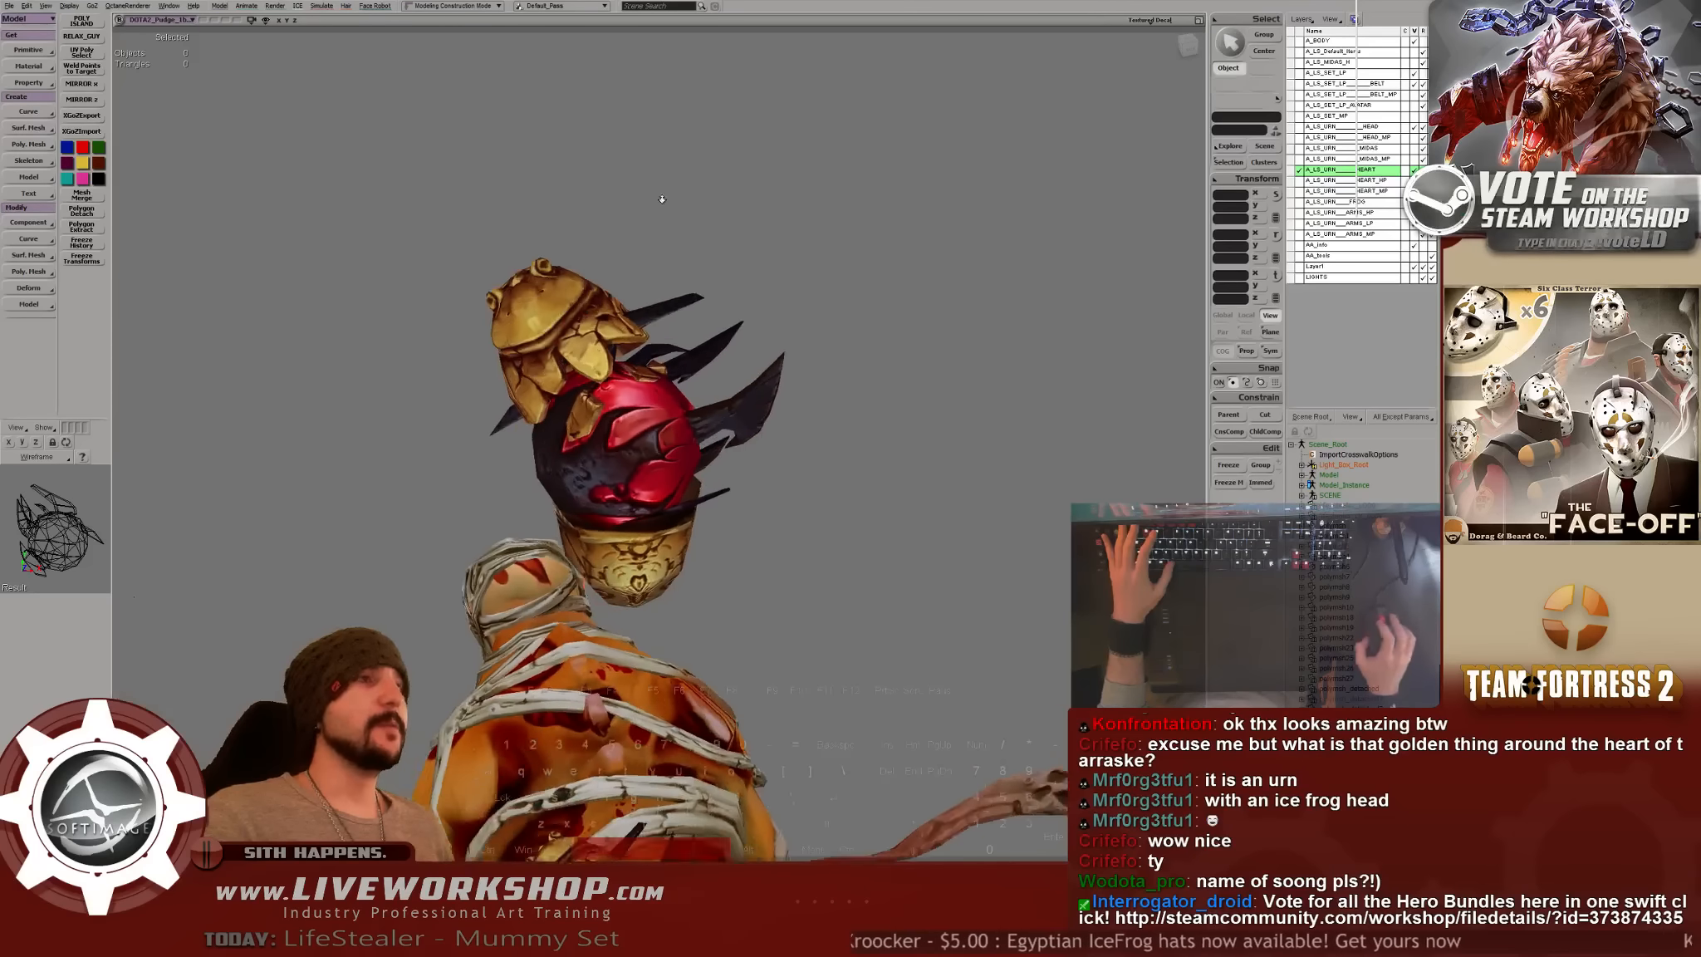
- Switch to Photoshop and compare the heart texture's gold carving with the layer directly above TOP LIT hidden and shown
{"action": "key", "text": "alt+Tab"}
{"action": "key", "text": "b"}
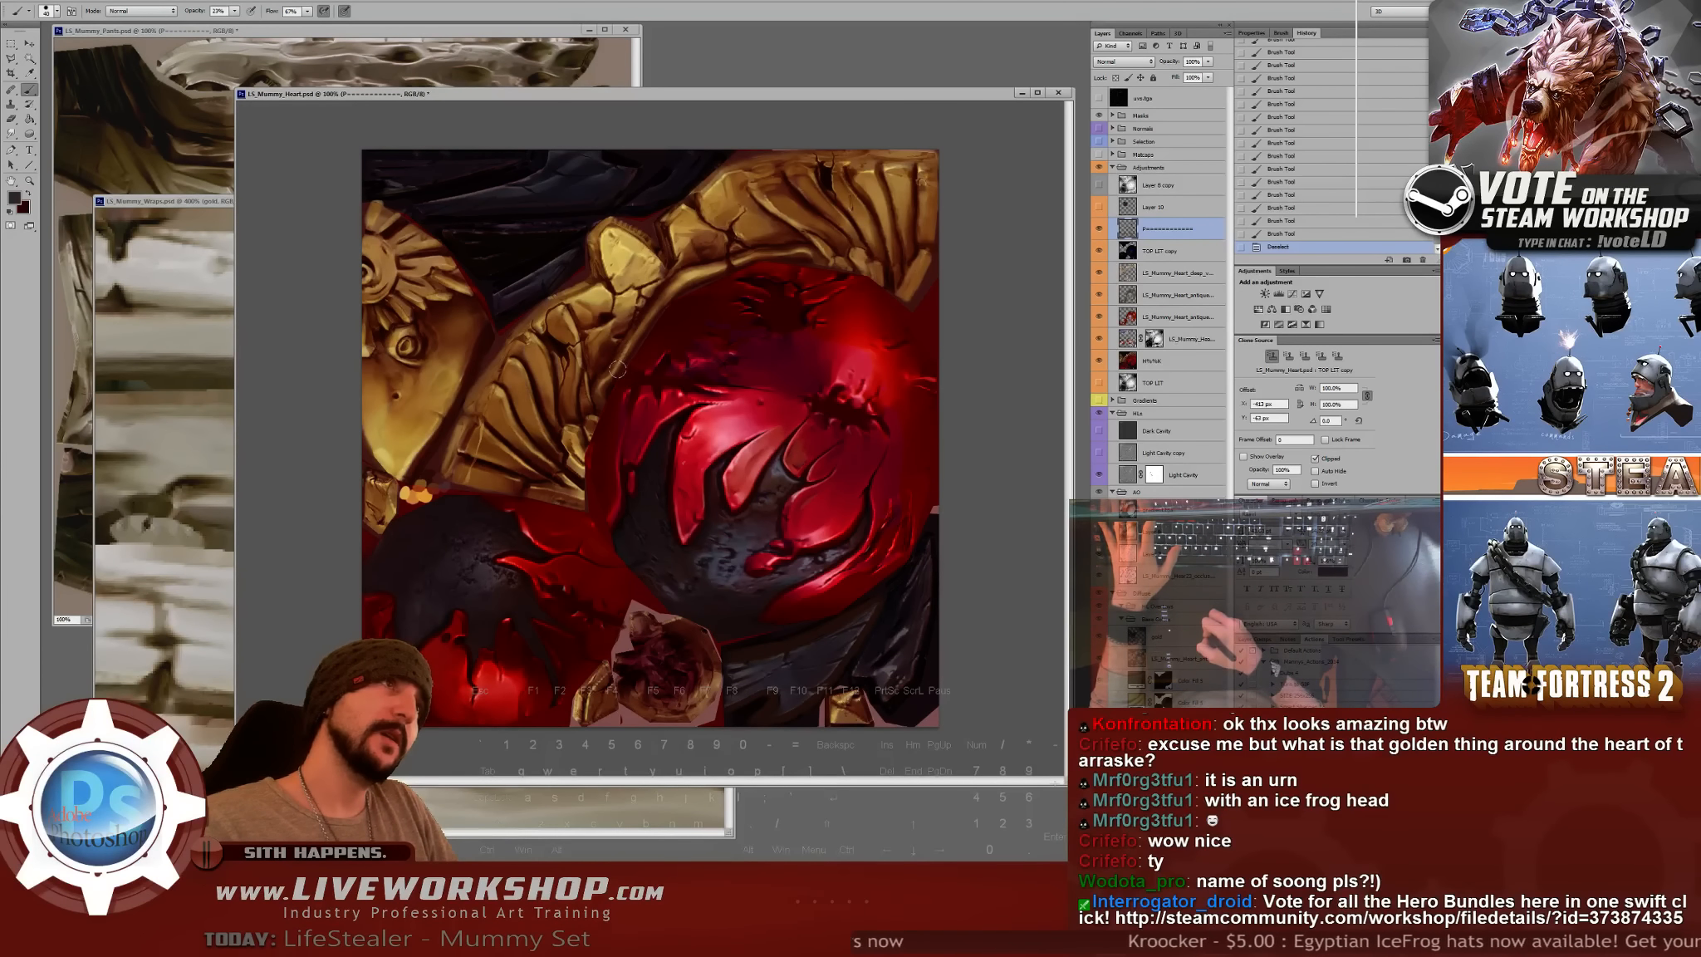
{"action": "key", "text": "ctrl+plus"}
{"action": "key", "text": "ctrl+plus"}
{"action": "key", "text": "ctrl+plus"}
{"action": "left_click_drag", "start_coordinate": [554, 253], "coordinate": [652, 453]}
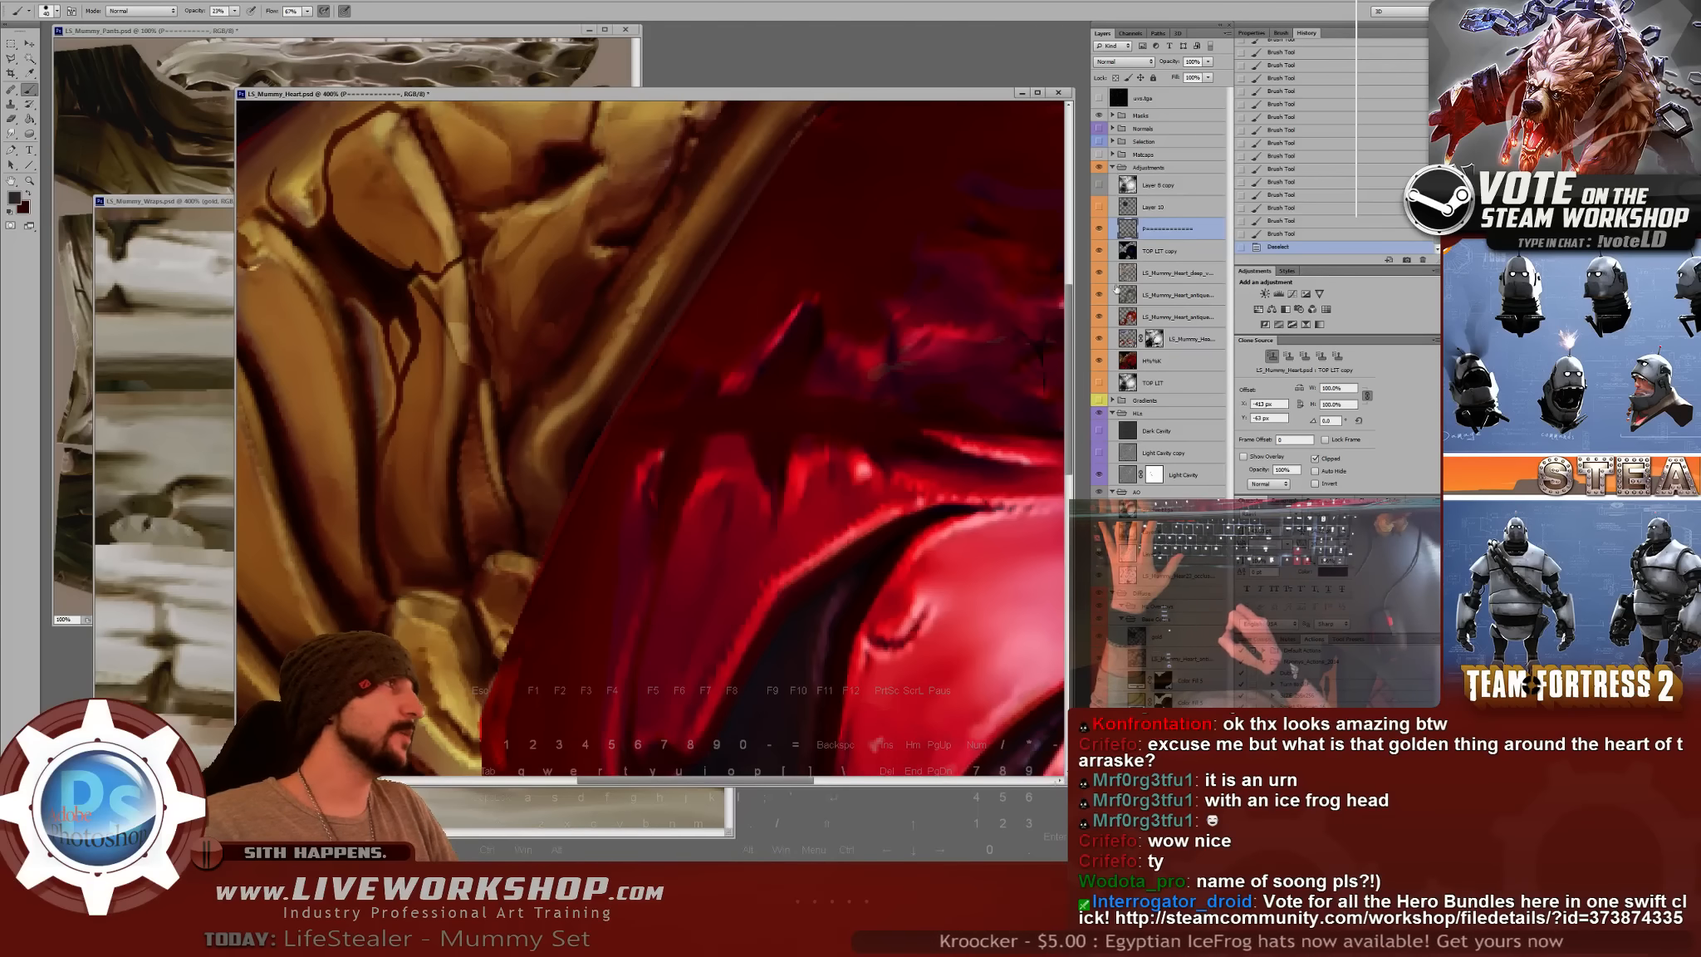
{"action": "left_click", "coordinate": [1097, 361]}
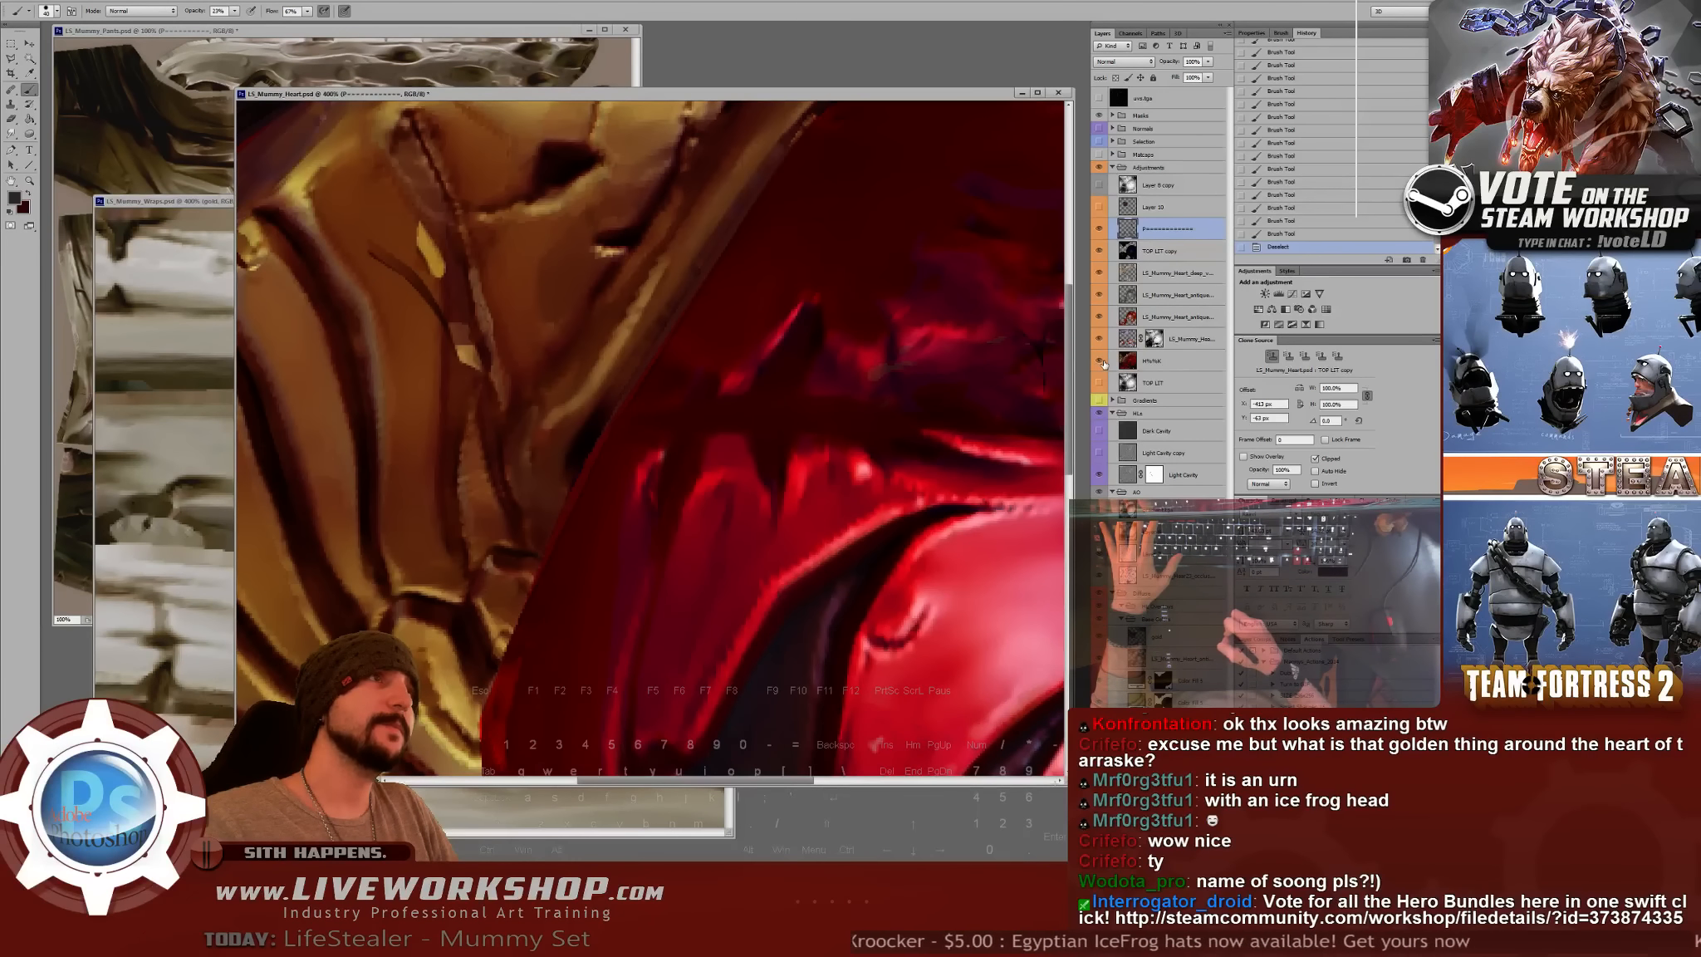
{"action": "left_click", "coordinate": [1101, 362]}
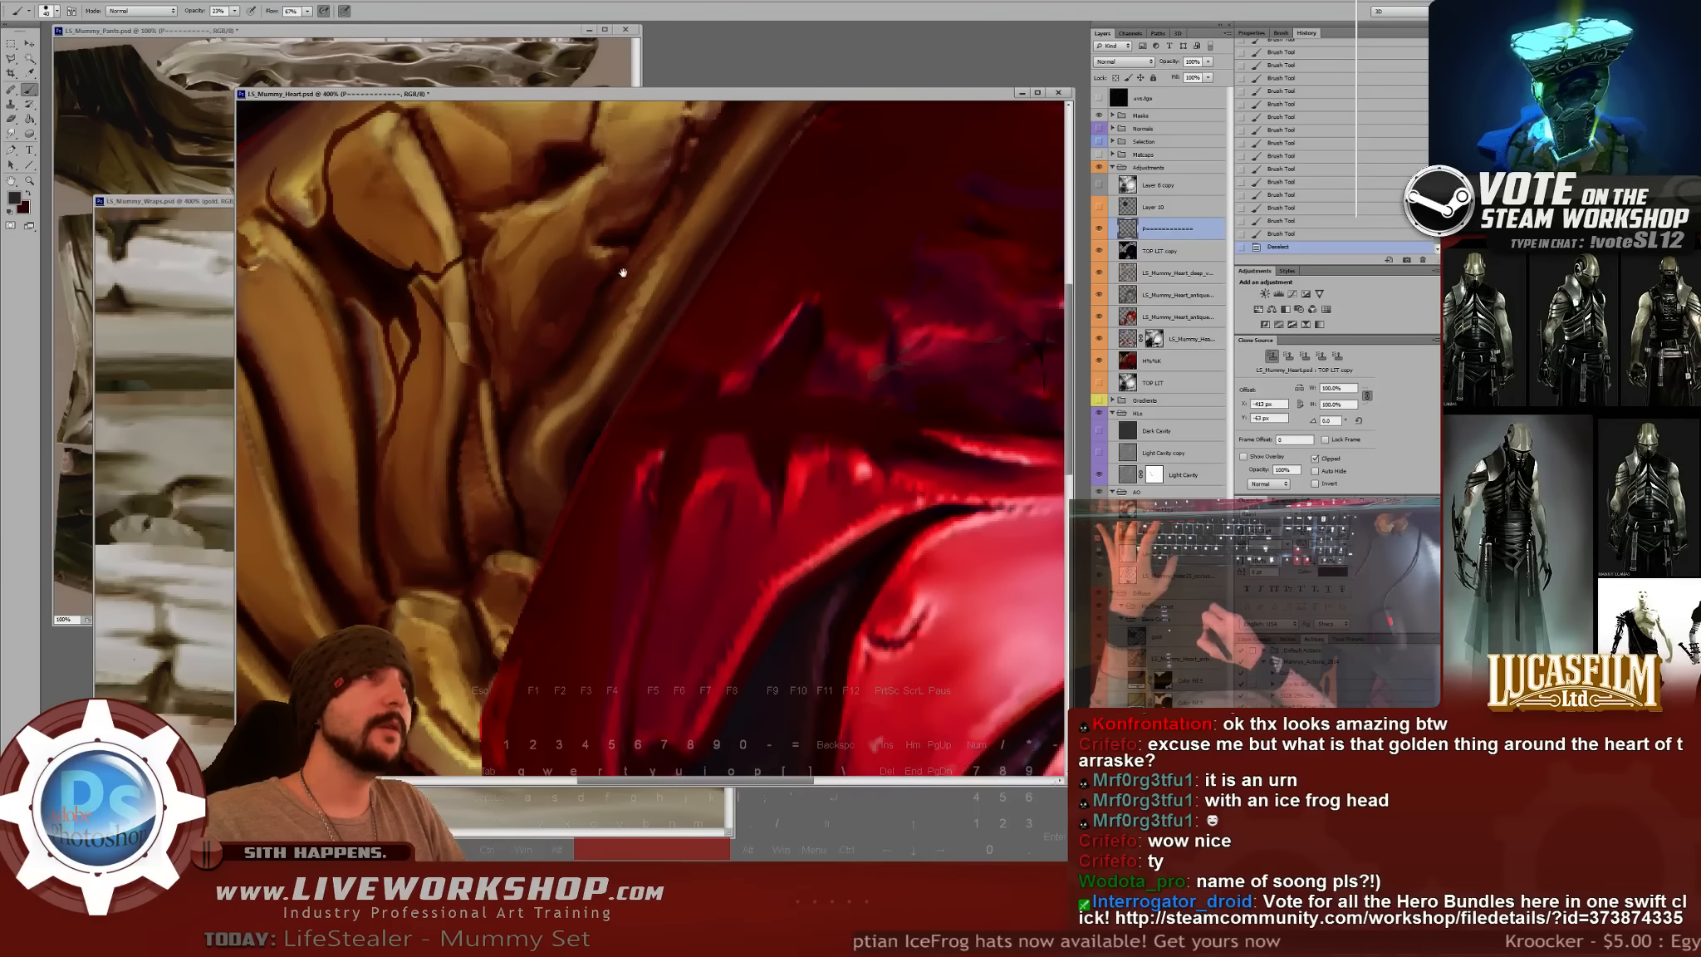
- Sample a brown gold from the carving and paint over the plate beside the cracked gold piece with a smaller brush
{"action": "left_click", "coordinate": [480, 288], "text": "alt"}
{"action": "key", "text": "bracketleft"}
{"action": "key", "text": "bracketleft"}
{"action": "key", "text": "bracketleft"}
{"action": "key", "text": "bracketleft"}
{"action": "key", "text": "bracketleft"}
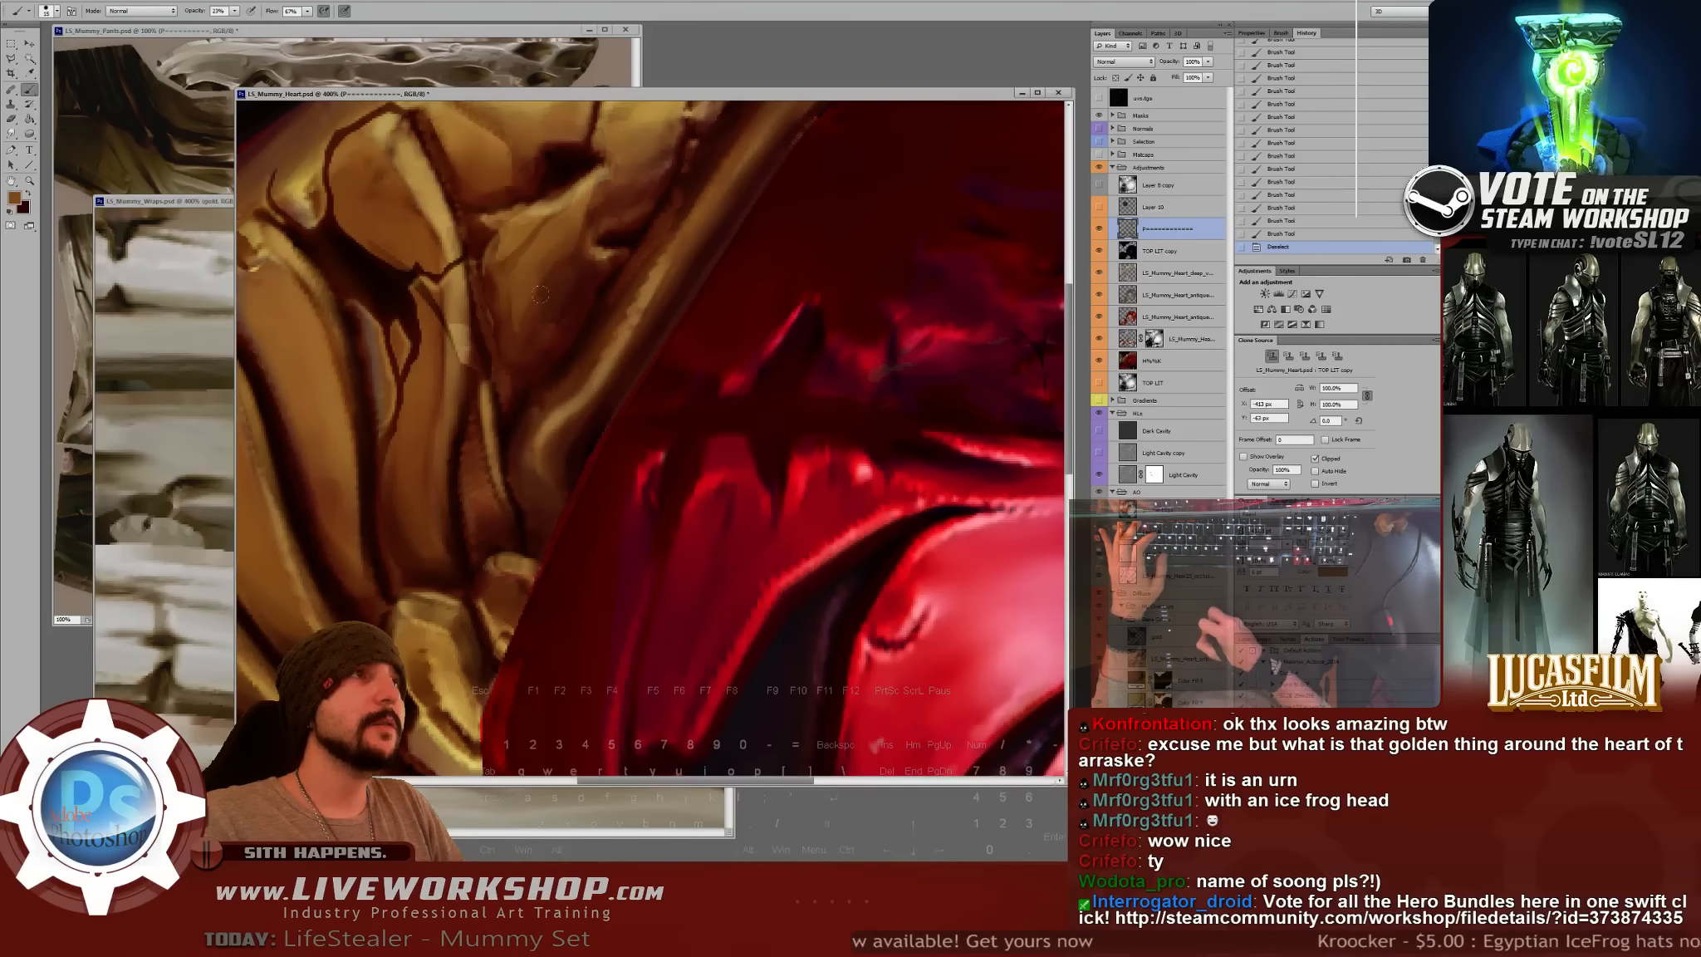
{"action": "left_click_drag", "start_coordinate": [534, 329], "coordinate": [525, 325]}
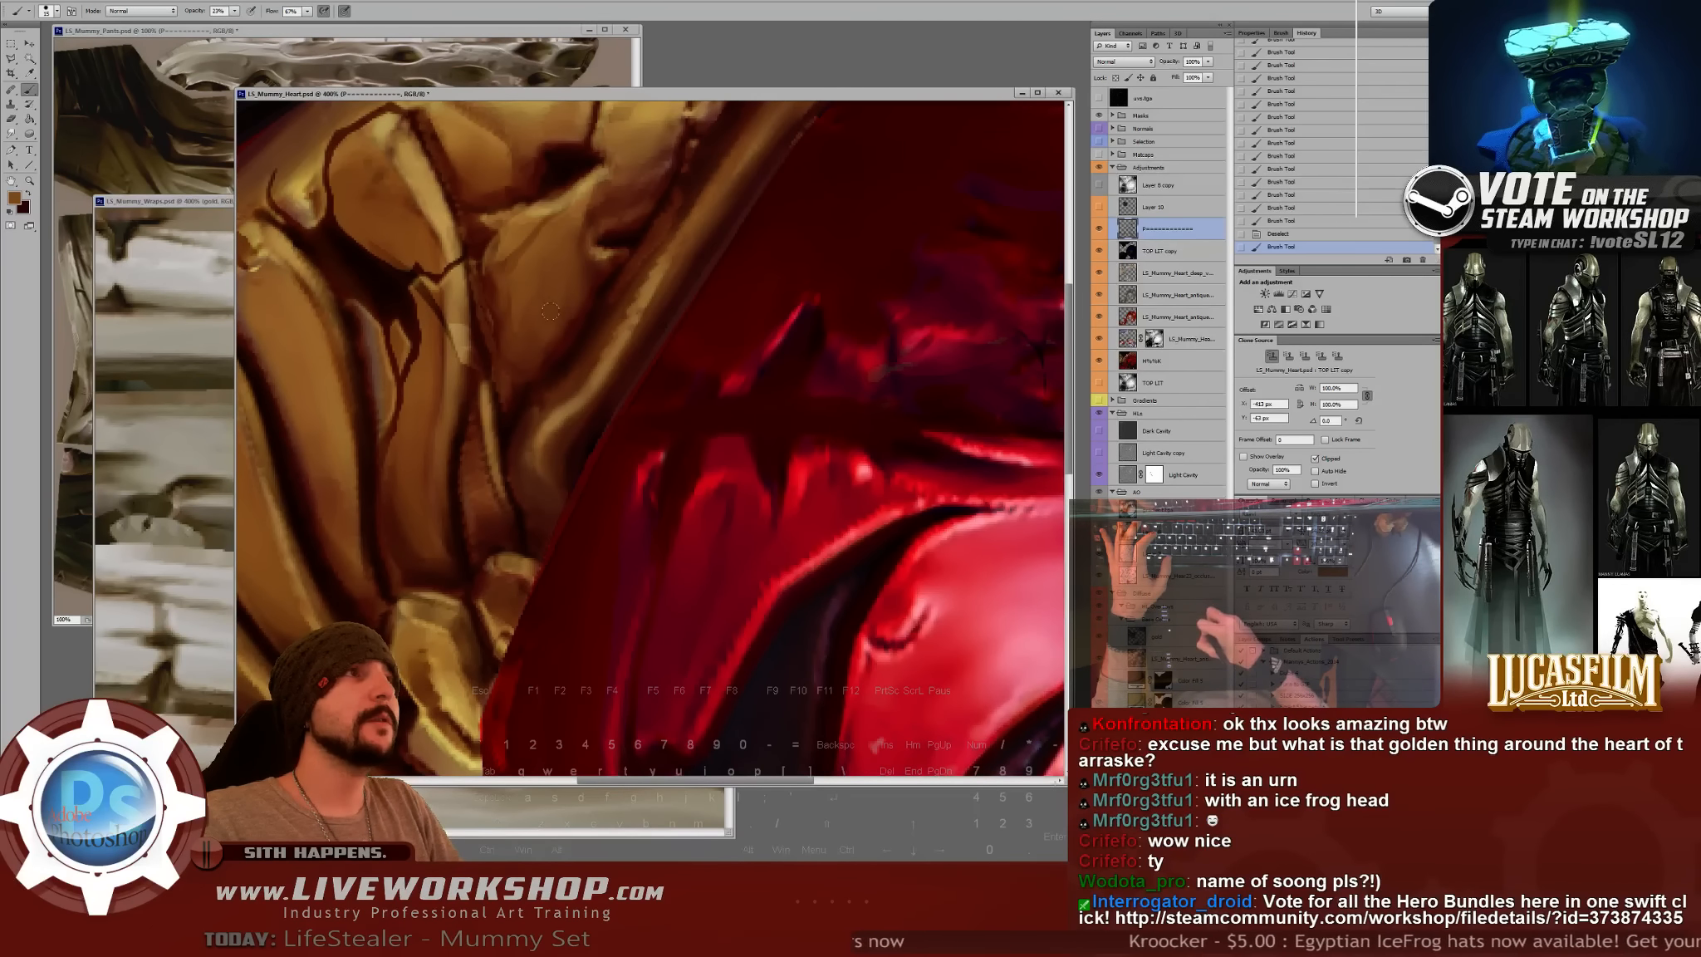
{"action": "left_click_drag", "start_coordinate": [533, 257], "coordinate": [523, 272]}
{"action": "mouse_move", "coordinate": [531, 251]}
{"action": "left_mouse_down"}
{"action": "mouse_move", "coordinate": [506, 356]}
{"action": "mouse_move", "coordinate": [513, 277]}
{"action": "left_mouse_up"}
{"action": "left_click_drag", "start_coordinate": [521, 258], "coordinate": [503, 290]}
{"action": "left_click_drag", "start_coordinate": [511, 271], "coordinate": [495, 305]}
{"action": "mouse_move", "coordinate": [499, 292]}
{"action": "left_mouse_down"}
{"action": "mouse_move", "coordinate": [490, 316]}
{"action": "mouse_move", "coordinate": [503, 284]}
{"action": "left_mouse_up"}
{"action": "mouse_move", "coordinate": [518, 256]}
{"action": "left_mouse_down"}
{"action": "mouse_move", "coordinate": [509, 280]}
{"action": "mouse_move", "coordinate": [517, 270]}
{"action": "left_mouse_up"}
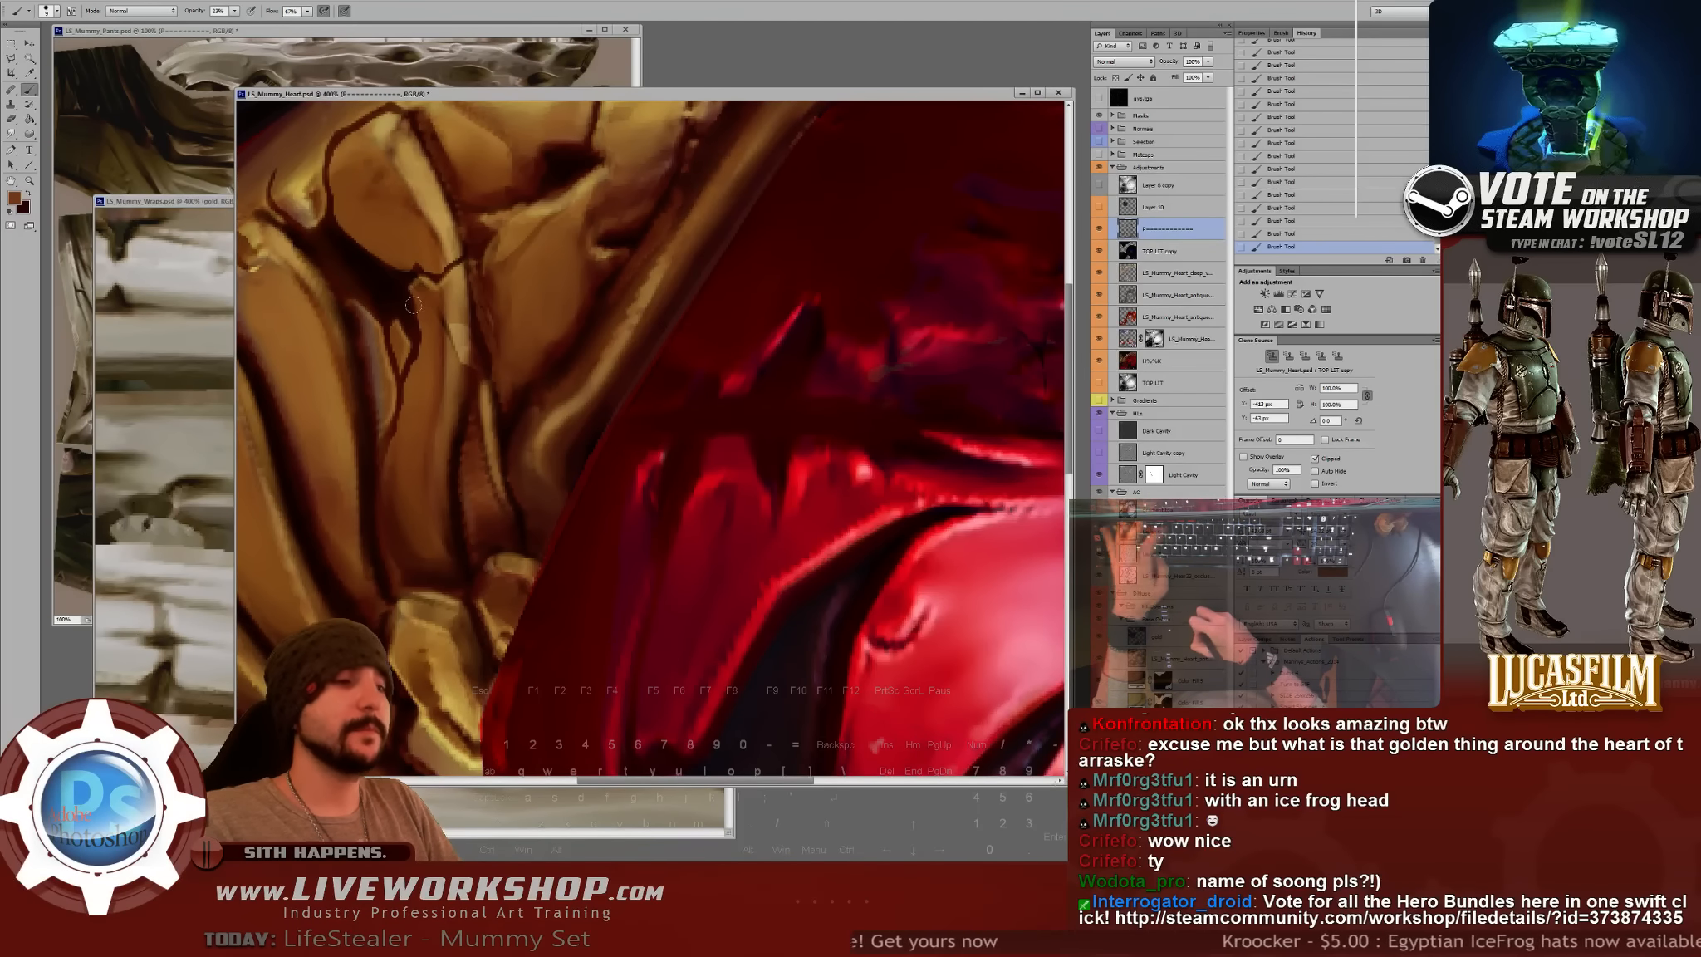
- Set the brush opacity to 60% and repaint around the gold plate's crack, sampling a dark tone from the crack
{"action": "key", "text": "6"}
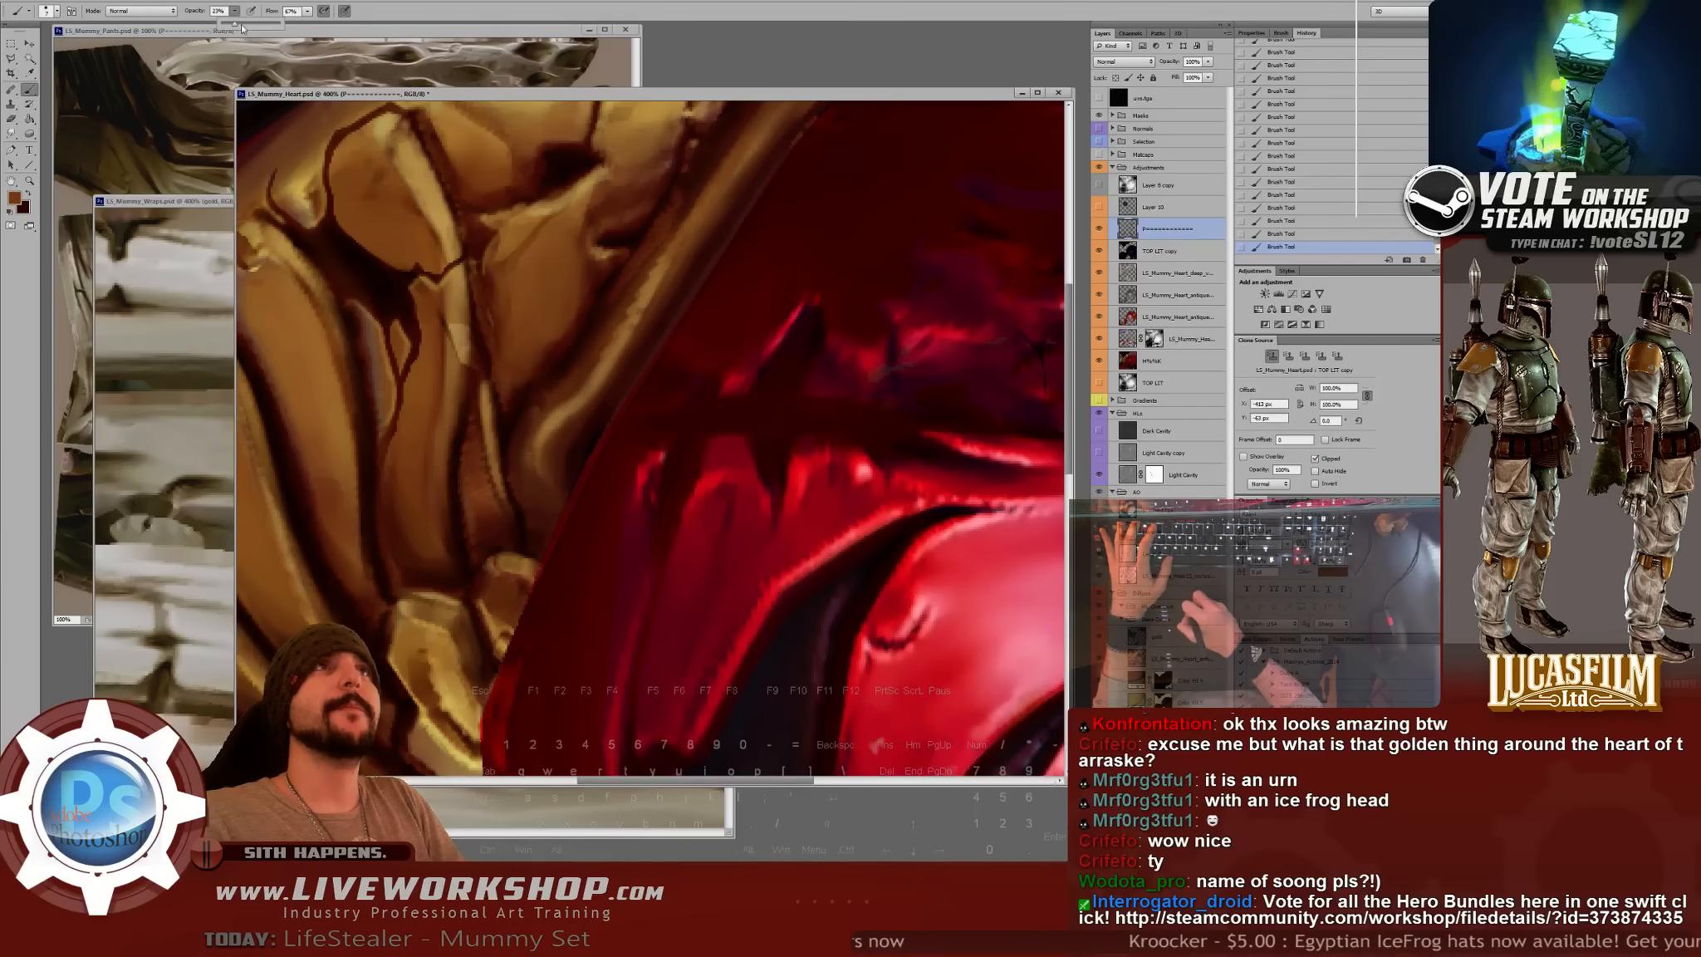
{"action": "left_click_drag", "start_coordinate": [472, 307], "coordinate": [479, 304]}
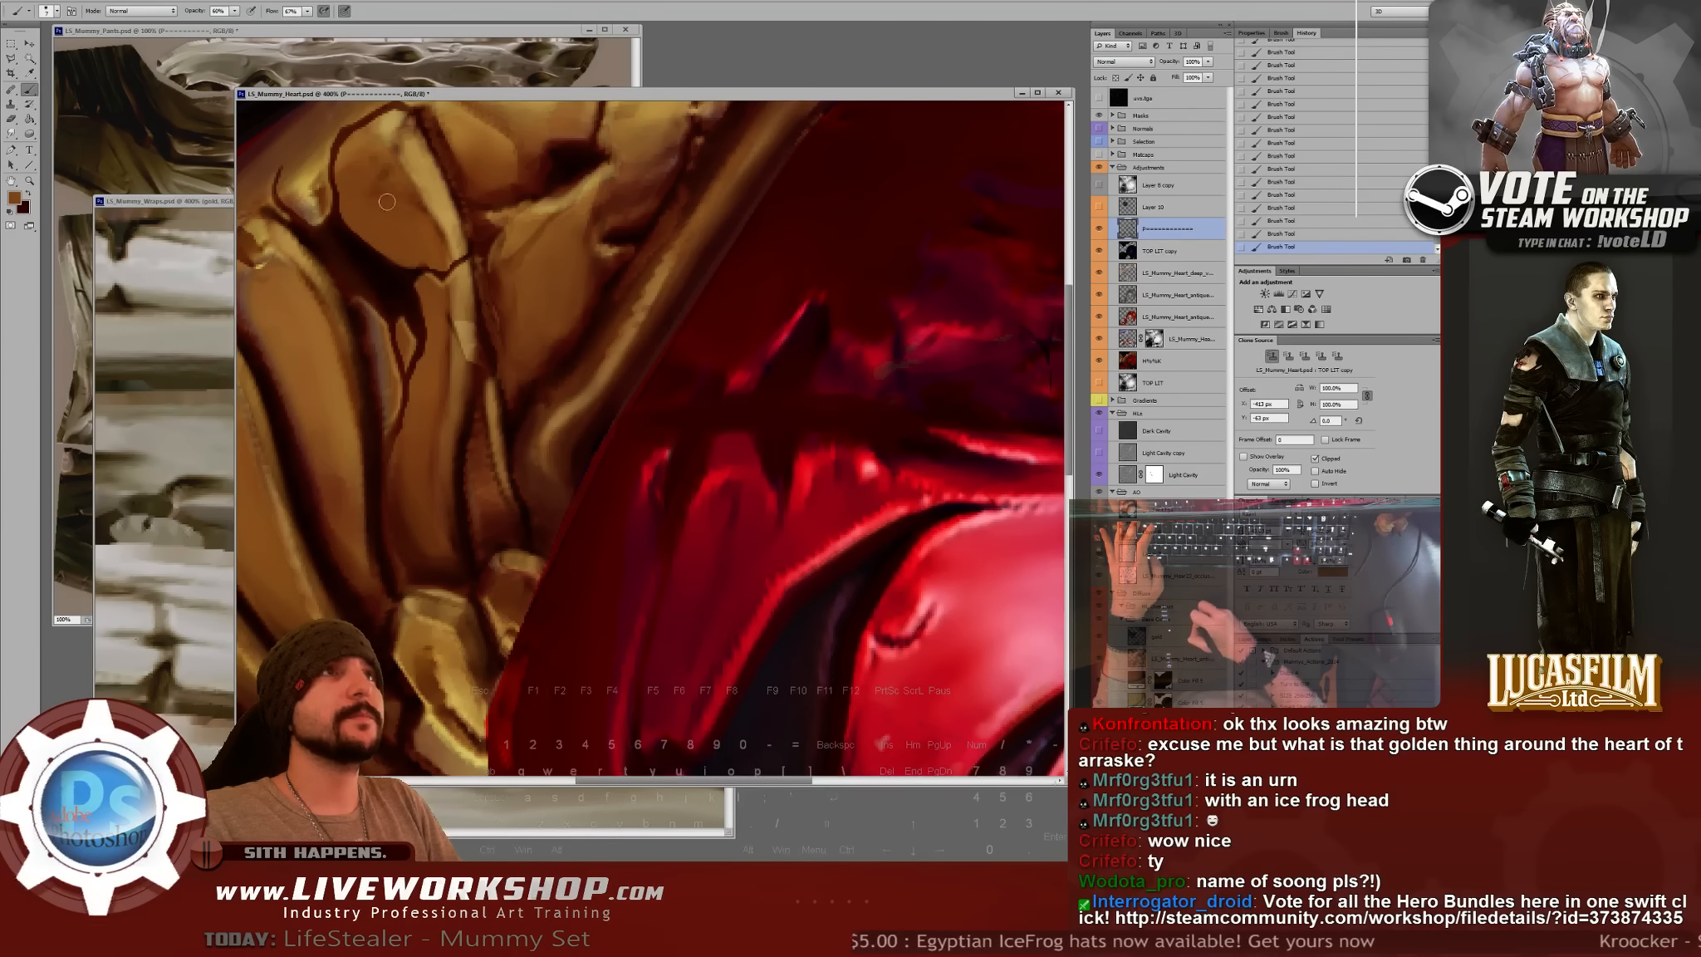
{"action": "left_click", "coordinate": [362, 278], "text": "alt"}
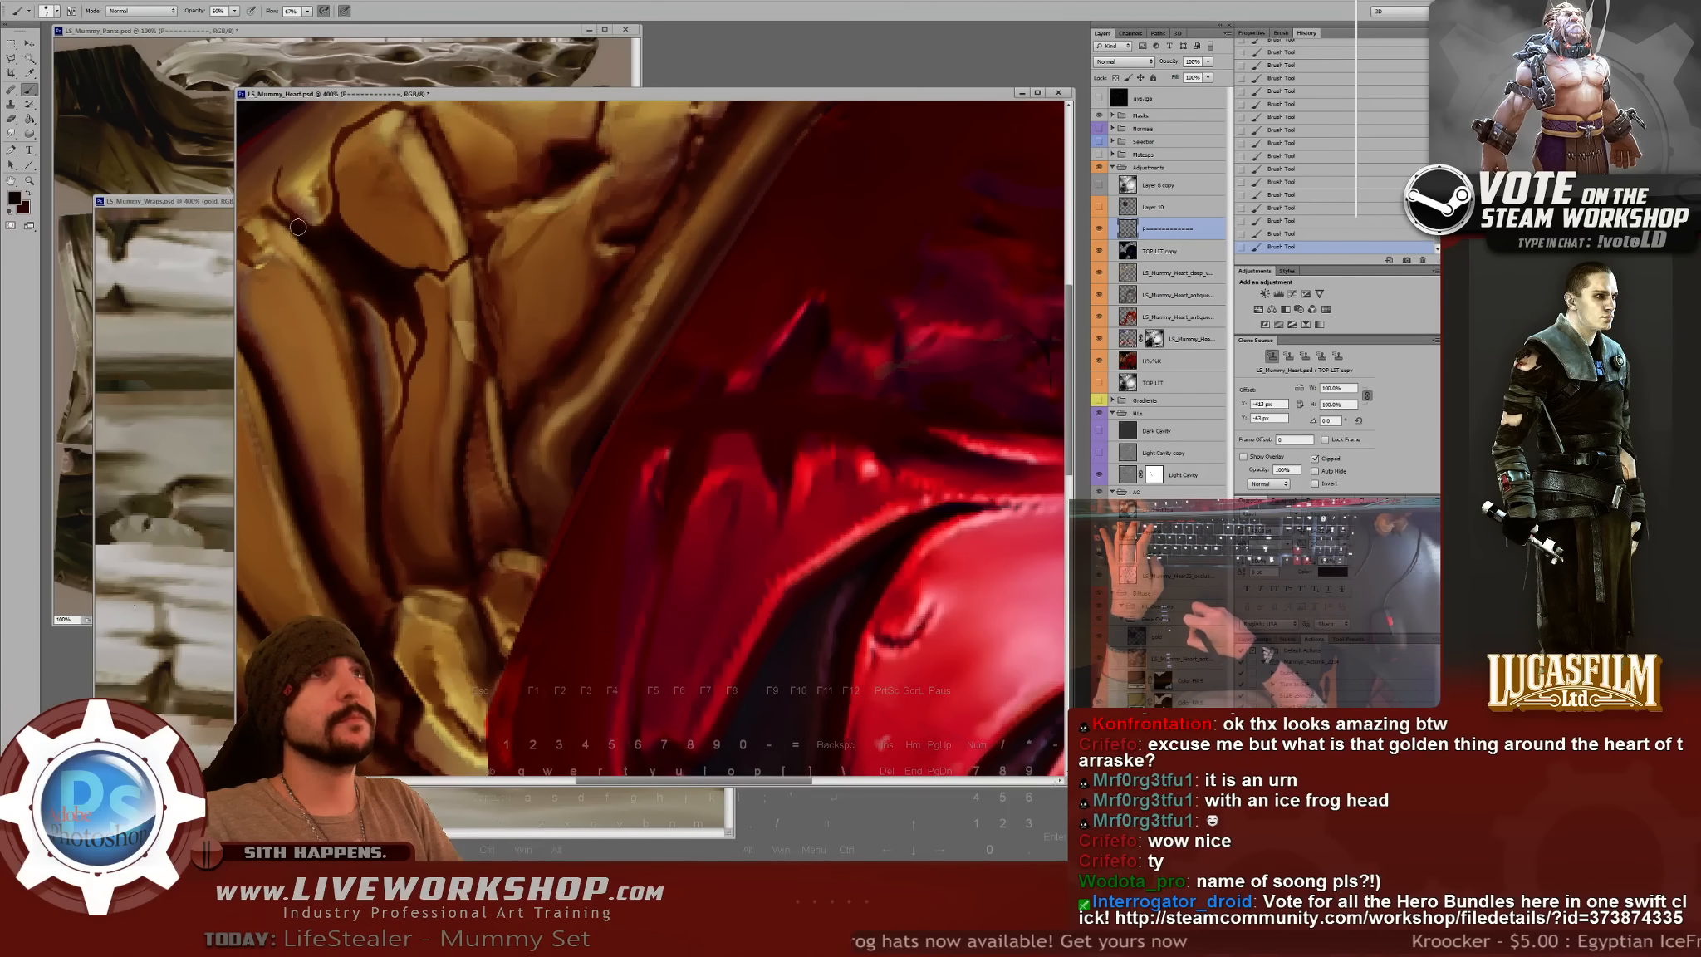
{"action": "key", "text": "ctrl+minus"}
{"action": "key", "text": "ctrl+minus"}
{"action": "left_click_drag", "start_coordinate": [606, 304], "coordinate": [580, 284]}
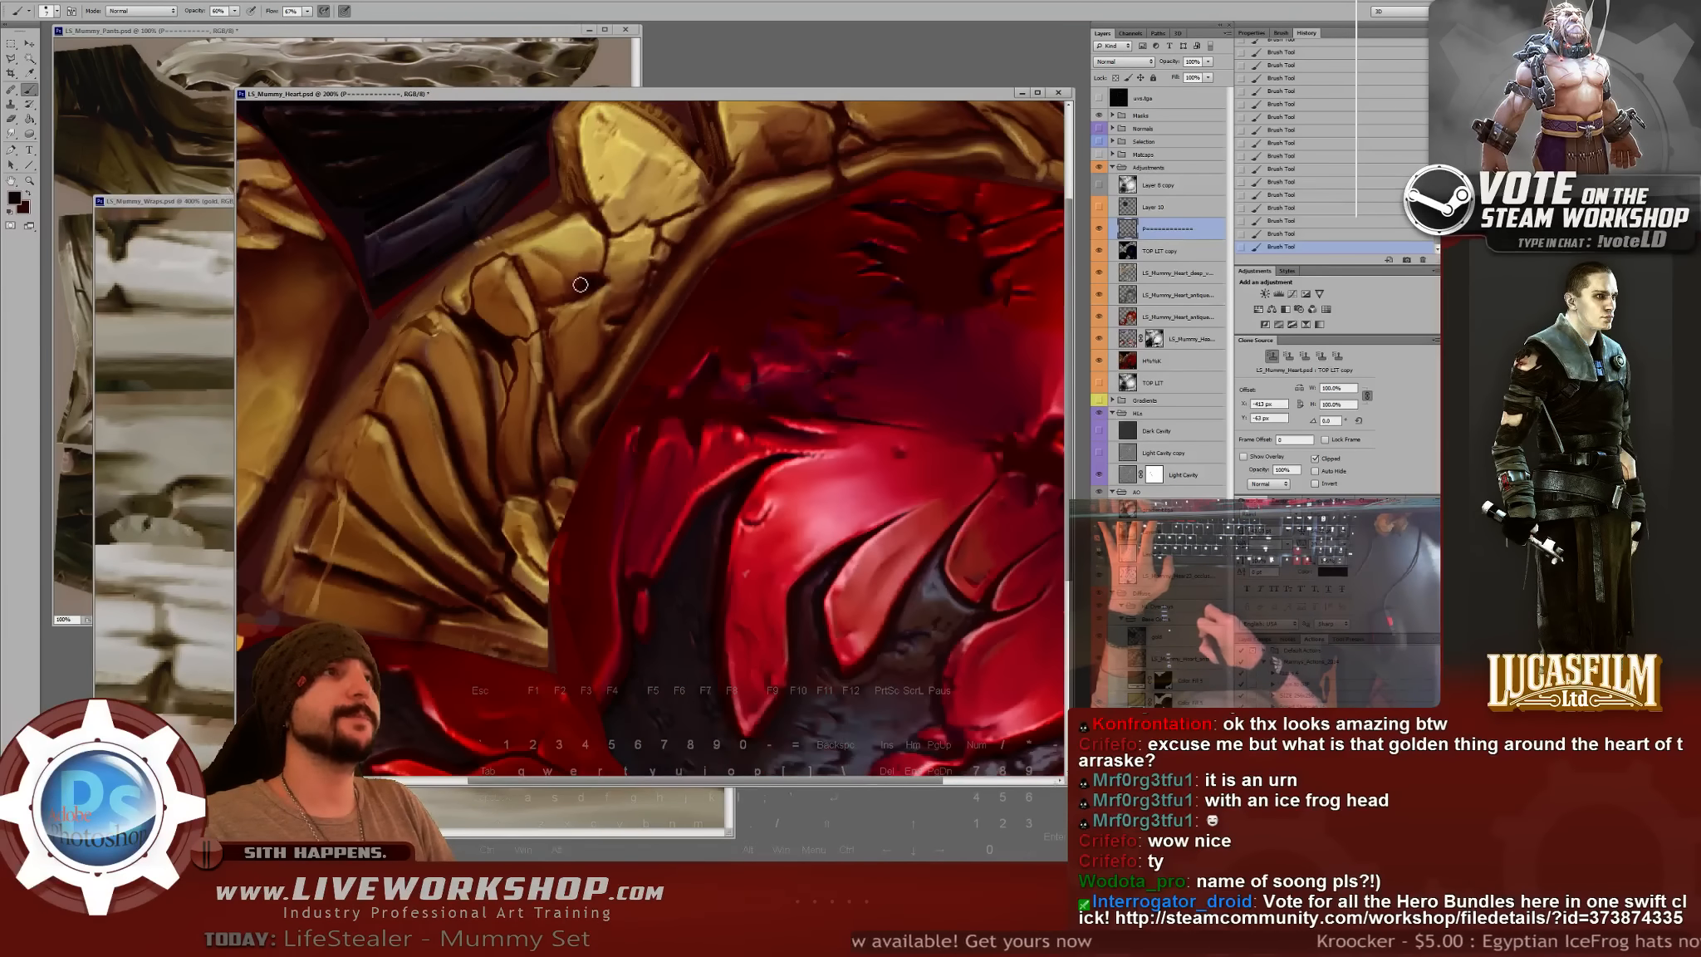
{"action": "key", "text": "ctrl+minus"}
- Sample a light gold, set the brush opacity to 18% and lightly brush the plate between the crack and the rim
{"action": "key", "text": "ctrl+plus"}
{"action": "key", "text": "ctrl+plus"}
{"action": "left_click_drag", "start_coordinate": [600, 178], "coordinate": [545, 409]}
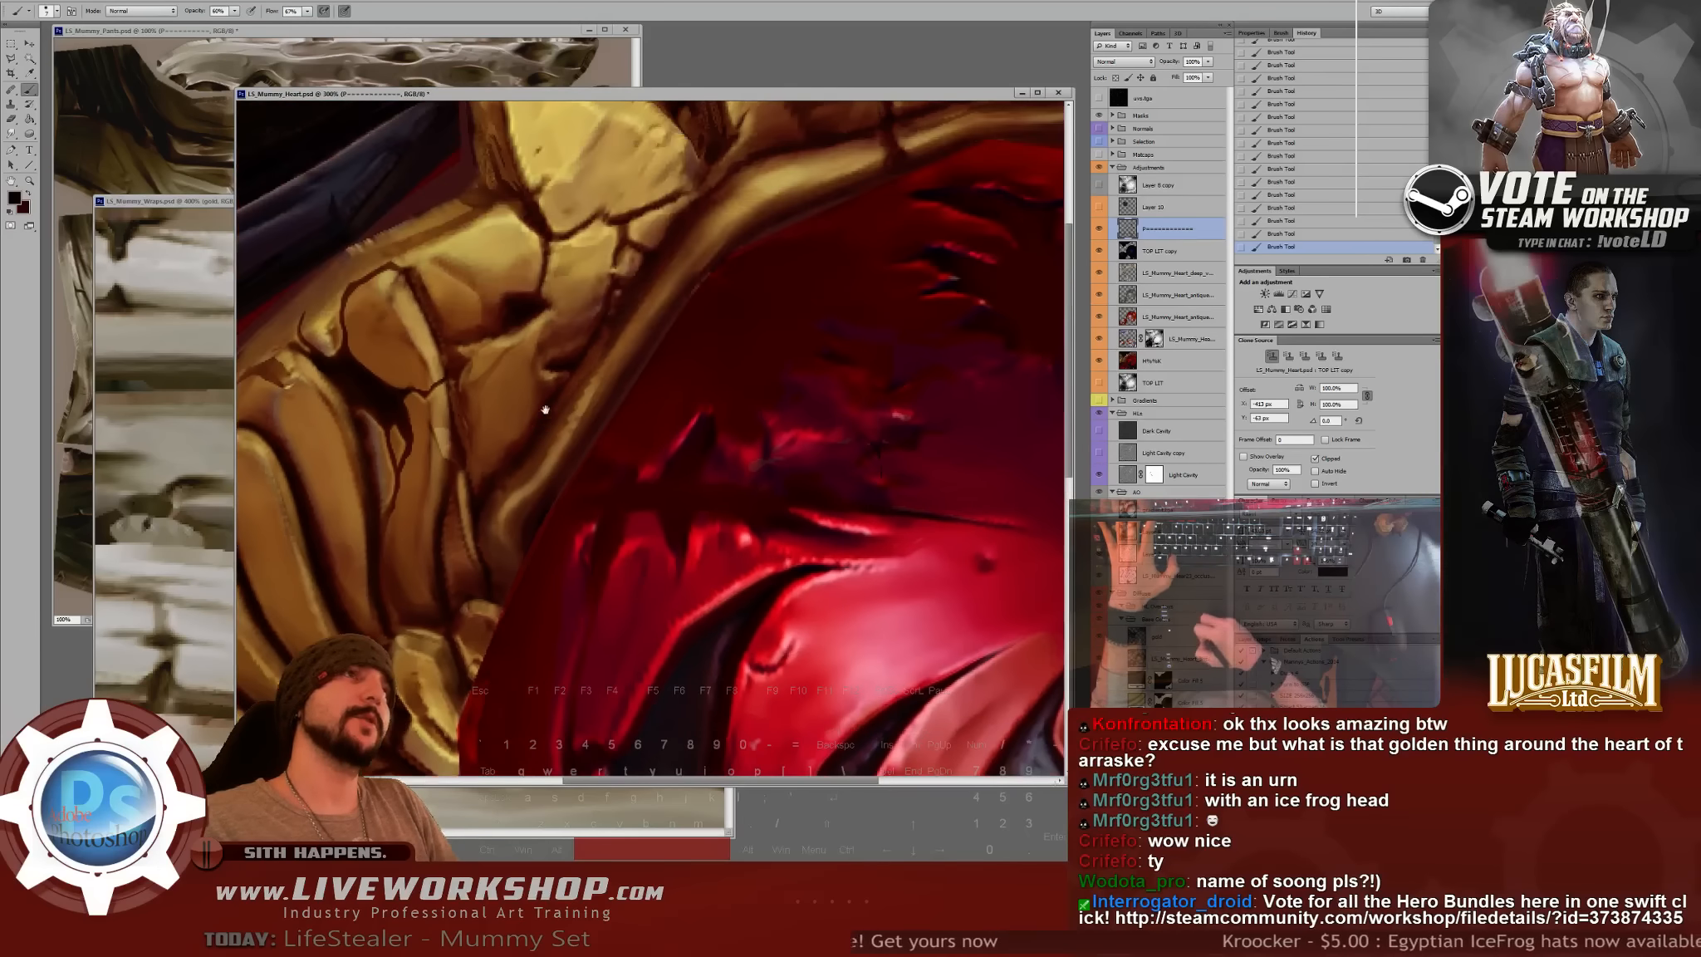
{"action": "key", "text": "ctrl+plus"}
{"action": "left_click", "coordinate": [428, 176], "text": "alt"}
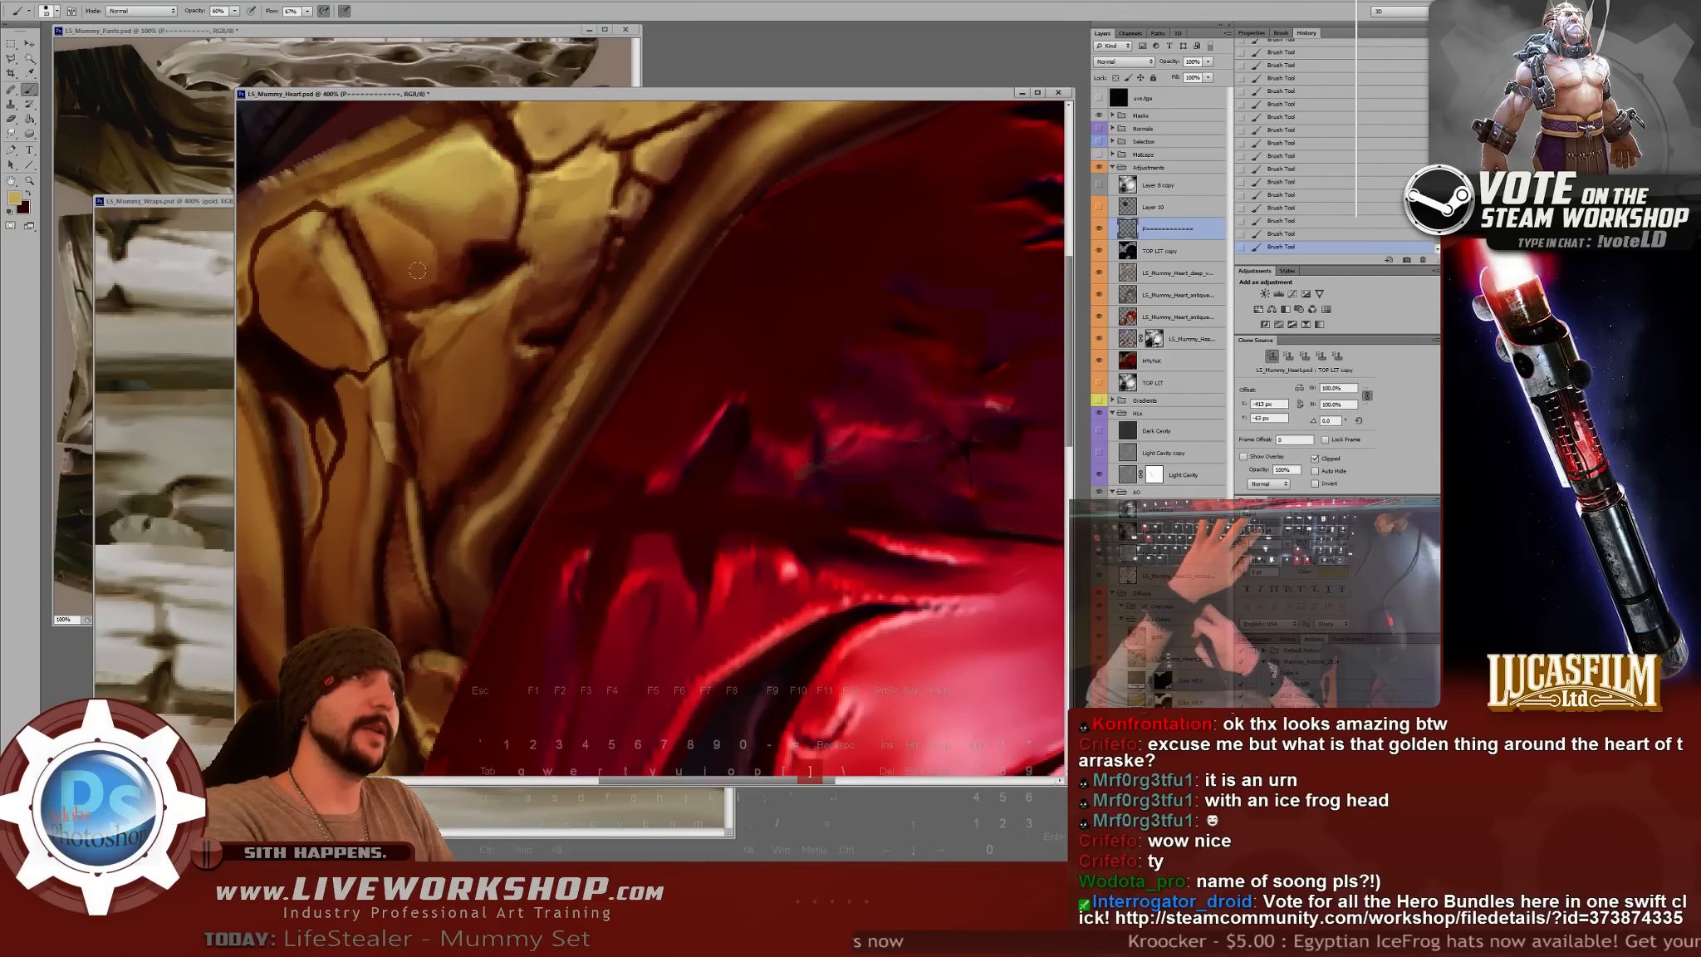
{"action": "key", "text": "bracketright"}
{"action": "key", "text": "1"}
{"action": "key", "text": "8"}
{"action": "left_click_drag", "start_coordinate": [399, 296], "coordinate": [404, 304]}
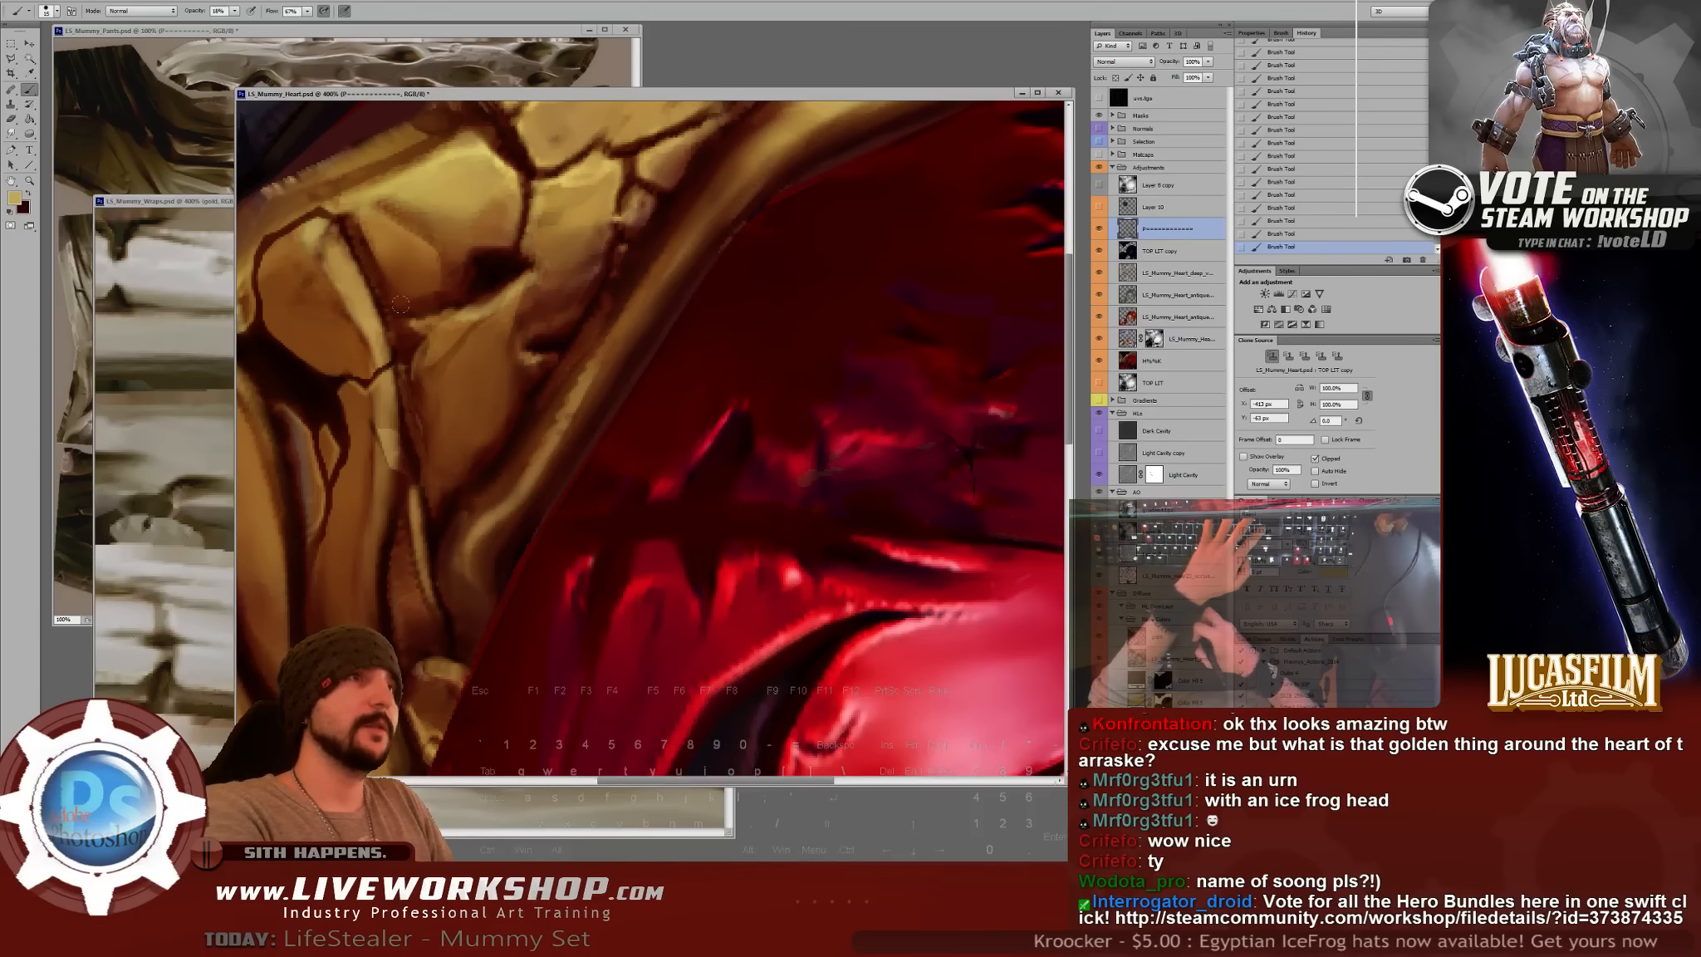
{"action": "key", "text": "ctrl+z"}
{"action": "key", "text": "bracketleft"}
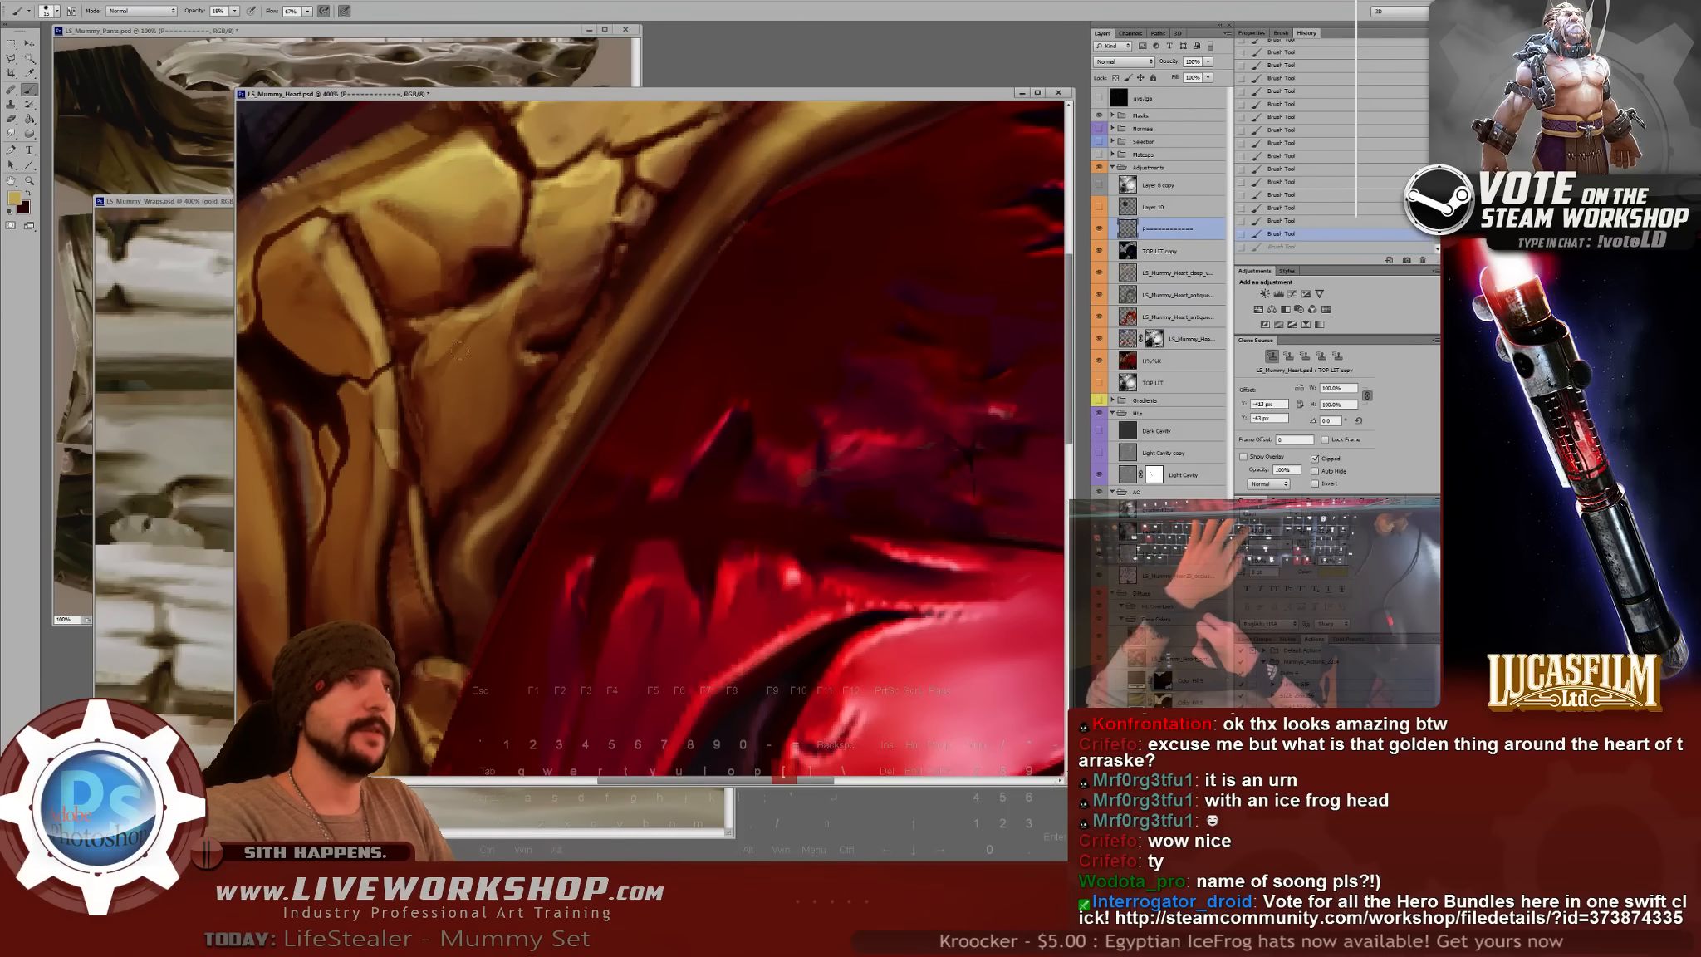
{"action": "left_click_drag", "start_coordinate": [446, 413], "coordinate": [468, 364]}
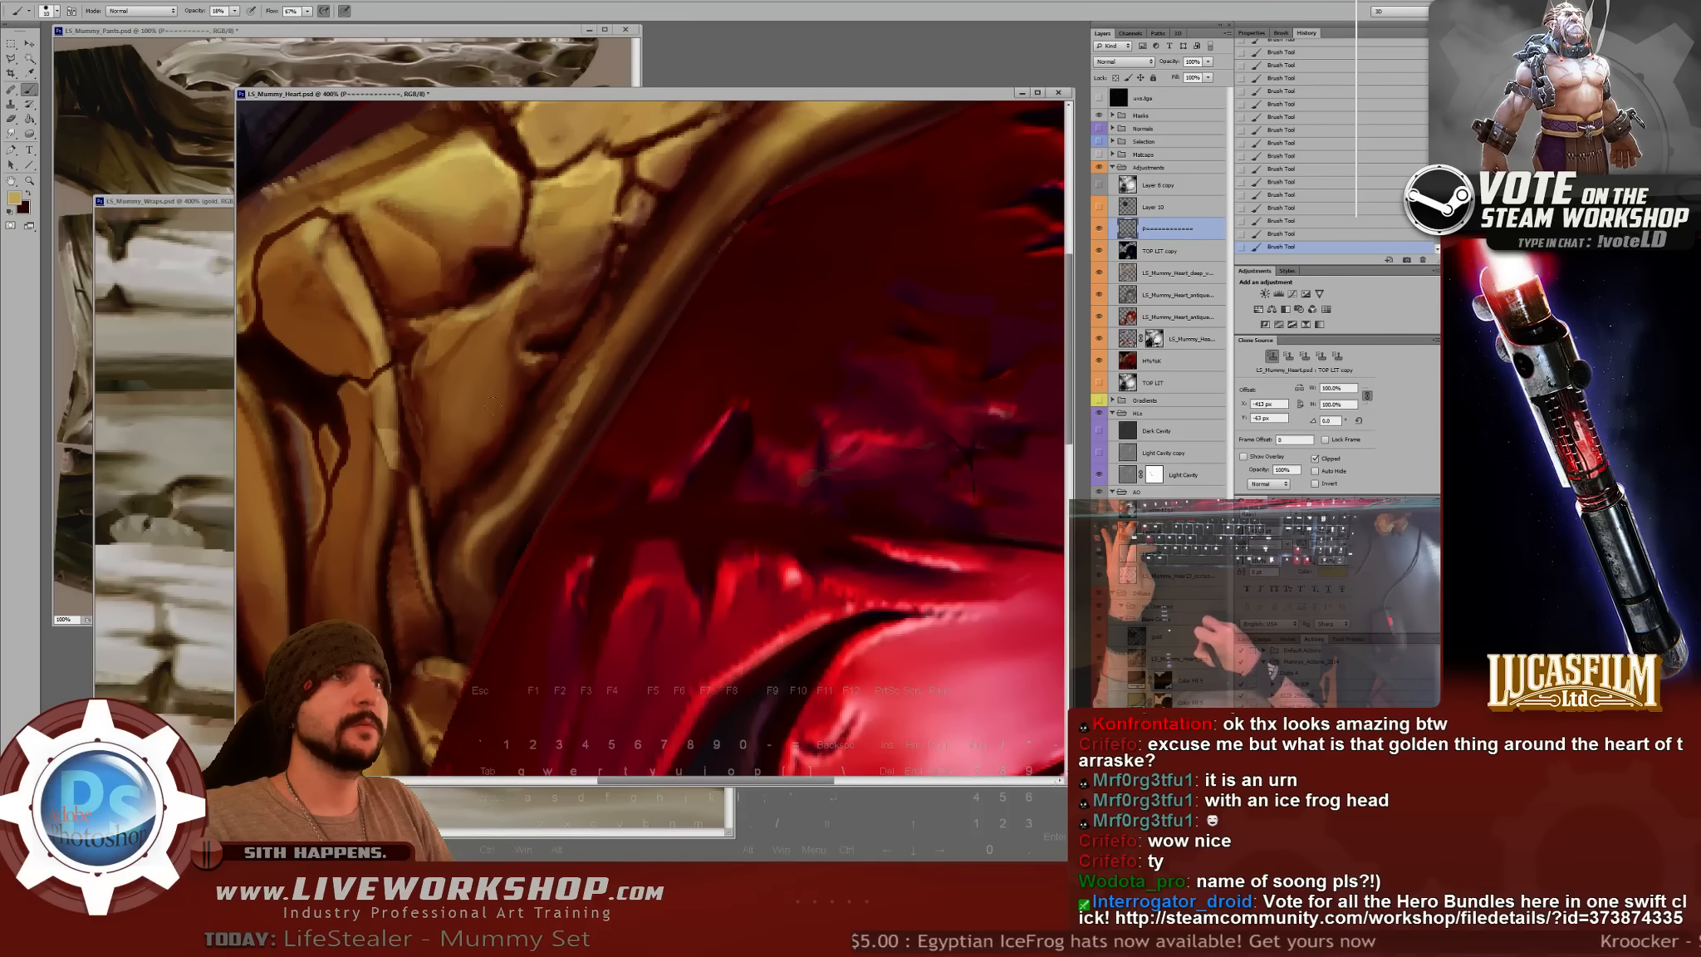
- Examine the gold frame around the red heart in the full texture and up close along its arch
{"action": "key", "text": "ctrl+minus"}
{"action": "key", "text": "ctrl+minus"}
{"action": "key", "text": "ctrl+minus"}
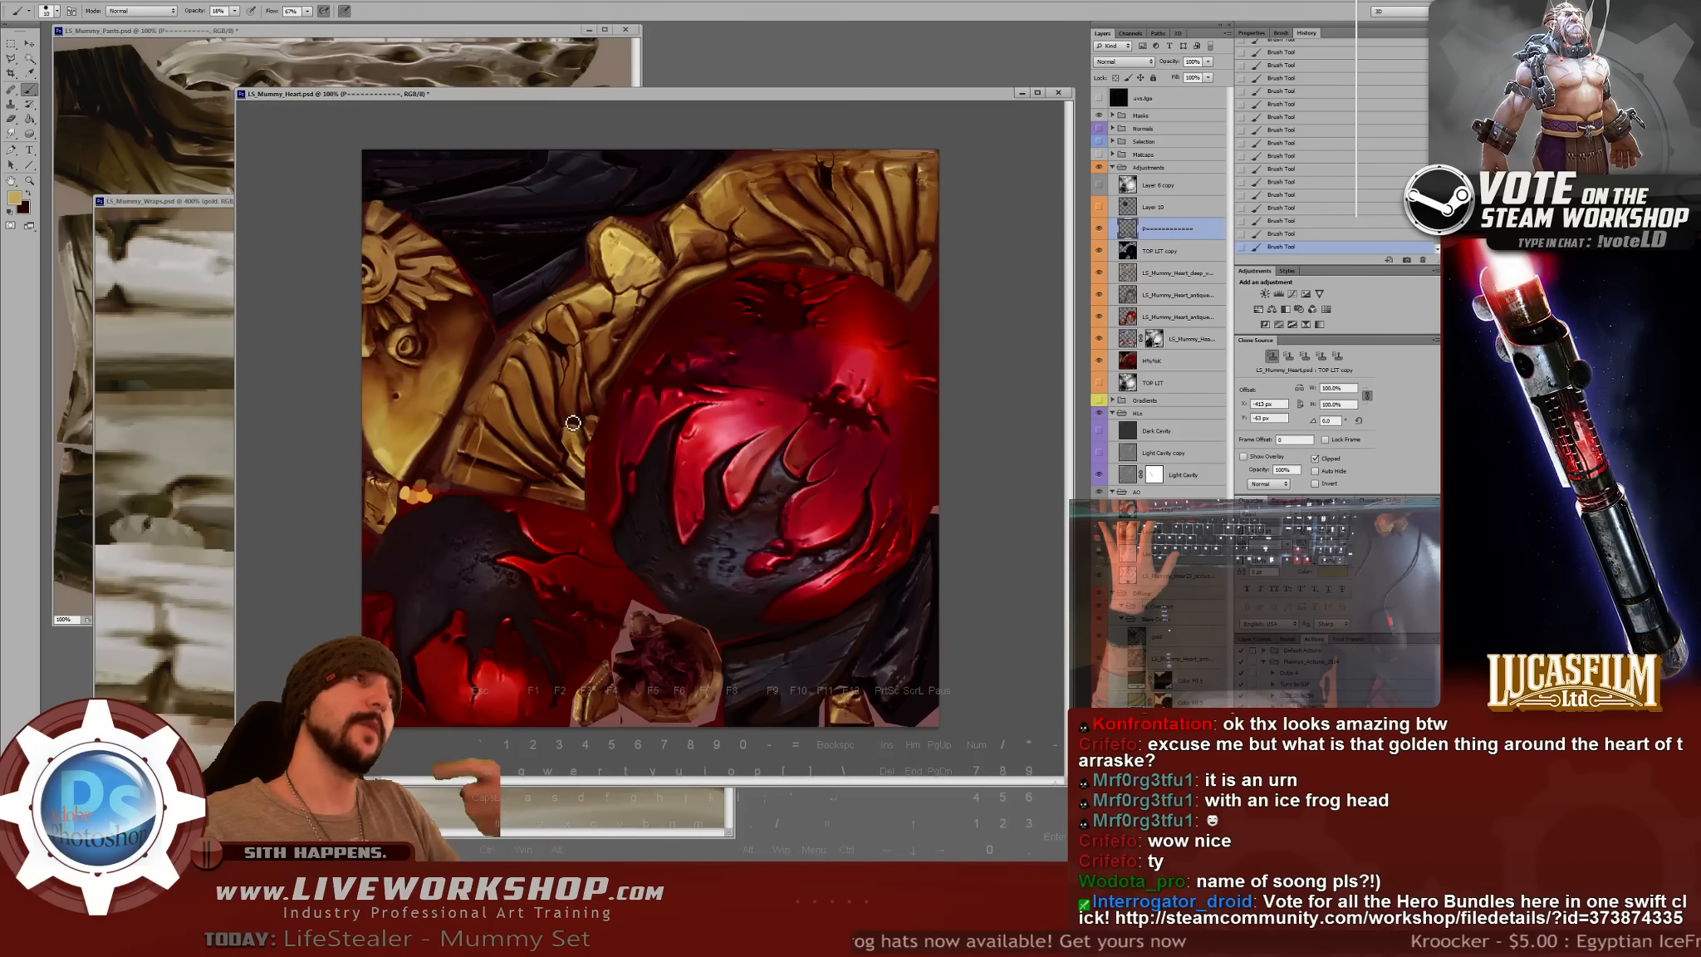
{"action": "key", "text": "ctrl+plus"}
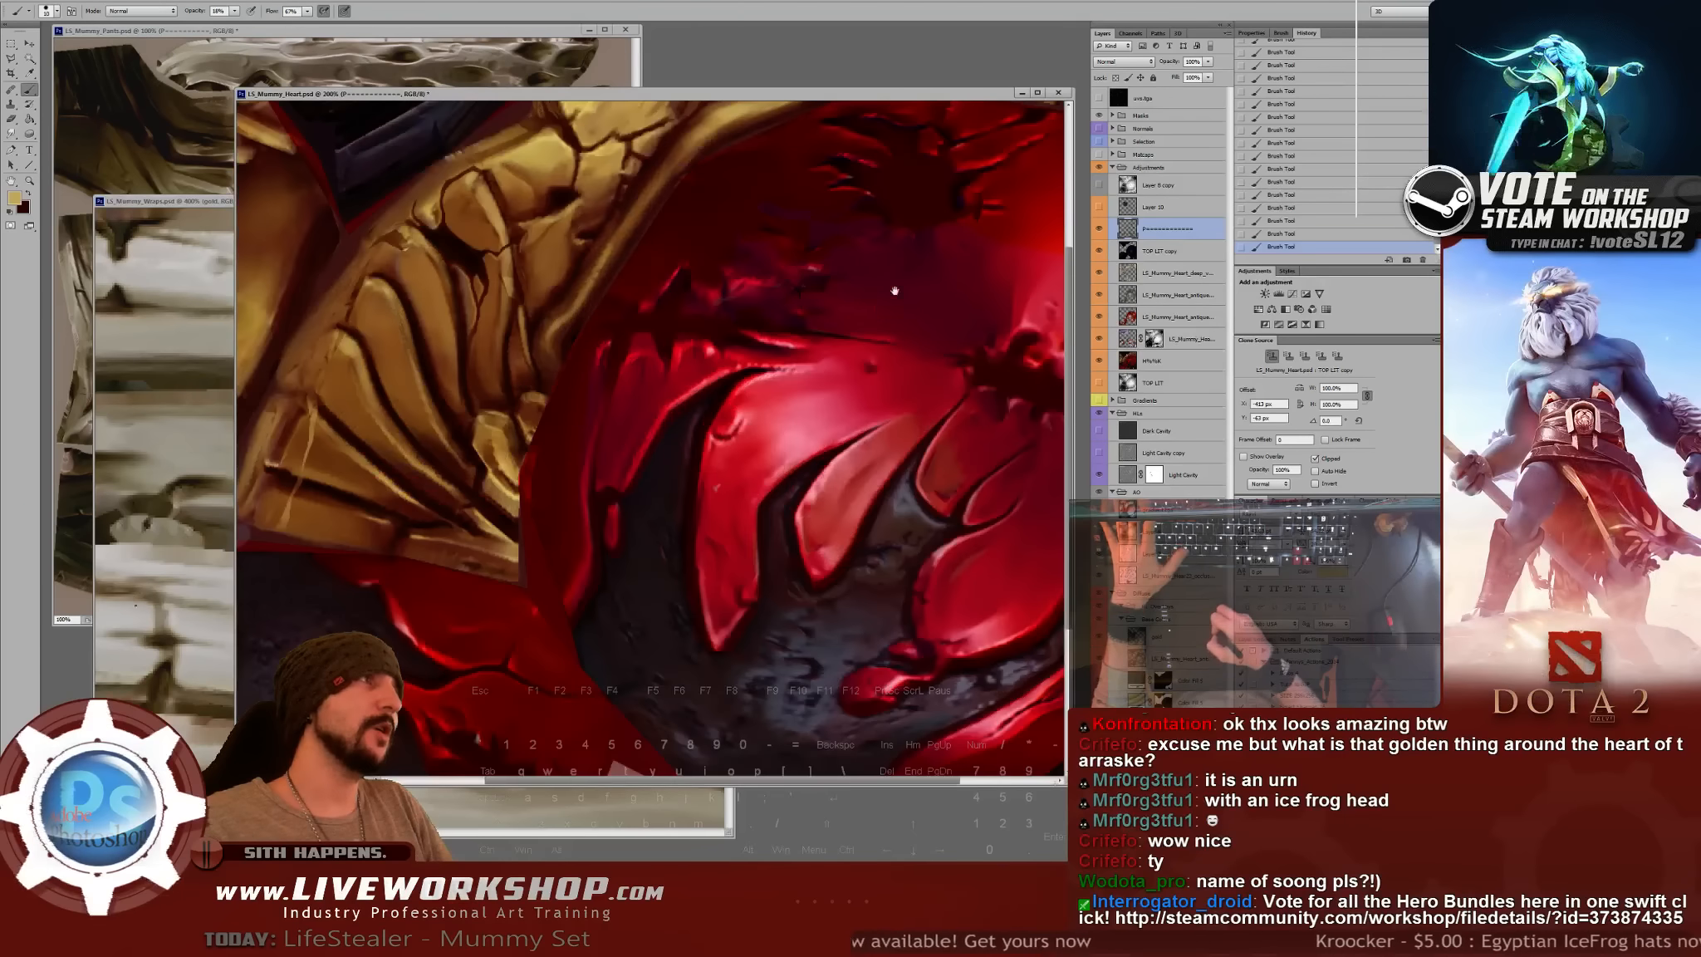
{"action": "left_click_drag", "start_coordinate": [895, 133], "coordinate": [725, 353]}
{"action": "key", "text": "ctrl+plus"}
{"action": "left_click_drag", "start_coordinate": [722, 173], "coordinate": [685, 275]}
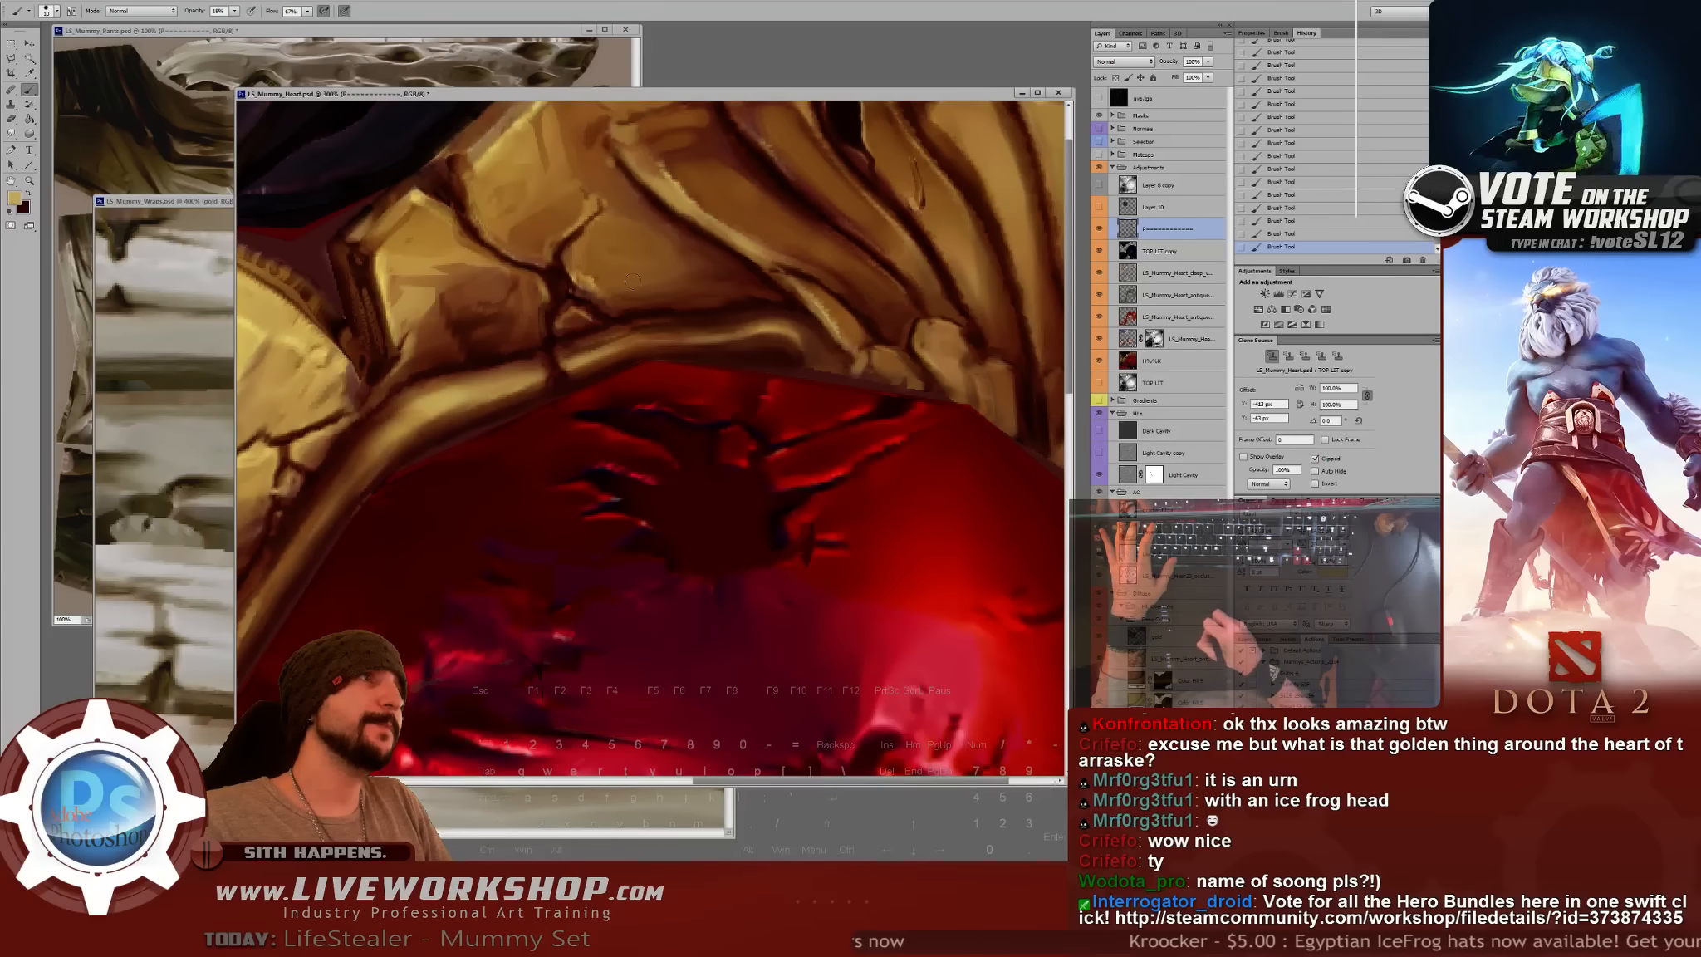
{"action": "left_click", "coordinate": [632, 285], "text": "alt"}
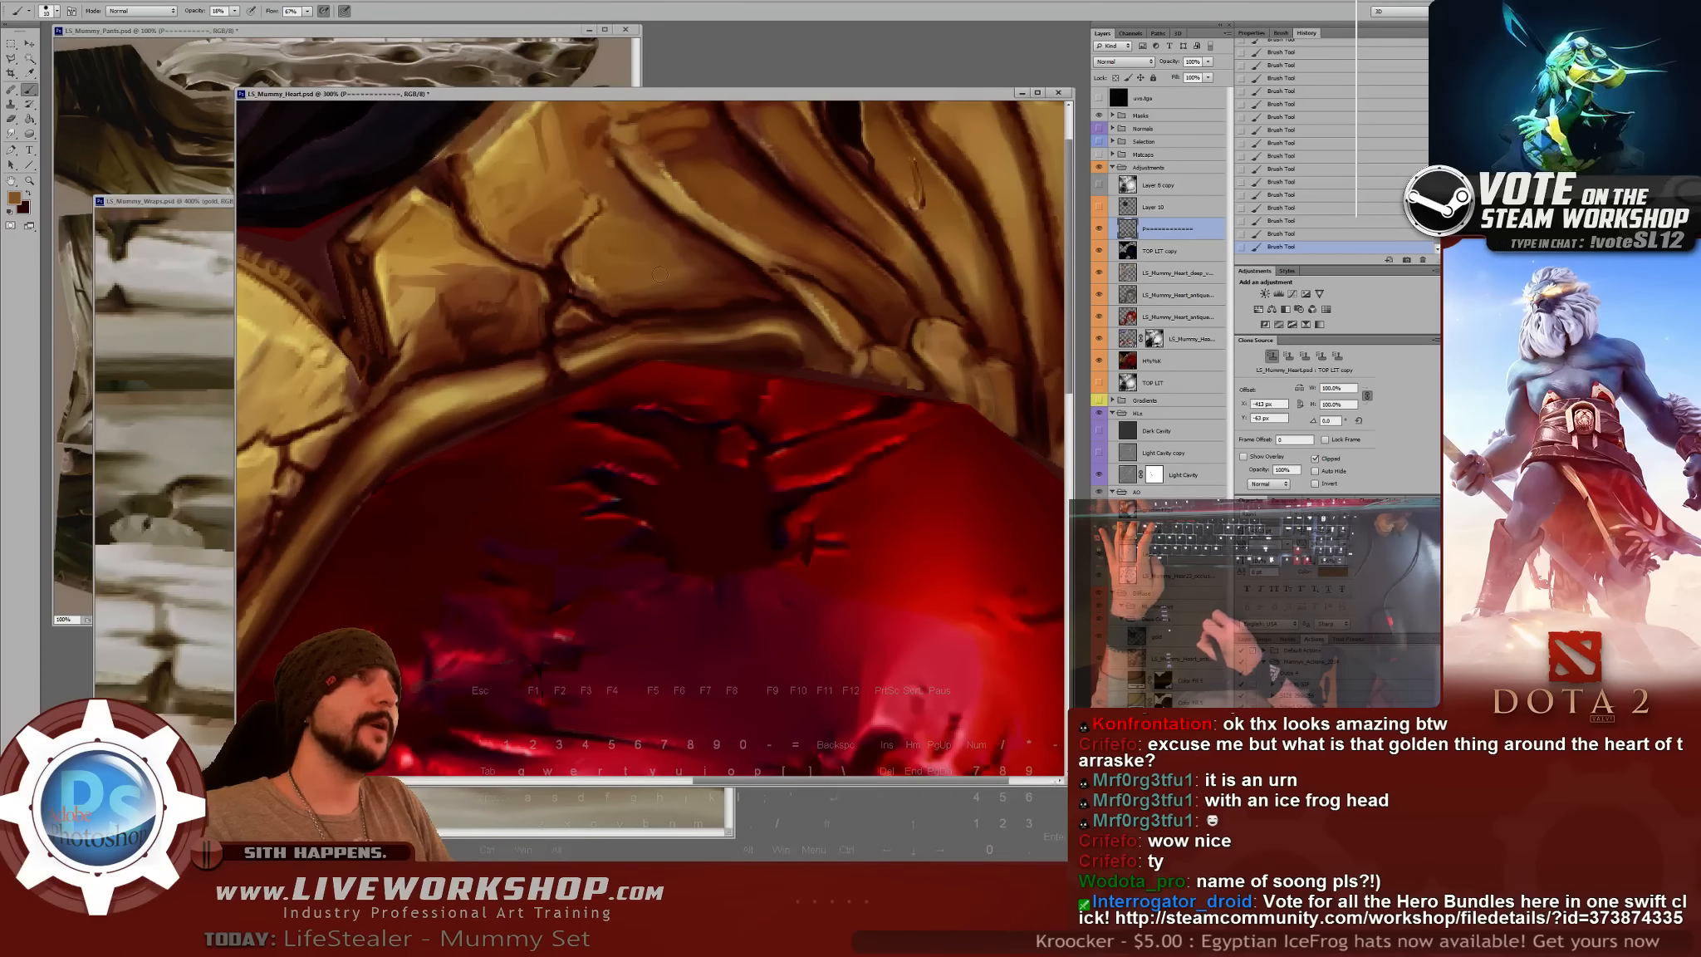
{"action": "left_click_drag", "start_coordinate": [448, 411], "coordinate": [732, 246]}
{"action": "left_click_drag", "start_coordinate": [440, 548], "coordinate": [516, 416]}
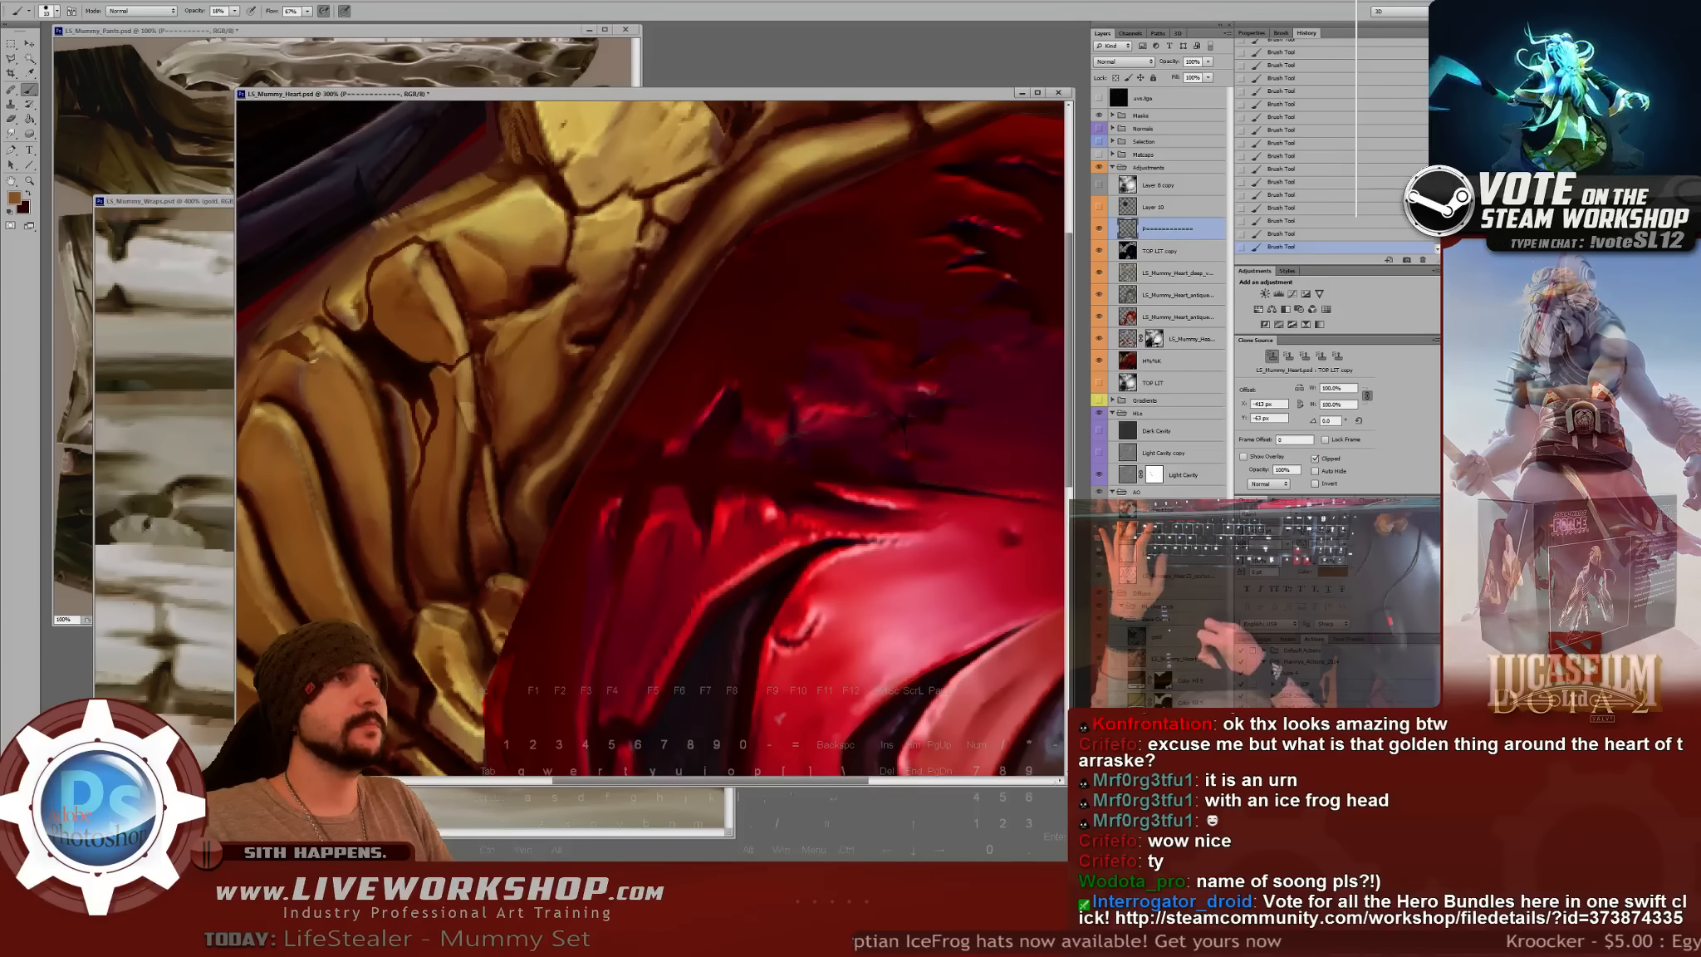
{"action": "left_click_drag", "start_coordinate": [641, 294], "coordinate": [578, 370]}
- Sample a dark brown and shade the cracks and grooves along the gold rim and ribs with a smaller brush
{"action": "left_click", "coordinate": [585, 370], "text": "alt"}
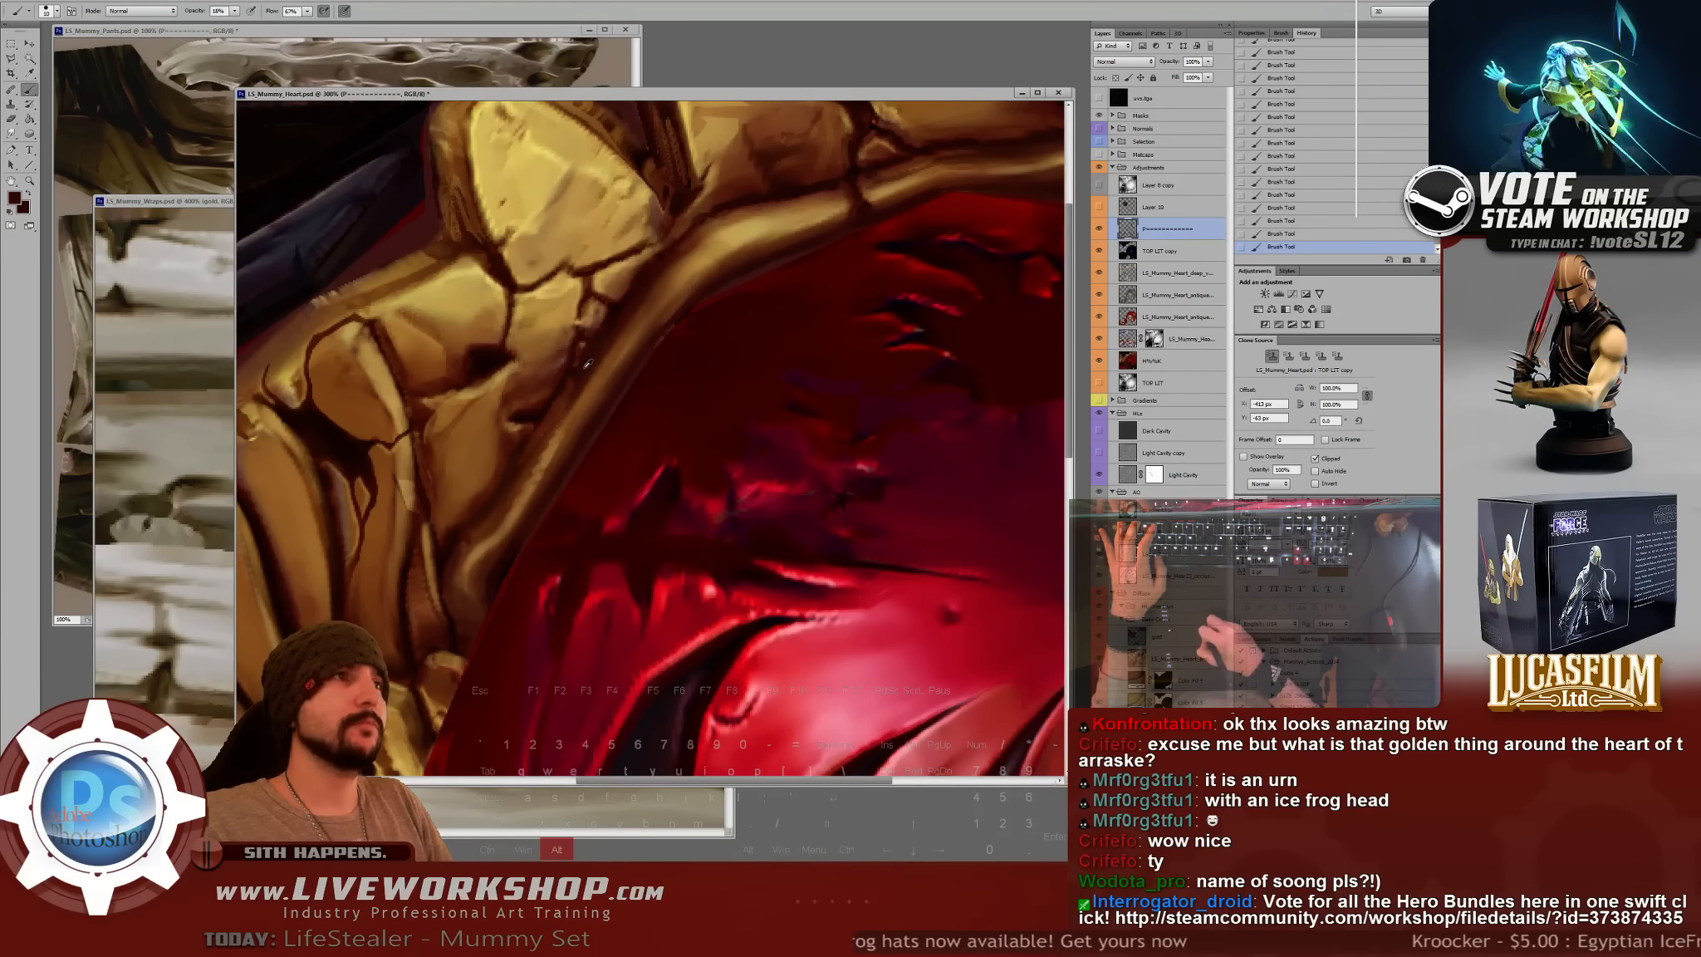
{"action": "key", "text": "bracketleft"}
{"action": "key", "text": "bracketleft"}
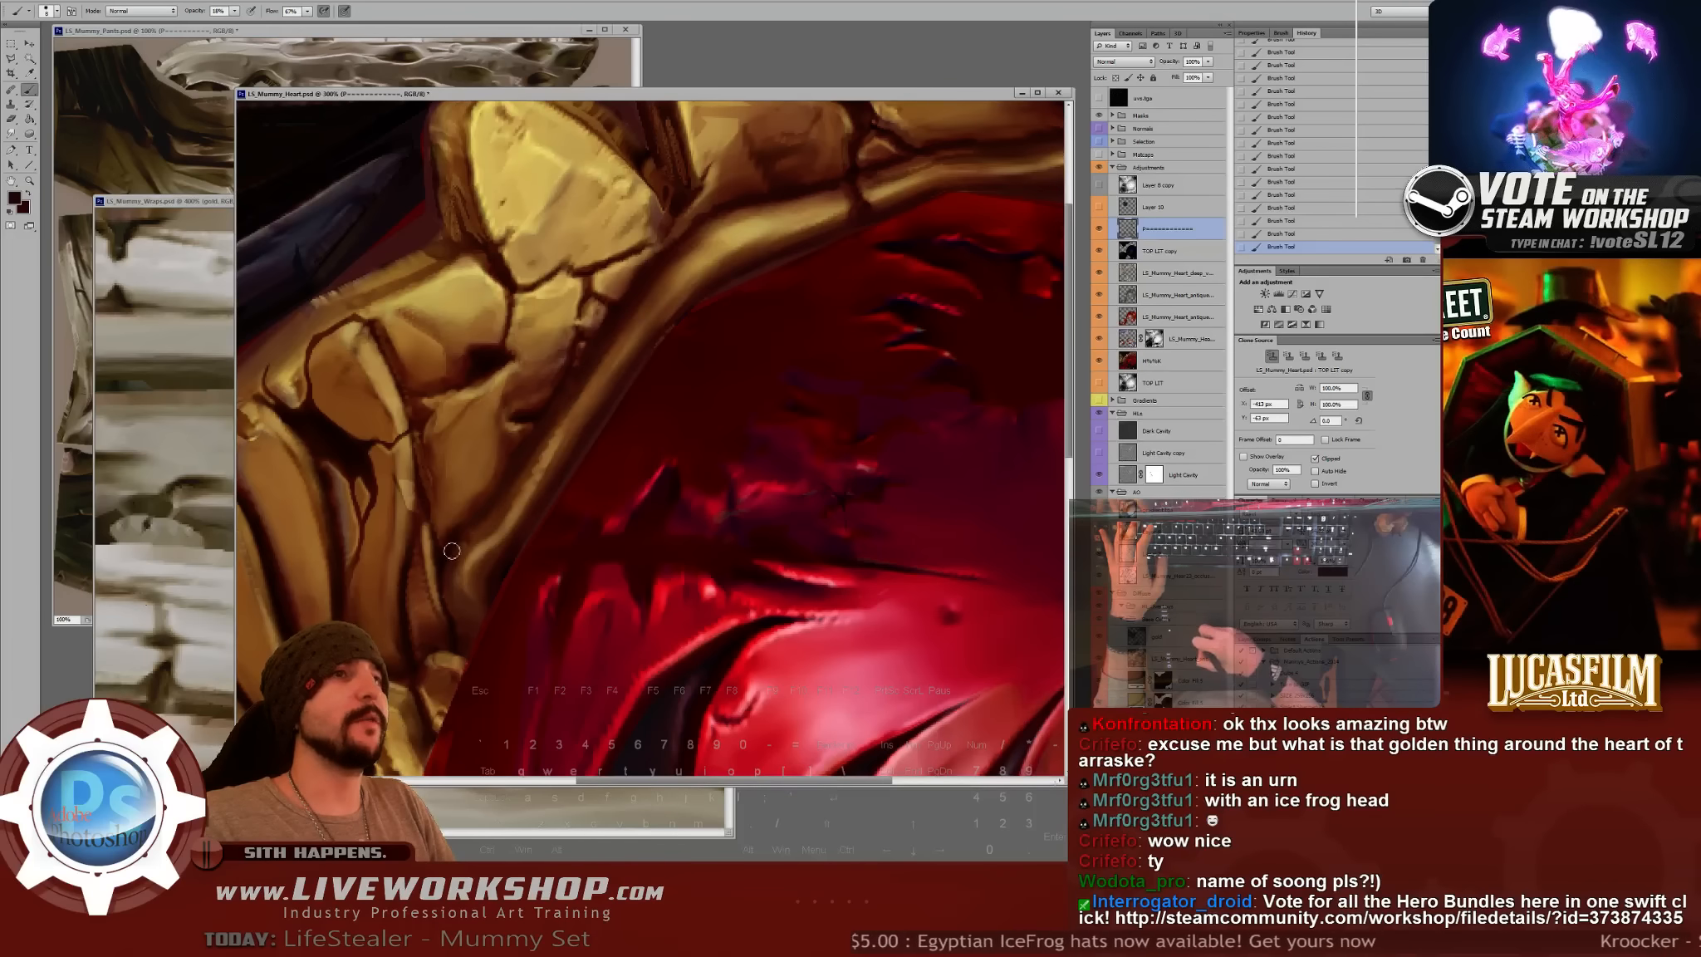
{"action": "left_click_drag", "start_coordinate": [706, 323], "coordinate": [547, 384]}
{"action": "mouse_move", "coordinate": [655, 253]}
{"action": "left_mouse_down"}
{"action": "mouse_move", "coordinate": [473, 449]}
{"action": "mouse_move", "coordinate": [426, 427]}
{"action": "left_mouse_up"}
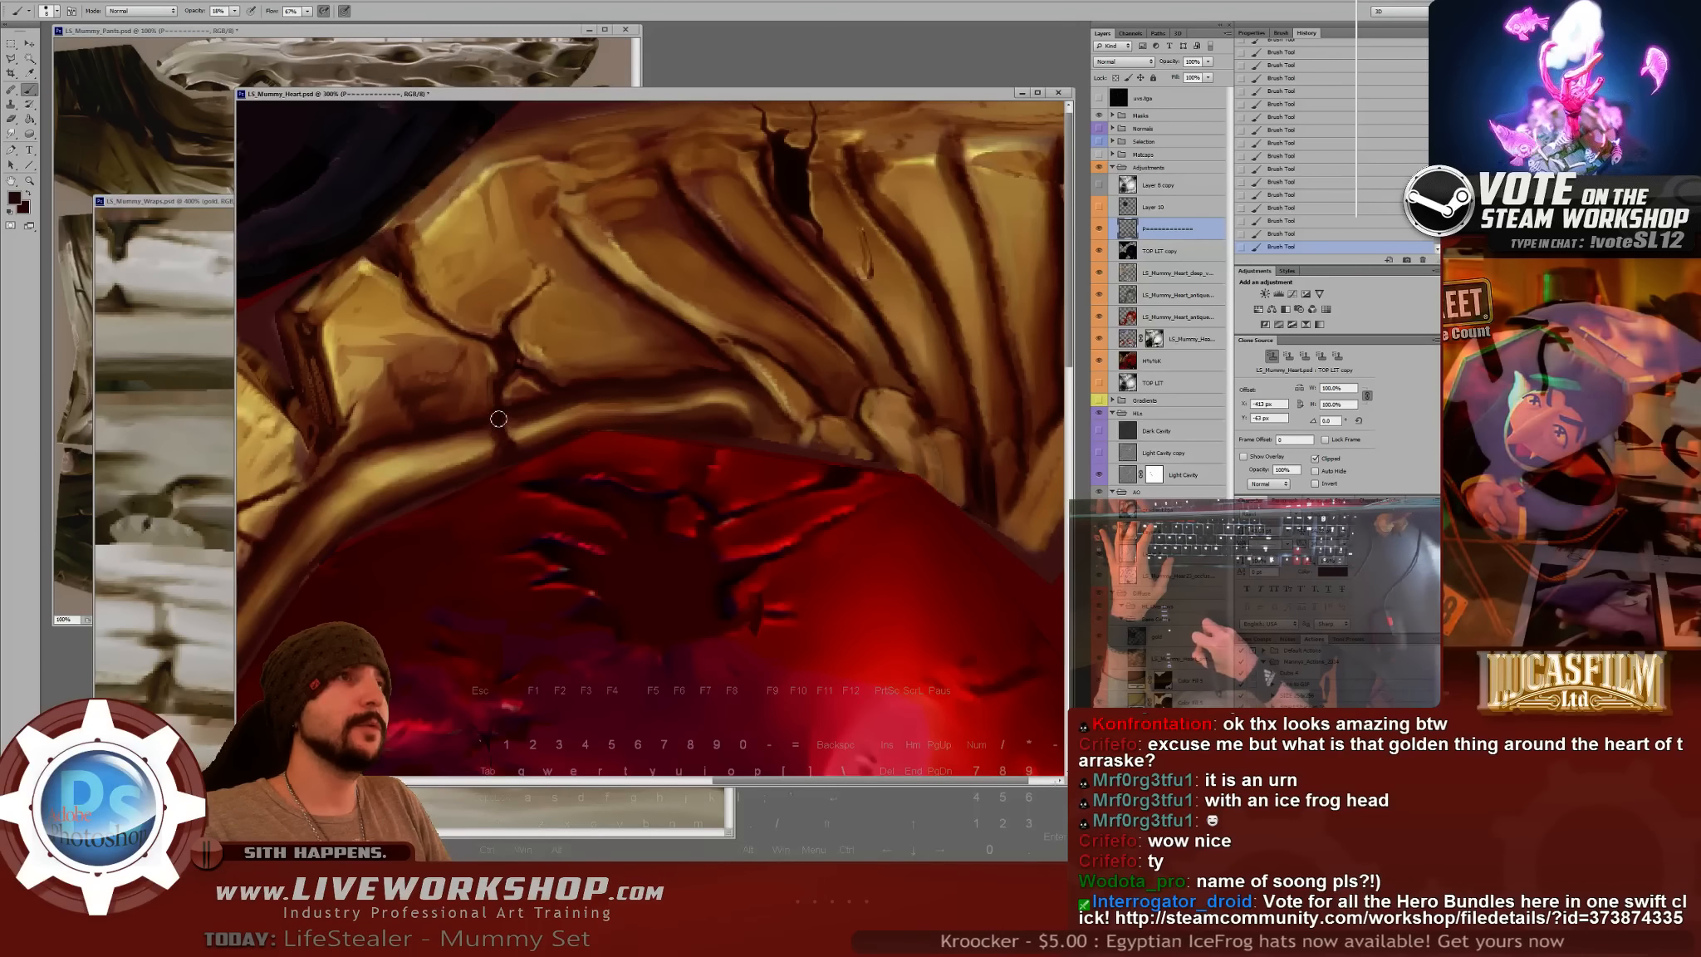
{"action": "left_click_drag", "start_coordinate": [652, 306], "coordinate": [584, 312]}
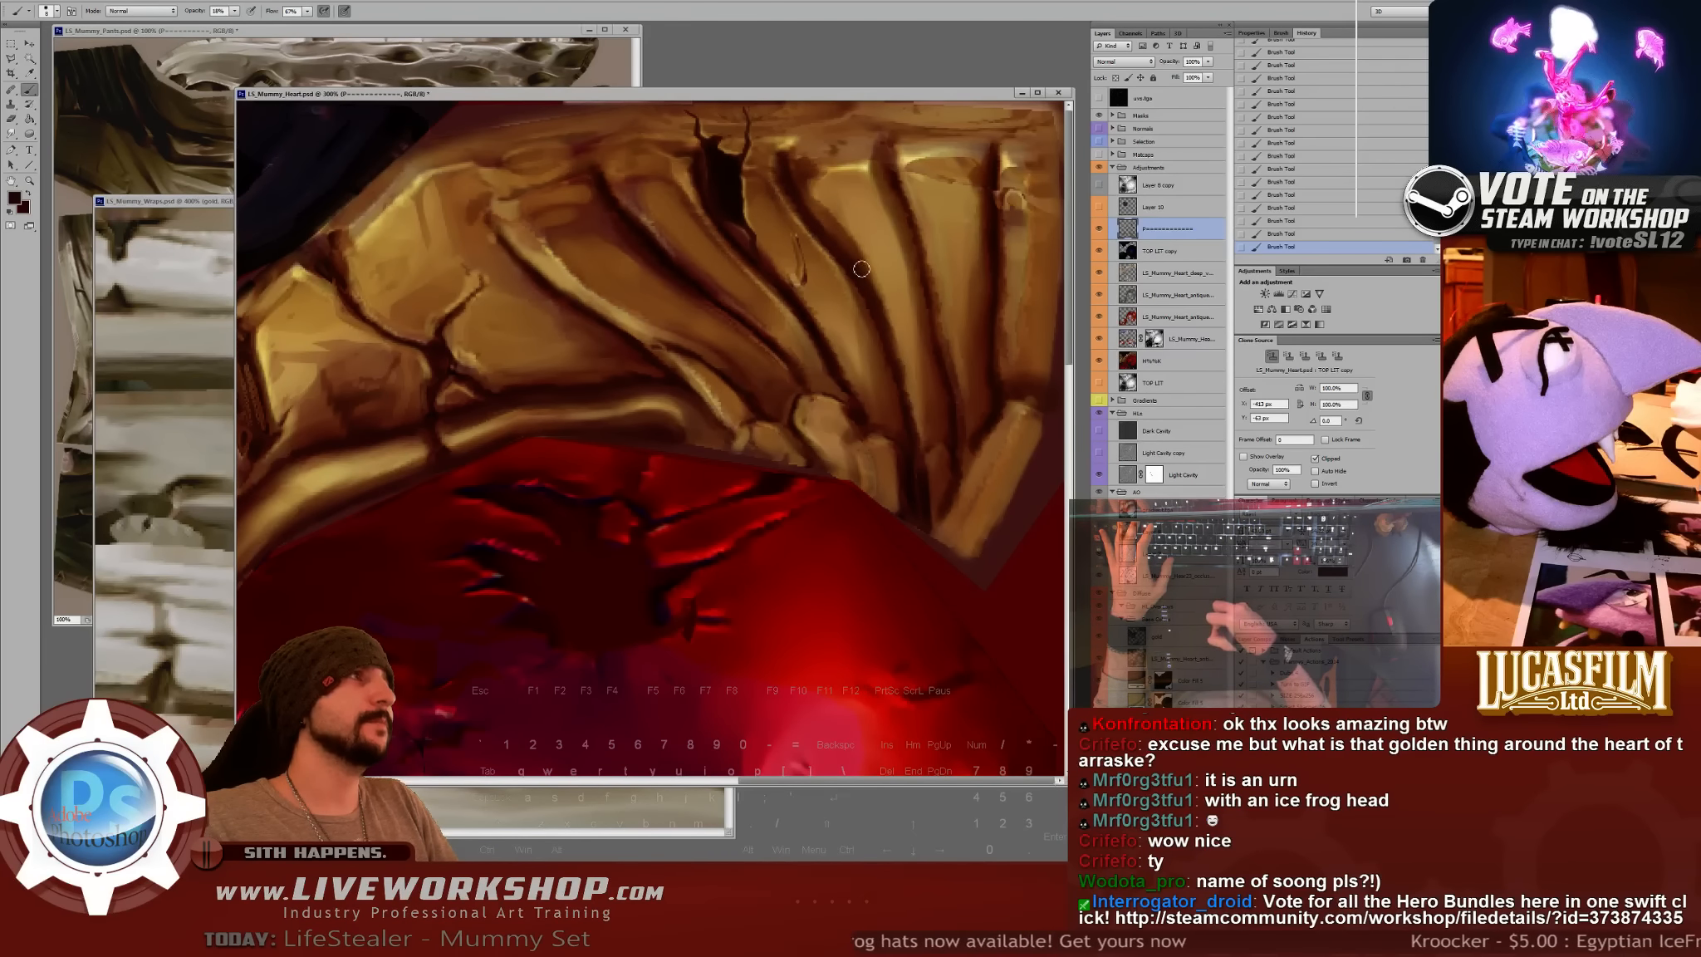
{"action": "mouse_move", "coordinate": [884, 213]}
{"action": "left_mouse_down"}
{"action": "mouse_move", "coordinate": [915, 158]}
{"action": "mouse_move", "coordinate": [888, 199]}
{"action": "left_mouse_up"}
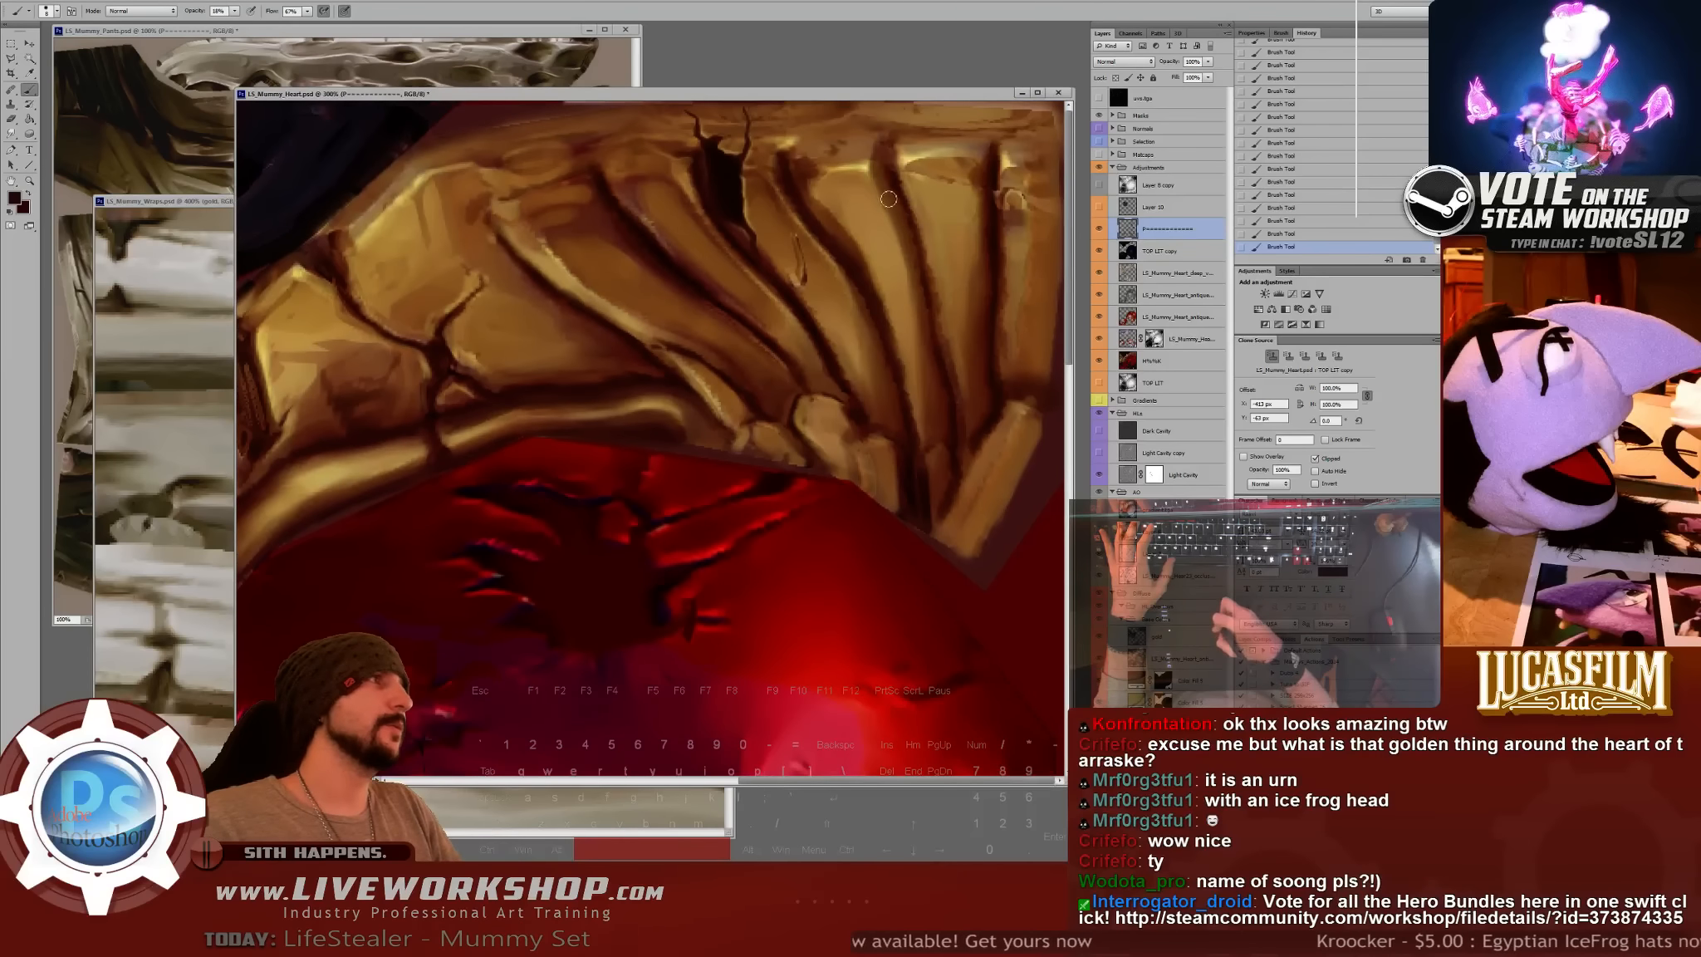
- Compare the gold ribs with the layer above TOP LIT hidden and shown, and set the brush opacity to 64%
{"action": "left_click", "coordinate": [1101, 362]}
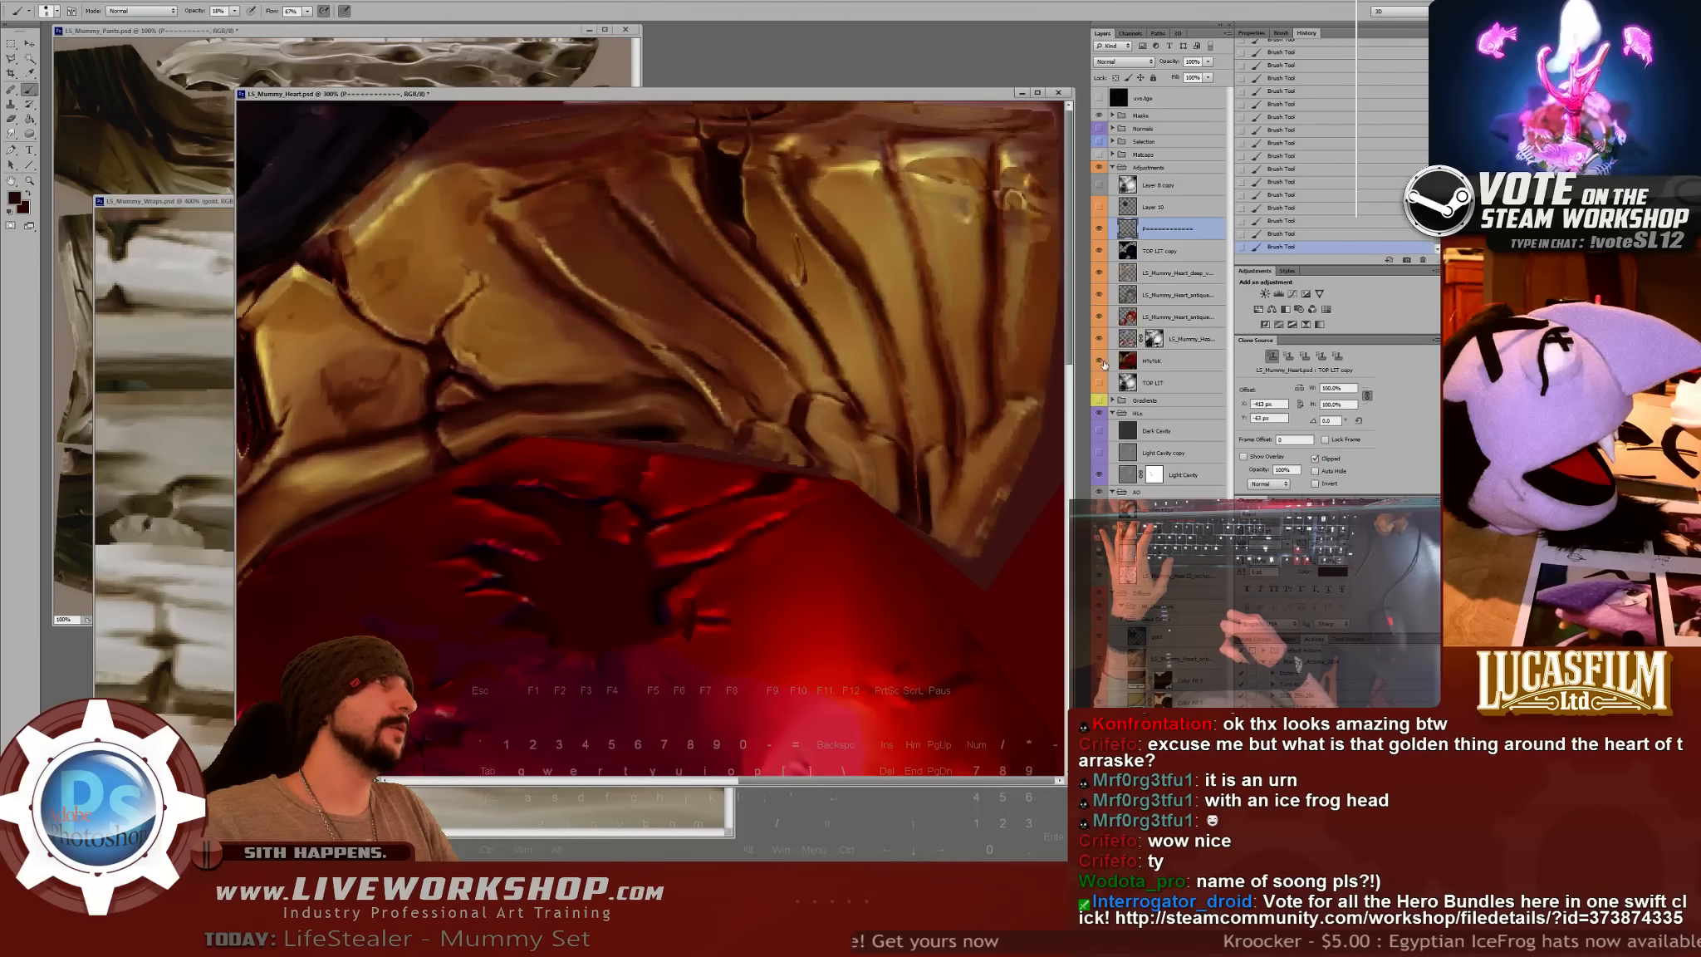
{"action": "left_click", "coordinate": [1100, 362]}
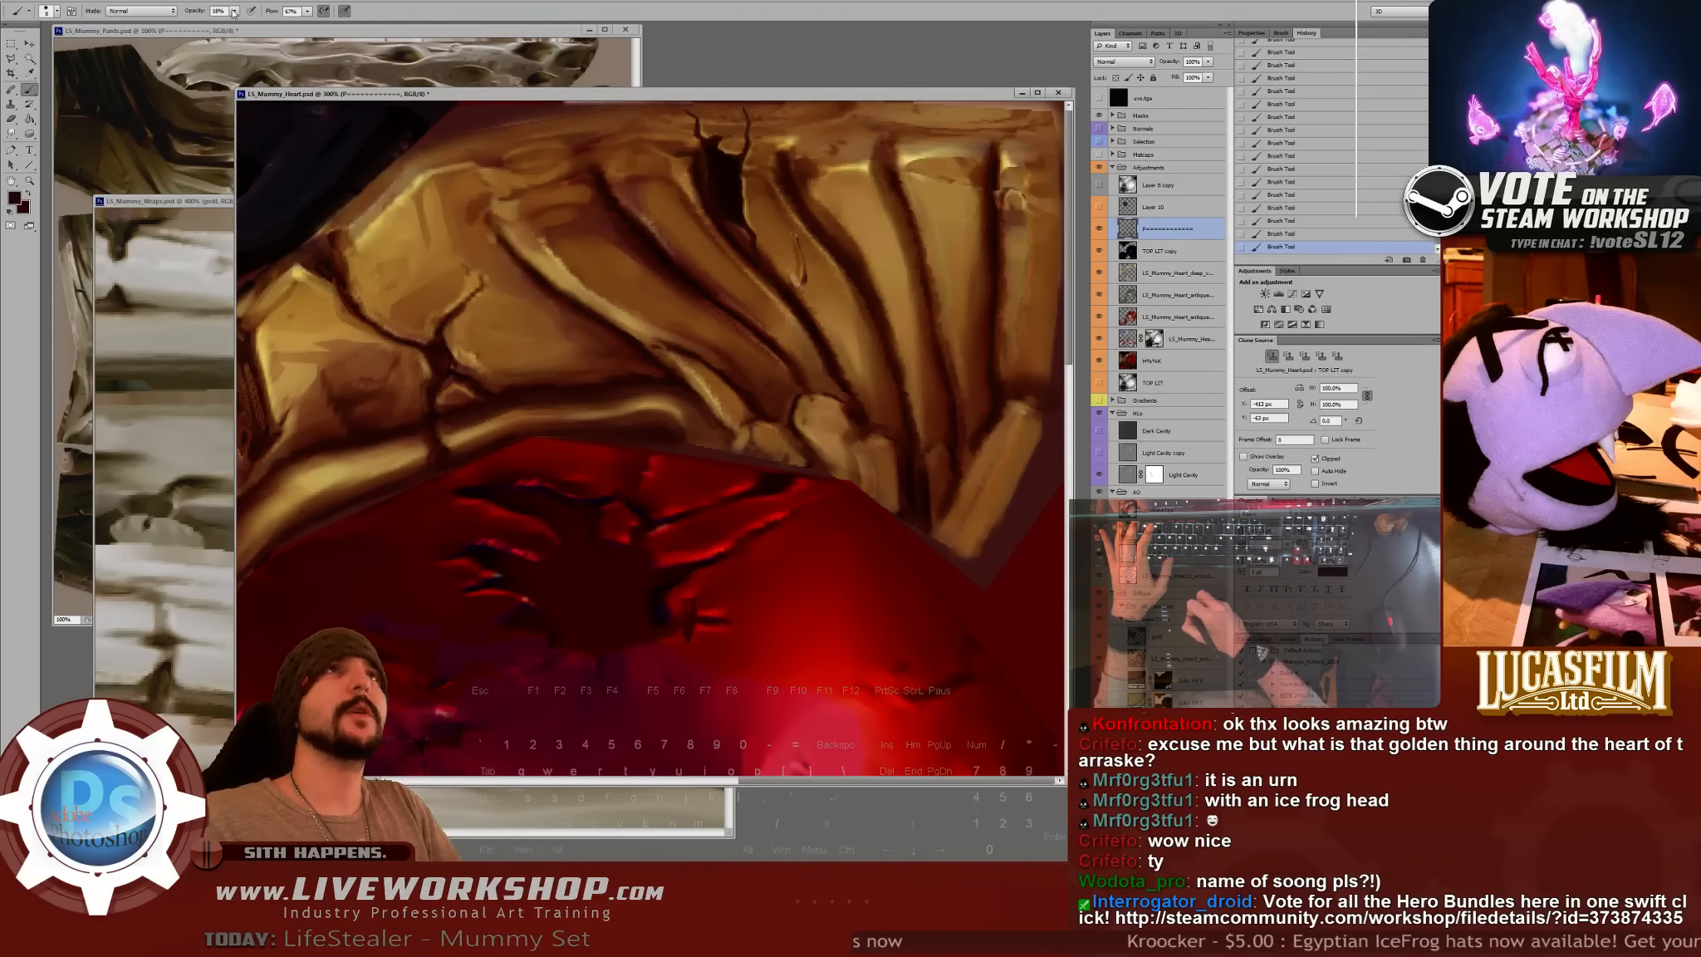
{"action": "key", "text": "6"}
{"action": "key", "text": "4"}
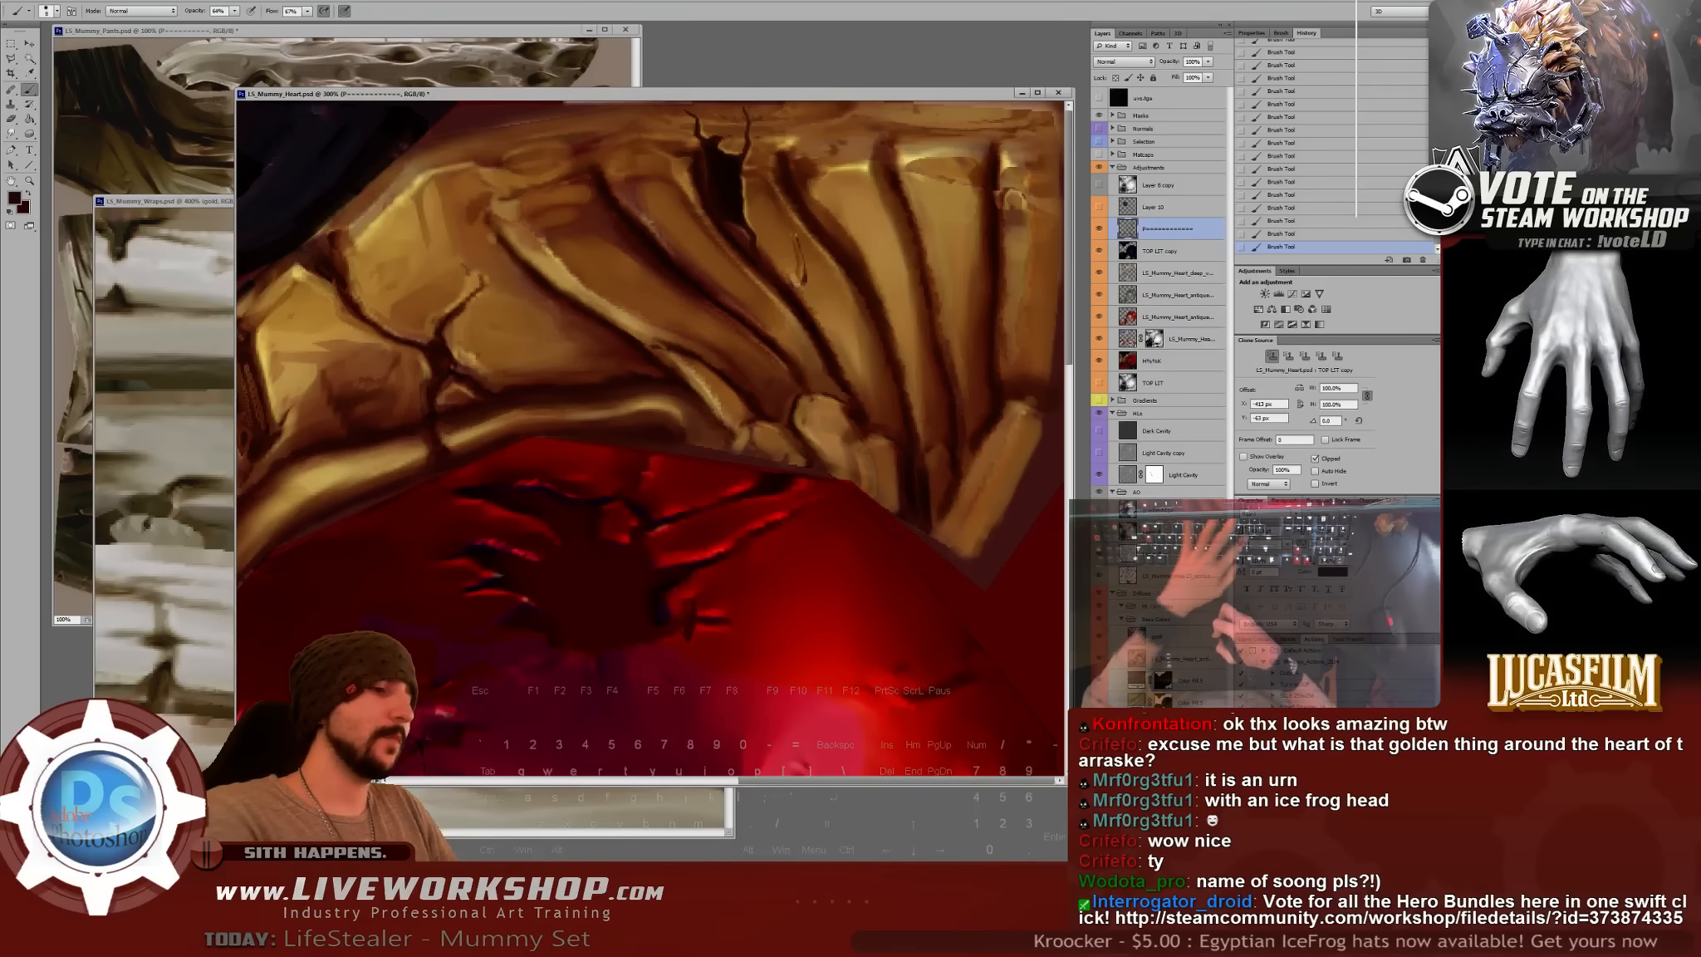
- Compare the painted gold ribs and arch cracks with the normal map by showing and hiding the Normals group
{"action": "left_click", "coordinate": [1099, 129]}
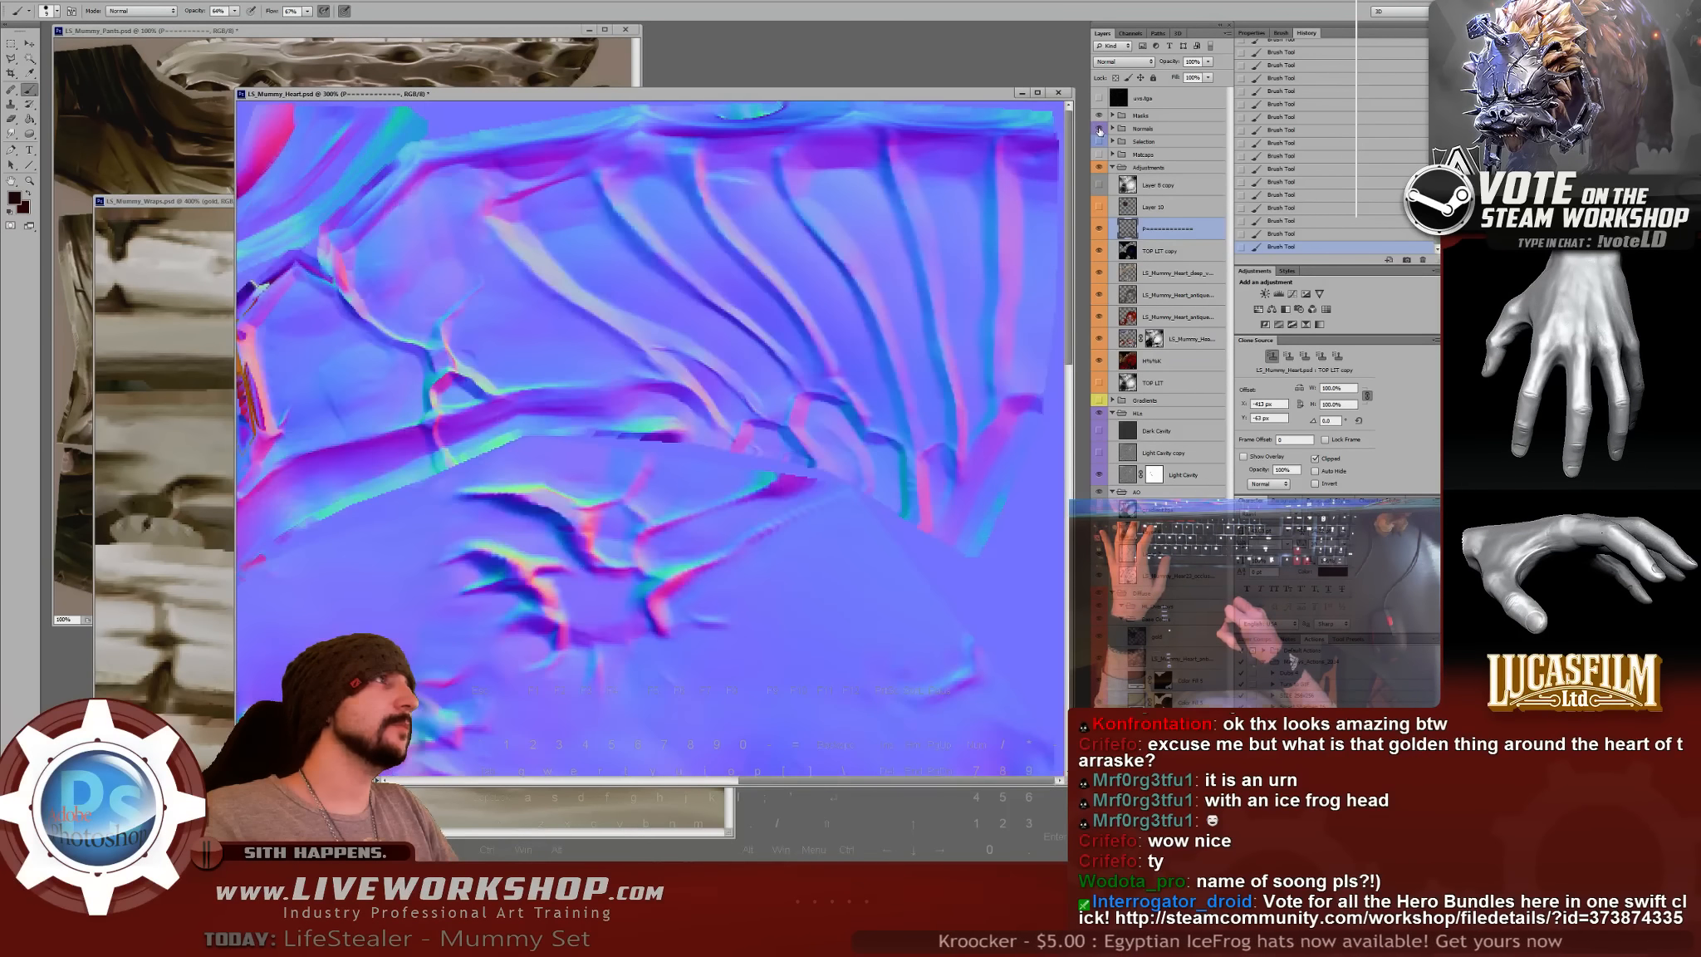
{"action": "left_click", "coordinate": [1099, 129]}
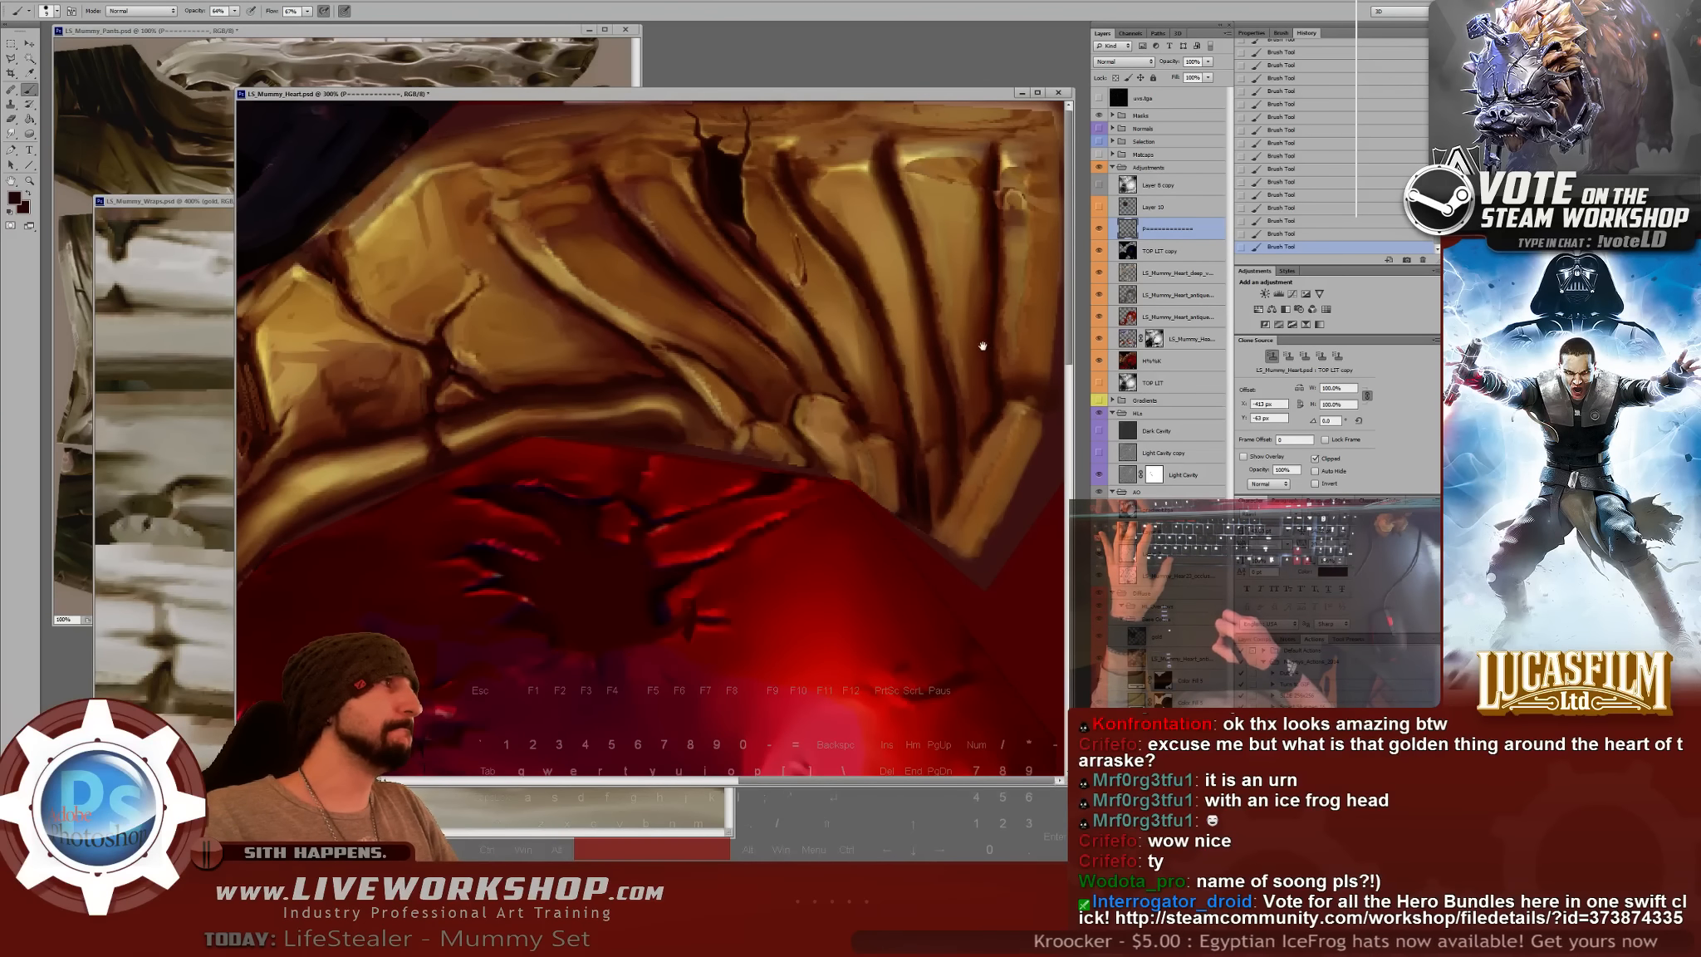
{"action": "left_click", "coordinate": [1099, 129]}
{"action": "left_click", "coordinate": [1099, 129]}
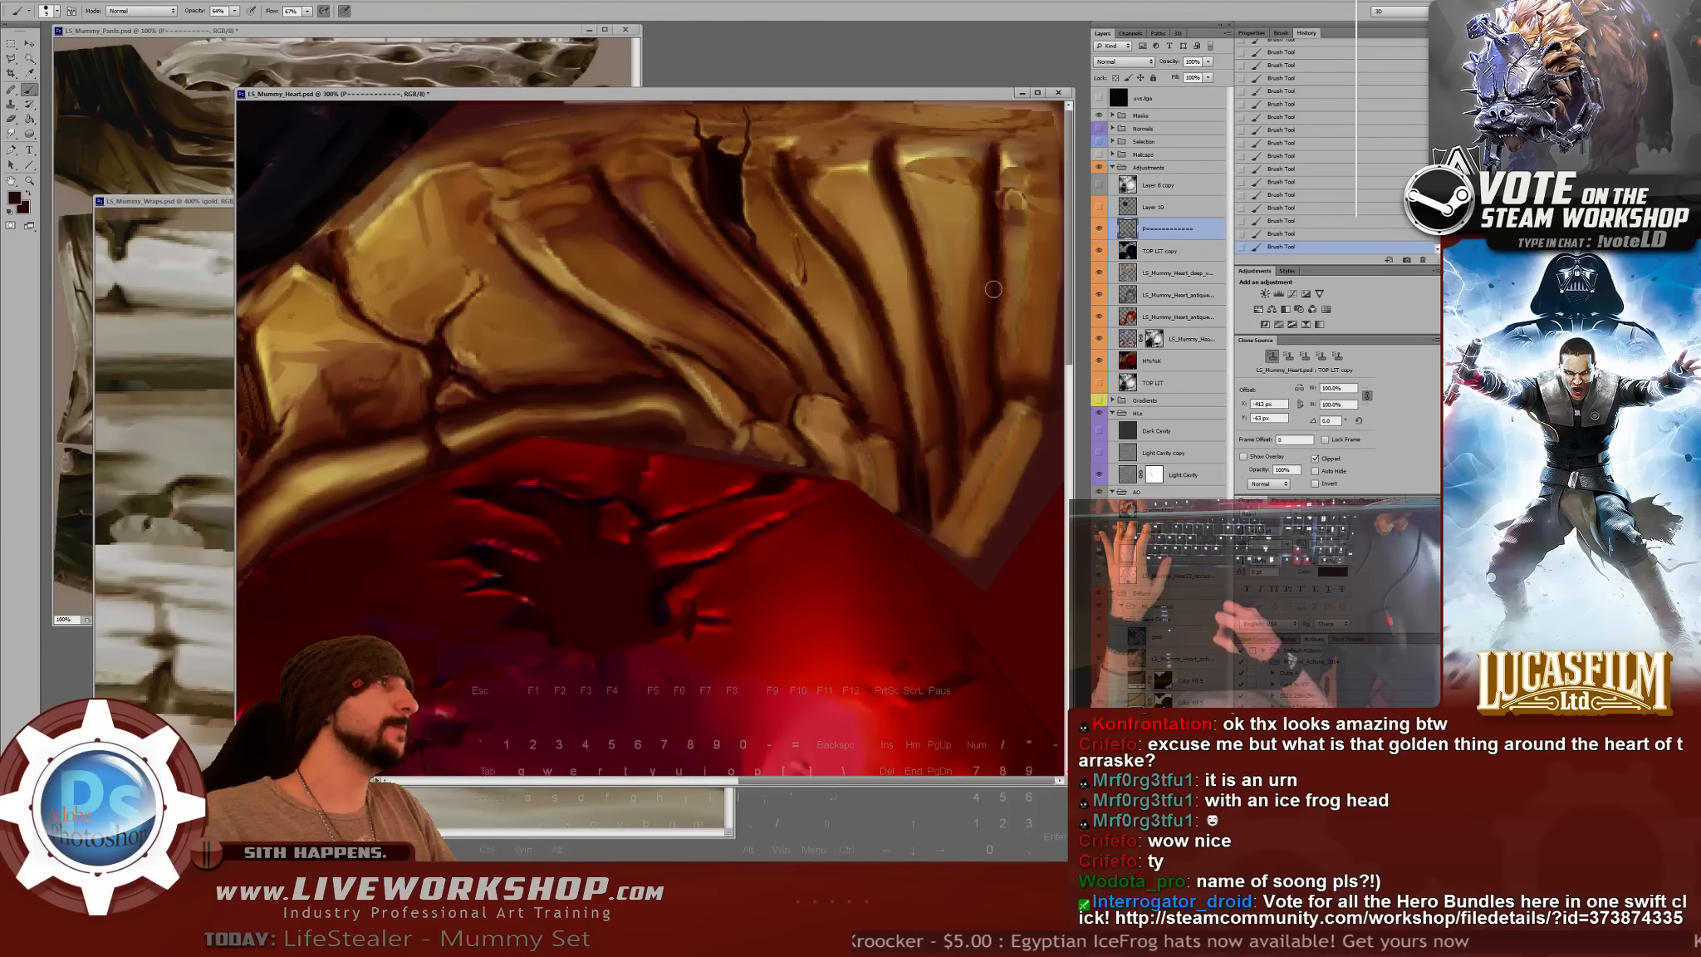
{"action": "left_click_drag", "start_coordinate": [767, 399], "coordinate": [957, 333]}
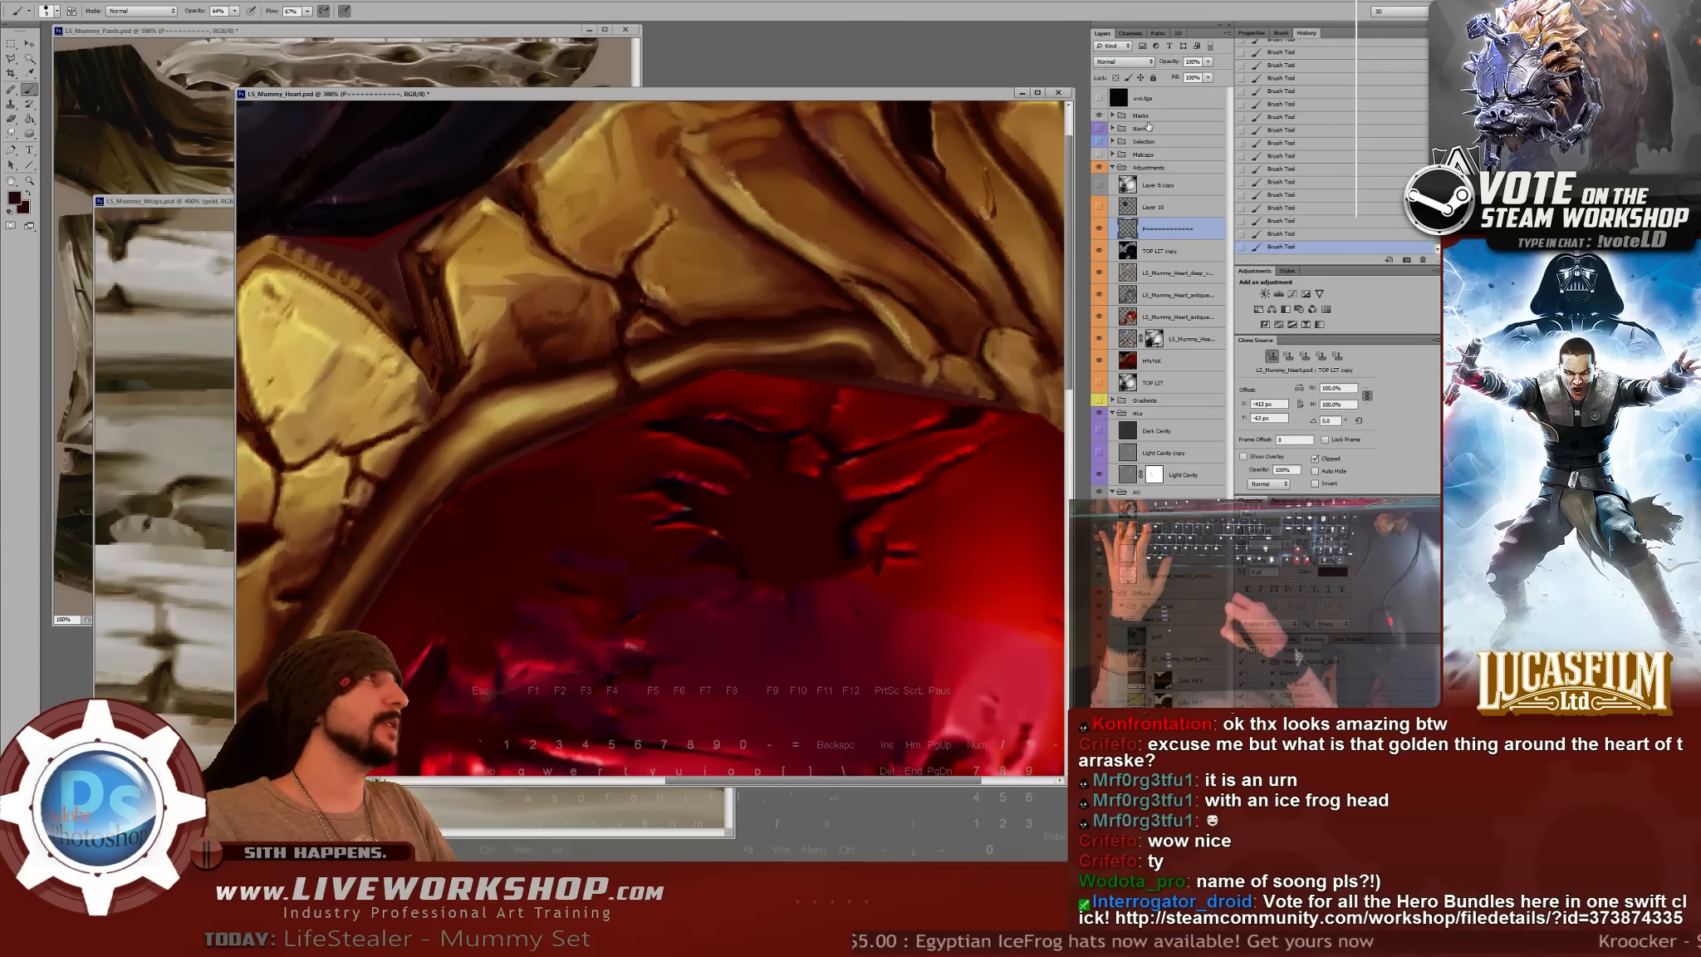
{"action": "left_click", "coordinate": [1100, 129]}
{"action": "left_click", "coordinate": [1100, 129]}
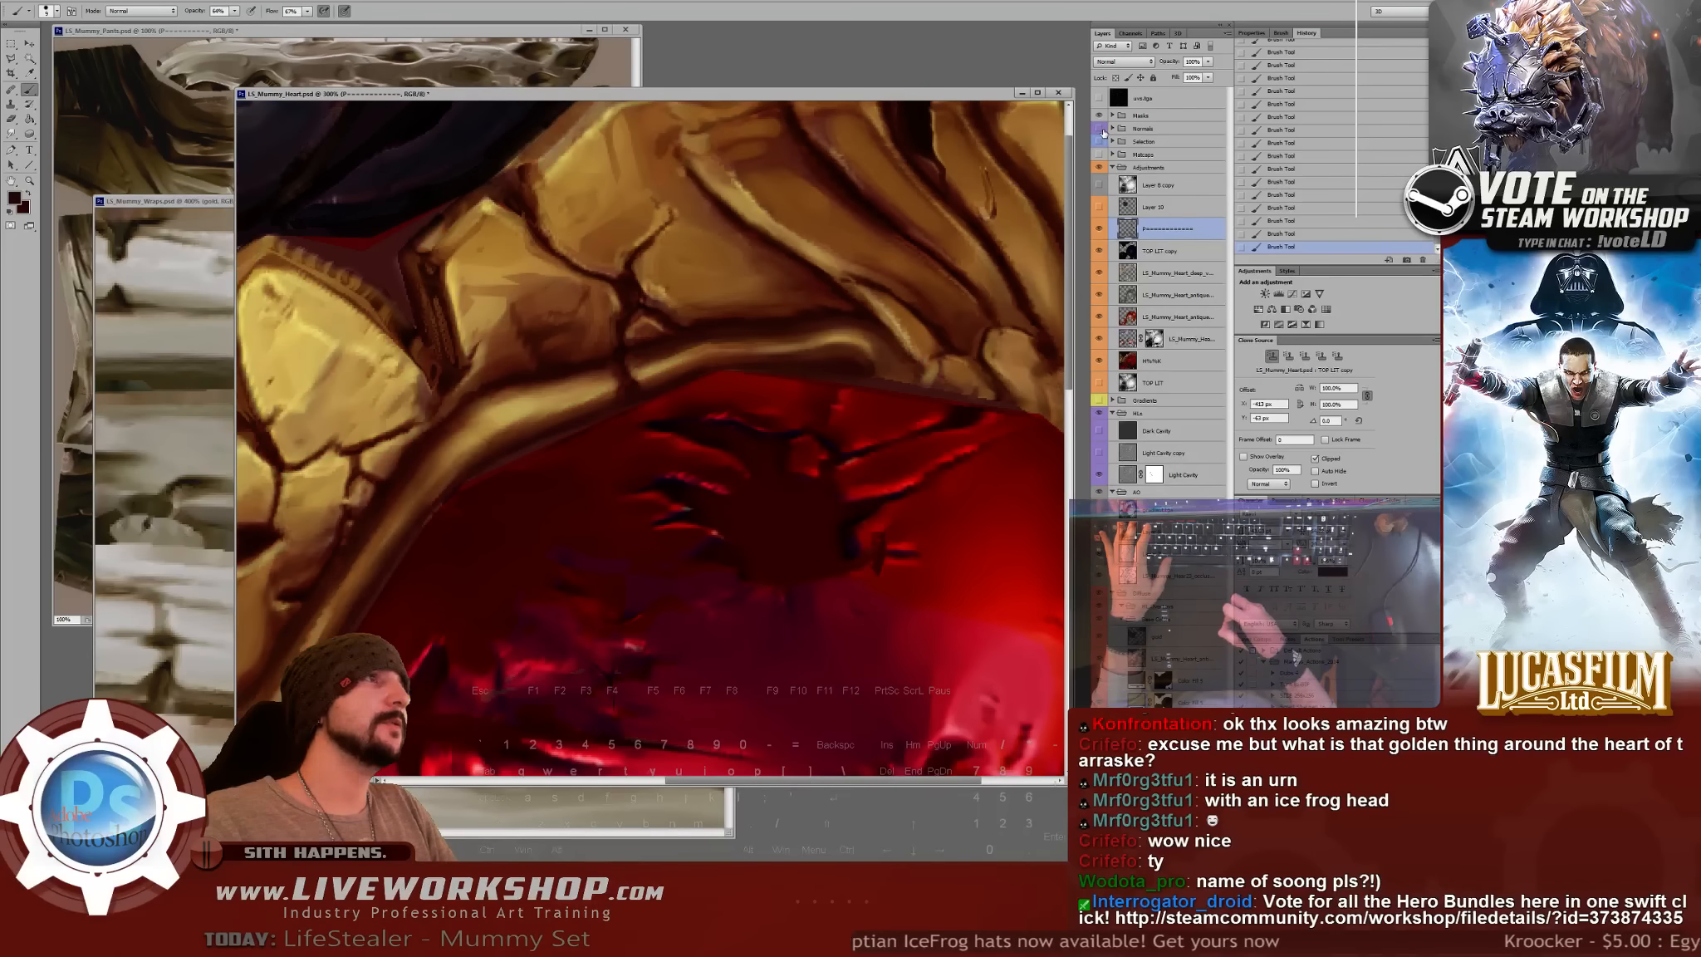
{"action": "left_click", "coordinate": [1100, 129]}
{"action": "left_click", "coordinate": [1099, 129]}
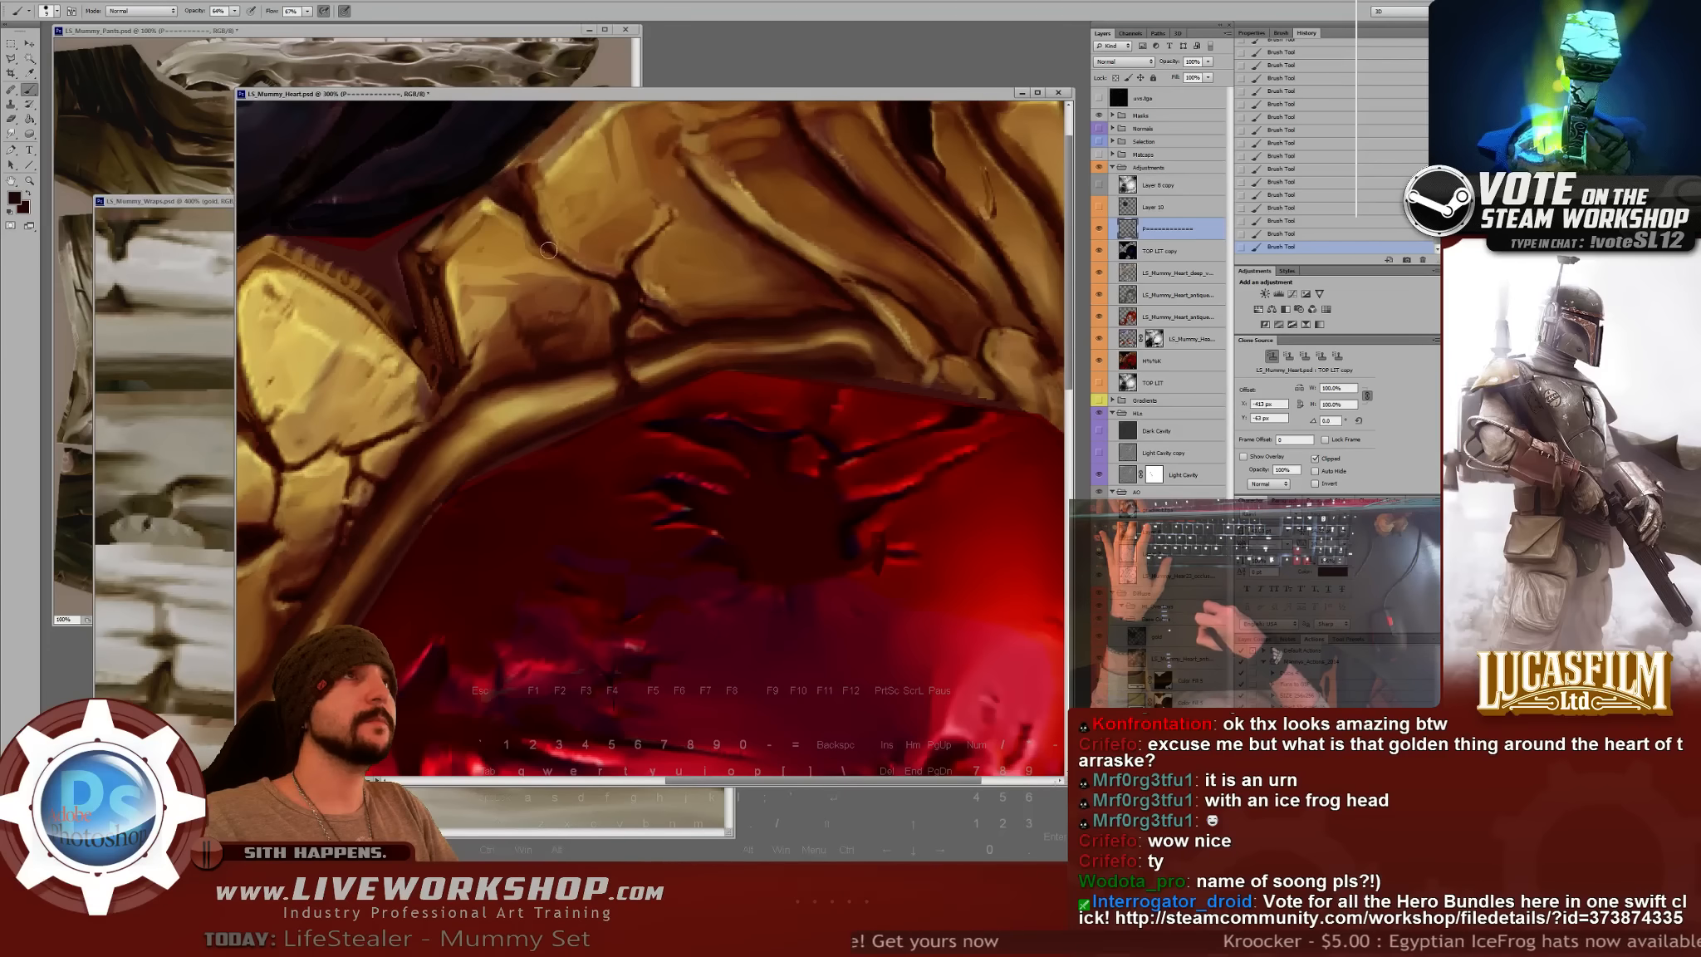
- Compare the cracked gold plates with the LS_Mummy_Heart_deep layer hidden and shown
{"action": "left_click_drag", "start_coordinate": [535, 361], "coordinate": [707, 300]}
{"action": "left_click_drag", "start_coordinate": [592, 277], "coordinate": [587, 289]}
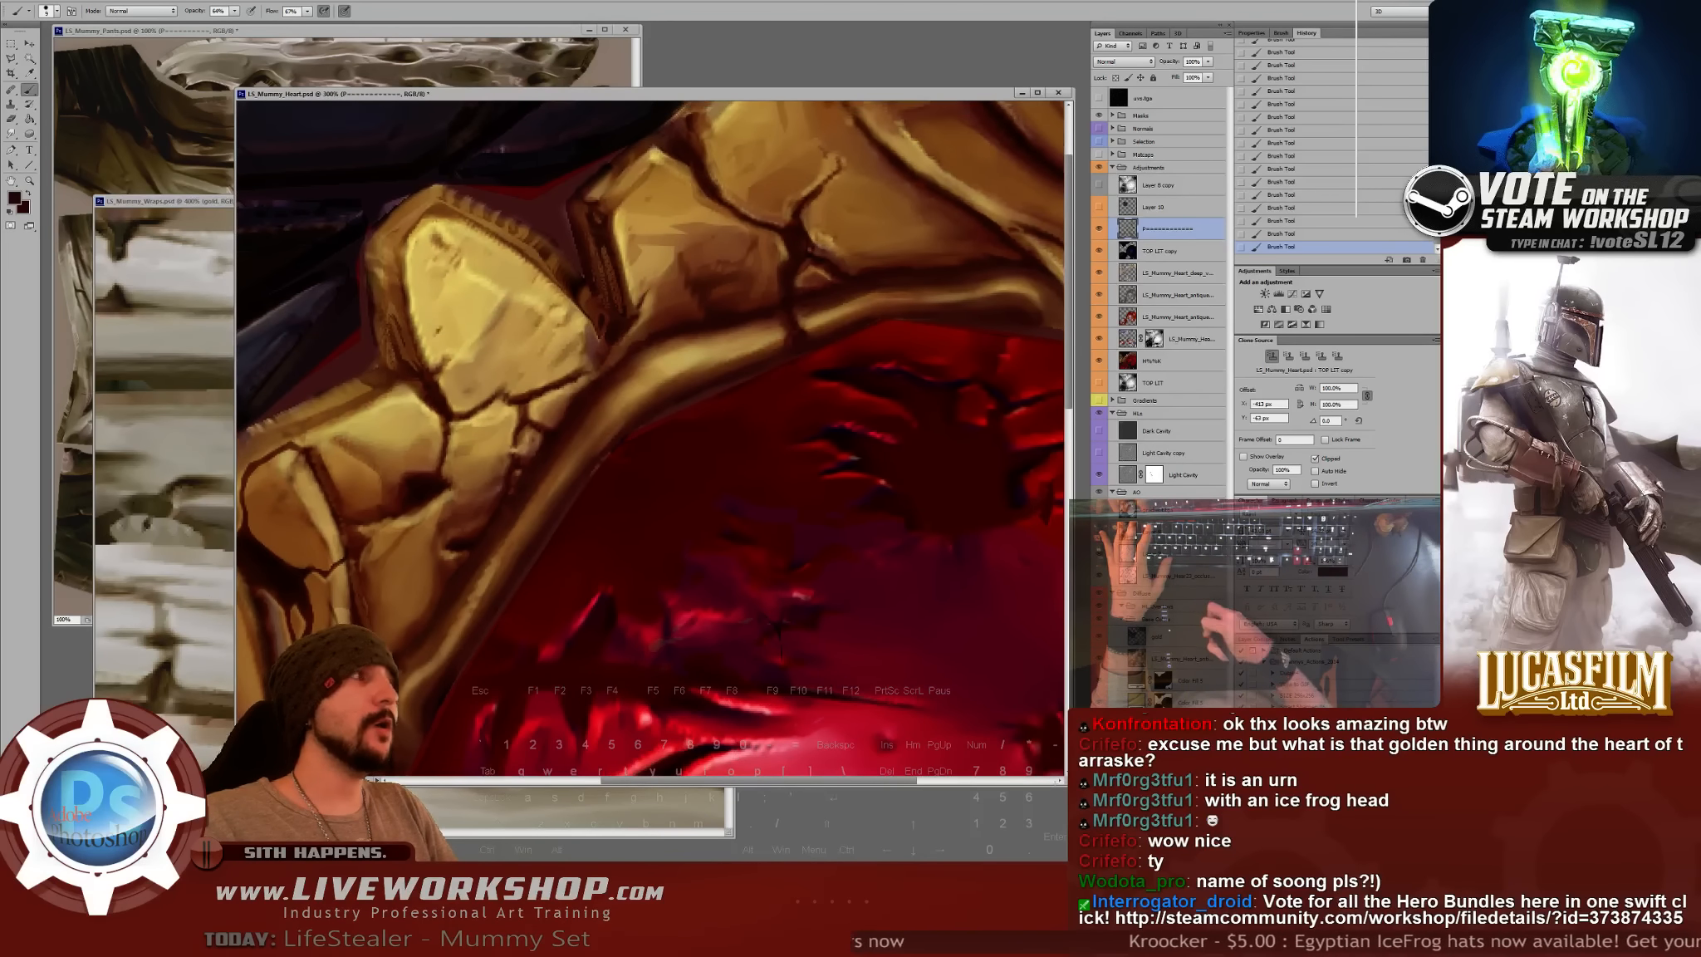
{"action": "left_click", "coordinate": [1098, 361]}
{"action": "left_click", "coordinate": [1098, 360]}
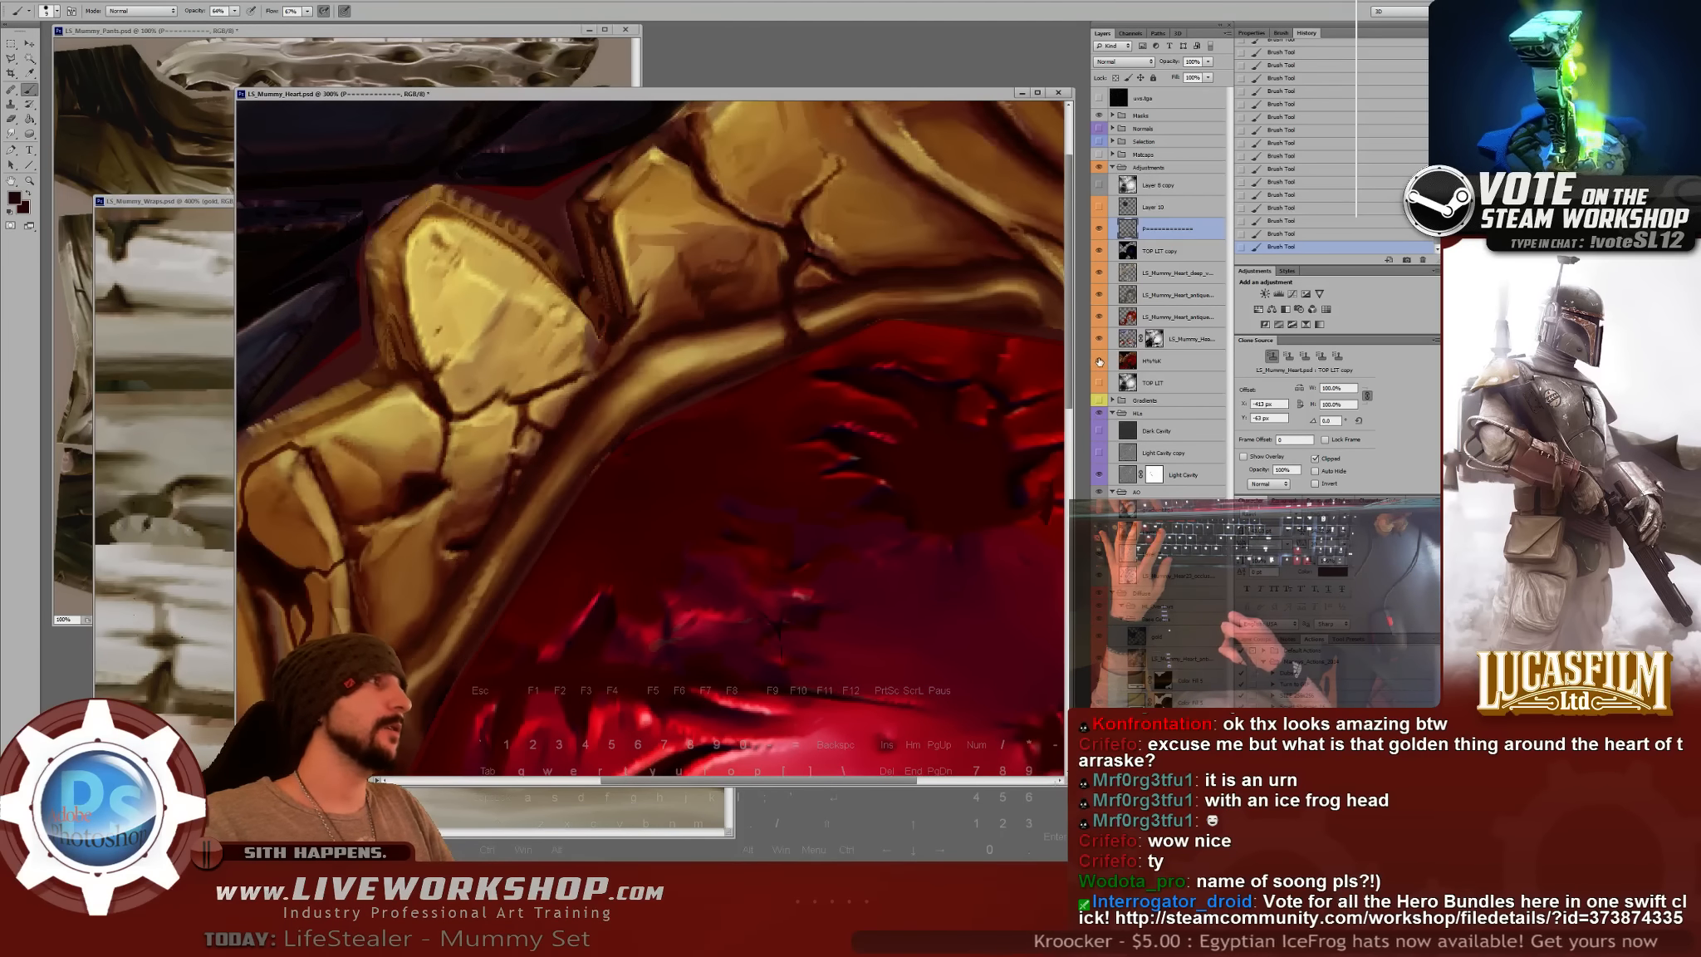
{"action": "left_click", "coordinate": [1098, 273]}
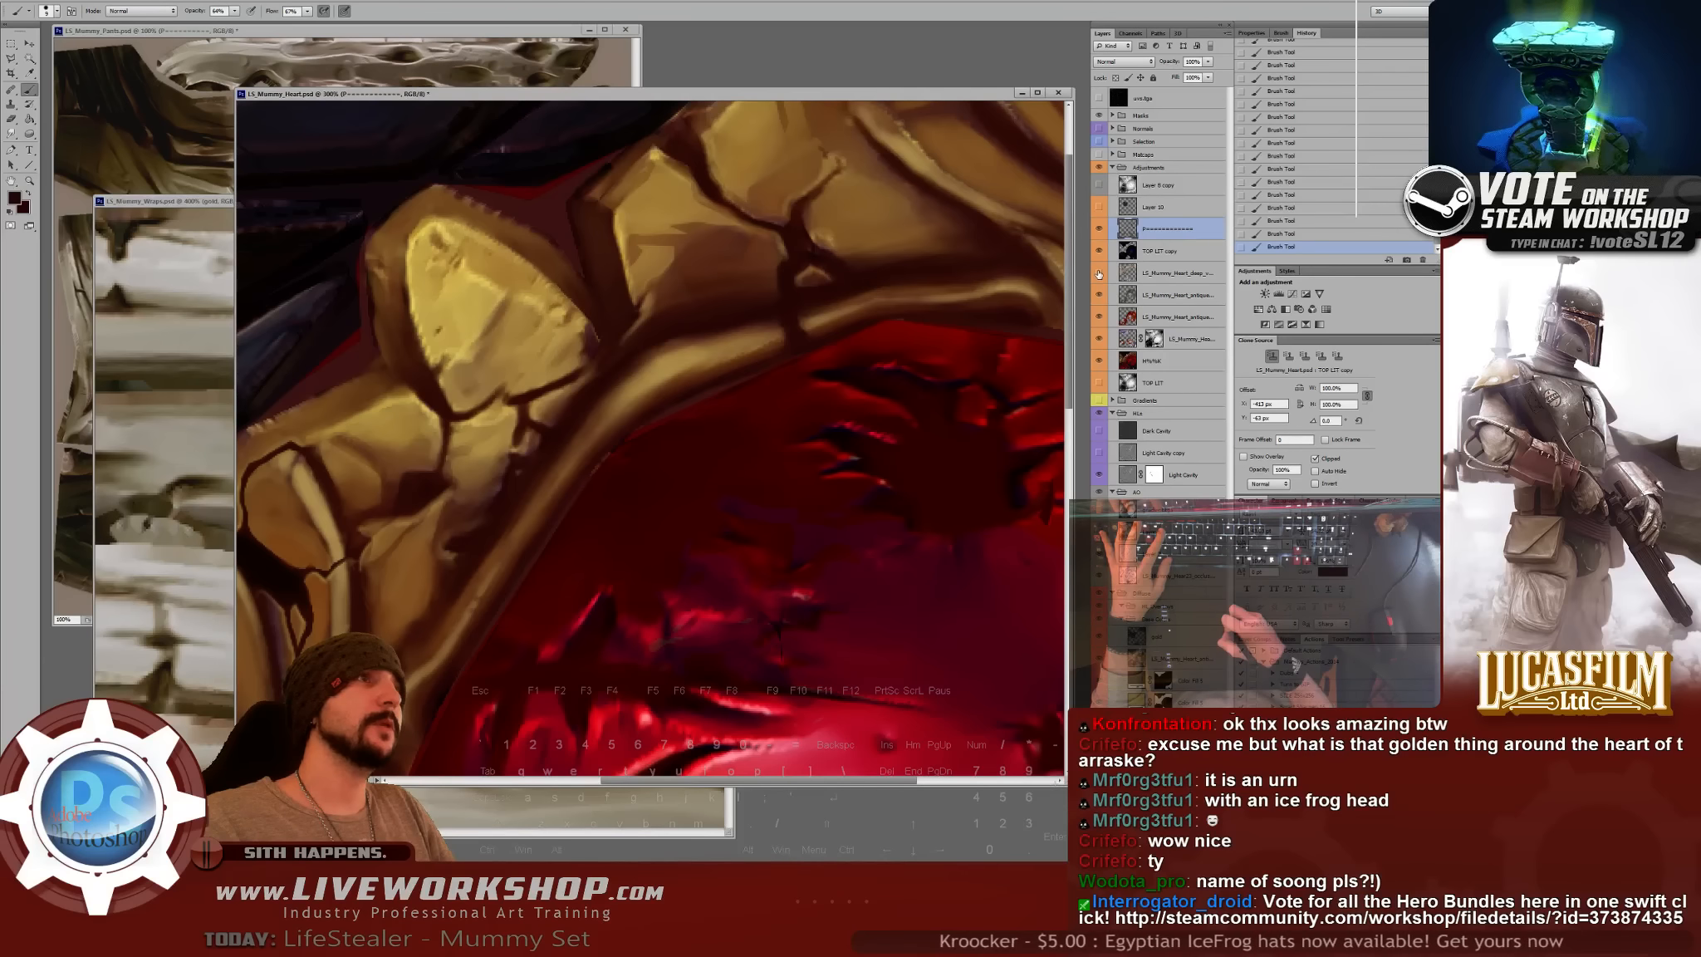
{"action": "left_click", "coordinate": [1098, 273]}
- Select the LS_Mummy_Heart_deep layer and erase its overlay around the edges of the pointed gold plate and the plate beside it
{"action": "left_click", "coordinate": [1163, 273]}
{"action": "left_click_drag", "start_coordinate": [579, 260], "coordinate": [554, 305]}
{"action": "key", "text": "e"}
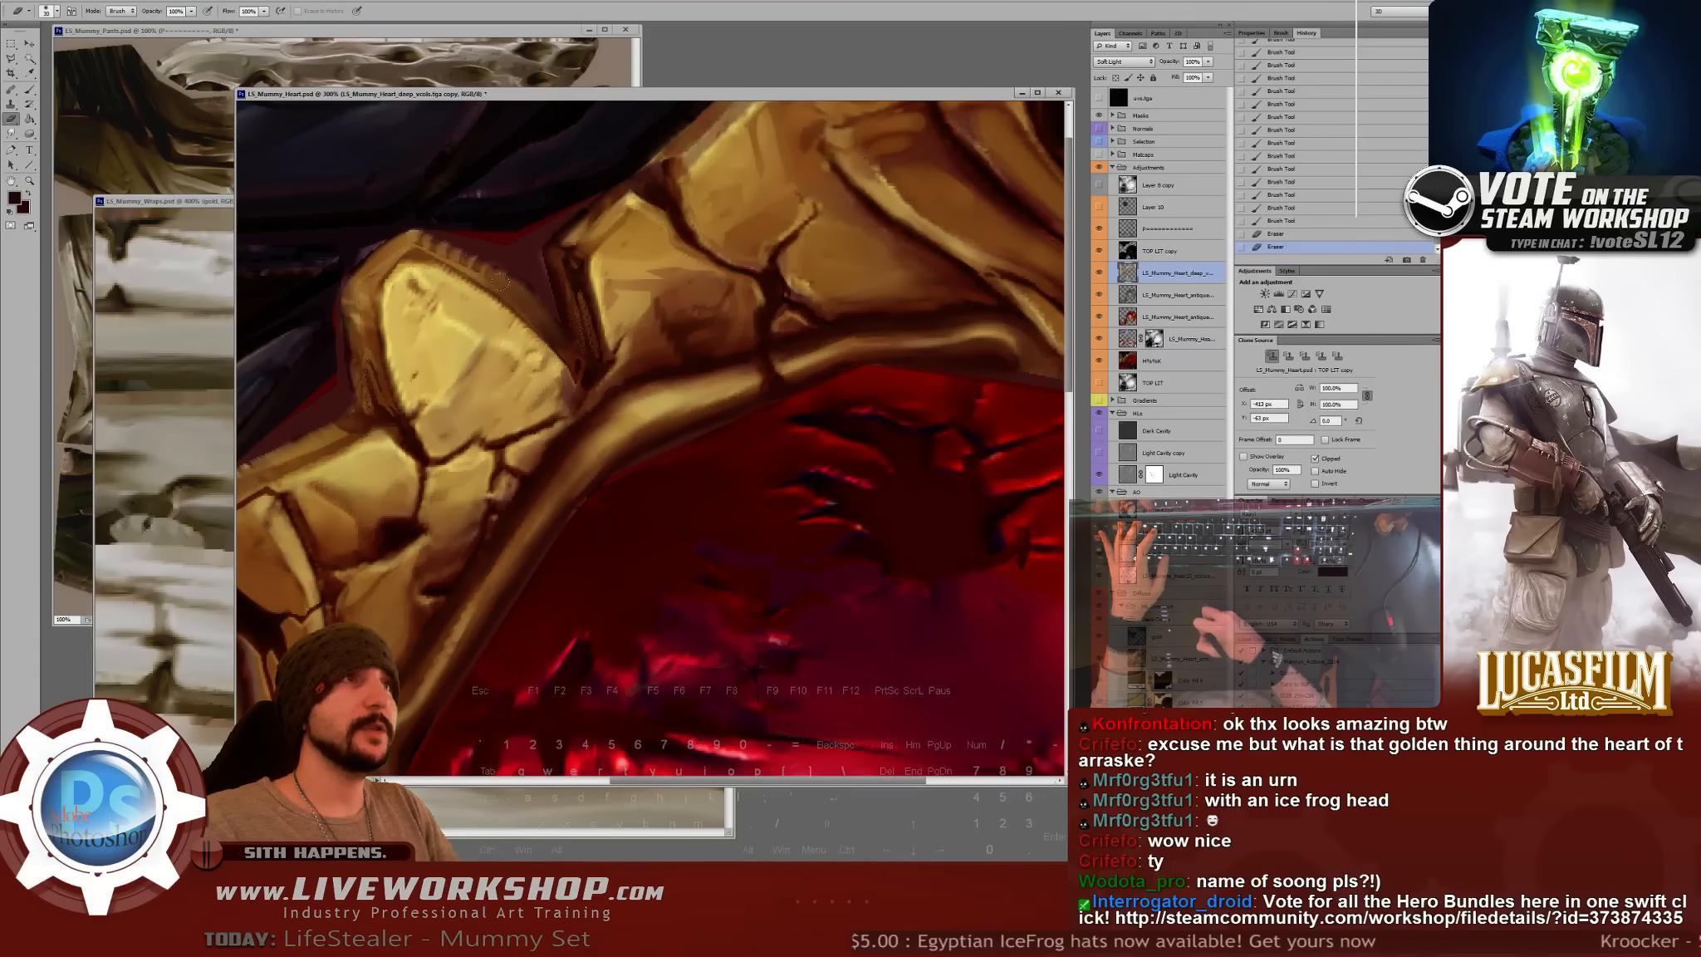
{"action": "left_click_drag", "start_coordinate": [499, 282], "coordinate": [458, 264]}
{"action": "left_click_drag", "start_coordinate": [477, 271], "coordinate": [413, 243]}
{"action": "left_click_drag", "start_coordinate": [510, 293], "coordinate": [535, 314]}
{"action": "mouse_move", "coordinate": [519, 301]}
{"action": "left_mouse_down"}
{"action": "mouse_move", "coordinate": [564, 336]}
{"action": "mouse_move", "coordinate": [558, 272]}
{"action": "mouse_move", "coordinate": [570, 360]}
{"action": "left_mouse_up"}
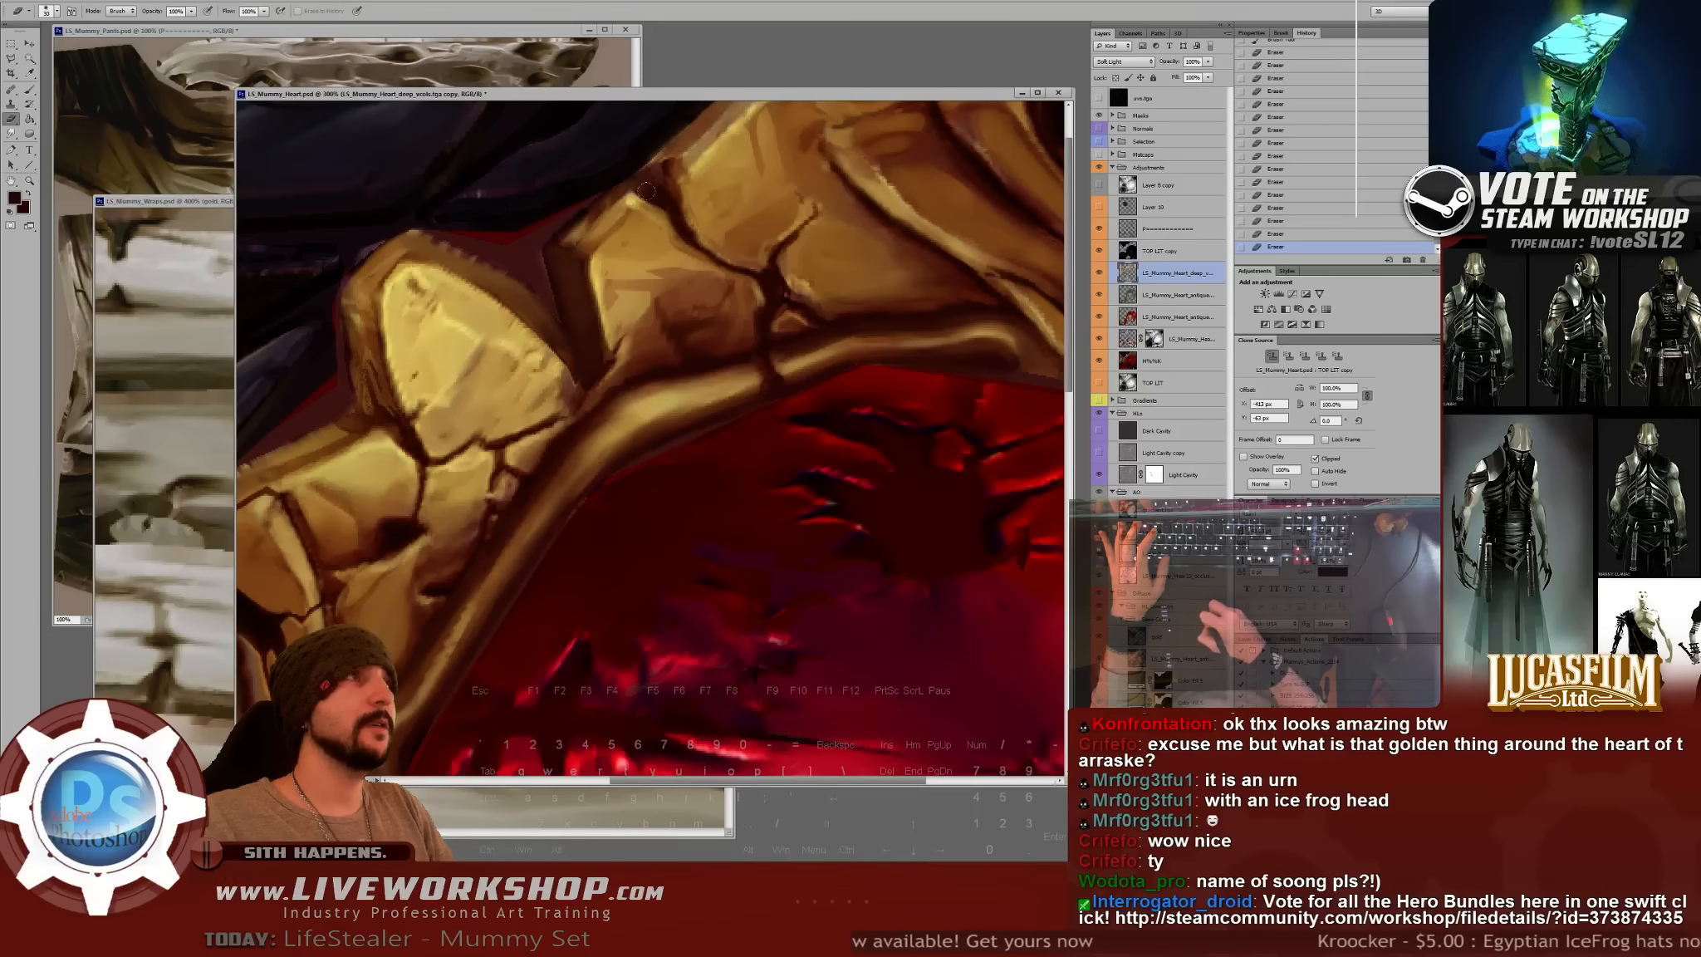
{"action": "mouse_move", "coordinate": [639, 196]}
{"action": "left_mouse_down"}
{"action": "mouse_move", "coordinate": [528, 268]}
{"action": "mouse_move", "coordinate": [653, 166]}
{"action": "left_mouse_up"}
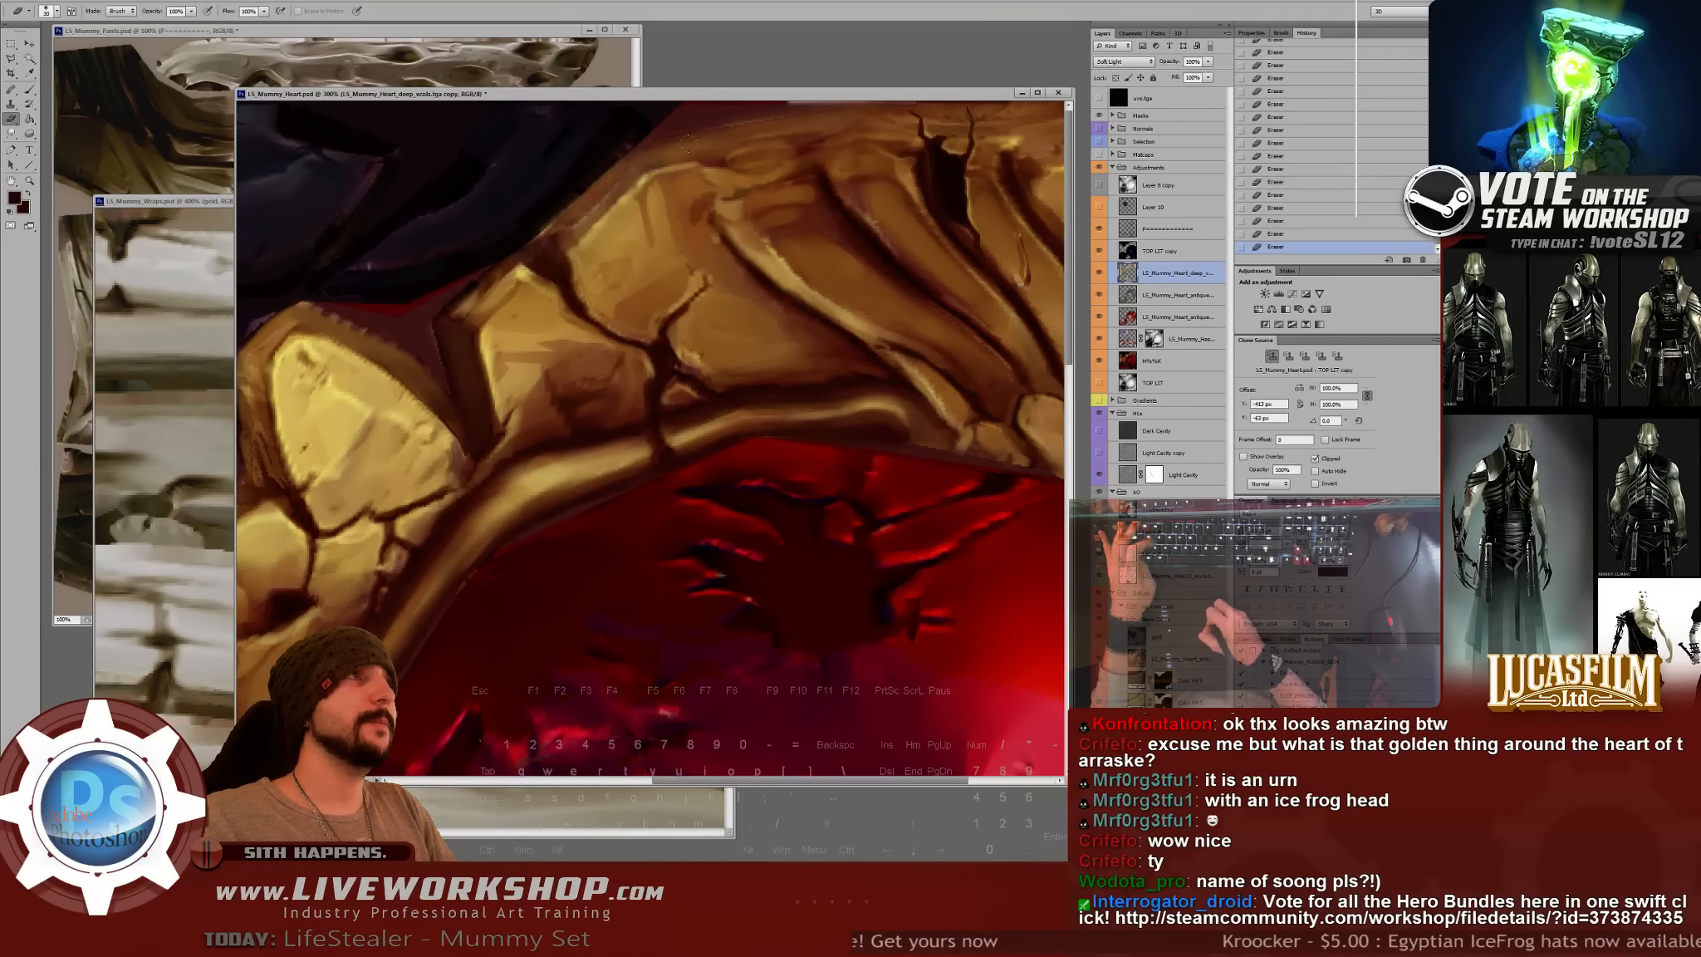
{"action": "key", "text": "ctrl+z"}
{"action": "left_click_drag", "start_coordinate": [771, 218], "coordinate": [546, 218]}
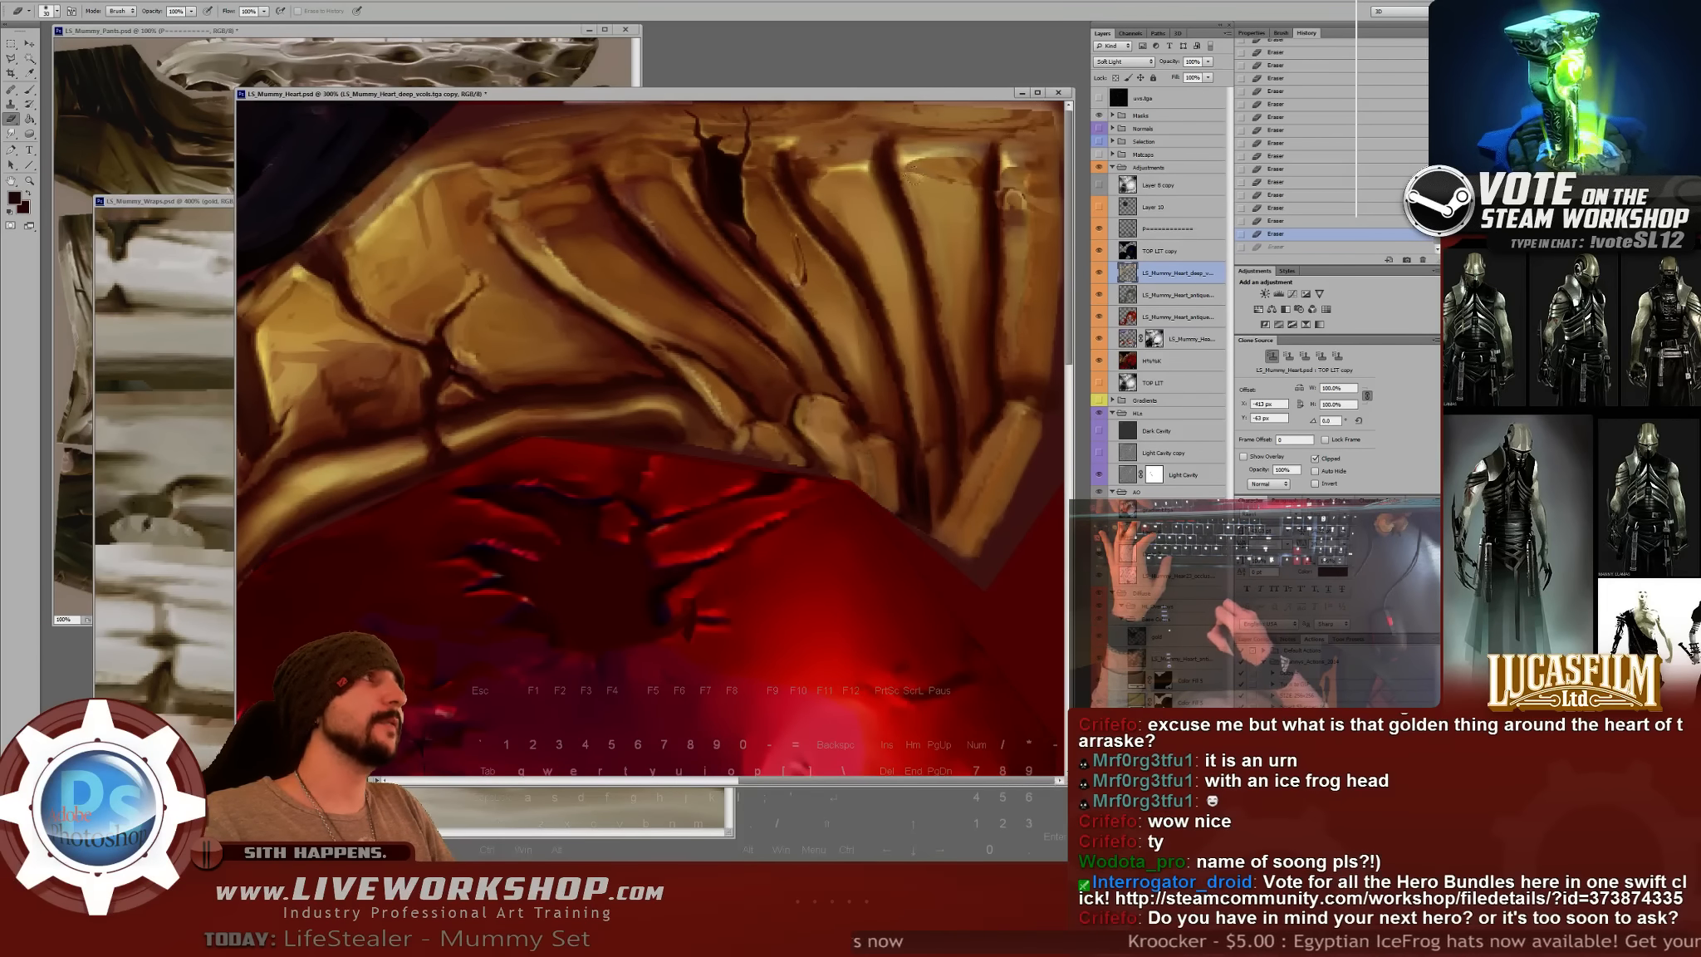
{"action": "left_click_drag", "start_coordinate": [935, 175], "coordinate": [965, 210]}
{"action": "key", "text": "ctrl+z"}
{"action": "left_click_drag", "start_coordinate": [1015, 158], "coordinate": [1023, 279]}
{"action": "key", "text": "ctrl+z"}
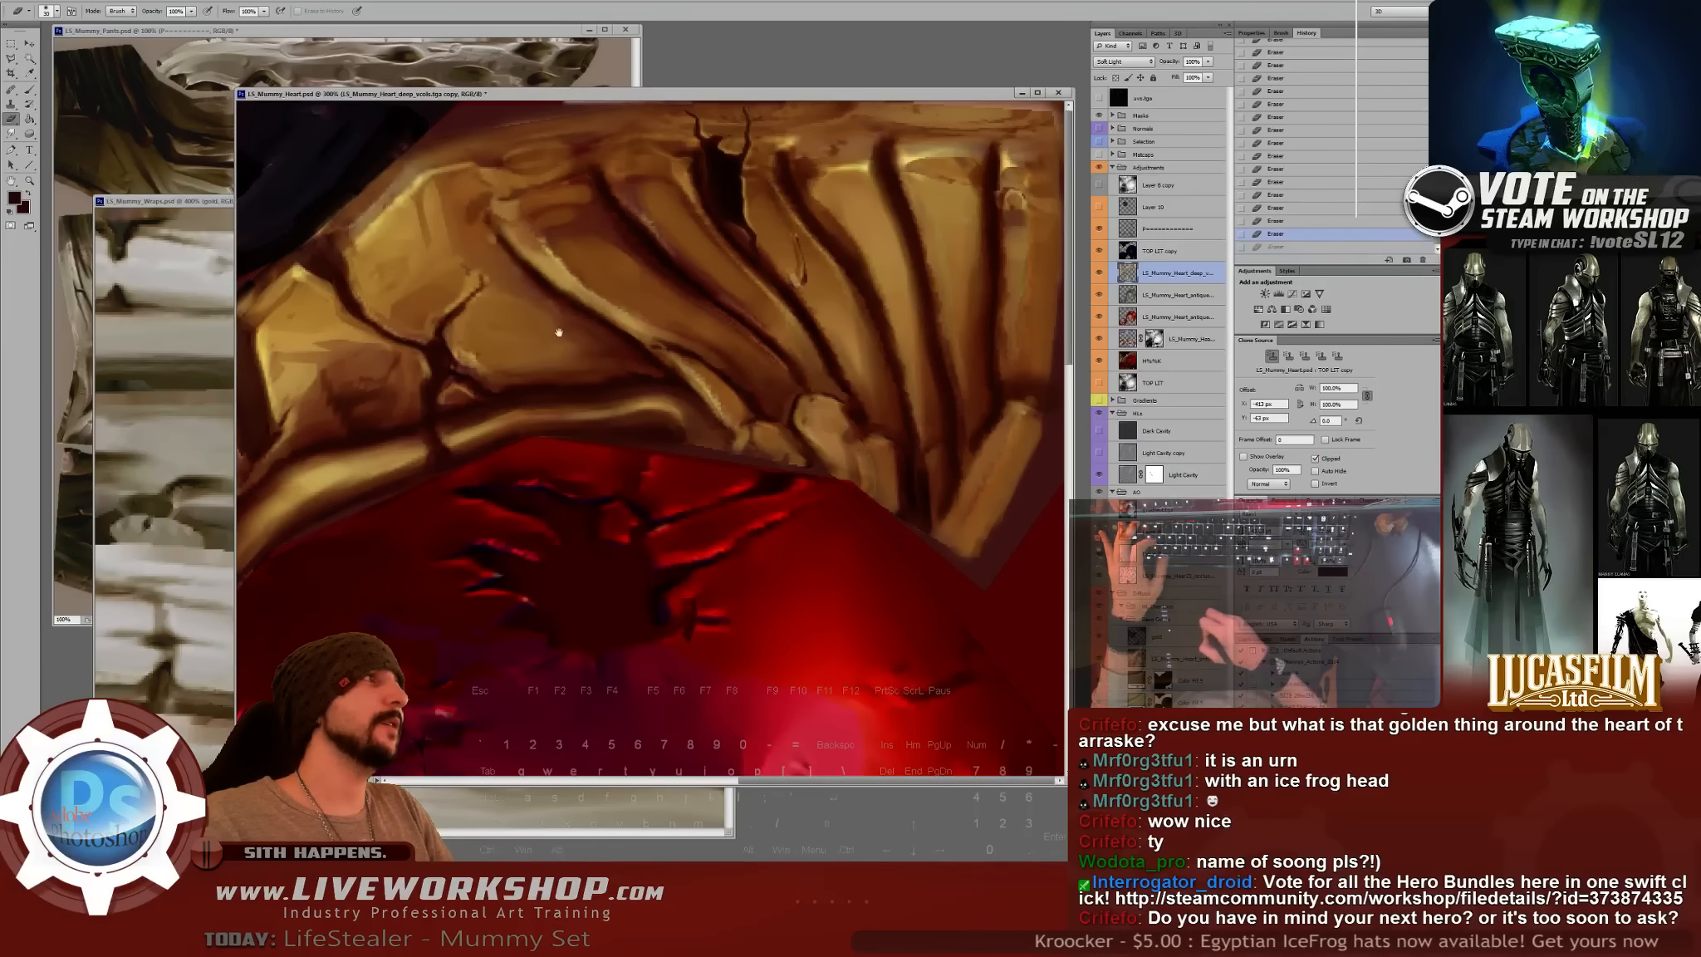
- Erase more of the overlay around the pointed plate and the outer gold rim, undoing the stroke that does not fit
{"action": "mouse_move", "coordinate": [558, 326]}
{"action": "left_mouse_down"}
{"action": "mouse_move", "coordinate": [1104, 316]}
{"action": "mouse_move", "coordinate": [1101, 278]}
{"action": "left_mouse_up"}
{"action": "left_click_drag", "start_coordinate": [580, 296], "coordinate": [579, 425]}
{"action": "key", "text": "ctrl+z"}
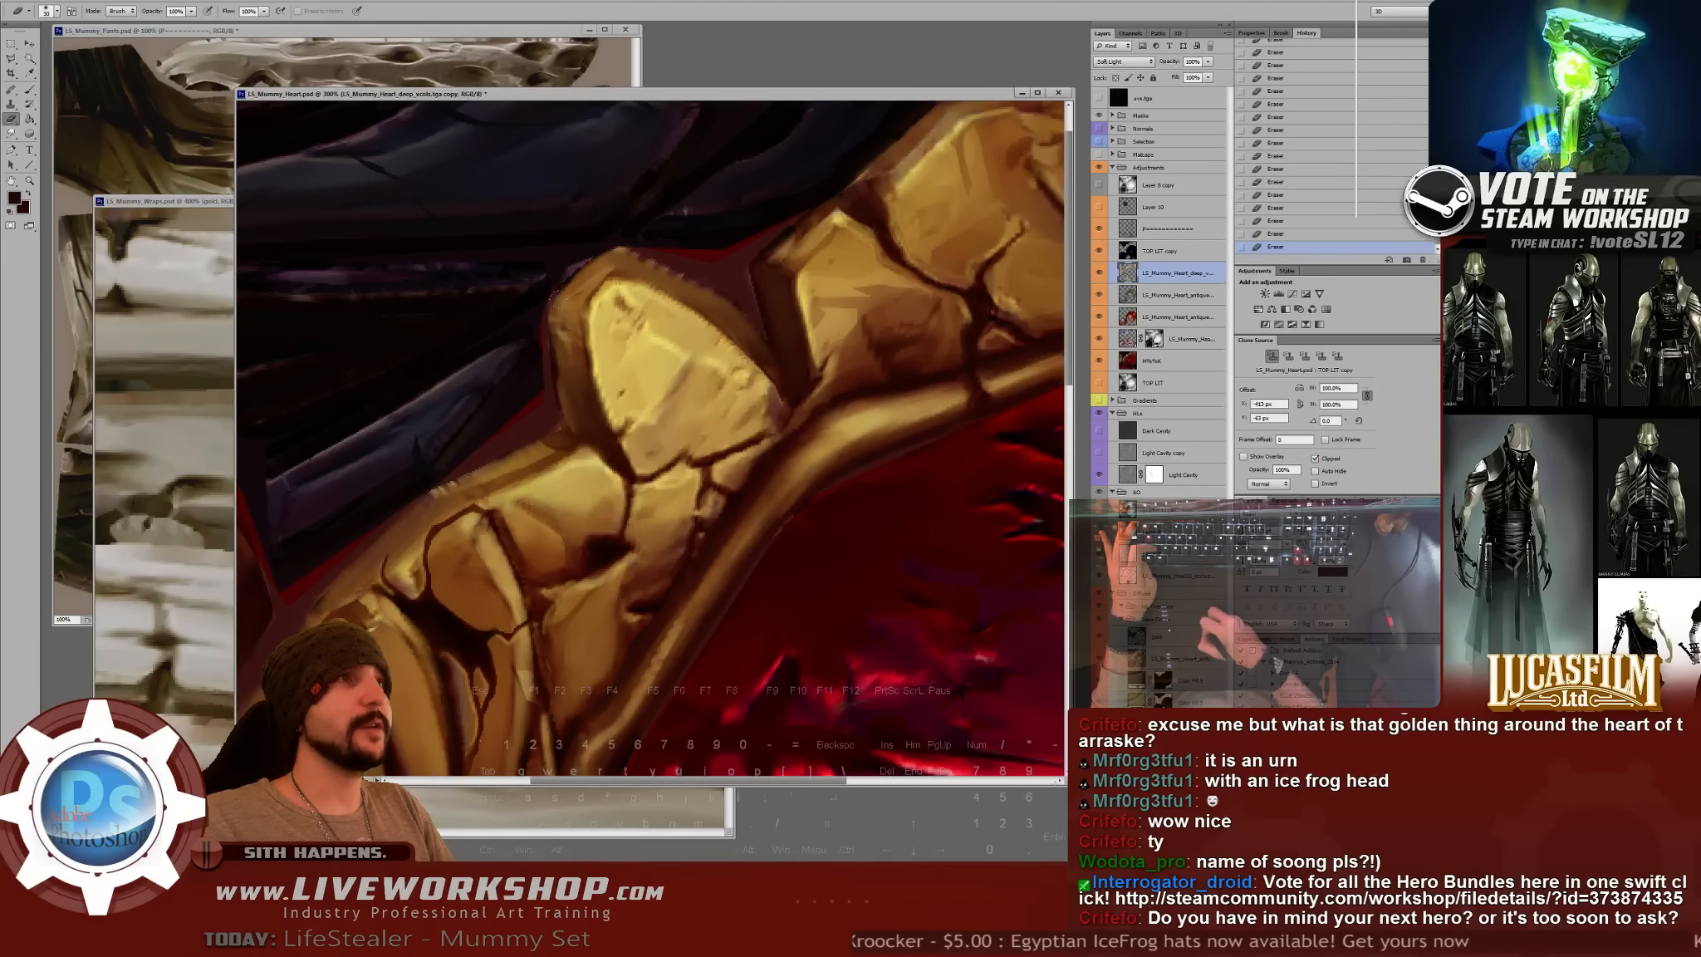
{"action": "left_click_drag", "start_coordinate": [525, 459], "coordinate": [604, 271]}
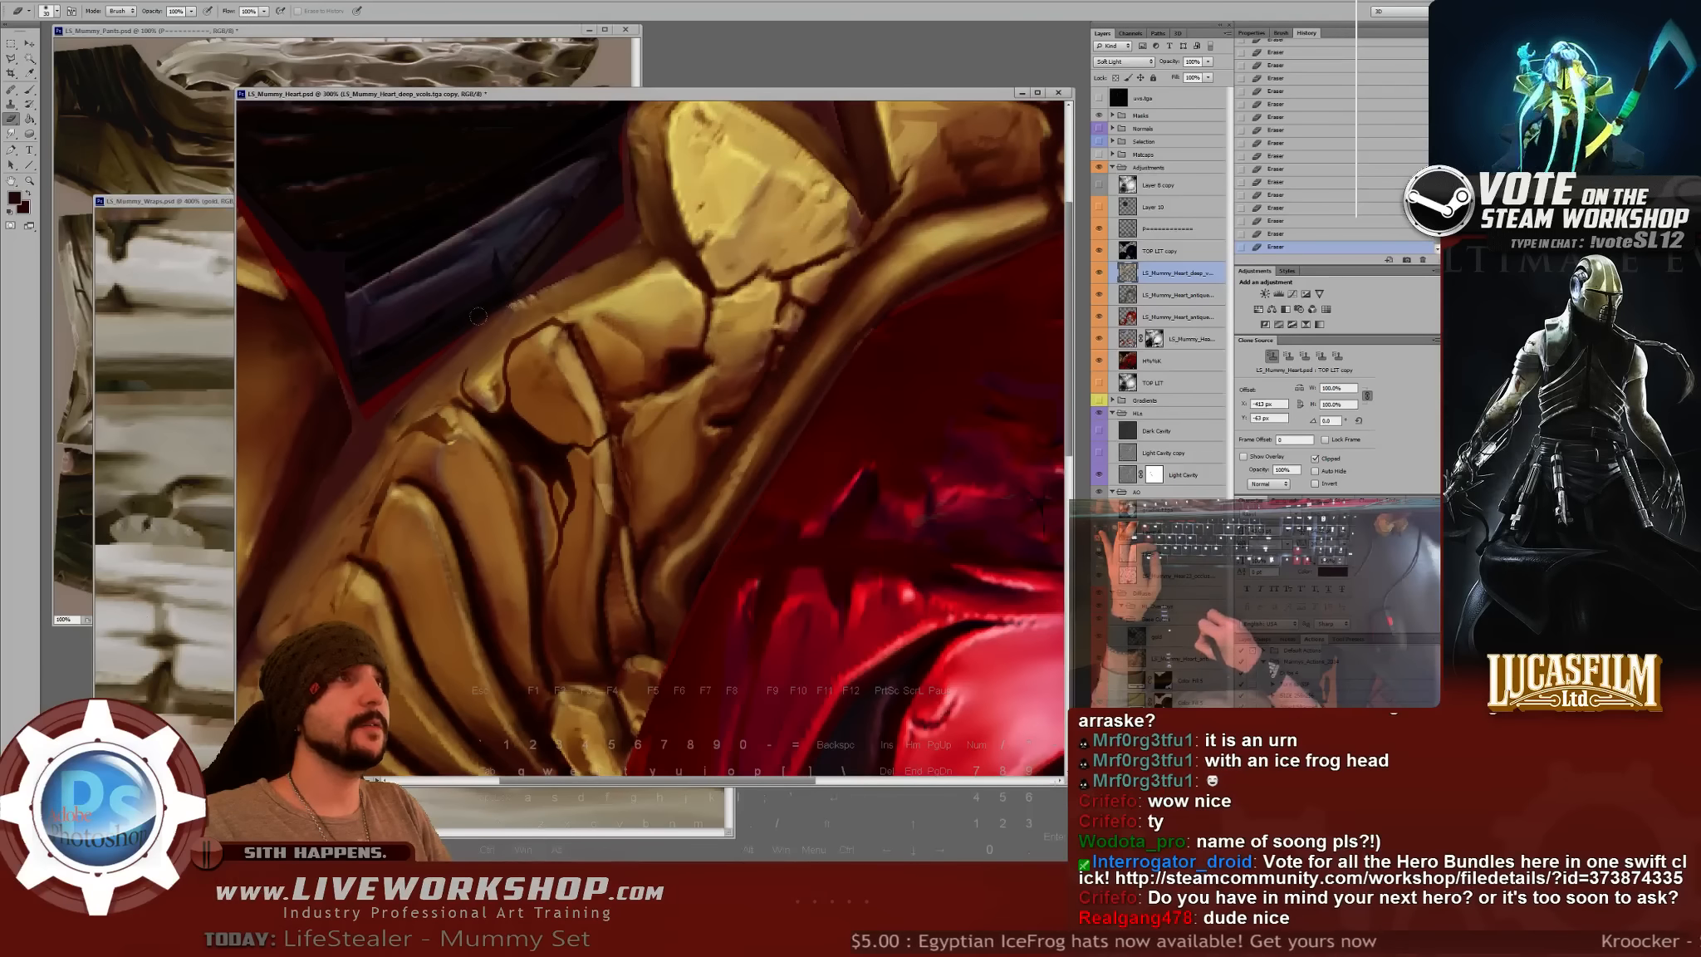
{"action": "left_click_drag", "start_coordinate": [500, 305], "coordinate": [615, 145]}
{"action": "left_click_drag", "start_coordinate": [452, 367], "coordinate": [399, 483]}
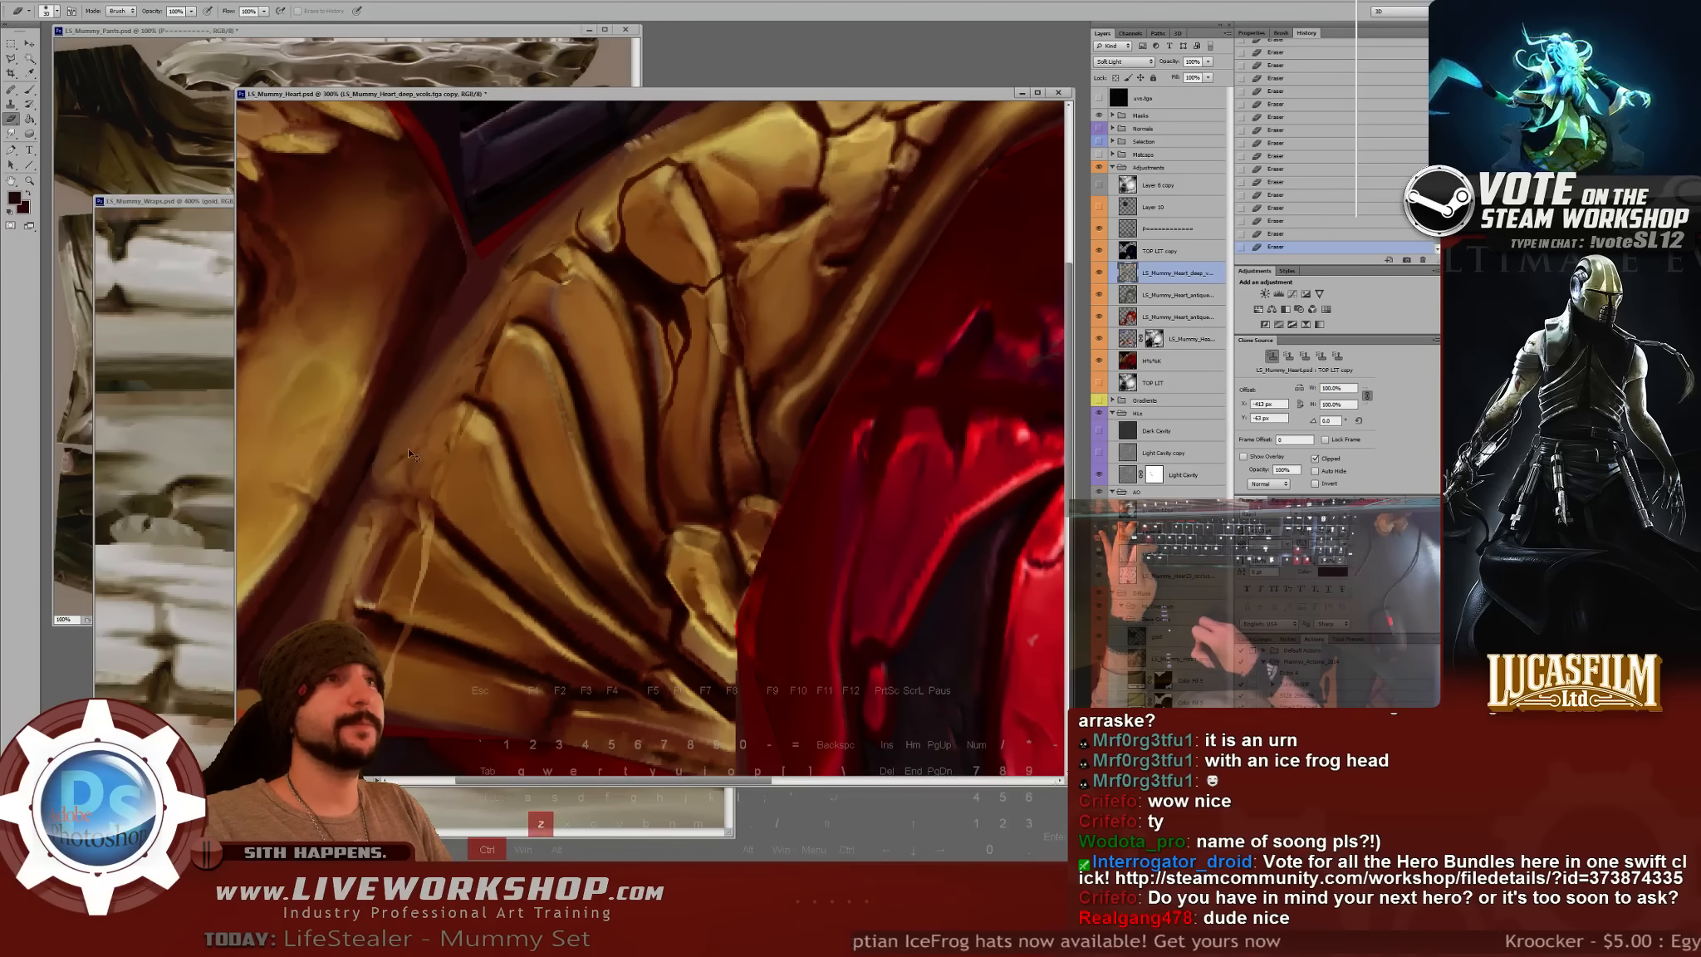
{"action": "key", "text": "ctrl+minus"}
{"action": "left_click_drag", "start_coordinate": [752, 375], "coordinate": [621, 424]}
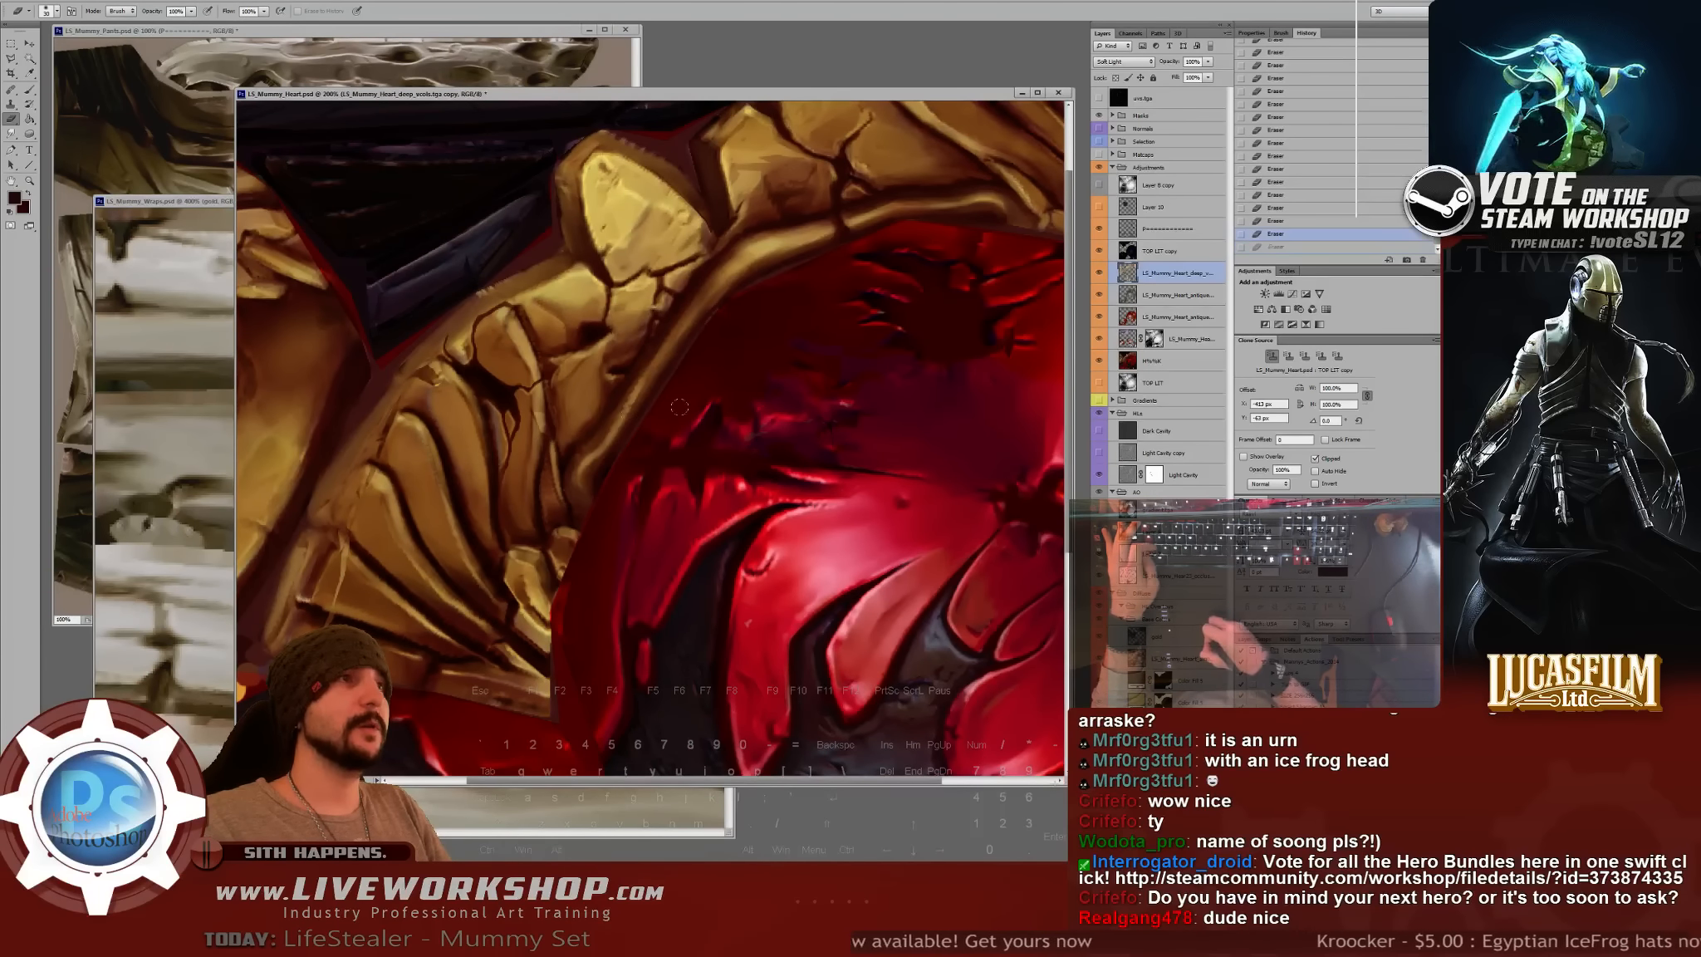
{"action": "key", "text": "ctrl+z"}
- Check the erased areas of the gold ribs and rim by hiding and showing the LS_Mummy_Heart_deep layer
{"action": "left_click", "coordinate": [1101, 275]}
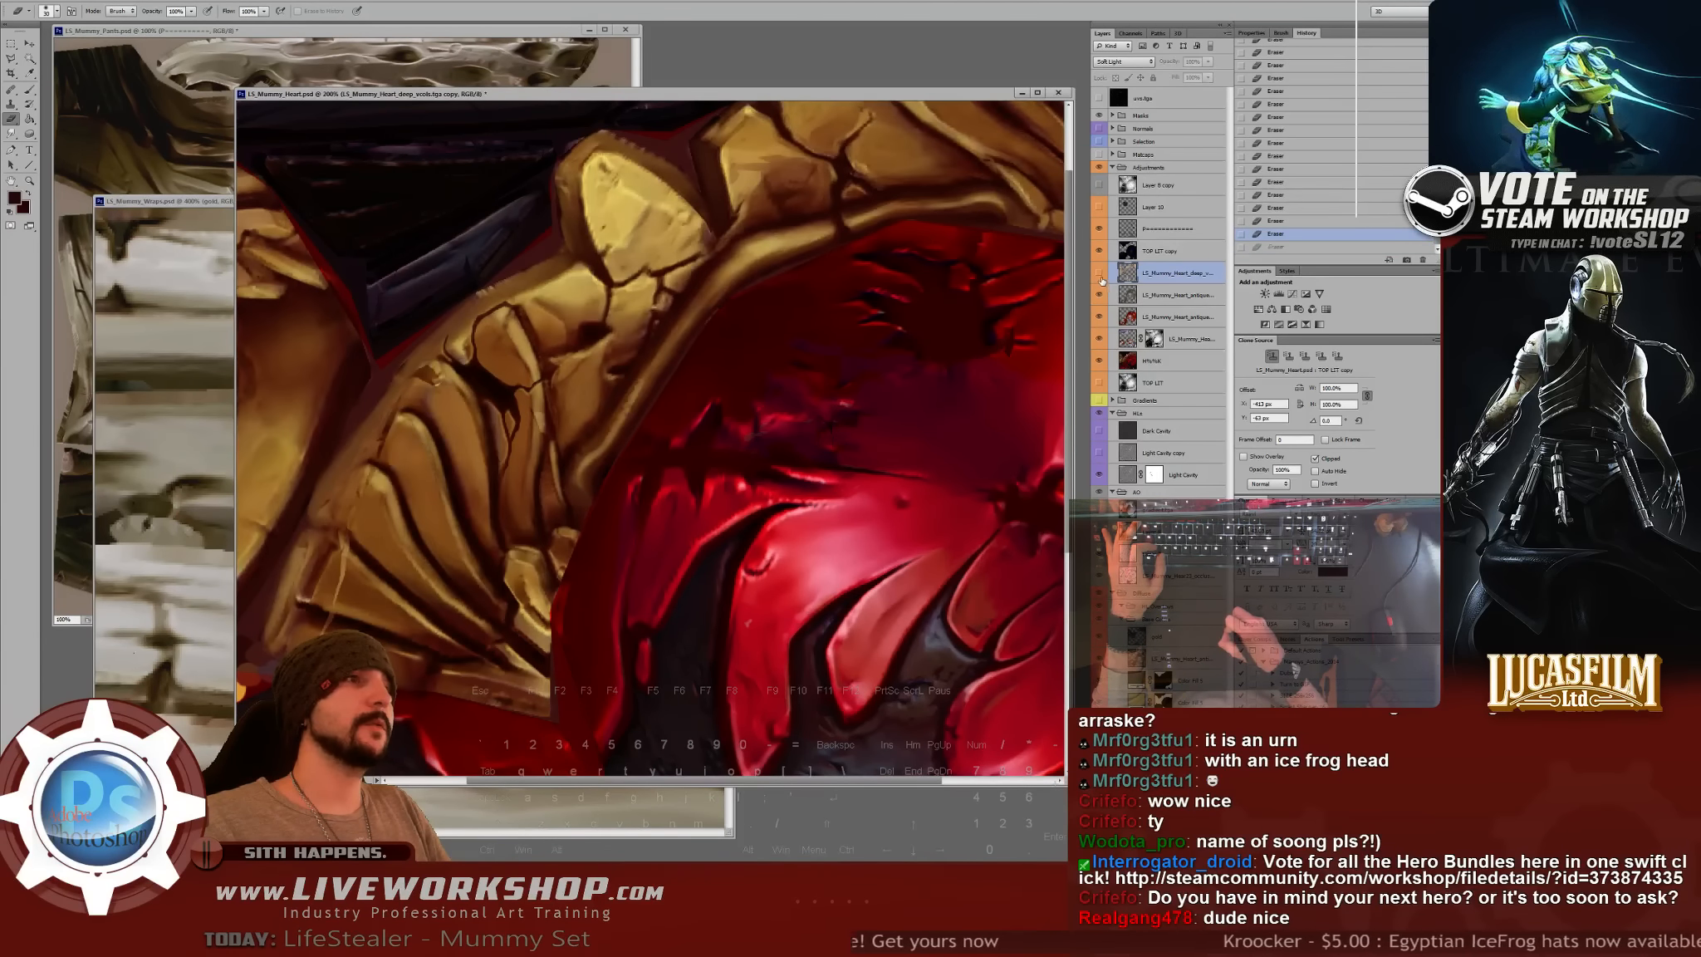
{"action": "left_click", "coordinate": [1101, 275]}
{"action": "left_click", "coordinate": [1101, 274]}
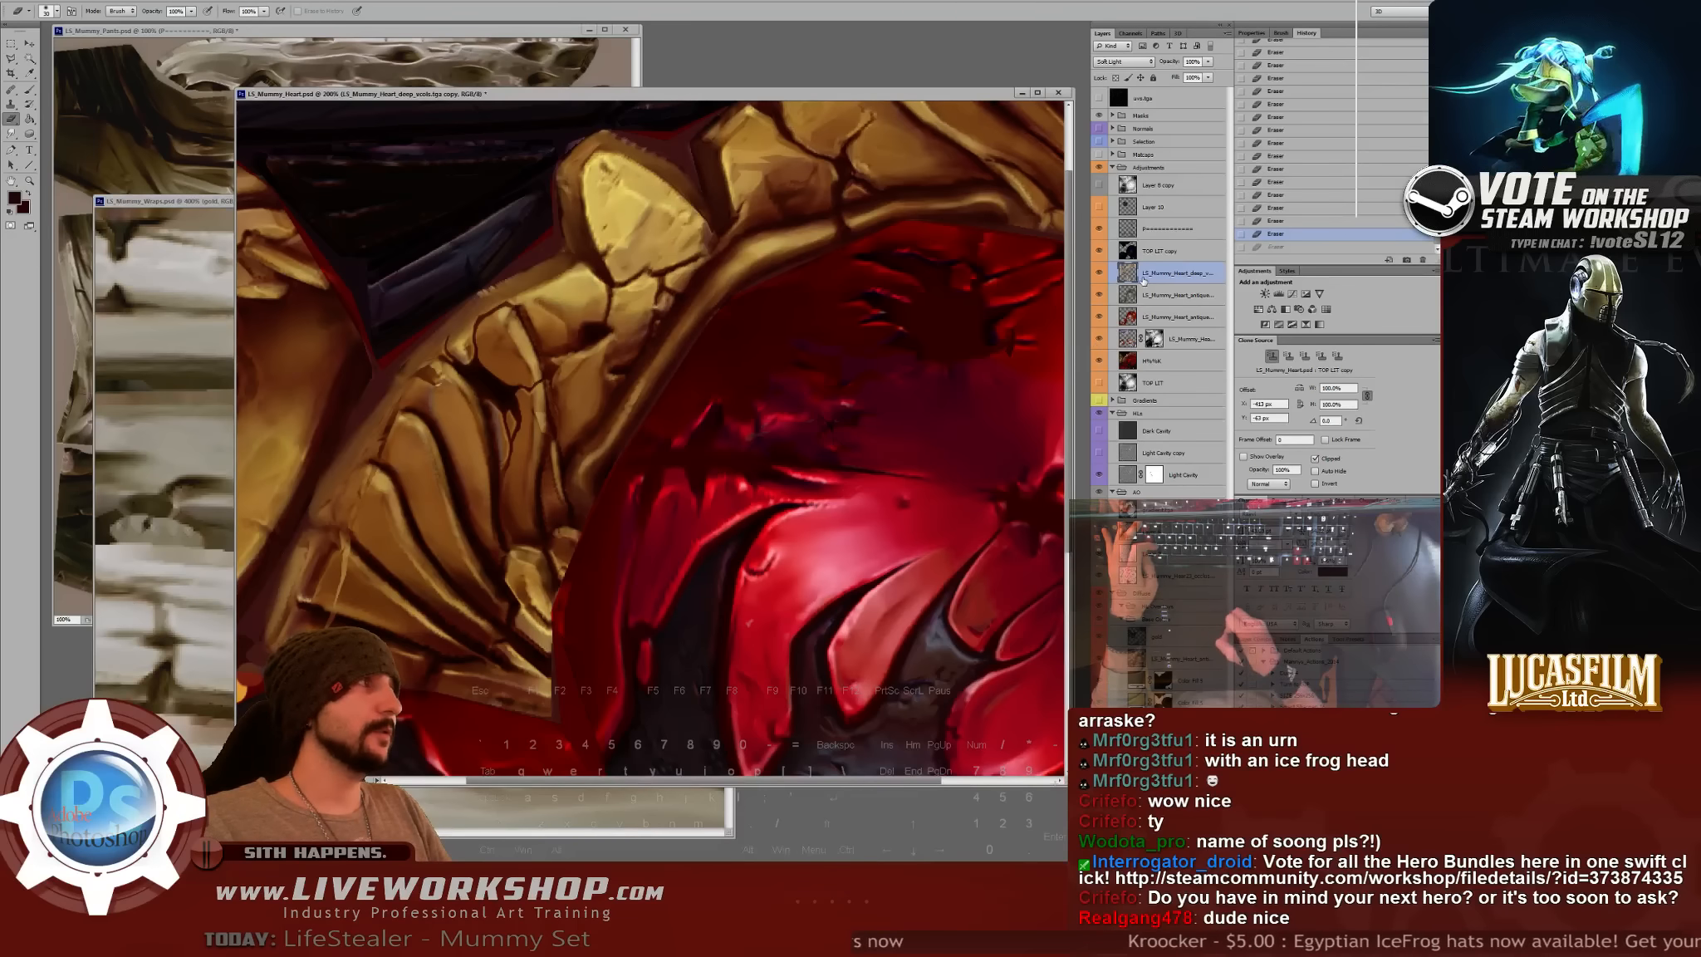
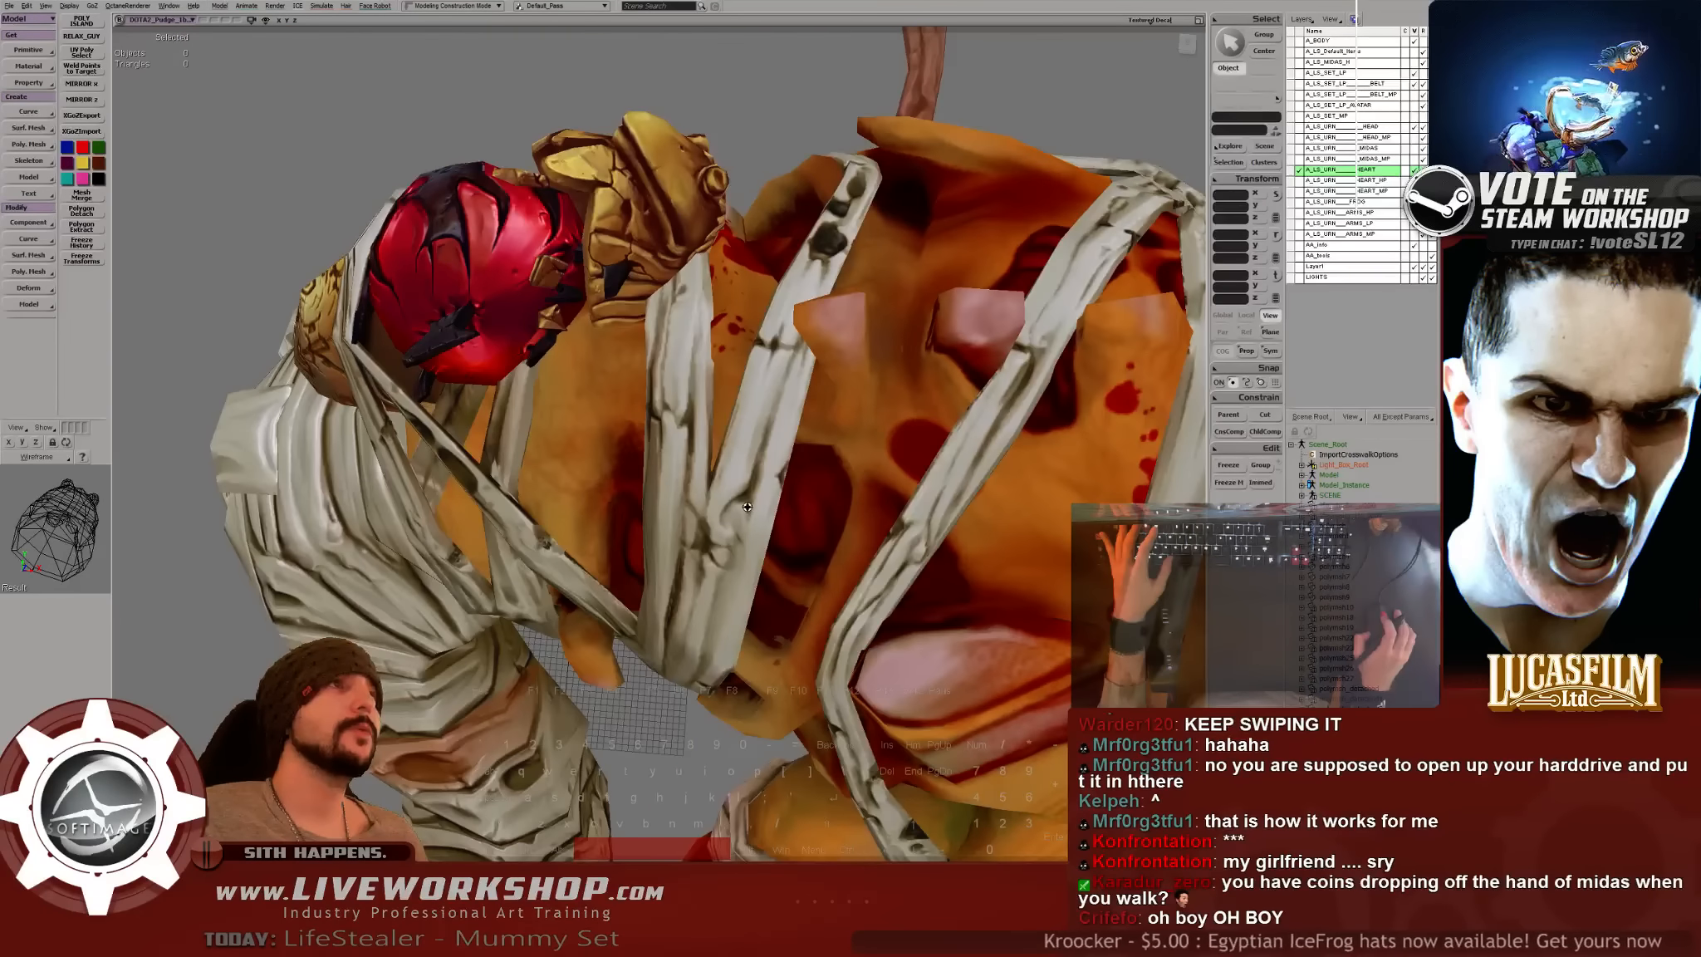
- Switch to Photoshop and examine the heart texture's red flesh, black claws and small gold piece up close and in full
{"action": "key", "text": "alt+Tab"}
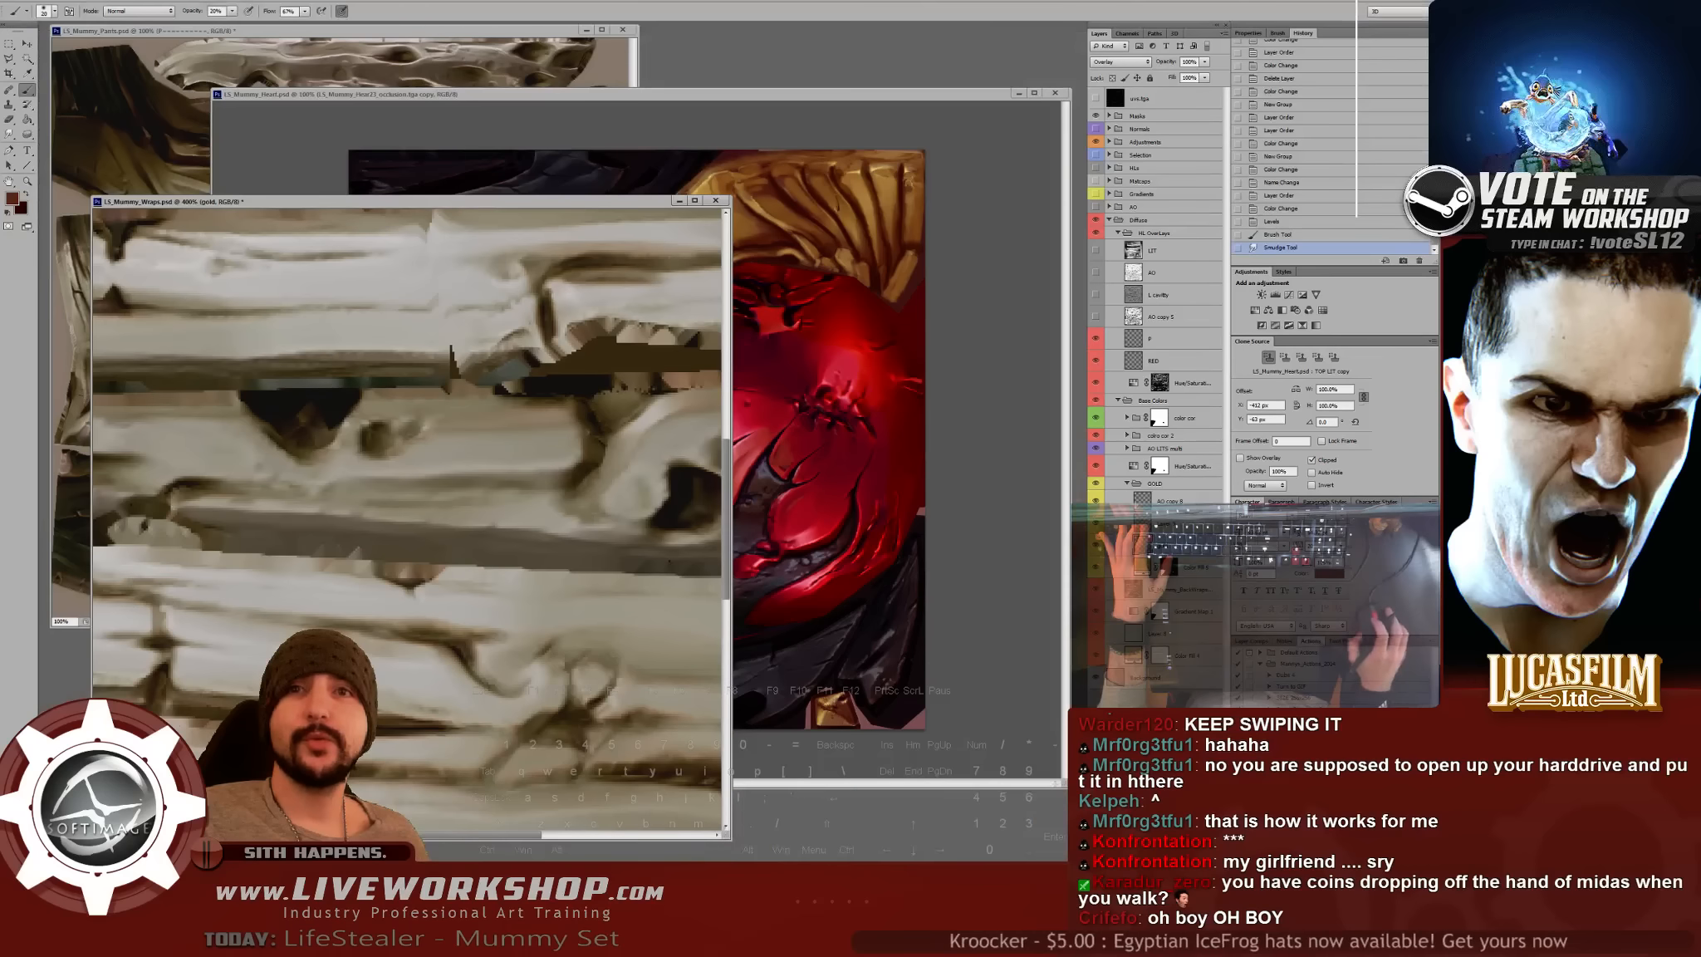
{"action": "left_click", "coordinate": [781, 515]}
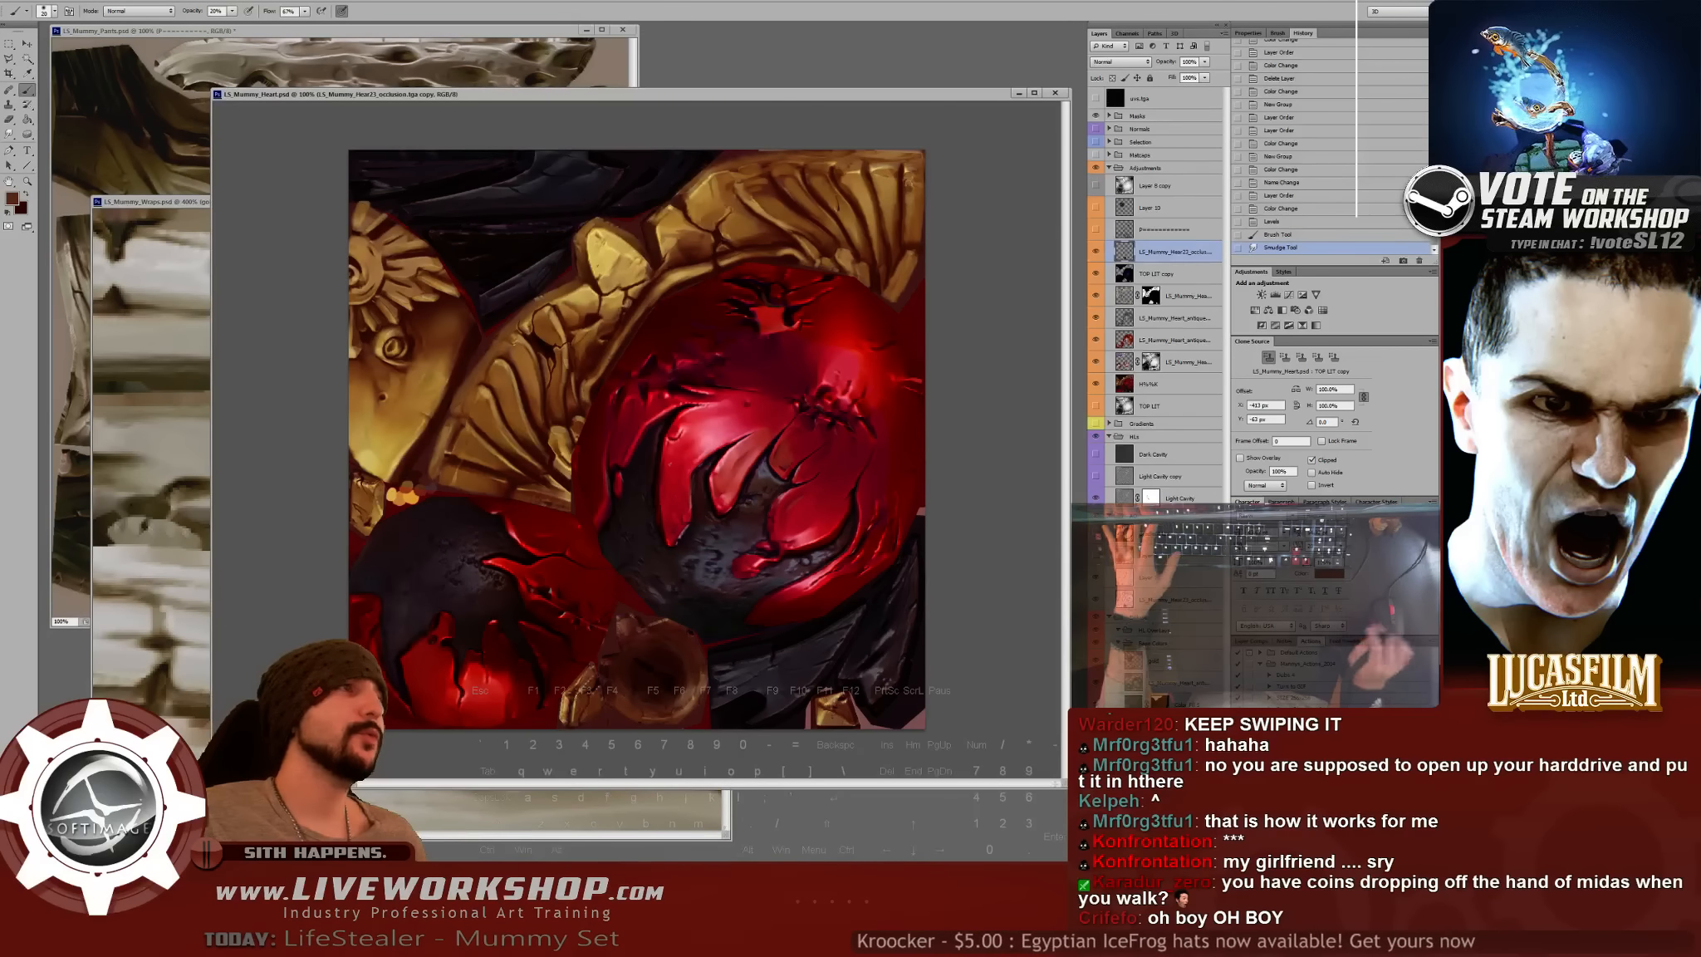
{"action": "scroll", "coordinate": [658, 452], "scroll_direction": "up", "scroll_amount": 3}
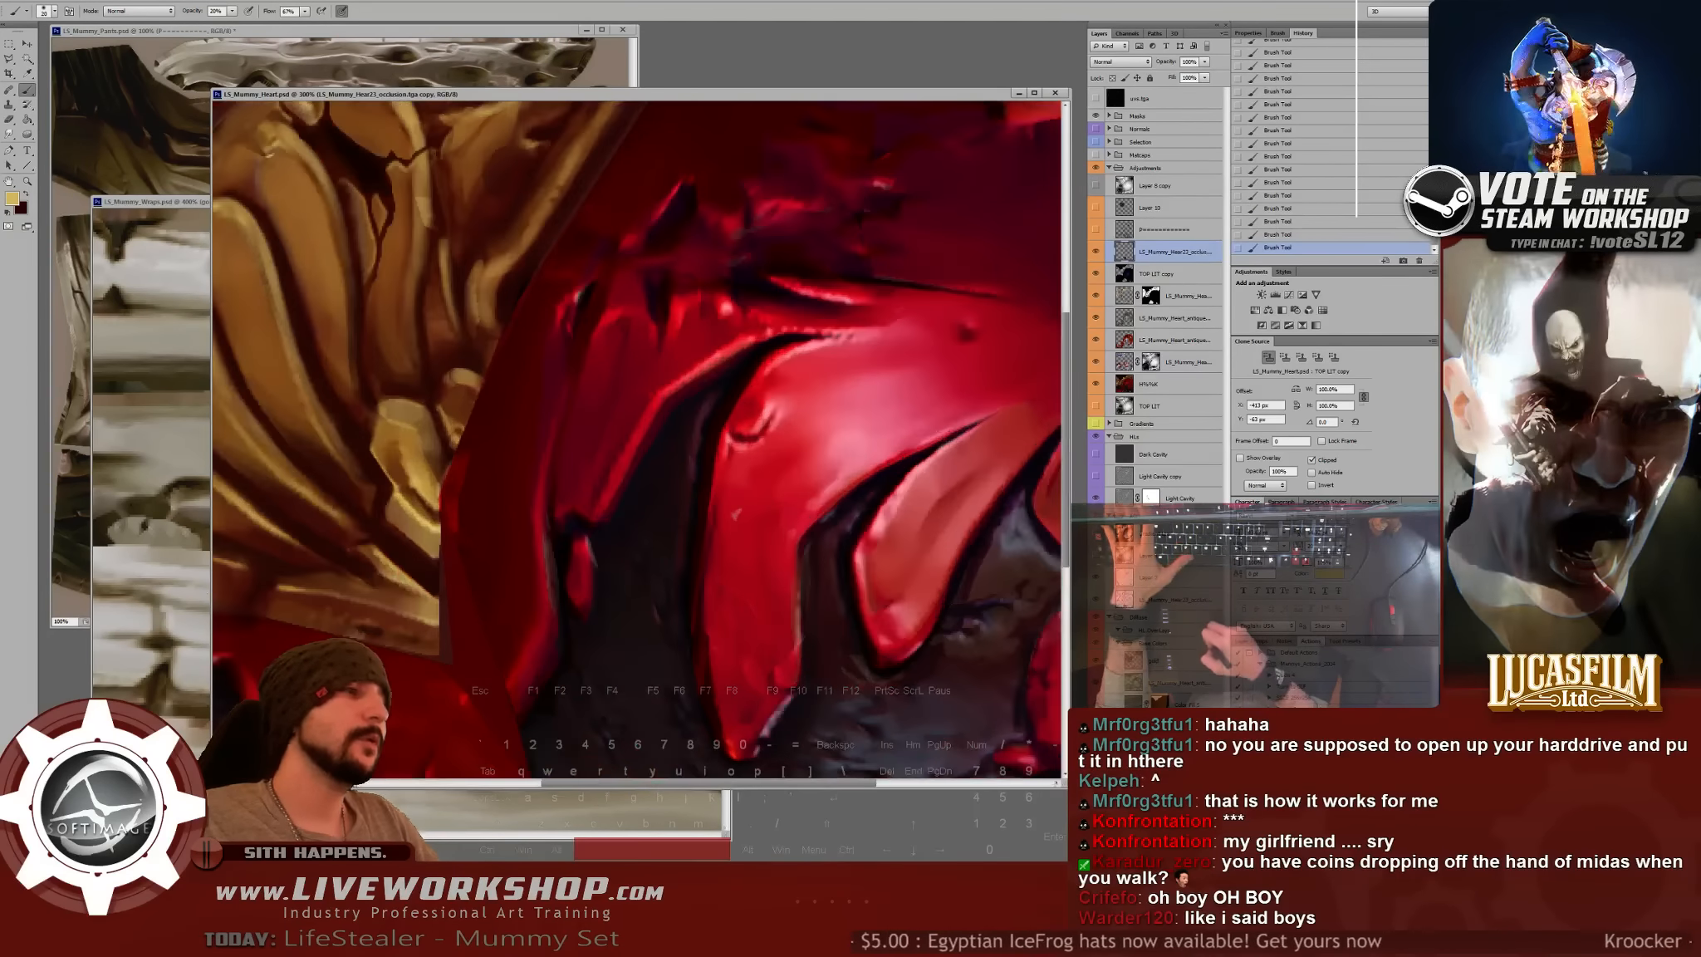
{"action": "left_click_drag", "start_coordinate": [797, 664], "coordinate": [598, 208]}
{"action": "left_click_drag", "start_coordinate": [830, 498], "coordinate": [455, 386]}
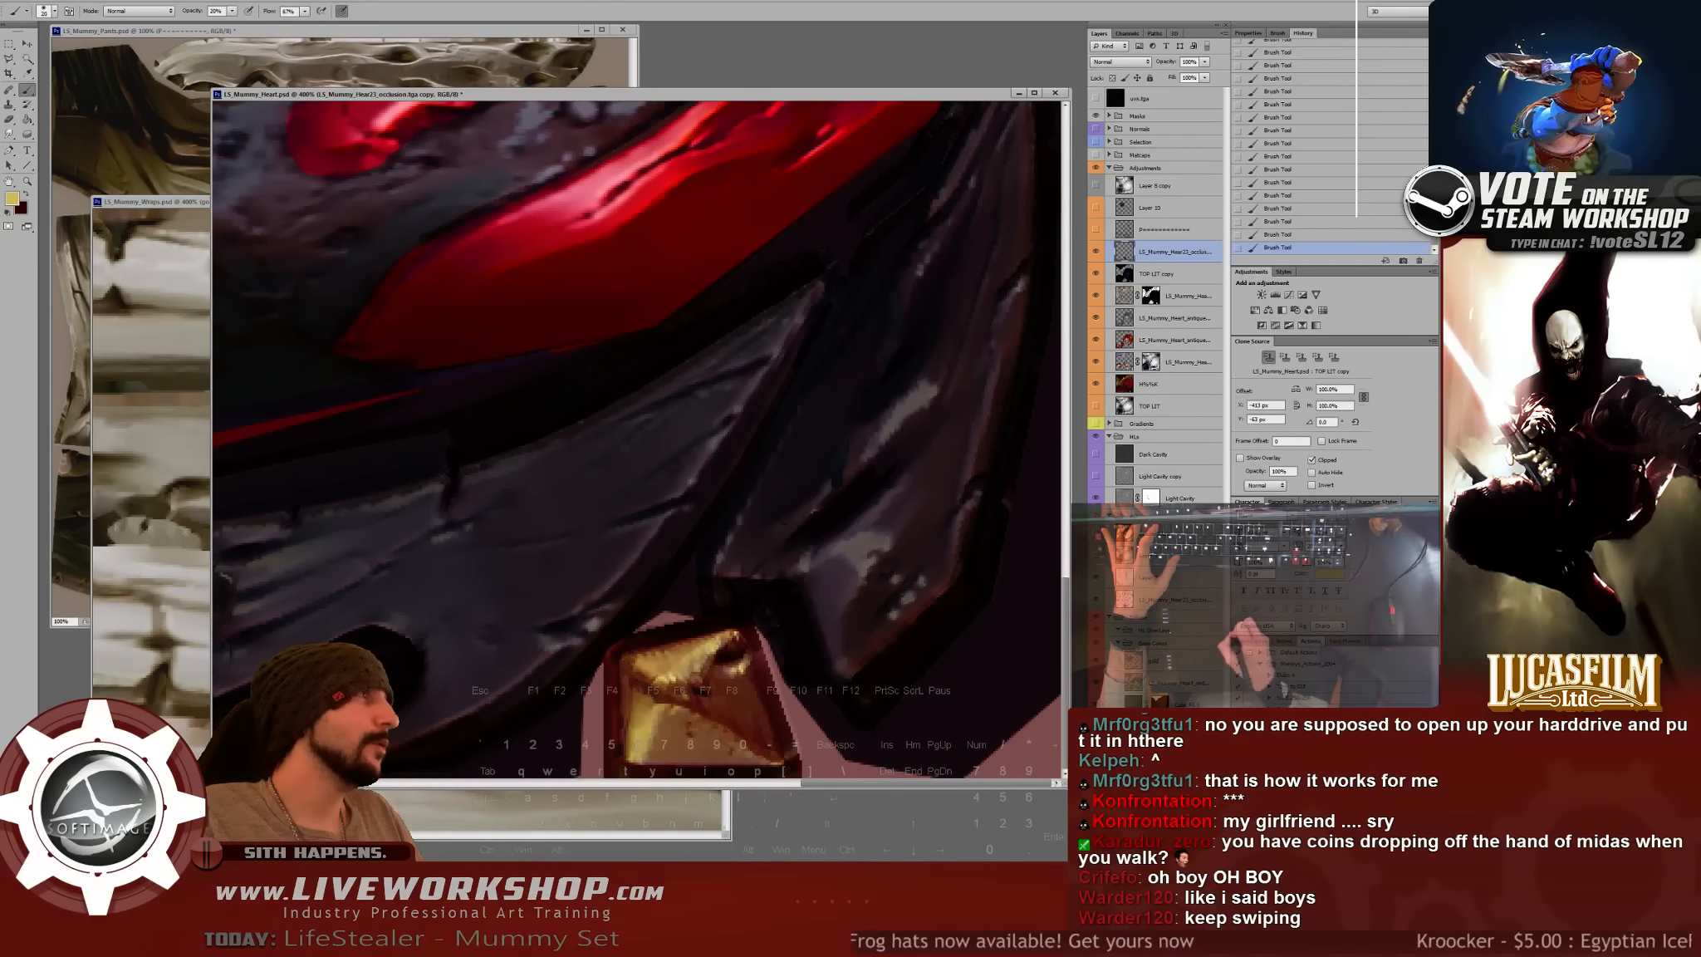
{"action": "key", "text": "F1"}
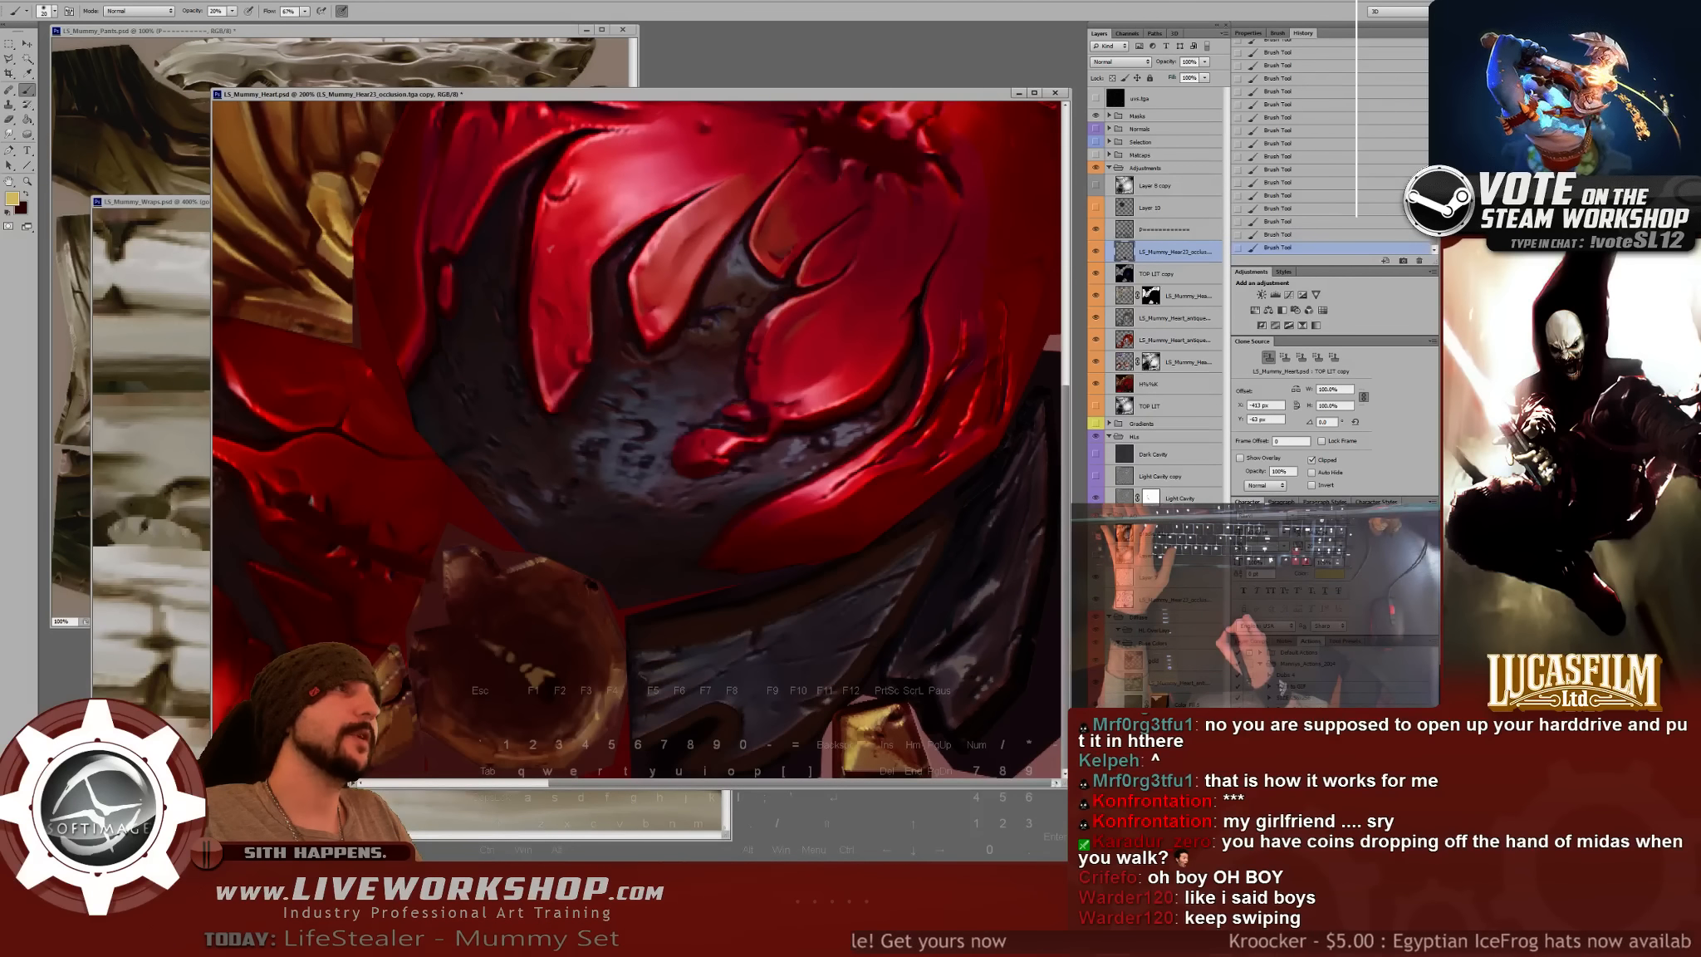
{"action": "key", "text": "F1"}
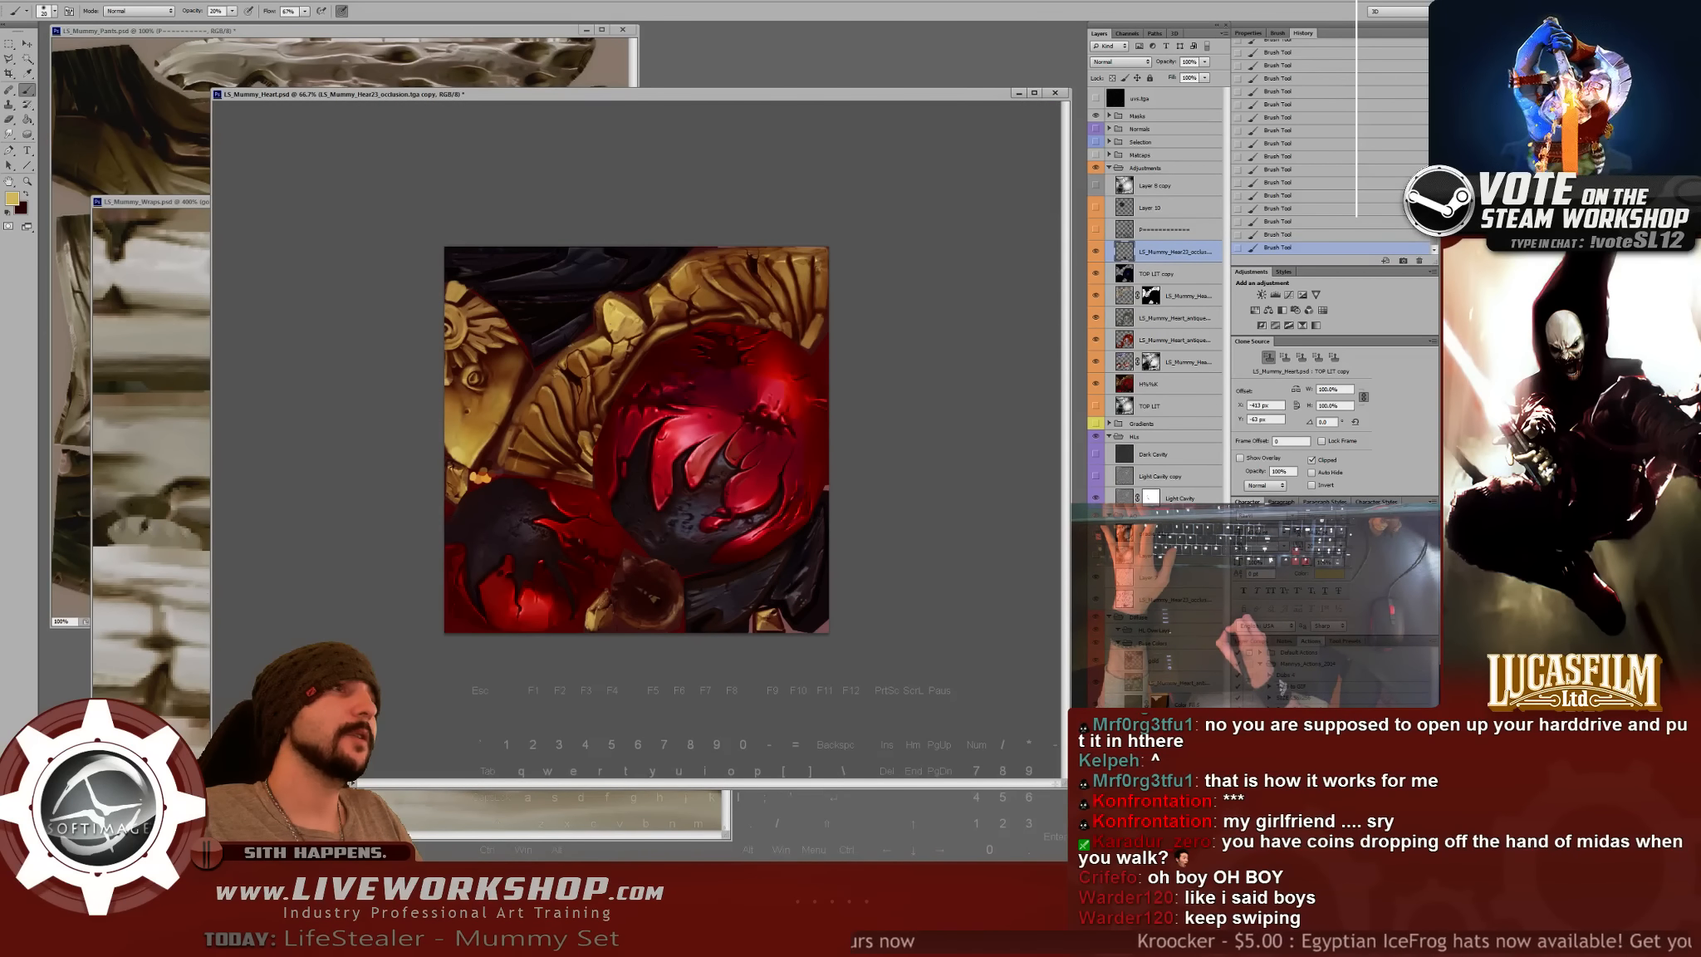
- Select the divider layer above the occlusion copy and examine the gold ribs, dark cup and black claws up close
{"action": "left_click", "coordinate": [1163, 229]}
{"action": "key", "text": "F2"}
{"action": "key", "text": "F2"}
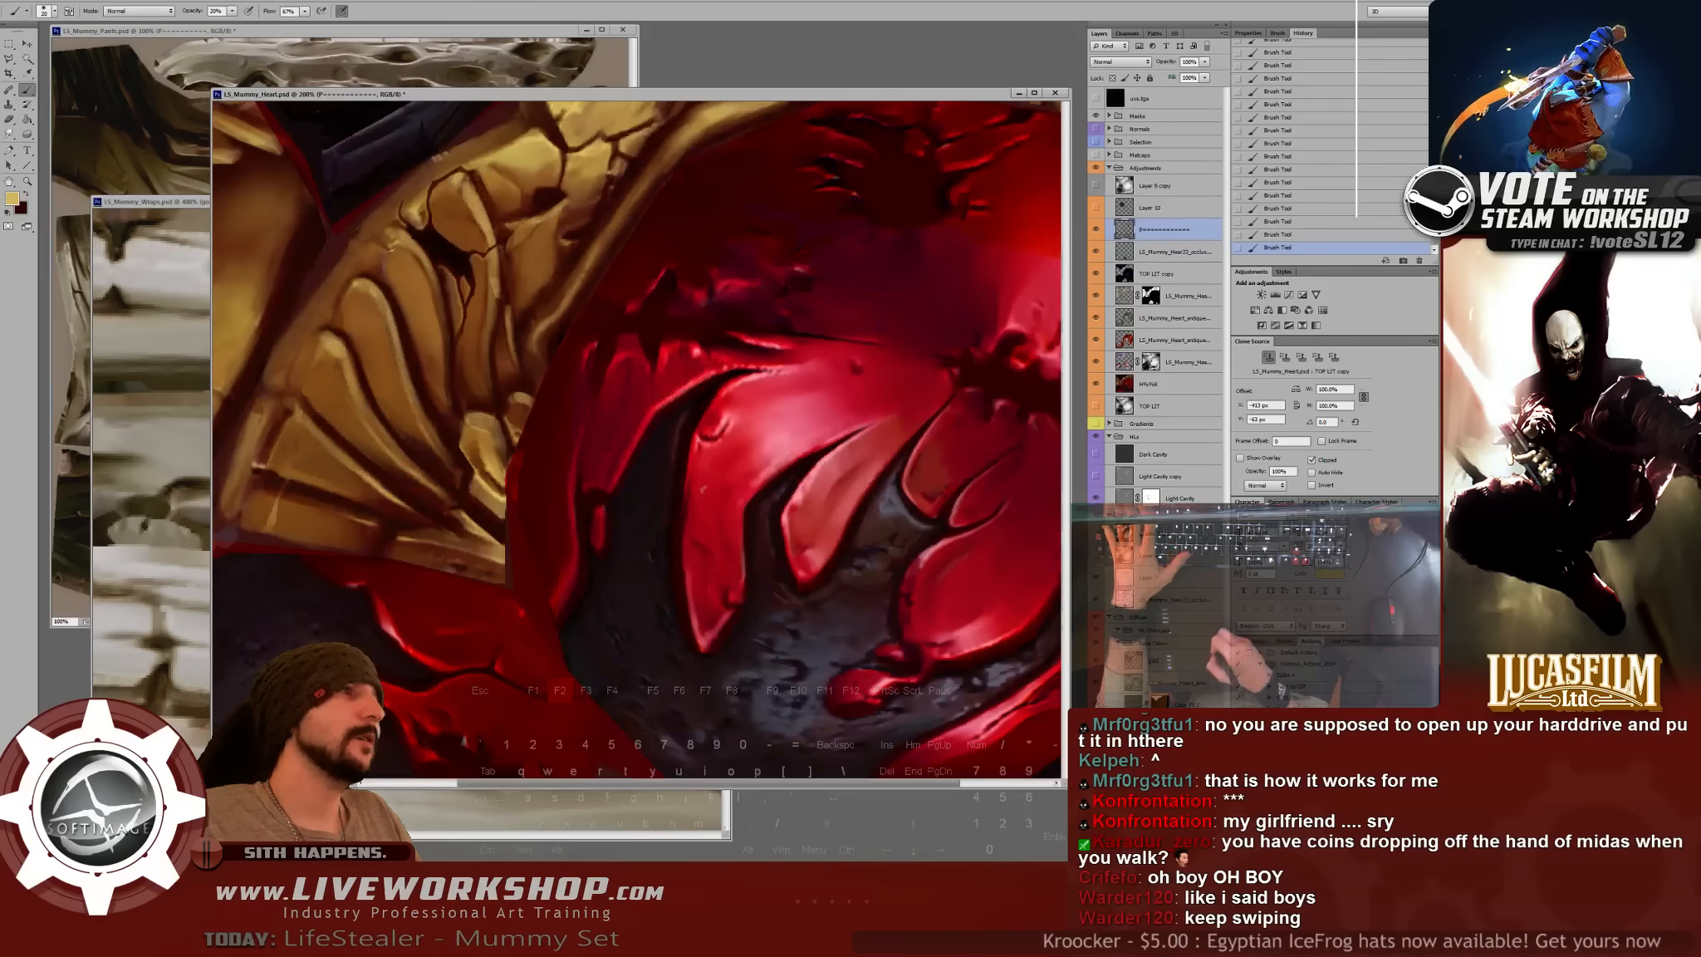
{"action": "left_click_drag", "start_coordinate": [747, 631], "coordinate": [607, 390]}
{"action": "key", "text": "F2"}
{"action": "left_click_drag", "start_coordinate": [648, 573], "coordinate": [1003, 390]}
{"action": "key", "text": "F2"}
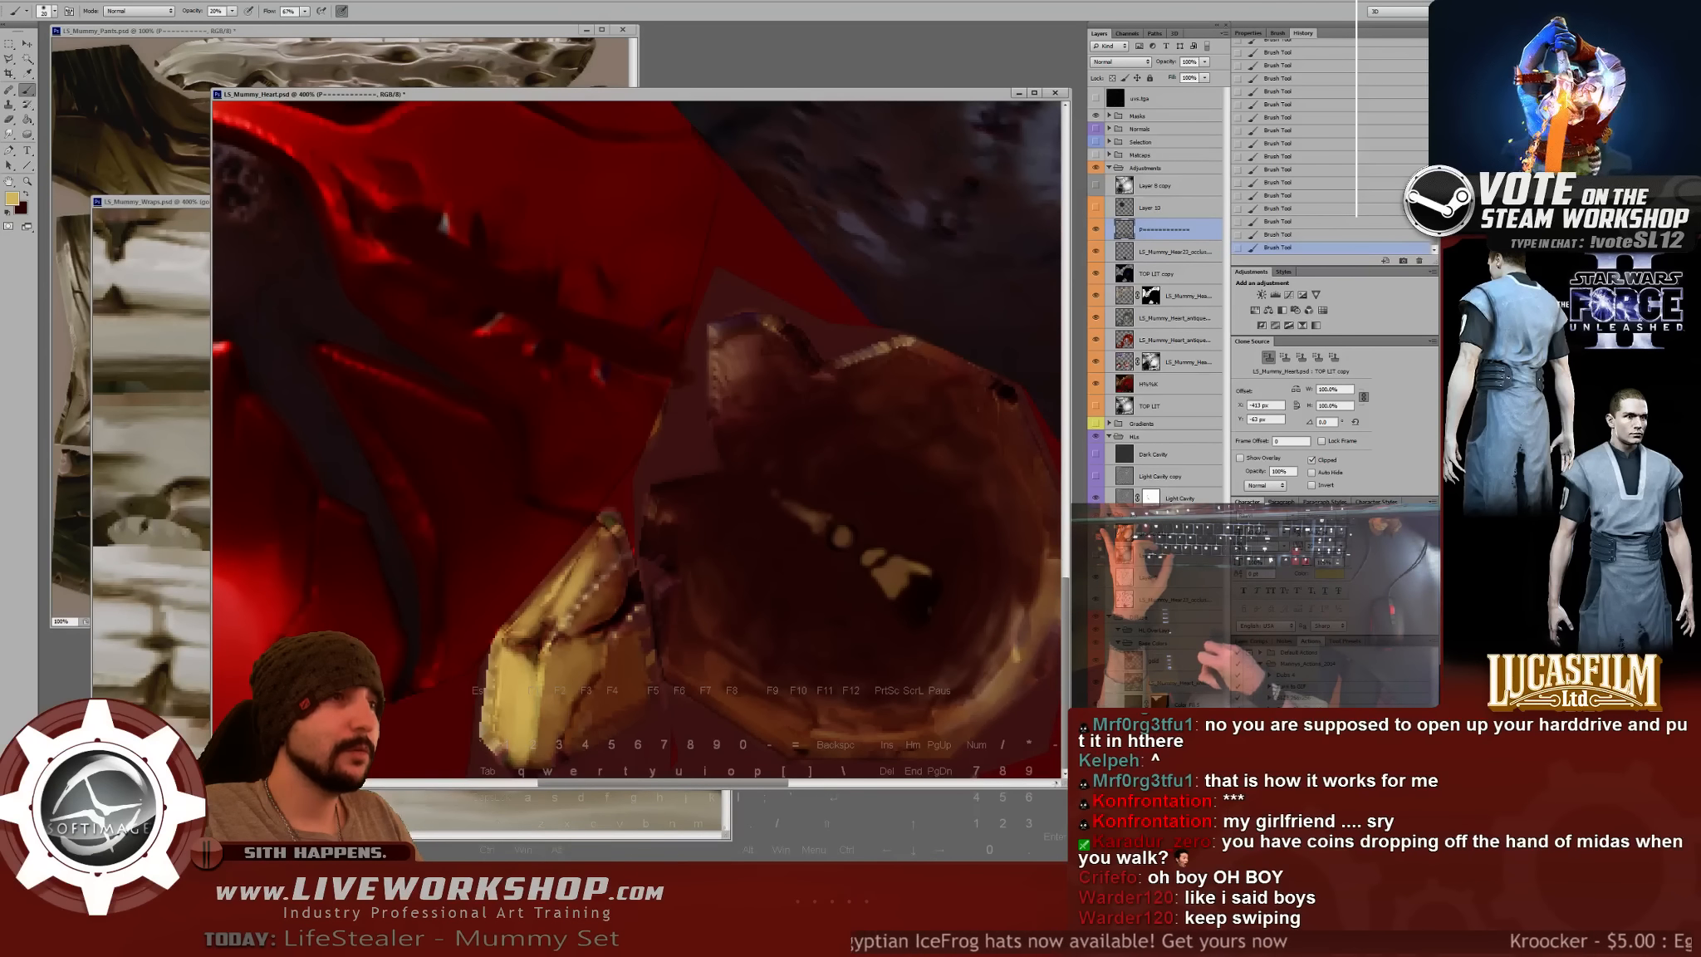
{"action": "left_click_drag", "start_coordinate": [1005, 465], "coordinate": [116, 469]}
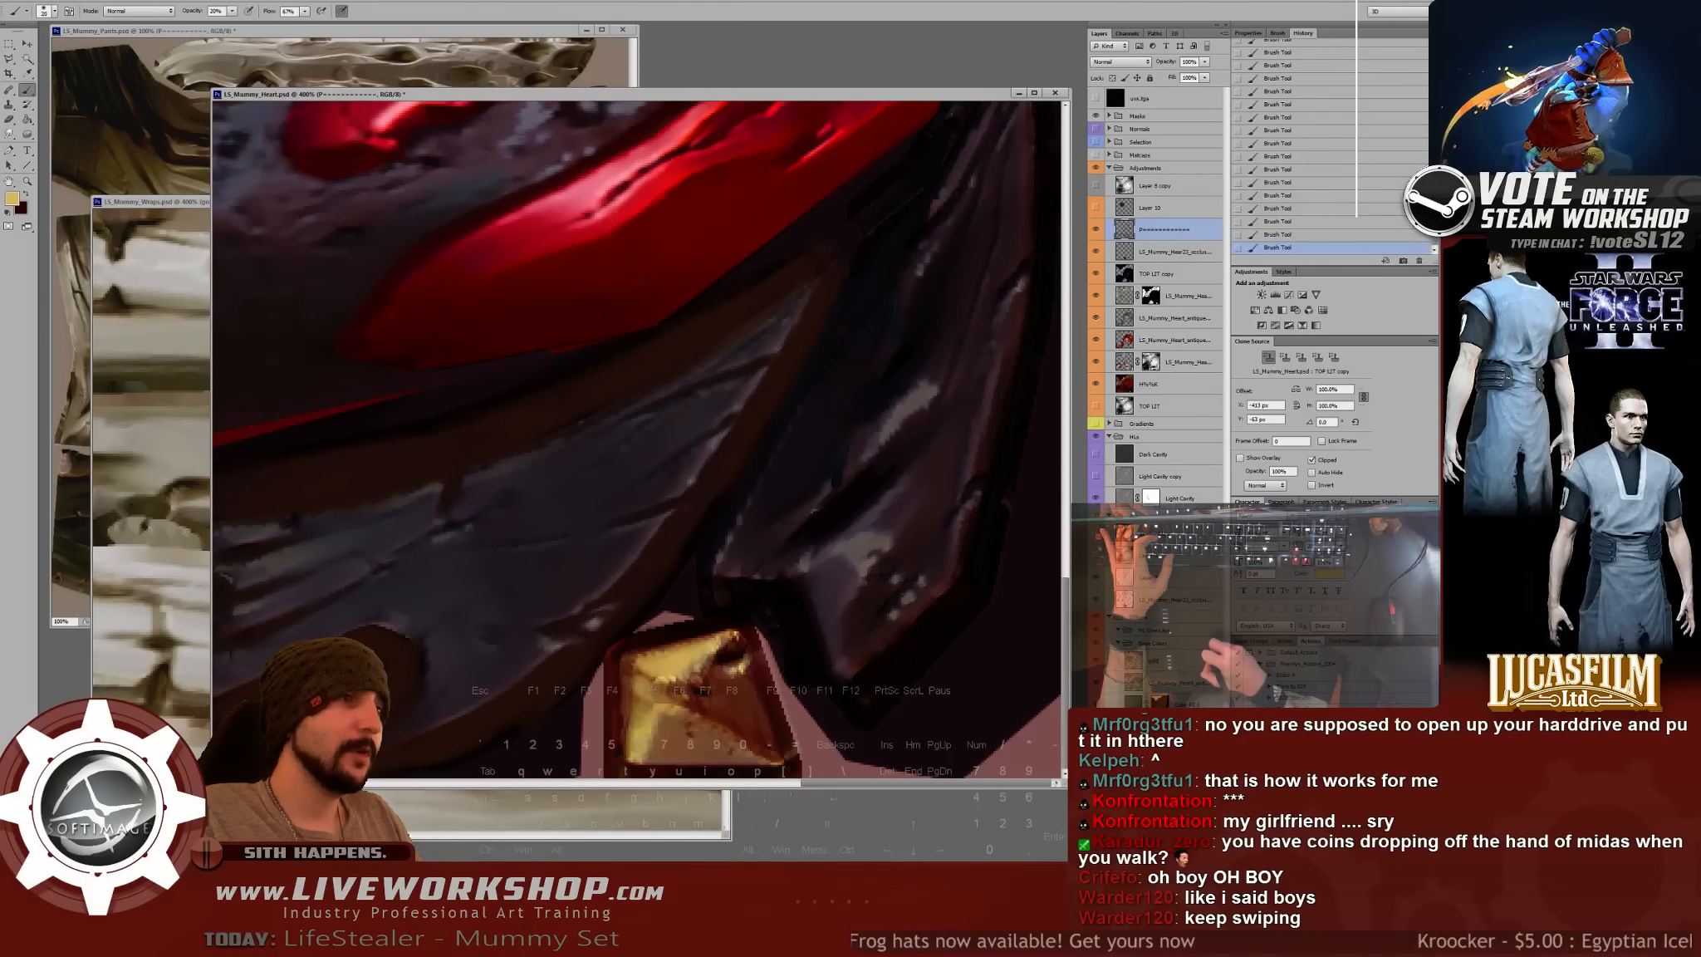
{"action": "left_click_drag", "start_coordinate": [598, 349], "coordinate": [644, 552]}
- Examine the smaller black and red heart section beneath the gold fan, then the complete texture
{"action": "key", "text": "F1"}
{"action": "key", "text": "F1"}
{"action": "left_click_drag", "start_coordinate": [482, 441], "coordinate": [955, 498]}
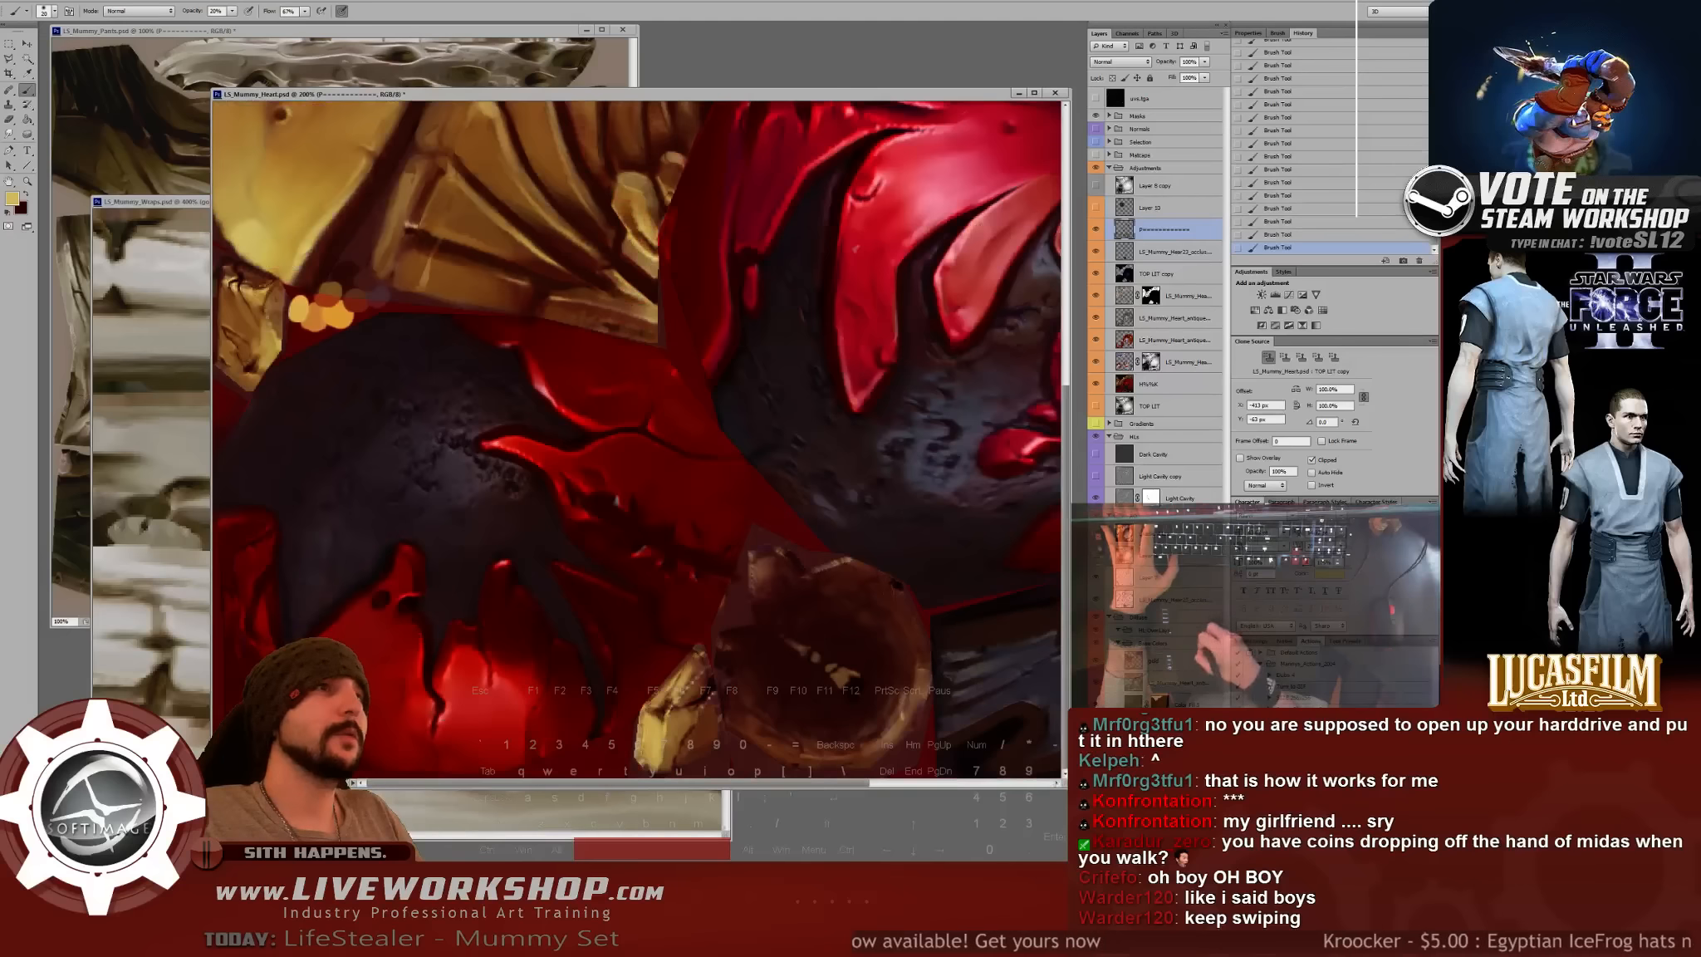
{"action": "key", "text": "F2"}
{"action": "left_click_drag", "start_coordinate": [515, 407], "coordinate": [728, 459]}
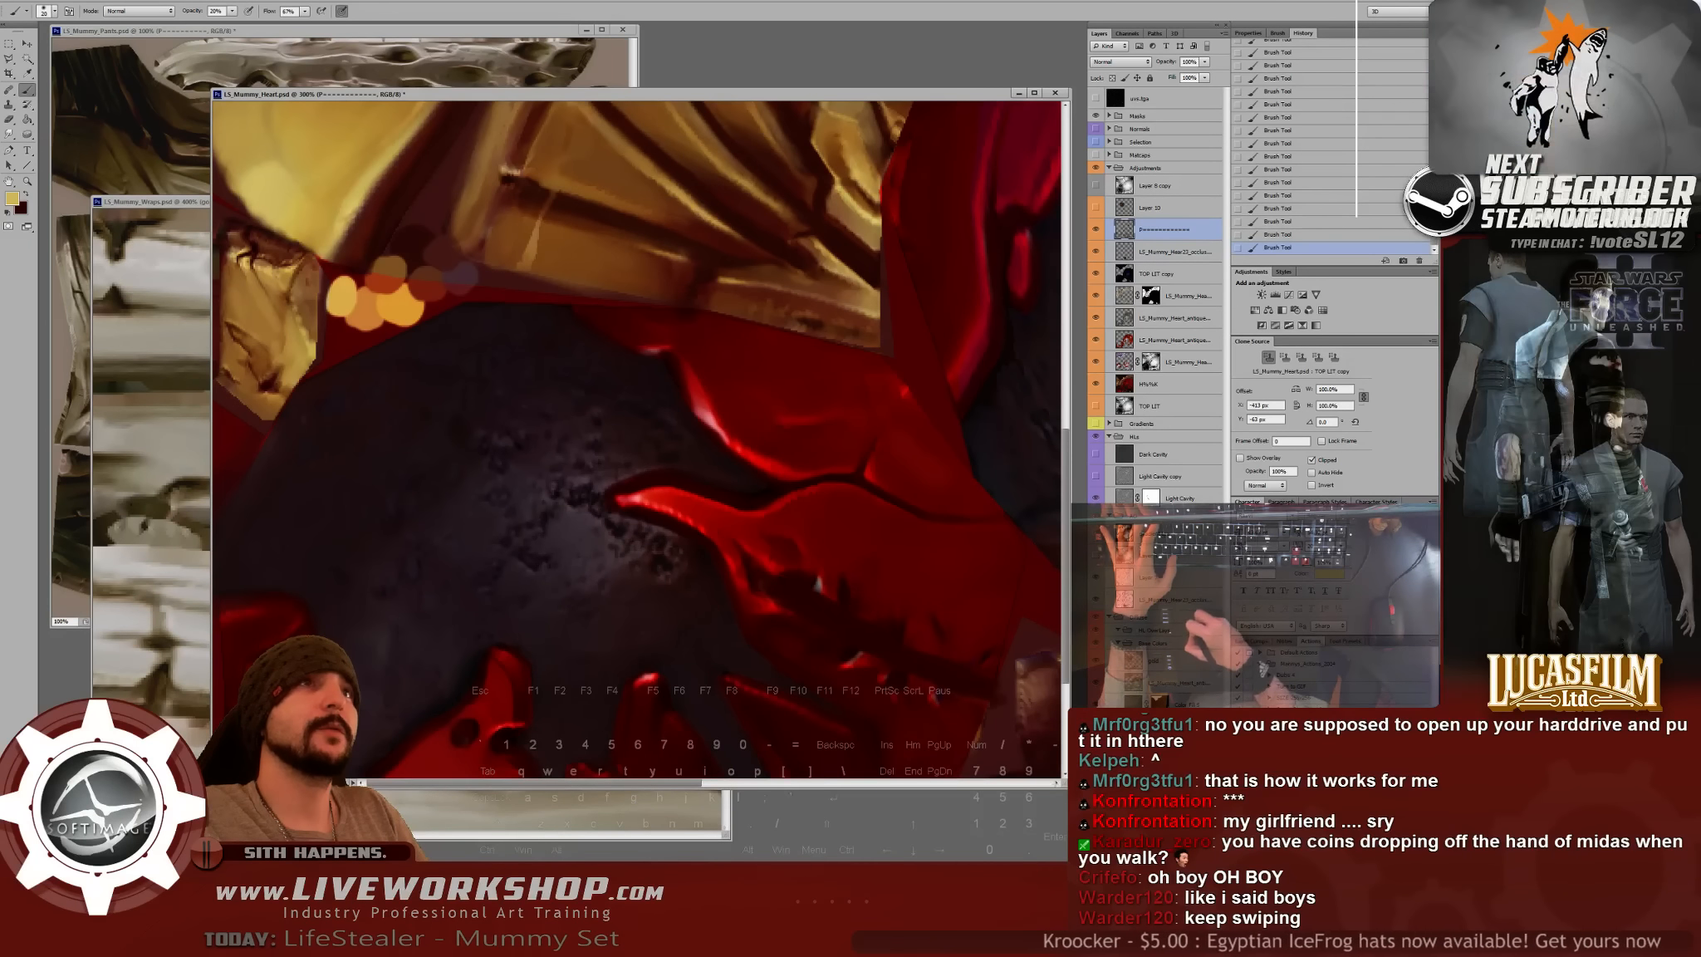
{"action": "key", "text": "F1"}
{"action": "key", "text": "F1"}
{"action": "key", "text": "F1"}
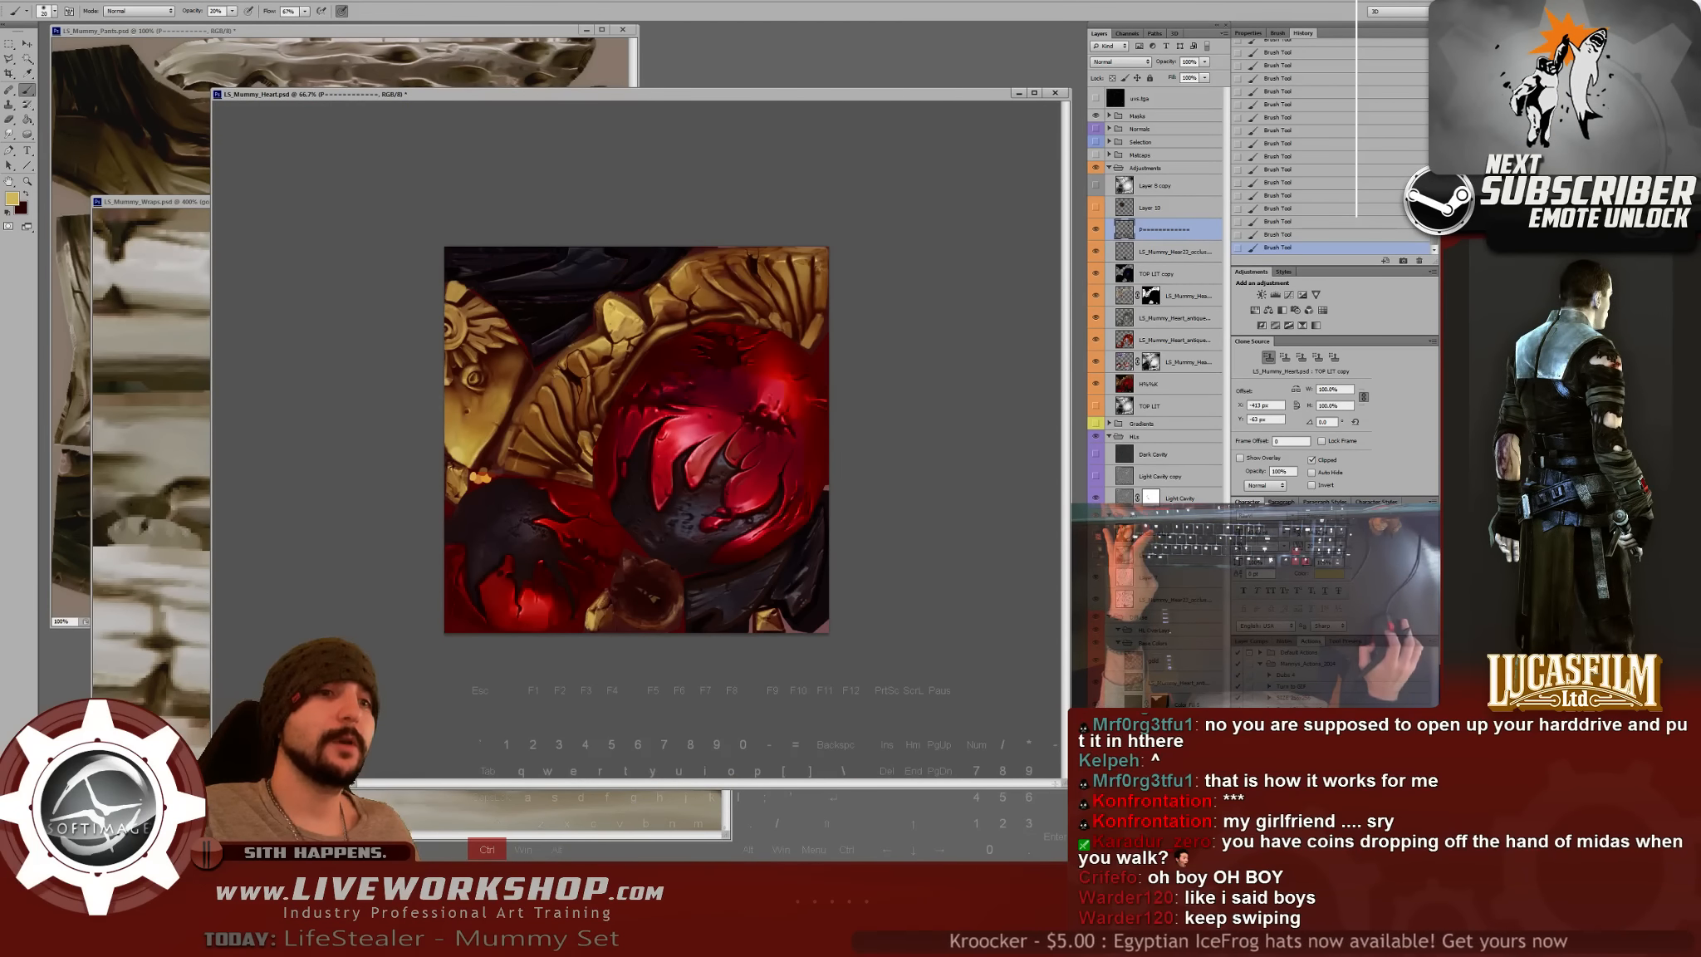
- Switch to Softimage and examine the textured heart and its gold urn on the bandaged character from several angles
{"action": "key", "text": "alt+Tab"}
{"action": "left_click_drag", "start_coordinate": [531, 391], "coordinate": [606, 461]}
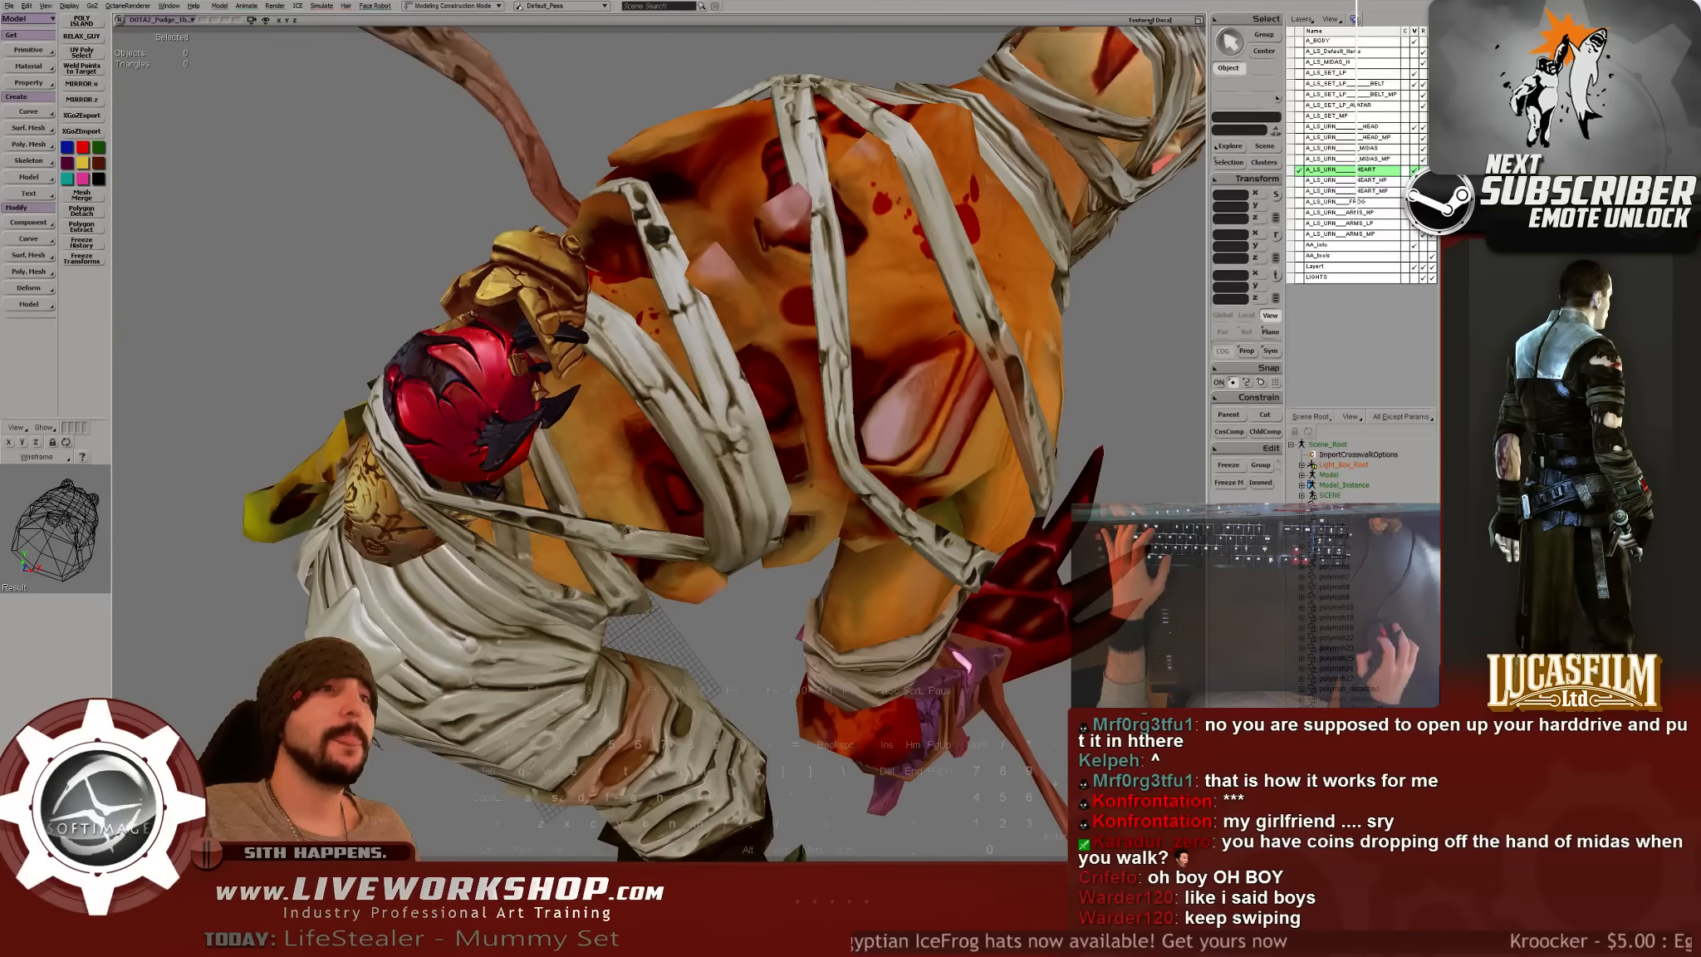
{"action": "left_click_drag", "start_coordinate": [349, 316], "coordinate": [490, 409]}
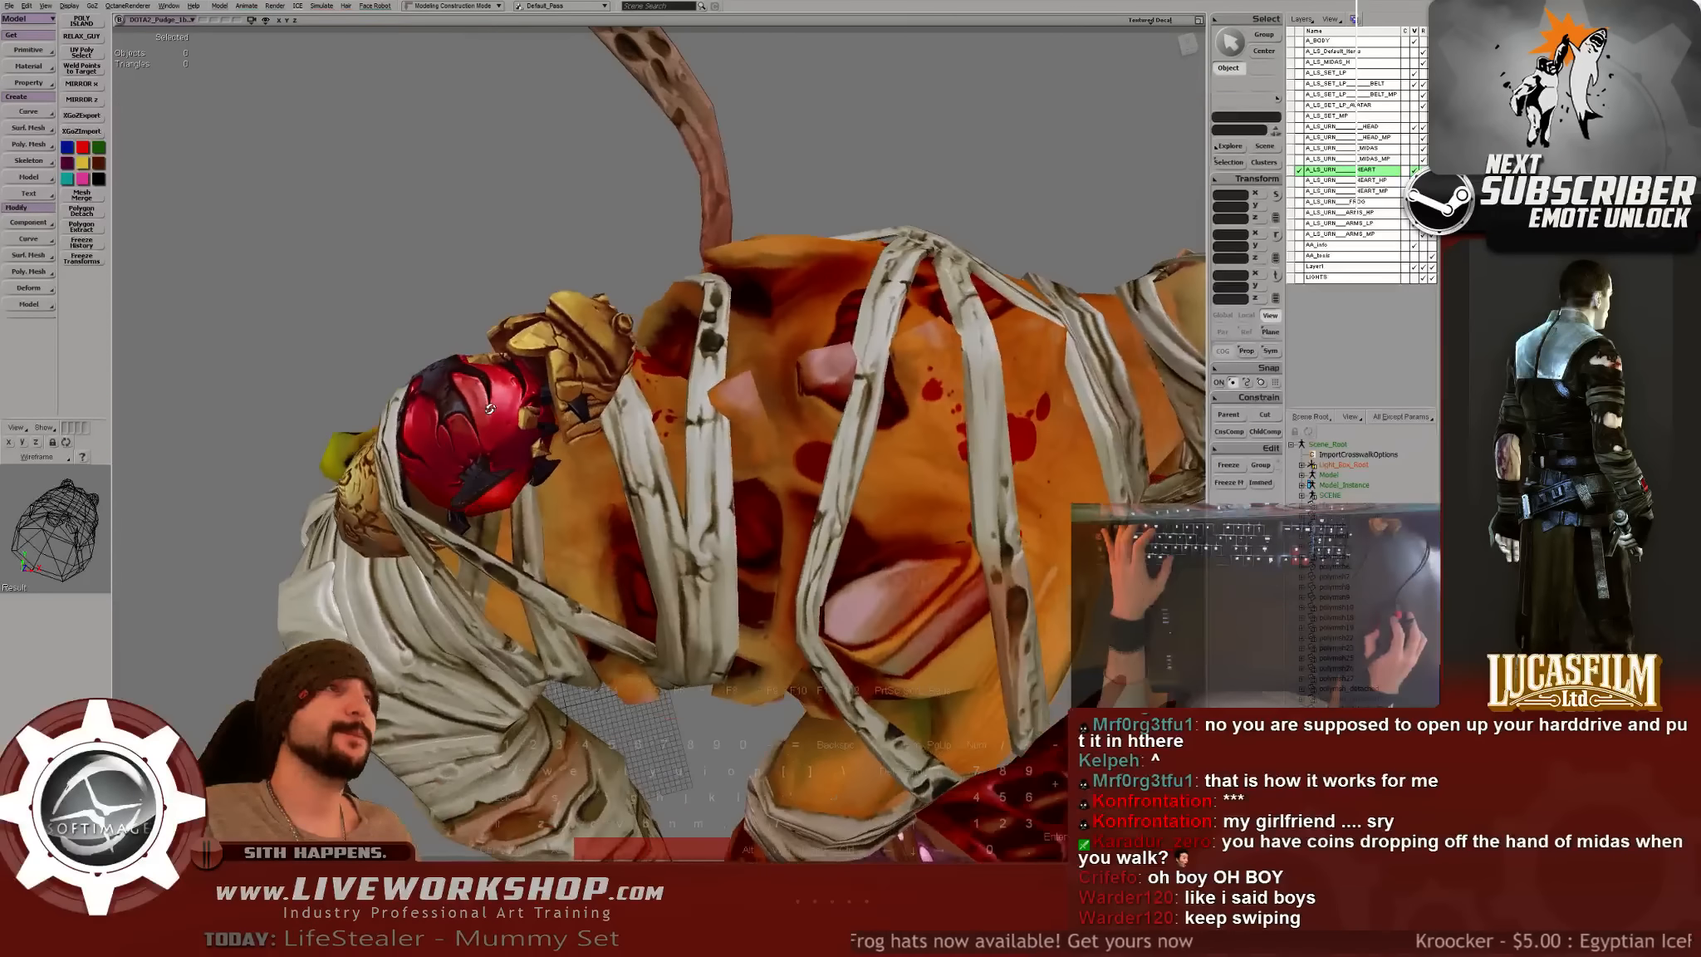
{"action": "scroll", "coordinate": [562, 390], "scroll_direction": "down", "scroll_amount": 5}
{"action": "key", "text": "space"}
{"action": "left_click", "coordinate": [472, 104]}
{"action": "key", "text": "f"}
{"action": "left_click", "coordinate": [463, 175]}
{"action": "left_click_drag", "start_coordinate": [464, 174], "coordinate": [652, 227]}
{"action": "left_click_drag", "start_coordinate": [625, 305], "coordinate": [800, 390]}
{"action": "left_click_drag", "start_coordinate": [592, 236], "coordinate": [727, 424]}
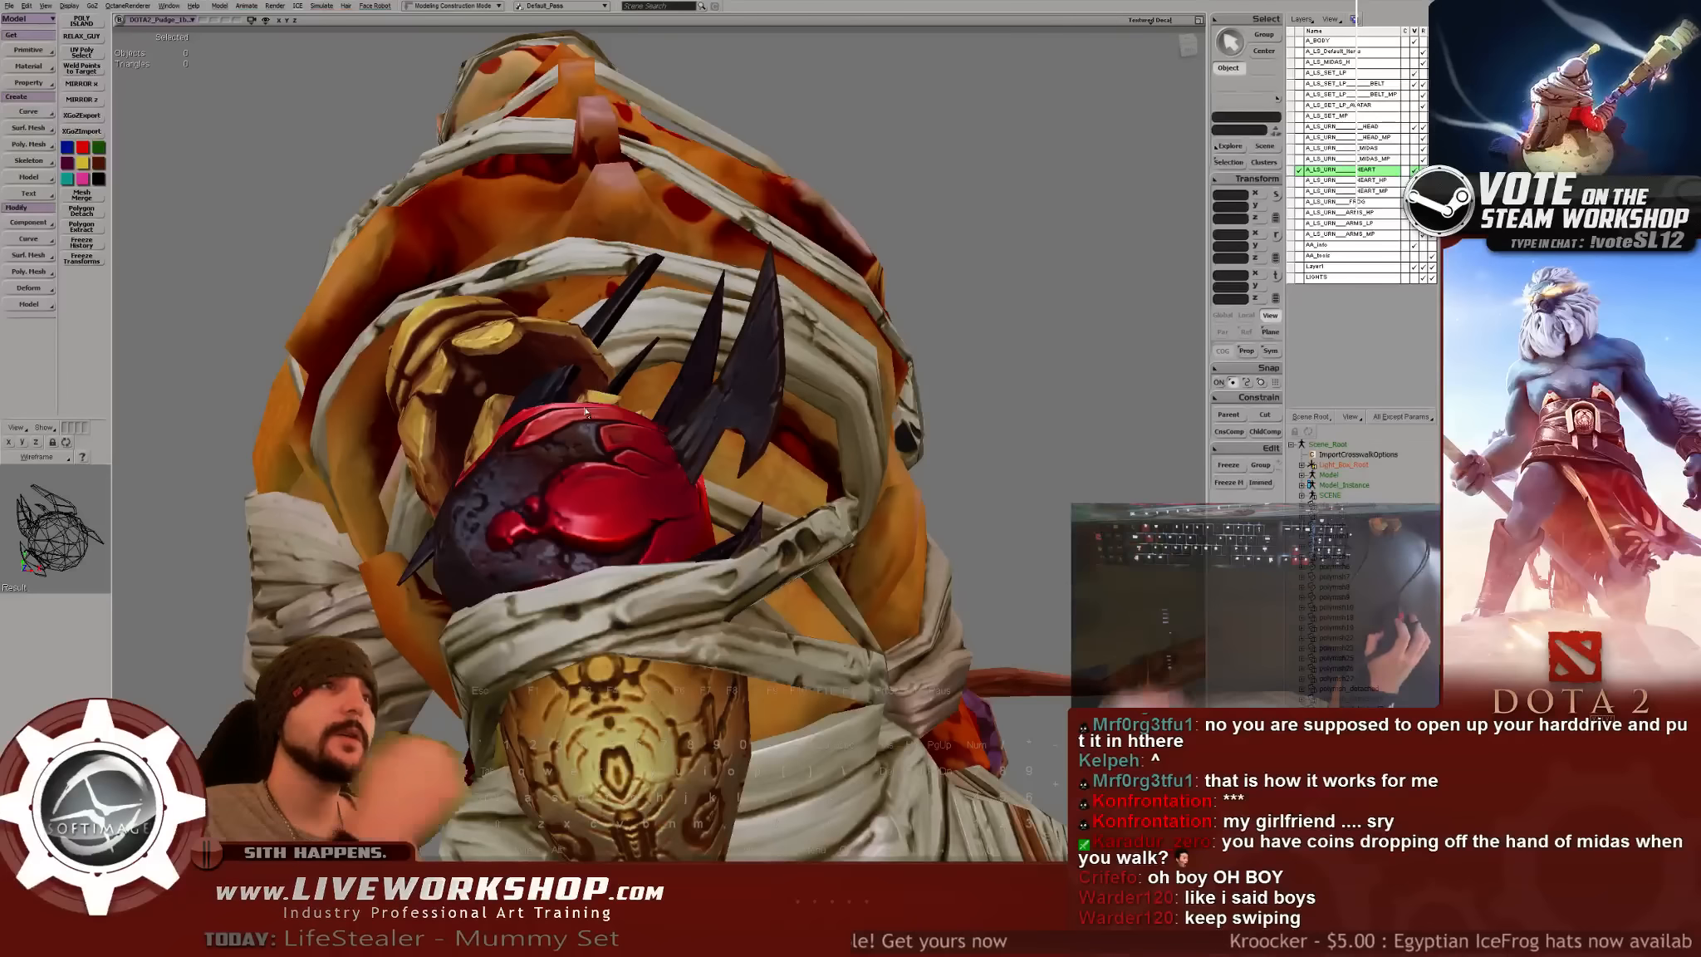
- Switch back to Photoshop and compare the dark cup and surrounding claw area with the divider layer hidden and shown
{"action": "key", "text": "alt+Tab"}
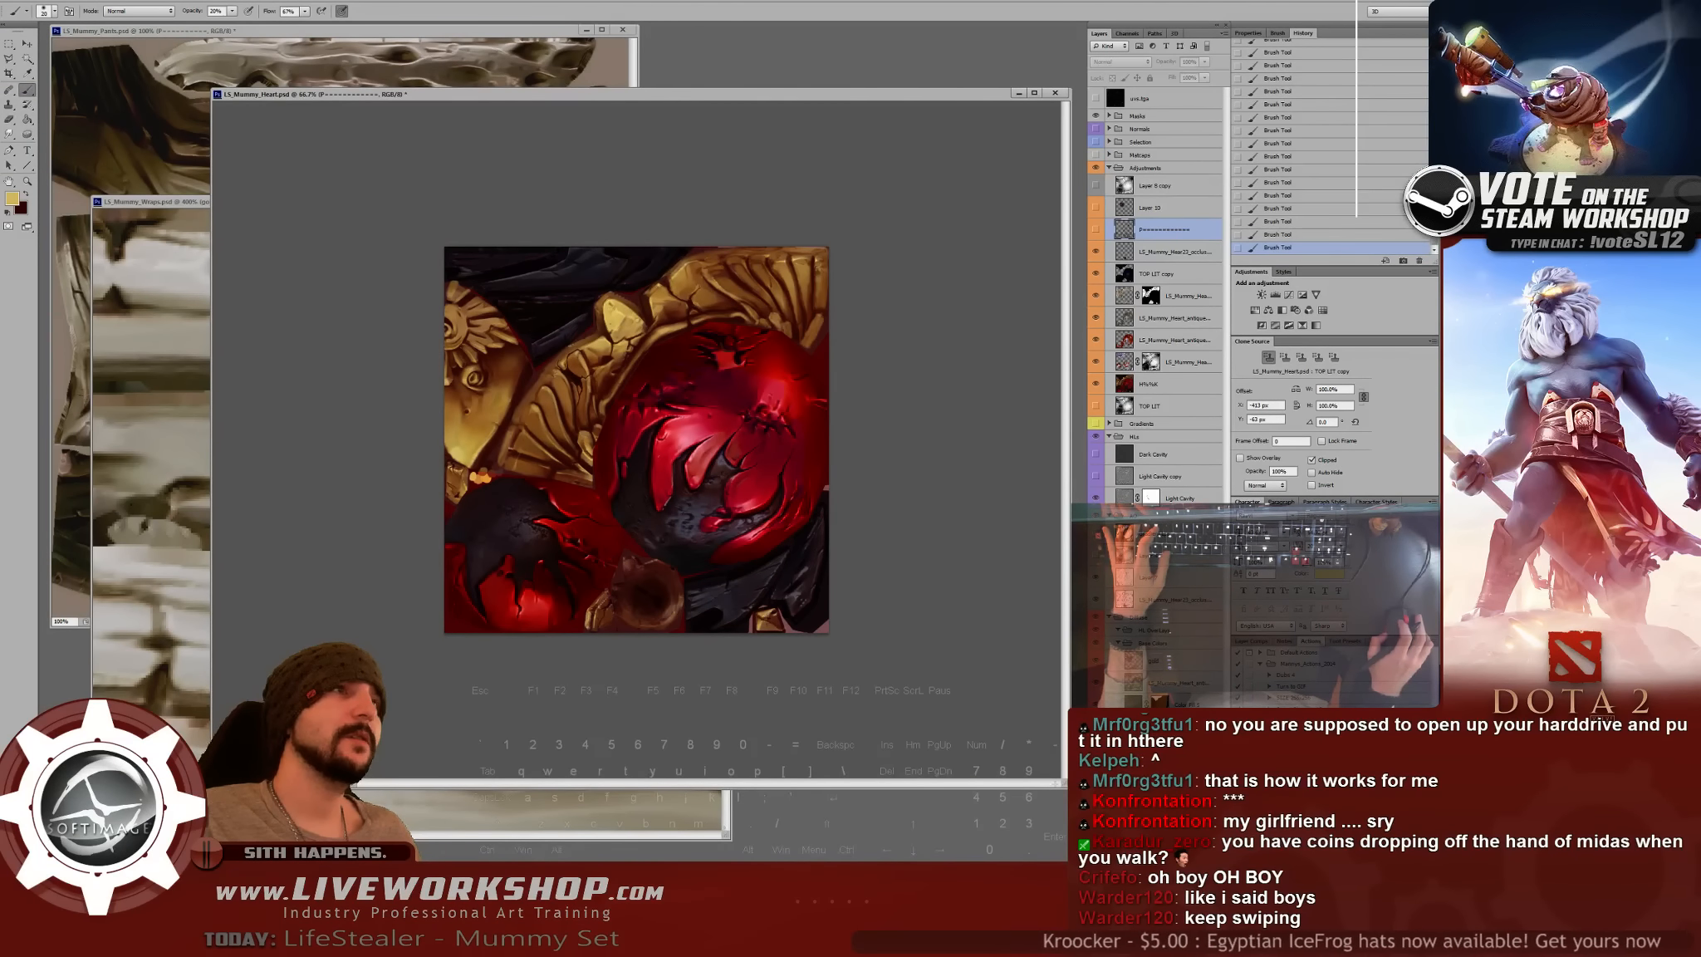
{"action": "key", "text": "ctrl+plus"}
{"action": "key", "text": "ctrl+plus"}
{"action": "left_click_drag", "start_coordinate": [698, 673], "coordinate": [633, 438]}
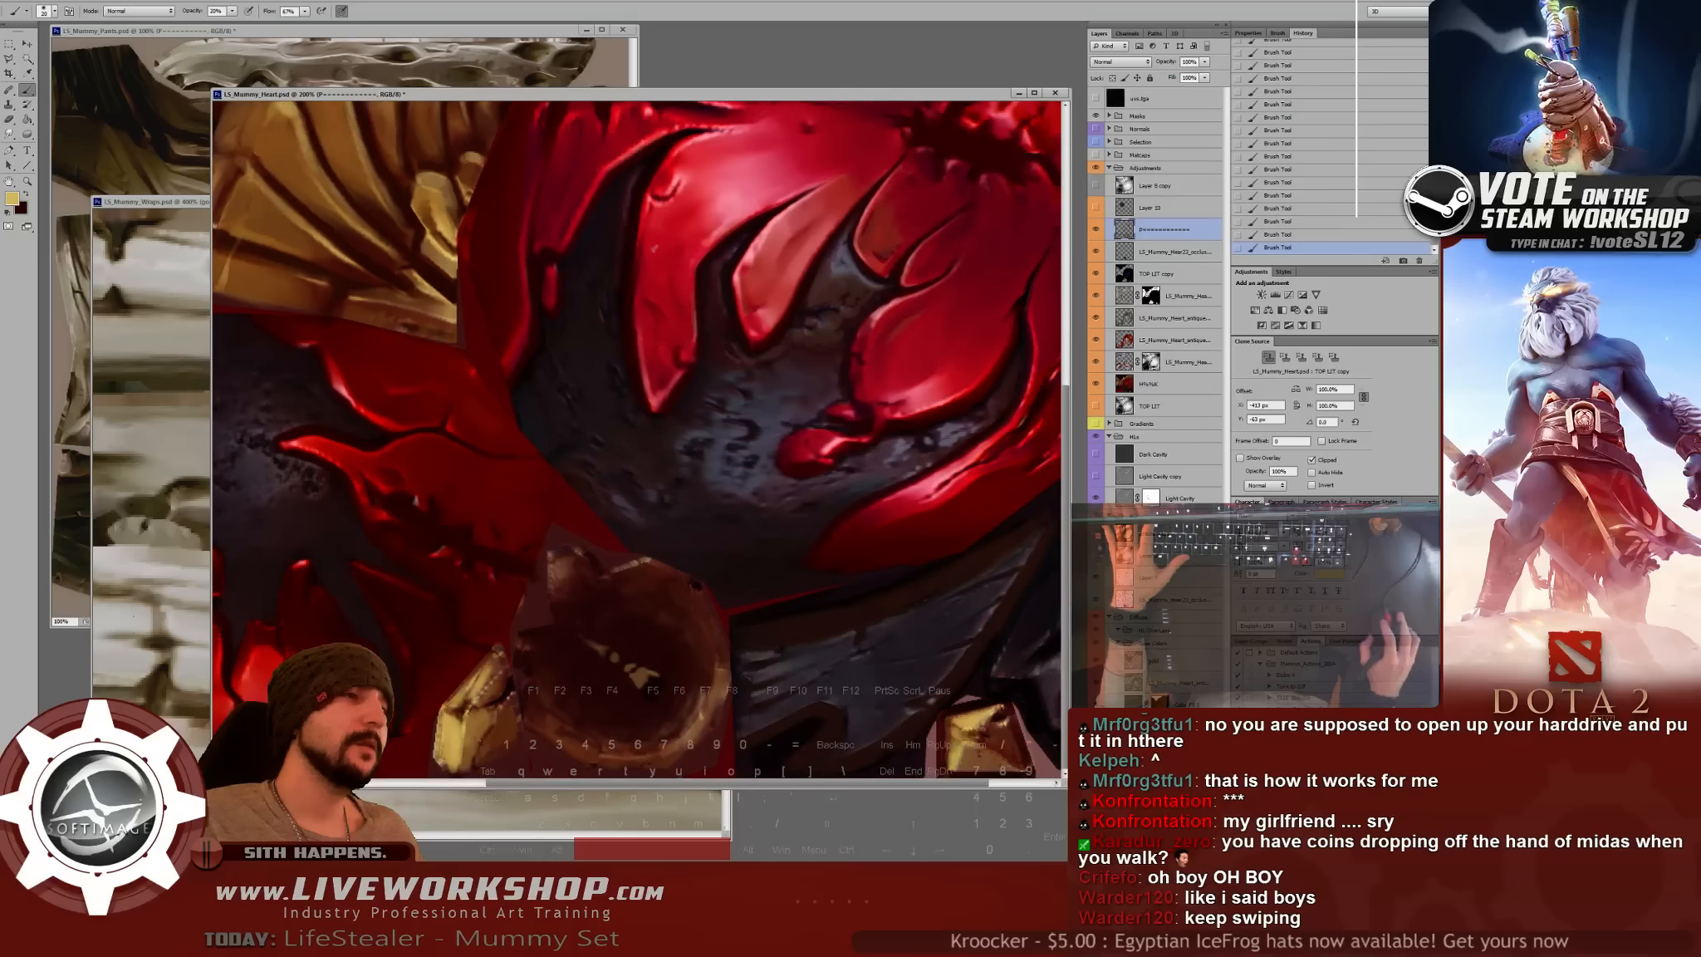
{"action": "key", "text": "ctrl+plus"}
{"action": "left_click_drag", "start_coordinate": [741, 646], "coordinate": [711, 488]}
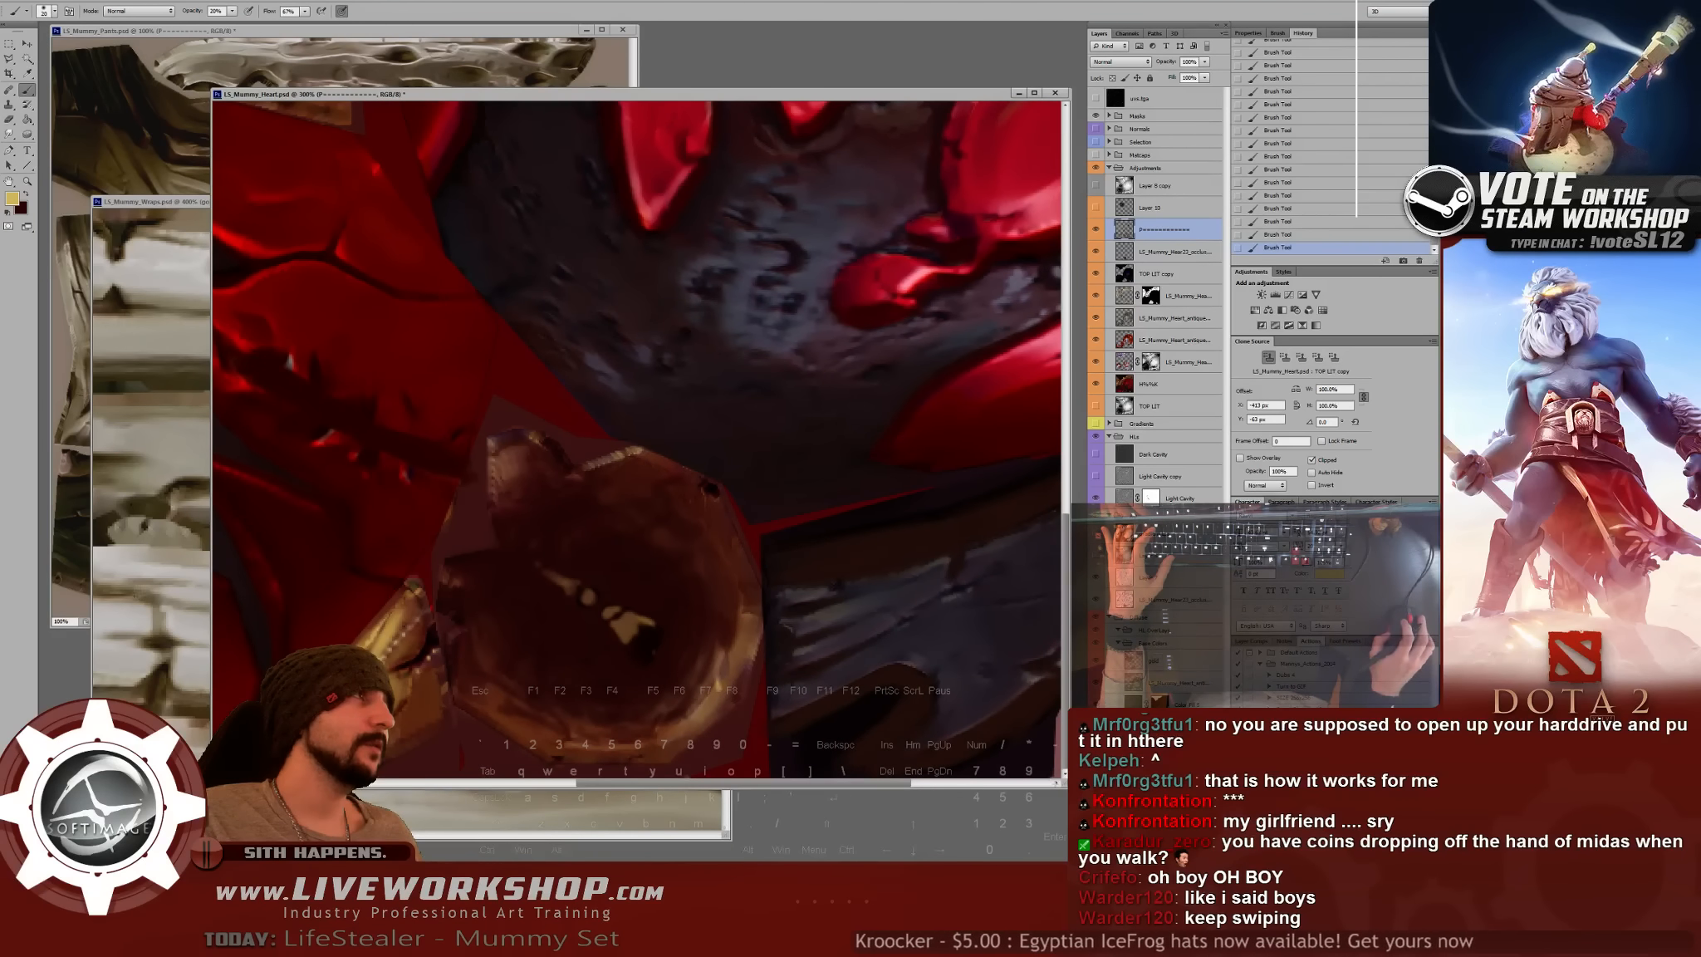
{"action": "left_click", "coordinate": [1095, 229]}
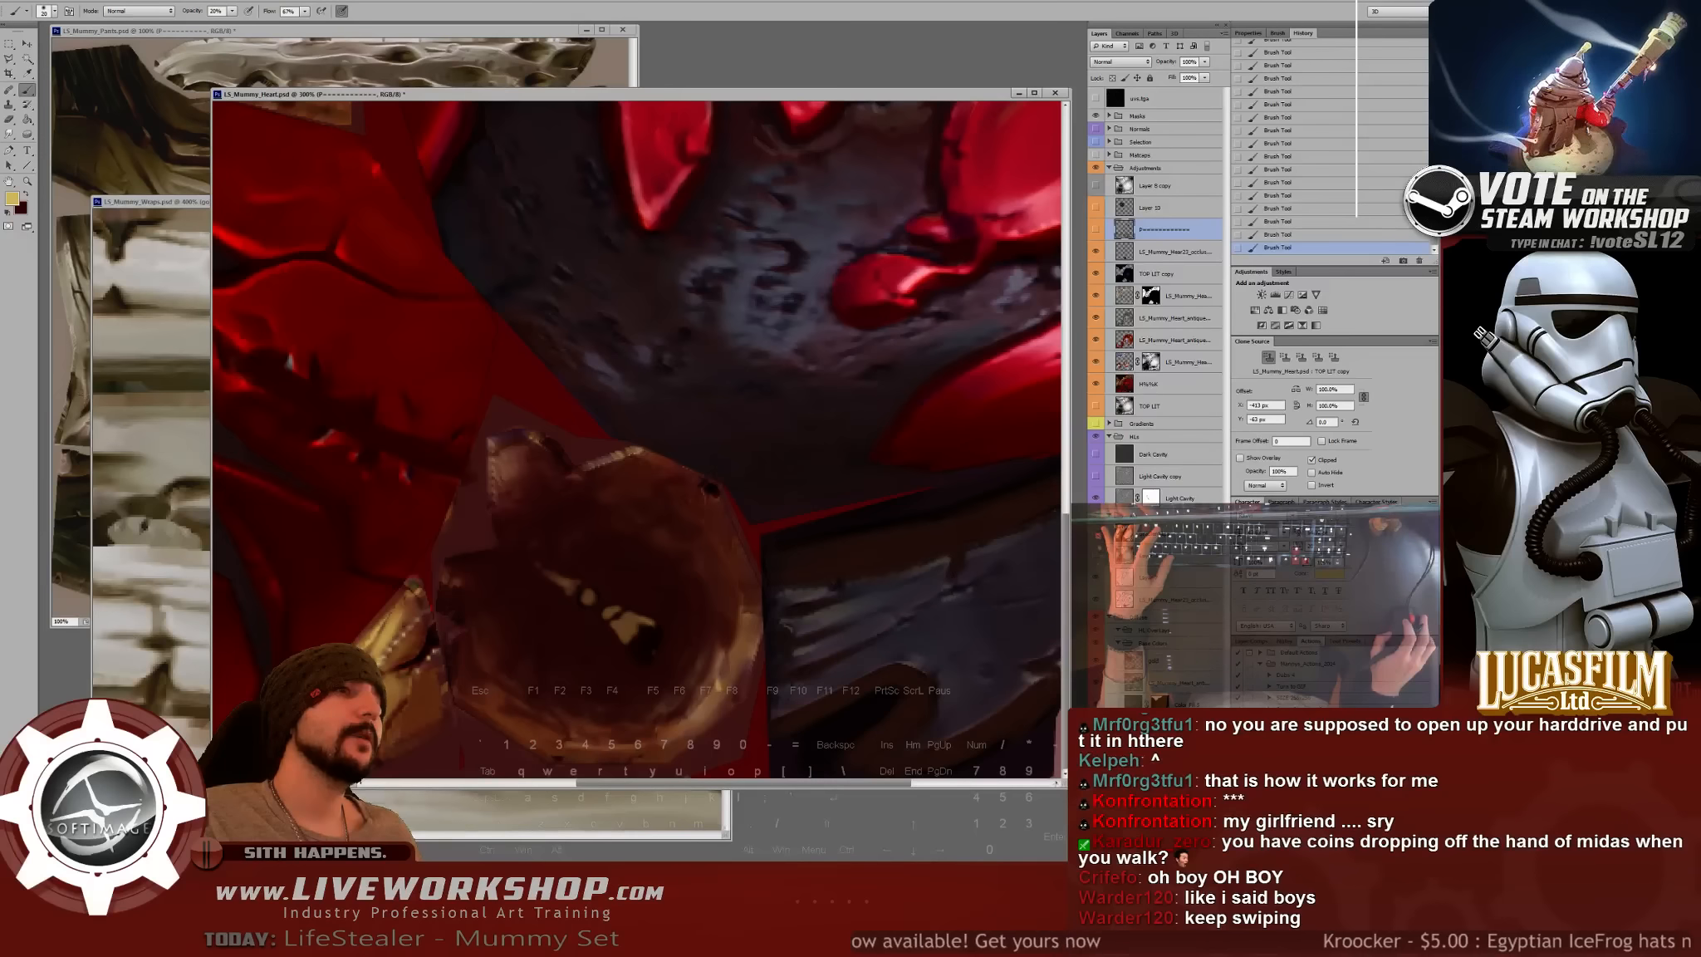
{"action": "left_click", "coordinate": [1095, 229]}
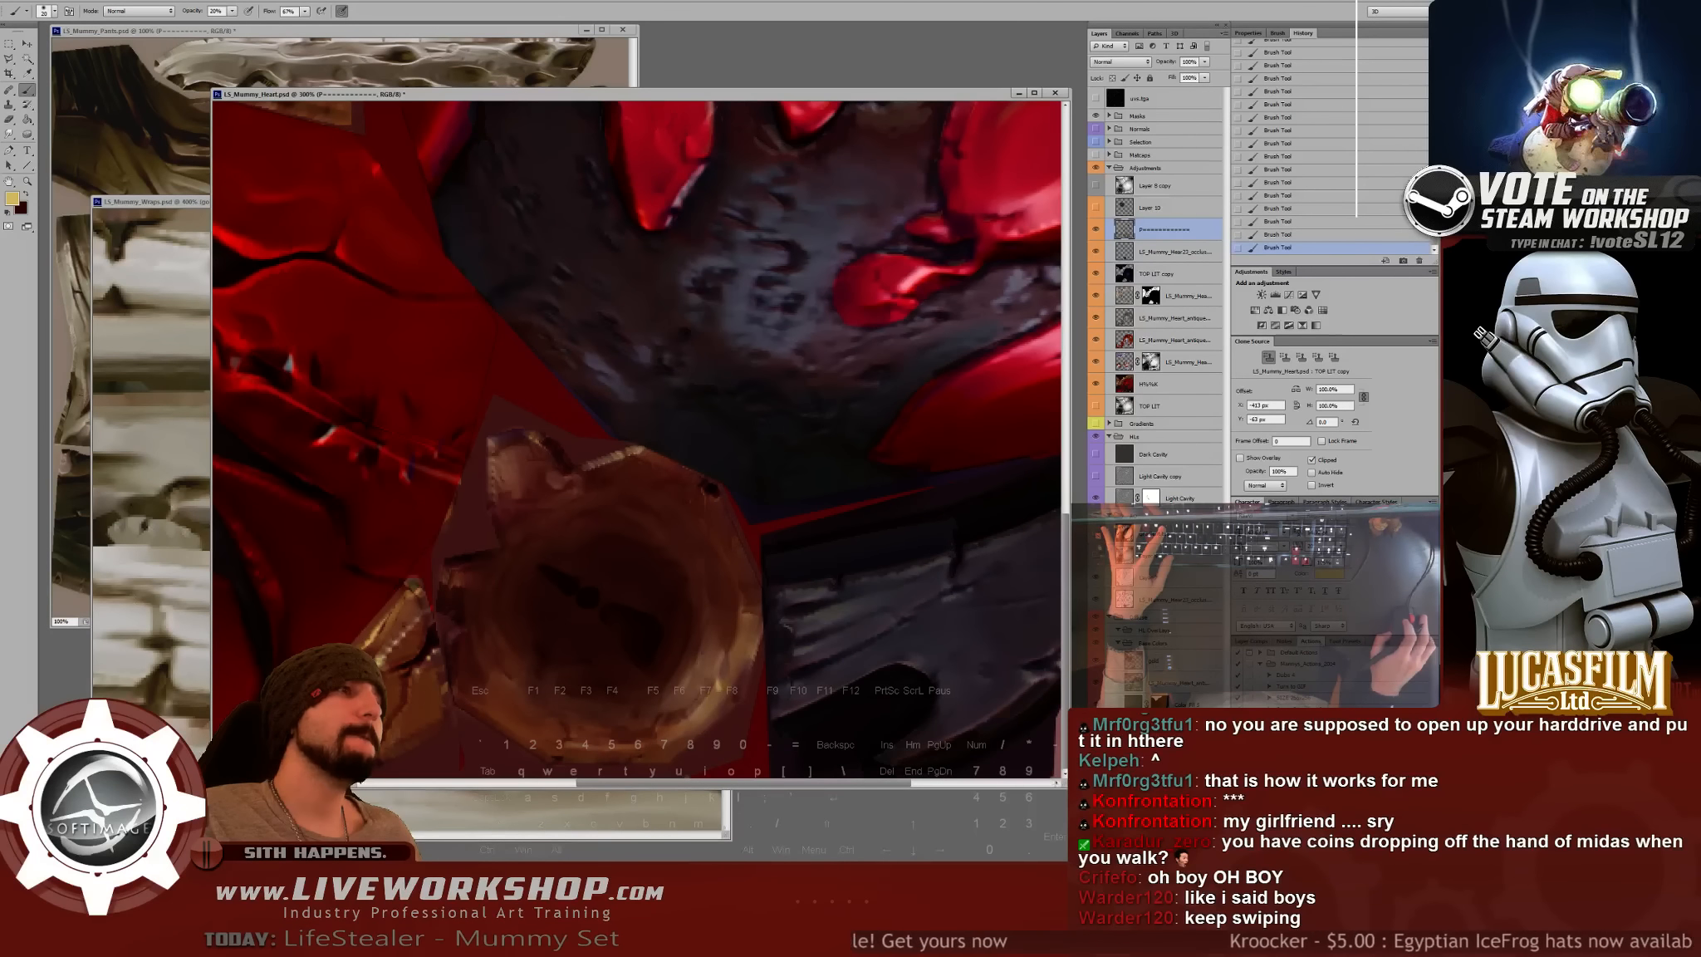
- Erase parts of the divider layer's paint on the dark cup's upper corner and around the markings at the centre of its opening
{"action": "key", "text": "e"}
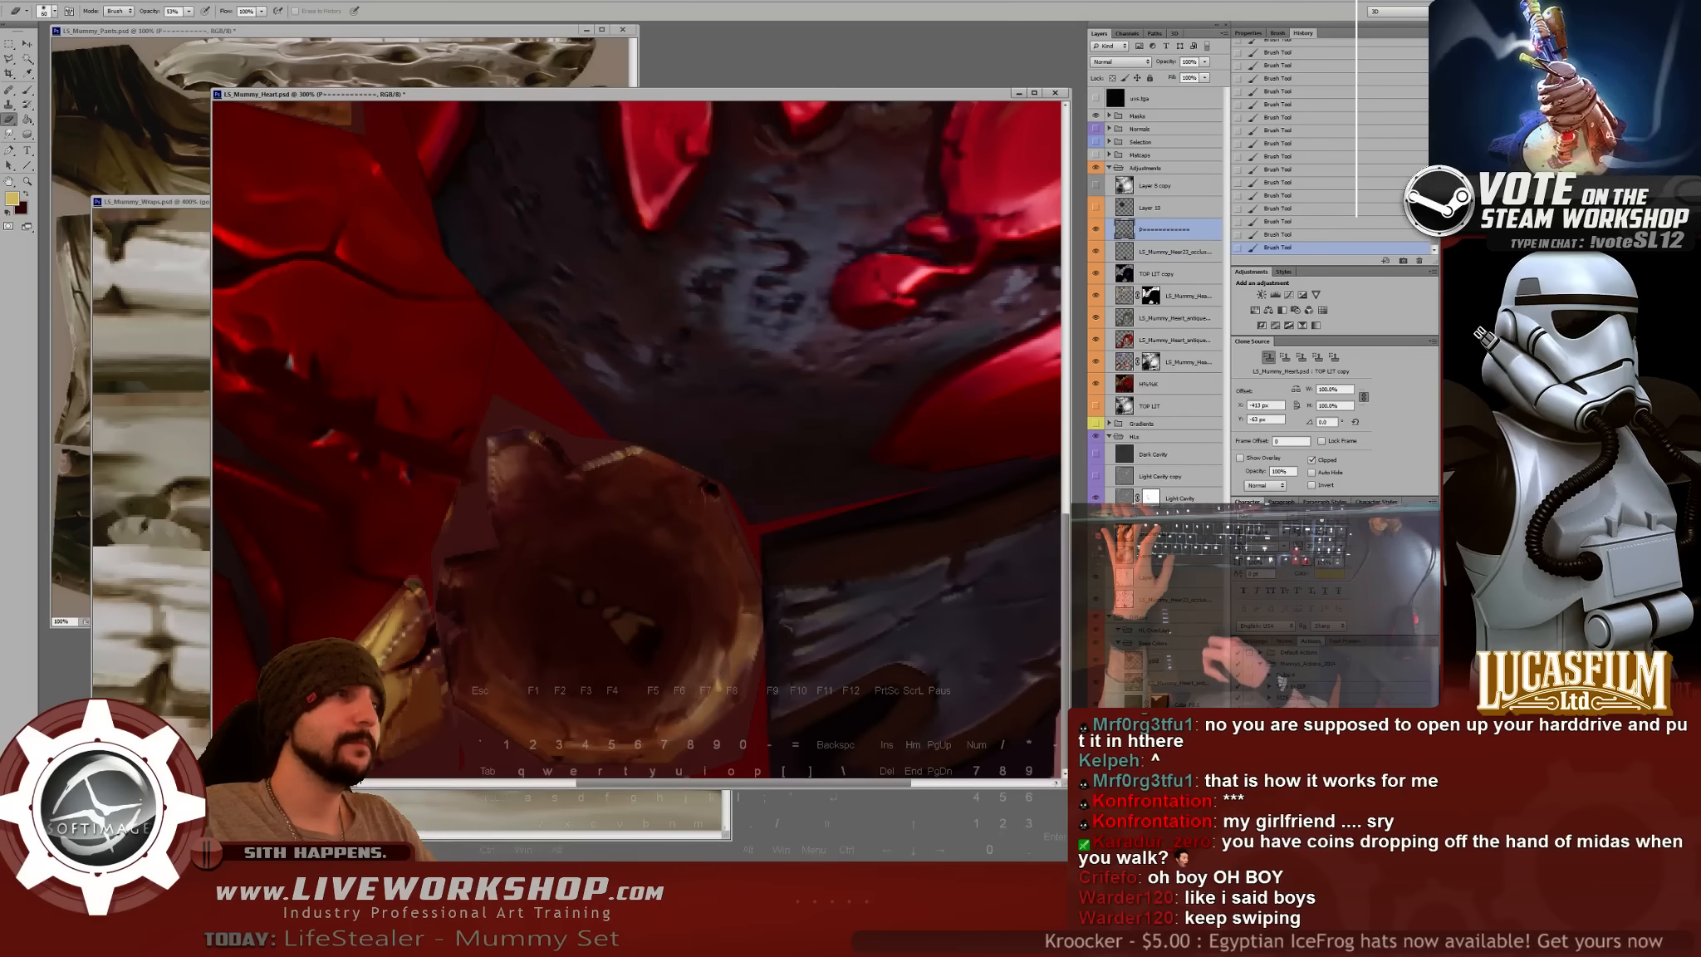
{"action": "left_click_drag", "start_coordinate": [532, 453], "coordinate": [566, 486]}
{"action": "left_click_drag", "start_coordinate": [536, 457], "coordinate": [572, 490]}
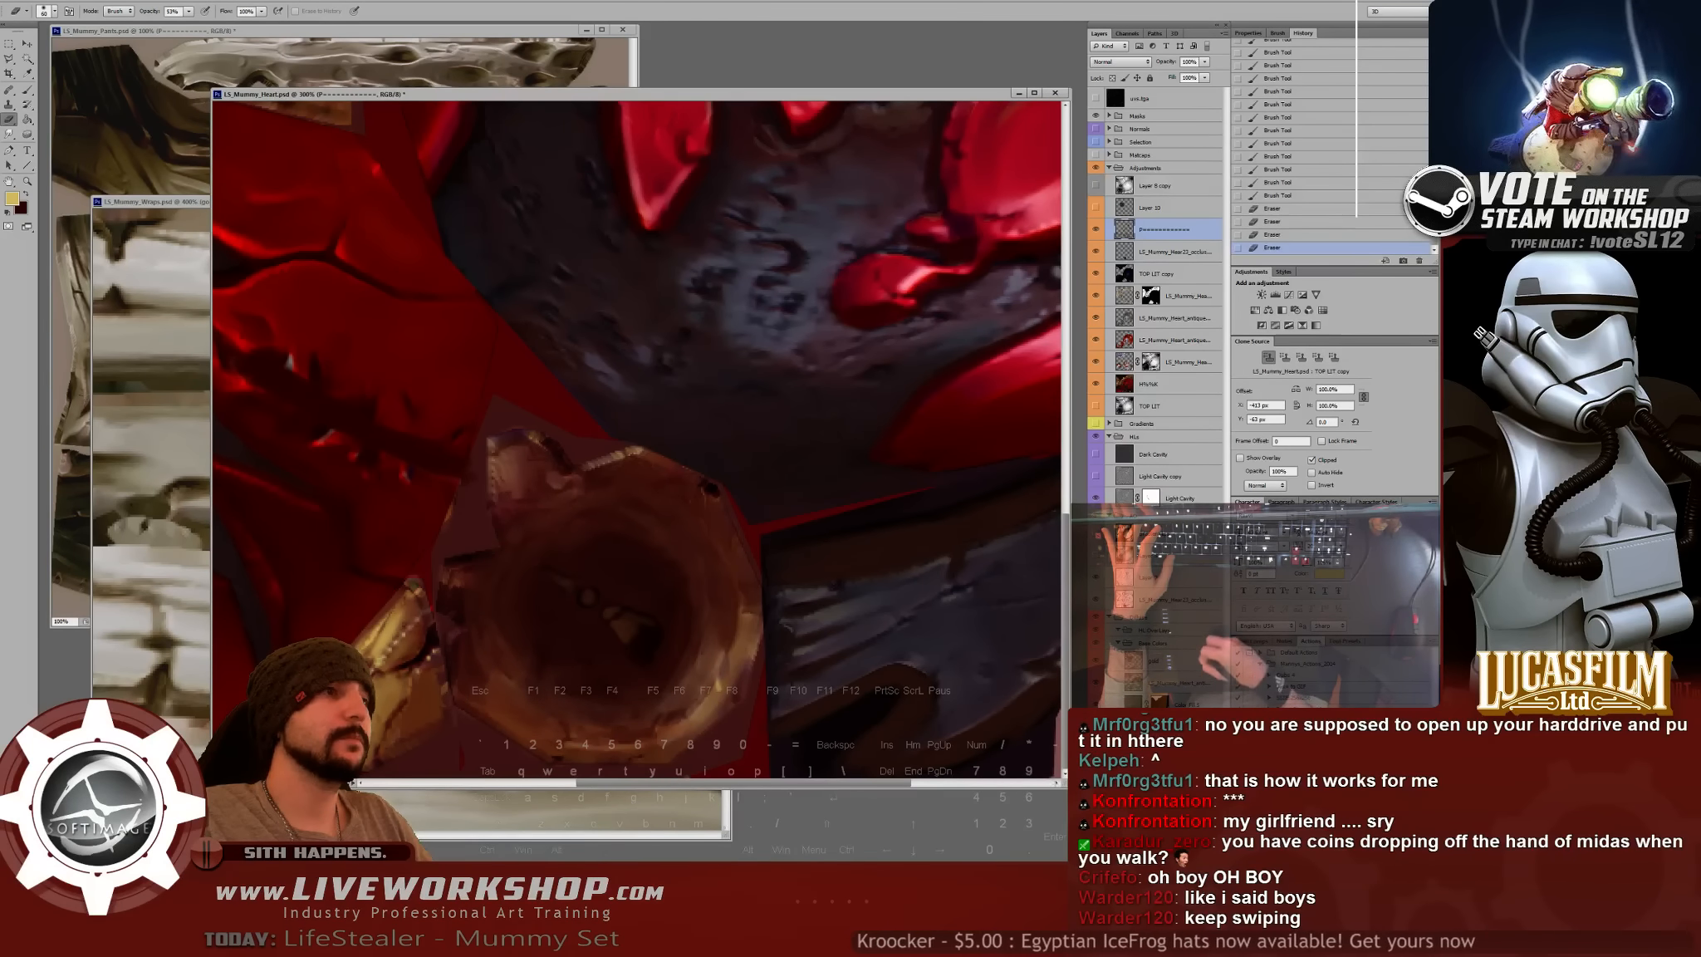
{"action": "left_click_drag", "start_coordinate": [566, 579], "coordinate": [591, 600]}
{"action": "left_click_drag", "start_coordinate": [573, 585], "coordinate": [619, 618]}
{"action": "left_click_drag", "start_coordinate": [602, 608], "coordinate": [635, 636]}
{"action": "key", "text": "ctrl+z"}
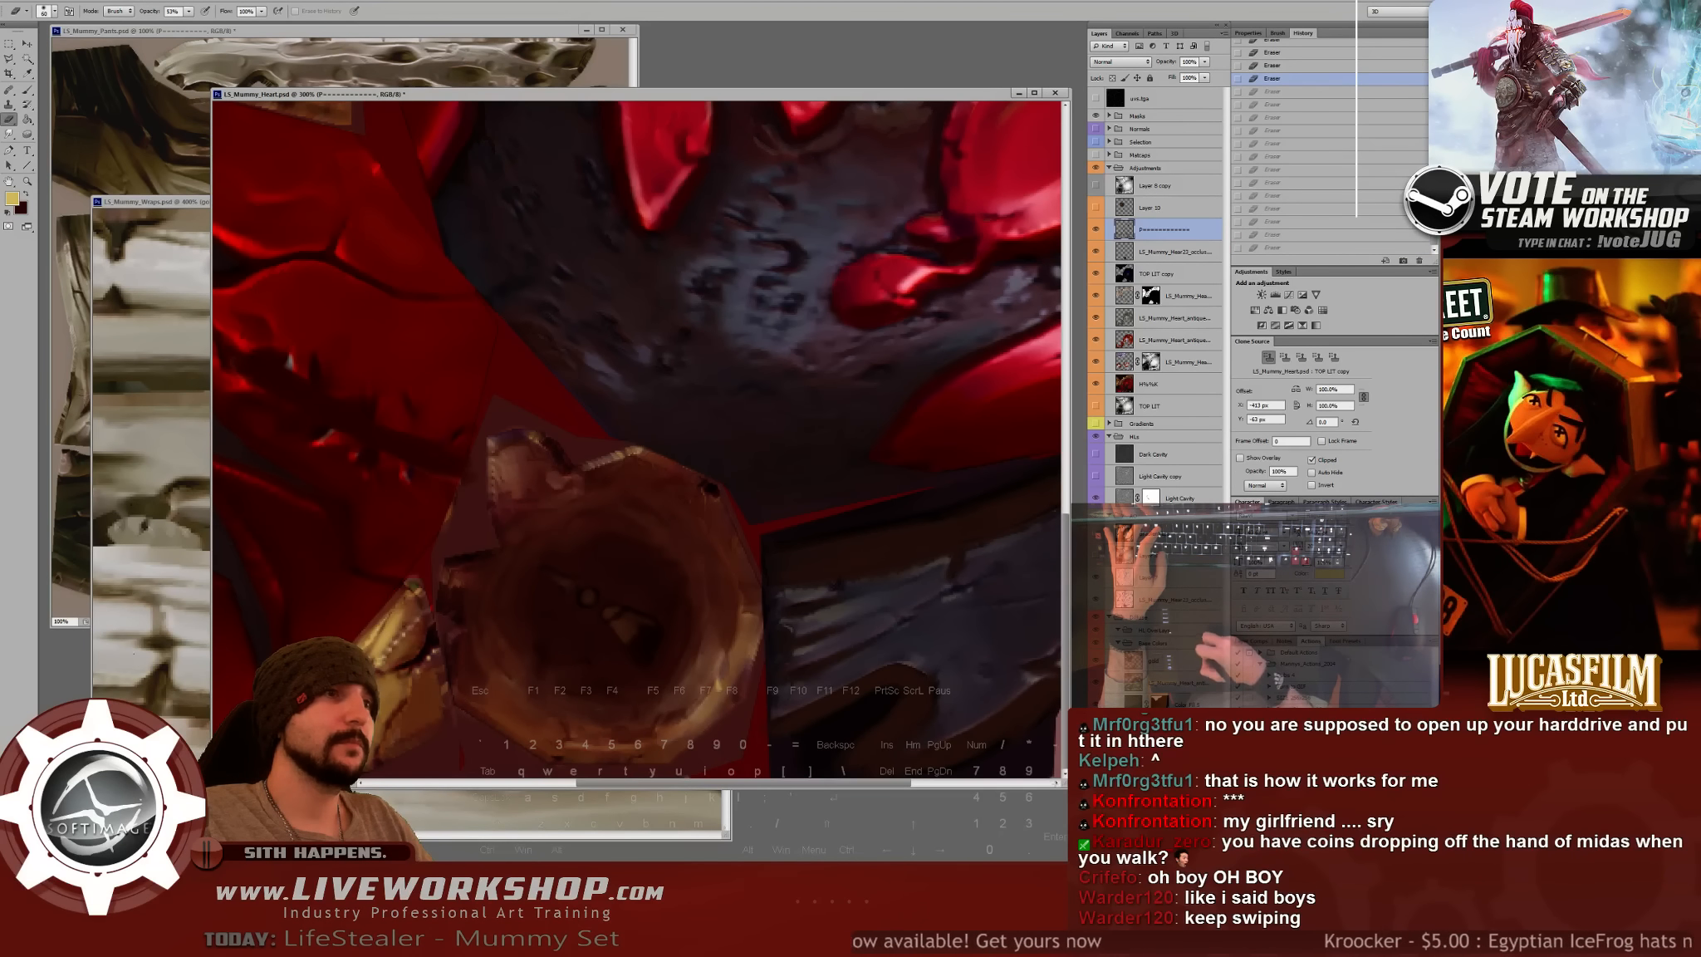
{"action": "left_click_drag", "start_coordinate": [625, 621], "coordinate": [646, 640]}
{"action": "left_click_drag", "start_coordinate": [630, 625], "coordinate": [655, 645]}
- Blend the paint around the dark cup's rim and interior with the Smudge tool, and check the complete texture
{"action": "mouse_move", "coordinate": [627, 630]}
{"action": "left_mouse_down"}
{"action": "mouse_move", "coordinate": [652, 649]}
{"action": "mouse_move", "coordinate": [608, 415]}
{"action": "left_mouse_up"}
{"action": "key", "text": "ctrl+plus"}
{"action": "key", "text": "ctrl+plus"}
{"action": "key", "text": "ctrl+plus"}
{"action": "key", "text": "r"}
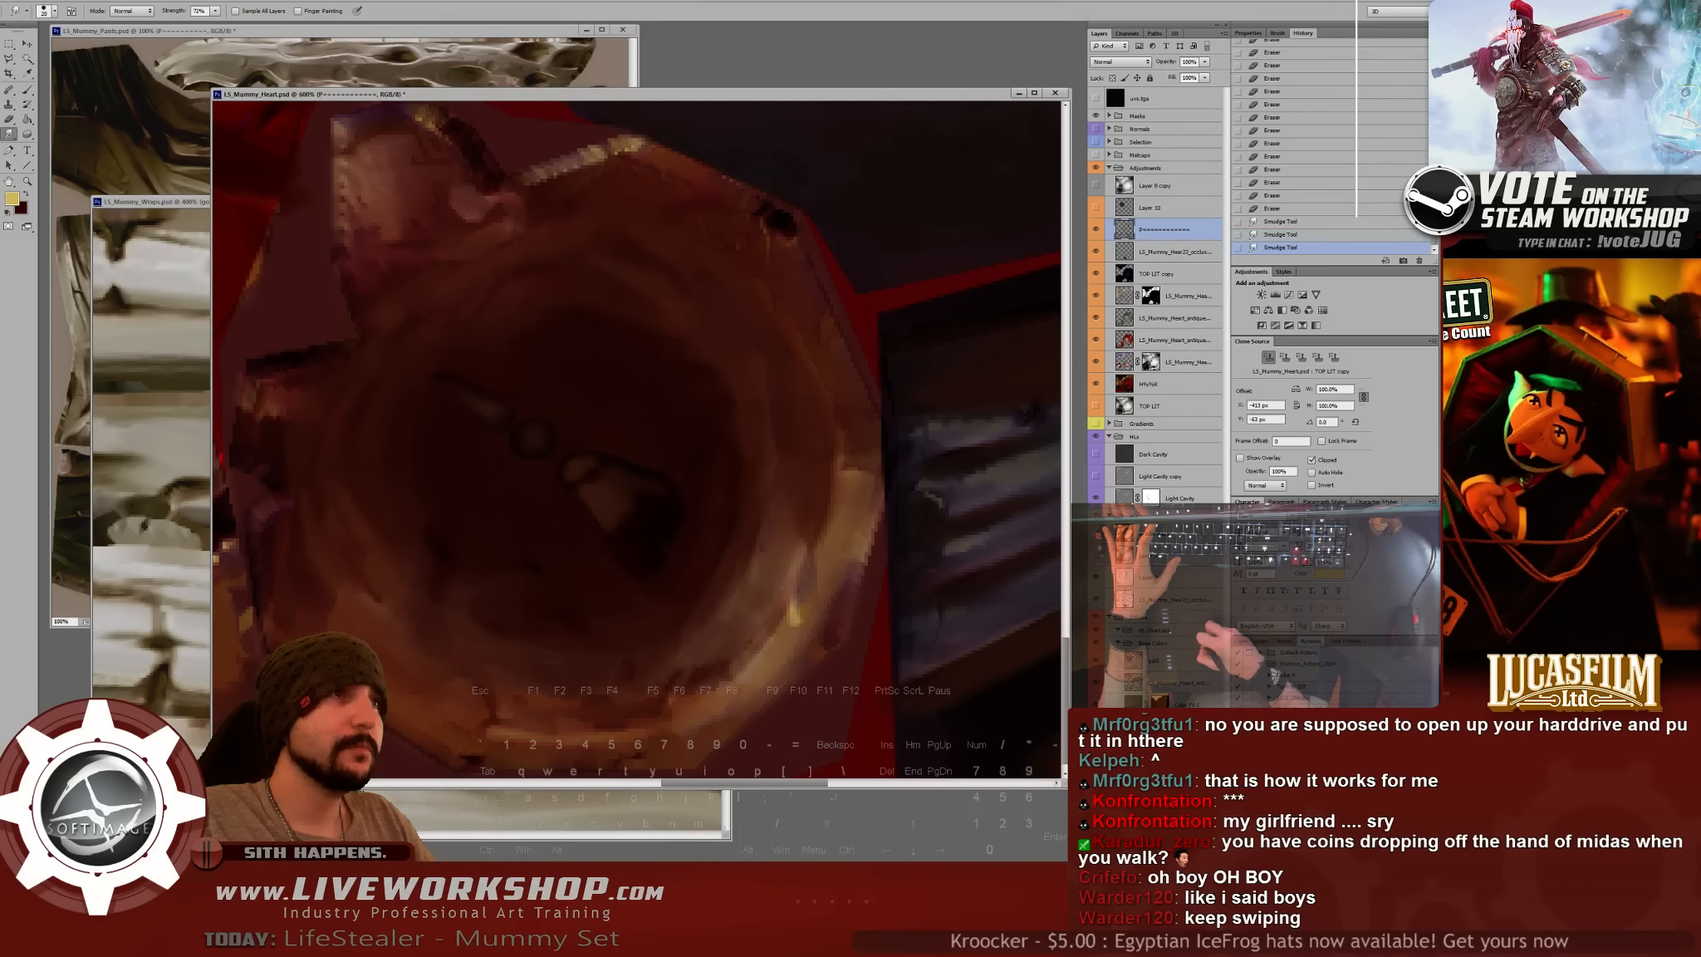
{"action": "left_click_drag", "start_coordinate": [352, 332], "coordinate": [336, 374]}
{"action": "left_click_drag", "start_coordinate": [341, 357], "coordinate": [317, 473]}
{"action": "left_click_drag", "start_coordinate": [323, 457], "coordinate": [337, 540]}
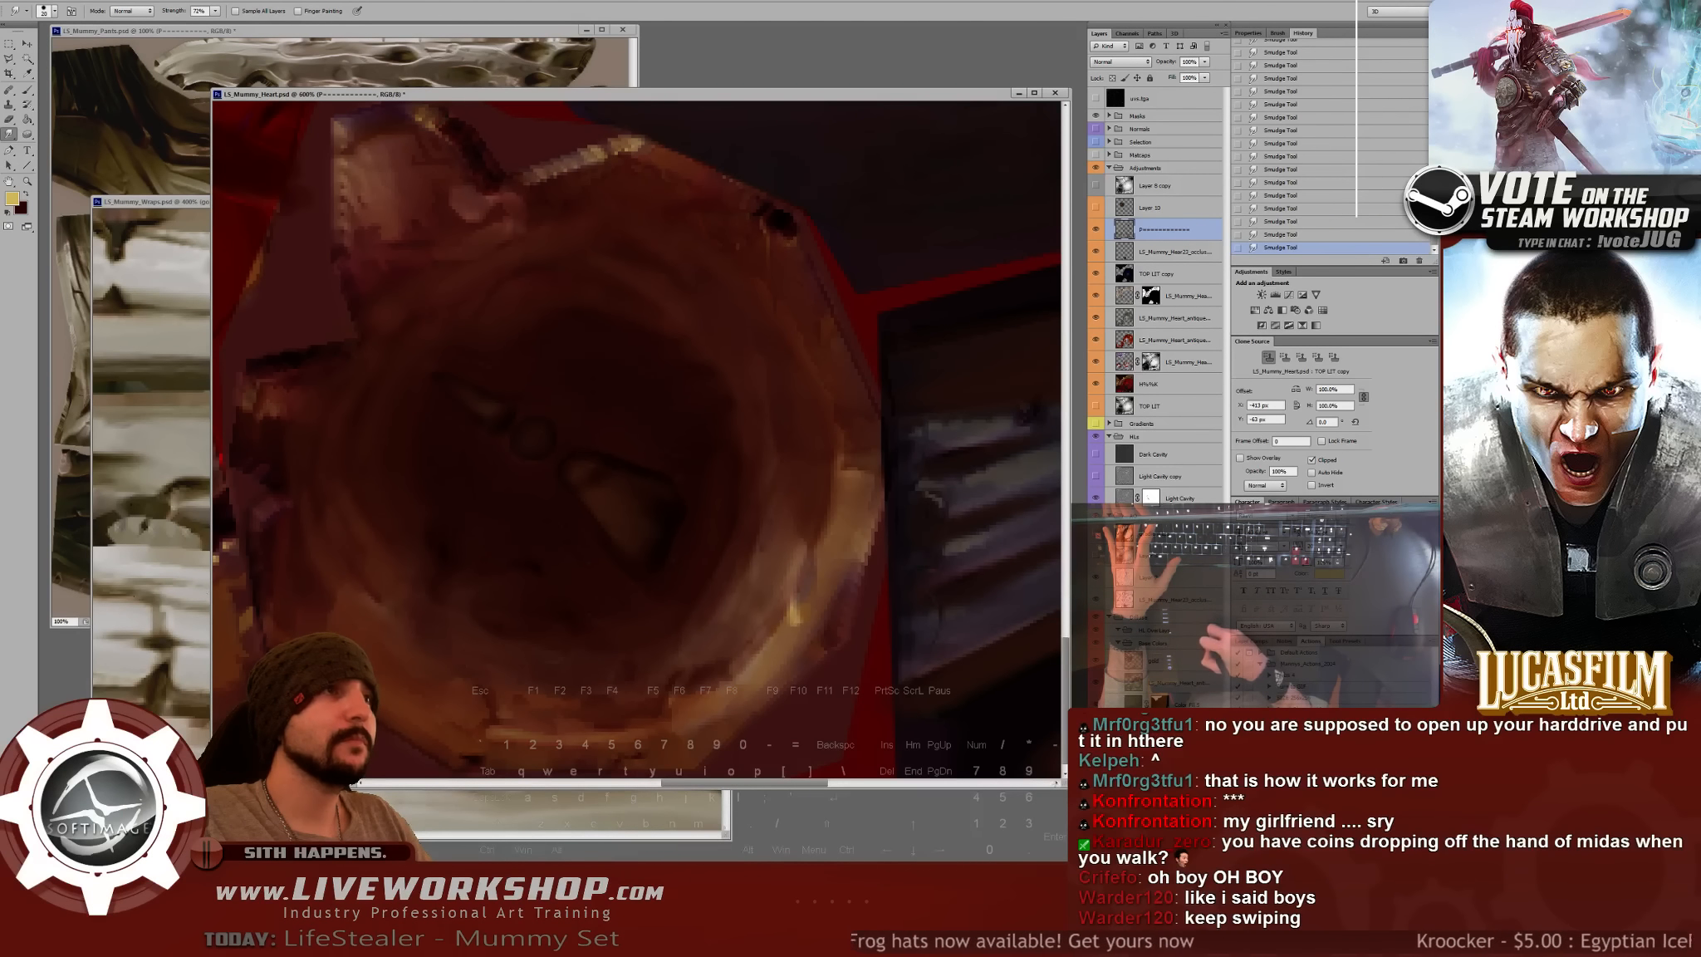
{"action": "key", "text": "ctrl+1"}
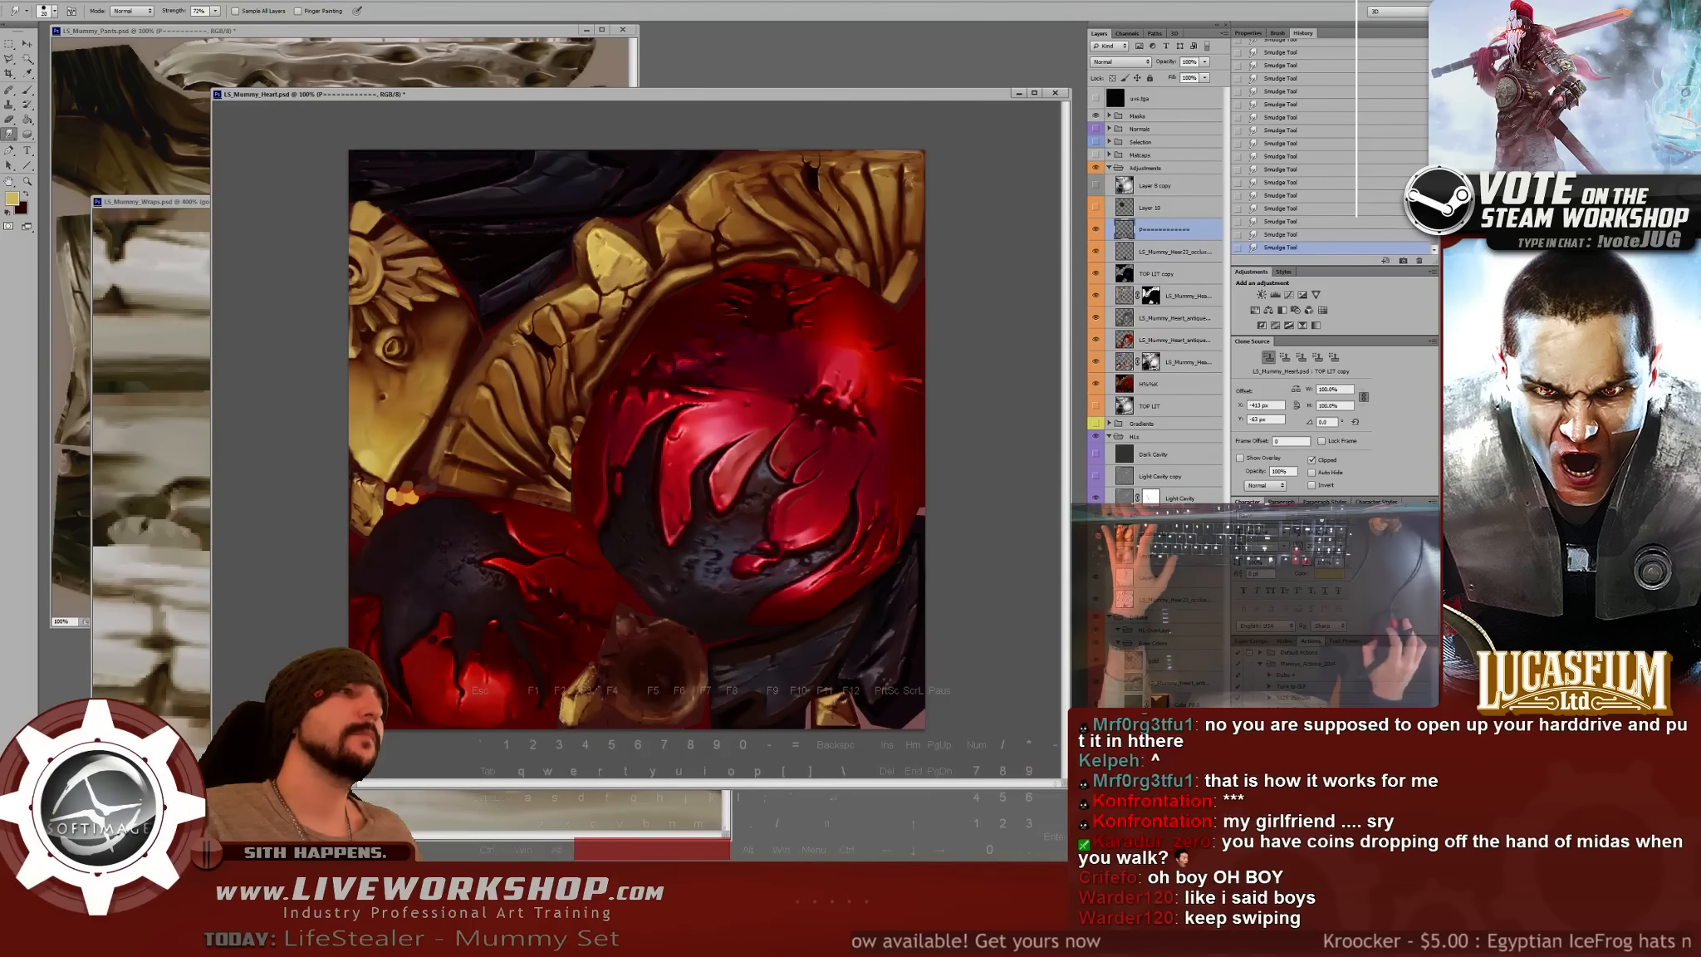
- Switch to Softimage, examine the textured heart and gold urn on the full character from several angles, and save
{"action": "key", "text": "alt+Tab"}
{"action": "left_click_drag", "start_coordinate": [797, 432], "coordinate": [714, 428]}
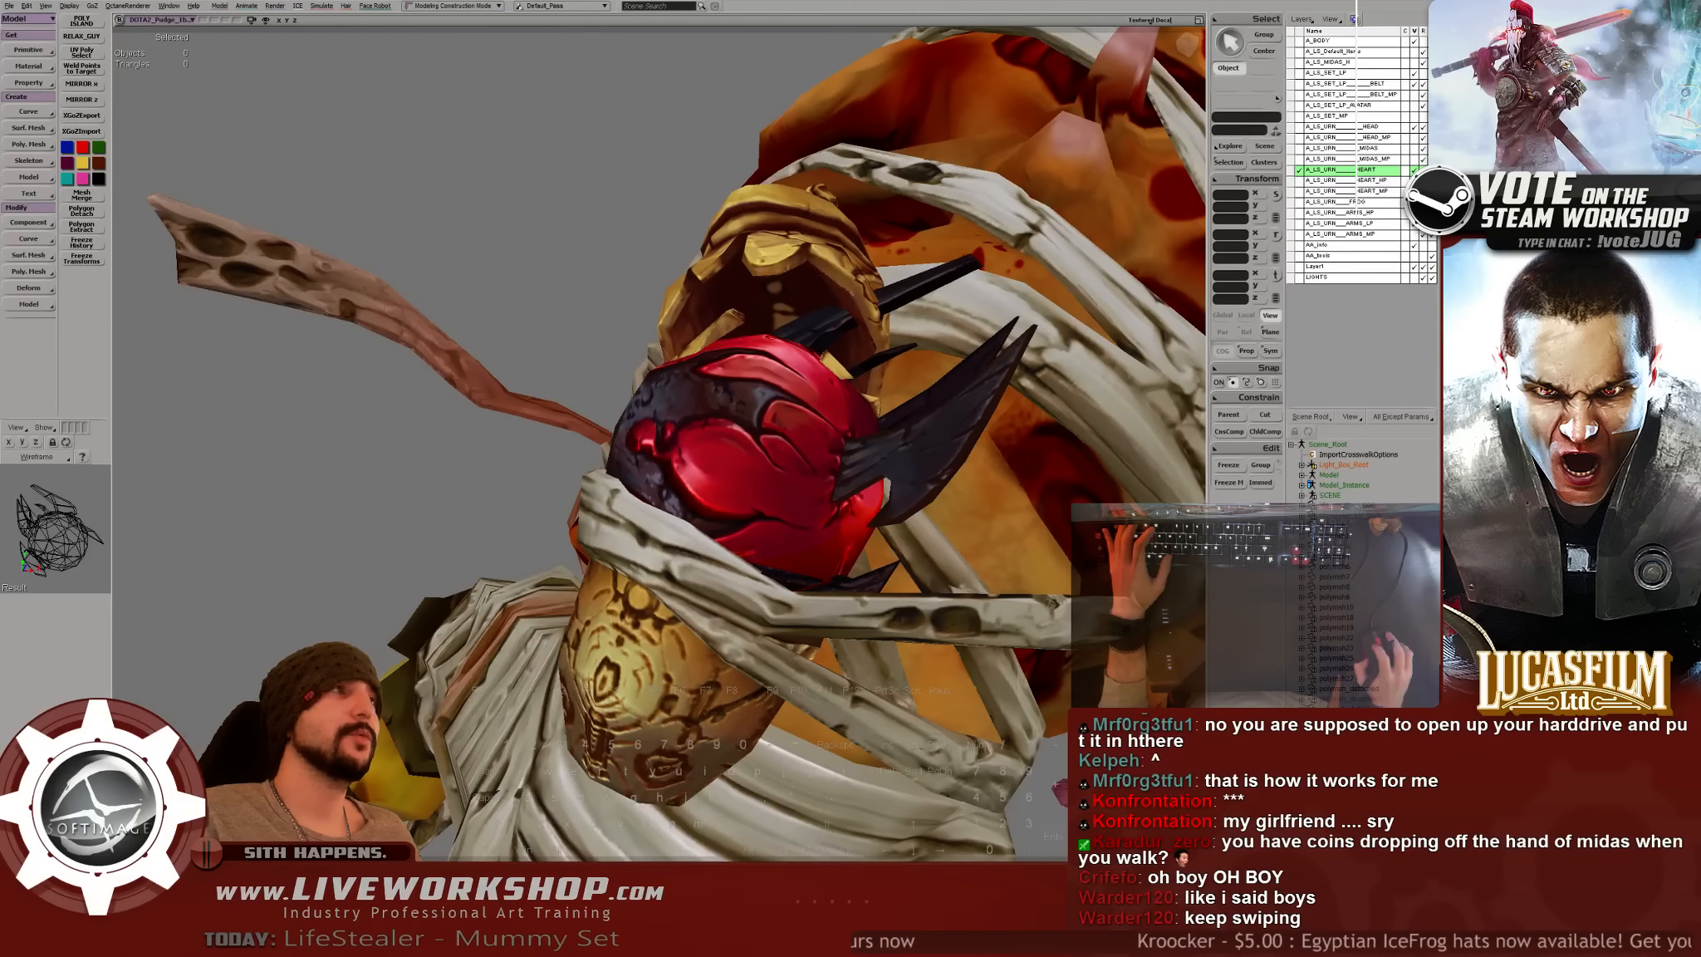
{"action": "left_click_drag", "start_coordinate": [562, 444], "coordinate": [719, 387]}
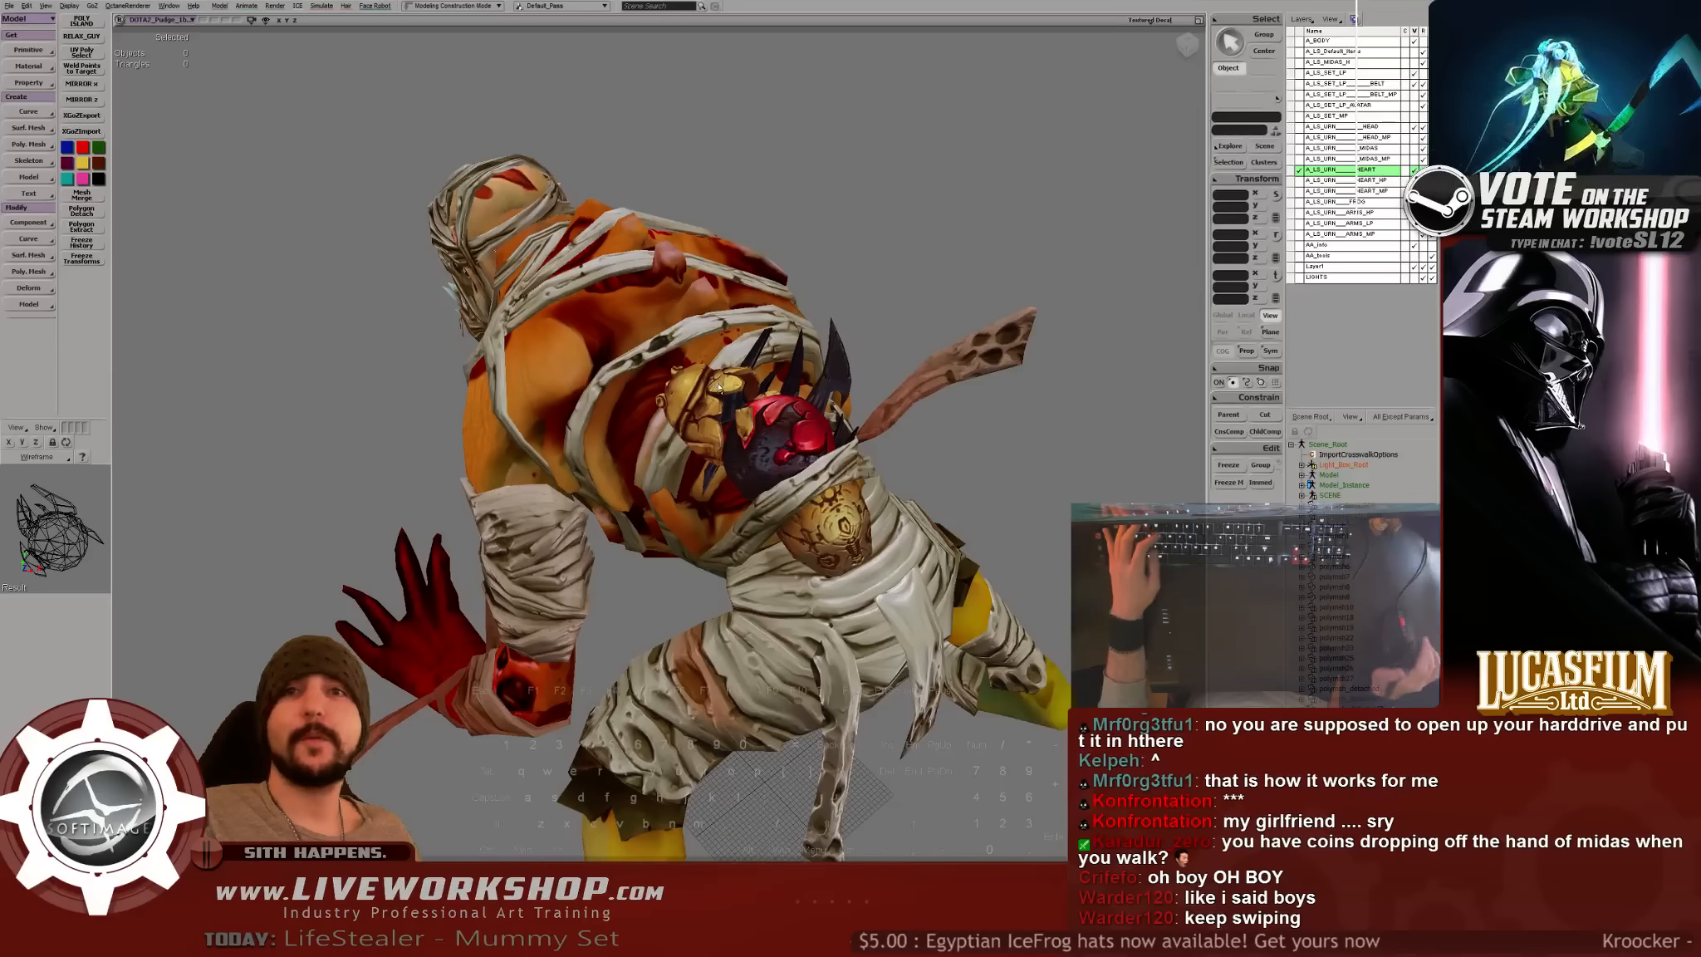
{"action": "key", "text": "ctrl+s"}
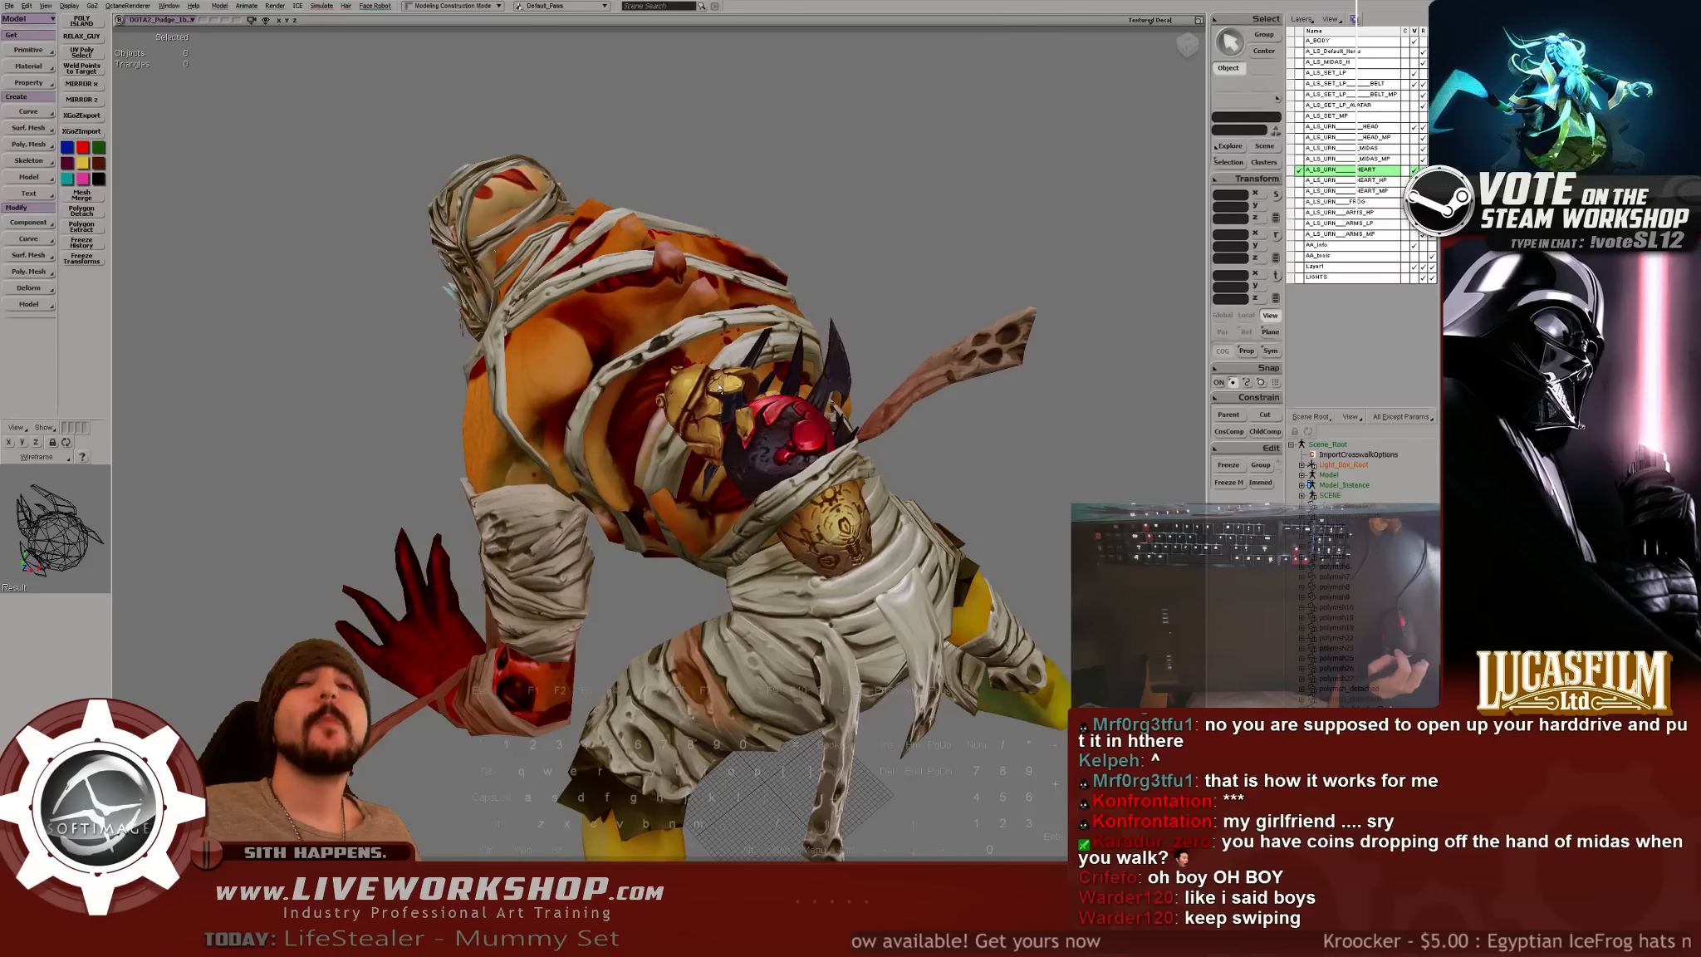
{"action": "left_click_drag", "start_coordinate": [716, 389], "coordinate": [689, 220]}
{"action": "left_click", "coordinate": [792, 356]}
{"action": "left_click_drag", "start_coordinate": [792, 356], "coordinate": [635, 554]}
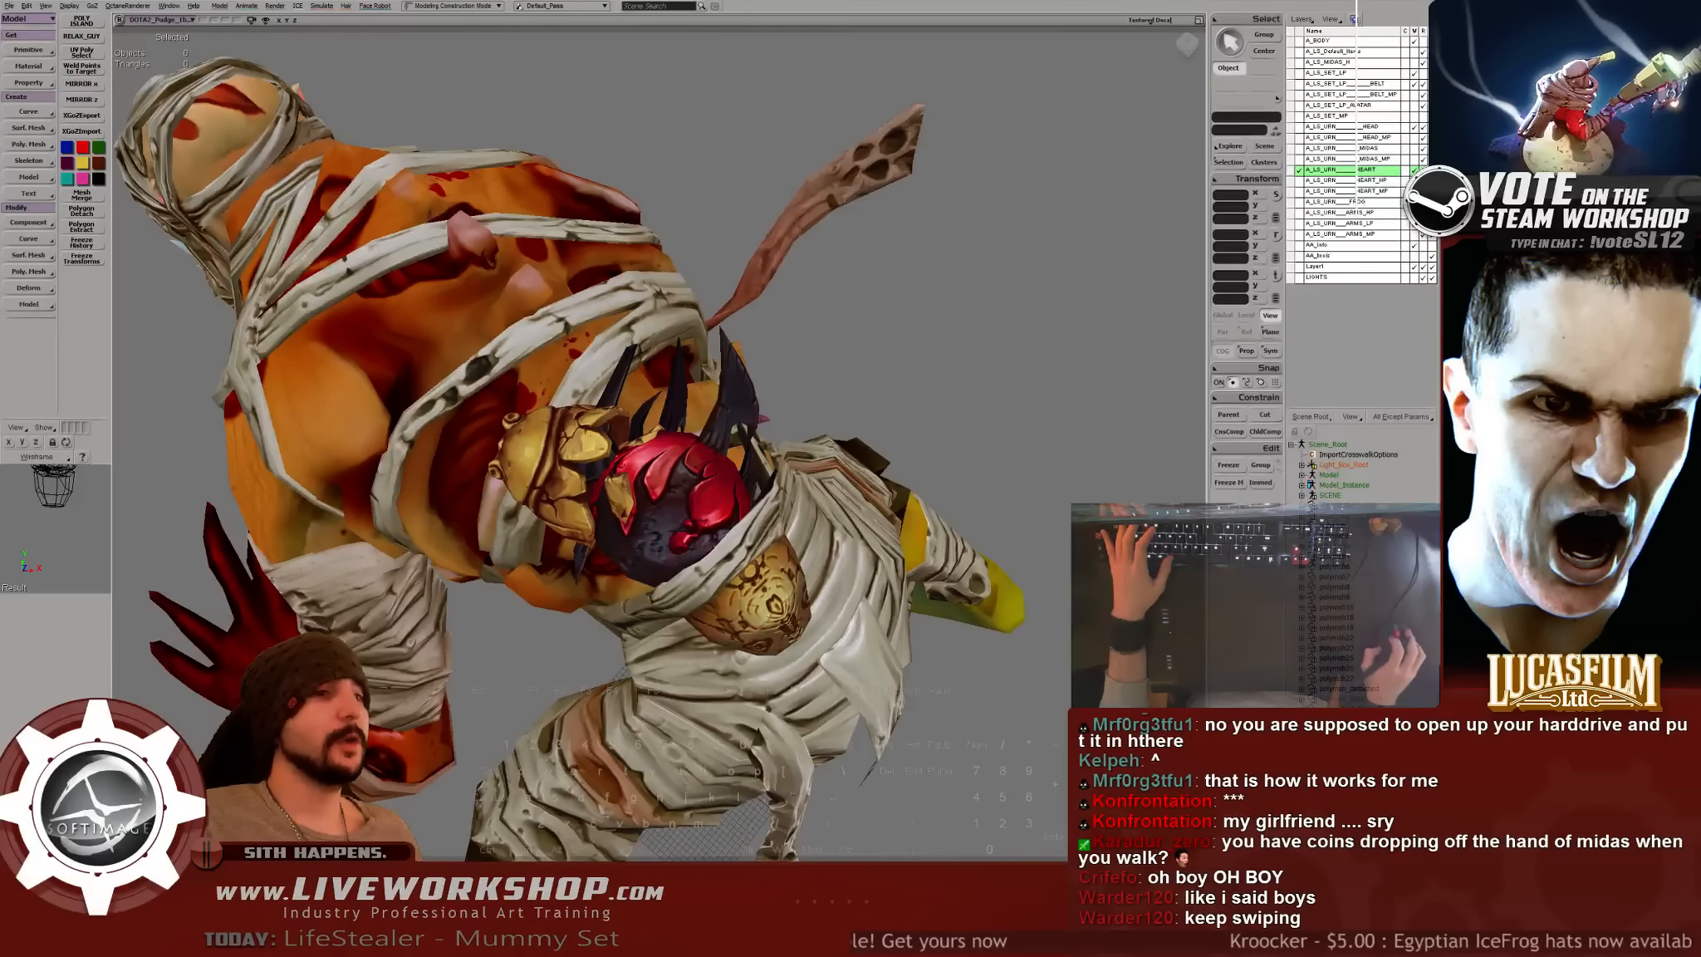
- Switch back to Photoshop and sample a light gold from the carving as the brush colour
{"action": "key", "text": "alt+Tab"}
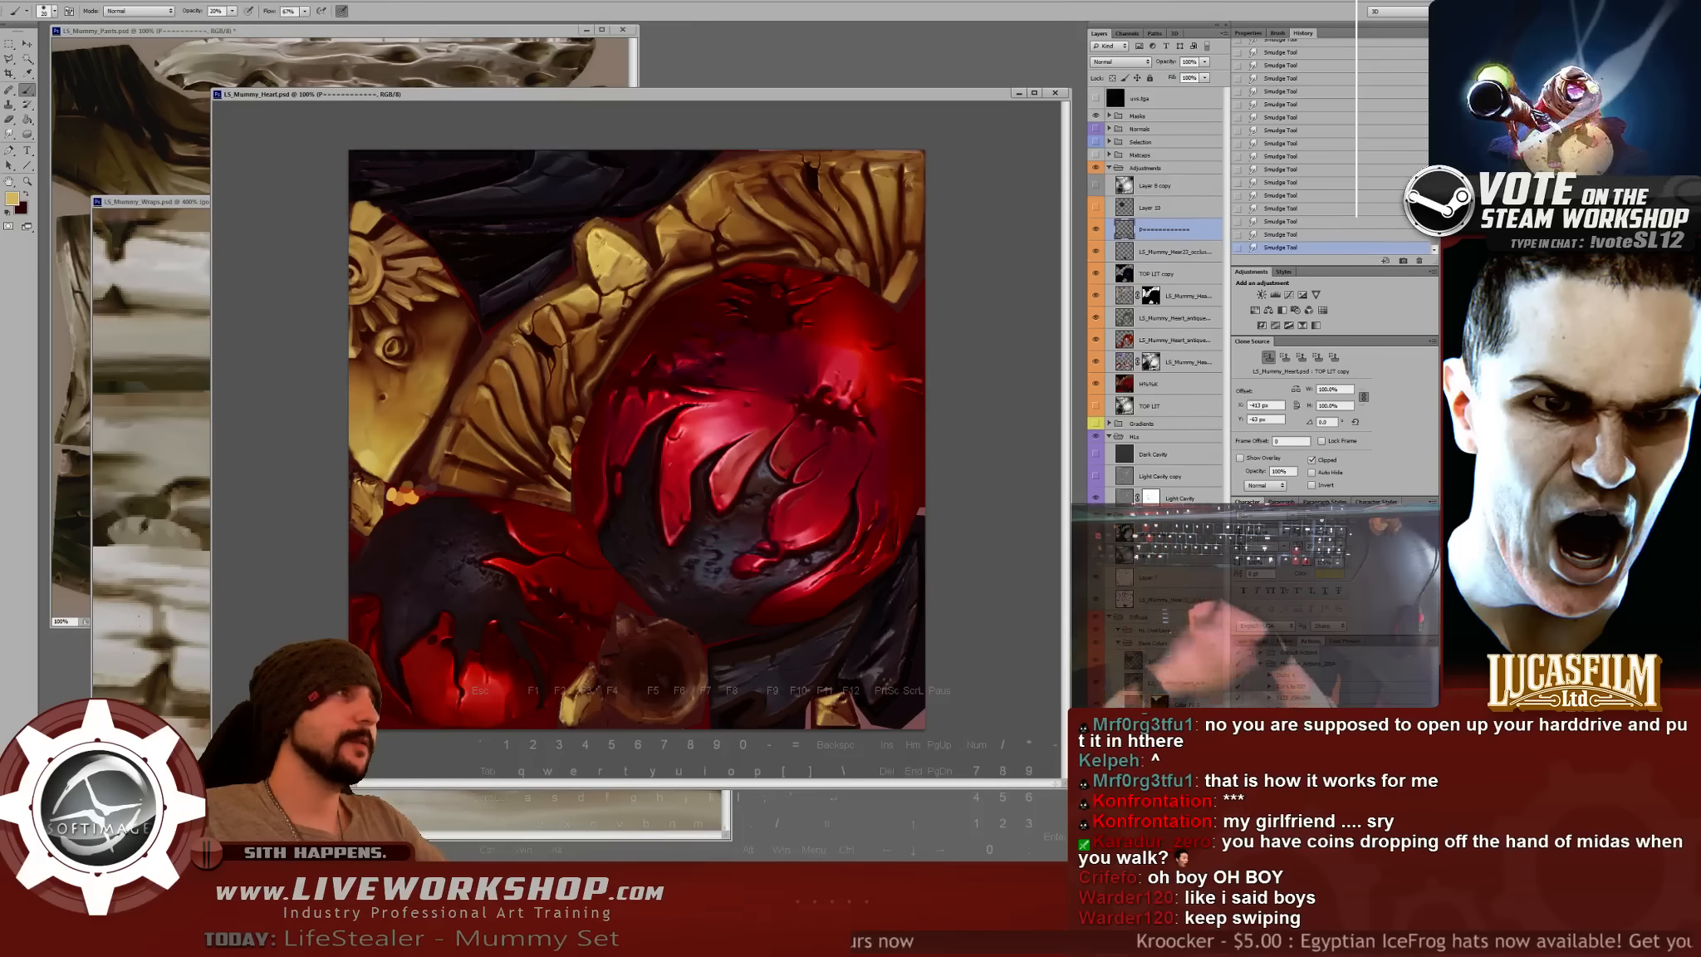
{"action": "key", "text": "b"}
{"action": "key", "text": "ctrl+plus"}
{"action": "left_click_drag", "start_coordinate": [581, 332], "coordinate": [671, 410]}
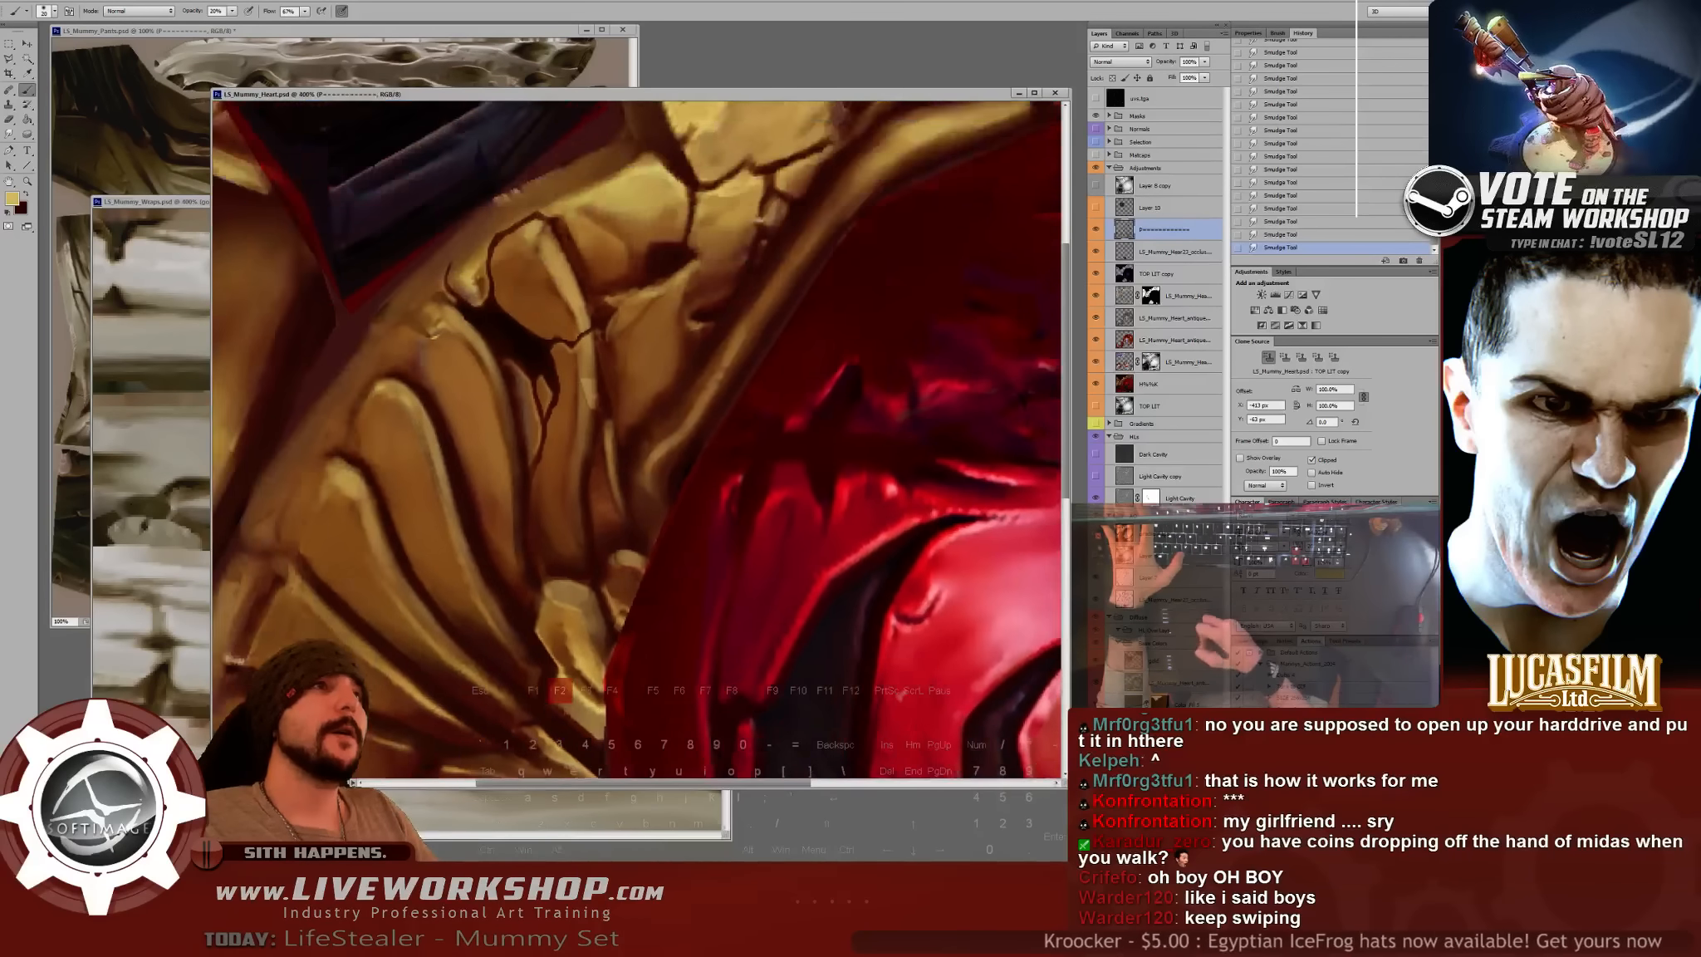
{"action": "key", "text": "ctrl+plus"}
{"action": "left_click_drag", "start_coordinate": [671, 332], "coordinate": [584, 487]}
{"action": "key", "text": "ctrl+plus"}
{"action": "left_click_drag", "start_coordinate": [584, 291], "coordinate": [618, 518]}
{"action": "left_click", "coordinate": [573, 182], "text": "alt"}
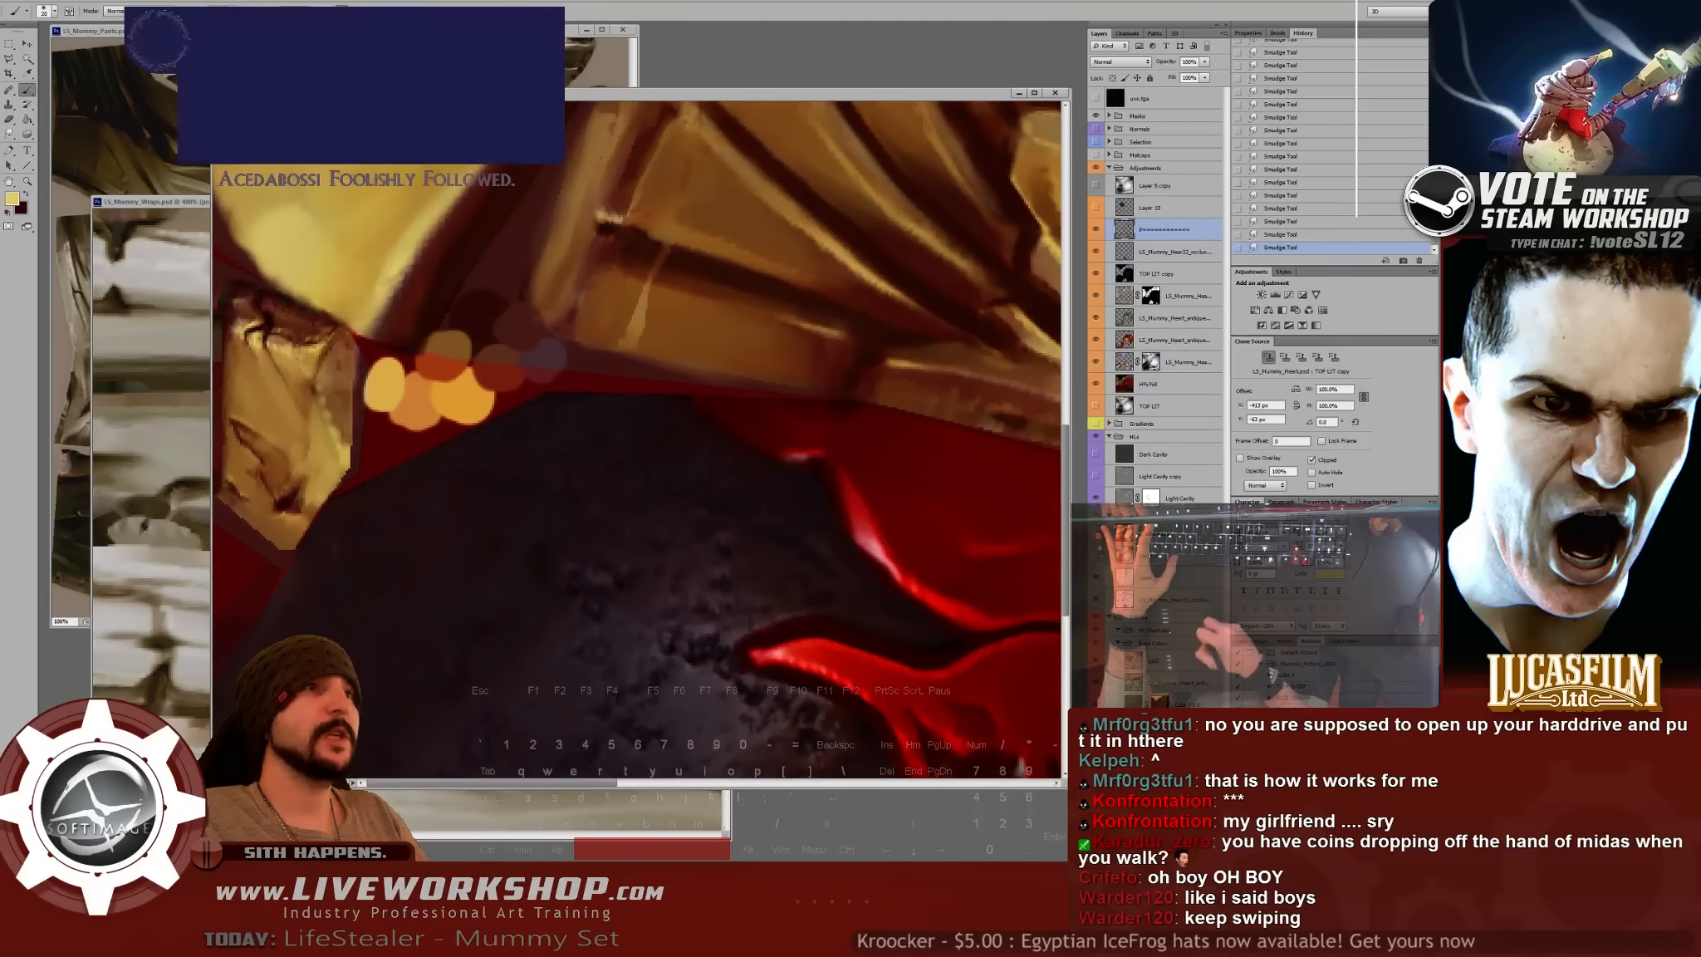
{"action": "left_click", "coordinate": [386, 382], "text": "alt"}
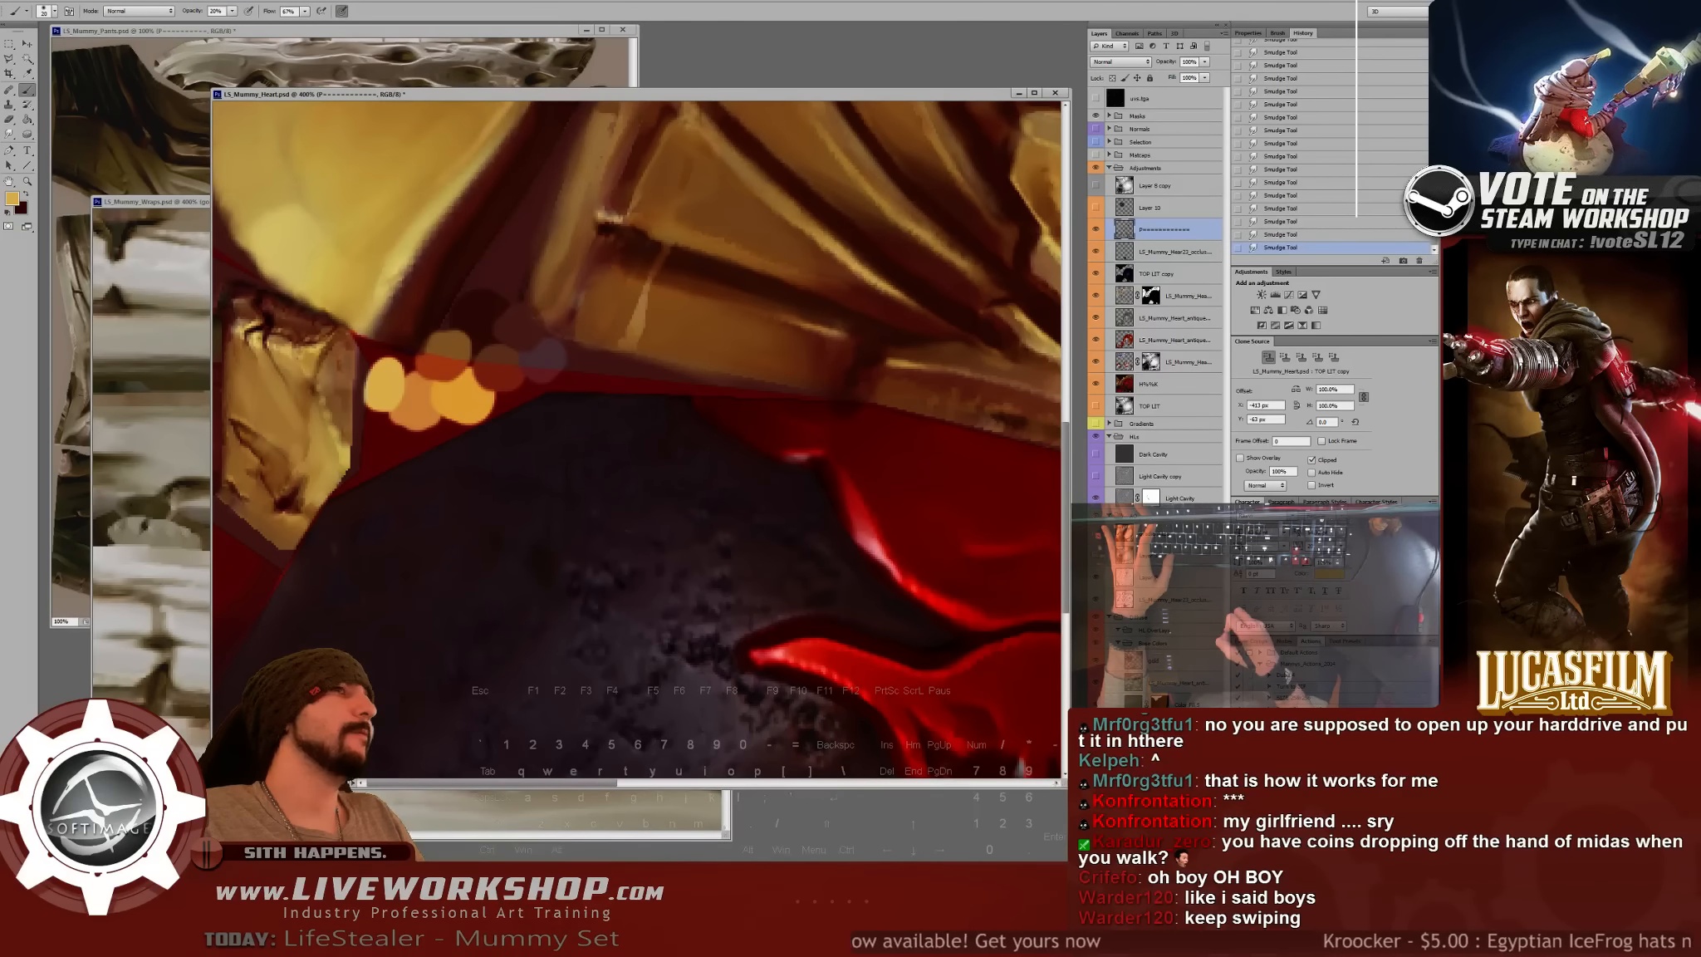
{"action": "left_click_drag", "start_coordinate": [681, 166], "coordinate": [540, 714]}
{"action": "left_click_drag", "start_coordinate": [747, 216], "coordinate": [402, 718]}
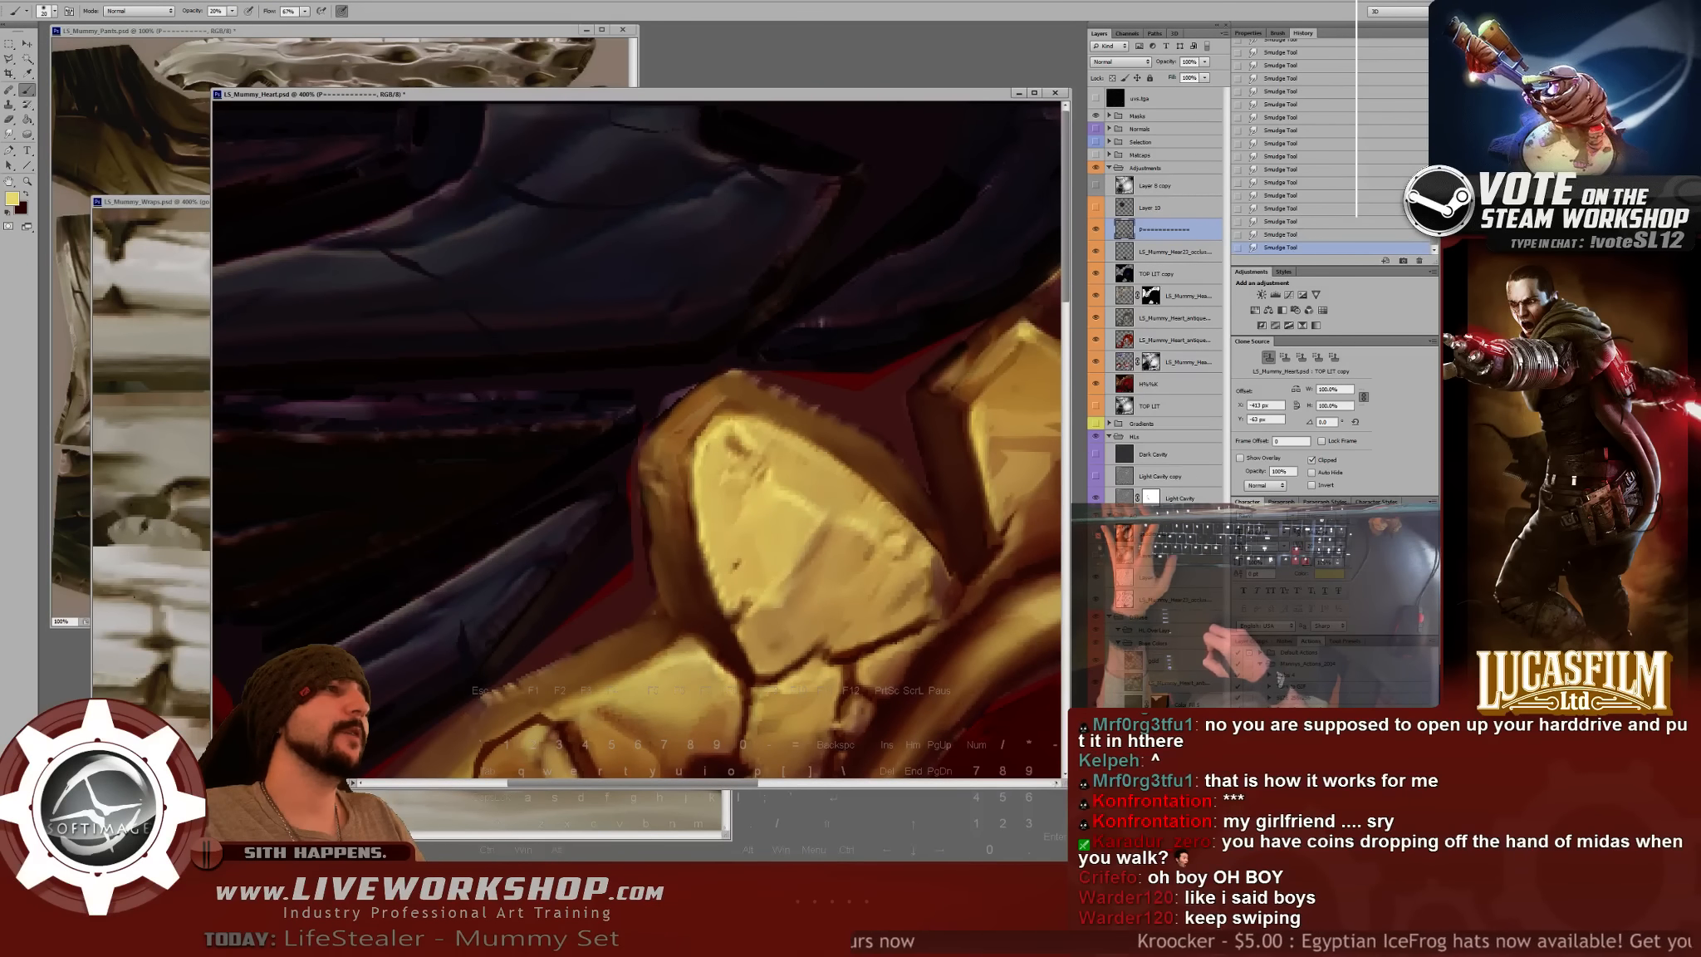
- Paint fine light-gold highlights along the diagonal ridge of the small gold fragment beside the dark cup, using a smaller brush at reduced opacity
{"action": "key", "text": "F1"}
{"action": "key", "text": "F1"}
{"action": "key", "text": "F1"}
{"action": "key", "text": "F1"}
{"action": "key", "text": "F2"}
{"action": "key", "text": "F2"}
{"action": "left_click_drag", "start_coordinate": [639, 648], "coordinate": [638, 407]}
{"action": "key", "text": "F2"}
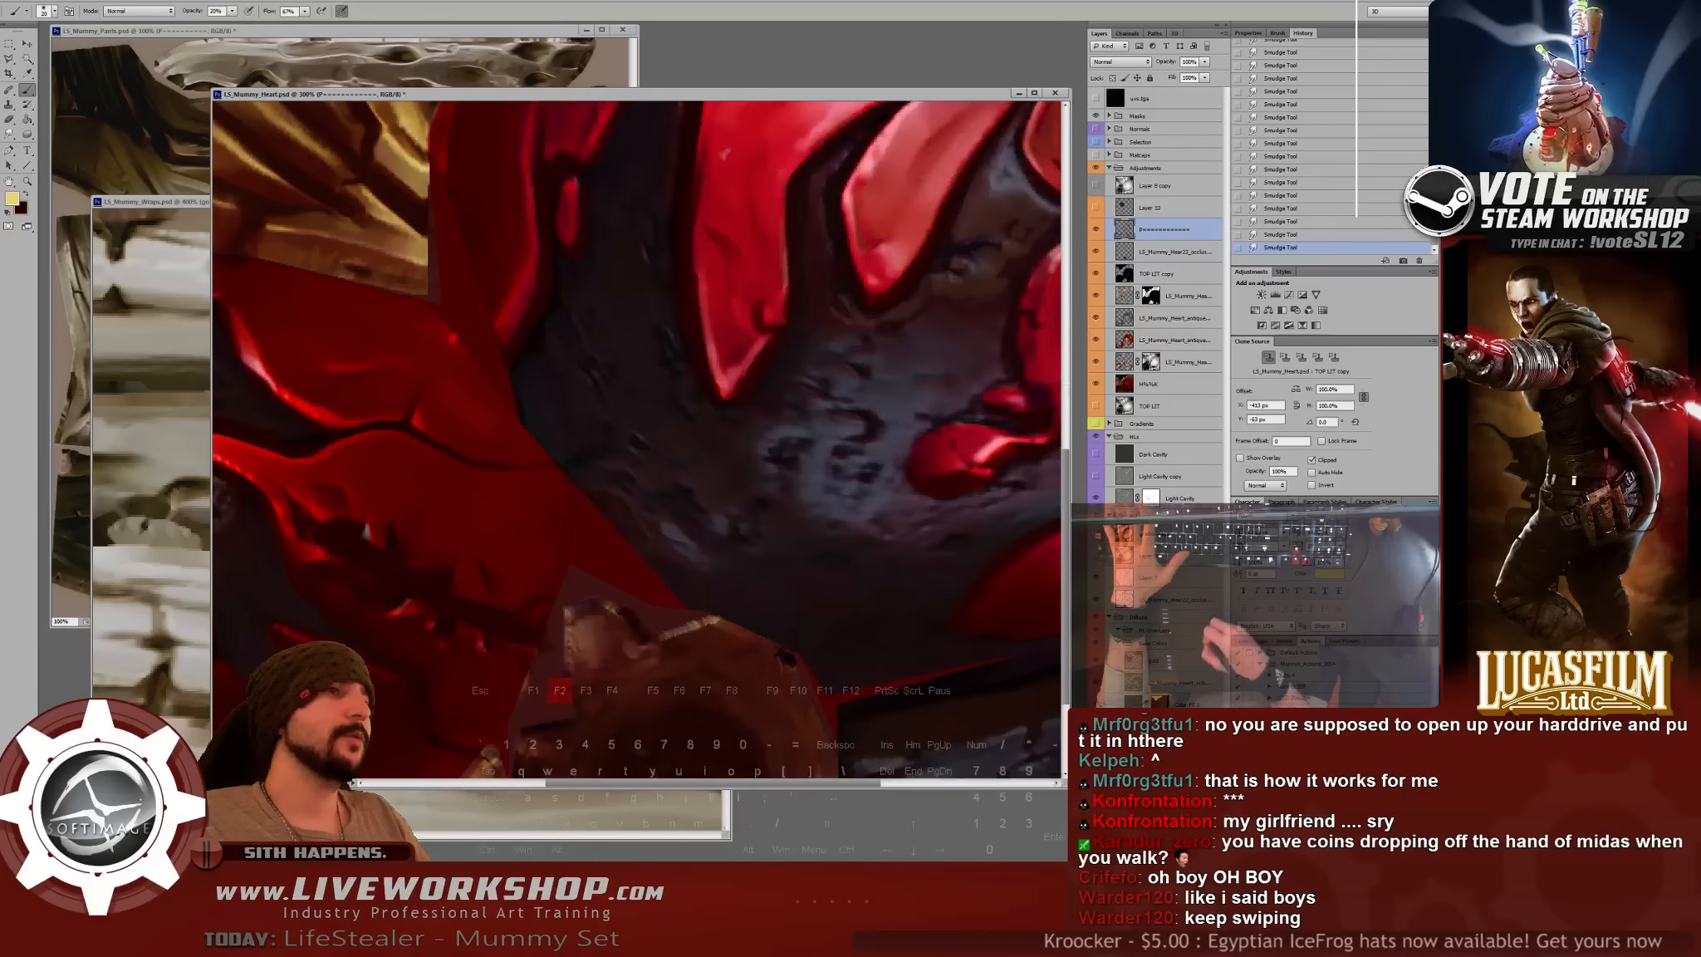
{"action": "key", "text": "F2"}
{"action": "left_click_drag", "start_coordinate": [656, 665], "coordinate": [725, 341]}
{"action": "key", "text": "F2"}
{"action": "left_click_drag", "start_coordinate": [598, 531], "coordinate": [727, 426]}
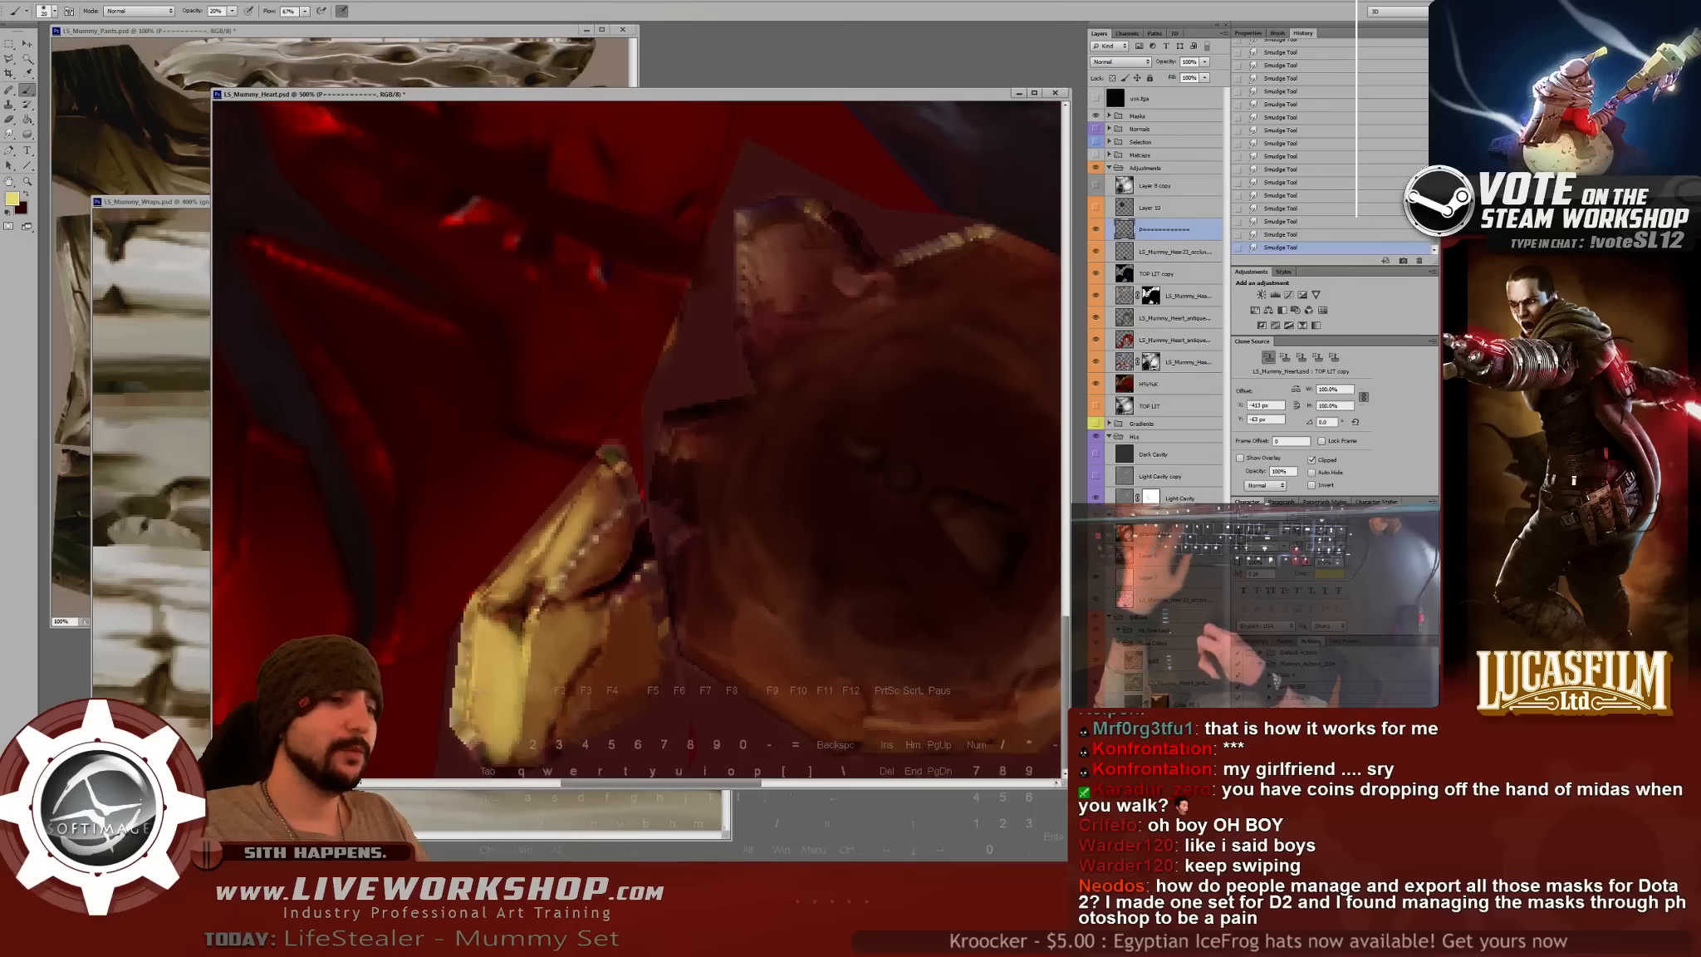
{"action": "key", "text": "bracketleft"}
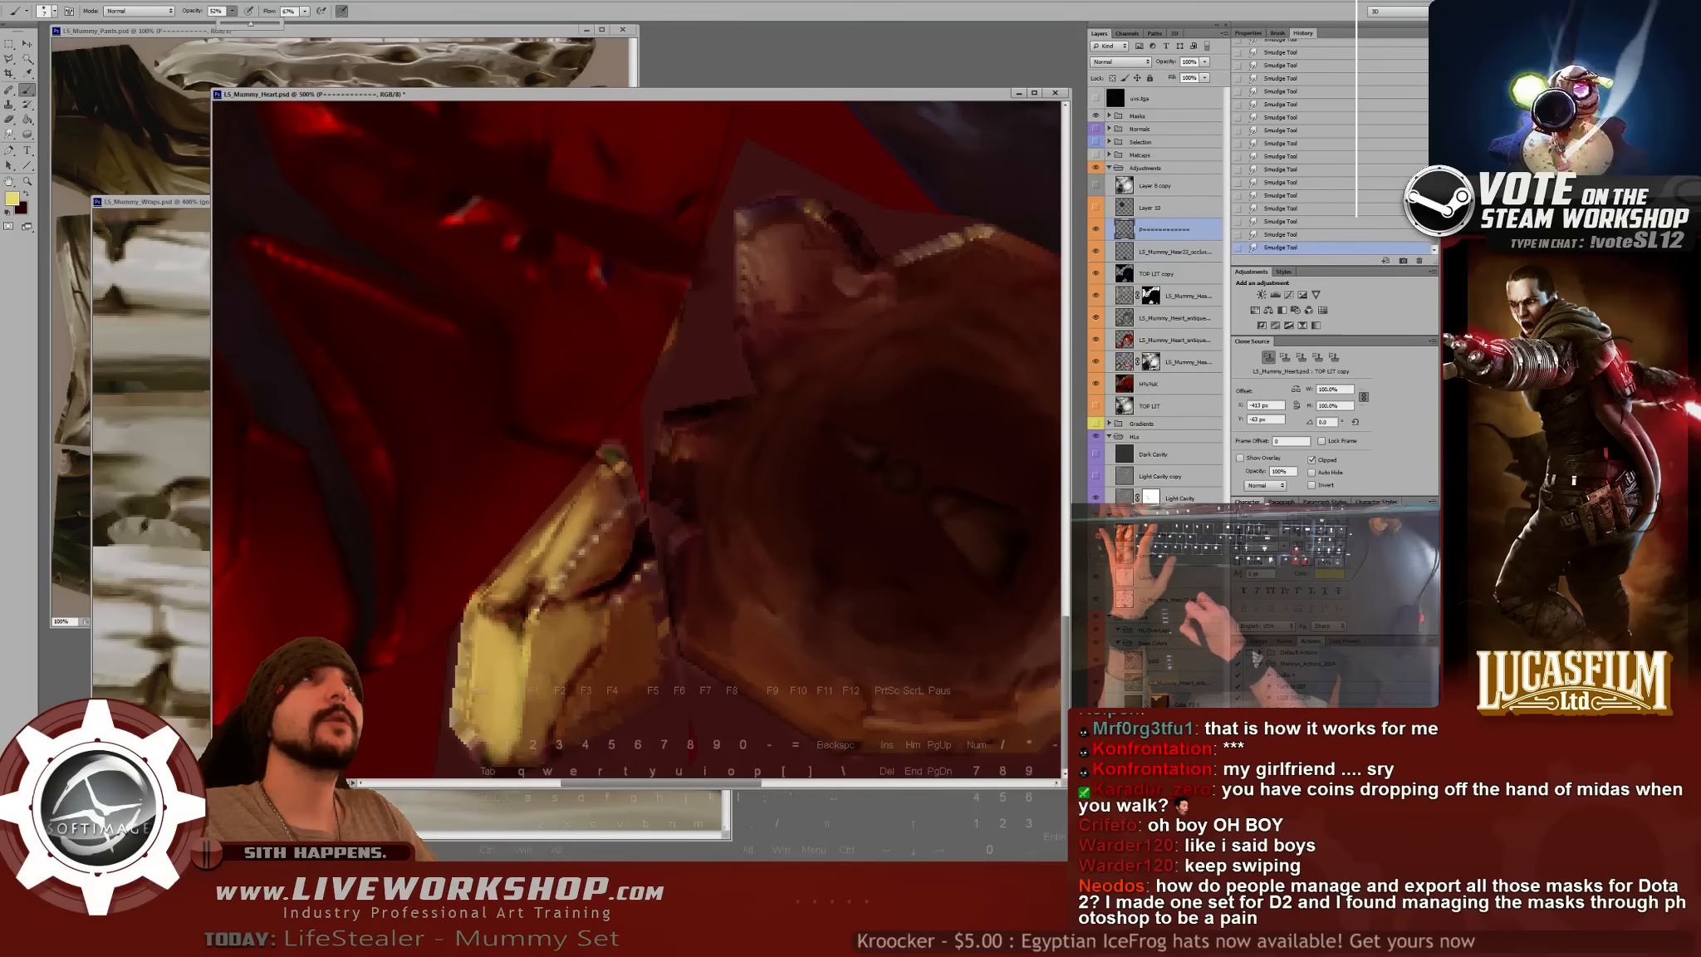
{"action": "left_click_drag", "start_coordinate": [261, 24], "coordinate": [260, 24]}
{"action": "left_click_drag", "start_coordinate": [664, 499], "coordinate": [600, 498]}
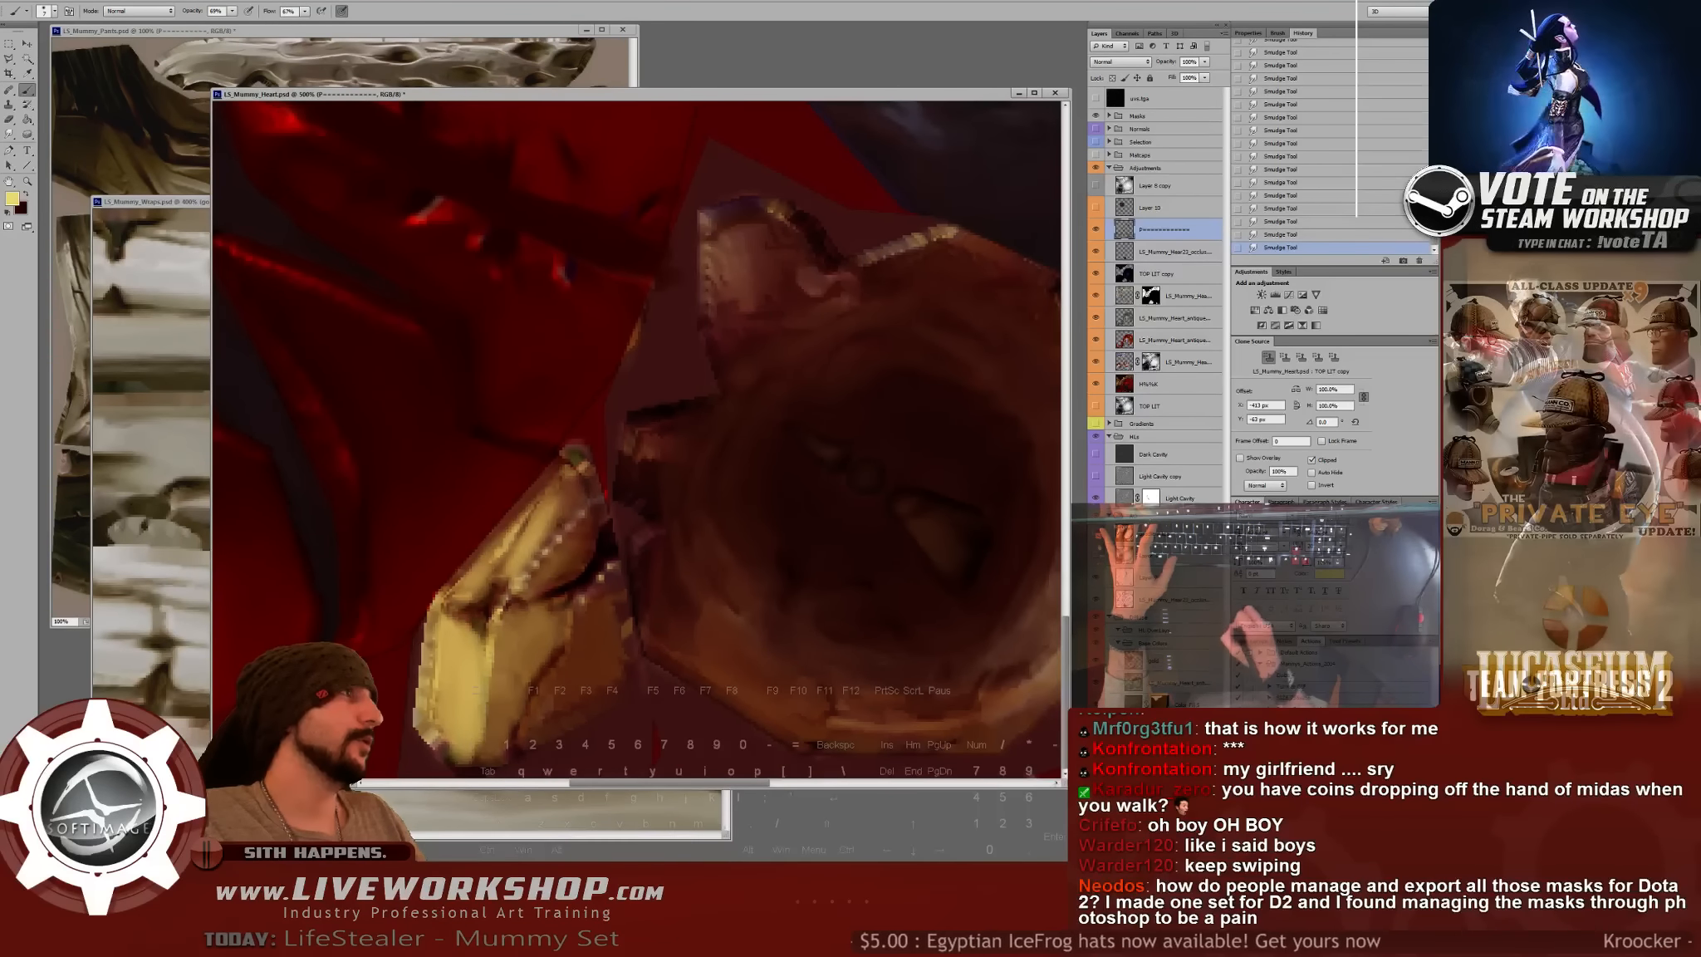
{"action": "left_click_drag", "start_coordinate": [522, 550], "coordinate": [475, 602]}
{"action": "left_click_drag", "start_coordinate": [490, 584], "coordinate": [466, 616]}
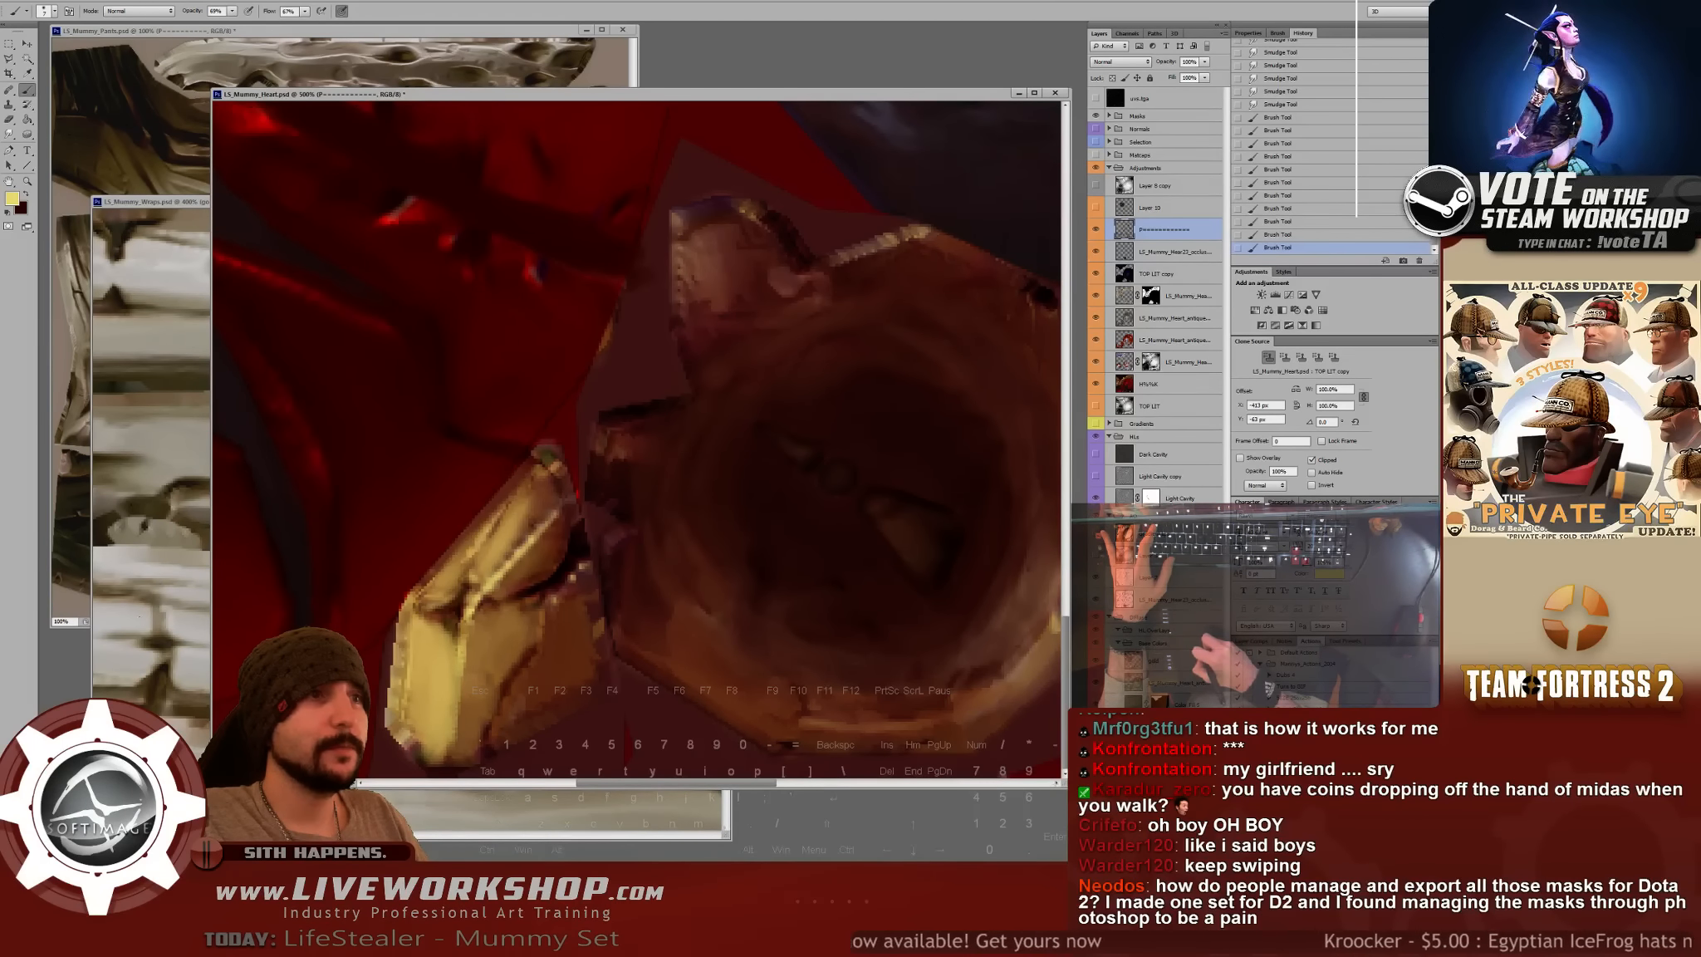
{"action": "left_click_drag", "start_coordinate": [509, 503], "coordinate": [495, 518]}
{"action": "left_click_drag", "start_coordinate": [507, 505], "coordinate": [493, 522]}
{"action": "left_click_drag", "start_coordinate": [503, 508], "coordinate": [490, 525]}
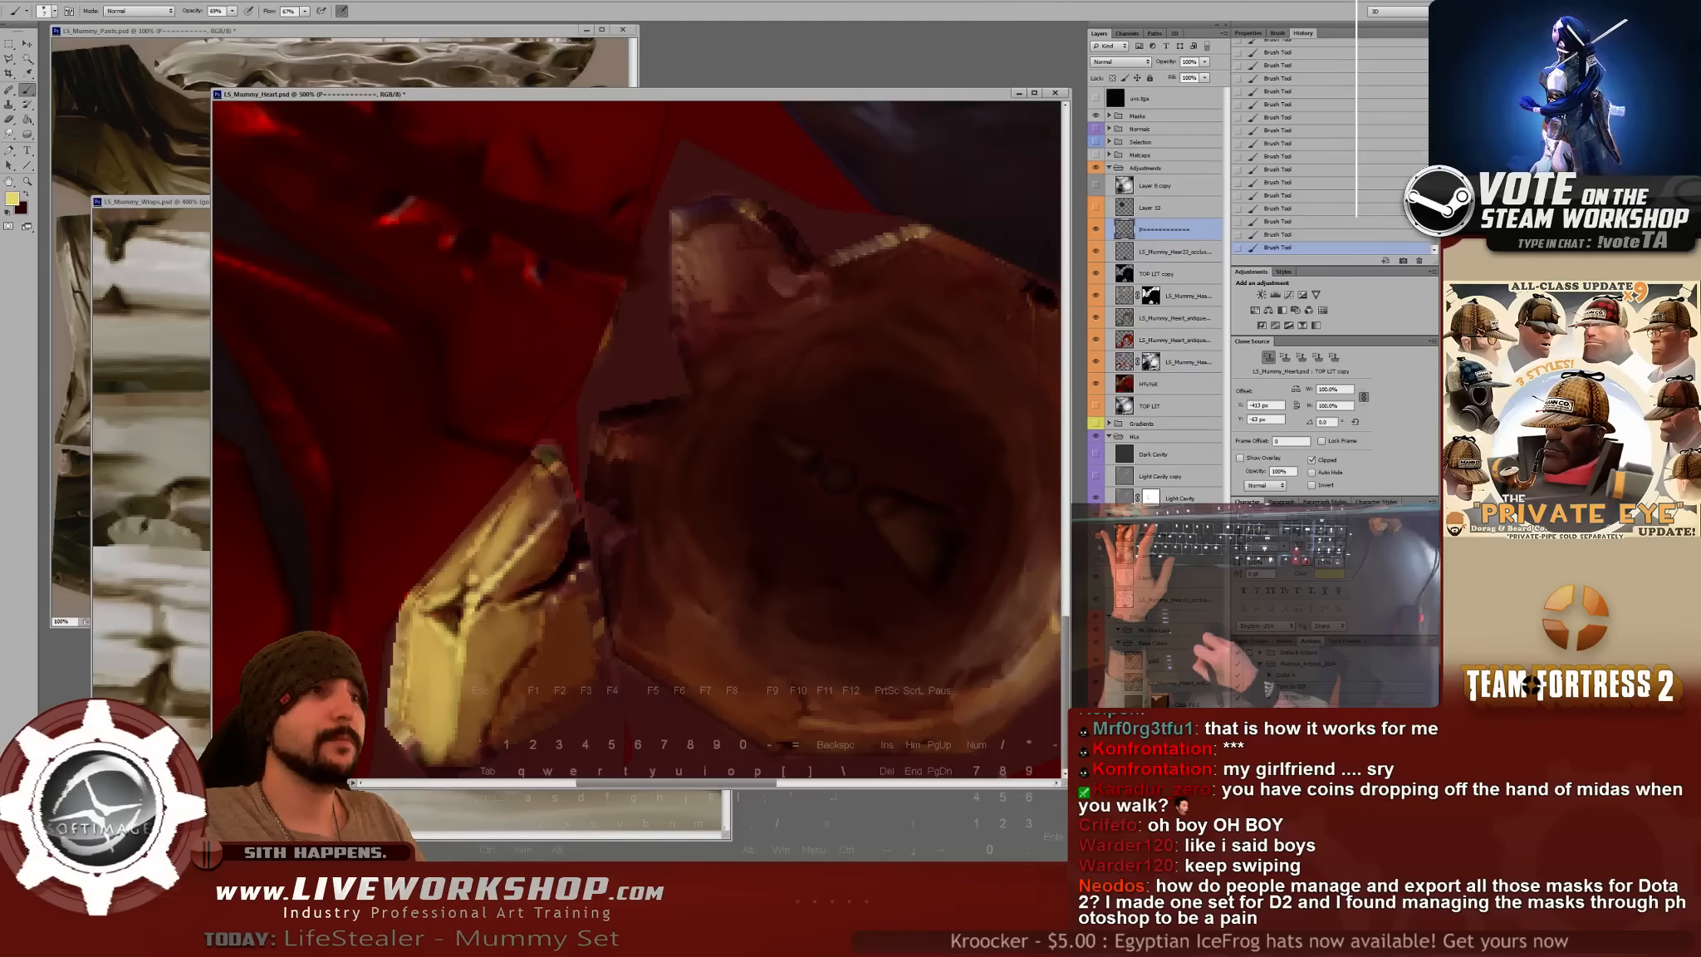
- Examine the area around the dark cup, the black claws with the small gold square, and the base of the gold fan
{"action": "key", "text": "ctrl+minus"}
{"action": "key", "text": "ctrl+minus"}
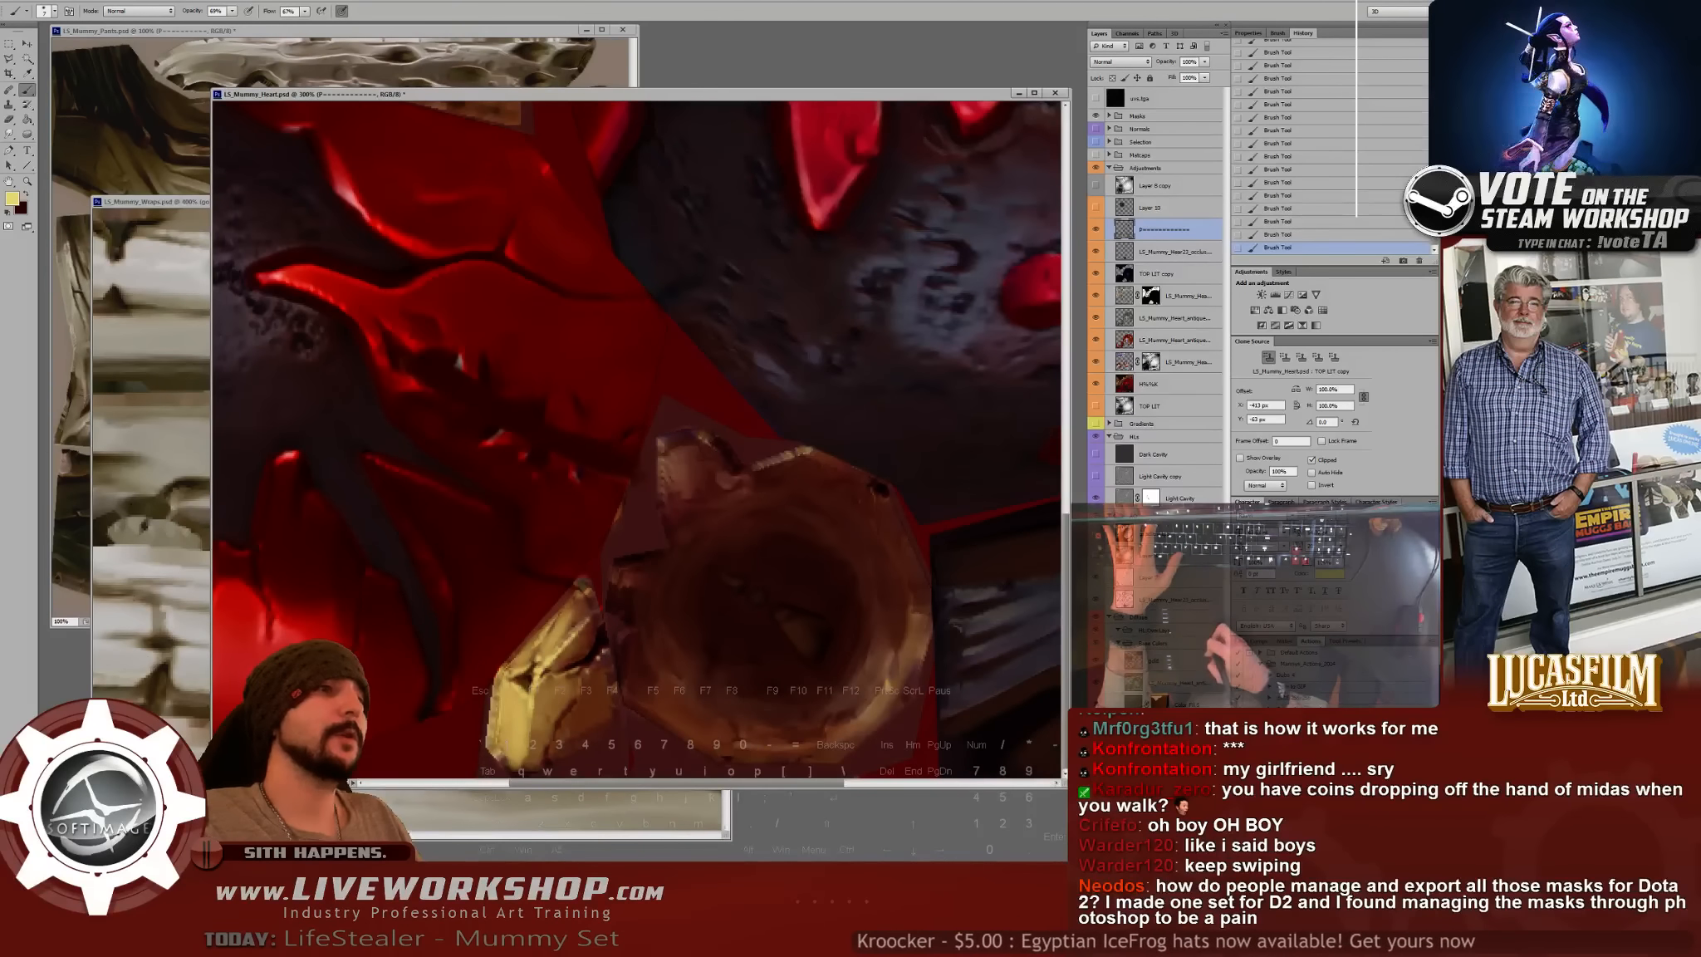
{"action": "left_click_drag", "start_coordinate": [648, 399], "coordinate": [642, 559]}
{"action": "left_click_drag", "start_coordinate": [905, 532], "coordinate": [399, 407]}
{"action": "key", "text": "ctrl+plus"}
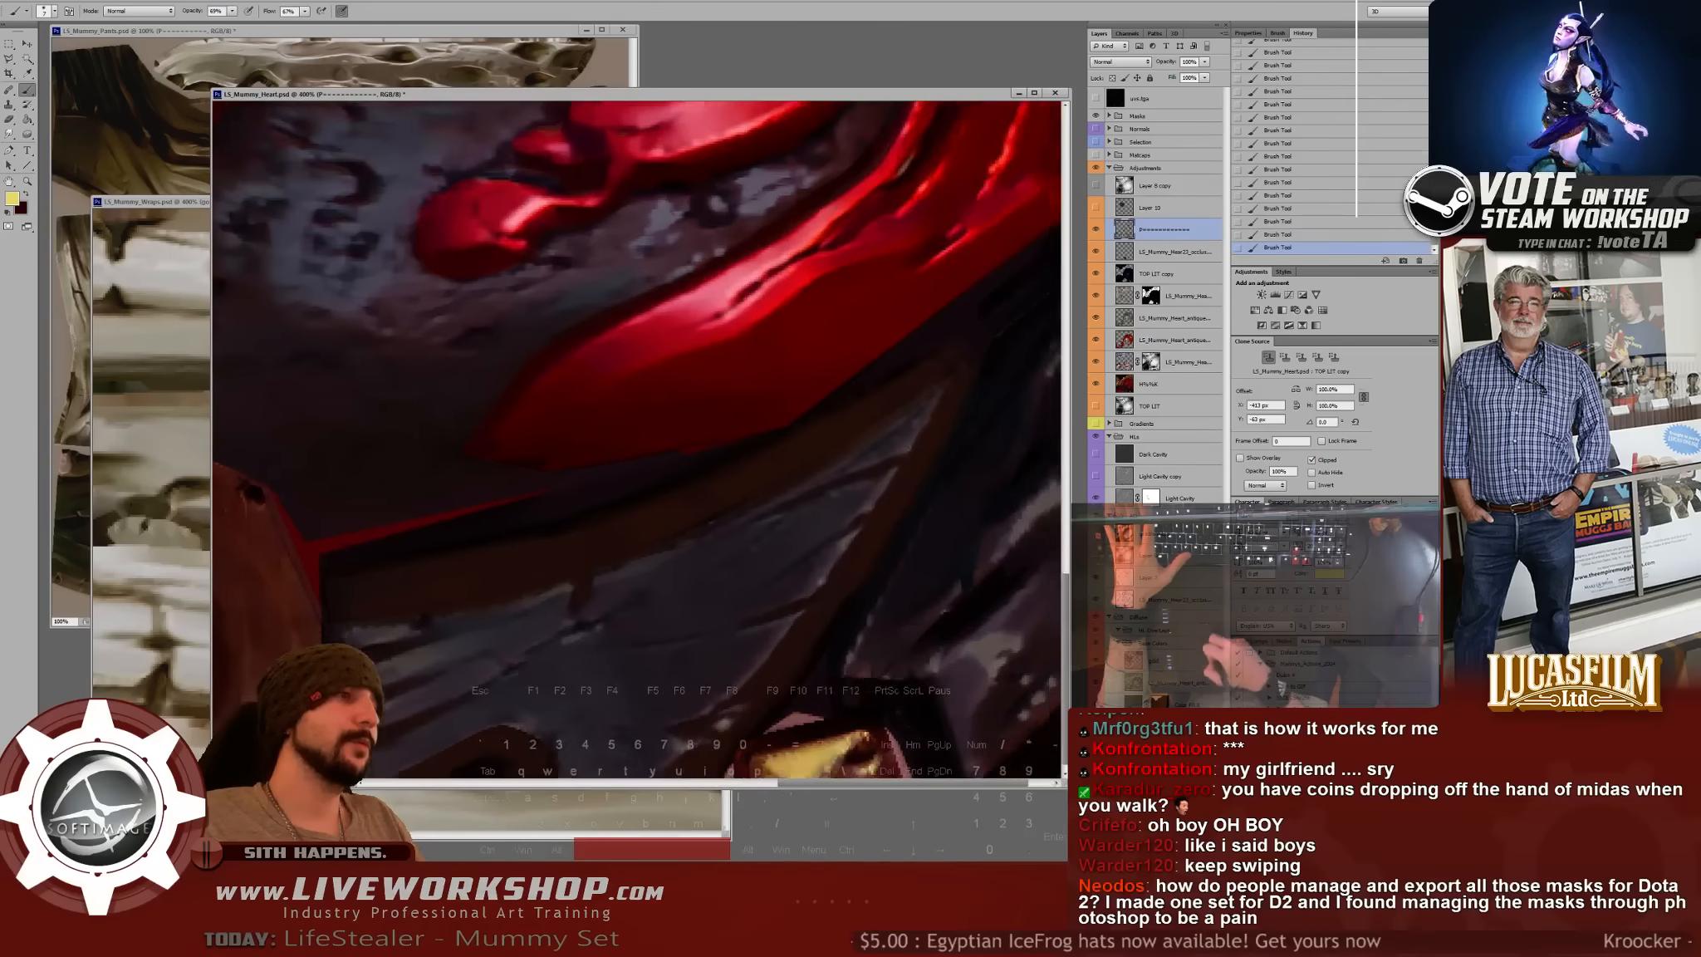
{"action": "left_click_drag", "start_coordinate": [714, 515], "coordinate": [556, 415]}
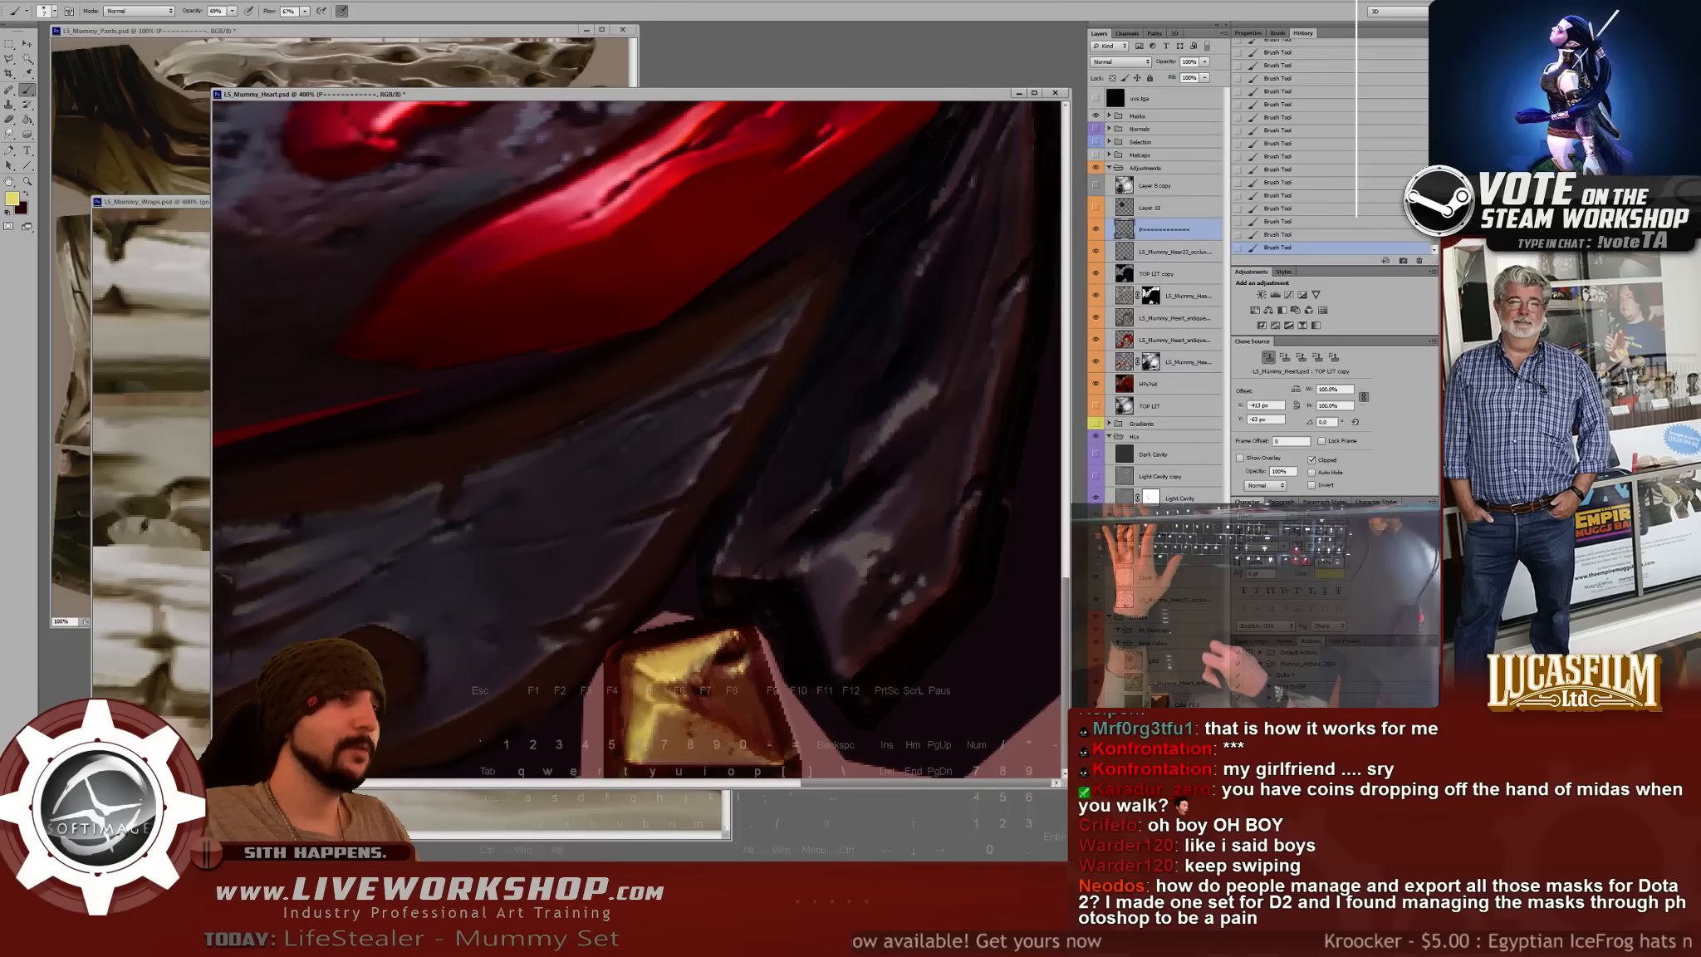
{"action": "key", "text": "ctrl+minus"}
{"action": "left_click_drag", "start_coordinate": [431, 333], "coordinate": [955, 656]}
{"action": "key", "text": "ctrl+minus"}
{"action": "key", "text": "ctrl+plus"}
{"action": "left_click_drag", "start_coordinate": [499, 465], "coordinate": [876, 468]}
{"action": "key", "text": "ctrl+plus"}
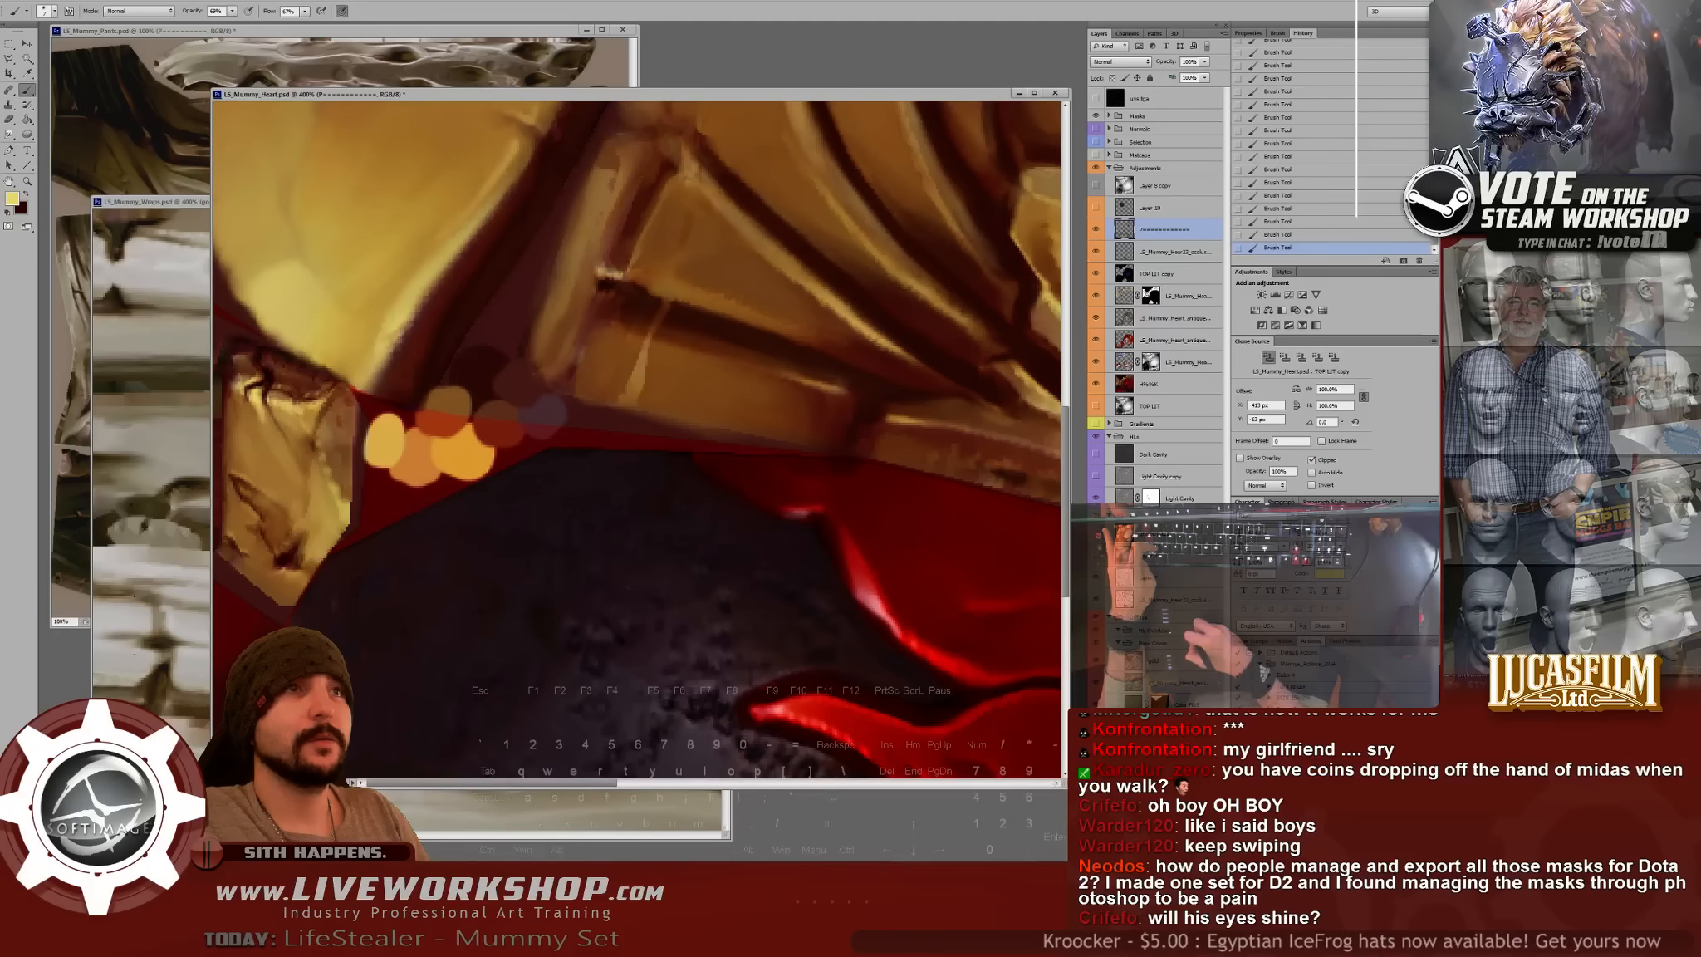
- Undo the last full-strength blur stroke on the gold fan and soften the upper ends of its lower ribs with the Blur tool at 57% strength
{"action": "left_click_drag", "start_coordinate": [664, 357], "coordinate": [552, 504]}
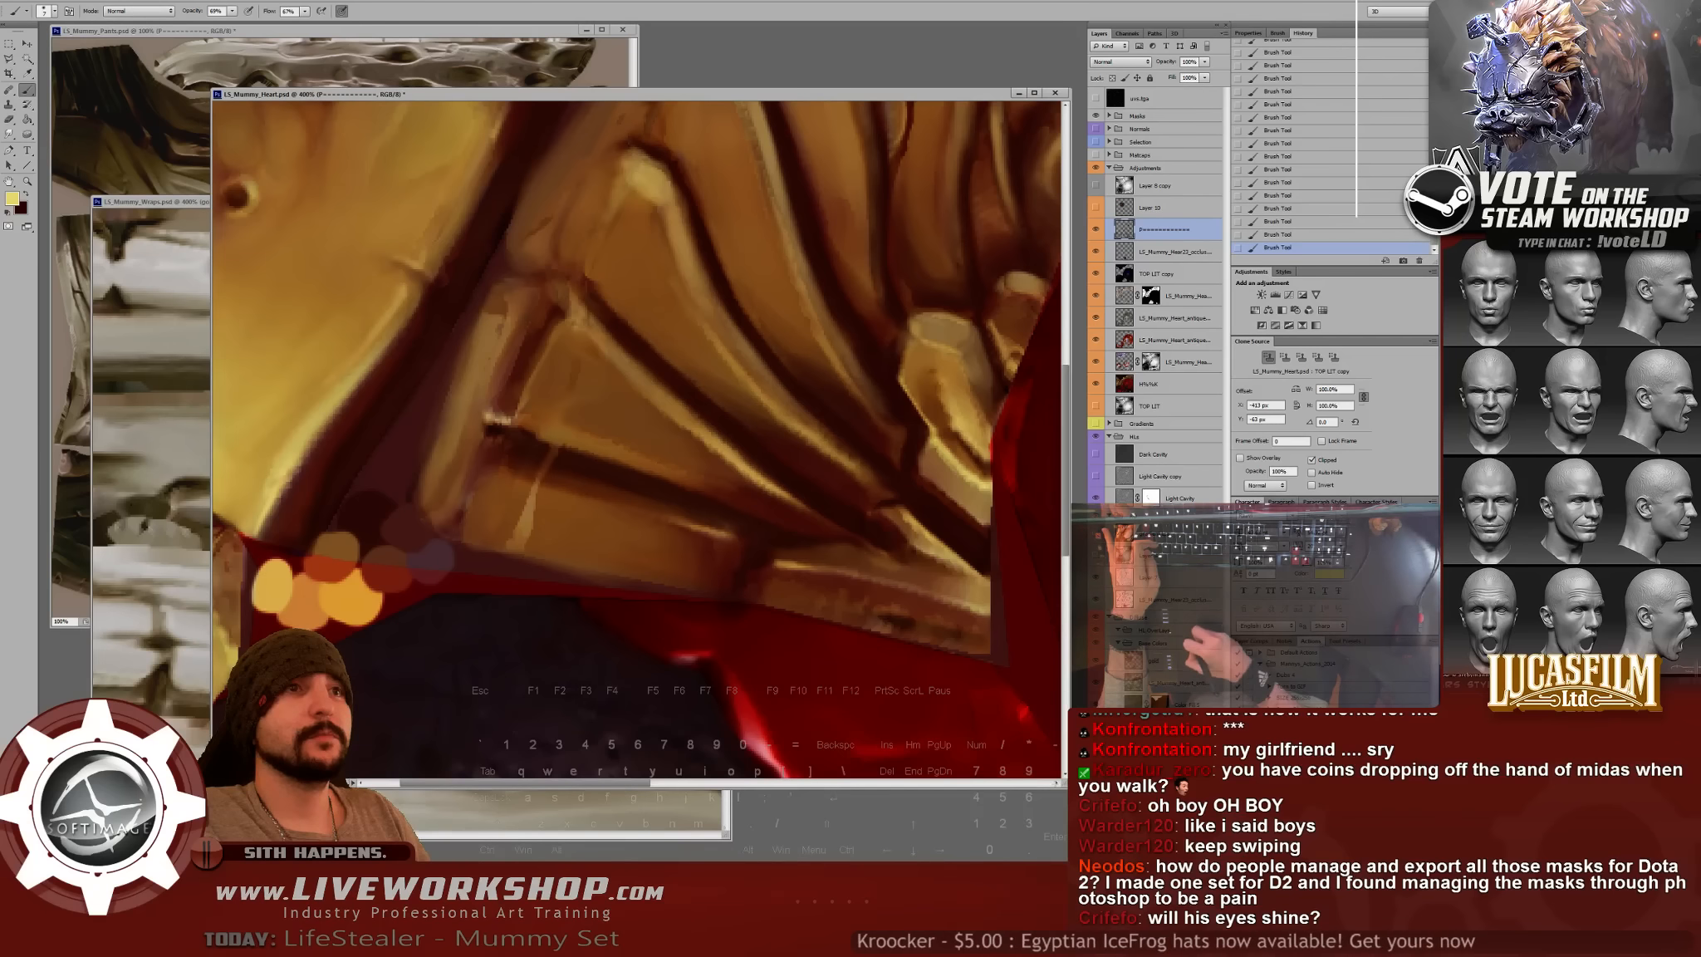
{"action": "key", "text": "shift+r"}
{"action": "key", "text": "shift+r"}
{"action": "key", "text": "shift+r"}
{"action": "key", "text": "shift+r"}
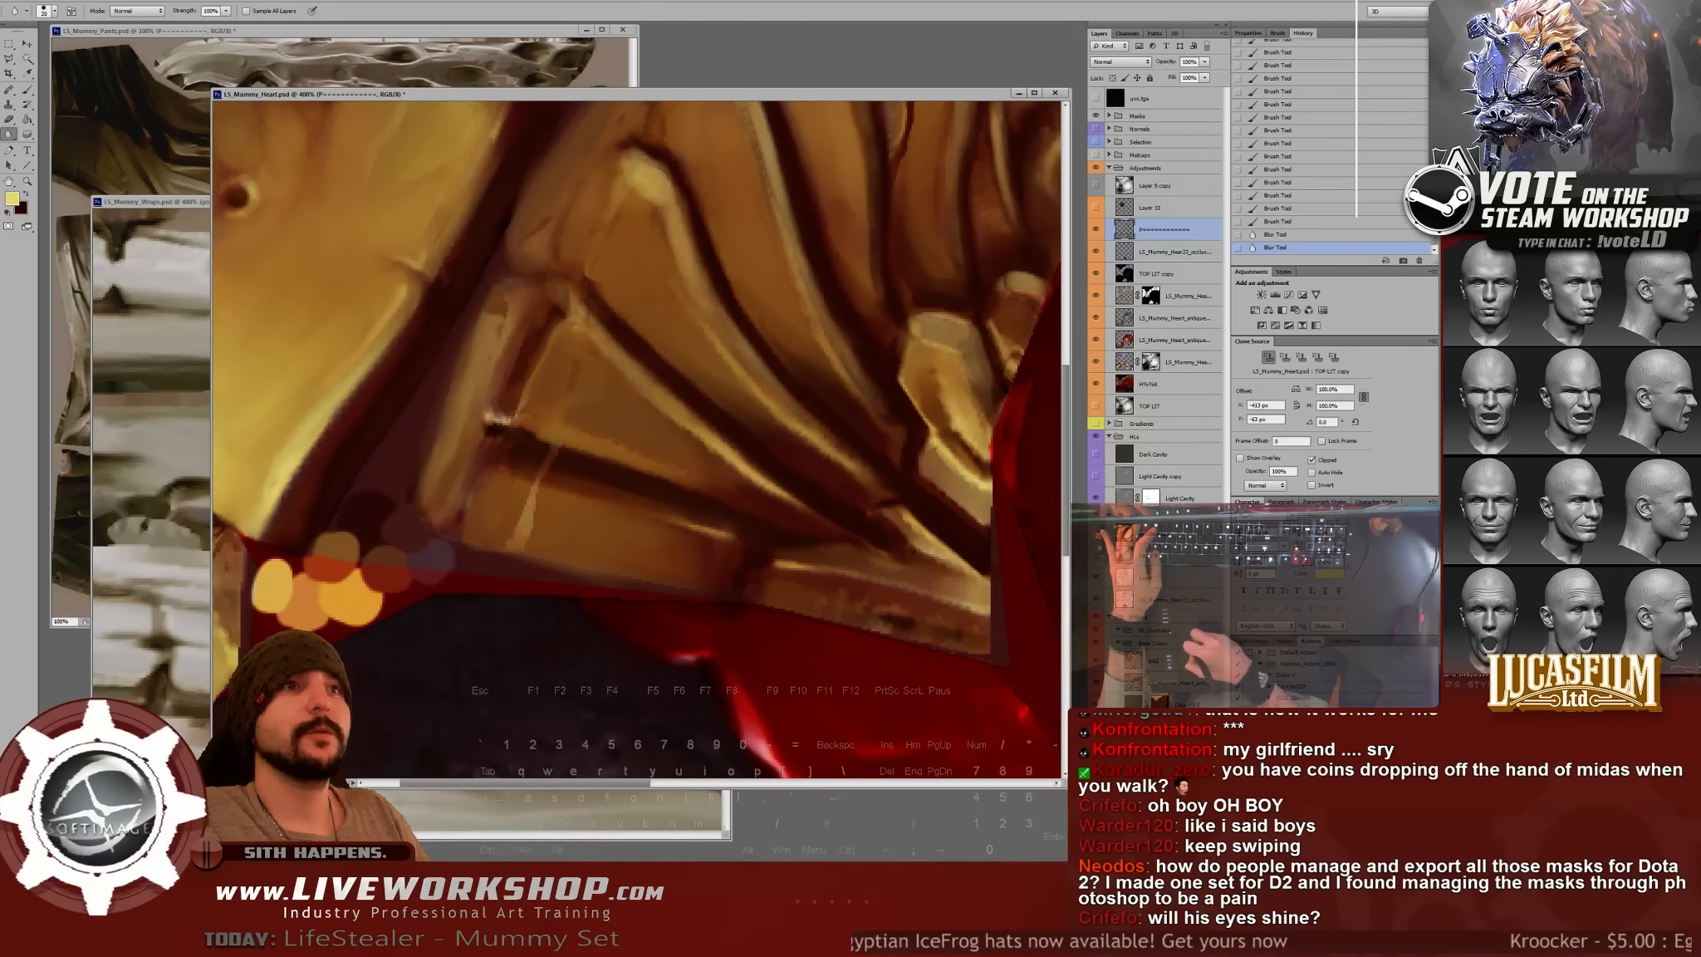
{"action": "key", "text": "ctrl+z"}
{"action": "key", "text": "ctrl+z"}
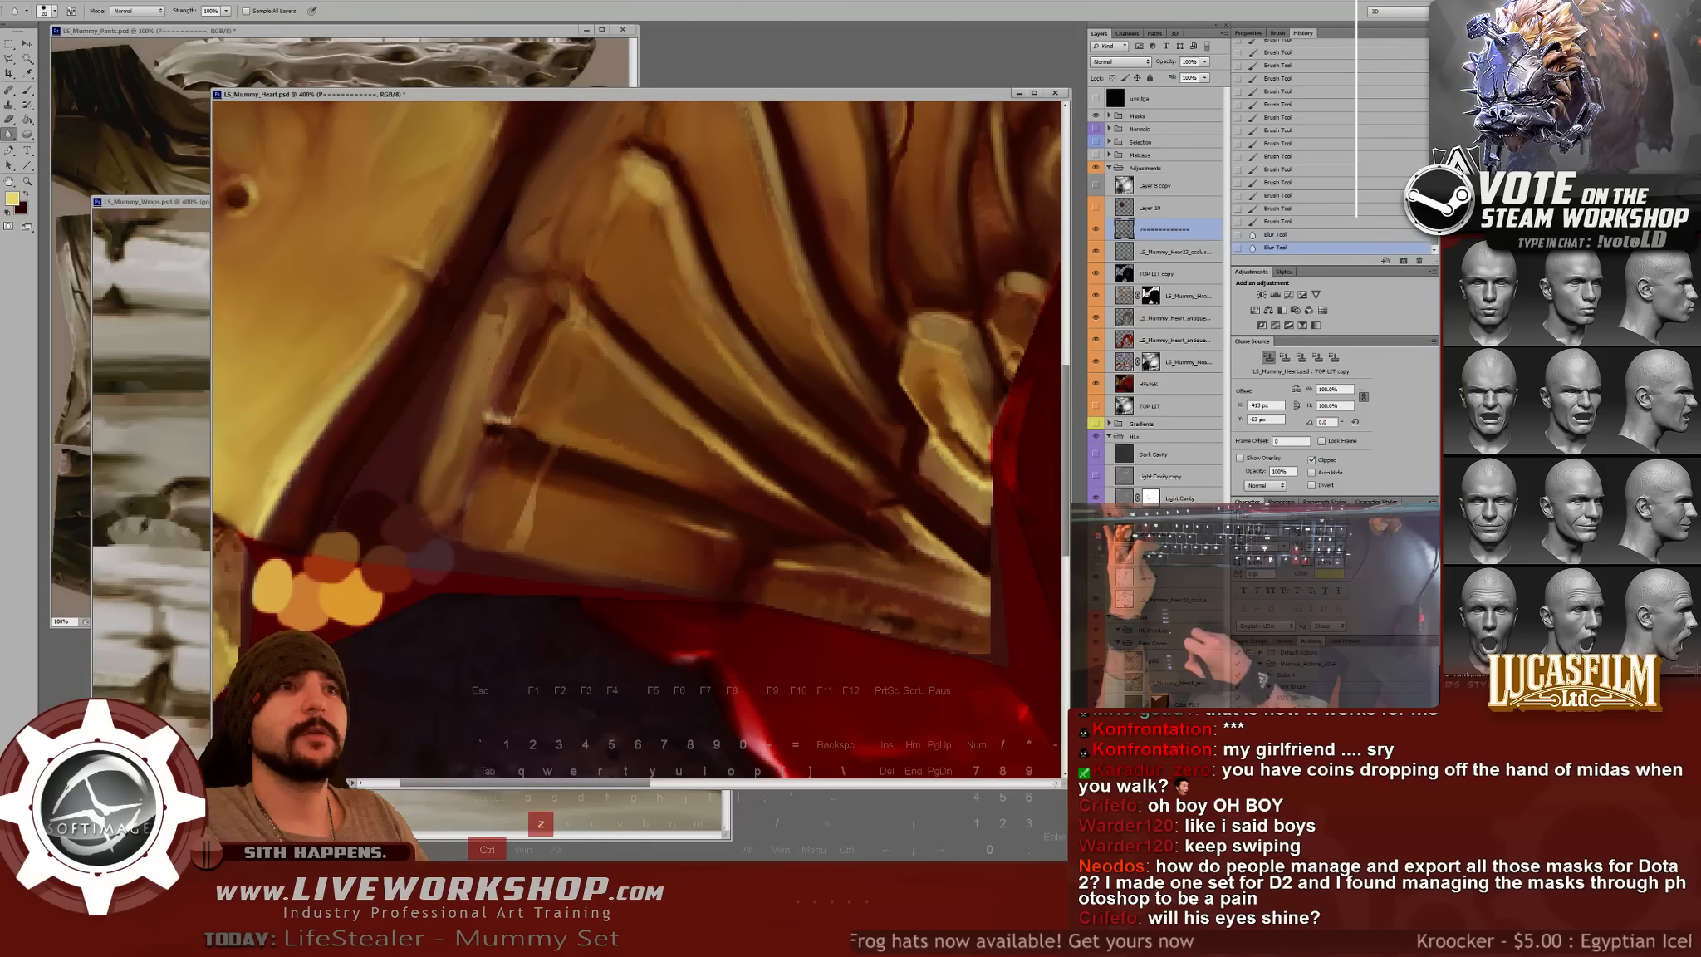
{"action": "key", "text": "ctrl+z"}
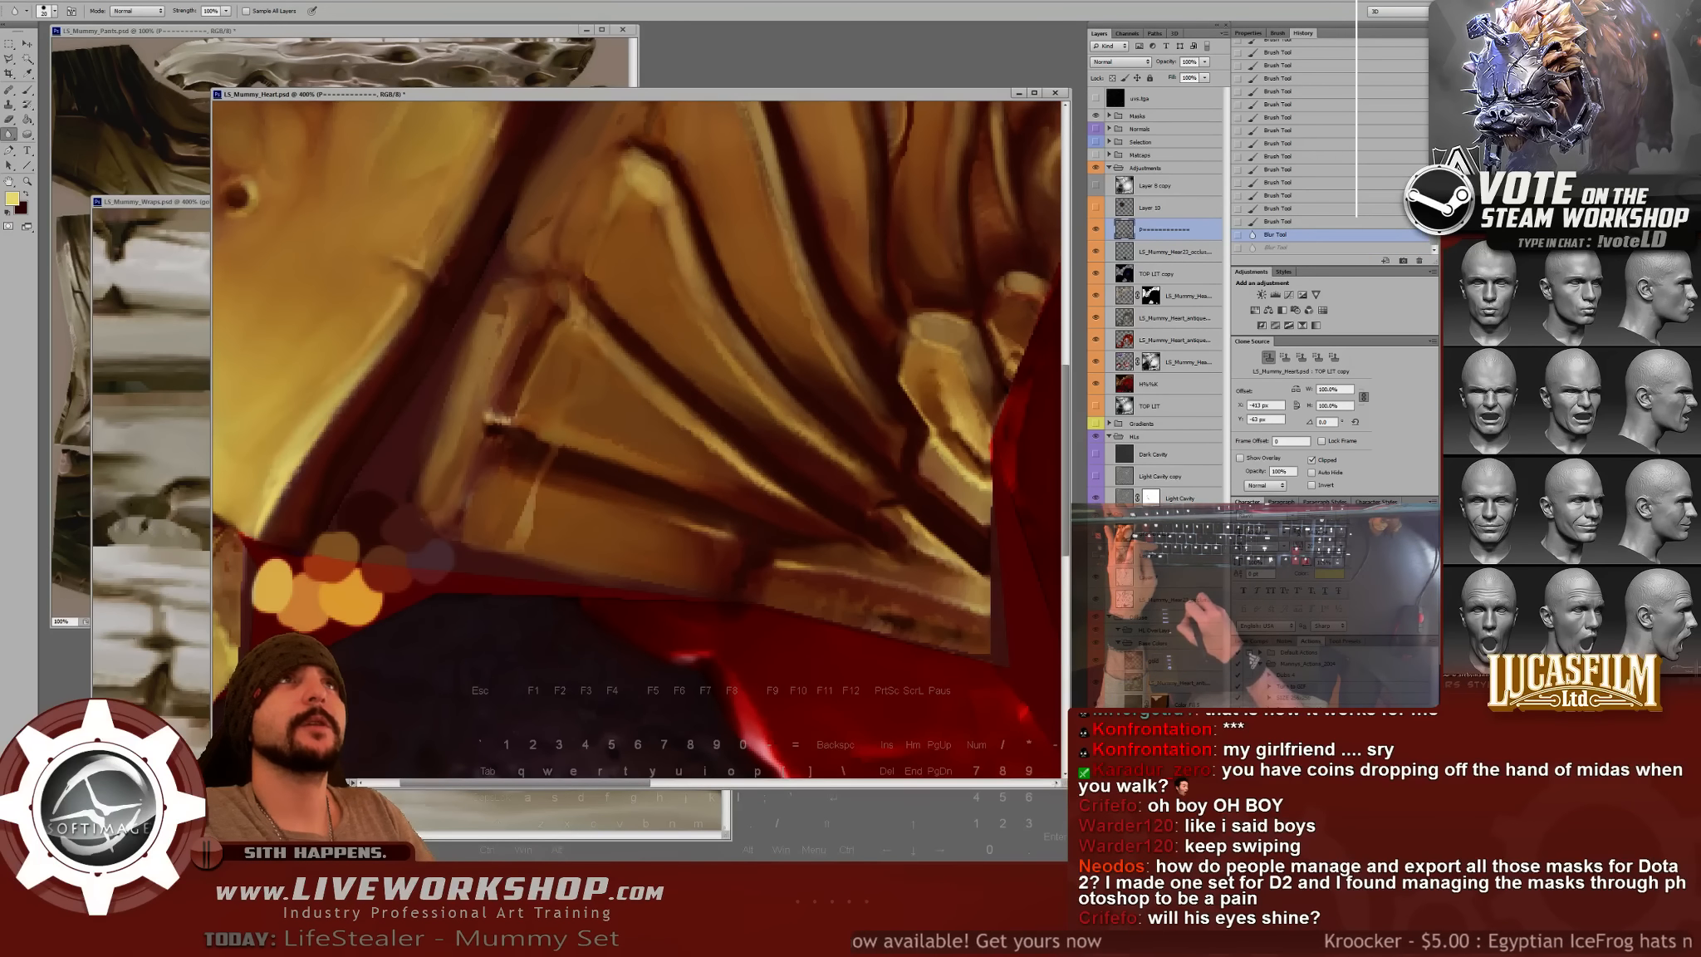
{"action": "key", "text": "5"}
{"action": "key", "text": "7"}
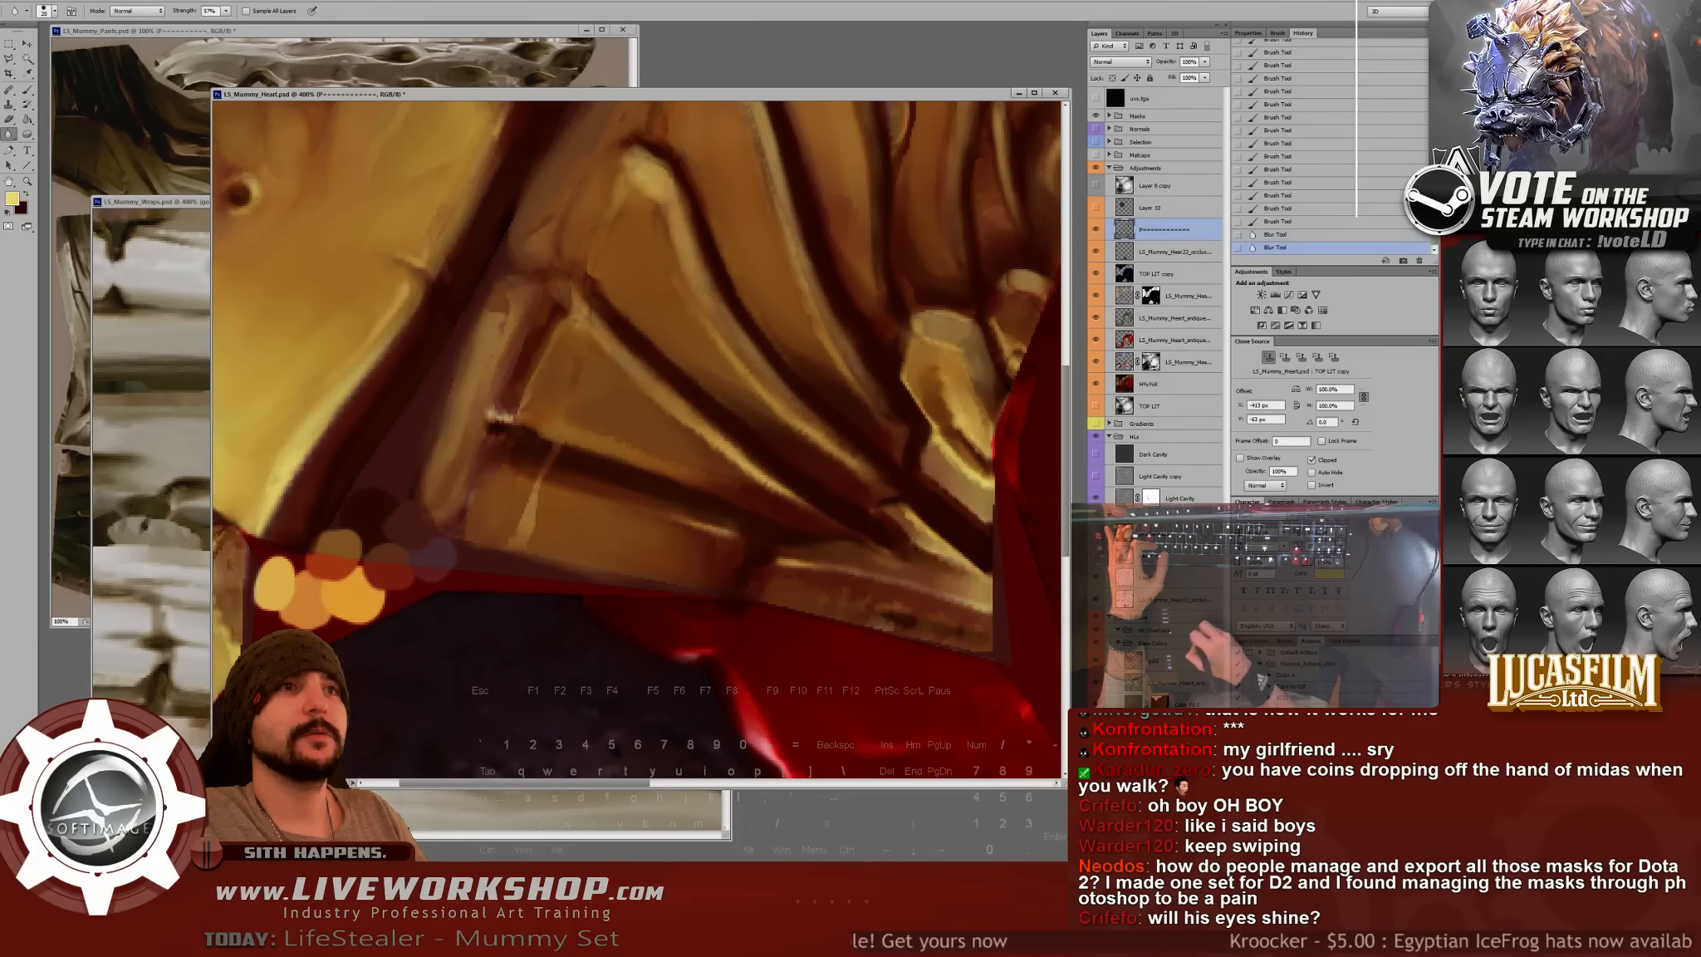
{"action": "left_click_drag", "start_coordinate": [536, 278], "coordinate": [573, 291]}
- Paint light-gold highlights along the edges of the gold fan's two lowest panels, redoing the line below the dark groove
{"action": "key", "text": "b"}
{"action": "mouse_move", "coordinate": [581, 415]}
{"action": "left_mouse_down"}
{"action": "mouse_move", "coordinate": [417, 411]}
{"action": "mouse_move", "coordinate": [366, 495]}
{"action": "left_mouse_up"}
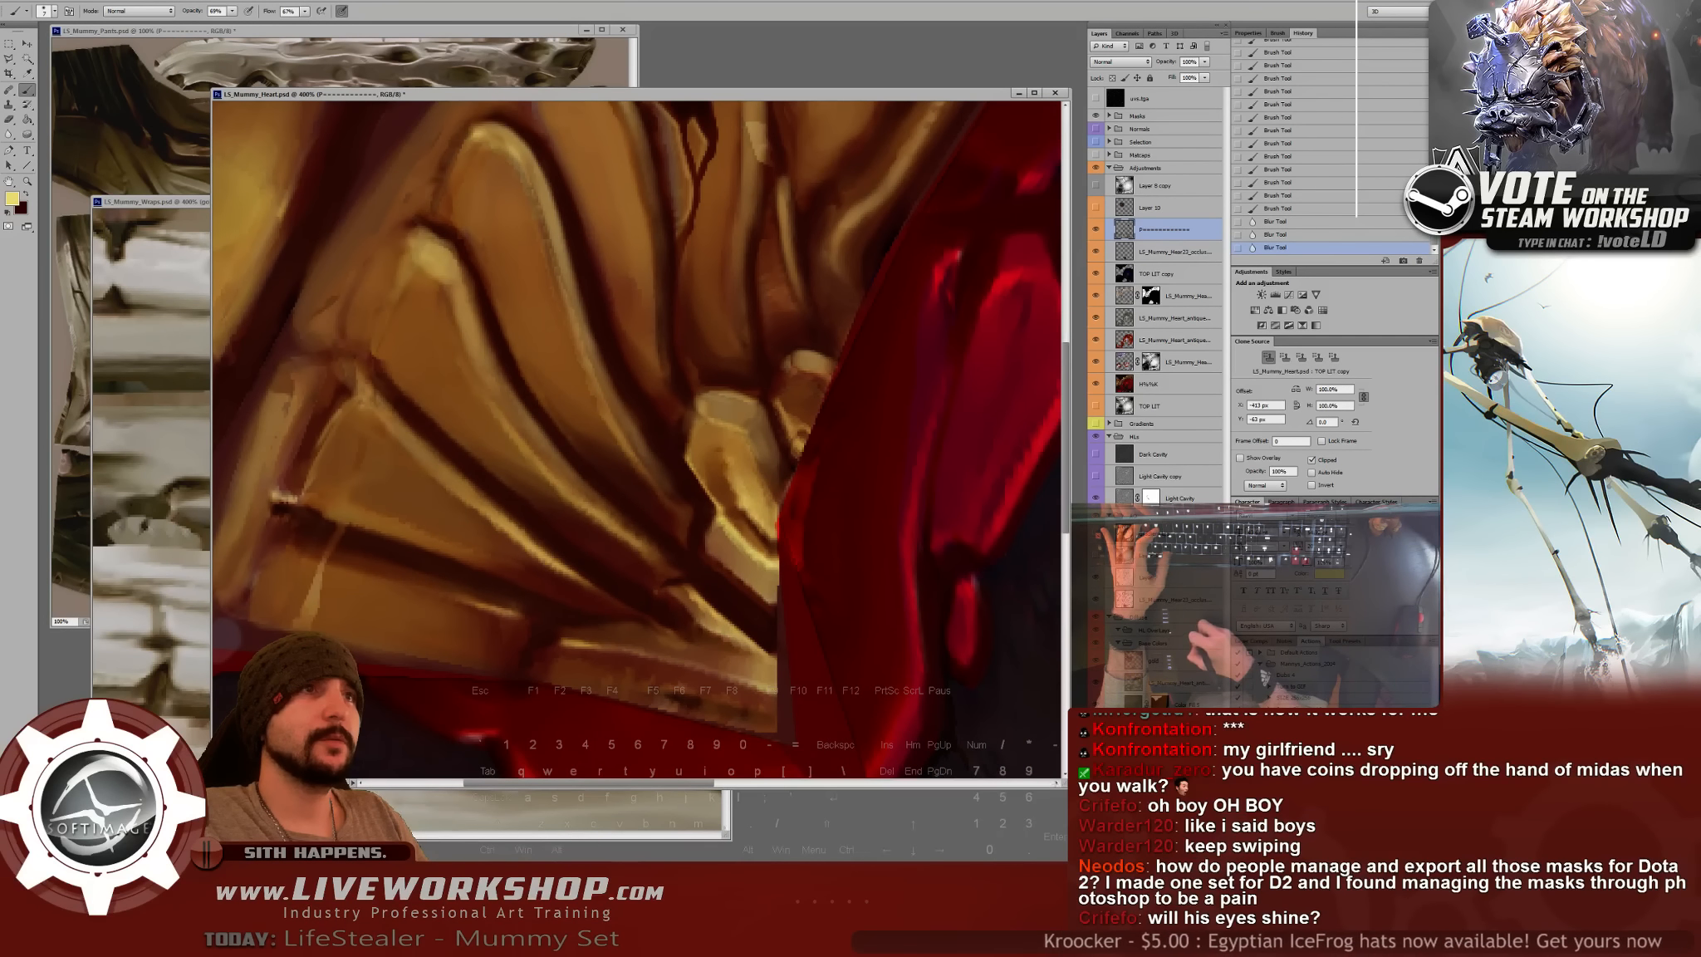
{"action": "left_click_drag", "start_coordinate": [343, 410], "coordinate": [312, 480]}
{"action": "mouse_move", "coordinate": [357, 402]}
{"action": "left_mouse_down"}
{"action": "mouse_move", "coordinate": [346, 412]}
{"action": "mouse_move", "coordinate": [384, 422]}
{"action": "mouse_move", "coordinate": [483, 509]}
{"action": "left_mouse_up"}
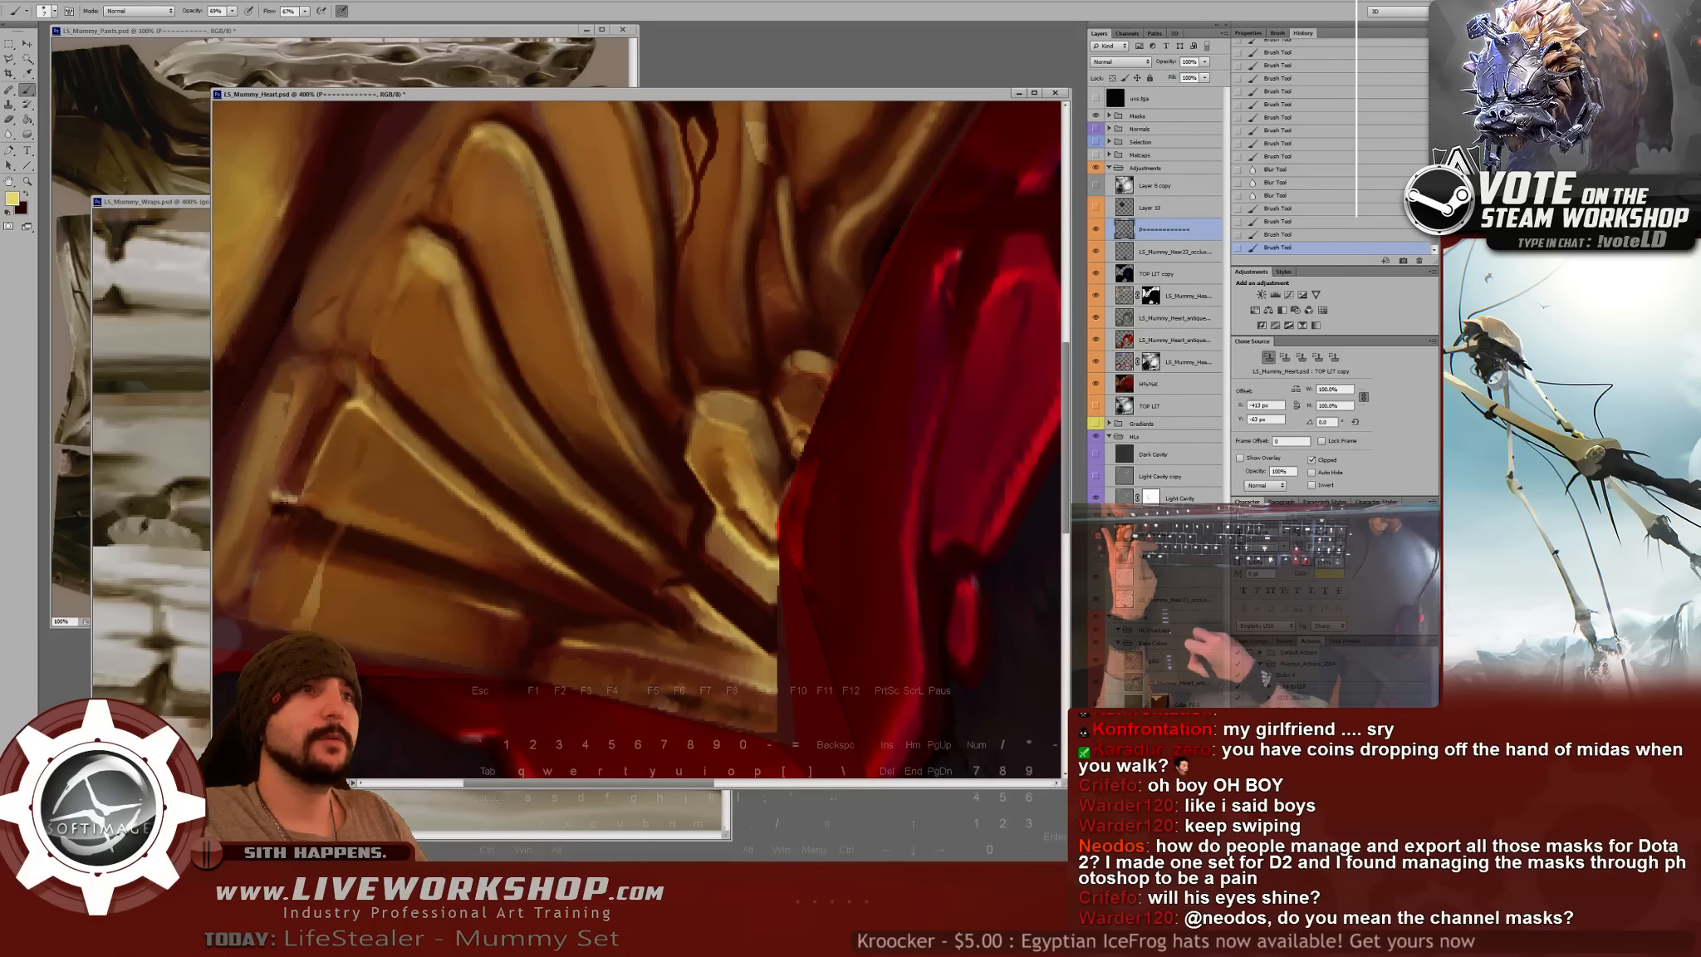
{"action": "left_click_drag", "start_coordinate": [286, 549], "coordinate": [429, 598]}
{"action": "key", "text": "ctrl+z"}
{"action": "left_click_drag", "start_coordinate": [282, 549], "coordinate": [457, 600]}
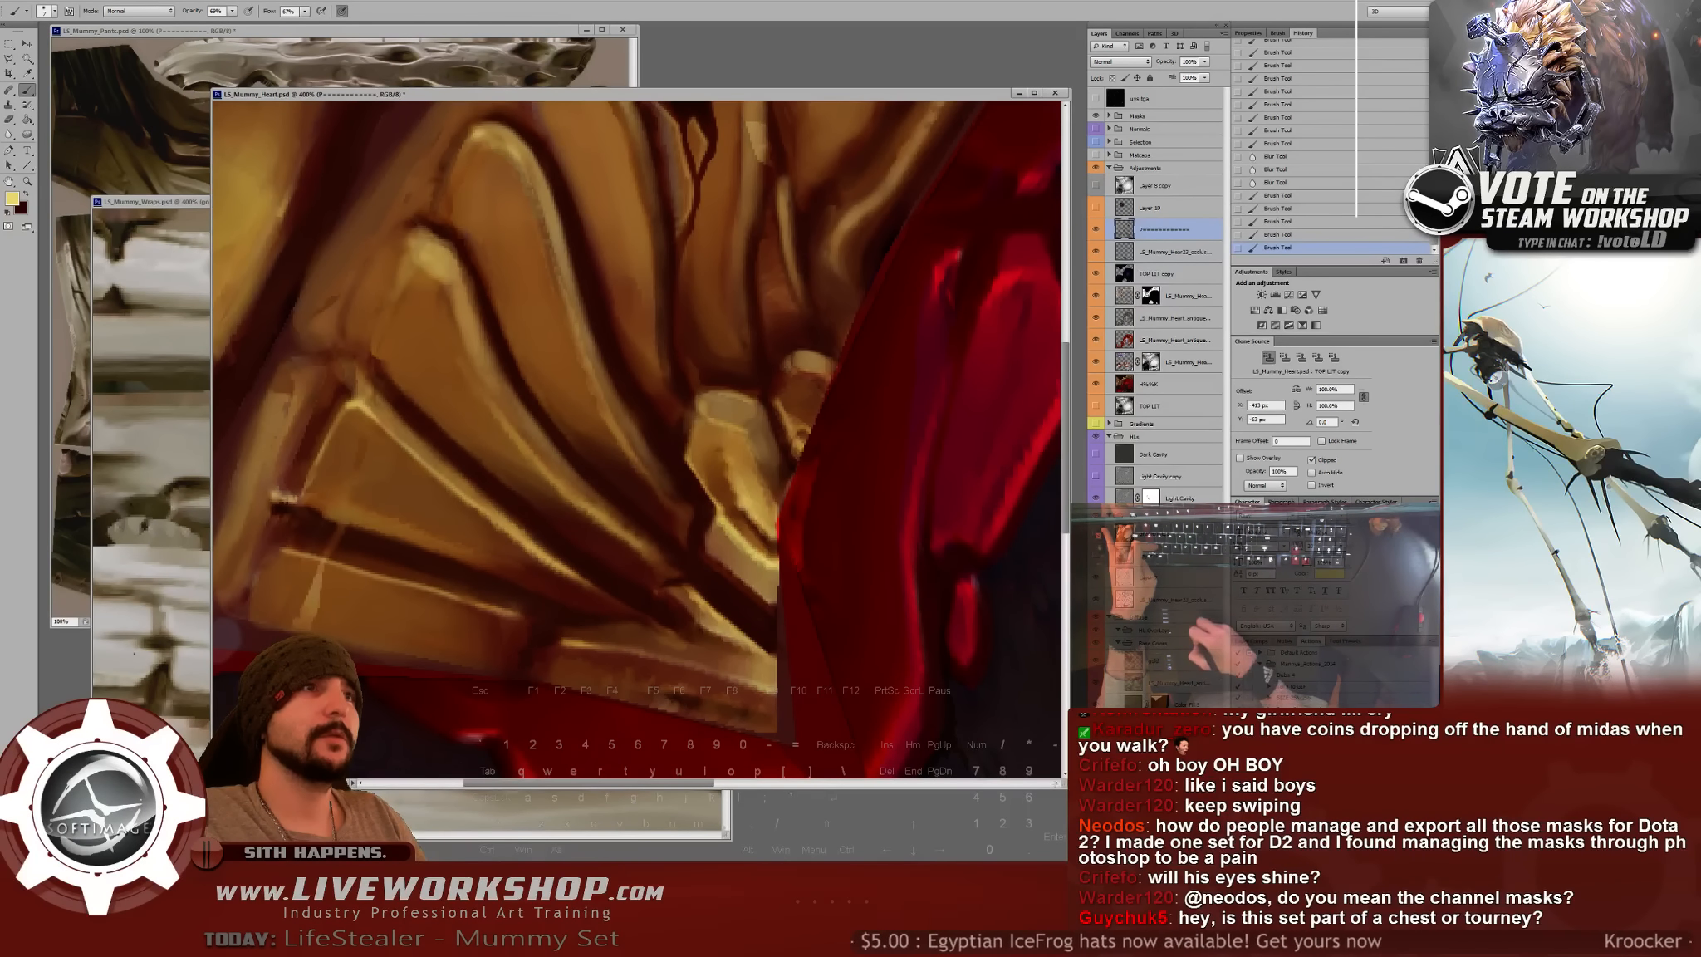
- Soften the highlight on the fan's lowest panel with the Blur tool at 26% strength, undoing the stronger blur stroke first
{"action": "key", "text": "r"}
{"action": "left_click_drag", "start_coordinate": [285, 549], "coordinate": [456, 600]}
{"action": "key", "text": "ctrl+z"}
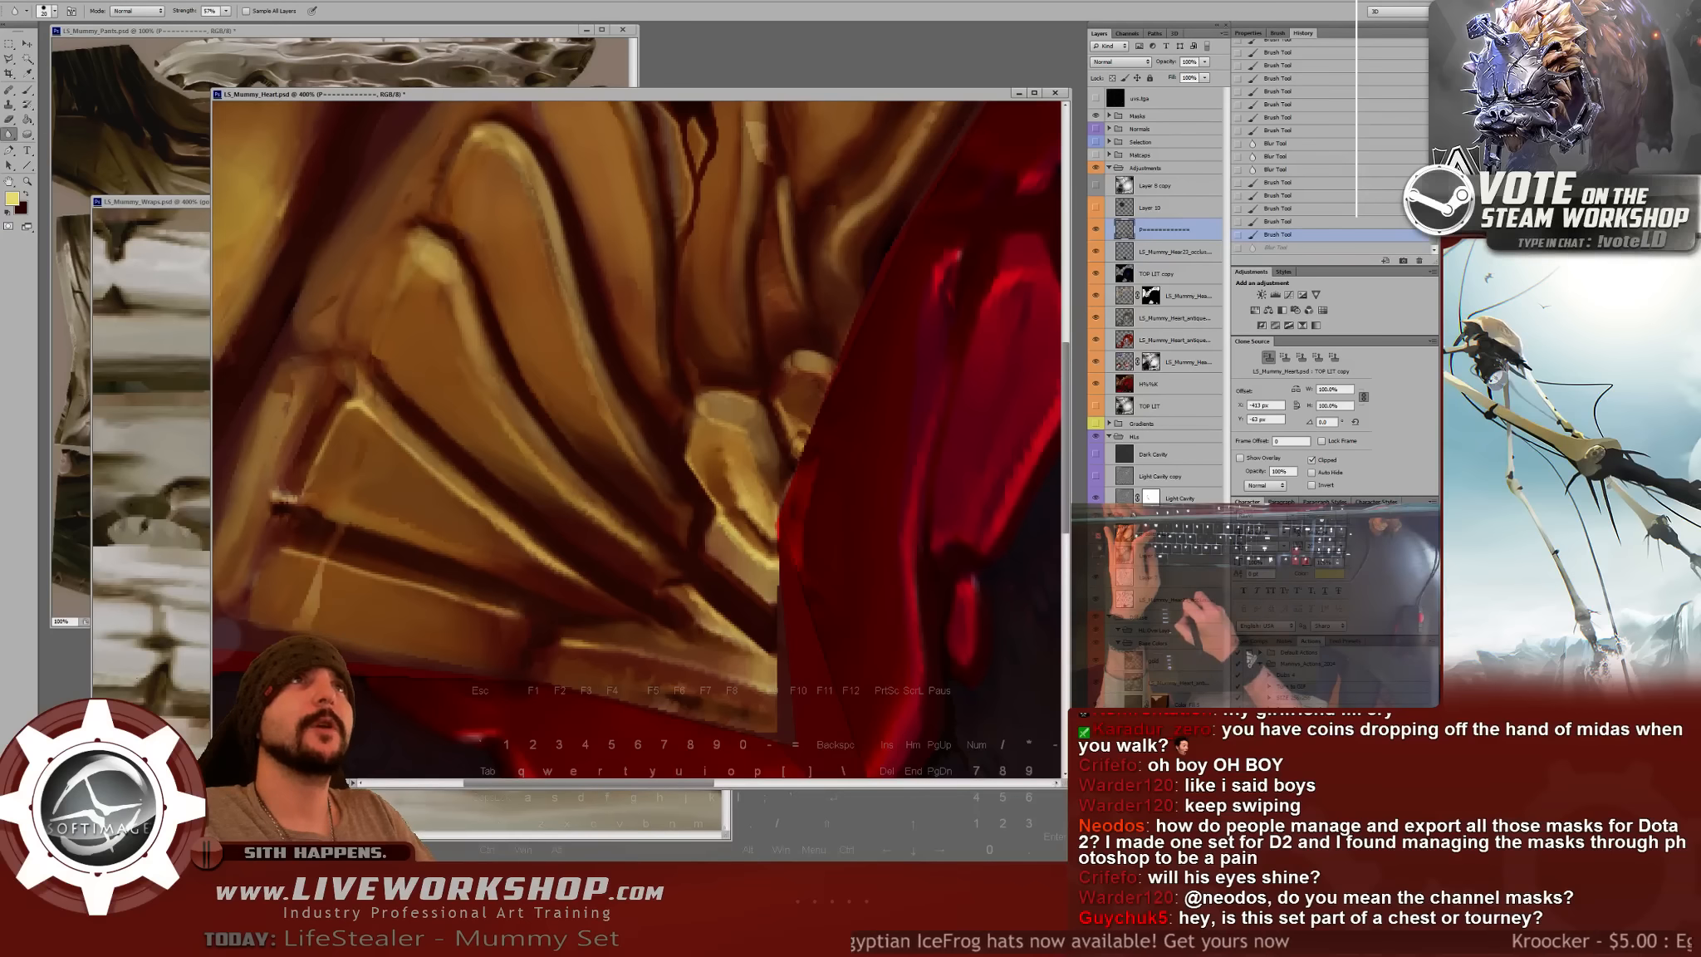
{"action": "key", "text": "2"}
{"action": "key", "text": "6"}
{"action": "left_click_drag", "start_coordinate": [399, 548], "coordinate": [409, 545]}
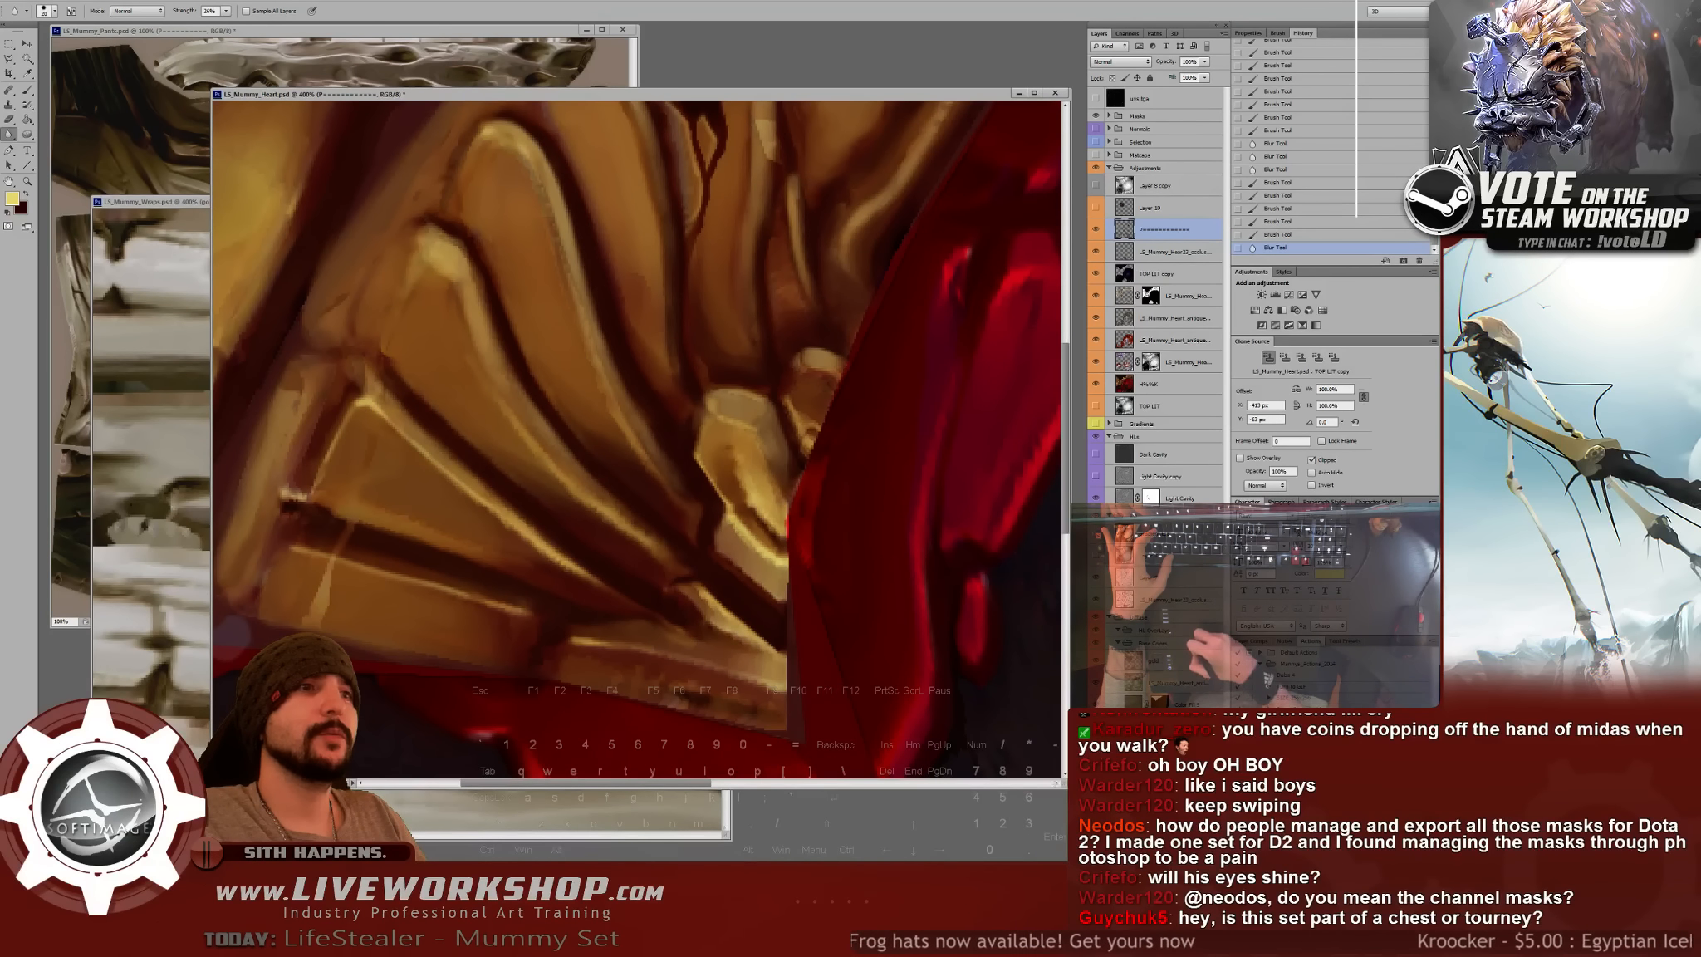
- Blur the light line below the fan's dark lower groove and brush a light-gold highlight at the upper end of the rib above
{"action": "left_click_drag", "start_coordinate": [293, 549], "coordinate": [424, 587]}
{"action": "left_click_drag", "start_coordinate": [423, 586], "coordinate": [527, 613]}
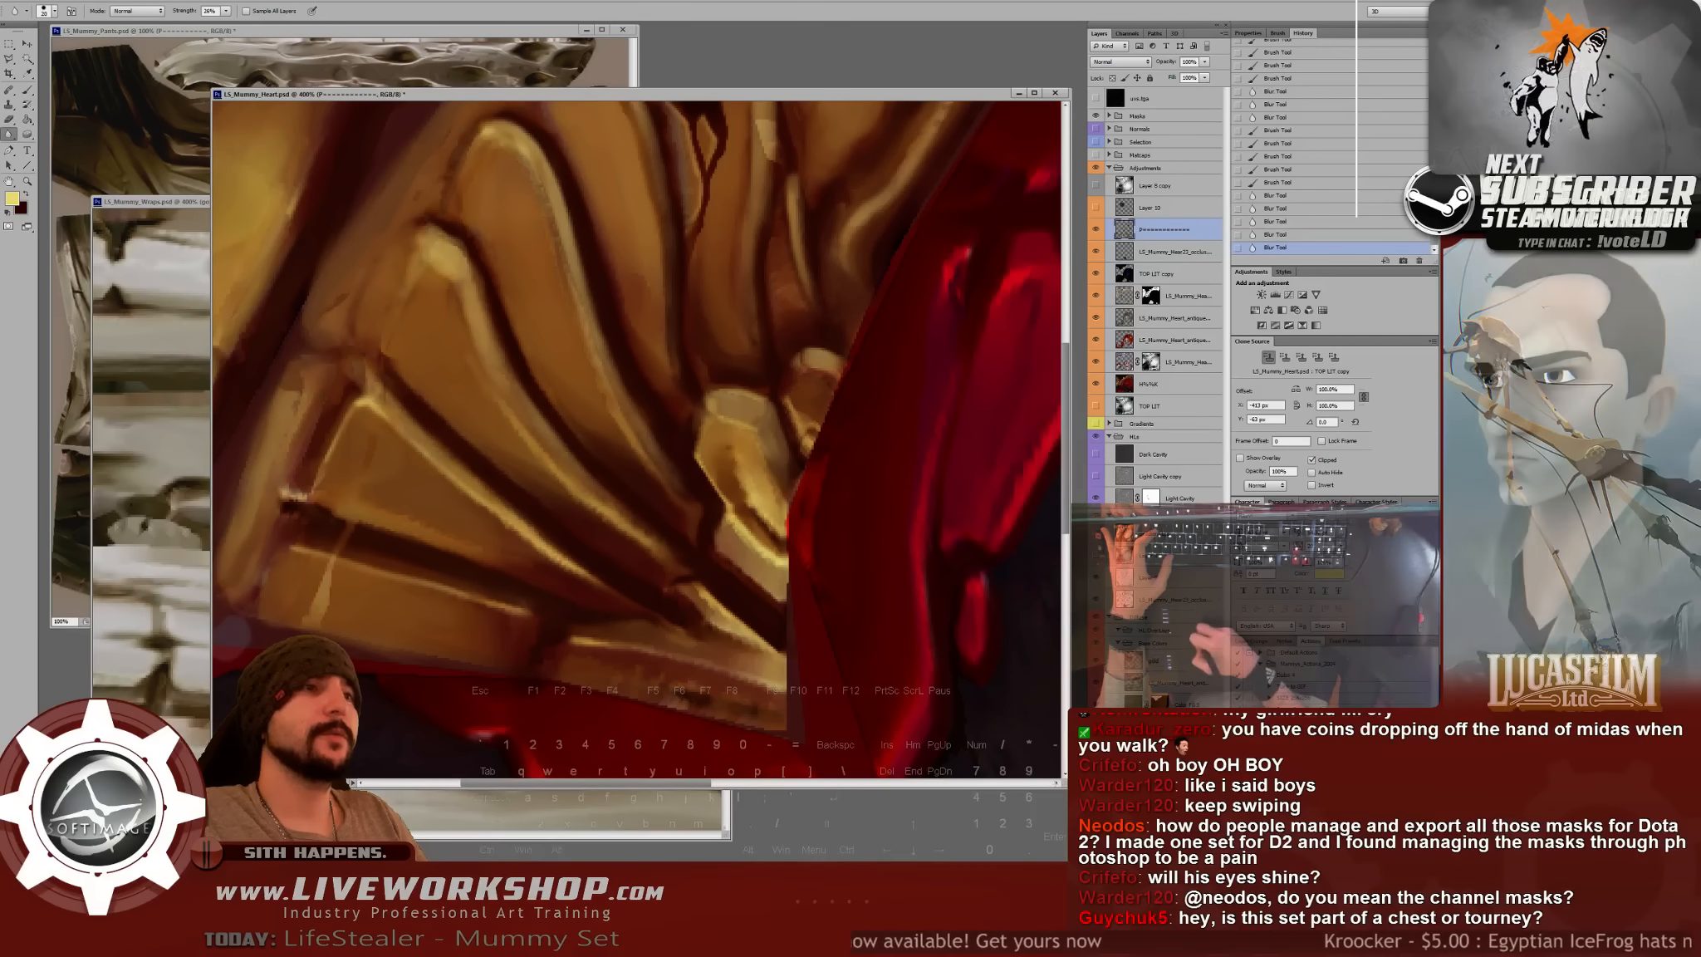
{"action": "key", "text": "b"}
{"action": "mouse_move", "coordinate": [448, 257]}
{"action": "left_mouse_down"}
{"action": "mouse_move", "coordinate": [374, 303]}
{"action": "mouse_move", "coordinate": [390, 325]}
{"action": "left_mouse_up"}
{"action": "left_click_drag", "start_coordinate": [380, 309], "coordinate": [399, 349]}
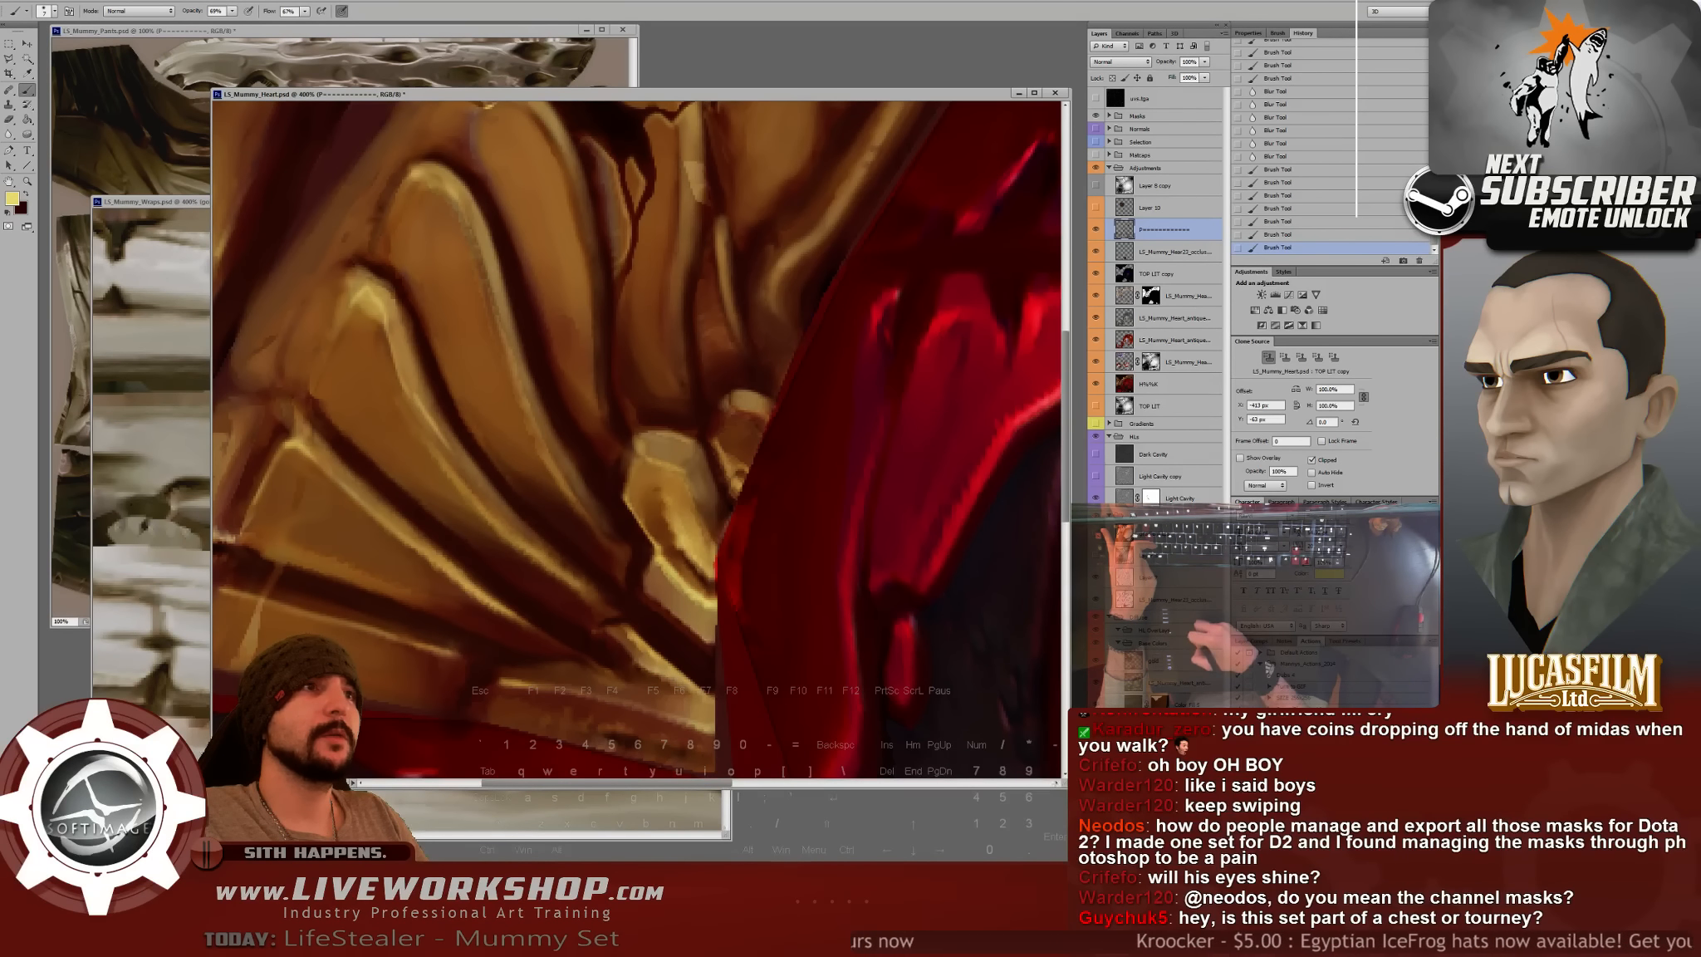
- Soften the new highlight at the rib's upper end with short Blur tool strokes
{"action": "key", "text": "r"}
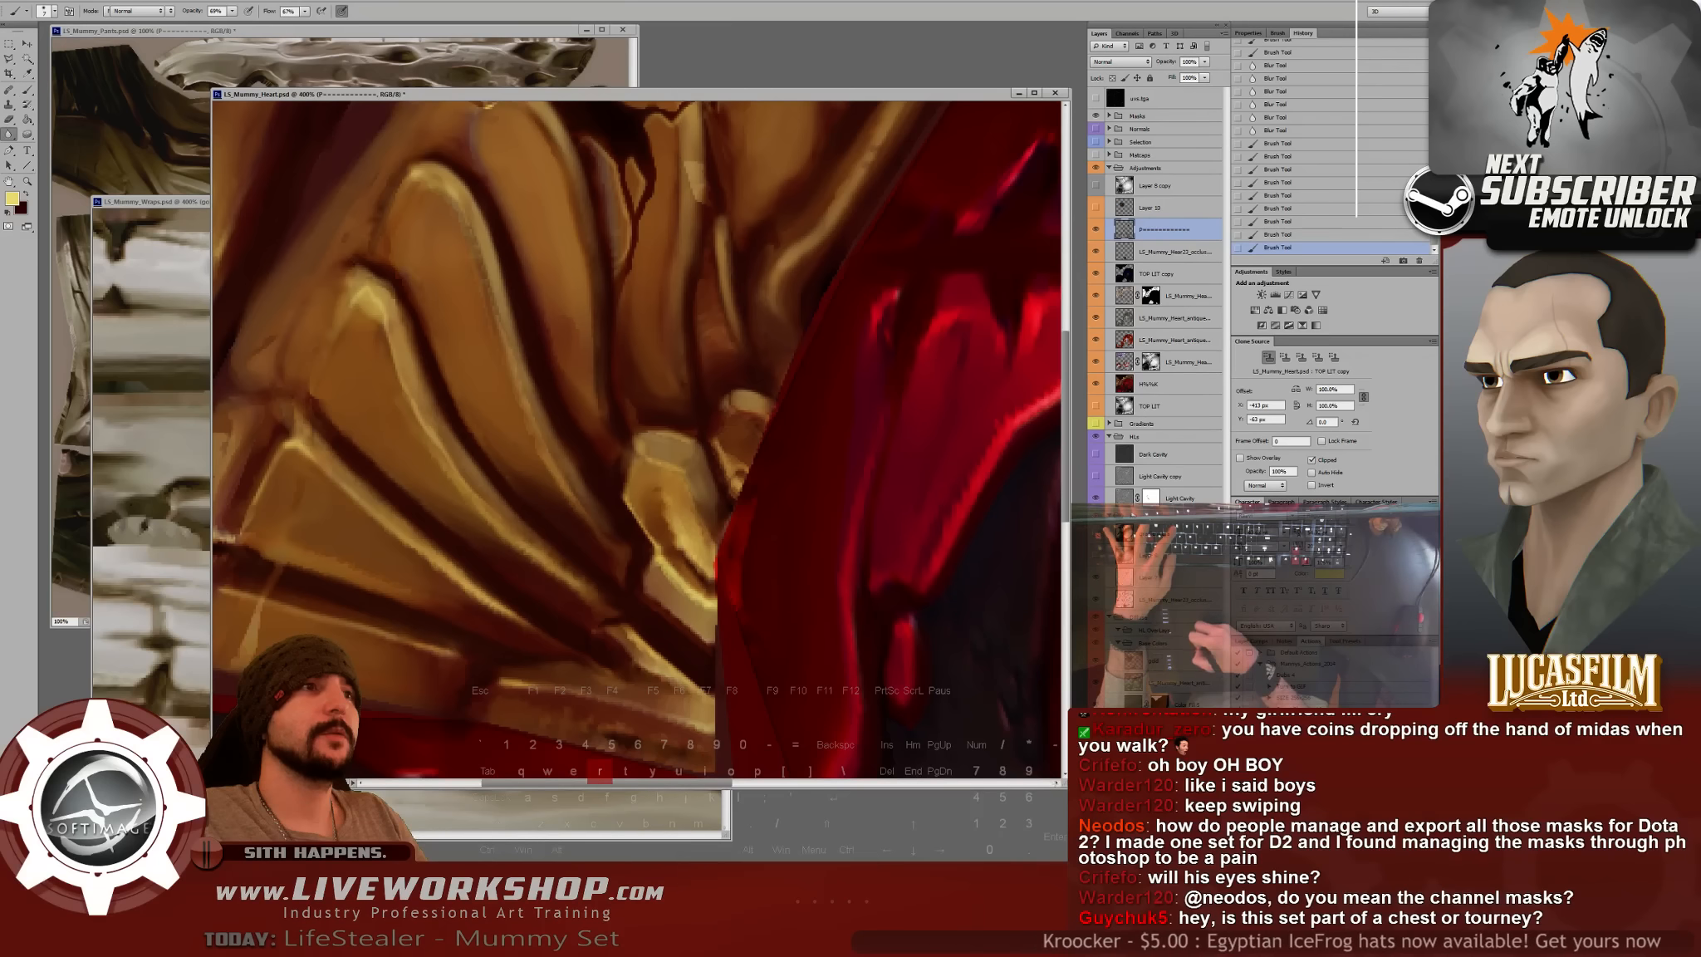
{"action": "left_click_drag", "start_coordinate": [383, 319], "coordinate": [415, 393]}
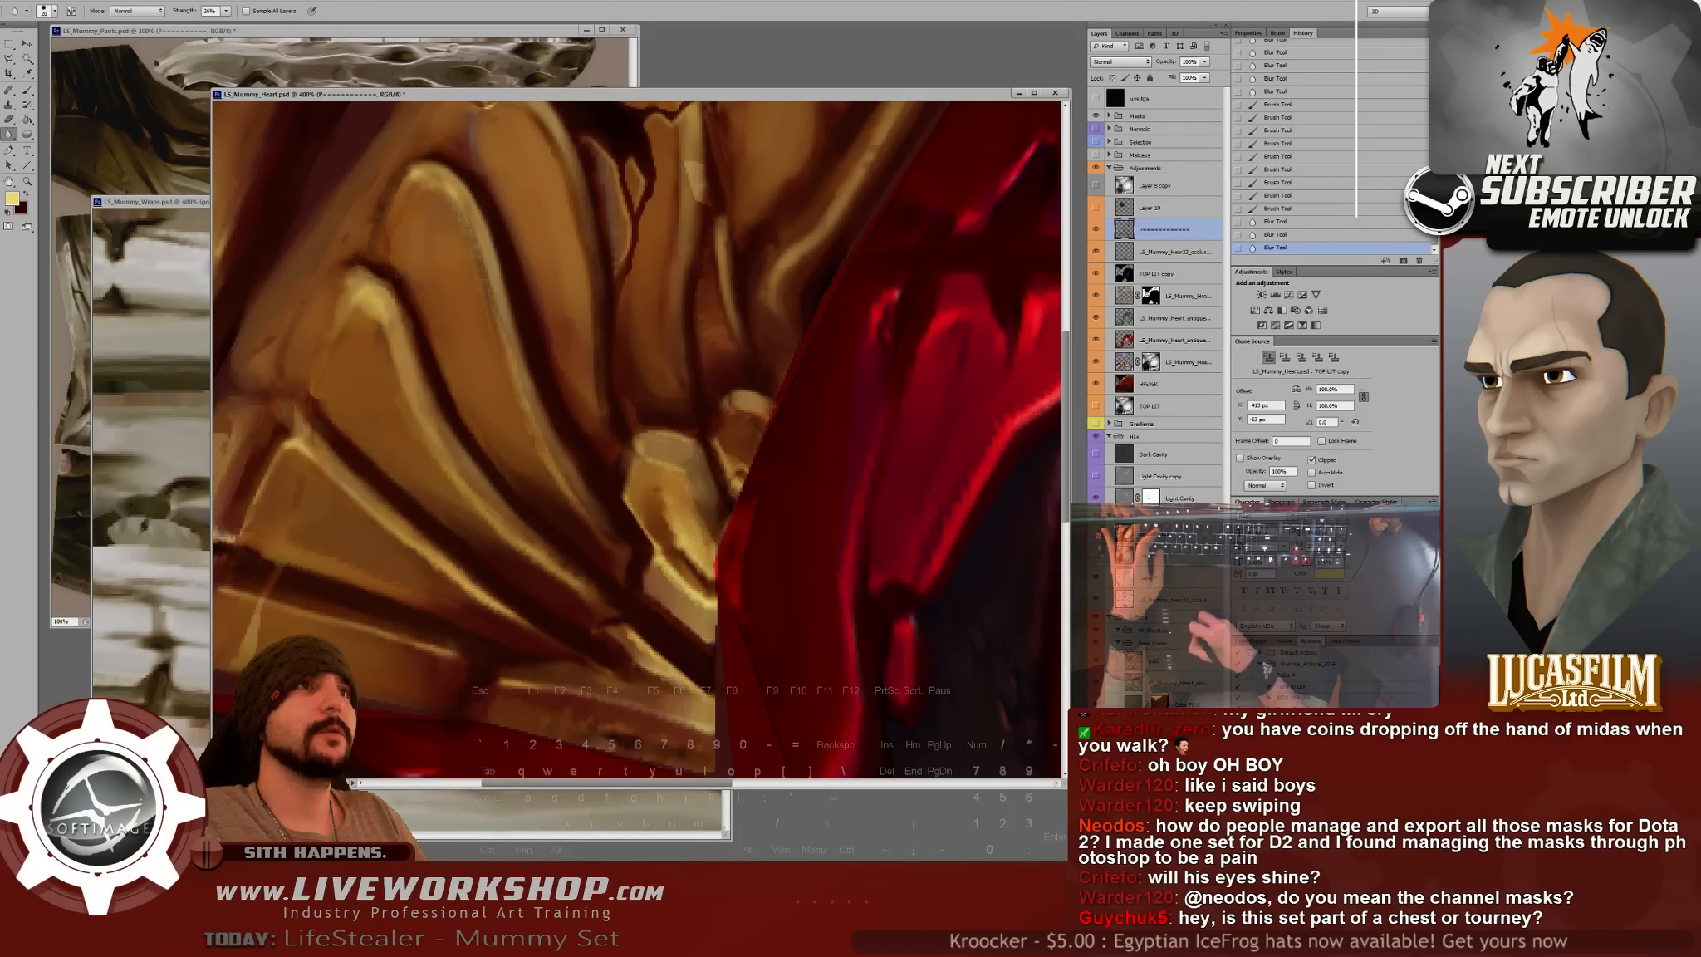
{"action": "left_click_drag", "start_coordinate": [385, 318], "coordinate": [412, 380]}
{"action": "left_click_drag", "start_coordinate": [390, 326], "coordinate": [417, 390]}
- Paint a light-gold highlight down the upper edge of the fan's next tall curved rib
{"action": "key", "text": "b"}
{"action": "left_click_drag", "start_coordinate": [424, 257], "coordinate": [407, 353]}
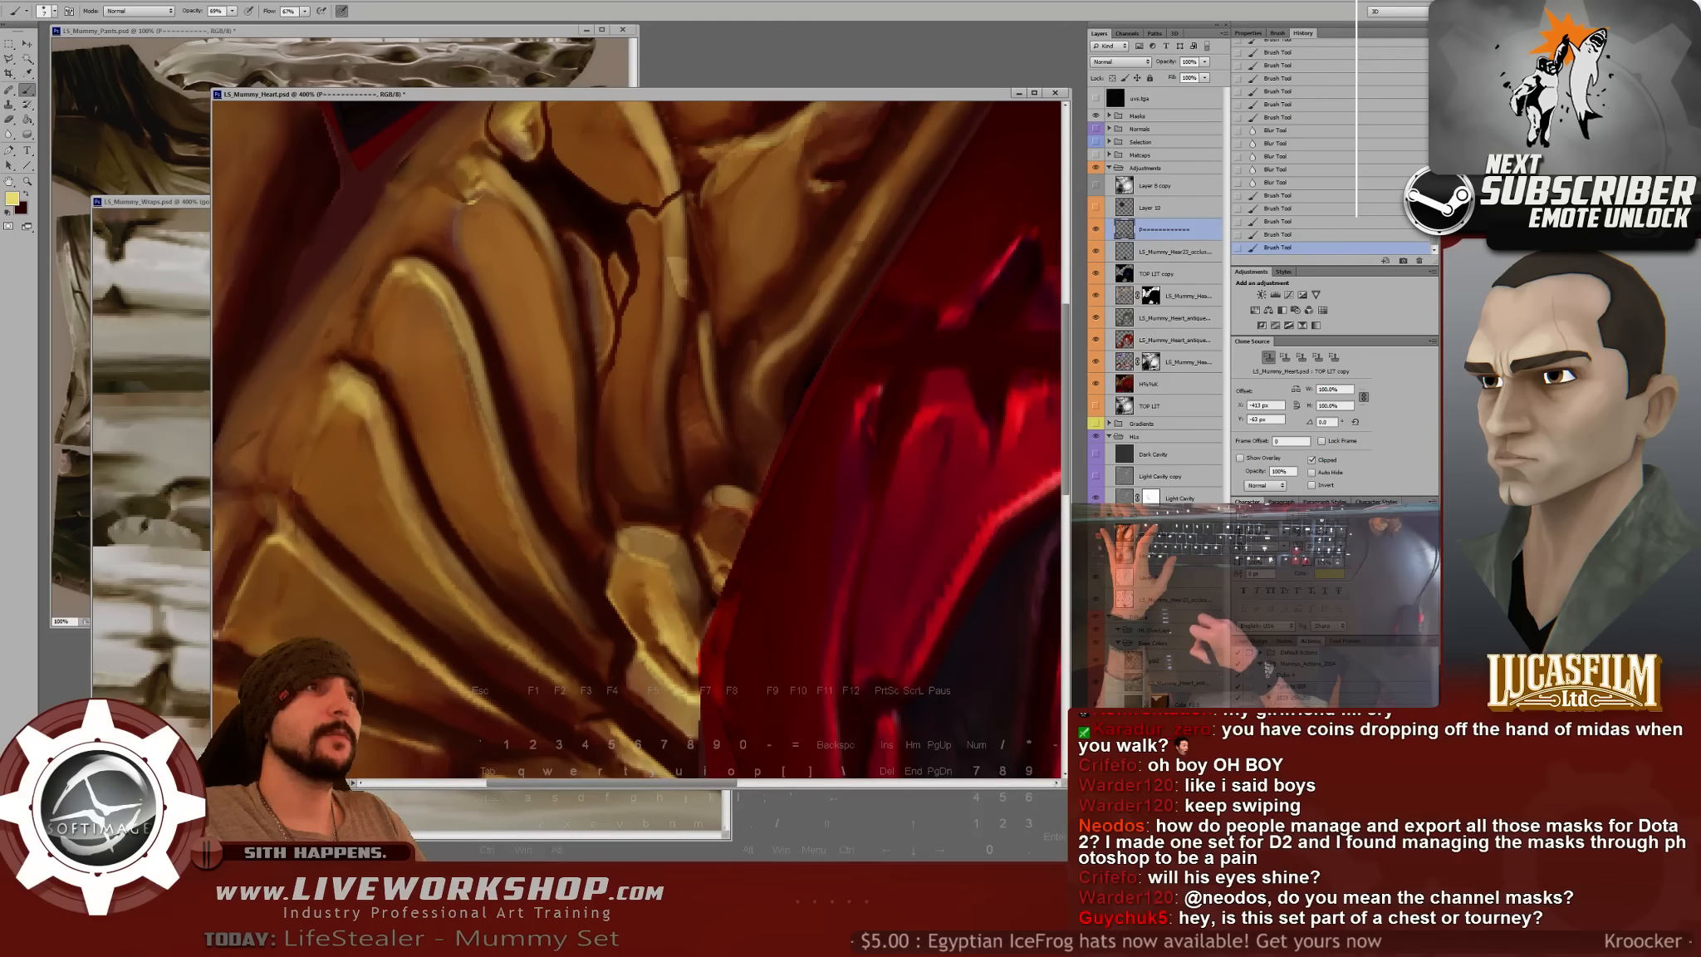
{"action": "left_click_drag", "start_coordinate": [455, 328], "coordinate": [483, 399]}
{"action": "left_click_drag", "start_coordinate": [468, 365], "coordinate": [492, 448]}
{"action": "left_click_drag", "start_coordinate": [478, 396], "coordinate": [507, 495]}
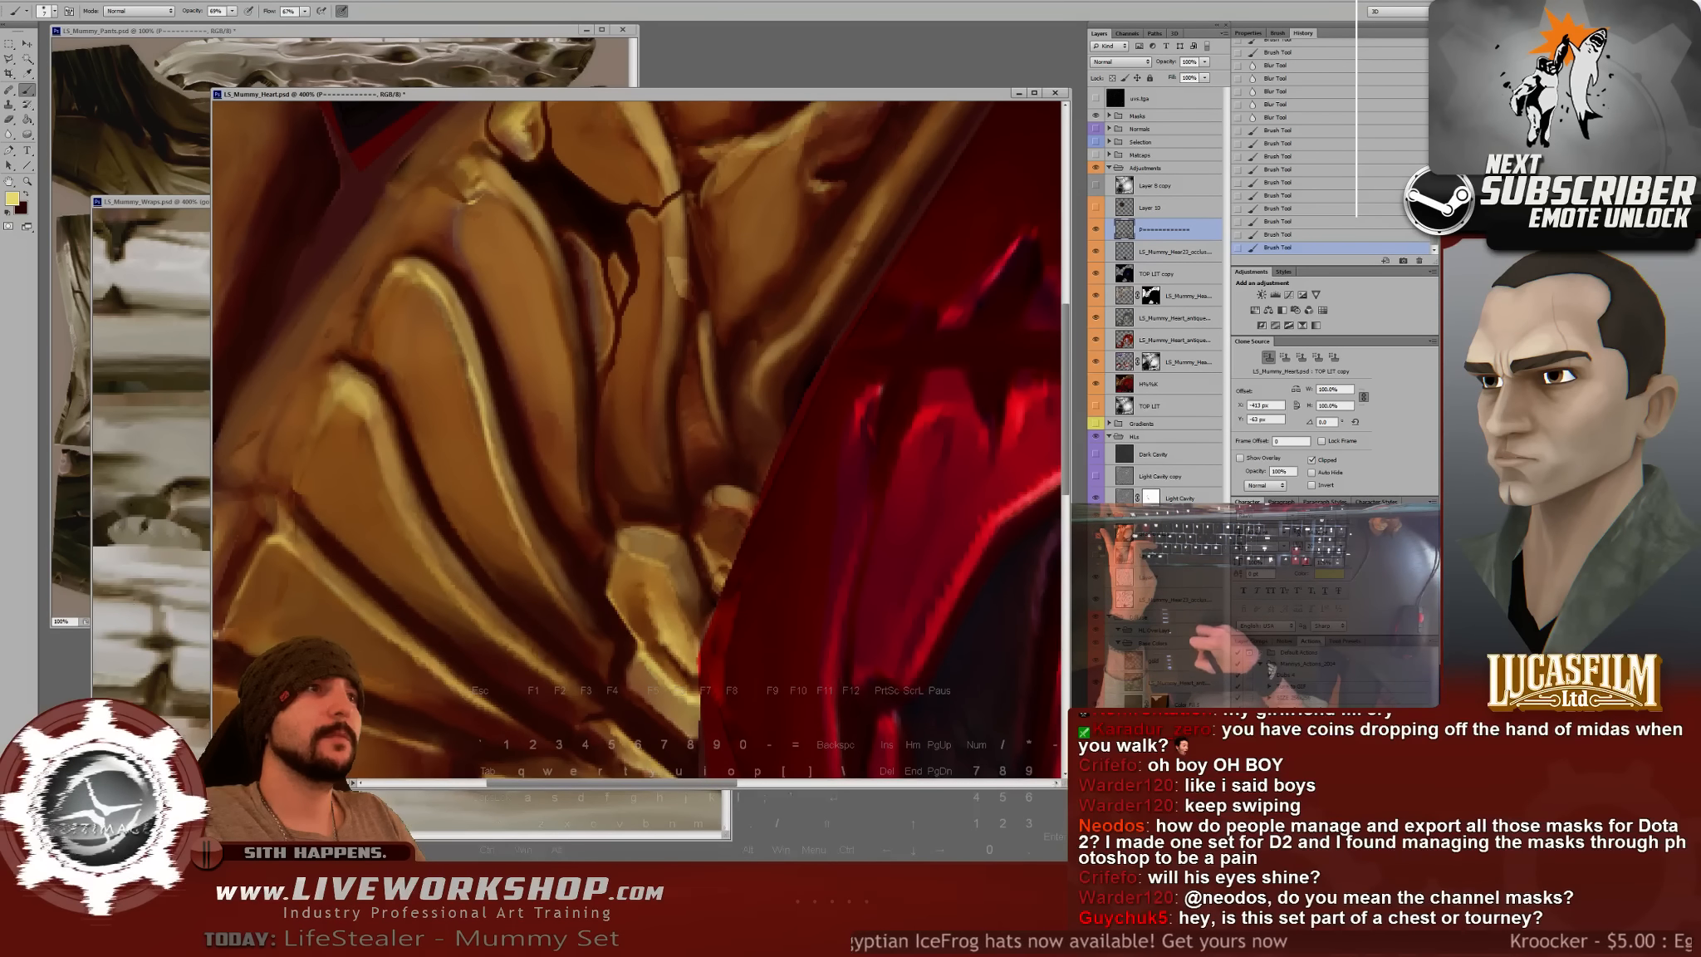
- Undo the eraser stroke on the tall rib's highlight and soften the highlight with the Blur tool instead
{"action": "key", "text": "e"}
{"action": "left_click_drag", "start_coordinate": [462, 365], "coordinate": [490, 453]}
{"action": "key", "text": "ctrl+z"}
{"action": "key", "text": "r"}
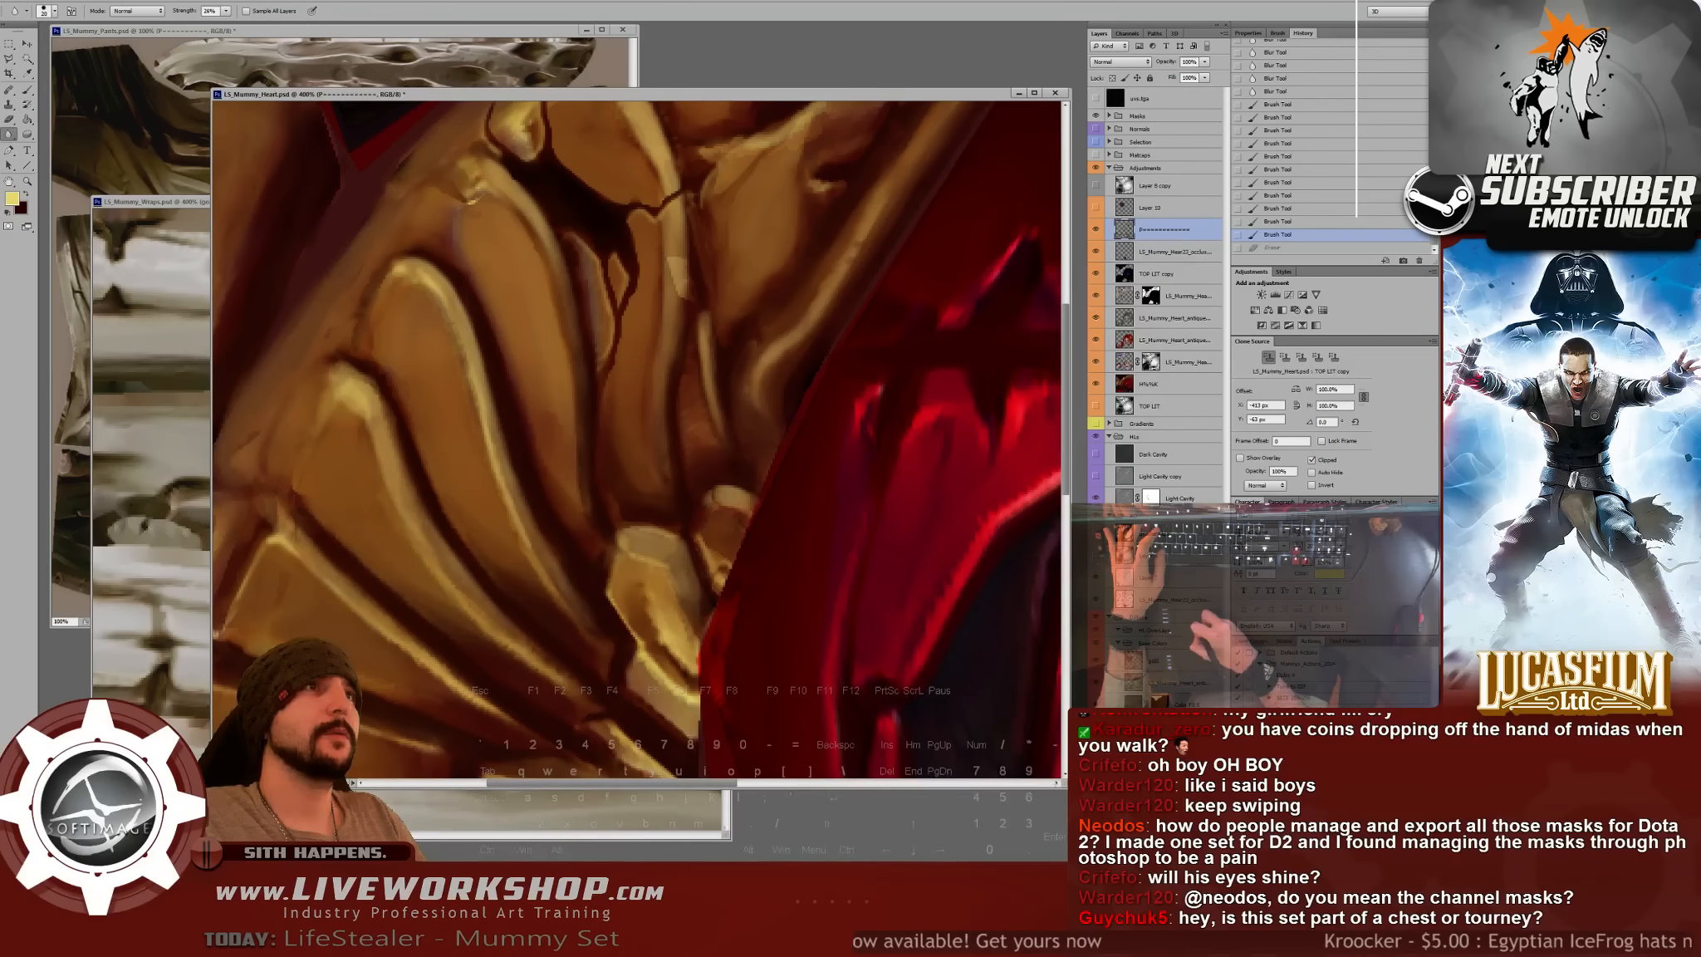
{"action": "left_click_drag", "start_coordinate": [465, 357], "coordinate": [500, 473]}
- Brush light-gold highlights down the narrow strip crossing the cracked gold plate at the top of the lower fan
{"action": "key", "text": "ctrl+minus"}
{"action": "key", "text": "ctrl+minus"}
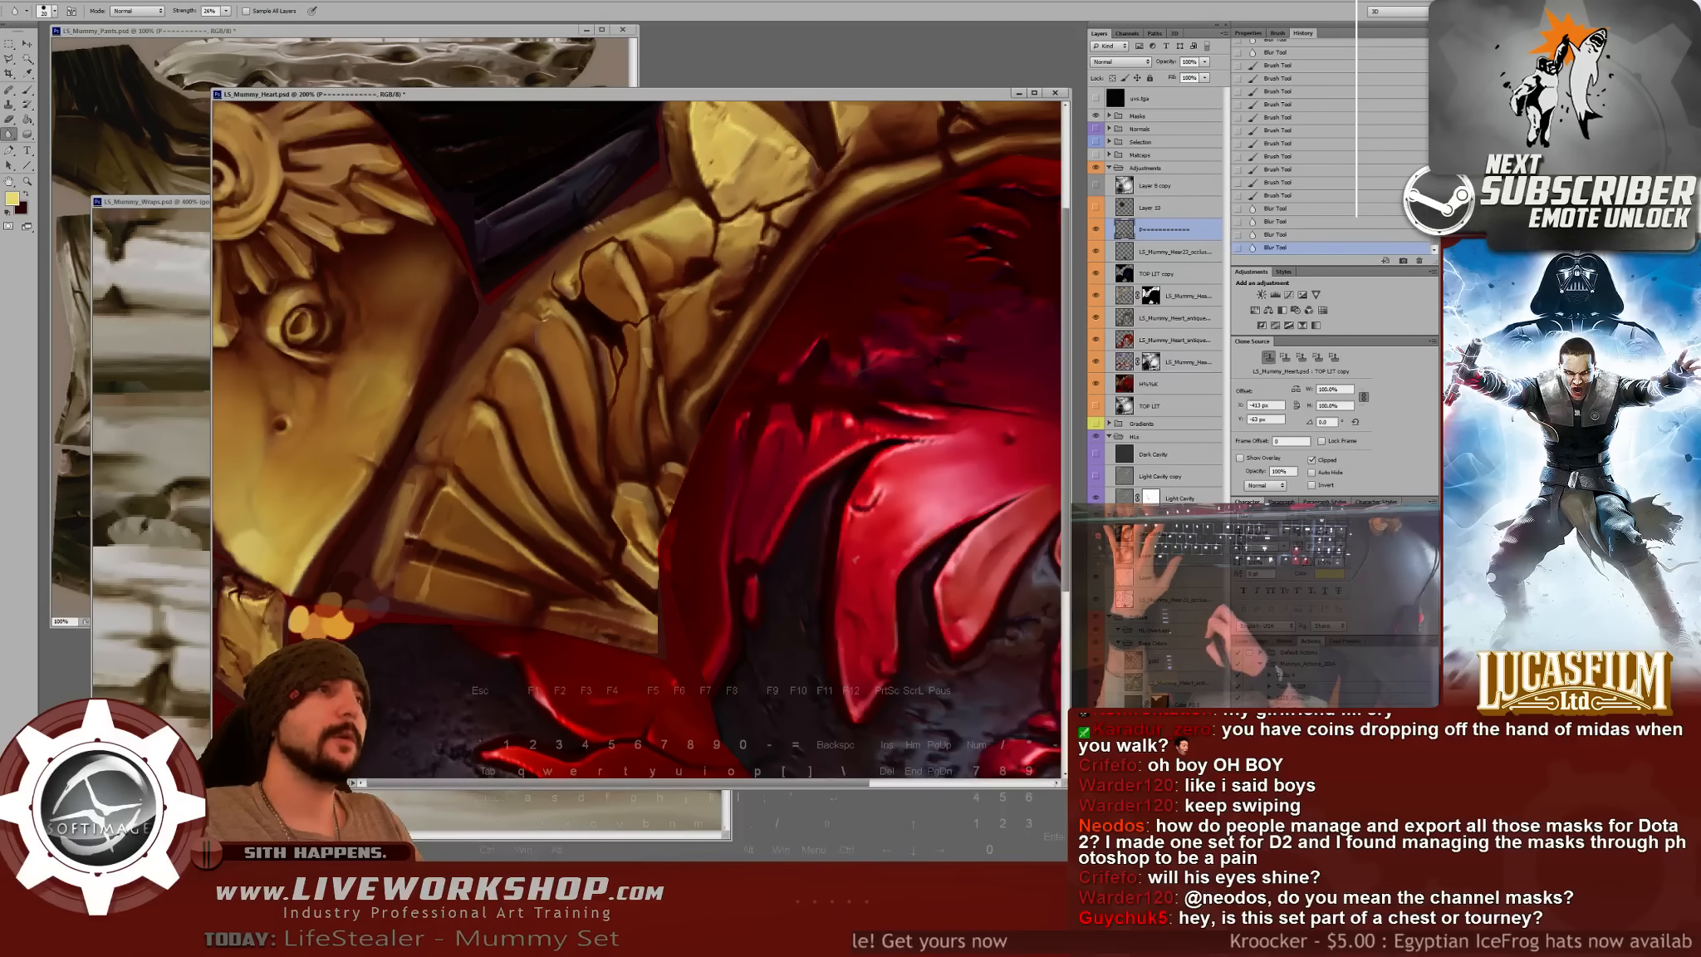
{"action": "key", "text": "b"}
{"action": "mouse_move", "coordinate": [664, 365]}
{"action": "left_mouse_down"}
{"action": "mouse_move", "coordinate": [577, 370]}
{"action": "mouse_move", "coordinate": [557, 503]}
{"action": "left_mouse_up"}
{"action": "key", "text": "ctrl+plus"}
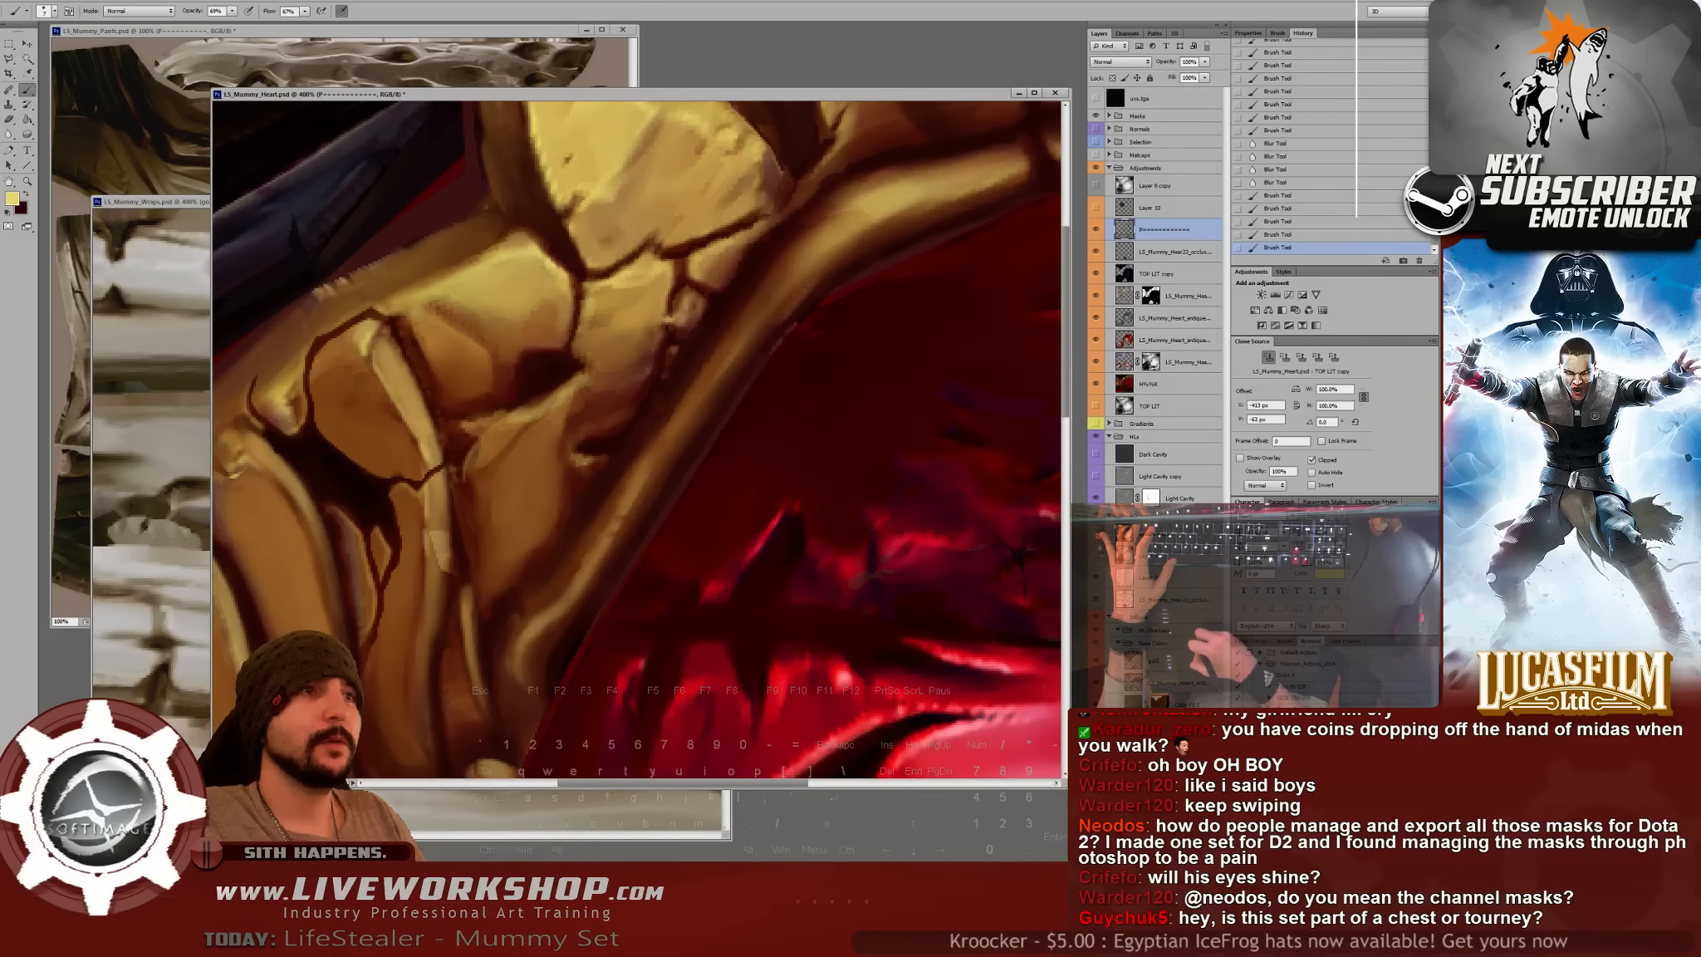
{"action": "left_click_drag", "start_coordinate": [378, 341], "coordinate": [398, 386]}
{"action": "left_click_drag", "start_coordinate": [386, 362], "coordinate": [411, 411]}
{"action": "left_click_drag", "start_coordinate": [399, 391], "coordinate": [425, 440]}
{"action": "left_click_drag", "start_coordinate": [411, 415], "coordinate": [436, 460]}
- Redo the light-gold highlight on the thin rib below the cracked plate after comparing with the normal map, and soften it with Blur
{"action": "left_click_drag", "start_coordinate": [499, 498], "coordinate": [505, 371]}
{"action": "left_click_drag", "start_coordinate": [423, 528], "coordinate": [416, 623]}
{"action": "key", "text": "ctrl+z"}
{"action": "key", "text": "ctrl+z"}
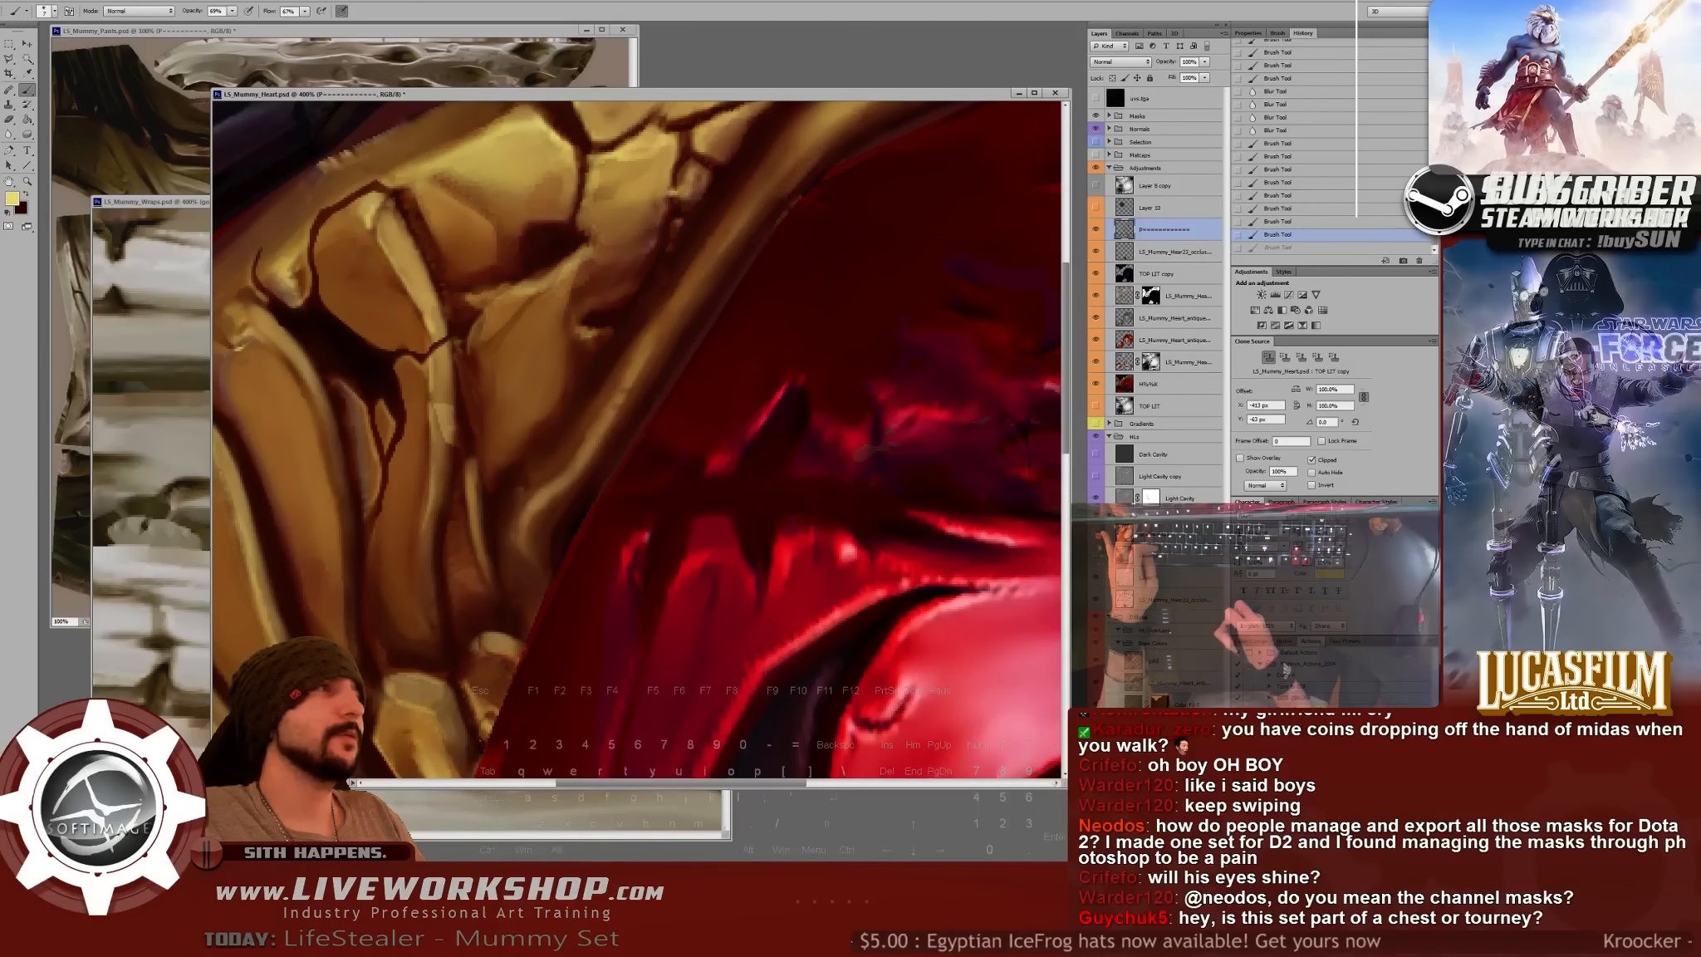
{"action": "left_click", "coordinate": [1096, 129]}
{"action": "left_click", "coordinate": [1095, 128]}
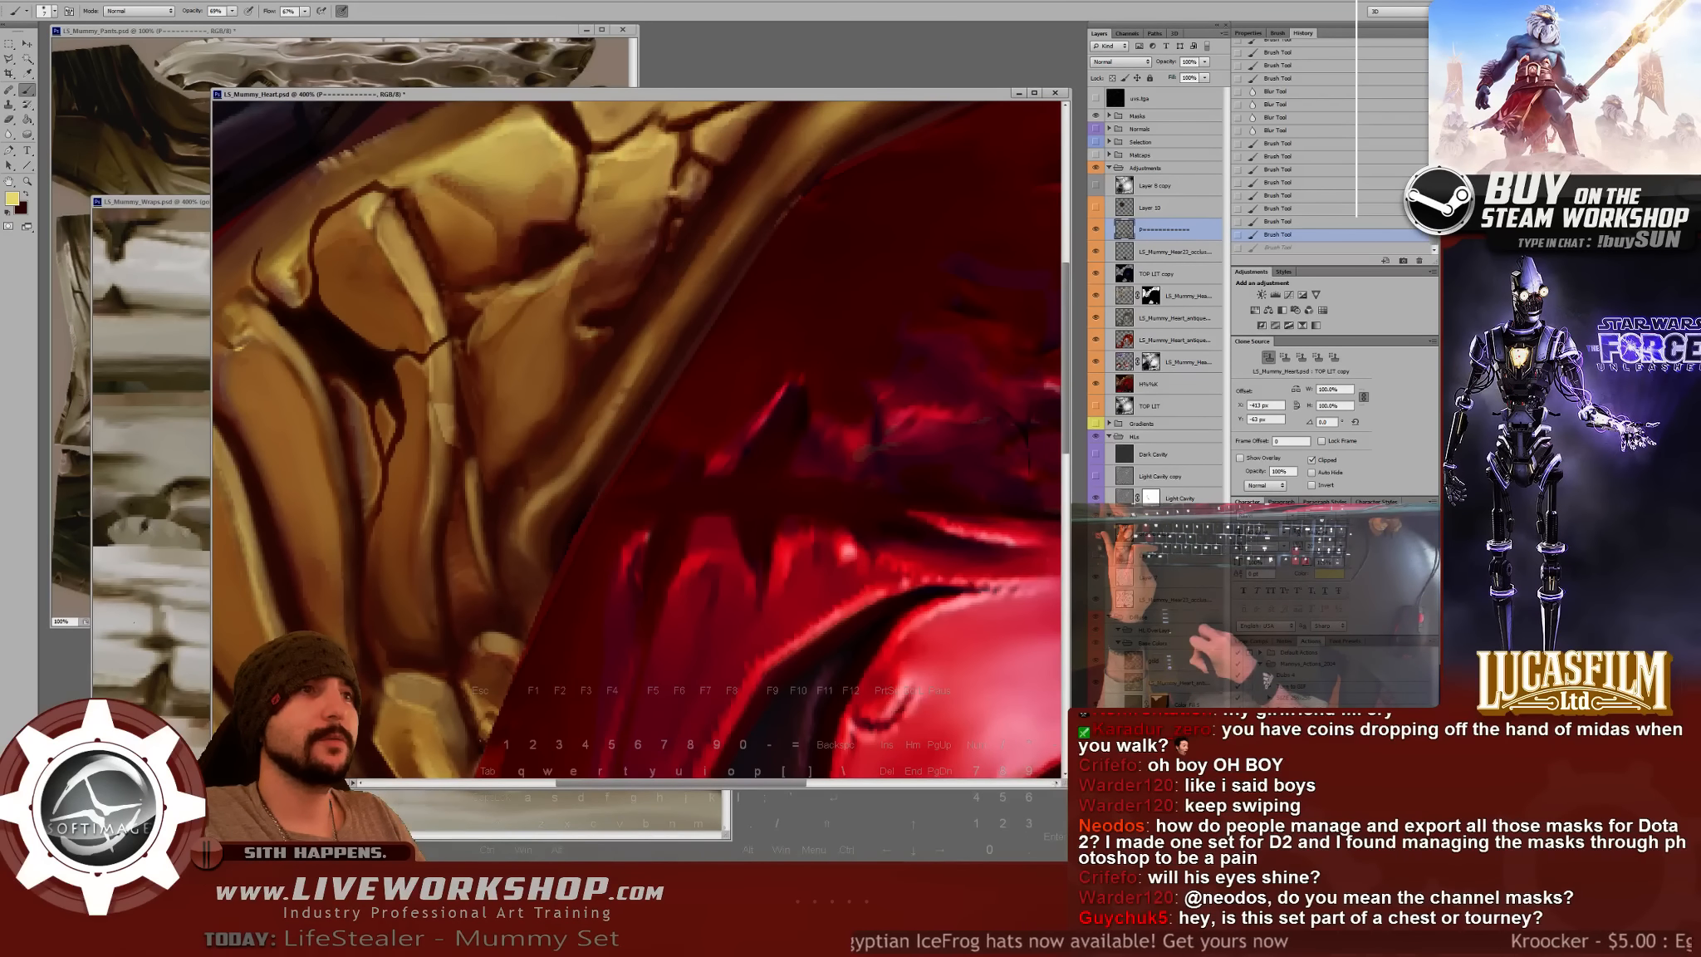
{"action": "left_click_drag", "start_coordinate": [430, 480], "coordinate": [425, 599]}
{"action": "key", "text": "r"}
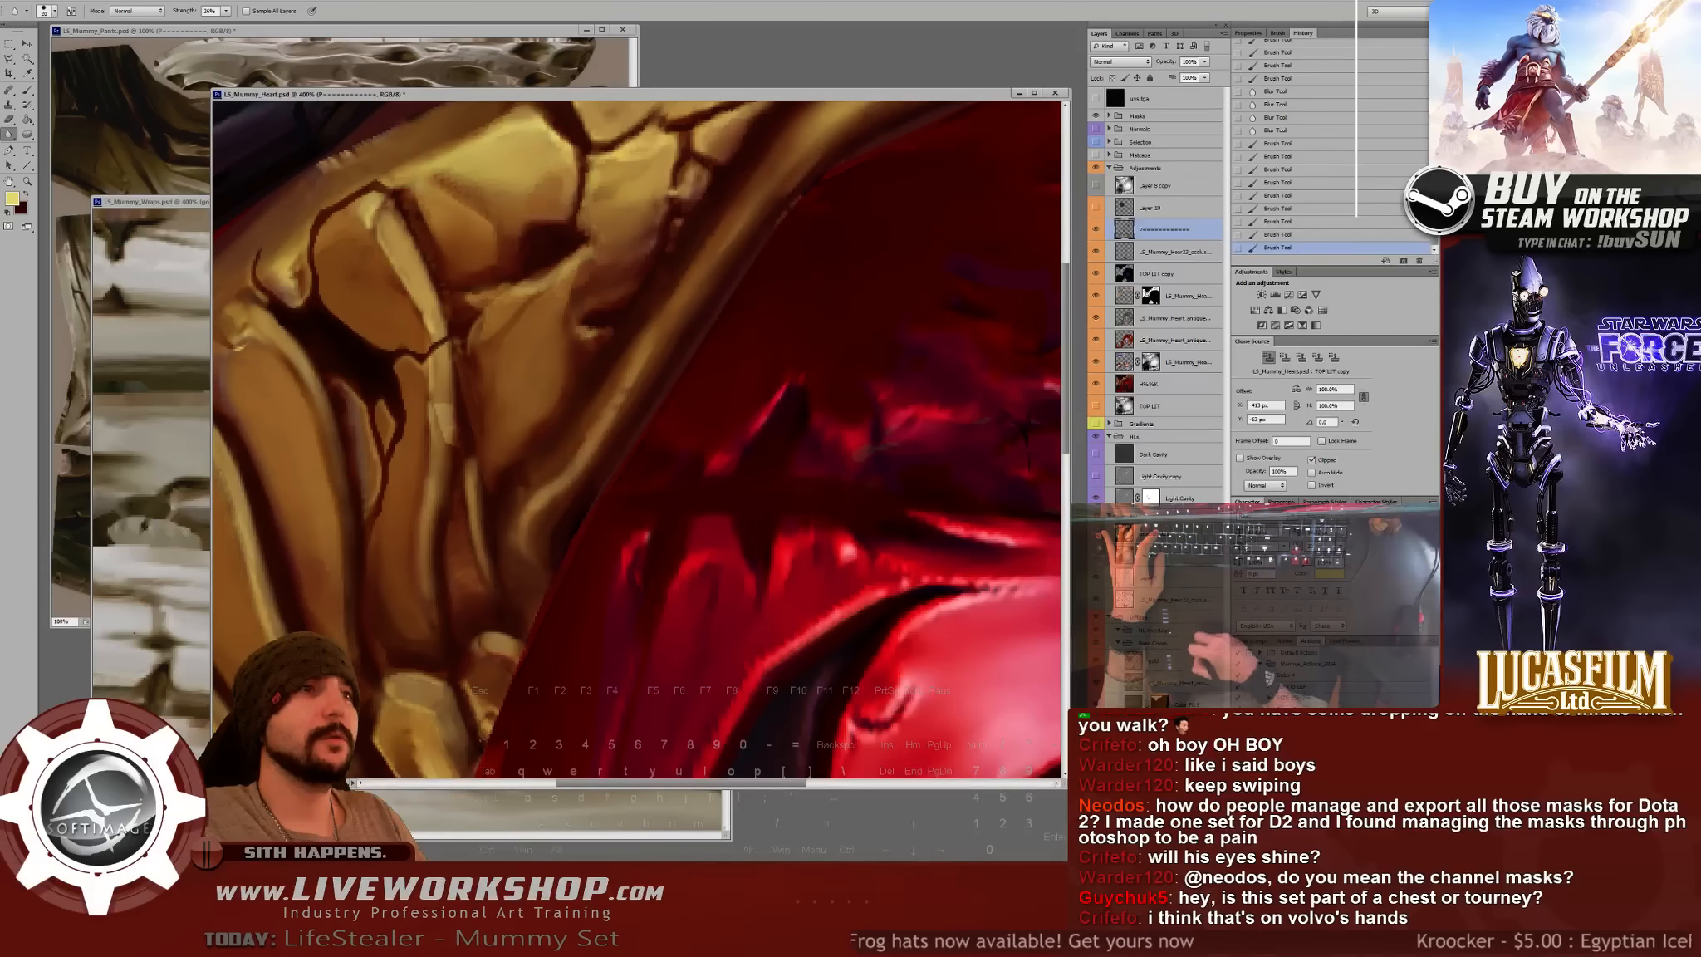
{"action": "left_click_drag", "start_coordinate": [430, 490], "coordinate": [425, 581]}
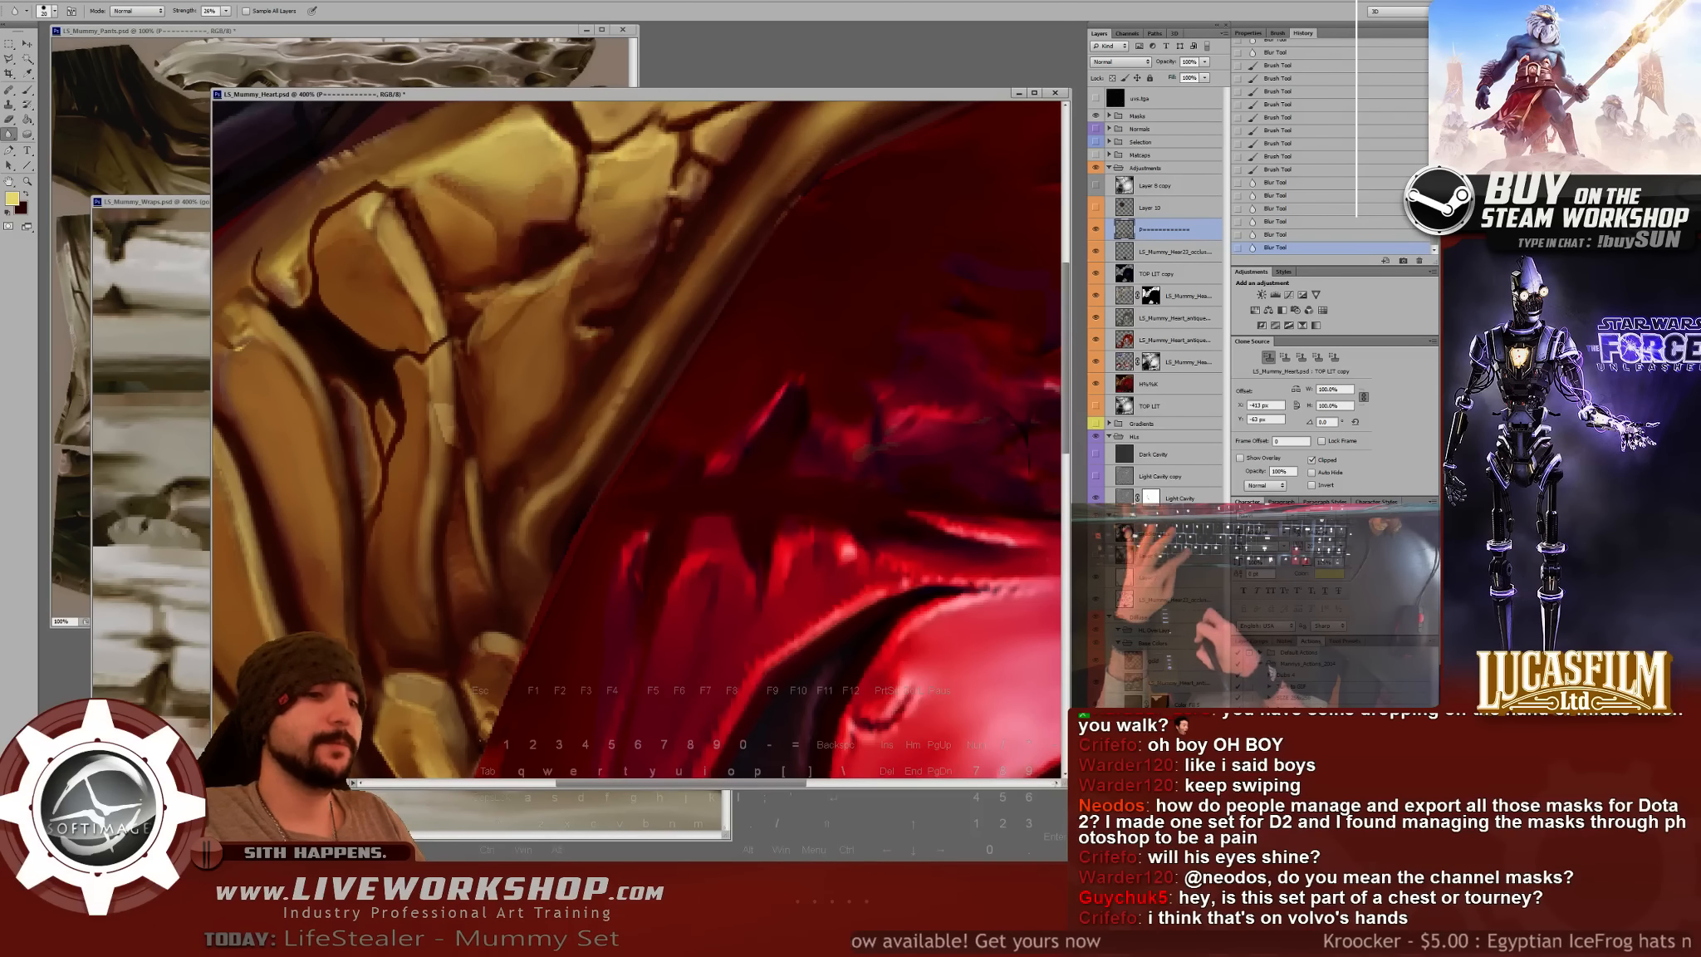
- Paint light-gold highlights along the cracked edges of the gold plates around the large bright stone and above the curved rim
{"action": "key", "text": "b"}
{"action": "left_click_drag", "start_coordinate": [498, 374], "coordinate": [642, 607]}
{"action": "key", "text": "ctrl+minus"}
{"action": "key", "text": "ctrl+plus"}
{"action": "left_click_drag", "start_coordinate": [831, 332], "coordinate": [664, 437]}
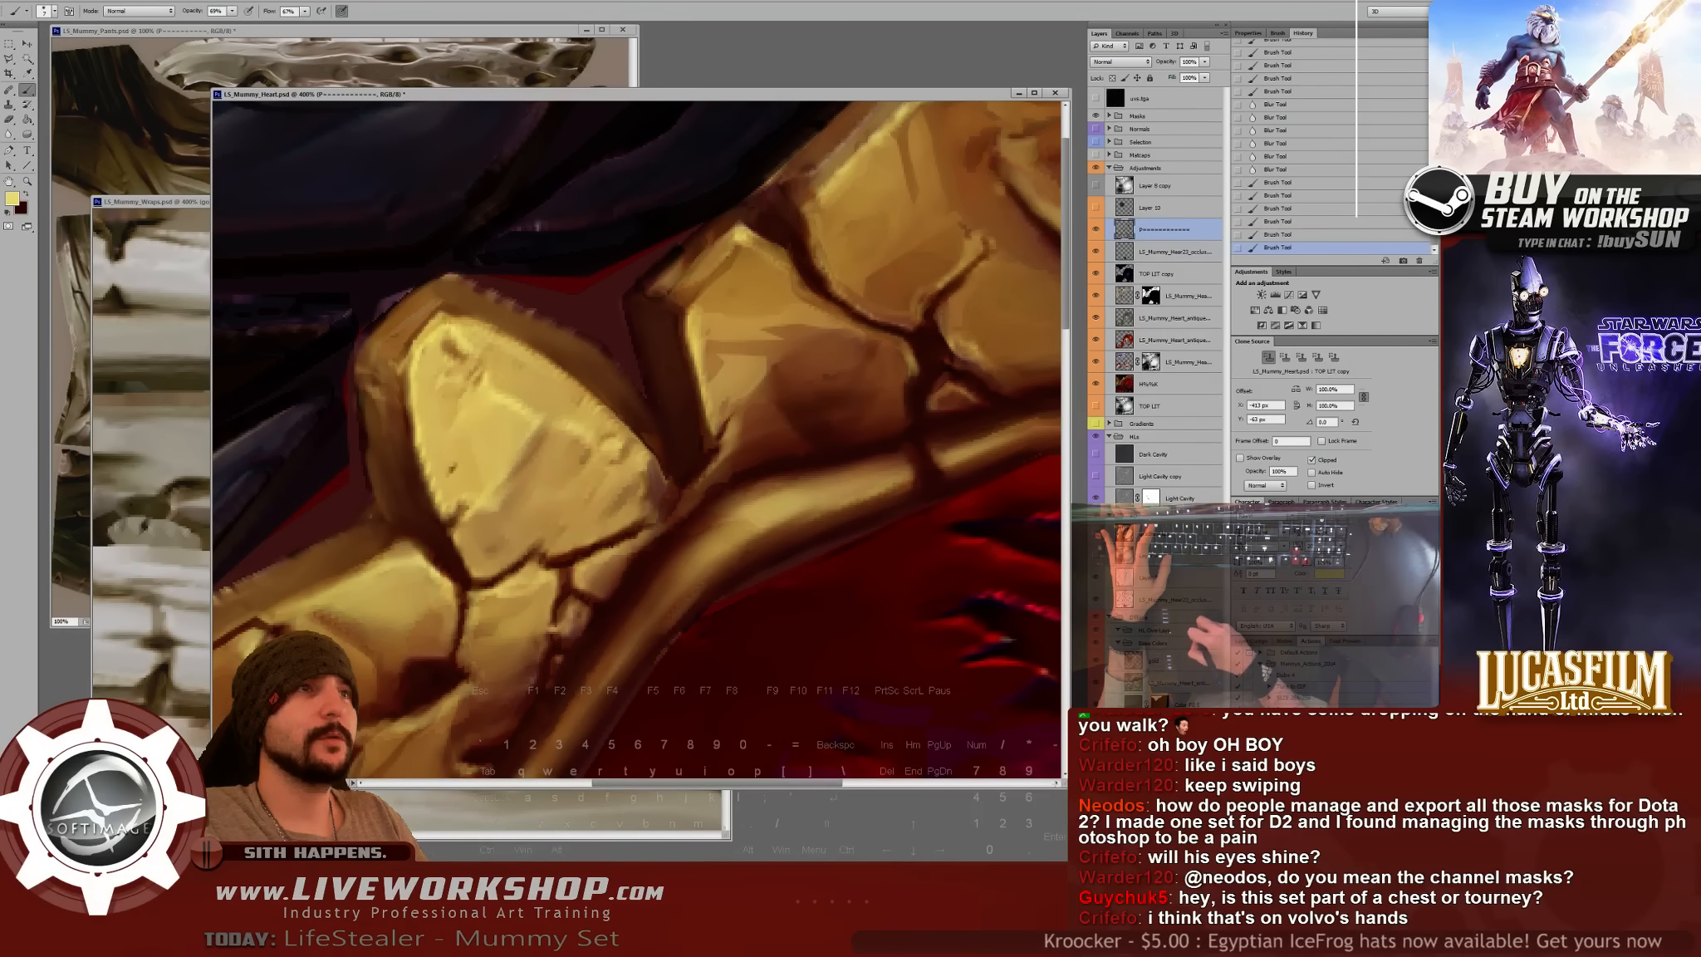
{"action": "mouse_move", "coordinate": [716, 366]}
{"action": "left_mouse_down"}
{"action": "mouse_move", "coordinate": [757, 362]}
{"action": "mouse_move", "coordinate": [657, 366]}
{"action": "left_mouse_up"}
{"action": "left_click_drag", "start_coordinate": [413, 585], "coordinate": [430, 579]}
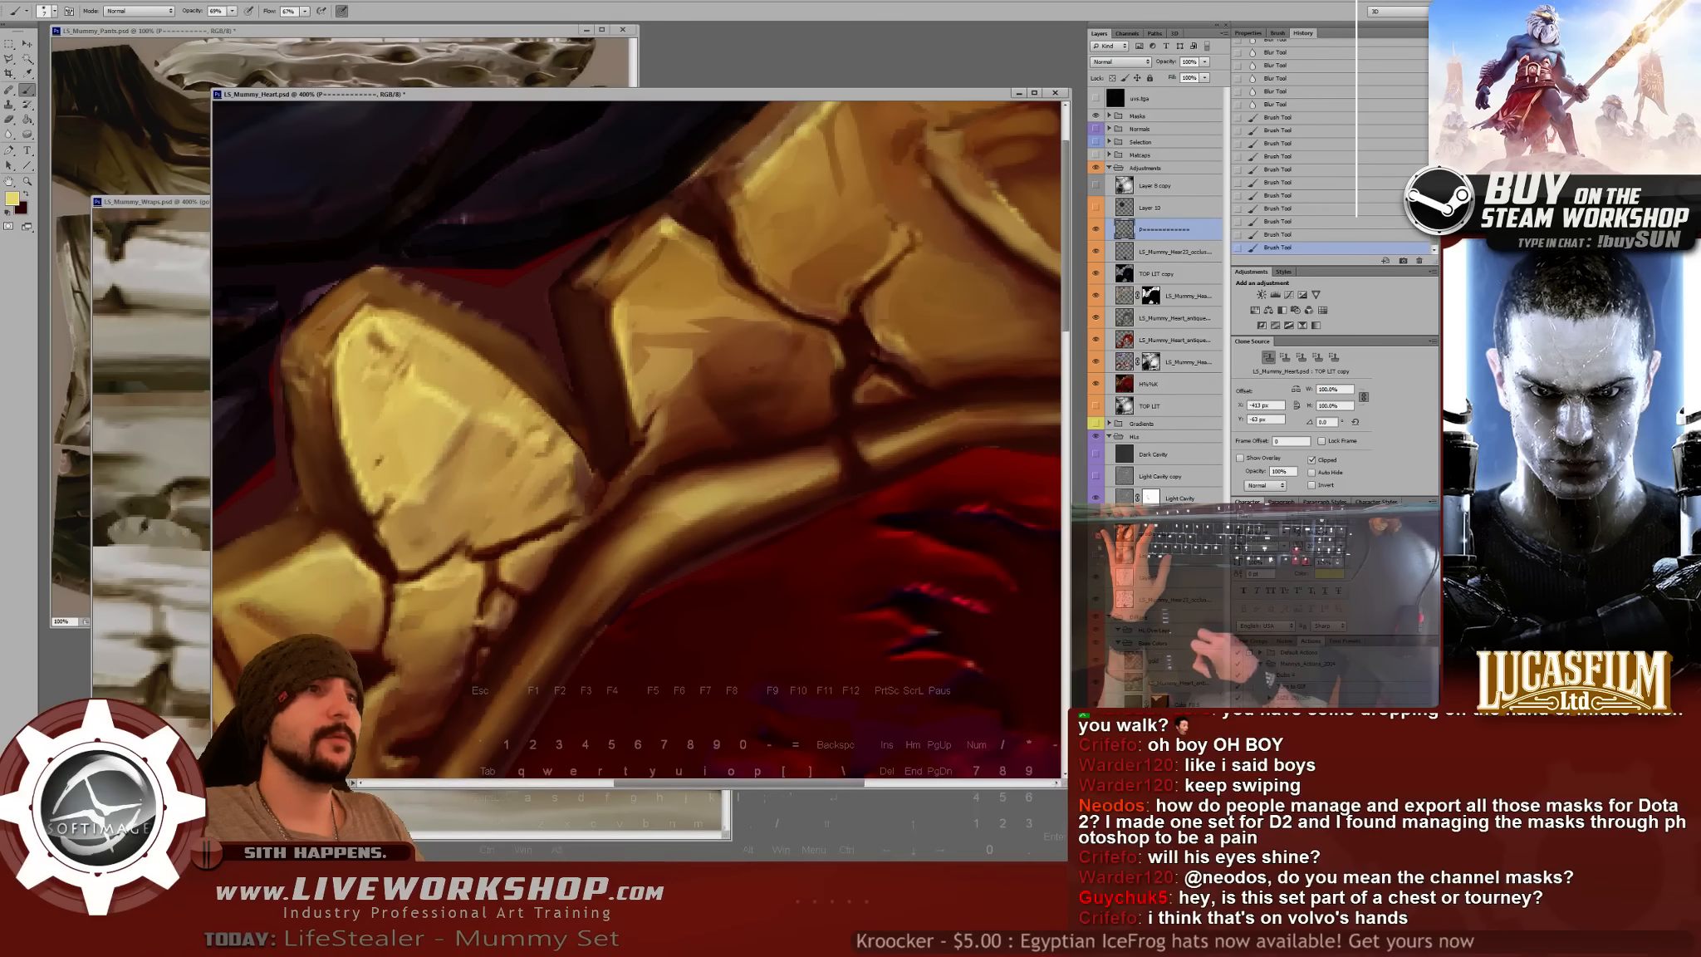
{"action": "left_click_drag", "start_coordinate": [681, 374], "coordinate": [509, 439]}
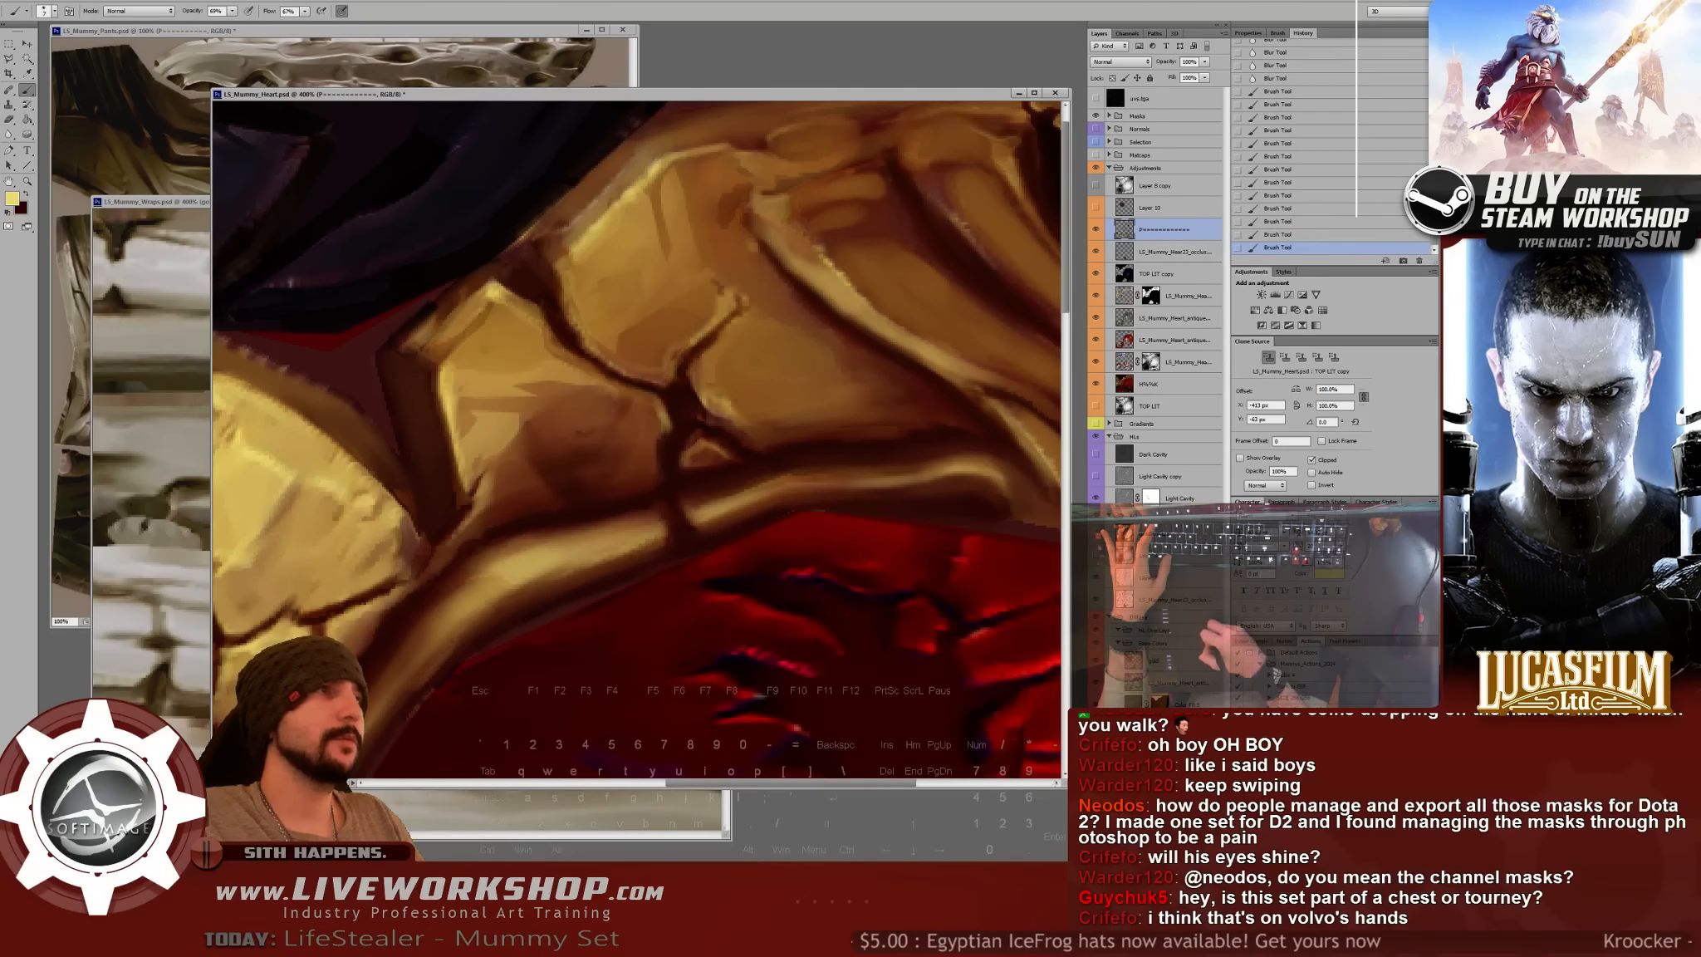
{"action": "left_click_drag", "start_coordinate": [559, 259], "coordinate": [585, 329]}
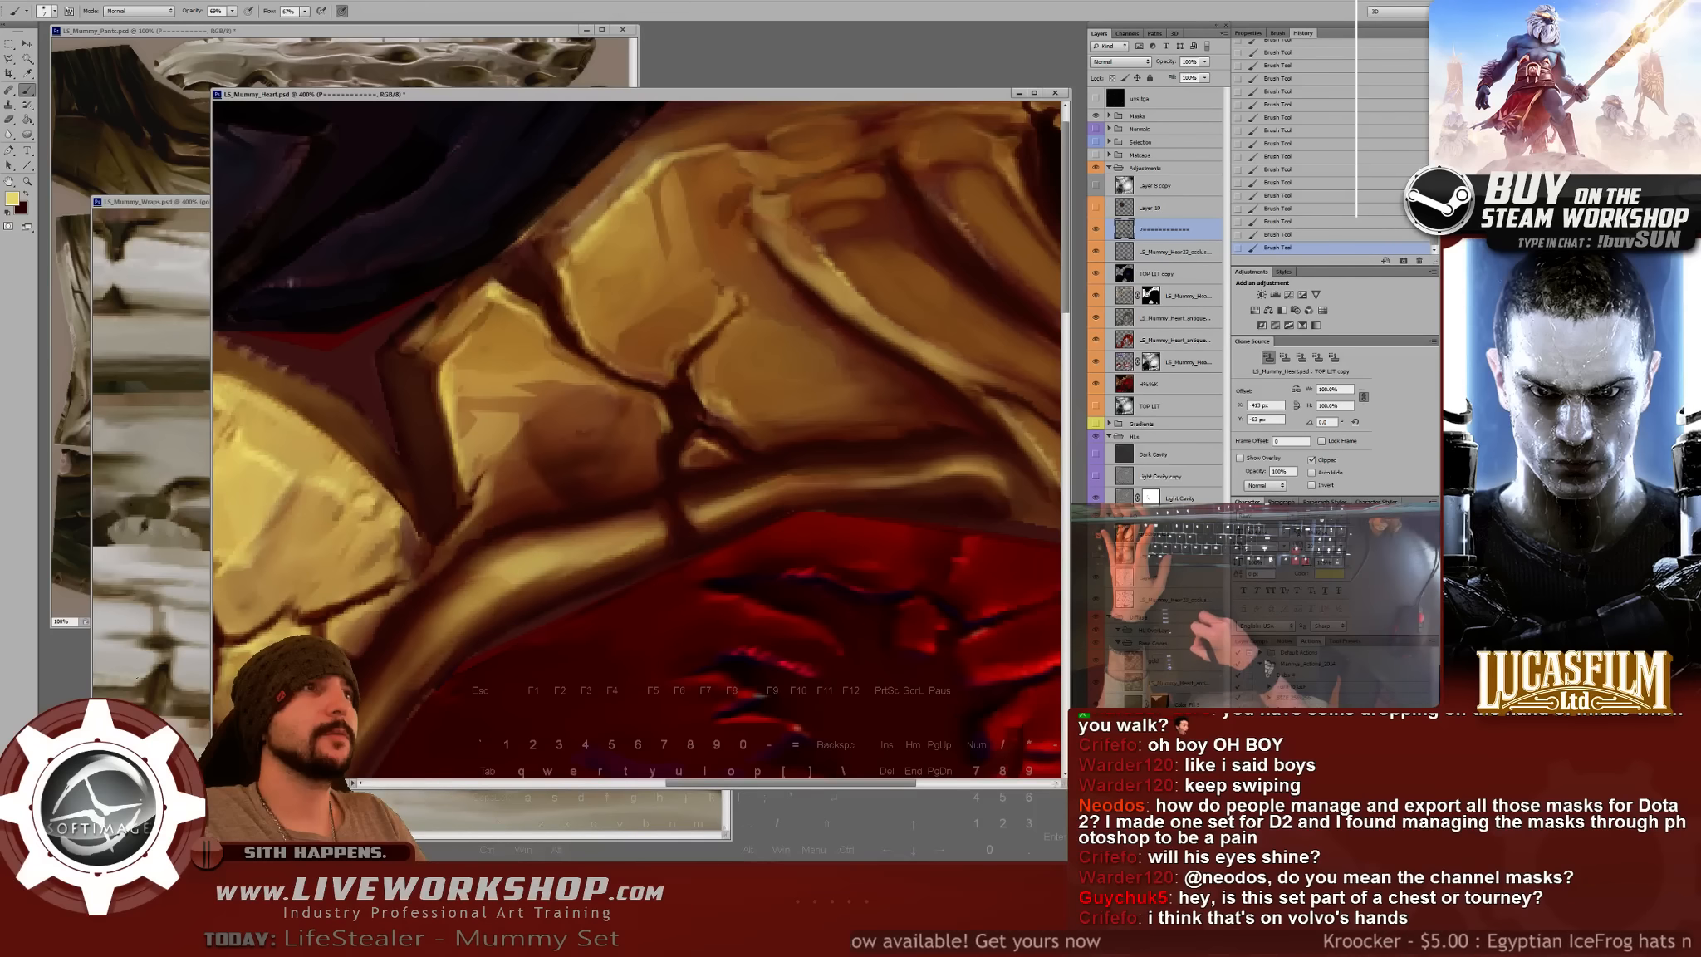
- Adjust the Blur tool's strength and soften the highlight along the cracked edge of the upper gold plate
{"action": "key", "text": "r"}
{"action": "left_click_drag", "start_coordinate": [565, 274], "coordinate": [582, 323]}
{"action": "left_click", "coordinate": [226, 12]}
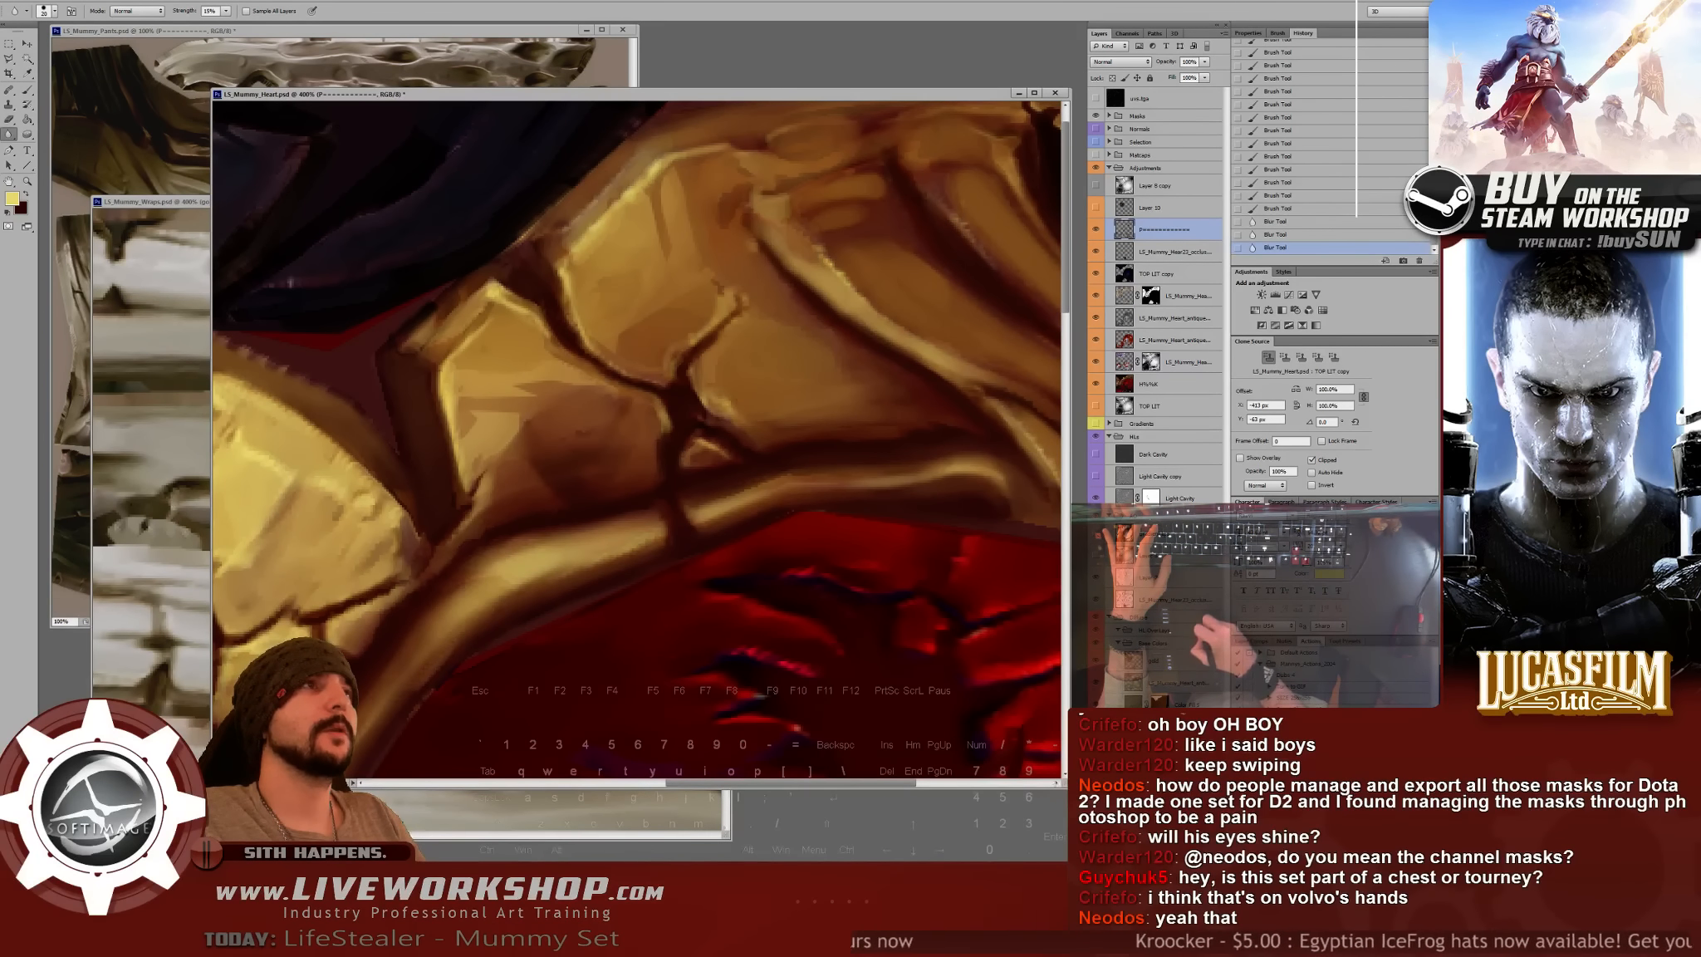
{"action": "left_click_drag", "start_coordinate": [562, 264], "coordinate": [570, 292]}
{"action": "left_click_drag", "start_coordinate": [566, 282], "coordinate": [583, 328]}
{"action": "left_click_drag", "start_coordinate": [576, 316], "coordinate": [603, 357]}
{"action": "left_click_drag", "start_coordinate": [596, 349], "coordinate": [618, 369]}
- Brush light-gold highlights on the upper fan's right-hand panels and soften the area above the slanted end block with Blur
{"action": "mouse_move", "coordinate": [609, 360]}
{"action": "left_mouse_down"}
{"action": "mouse_move", "coordinate": [634, 377]}
{"action": "mouse_move", "coordinate": [289, 382]}
{"action": "left_mouse_up"}
{"action": "key", "text": "b"}
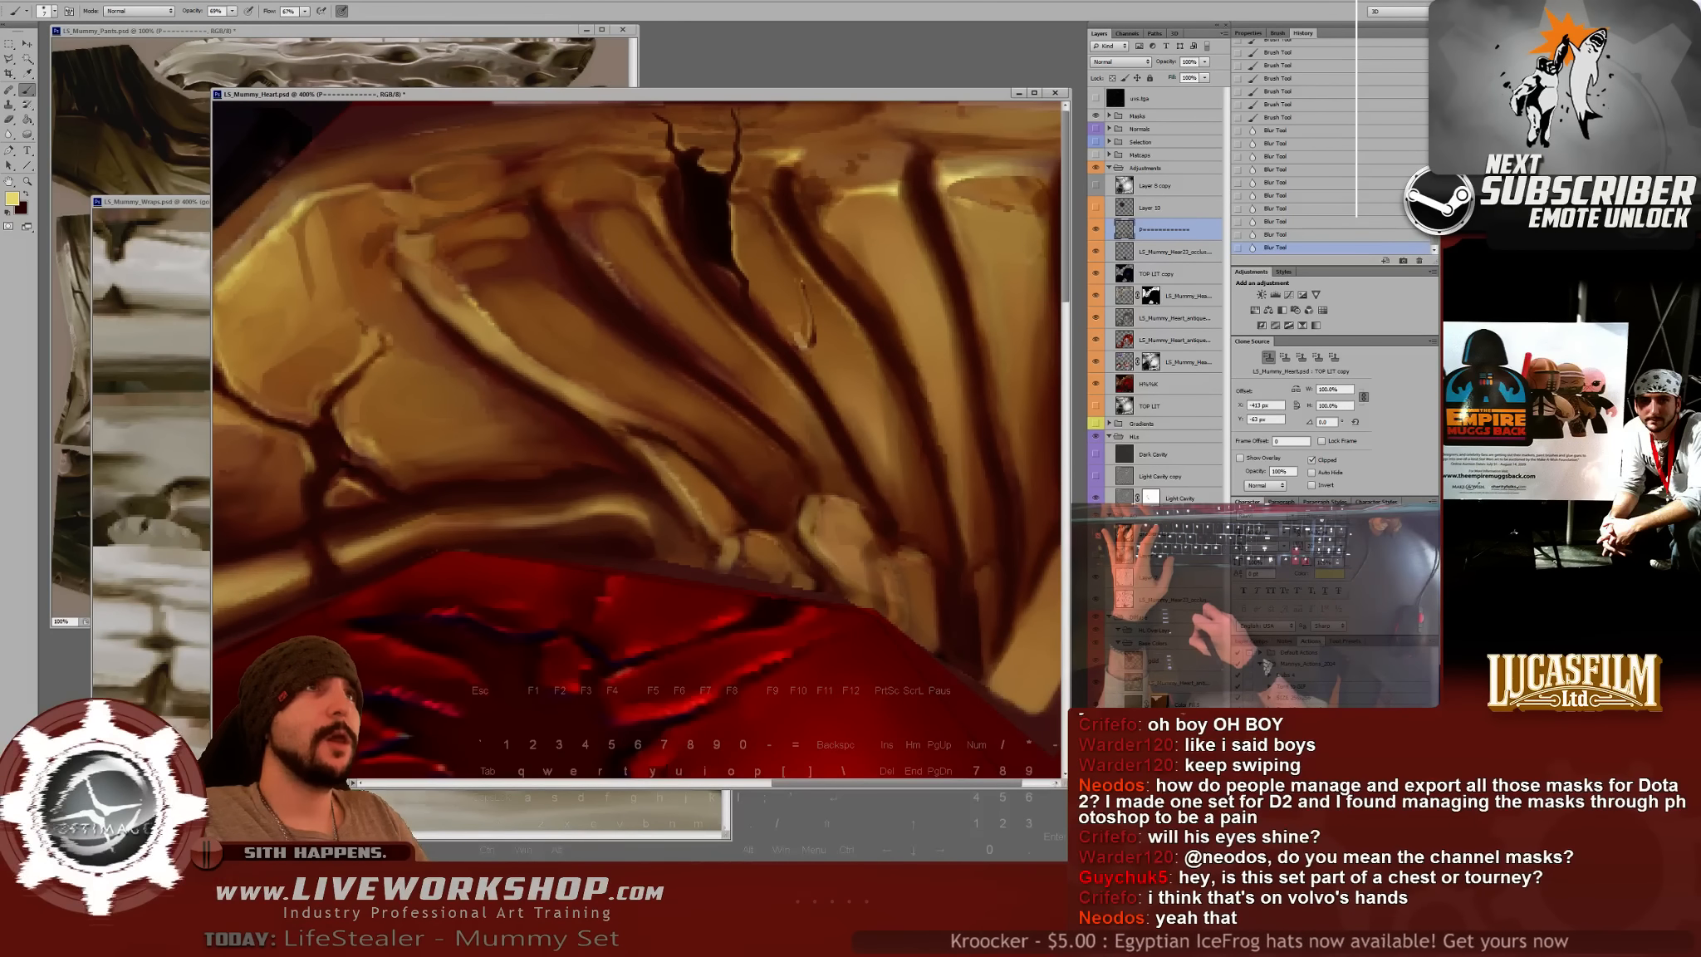
{"action": "left_click_drag", "start_coordinate": [940, 176], "coordinate": [970, 180]}
{"action": "left_click_drag", "start_coordinate": [943, 180], "coordinate": [978, 178]}
{"action": "left_click_drag", "start_coordinate": [897, 332], "coordinate": [799, 332]}
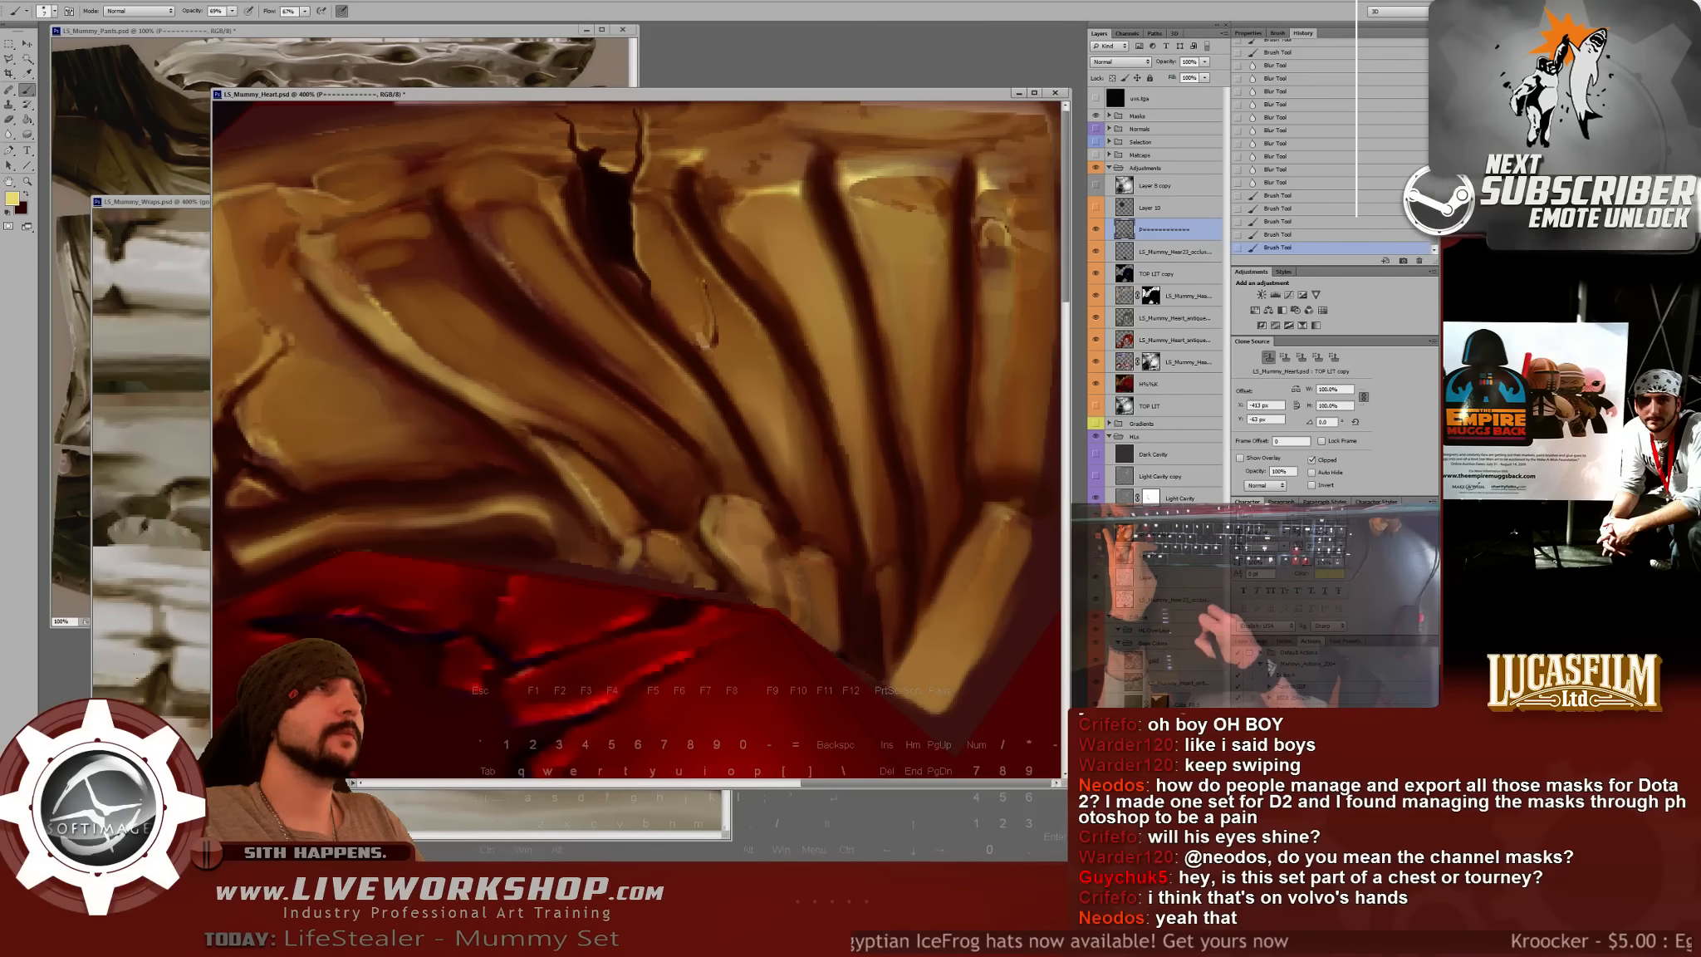
{"action": "key", "text": "r"}
{"action": "left_click_drag", "start_coordinate": [1000, 513], "coordinate": [1018, 523]}
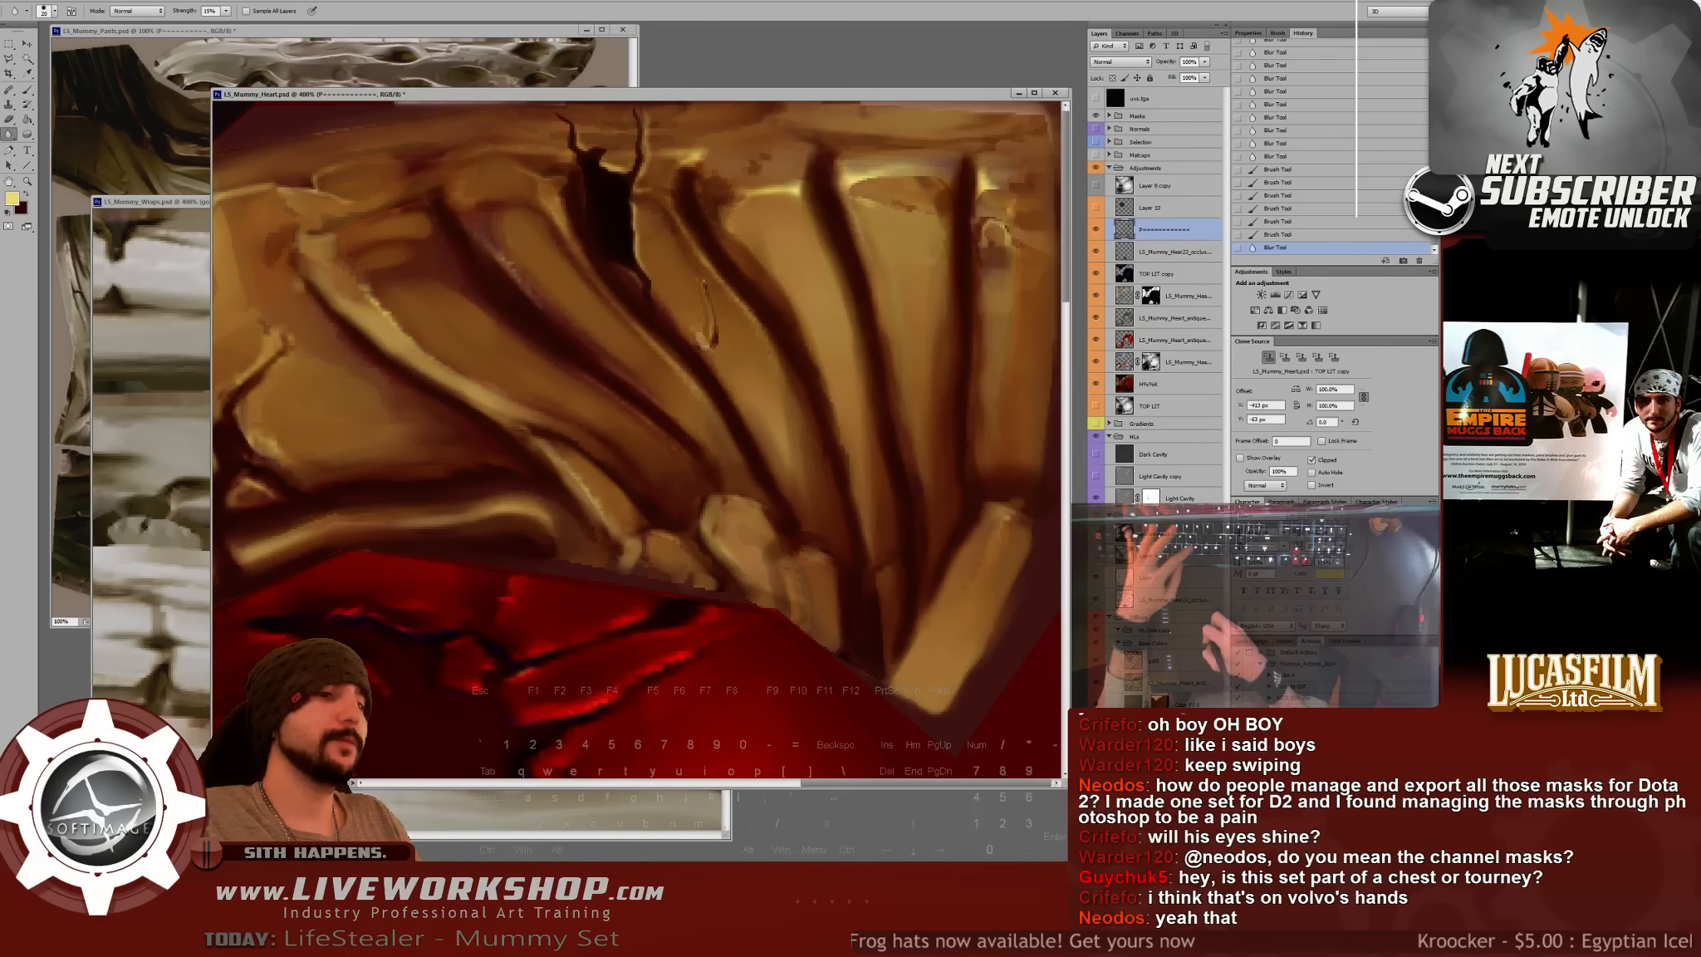
- Paint light-gold highlights down the two upper fan panels right of the dark crack and blend them with the Blur tool
{"action": "key", "text": "b"}
{"action": "scroll", "coordinate": [636, 440], "scroll_direction": "down", "scroll_amount": 1}
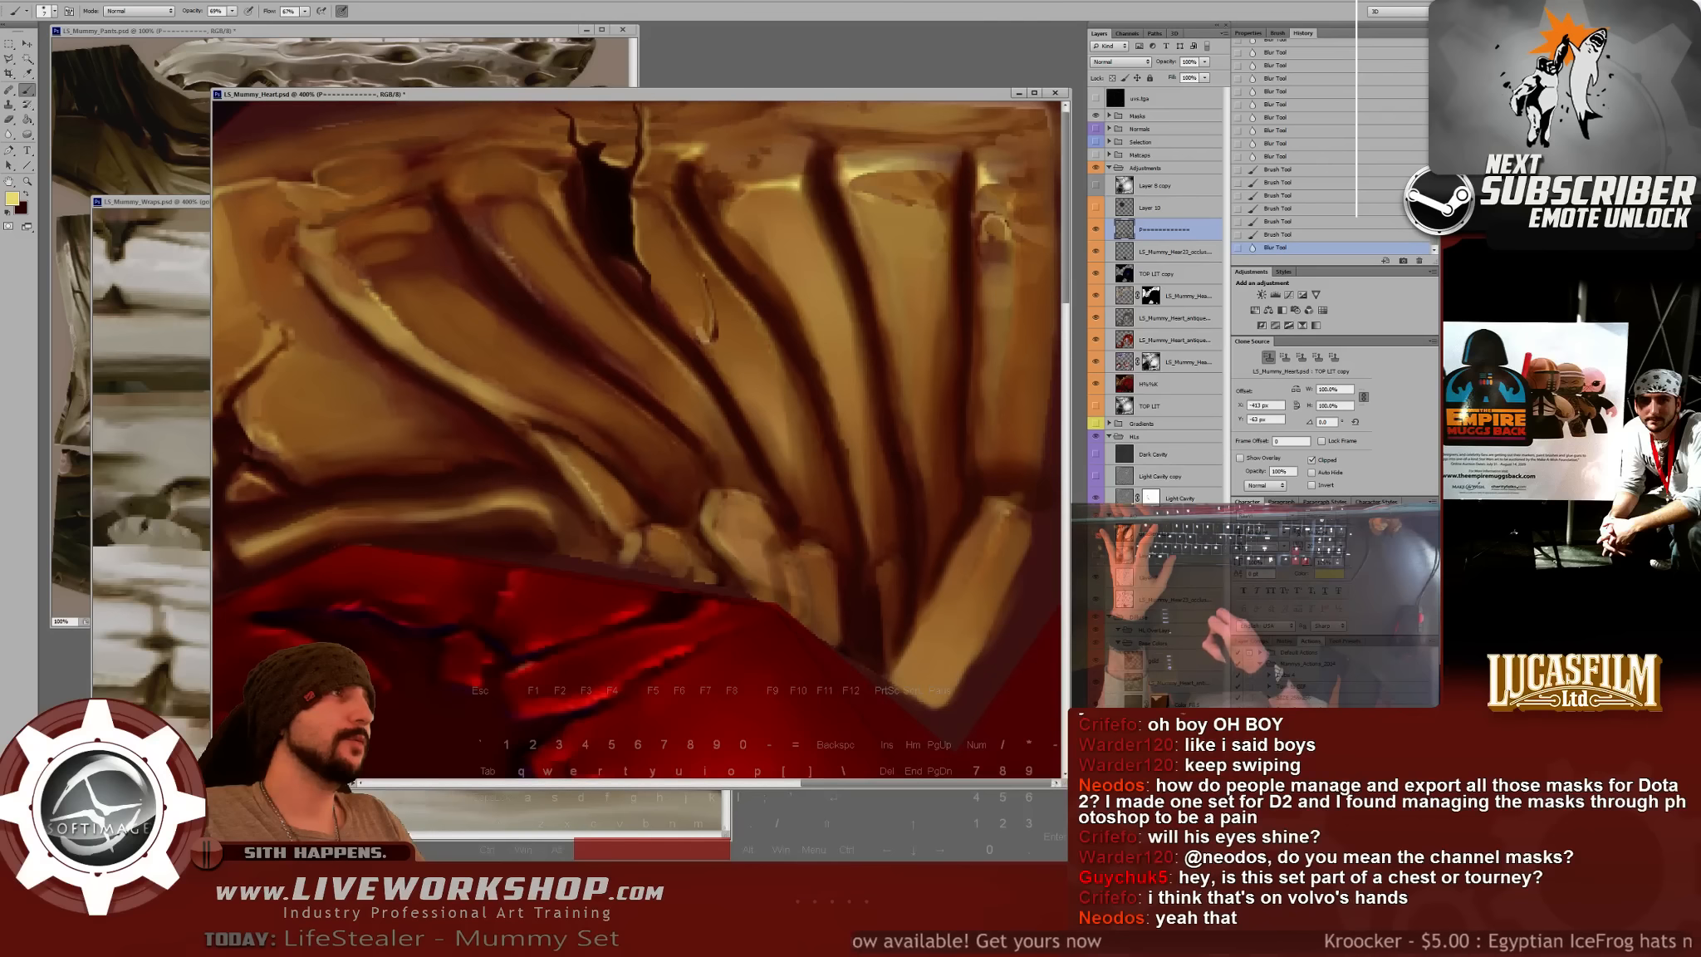
{"action": "left_click_drag", "start_coordinate": [739, 231], "coordinate": [793, 322]}
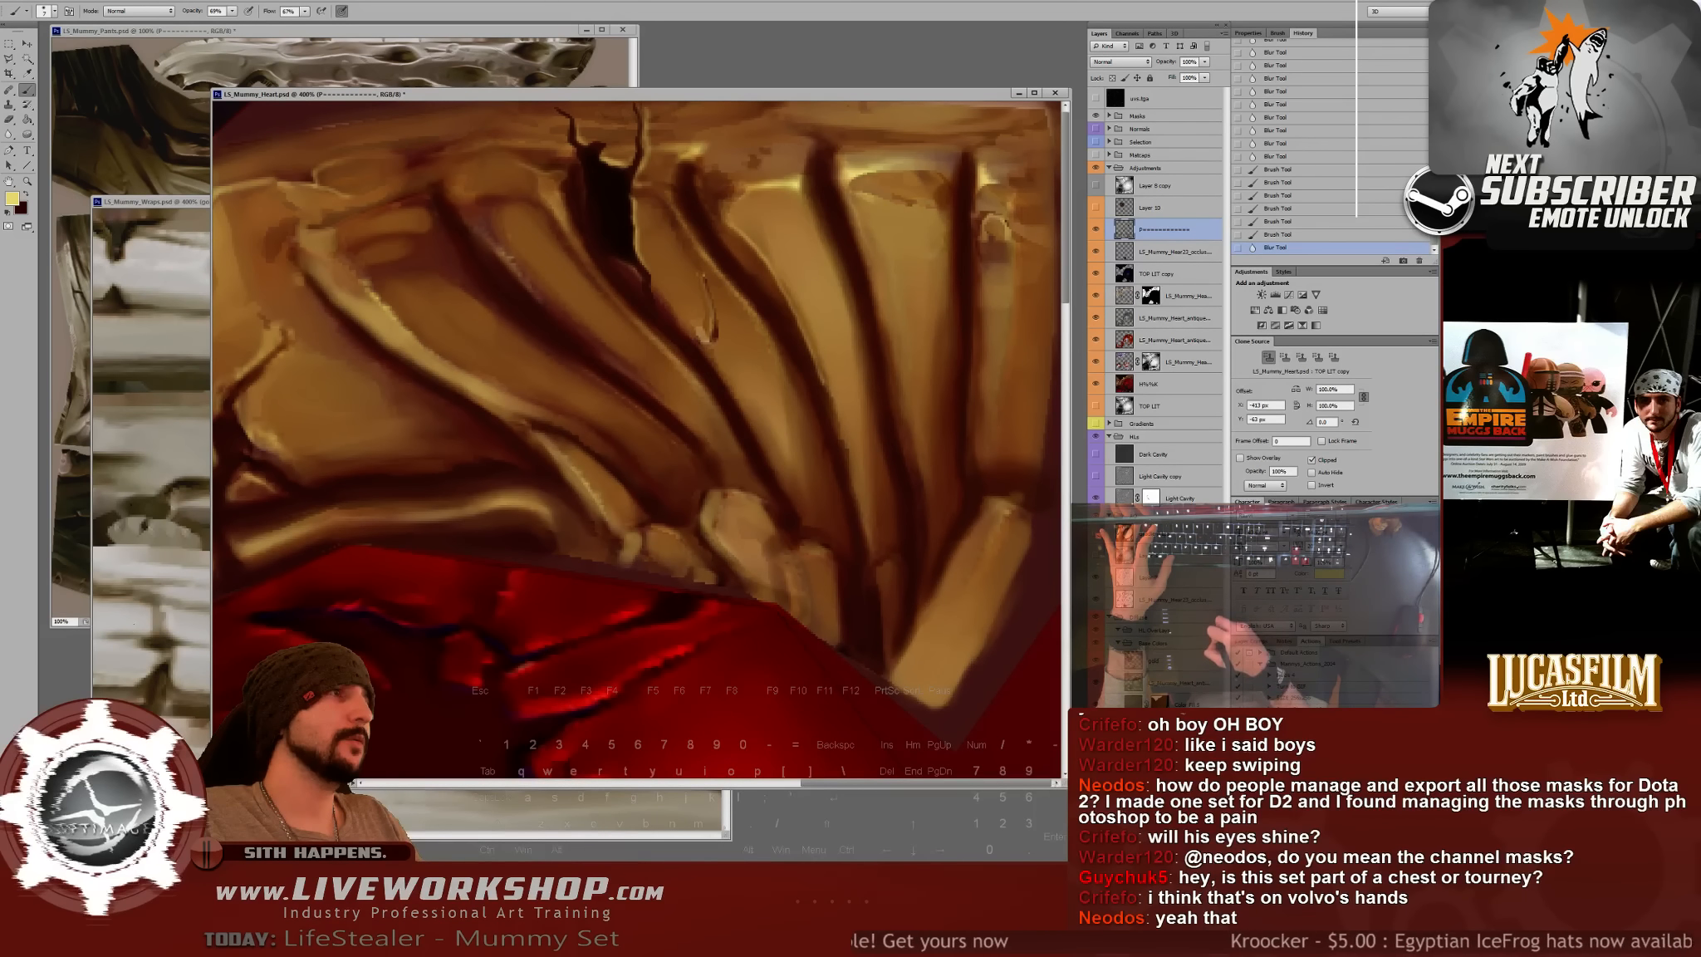
{"action": "left_click_drag", "start_coordinate": [864, 218], "coordinate": [898, 388]}
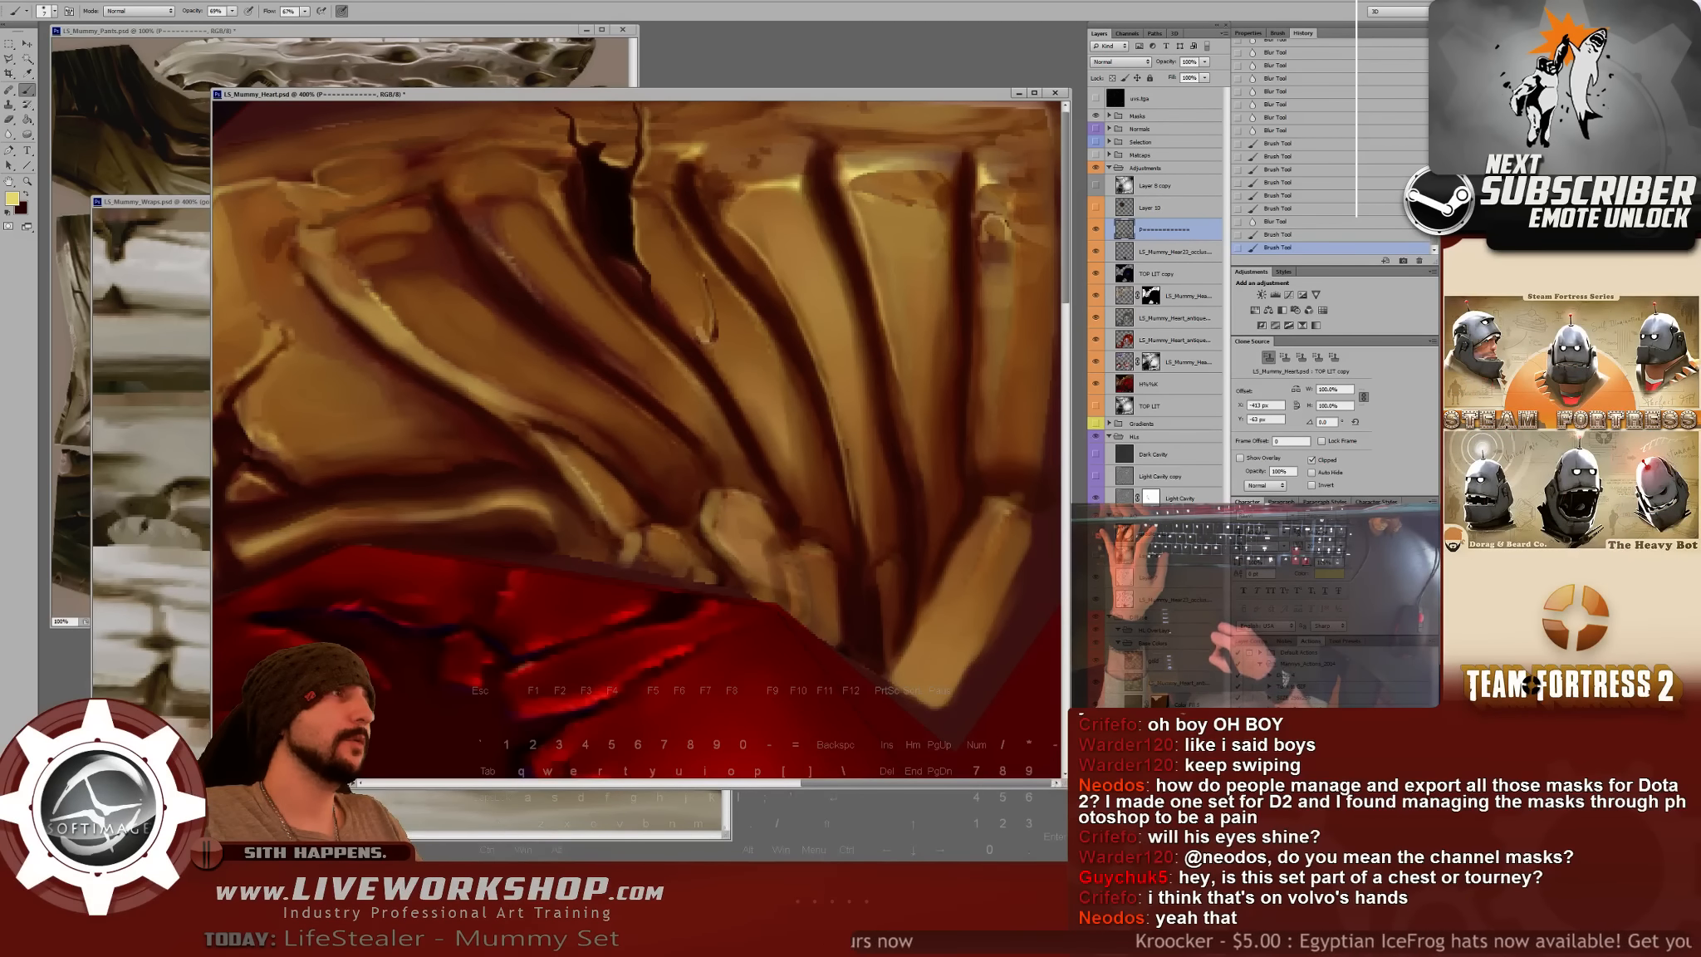
{"action": "key", "text": "r"}
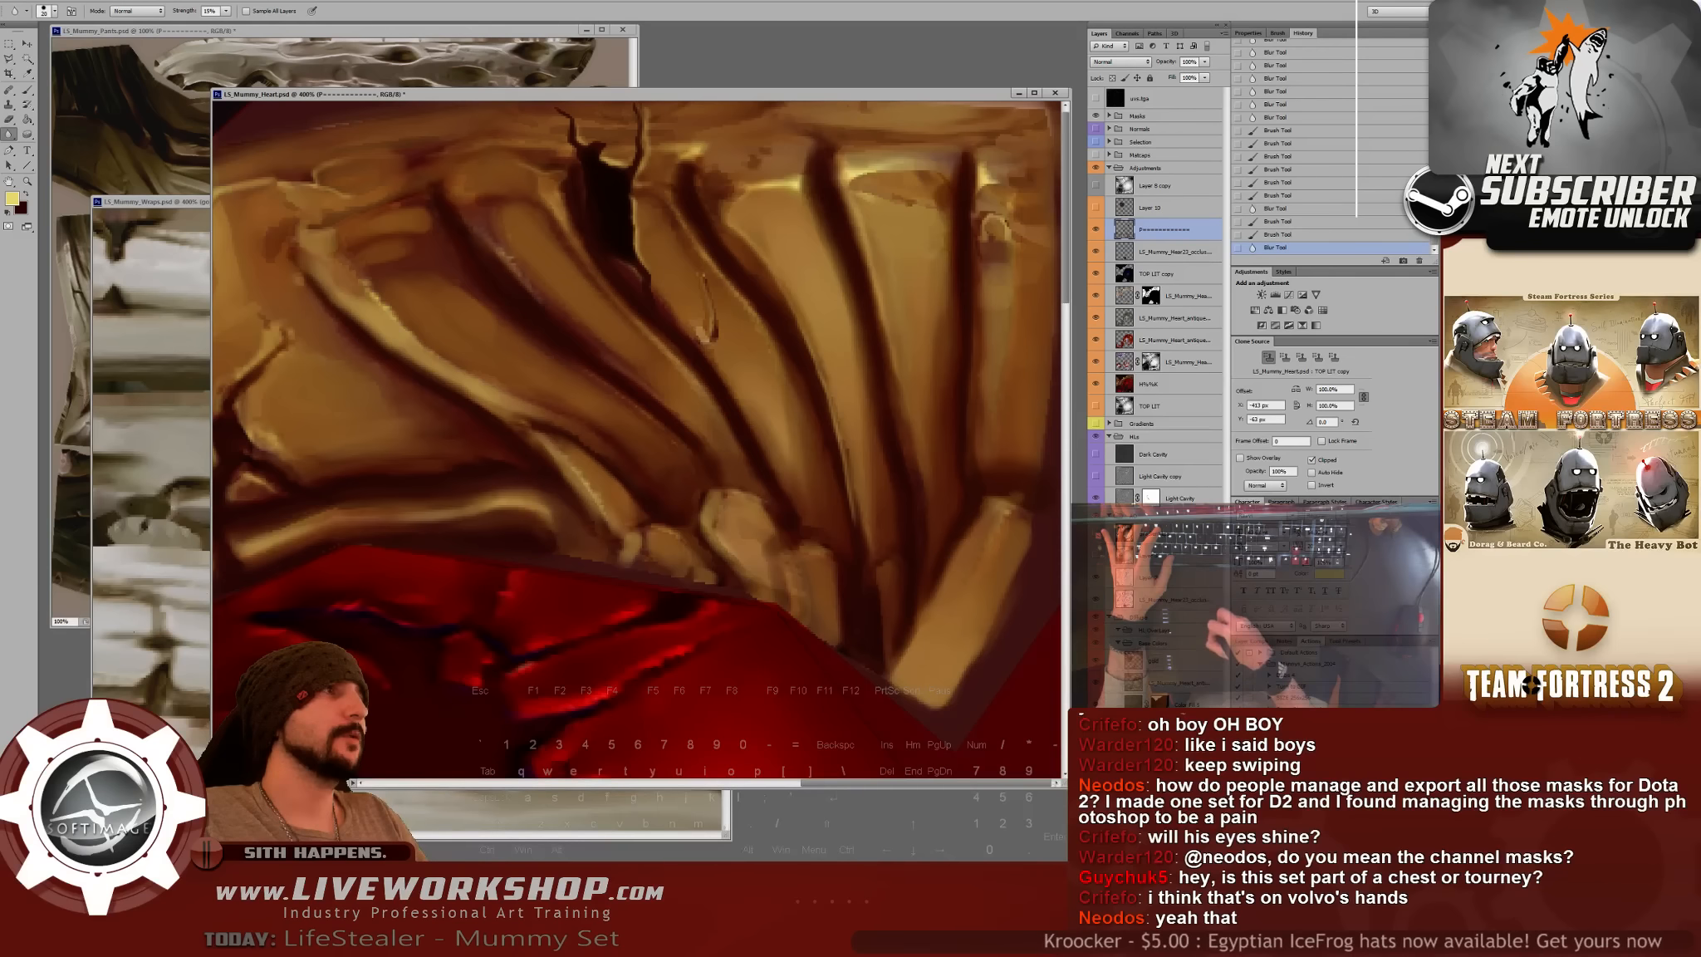
{"action": "left_click_drag", "start_coordinate": [864, 240], "coordinate": [893, 366]}
- Add short light-gold strokes near the top of the upper fan's rightmost panel and blur the rib edge above the small stones
{"action": "key", "text": "b"}
{"action": "scroll", "coordinate": [636, 440], "scroll_direction": "down", "scroll_amount": 1}
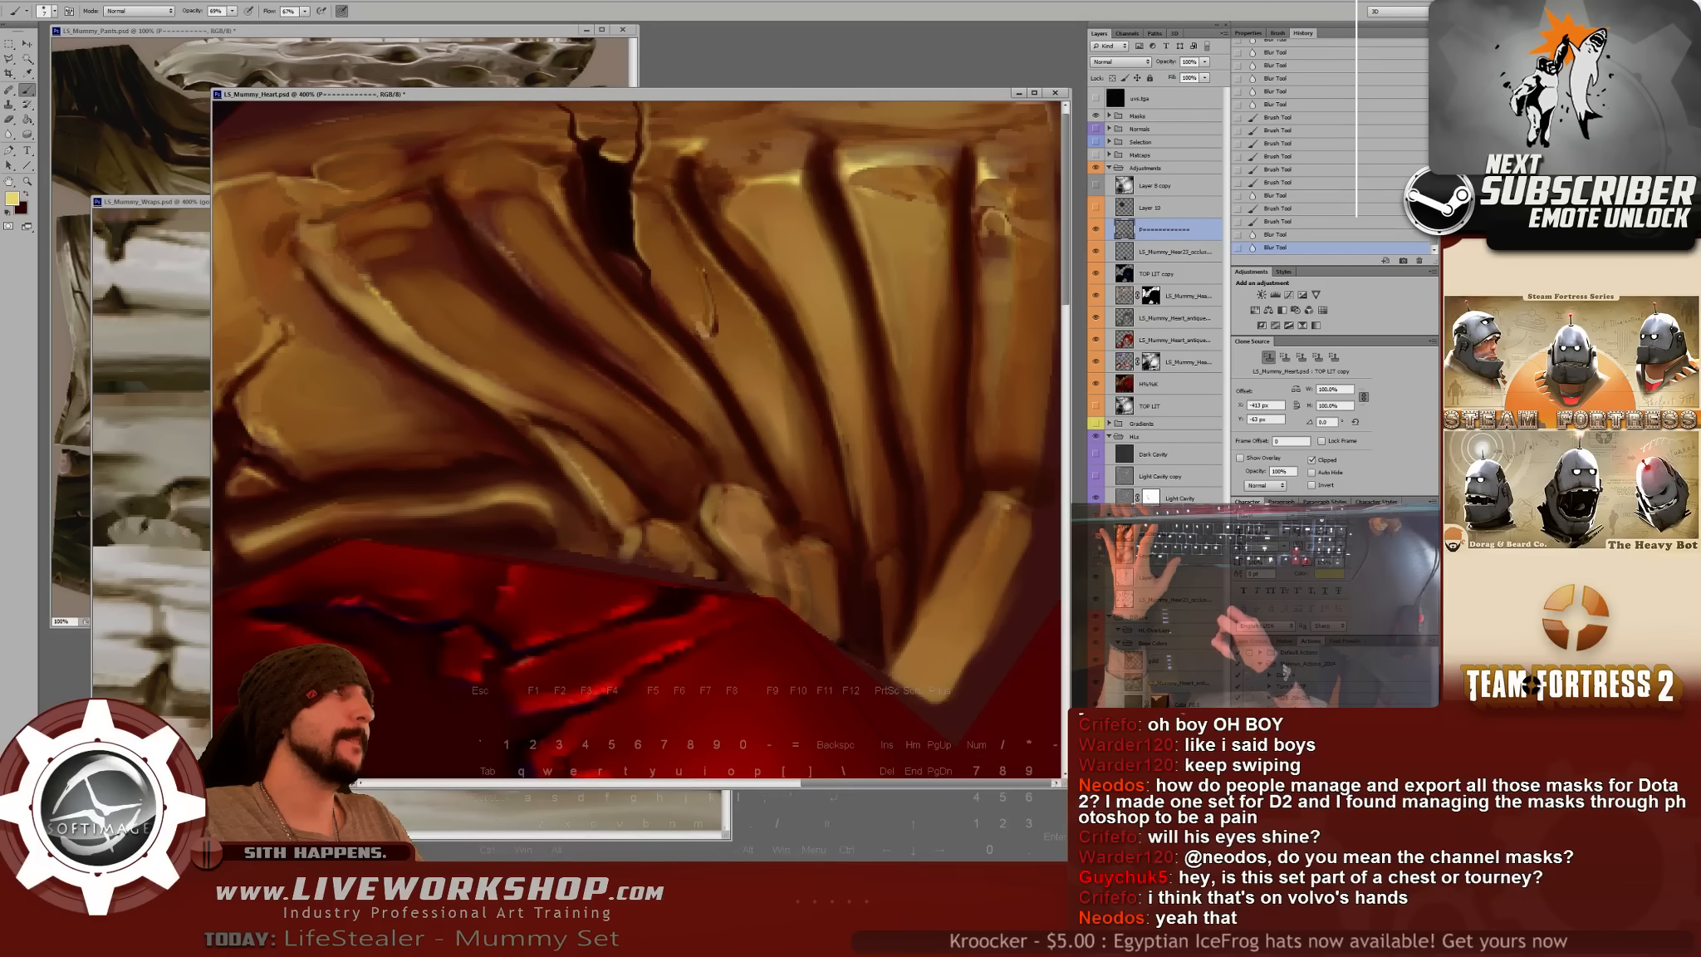
{"action": "left_click_drag", "start_coordinate": [1007, 226], "coordinate": [1006, 262]}
{"action": "left_click_drag", "start_coordinate": [1005, 233], "coordinate": [1003, 278]}
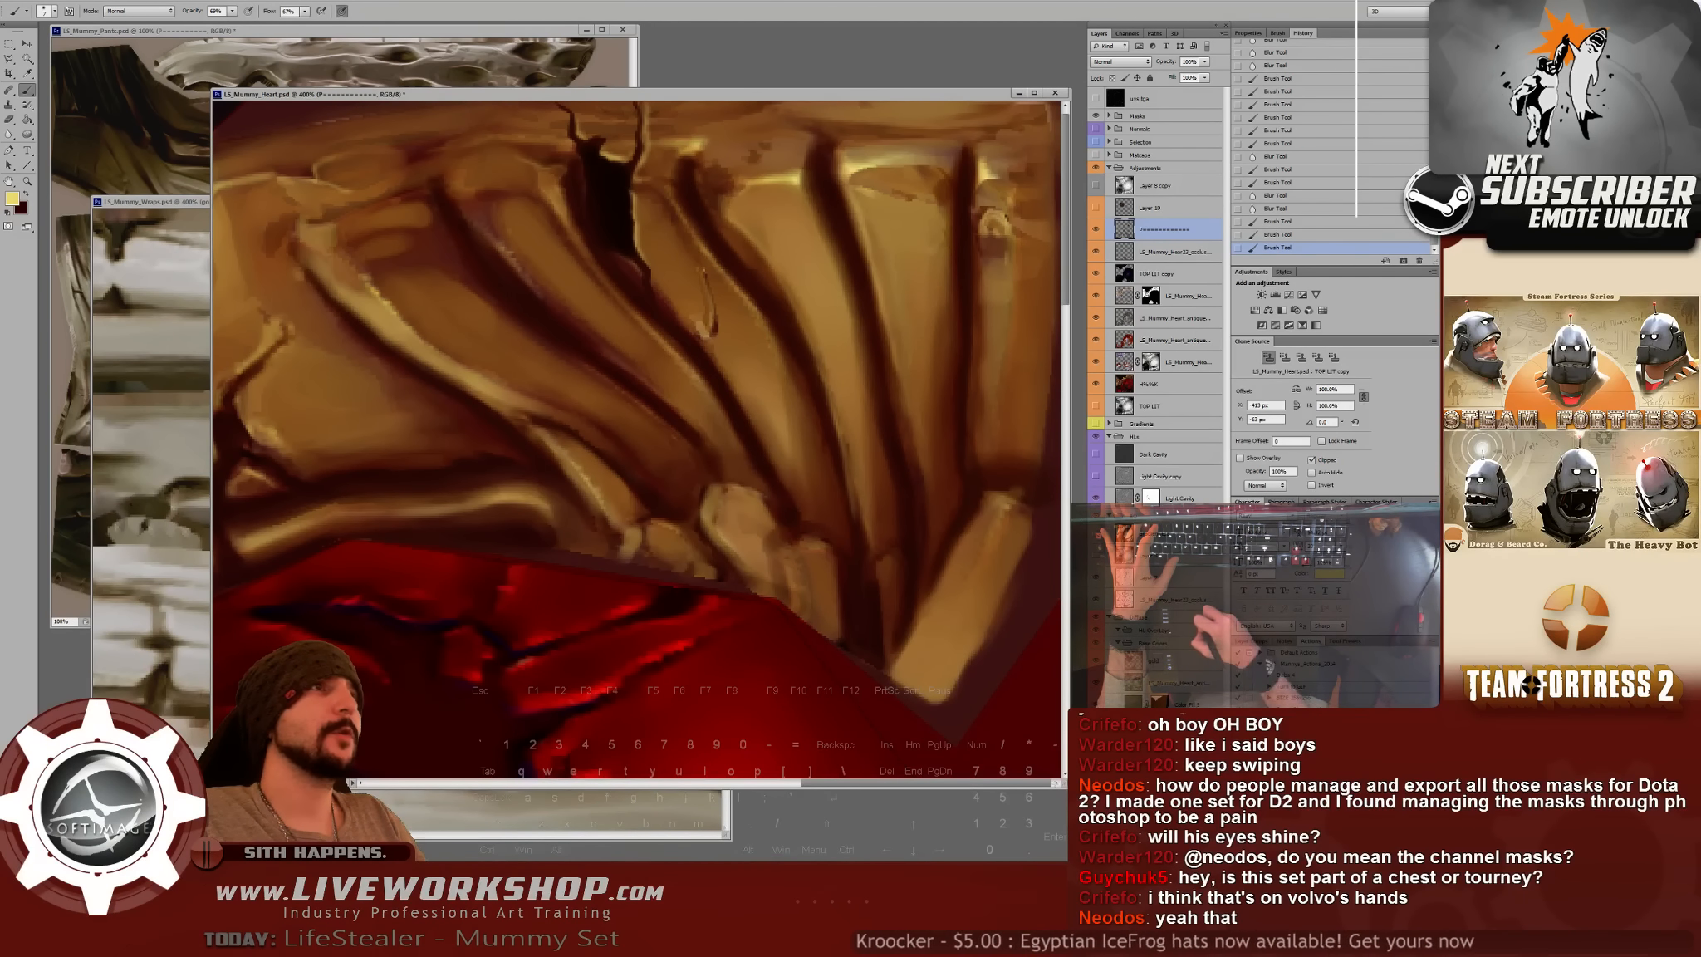
{"action": "key", "text": "r"}
{"action": "left_click_drag", "start_coordinate": [701, 420], "coordinate": [718, 457]}
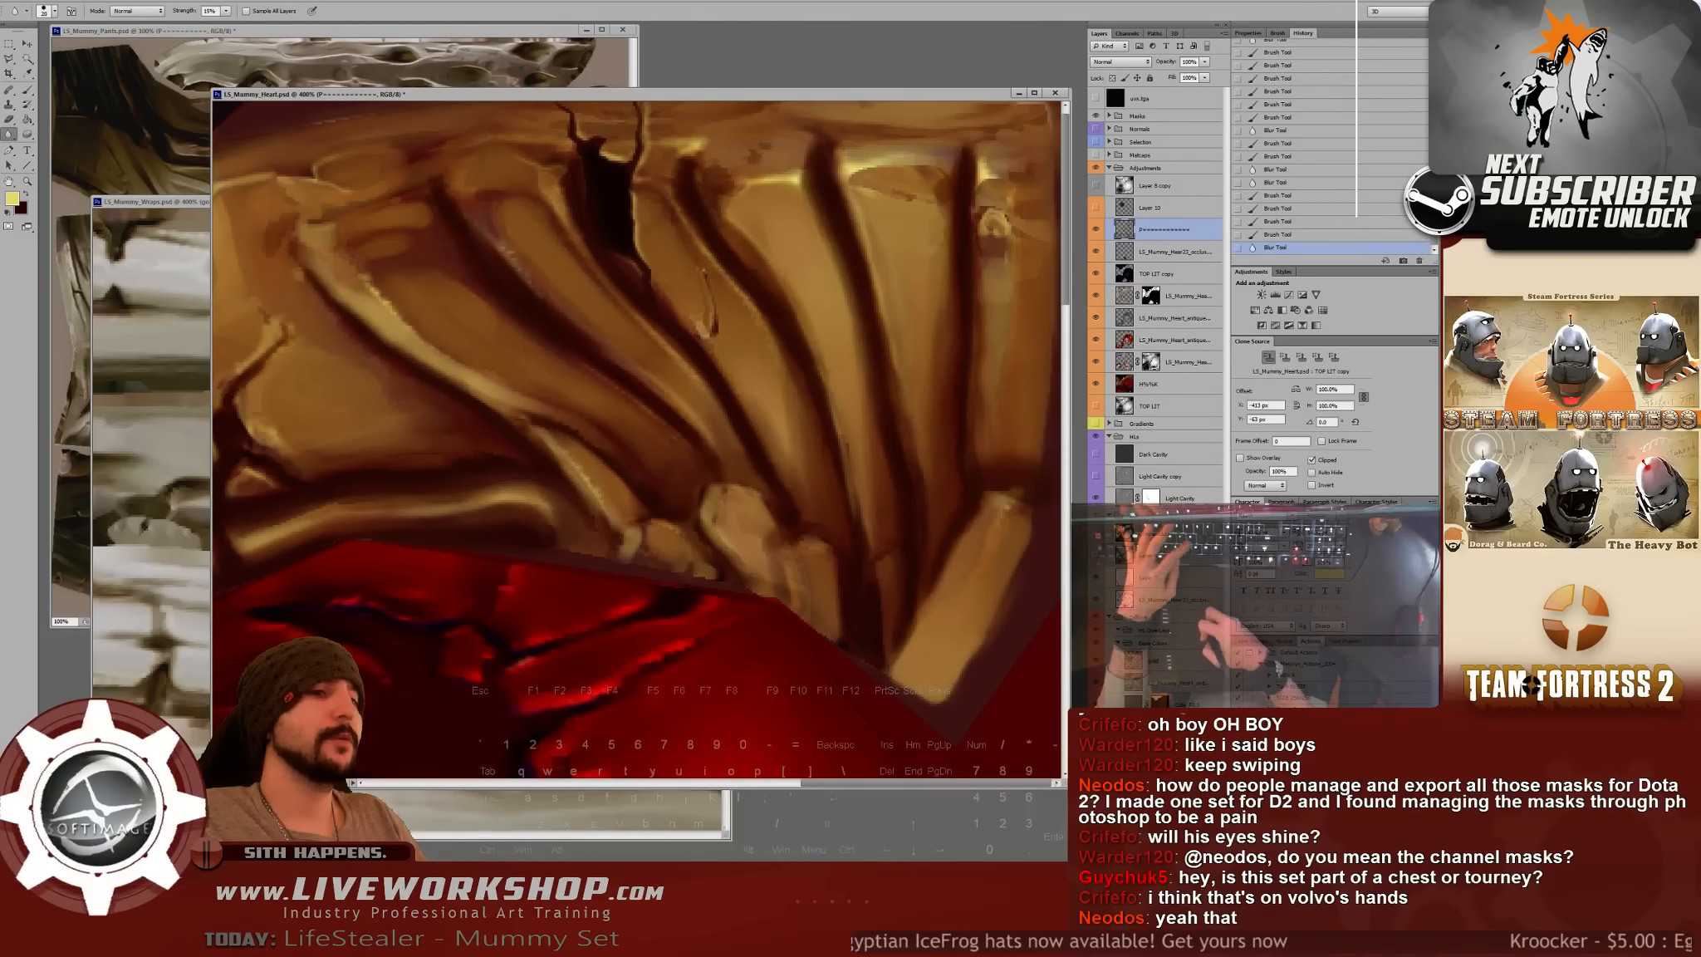
- Compare the upper fan with its normal map, then highlight the rib left of the dark crack and soften the stroke
{"action": "key", "text": "b"}
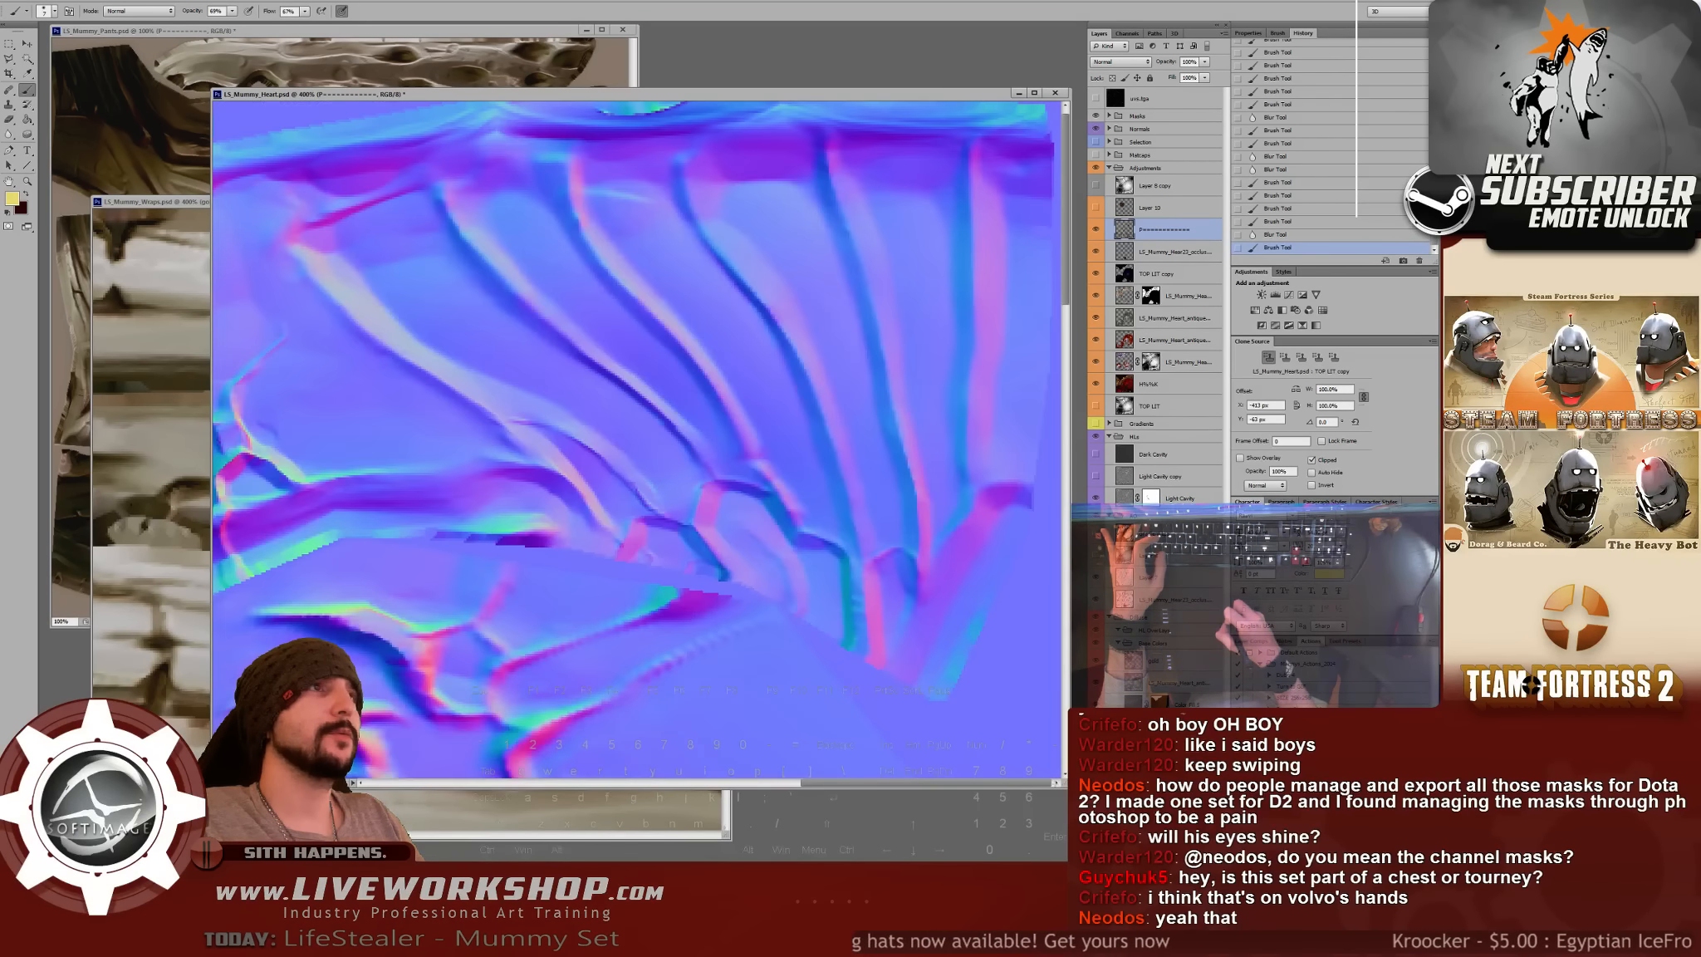
{"action": "left_click", "coordinate": [1096, 129]}
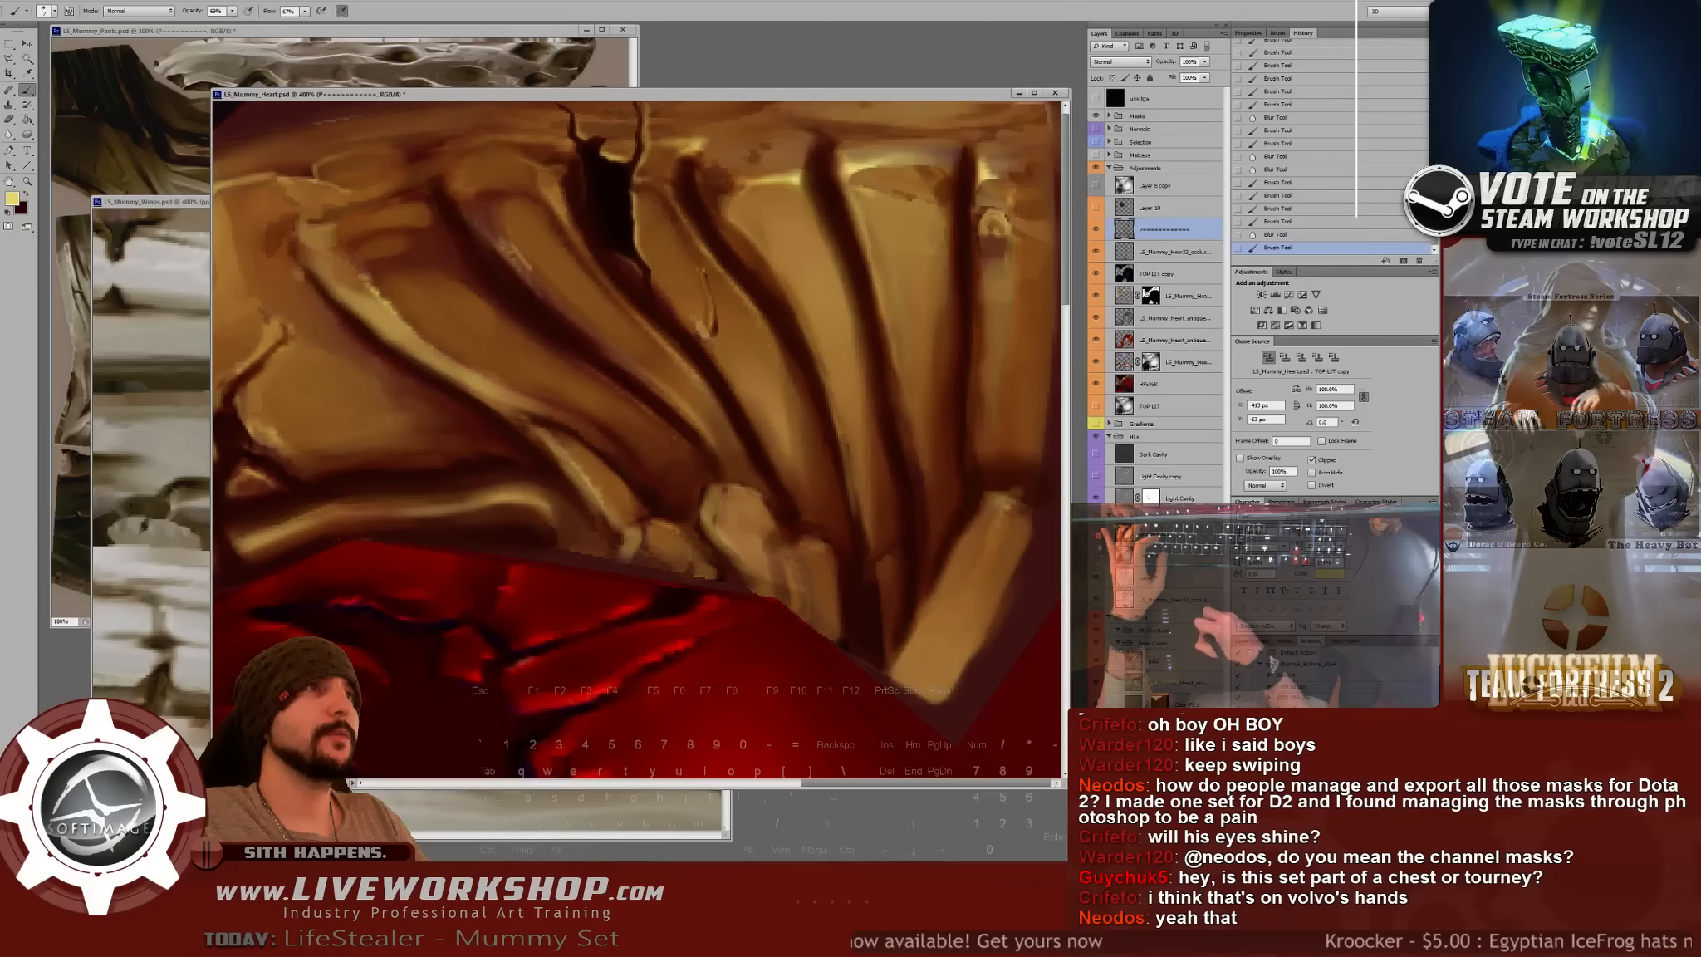
{"action": "left_click_drag", "start_coordinate": [536, 274], "coordinate": [631, 370]}
{"action": "key", "text": "r"}
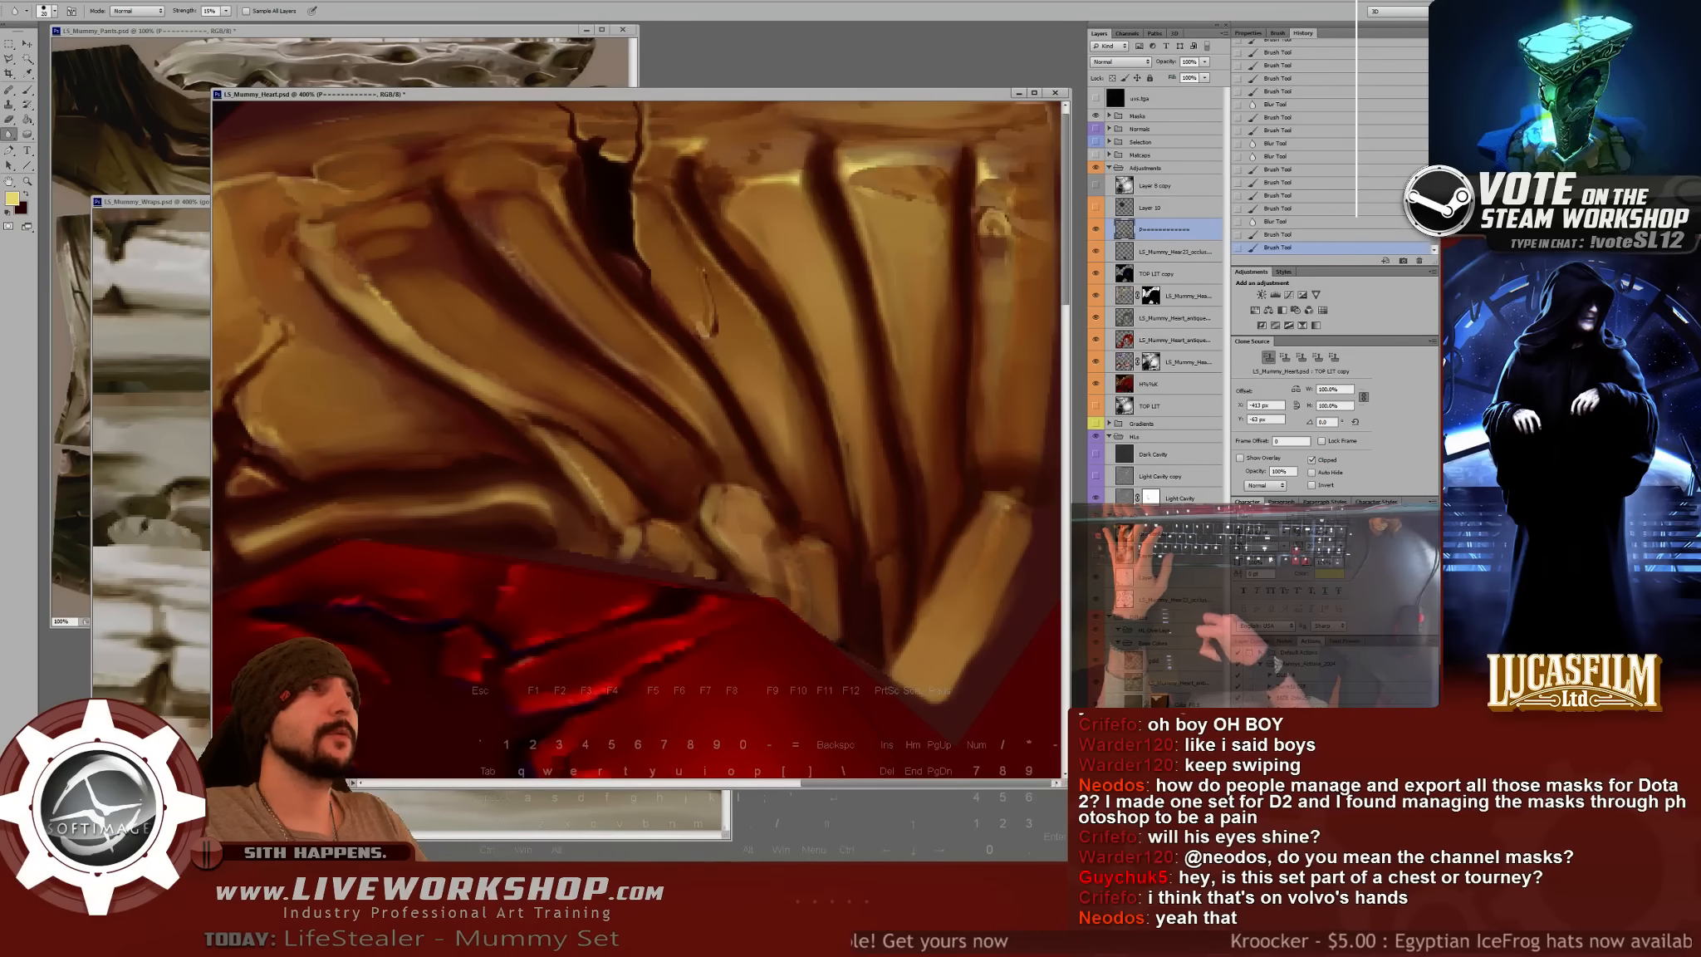
- Review the whole heart texture and repaint the light-gold highlight on the thin rib below the lower fan's crack
{"action": "key", "text": "ctrl+minus"}
{"action": "key", "text": "ctrl+minus"}
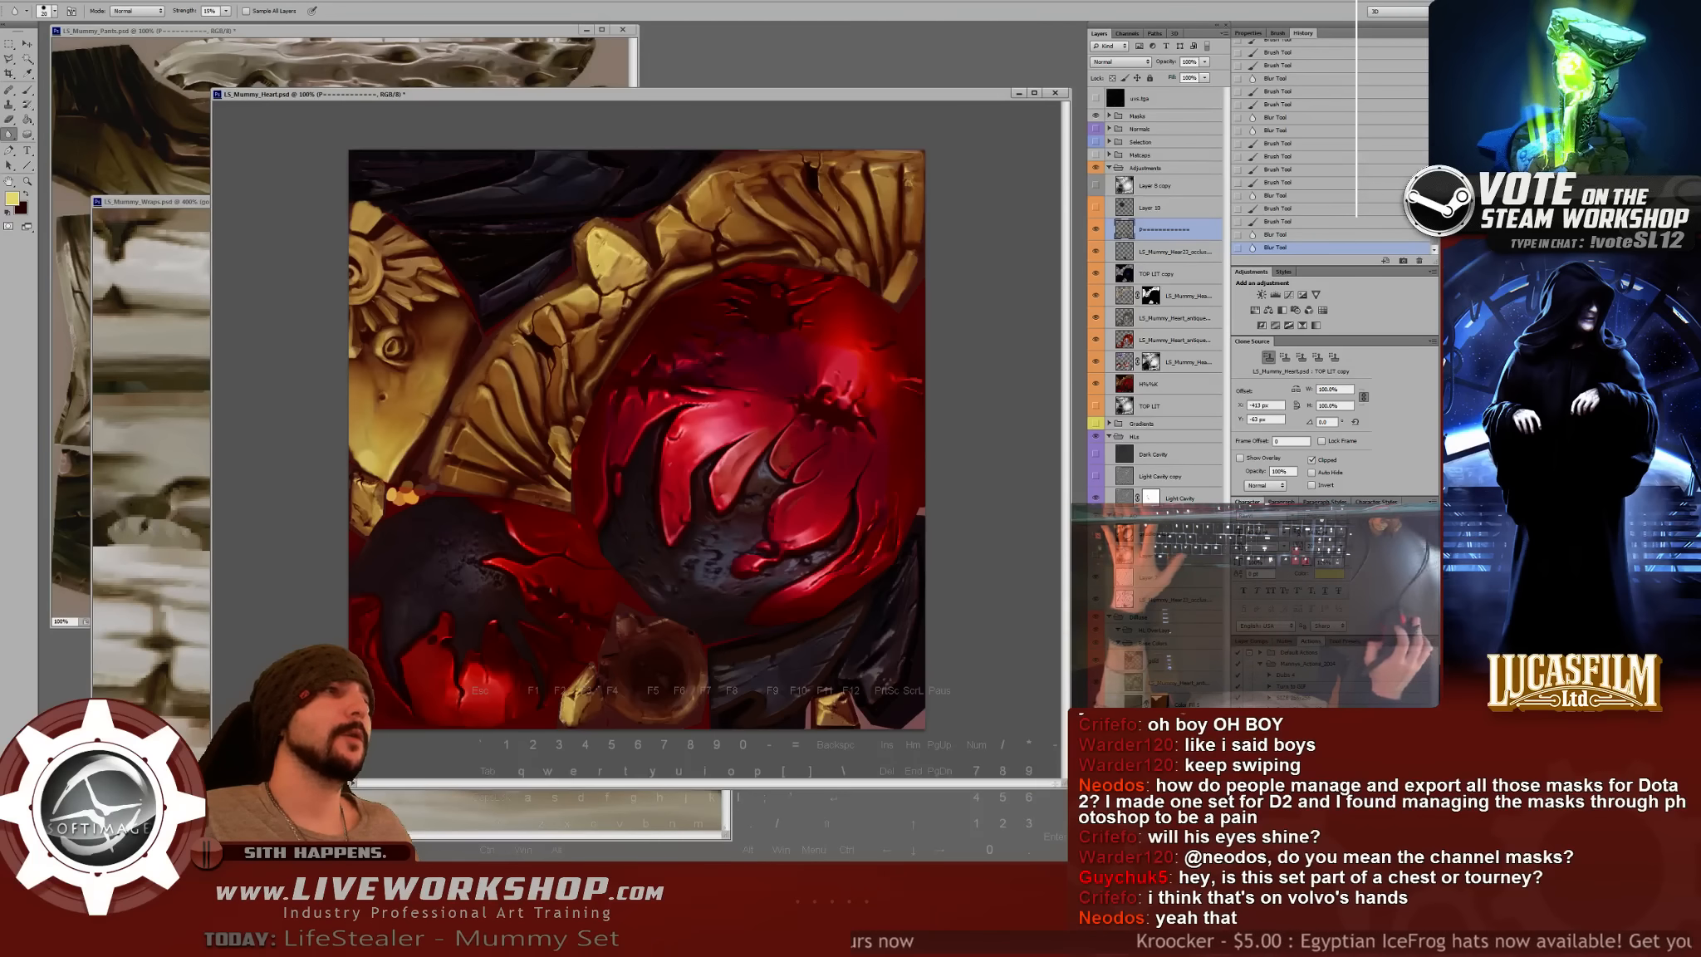
{"action": "key", "text": "ctrl+plus"}
{"action": "key", "text": "ctrl+plus"}
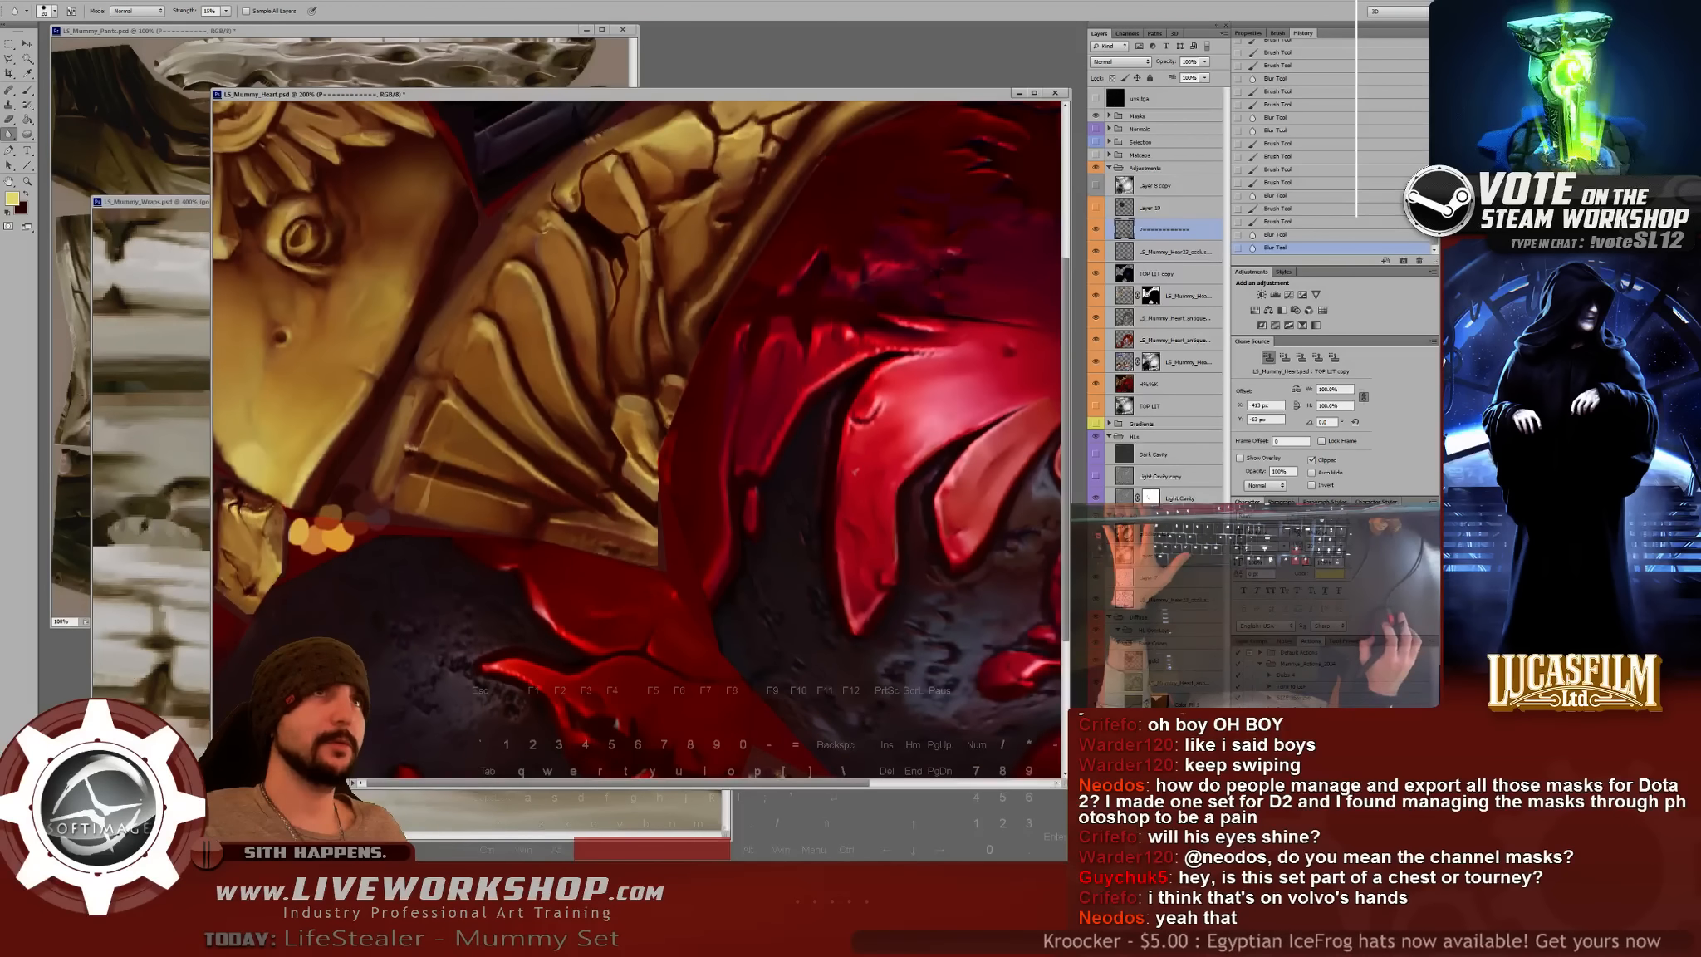
{"action": "left_click_drag", "start_coordinate": [581, 374], "coordinate": [795, 562]}
{"action": "key", "text": "b"}
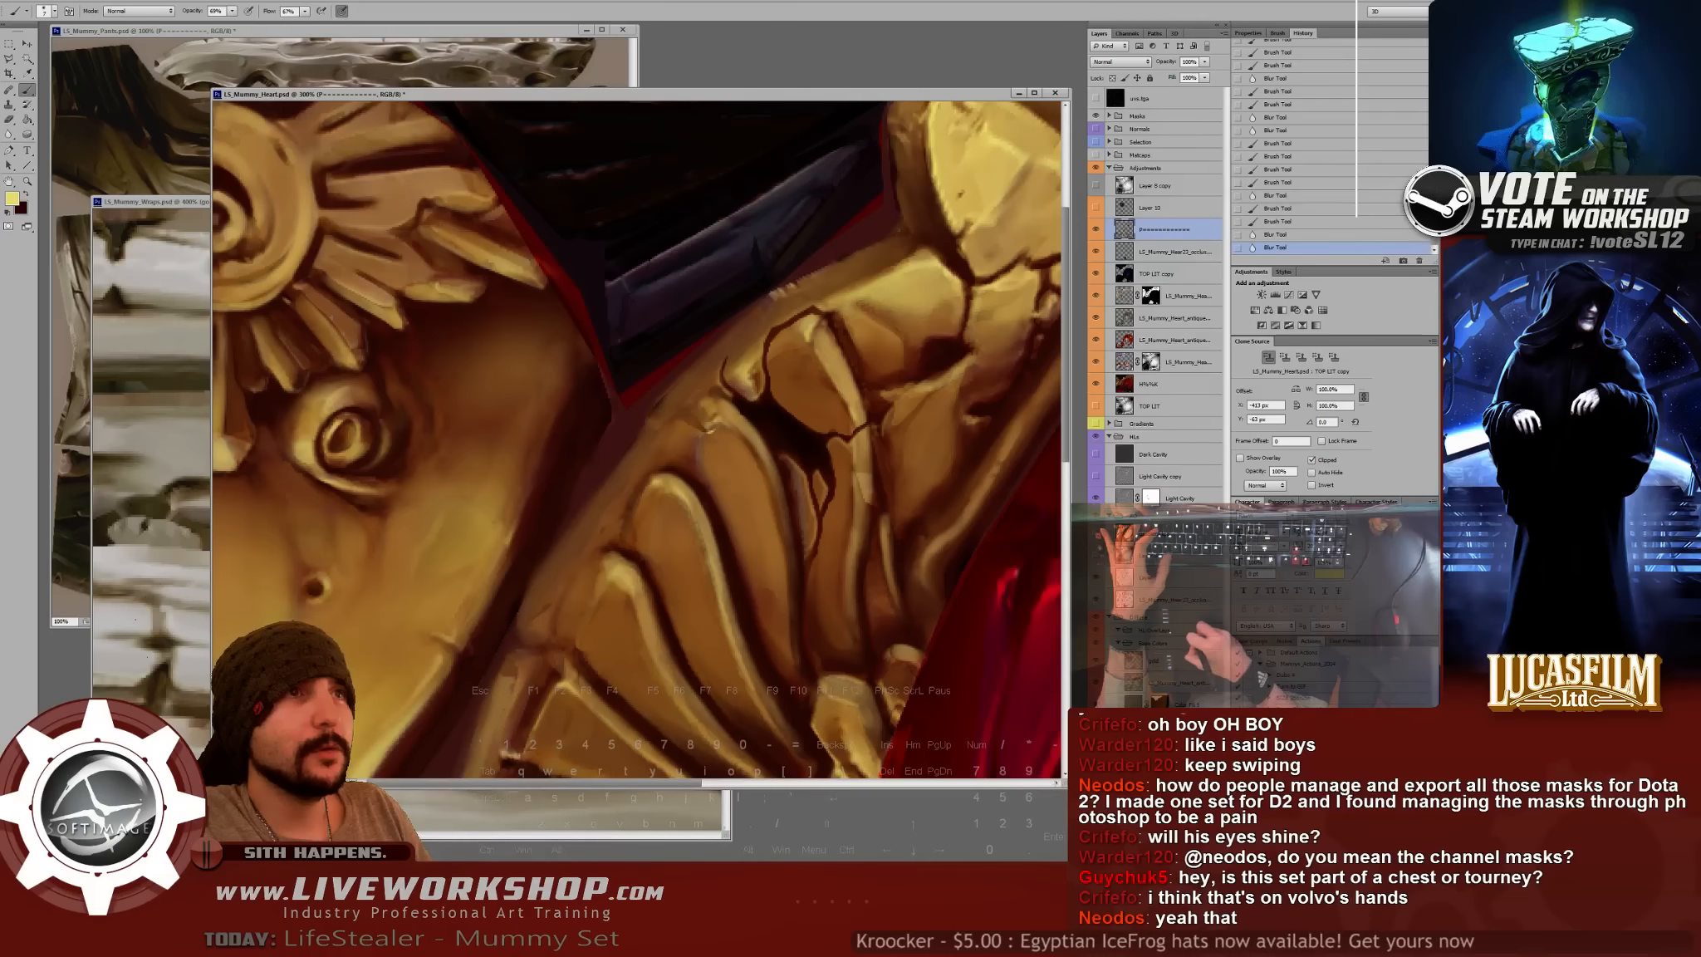
{"action": "key", "text": "ctrl+z"}
{"action": "left_click_drag", "start_coordinate": [885, 521], "coordinate": [897, 585]}
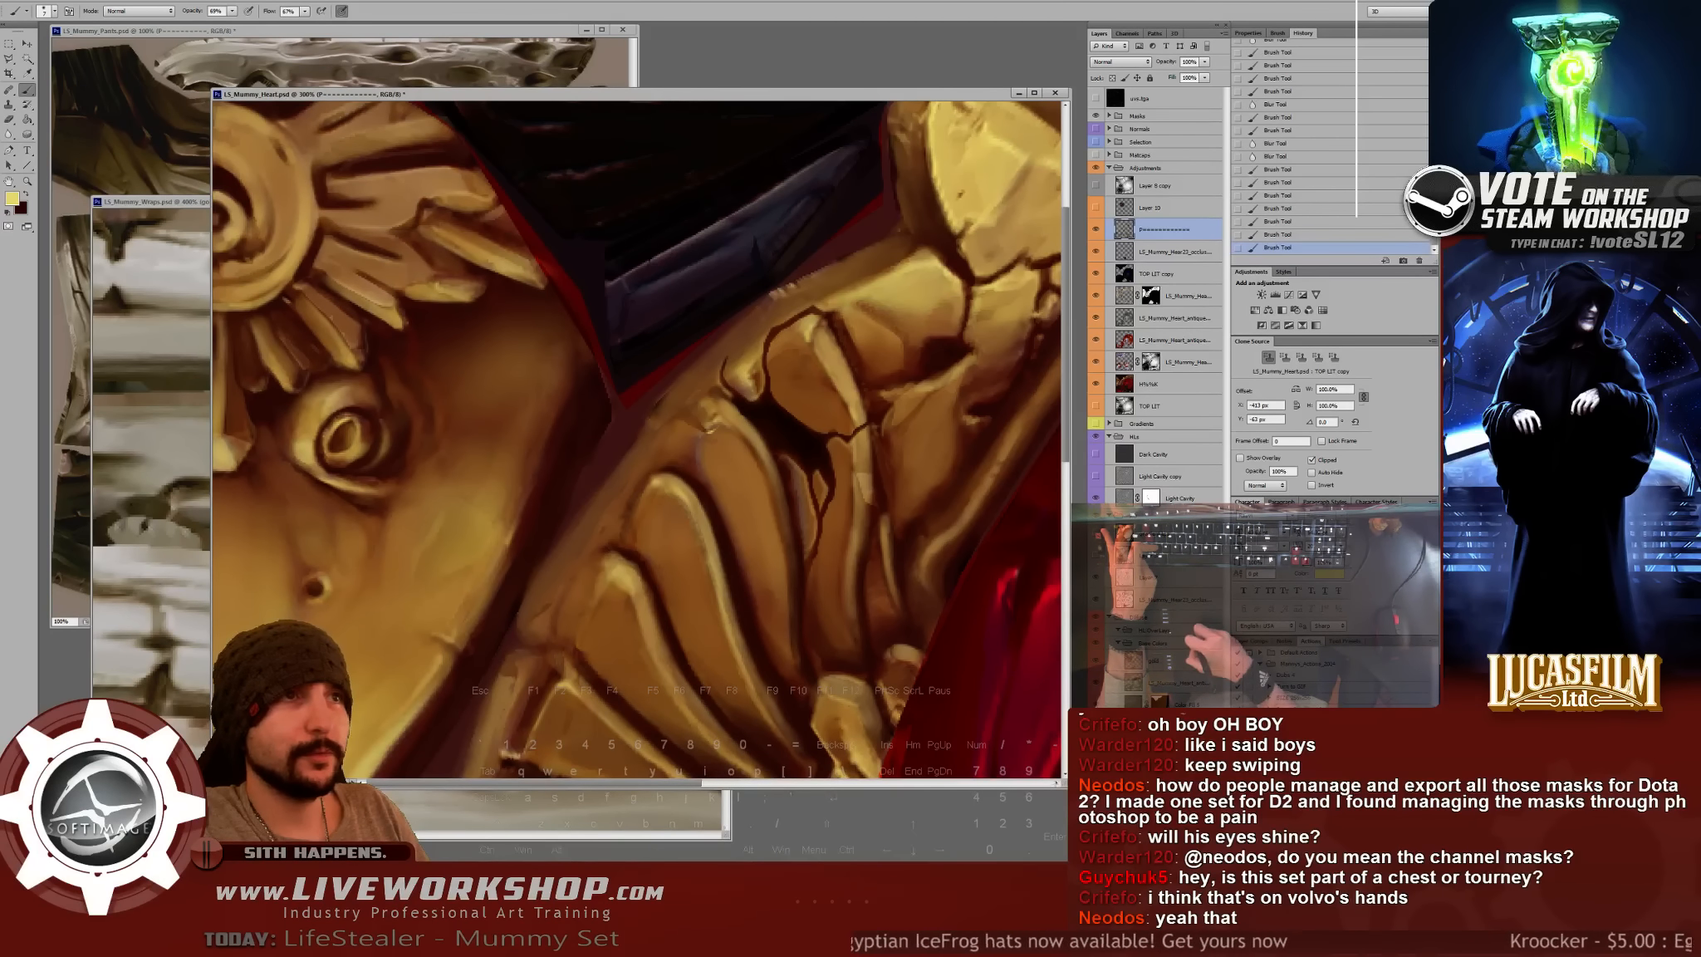
- Brush light-gold highlights along the raised edge at the top of the cracked lower fan and undo the last stroke
{"action": "left_click_drag", "start_coordinate": [824, 334], "coordinate": [853, 394]}
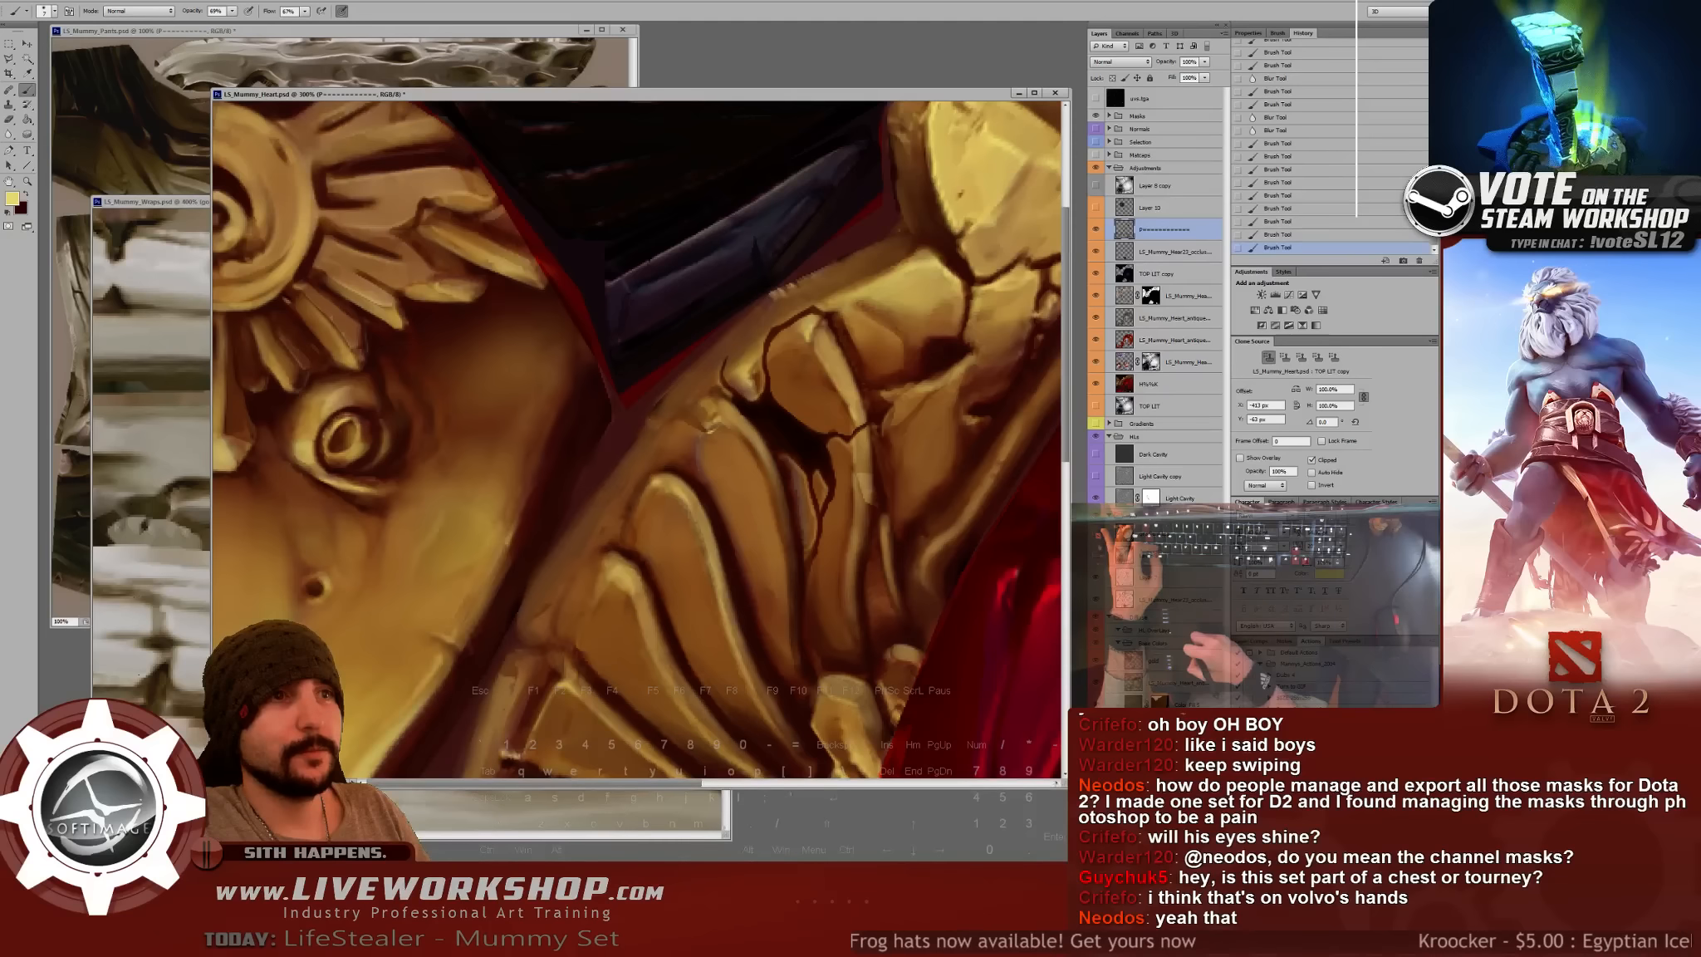
{"action": "left_click_drag", "start_coordinate": [822, 331], "coordinate": [854, 394]}
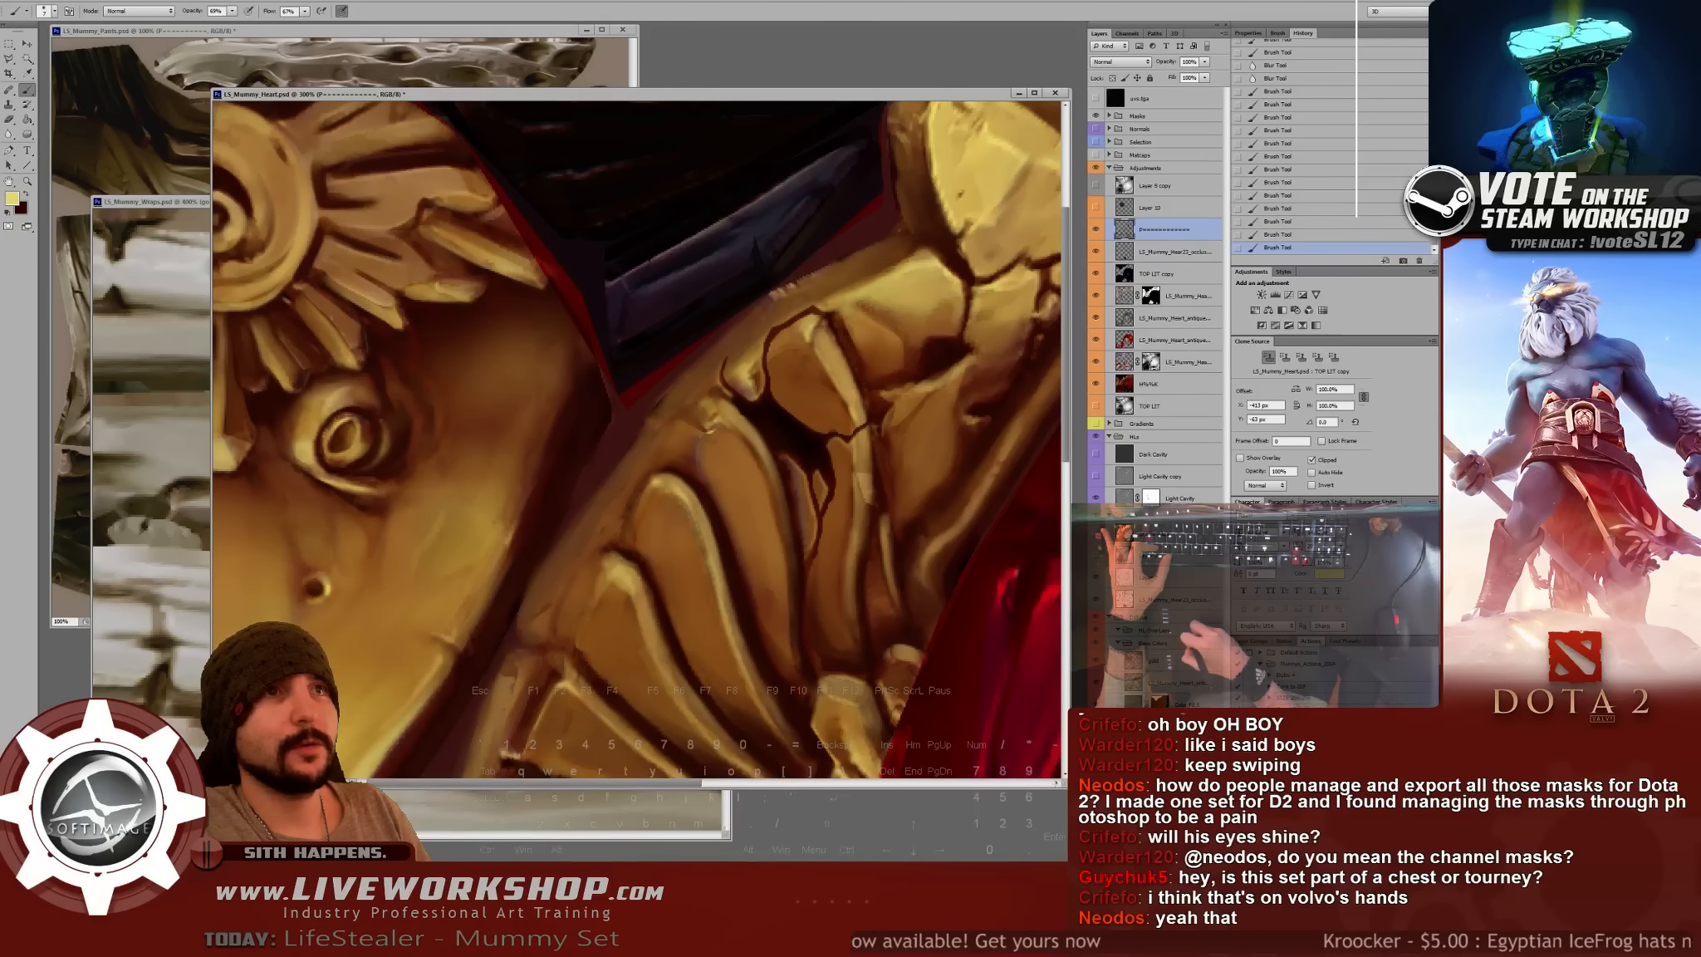
{"action": "left_click_drag", "start_coordinate": [824, 333], "coordinate": [854, 393]}
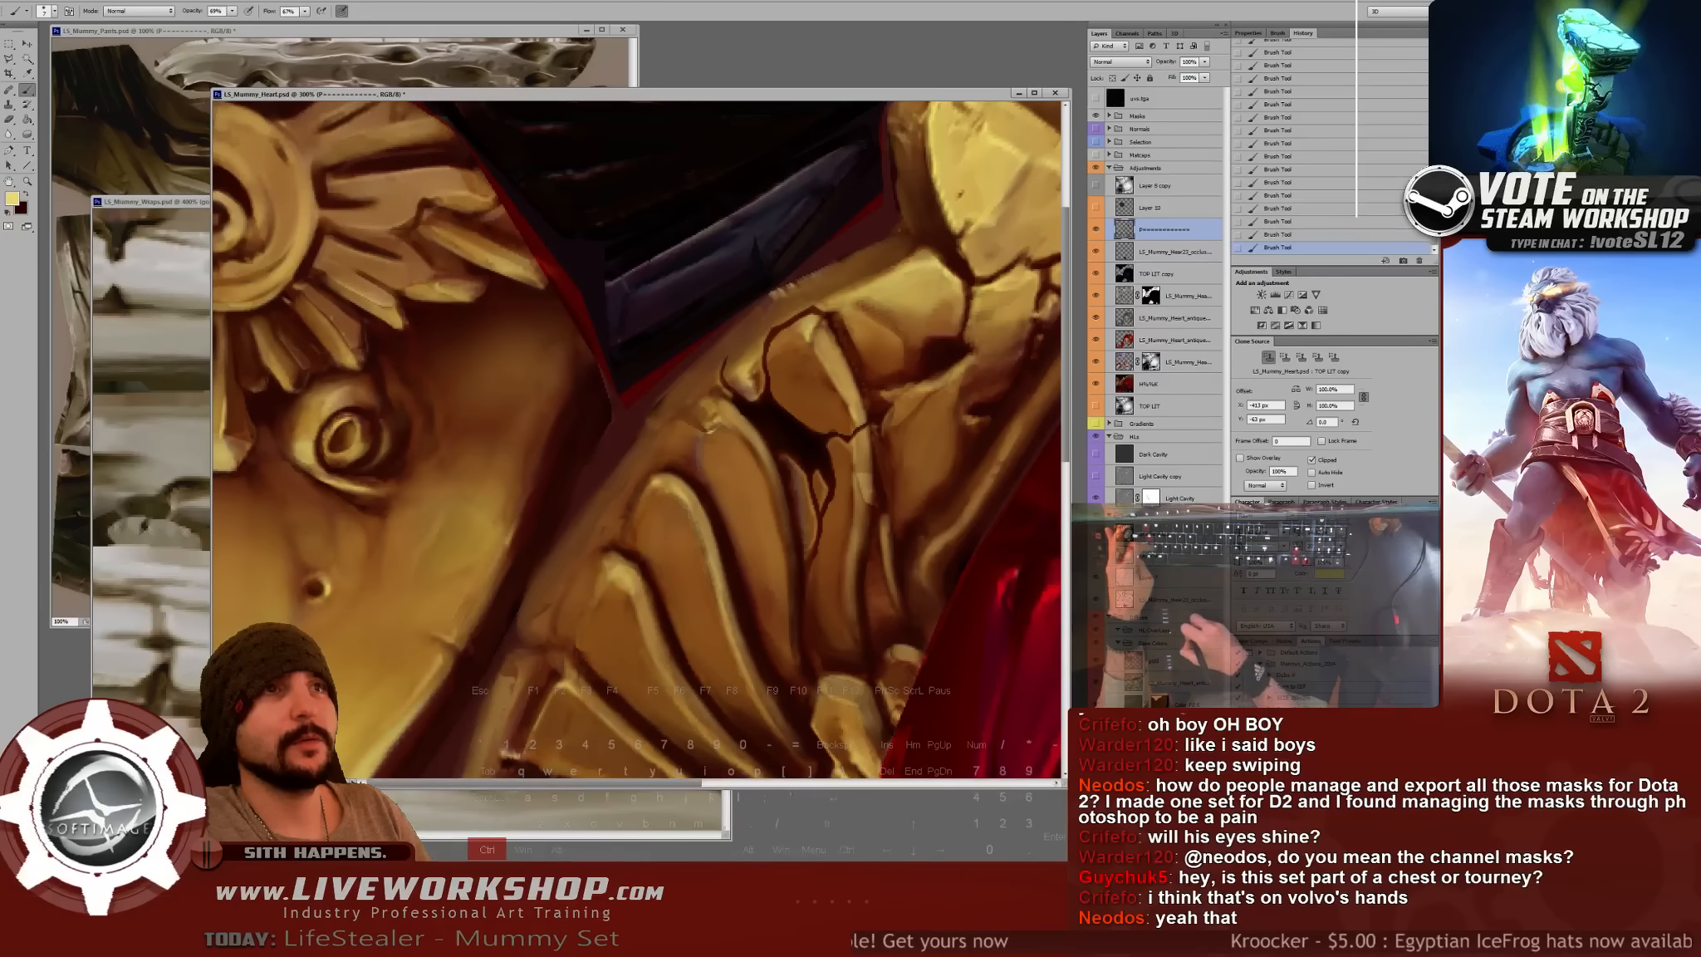
{"action": "key", "text": "ctrl+z"}
{"action": "key", "text": "shift"}
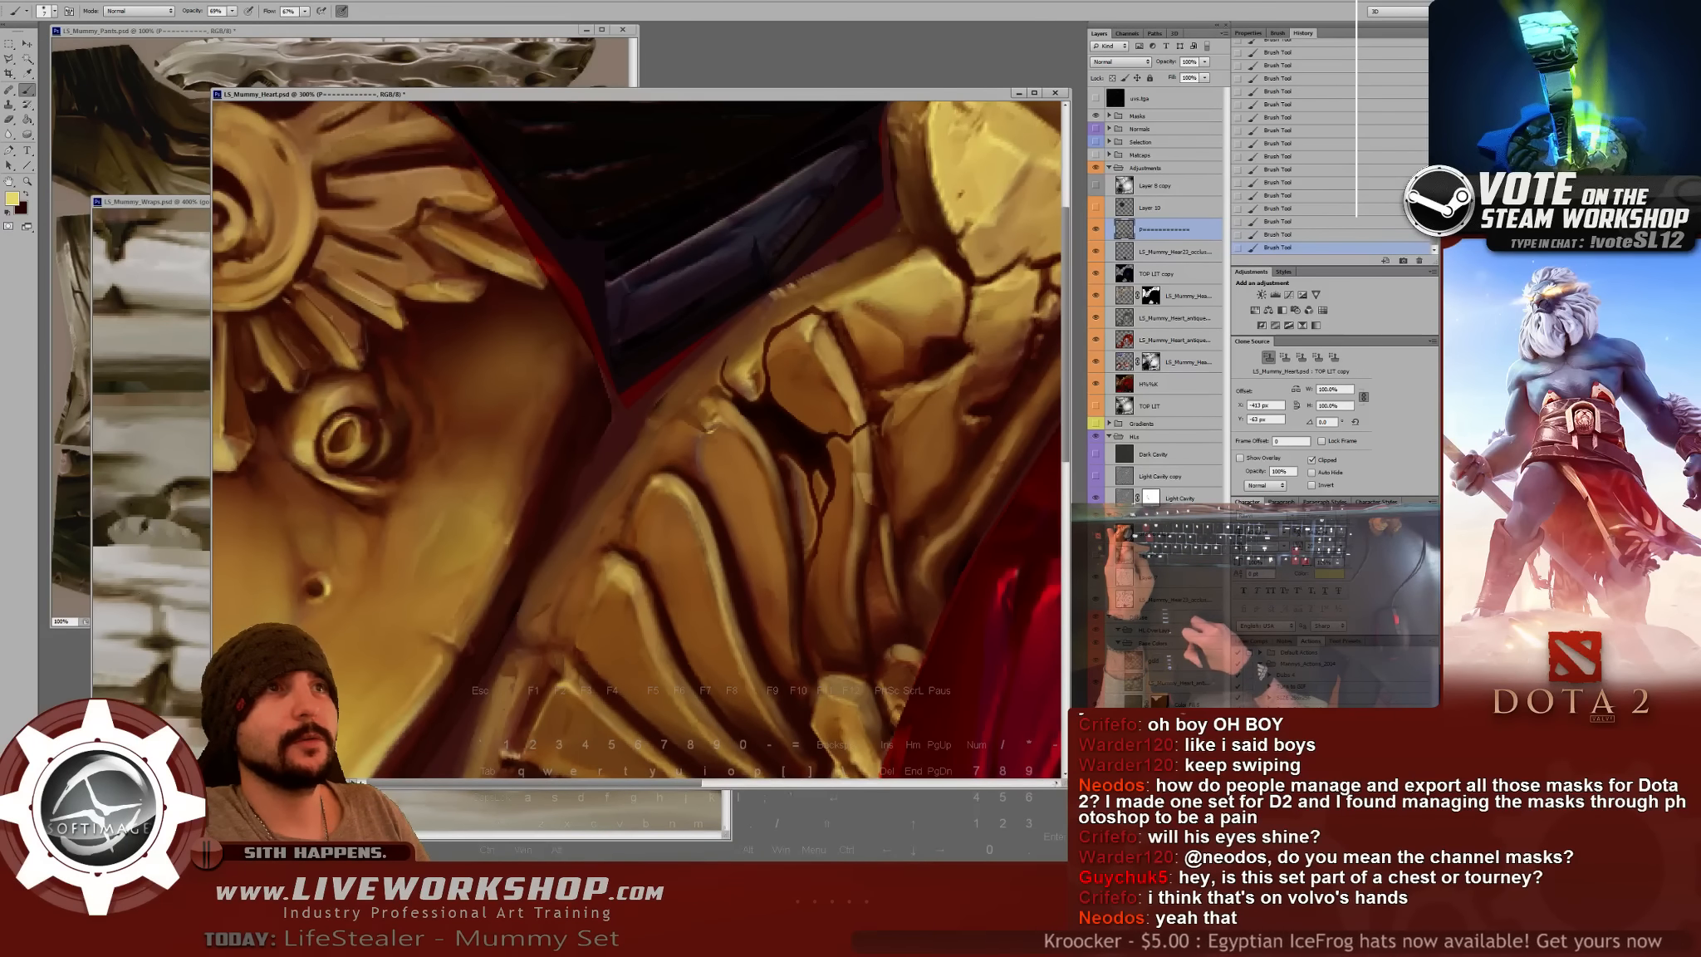
{"action": "key", "text": "shift"}
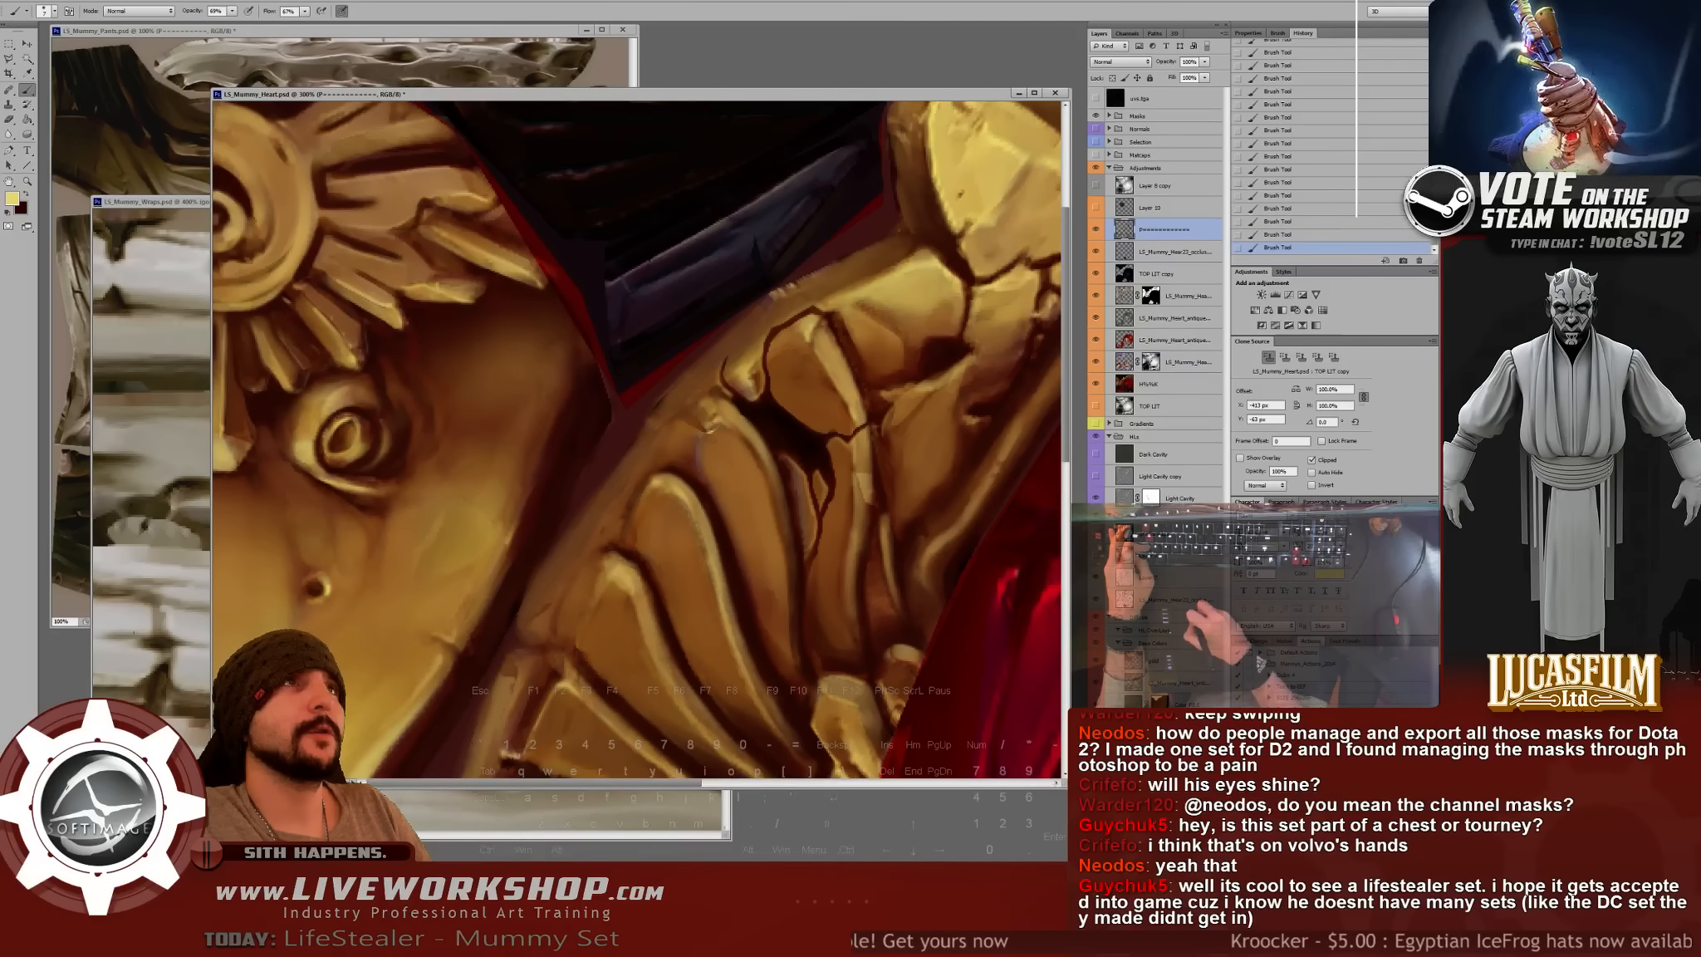
{"action": "key", "text": "shift"}
- Soften the gold plate above the lower fan and the rib end left of its crack with the Blur tool, and save the heart texture
{"action": "left_click_drag", "start_coordinate": [798, 449], "coordinate": [797, 492]}
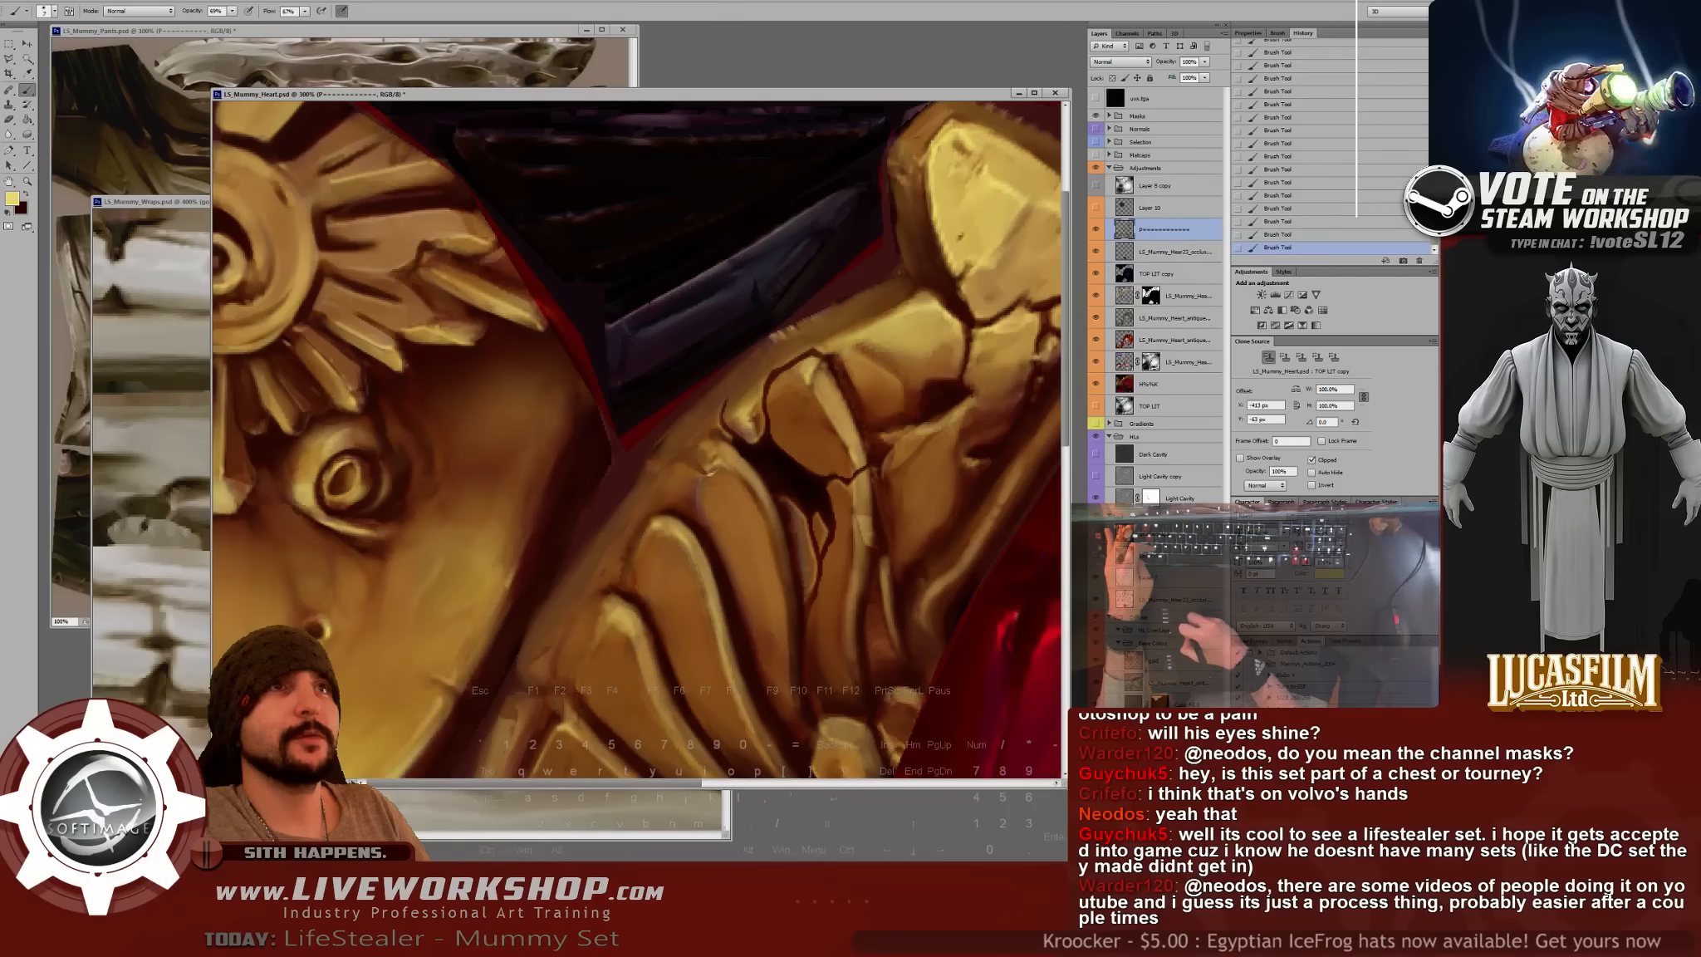
{"action": "key", "text": "r"}
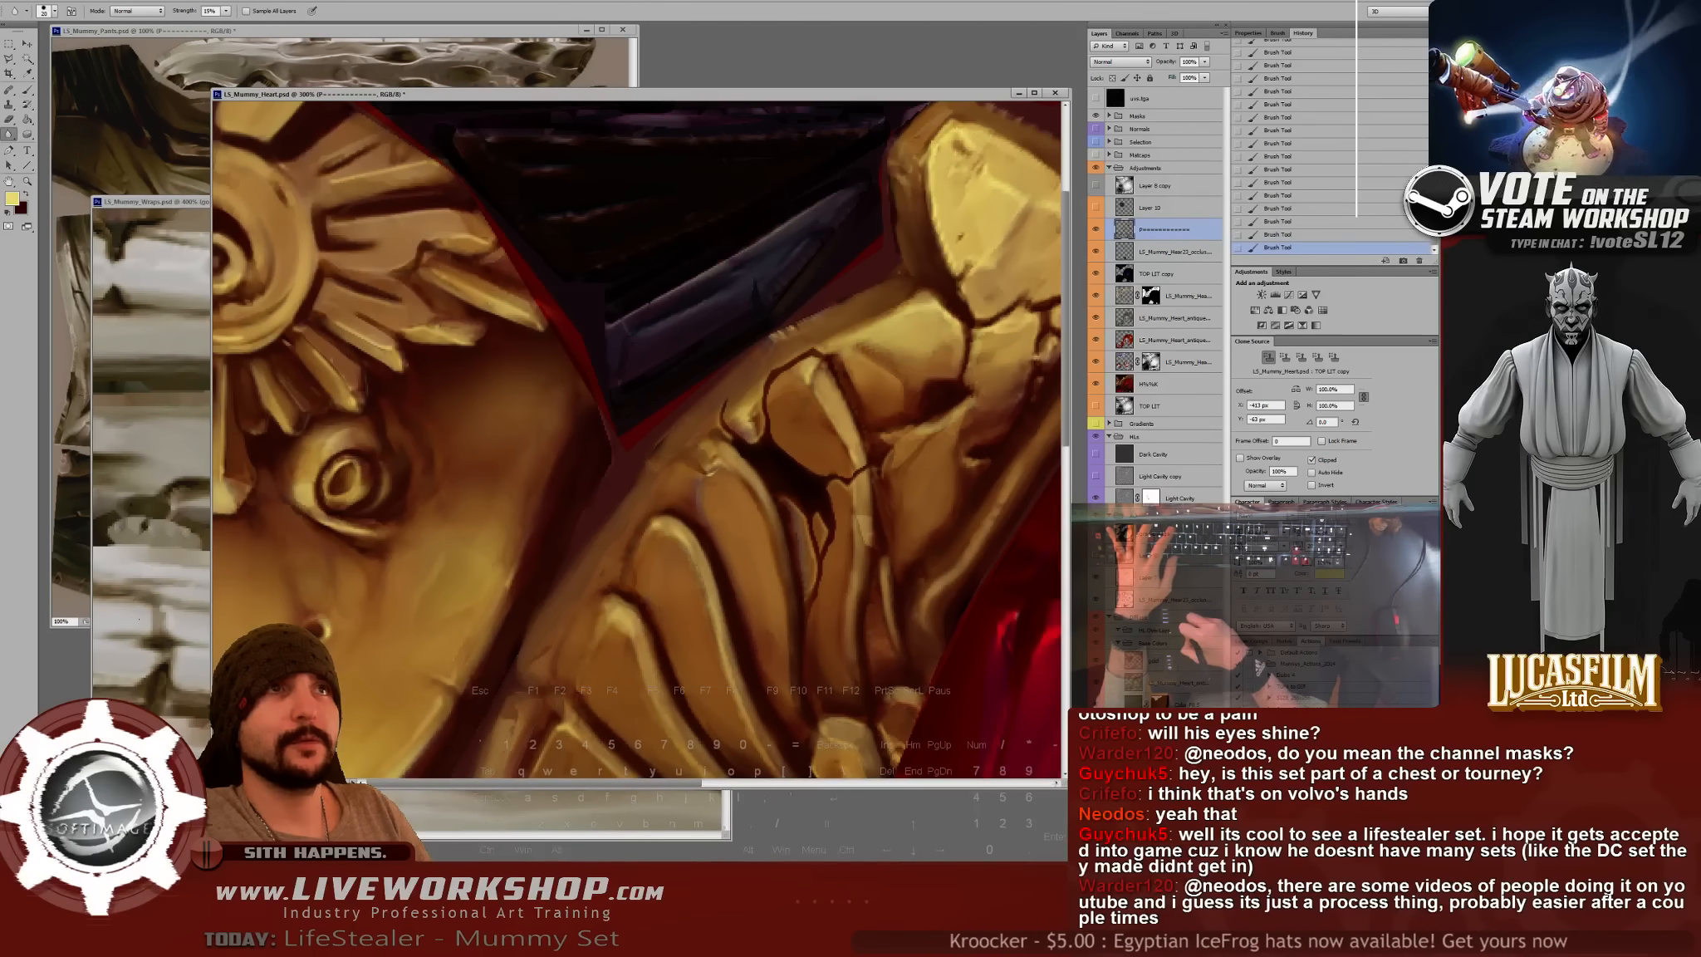
{"action": "mouse_move", "coordinate": [877, 355]}
{"action": "left_mouse_down"}
{"action": "mouse_move", "coordinate": [898, 414]}
{"action": "mouse_move", "coordinate": [937, 385]}
{"action": "left_mouse_up"}
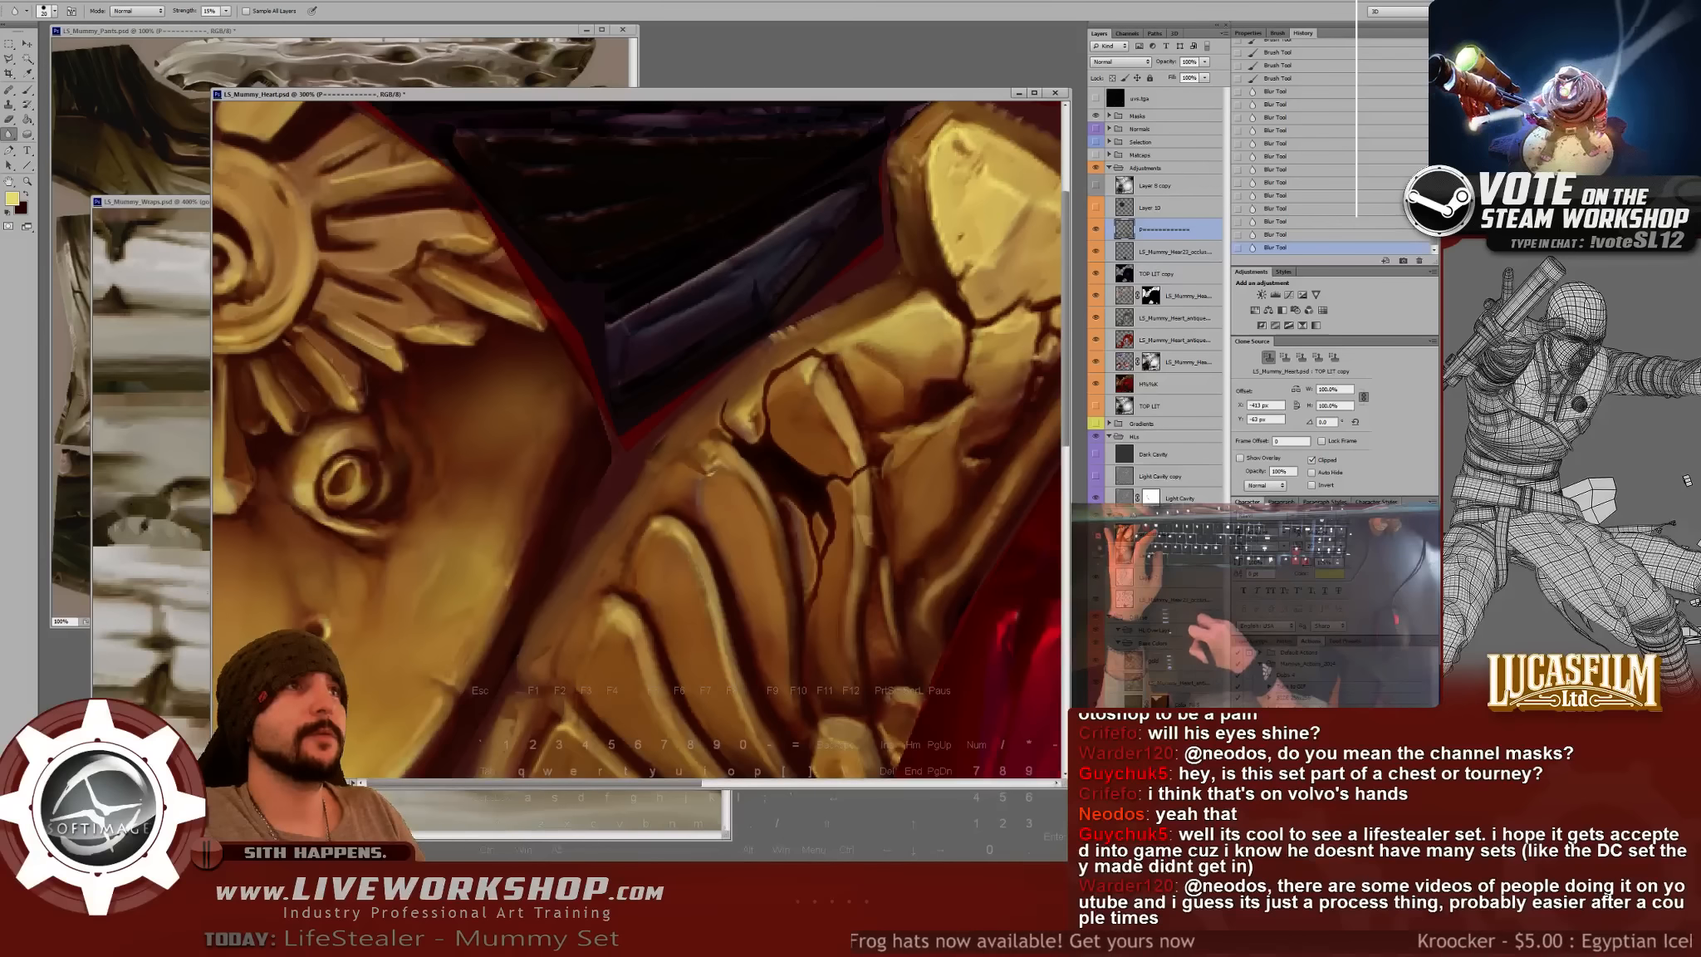
{"action": "left_click_drag", "start_coordinate": [705, 480], "coordinate": [699, 504]}
{"action": "left_click_drag", "start_coordinate": [701, 501], "coordinate": [706, 482]}
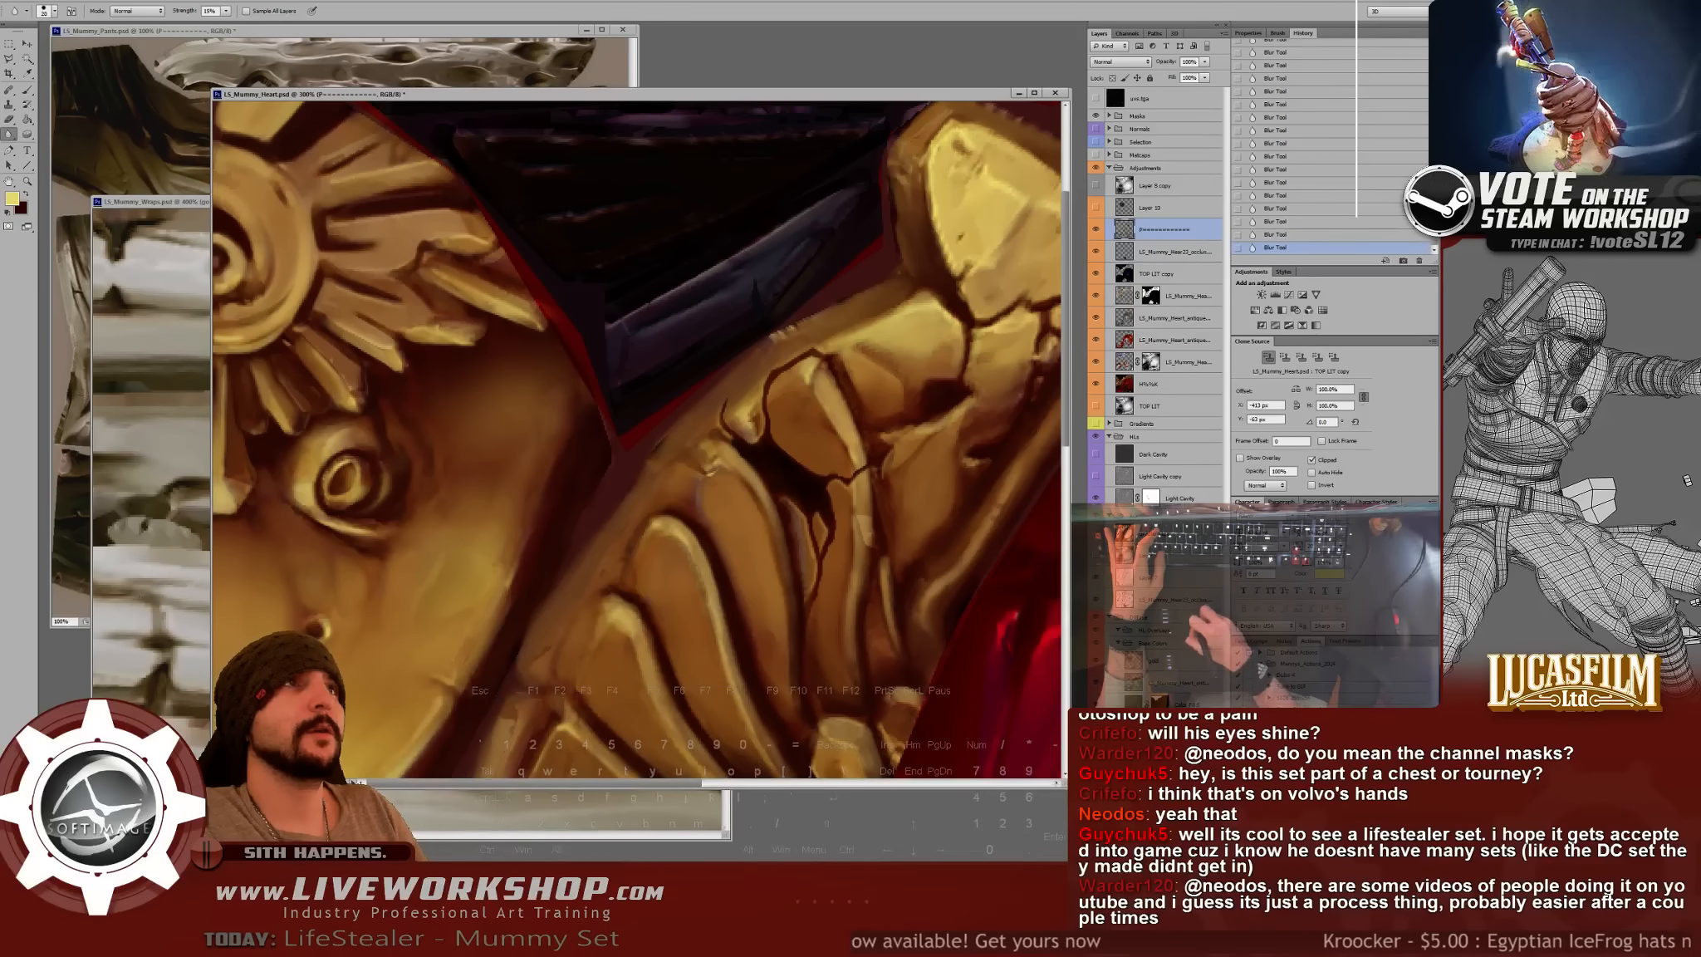
{"action": "key", "text": "ctrl+minus"}
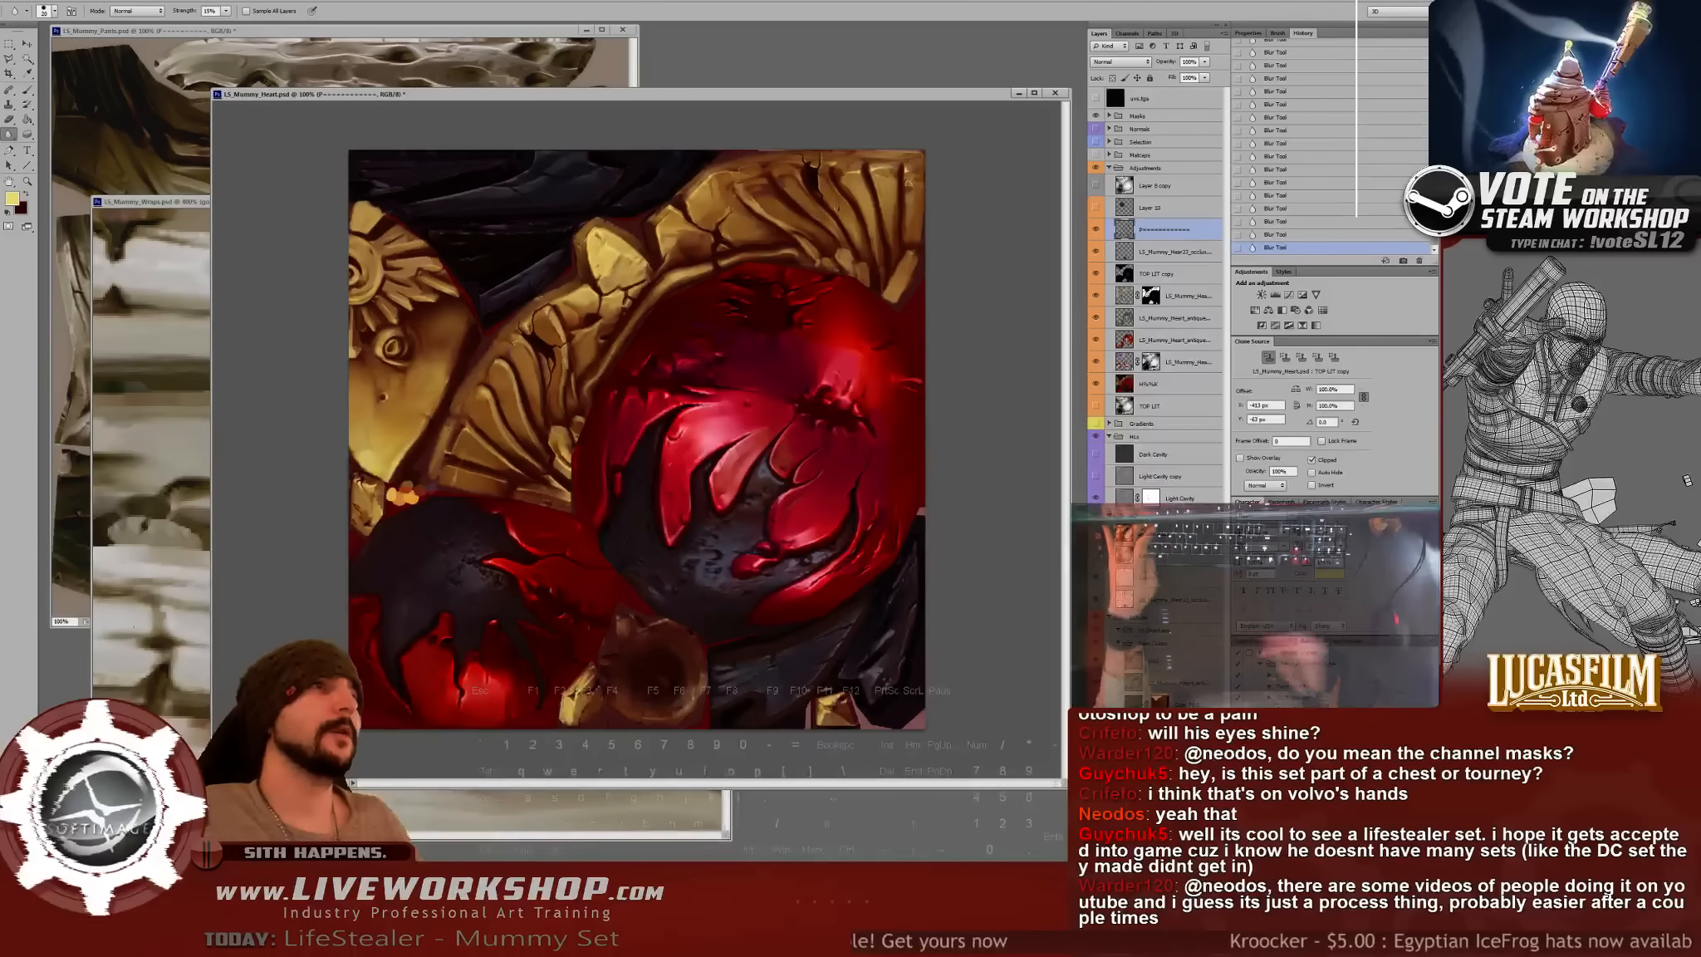
{"action": "key", "text": "ctrl+s"}
- Switch to Softimage and inspect the textured heart from several angles, both alone and on the full LifeStealer model
{"action": "key", "text": "alt+Tab"}
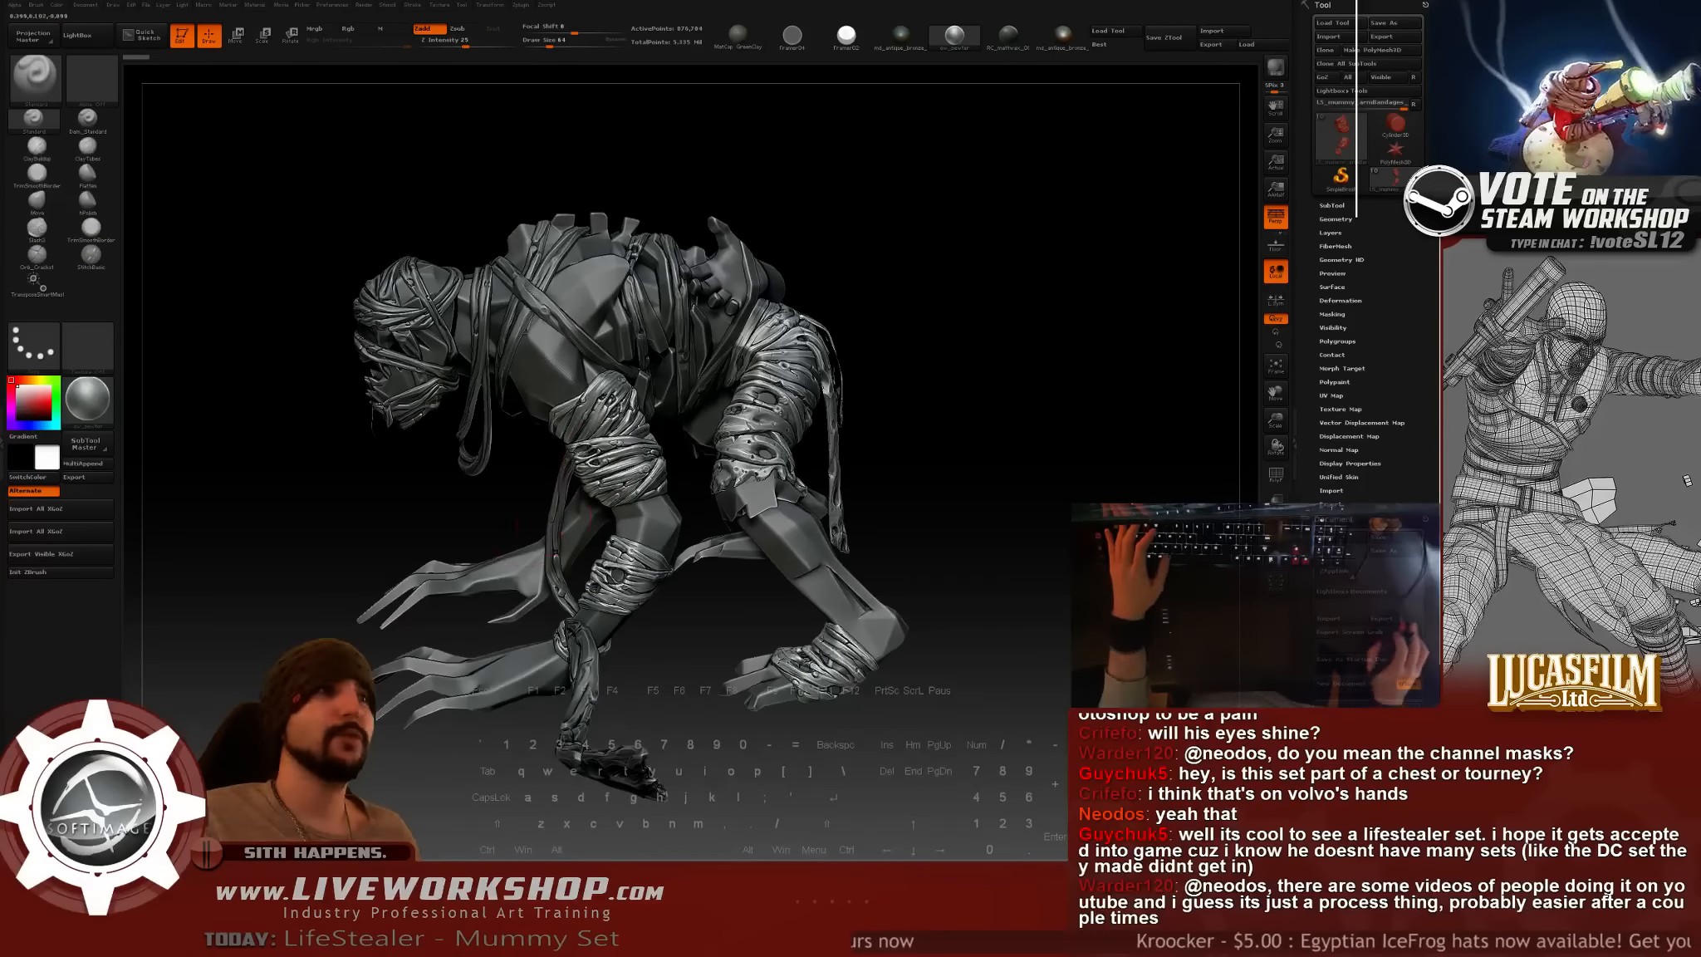
{"action": "key", "text": "alt+Tab"}
{"action": "left_click_drag", "start_coordinate": [664, 498], "coordinate": [664, 349]}
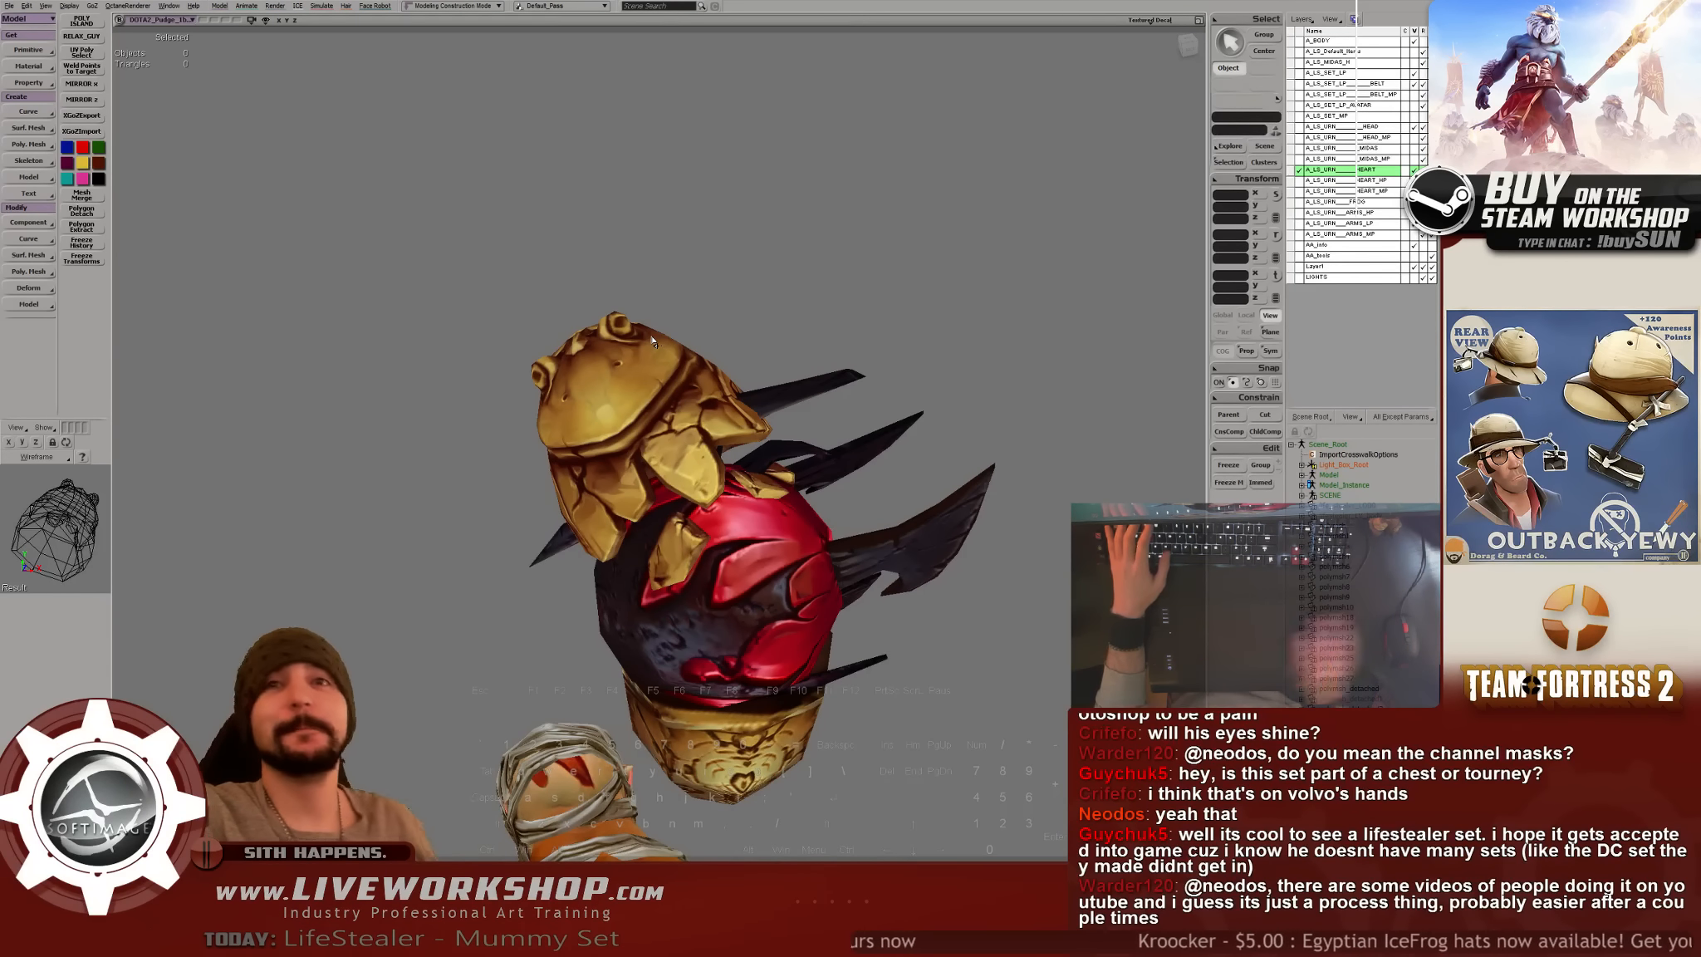
{"action": "key", "text": "space"}
{"action": "left_click_drag", "start_coordinate": [796, 319], "coordinate": [337, 329]}
{"action": "key", "text": "space"}
{"action": "left_click_drag", "start_coordinate": [719, 373], "coordinate": [625, 410]}
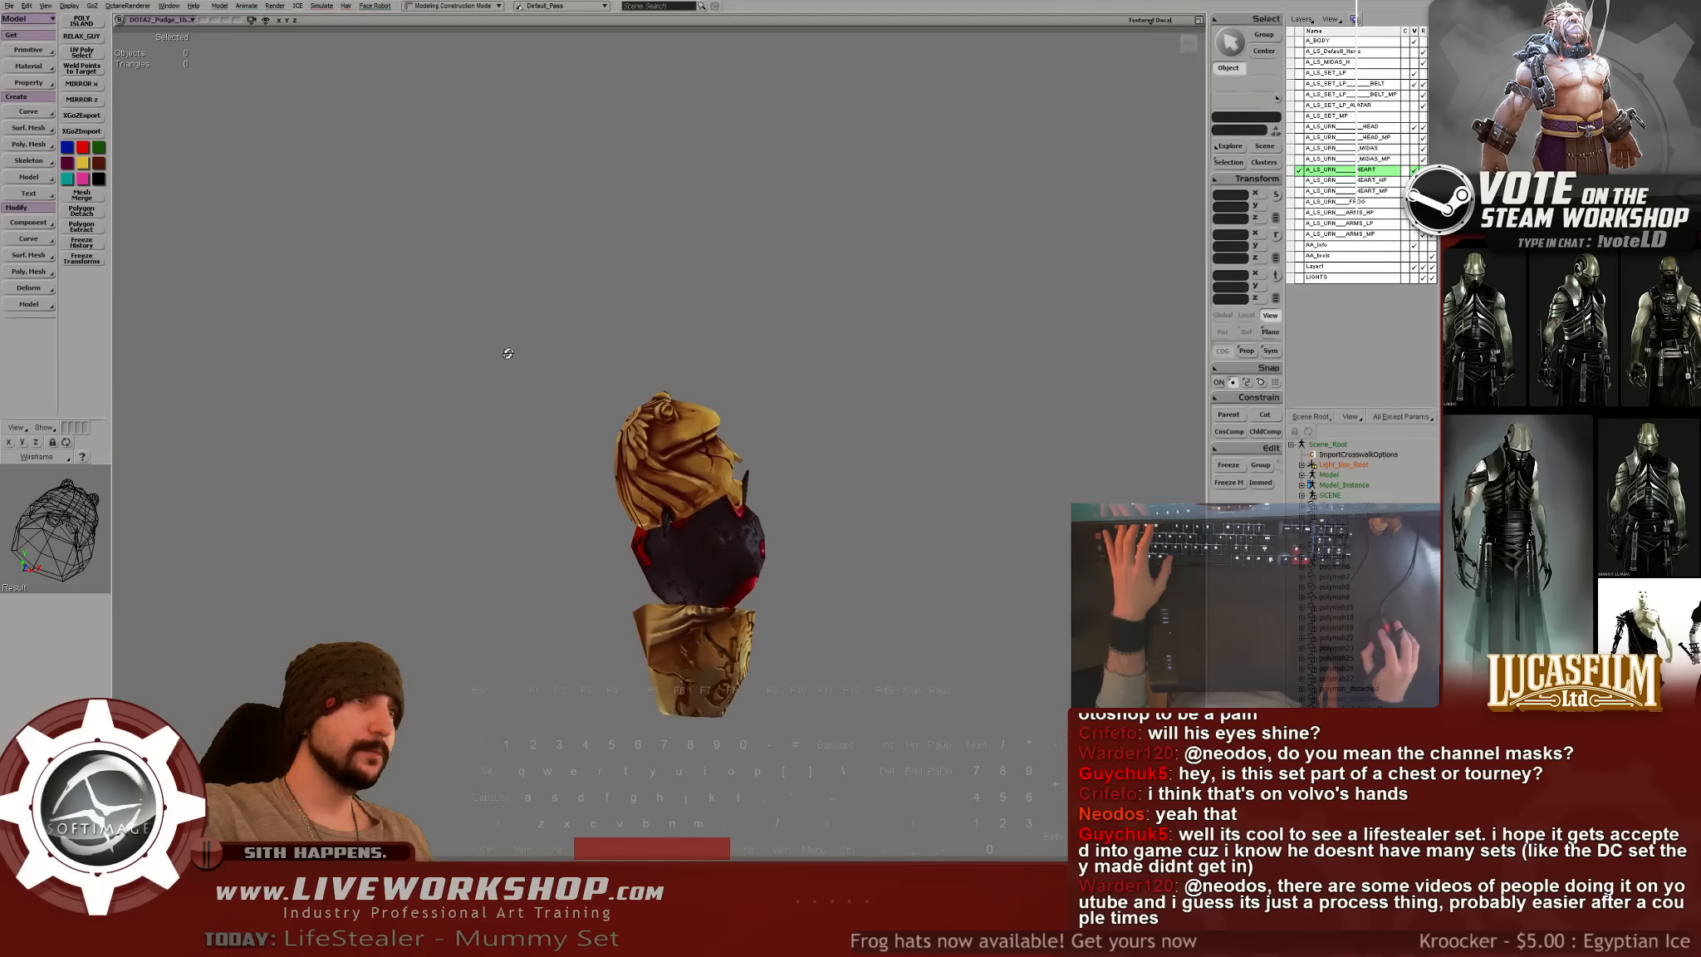
{"action": "left_click_drag", "start_coordinate": [721, 408], "coordinate": [731, 465]}
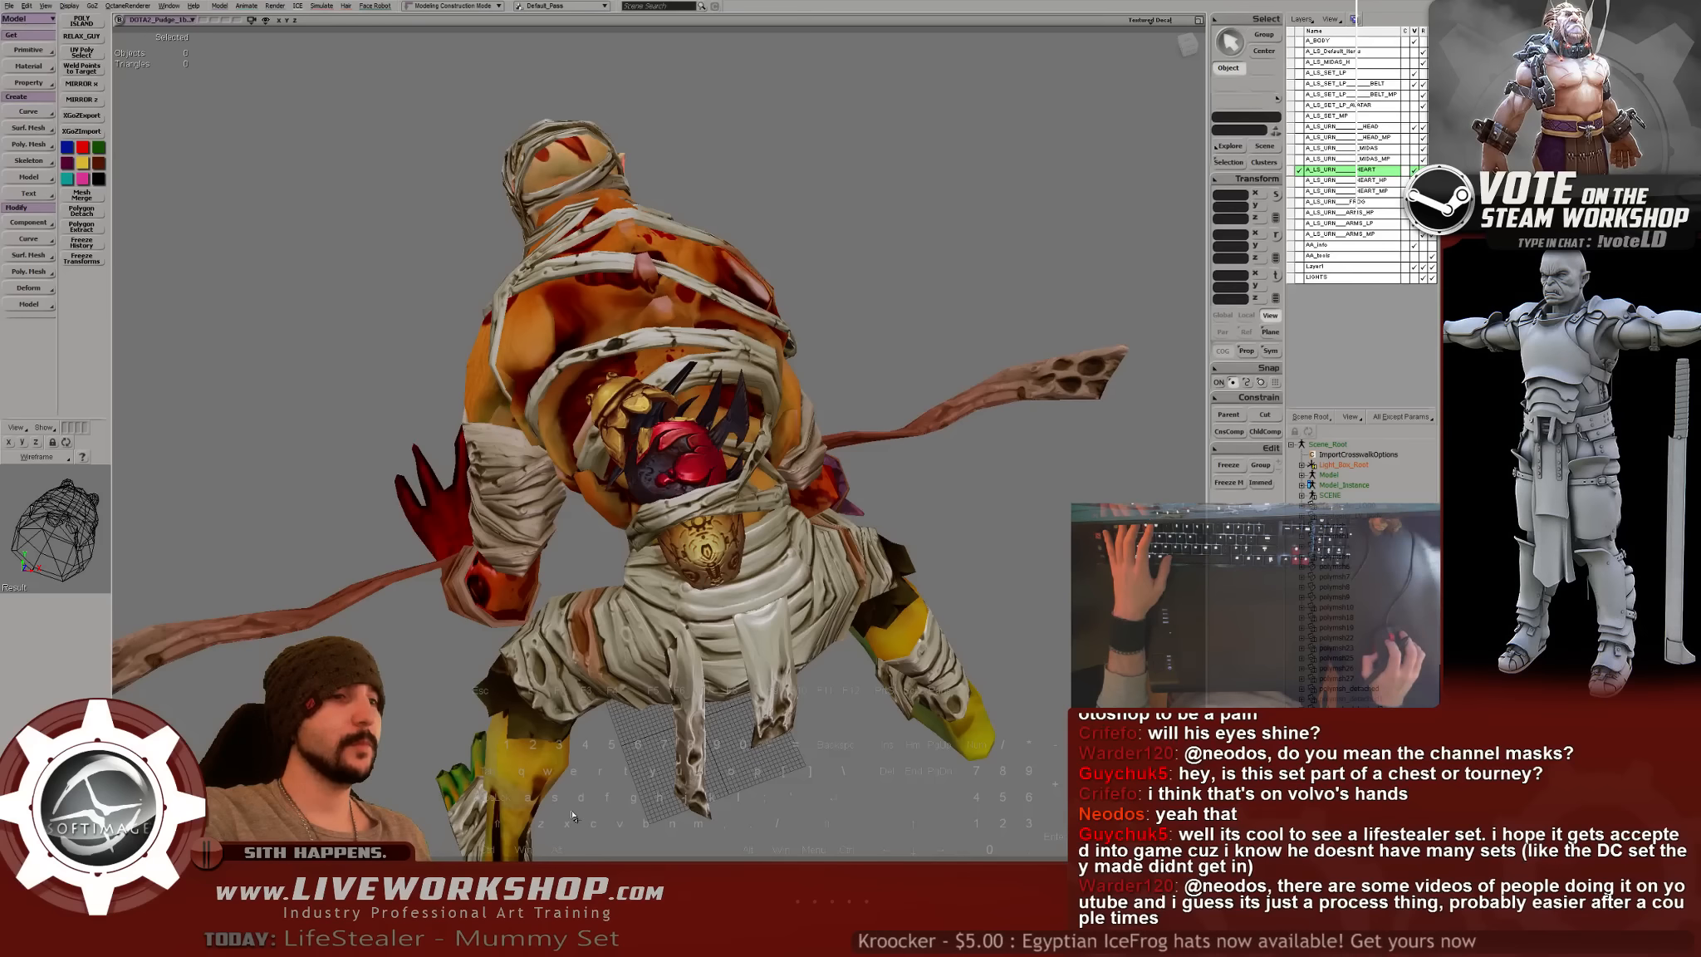
- Open the small red-and-black heart reference image in XnView, shrink its view, and arrange it beside the heart texture in Photoshop
{"action": "key", "text": "alt+Tab"}
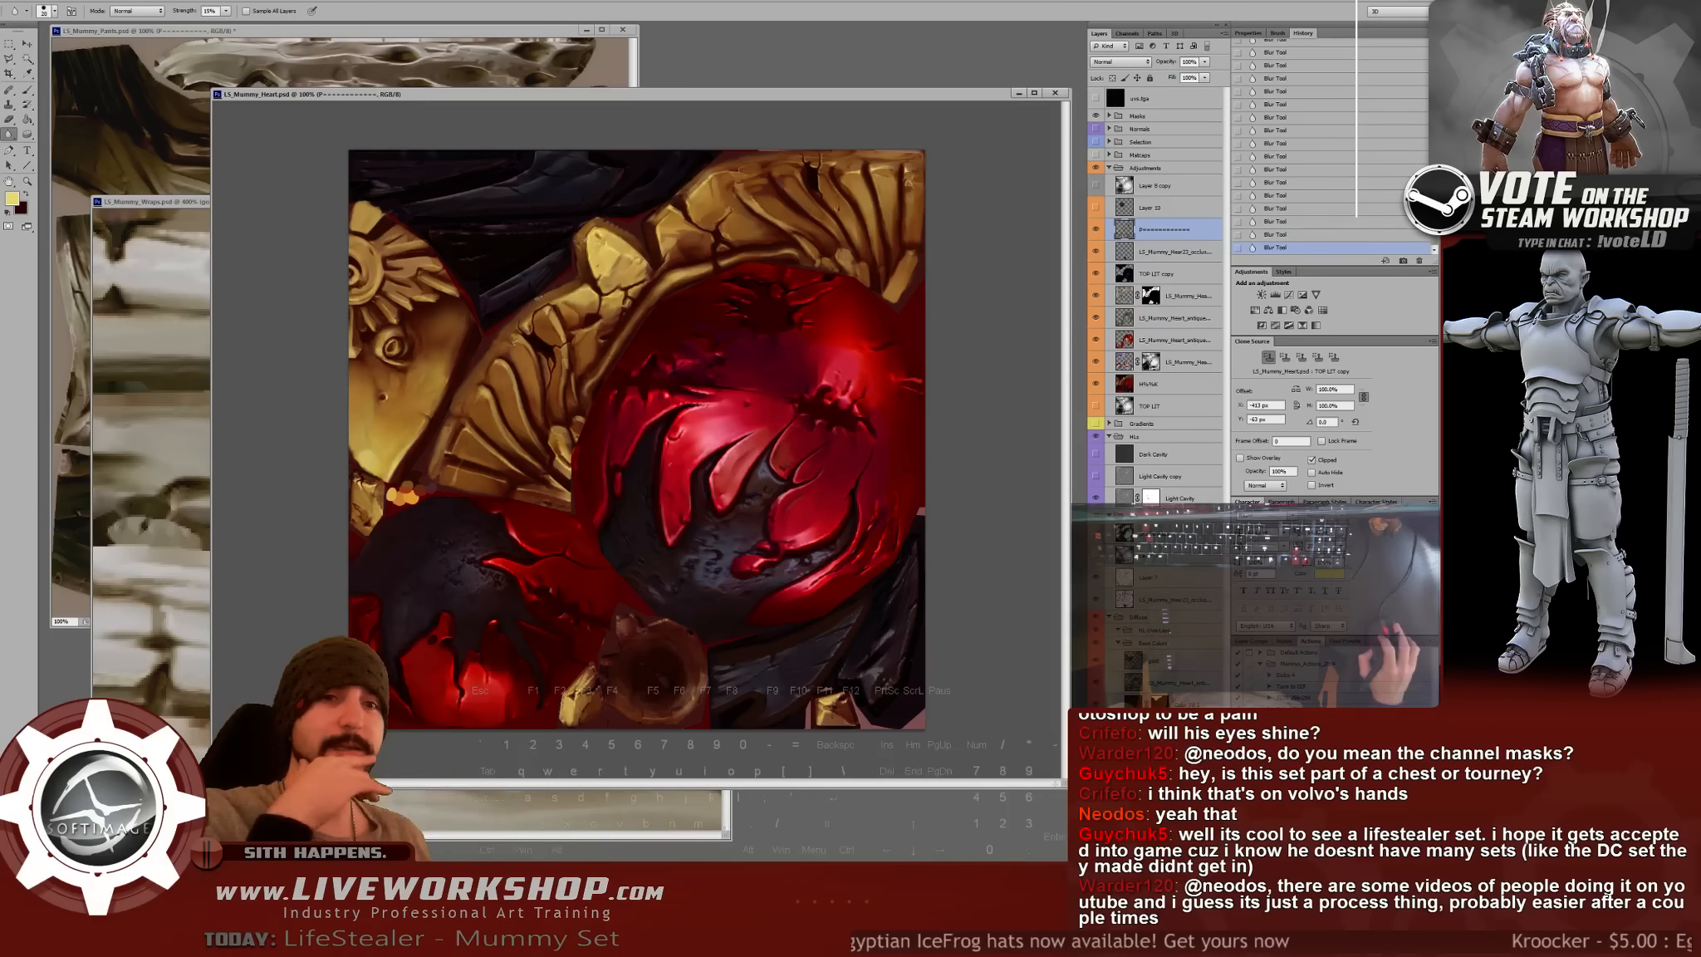
{"action": "key", "text": "super"}
{"action": "left_click", "coordinate": [186, 174]}
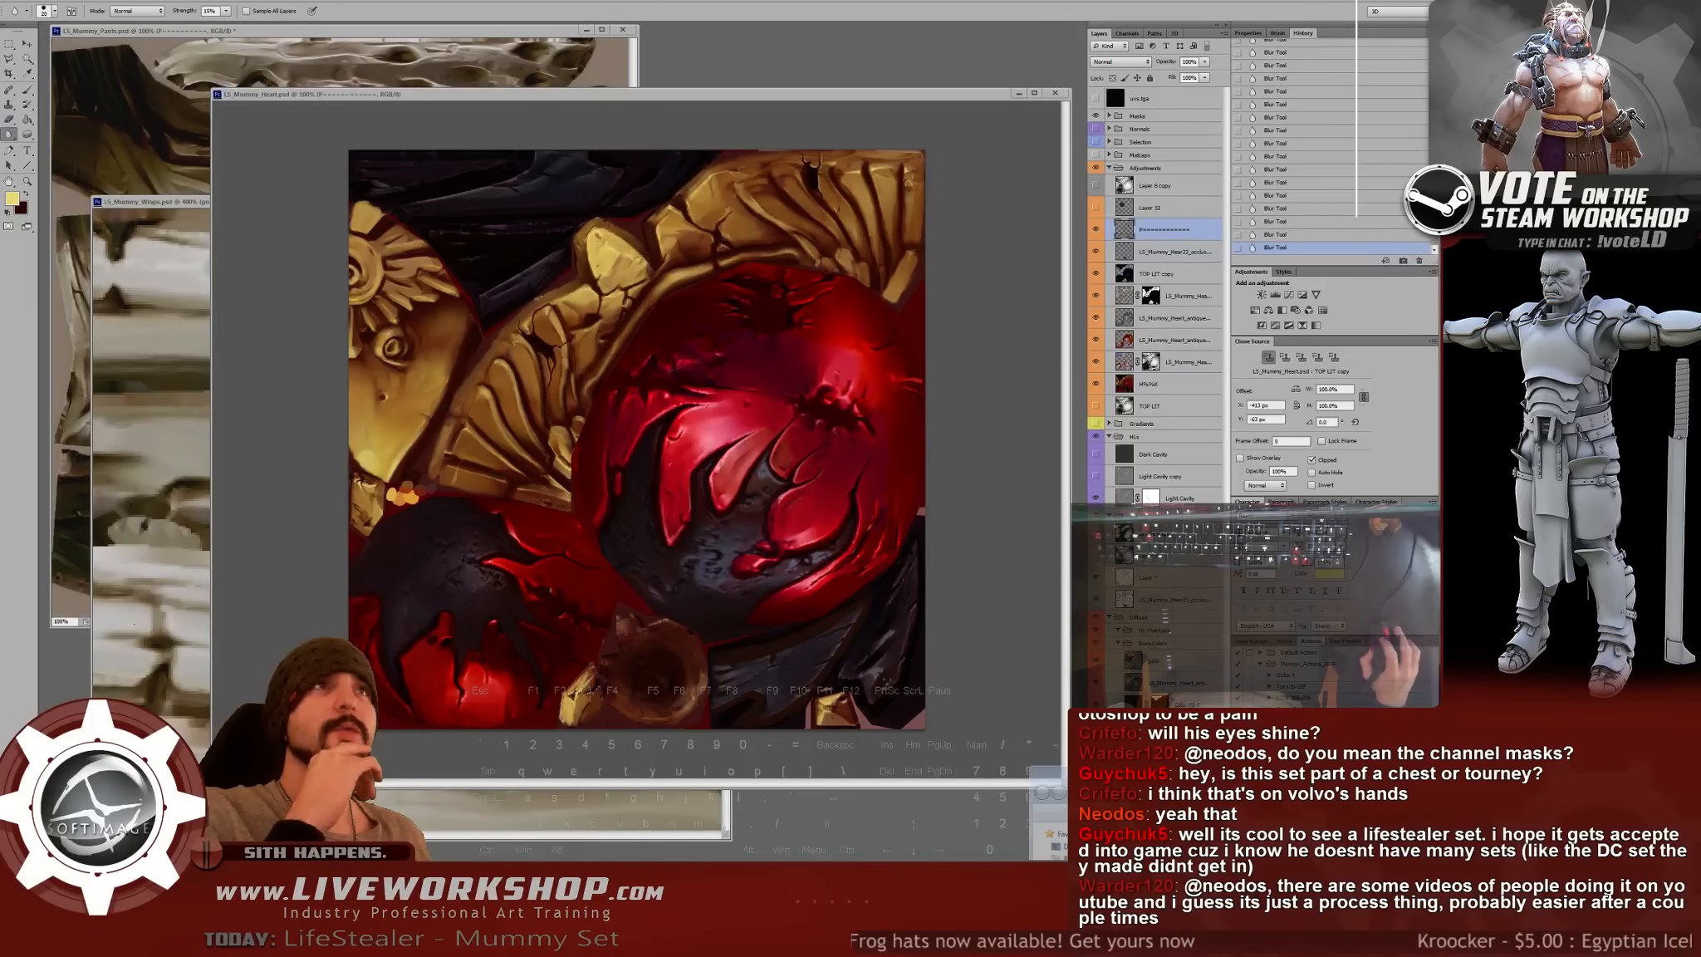
{"action": "left_click_drag", "start_coordinate": [1245, 776], "coordinate": [1436, 183]}
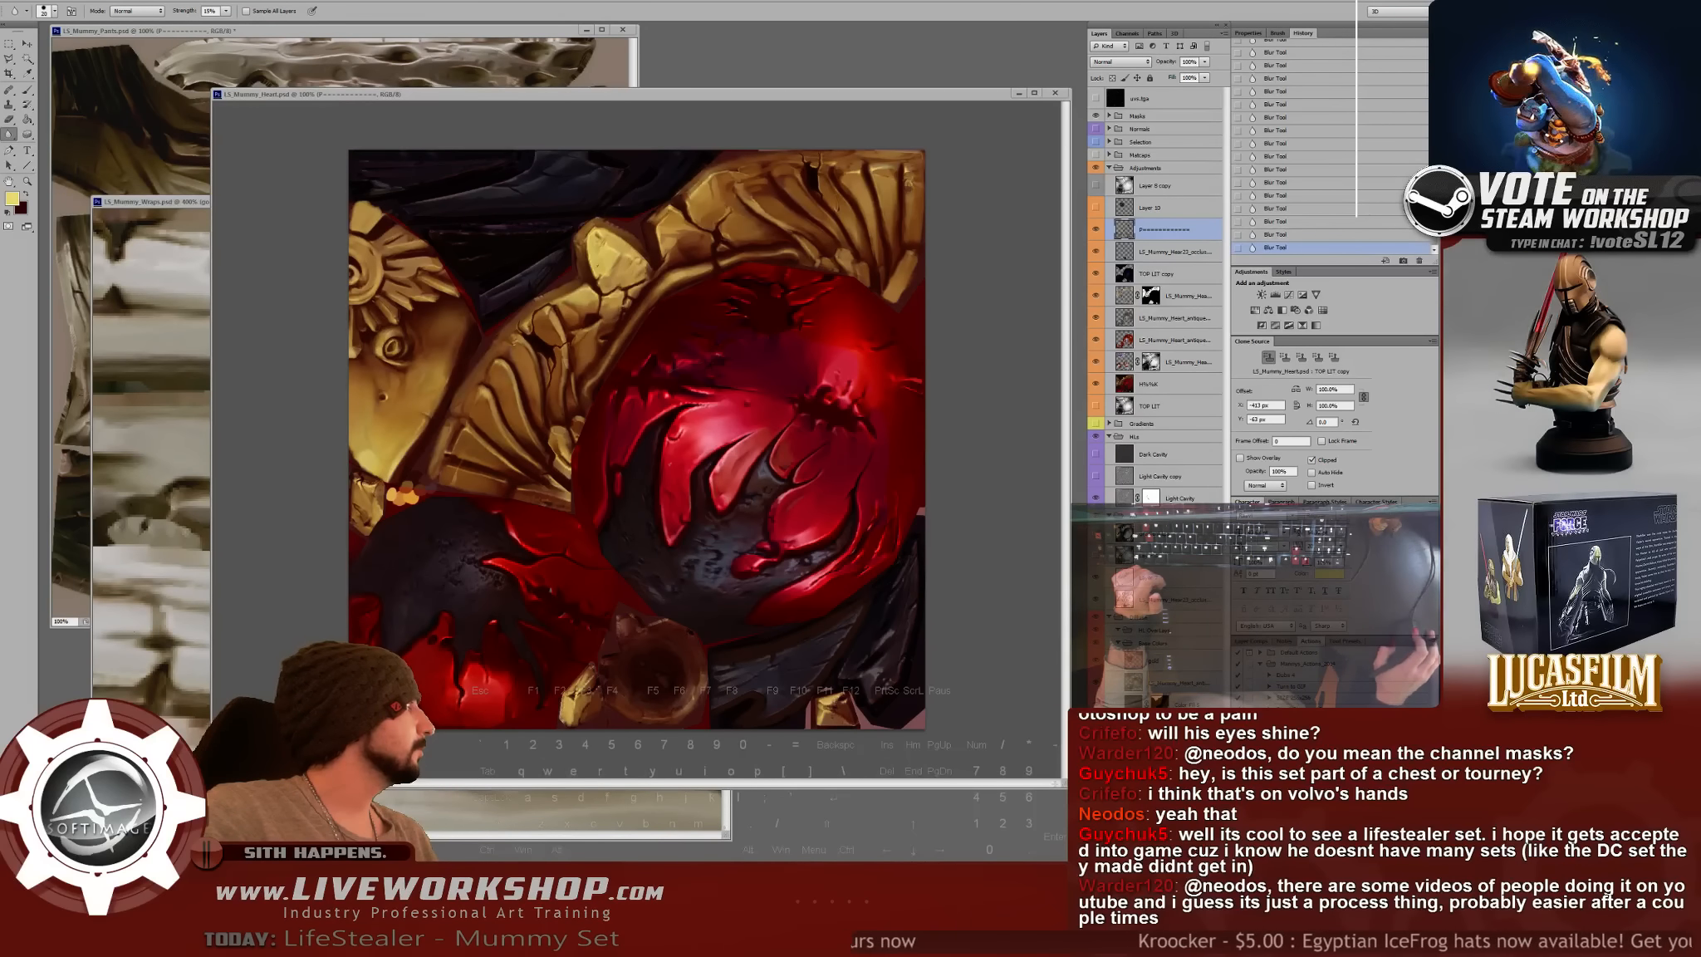
{"action": "key", "text": "alt+Tab"}
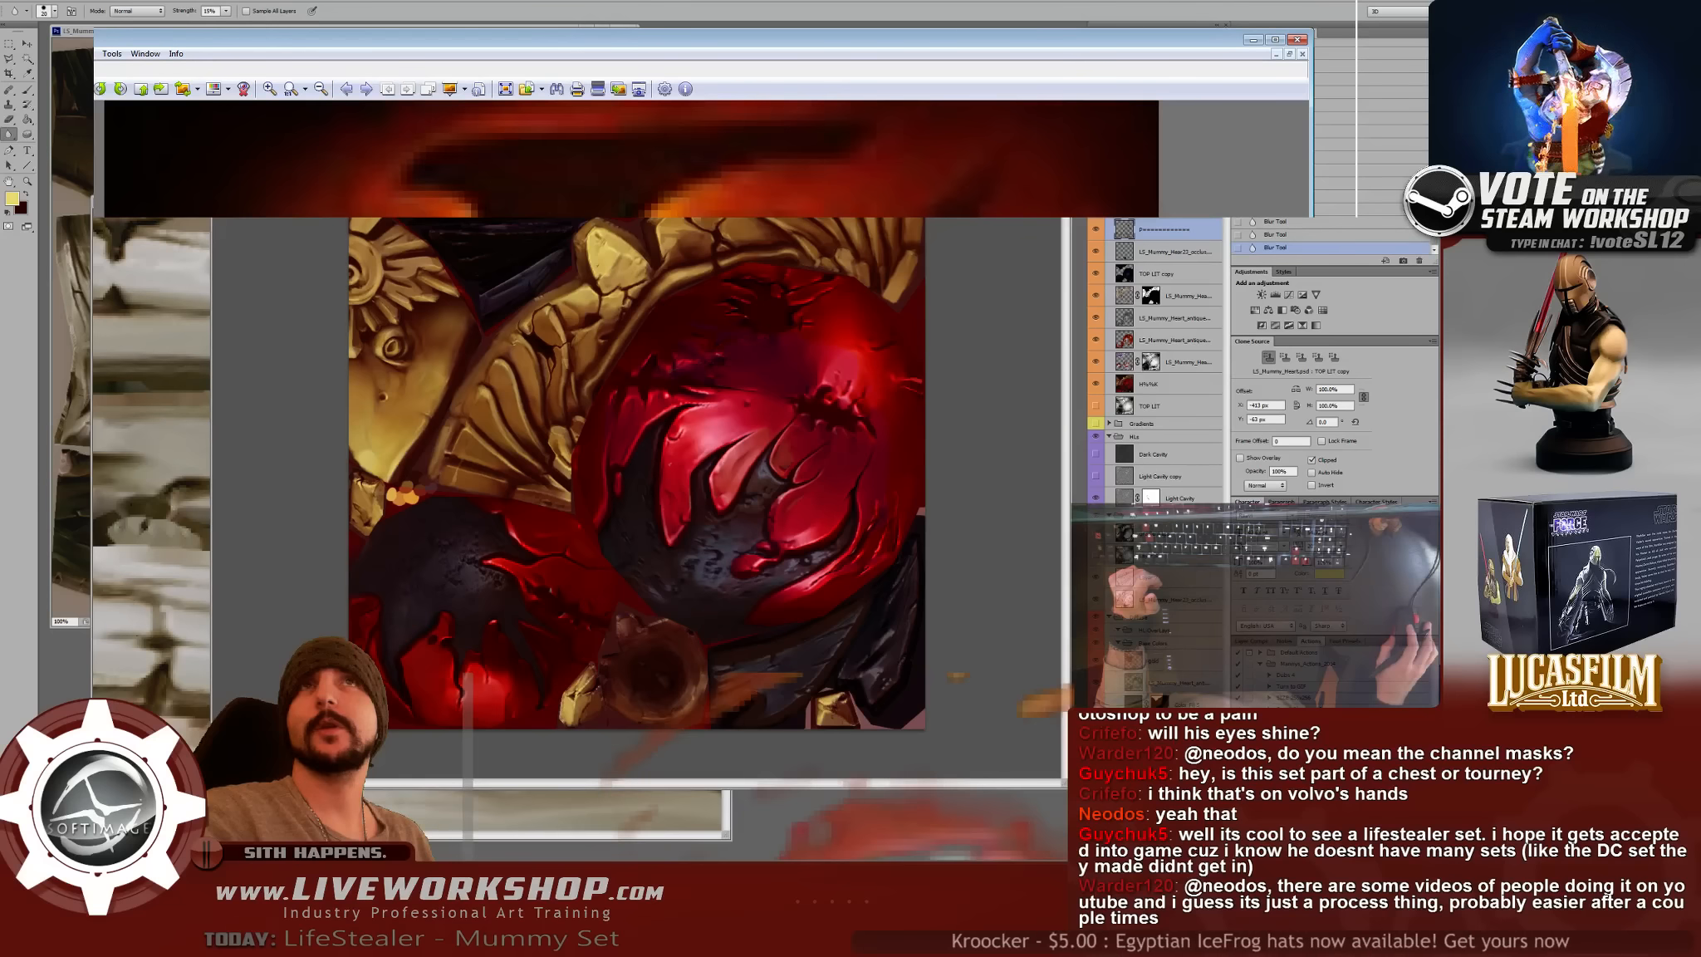
{"action": "key", "text": "alt+Tab"}
{"action": "key", "text": "alt+Tab"}
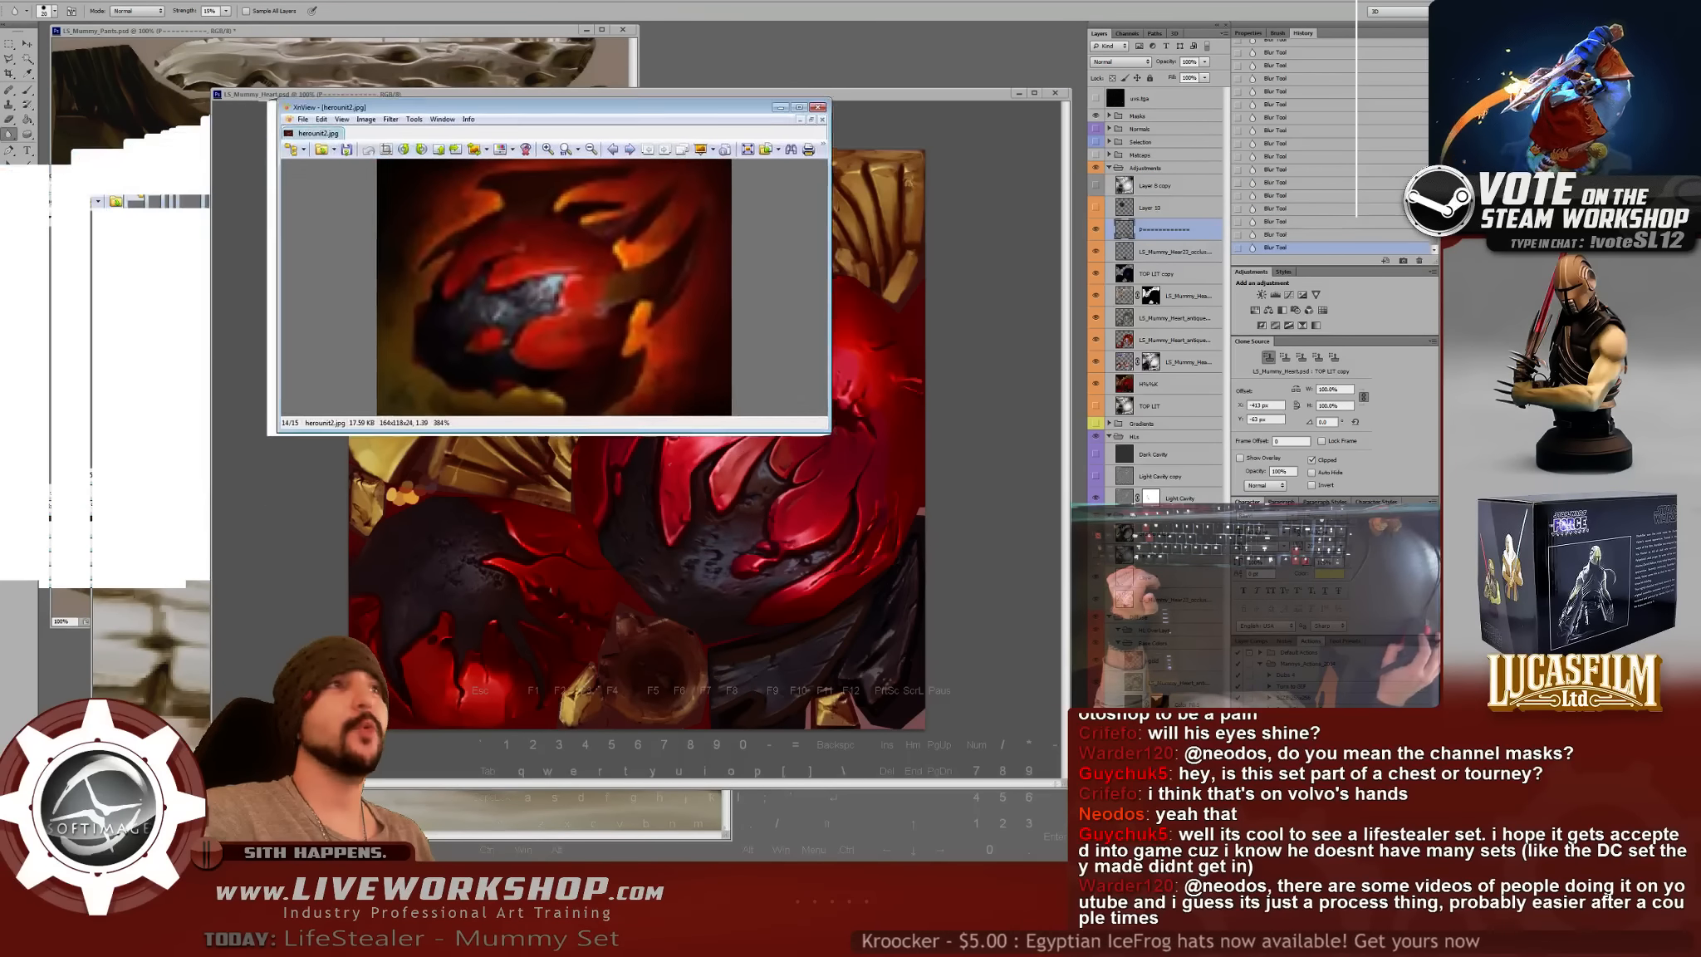
{"action": "left_click_drag", "start_coordinate": [761, 401], "coordinate": [490, 362]}
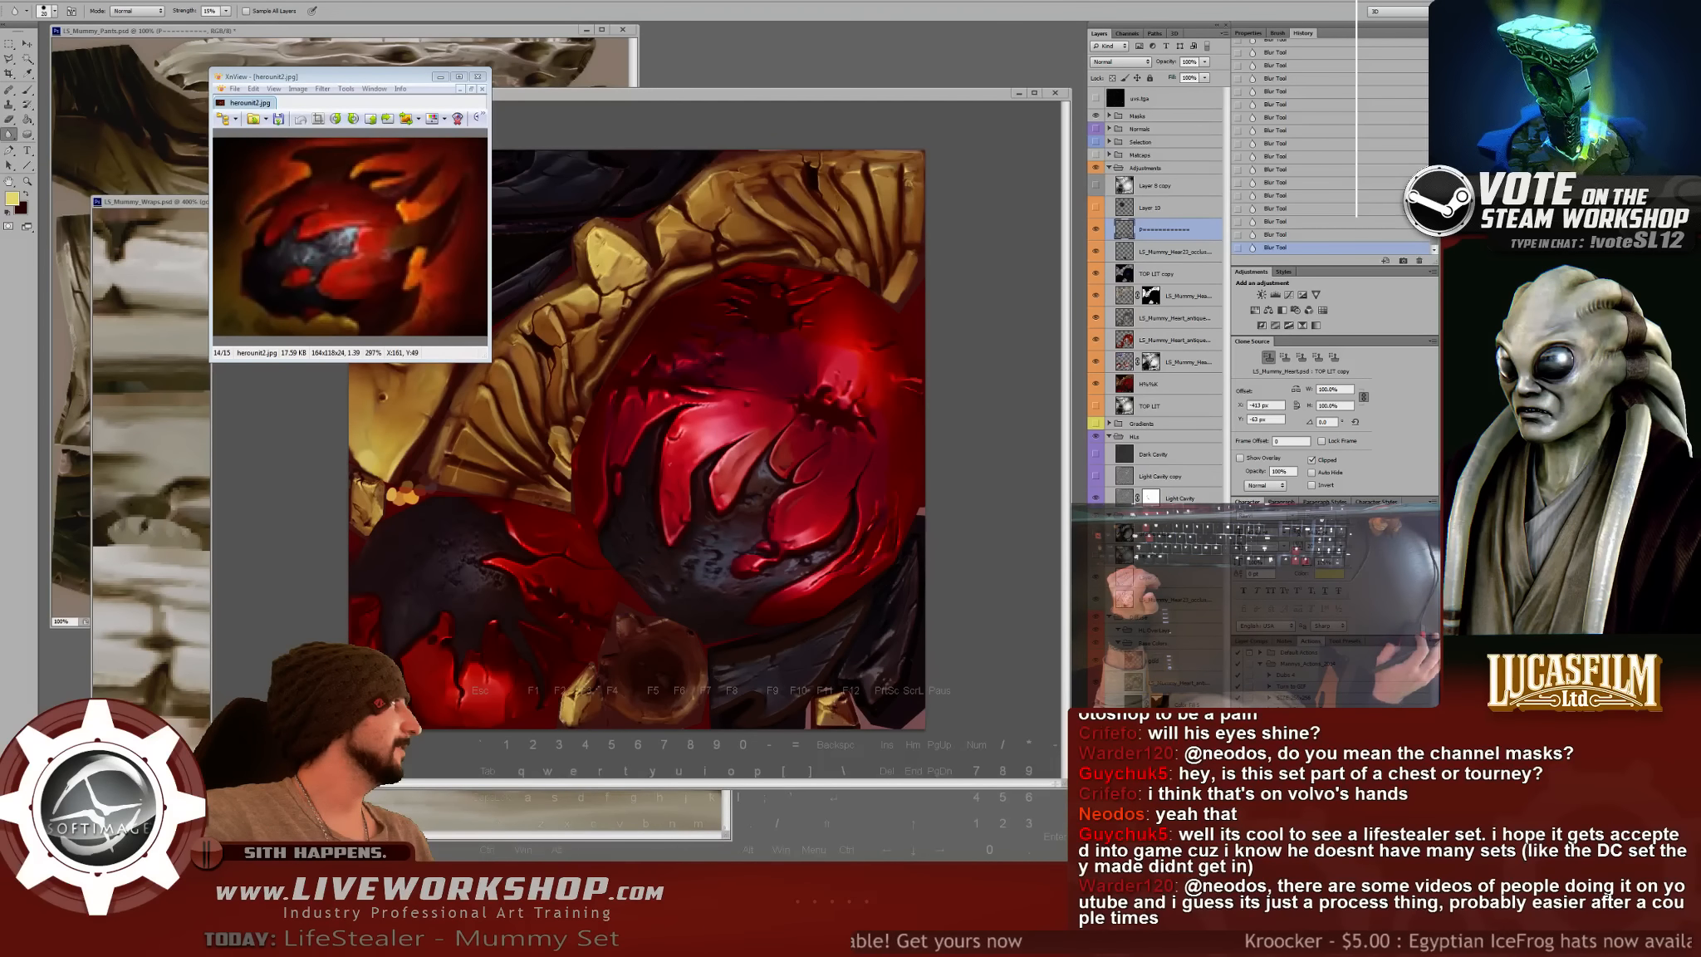
{"action": "left_click", "coordinate": [376, 76]}
{"action": "scroll", "coordinate": [390, 191], "scroll_direction": "down", "scroll_amount": 1}
{"action": "left_click_drag", "start_coordinate": [401, 76], "coordinate": [231, 31]}
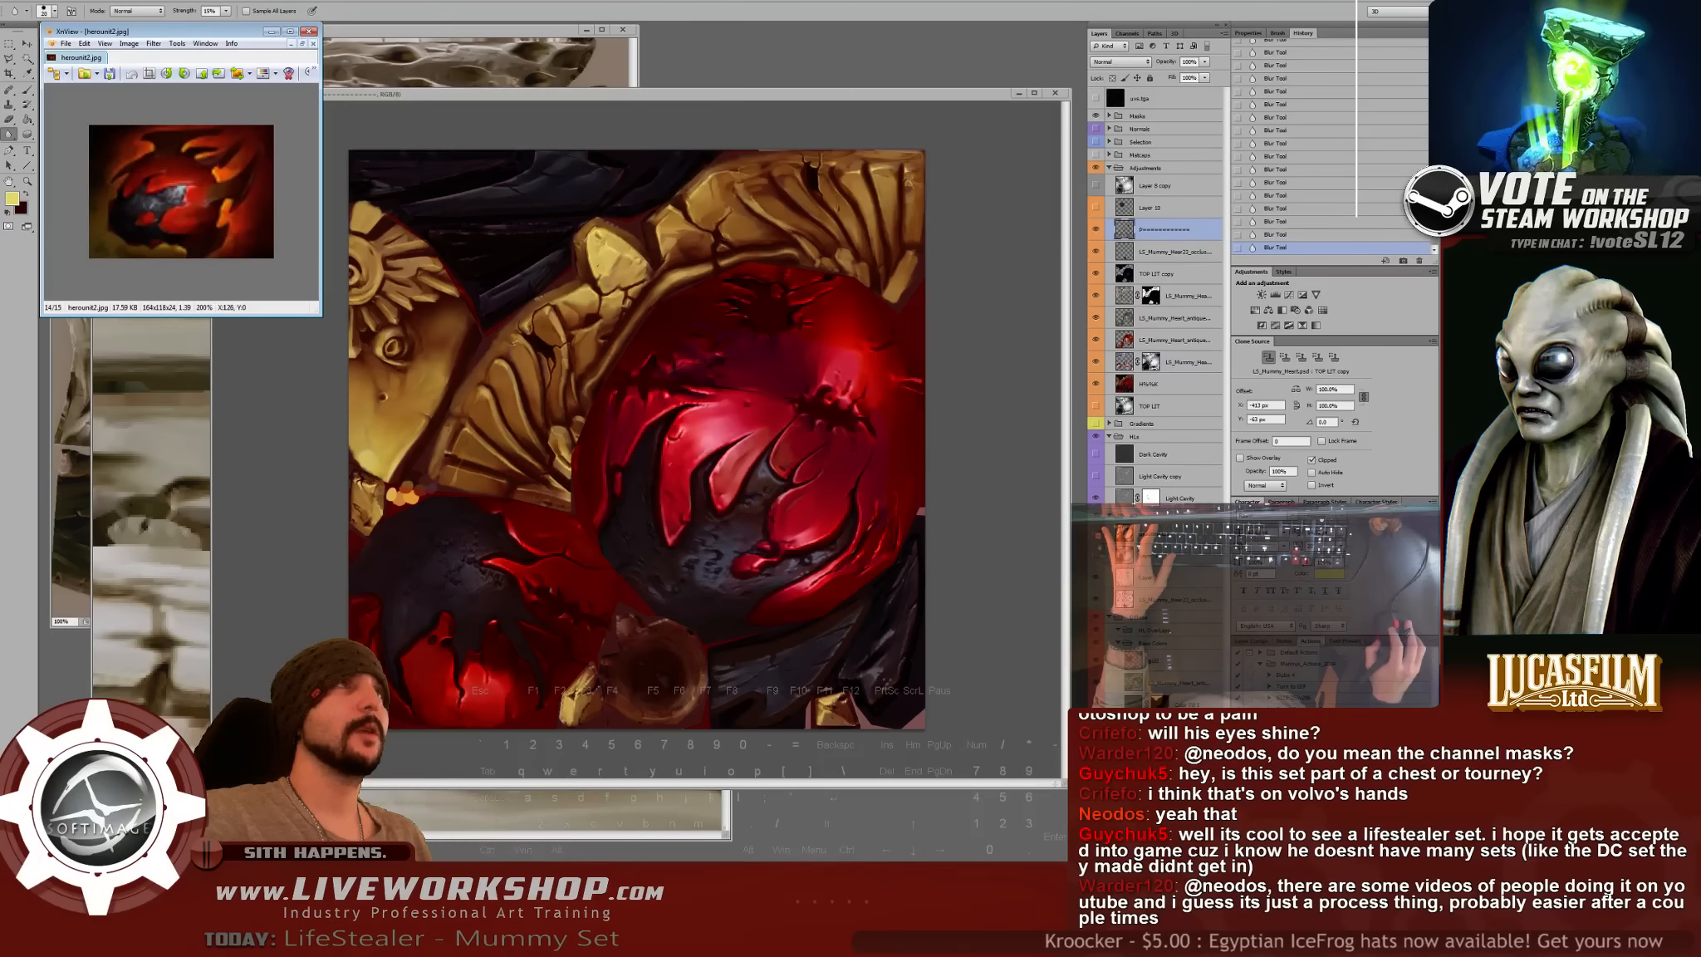
{"action": "left_click_drag", "start_coordinate": [531, 94], "coordinate": [435, 78]}
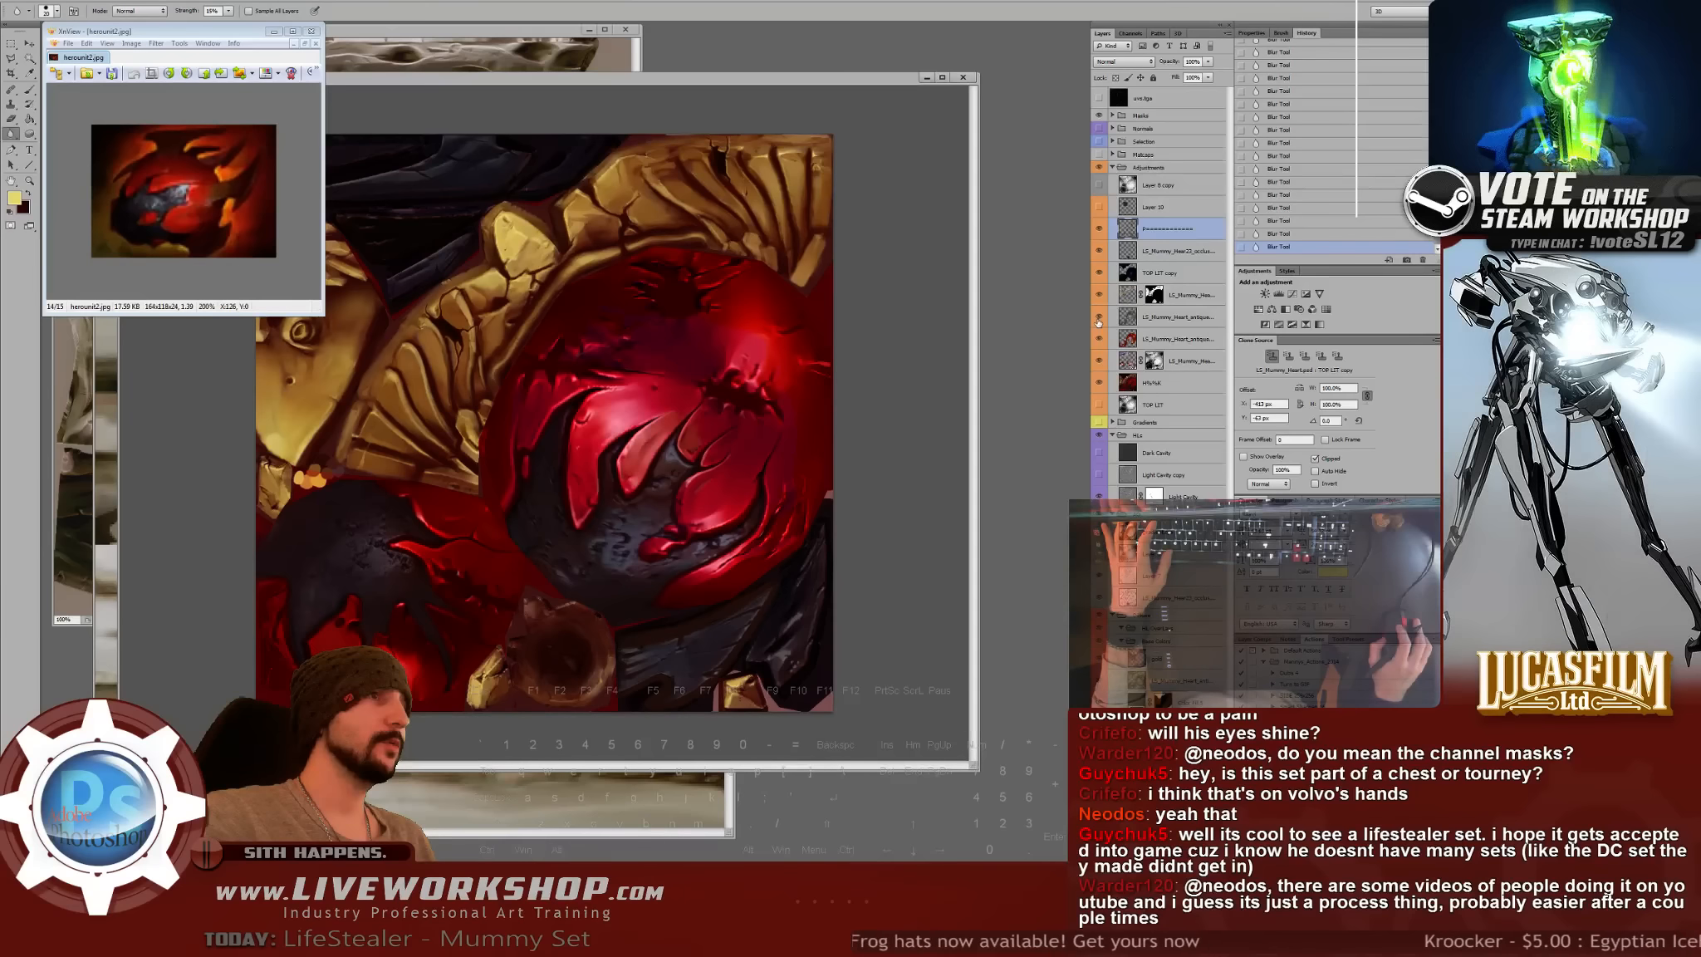
- Toggle the heart's overlay layers in the Adjustments group off and on to compare their effect on the red and dark areas
{"action": "left_click", "coordinate": [1099, 321]}
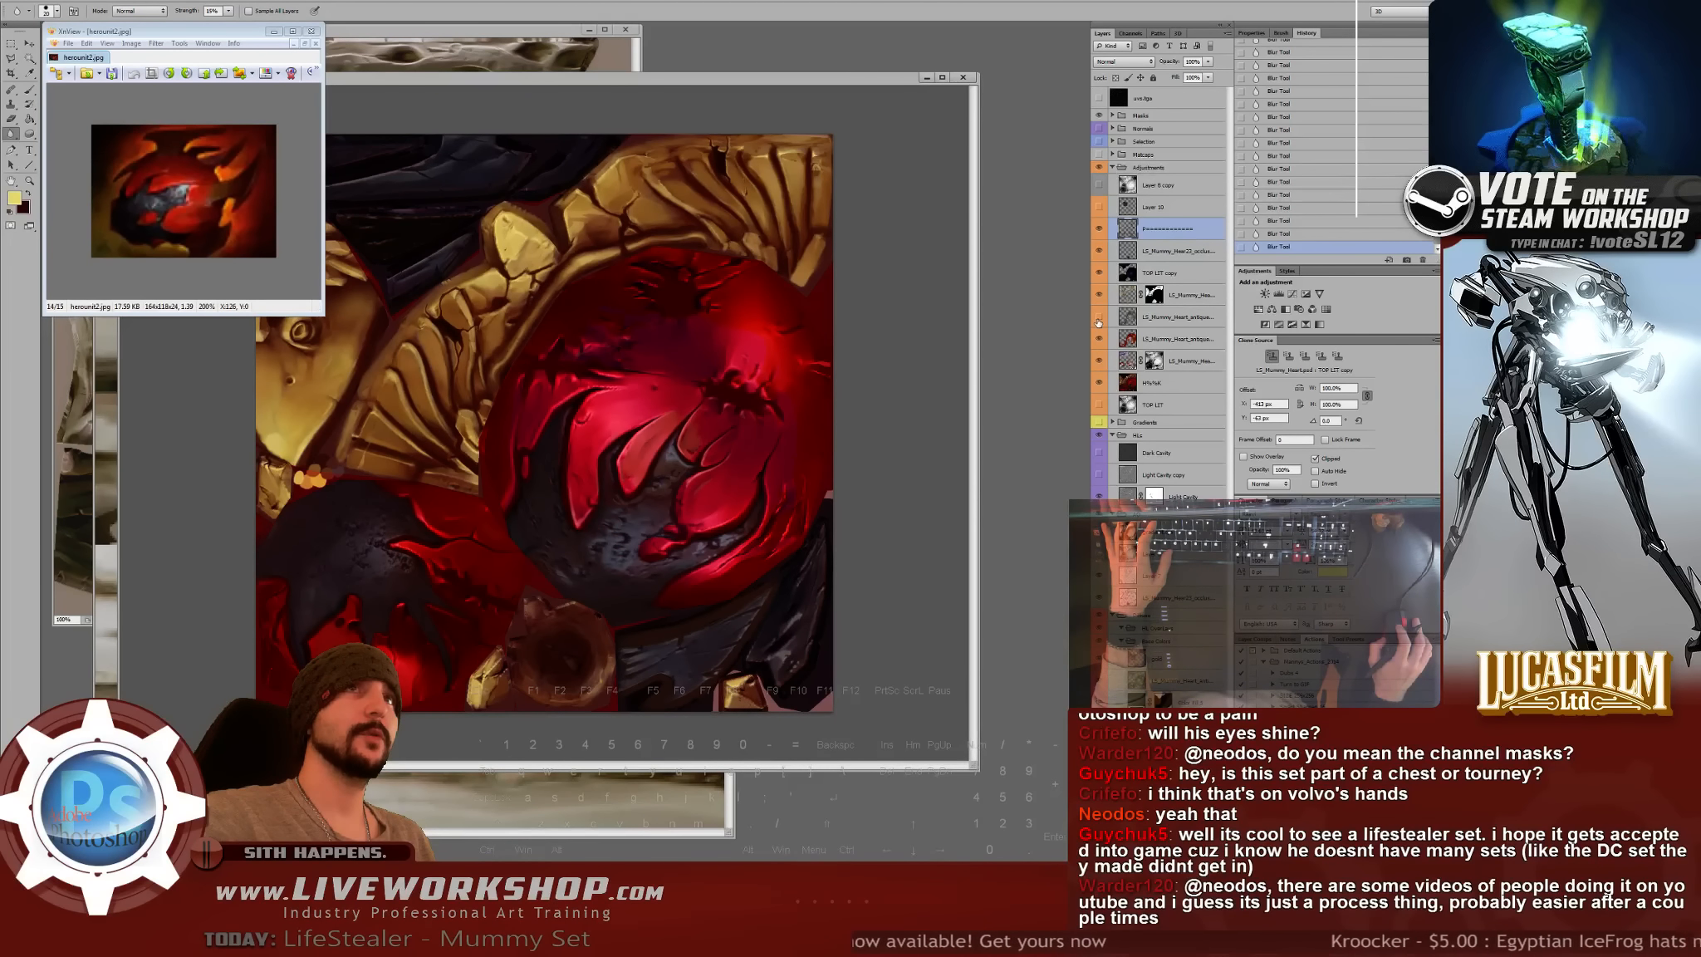
{"action": "left_click", "coordinate": [1098, 321]}
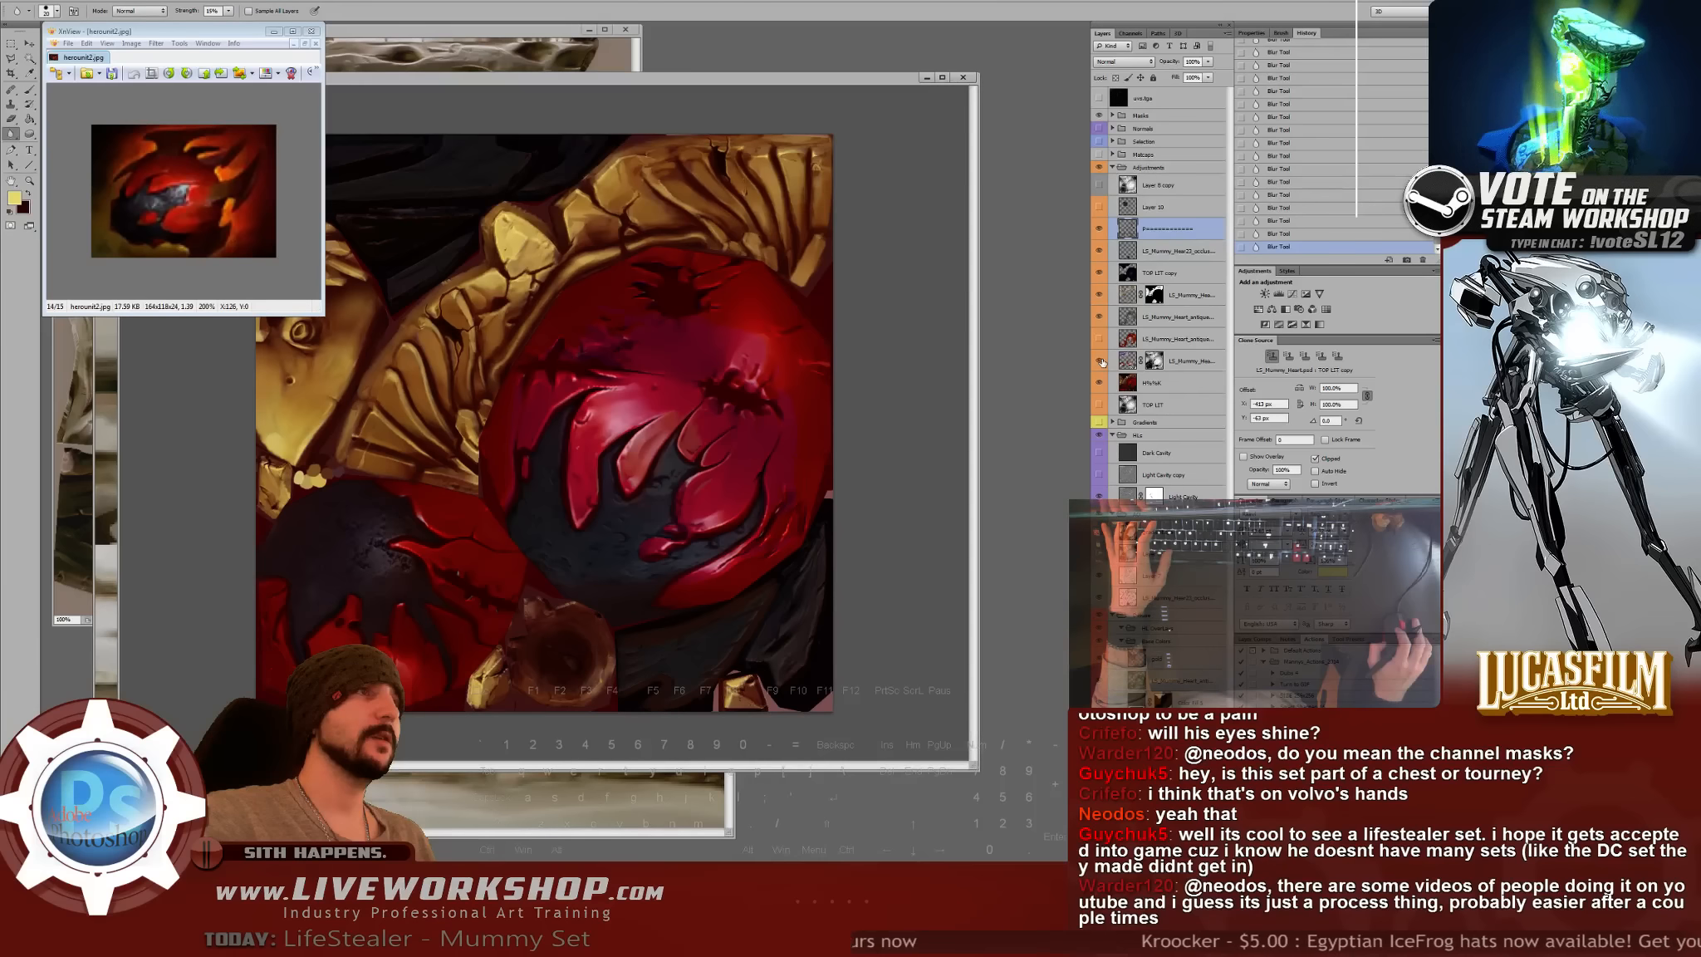
{"action": "left_click", "coordinate": [1102, 362]}
{"action": "left_click", "coordinate": [1103, 341]}
{"action": "left_click", "coordinate": [1101, 382]}
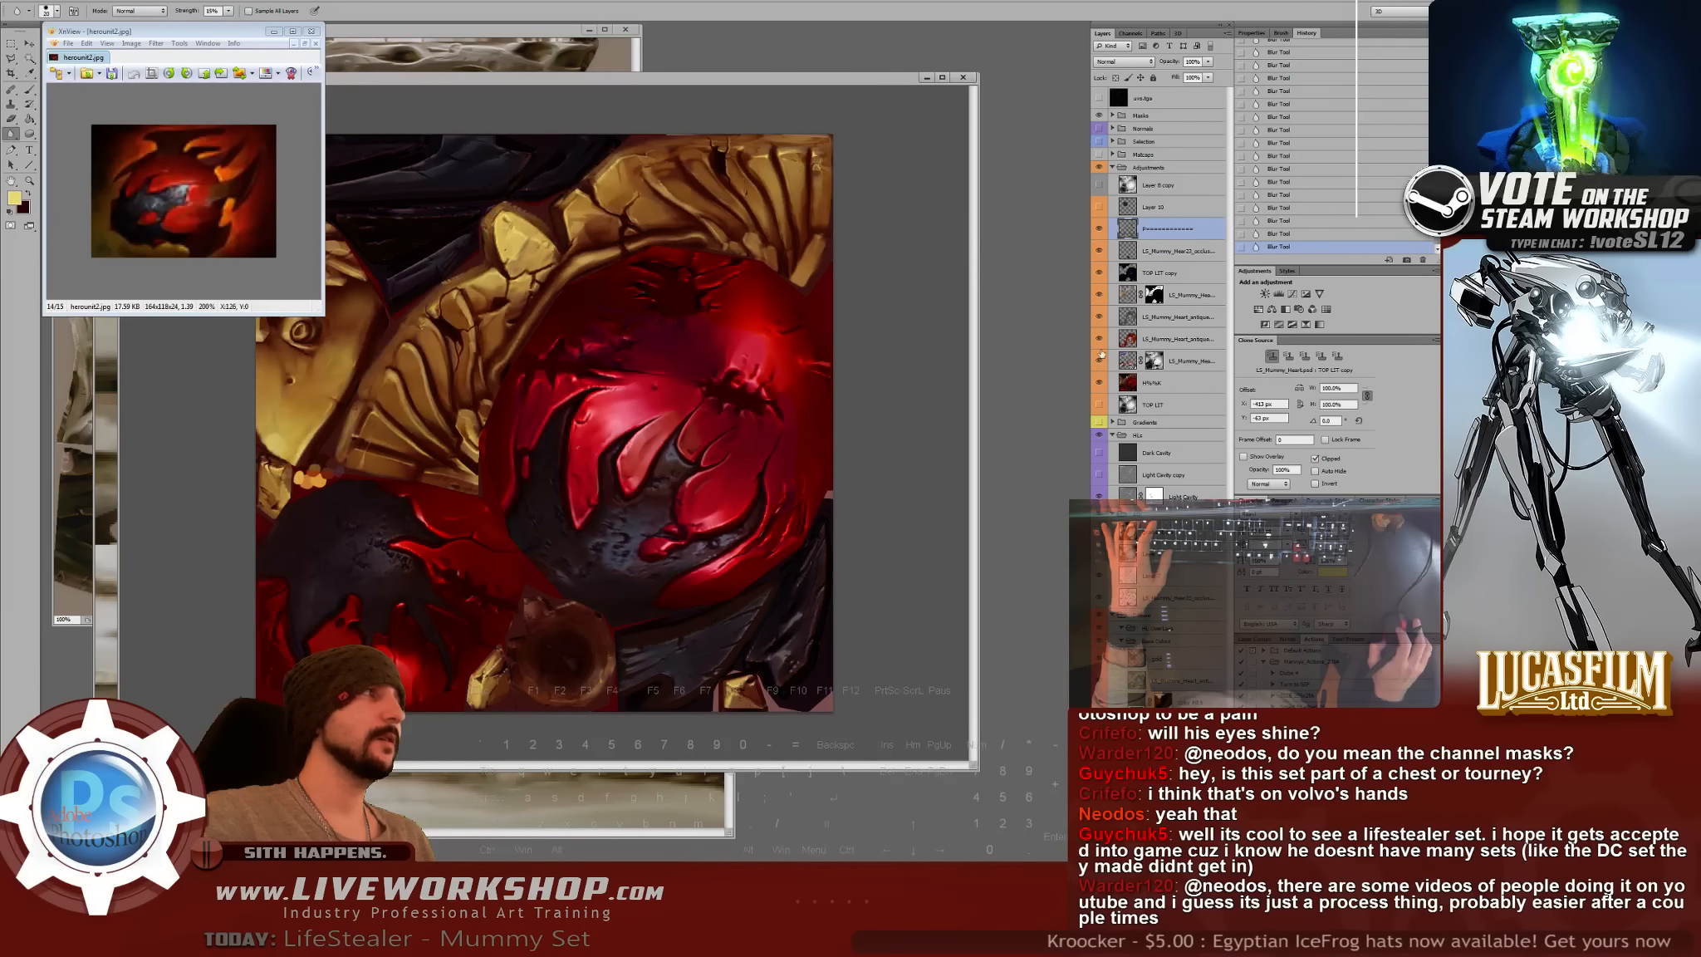
{"action": "left_click", "coordinate": [1100, 299]}
{"action": "left_click", "coordinate": [1100, 299]}
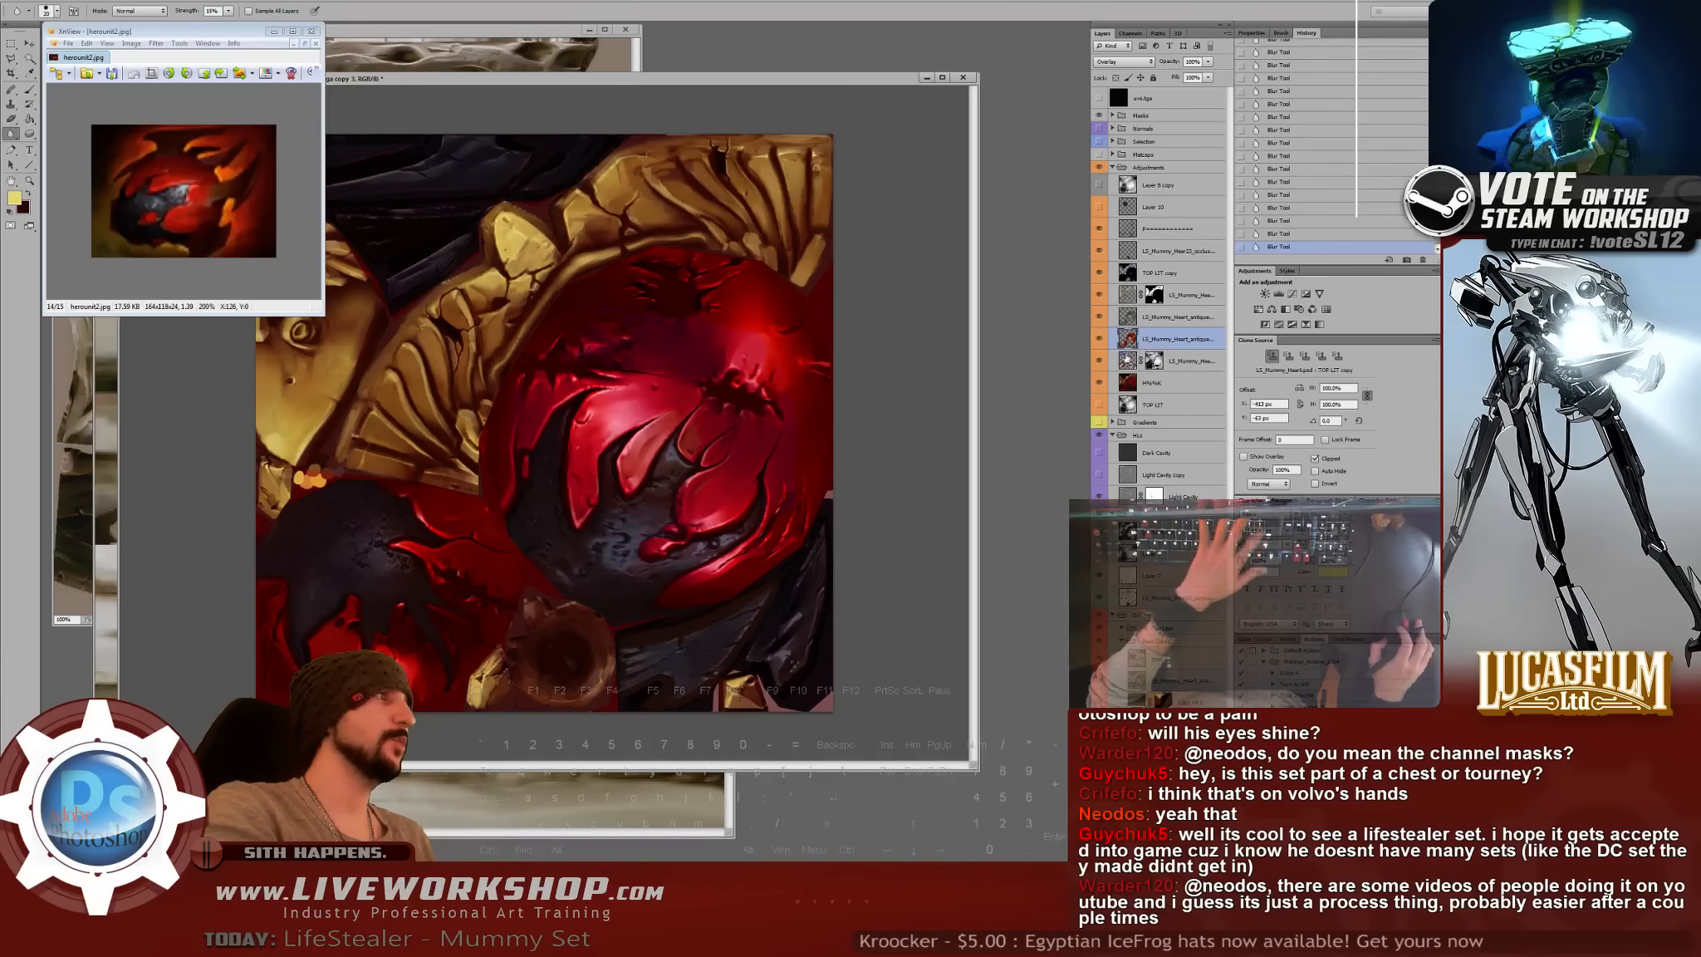
{"action": "key", "text": "ctrl+j"}
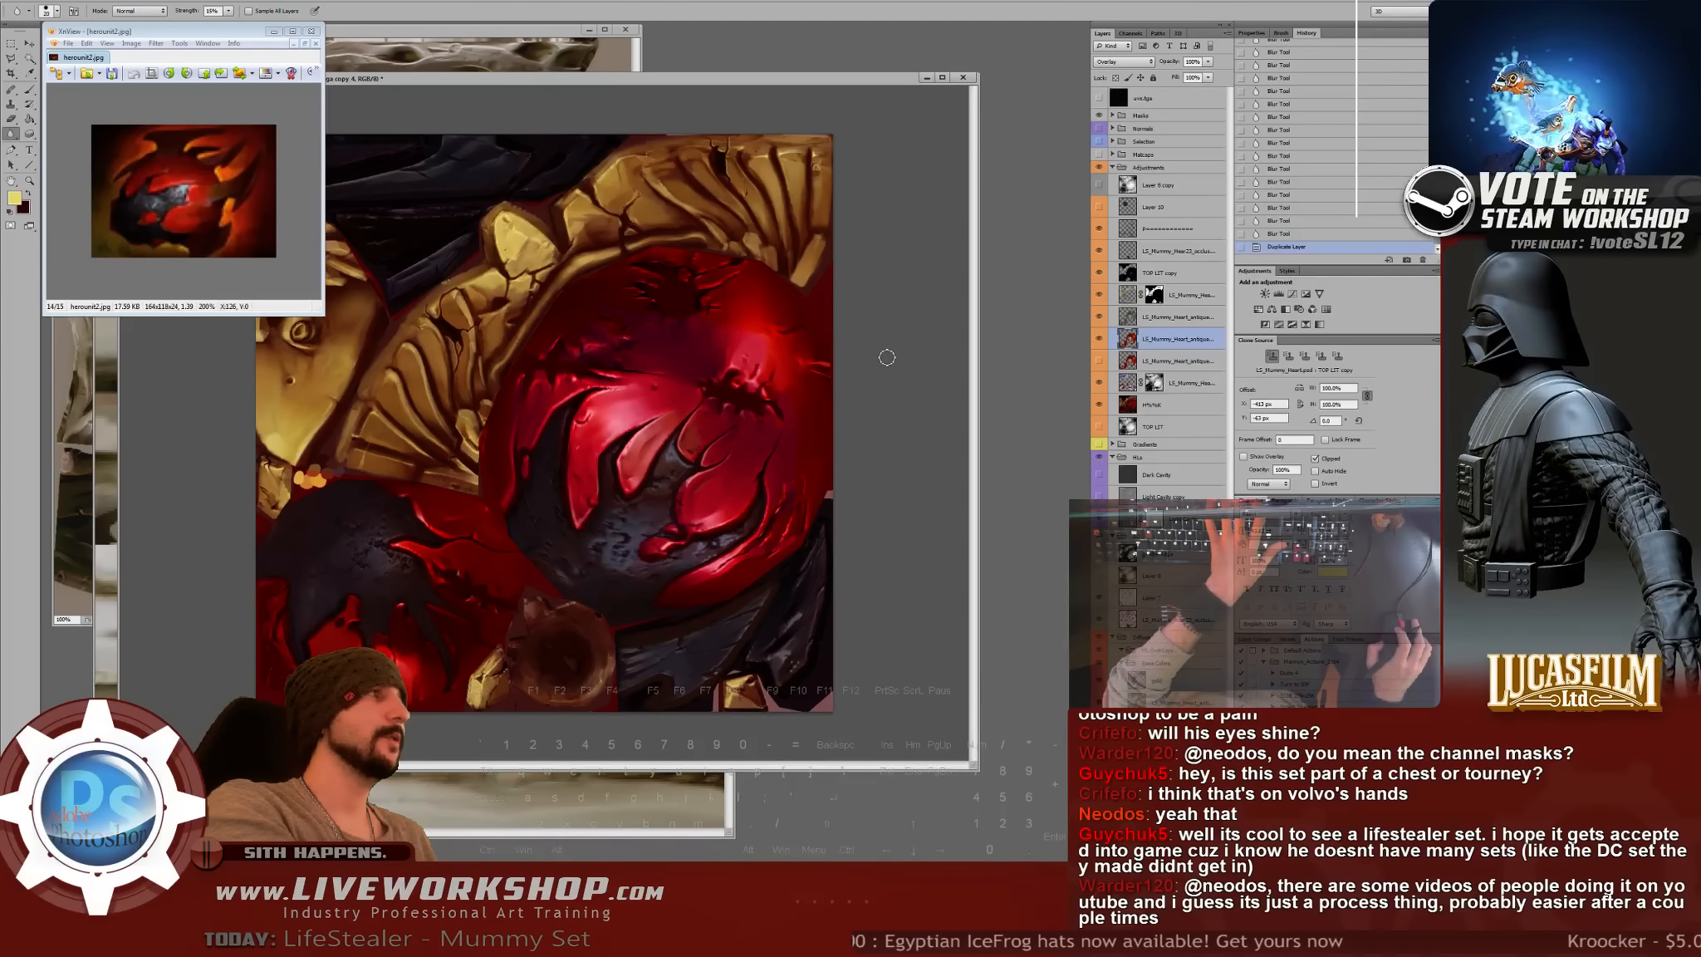
{"action": "key", "text": "ctrl+u"}
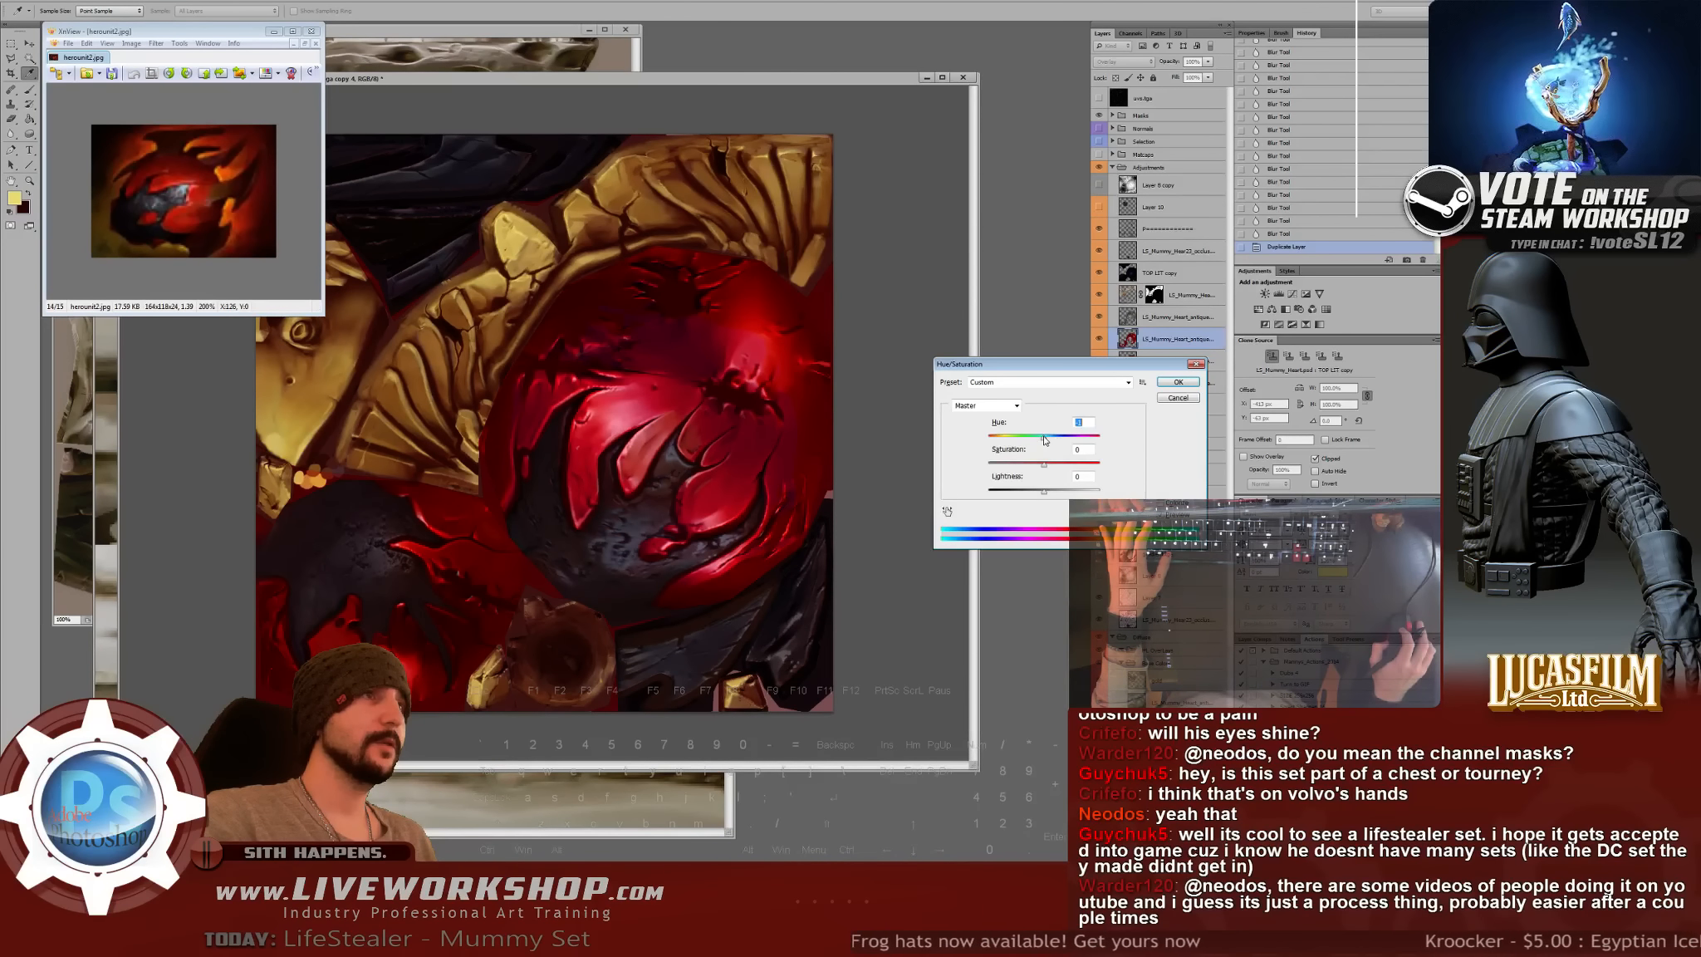
{"action": "left_click_drag", "start_coordinate": [1065, 434], "coordinate": [1013, 442]}
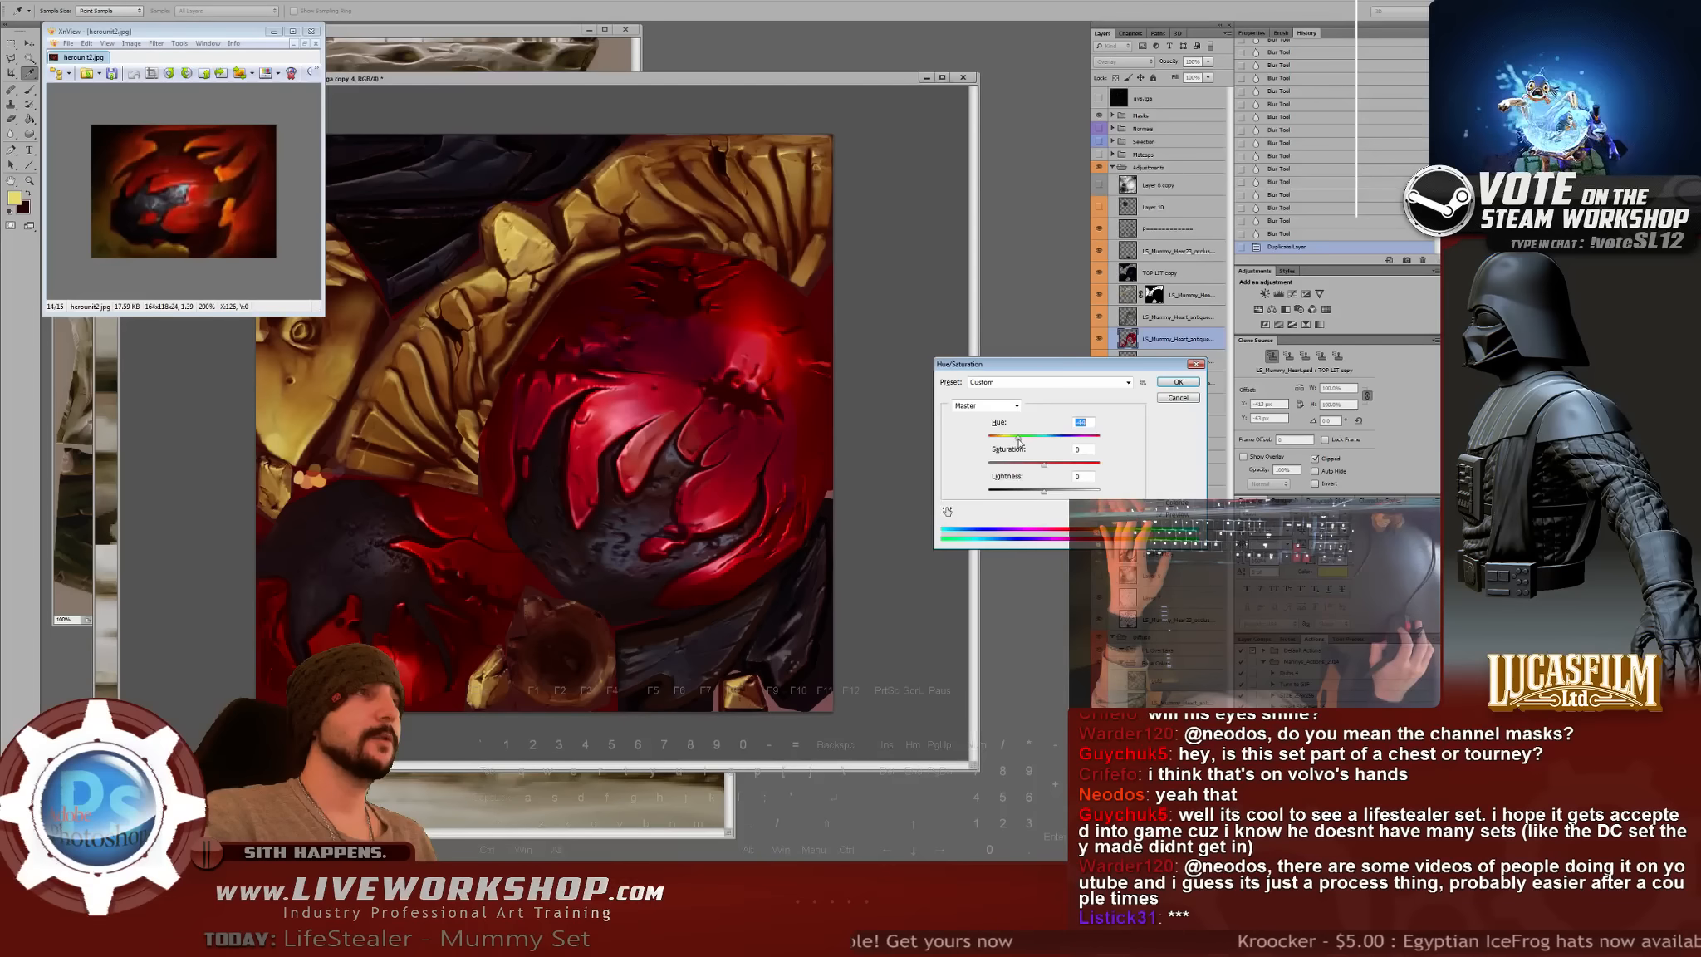
{"action": "left_click", "coordinate": [1177, 398]}
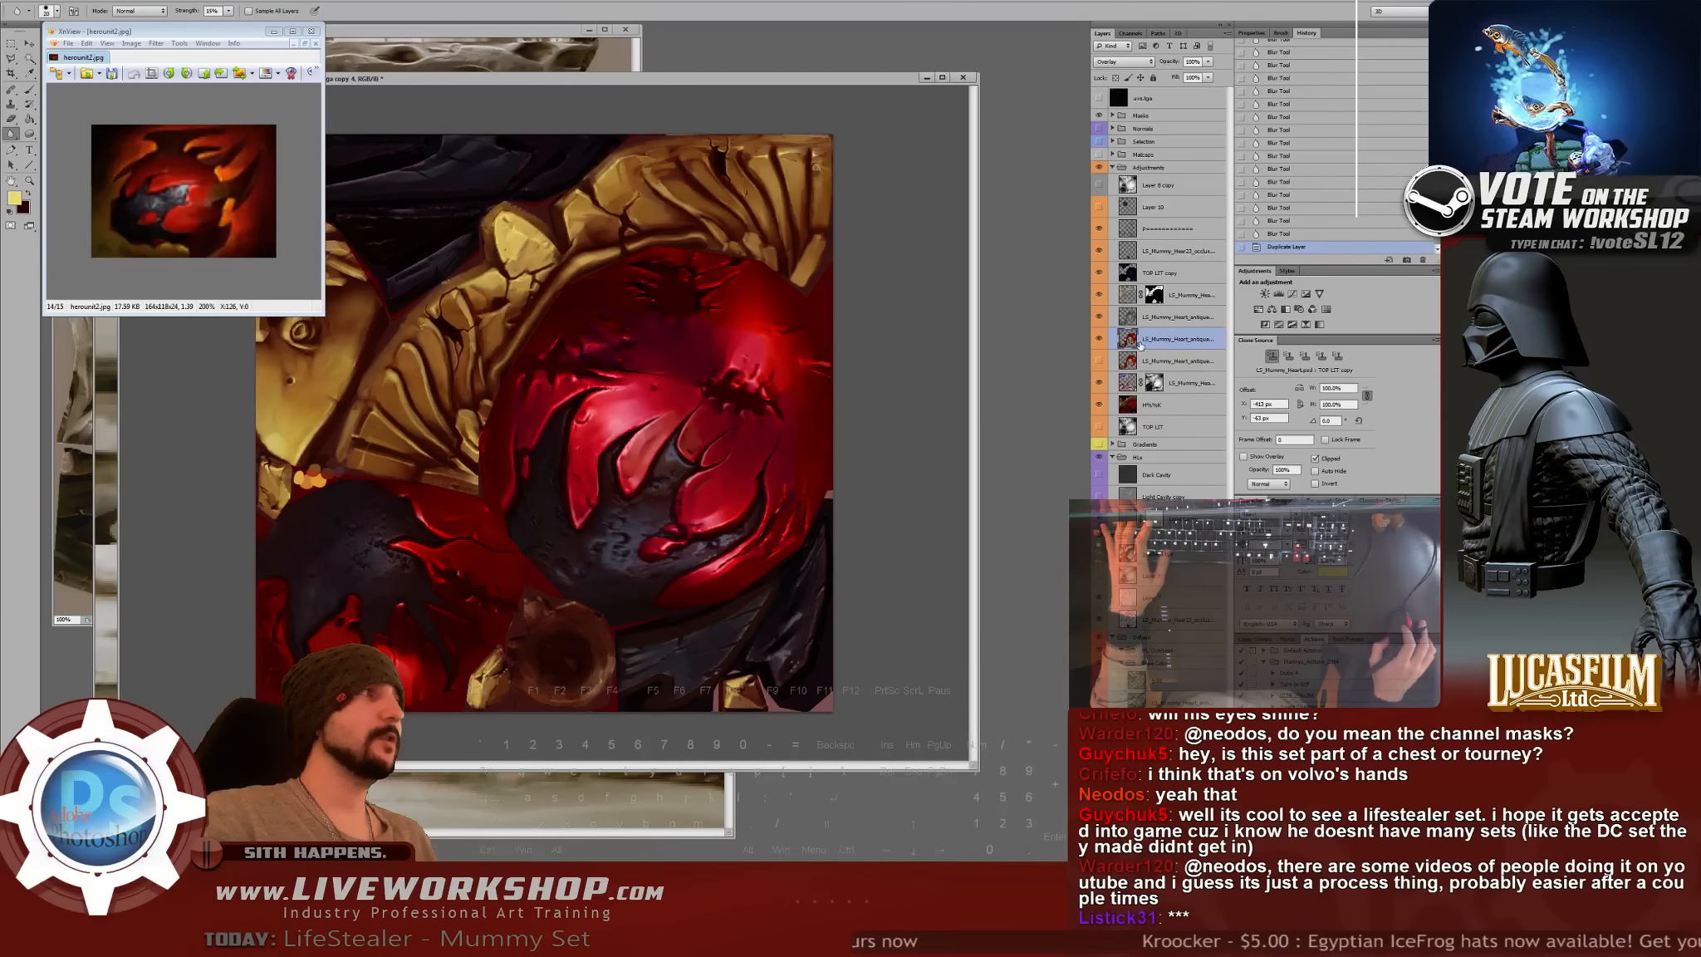
{"action": "key", "text": "Delete"}
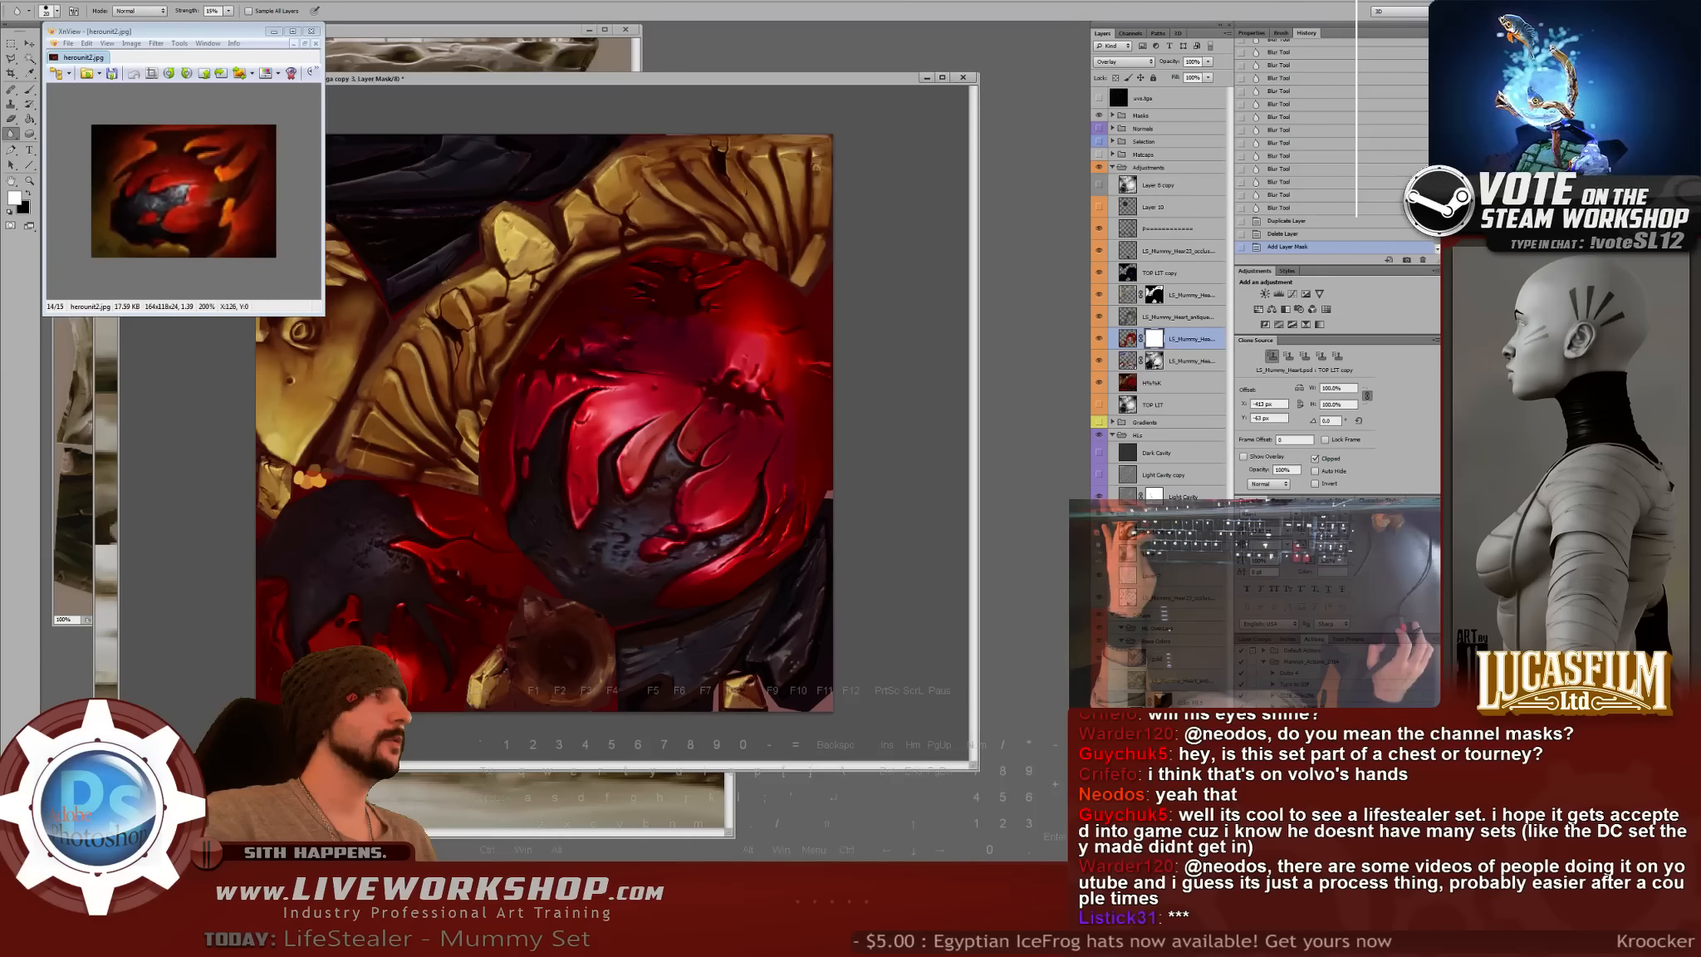
- Add a Color Balance adjustment layer above the red-toned heart overlay and select the red flesh by inverting the combined dark and gold area selections
{"action": "left_click", "coordinate": [1162, 851]}
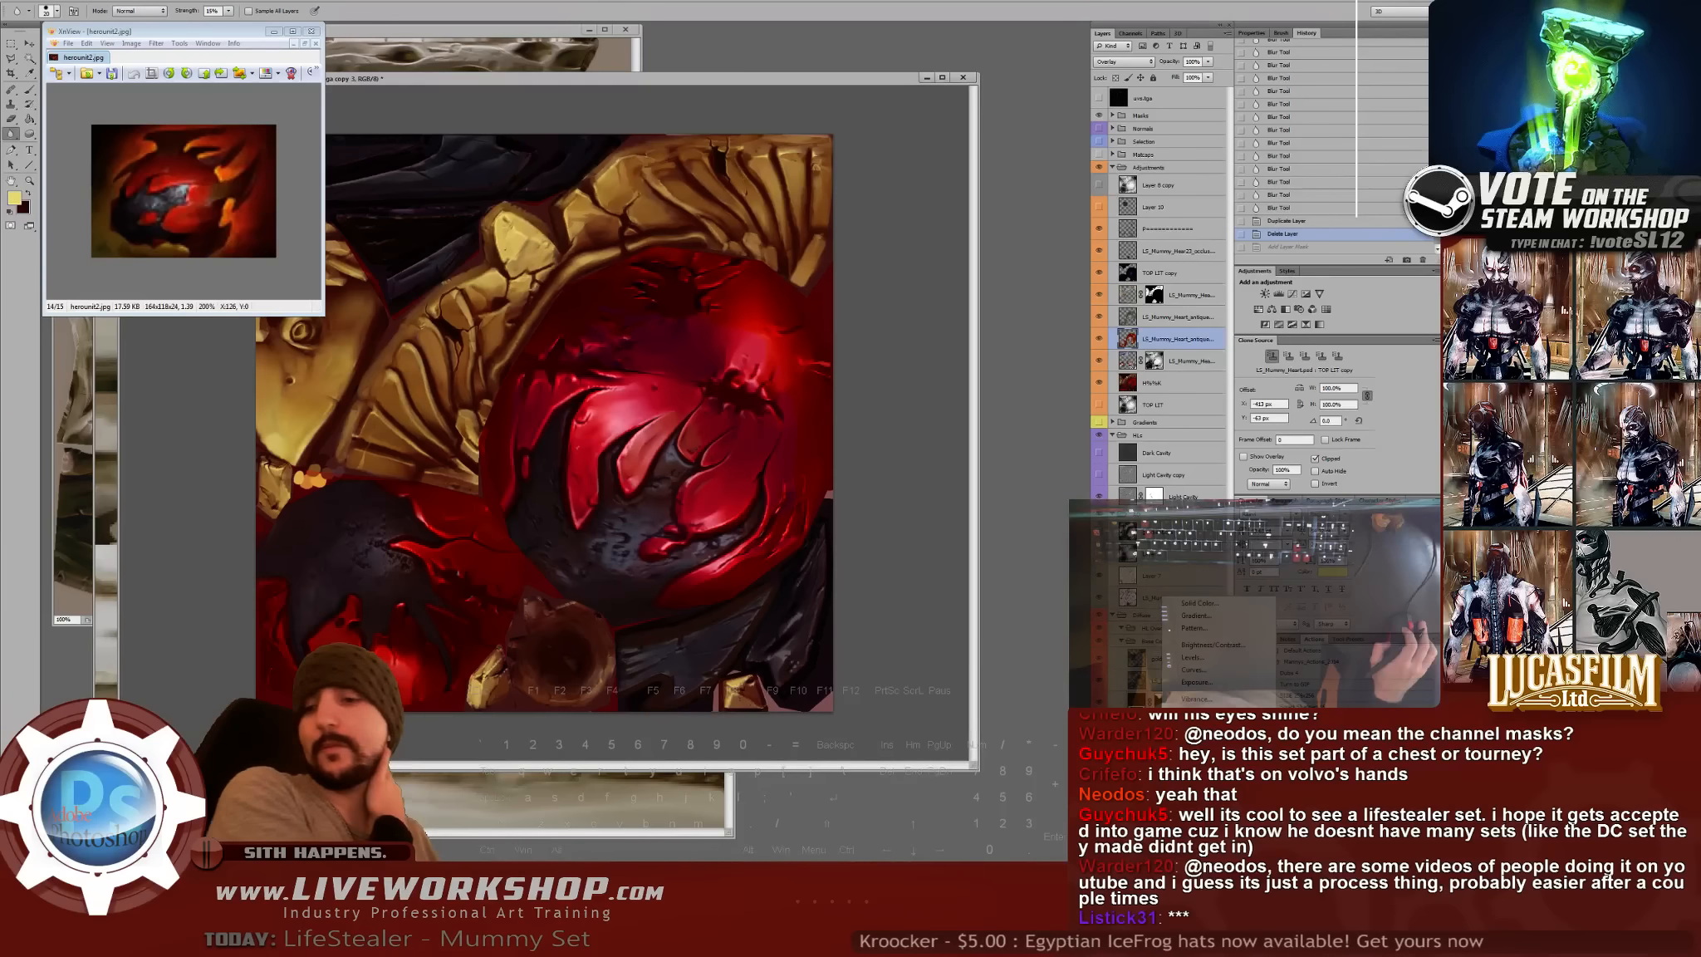
{"action": "left_click", "coordinate": [1195, 724]}
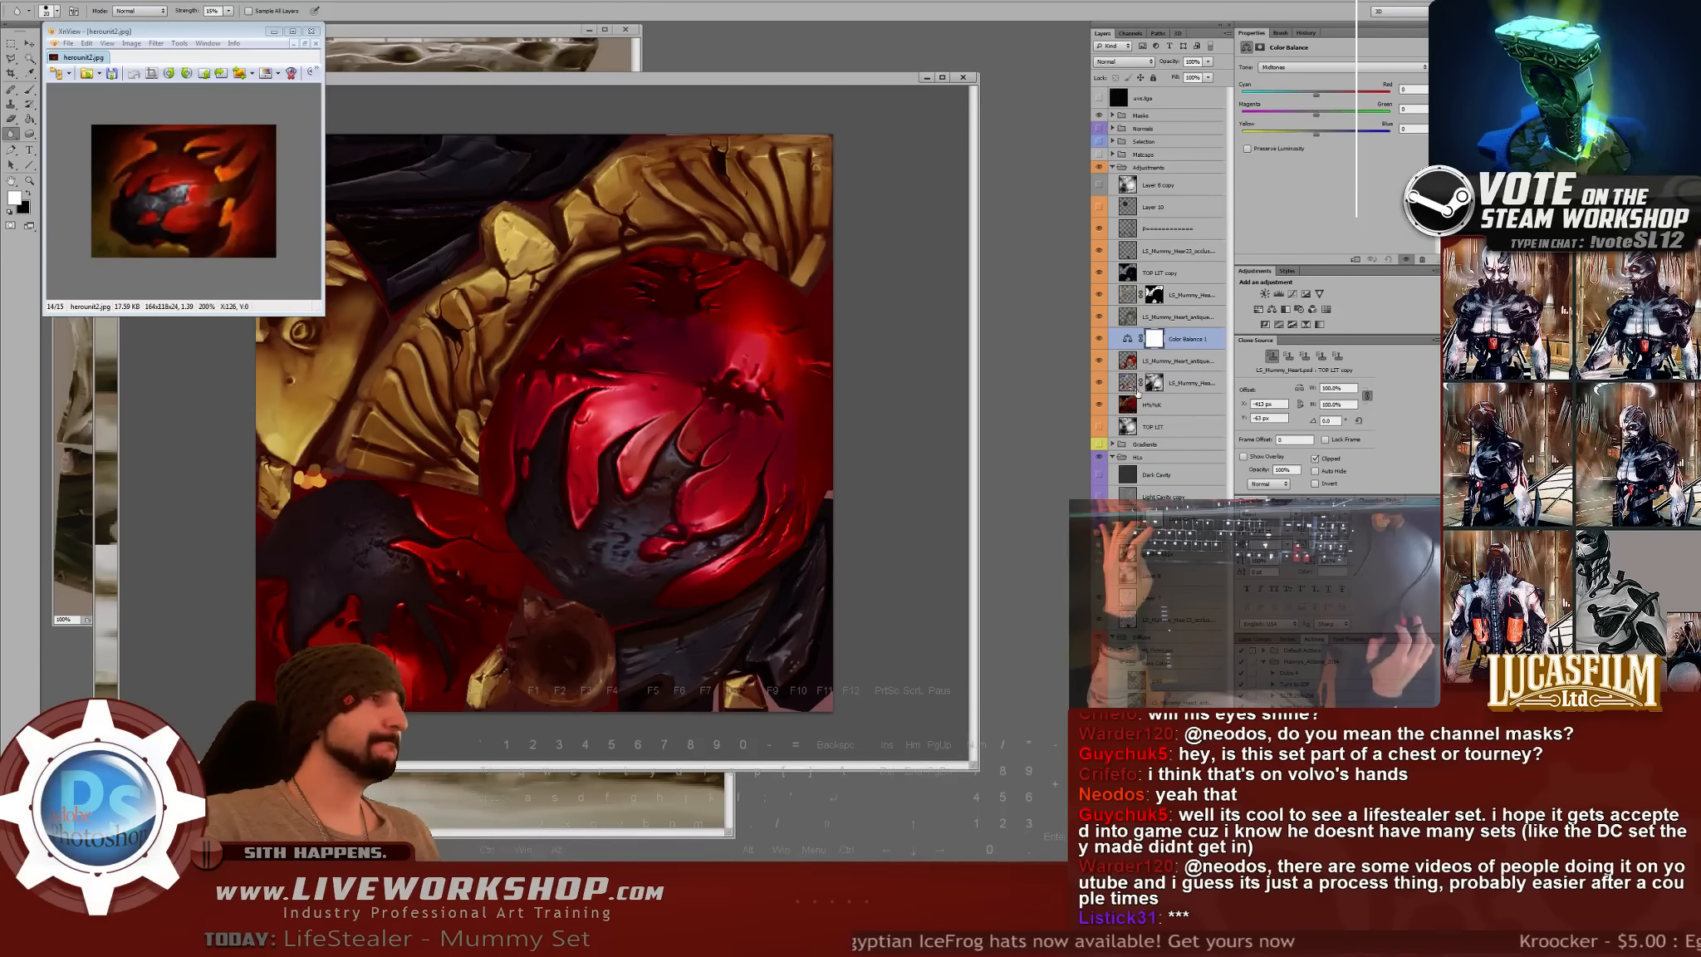
{"action": "left_click", "coordinate": [1127, 681], "text": "ctrl"}
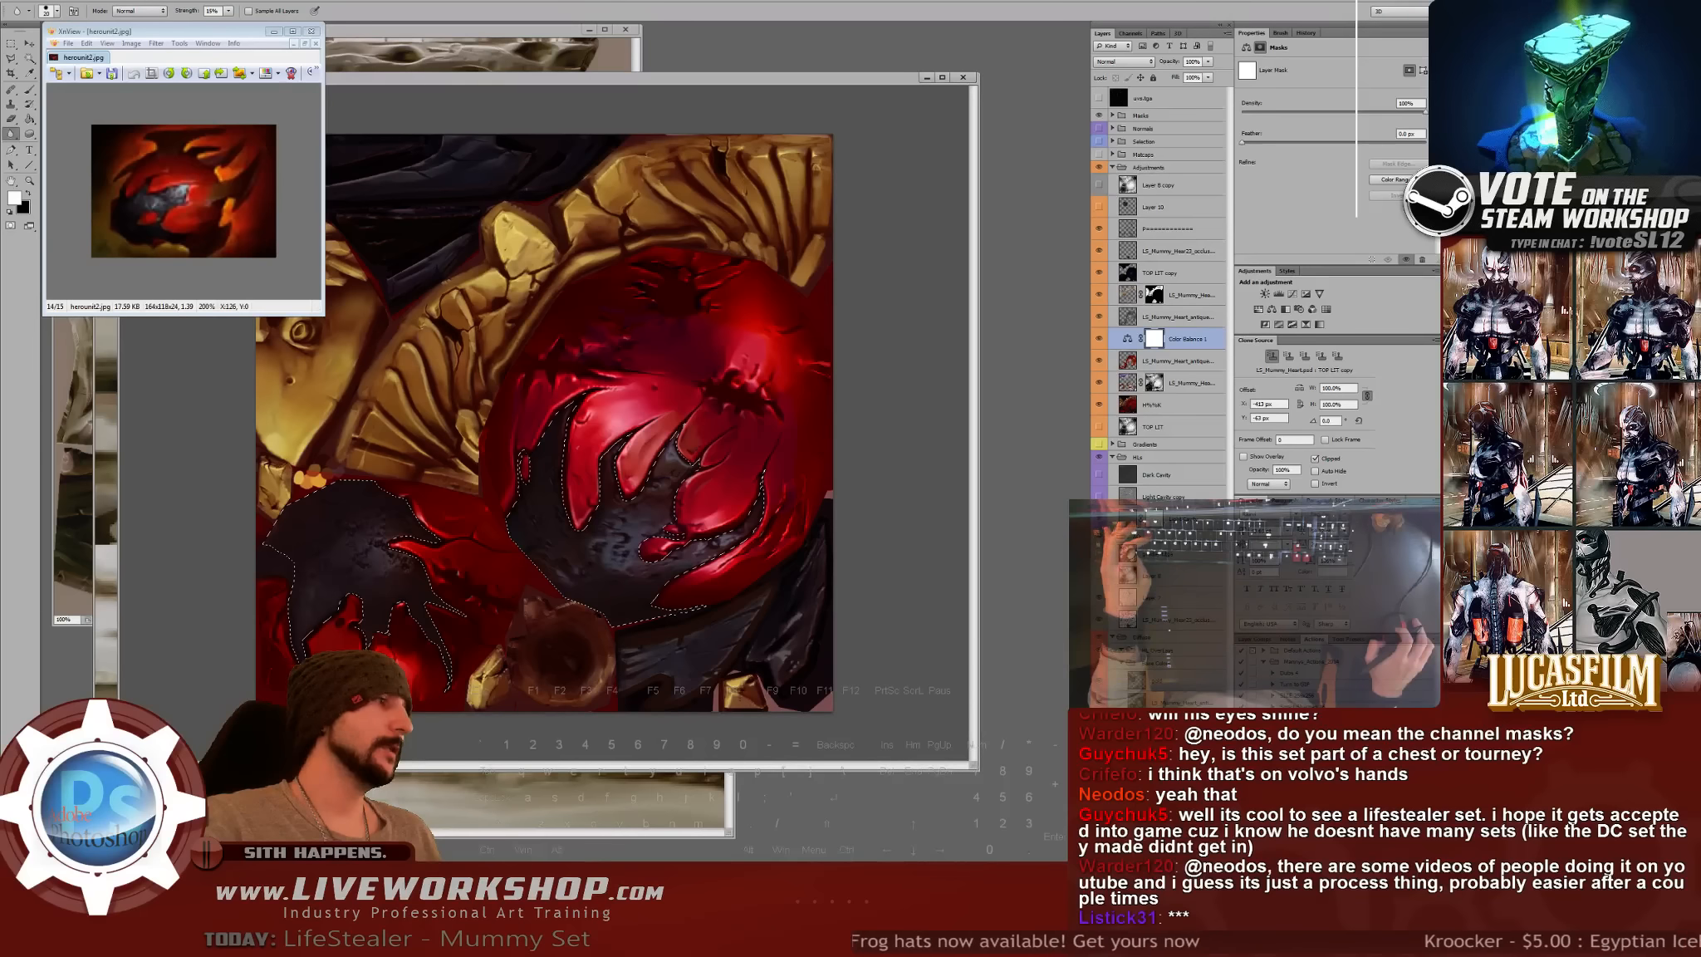
{"action": "left_click", "coordinate": [1135, 702], "text": "ctrl+shift"}
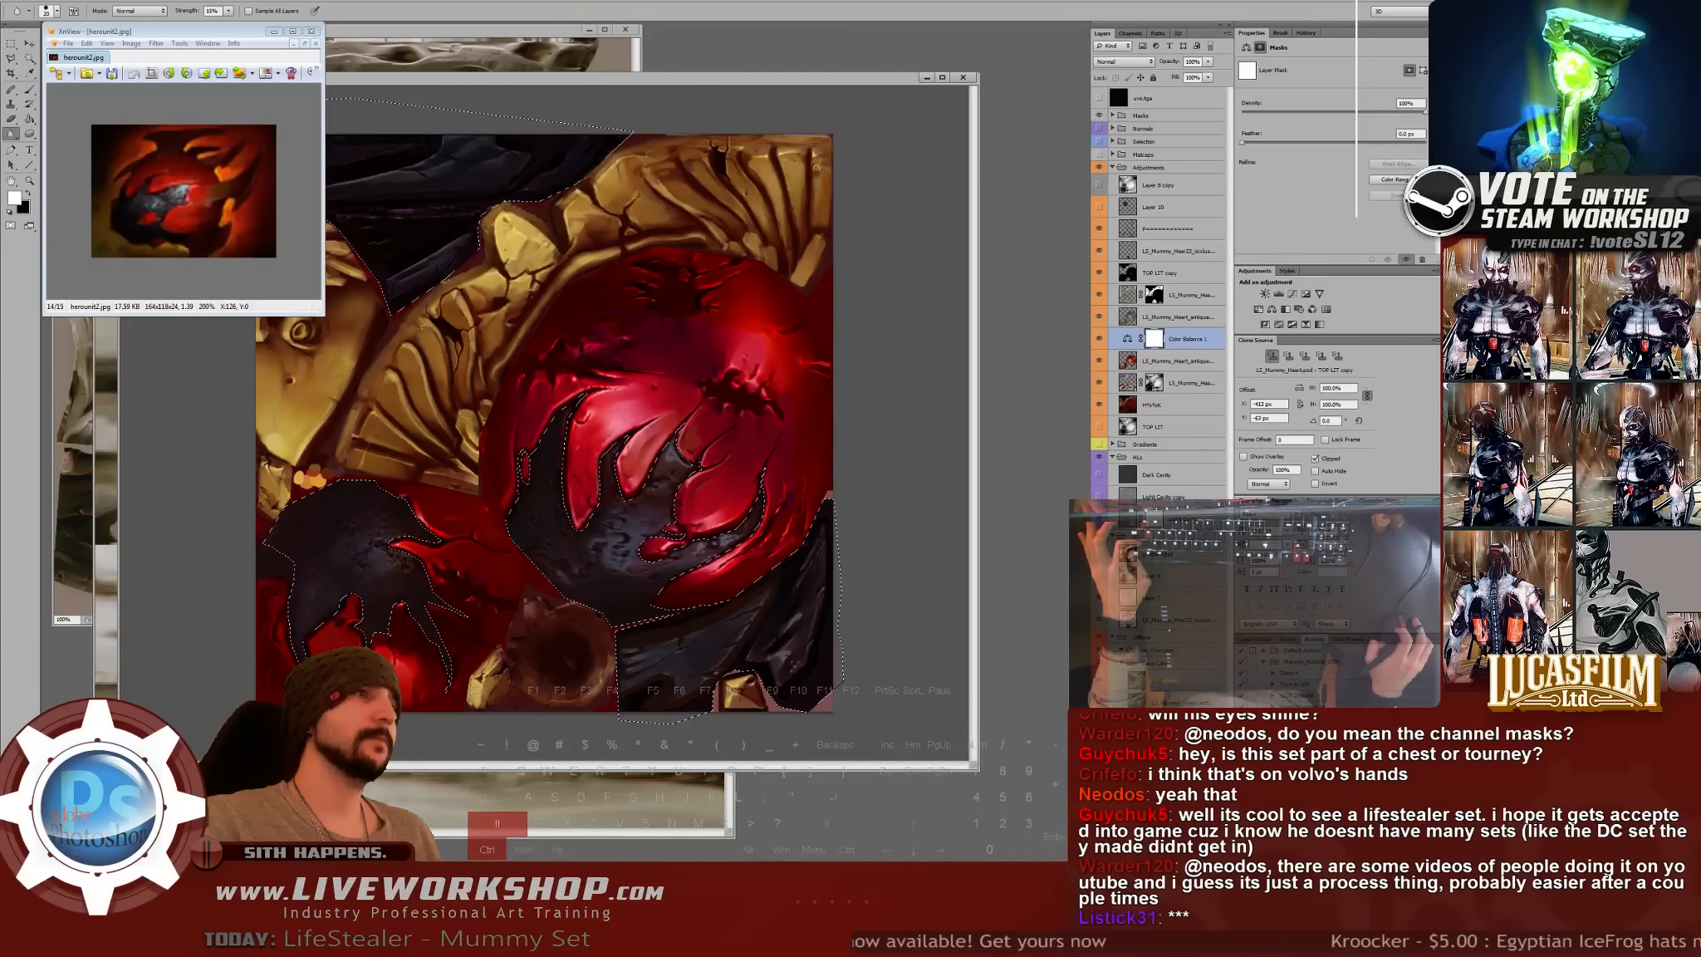
{"action": "left_click", "coordinate": [1135, 681], "text": "ctrl+shift"}
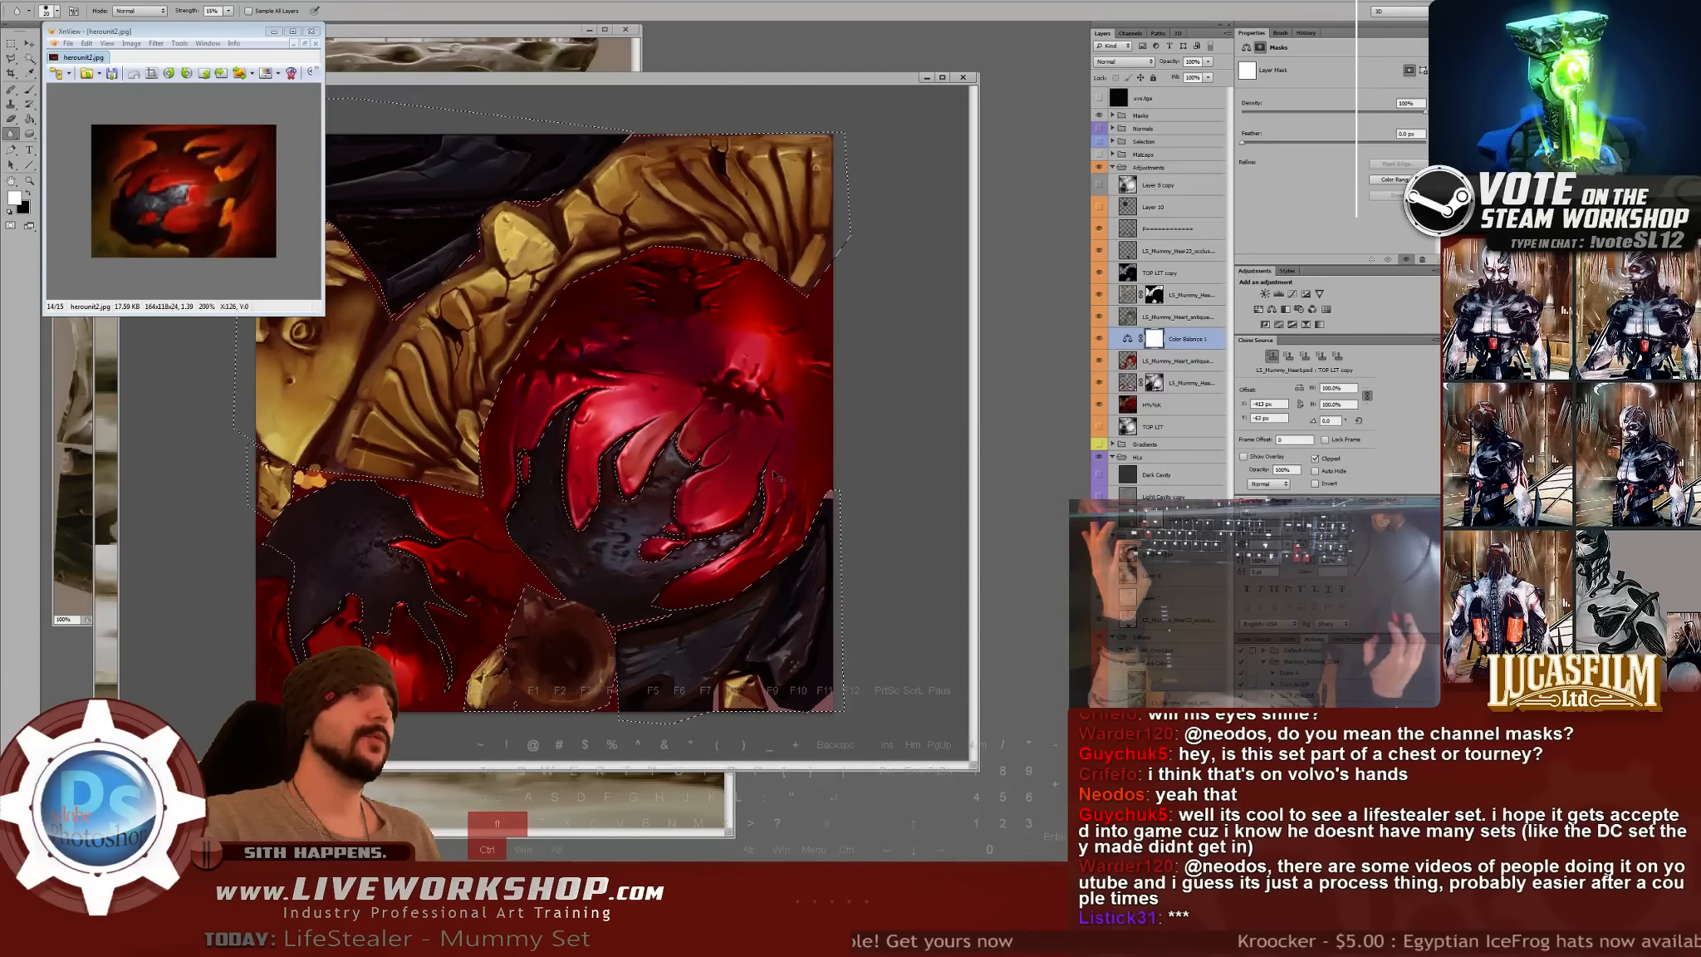
{"action": "key", "text": "ctrl+shift+i"}
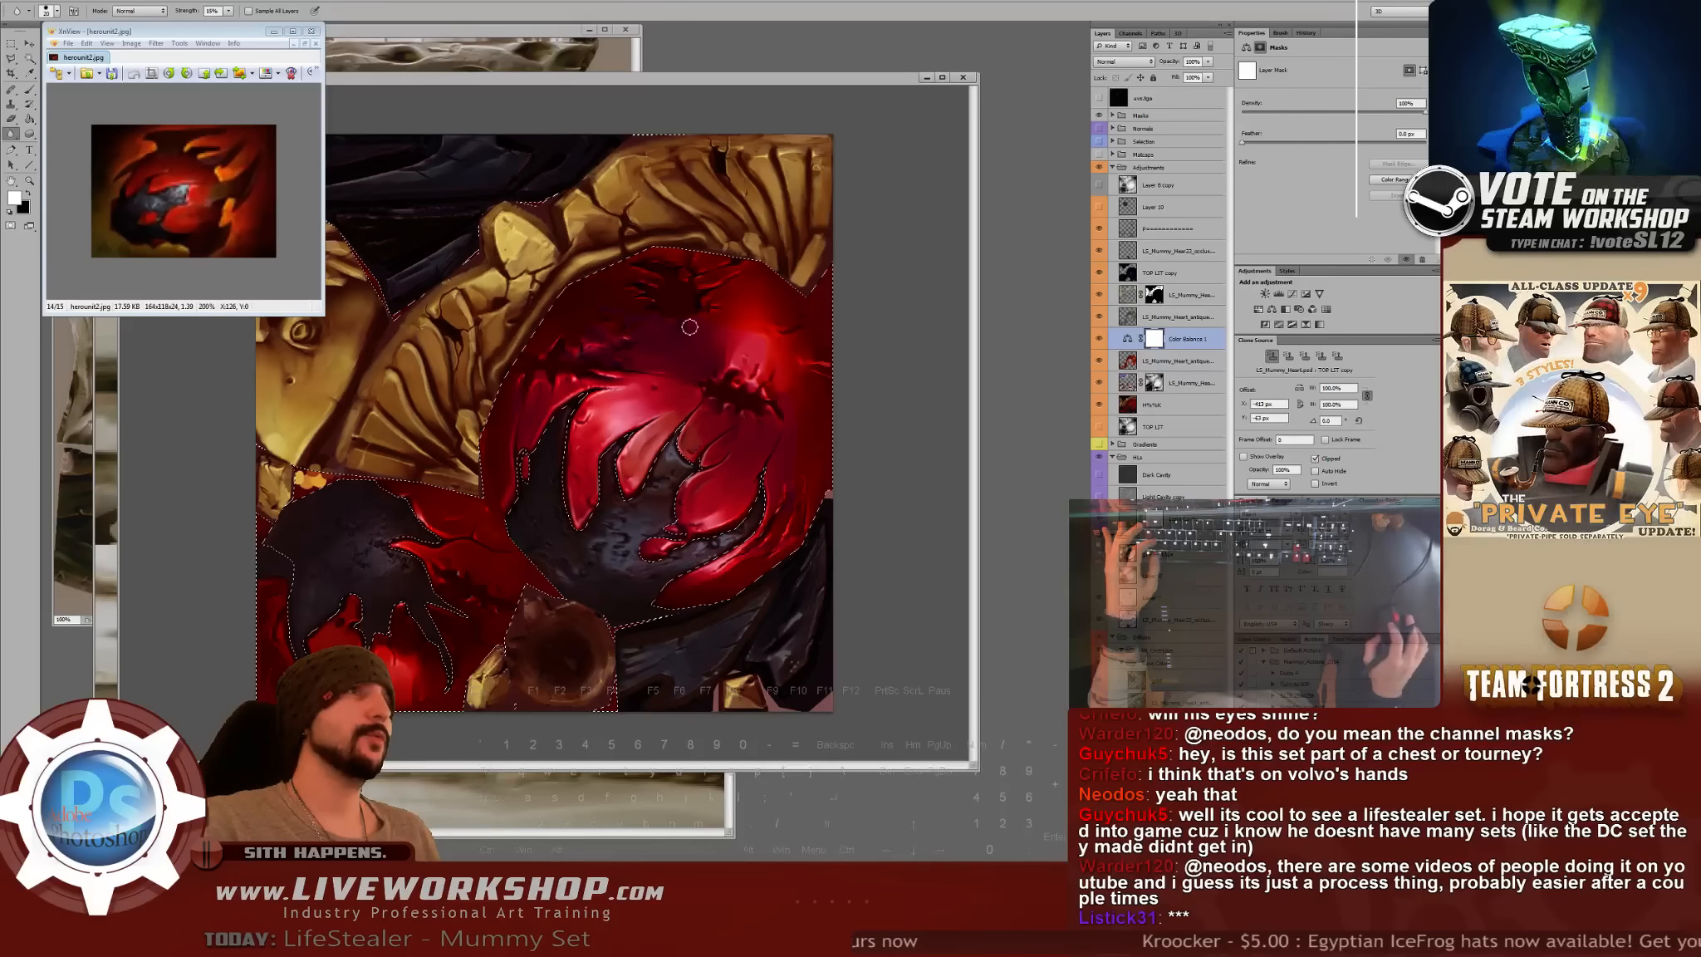
- Exclude the brown socket beside the heart from the selection, mask the Color Balance layer to the red flesh, and deselect
{"action": "key", "text": "m"}
{"action": "key", "text": "ctrl+minus"}
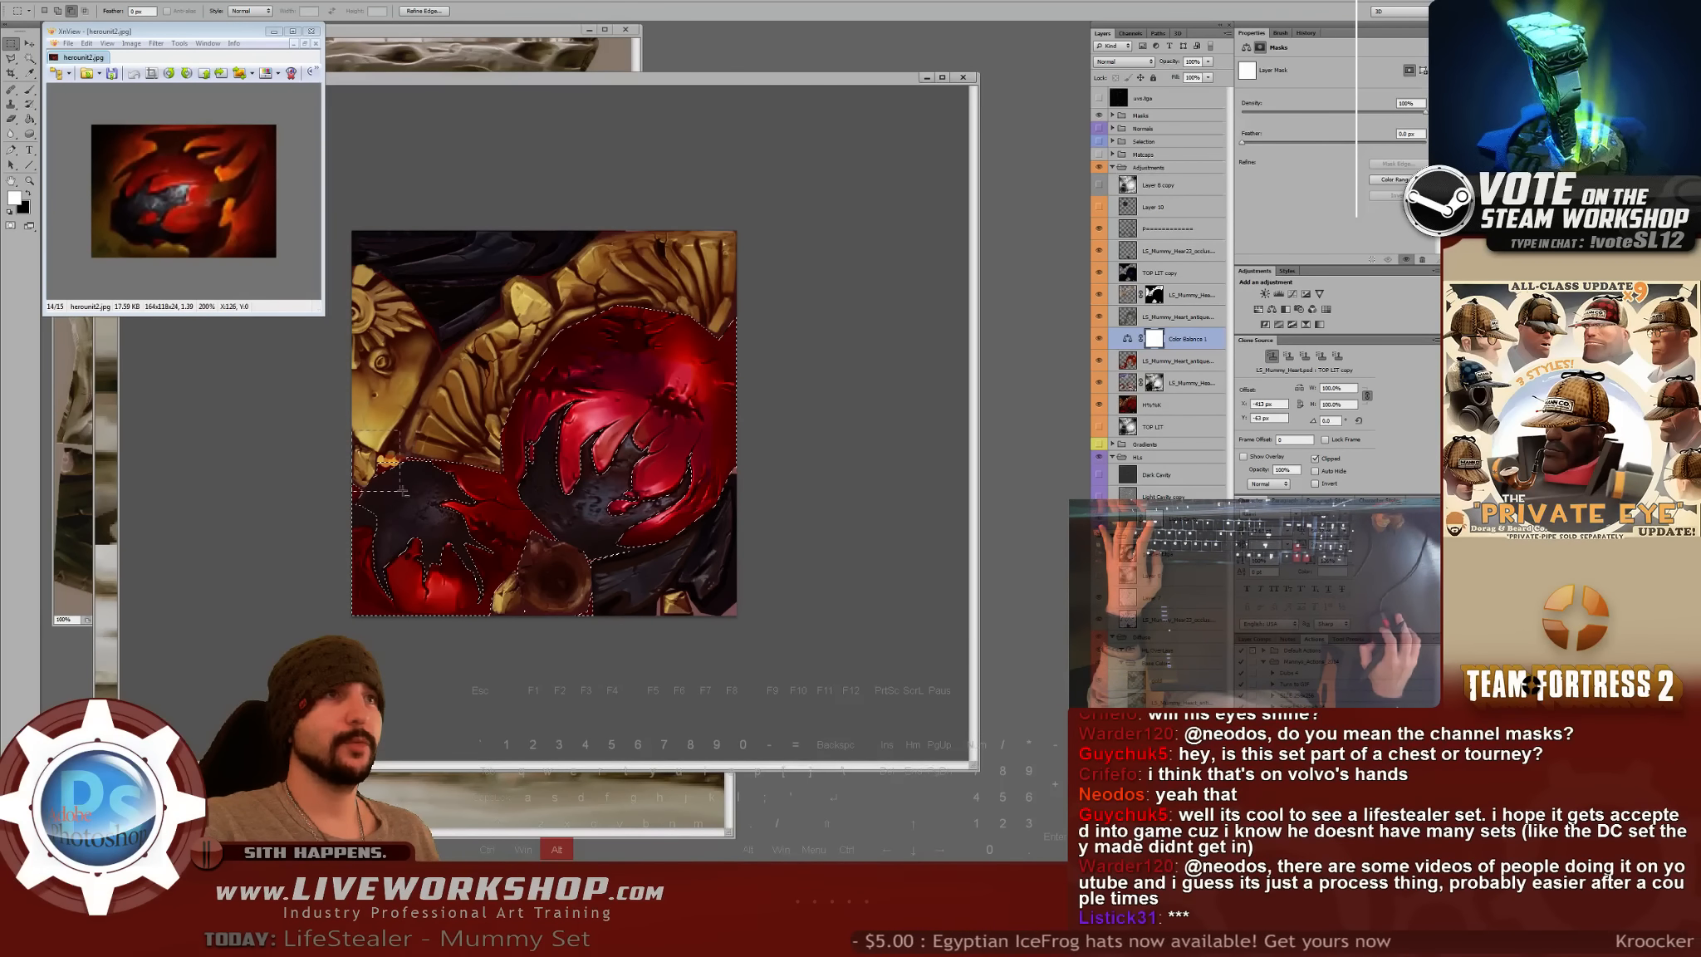
{"action": "left_click_drag", "start_coordinate": [375, 502], "coordinate": [379, 512]}
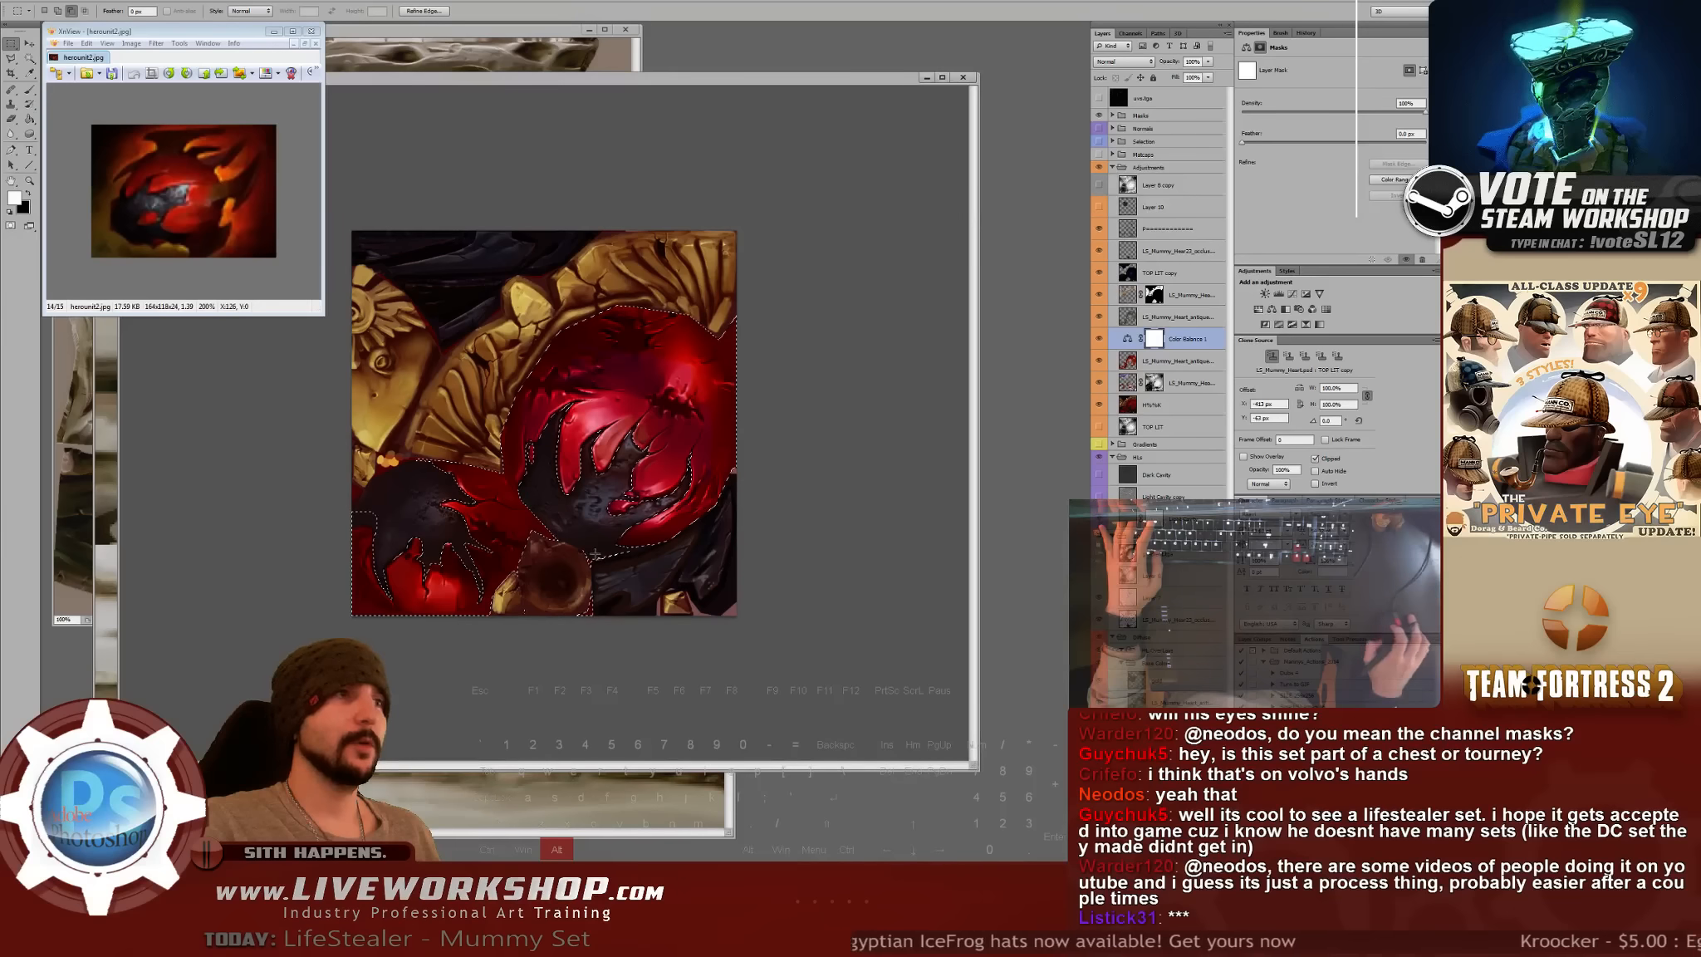
{"action": "left_click_drag", "start_coordinate": [518, 590], "coordinate": [610, 660]}
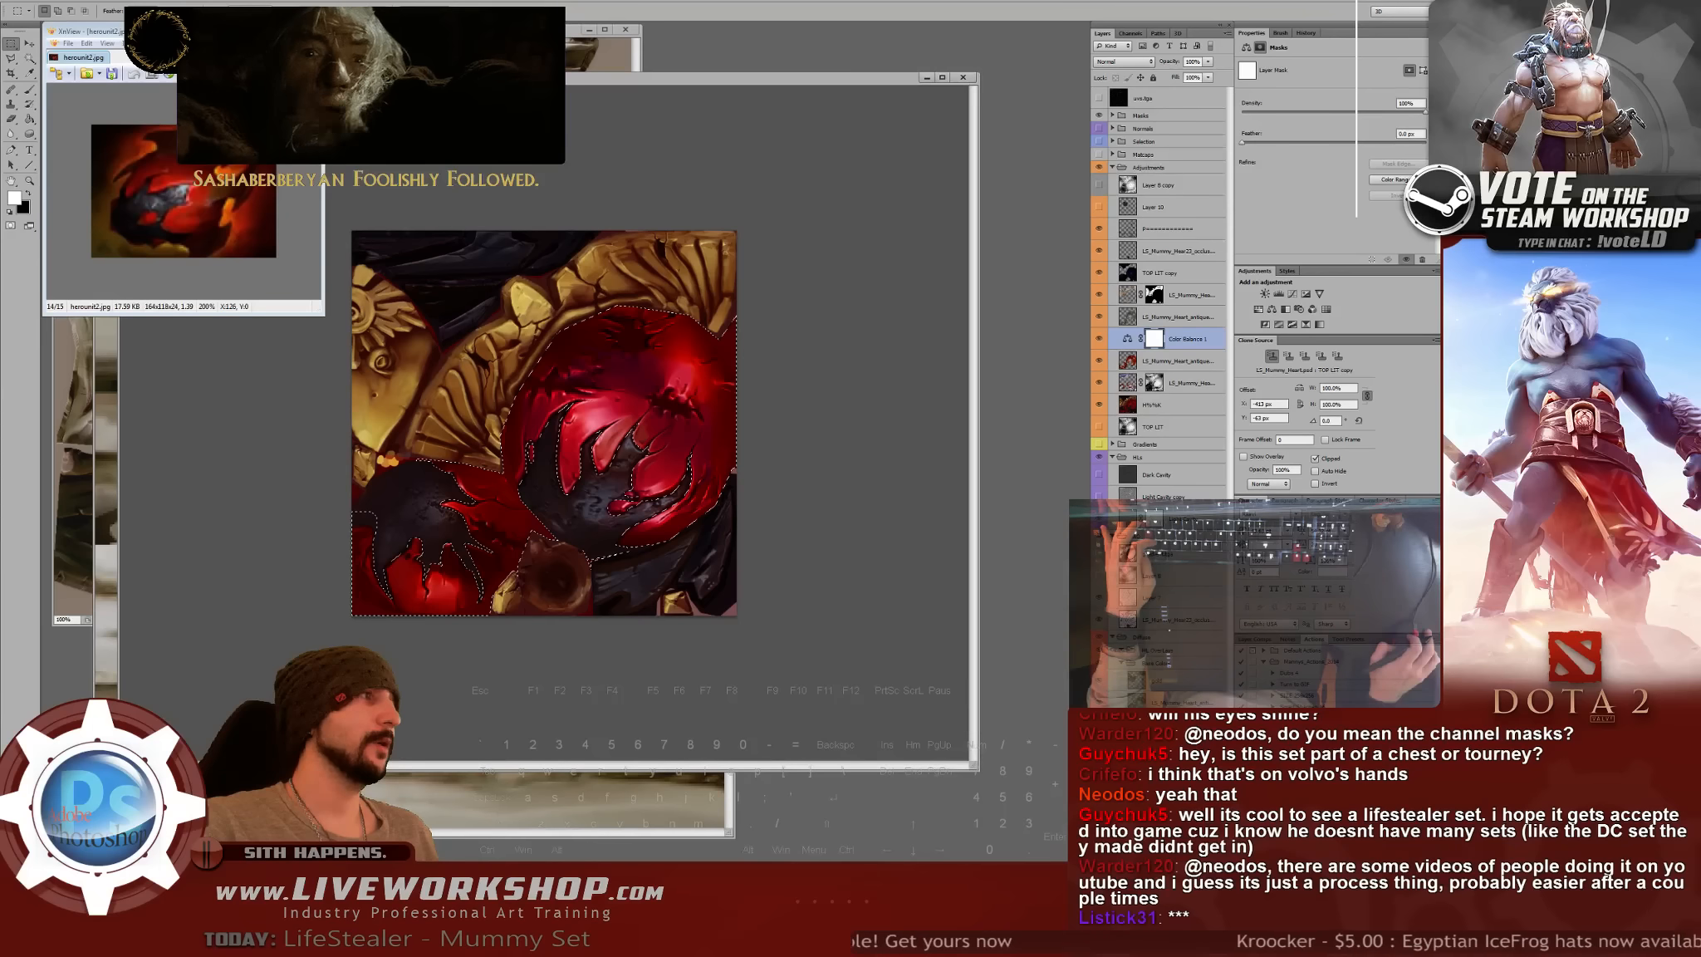
{"action": "left_click", "coordinate": [1422, 71]}
{"action": "key", "text": "Delete"}
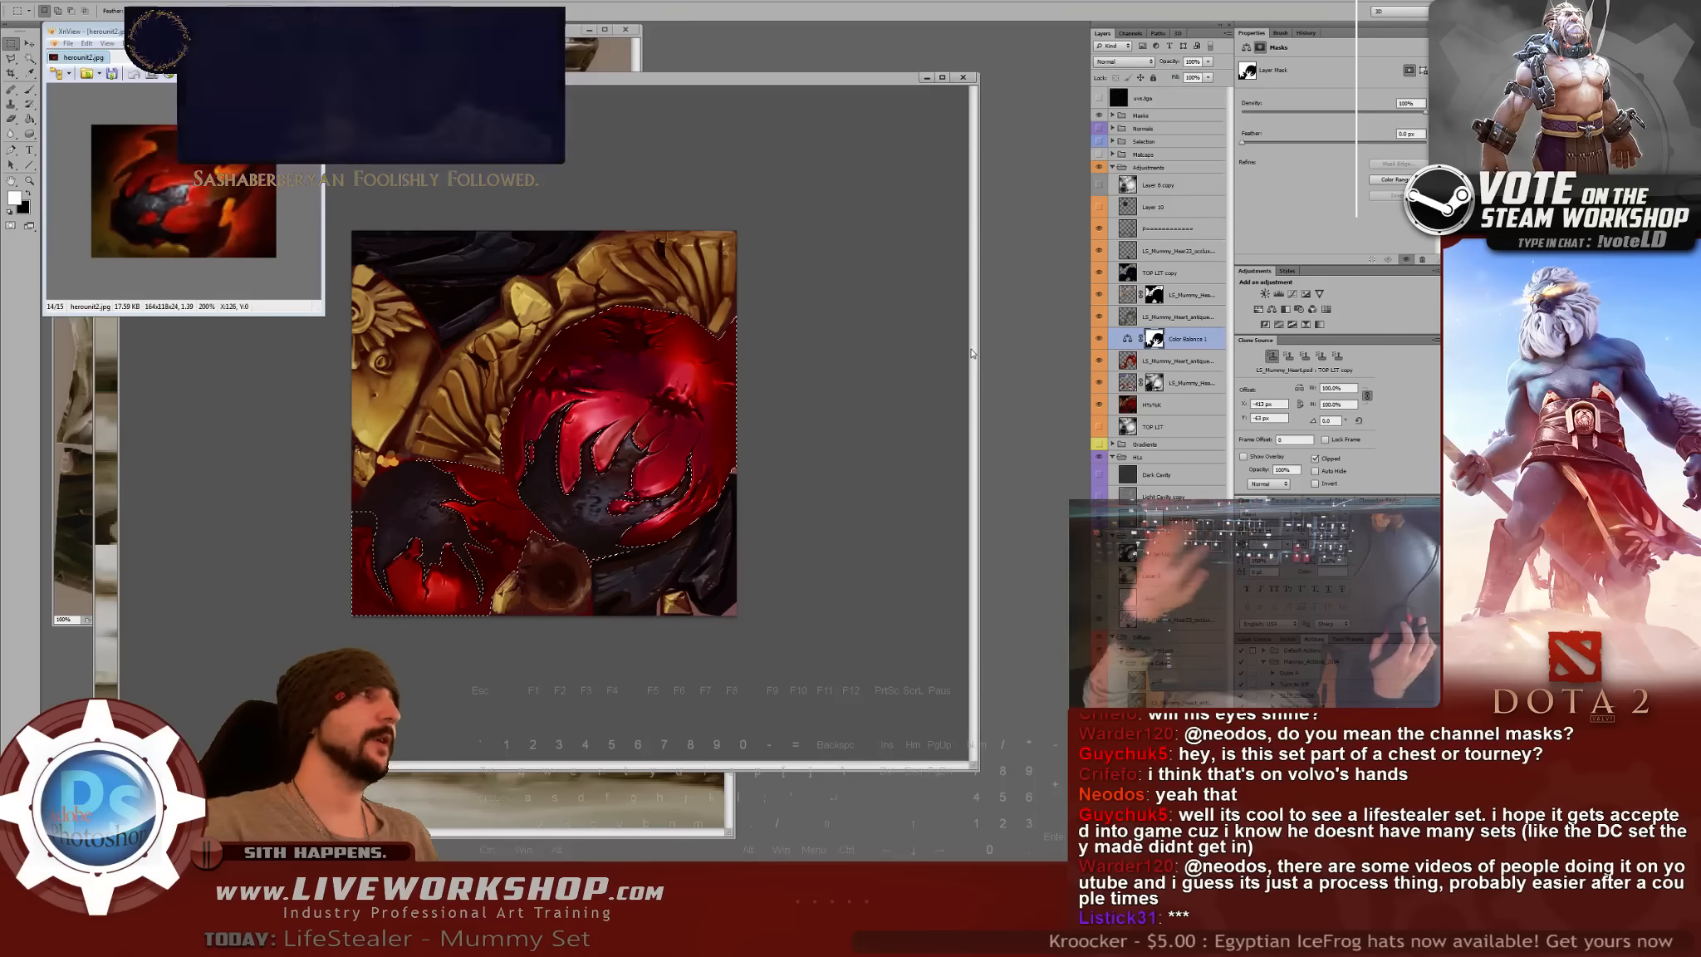
{"action": "key", "text": "alt+BackSpace"}
{"action": "double_click", "coordinate": [995, 345]}
{"action": "key", "text": "Escape"}
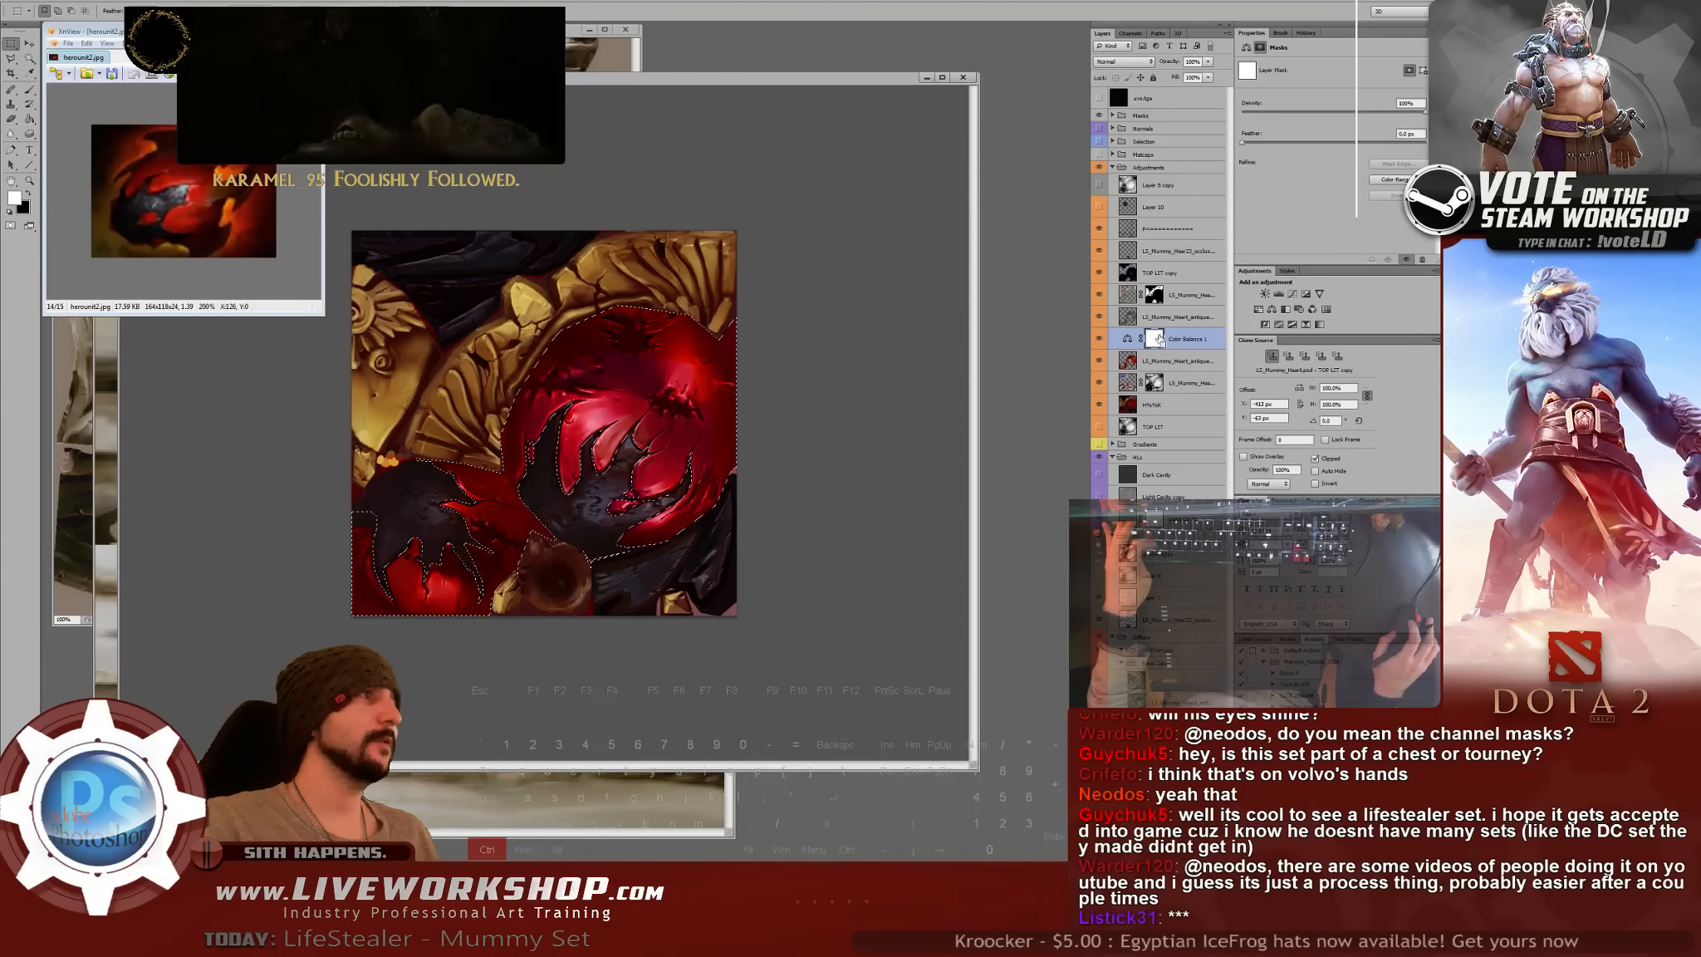
{"action": "key", "text": "ctrl+z"}
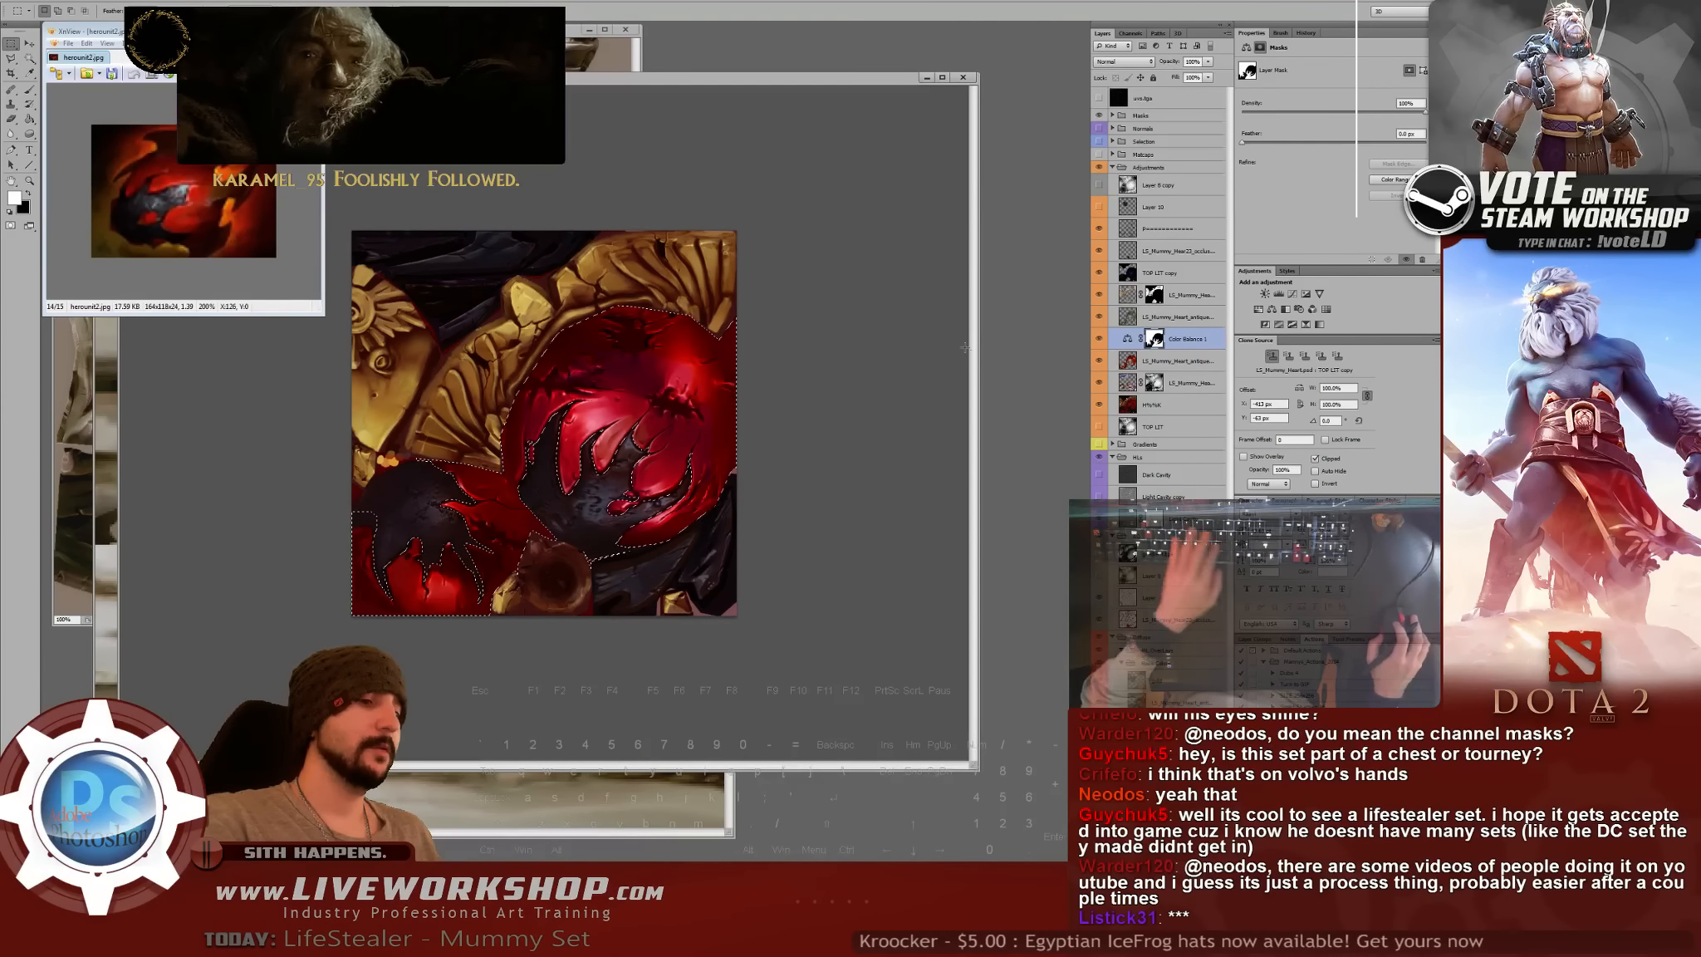
{"action": "key", "text": "ctrl+d"}
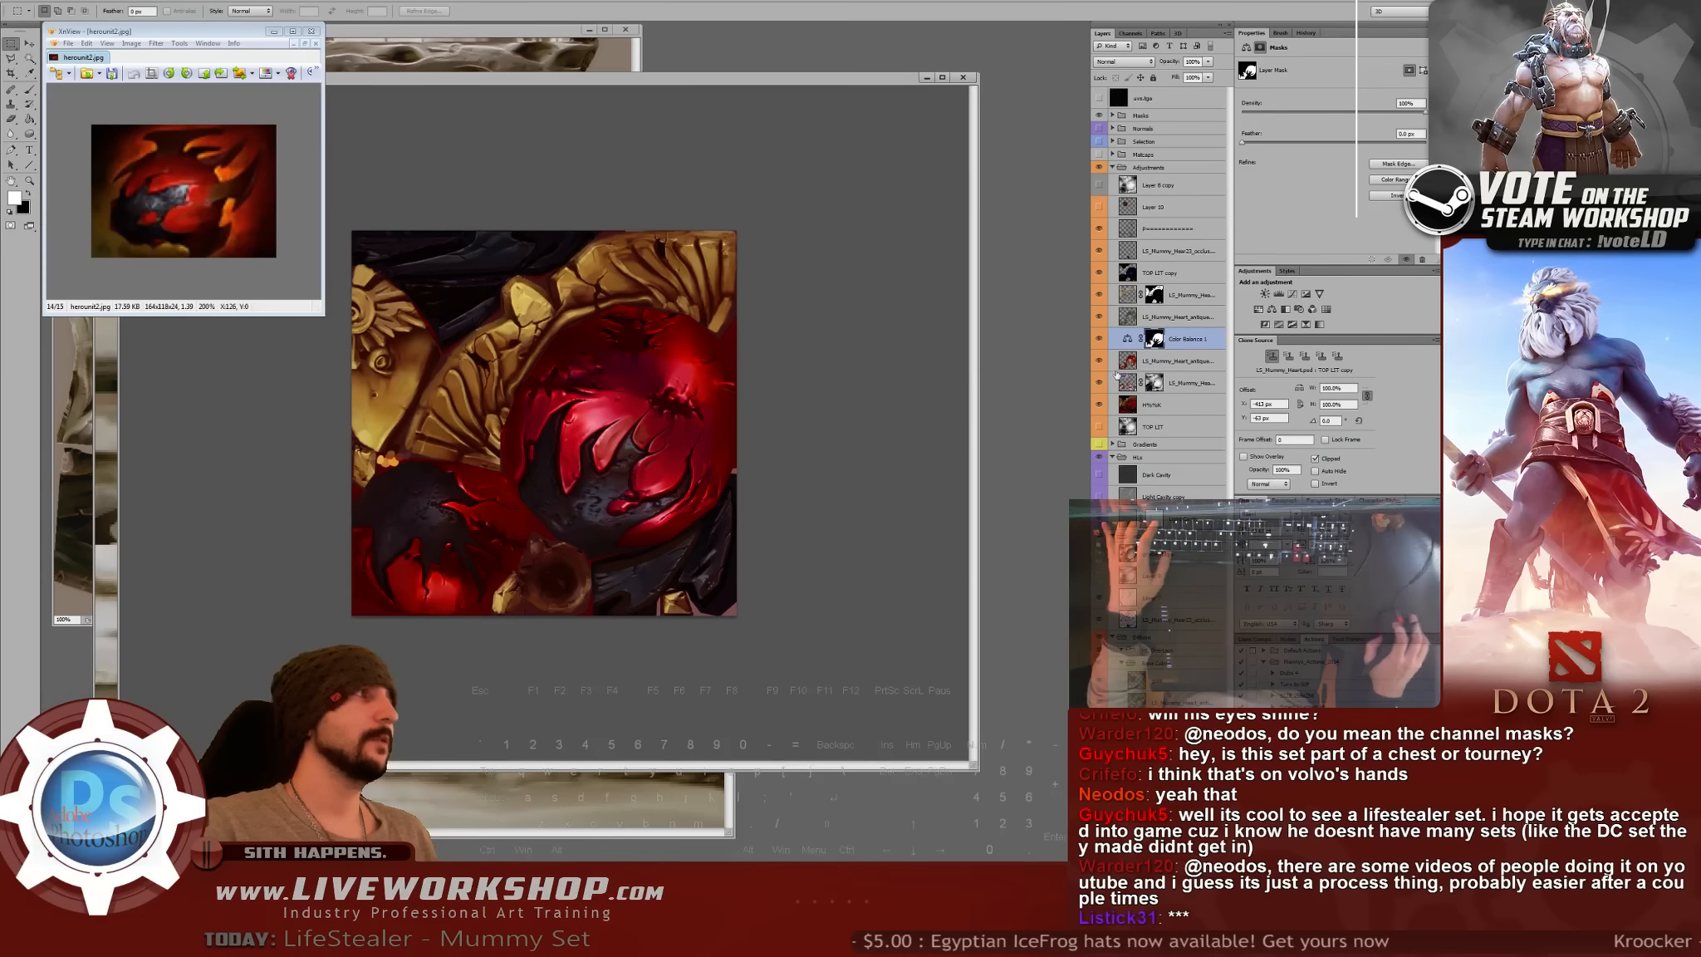
- Shift the Color Balance midtones slightly toward red at +6, and the shadows toward red with yellow at -24
{"action": "left_click", "coordinate": [1129, 339]}
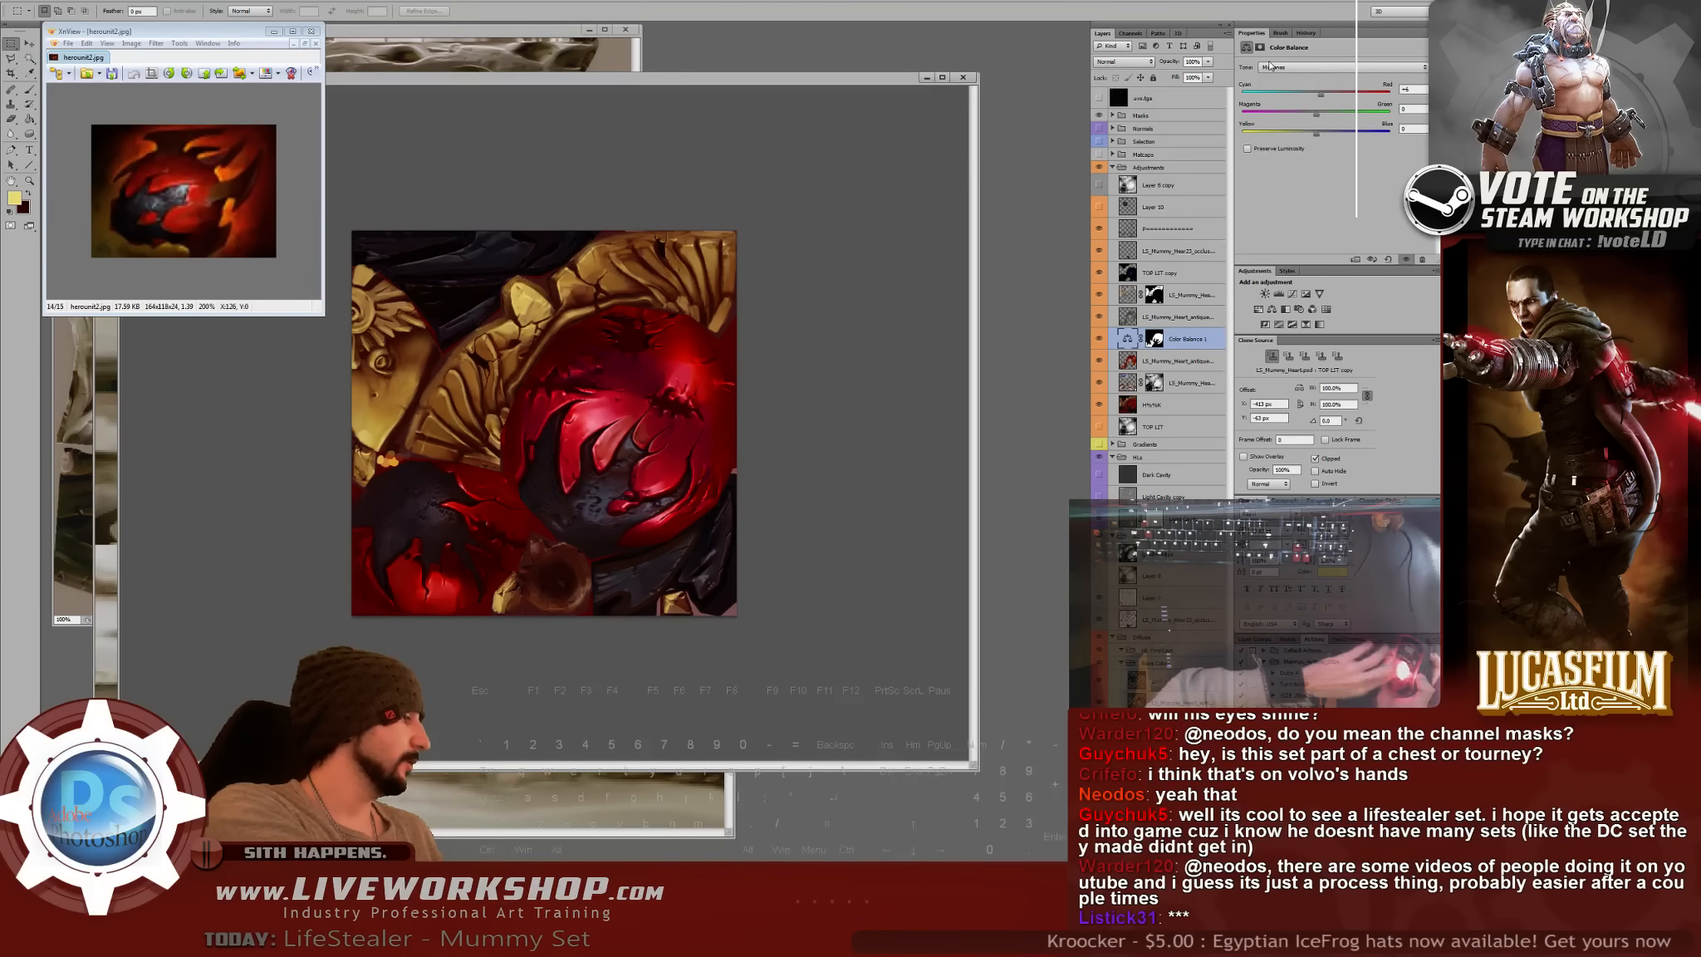
{"action": "left_click", "coordinate": [1289, 68]}
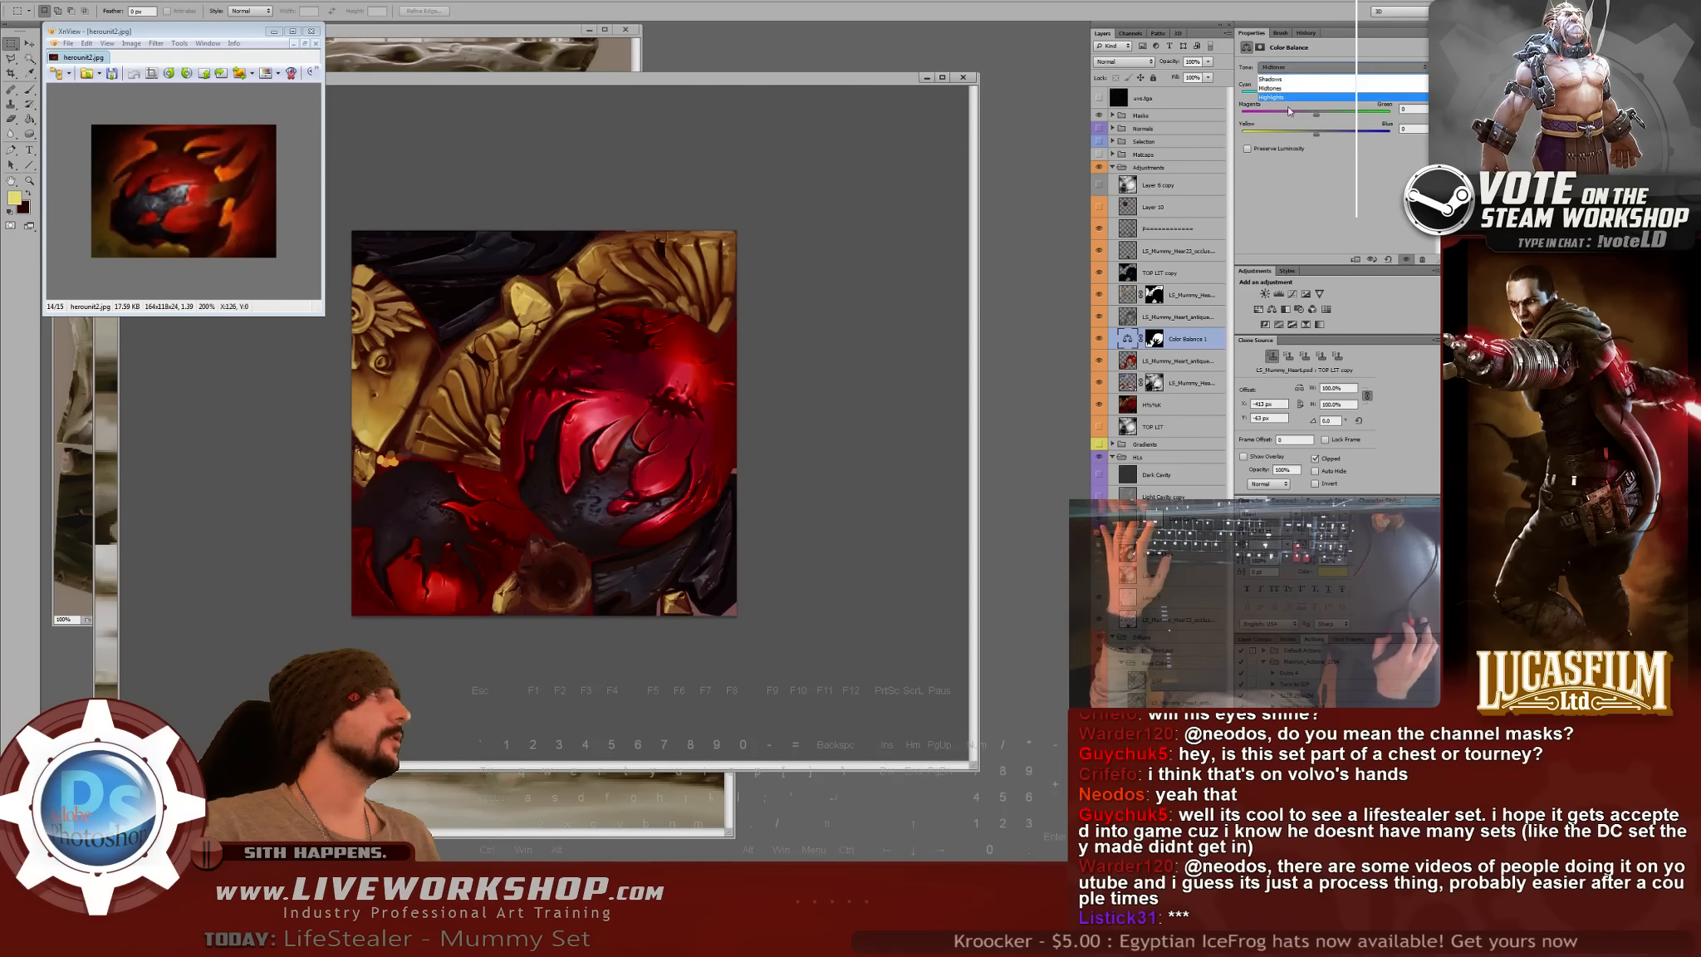
{"action": "left_click", "coordinate": [1289, 76]}
{"action": "left_click_drag", "start_coordinate": [1317, 97], "coordinate": [1294, 135]}
{"action": "left_click", "coordinate": [1329, 66]}
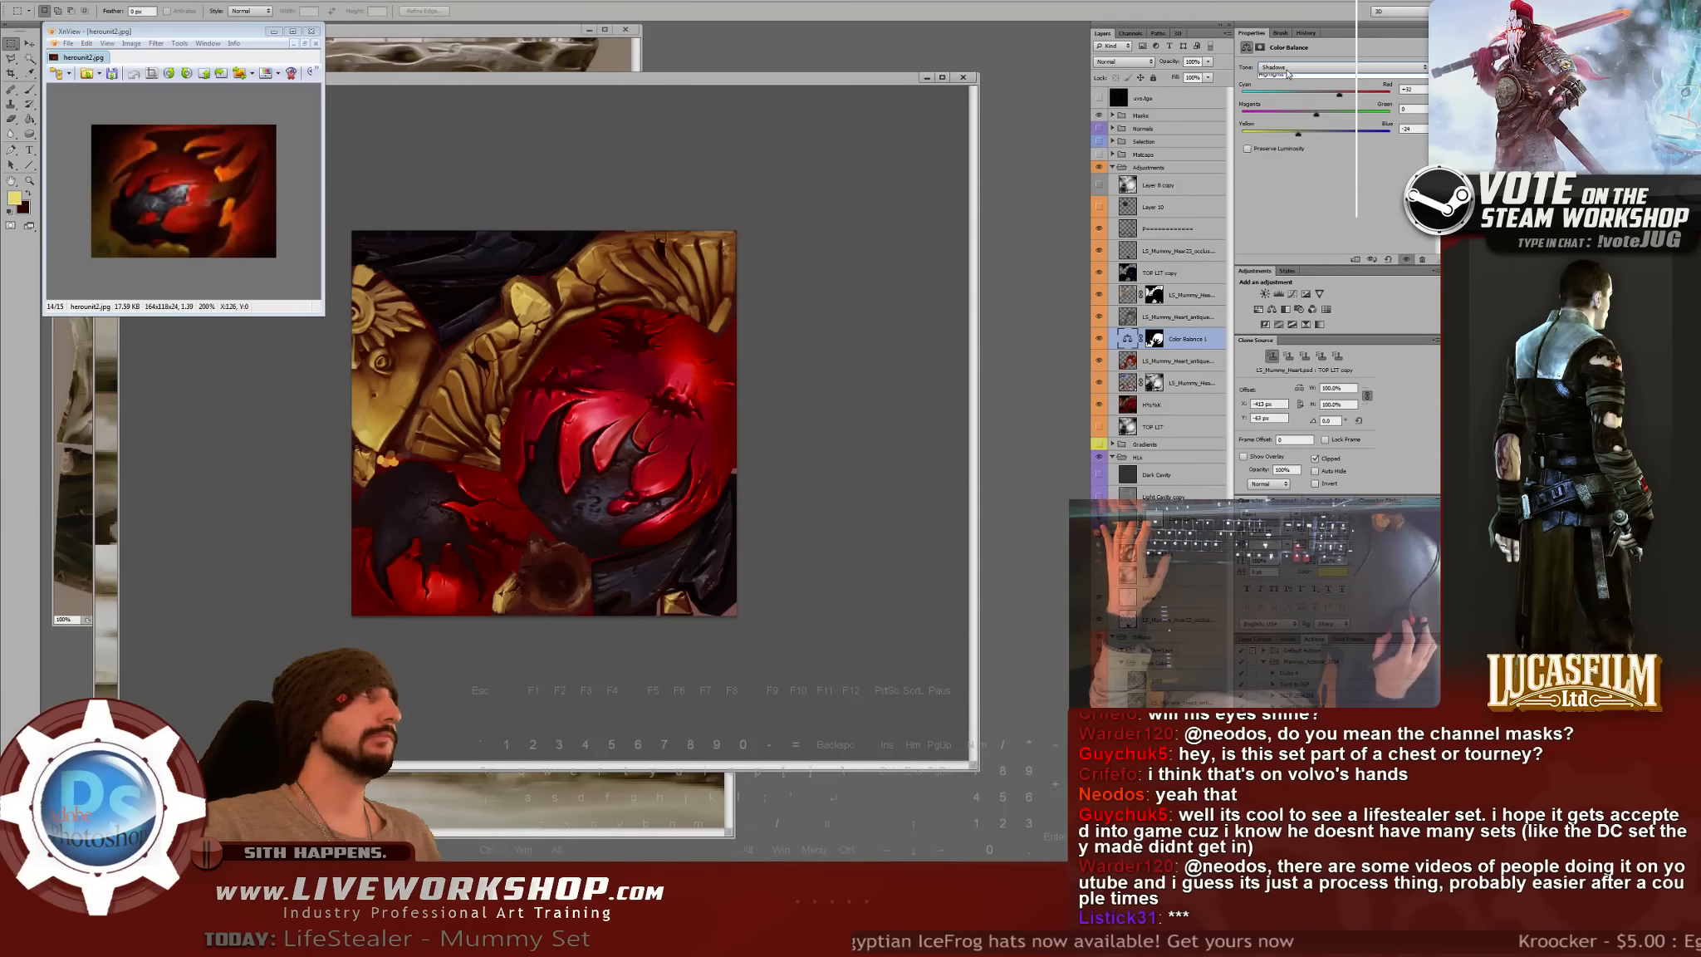
{"action": "left_click", "coordinate": [1292, 86]}
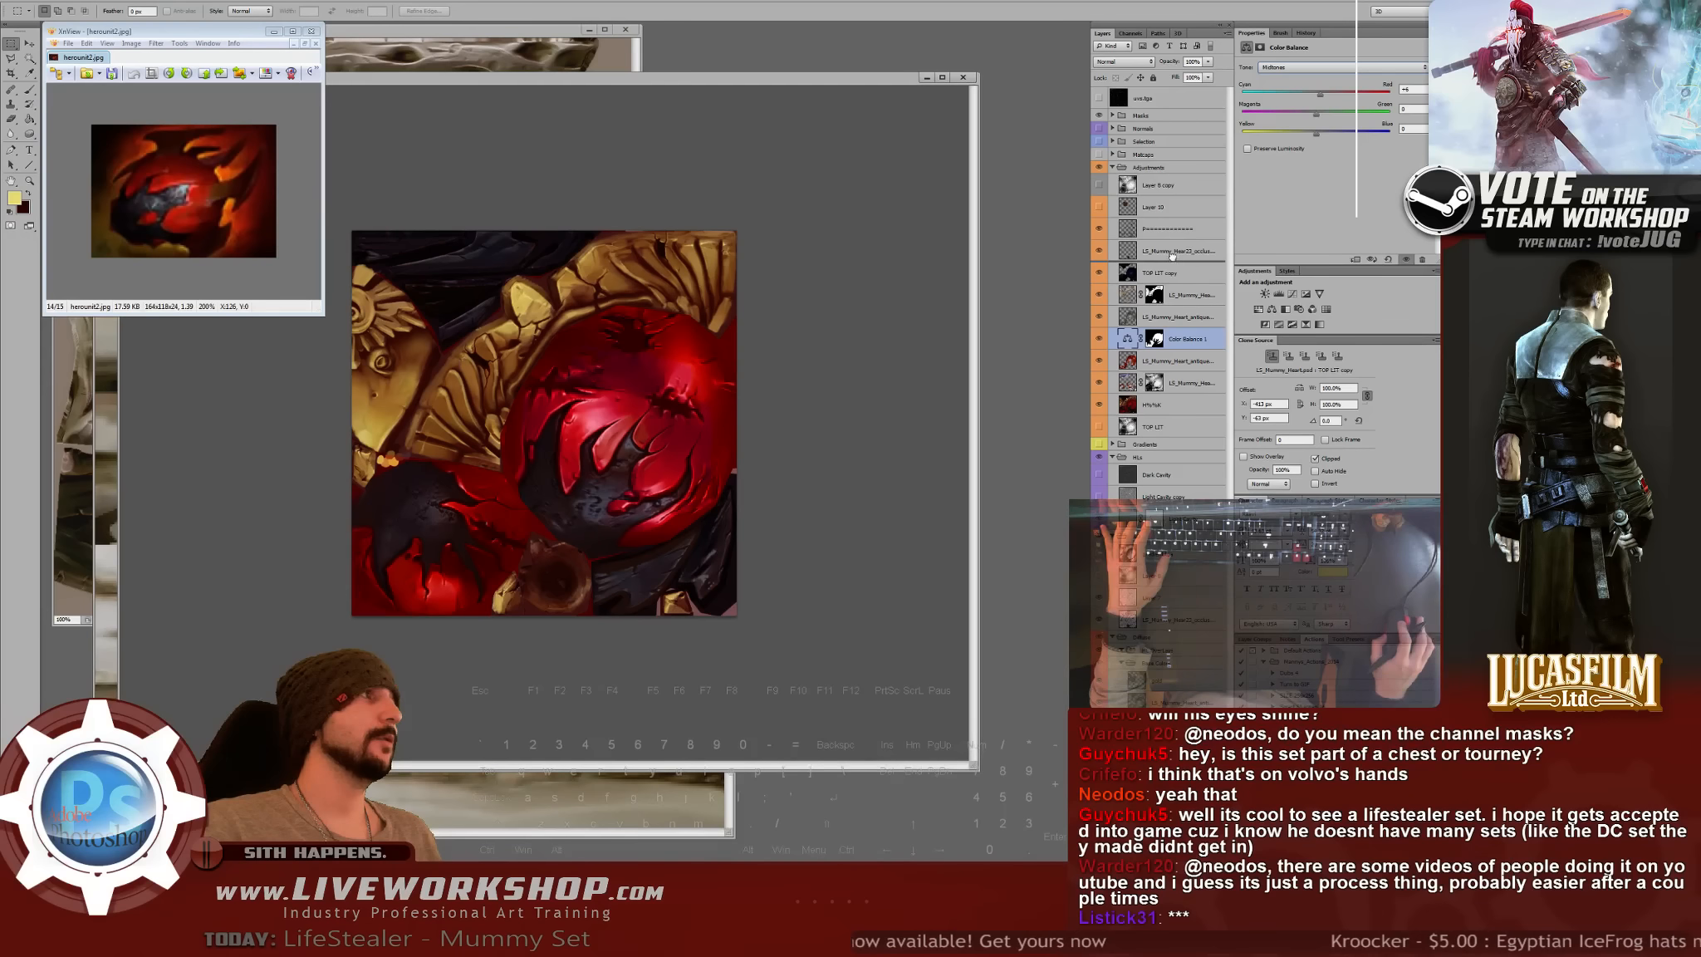
- Move the Color Balance layer above the dashed separator layer in the Adjustments group and shift its highlights to cyan -10 and toward yellow
{"action": "left_click_drag", "start_coordinate": [1171, 256], "coordinate": [1172, 220]}
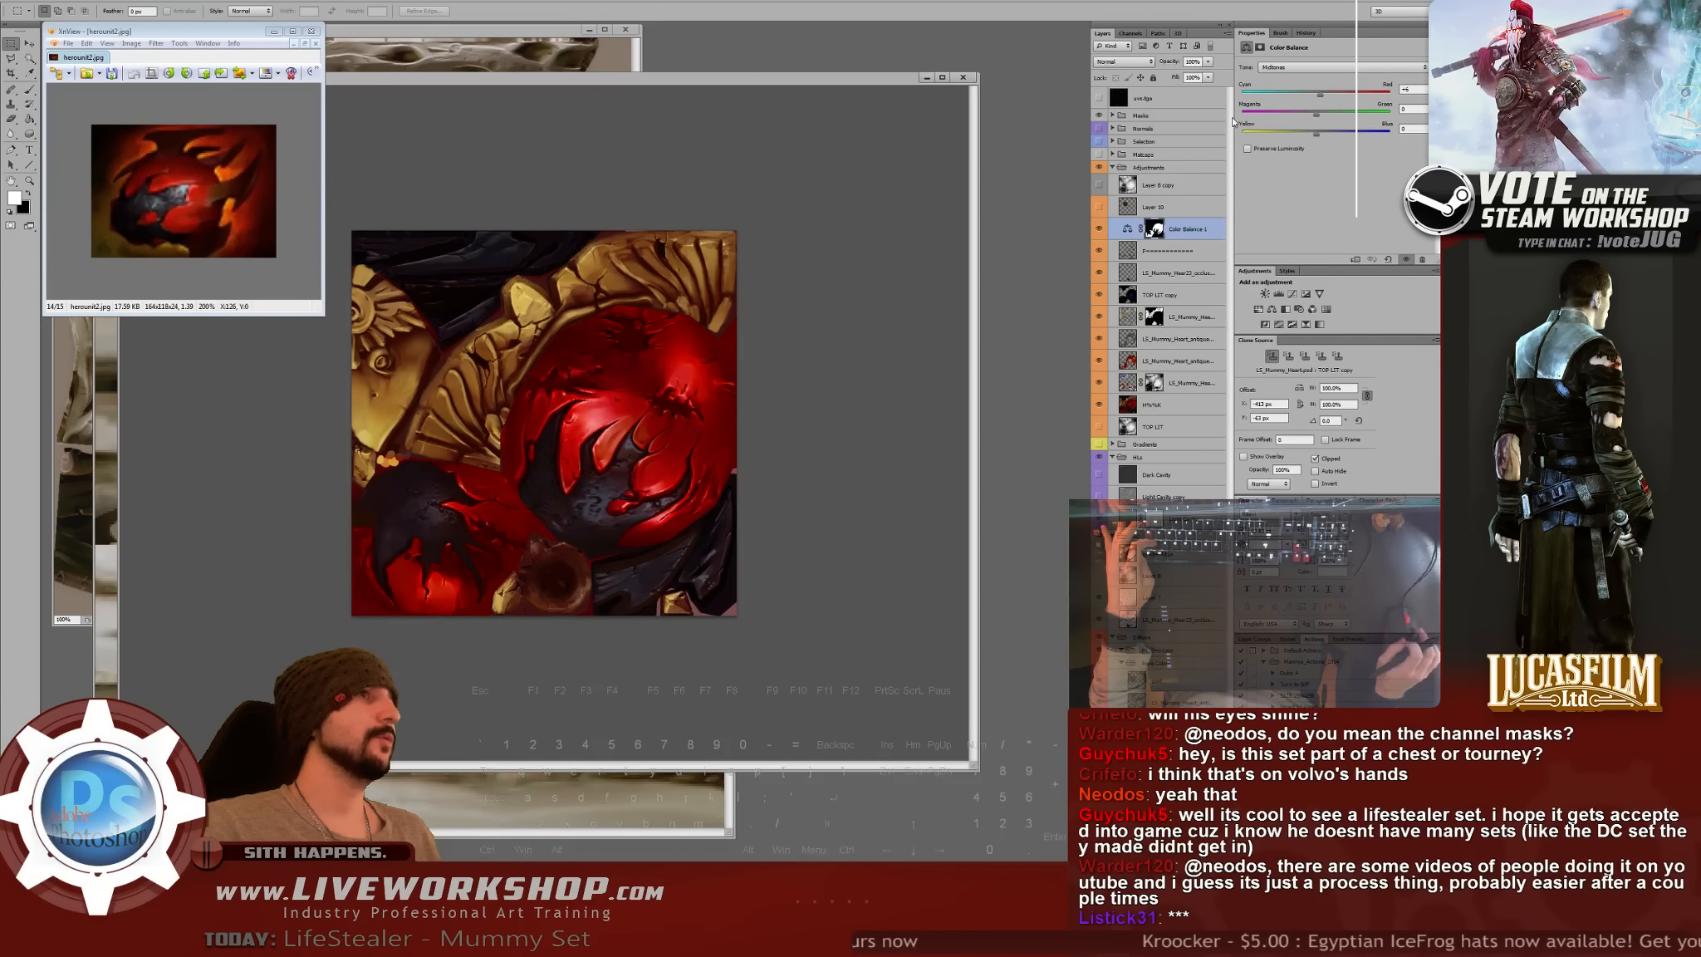
{"action": "left_click", "coordinate": [1322, 68]}
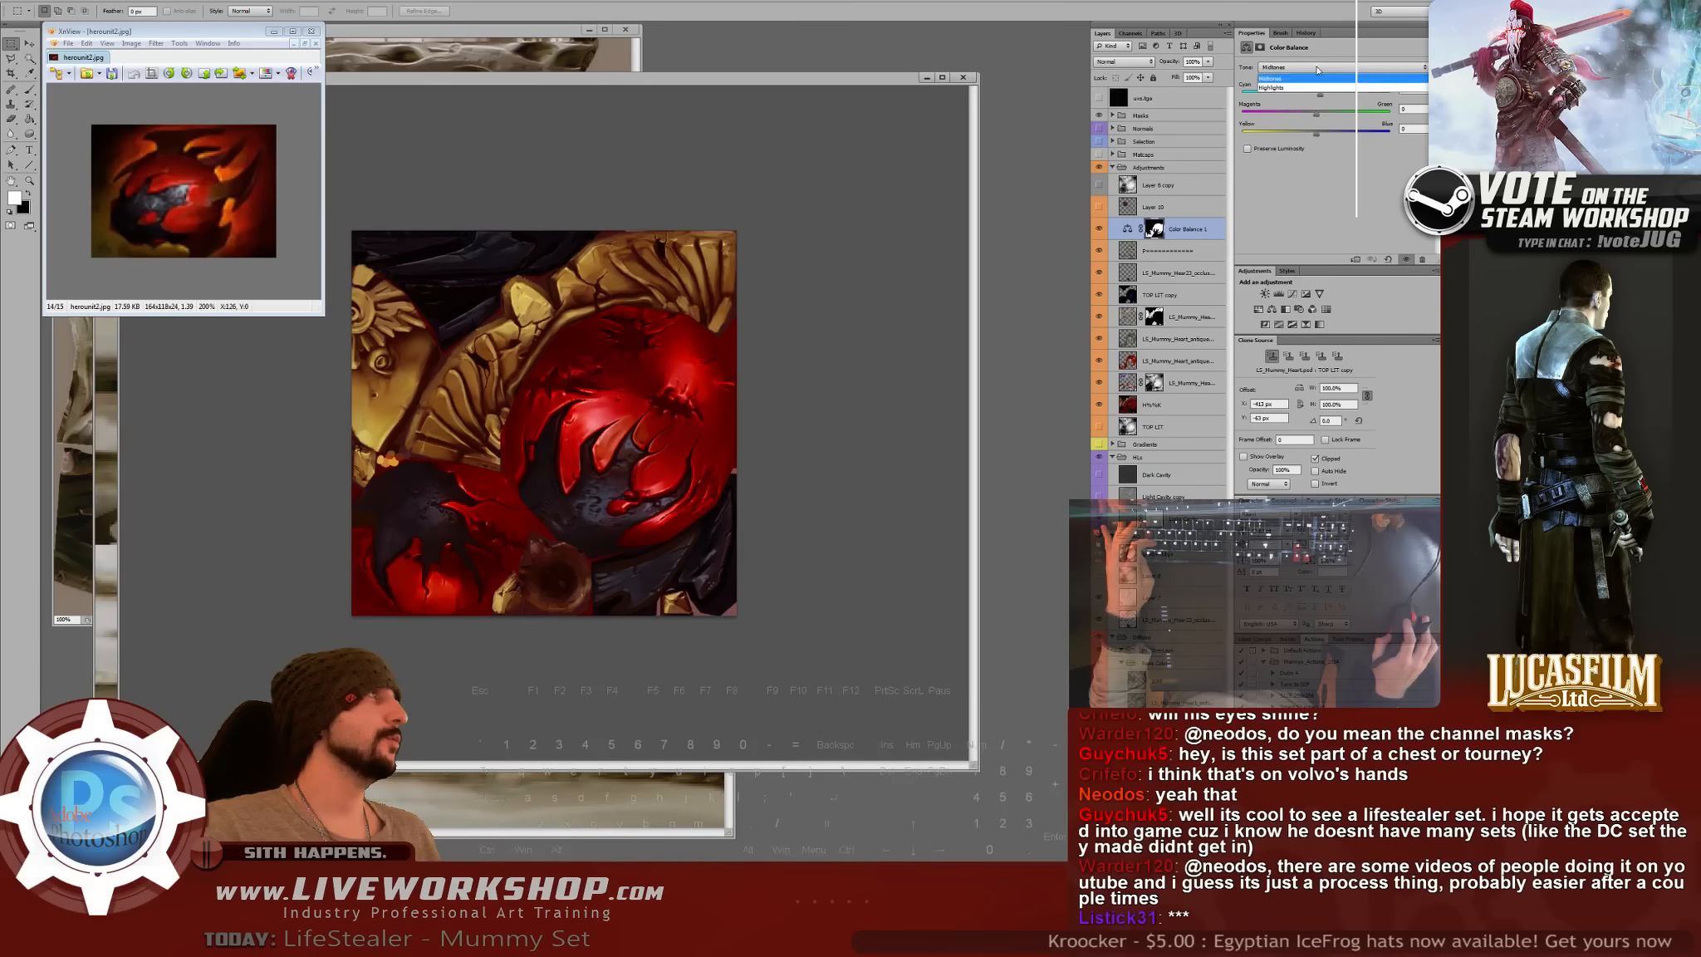
{"action": "left_click", "coordinate": [1321, 97]}
{"action": "left_click_drag", "start_coordinate": [1321, 97], "coordinate": [1310, 98]}
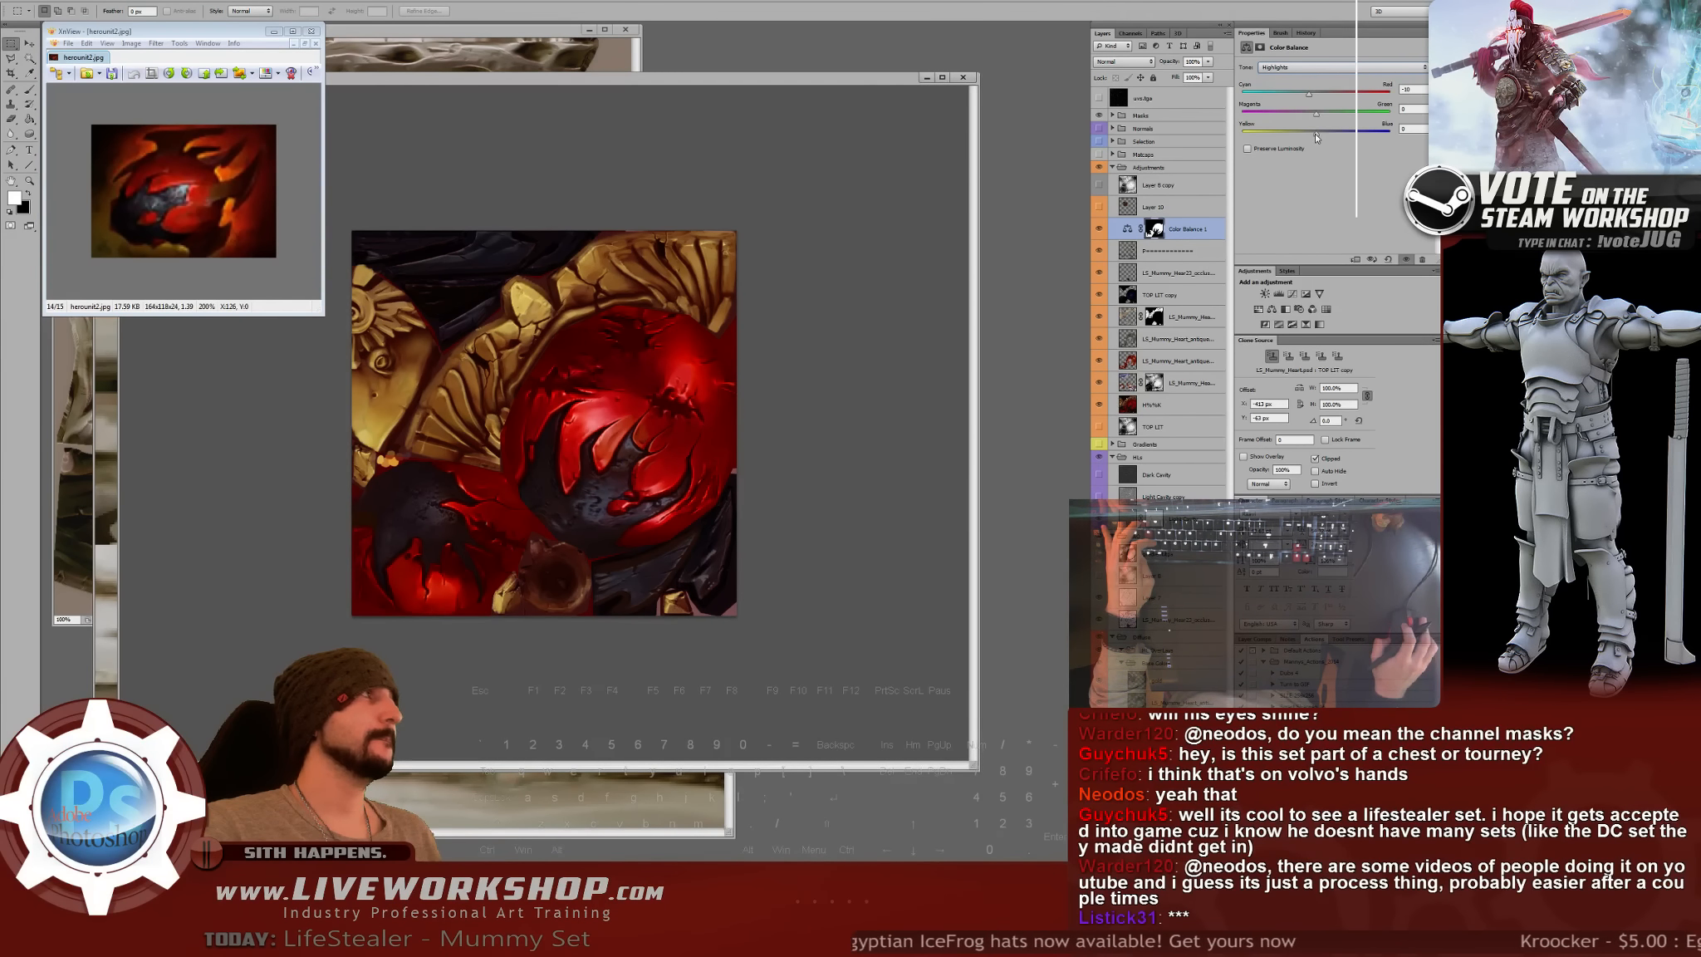
{"action": "left_click_drag", "start_coordinate": [1315, 135], "coordinate": [1298, 137]}
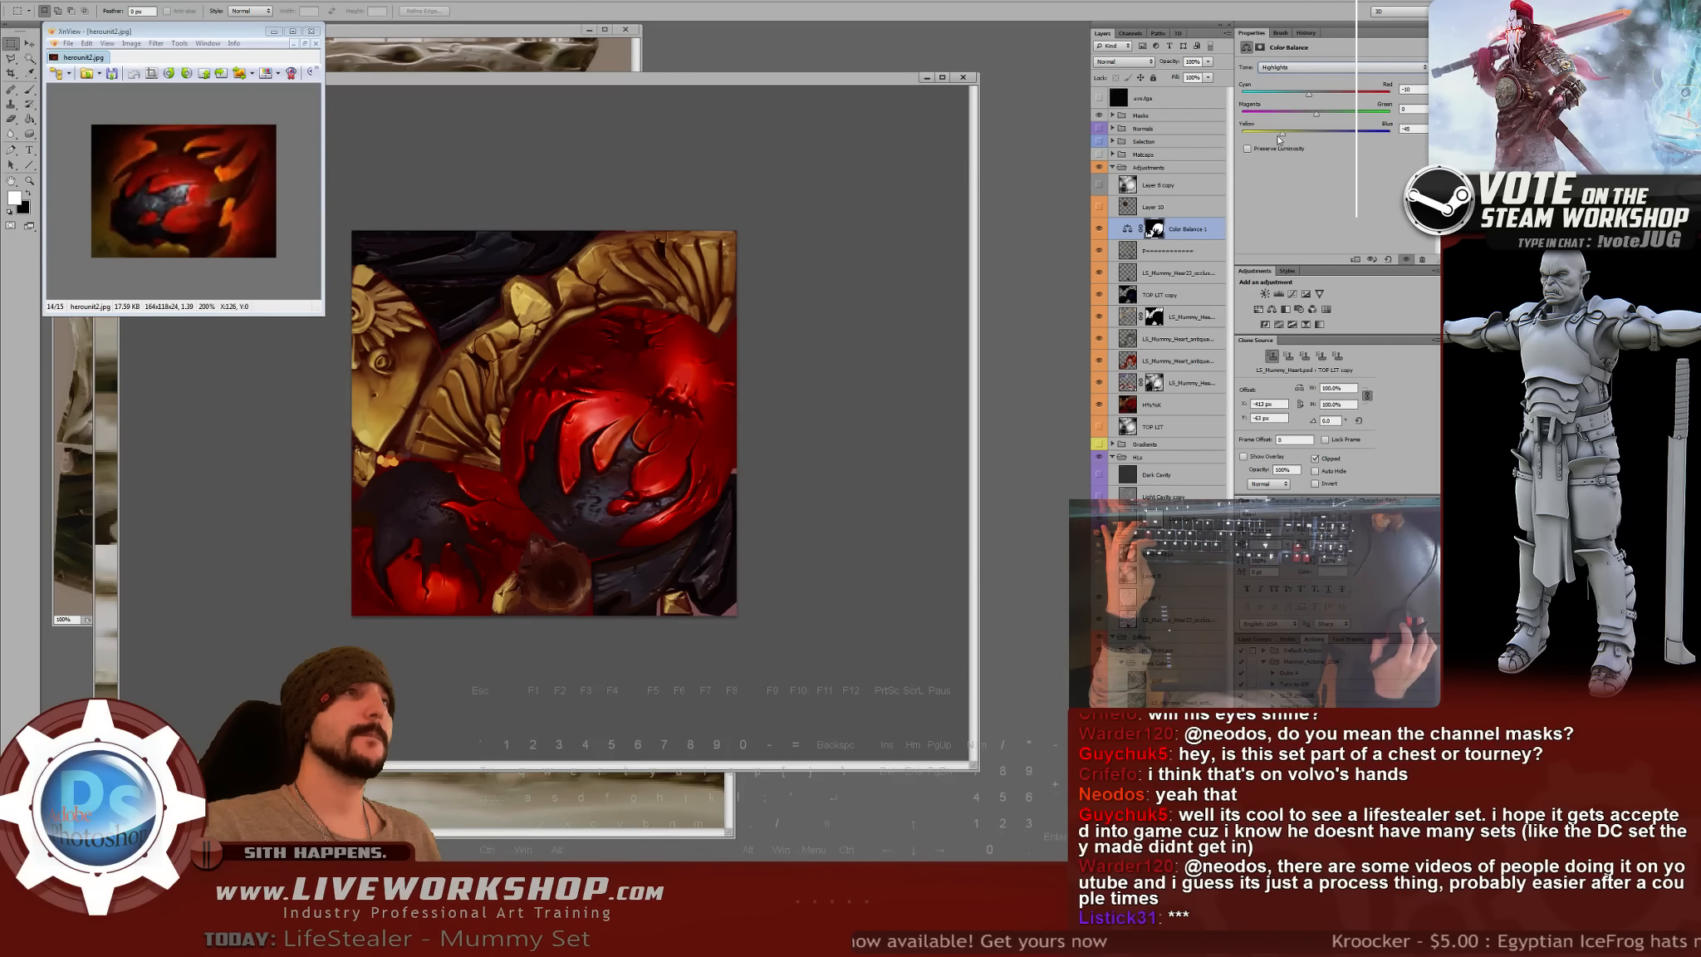
{"action": "left_click_drag", "start_coordinate": [1281, 139], "coordinate": [1363, 96]}
- Push the Color Balance shadows further toward red and slightly toward magenta
{"action": "left_click", "coordinate": [1316, 68]}
{"action": "left_click", "coordinate": [1318, 77]}
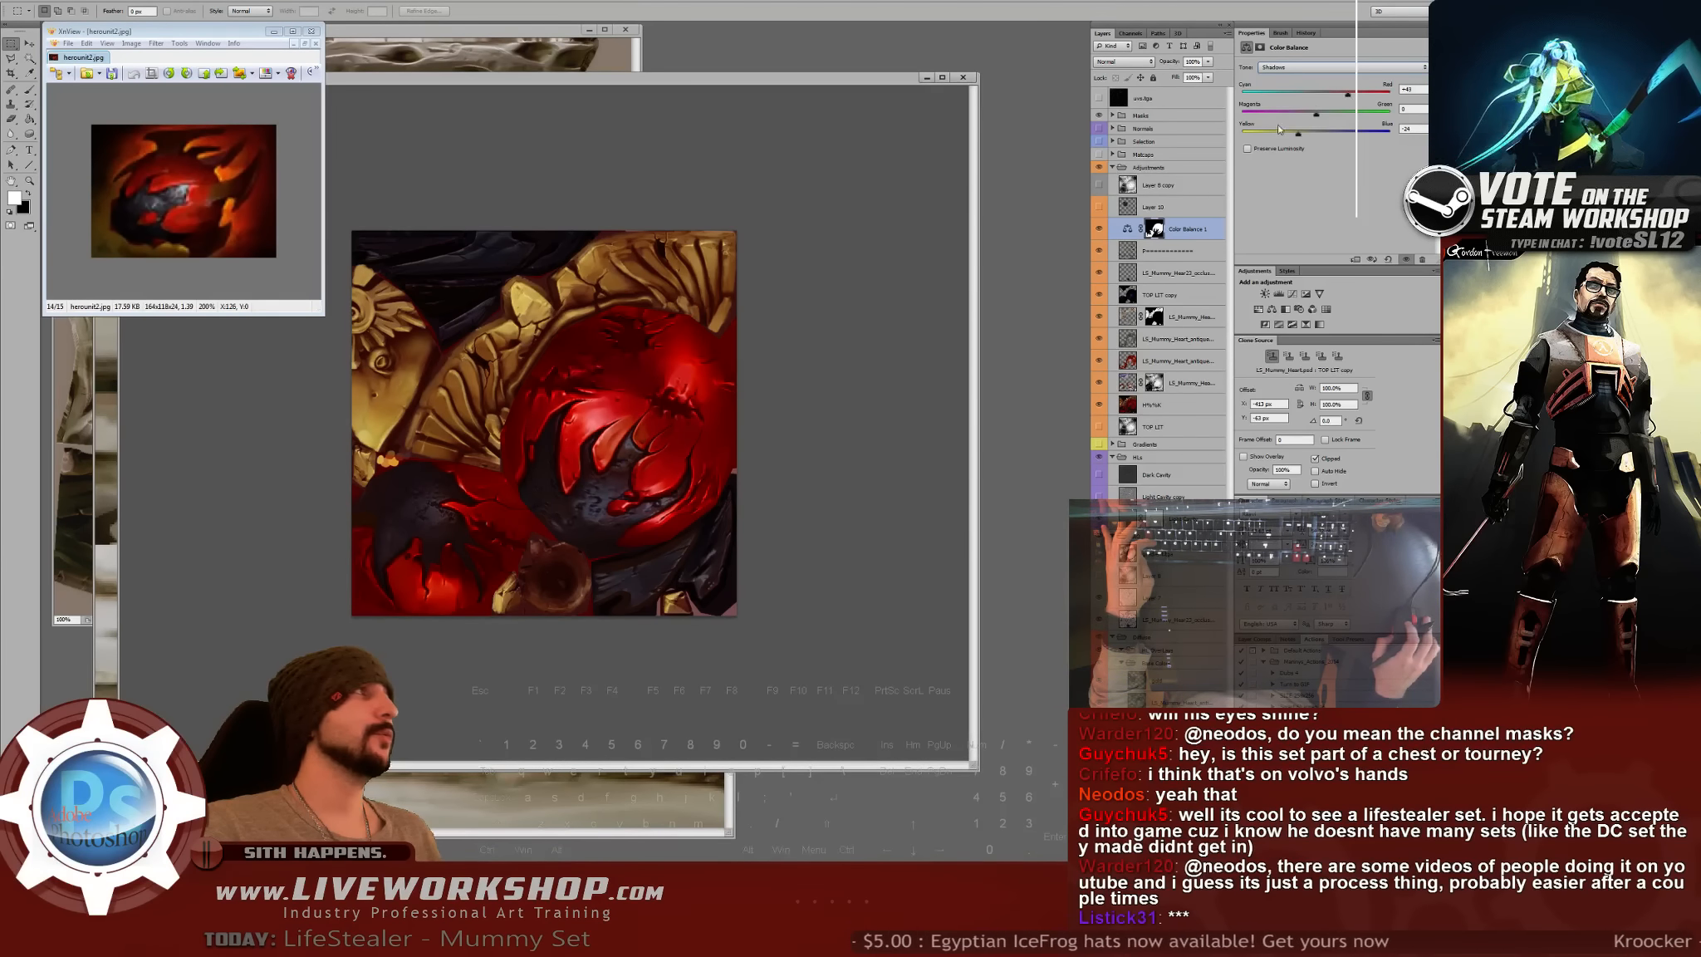
{"action": "left_click_drag", "start_coordinate": [1315, 116], "coordinate": [1320, 115]}
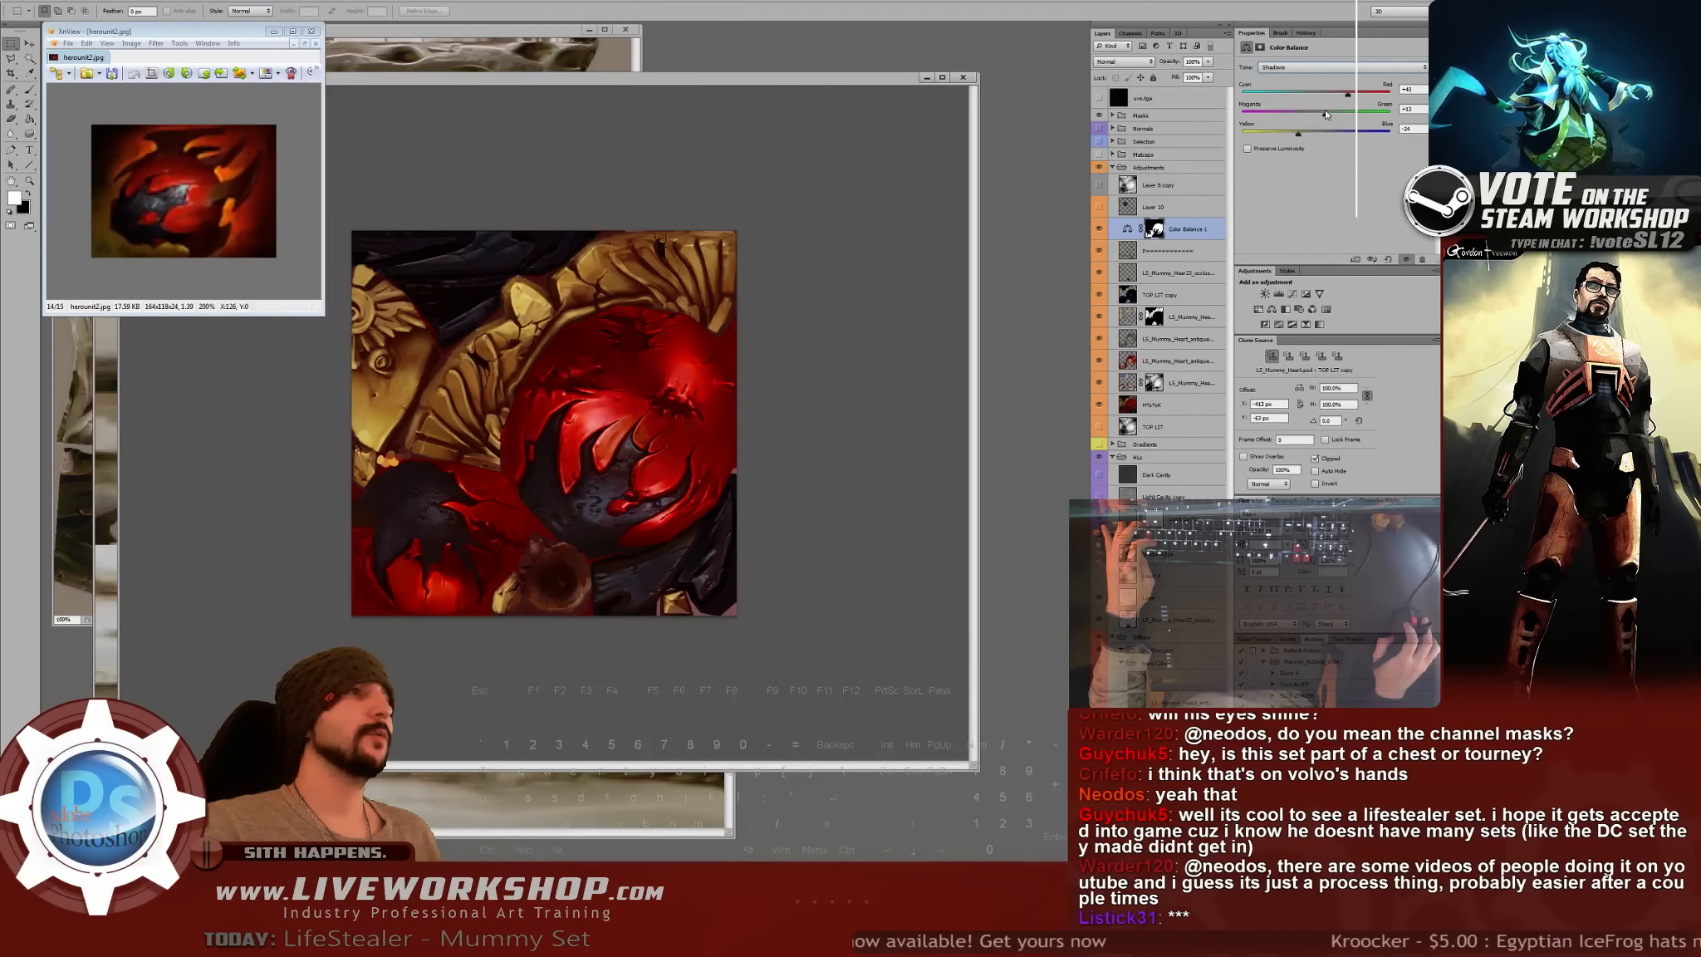
{"action": "left_click_drag", "start_coordinate": [1311, 116], "coordinate": [1310, 115]}
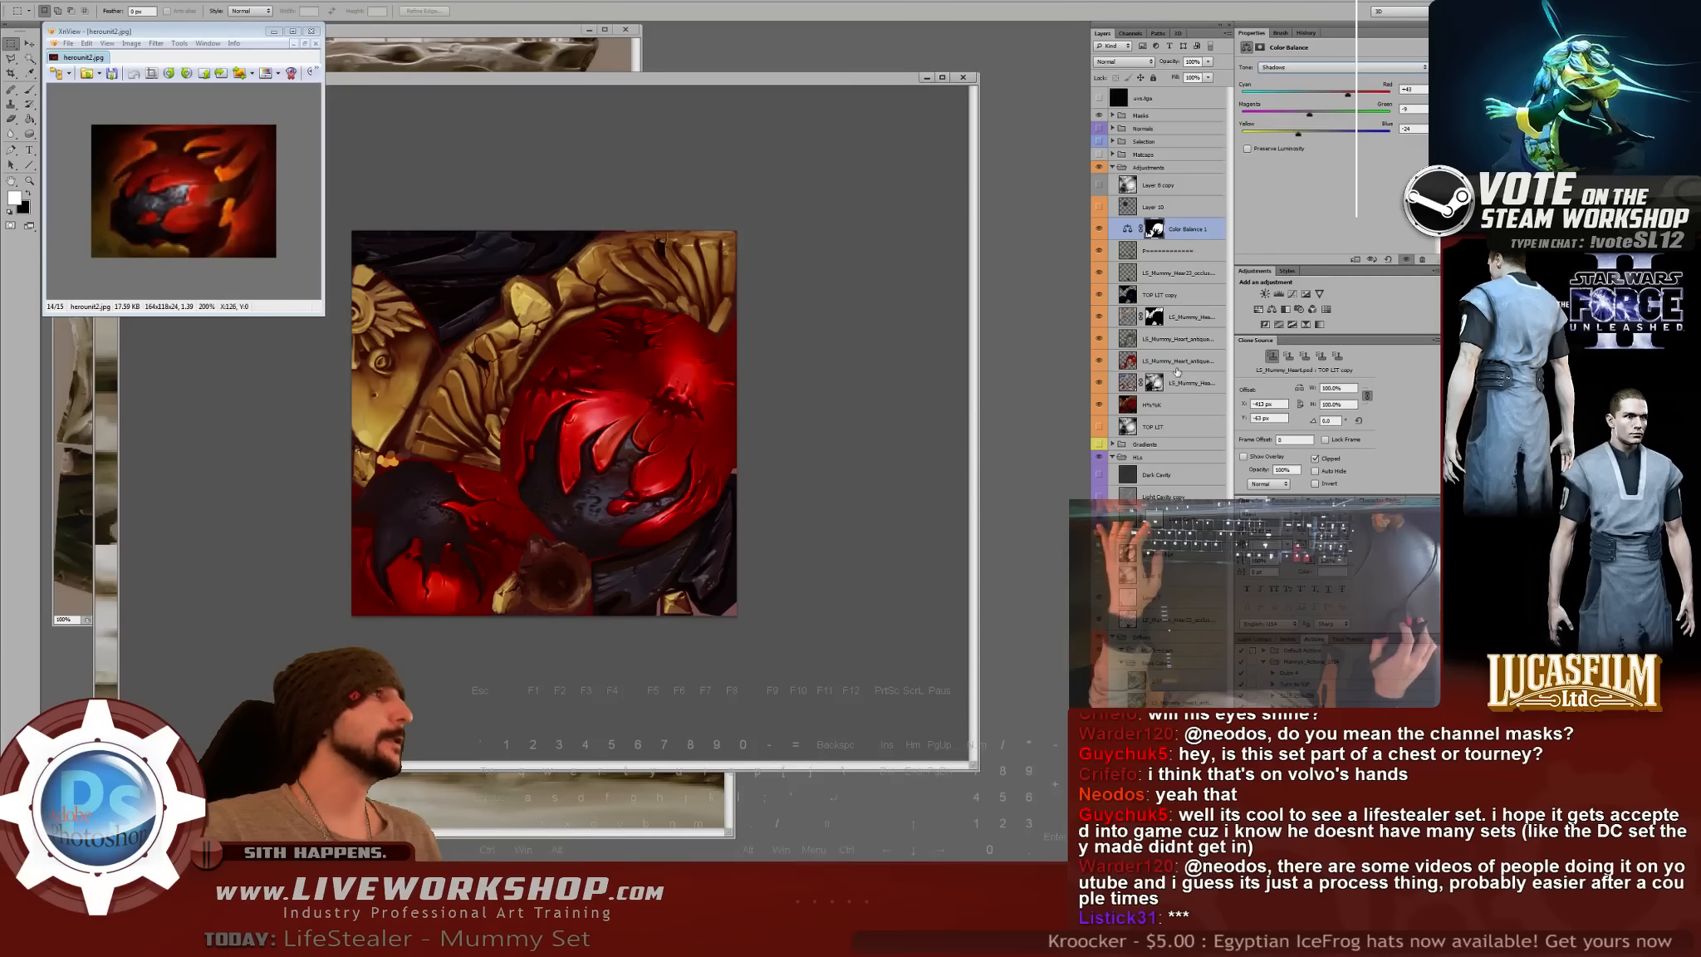
- Raise the saturation of the Pin Light heart overlay layer to +62 with Hue/Saturation and save the heart texture
{"action": "left_click", "coordinate": [1111, 361]}
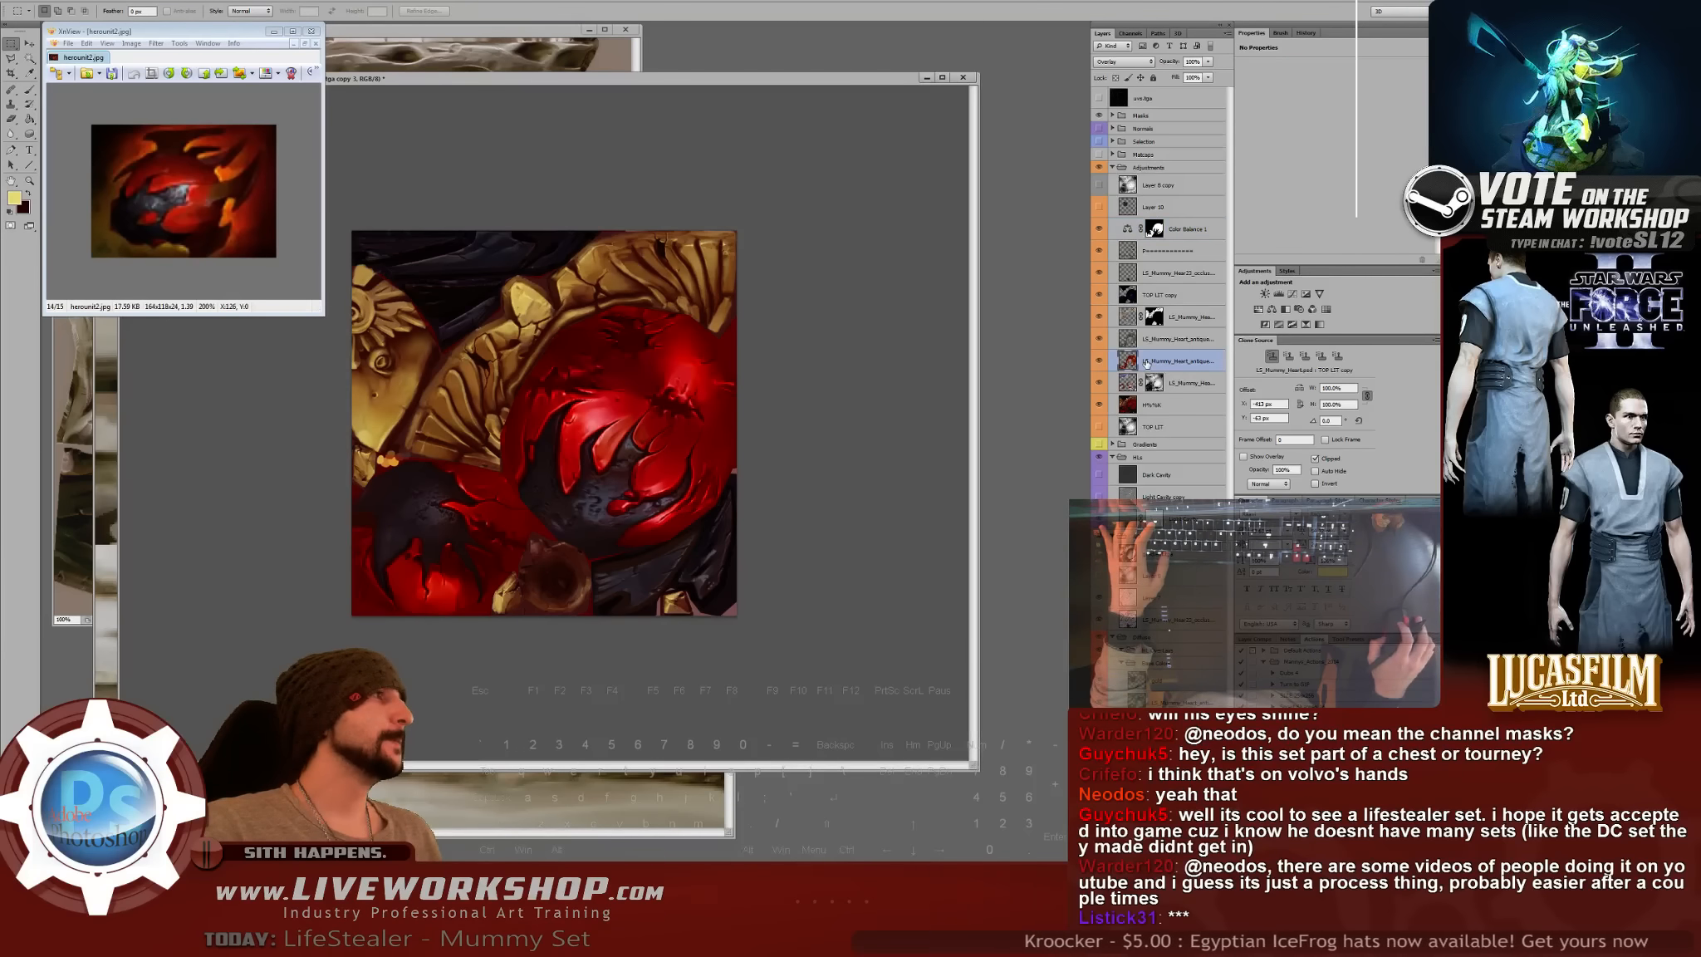
{"action": "left_click", "coordinate": [1099, 340]}
{"action": "left_click", "coordinate": [1099, 341]}
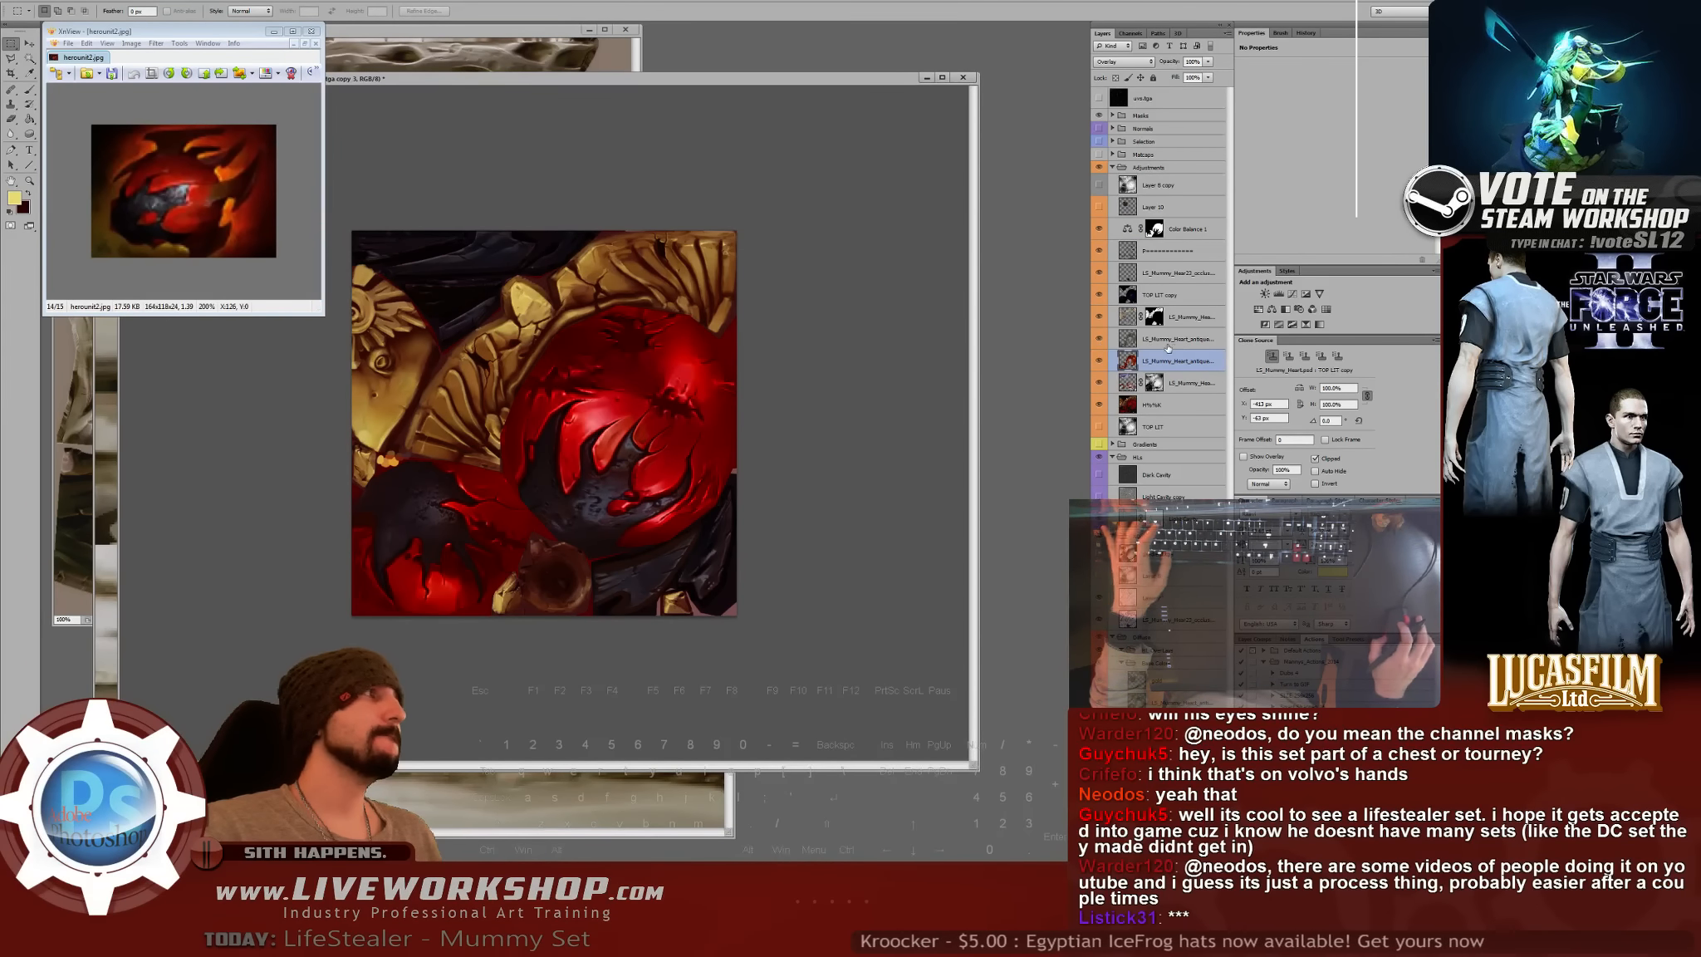
{"action": "left_click", "coordinate": [1154, 339]}
{"action": "key", "text": "ctrl+u"}
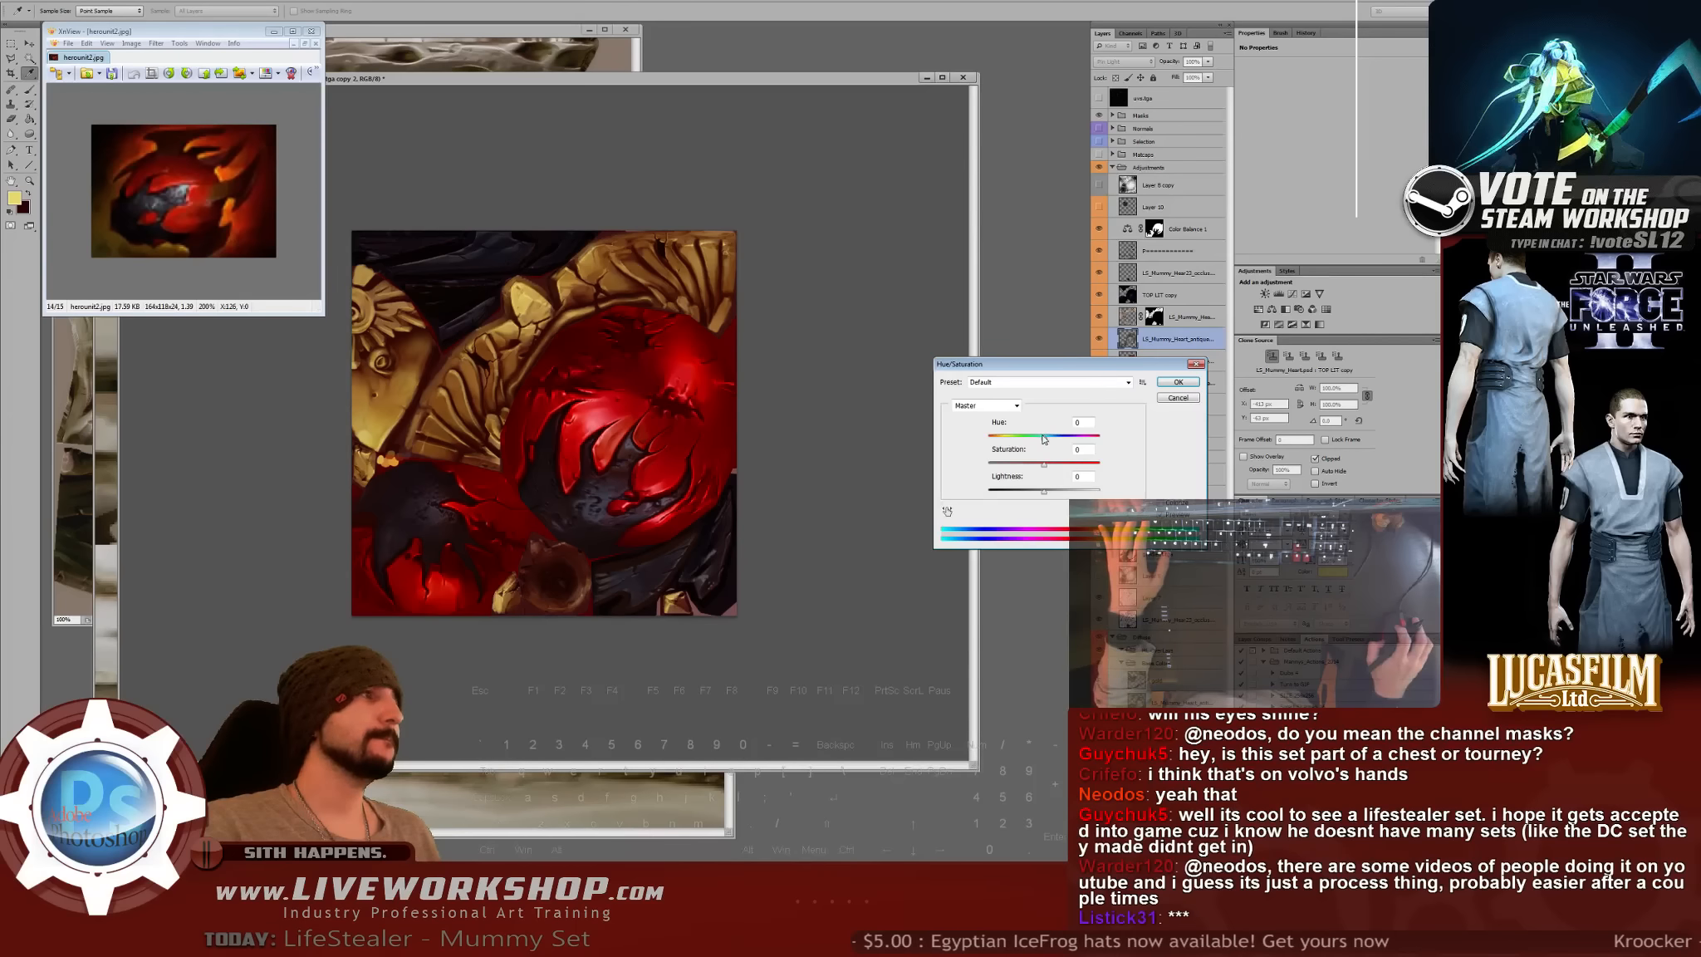
{"action": "left_click_drag", "start_coordinate": [1082, 432], "coordinate": [1079, 467]}
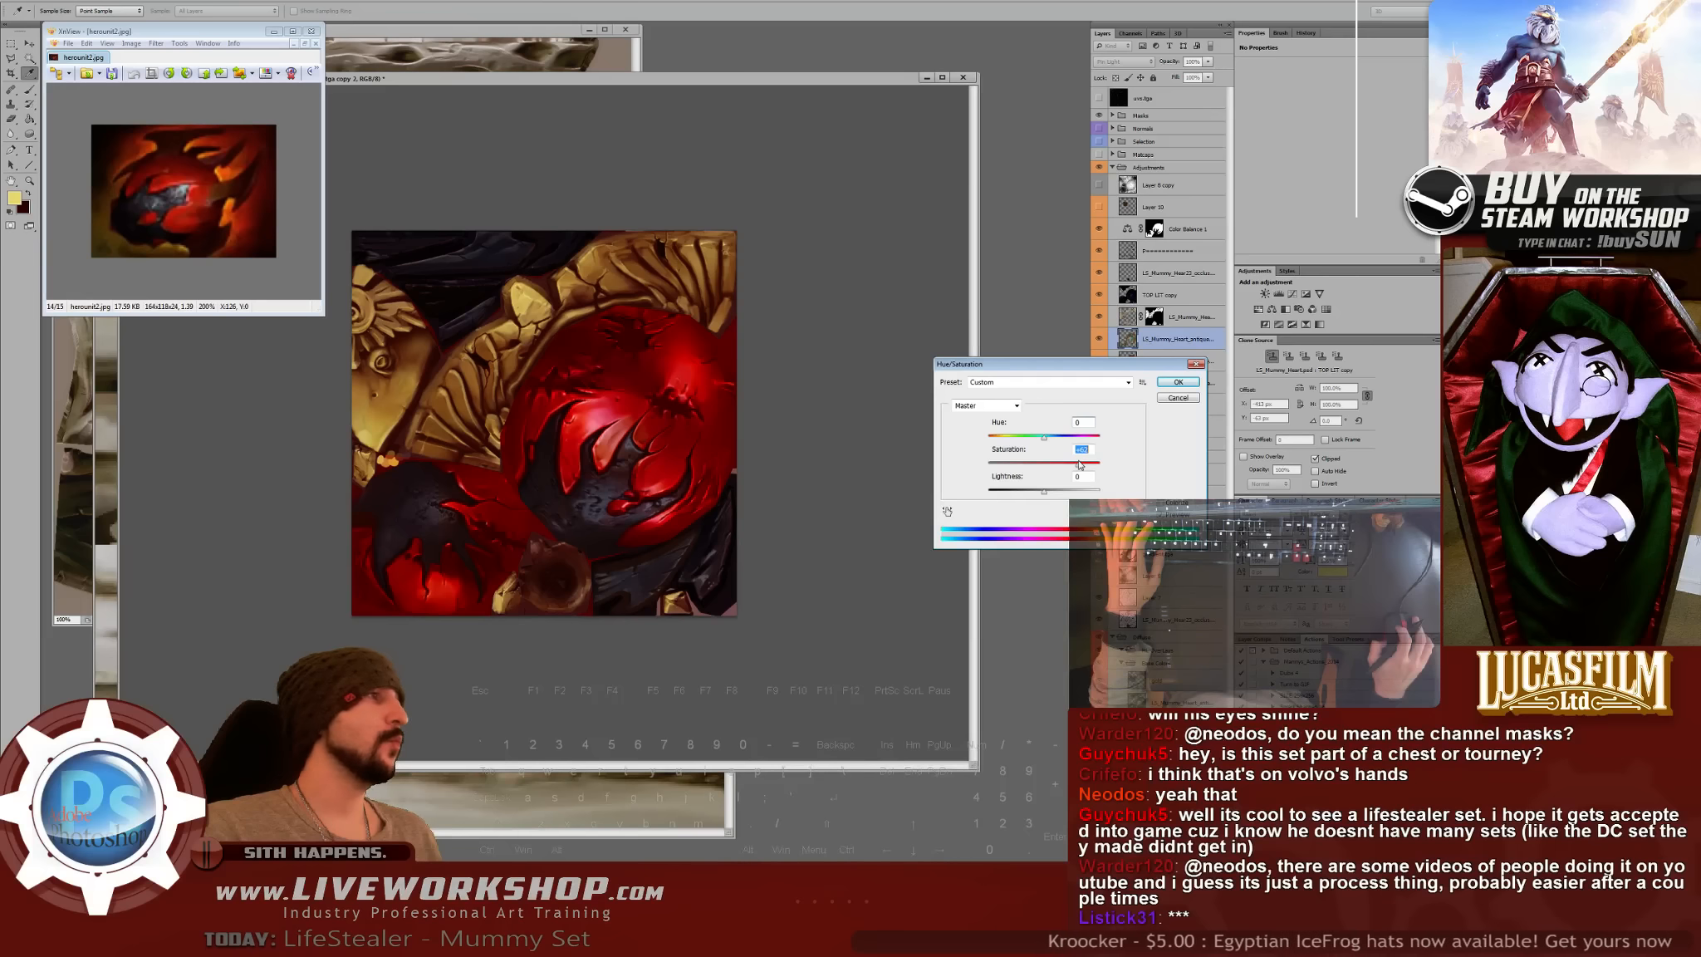
{"action": "left_click", "coordinate": [1179, 382]}
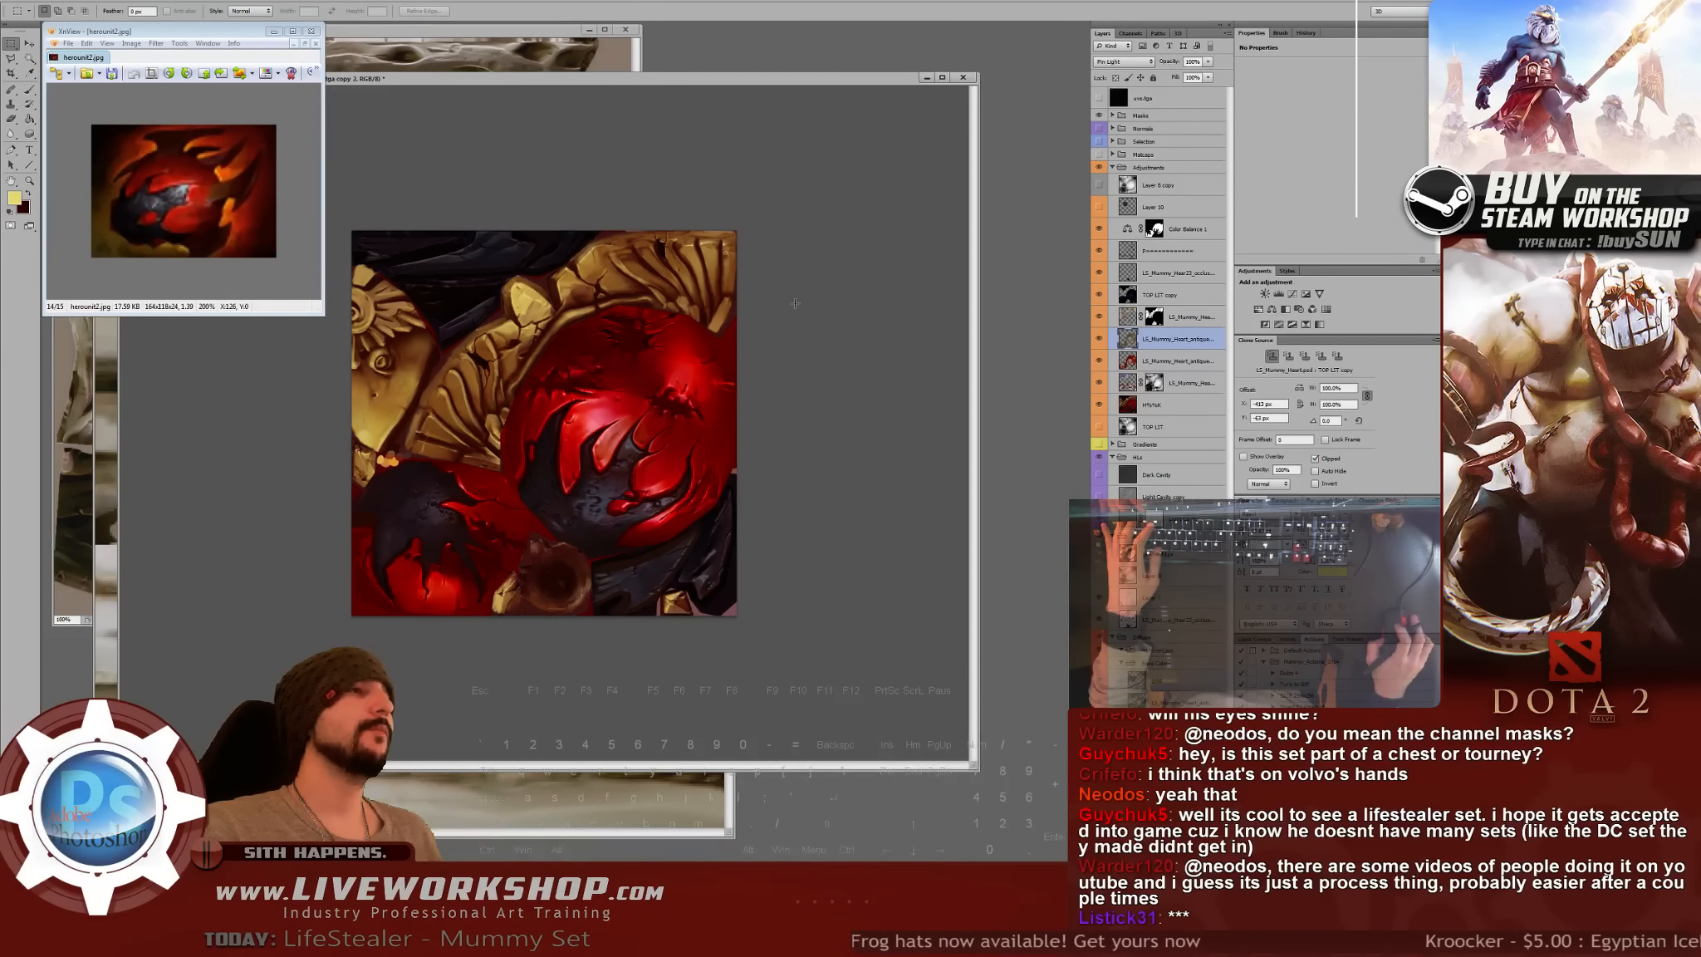
{"action": "key", "text": "ctrl+s"}
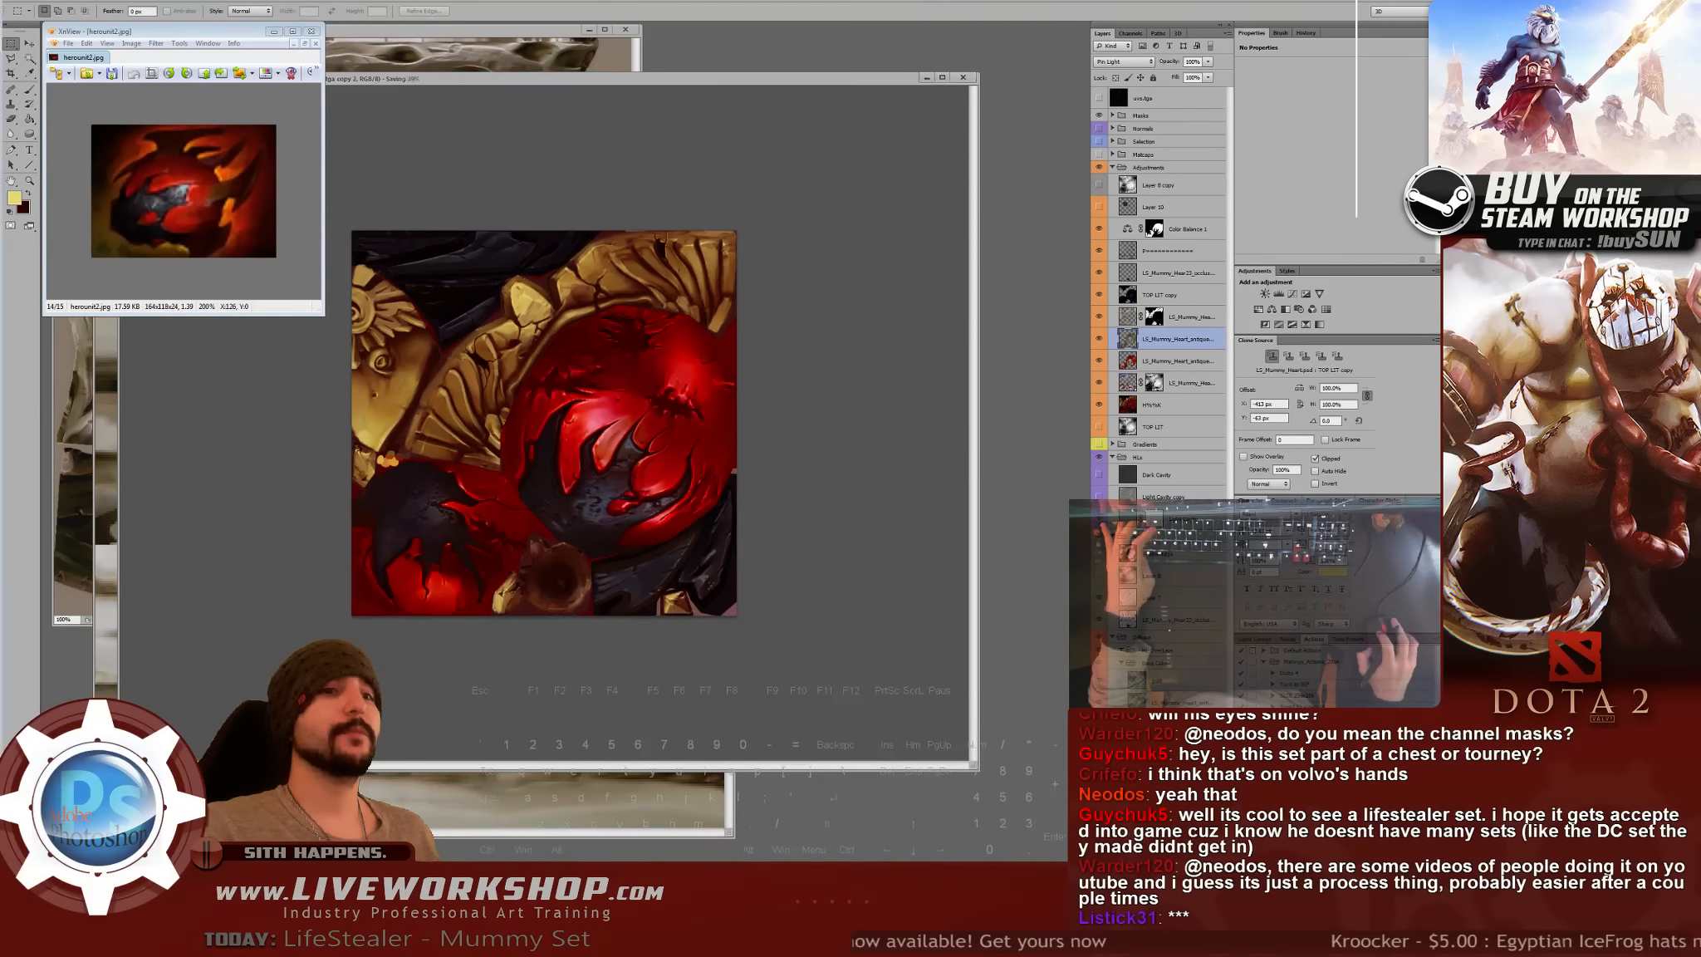
- Switch to Softimage and inspect the updated heart on the LifeStealer model from behind and from the side
{"action": "key", "text": "alt+Tab"}
{"action": "left_click_drag", "start_coordinate": [664, 391], "coordinate": [769, 452]}
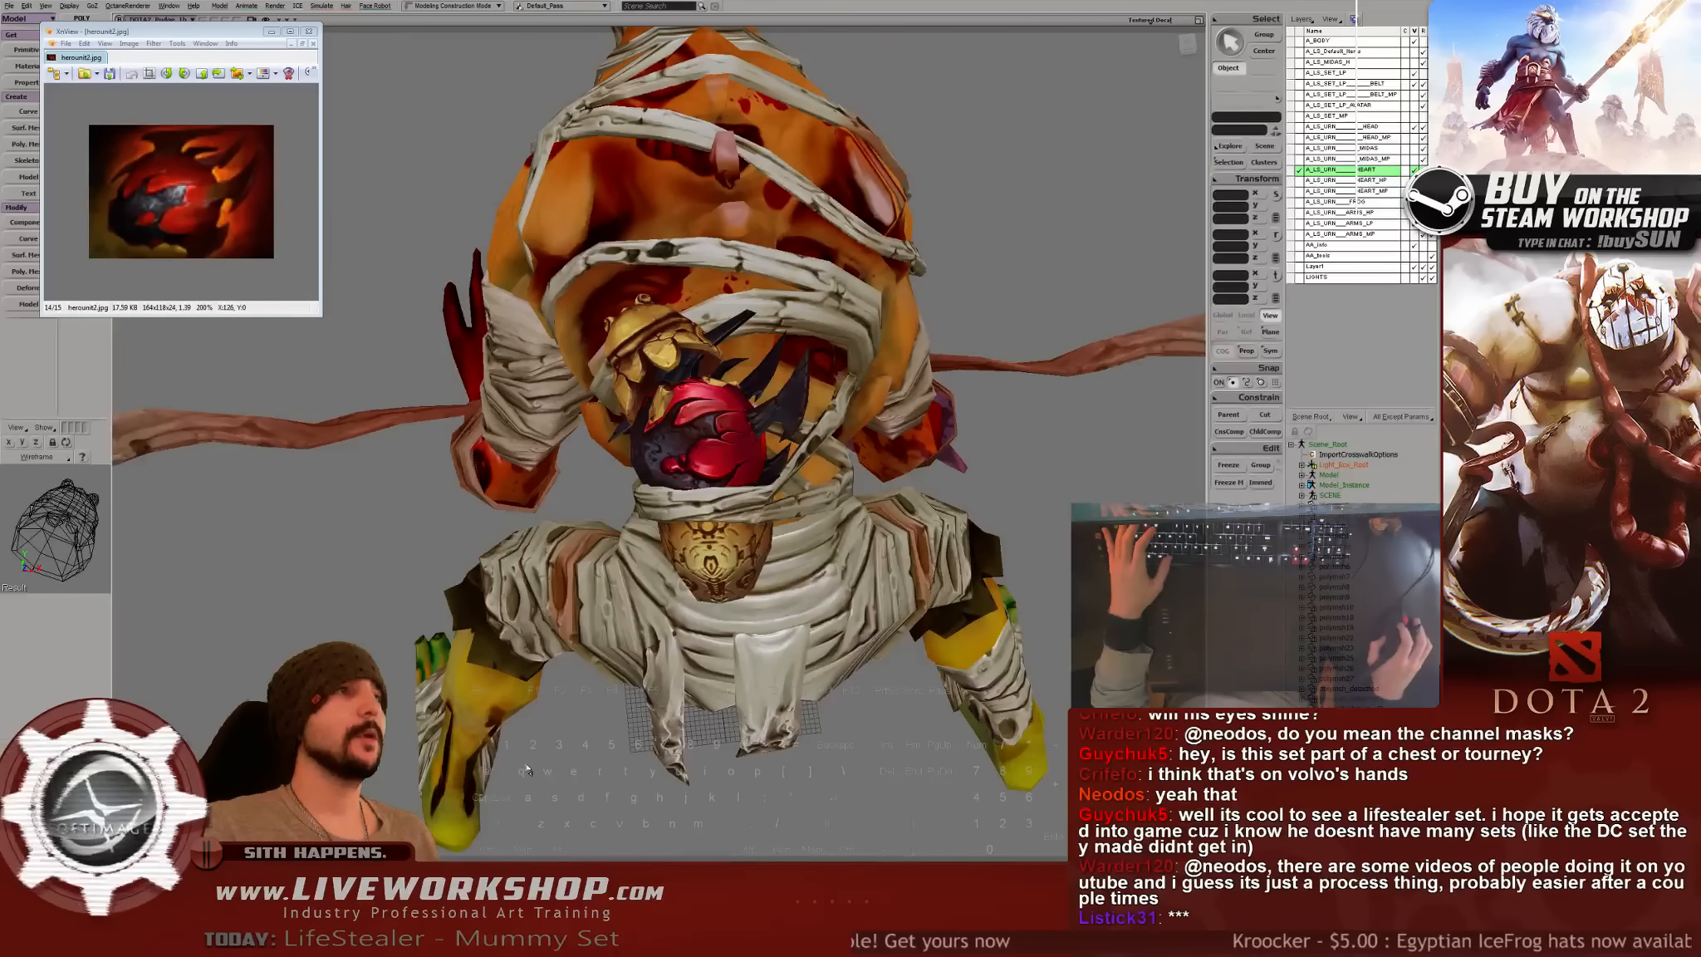
{"action": "left_click_drag", "start_coordinate": [532, 465], "coordinate": [818, 509]}
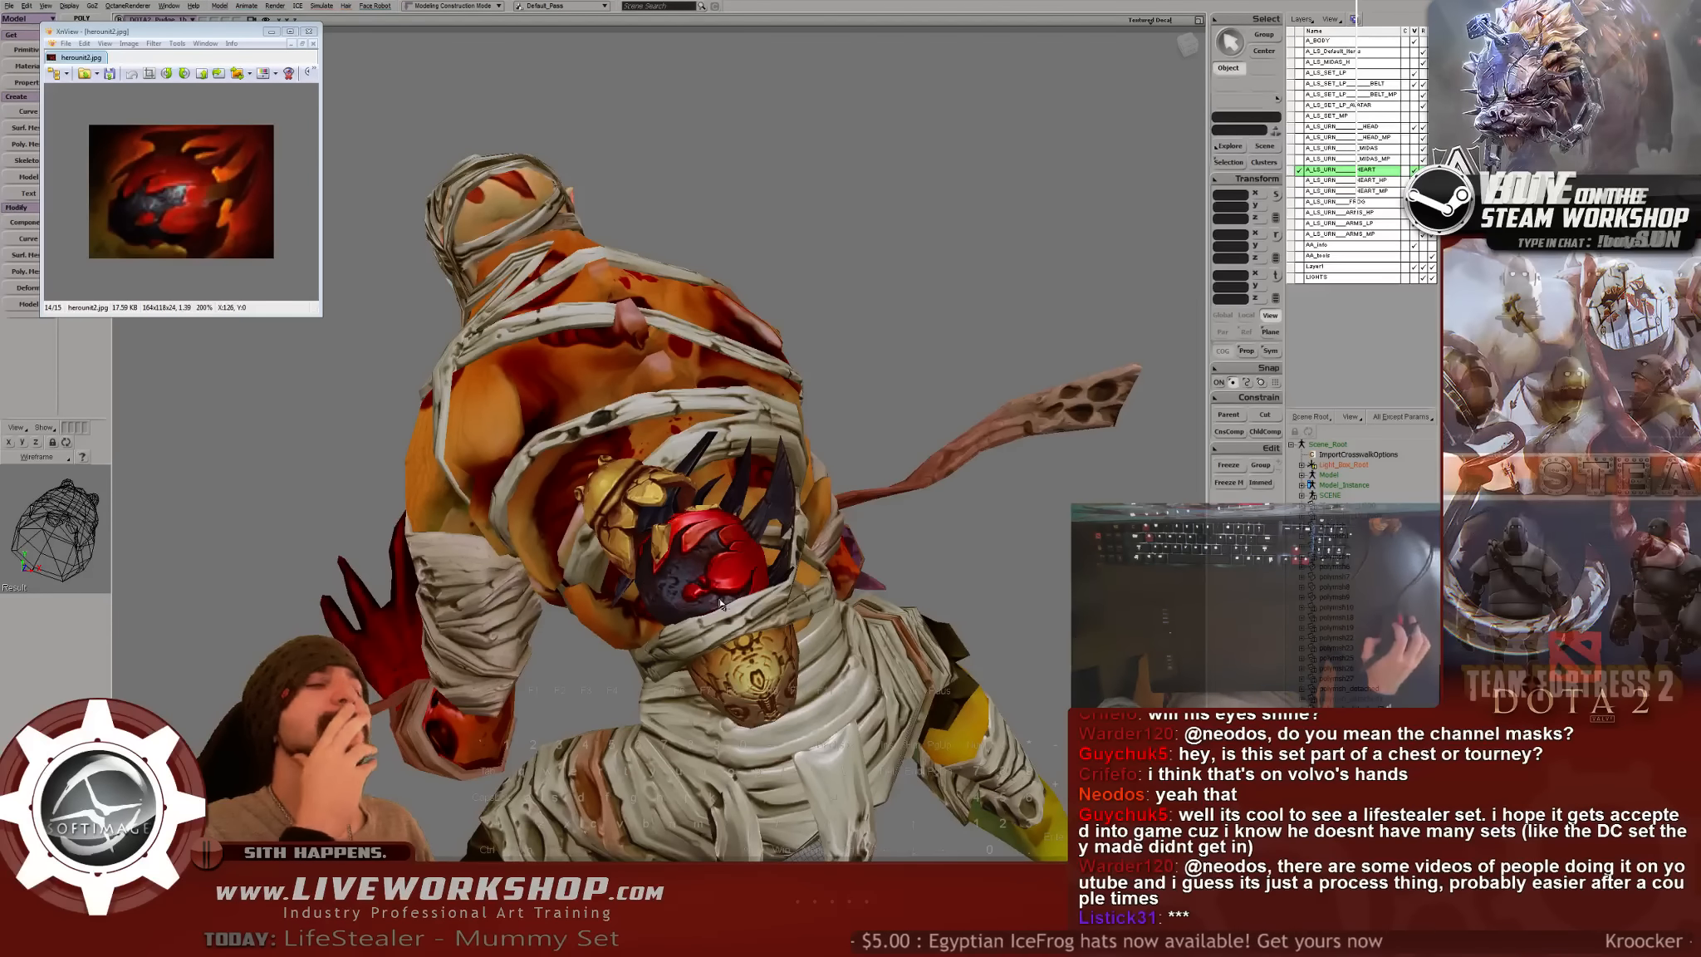
- Switch to Photoshop and toggle the Pin Light heart overlay layer off and on to judge its effect
{"action": "key", "text": "alt+Tab"}
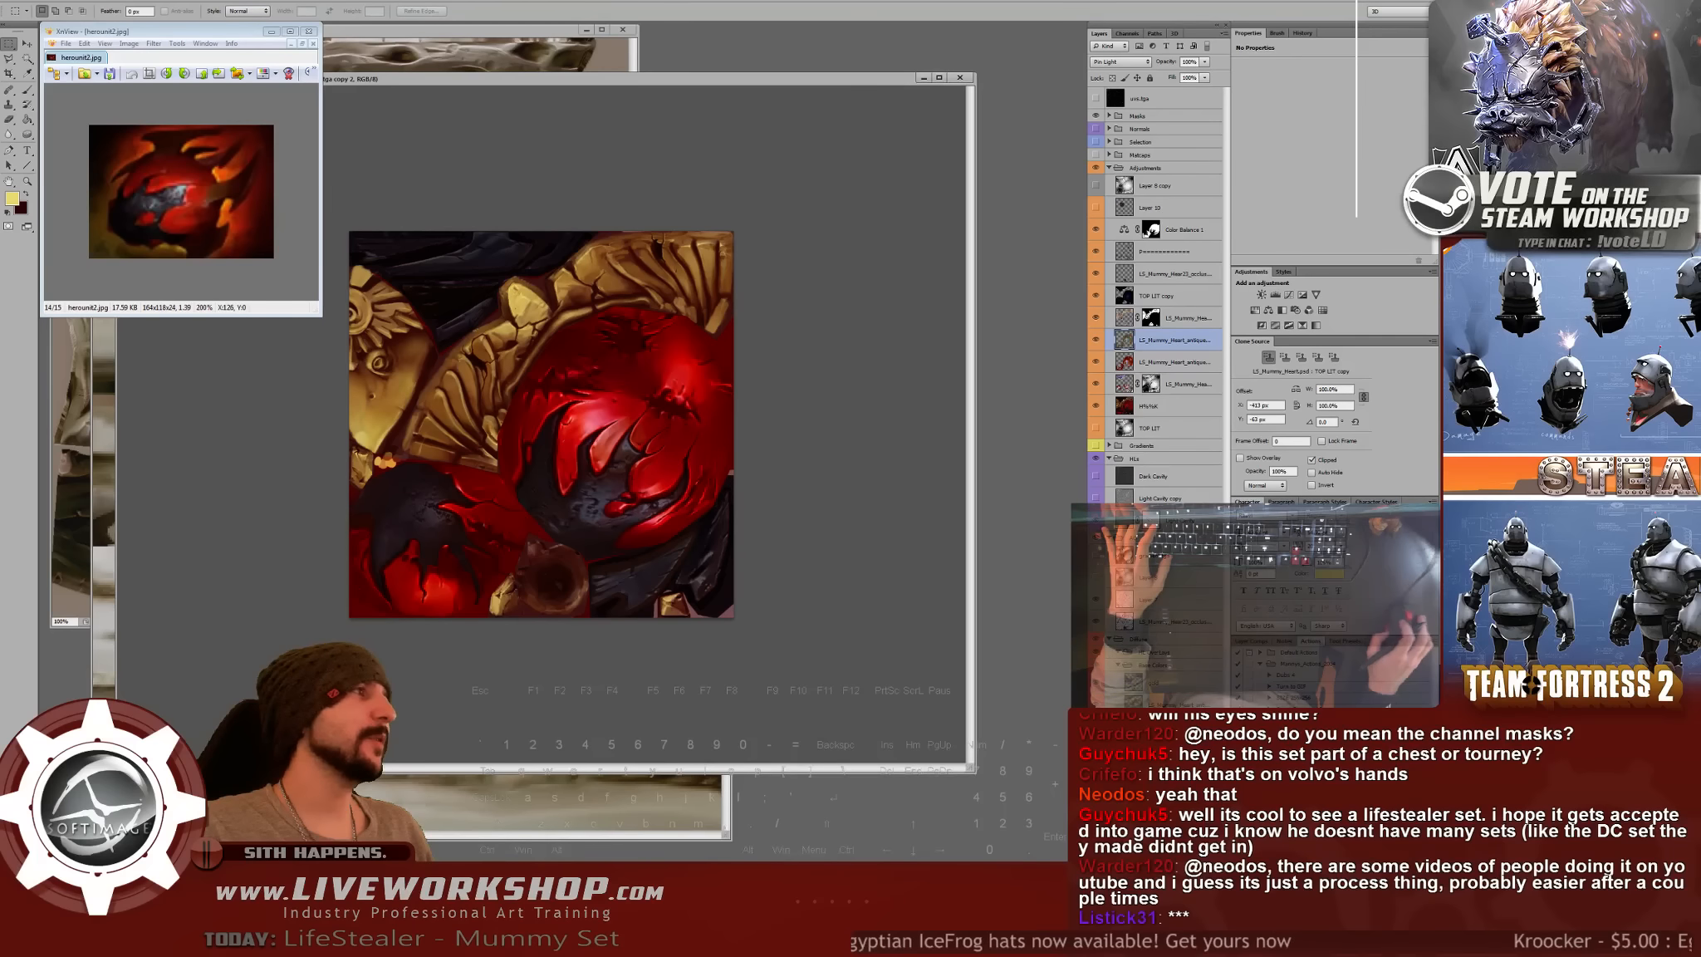
{"action": "left_click", "coordinate": [1103, 341]}
{"action": "left_click", "coordinate": [1103, 341]}
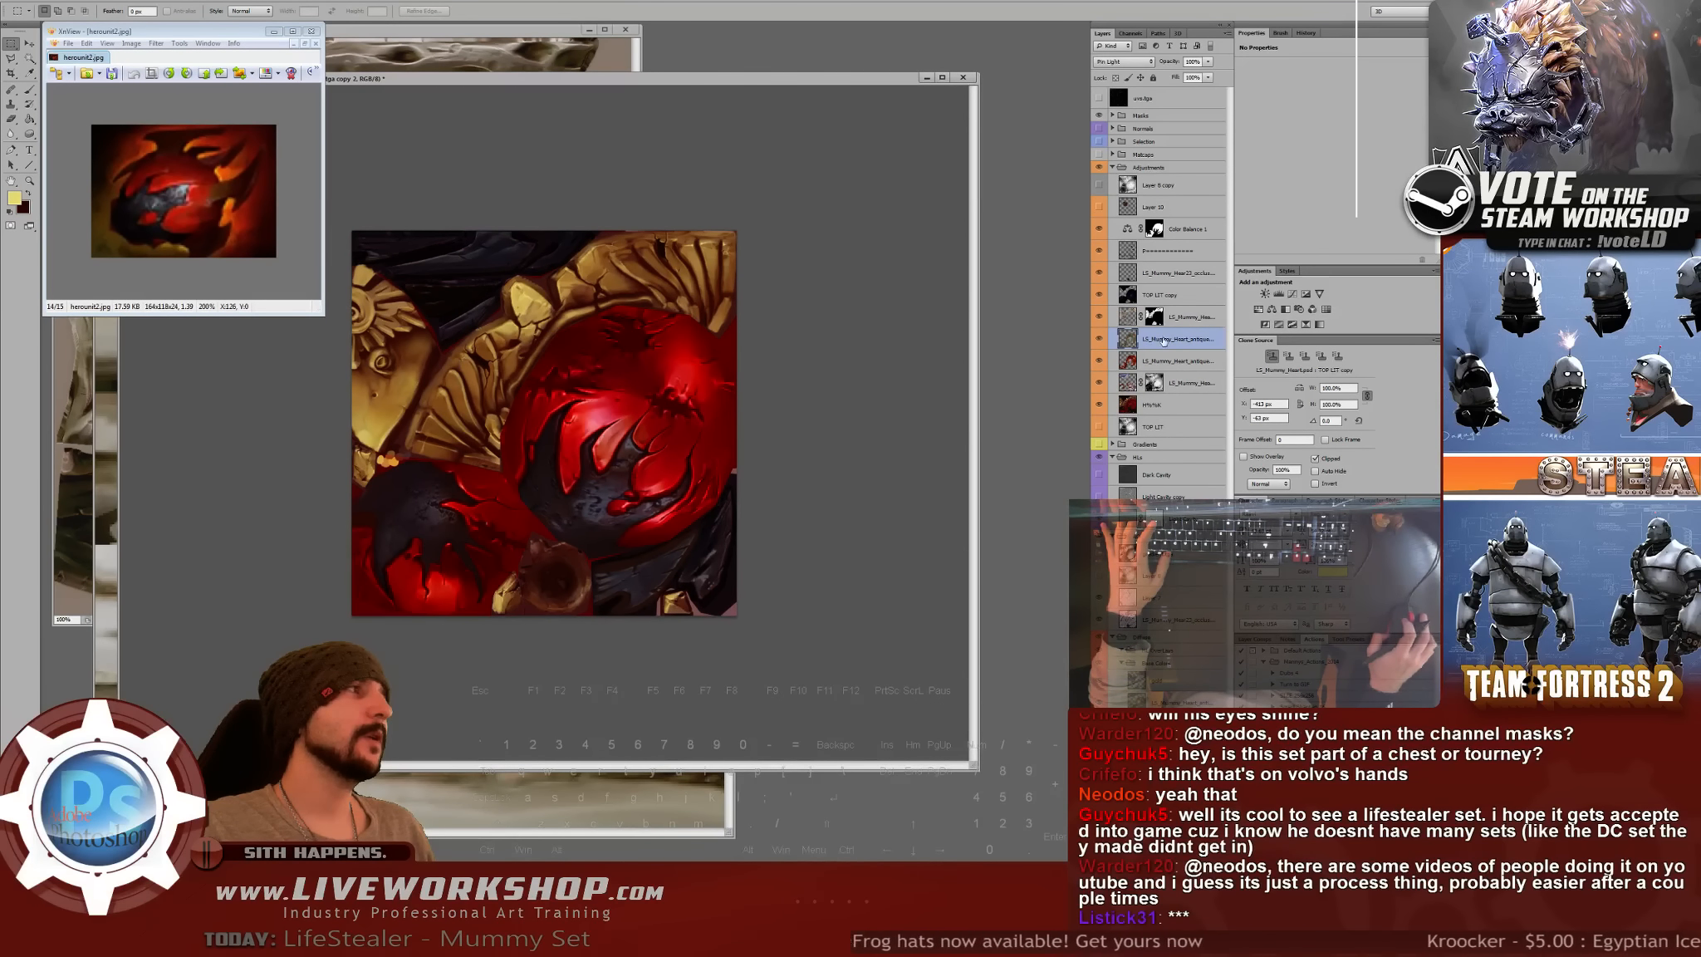
- Try the blend modes following Pin Light on the heart overlay layer, from Difference through Luminosity
{"action": "left_click", "coordinate": [1124, 64]}
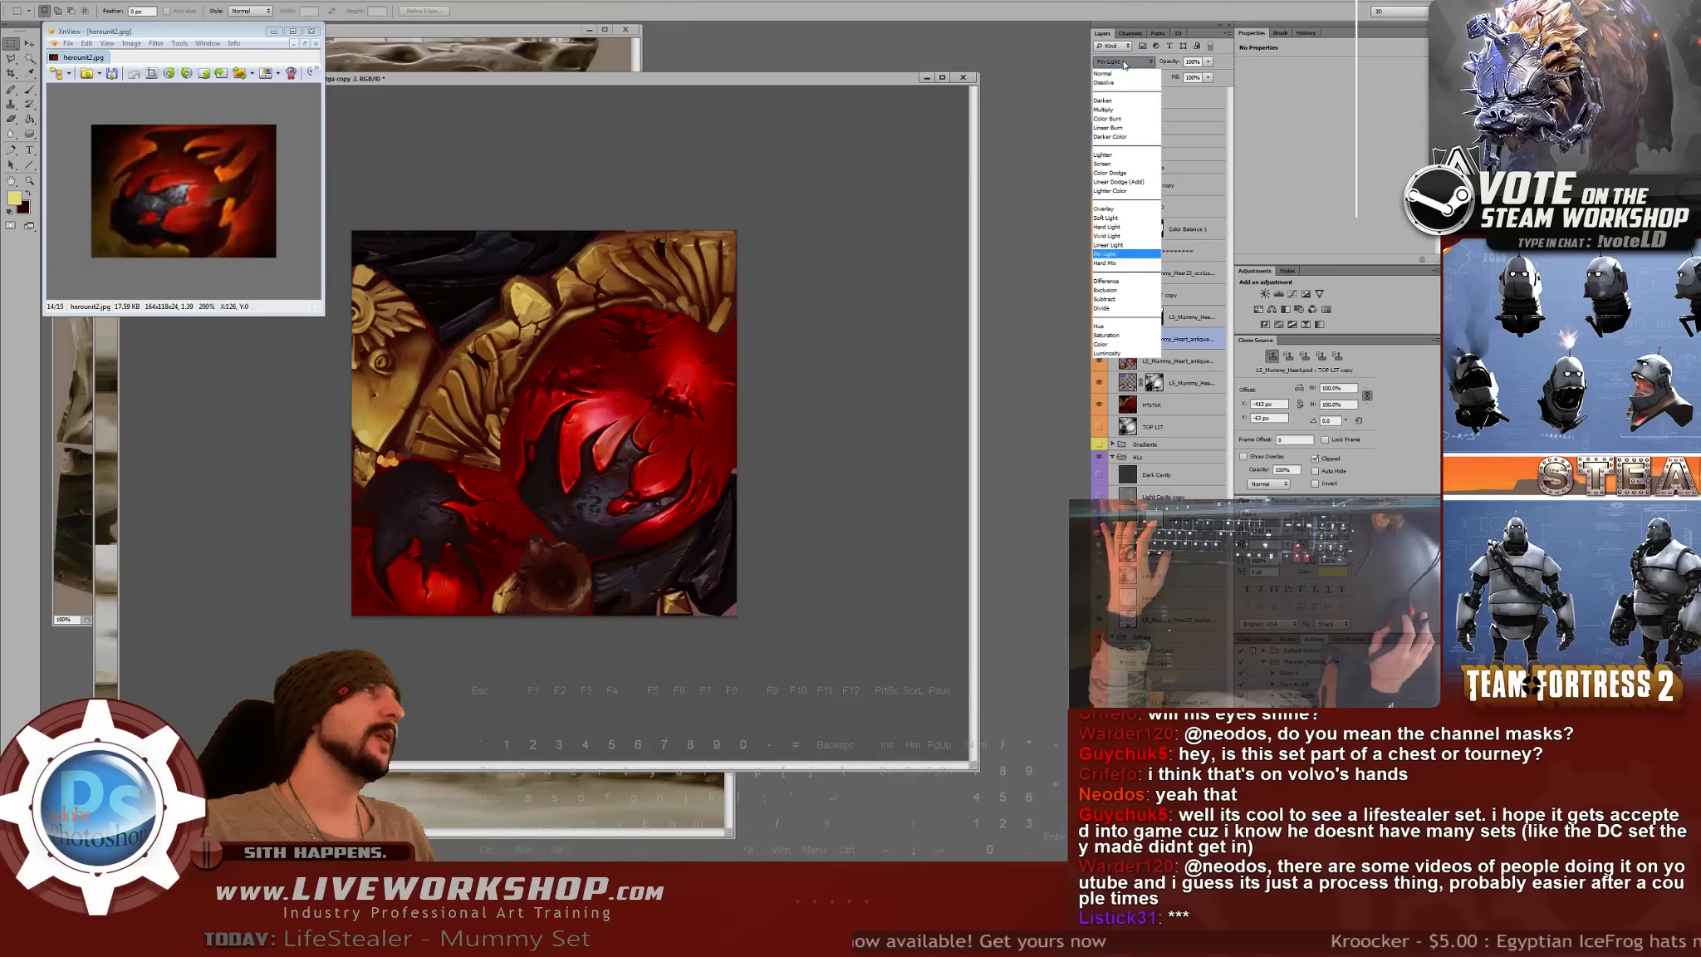
{"action": "left_click", "coordinate": [1125, 64]}
{"action": "key", "text": "Down"}
{"action": "key", "text": "Down"}
{"action": "key", "text": "Down"}
{"action": "key", "text": "Down"}
{"action": "key", "text": "Down"}
{"action": "key", "text": "Down"}
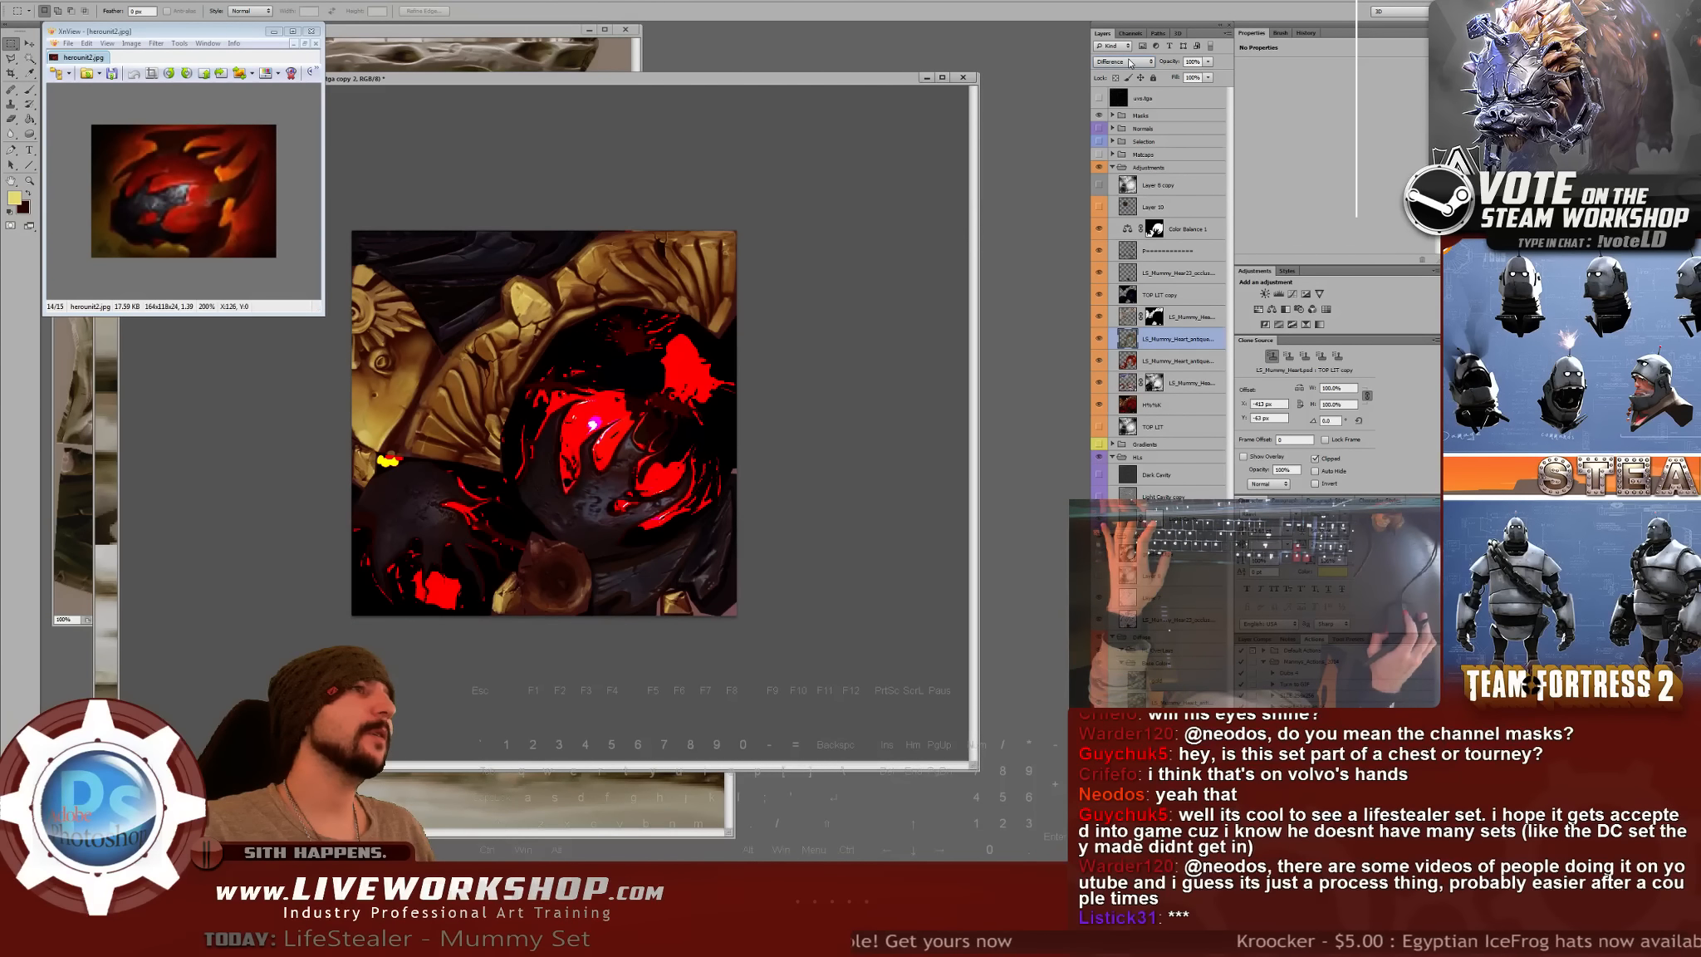
{"action": "key", "text": "Down"}
{"action": "key", "text": "Down"}
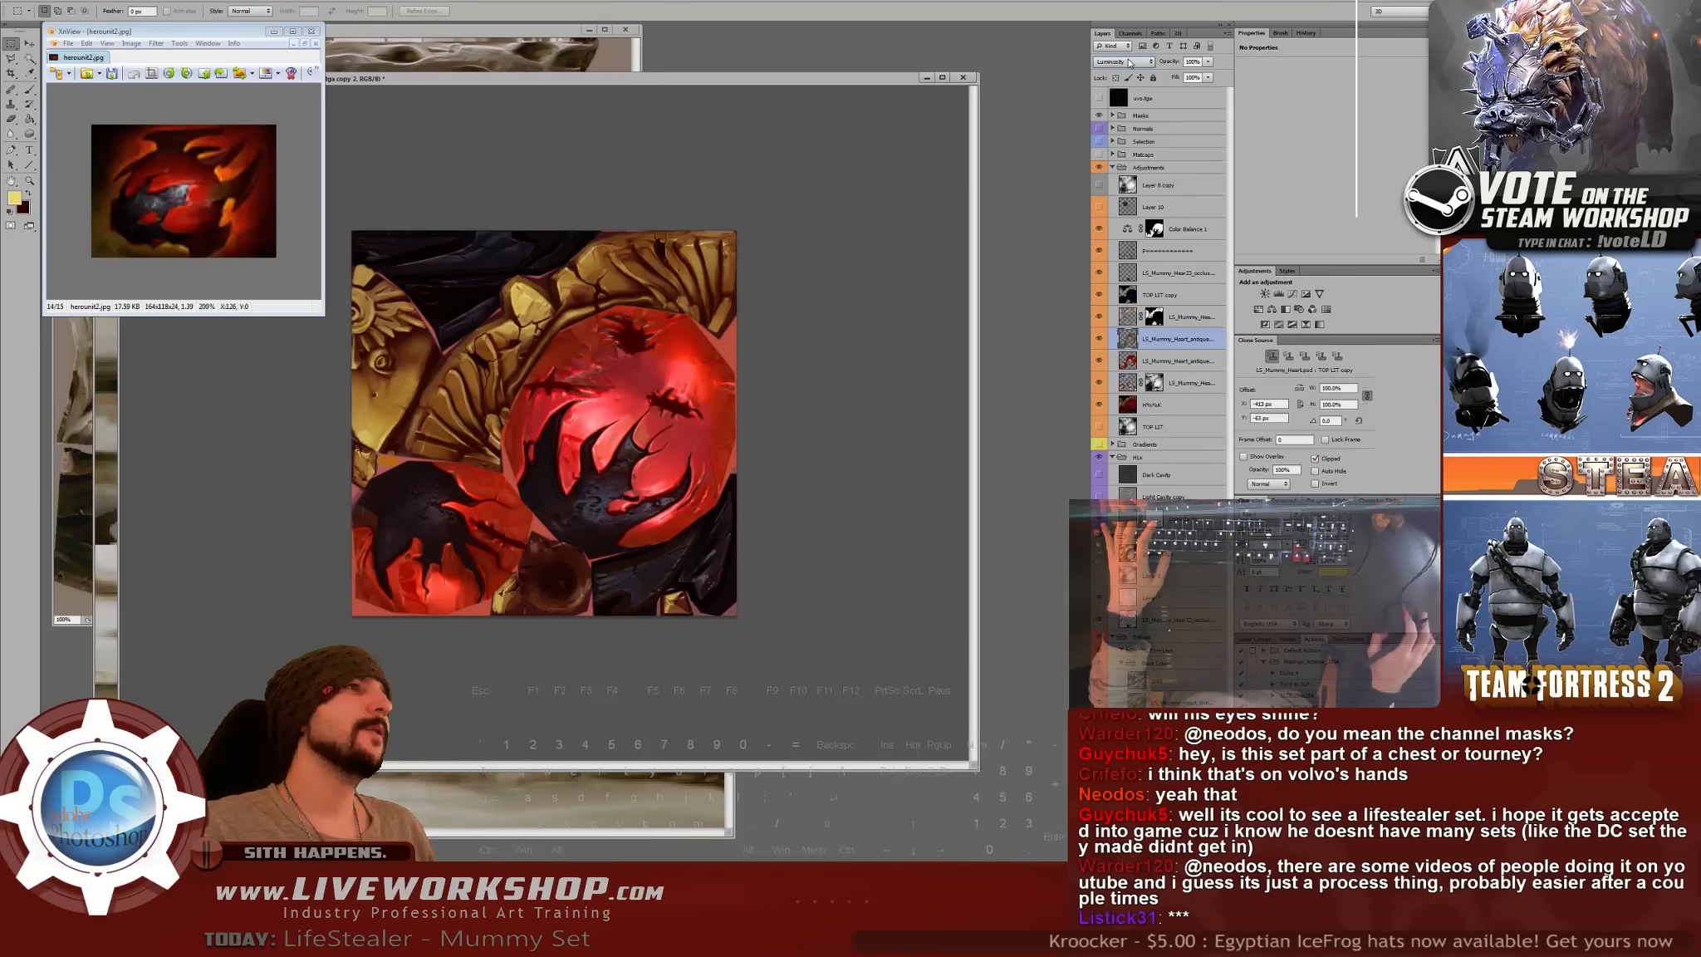
- Change the heart overlay layer's blend mode to Linear Dodge (Add) and lower its opacity
{"action": "left_click", "coordinate": [1128, 62]}
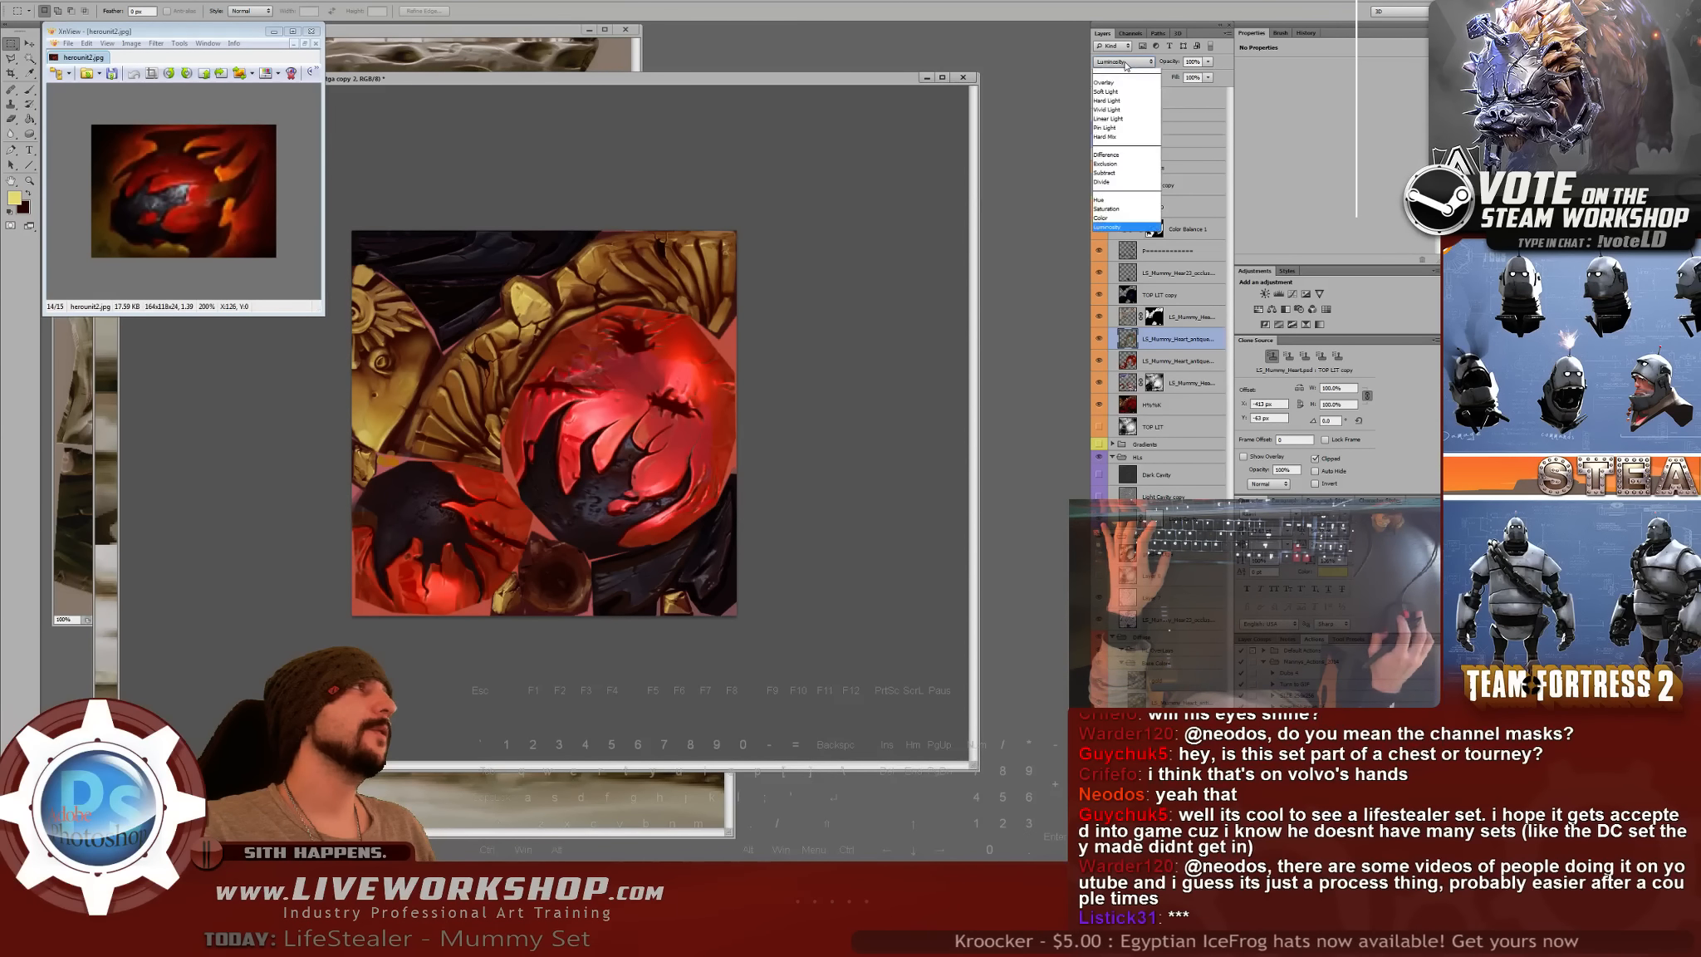
{"action": "left_click", "coordinate": [1121, 95]}
{"action": "left_click", "coordinate": [1121, 63]}
{"action": "left_click", "coordinate": [1121, 63]}
{"action": "key", "text": "Down"}
{"action": "key", "text": "Down"}
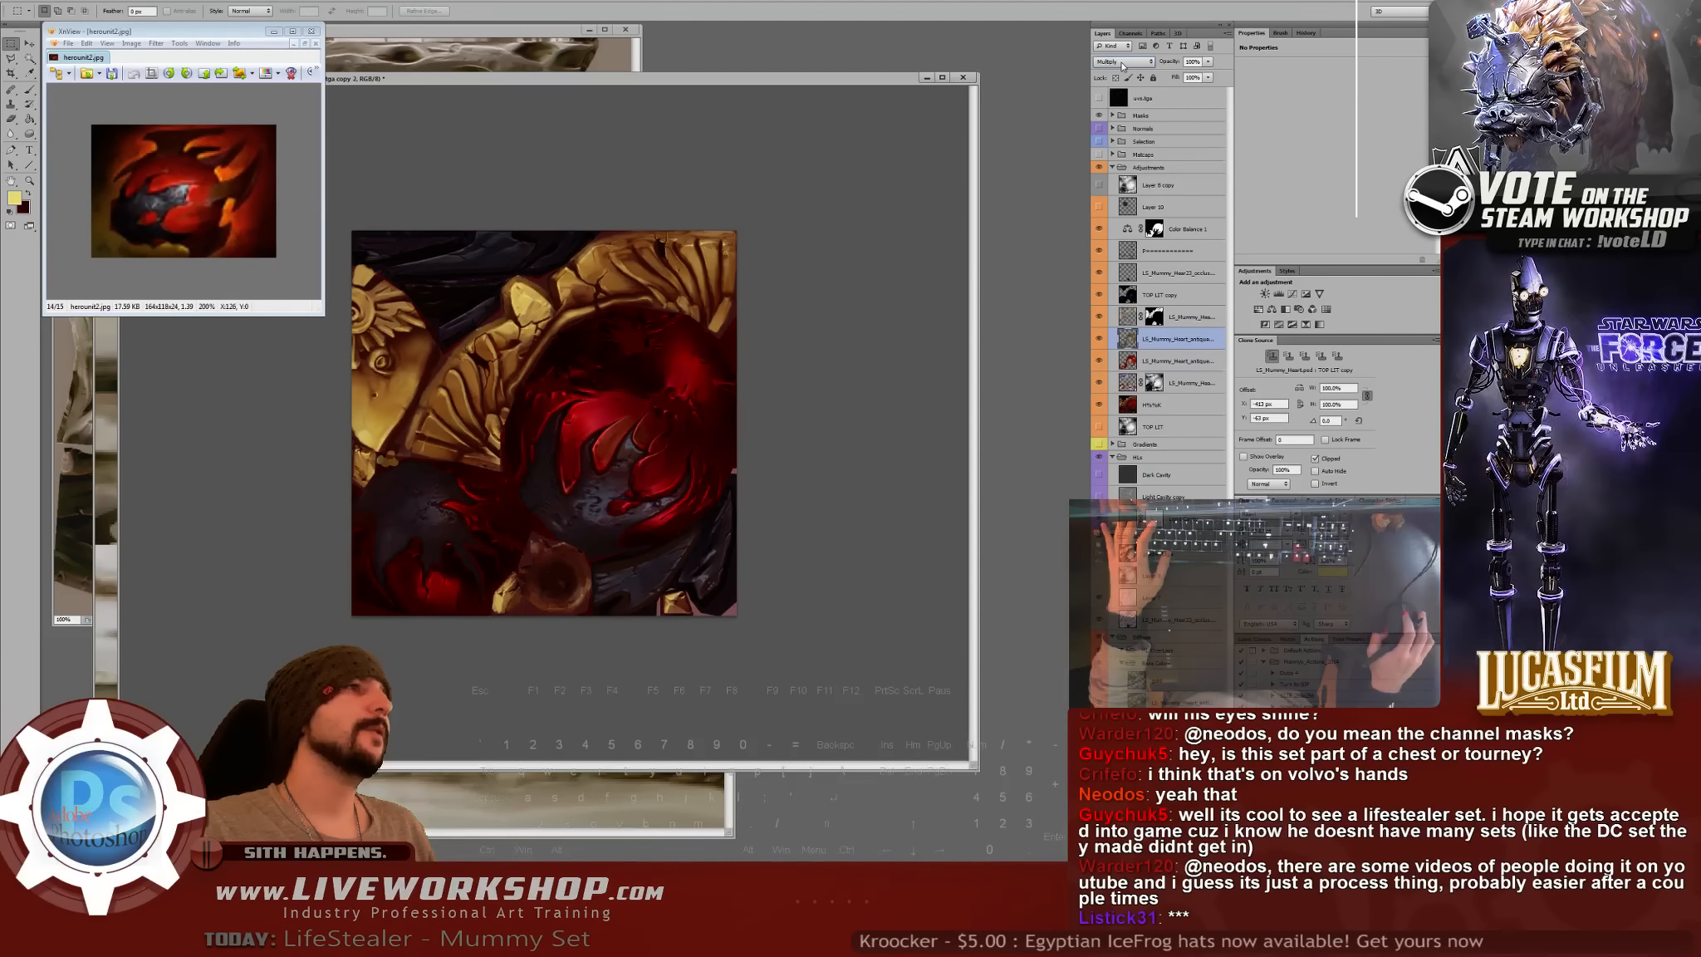
{"action": "key", "text": "Down"}
{"action": "key", "text": "Down"}
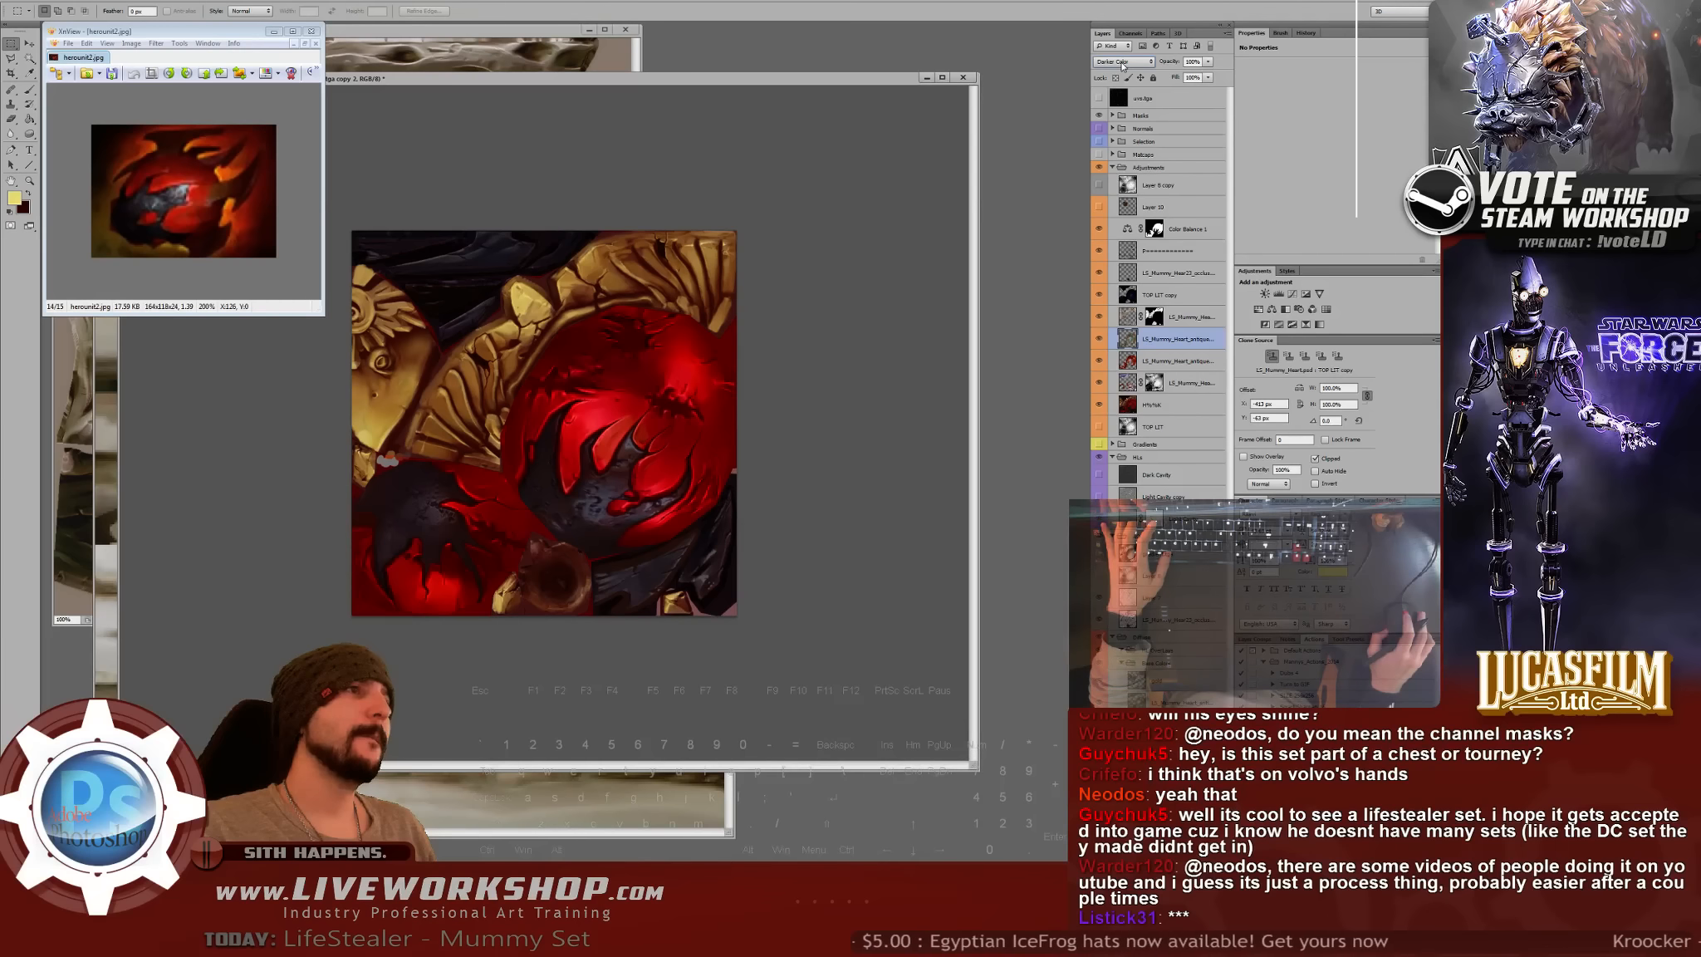
{"action": "key", "text": "Down"}
{"action": "key", "text": "Down"}
{"action": "key", "text": "Down"}
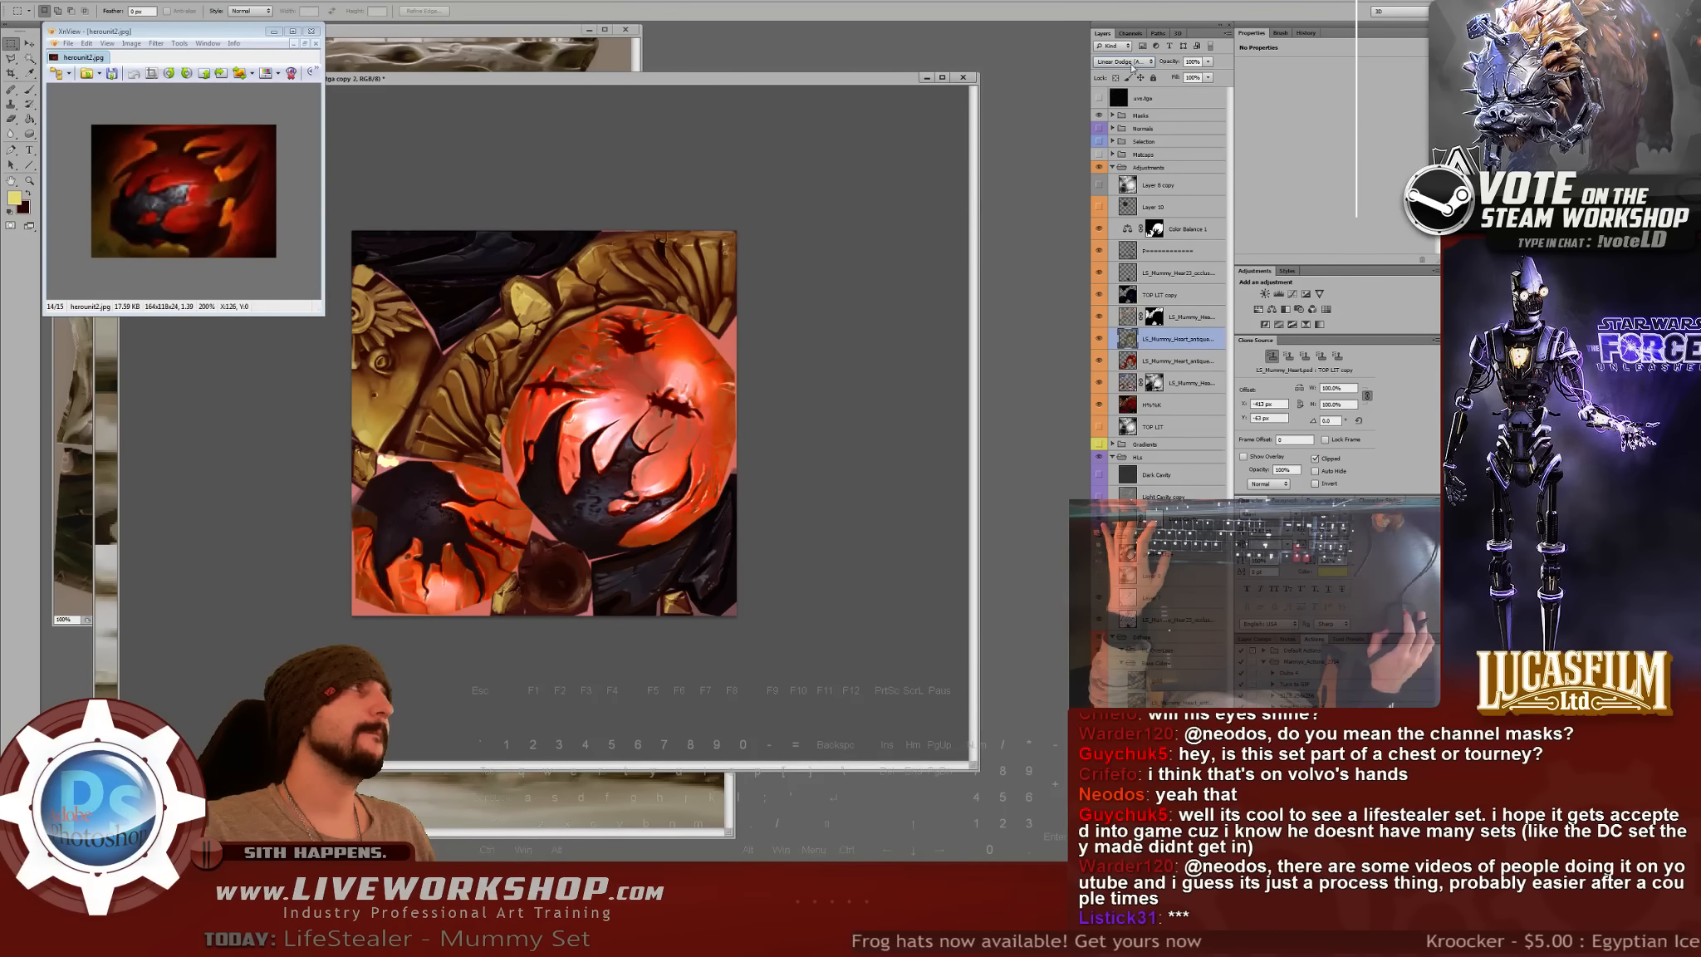
{"action": "left_click", "coordinate": [1209, 63]}
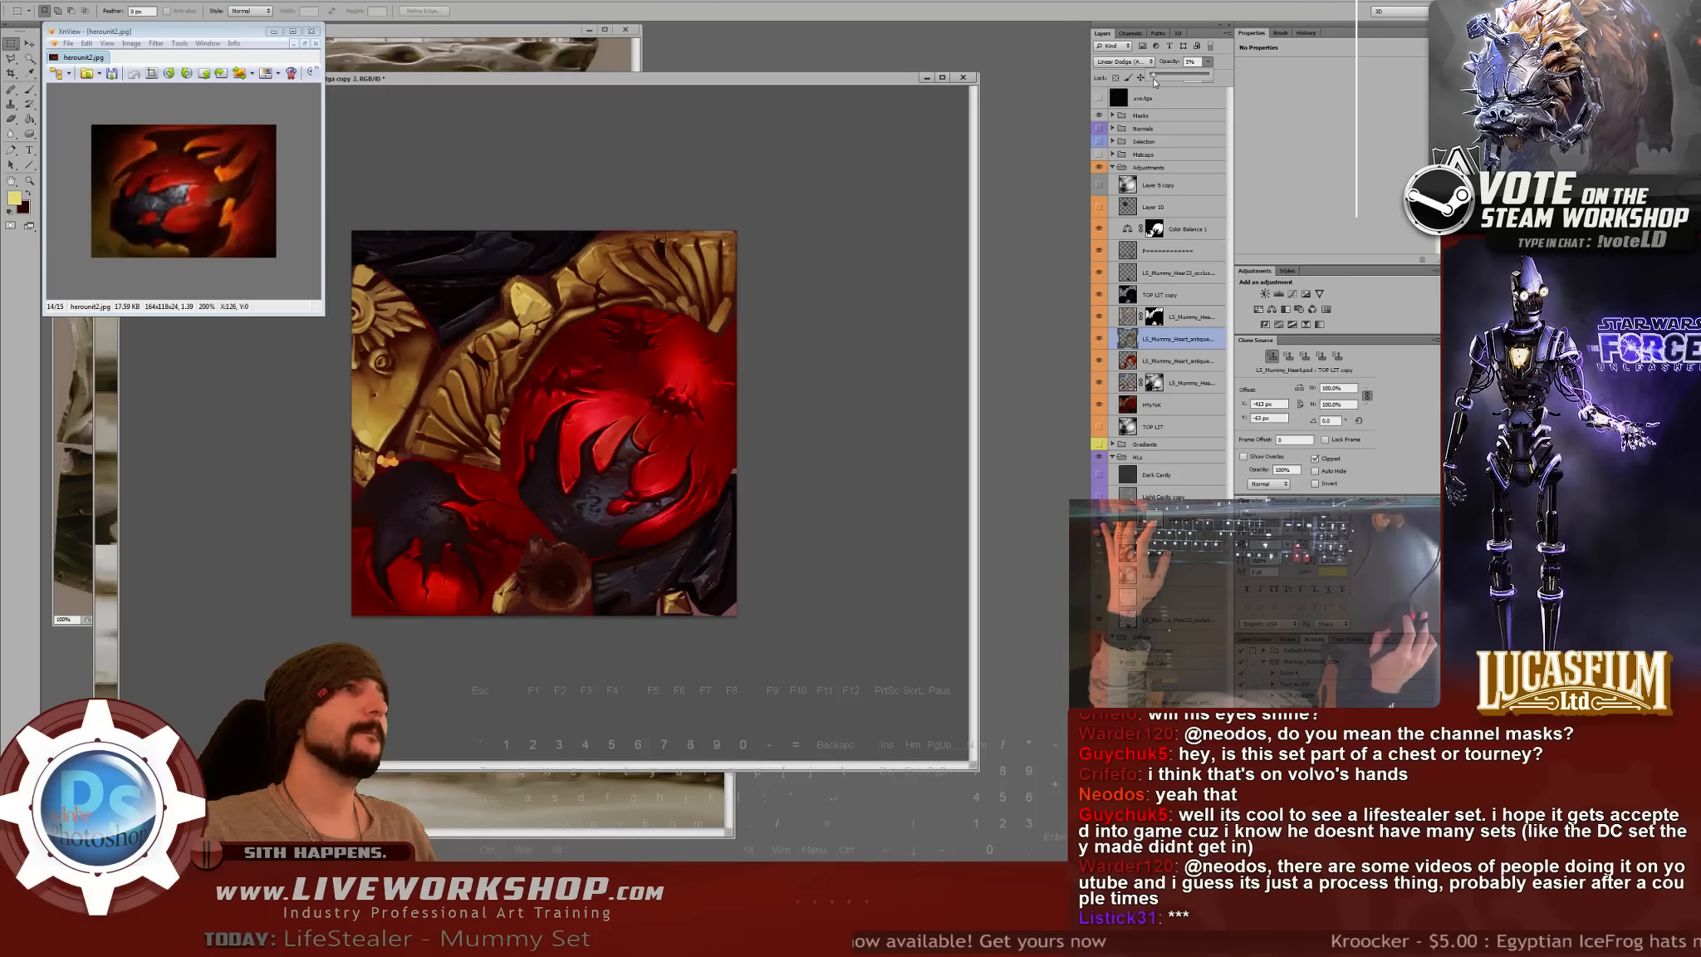
{"action": "mouse_move", "coordinate": [1161, 77]}
{"action": "left_mouse_down"}
{"action": "mouse_move", "coordinate": [1218, 77]}
{"action": "mouse_move", "coordinate": [1187, 77]}
{"action": "left_mouse_up"}
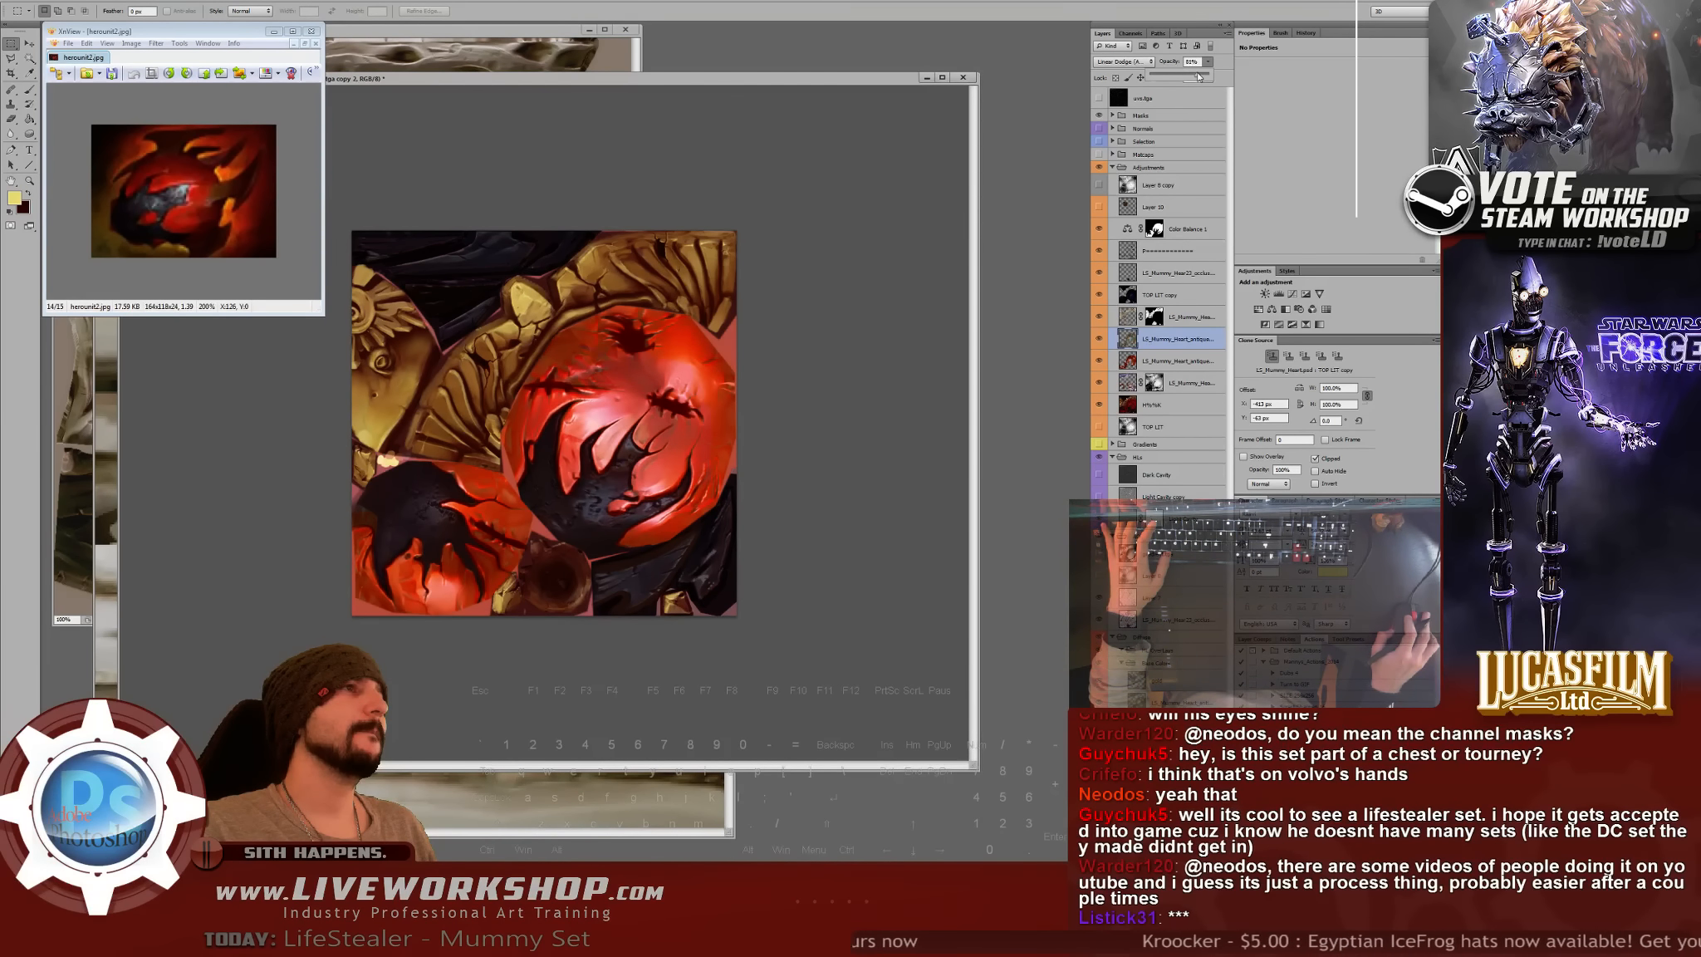
- Adjust the heart overlay with Levels, using an input black point of 100, darker midtones and a raised output black level
{"action": "key", "text": "ctrl+l"}
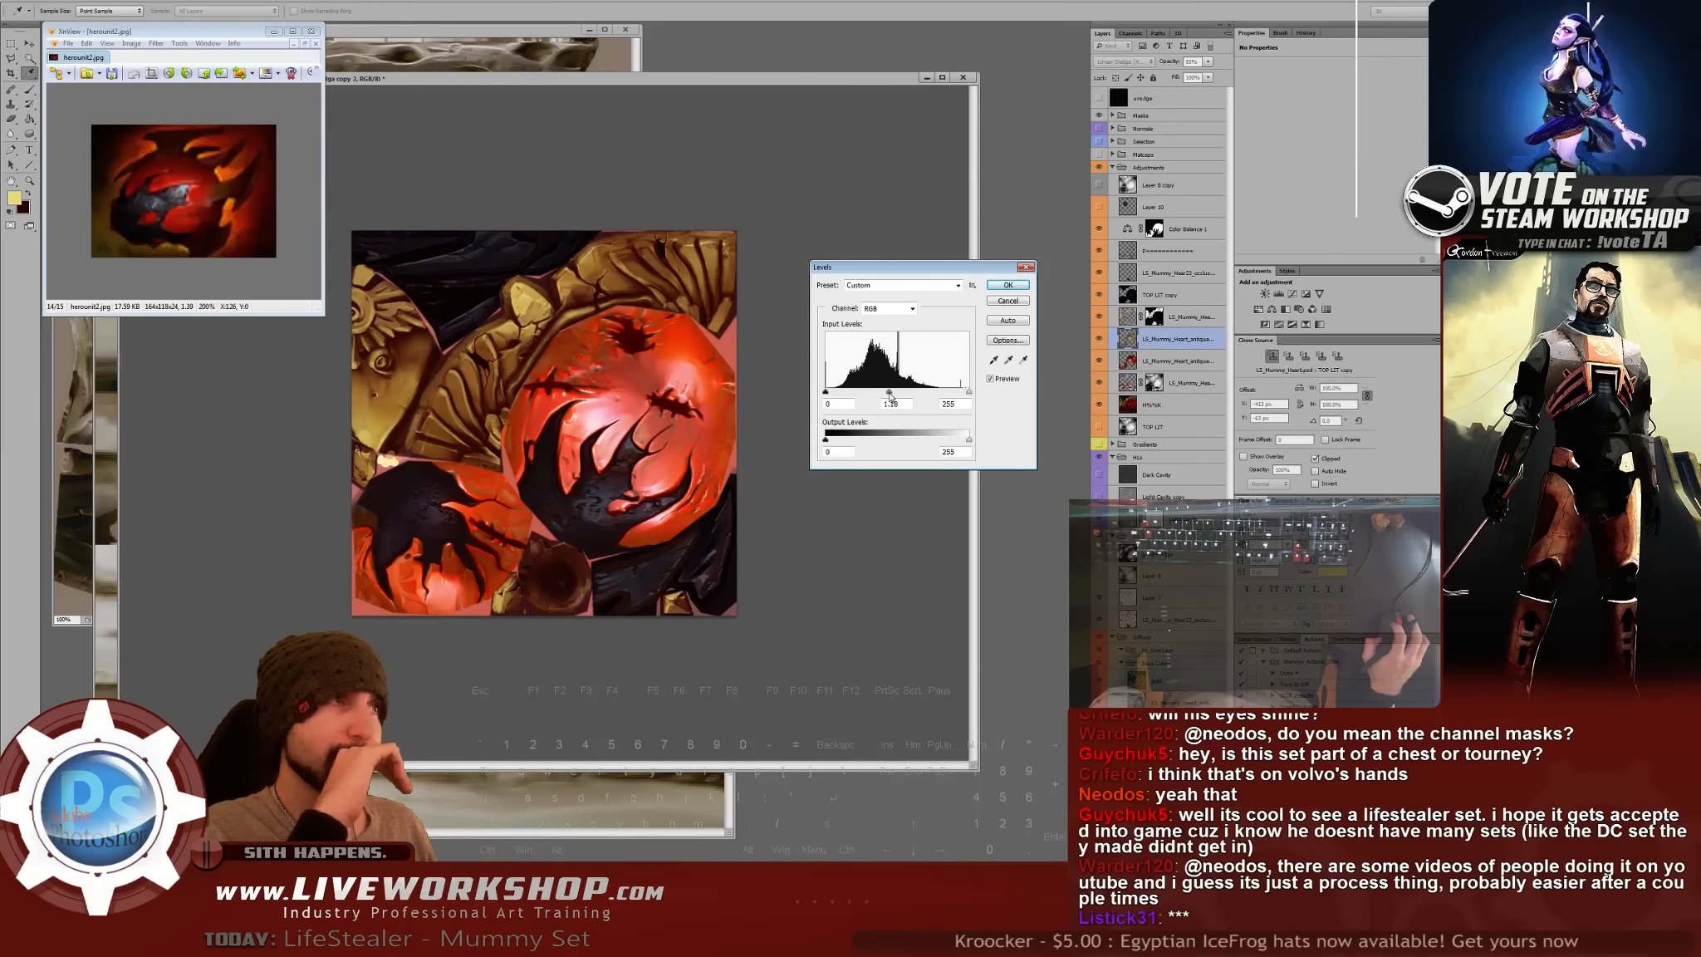
{"action": "left_click_drag", "start_coordinate": [897, 391], "coordinate": [835, 446]}
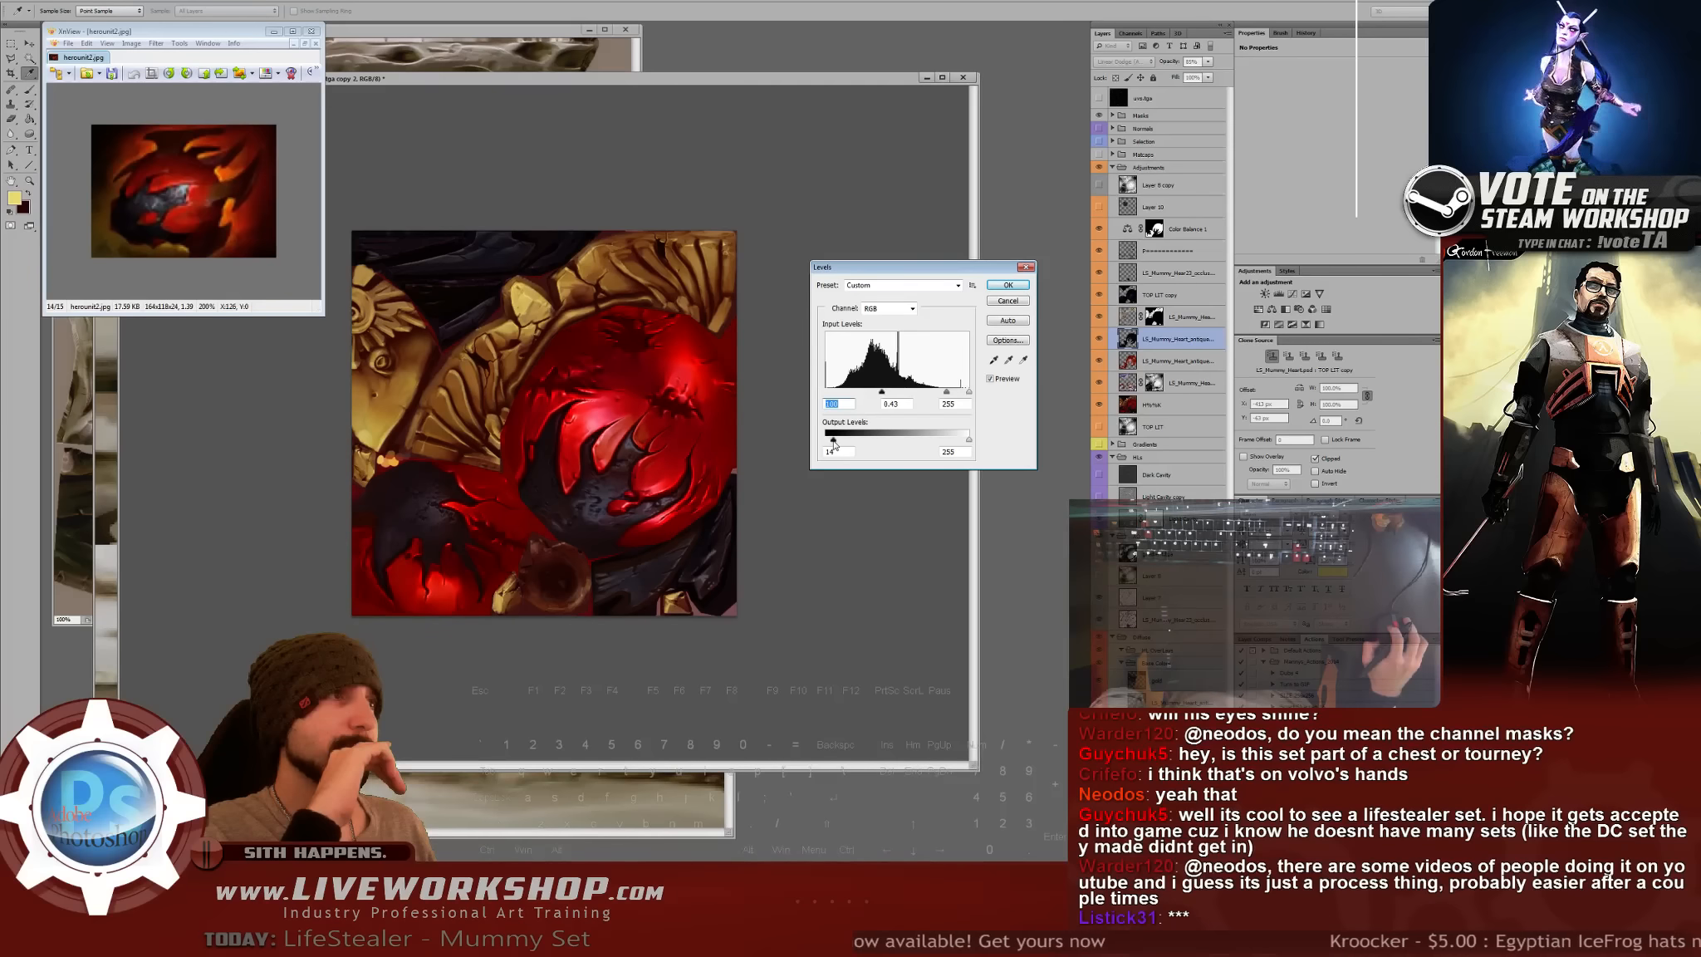
{"action": "left_click_drag", "start_coordinate": [838, 441], "coordinate": [838, 441]}
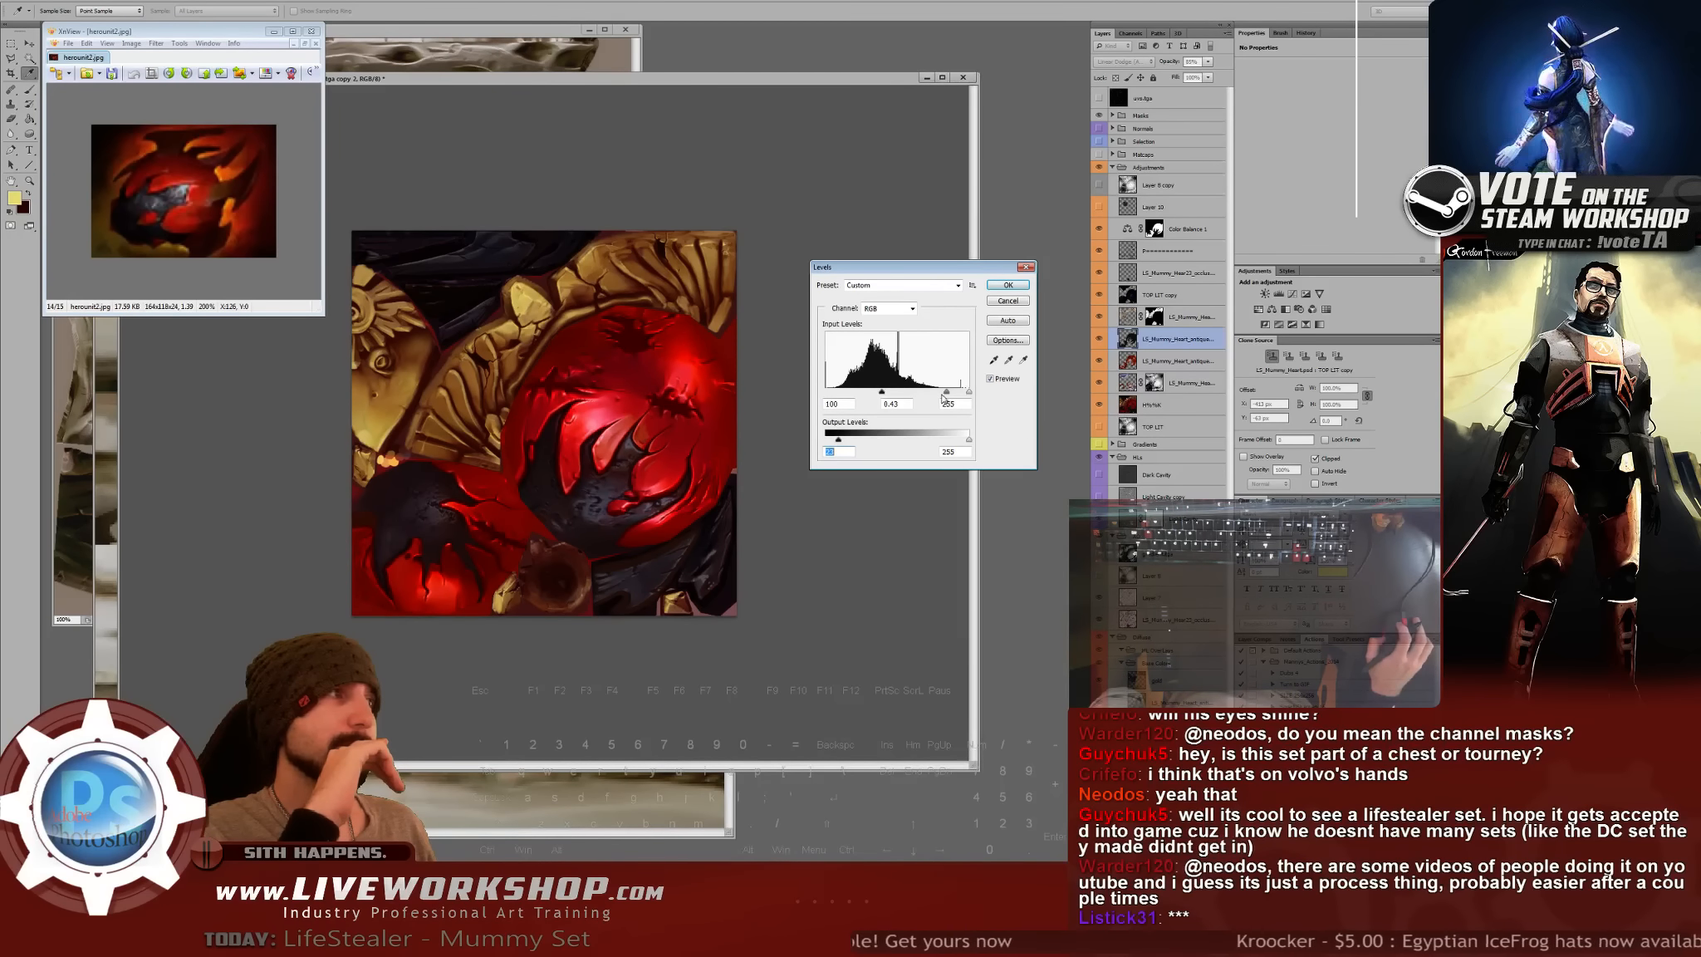
{"action": "left_click_drag", "start_coordinate": [947, 393], "coordinate": [938, 392]}
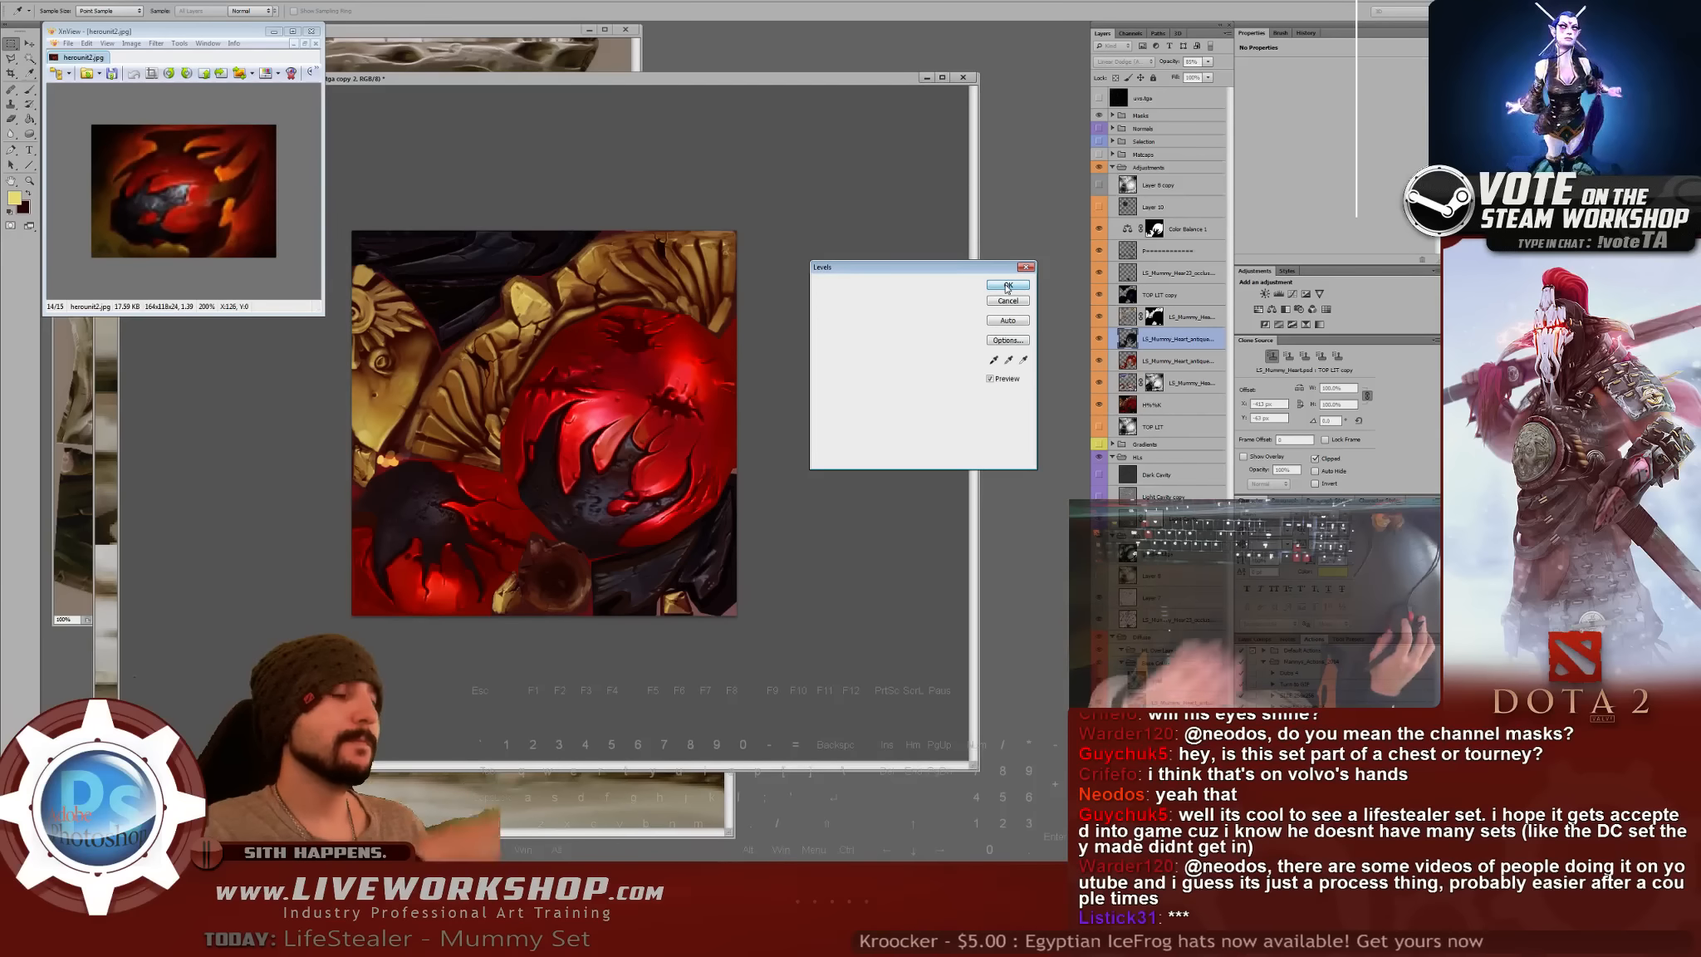
{"action": "key", "text": "Return"}
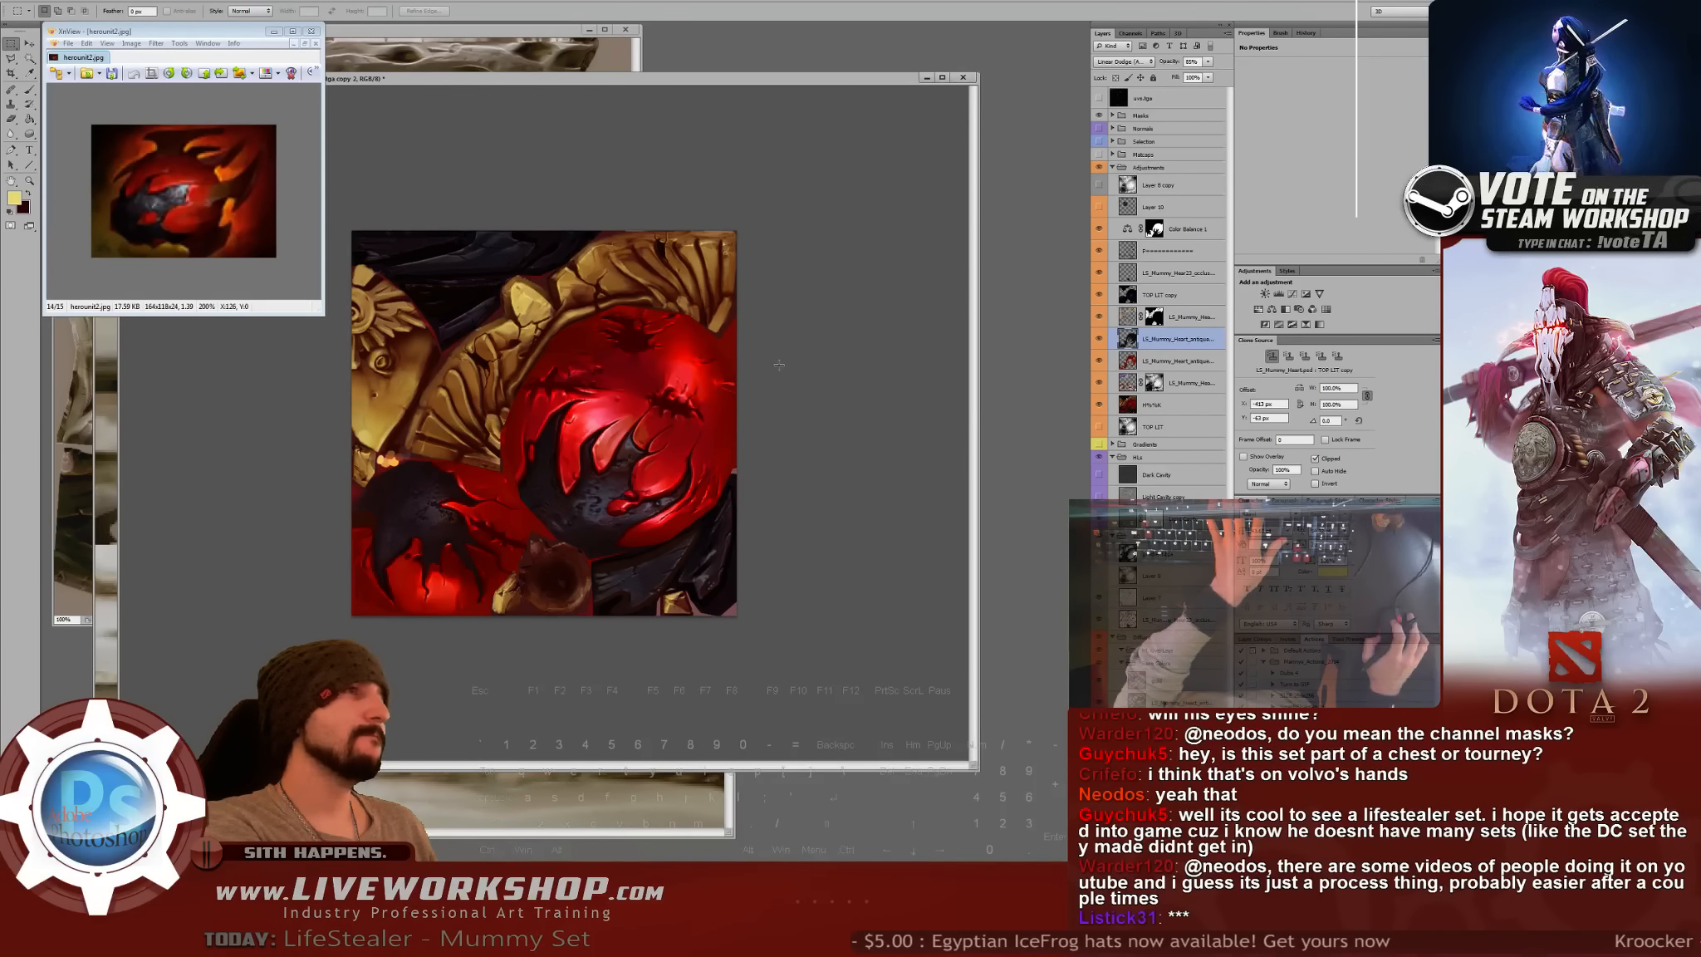
- Color-balance the heart overlay, shifting its highlights to yellow -44 and slightly toward magenta at -3
{"action": "key", "text": "ctrl+b"}
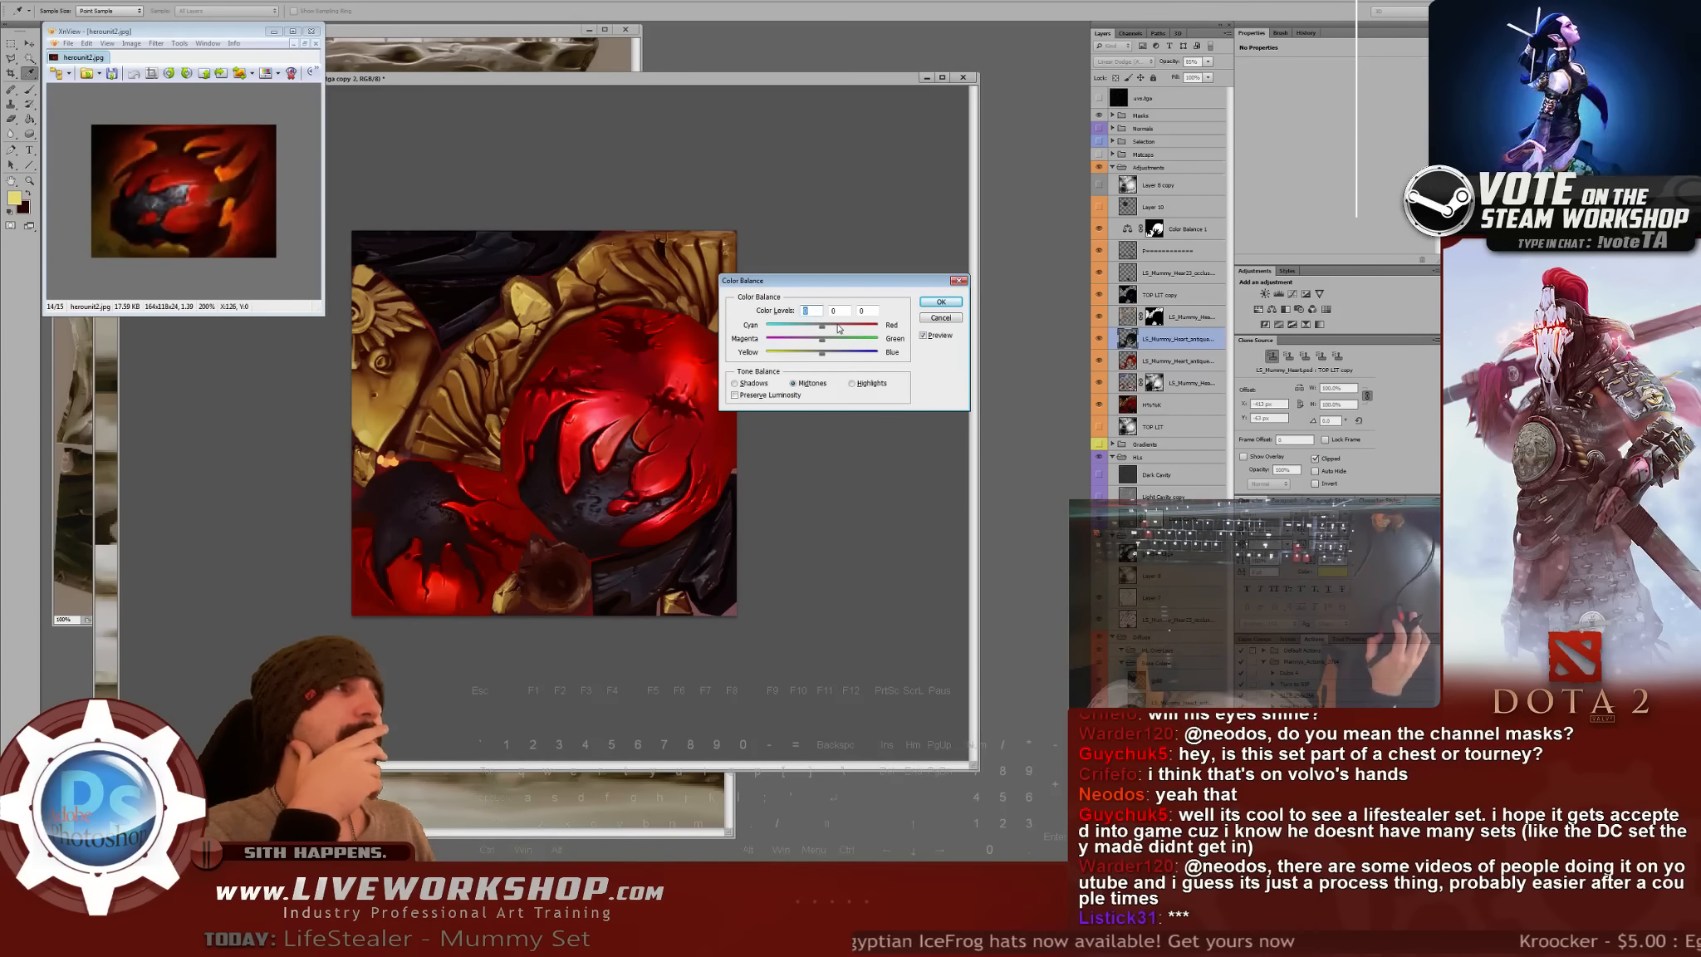
{"action": "mouse_move", "coordinate": [822, 326]}
{"action": "left_mouse_down"}
{"action": "mouse_move", "coordinate": [805, 358]}
{"action": "mouse_move", "coordinate": [768, 358]}
{"action": "mouse_move", "coordinate": [841, 341]}
{"action": "left_mouse_up"}
{"action": "left_click", "coordinate": [854, 385]}
{"action": "left_click_drag", "start_coordinate": [842, 342], "coordinate": [828, 342]}
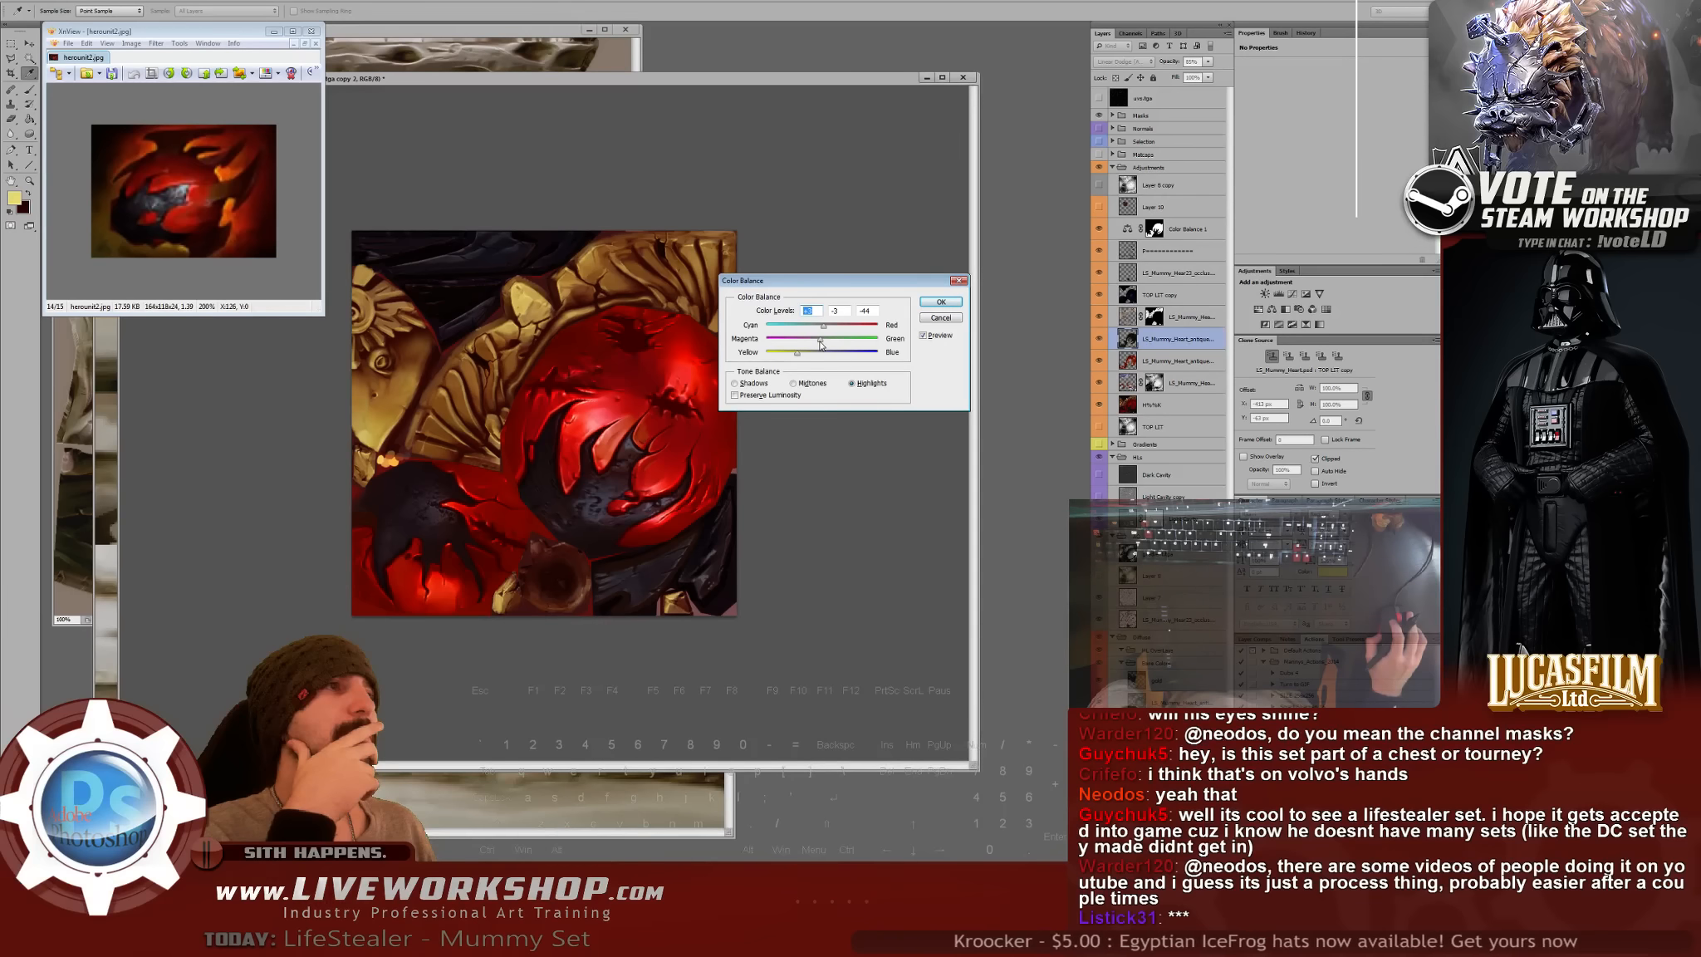
{"action": "left_click", "coordinate": [939, 303]}
{"action": "key", "text": "ctrl+u"}
{"action": "left_click_drag", "start_coordinate": [1044, 463], "coordinate": [957, 467]}
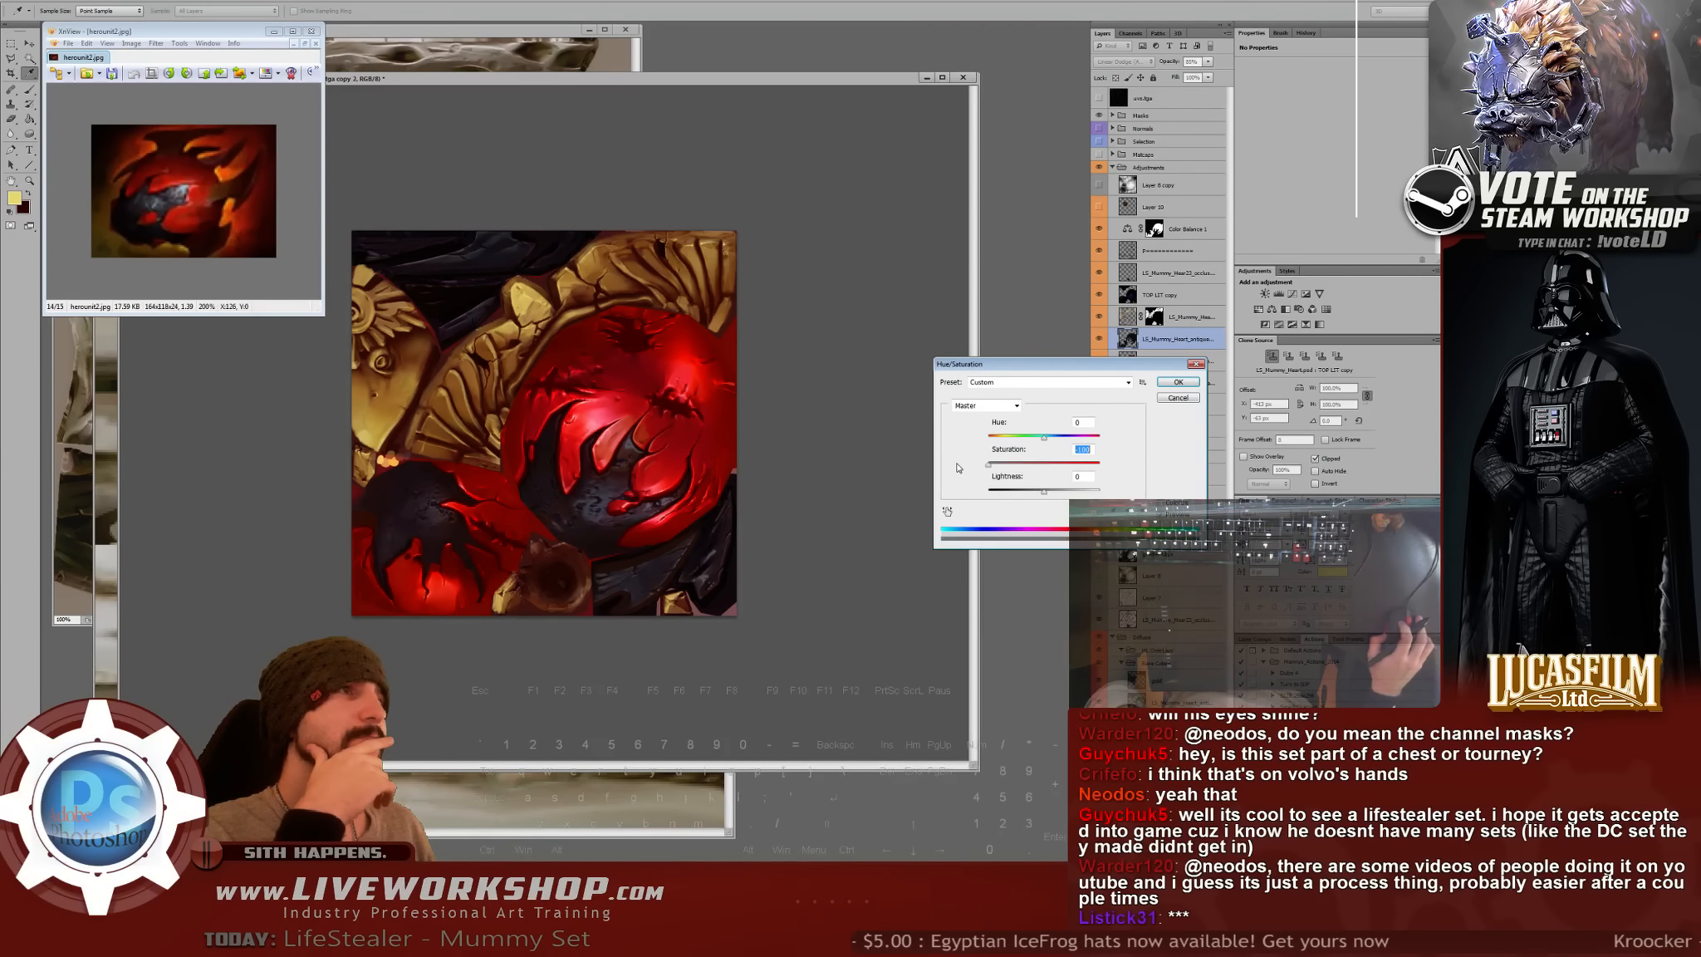
{"action": "key", "text": "Escape"}
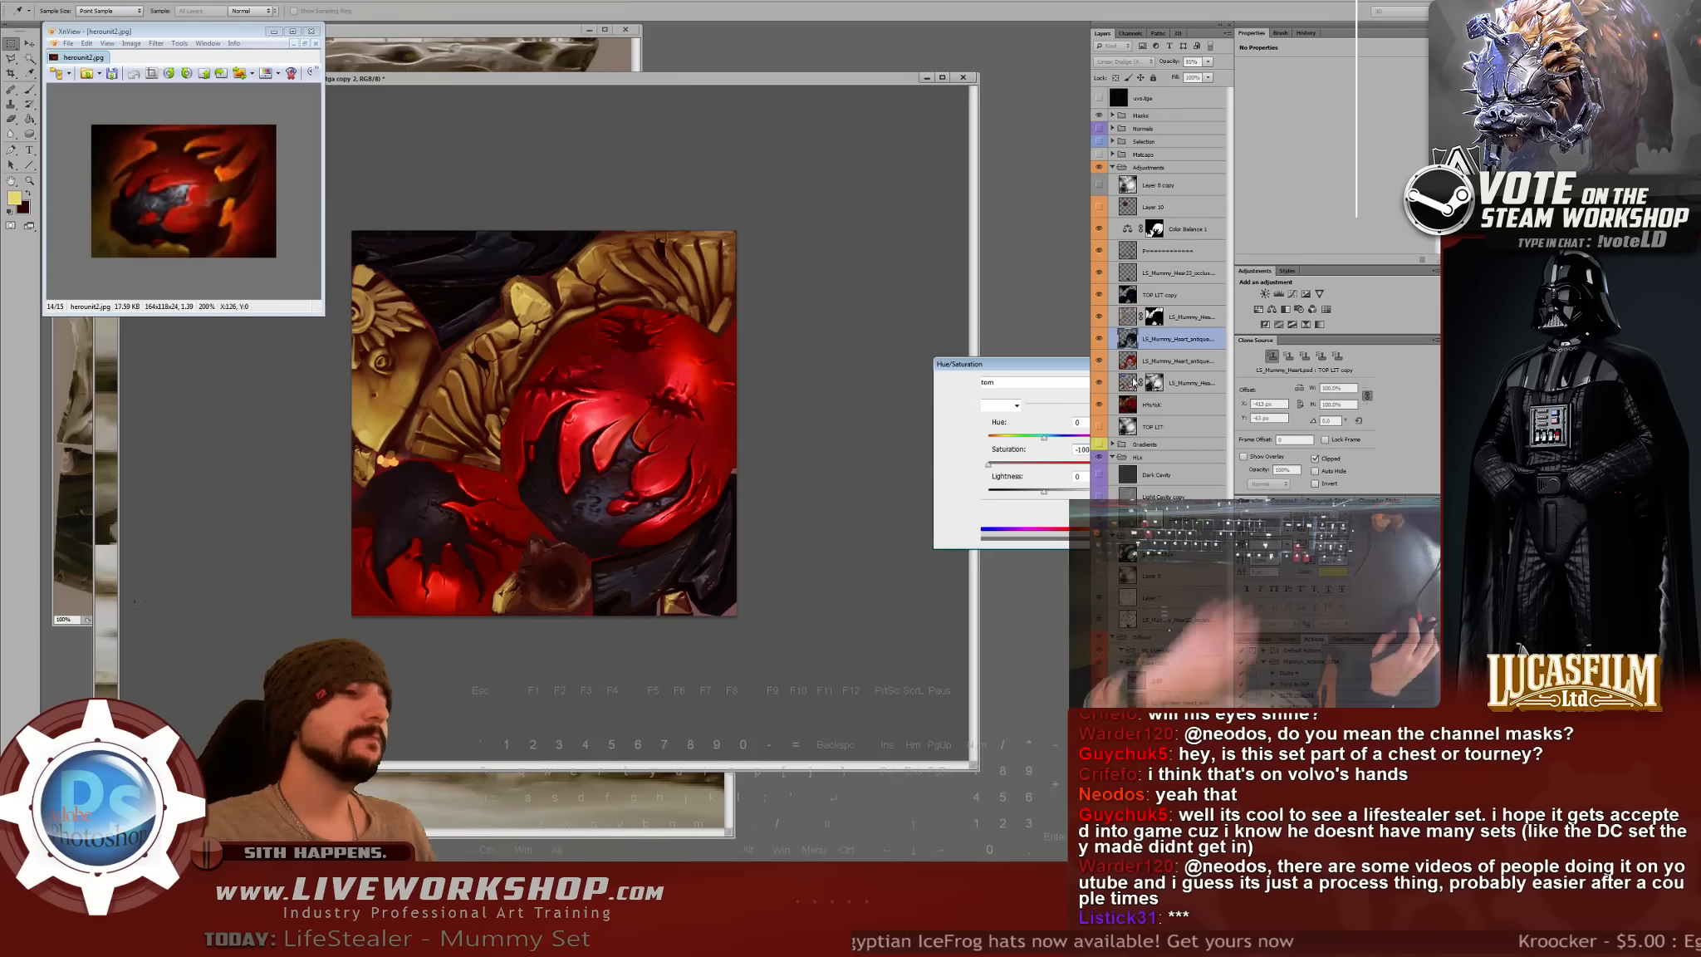
- Color-balance the heart overlay's midtones to cyan -14 and yellow -26, with a slight shift toward green
{"action": "key", "text": "ctrl+b"}
{"action": "left_click_drag", "start_coordinate": [821, 327], "coordinate": [816, 330]}
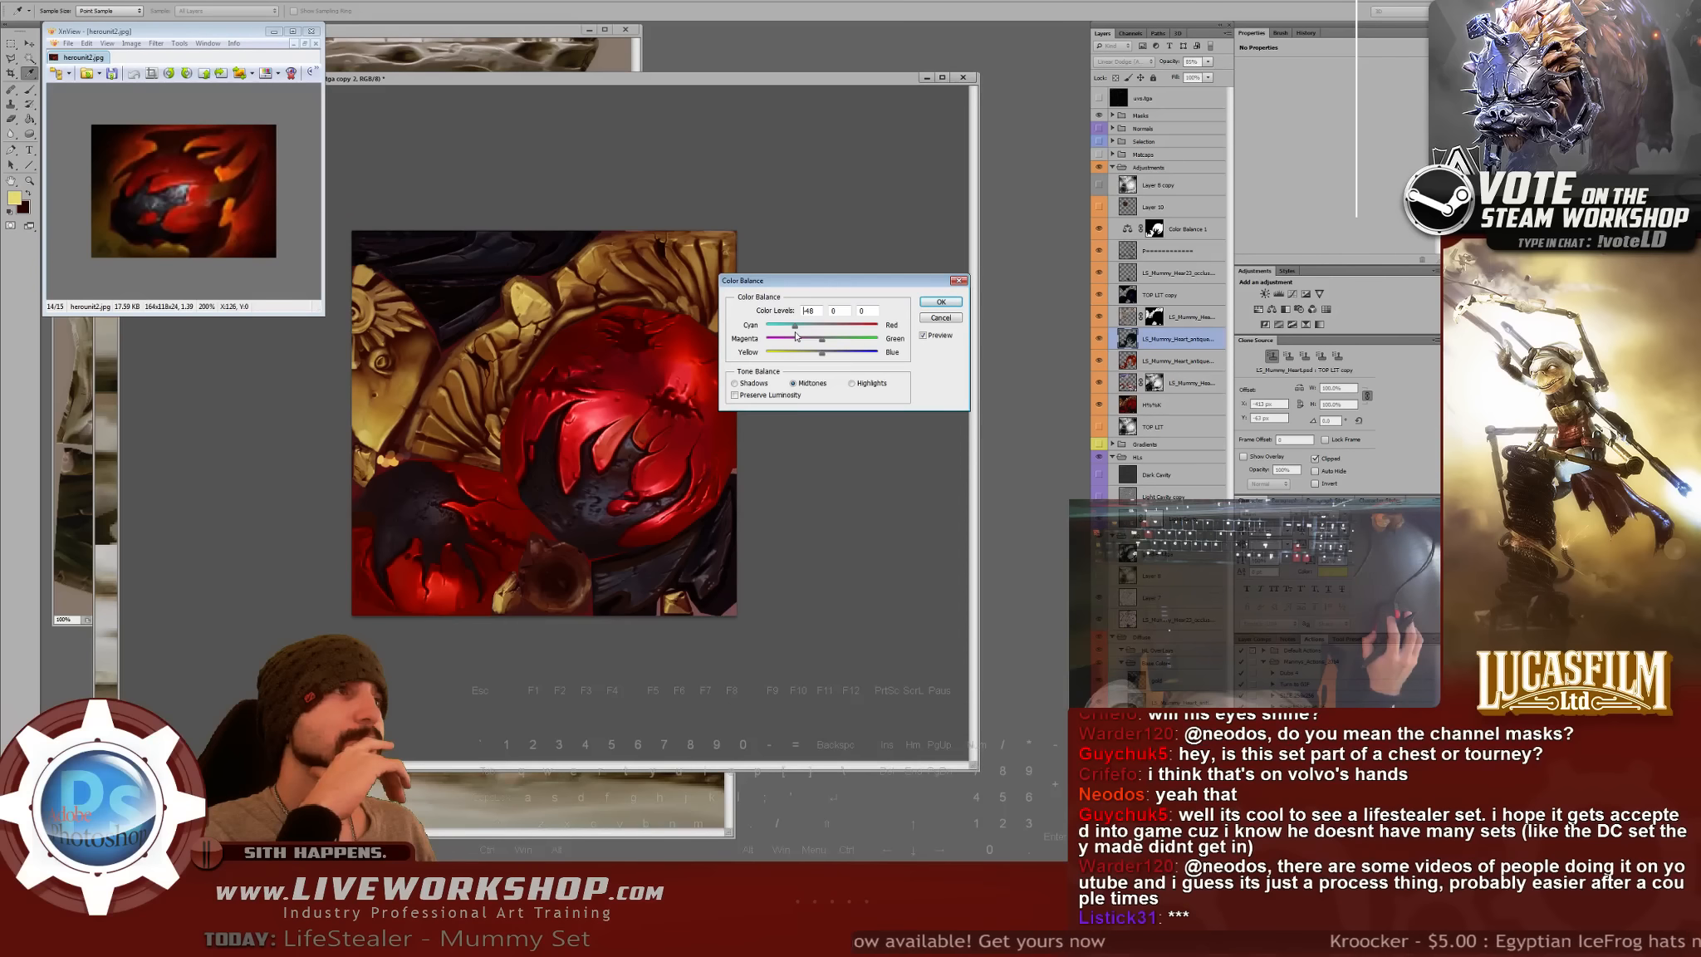
{"action": "left_click_drag", "start_coordinate": [789, 332], "coordinate": [814, 328]}
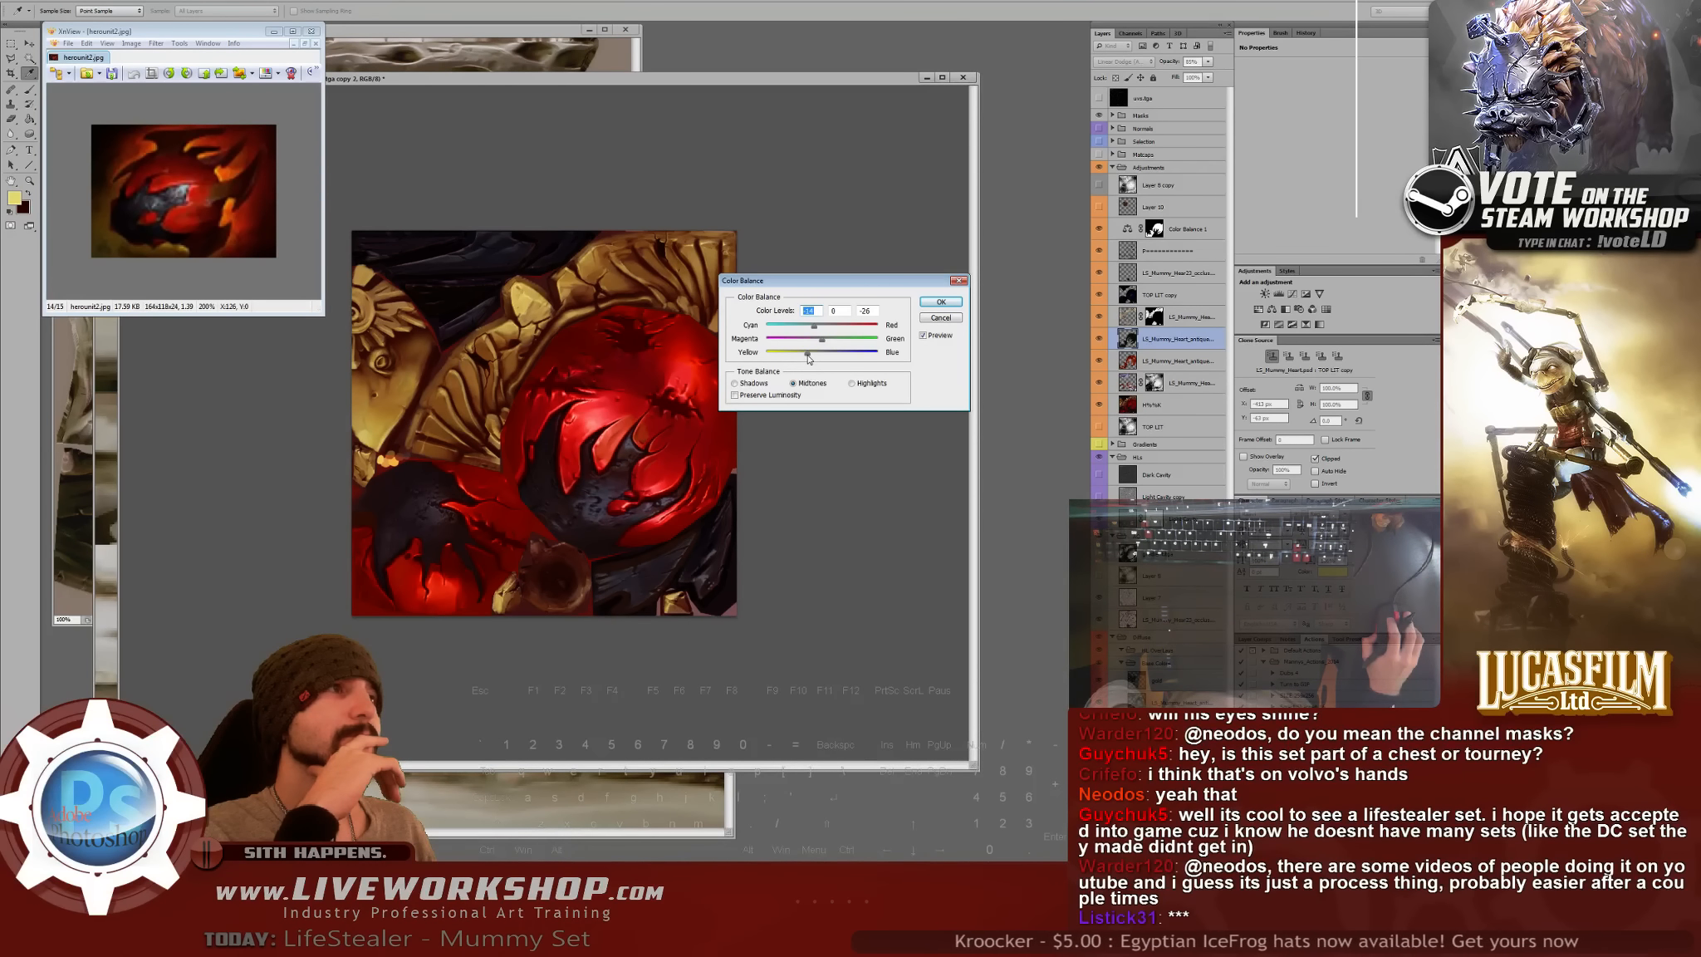
{"action": "left_click_drag", "start_coordinate": [808, 357], "coordinate": [839, 341]}
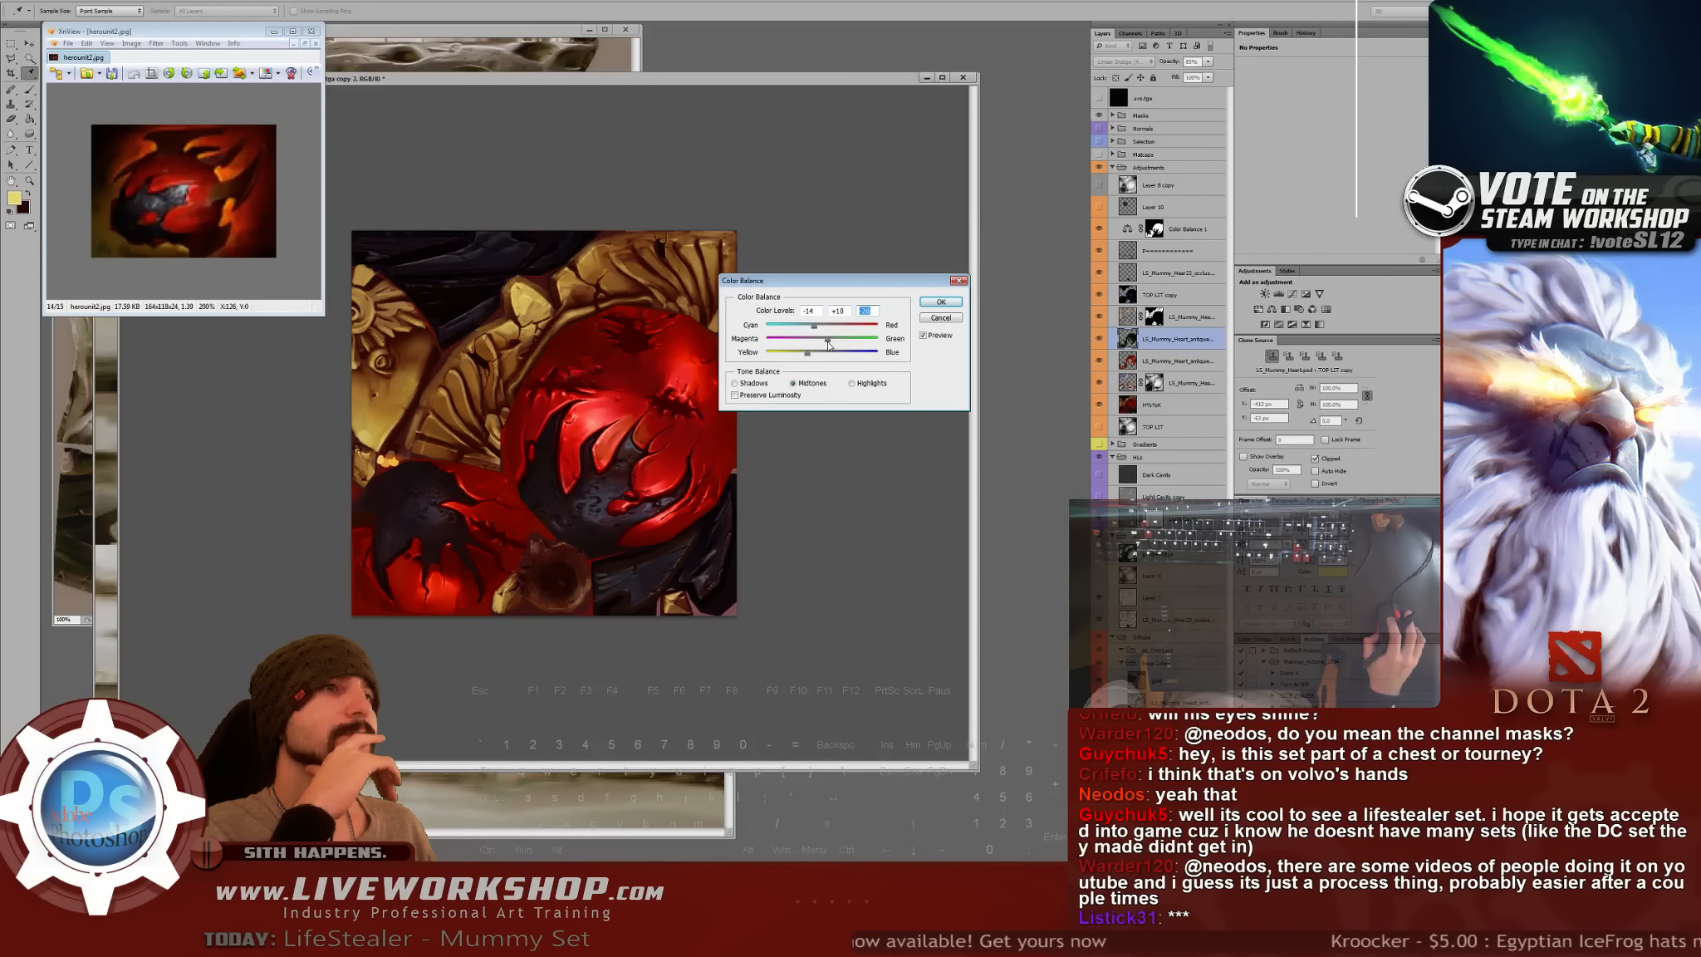
{"action": "key", "text": "Return"}
- Select the dashed separator layer, sample the orange-red of the lower heart flesh as the brush colour, and enlarge the brush
{"action": "key", "text": "b"}
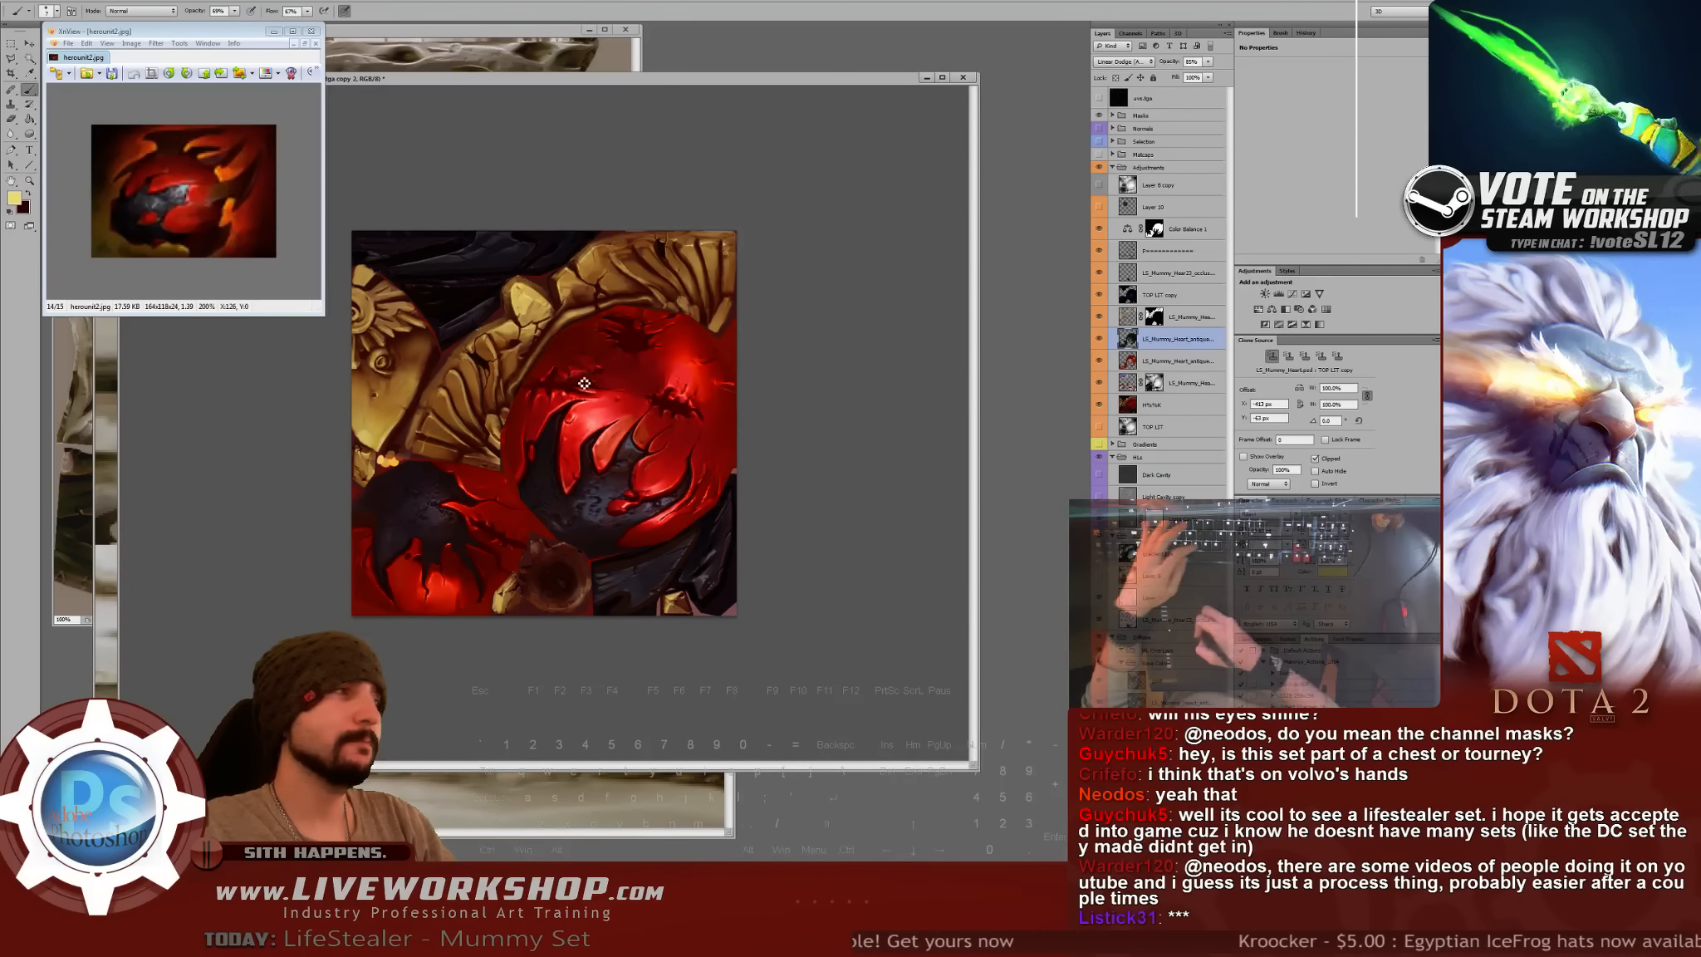
{"action": "left_click", "coordinate": [1154, 247]}
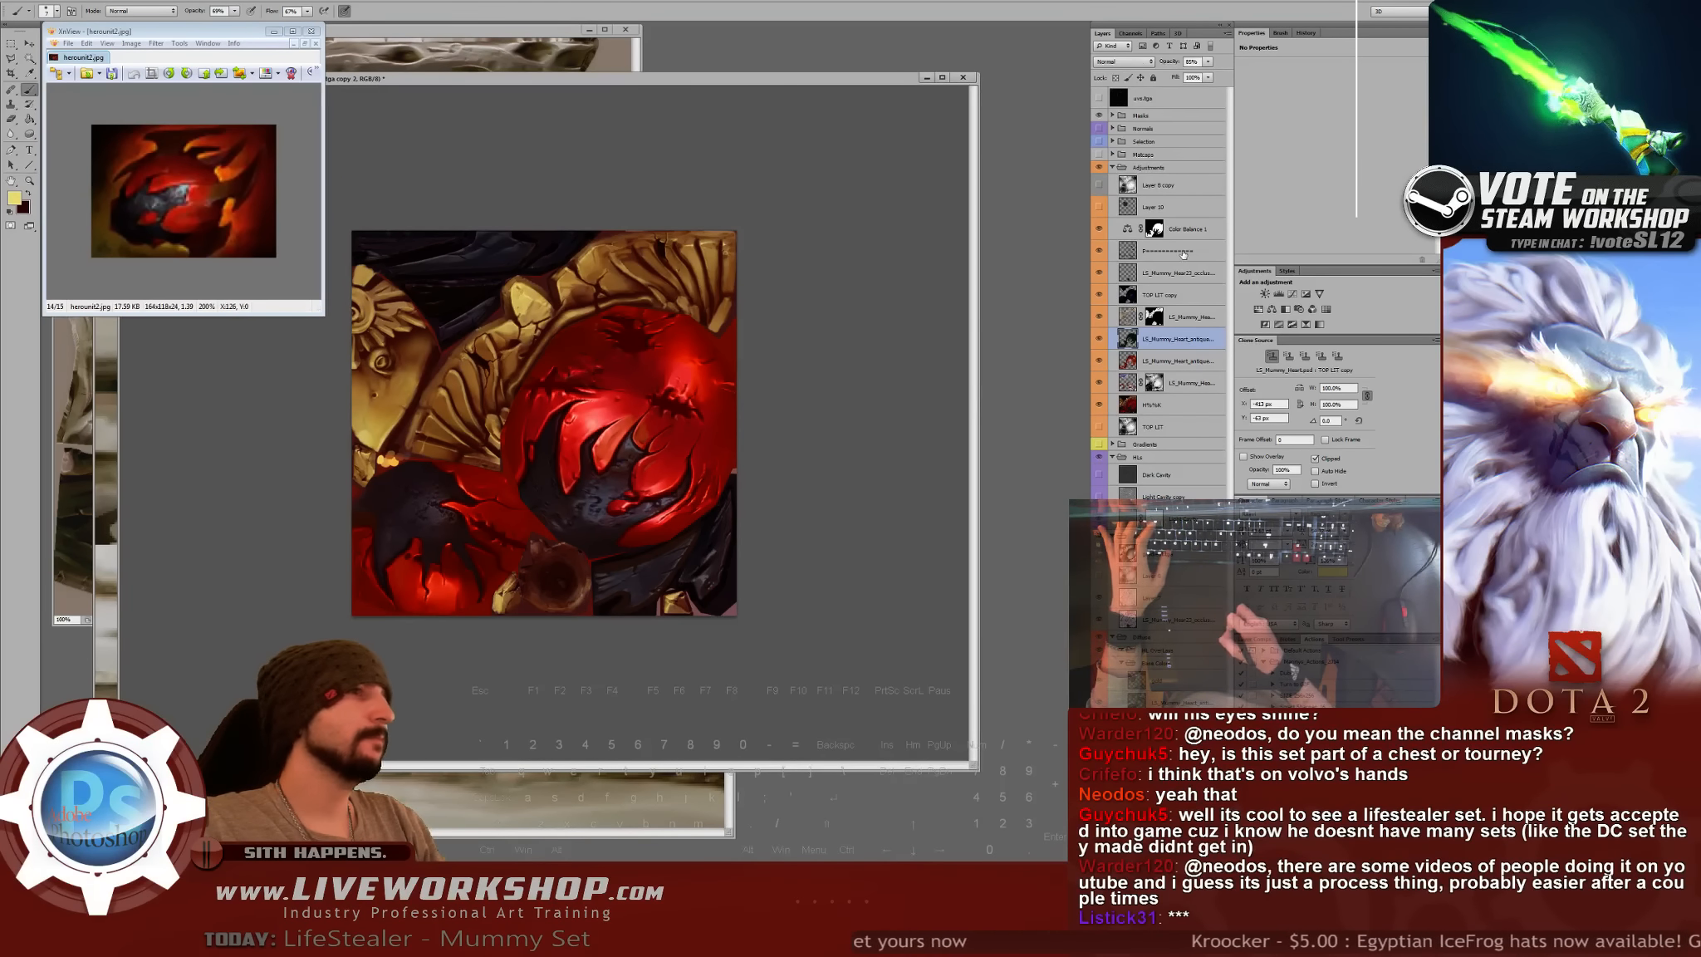
{"action": "left_click", "coordinate": [438, 576], "text": "alt"}
{"action": "right_click", "coordinate": [530, 591]}
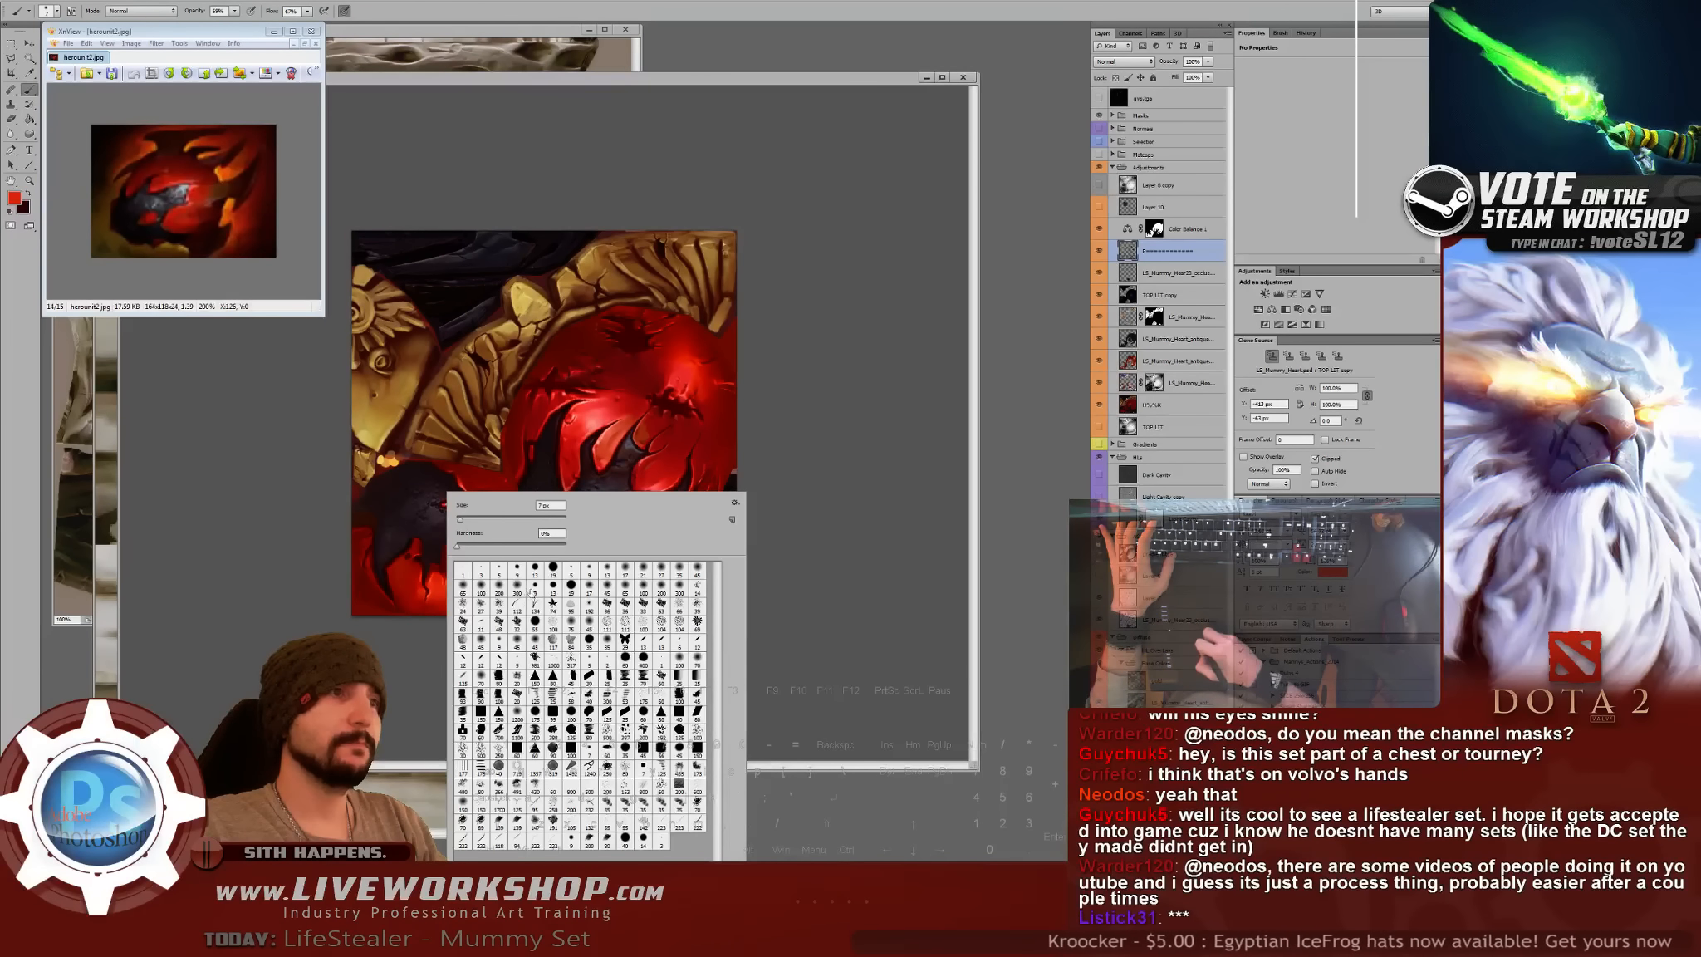
{"action": "left_click", "coordinate": [438, 505]}
{"action": "key", "text": "bracketright"}
{"action": "key", "text": "bracketright"}
{"action": "key", "text": "bracketright"}
{"action": "key", "text": "bracketright"}
{"action": "key", "text": "bracketright"}
{"action": "key", "text": "bracketright"}
{"action": "key", "text": "bracketright"}
{"action": "key", "text": "bracketright"}
{"action": "key", "text": "bracketright"}
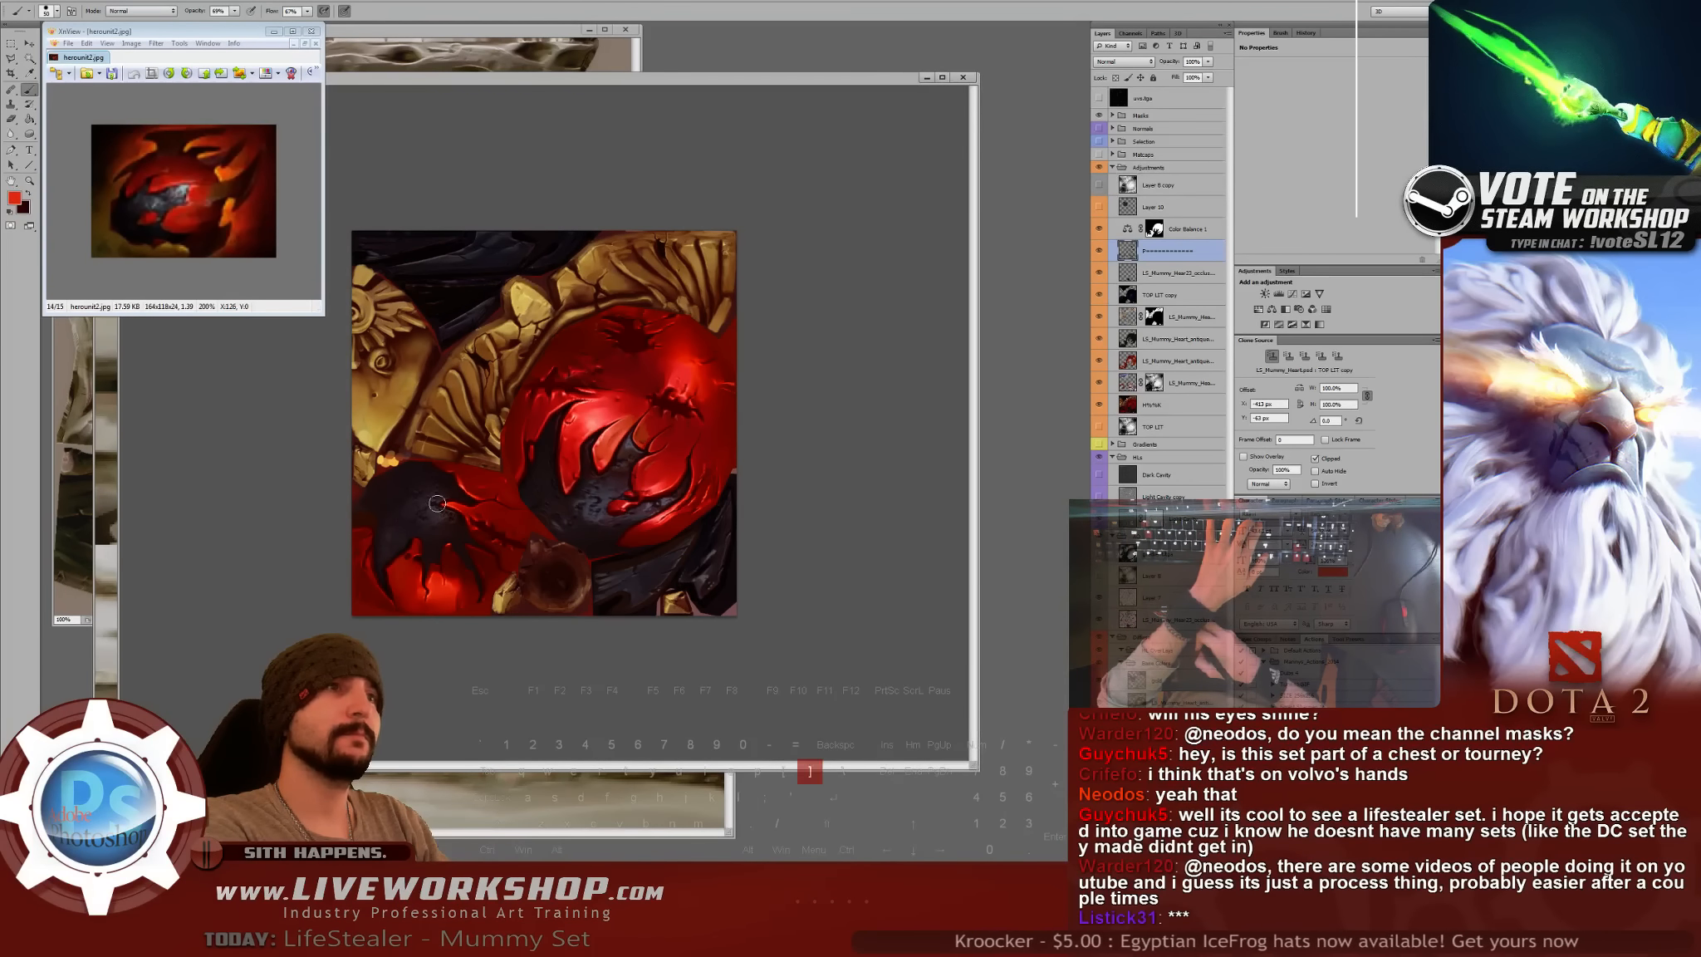
- Paint orange-red into the flesh gaps between the heart's dark claws with a smaller brush, sampling nearby reds for the lower flesh
{"action": "key", "text": "ctrl+plus"}
{"action": "key", "text": "ctrl+plus"}
{"action": "key", "text": "ctrl+plus"}
{"action": "left_click_drag", "start_coordinate": [597, 477], "coordinate": [443, 488]}
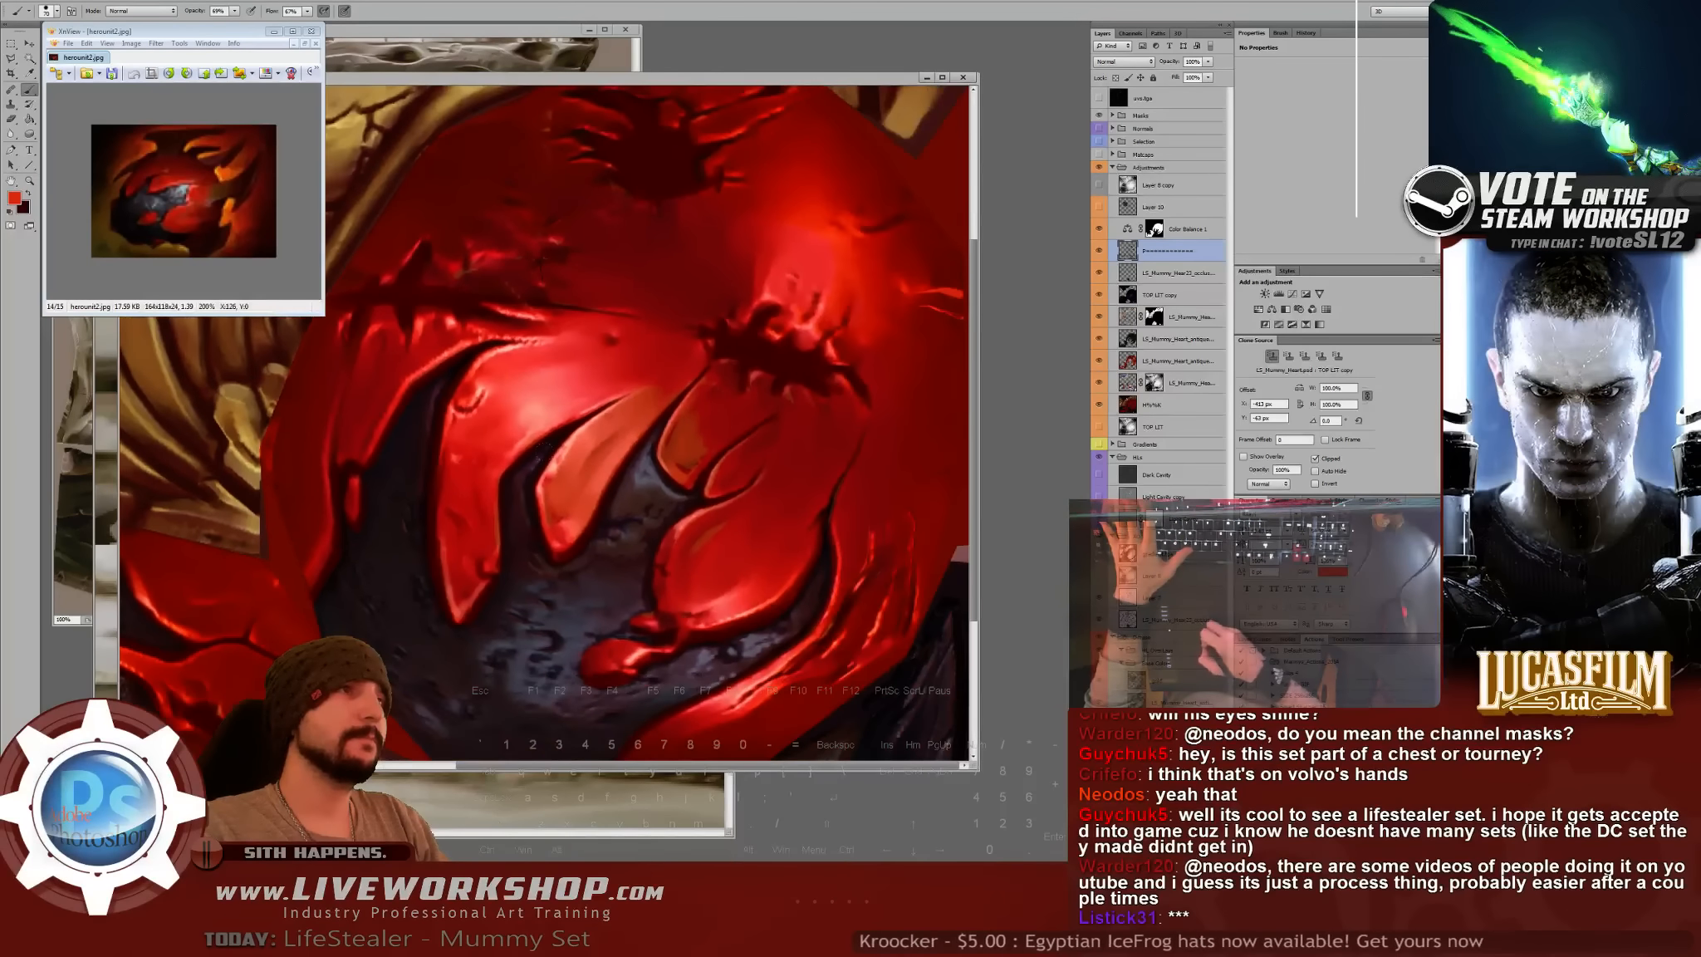
{"action": "key", "text": "bracketleft"}
{"action": "key", "text": "bracketleft"}
{"action": "key", "text": "bracketleft"}
{"action": "key", "text": "bracketleft"}
{"action": "key", "text": "bracketleft"}
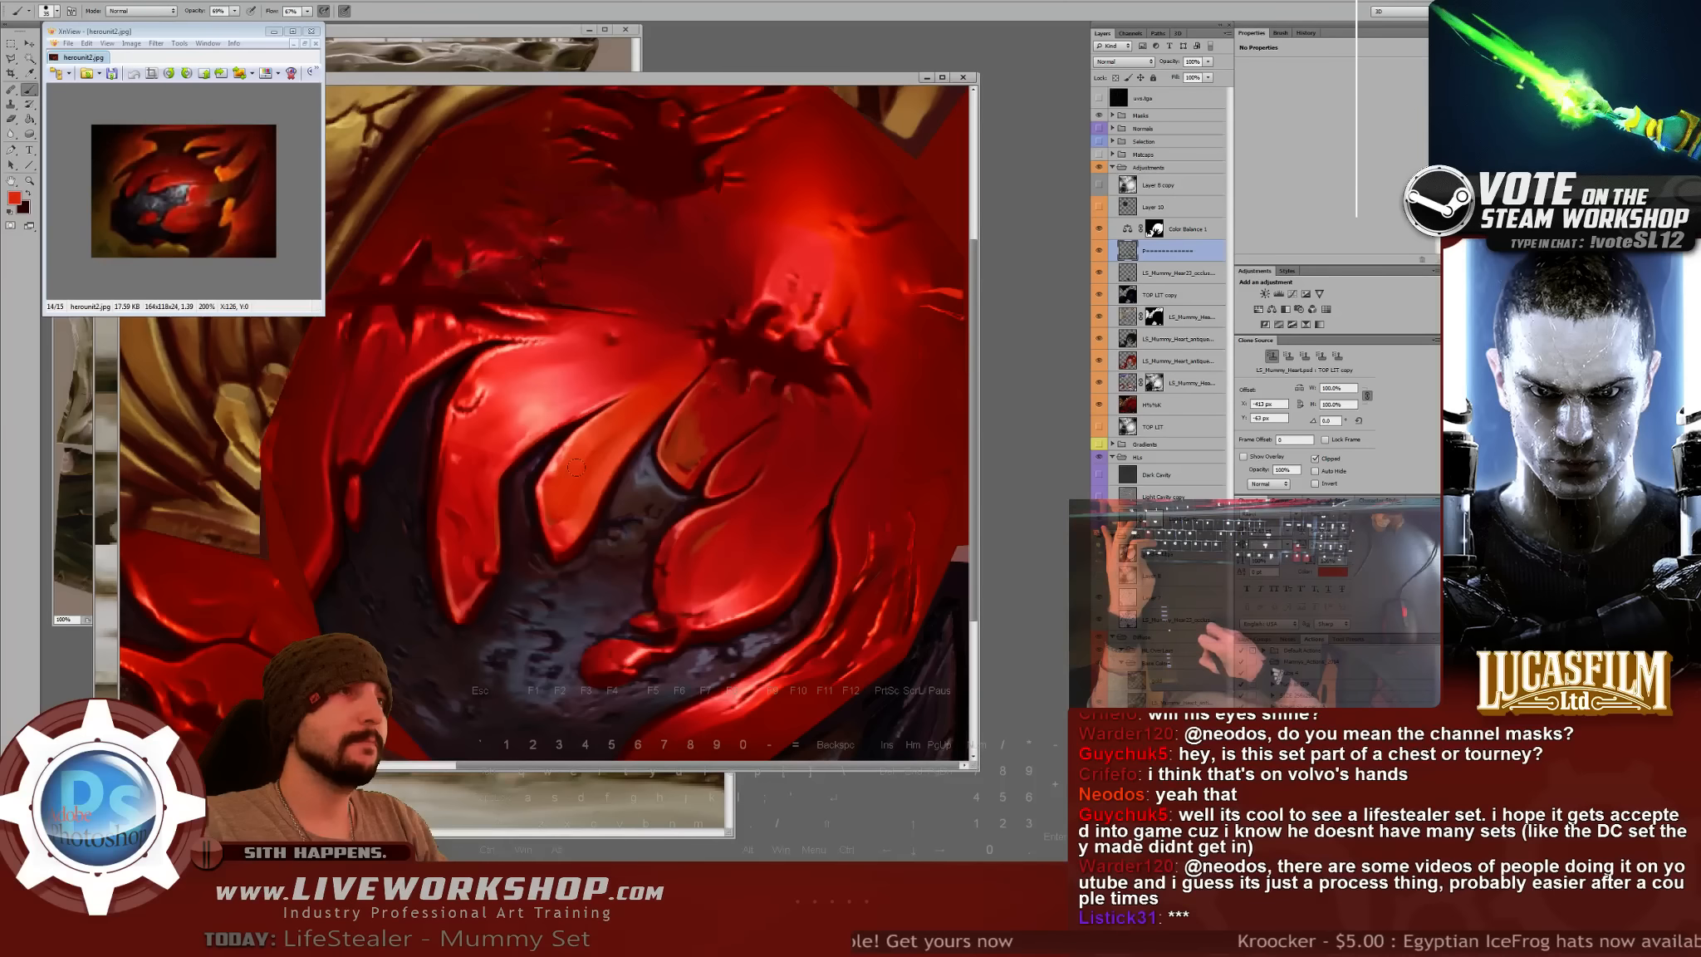
{"action": "key", "text": "bracketleft"}
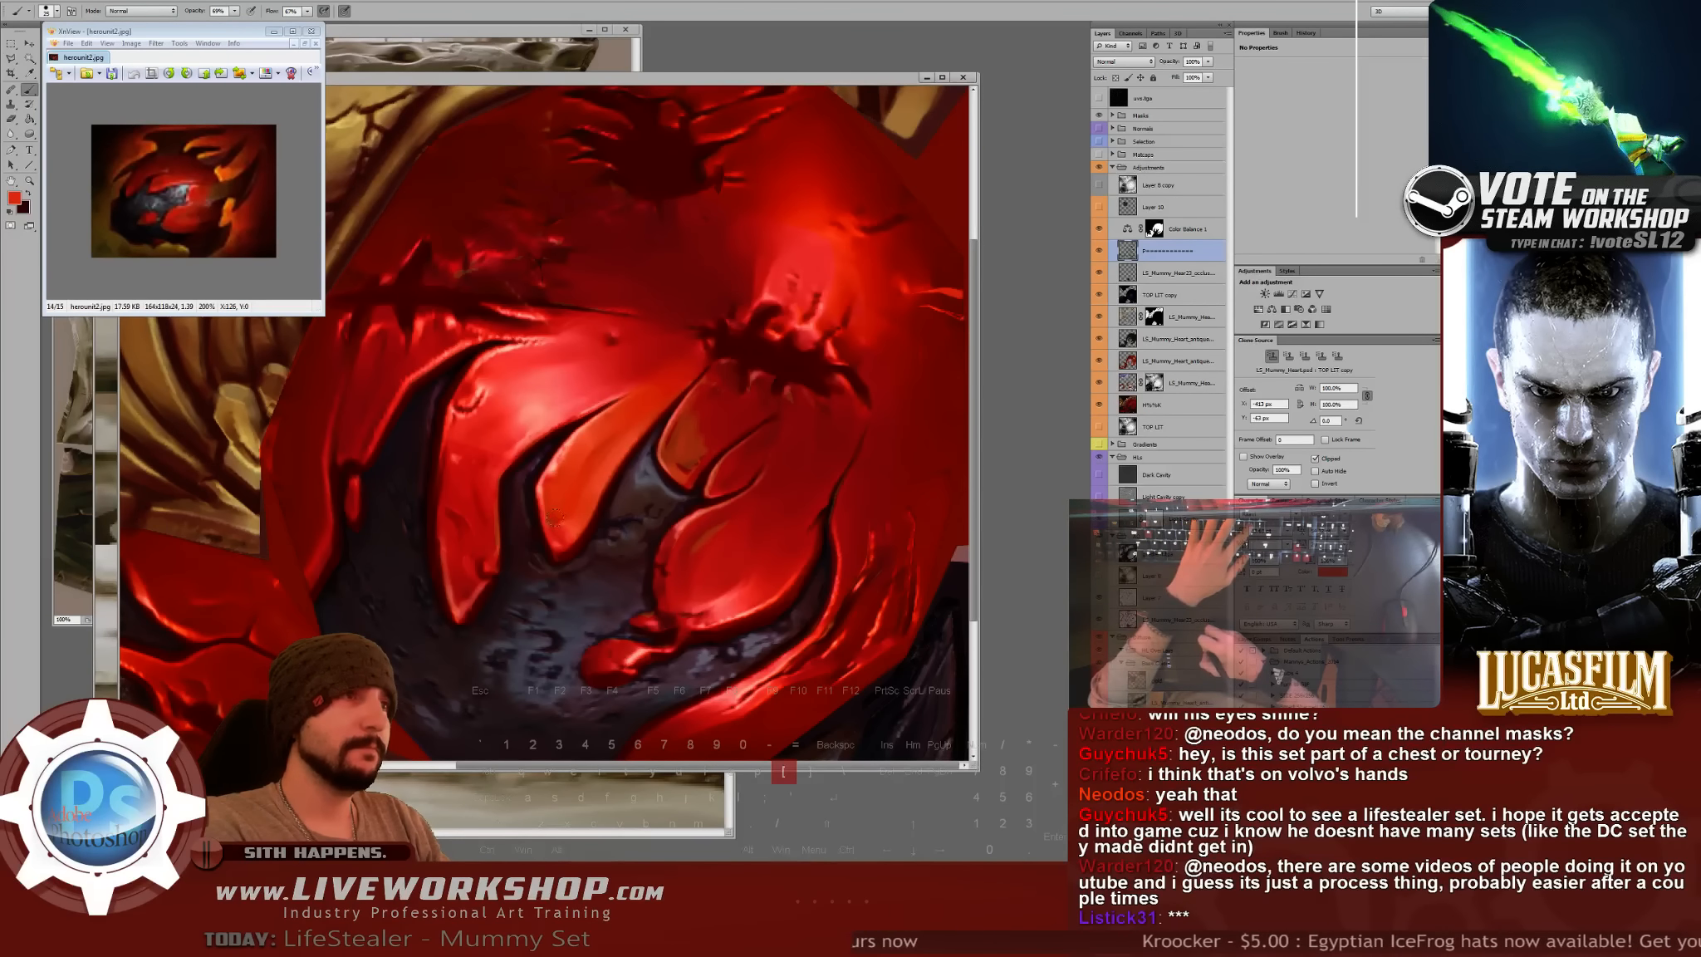
{"action": "key", "text": "bracketleft"}
{"action": "left_click_drag", "start_coordinate": [626, 495], "coordinate": [626, 486]}
{"action": "left_click", "coordinate": [701, 560], "text": "alt"}
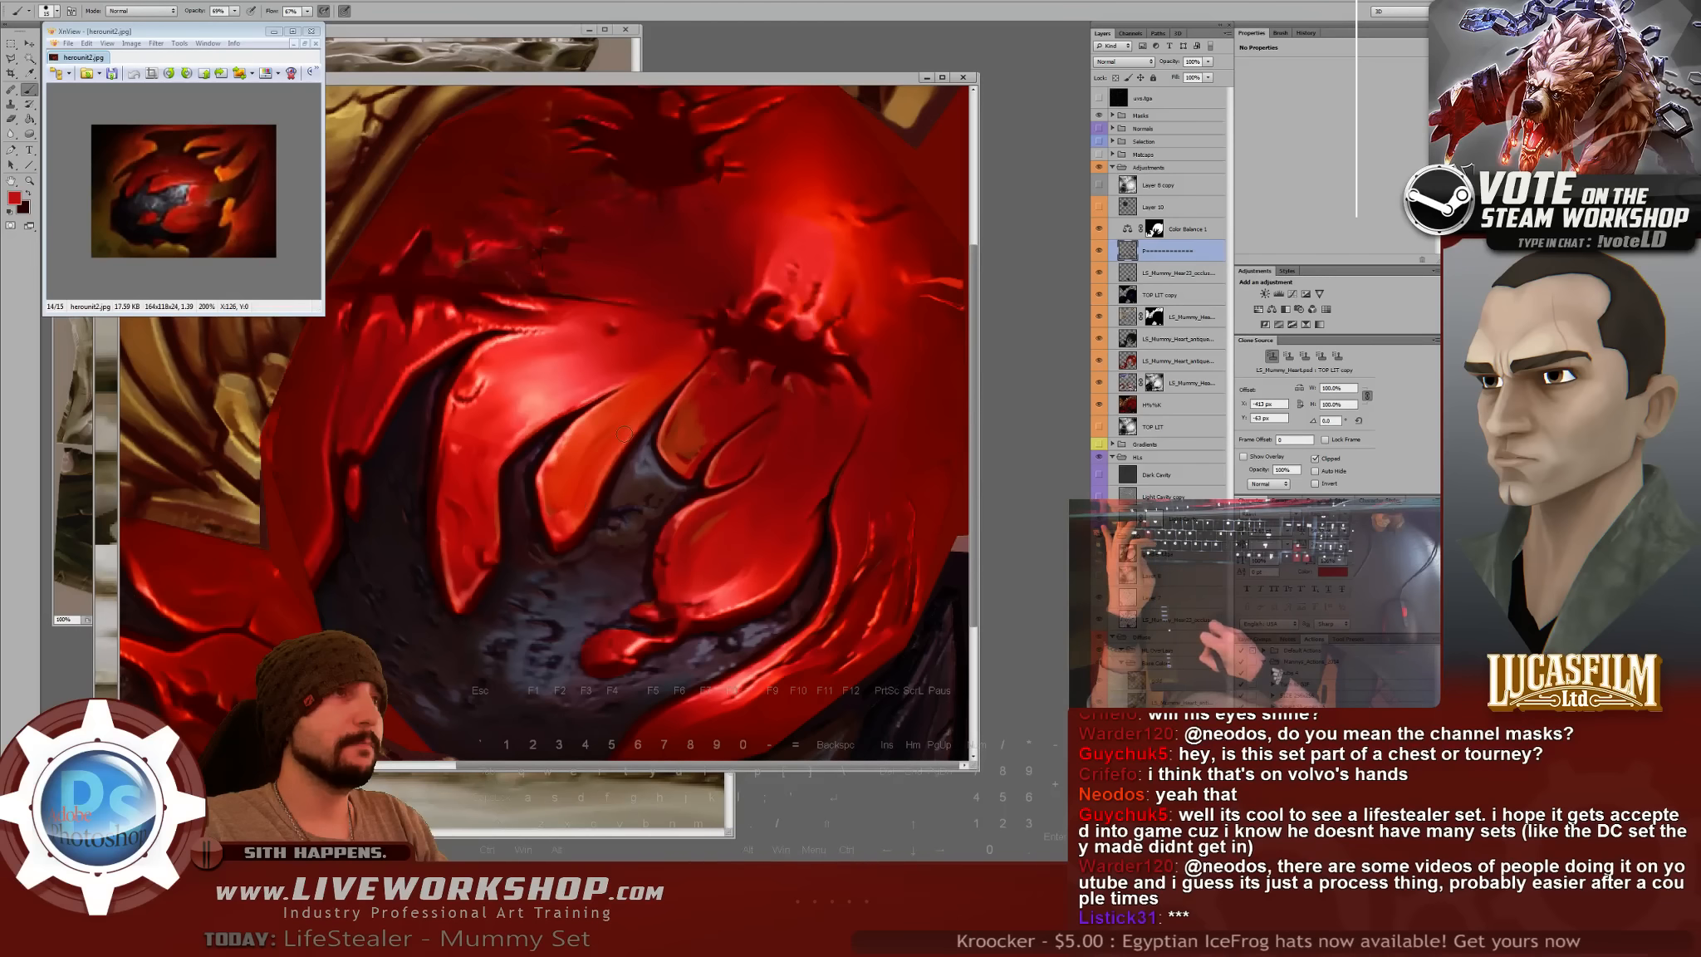
{"action": "left_click", "coordinate": [735, 591], "text": "alt"}
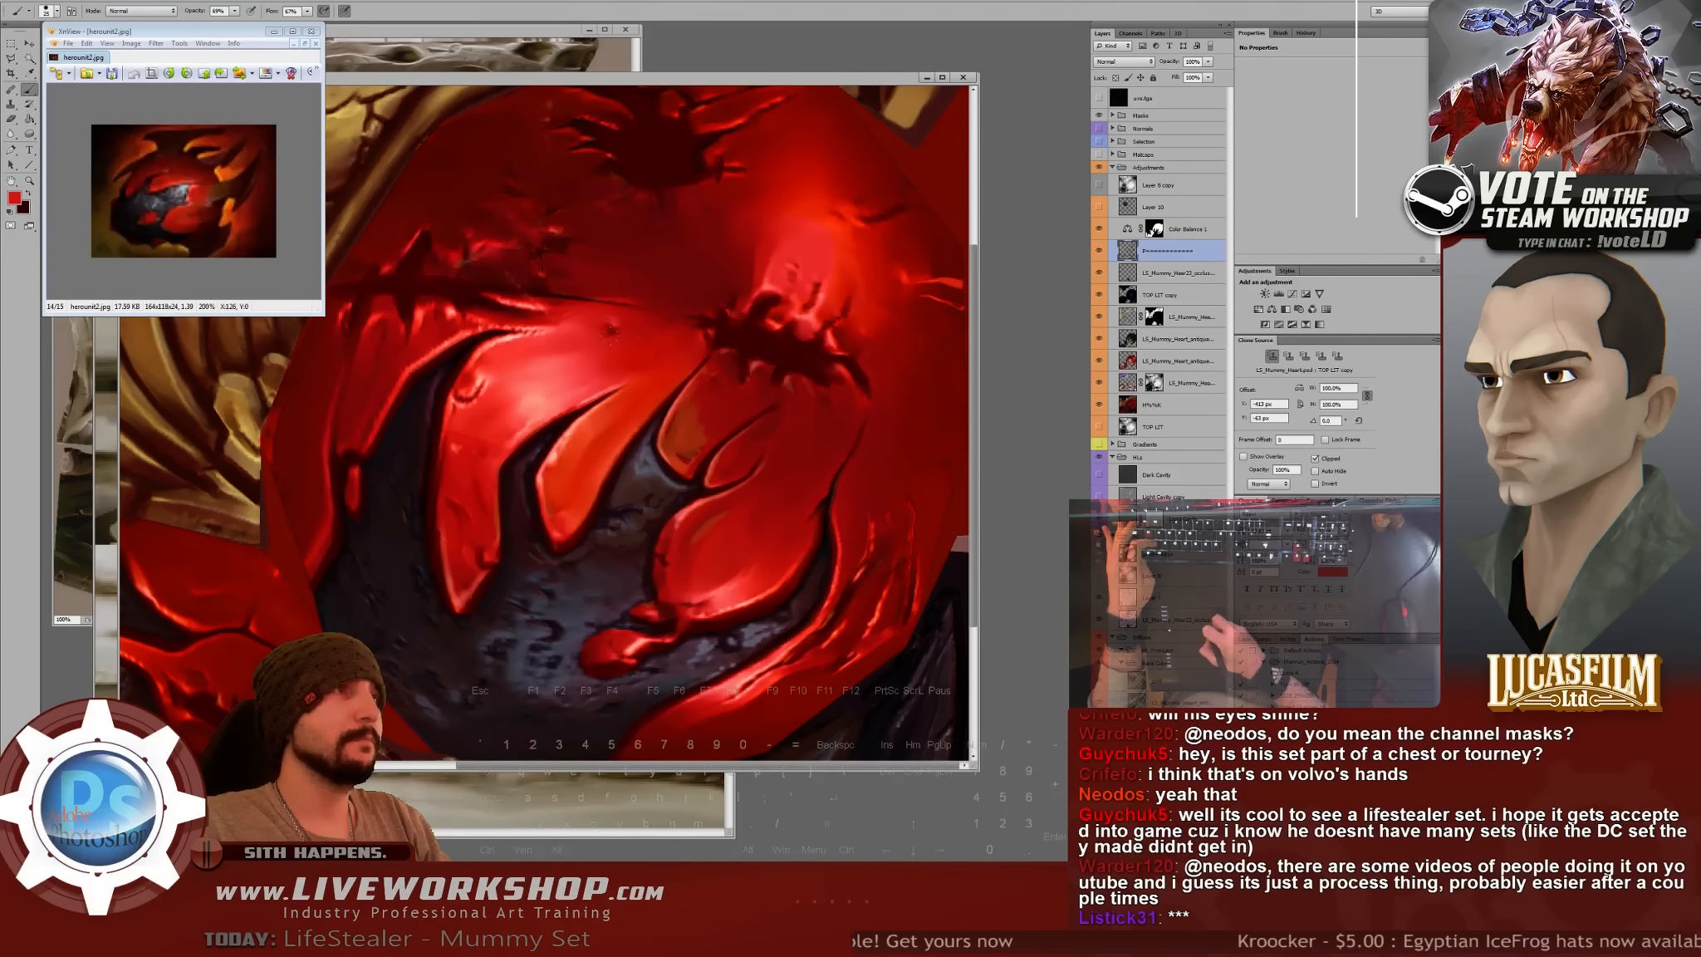
- Enlarge the brush and choose a different round brush tip from the presets for painting the upper heart
{"action": "left_click_drag", "start_coordinate": [645, 346], "coordinate": [646, 388]}
{"action": "key", "text": "bracketright"}
{"action": "key", "text": "bracketright"}
{"action": "key", "text": "bracketright"}
{"action": "key", "text": "bracketright"}
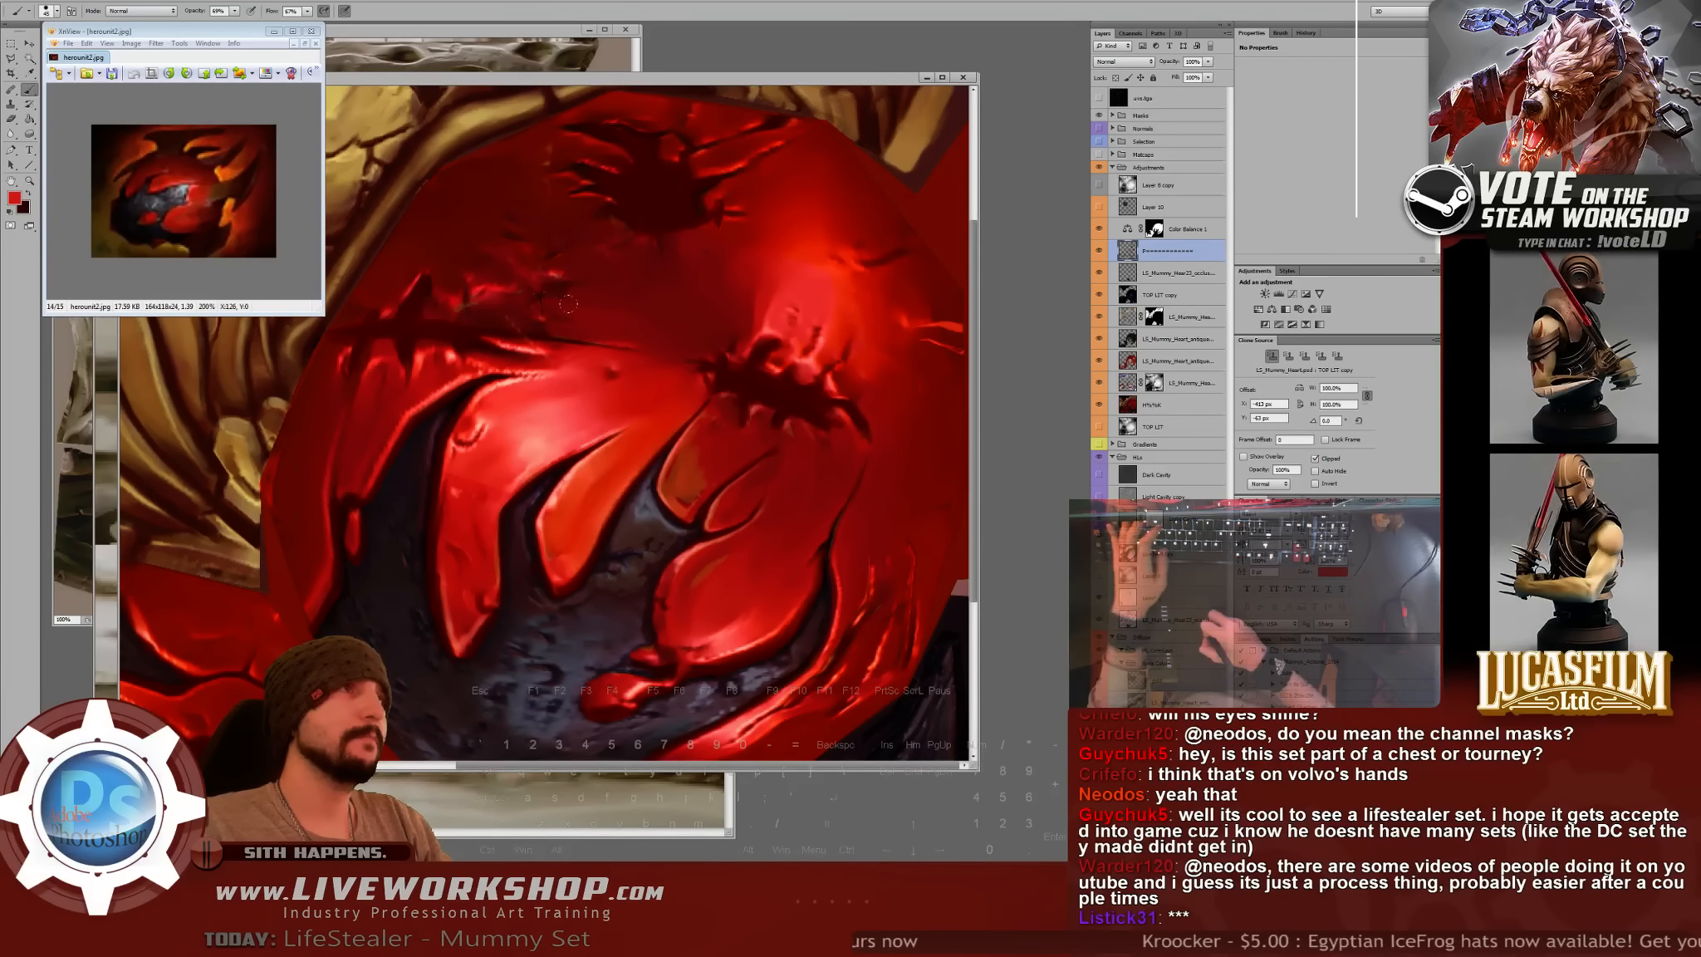
{"action": "right_click", "coordinate": [640, 313]}
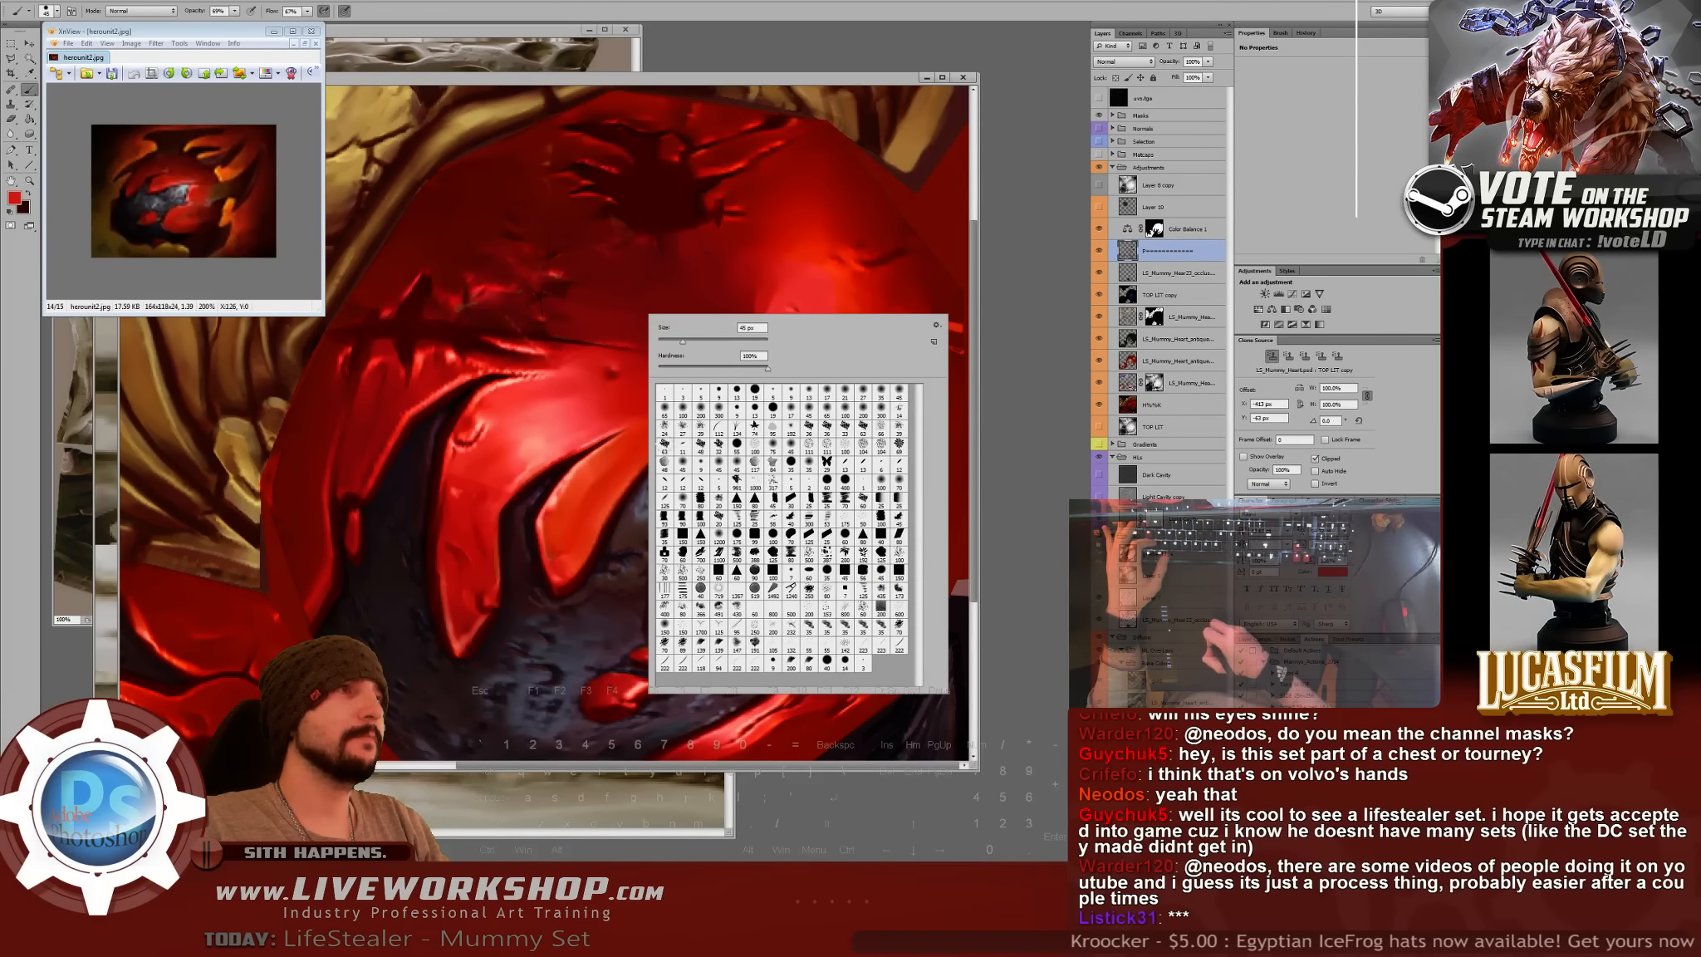
{"action": "double_click", "coordinate": [700, 407]}
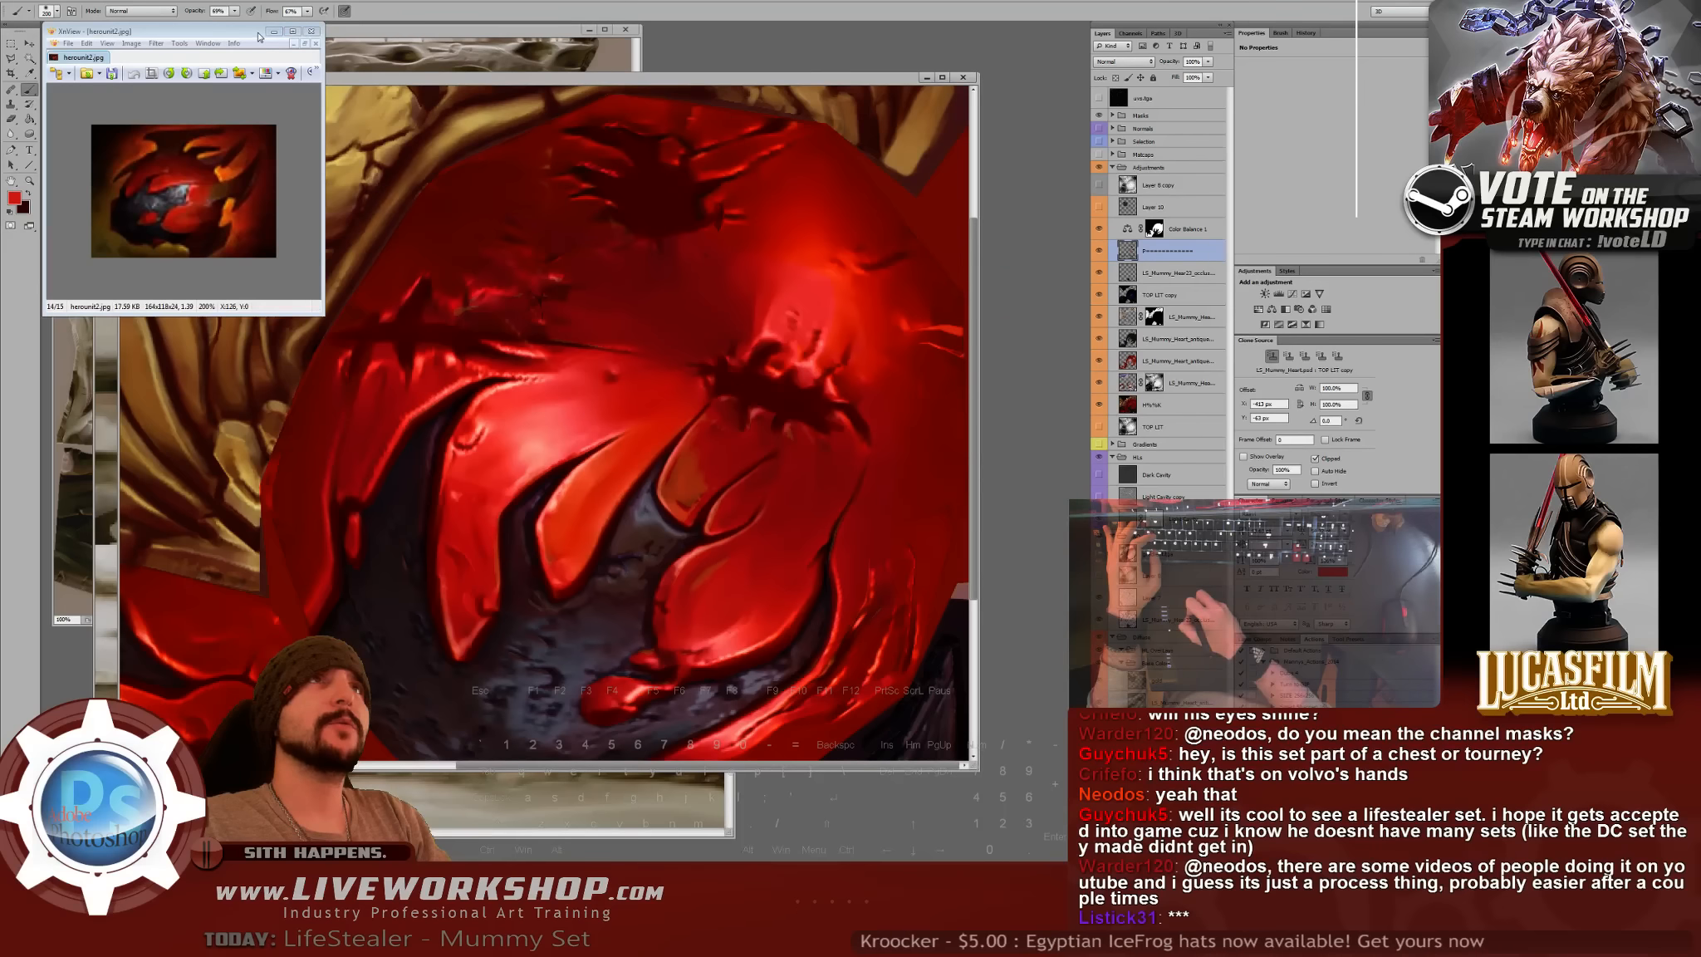
- Move the reference image window aside, lower the brush opacity, and paint red over the dark areas of the upper heart
{"action": "left_click_drag", "start_coordinate": [259, 36], "coordinate": [229, 112]}
{"action": "left_click", "coordinate": [234, 11]}
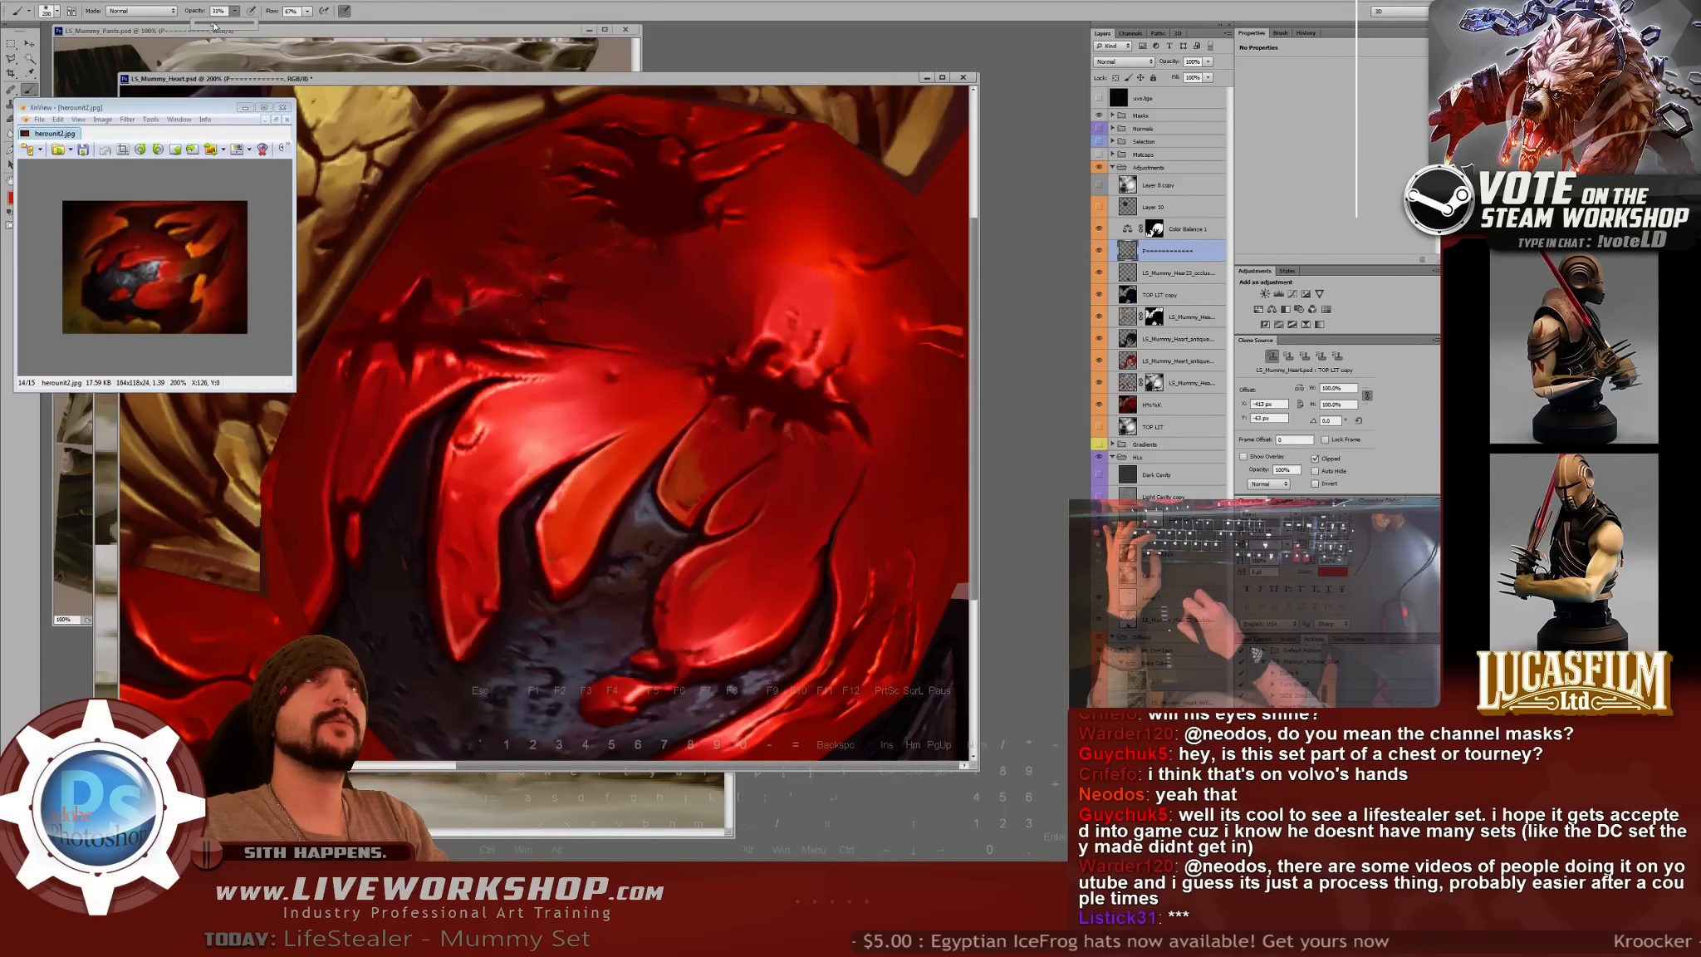
{"action": "left_click", "coordinate": [638, 251]}
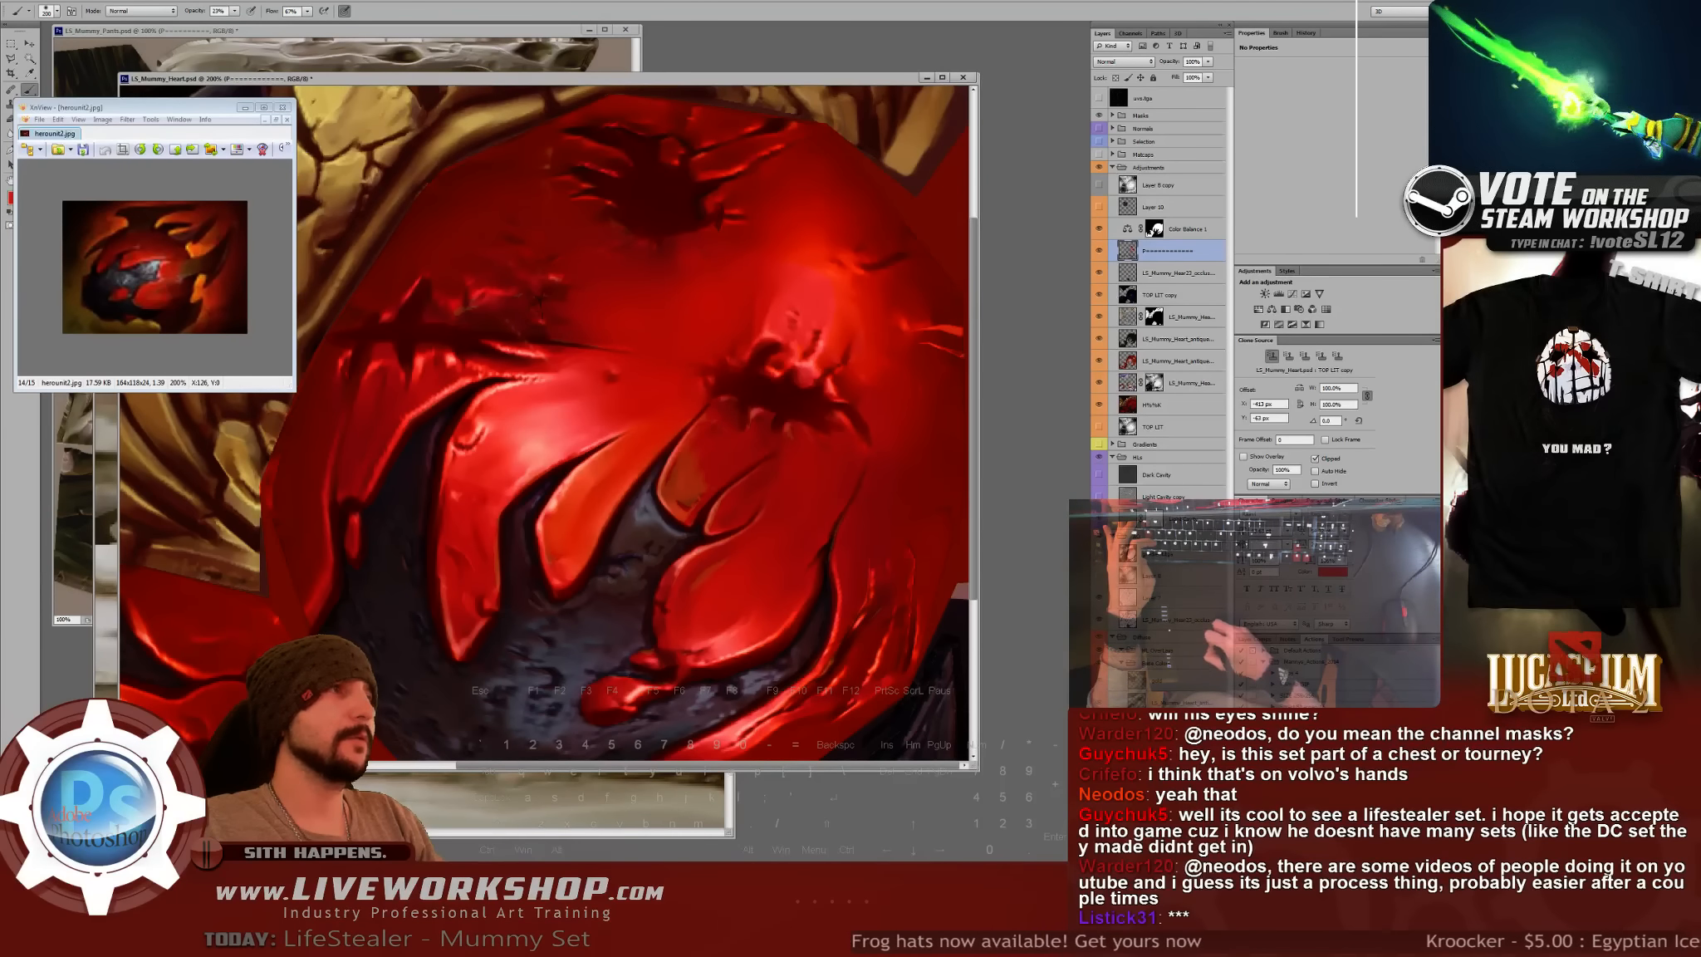
{"action": "left_click_drag", "start_coordinate": [676, 381], "coordinate": [679, 365]}
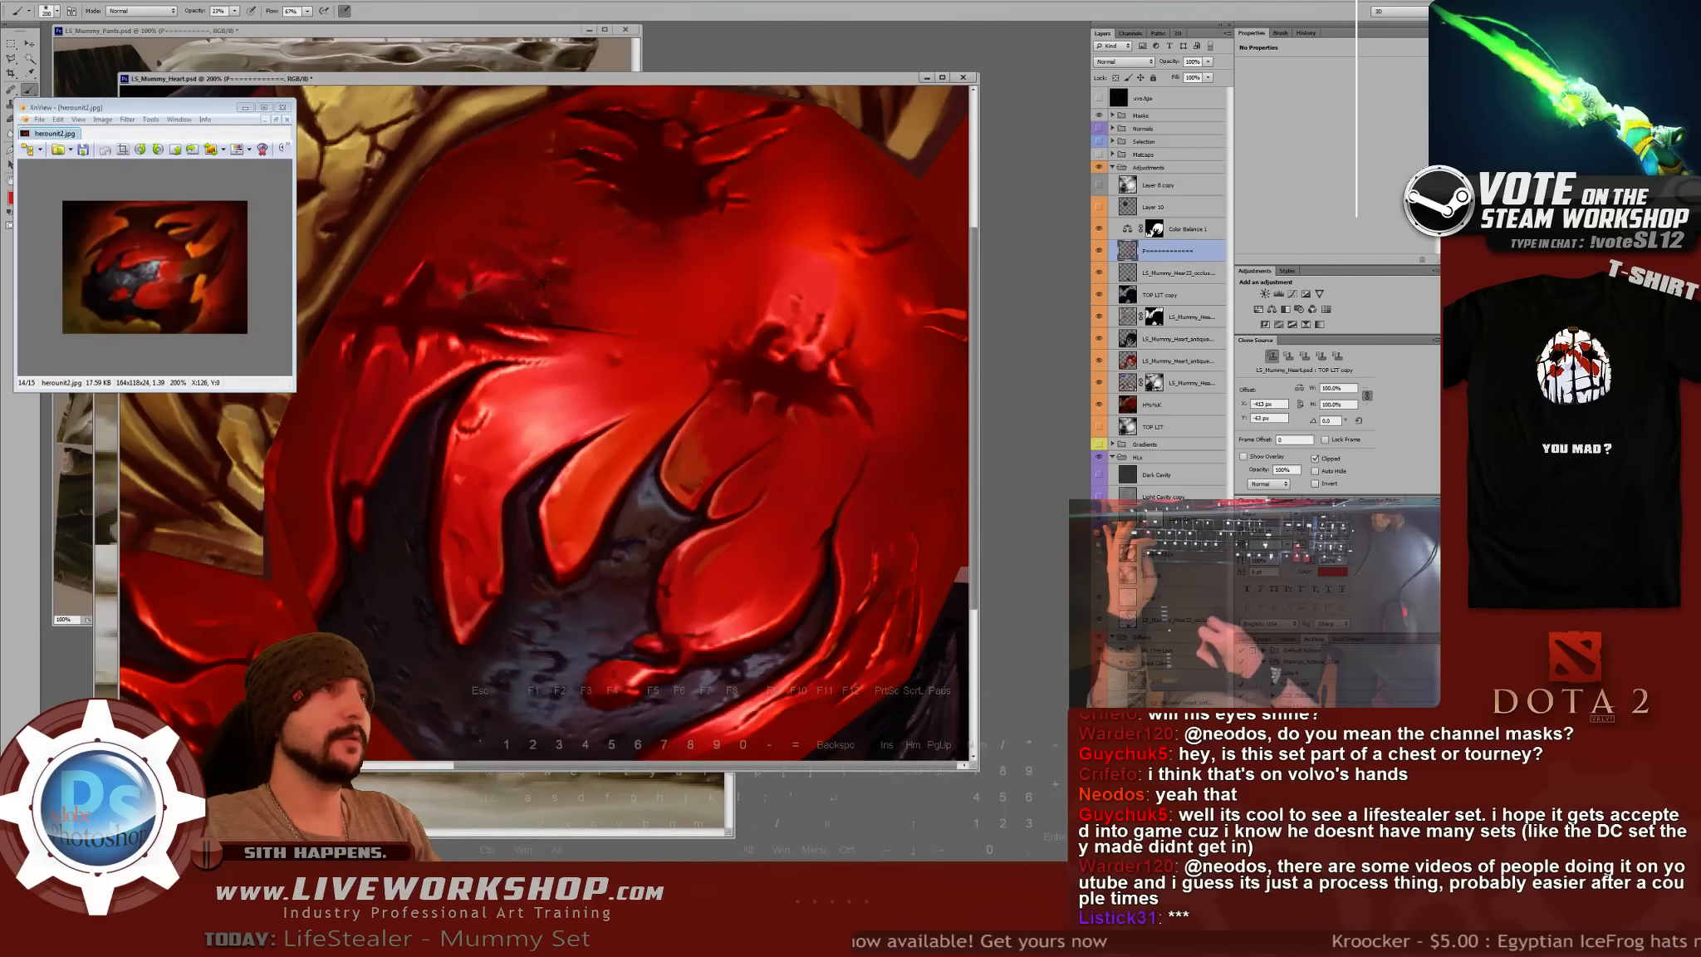
- Sample the orange flesh between the claws, set the brush blending mode to Color, and tint the surrounding heart flesh with a smaller brush
{"action": "key", "text": "bracketleft"}
{"action": "key", "text": "bracketleft"}
{"action": "key", "text": "bracketleft"}
{"action": "key", "text": "bracketleft"}
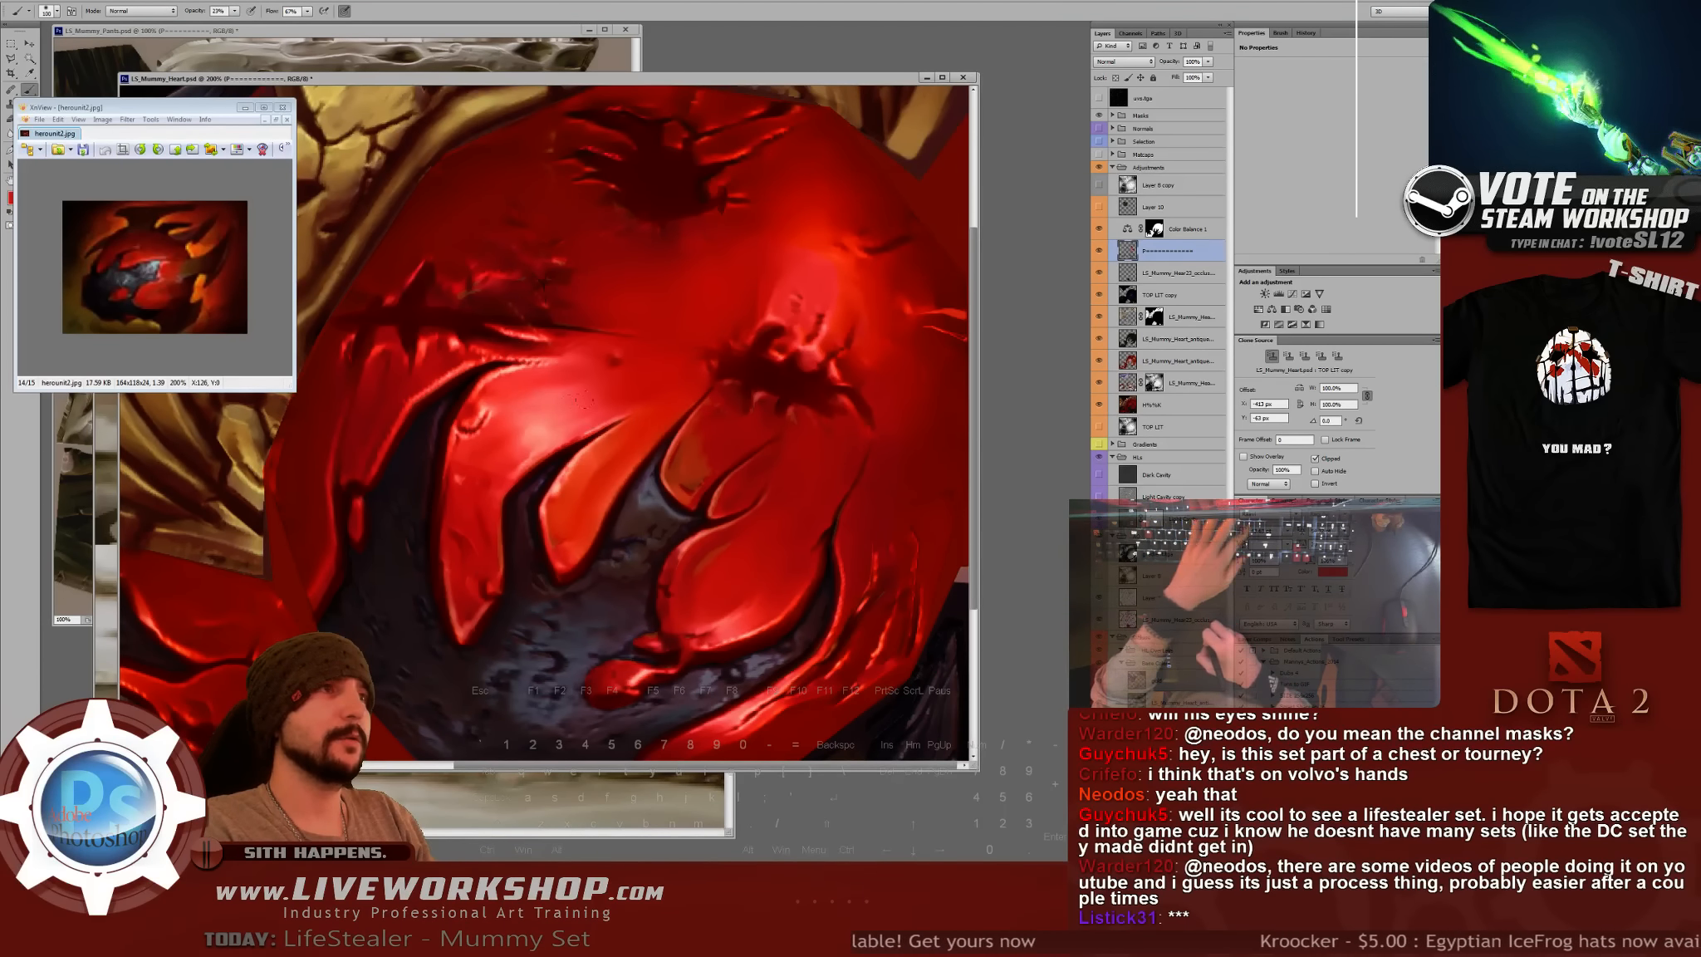
{"action": "left_click", "coordinate": [573, 485], "text": "alt"}
{"action": "left_click", "coordinate": [141, 11]}
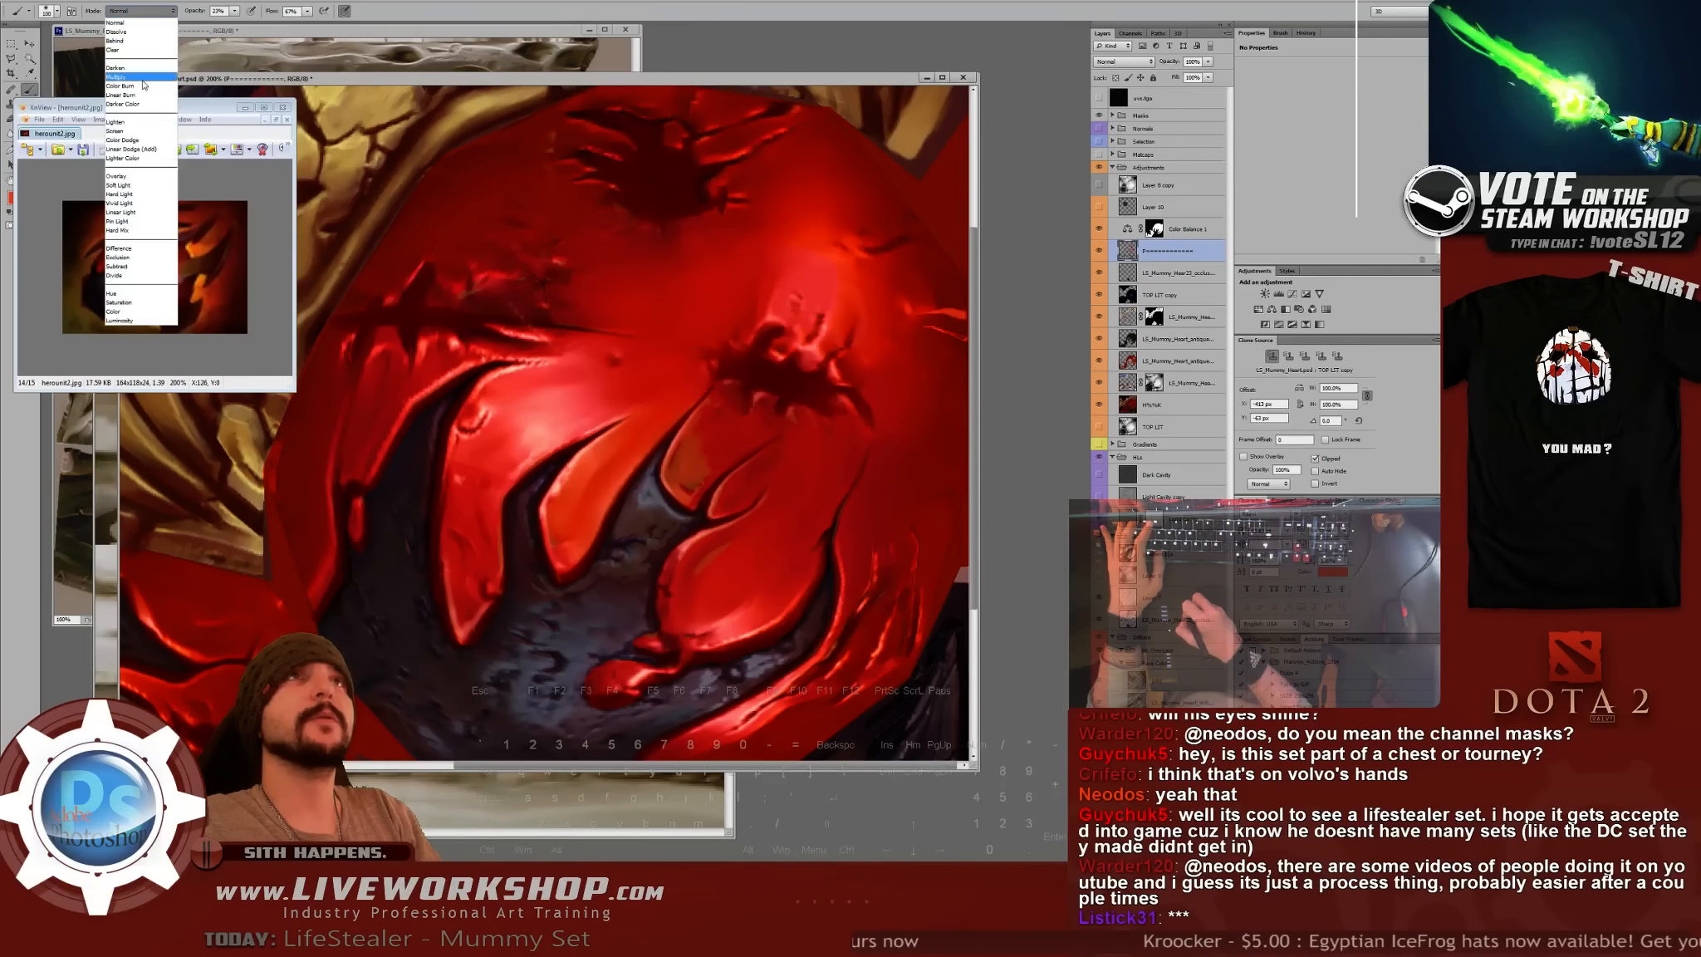
{"action": "left_click", "coordinate": [137, 312]}
{"action": "left_click_drag", "start_coordinate": [435, 341], "coordinate": [432, 338]}
{"action": "key", "text": "bracketleft"}
{"action": "key", "text": "bracketleft"}
{"action": "key", "text": "bracketleft"}
{"action": "key", "text": "bracketleft"}
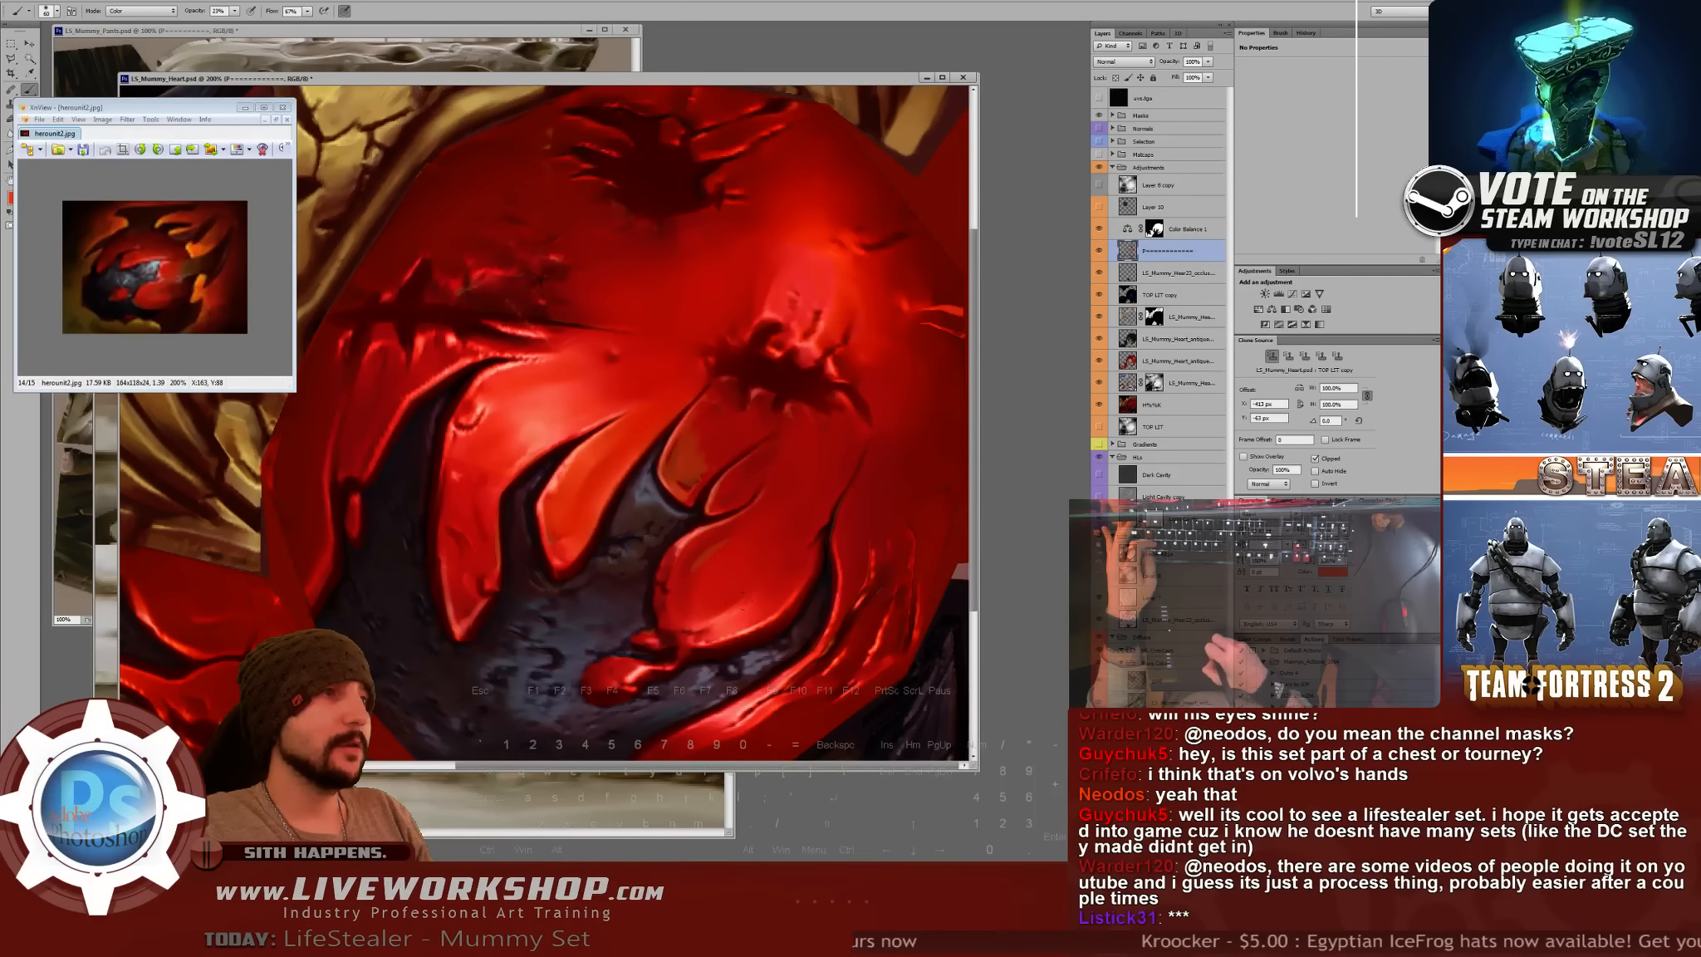
{"action": "left_click_drag", "start_coordinate": [743, 604], "coordinate": [430, 589]}
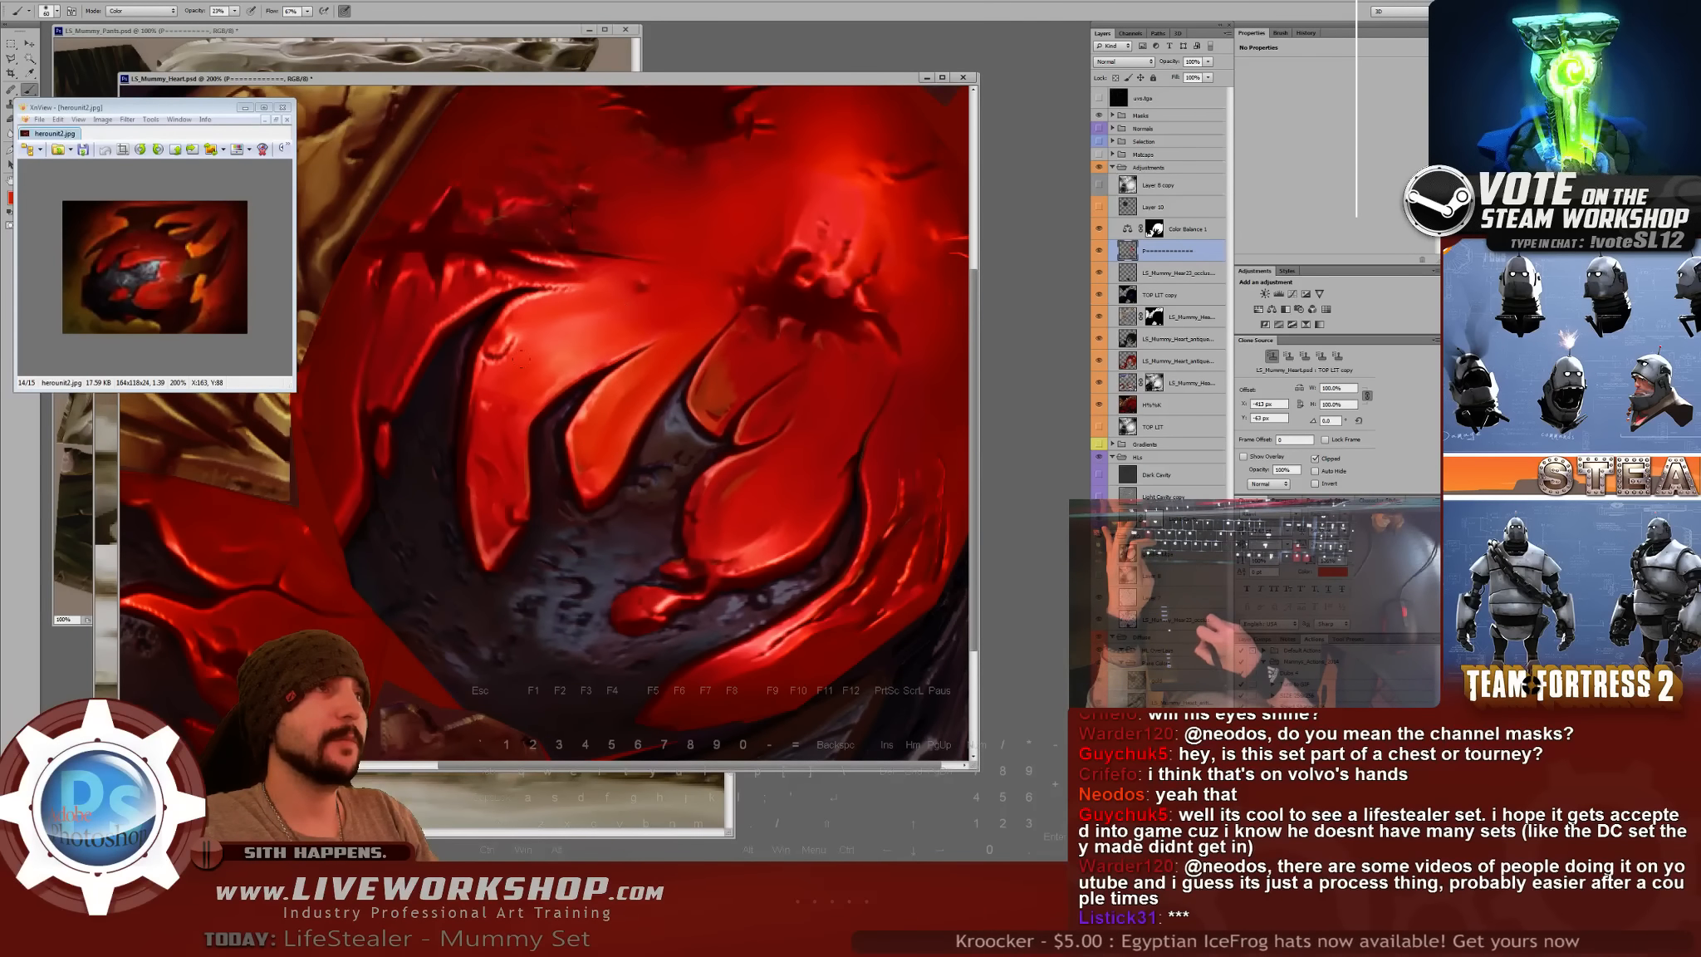
- Set the brush blending mode to Saturation and paint over the heart flesh above the claws
{"action": "left_click", "coordinate": [146, 11]}
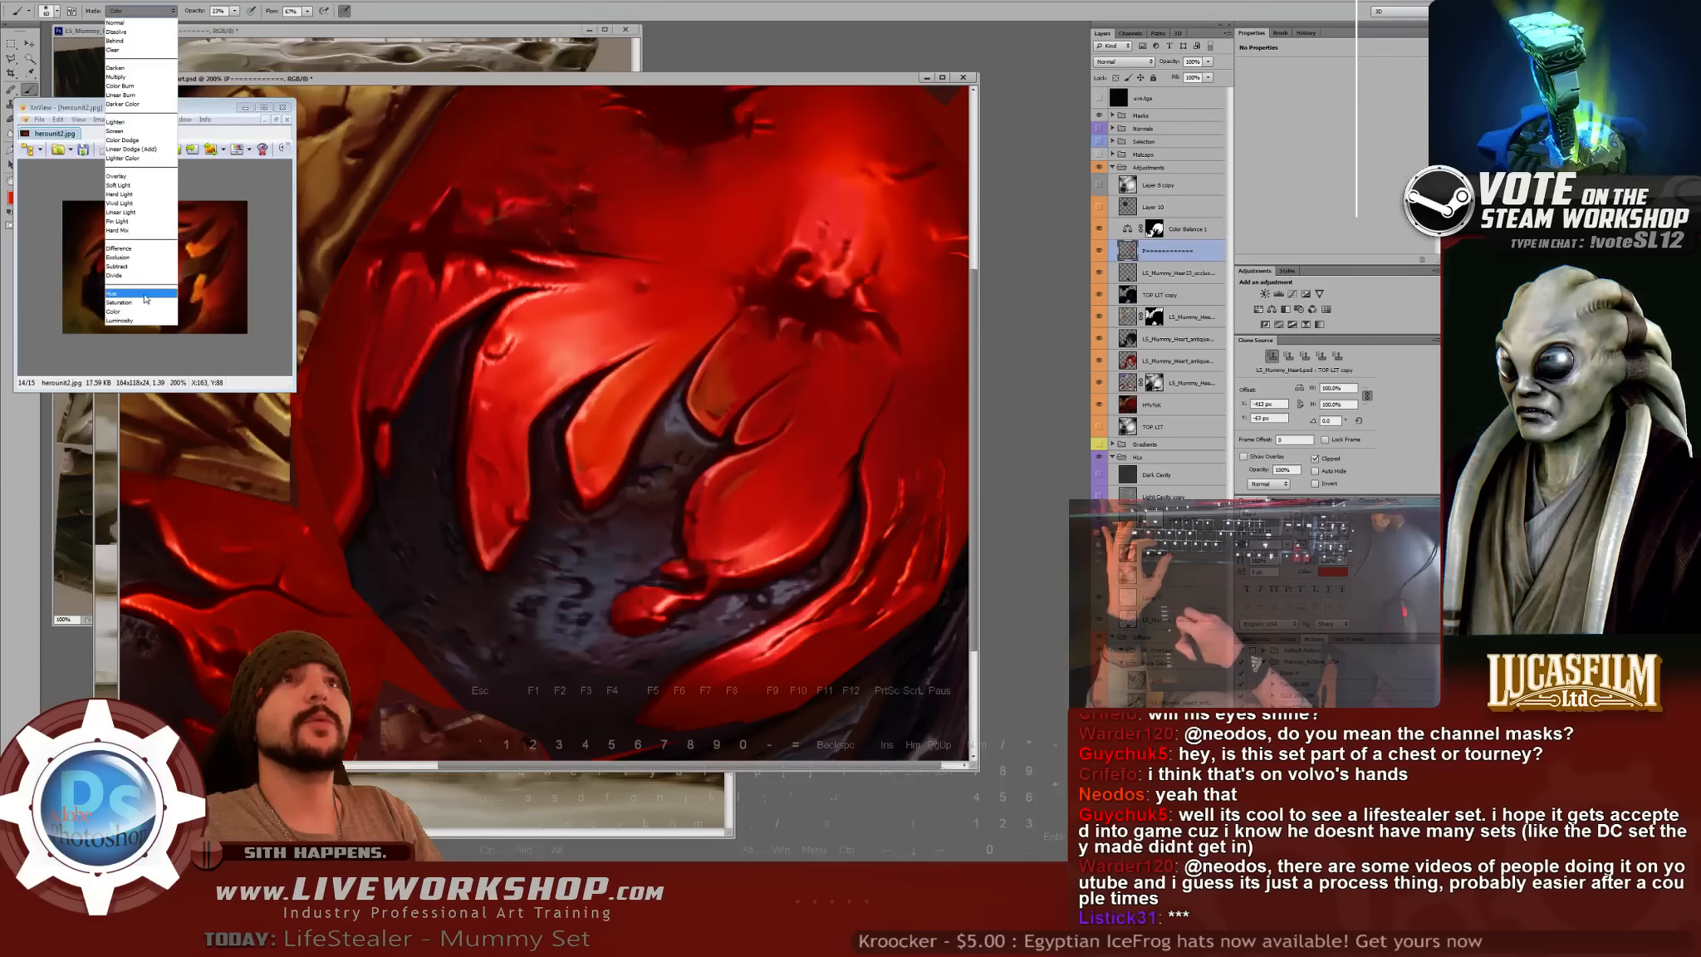
{"action": "left_click", "coordinate": [125, 301]}
{"action": "left_click_drag", "start_coordinate": [578, 371], "coordinate": [570, 349]}
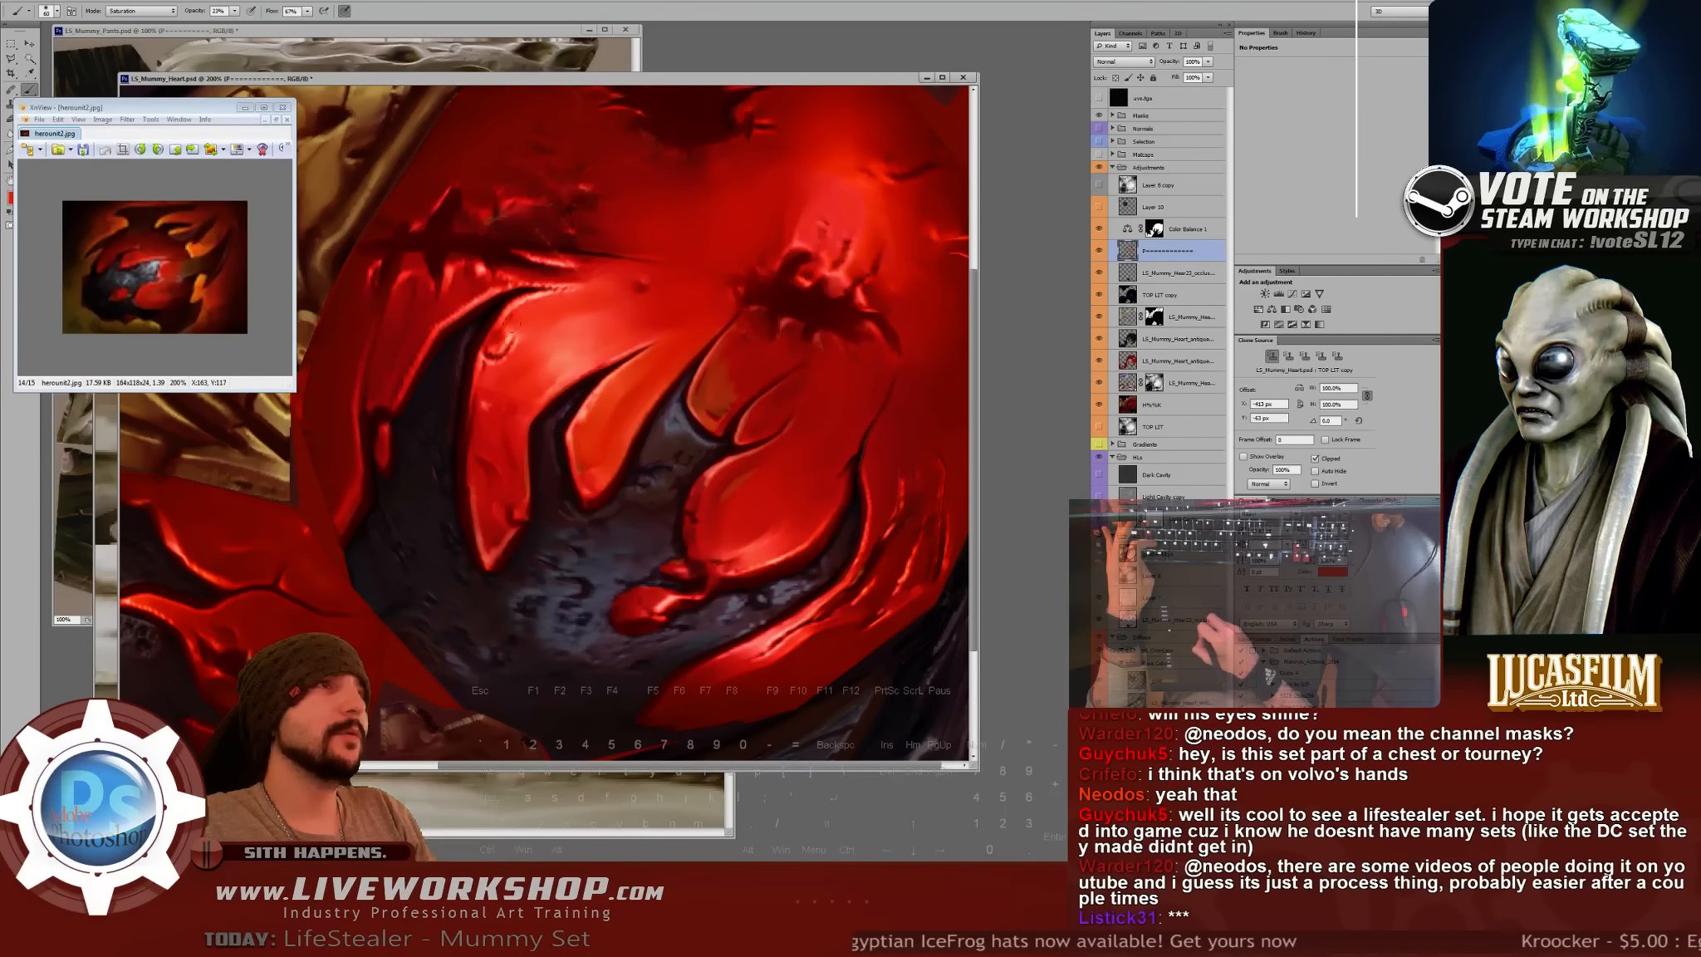
{"action": "left_click", "coordinate": [141, 11]}
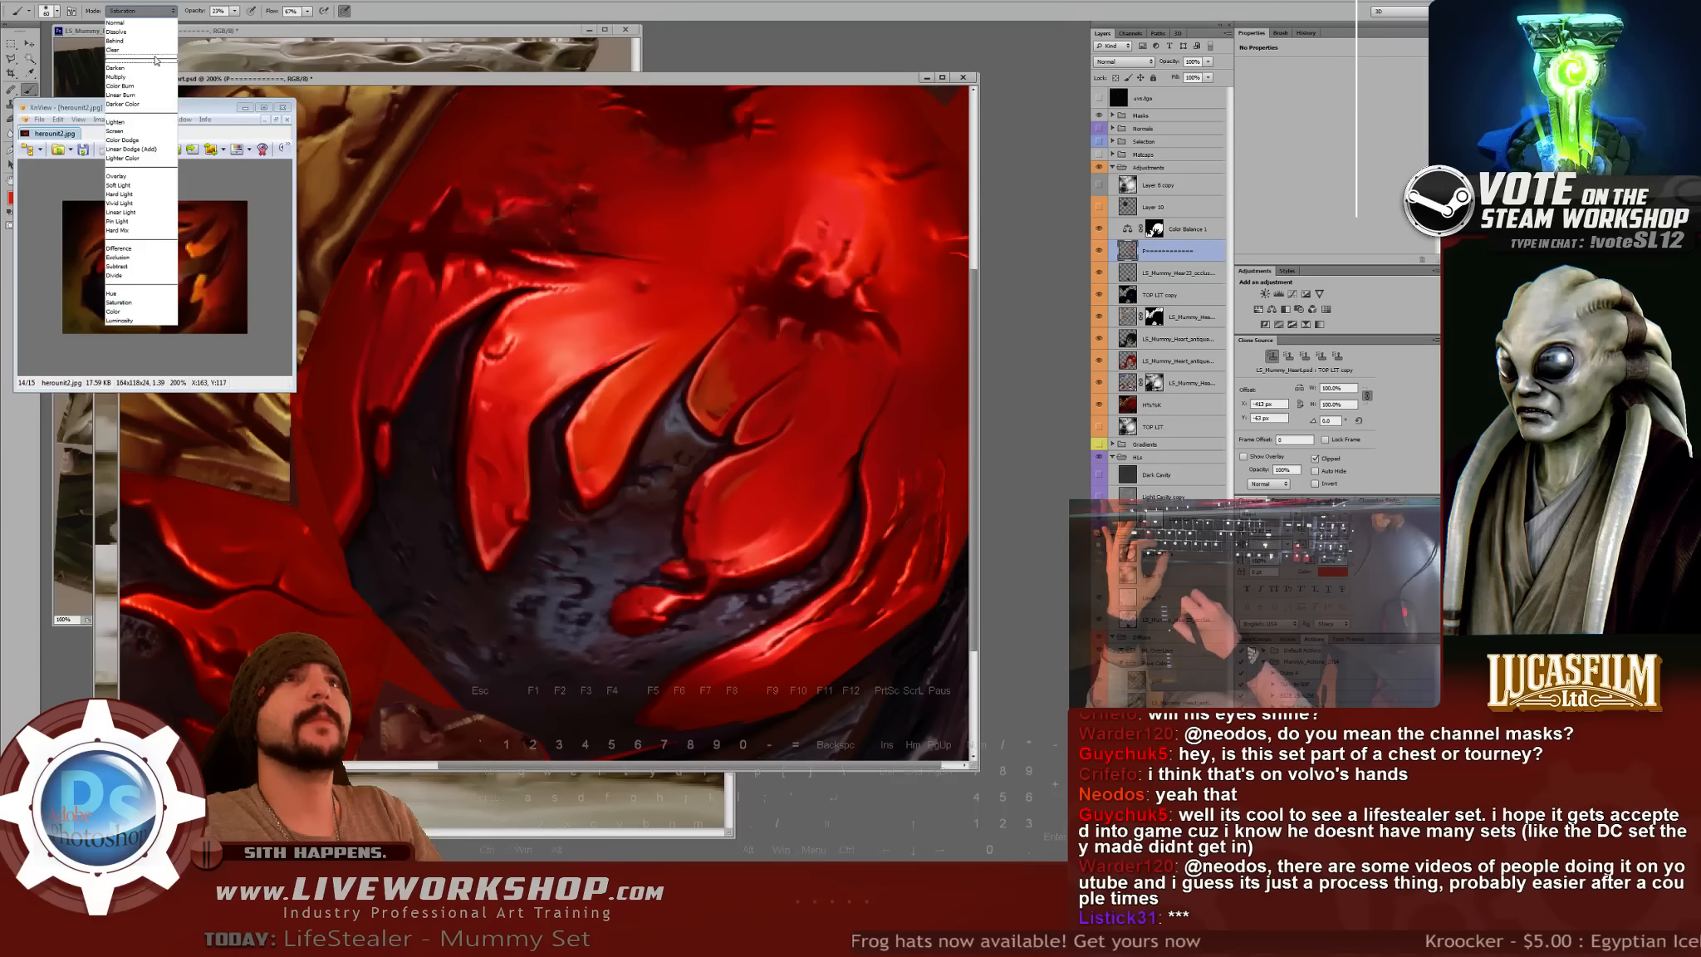
{"action": "left_click", "coordinate": [139, 304]}
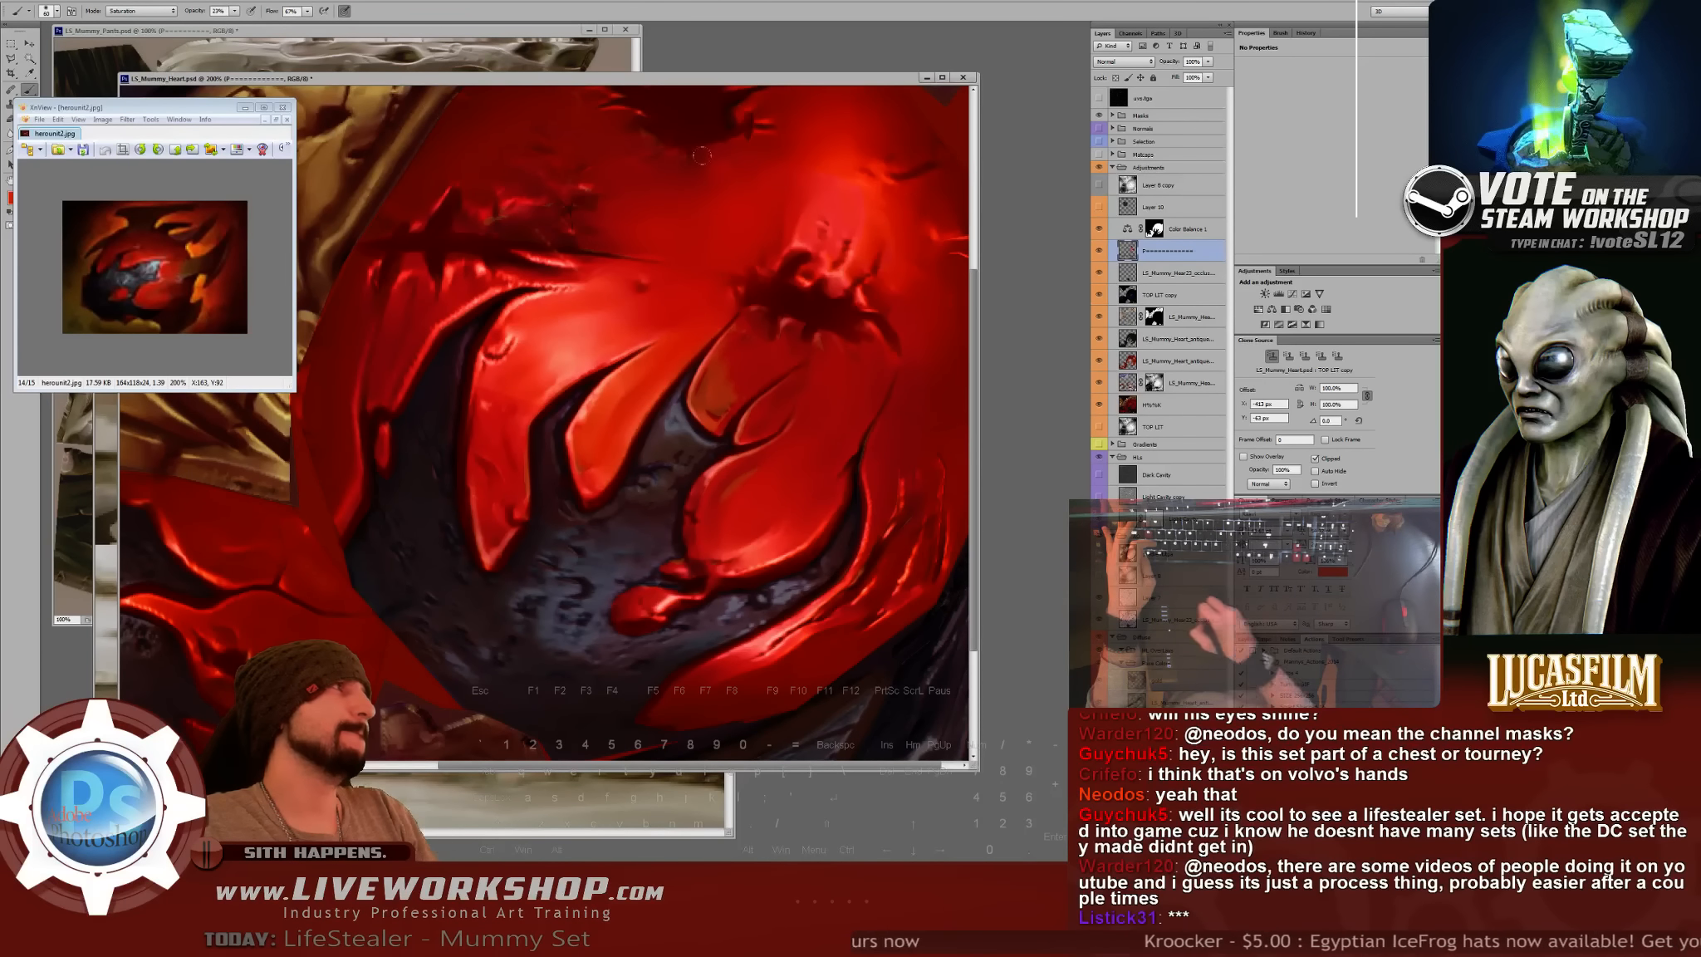
- Move the dashed separator layer above the Color Balance 1 adjustment, undoing and redoing the move to compare both layer orders
{"action": "left_click", "coordinate": [1099, 229]}
{"action": "left_click_drag", "start_coordinate": [1162, 250], "coordinate": [1161, 221]}
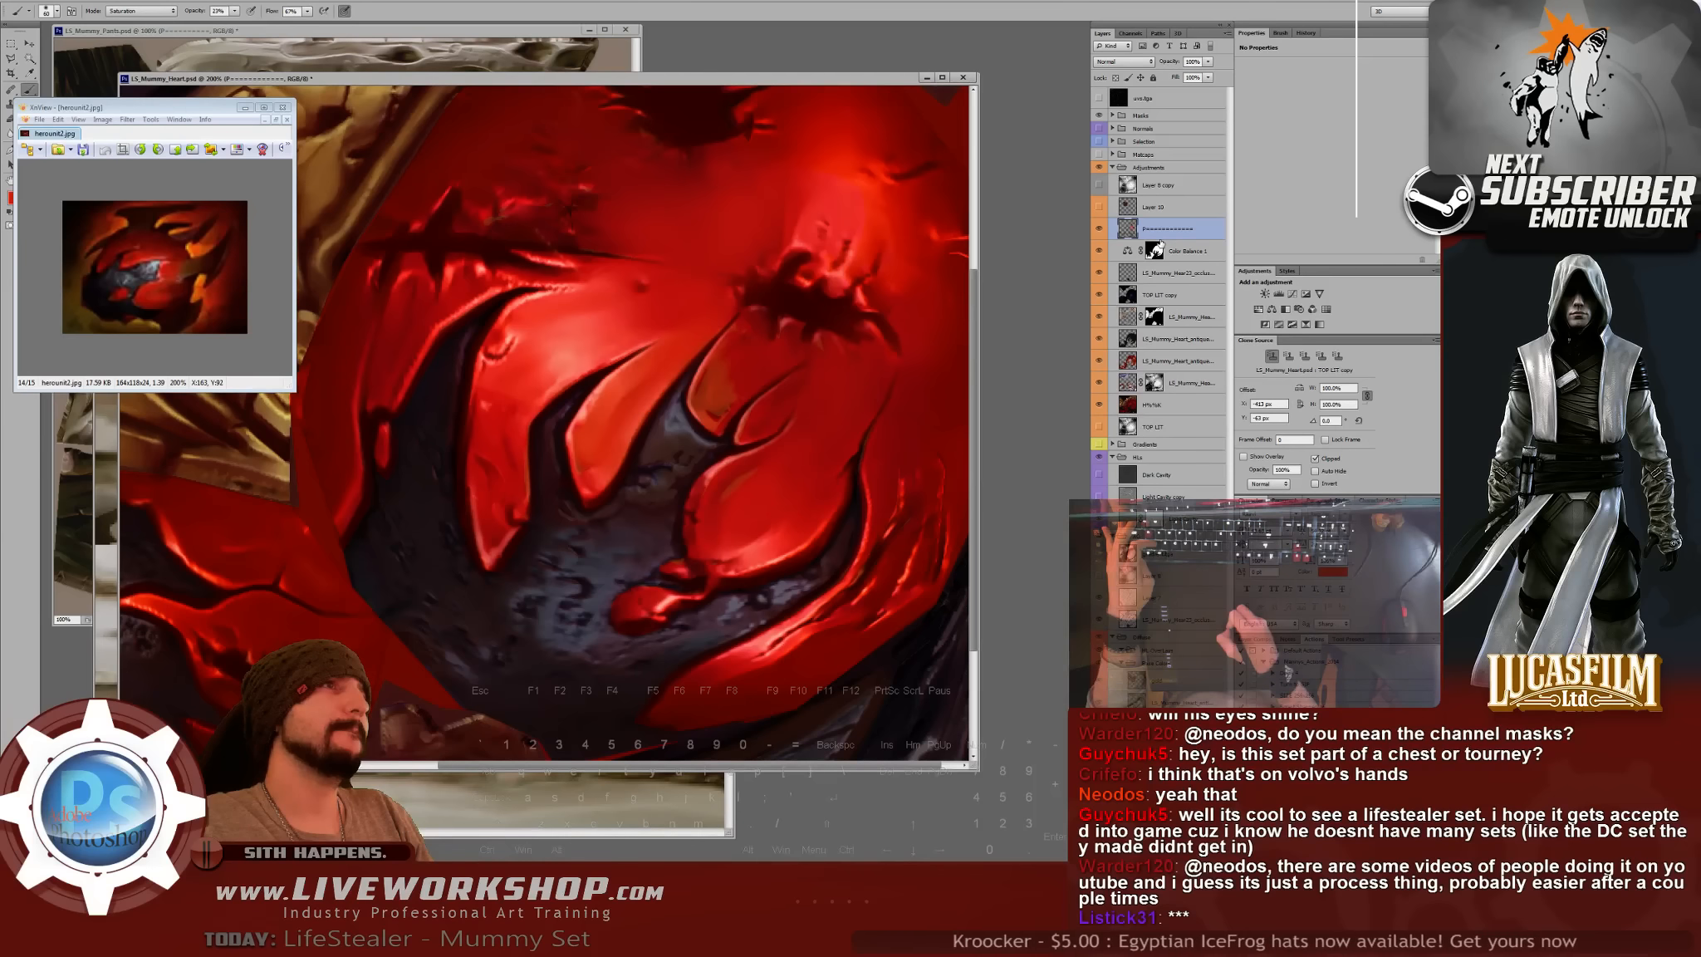
{"action": "key", "text": "ctrl+minus"}
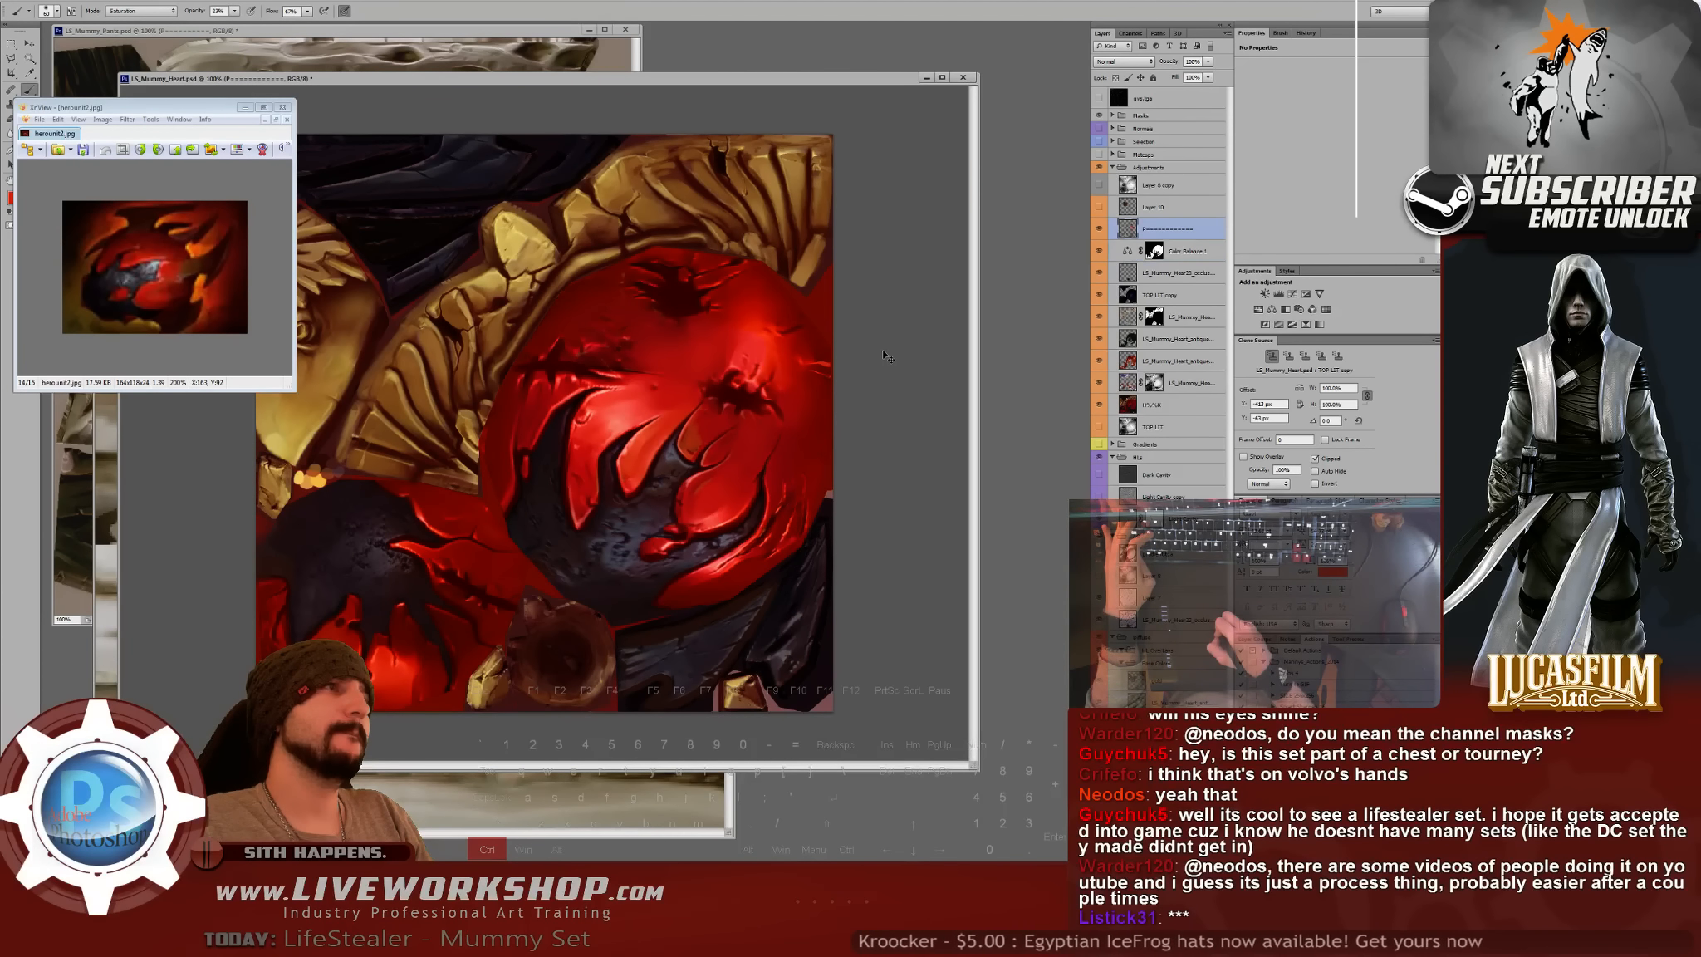
{"action": "key", "text": "ctrl+z"}
{"action": "key", "text": "ctrl+a"}
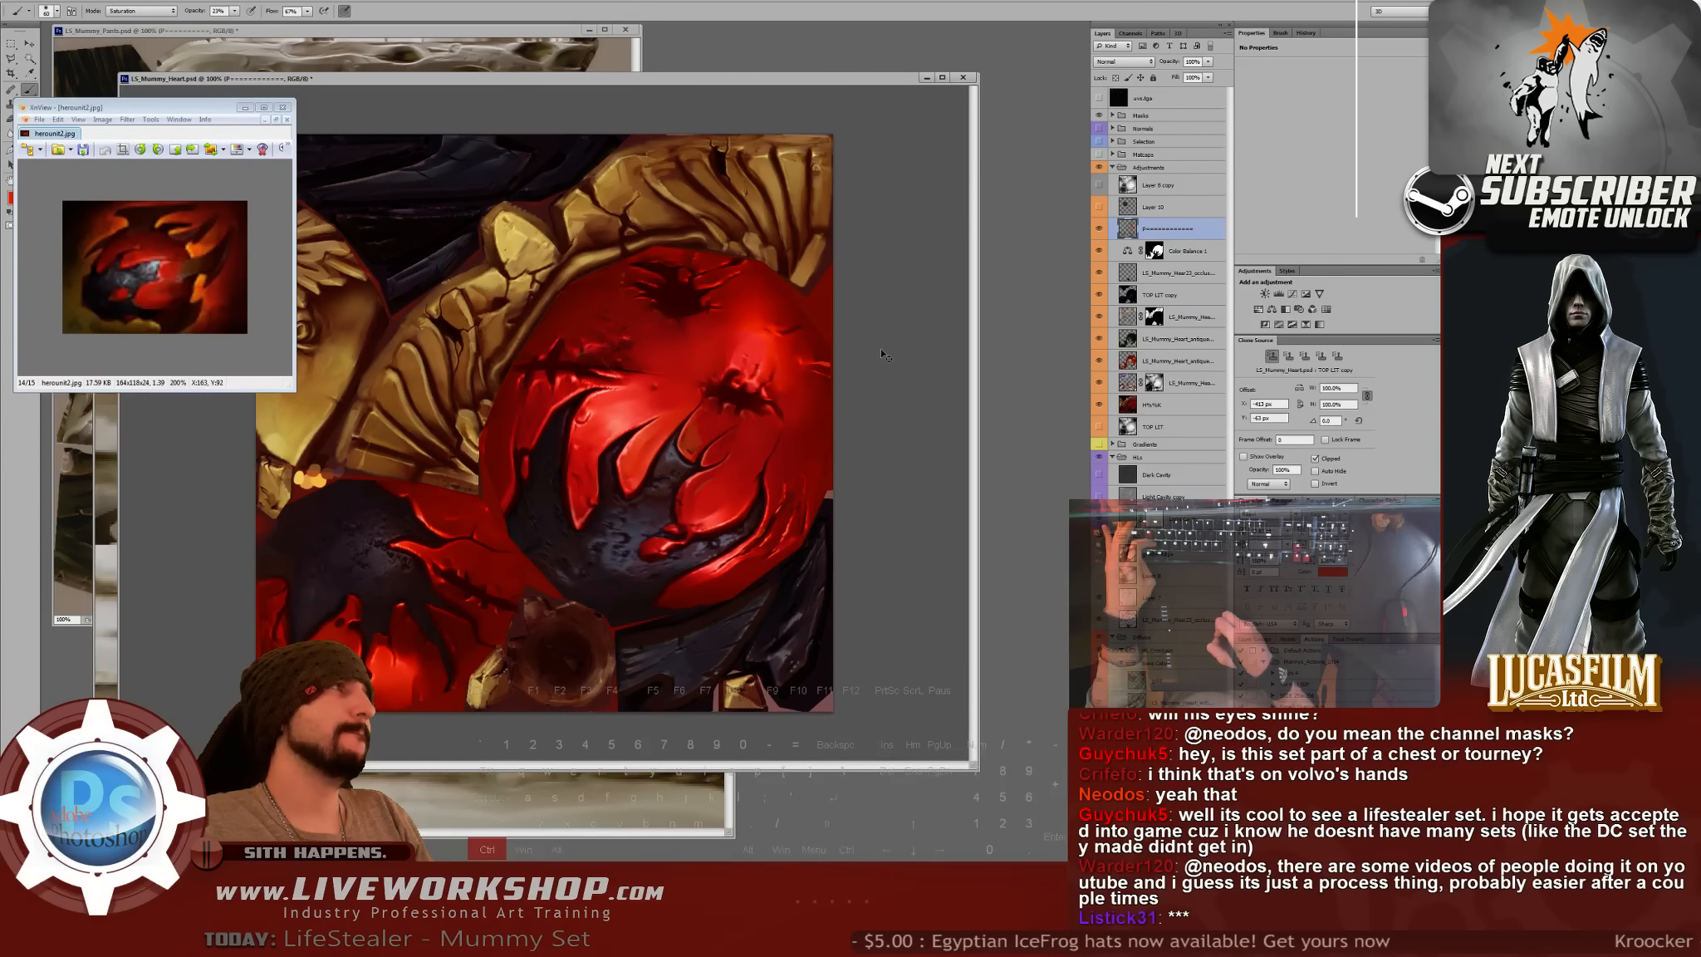
{"action": "key", "text": "ctrl+z"}
{"action": "key", "text": "ctrl+z"}
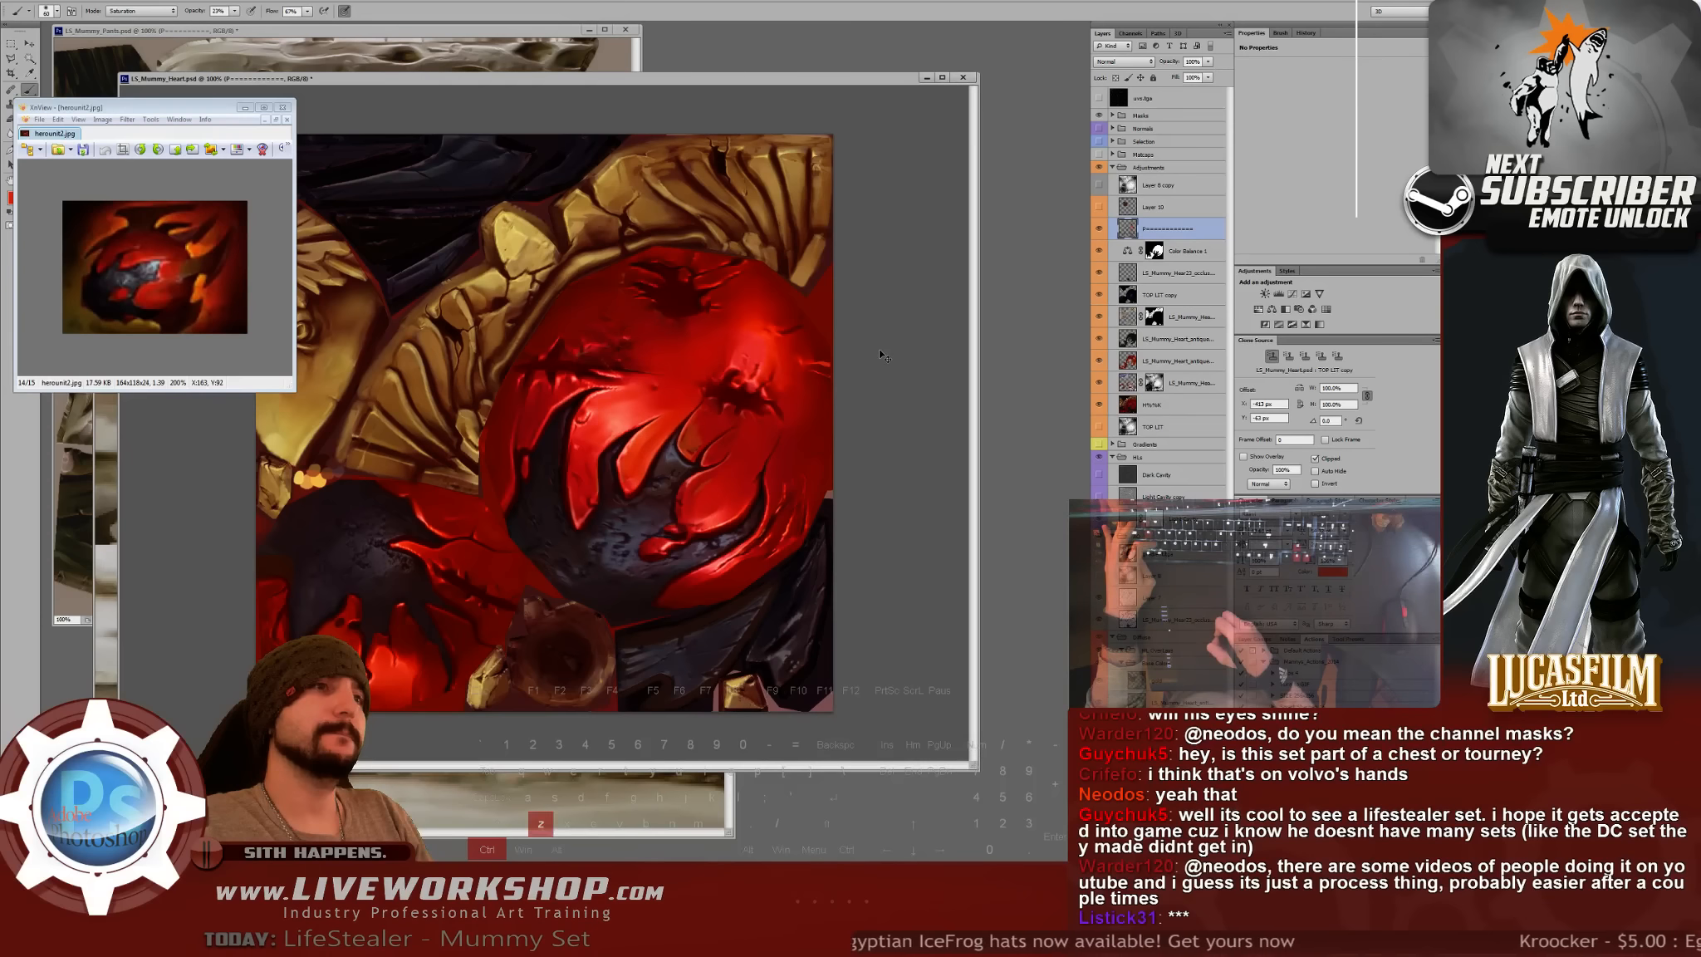
{"action": "key", "text": "ctrl+z"}
{"action": "key", "text": "ctrl+a"}
{"action": "key", "text": "ctrl+z"}
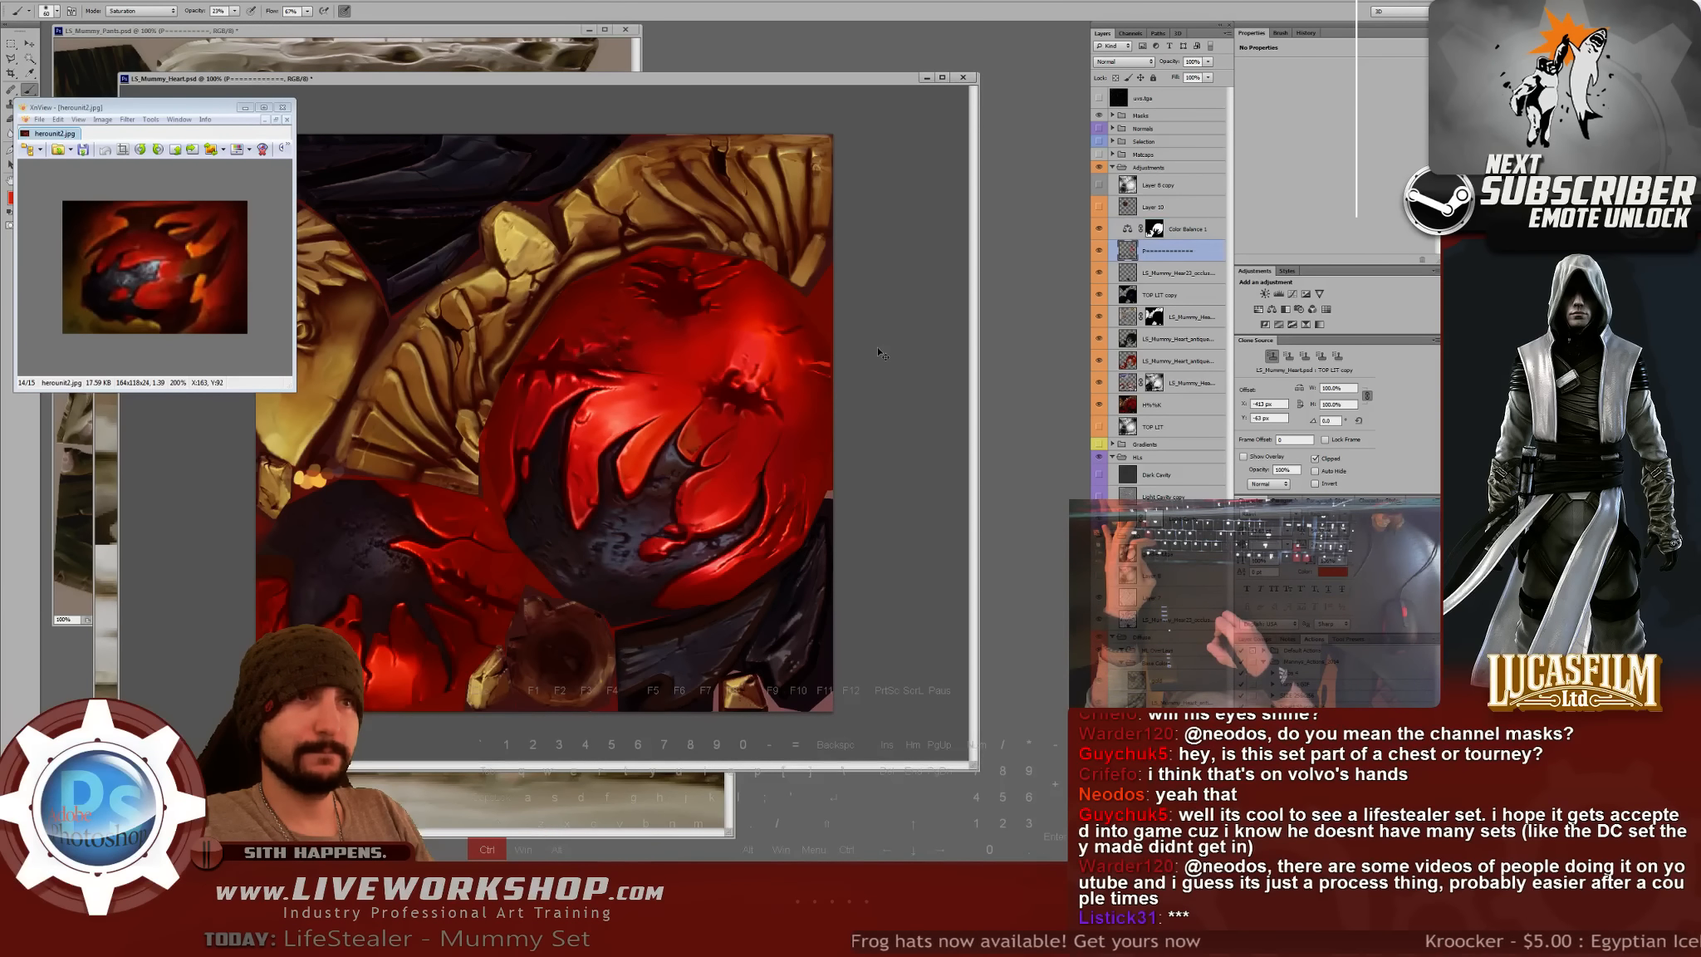
{"action": "key", "text": "ctrl+z"}
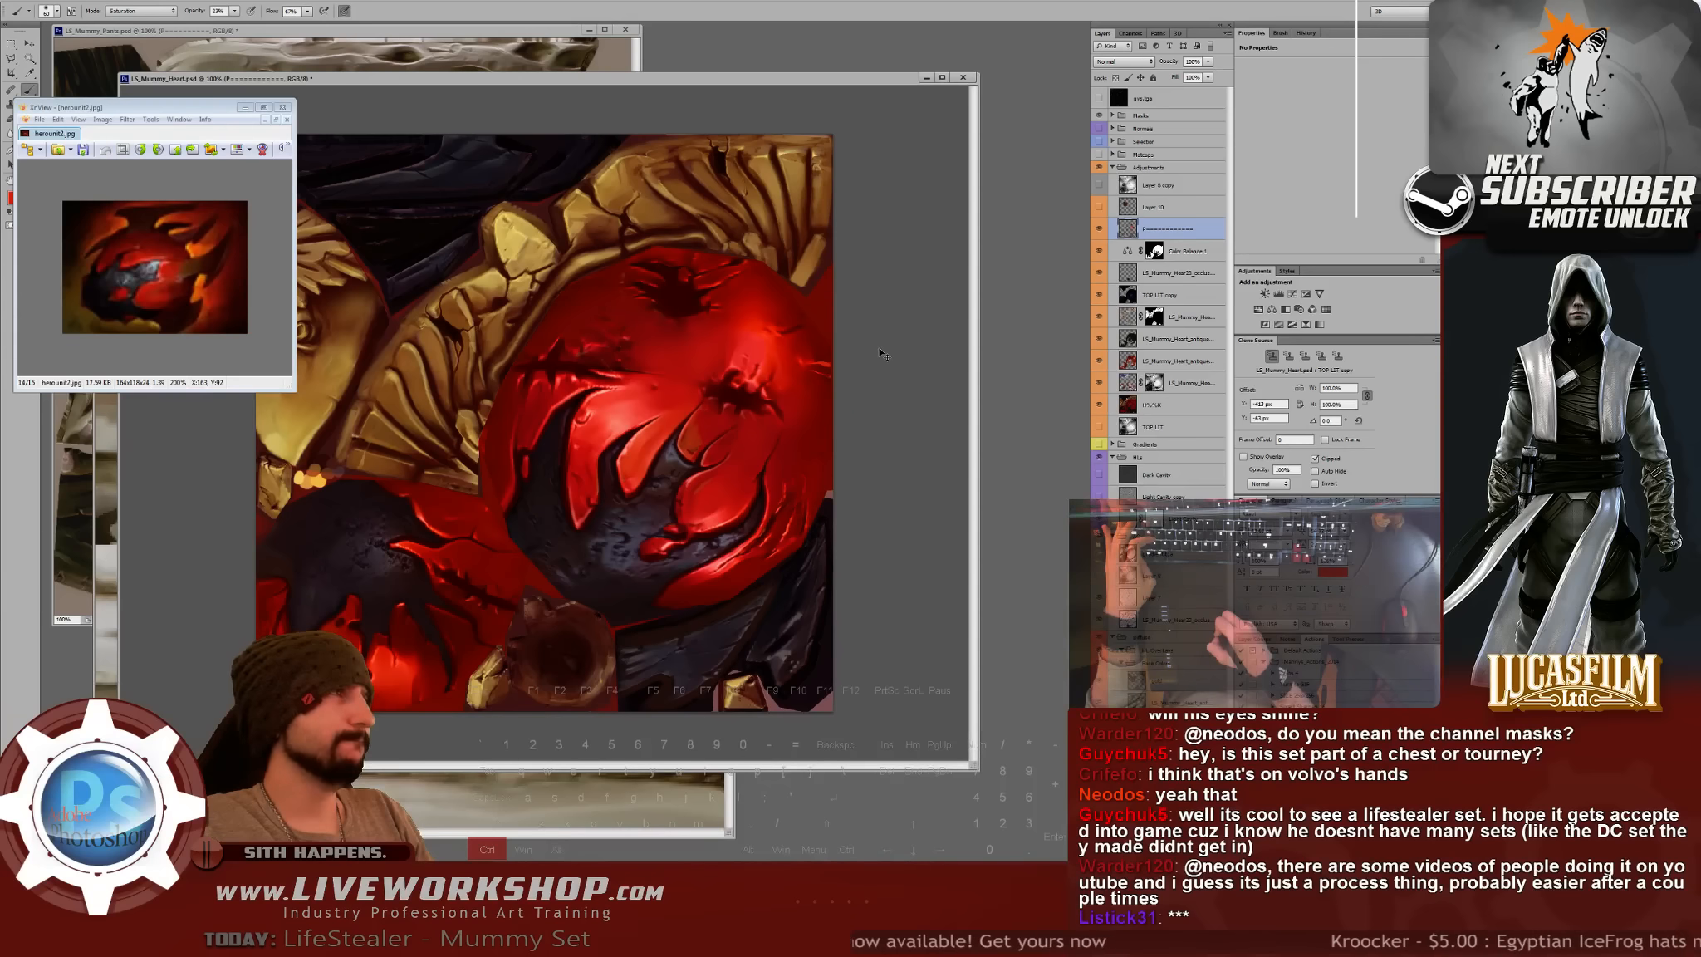
- Toggle the visibility of the dashed separator layer and the two antique heart layers to compare their effect on the texture
{"action": "left_click", "coordinate": [1099, 230]}
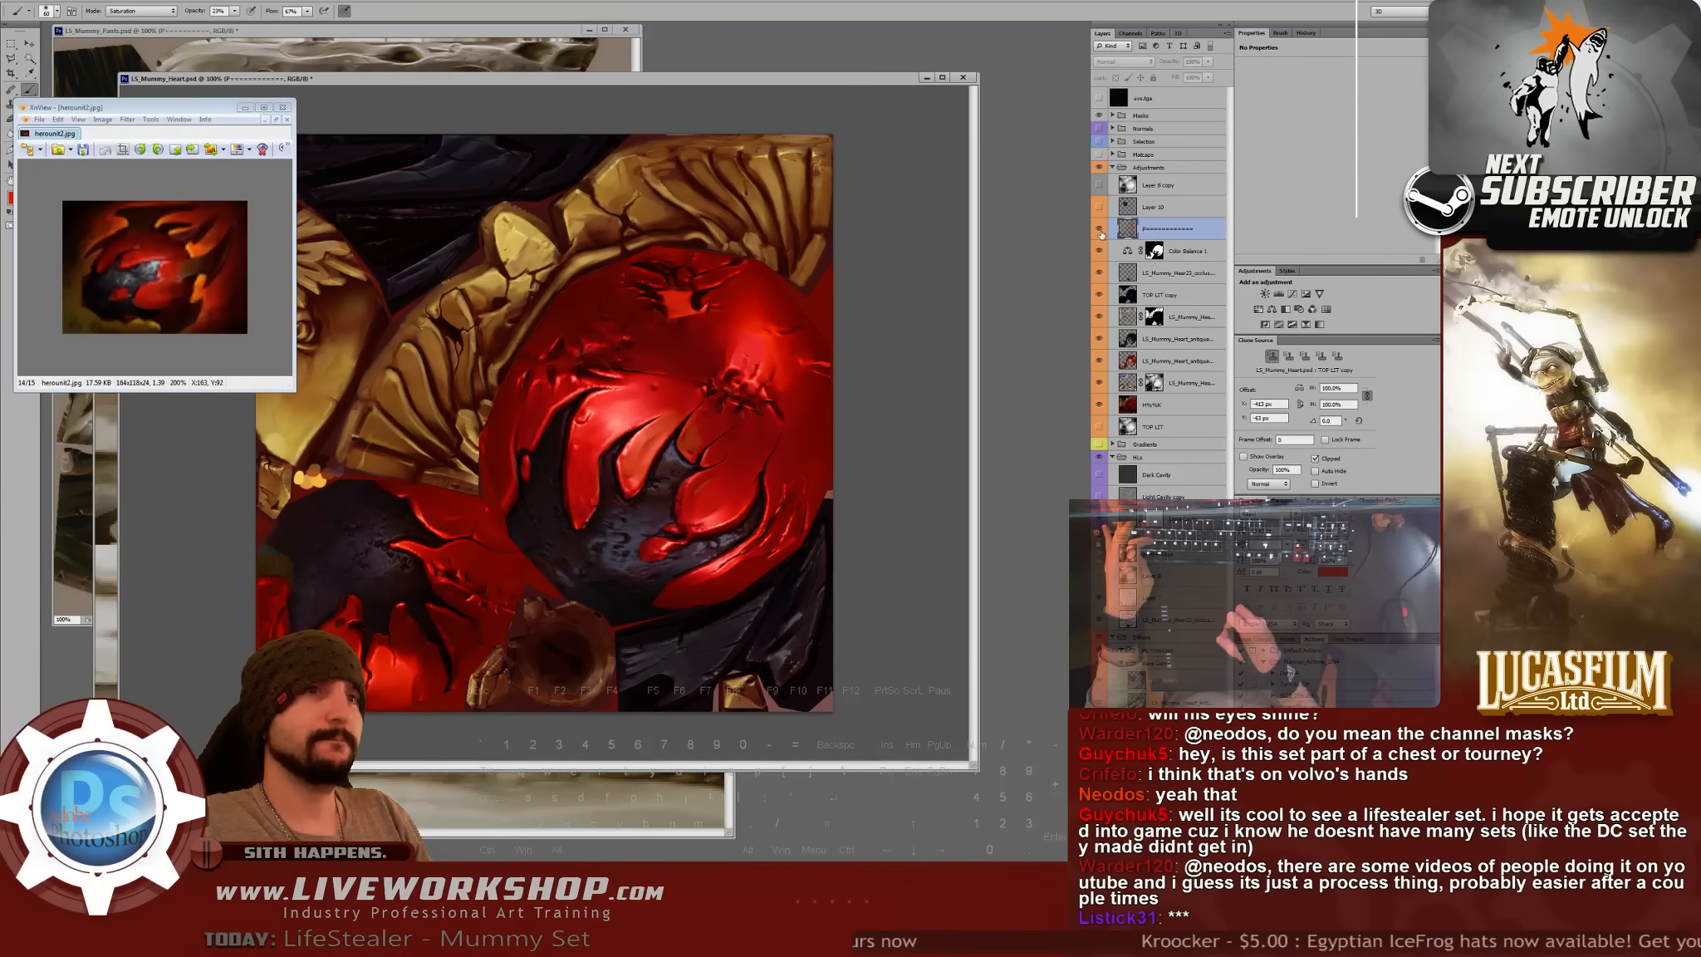
{"action": "left_click", "coordinate": [1099, 230]}
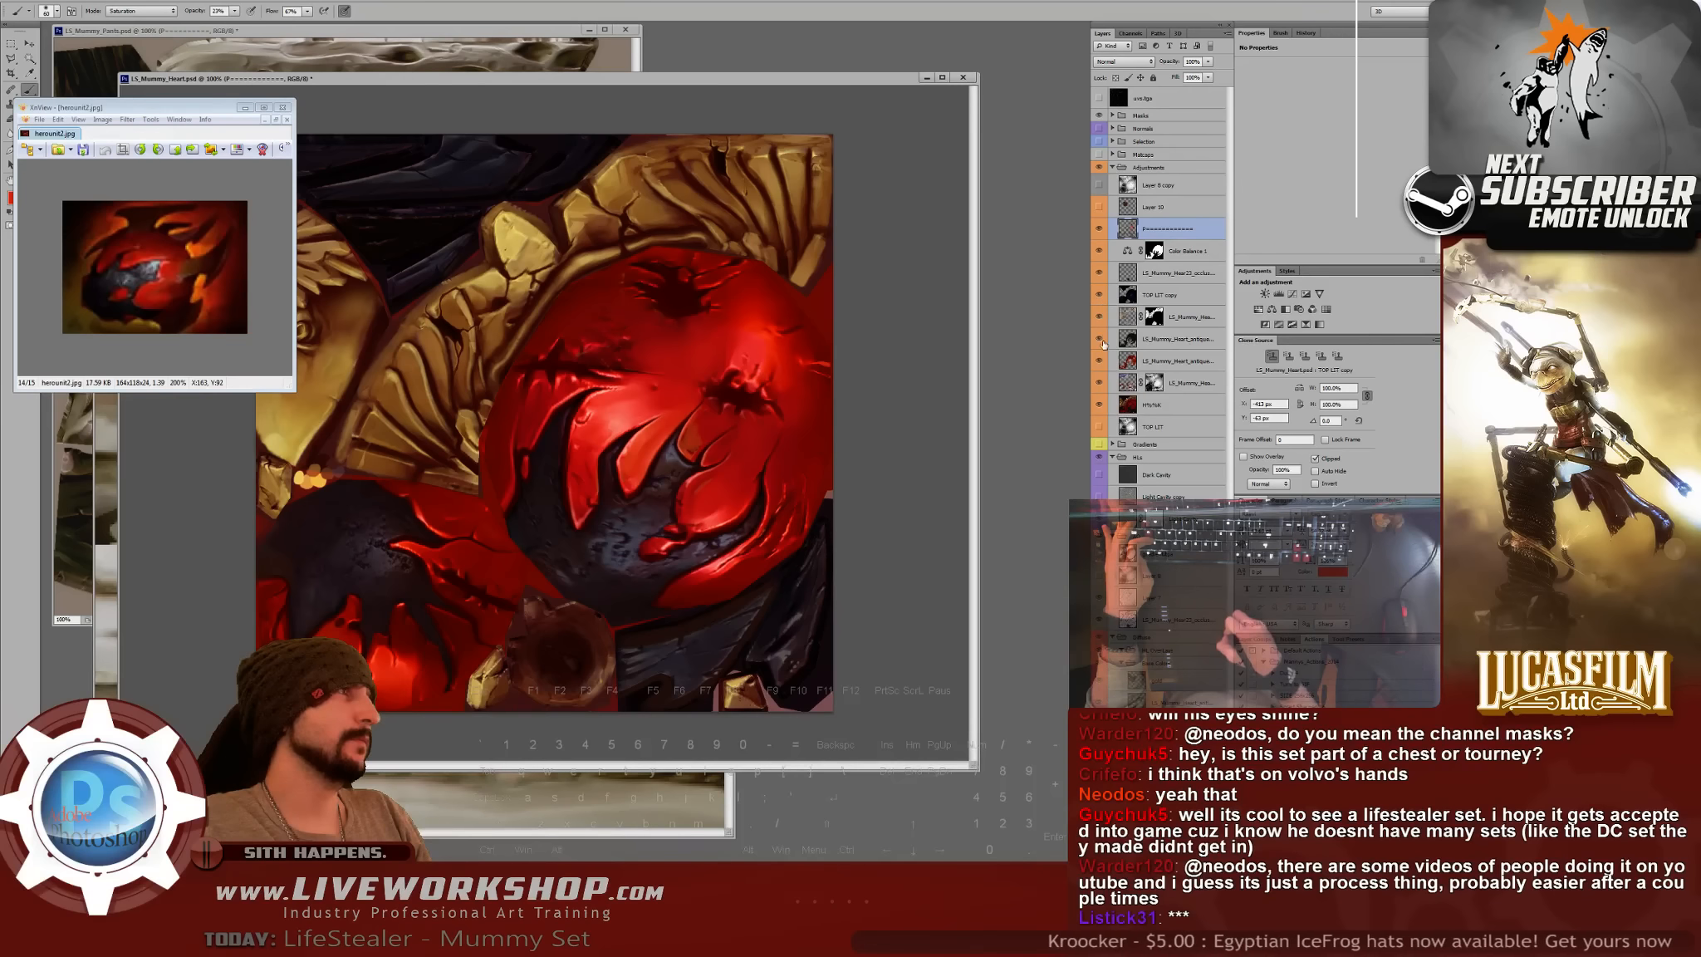
{"action": "left_click", "coordinate": [1100, 363]}
{"action": "left_click", "coordinate": [1099, 362]}
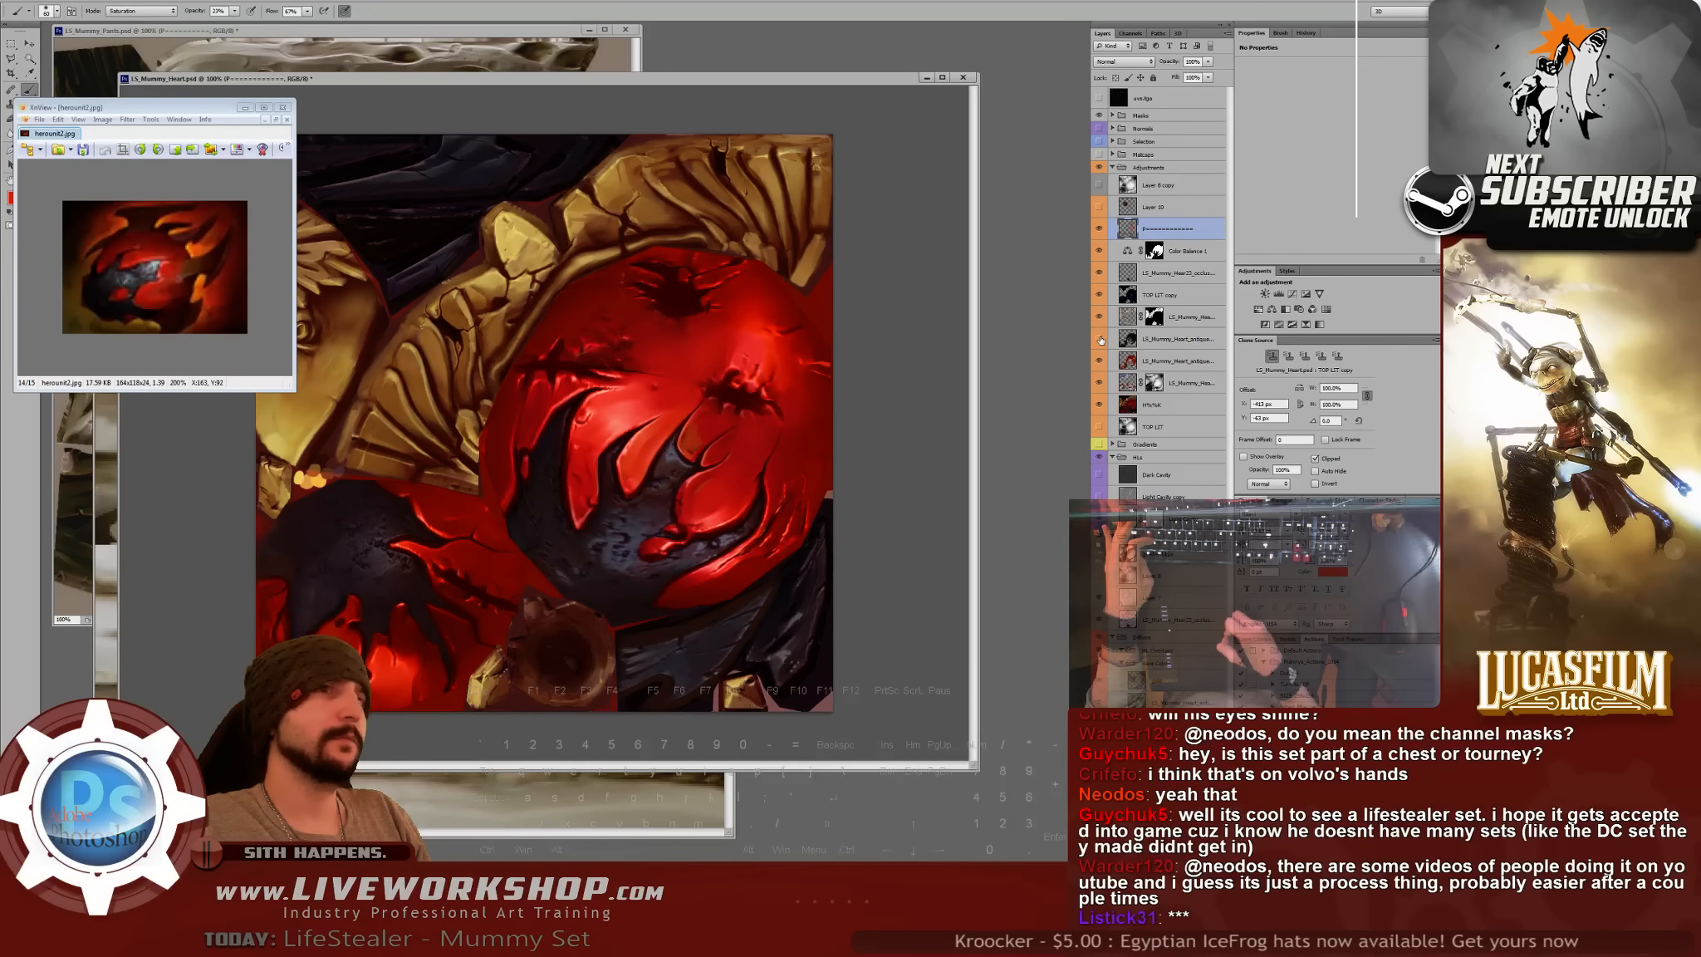
{"action": "left_click", "coordinate": [1100, 339]}
{"action": "left_click", "coordinate": [1101, 340]}
- Select the upper antique heart layer and switch to the Smudge tool over the dark claw area of the lower heart
{"action": "left_click", "coordinate": [1176, 340]}
{"action": "scroll", "coordinate": [324, 482], "scroll_direction": "up", "scroll_amount": 2}
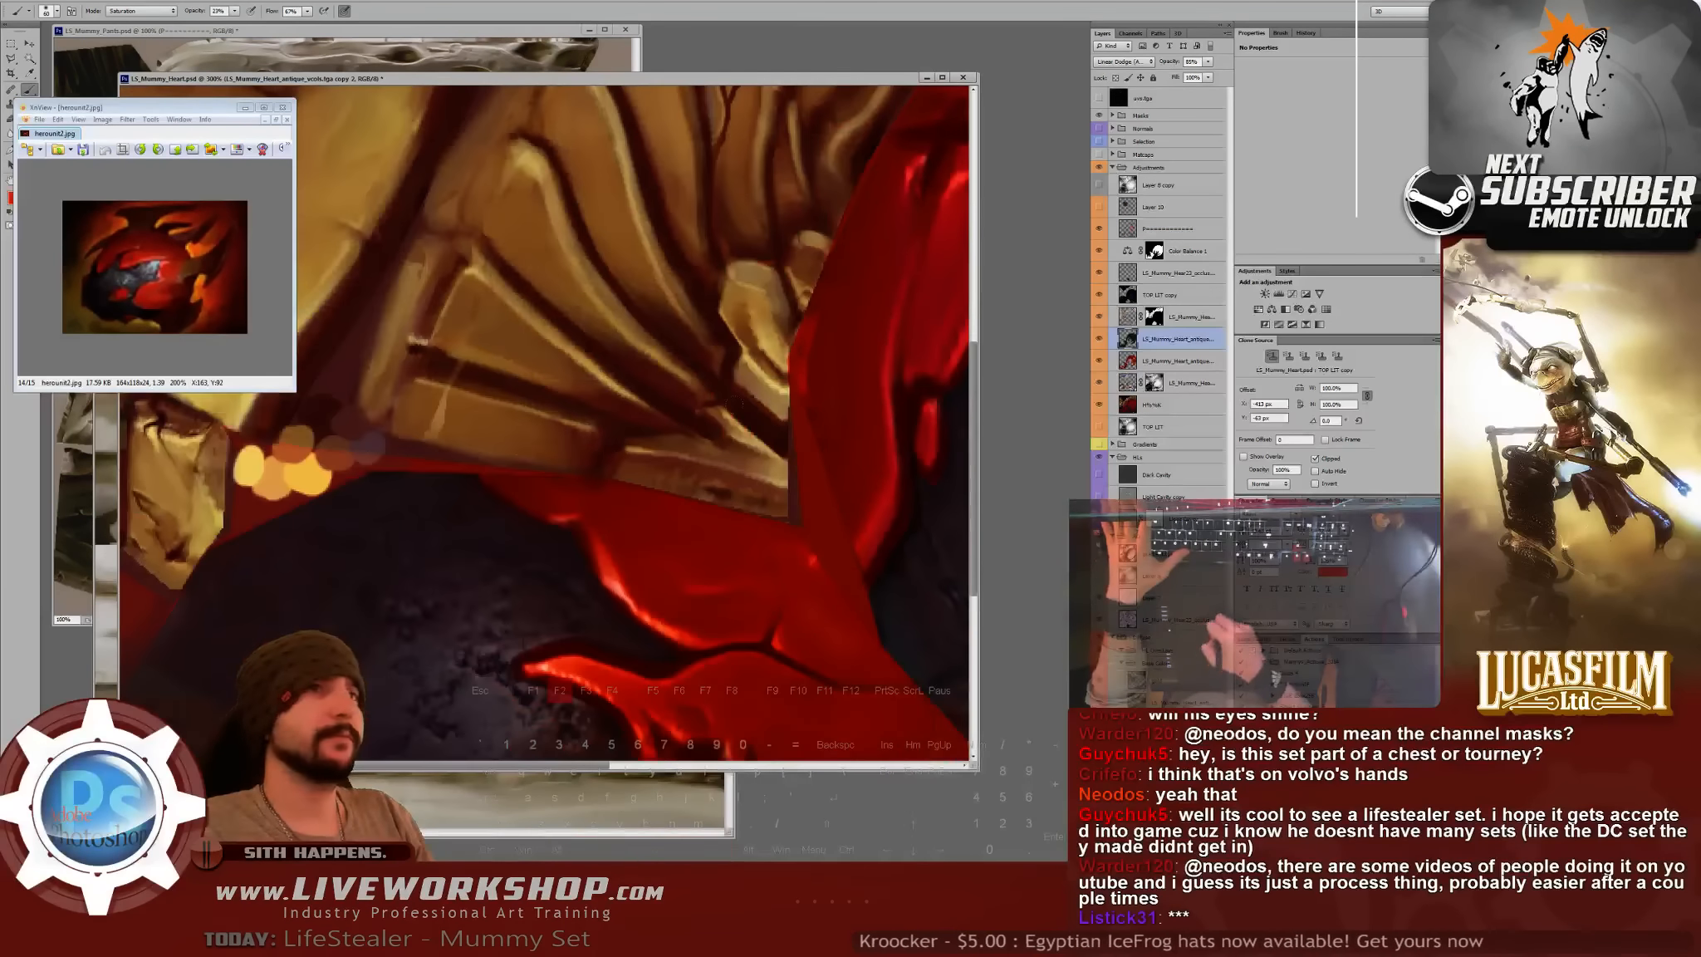
{"action": "mouse_move", "coordinate": [498, 739]}
{"action": "left_mouse_down"}
{"action": "mouse_move", "coordinate": [509, 532]}
{"action": "mouse_move", "coordinate": [592, 554]}
{"action": "mouse_move", "coordinate": [425, 554]}
{"action": "mouse_move", "coordinate": [399, 614]}
{"action": "left_mouse_up"}
{"action": "key", "text": "r"}
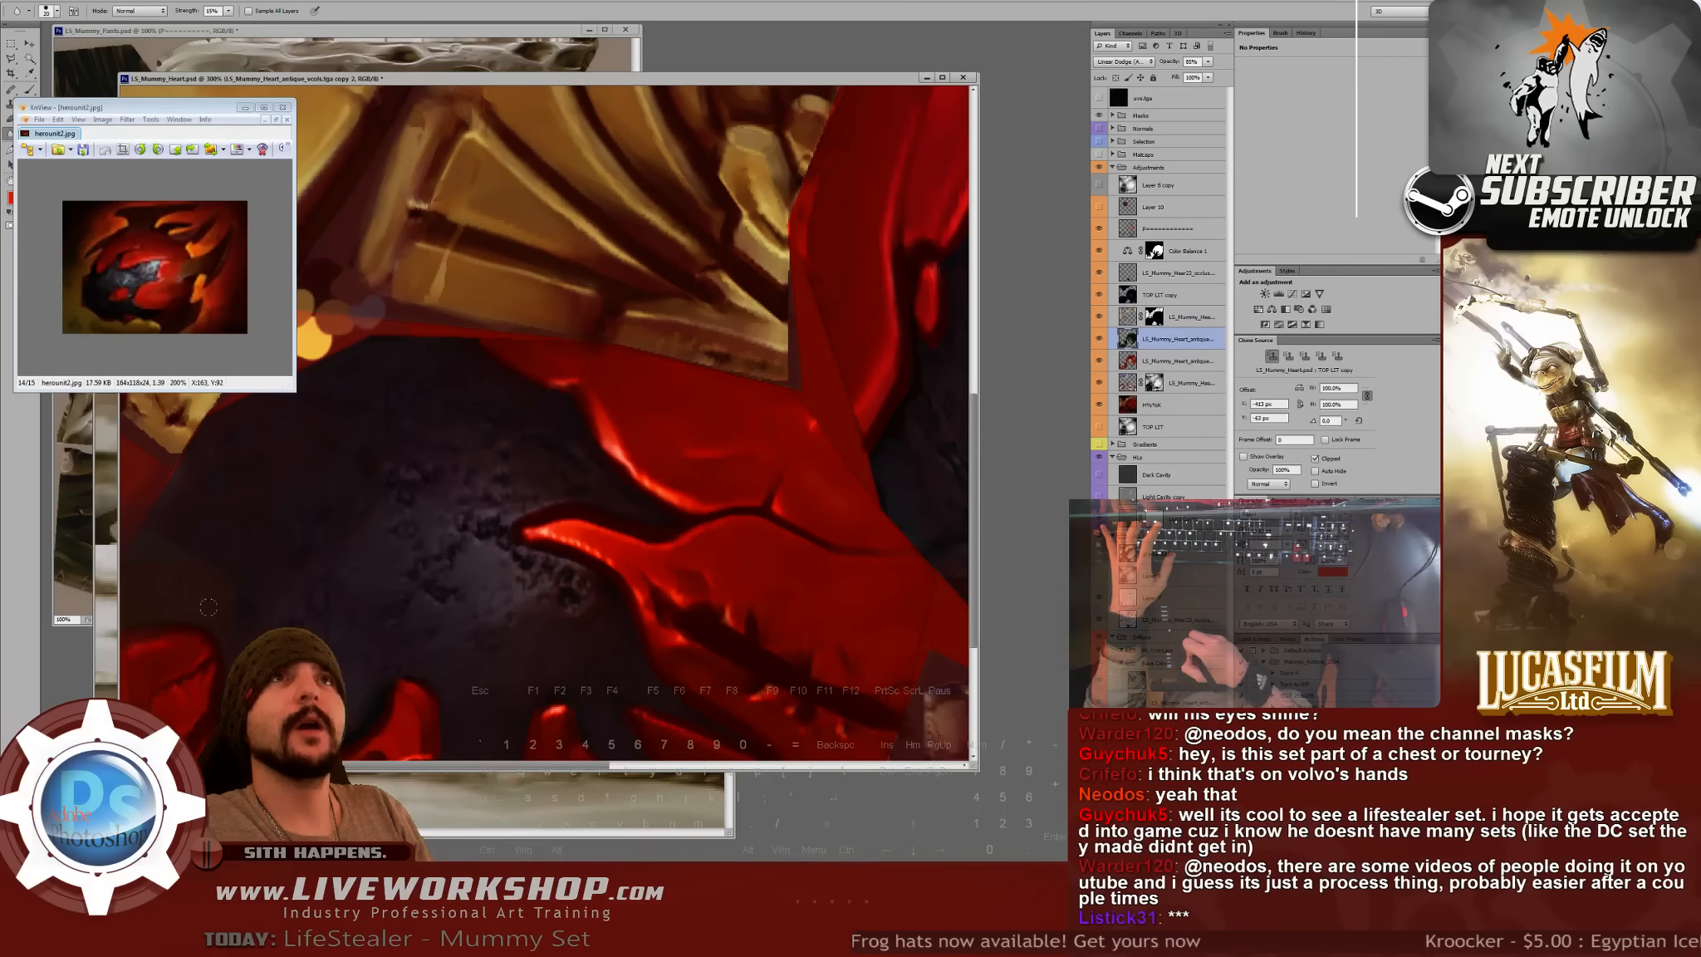
{"action": "key", "text": "shift+r"}
{"action": "key", "text": "shift+r"}
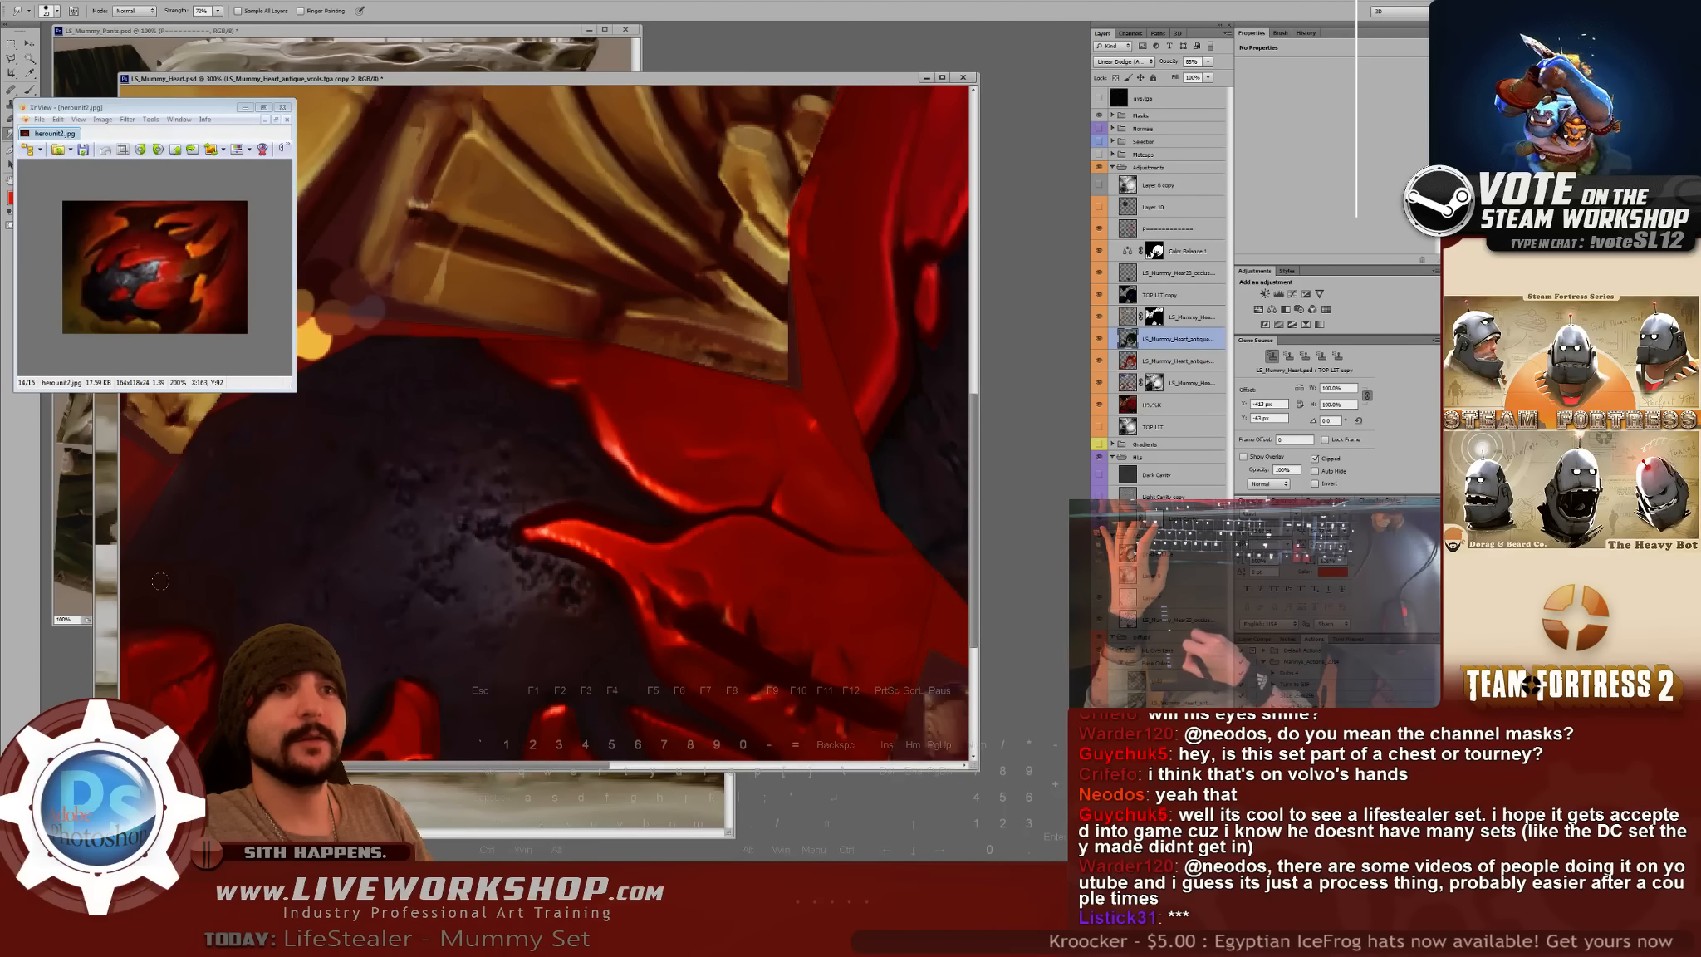
- Toggle the masked heart layer, TOP LIT copy and Color Balance 1 to compare their effect, and select the Color Balance 1 layer
{"action": "left_click", "coordinate": [1098, 318]}
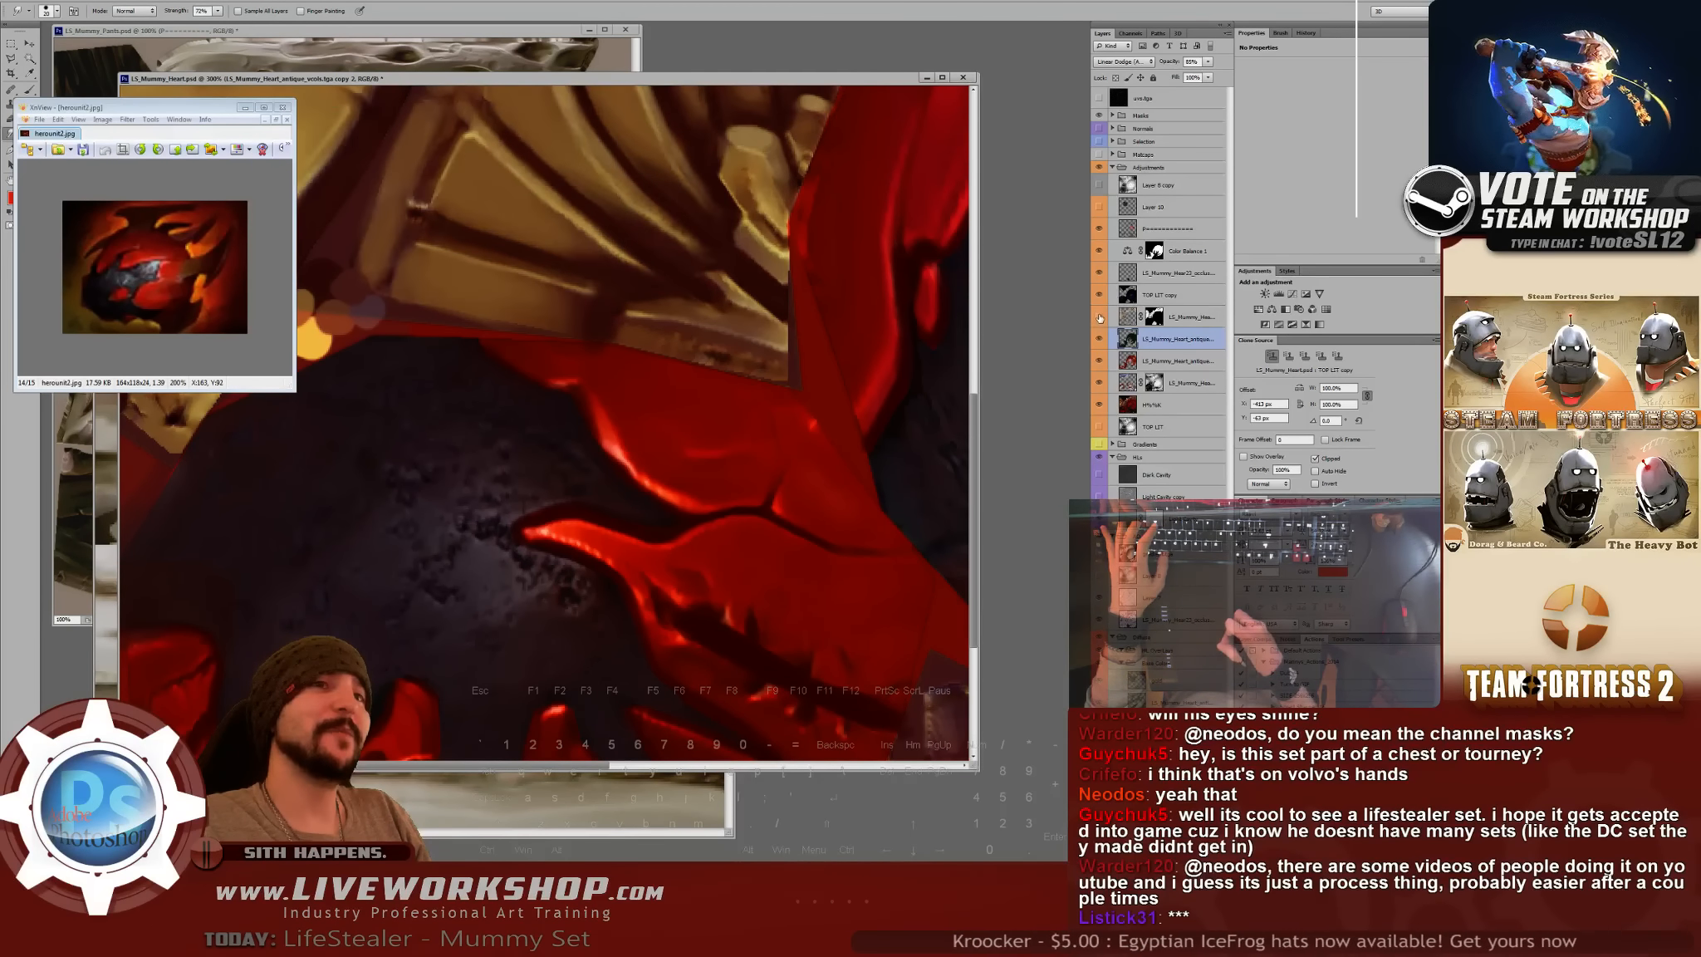
{"action": "left_click", "coordinate": [1098, 318]}
{"action": "left_click", "coordinate": [1098, 295]}
{"action": "left_click", "coordinate": [1098, 296]}
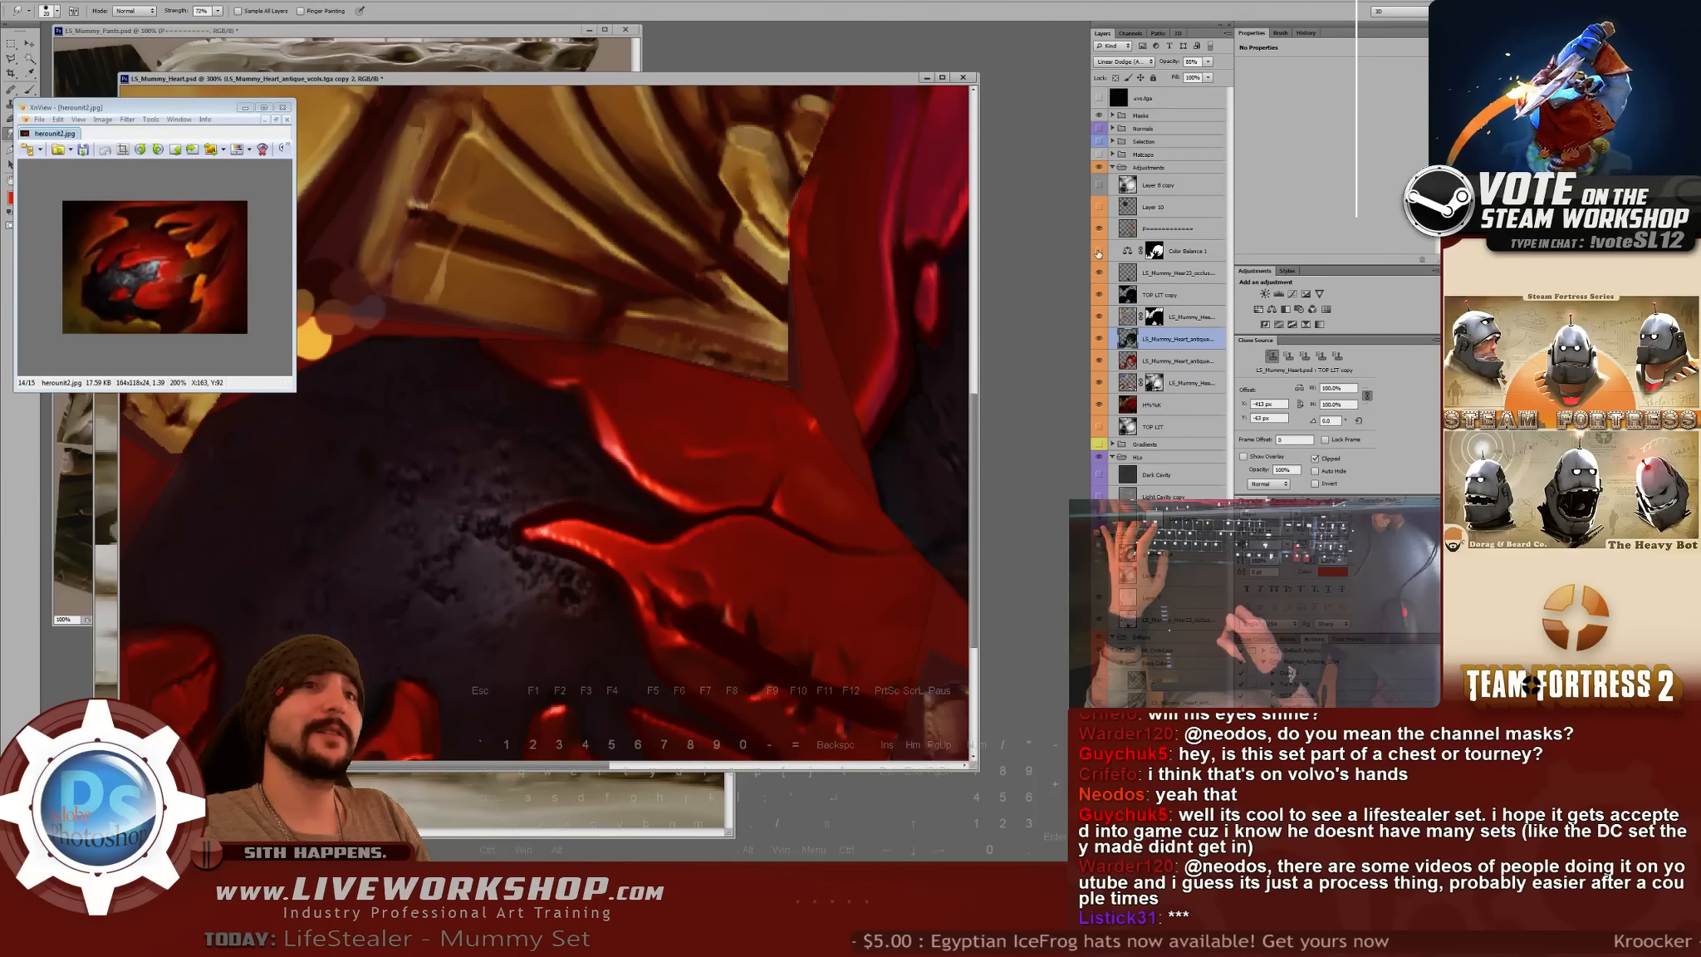
{"action": "left_click", "coordinate": [1149, 254]}
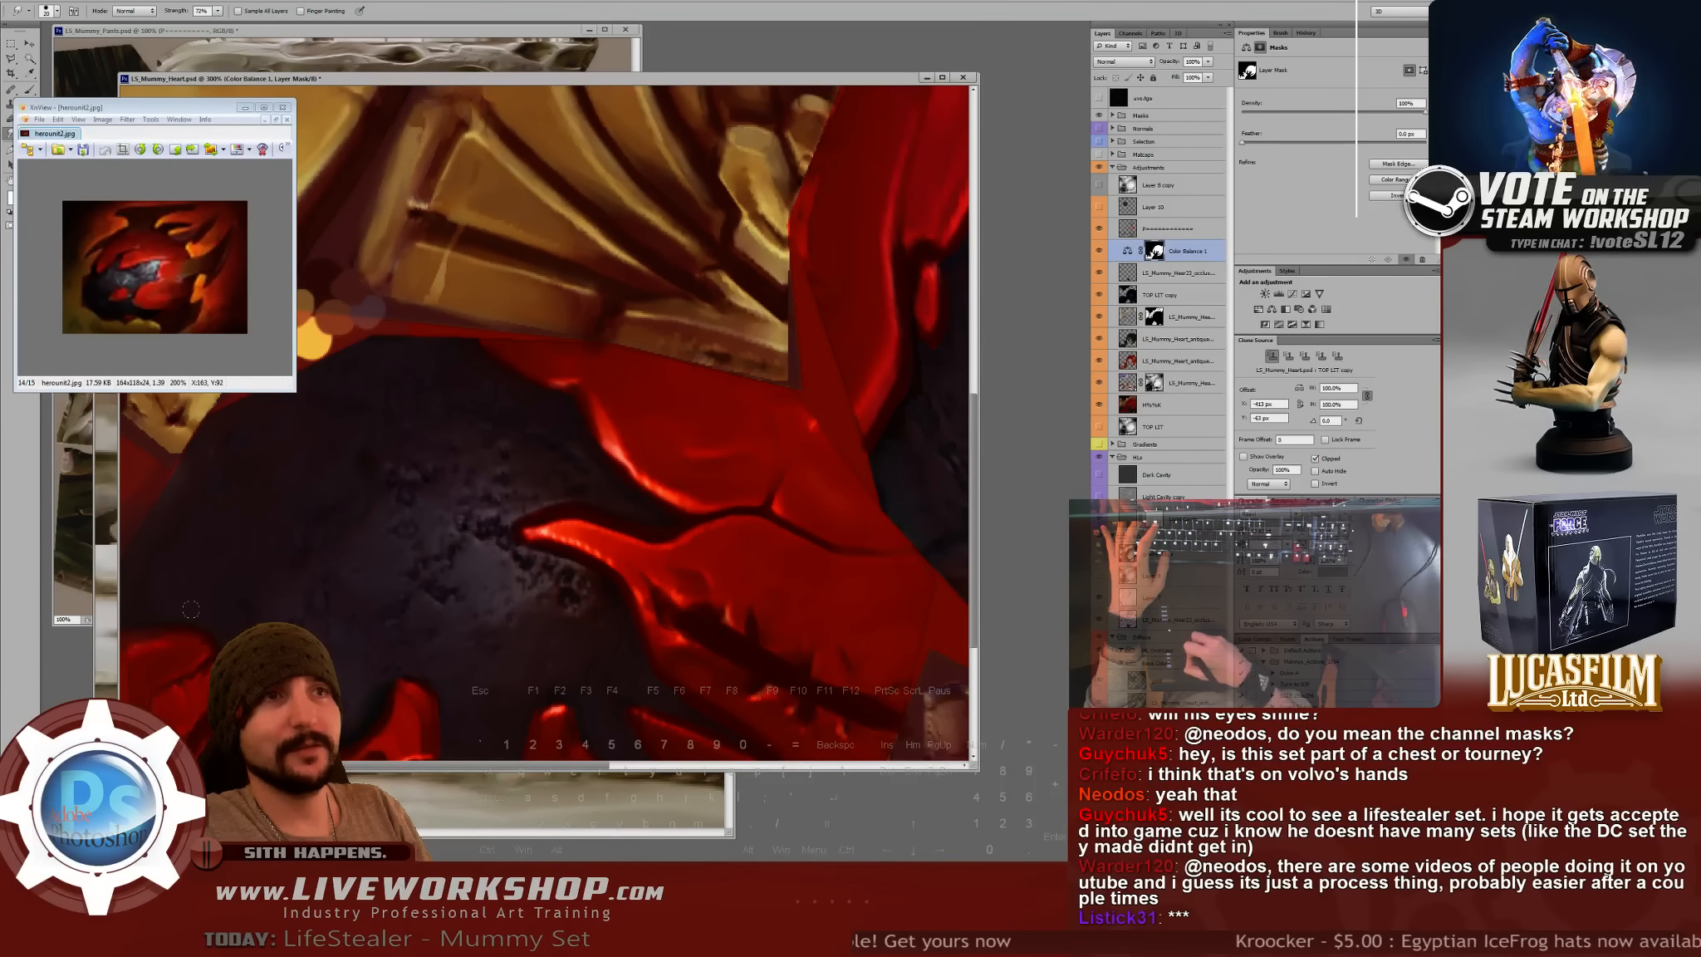
- Review the whole heart texture at 50% zoom and save the document
{"action": "key", "text": "ctrl+minus"}
{"action": "key", "text": "ctrl+minus"}
{"action": "key", "text": "ctrl+minus"}
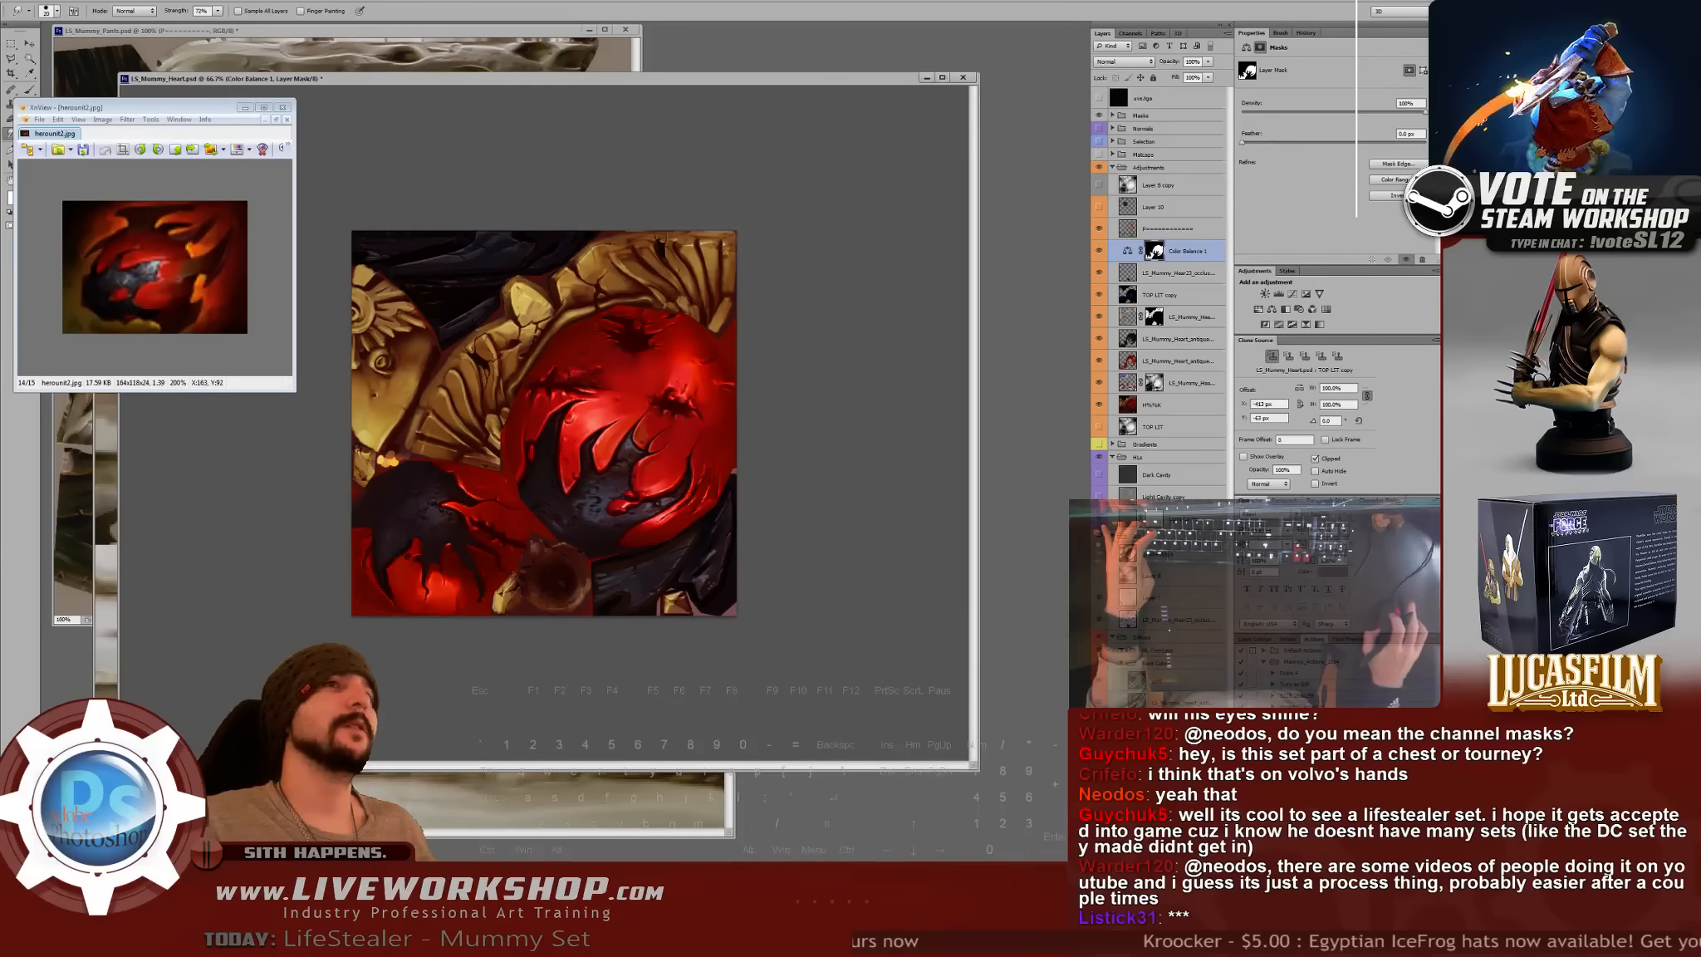
{"action": "key", "text": "ctrl+minus"}
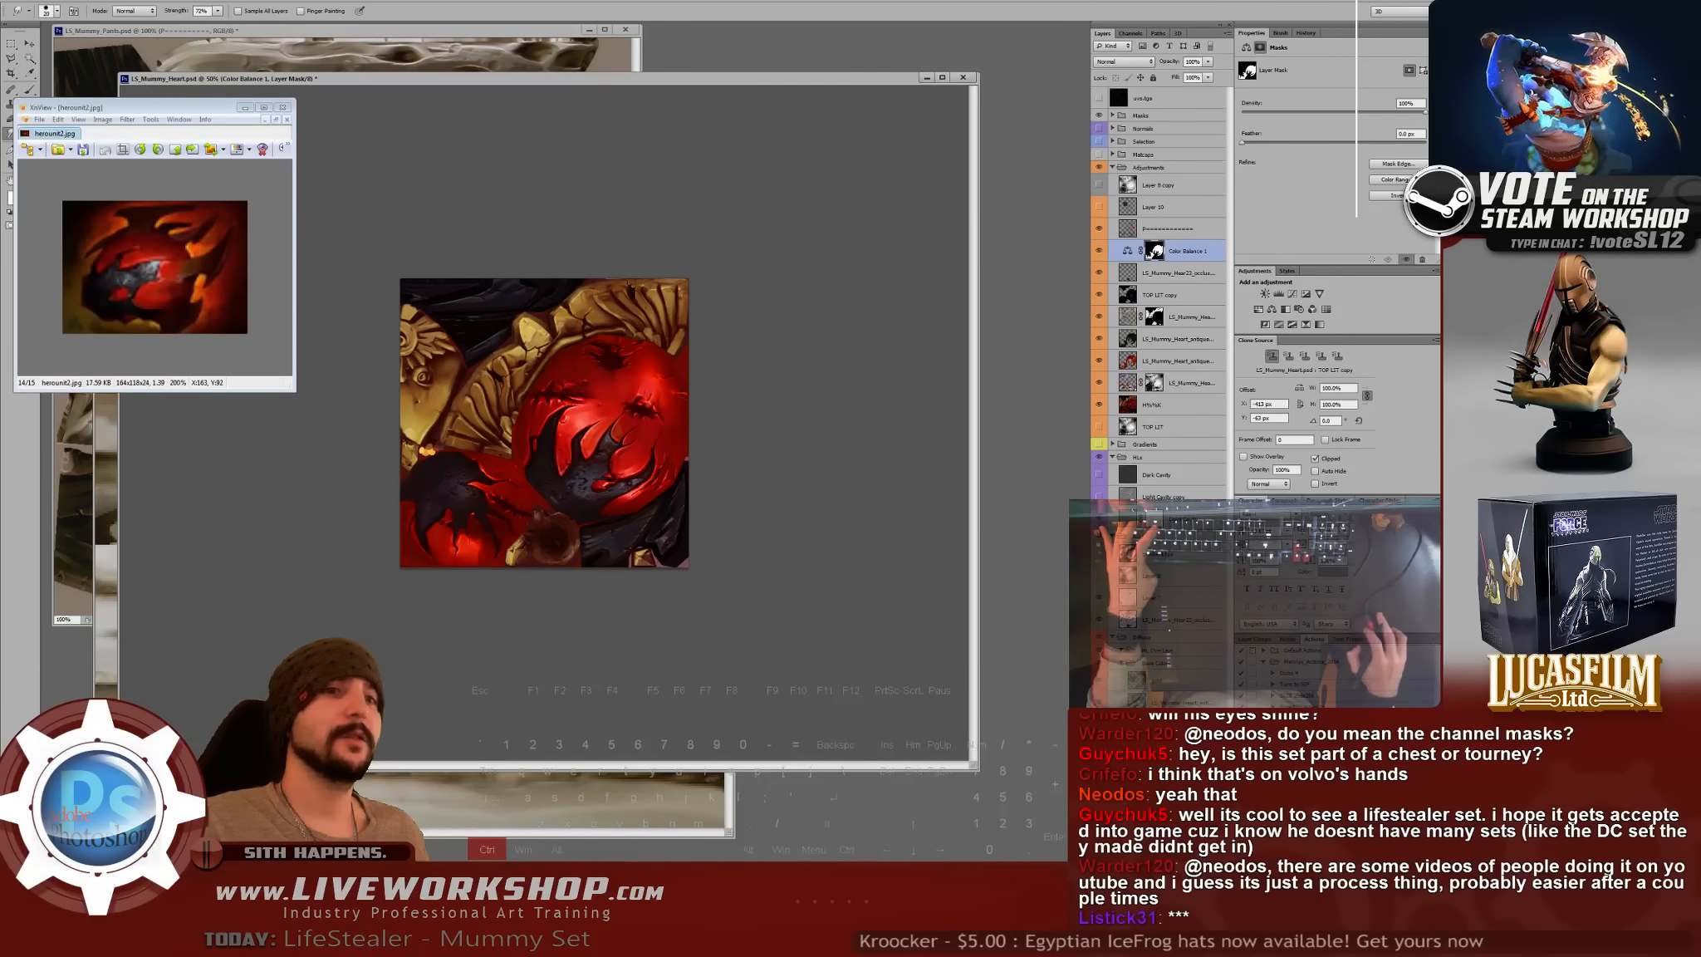
{"action": "key", "text": "ctrl+s"}
- Switch to Softimage and inspect the updated heart texture on the character model from the side and back
{"action": "key", "text": "alt+Tab"}
{"action": "left_click_drag", "start_coordinate": [880, 503], "coordinate": [444, 572]}
{"action": "left_click", "coordinate": [789, 511]}
{"action": "key", "text": "f"}
{"action": "left_click", "coordinate": [979, 270]}
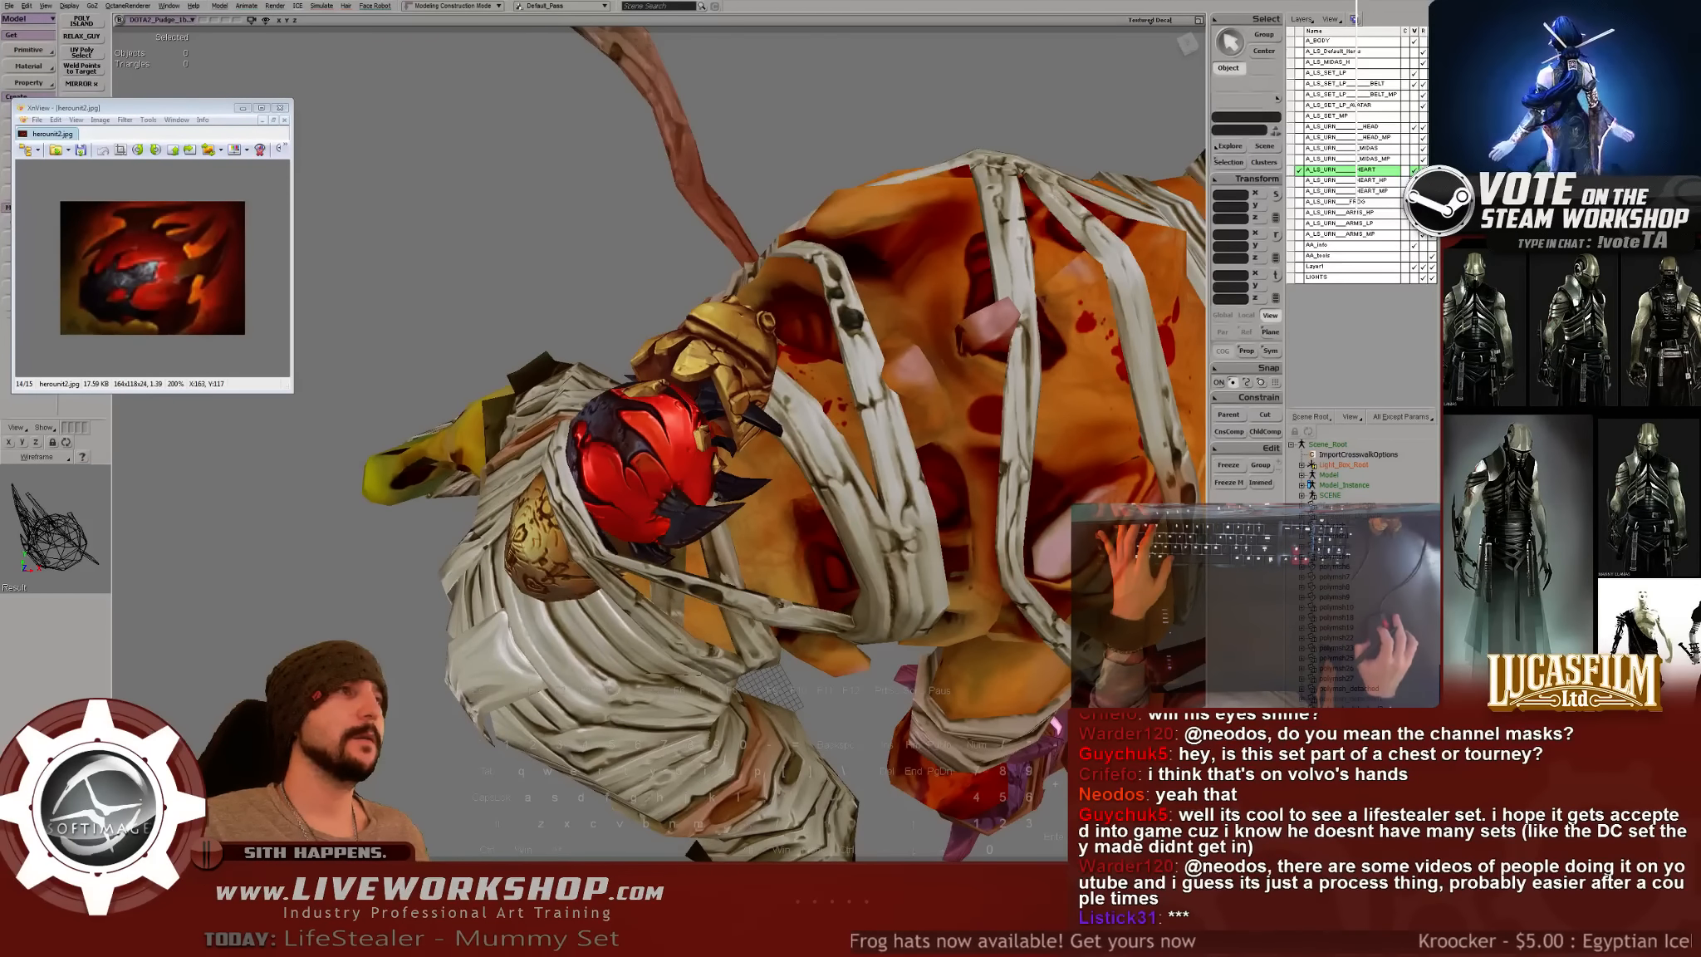
{"action": "left_click_drag", "start_coordinate": [662, 481], "coordinate": [735, 527]}
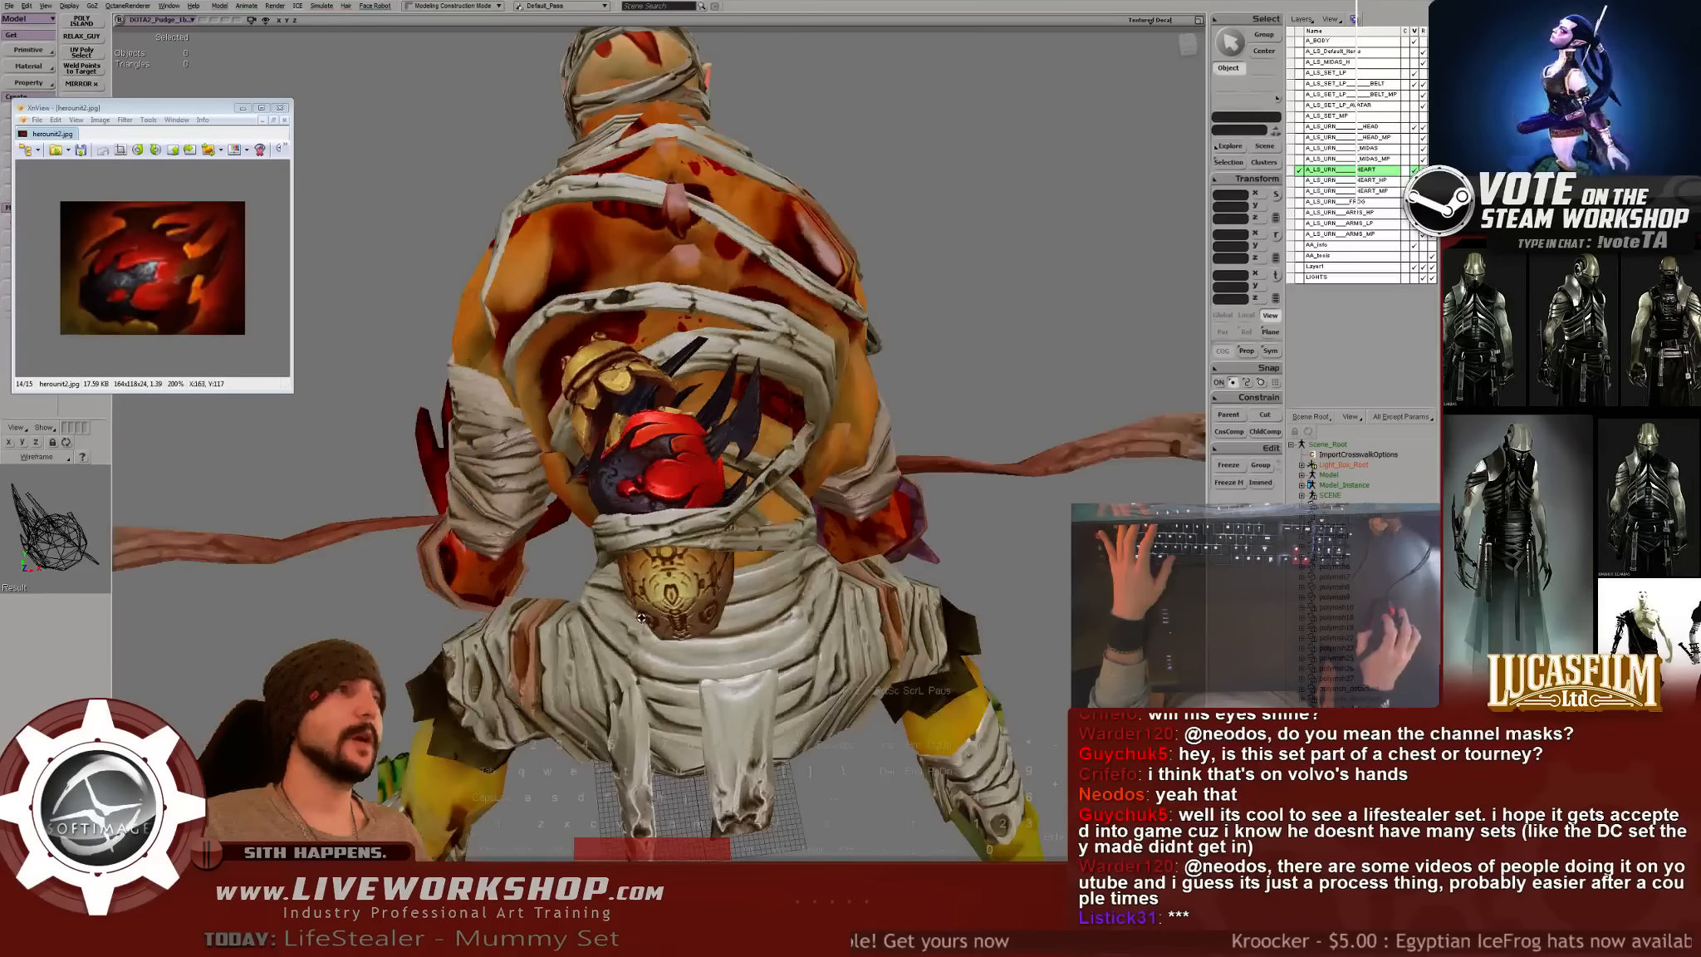
- Return to Photoshop, load the Color Balance 1 mask as a selection, and add a new layer above that adjustment
{"action": "key", "text": "alt+Tab"}
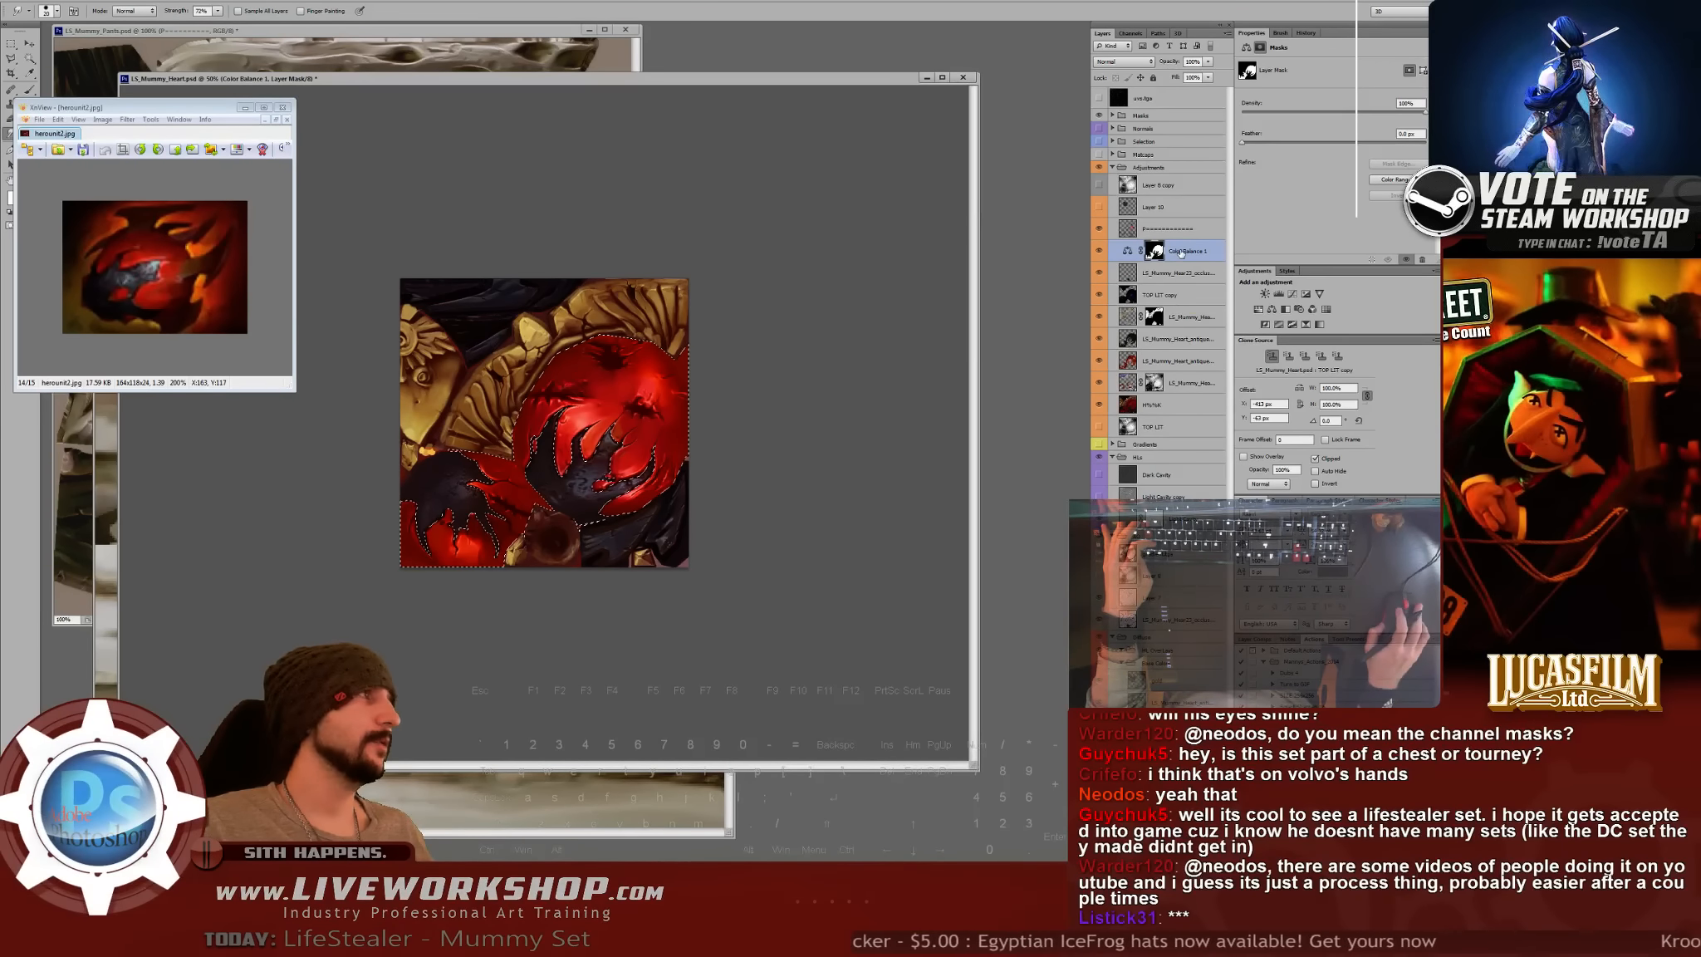
{"action": "key", "text": "ctrl+shift+alt+n"}
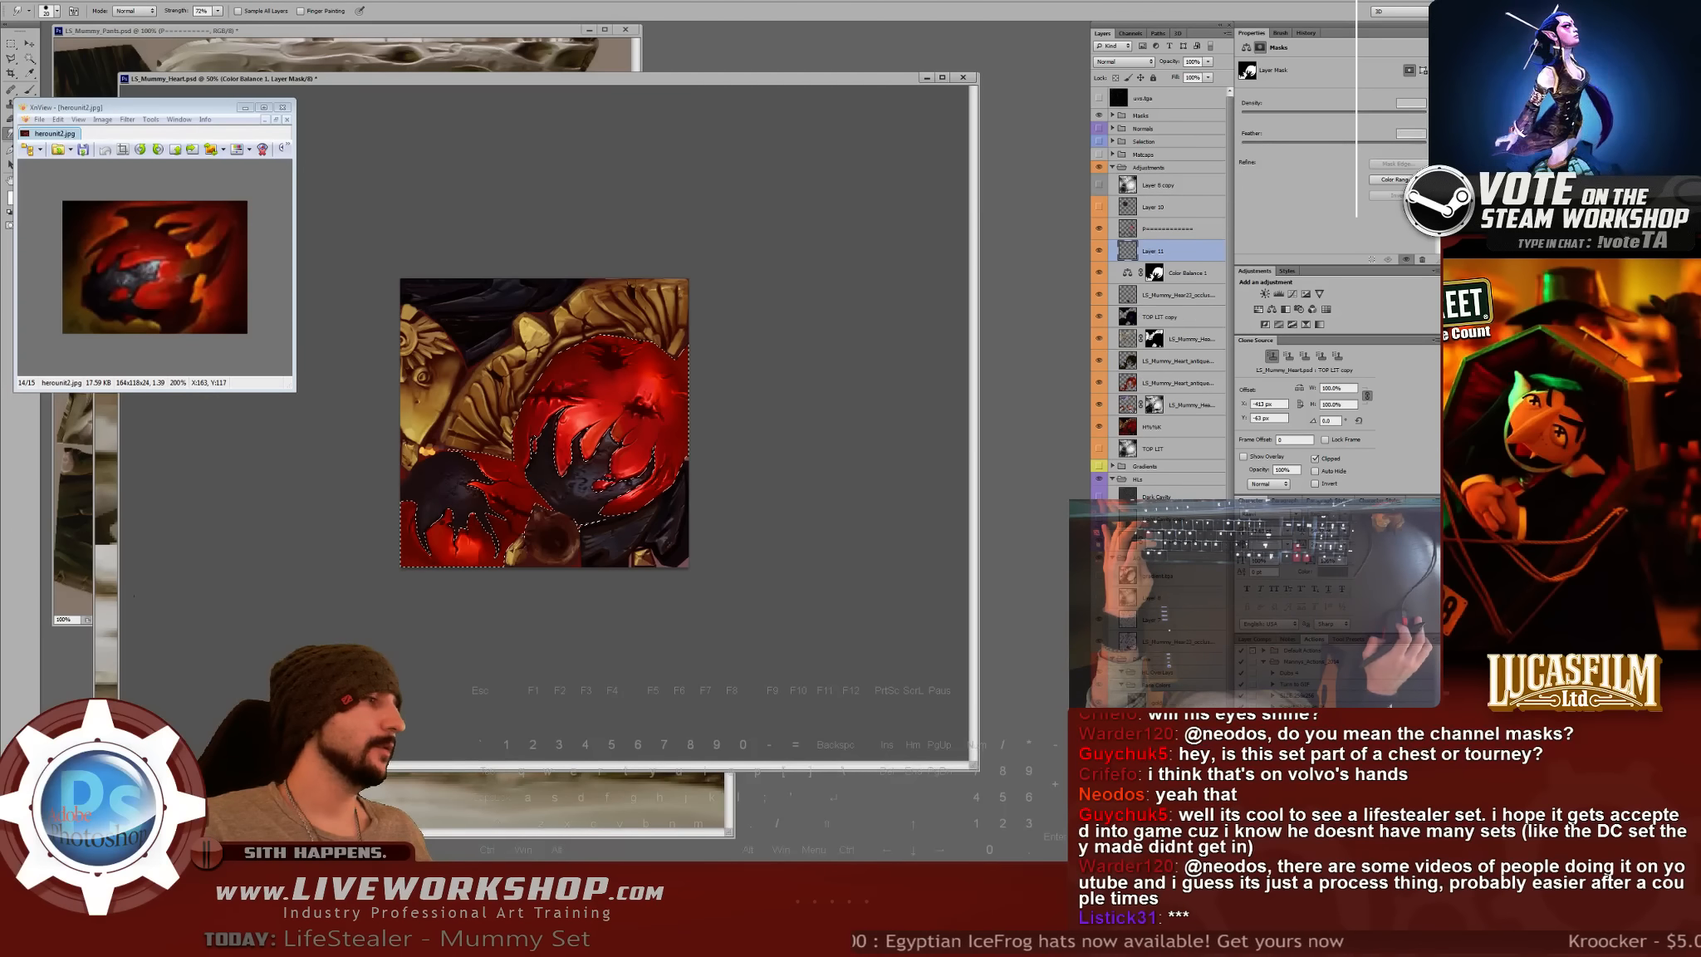
- Undo the new empty layer and add a Levels adjustment above Color Balance 1, masked to the selected heart area
{"action": "key", "text": "ctrl+z"}
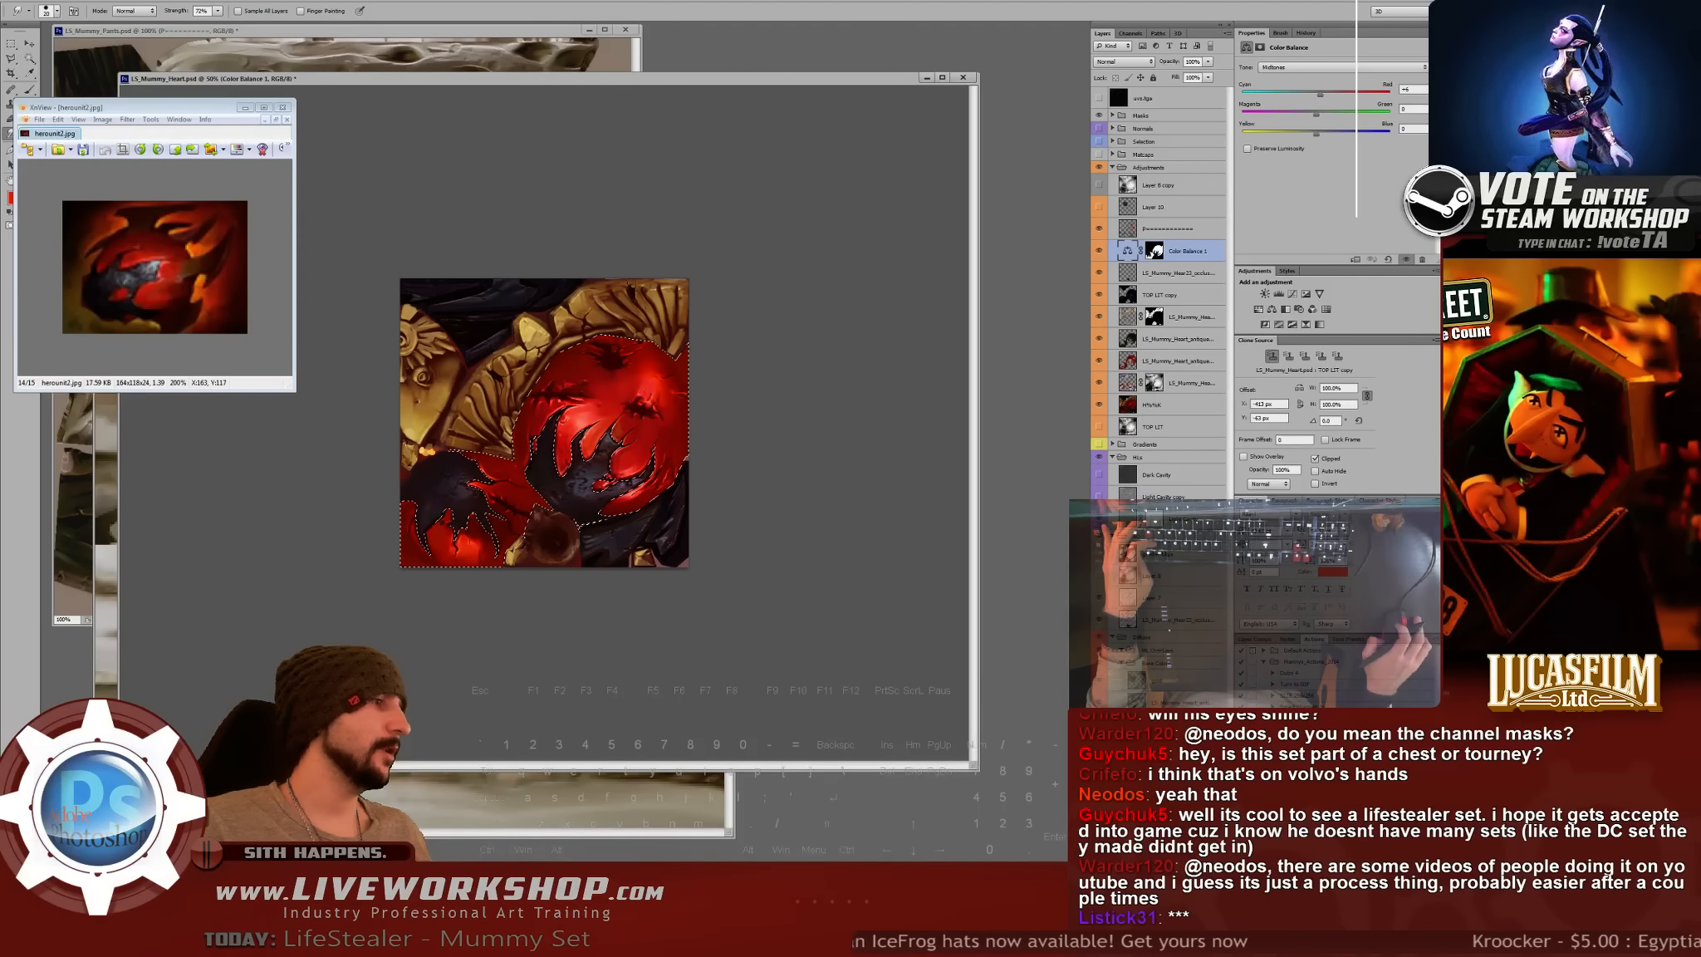
{"action": "left_click", "coordinate": [1165, 856]}
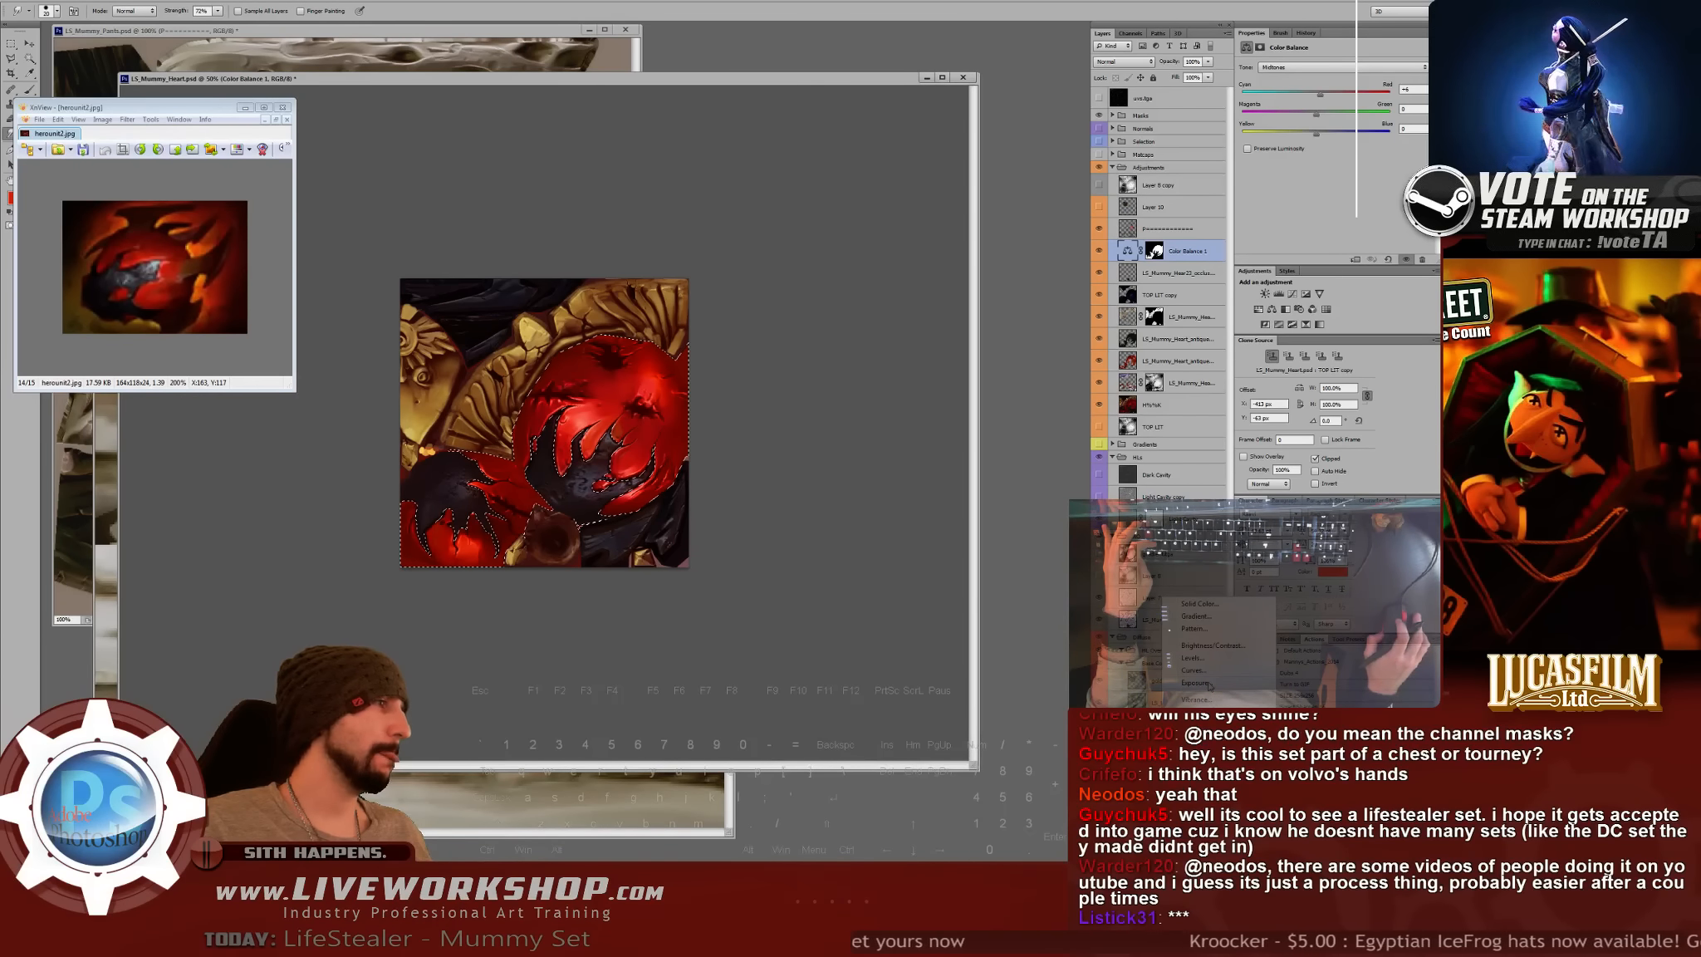
{"action": "left_click", "coordinate": [1193, 657]}
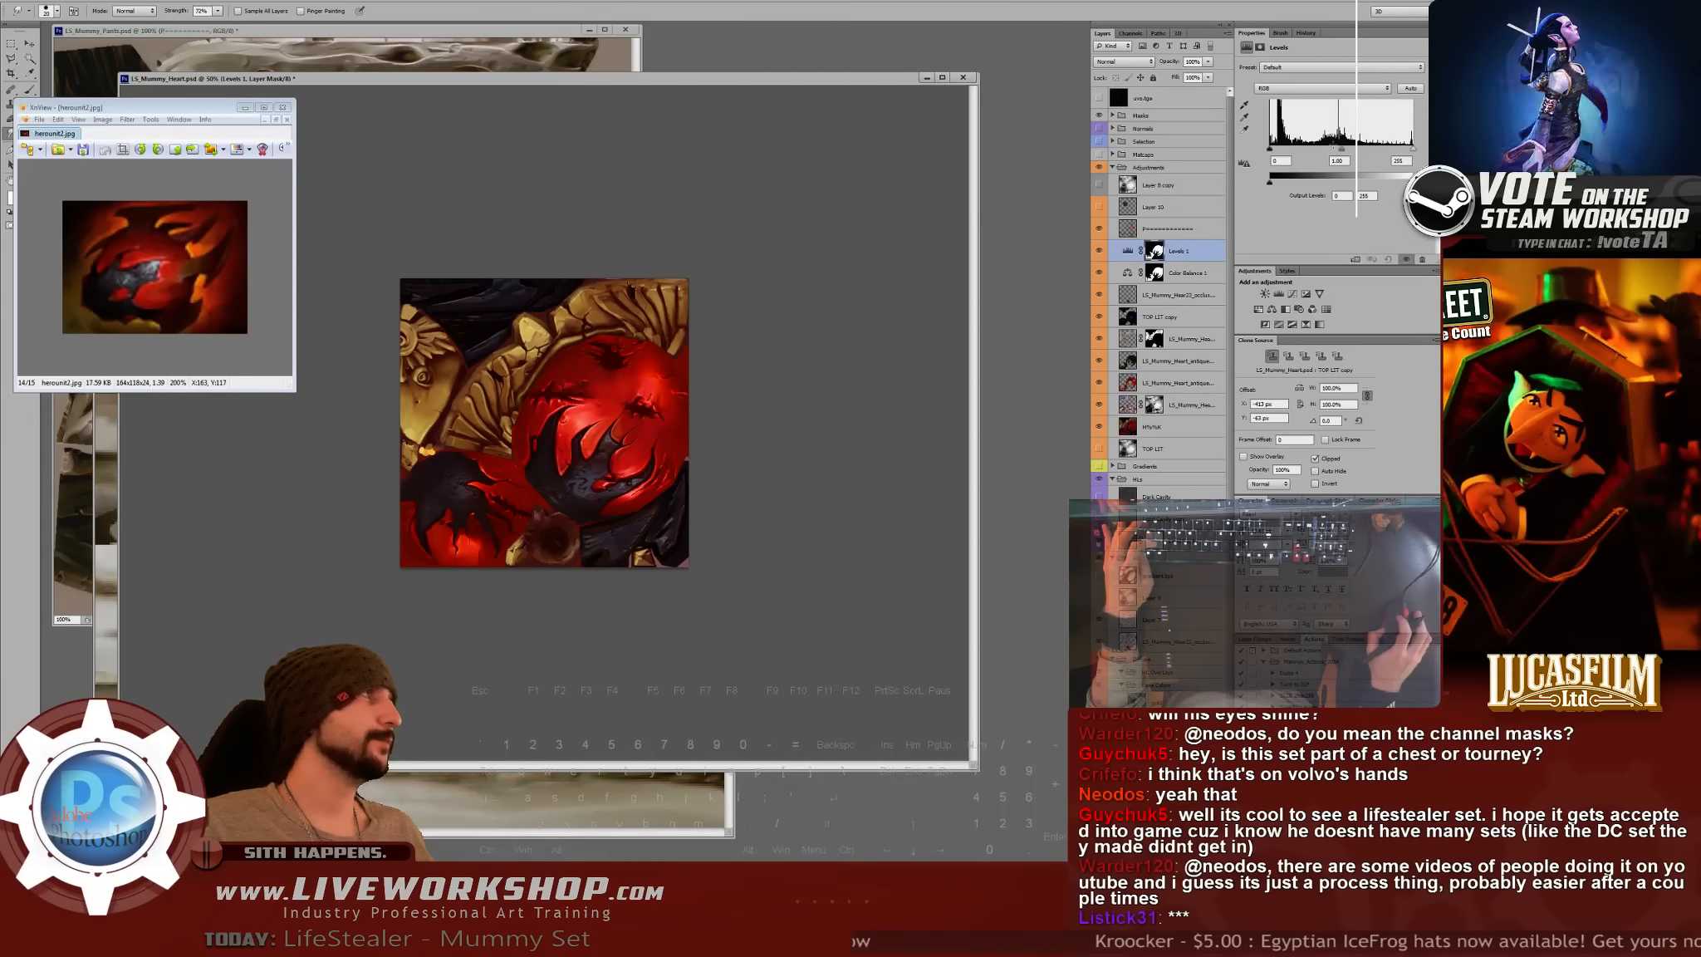
- Darken the heart in the Levels adjustment by lowering the midtones and narrowing the output levels to about 20 and 200
{"action": "left_click_drag", "start_coordinate": [1342, 152], "coordinate": [1346, 152]}
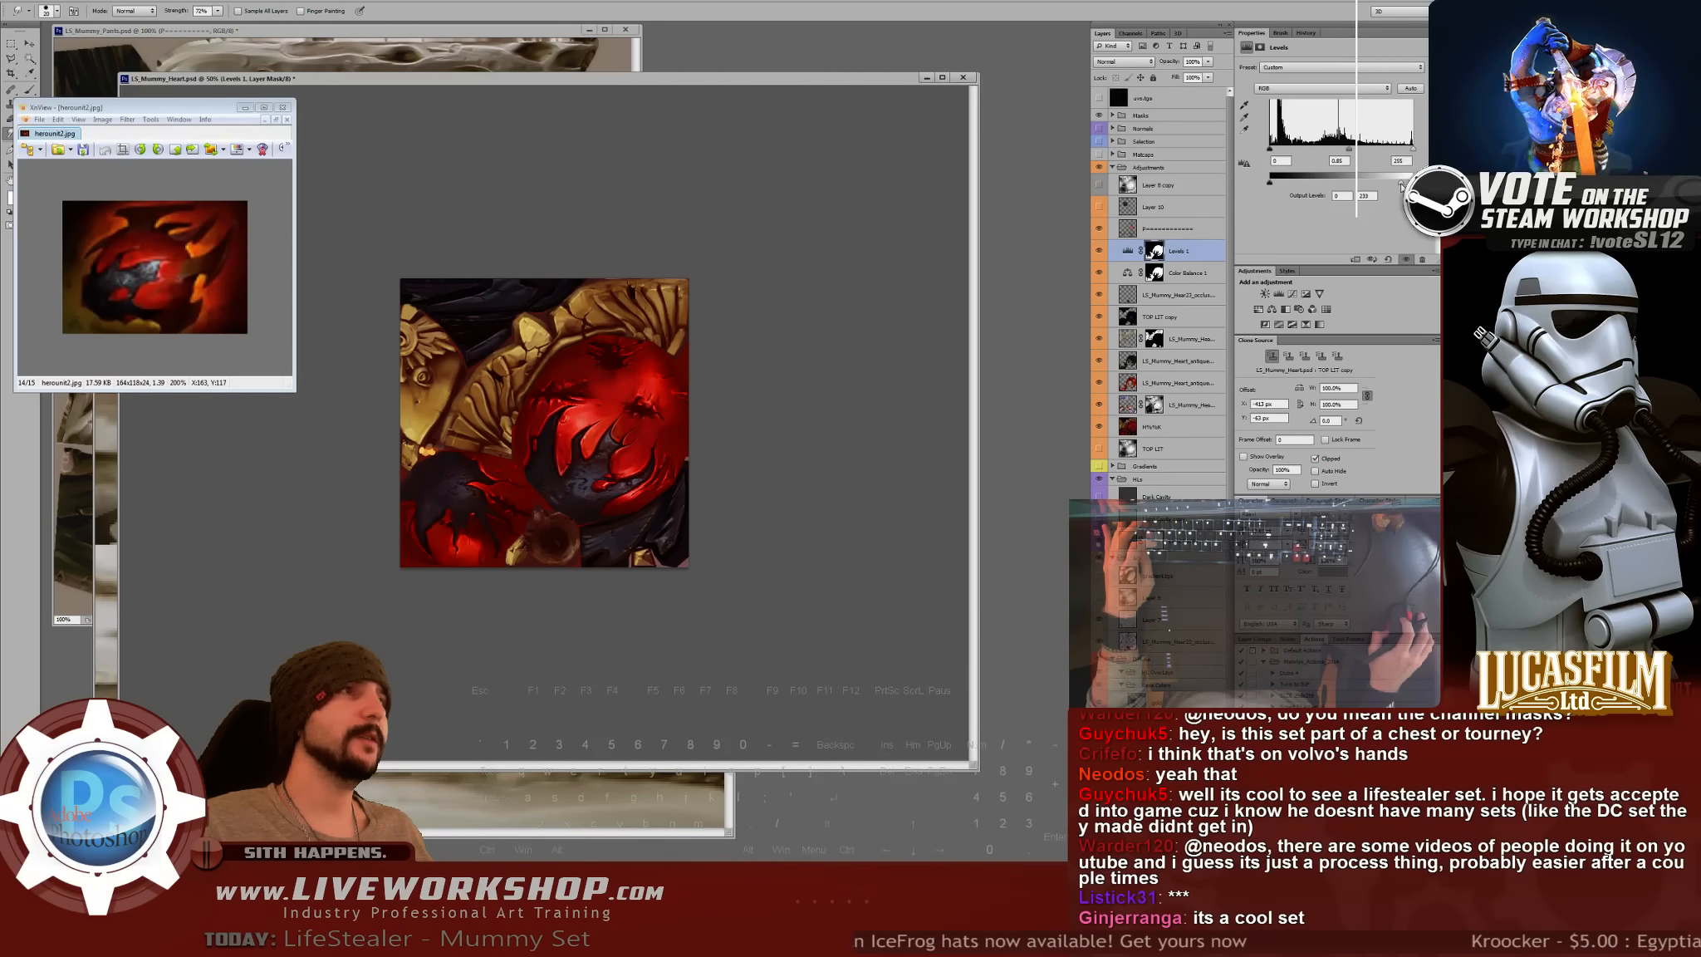
{"action": "left_click_drag", "start_coordinate": [1396, 183], "coordinate": [1391, 183]}
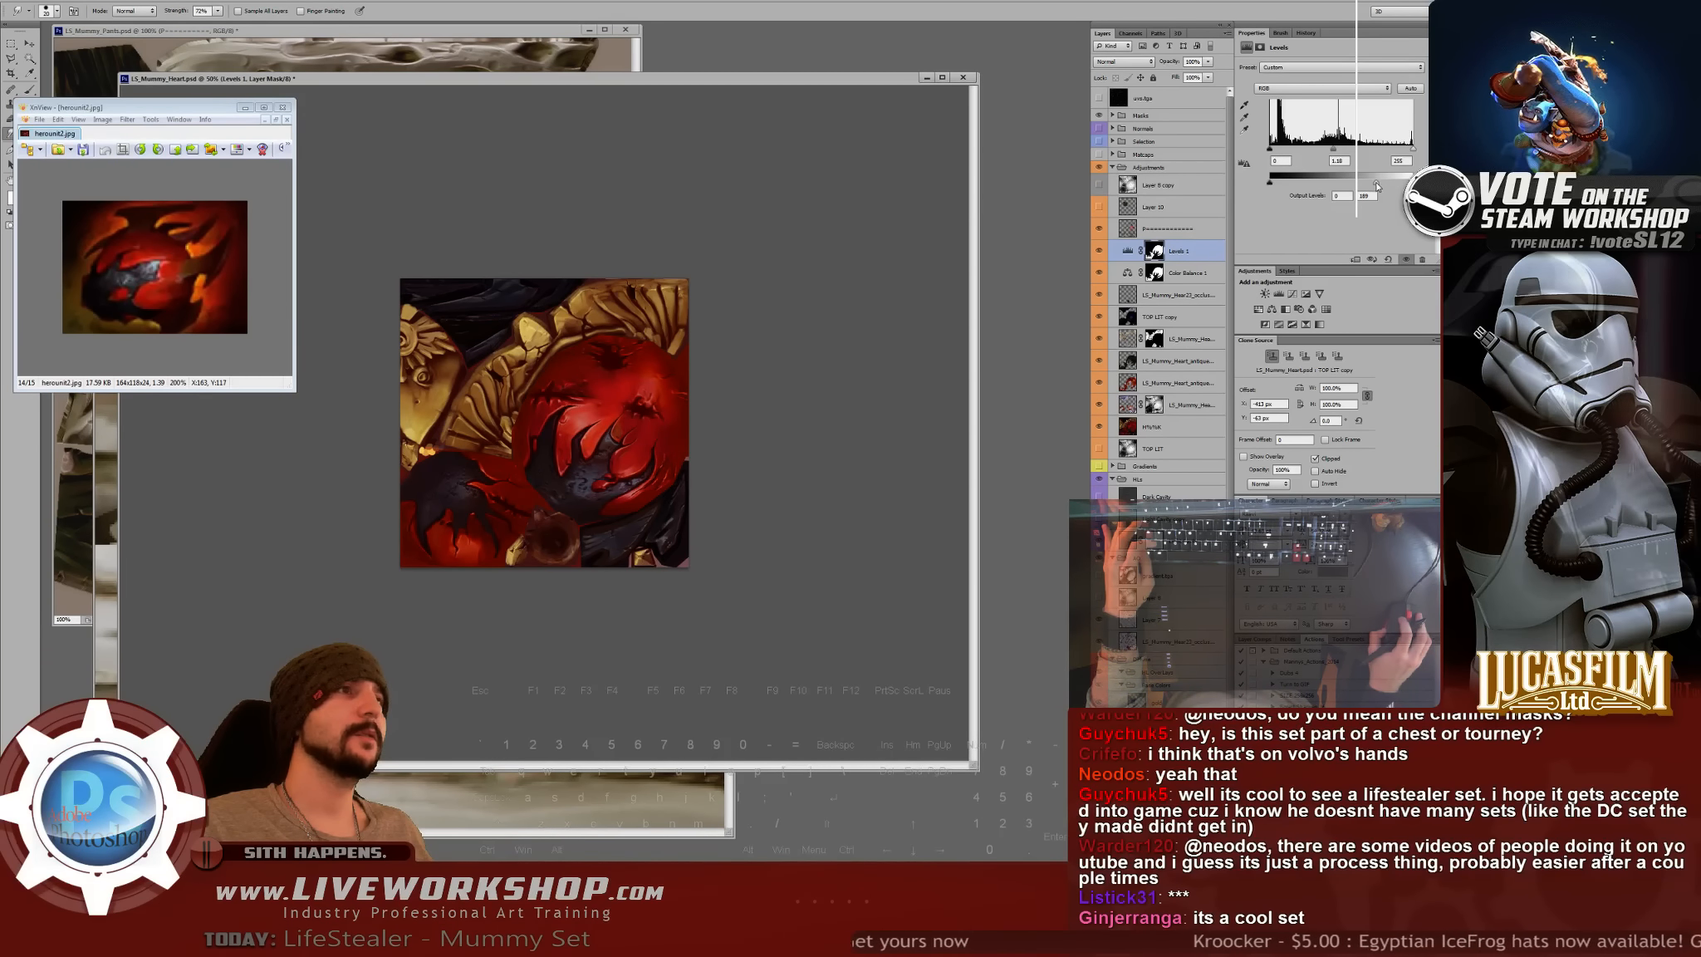
{"action": "left_click_drag", "start_coordinate": [1381, 184], "coordinate": [1388, 184]}
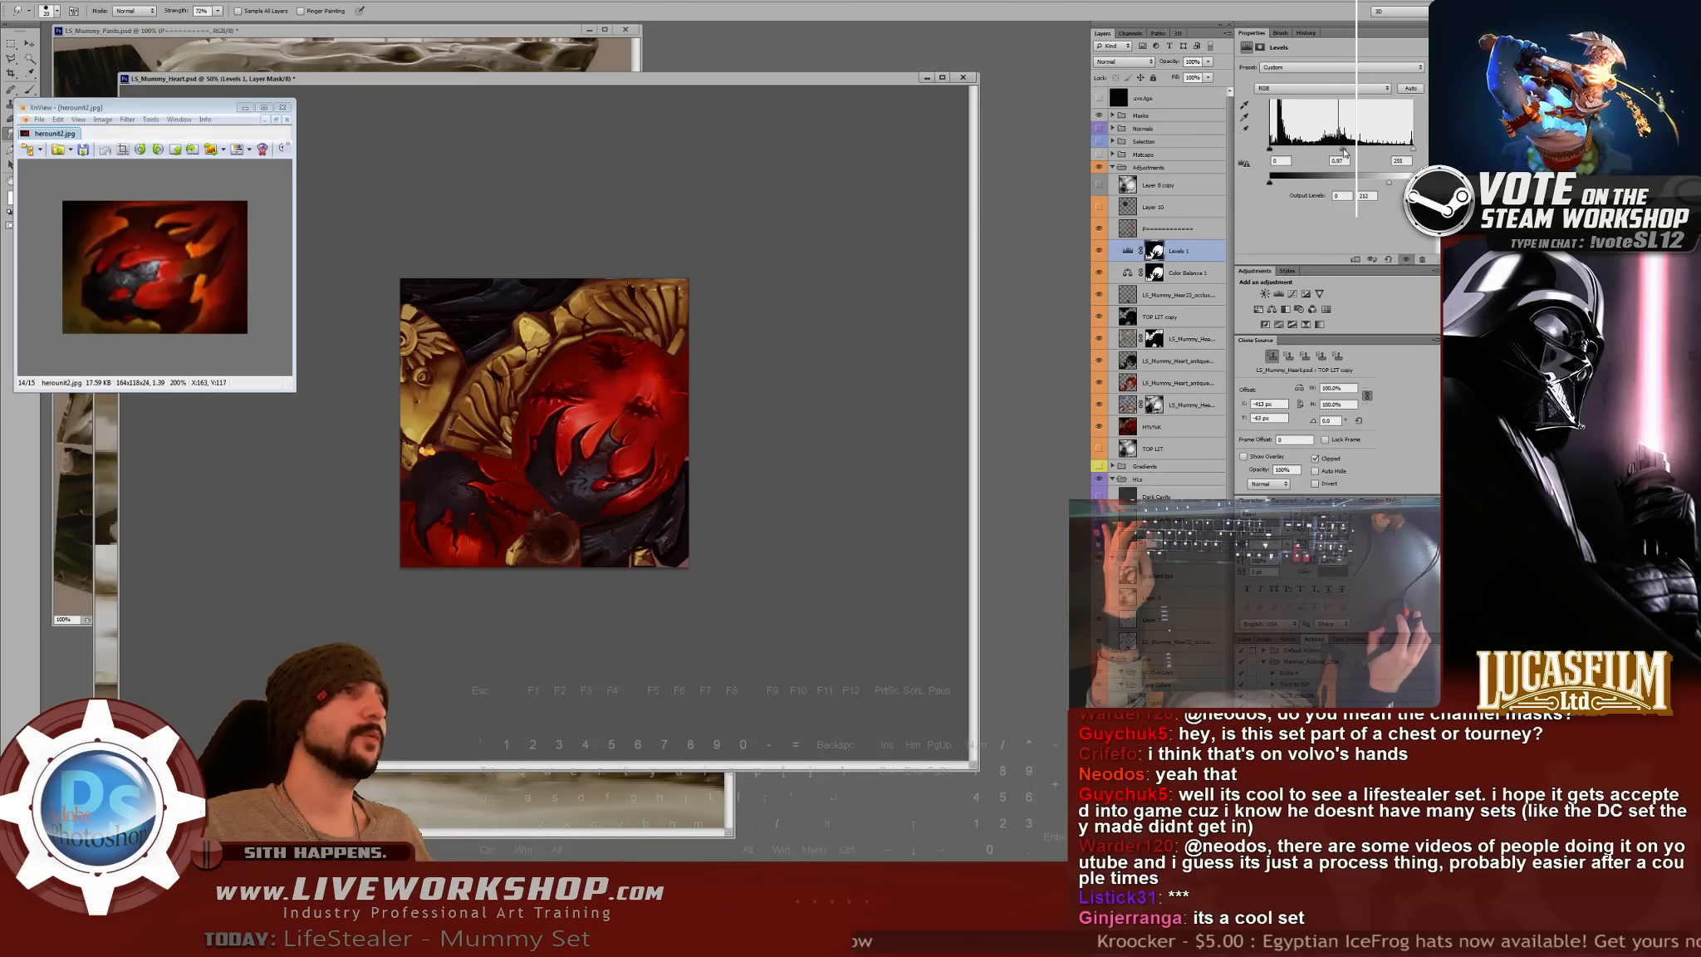
{"action": "left_click_drag", "start_coordinate": [1269, 183], "coordinate": [1270, 184]}
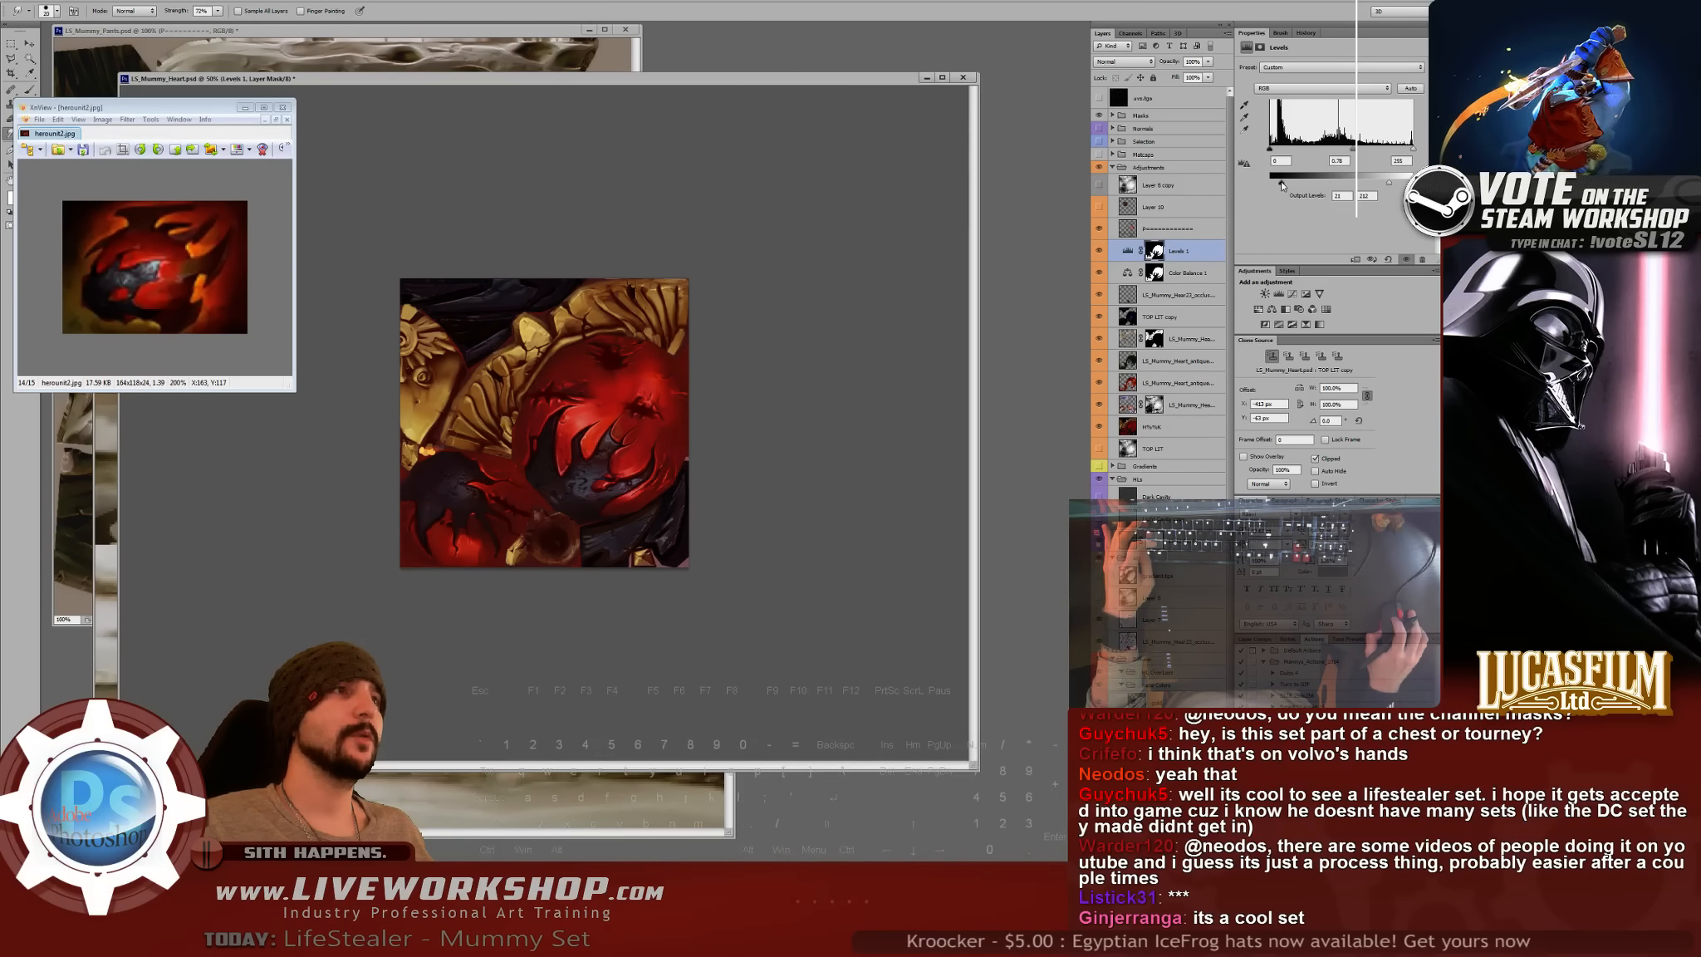
{"action": "left_click_drag", "start_coordinate": [1352, 150], "coordinate": [1357, 152]}
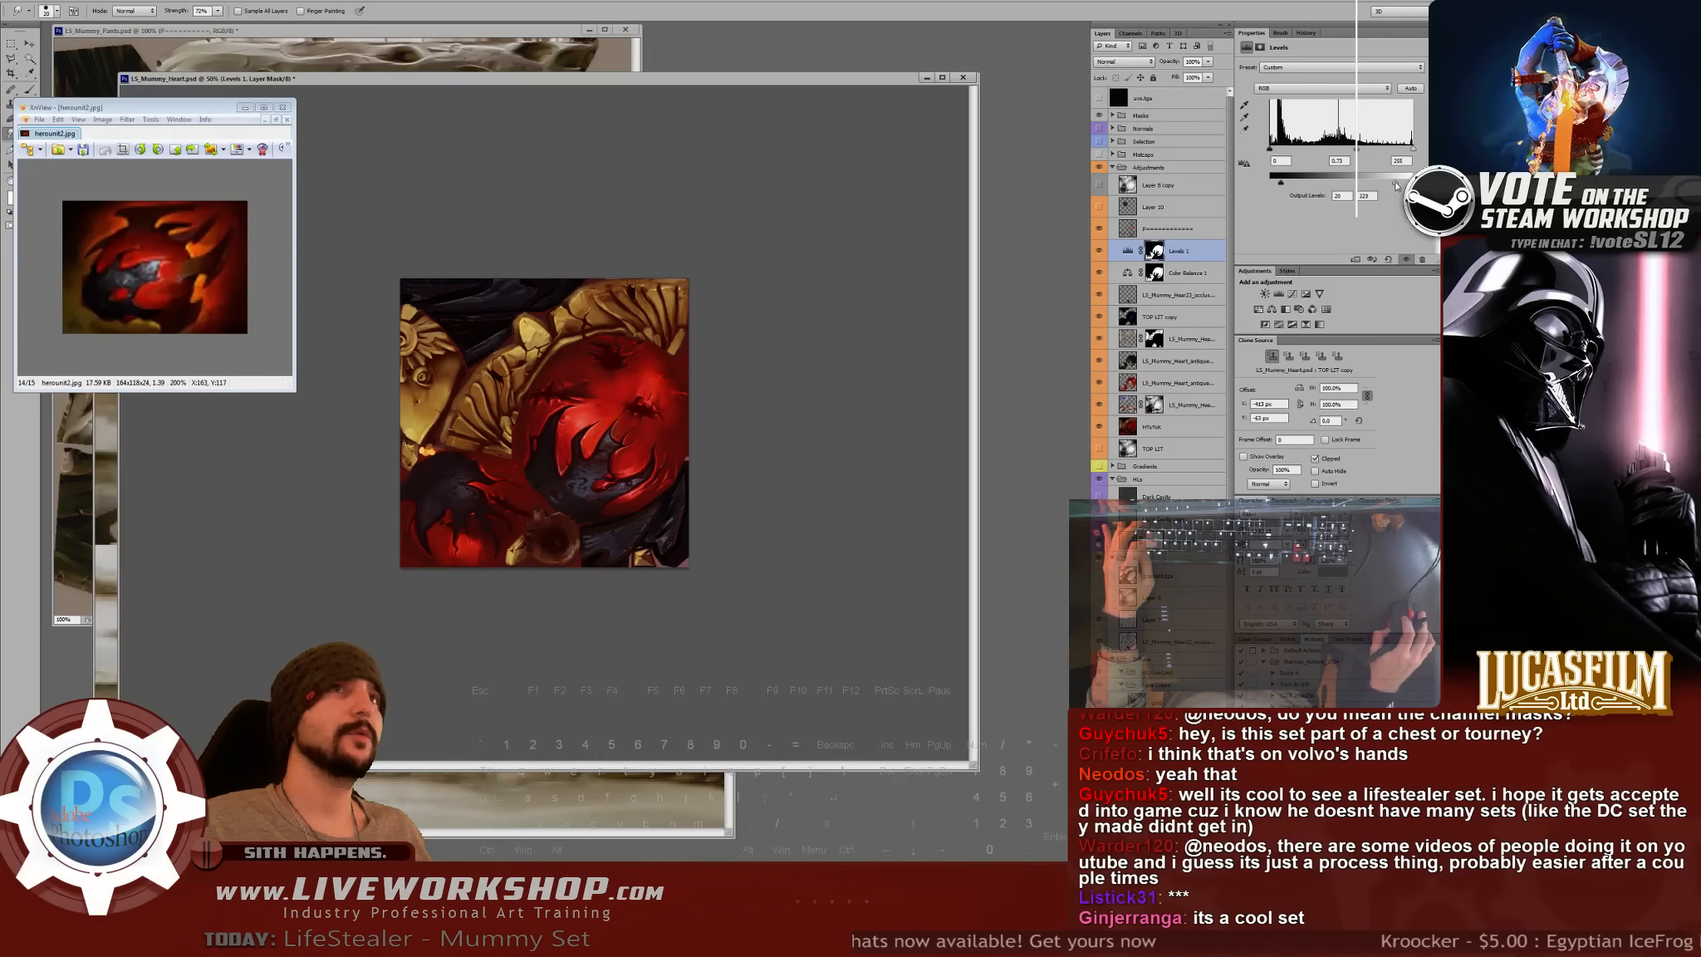
{"action": "left_click_drag", "start_coordinate": [1389, 186], "coordinate": [1383, 187]}
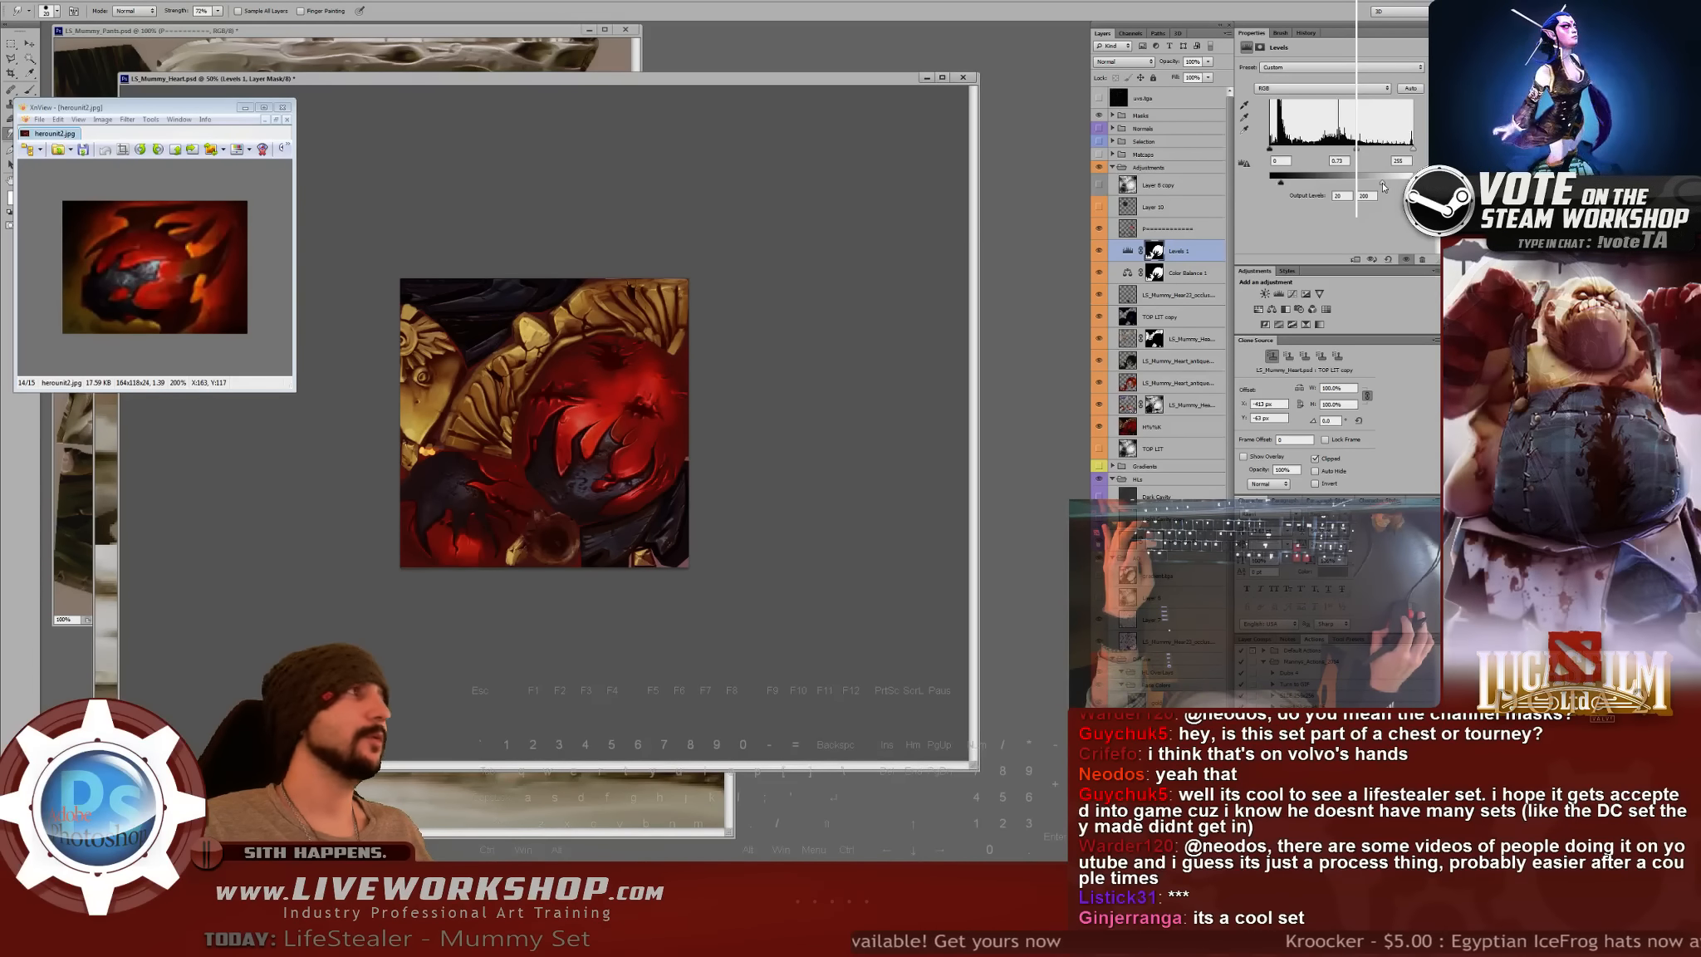
- Add a Hue/Saturation adjustment above Levels 1, raising the saturation to about +10 and keeping the hue at 0
{"action": "left_click", "coordinate": [1196, 272]}
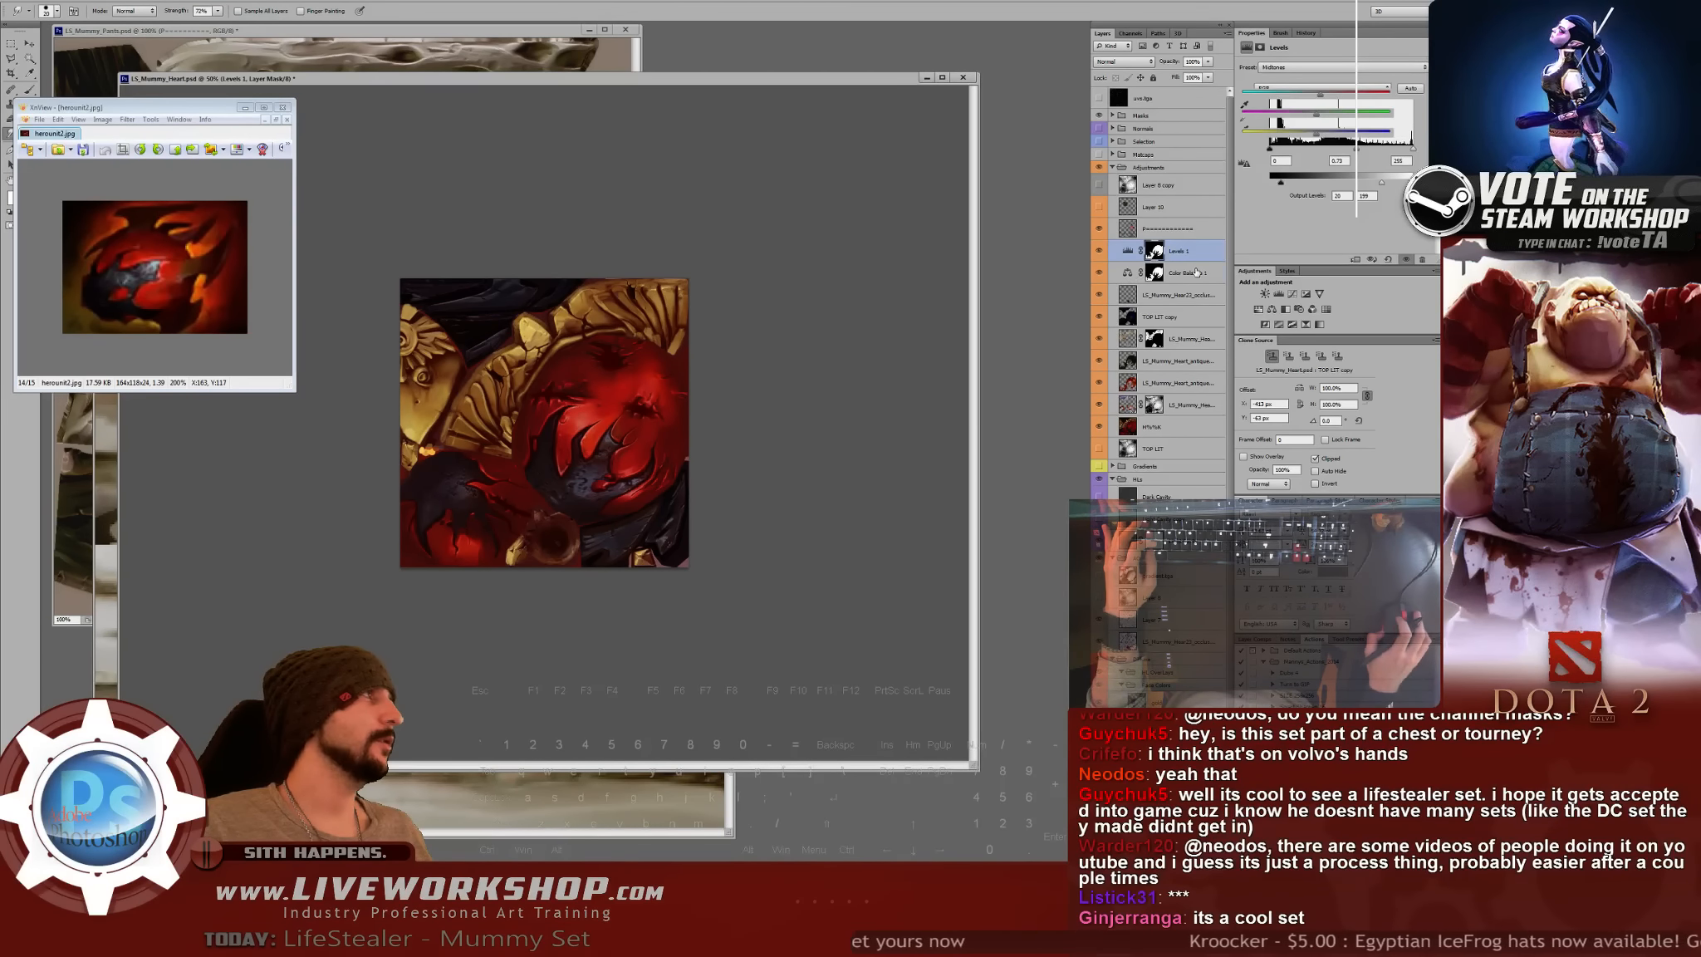
{"action": "left_click", "coordinate": [1179, 250]}
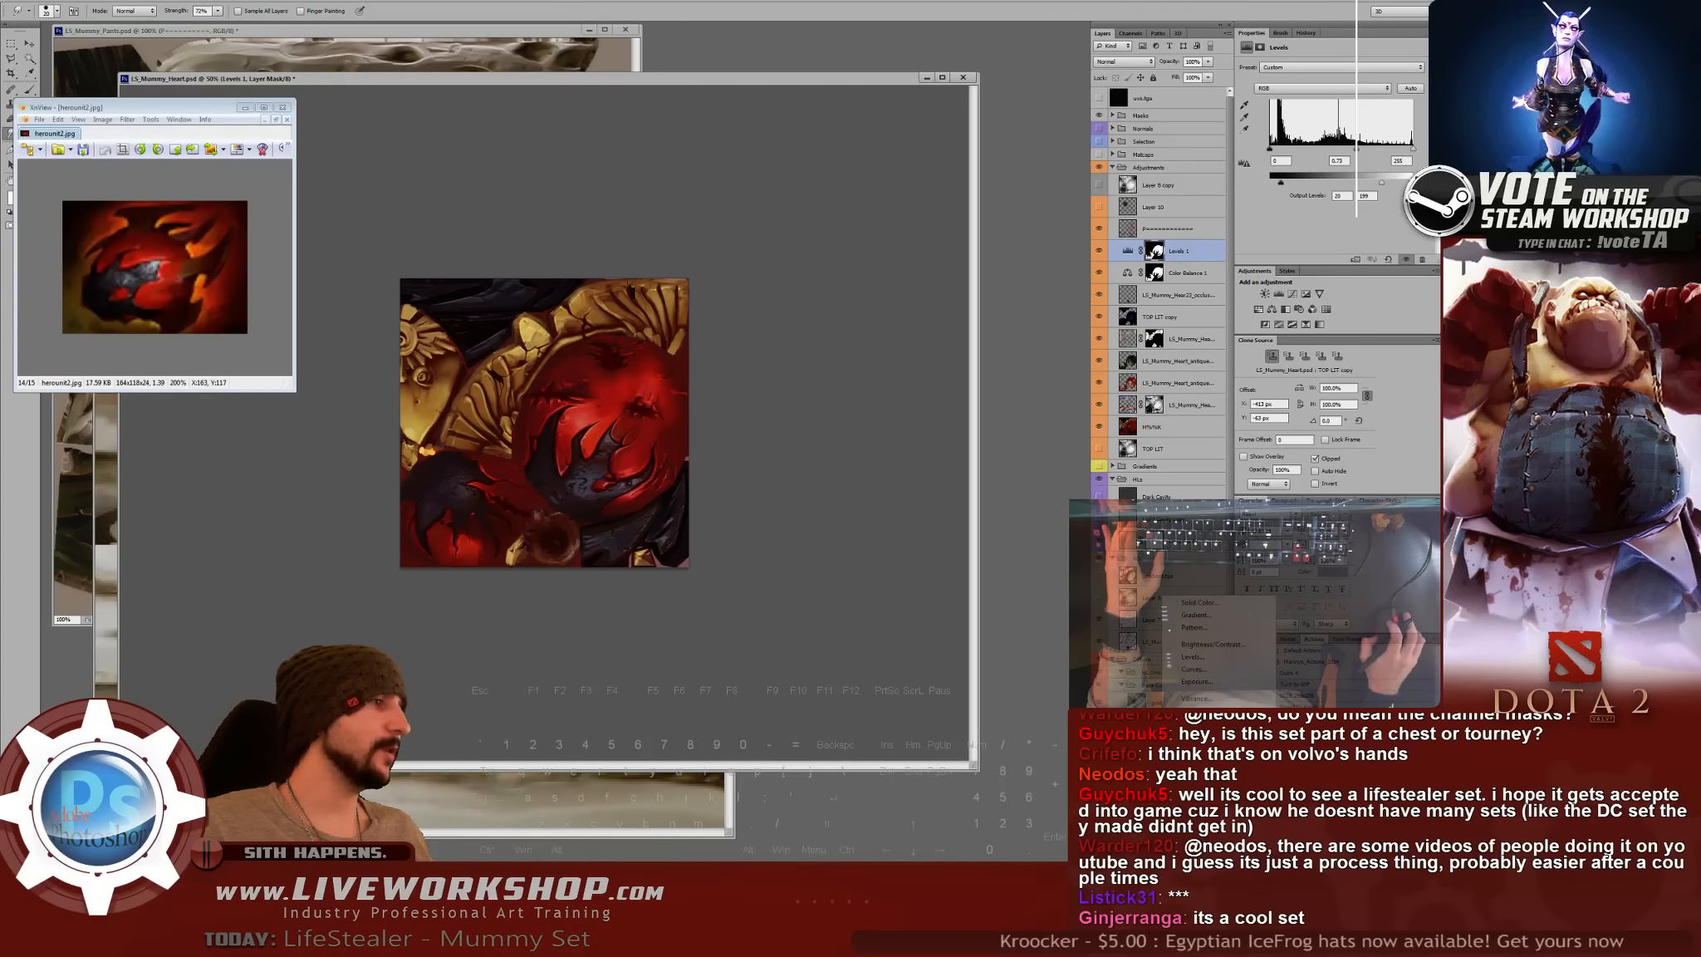
{"action": "left_click", "coordinate": [1258, 309]}
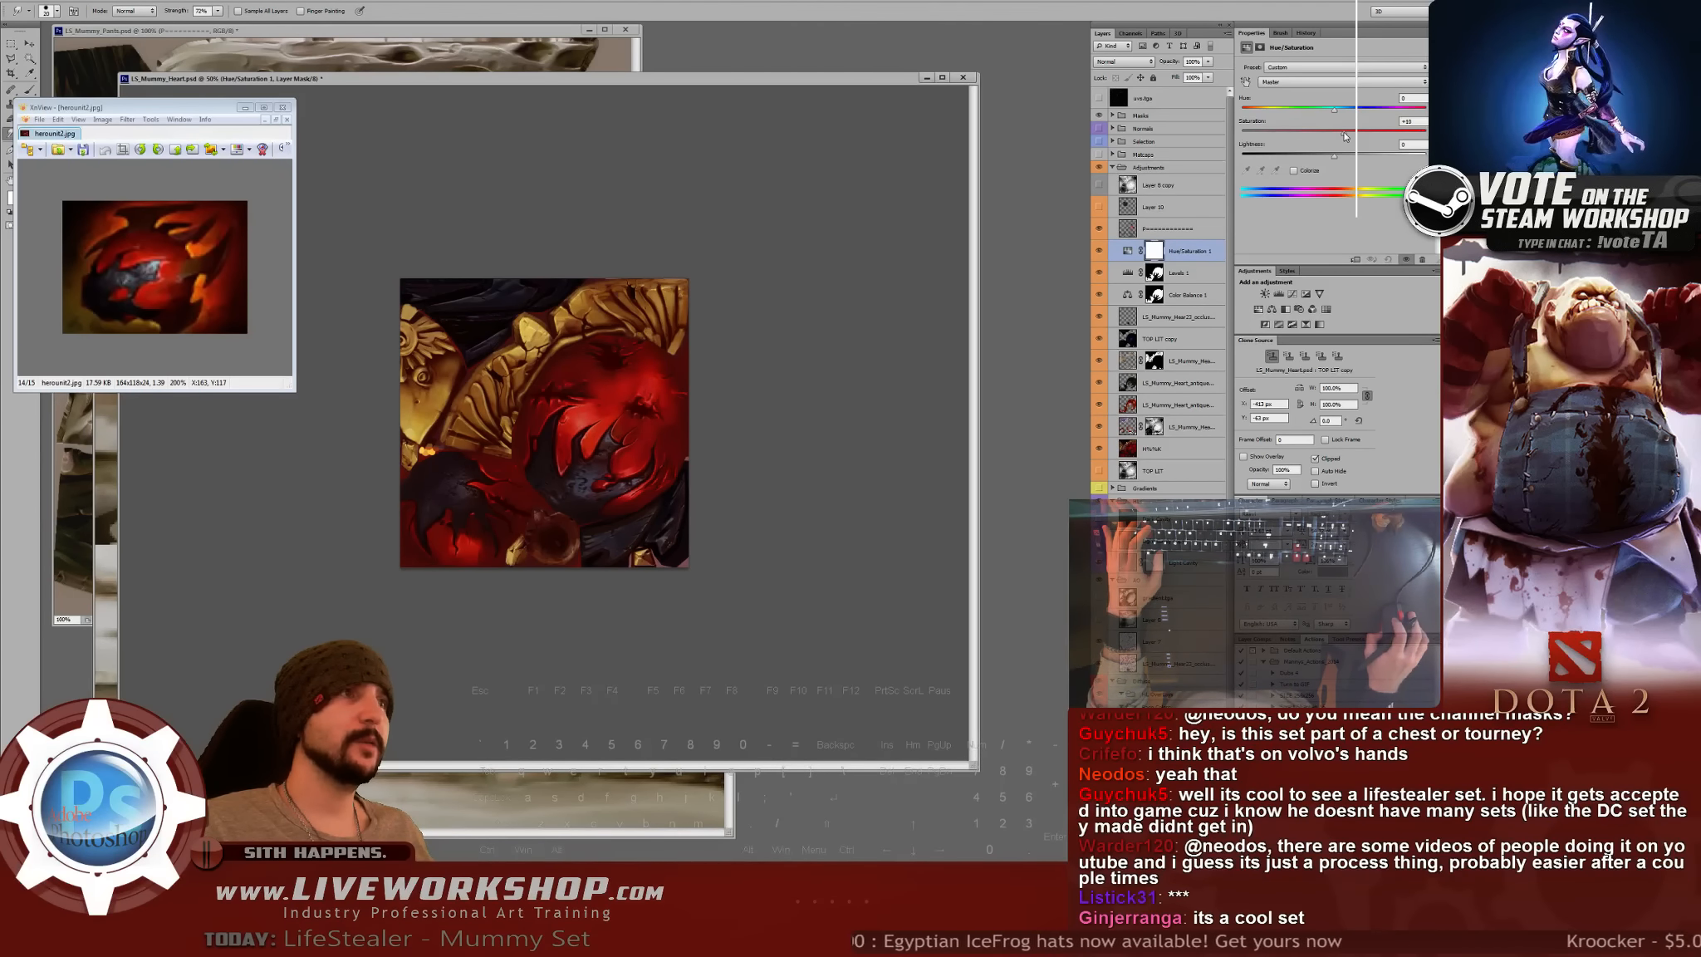
{"action": "left_click_drag", "start_coordinate": [1335, 113], "coordinate": [1337, 112]}
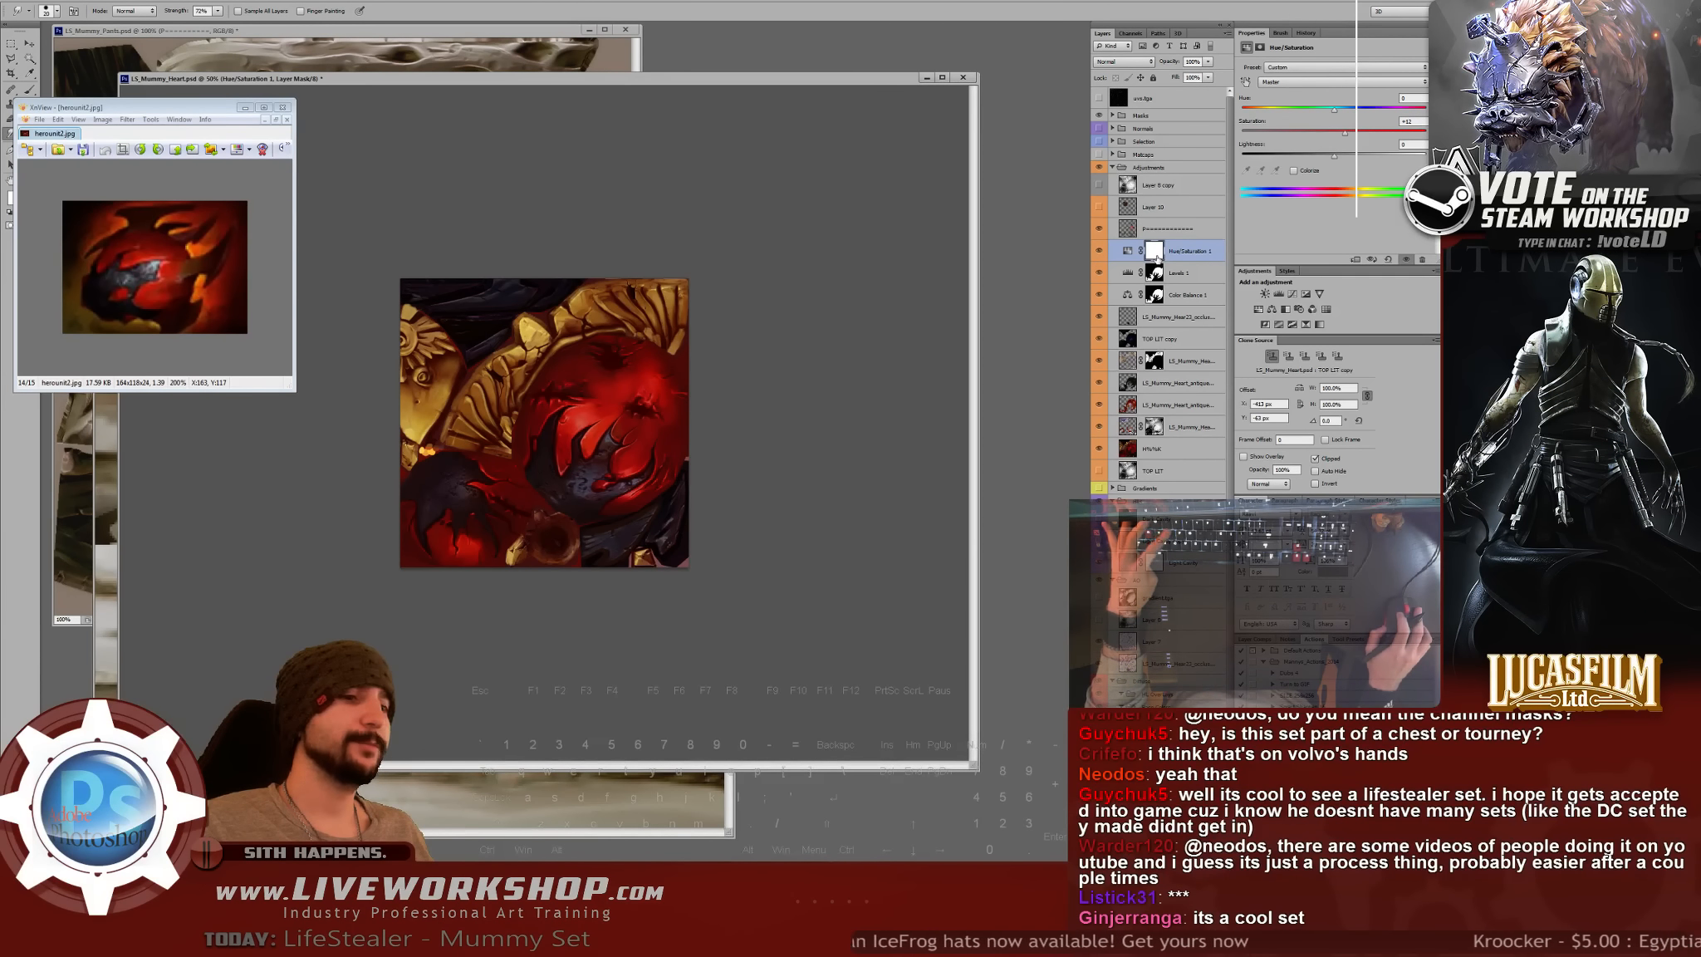
- Restrict the Hue/Saturation adjustment's mask to the red heart areas, matching the Levels 1 mask, and clear the selection
{"action": "left_click", "coordinate": [1155, 252], "text": "ctrl"}
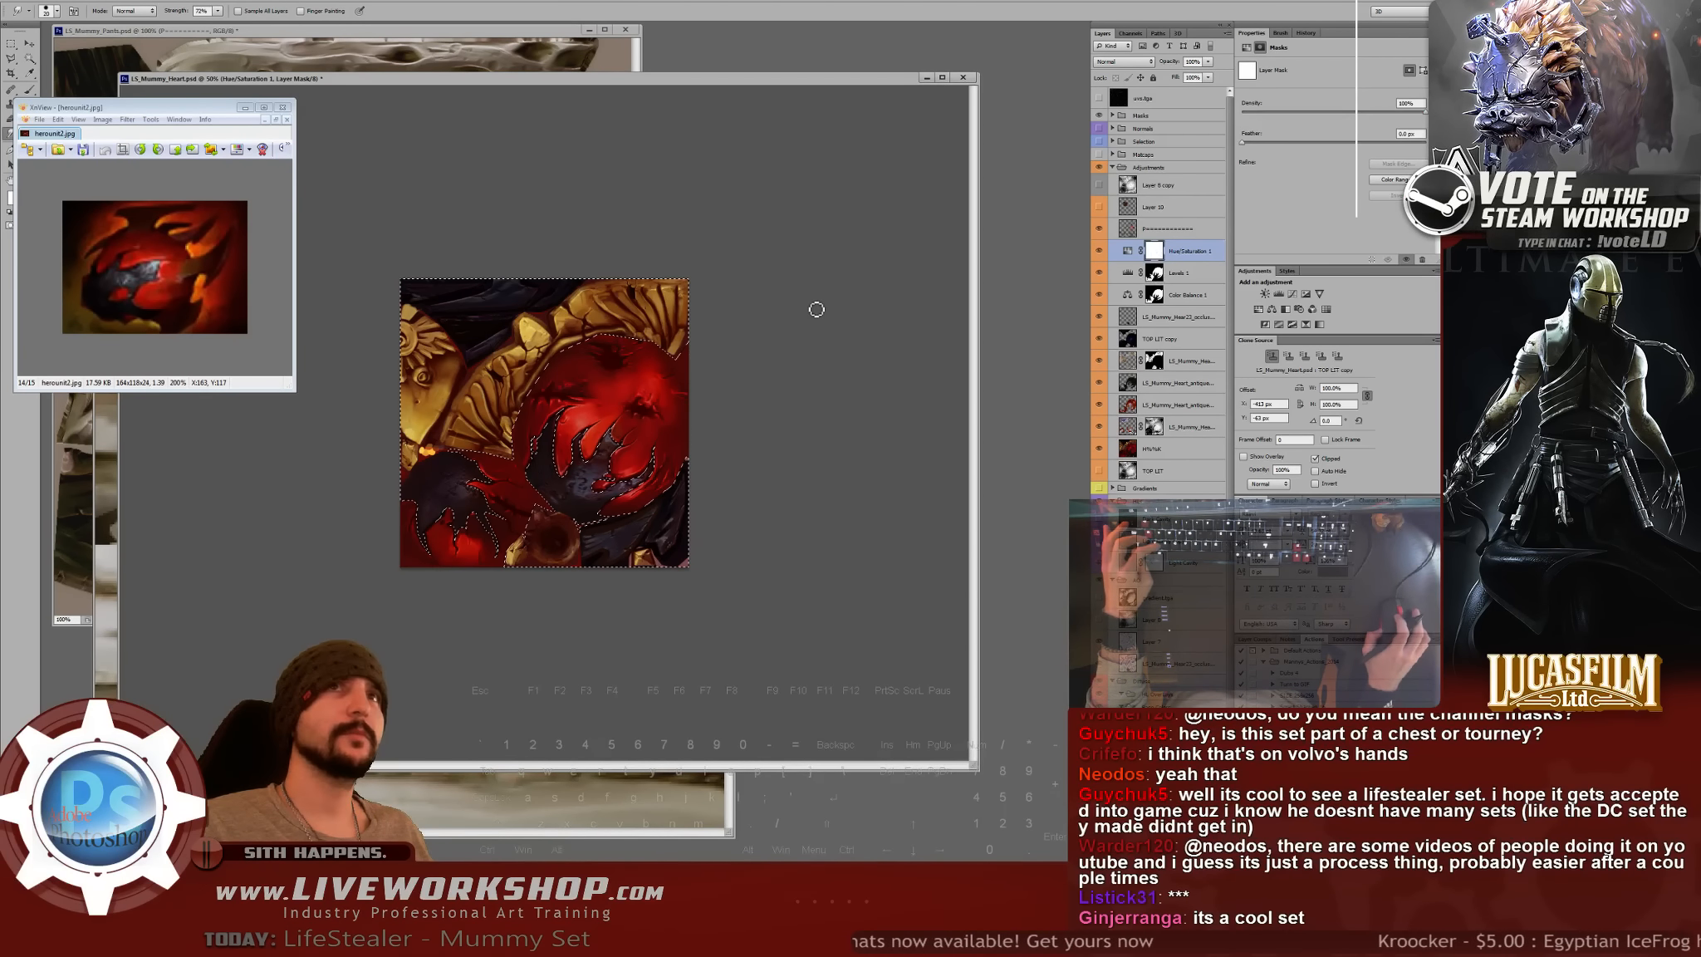
{"action": "key", "text": "m"}
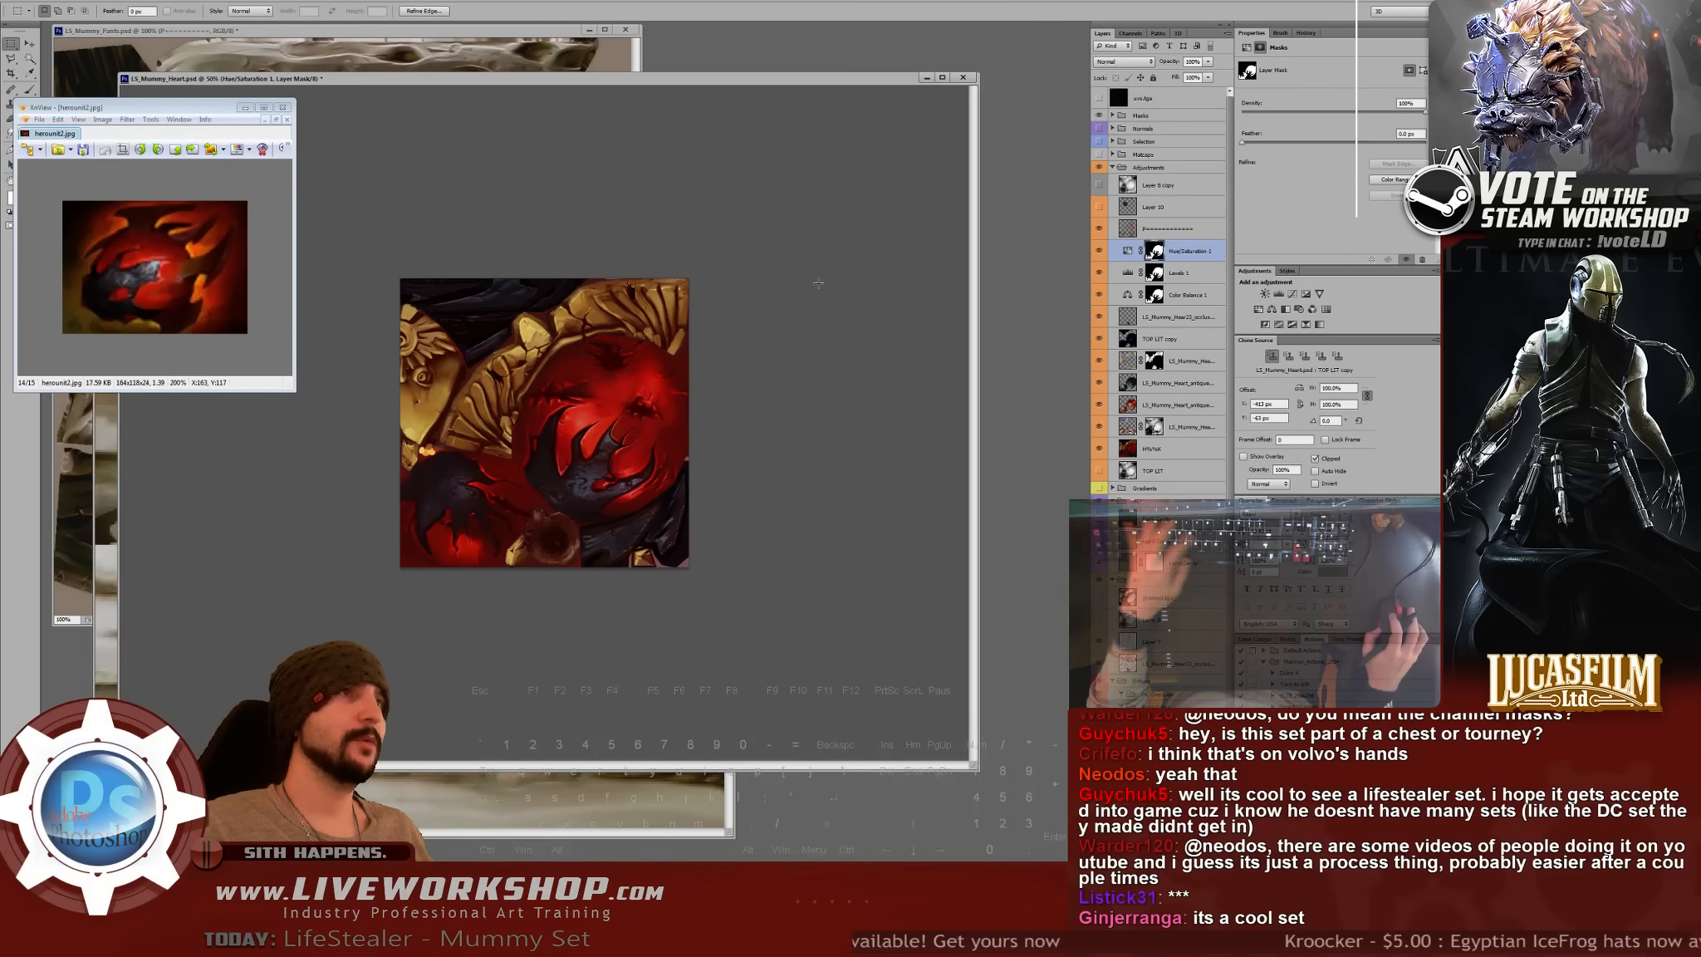
{"action": "left_click", "coordinate": [816, 281]}
- Move the heart reference image aside, inspect the heart on the character model in Softimage, and return to Photoshop
{"action": "left_click_drag", "start_coordinate": [223, 114], "coordinate": [277, 62]}
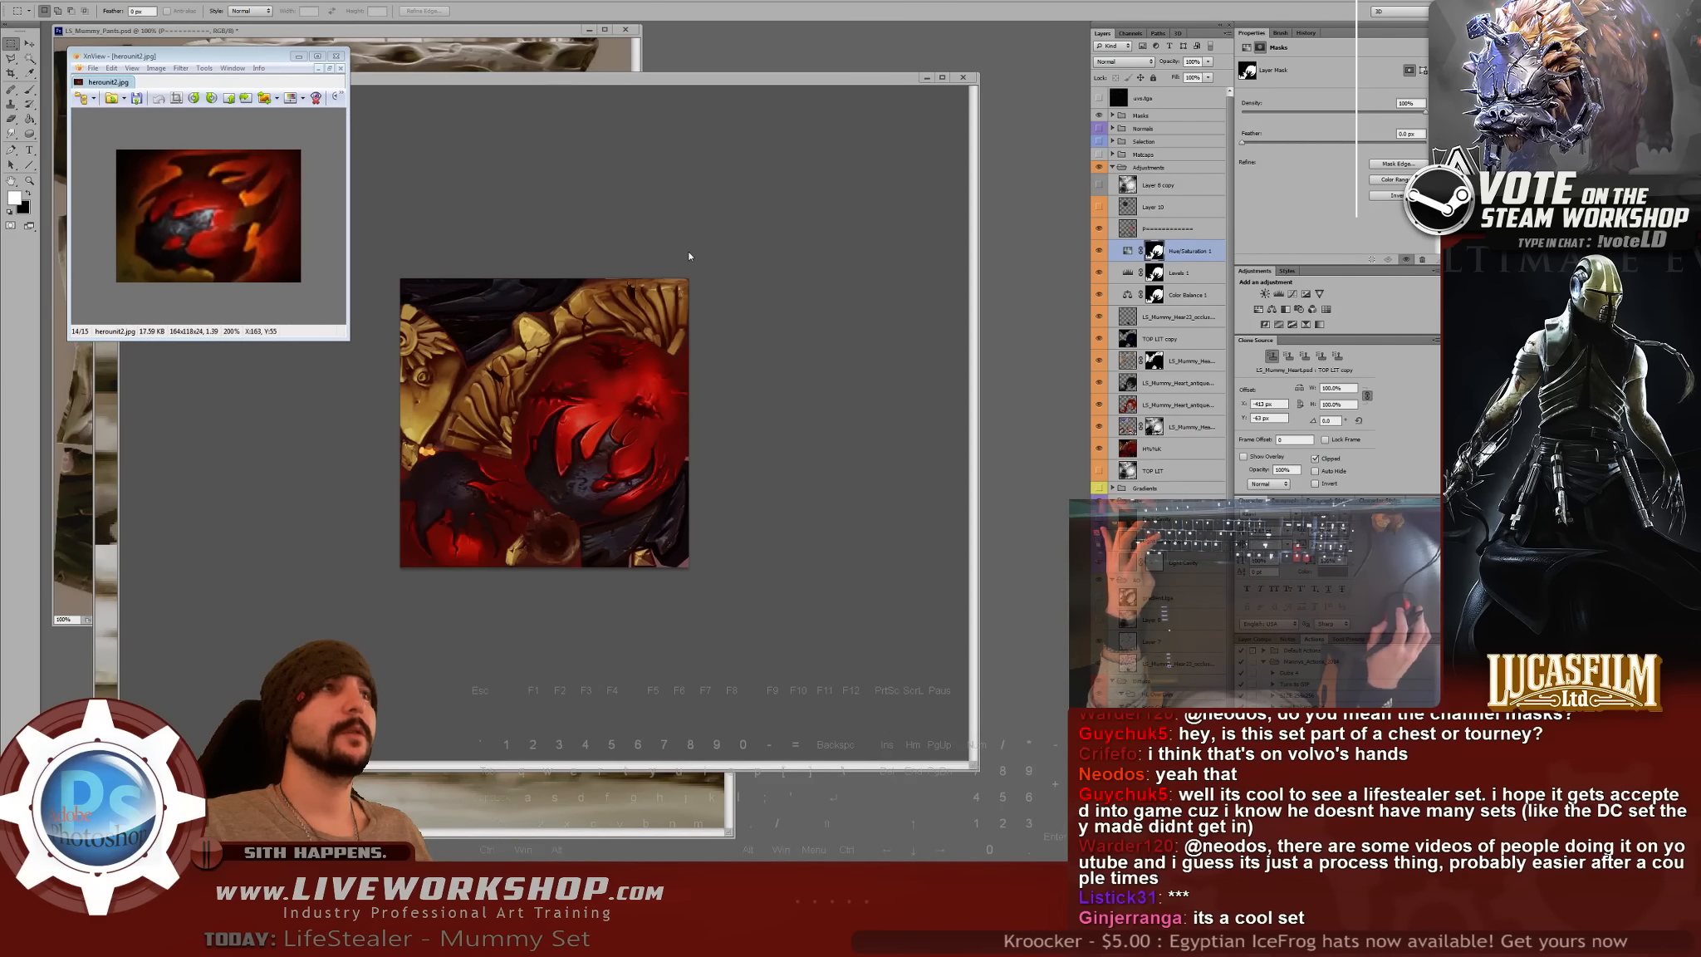
{"action": "key", "text": "alt+Tab"}
{"action": "left_click_drag", "start_coordinate": [633, 470], "coordinate": [566, 826]}
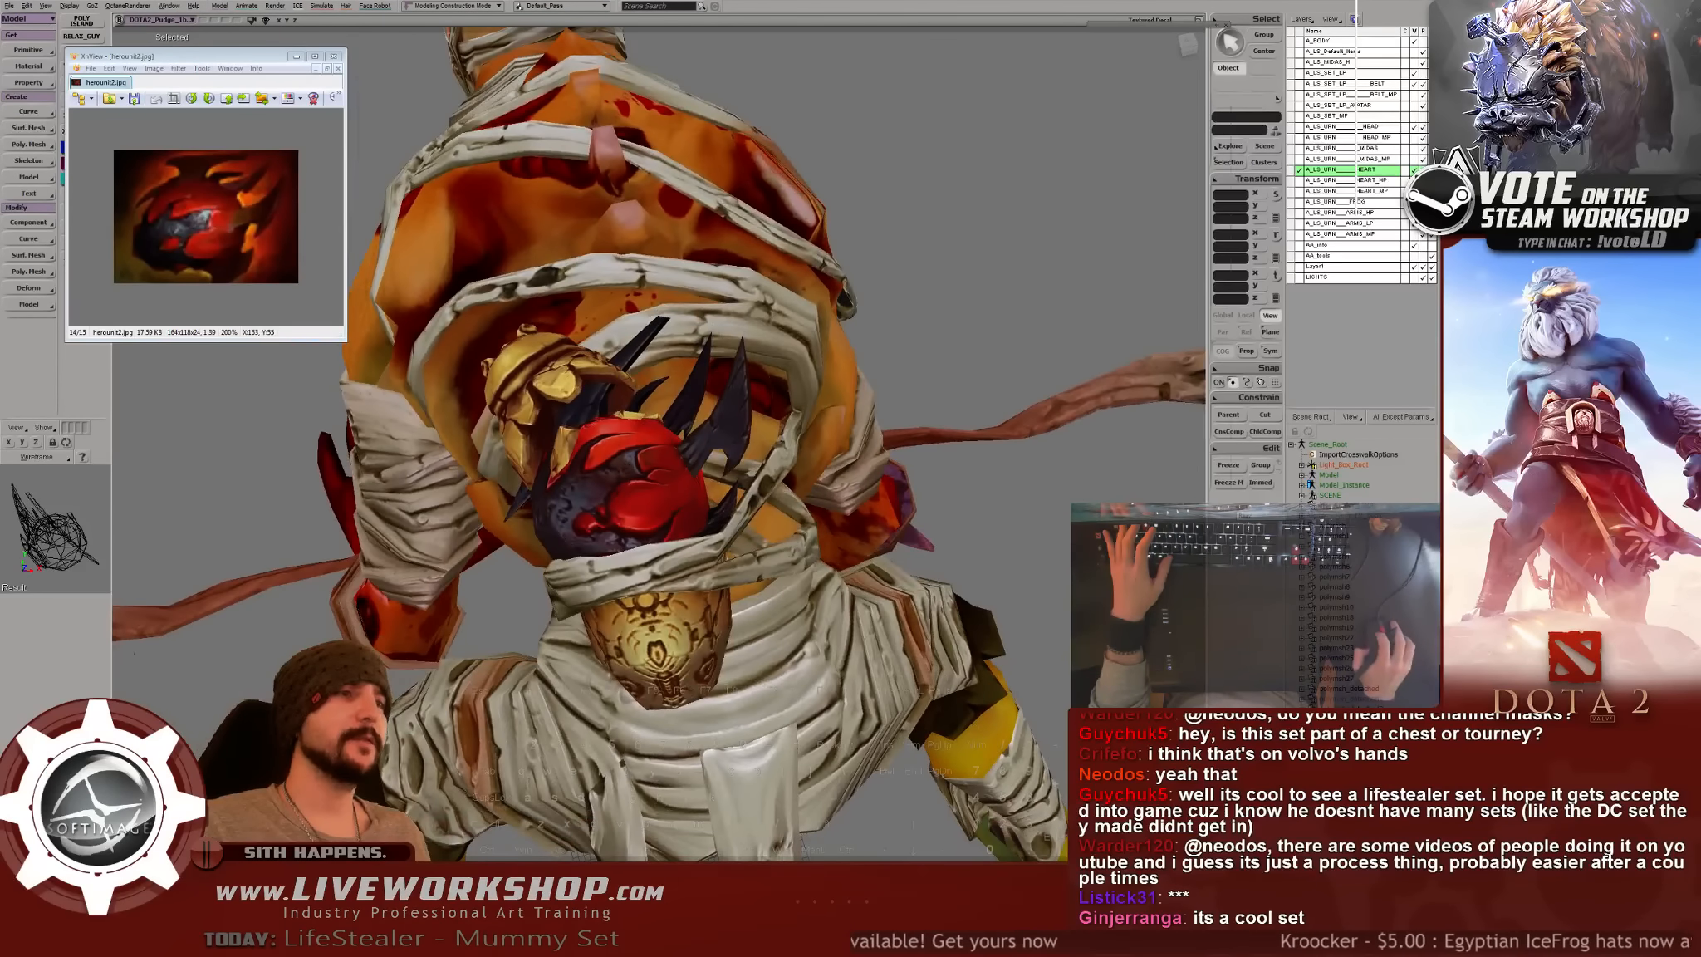
{"action": "key", "text": "alt+Tab"}
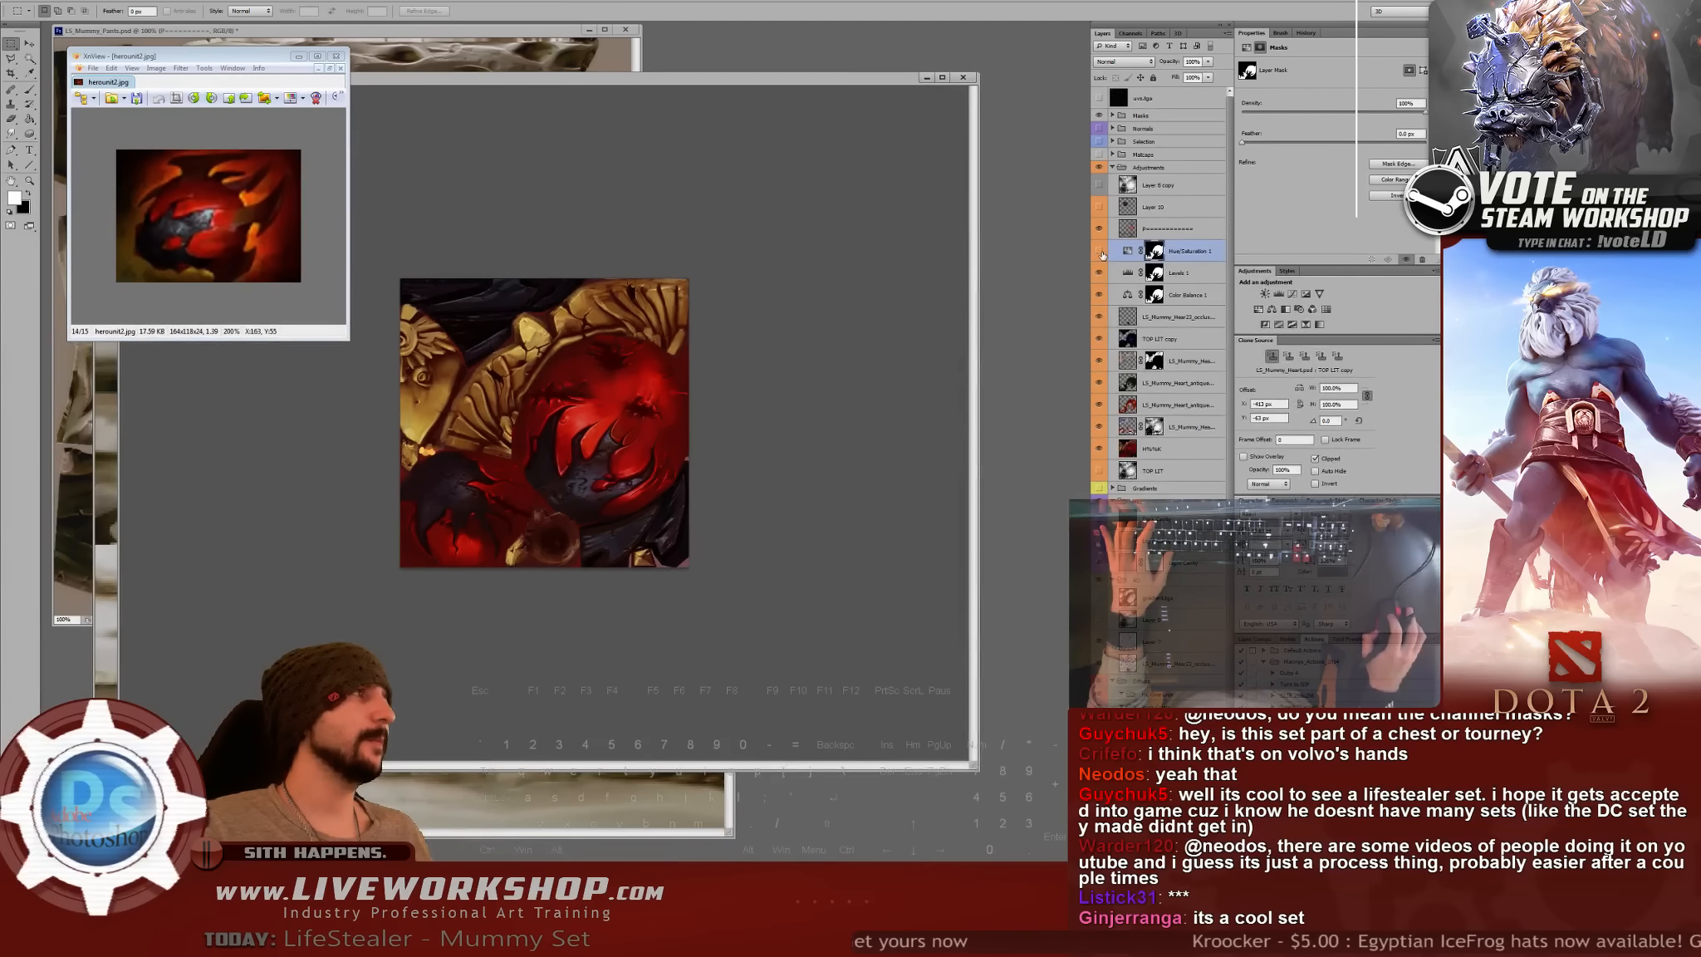
- Compare the heart with and without its Hue/Saturation, Levels and Color Balance adjustments, toggling Levels 1 separately
{"action": "left_click_drag", "start_coordinate": [1102, 253], "coordinate": [1104, 295]}
{"action": "key", "text": "ctrl+plus"}
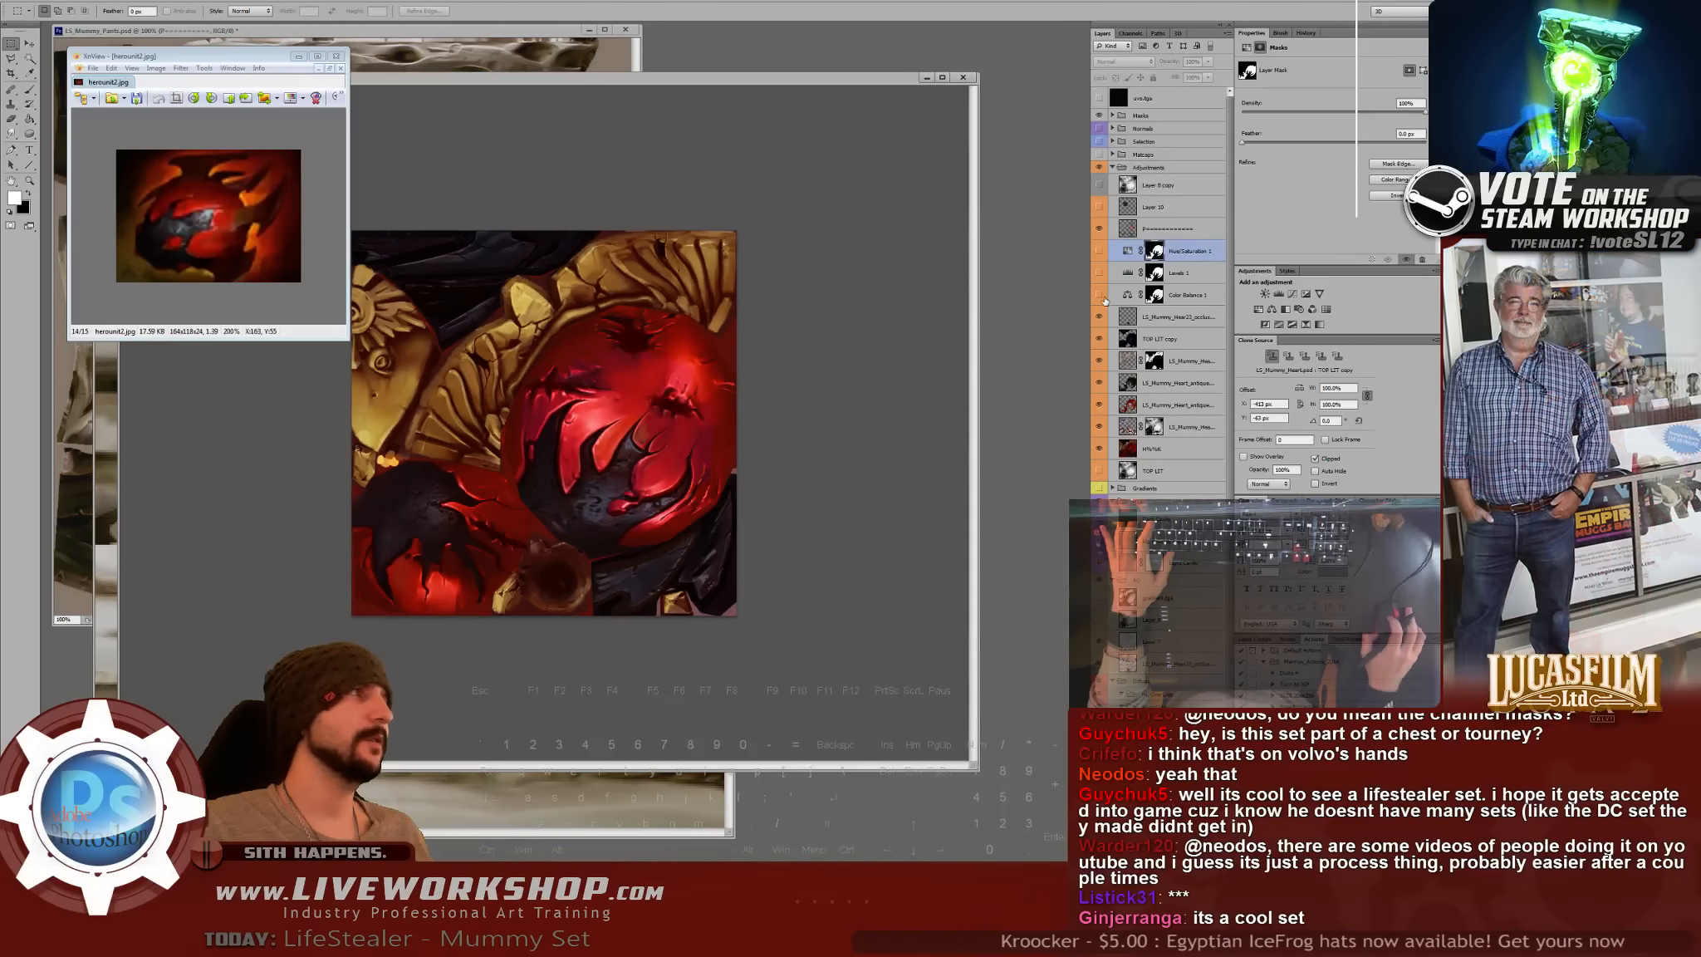
{"action": "left_click_drag", "start_coordinate": [1100, 250], "coordinate": [1099, 298]}
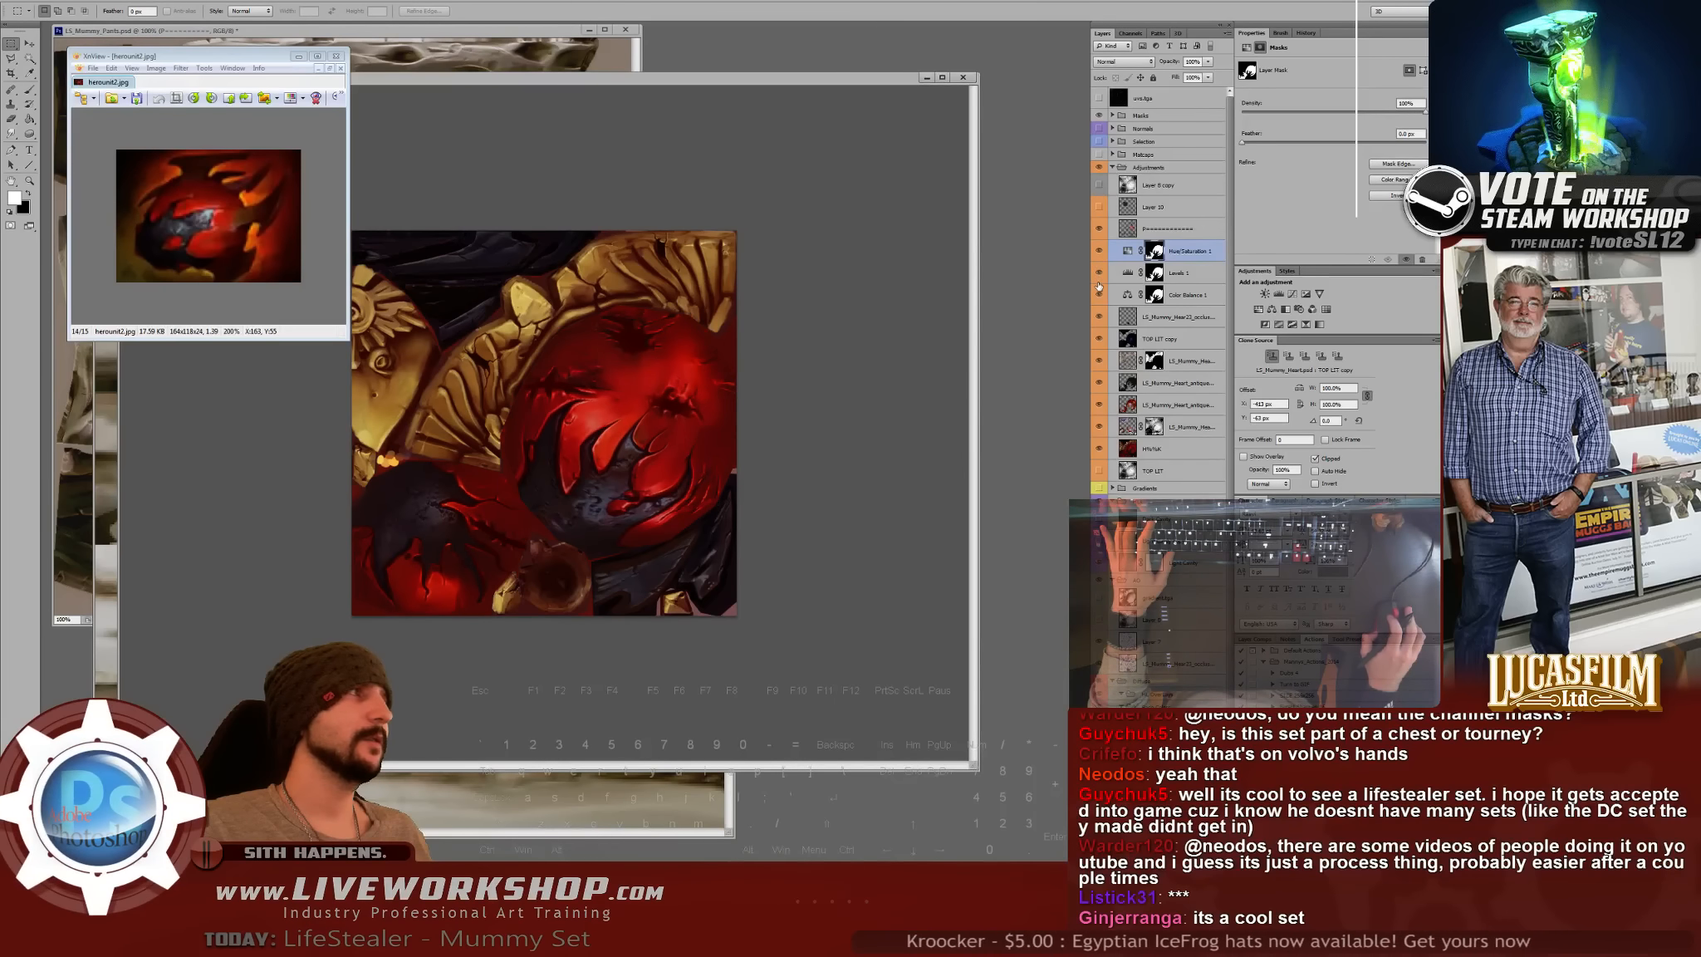
{"action": "left_click", "coordinate": [1098, 276]}
{"action": "left_click", "coordinate": [1098, 276]}
{"action": "left_click", "coordinate": [1098, 276]}
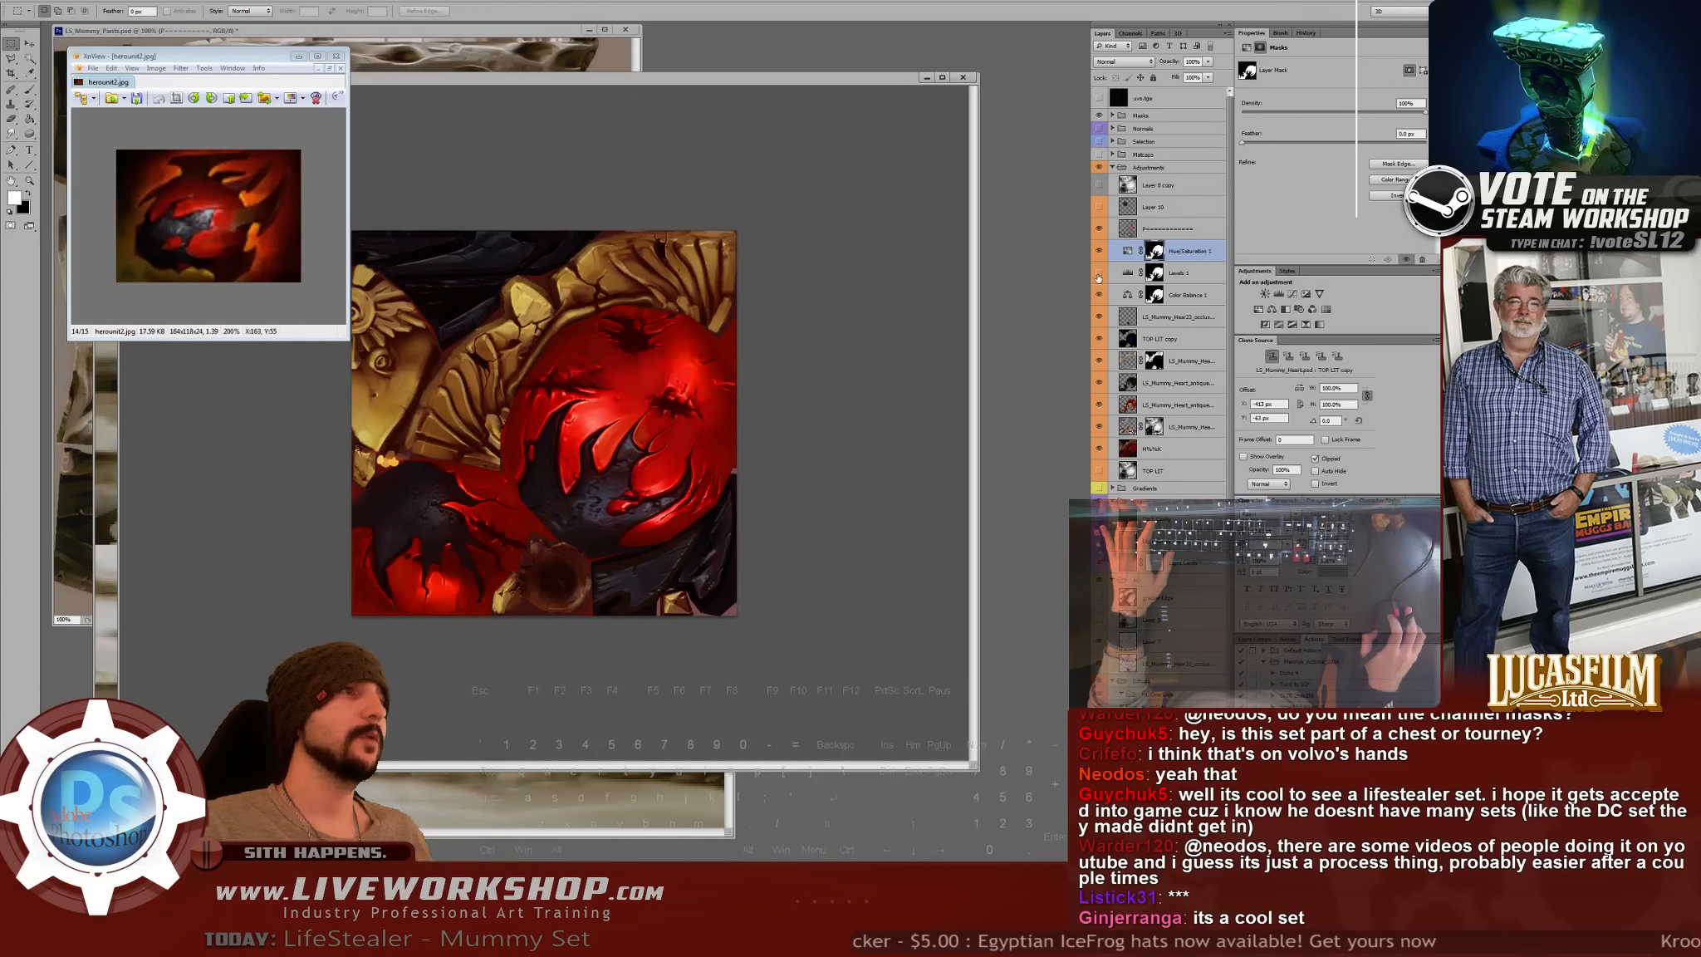
{"action": "left_click", "coordinate": [1098, 276]}
{"action": "left_click", "coordinate": [1098, 277]}
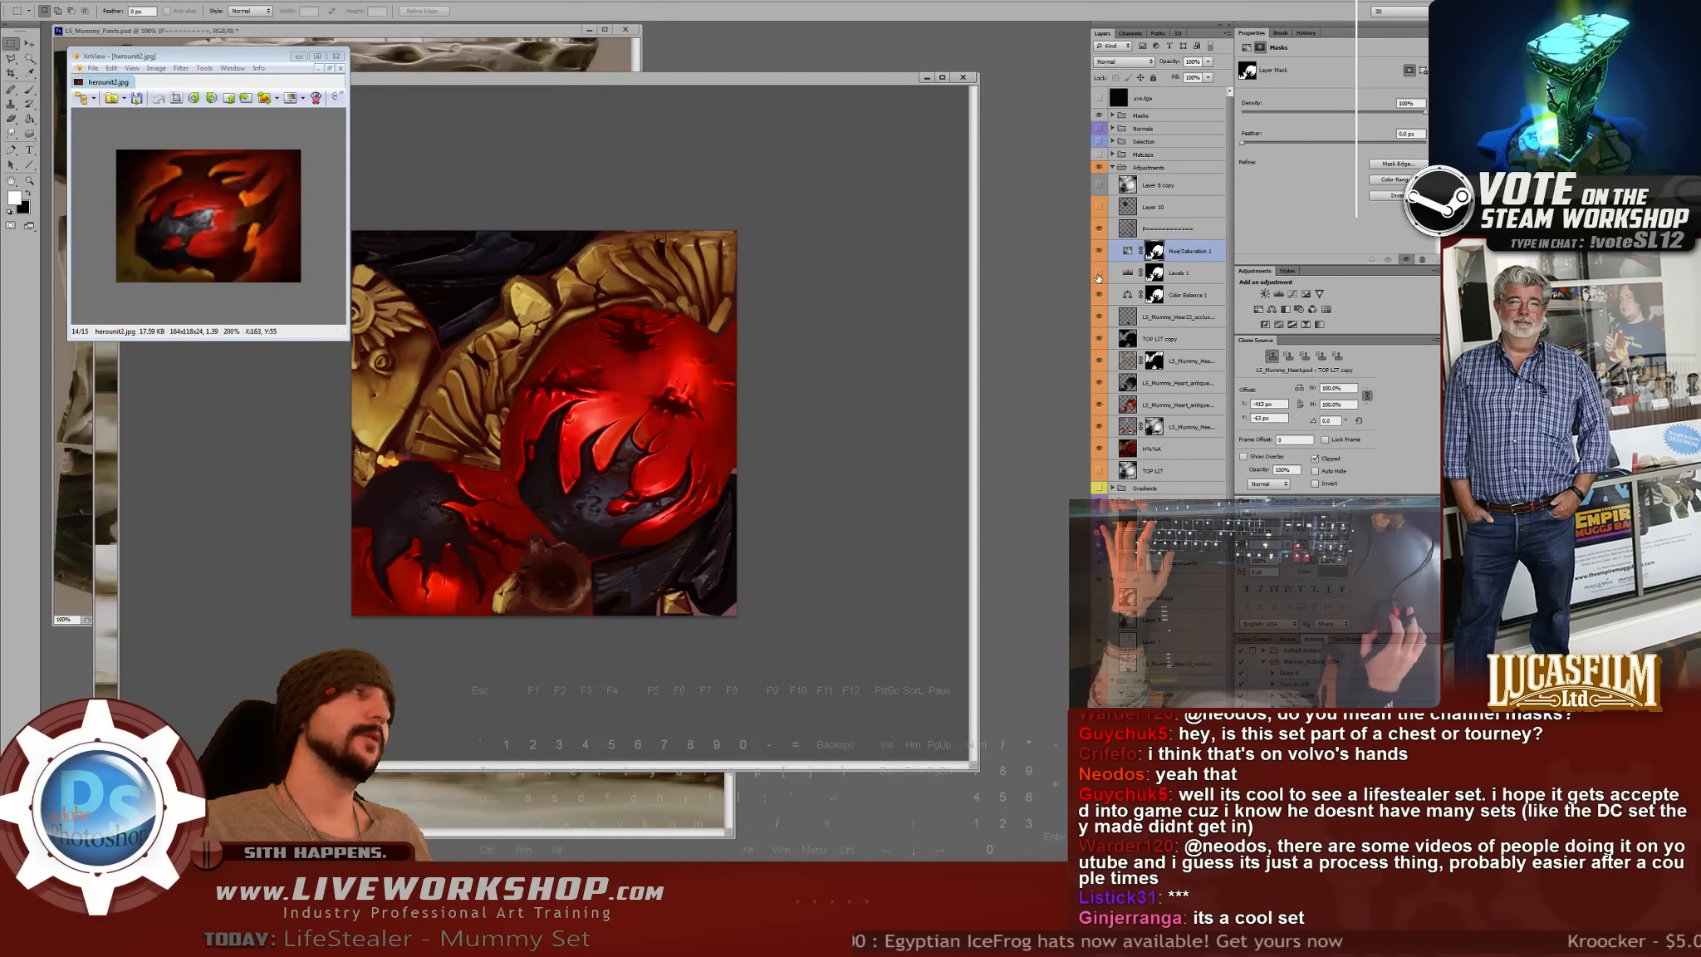
{"action": "left_click", "coordinate": [1098, 276]}
- Retune Levels 1 by raising the midtones and setting the black input to about 23, comparing the heart with the adjustment off
{"action": "left_click", "coordinate": [1178, 273]}
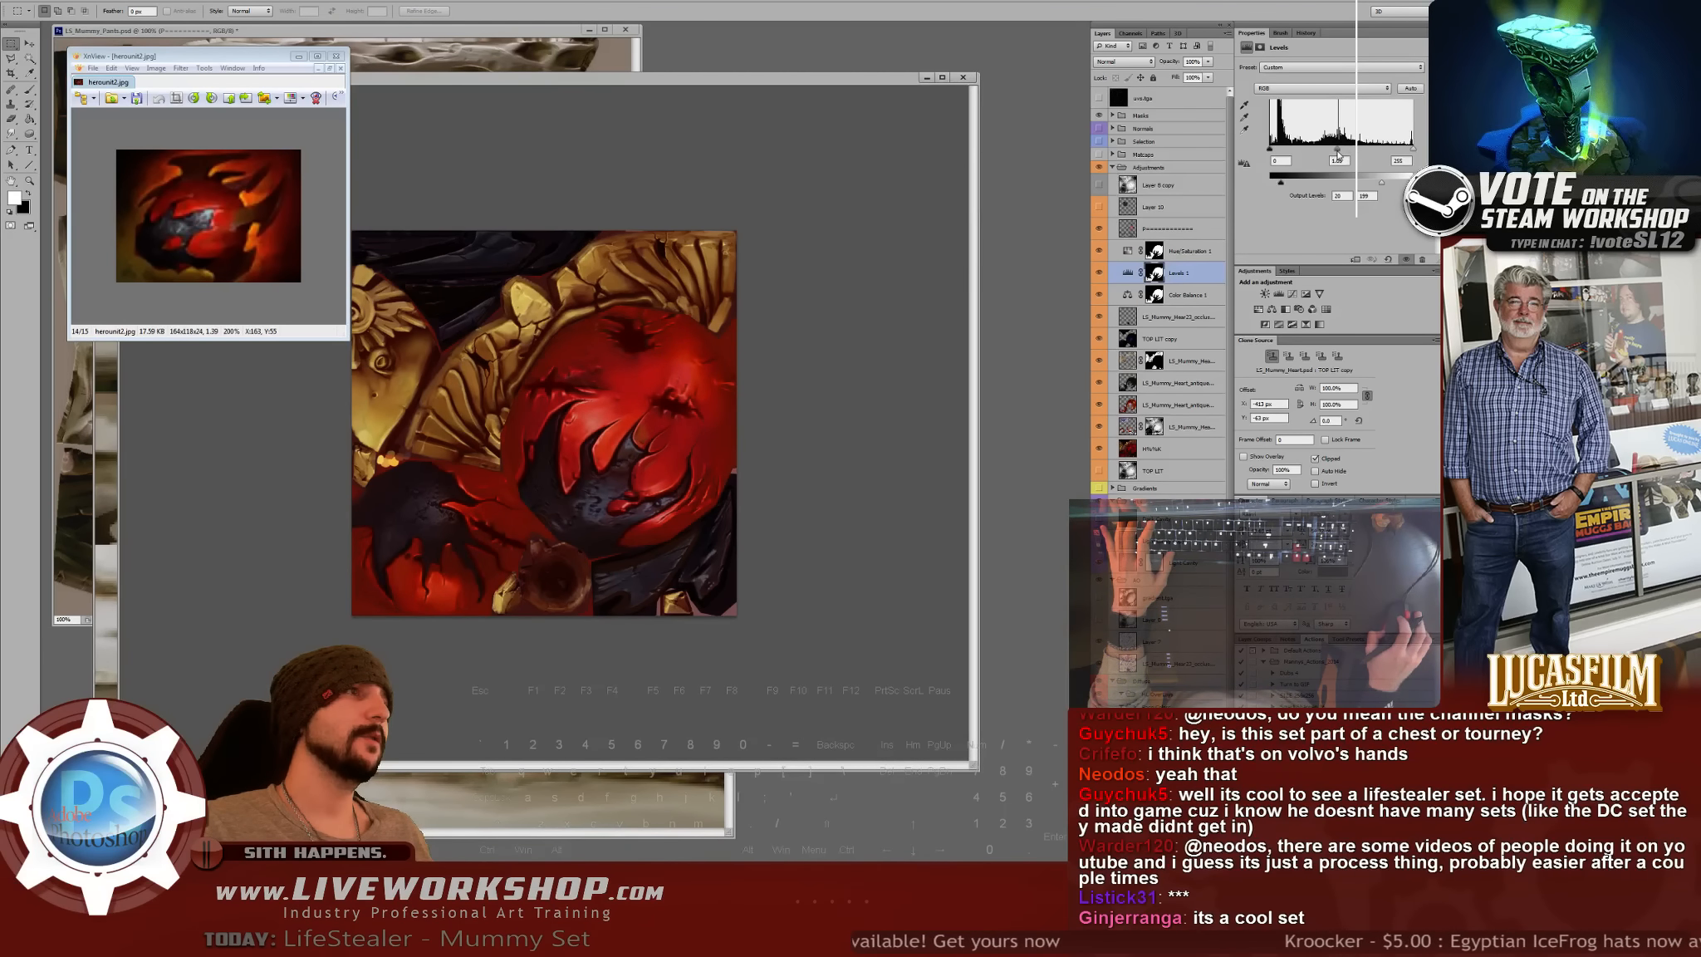
{"action": "left_click_drag", "start_coordinate": [1335, 155], "coordinate": [1293, 185]}
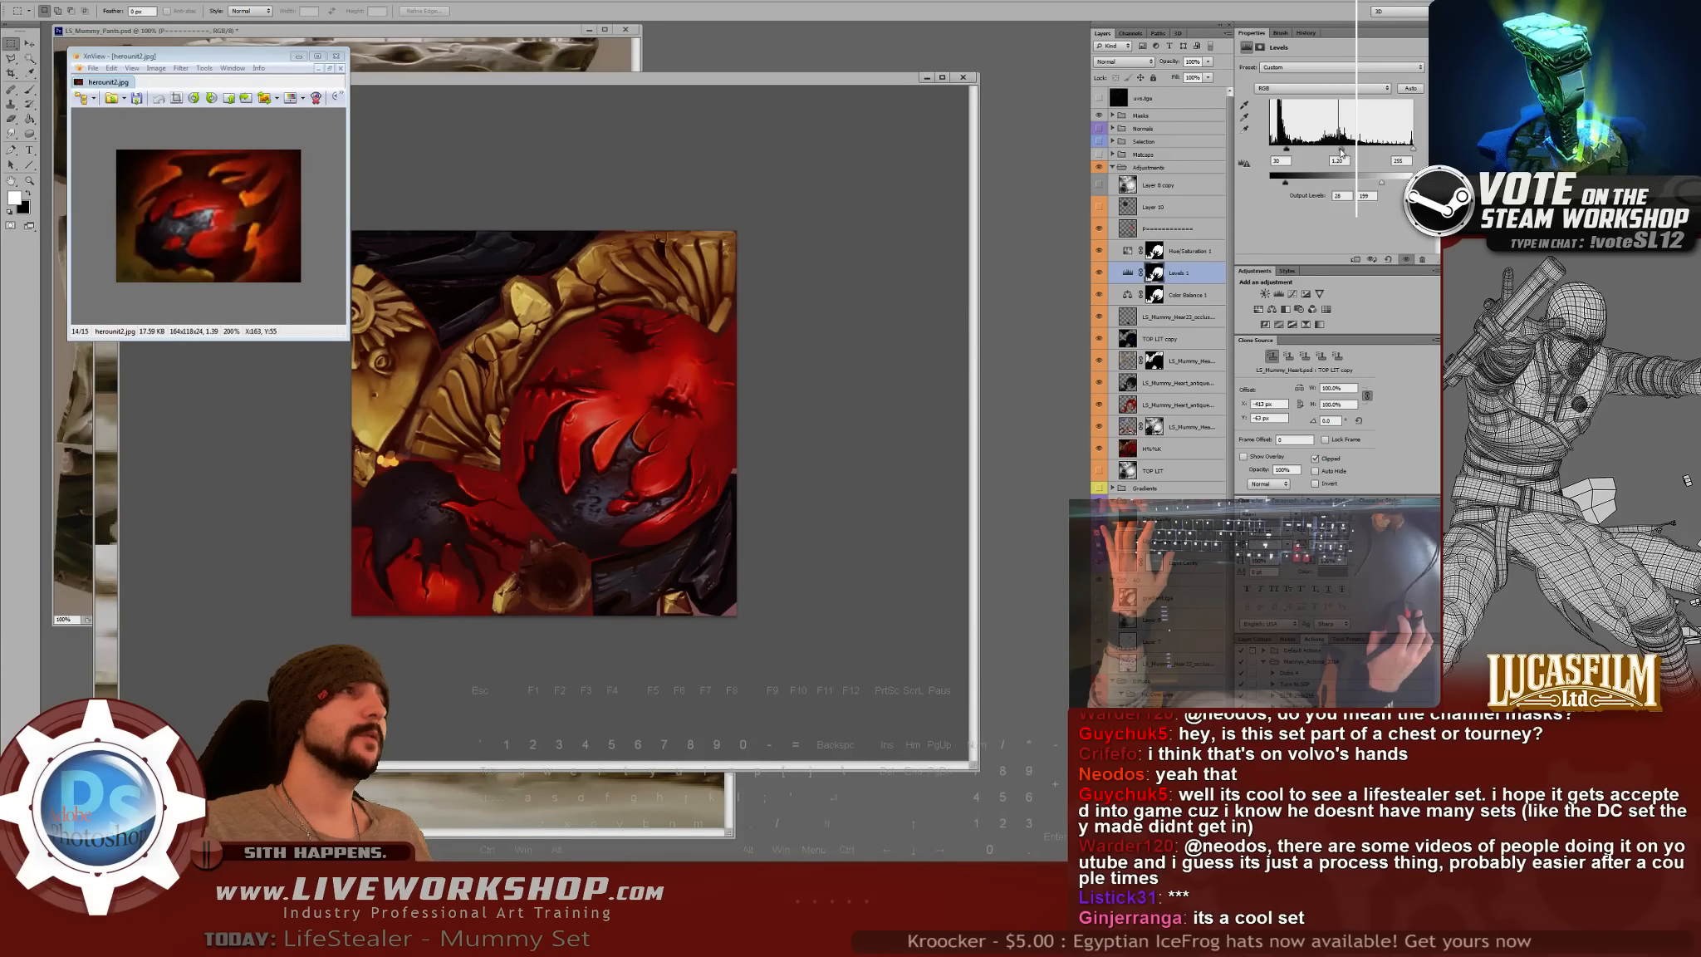
{"action": "left_click_drag", "start_coordinate": [1342, 153], "coordinate": [1342, 153]}
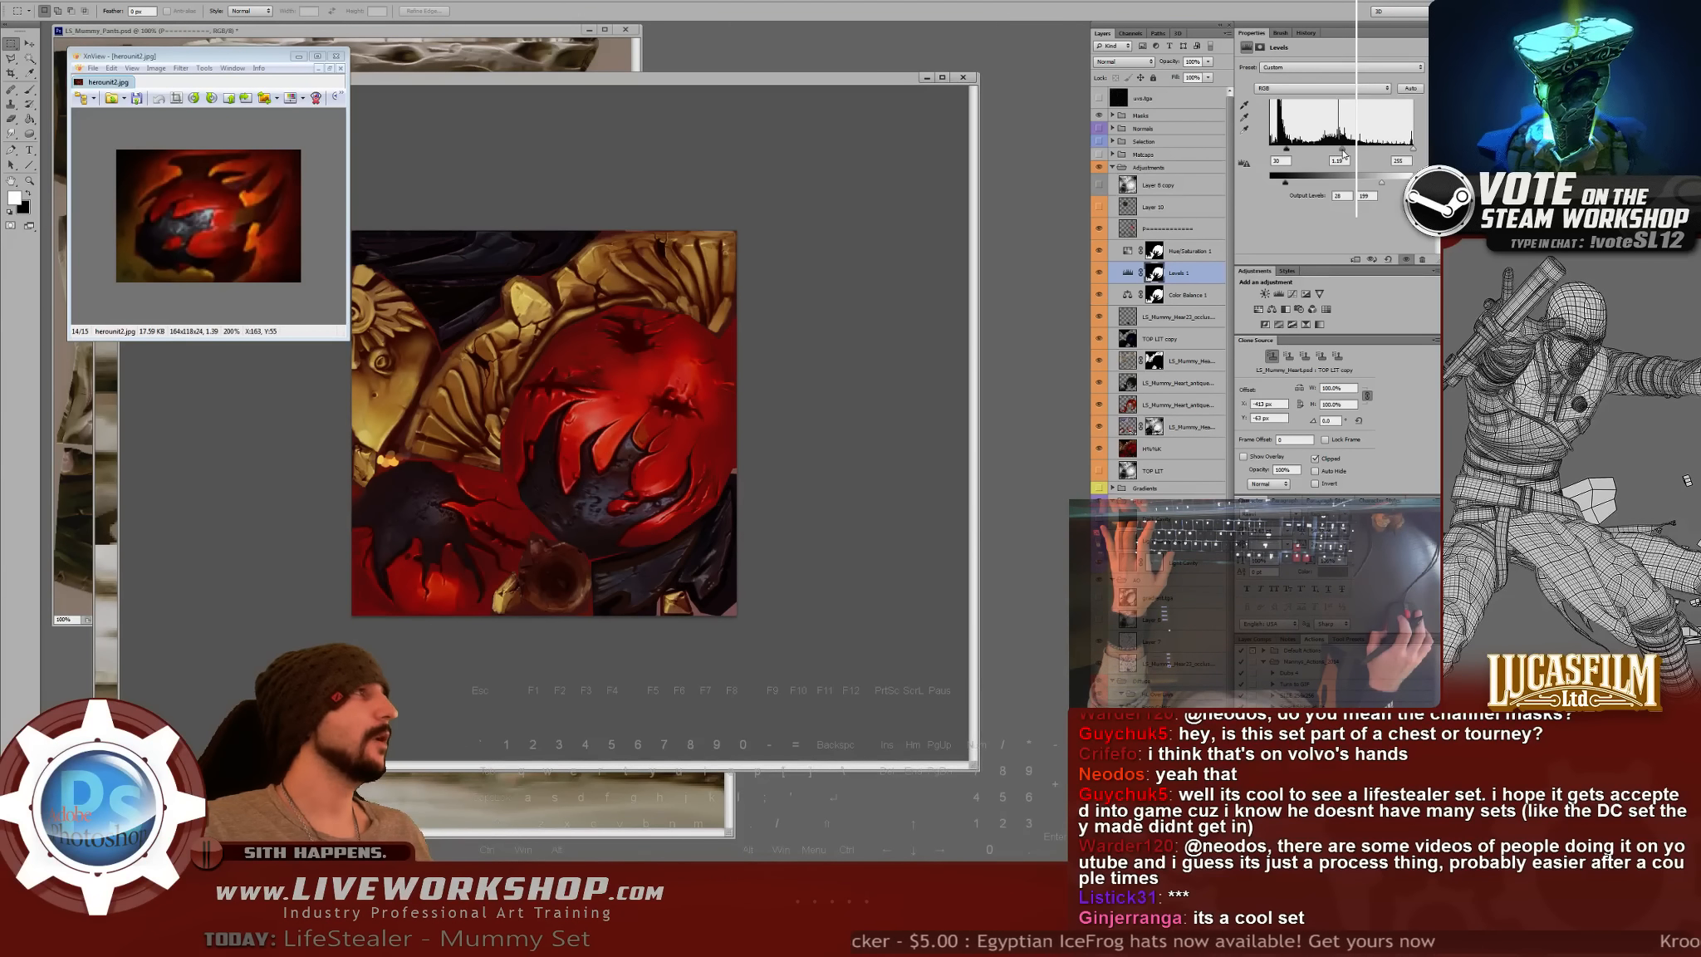
{"action": "left_click", "coordinate": [1100, 274]}
{"action": "left_click", "coordinate": [1101, 274]}
{"action": "left_click", "coordinate": [1101, 274]}
{"action": "left_click", "coordinate": [1100, 274]}
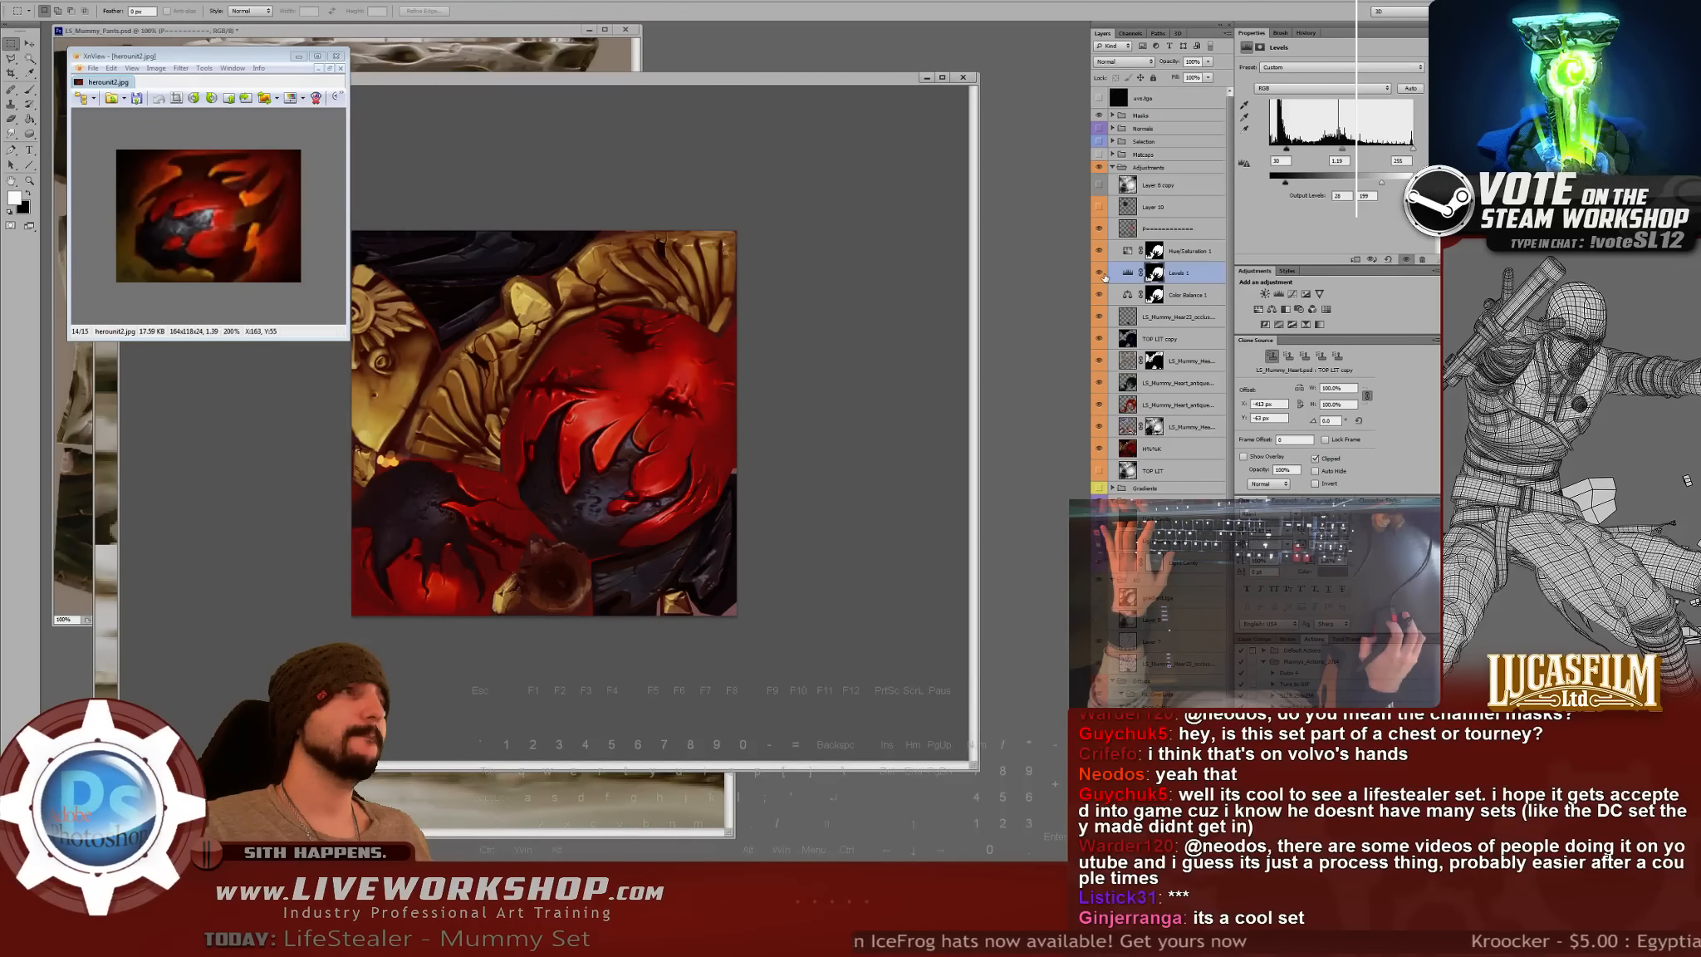
{"action": "left_click", "coordinate": [1102, 274]}
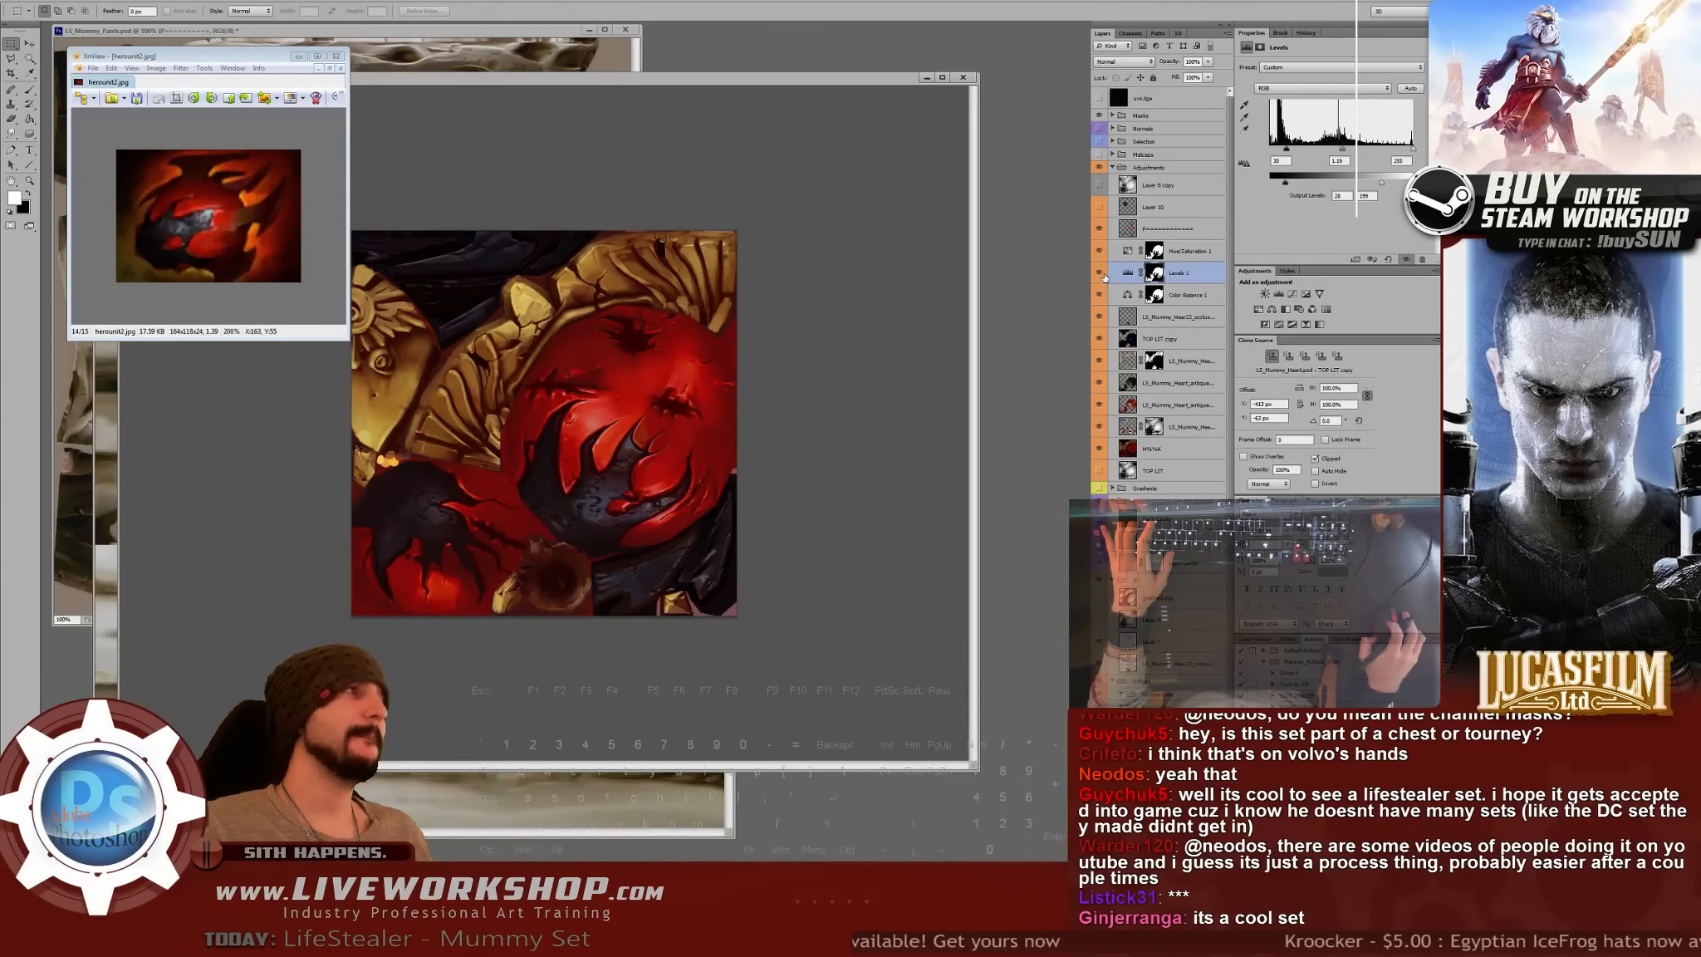
{"action": "left_click_drag", "start_coordinate": [1345, 152], "coordinate": [1346, 153]}
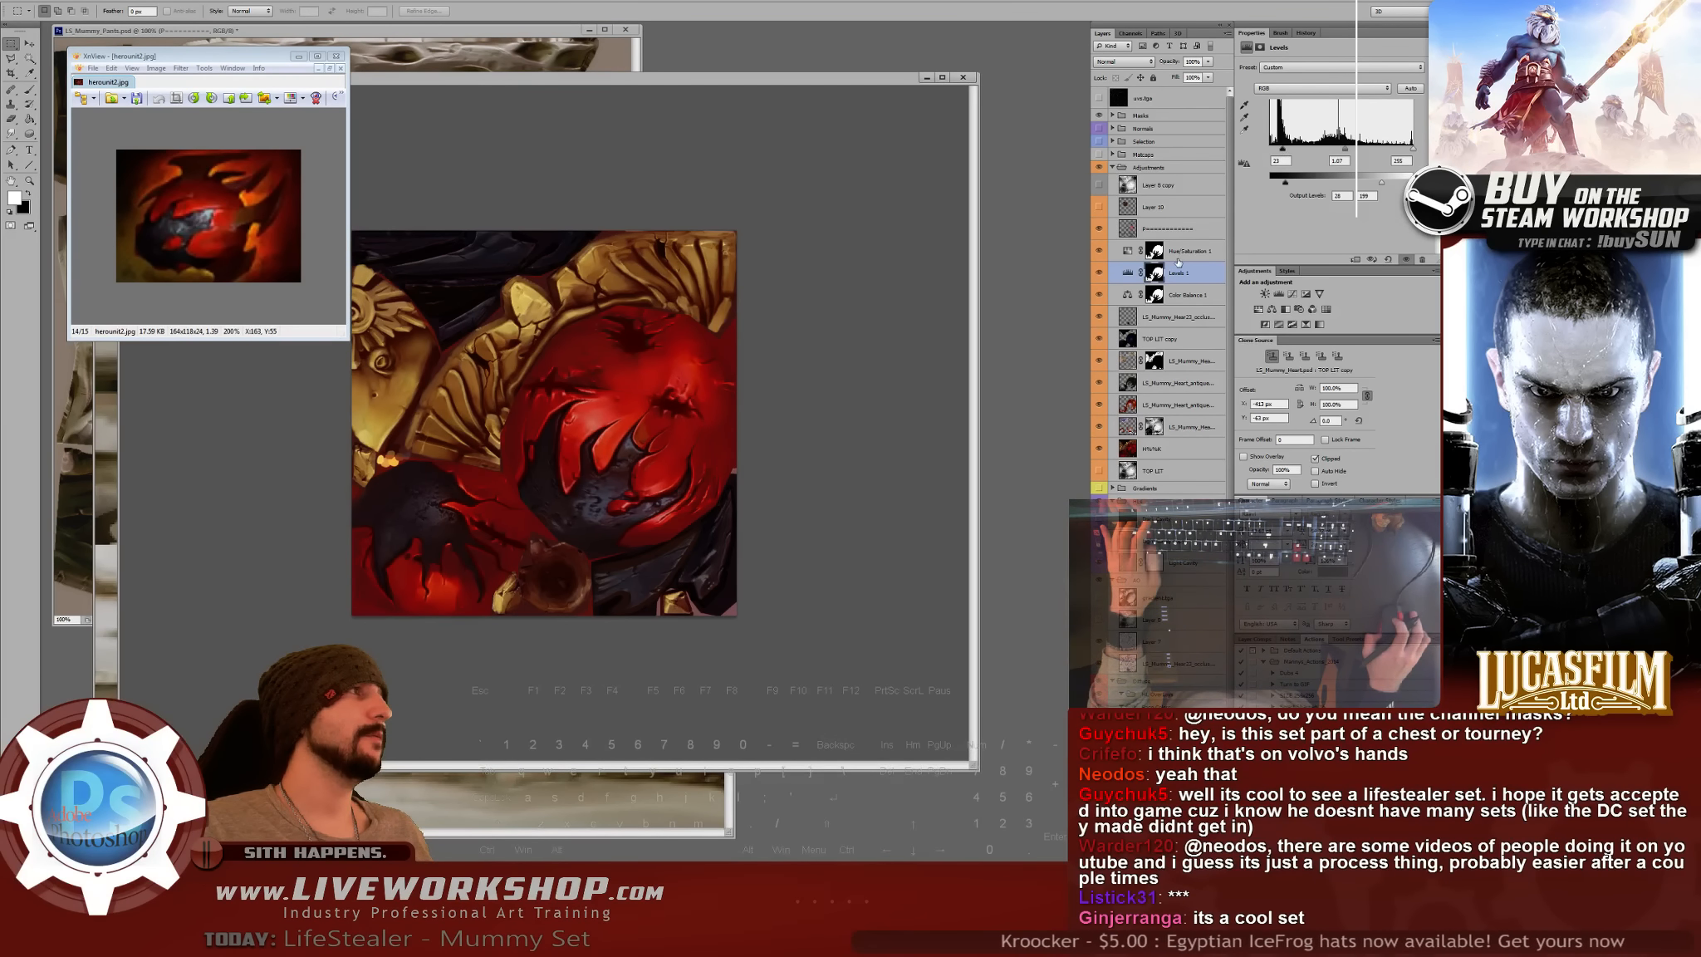
- Examine the enlarged heart texture with the TOP LIT copy layer shown and hidden to compare its lighting effect
{"action": "left_click", "coordinate": [1155, 274], "text": "ctrl"}
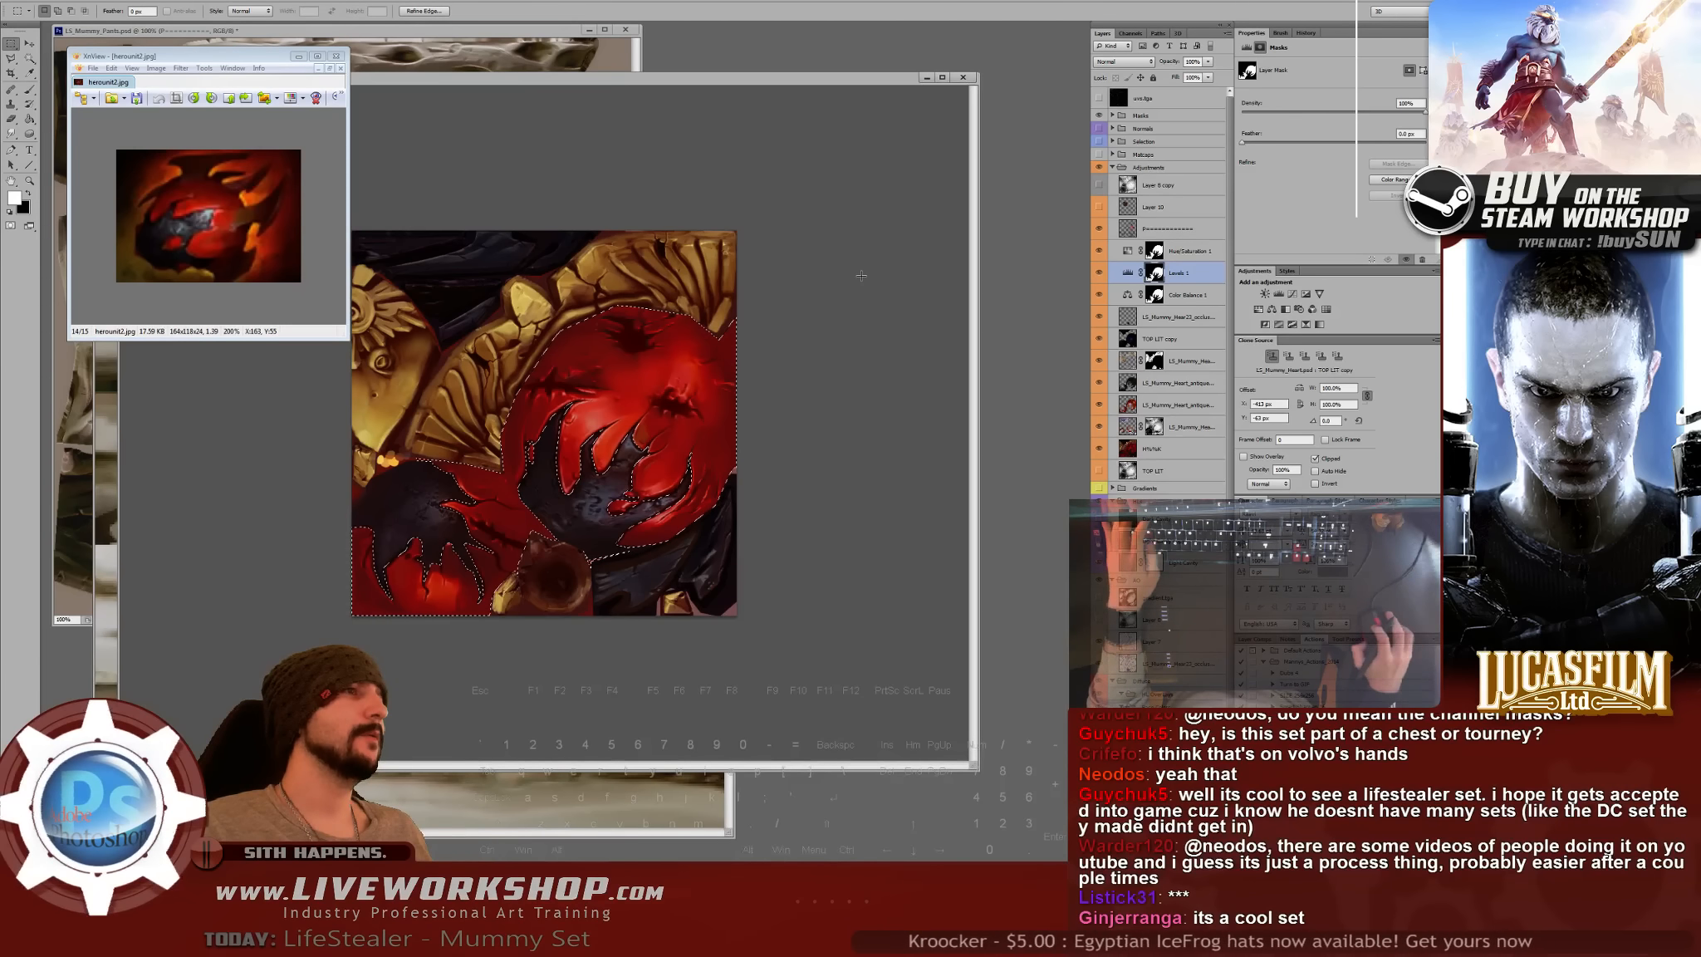
{"action": "key", "text": "ctrl+d"}
{"action": "key", "text": "ctrl+plus"}
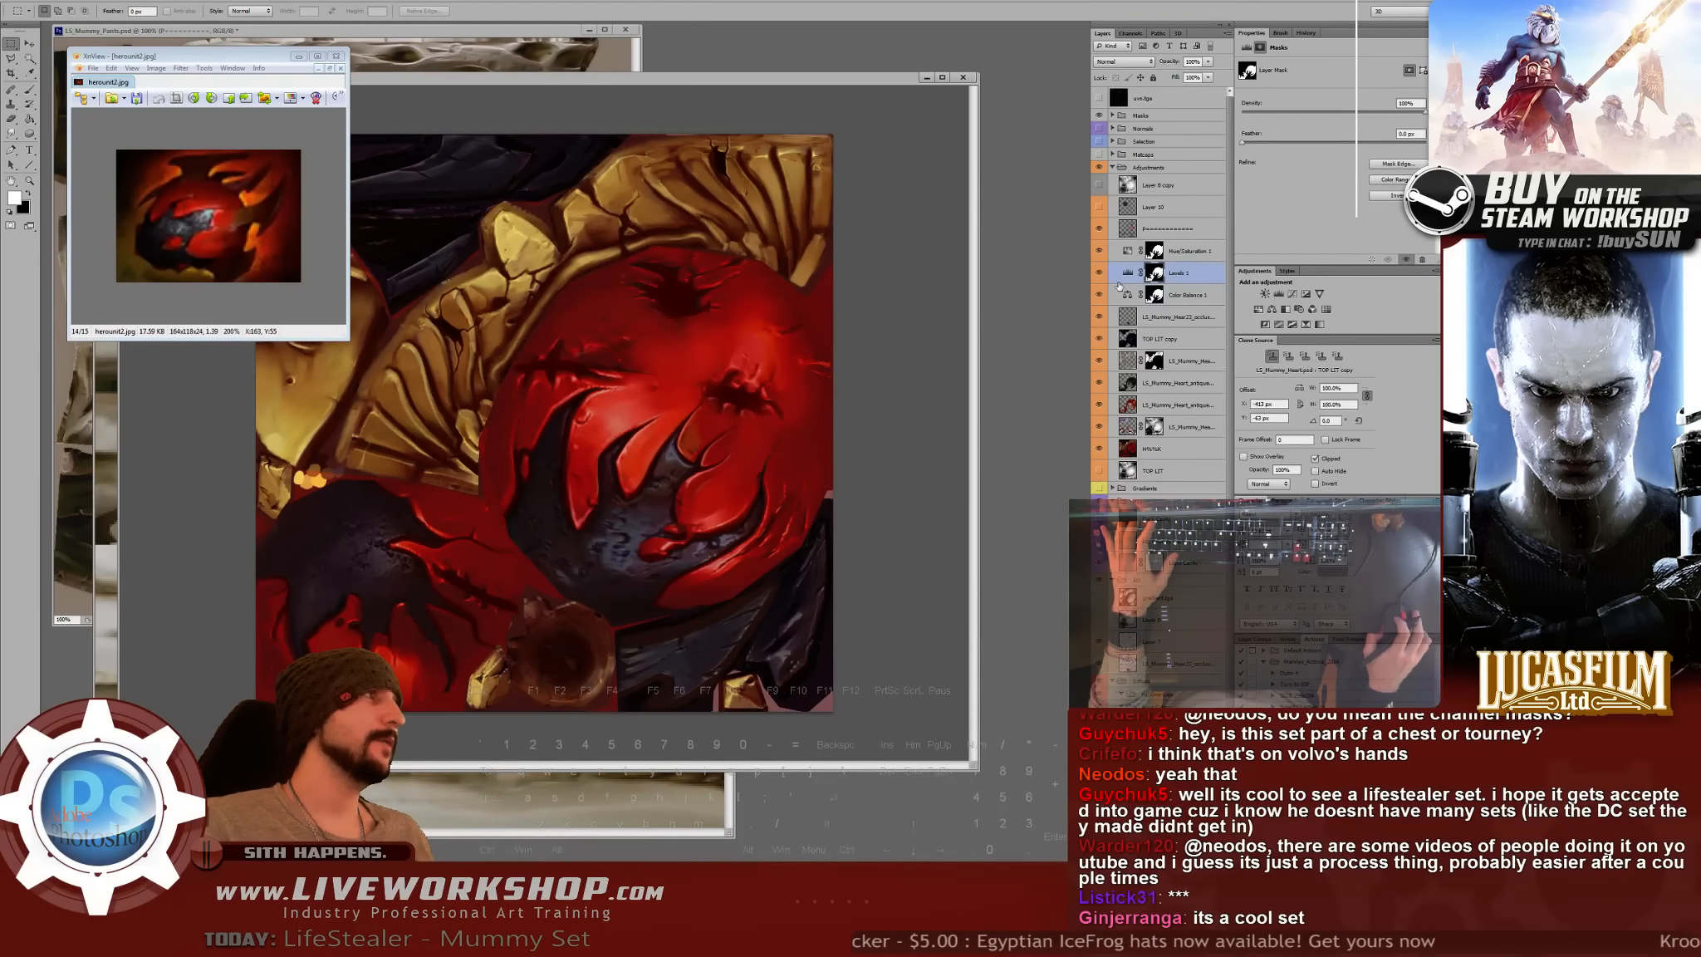
{"action": "left_click", "coordinate": [1100, 338]}
{"action": "left_click", "coordinate": [1100, 338]}
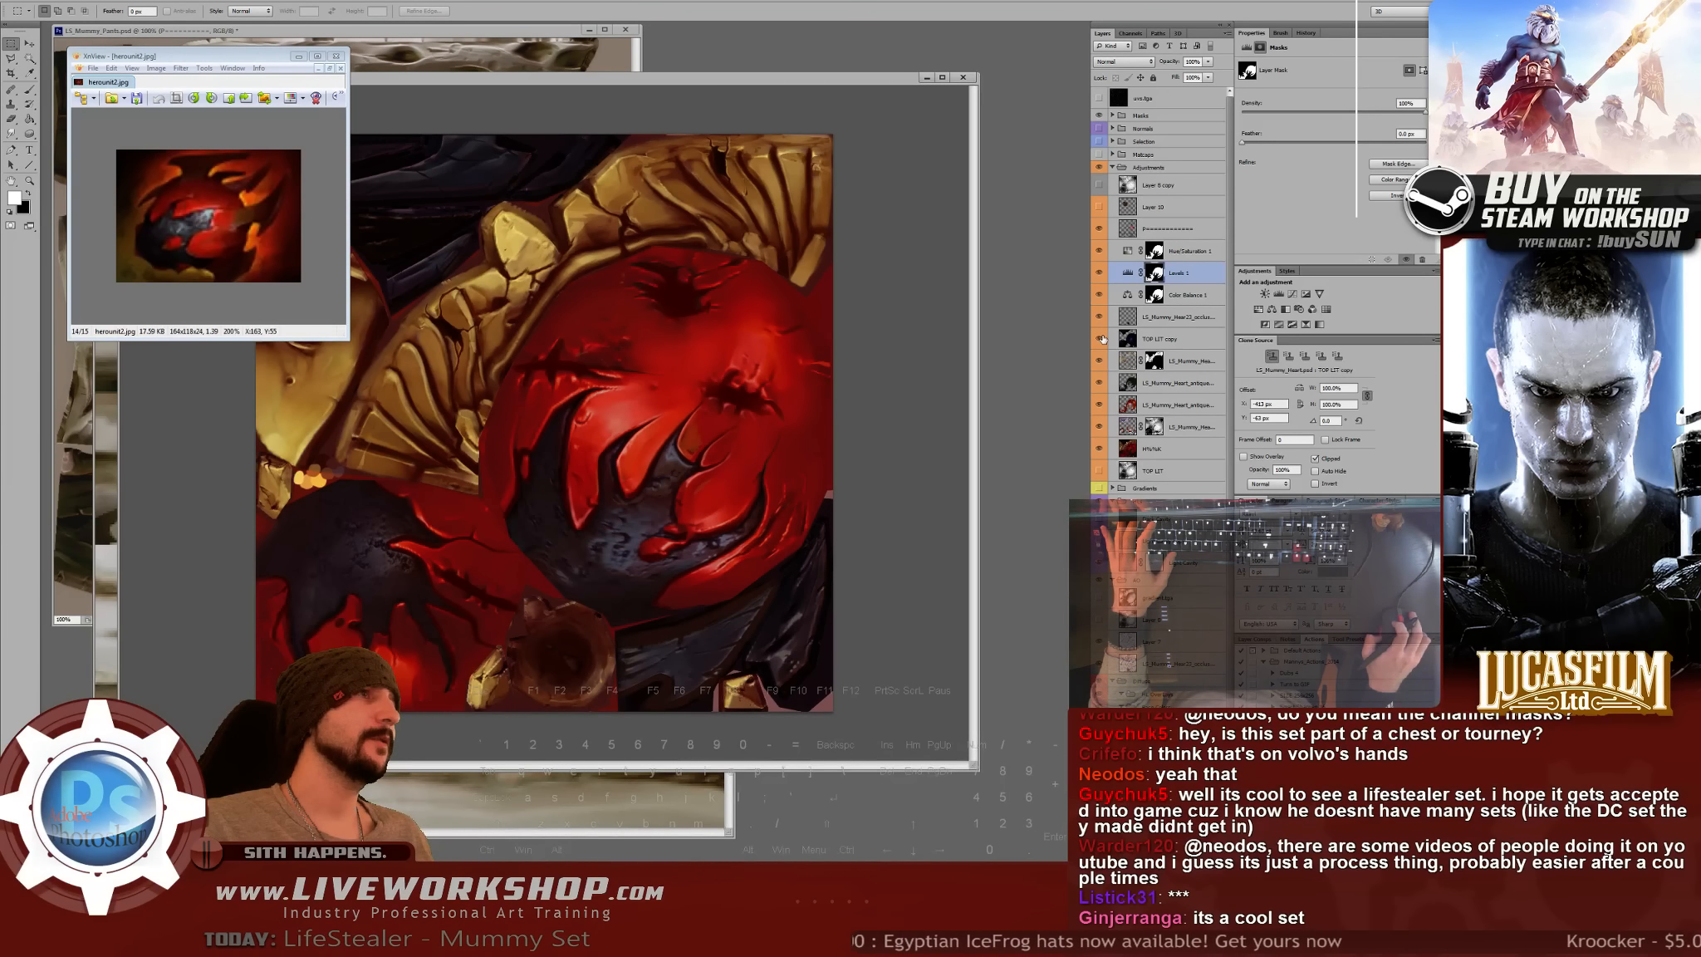
{"action": "left_click", "coordinate": [1100, 338]}
{"action": "left_click", "coordinate": [1100, 338]}
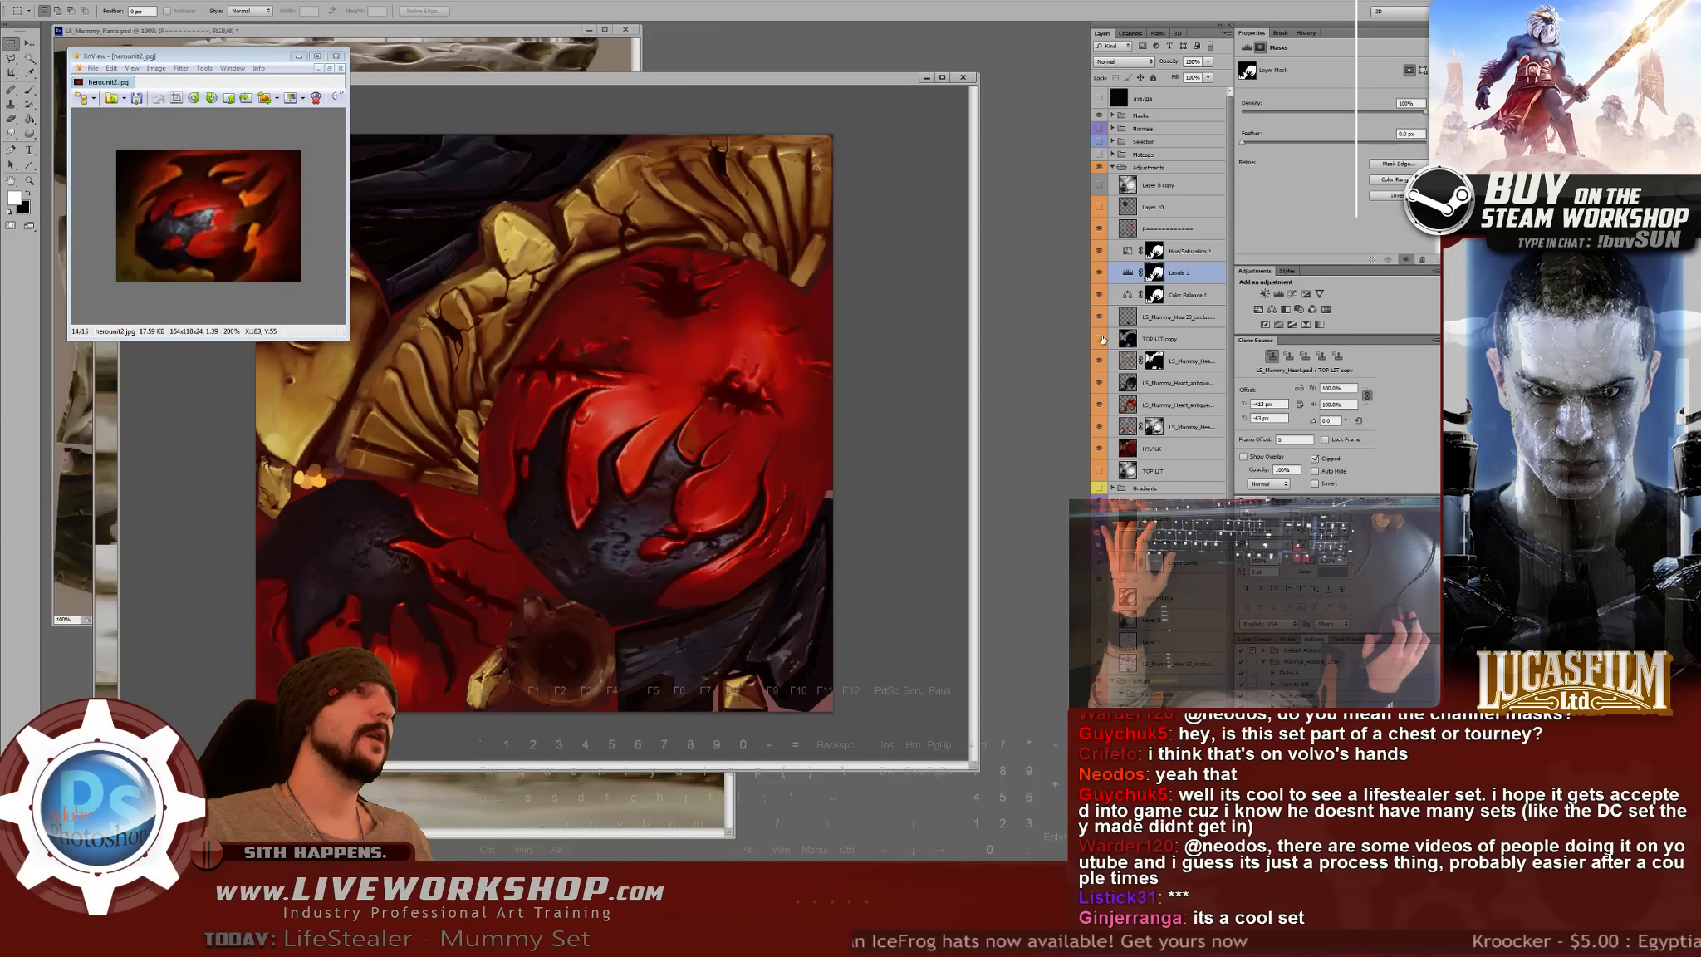
{"action": "left_click", "coordinate": [1100, 338]}
{"action": "left_click", "coordinate": [1100, 338]}
{"action": "left_click", "coordinate": [1100, 338]}
{"action": "left_click", "coordinate": [1100, 338]}
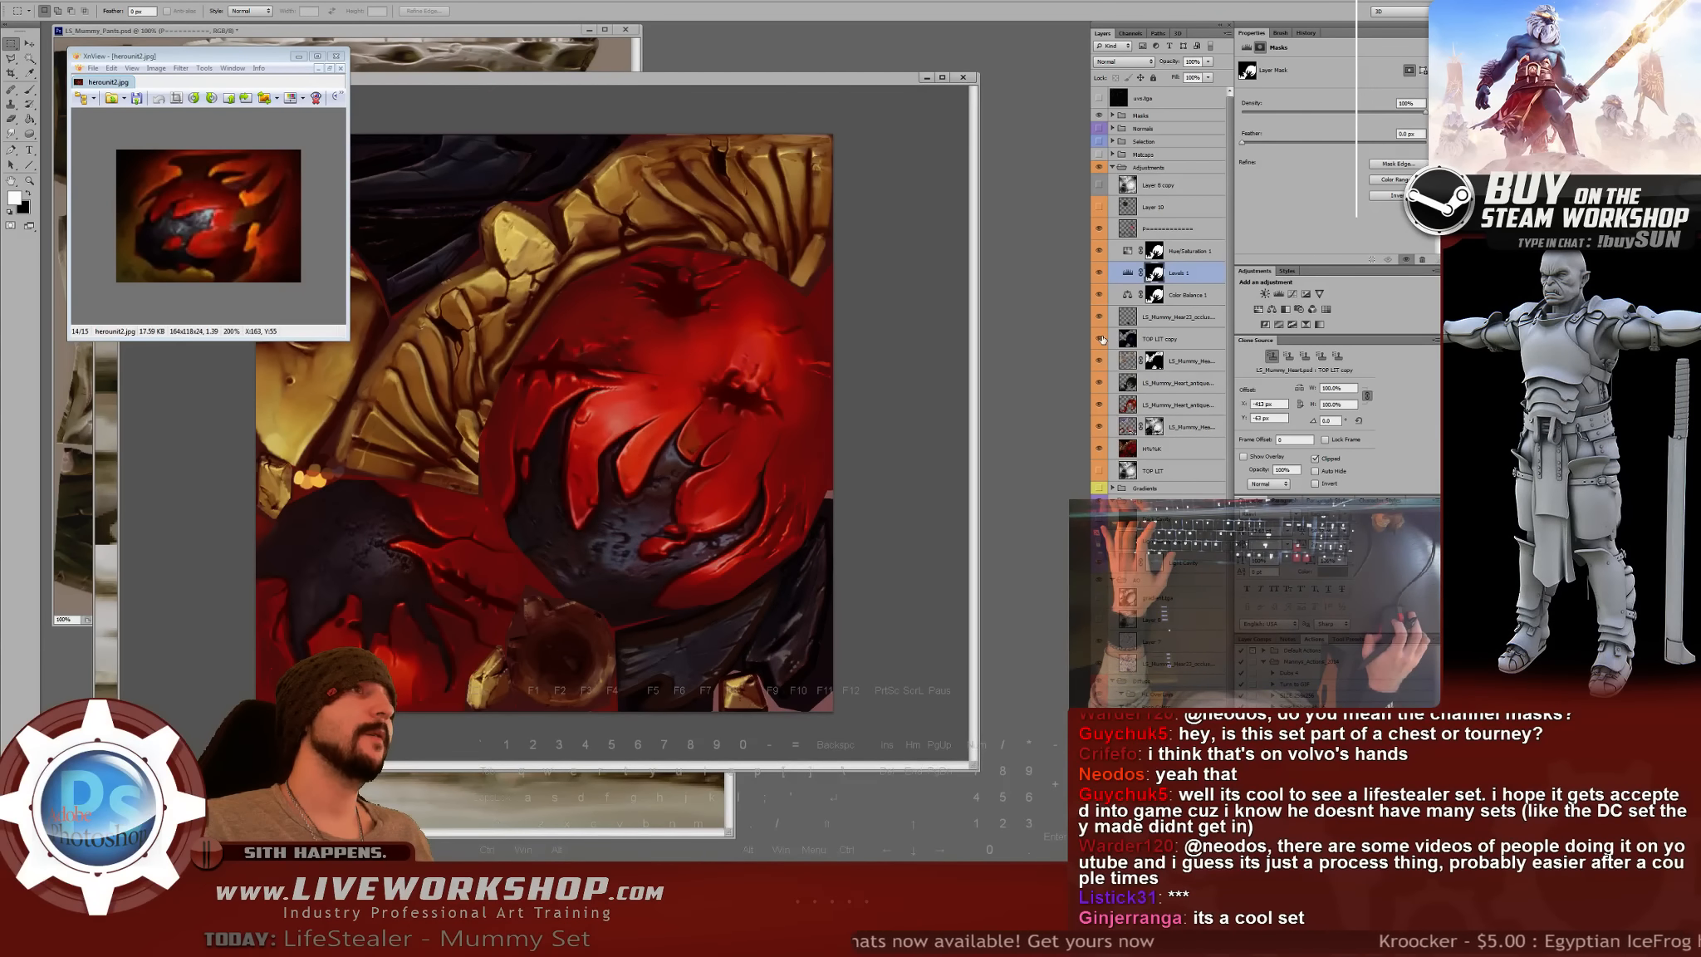
{"action": "left_click", "coordinate": [1100, 338]}
{"action": "left_click", "coordinate": [1100, 338]}
- Clear the TOP LIT copy layer inside a selection loaded from the layer directly above it, comparing the result
{"action": "left_click", "coordinate": [1131, 339]}
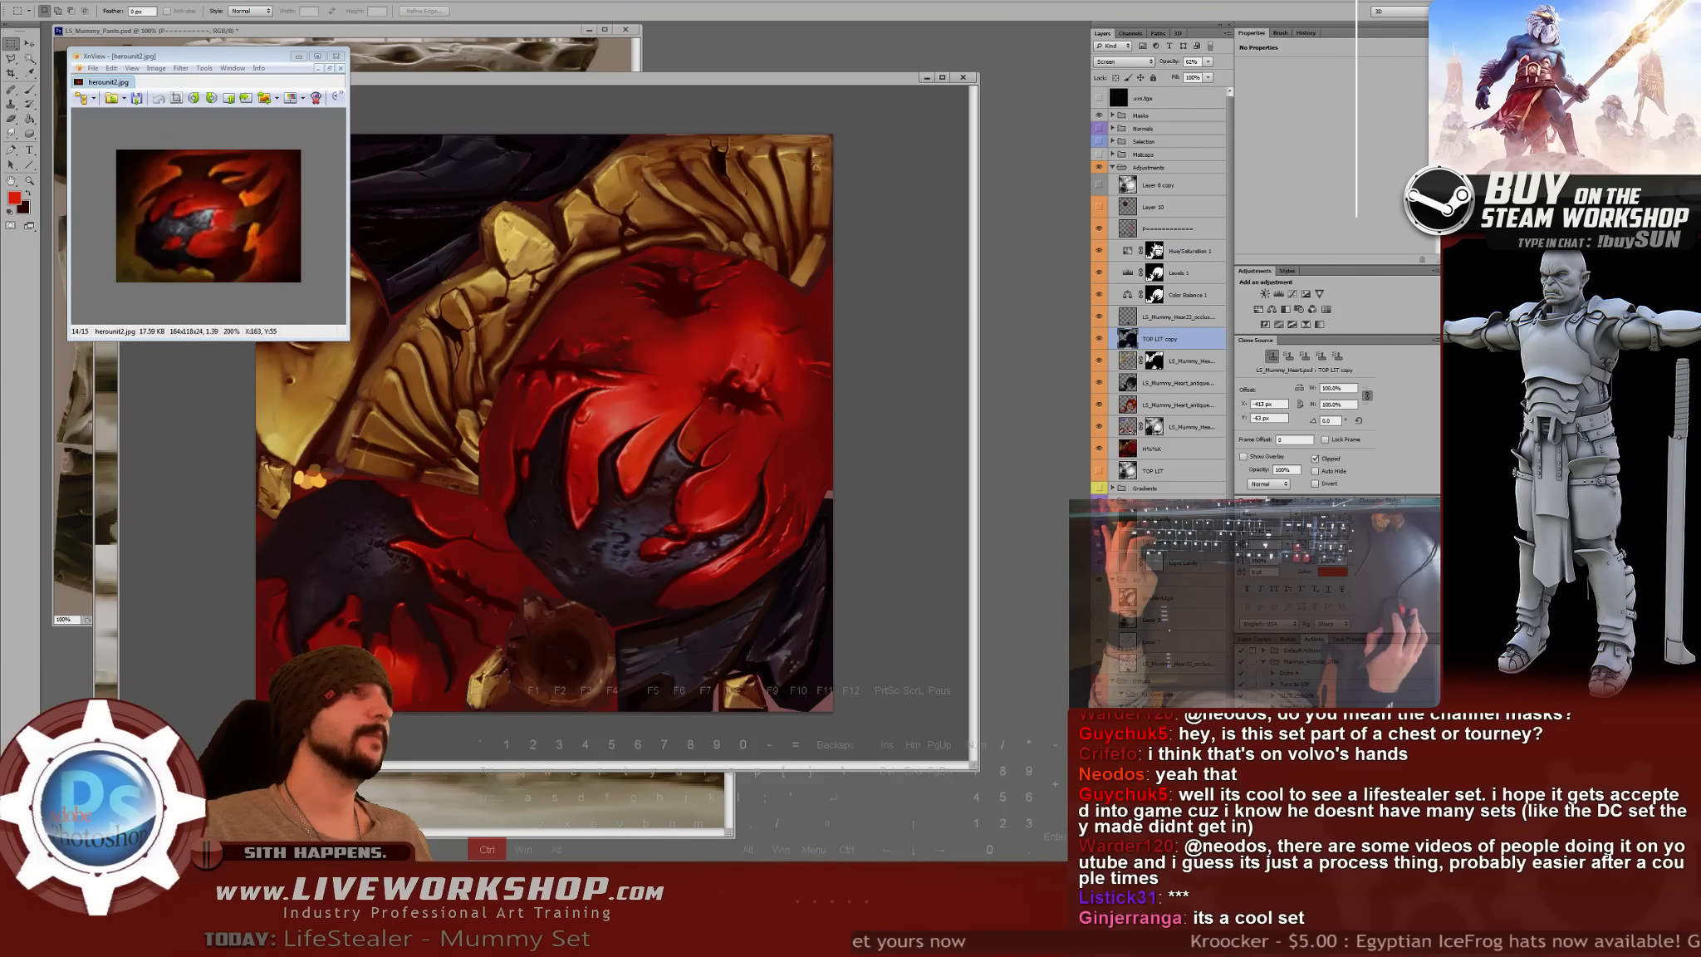
{"action": "left_click", "coordinate": [1130, 316], "text": "ctrl"}
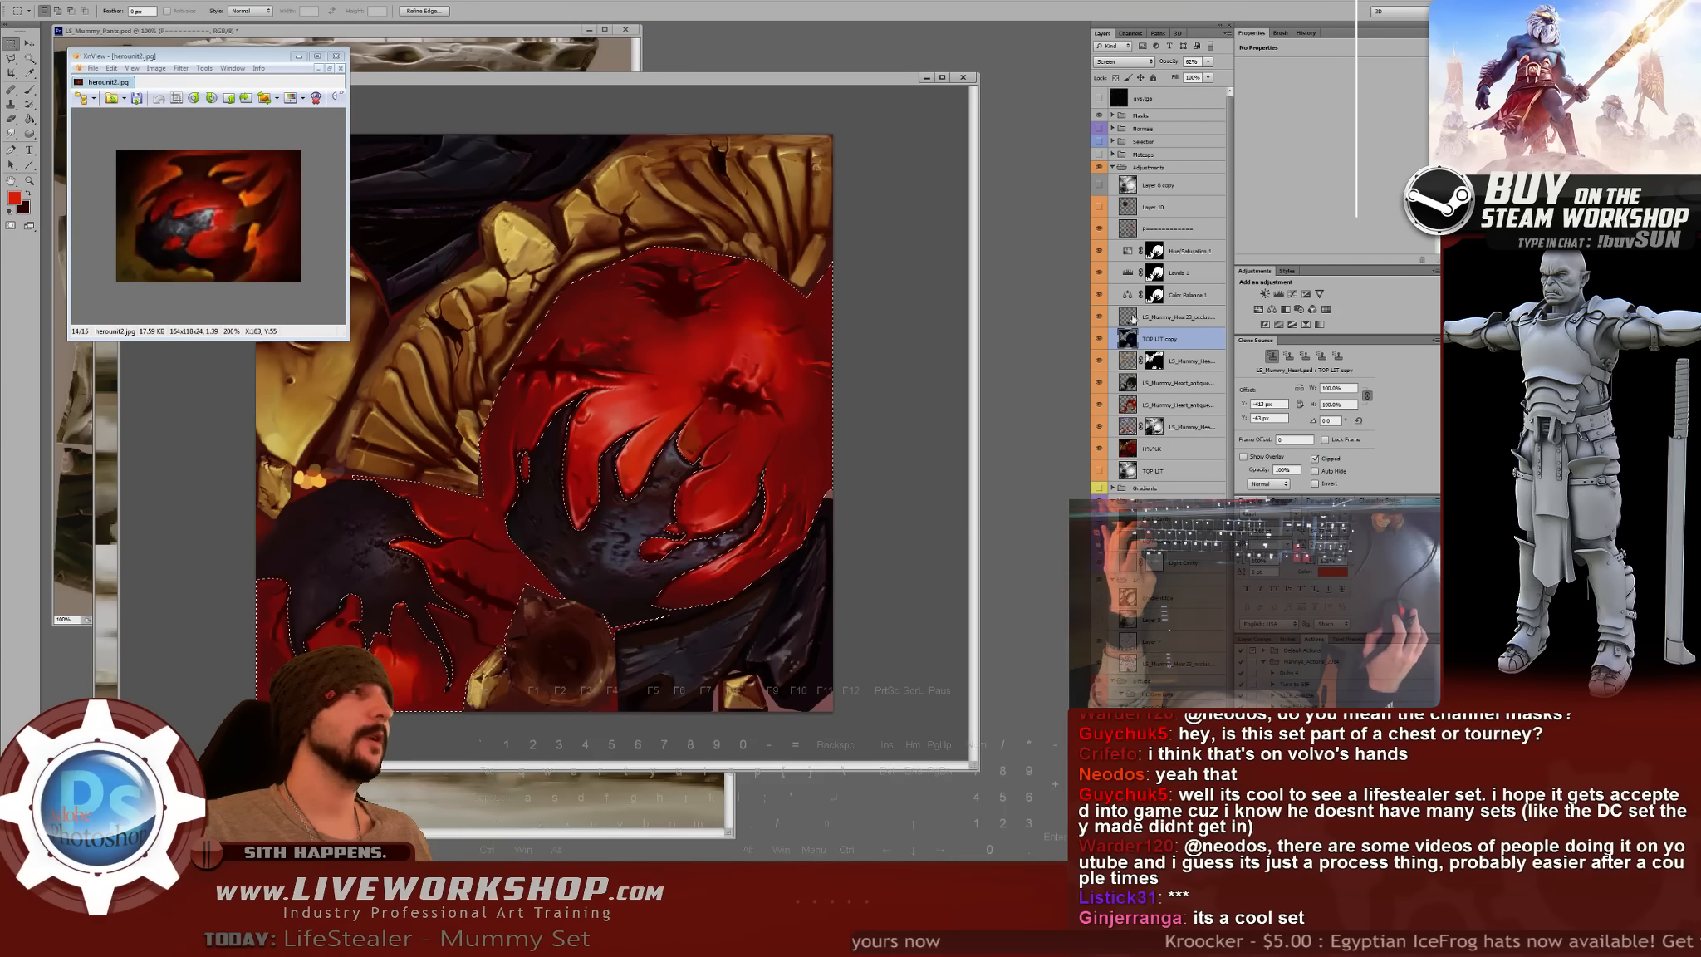
{"action": "left_click", "coordinate": [1100, 339]}
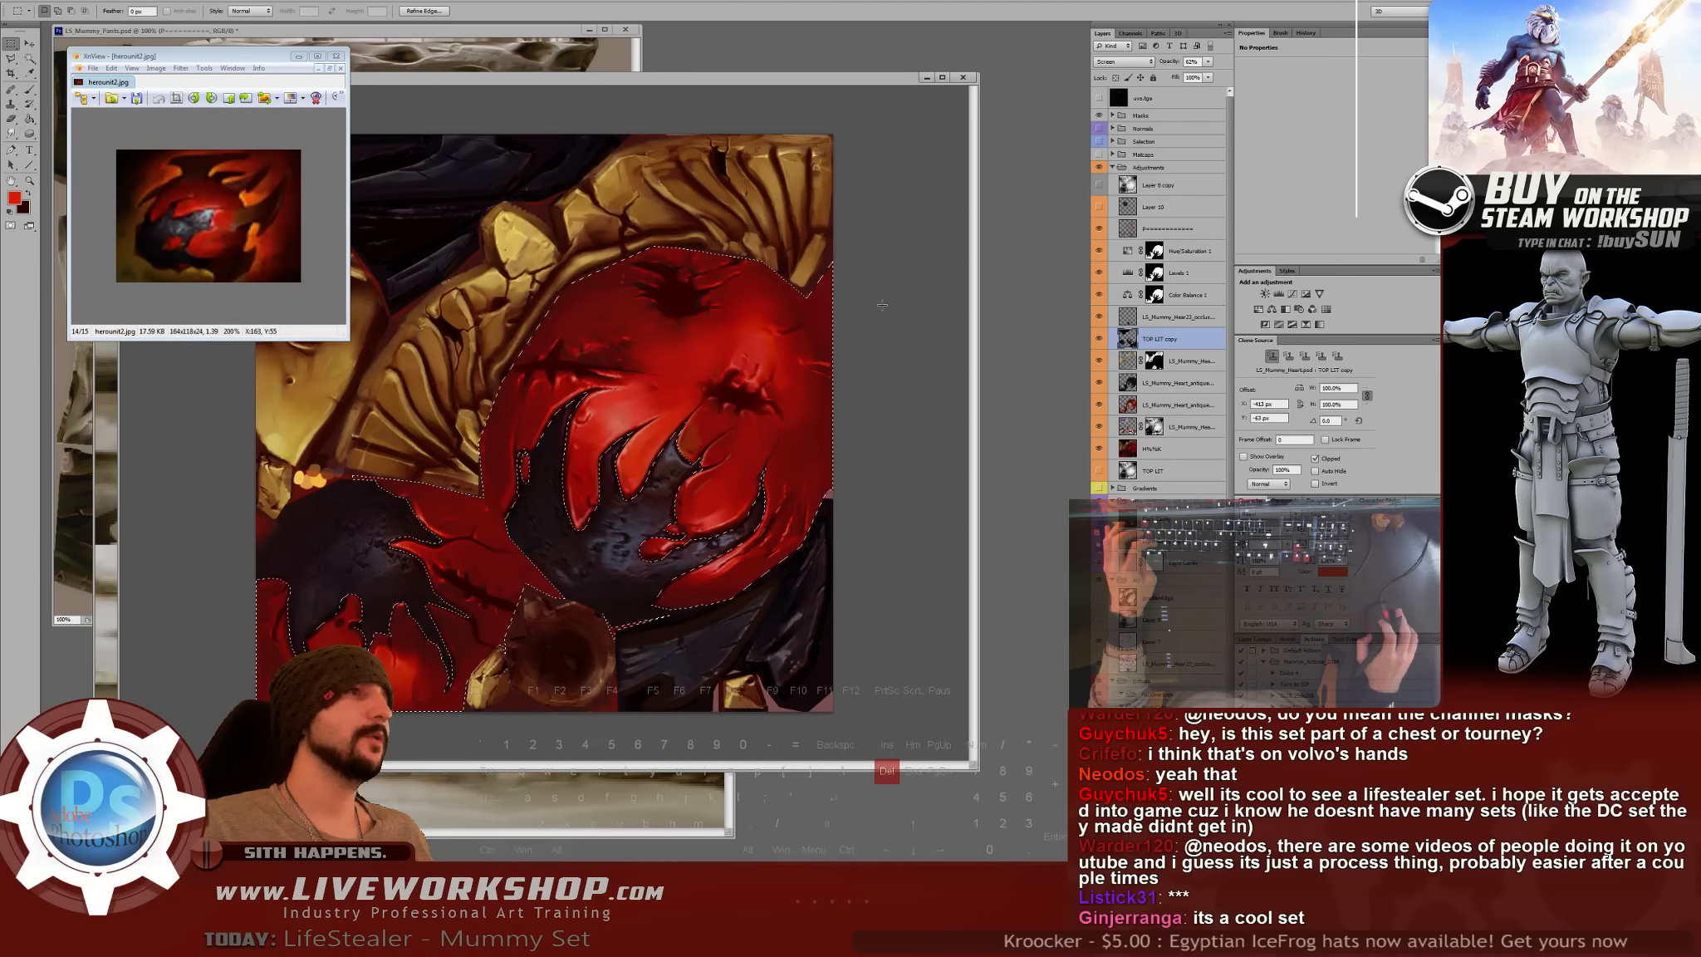
{"action": "key", "text": "ctrl+z"}
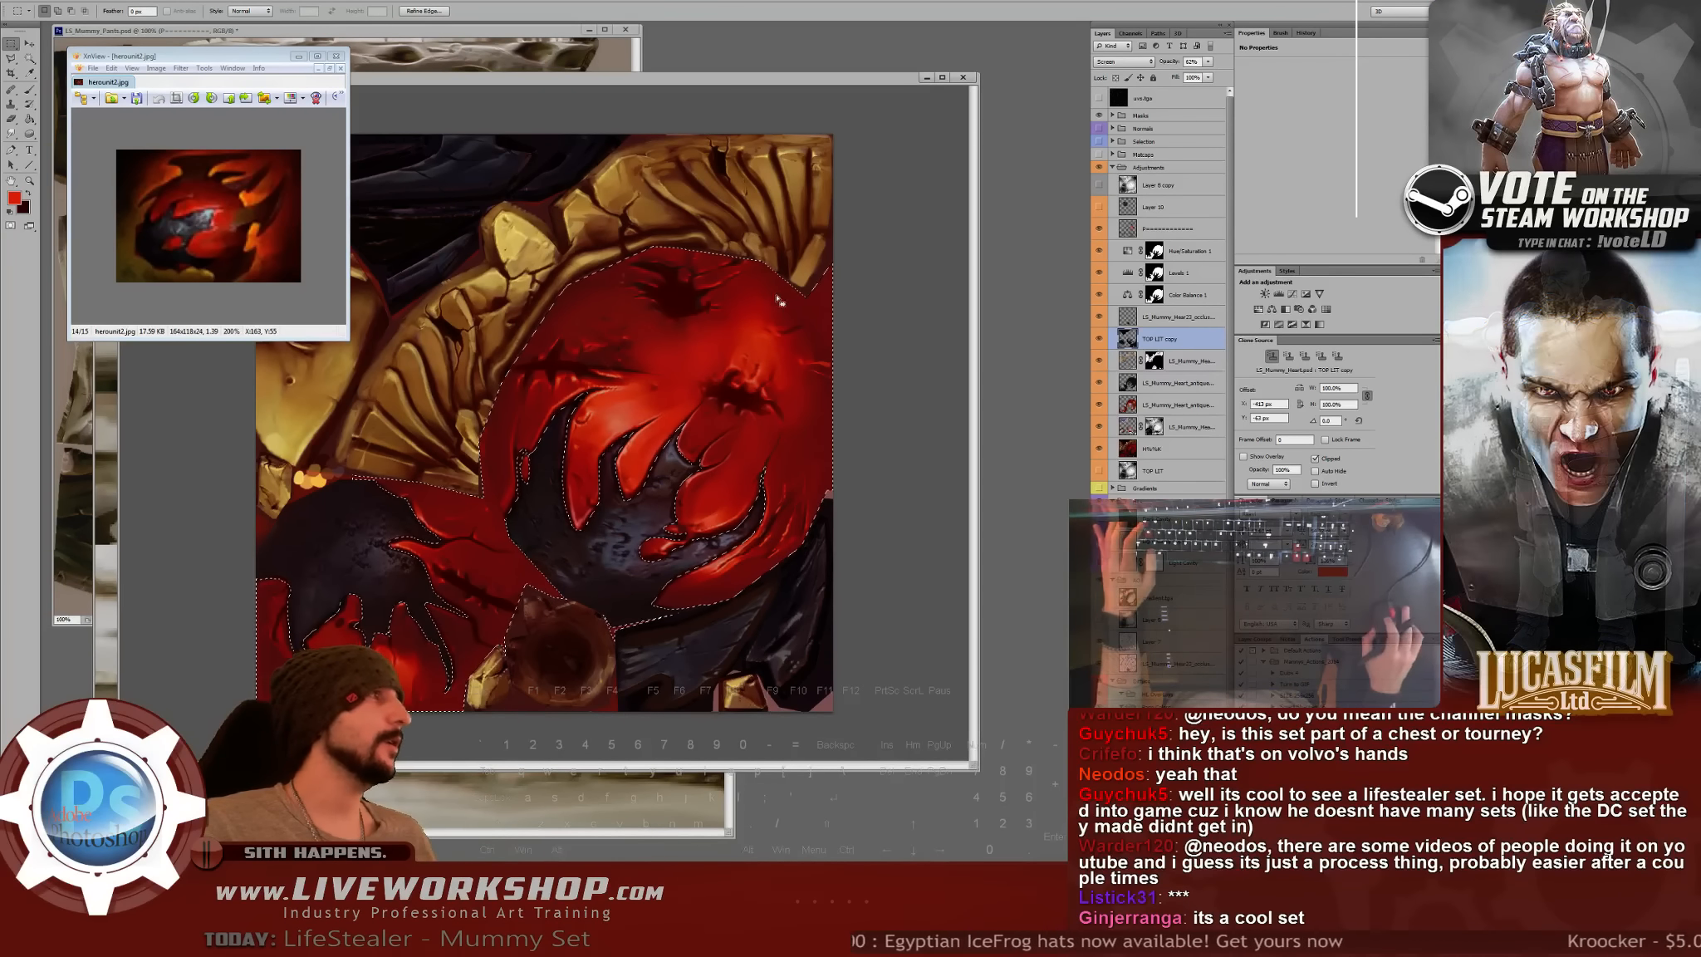
- Compare the heart with each of the two layers directly beneath TOP LIT copy shown and hidden
{"action": "left_click", "coordinate": [1099, 362]}
{"action": "left_click", "coordinate": [1099, 363]}
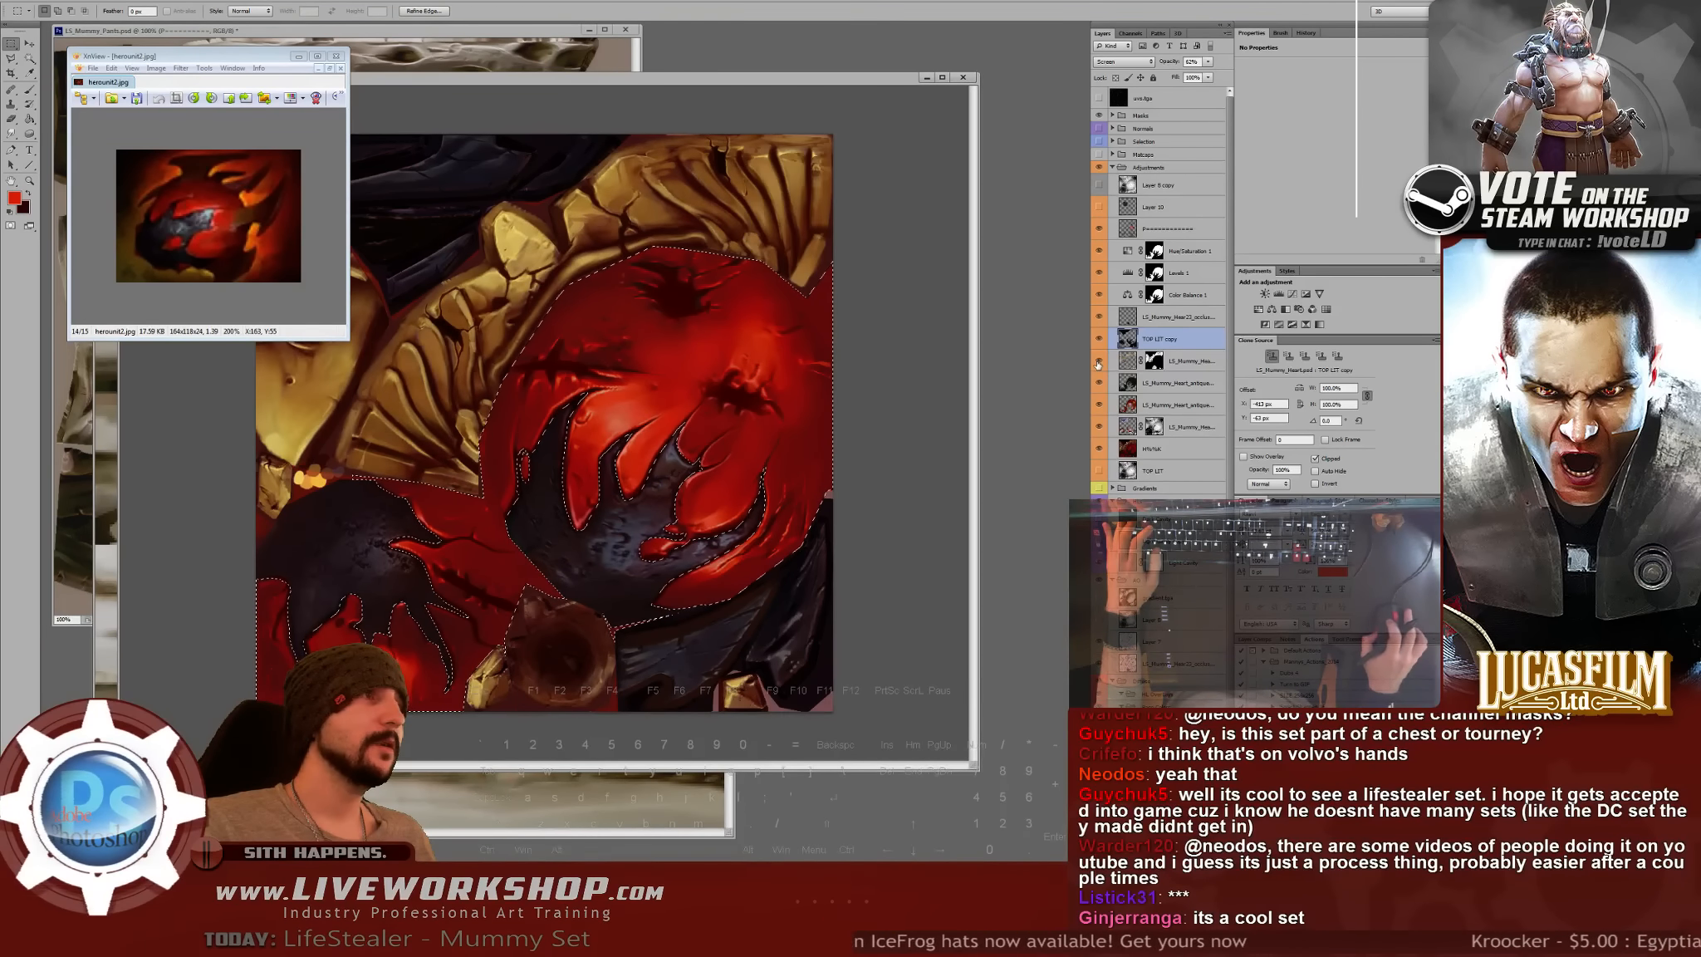
{"action": "left_click", "coordinate": [1098, 386]}
{"action": "left_click", "coordinate": [1098, 387]}
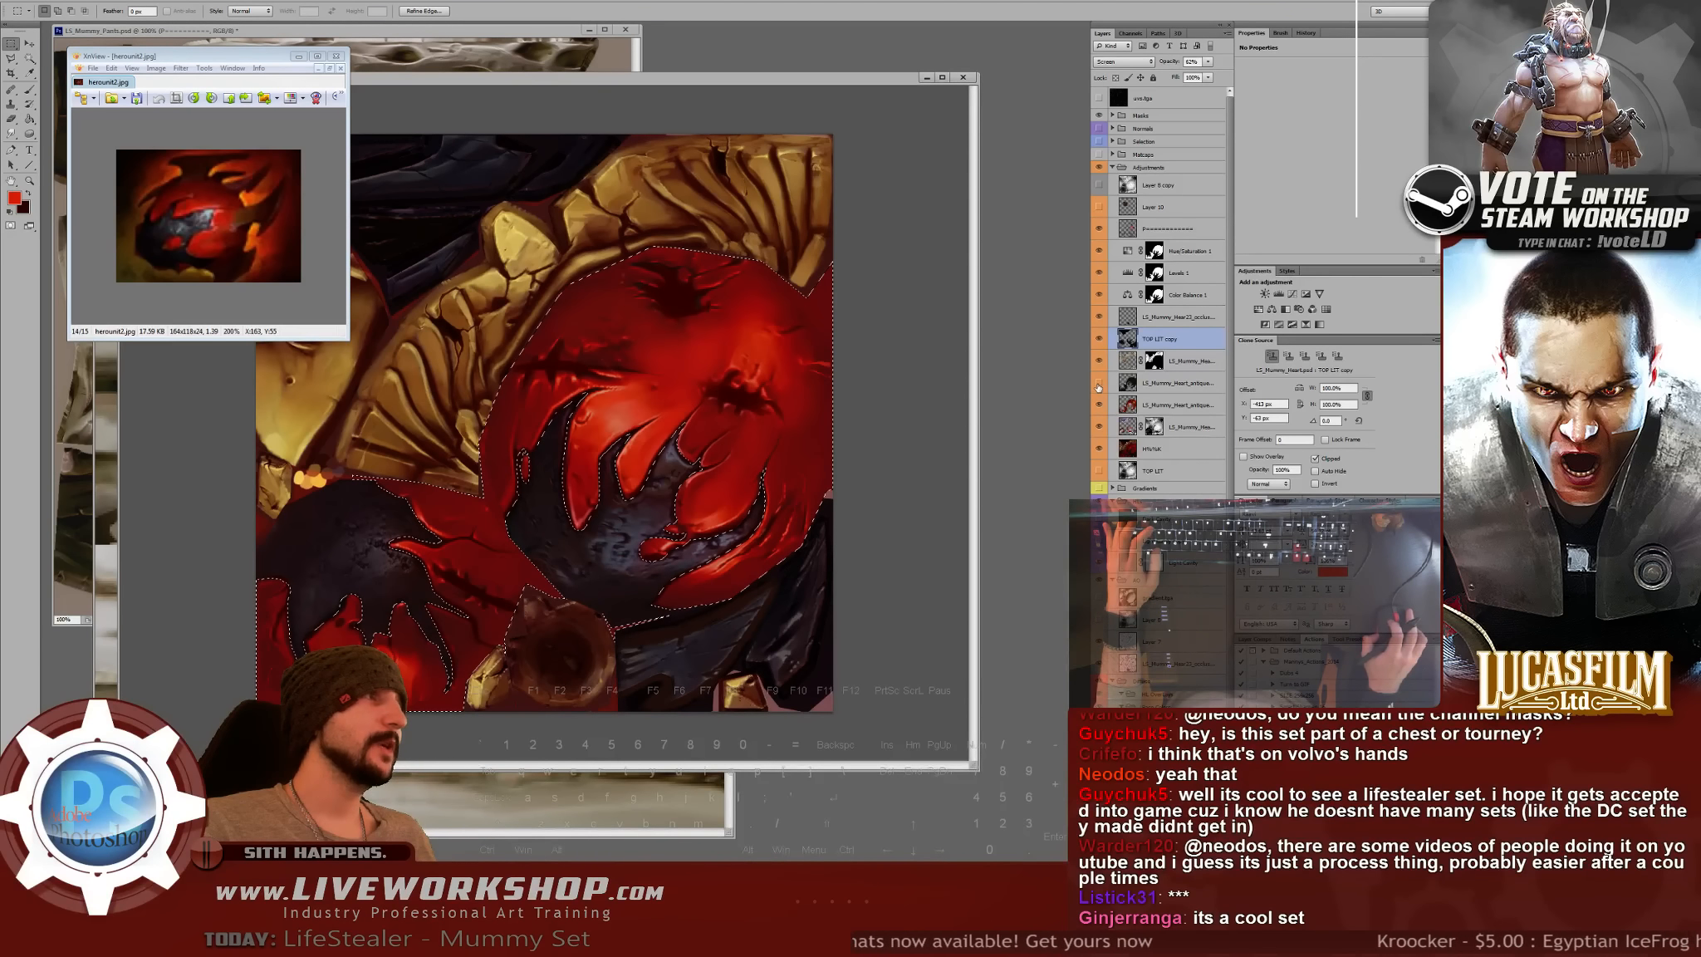
{"action": "left_click", "coordinate": [1098, 387]}
{"action": "left_click", "coordinate": [1097, 387]}
{"action": "left_click", "coordinate": [1098, 387]}
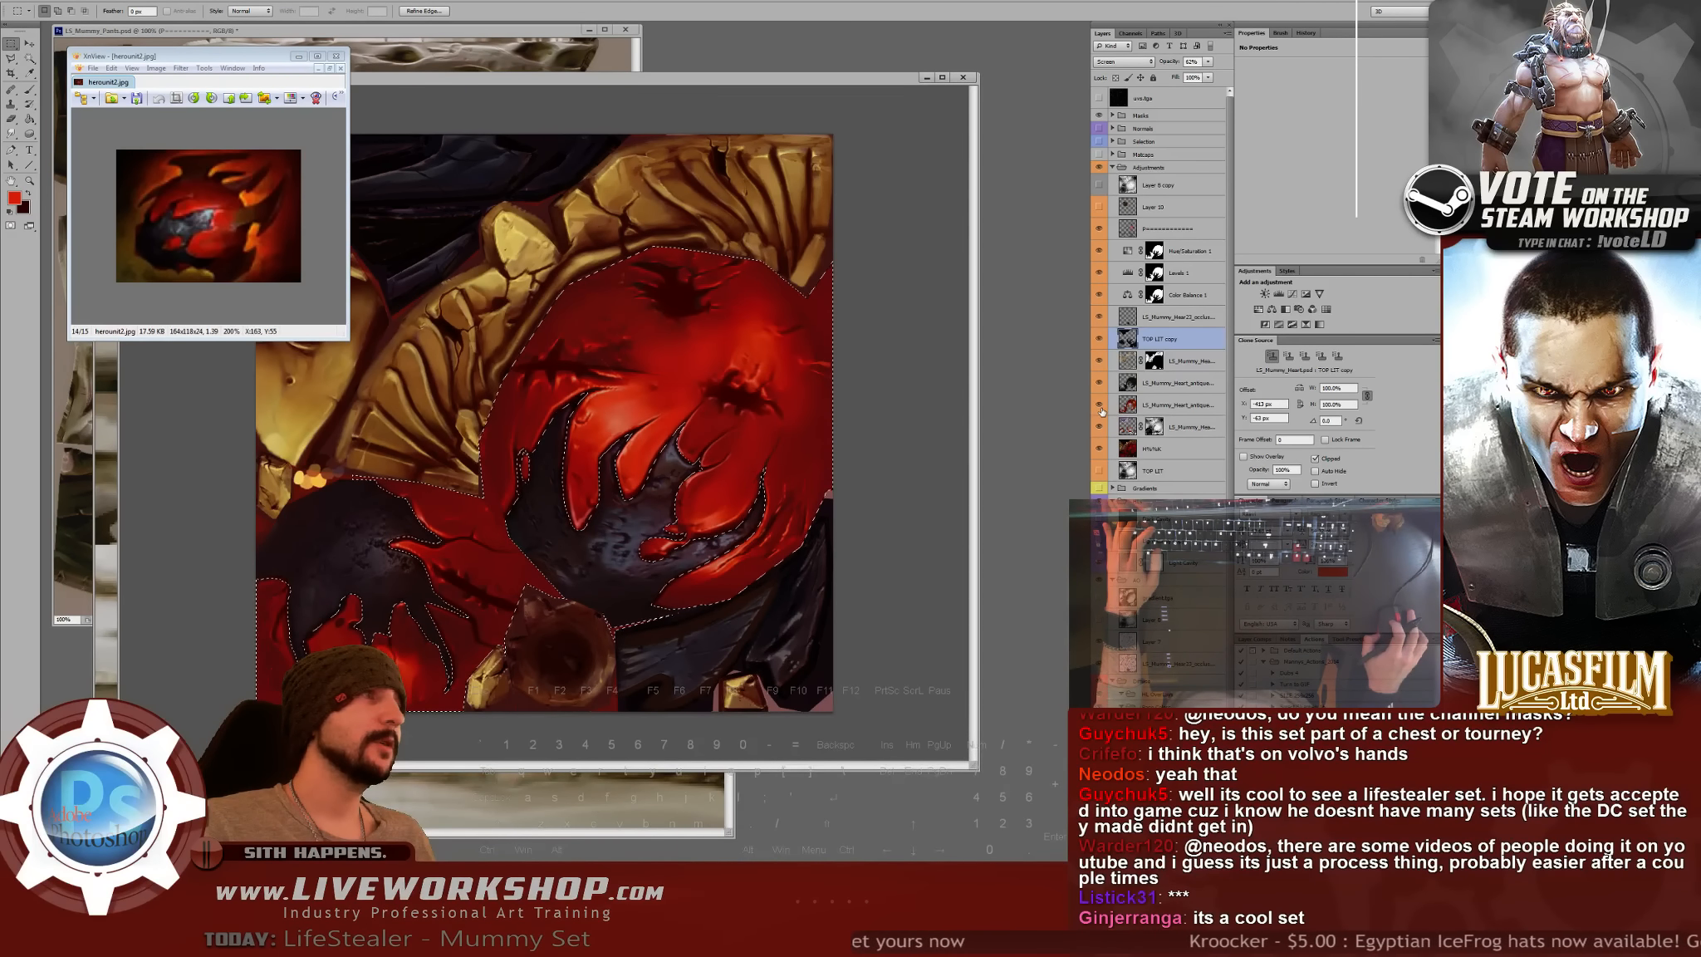
- Add a layer mask made from the current selection to the Overlay heart layer three rows below TOP LIT copy
{"action": "left_click", "coordinate": [1176, 405]}
{"action": "key", "text": "e"}
{"action": "key", "text": "ctrl+plus"}
{"action": "left_click_drag", "start_coordinate": [800, 442], "coordinate": [648, 414]}
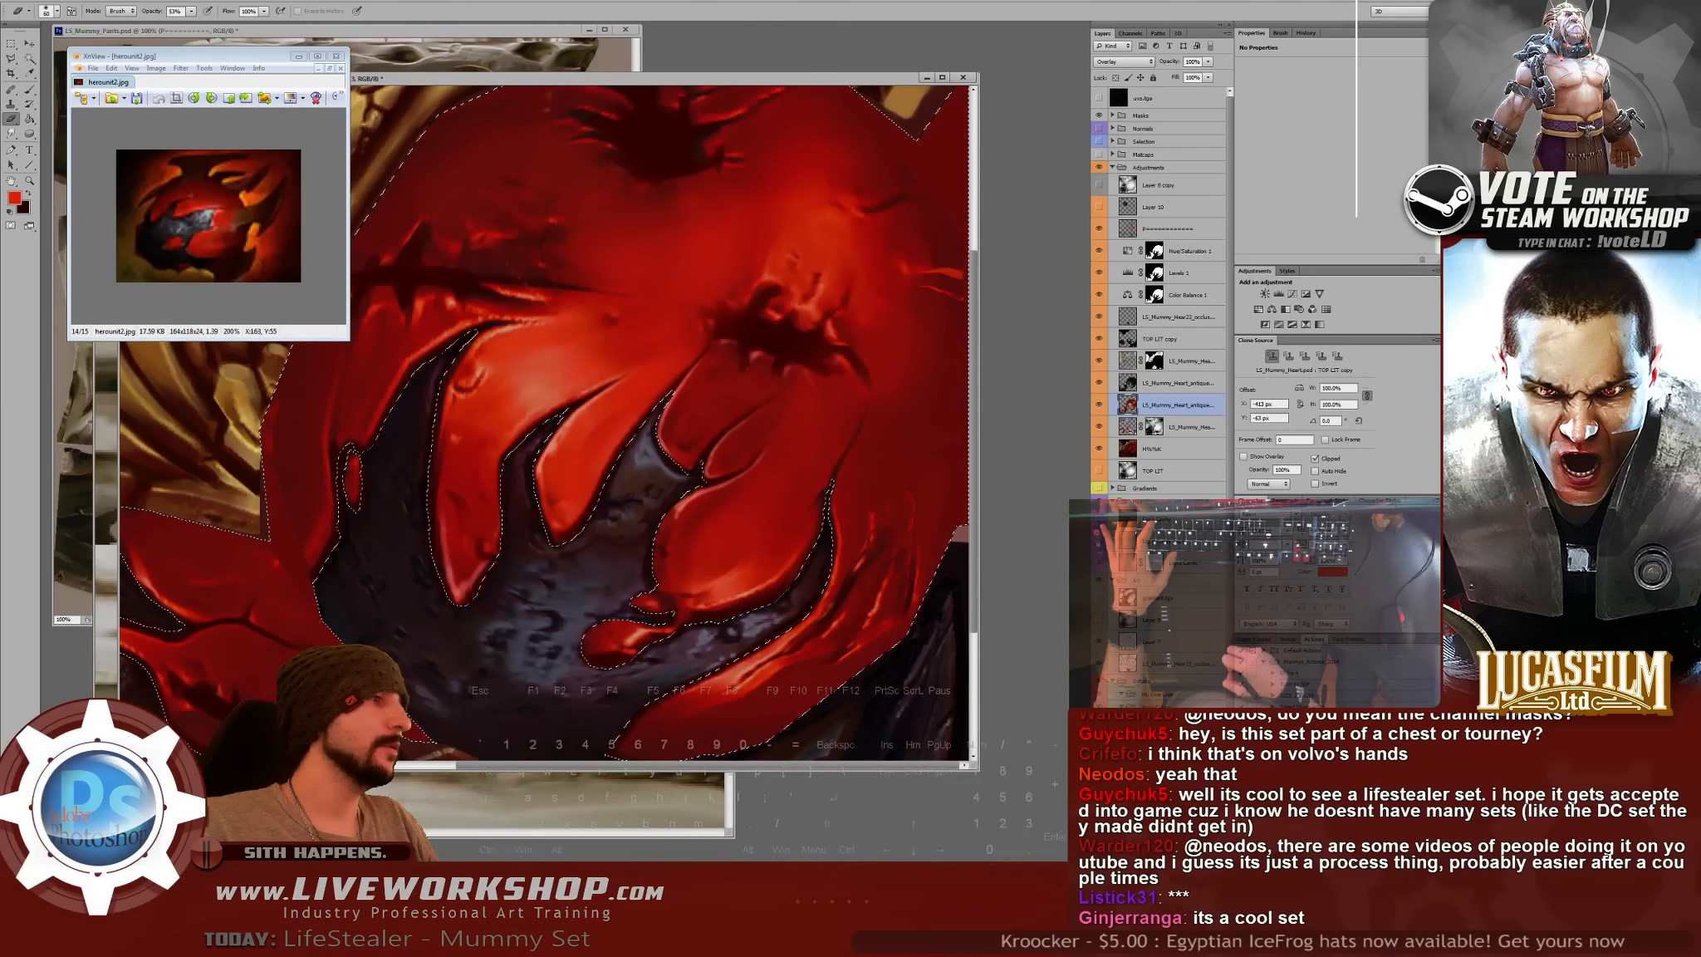
{"action": "left_click", "coordinate": [1146, 913]}
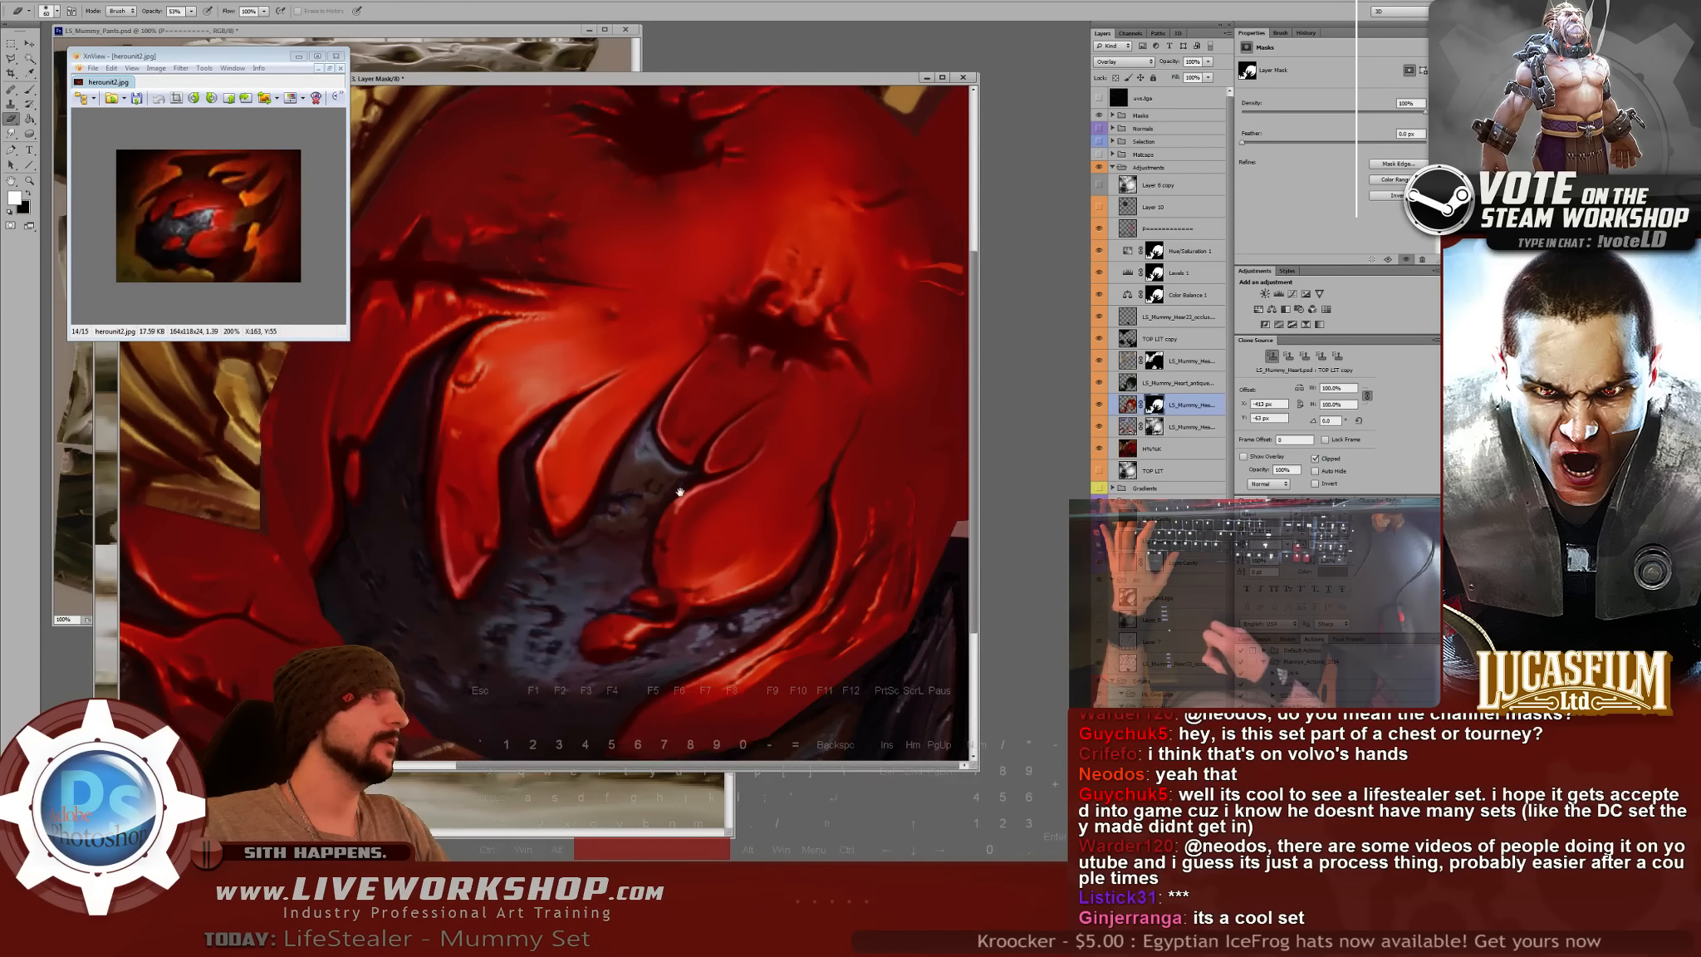
- Touch up the masked Overlay heart layer around the dark claws with the Eraser, undoing an unwanted stroke, and activate its mask
{"action": "key", "text": "ctrl+minus"}
{"action": "left_click", "coordinate": [1111, 413]}
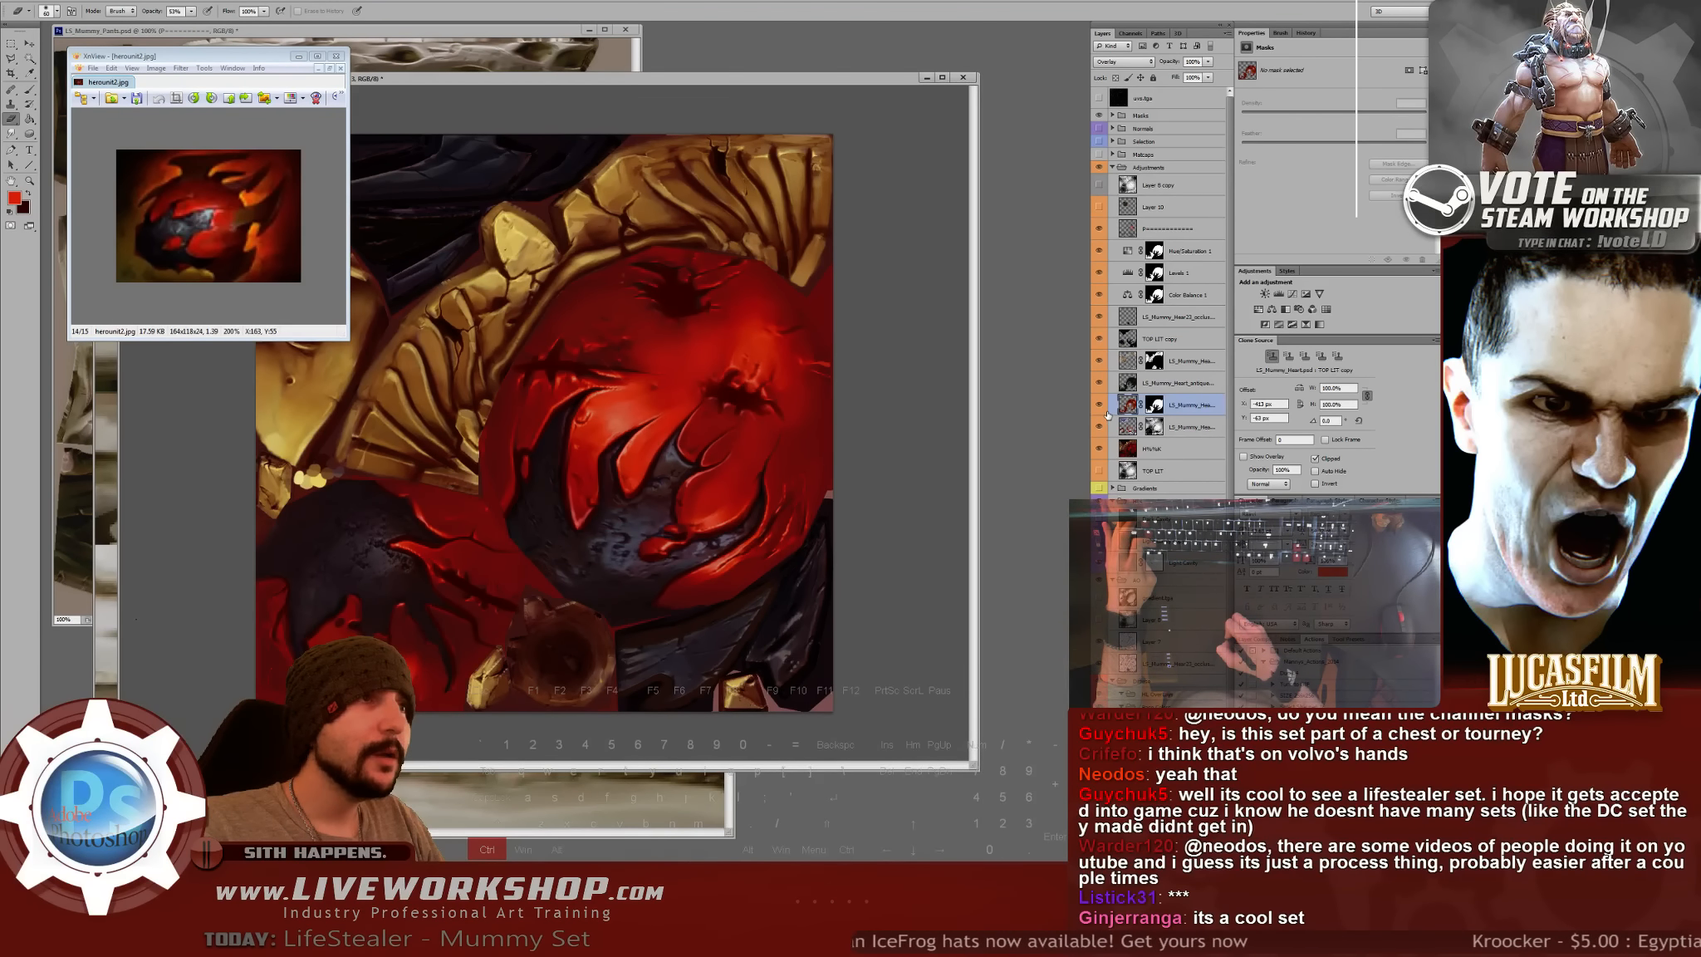
{"action": "key", "text": "ctrl+z"}
{"action": "key", "text": "ctrl+plus"}
{"action": "key", "text": "ctrl+plus"}
{"action": "left_click_drag", "start_coordinate": [505, 519], "coordinate": [573, 510]}
{"action": "key", "text": "ctrl+z"}
{"action": "key", "text": "ctrl+minus"}
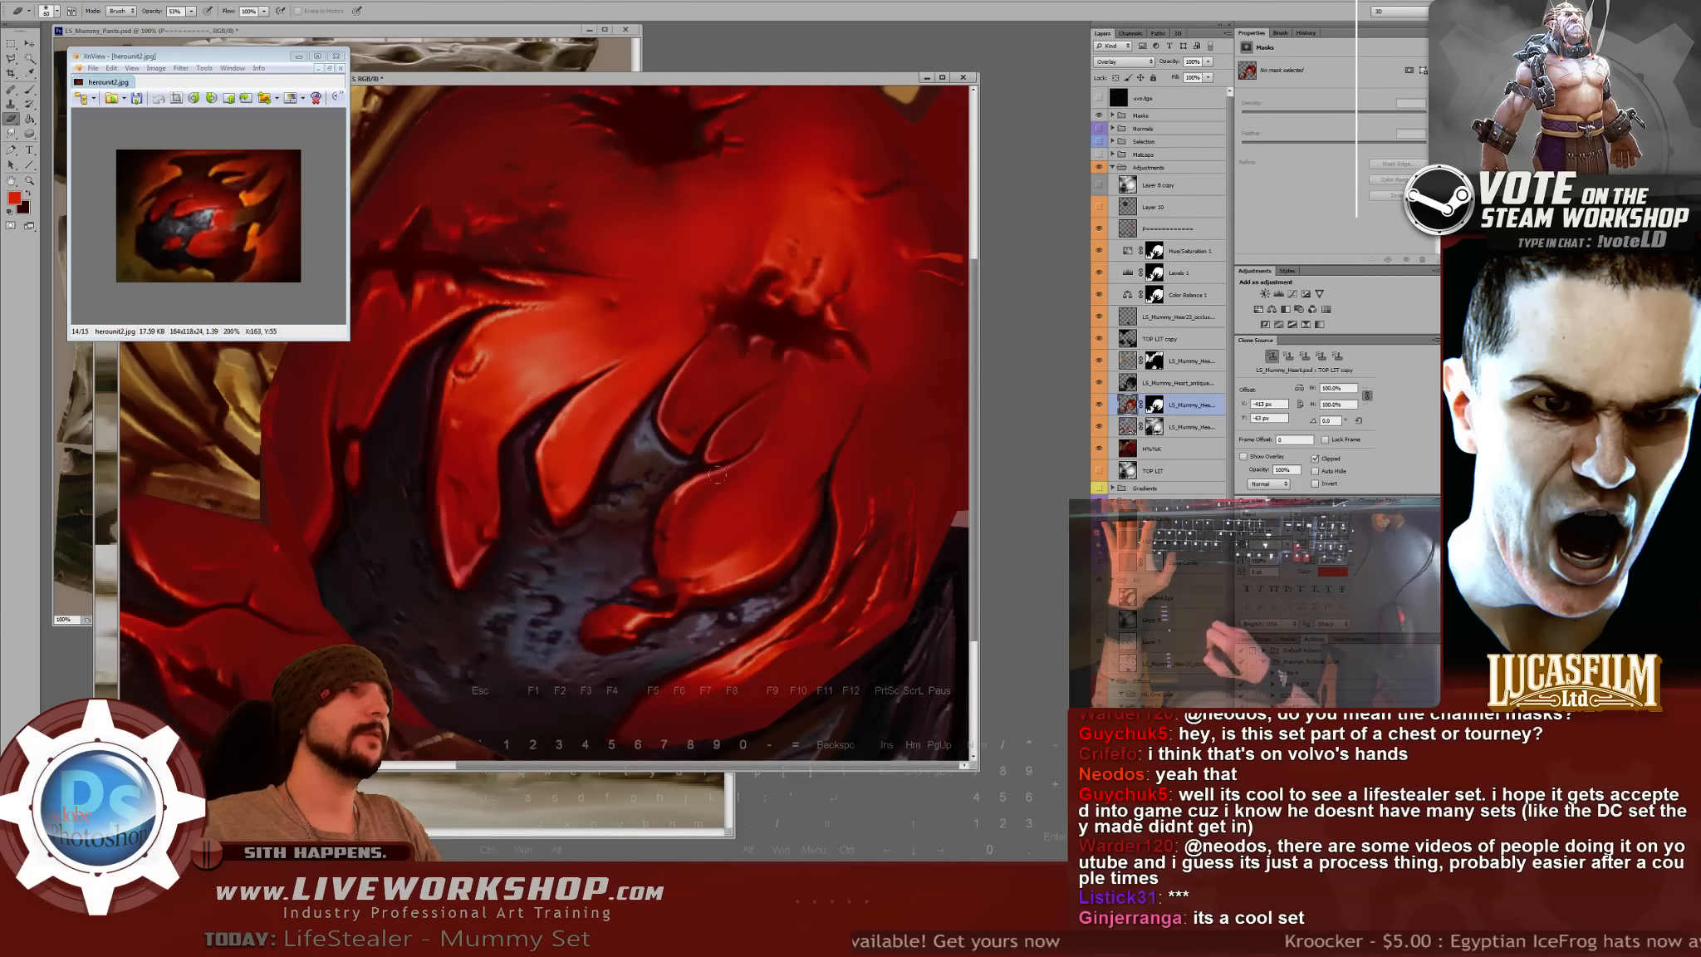
{"action": "key", "text": "ctrl+plus"}
{"action": "left_click_drag", "start_coordinate": [691, 448], "coordinate": [480, 510]}
{"action": "left_click", "coordinate": [1152, 405]}
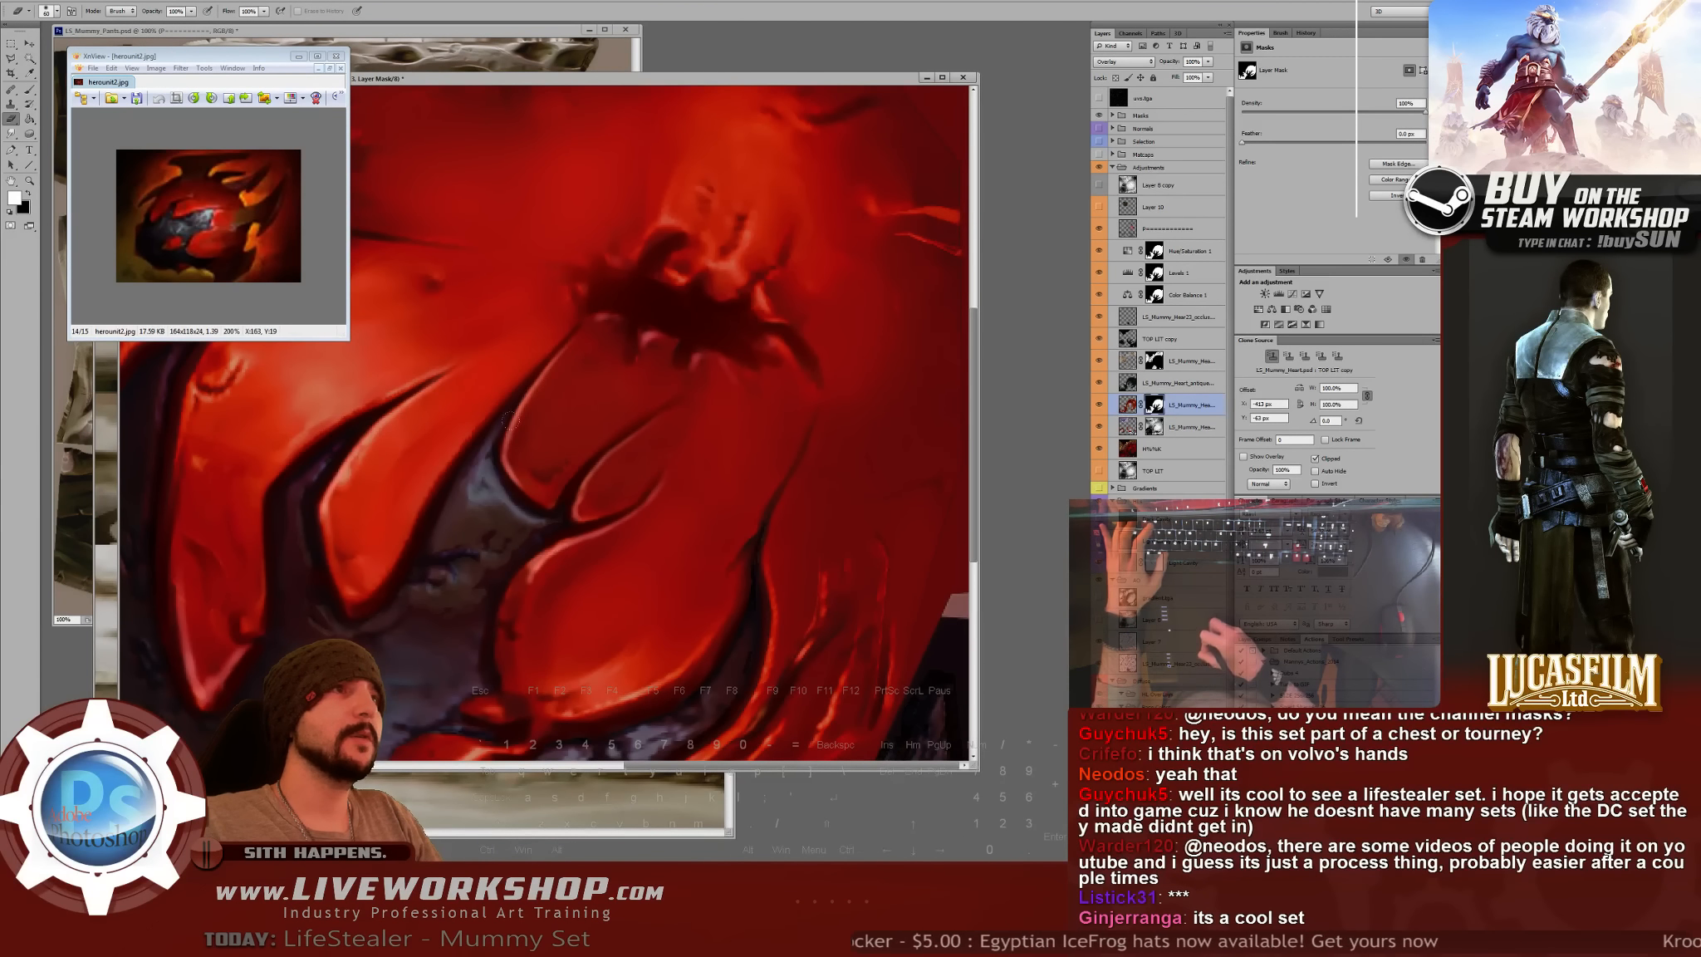
- Check the effect of the two layers beneath the masked Overlay heart layer by toggling their visibility
{"action": "left_click", "coordinate": [1098, 425]}
{"action": "key", "text": "ctrl+minus"}
{"action": "left_click", "coordinate": [1102, 449]}
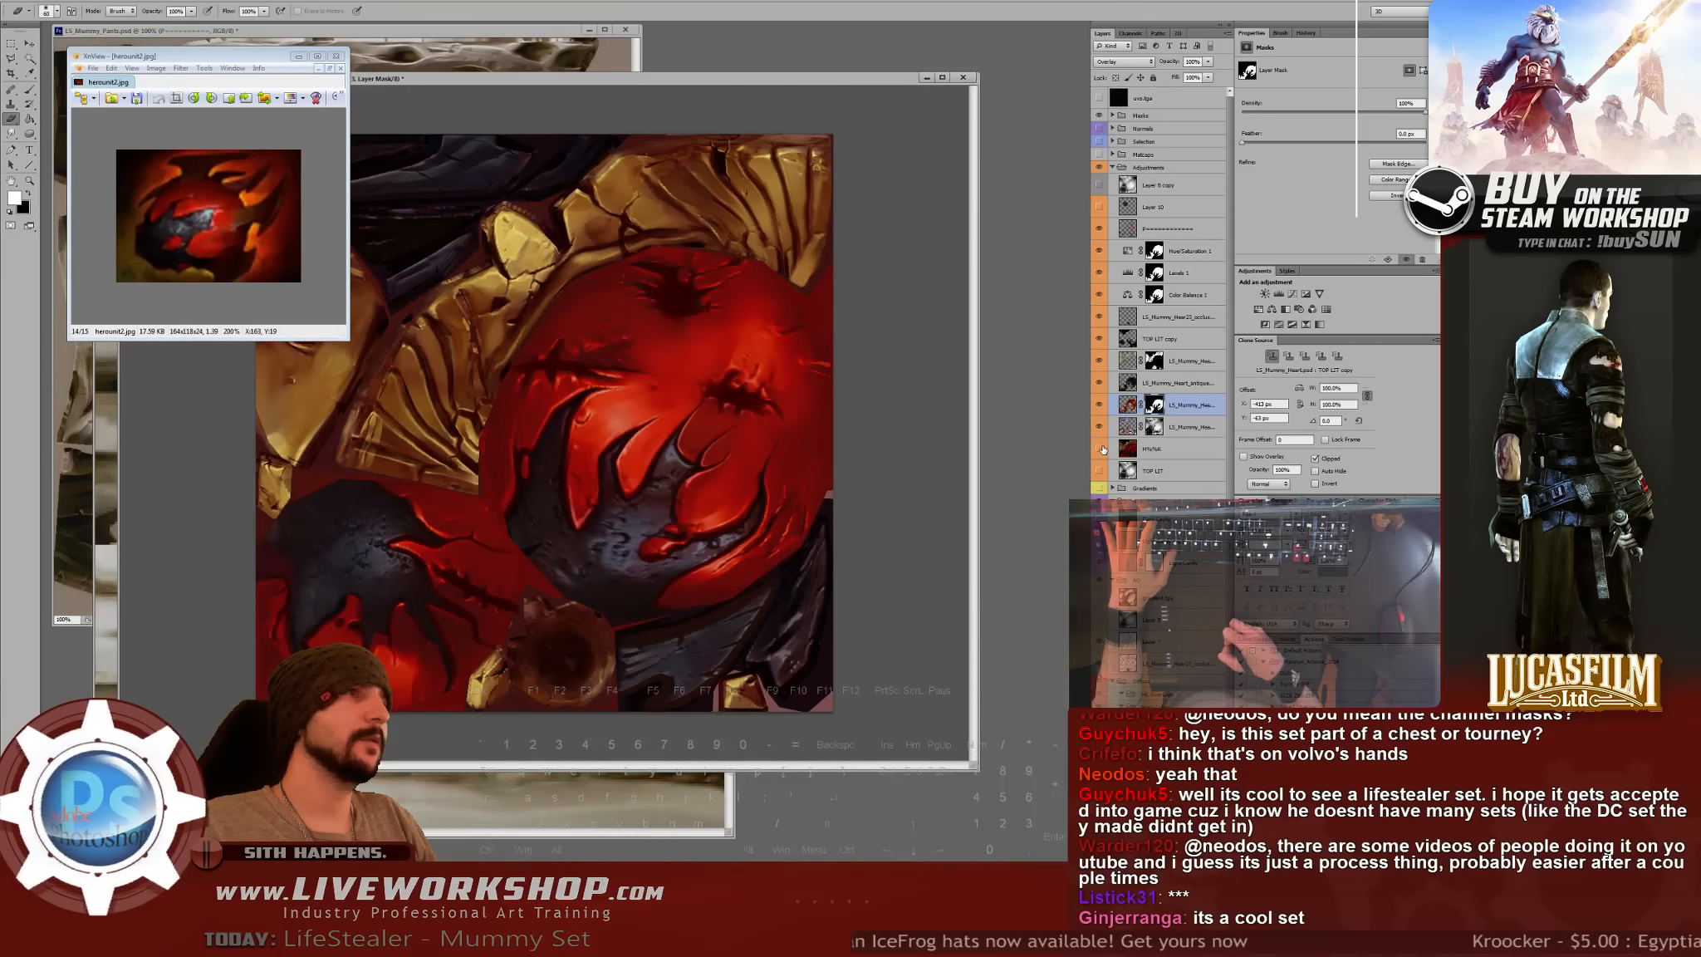
{"action": "left_click", "coordinate": [1102, 449]}
- Prepare the Brush on the divider layer above Hue/Saturation 1, limiting painting to a selection loaded from the Levels 1 mask
{"action": "left_click", "coordinate": [1161, 230]}
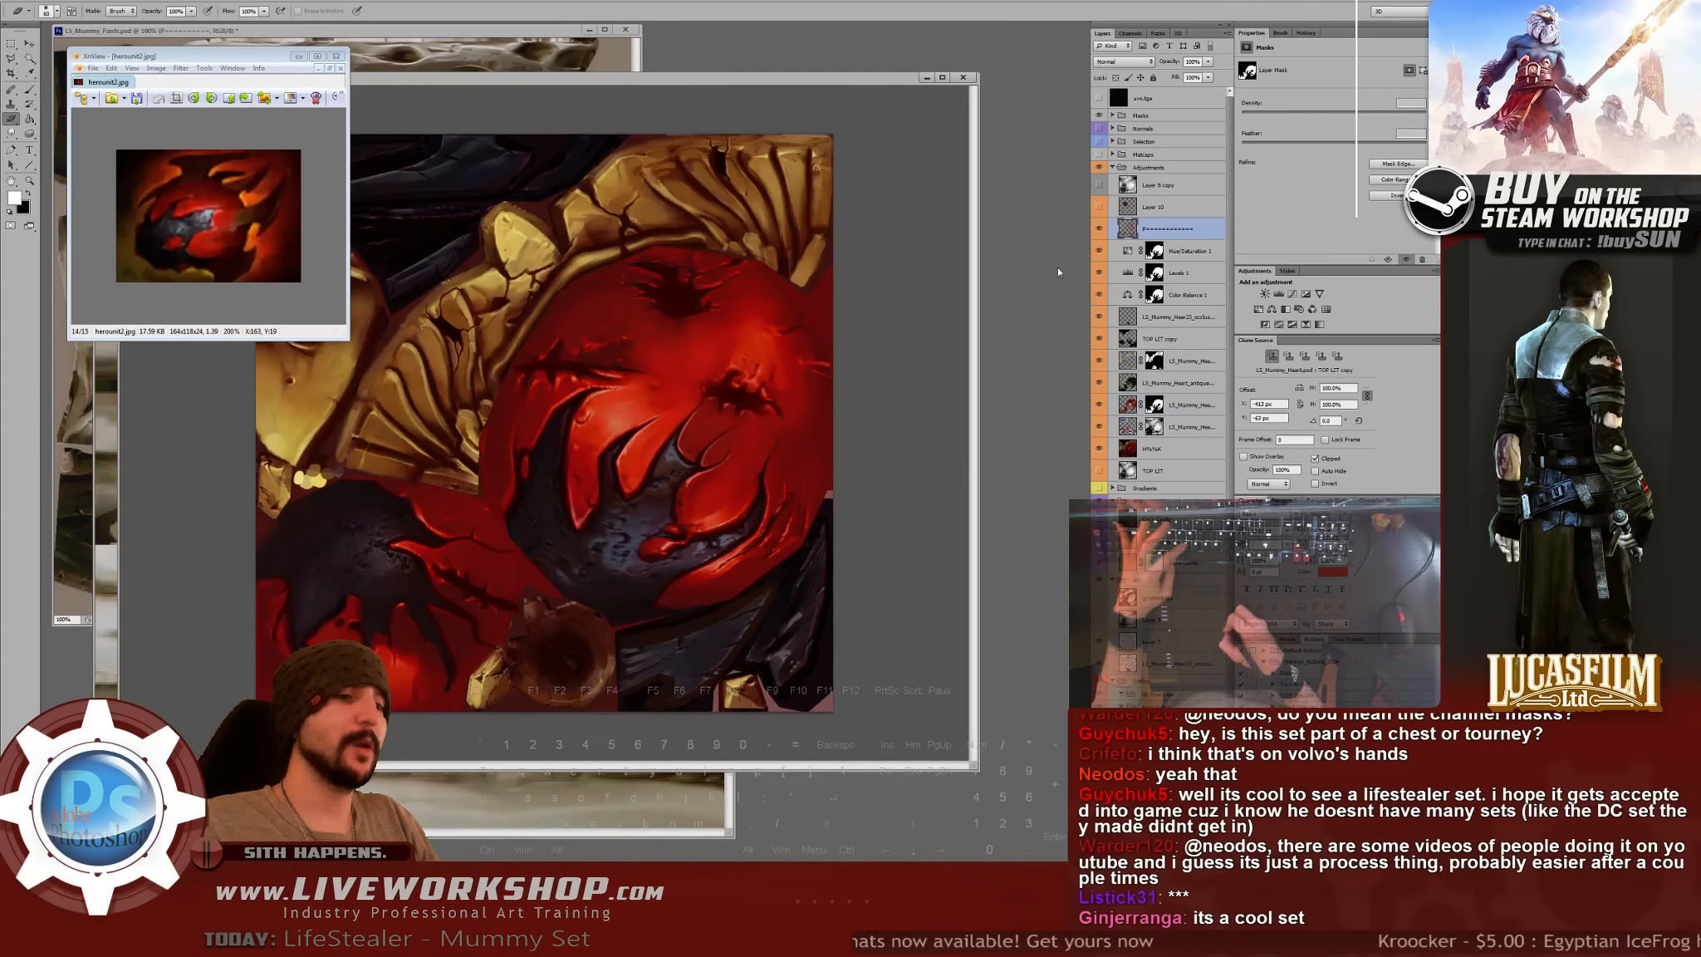
{"action": "key", "text": "b"}
{"action": "key", "text": "ctrl+plus"}
{"action": "key", "text": "ctrl+plus"}
{"action": "key", "text": "ctrl+plus"}
{"action": "left_click_drag", "start_coordinate": [791, 449], "coordinate": [717, 439]}
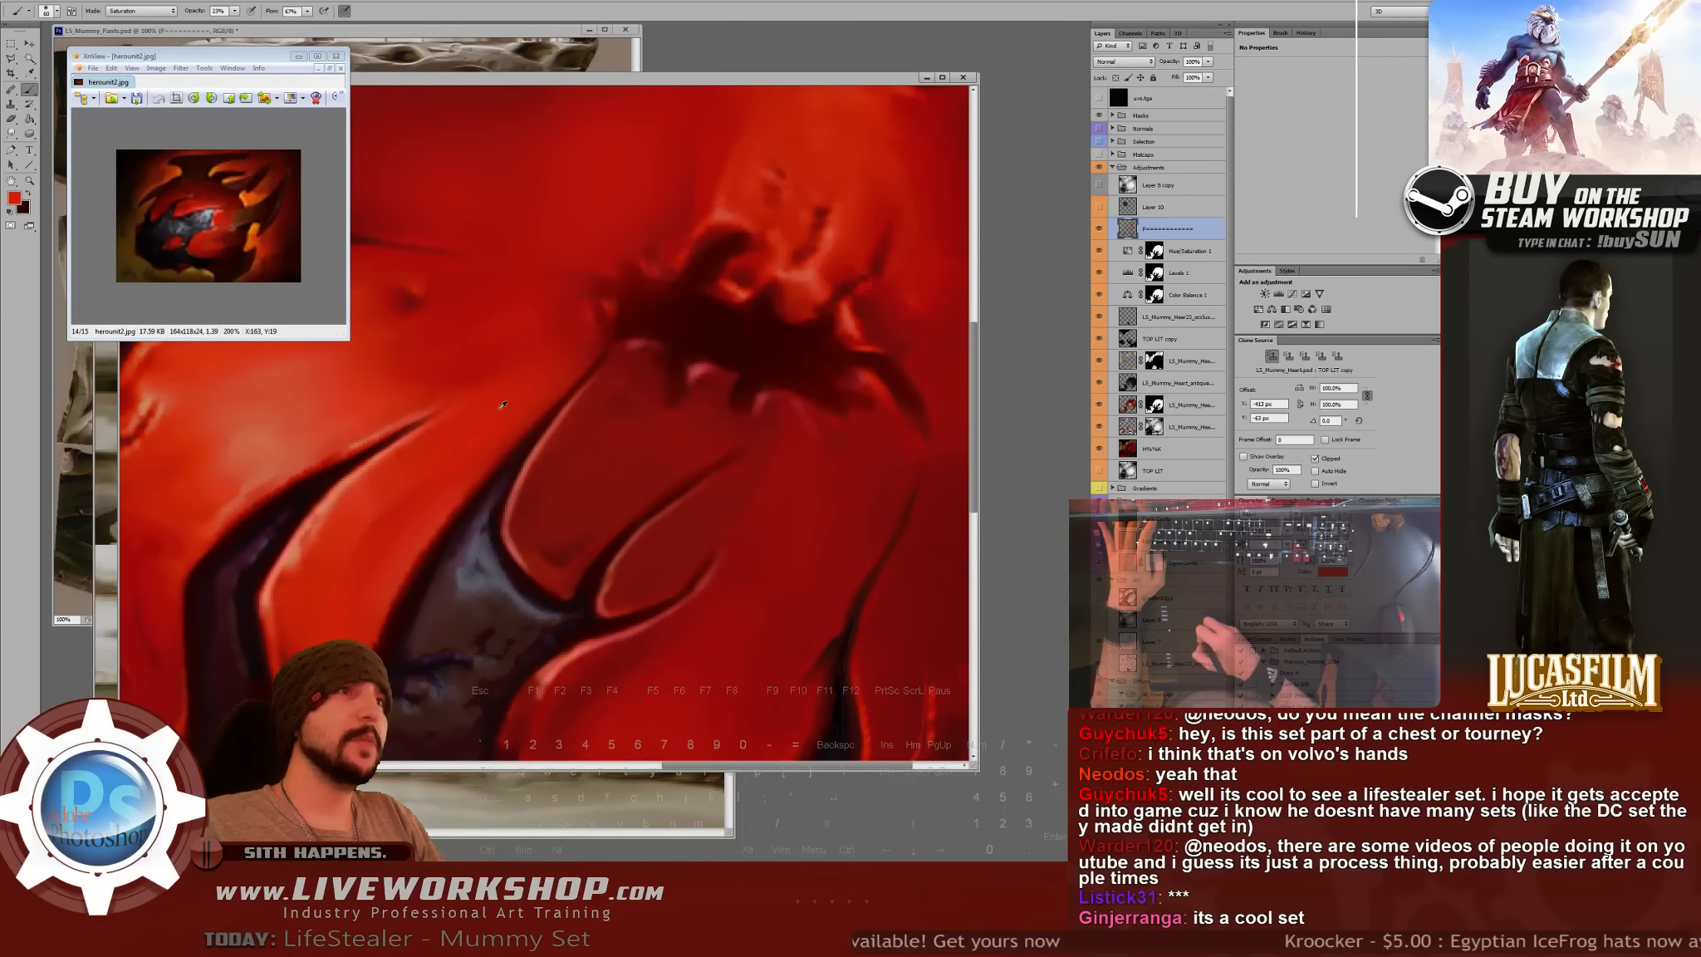
{"action": "key", "text": "bracketright"}
{"action": "key", "text": "bracketleft"}
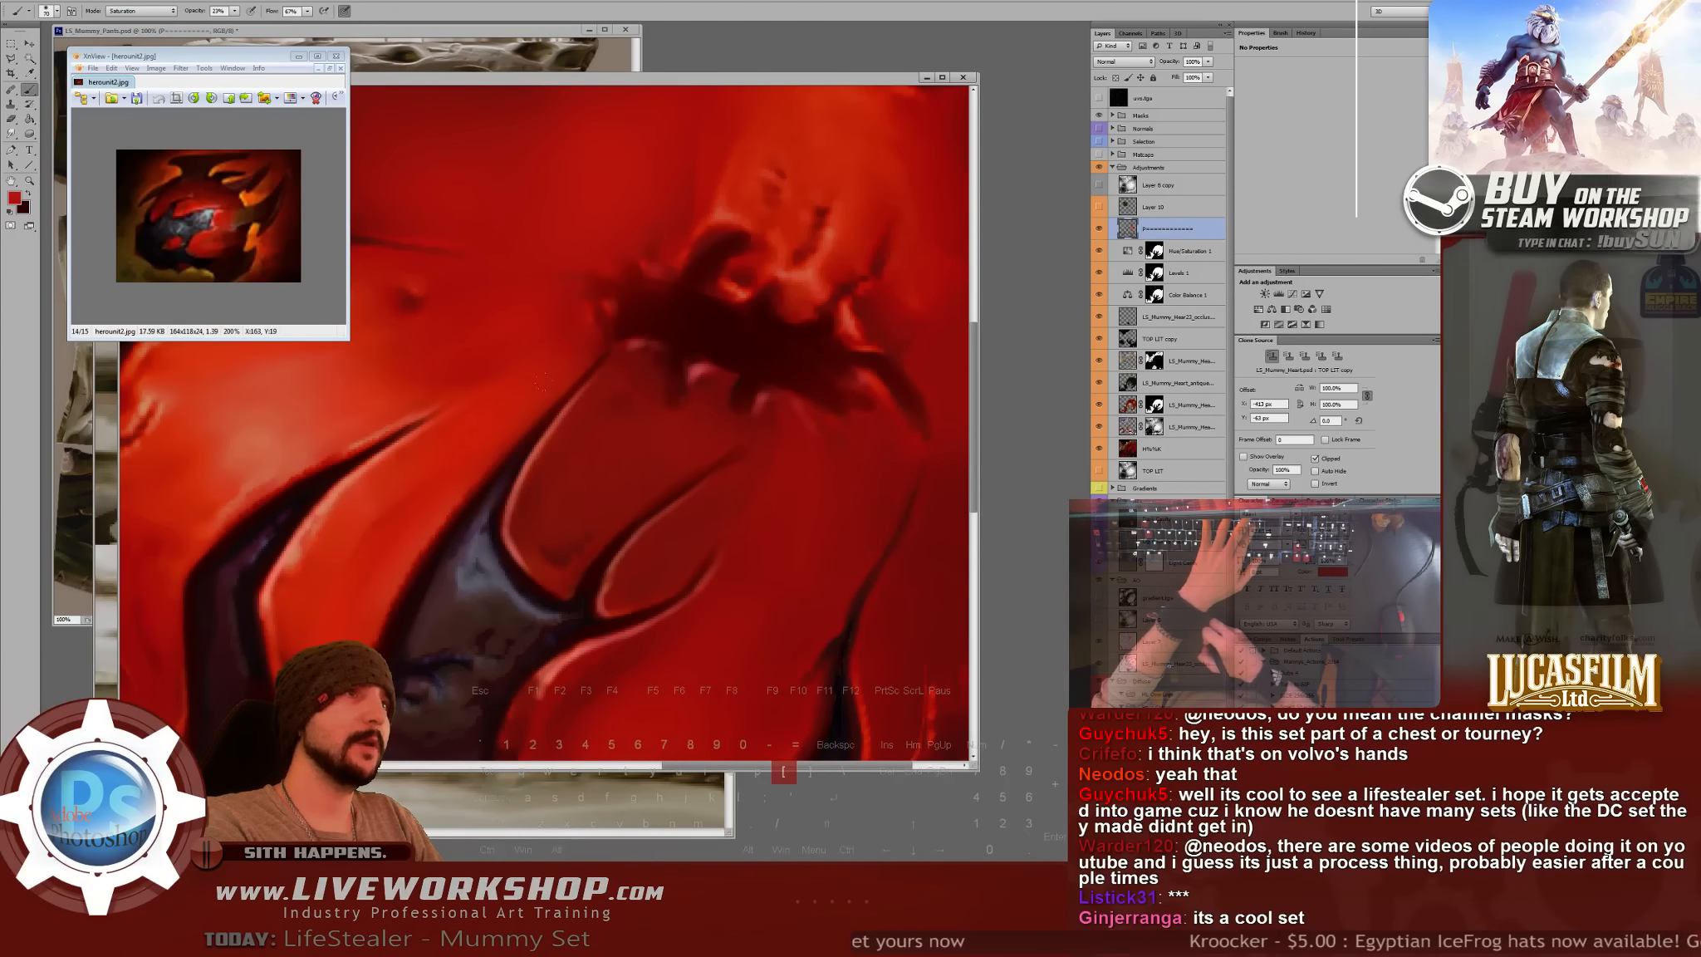
{"action": "left_click", "coordinate": [1153, 274], "text": "ctrl"}
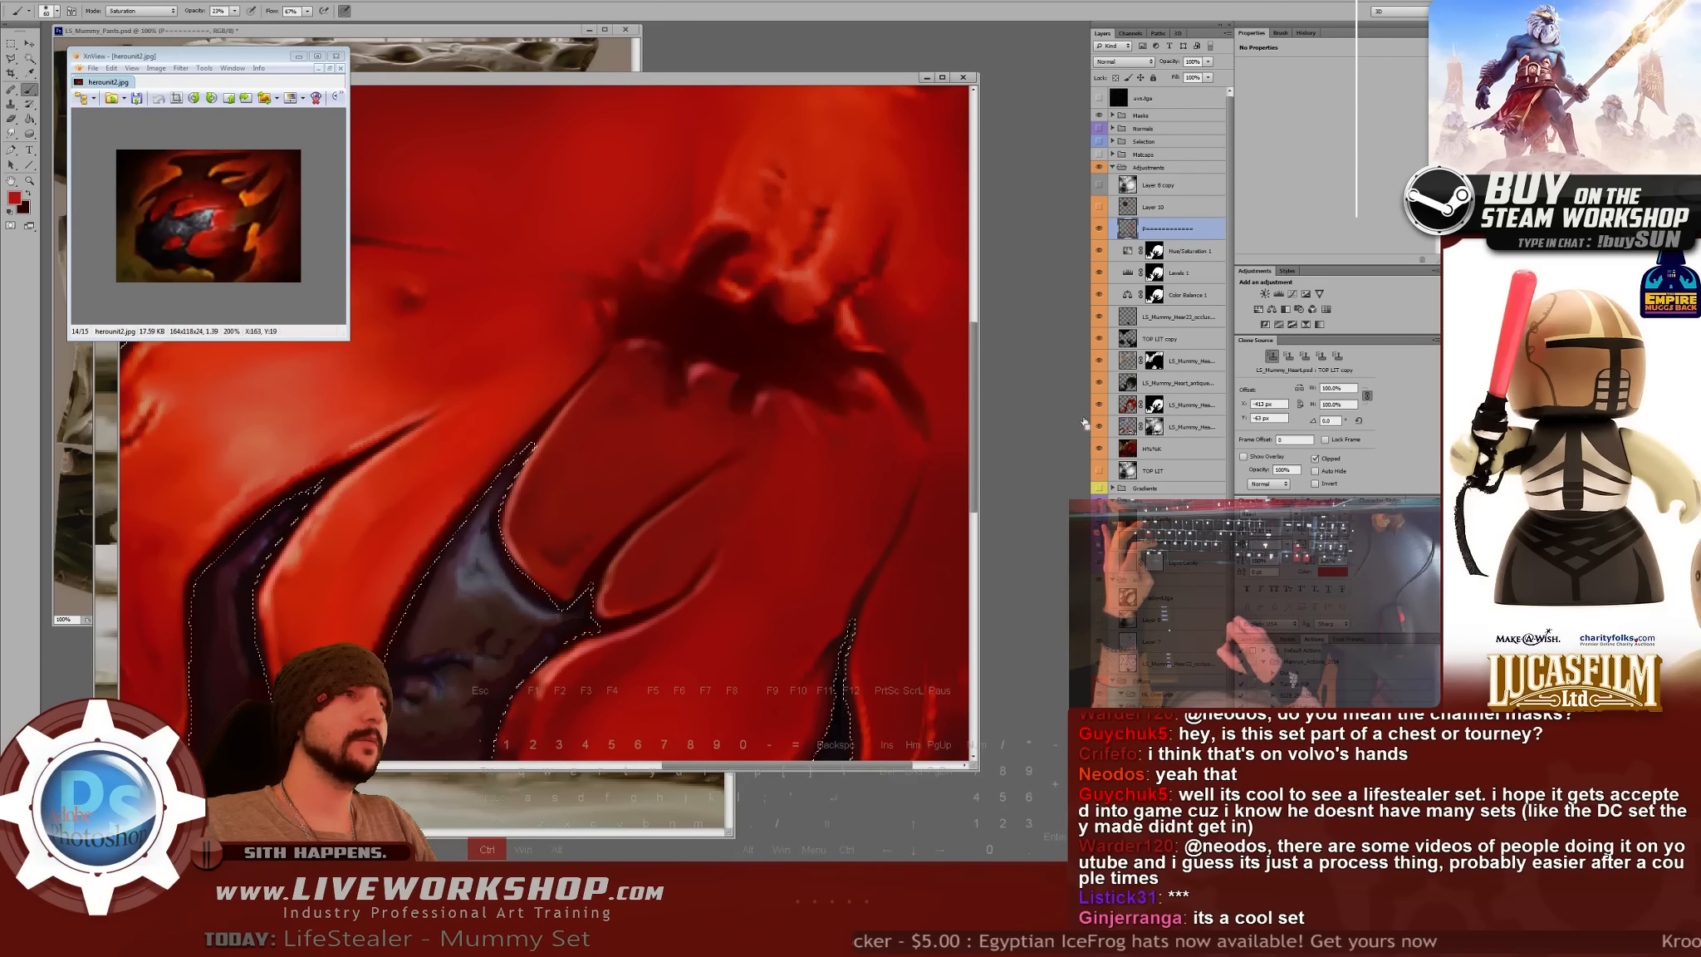
{"action": "key", "text": "ctrl+z"}
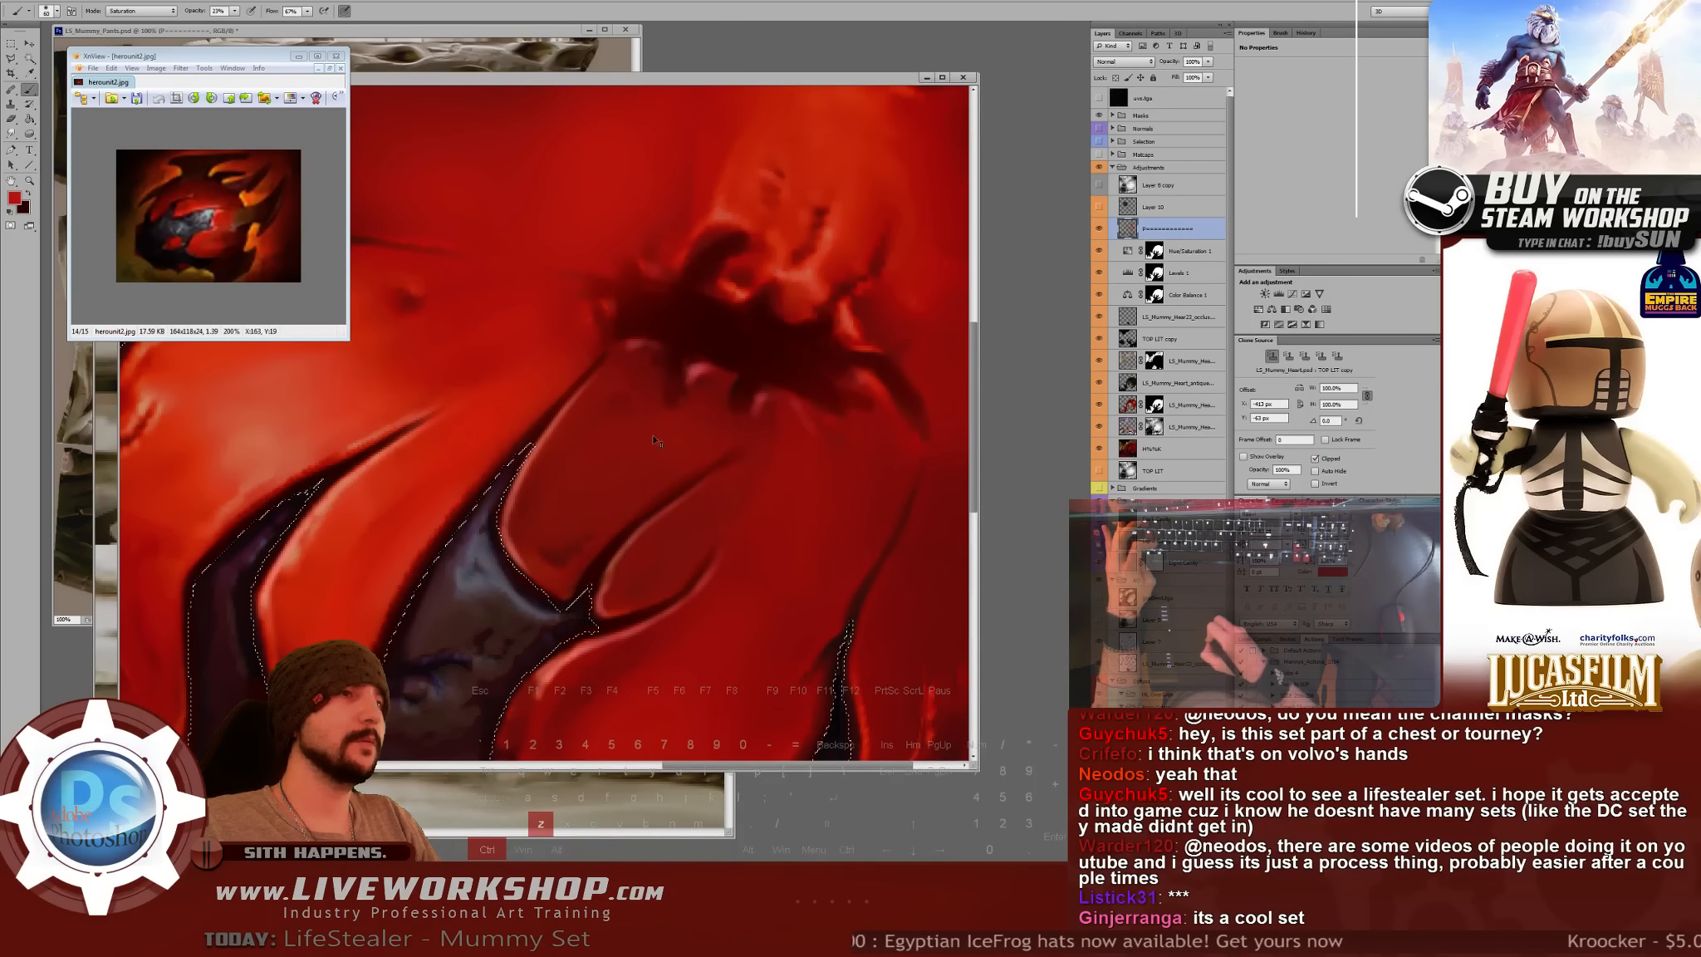
- Try painting red in Saturation mode on the heart between the claws, and revert the history to the Select Inverse state before the strokes
{"action": "left_click_drag", "start_coordinate": [699, 378], "coordinate": [705, 376]}
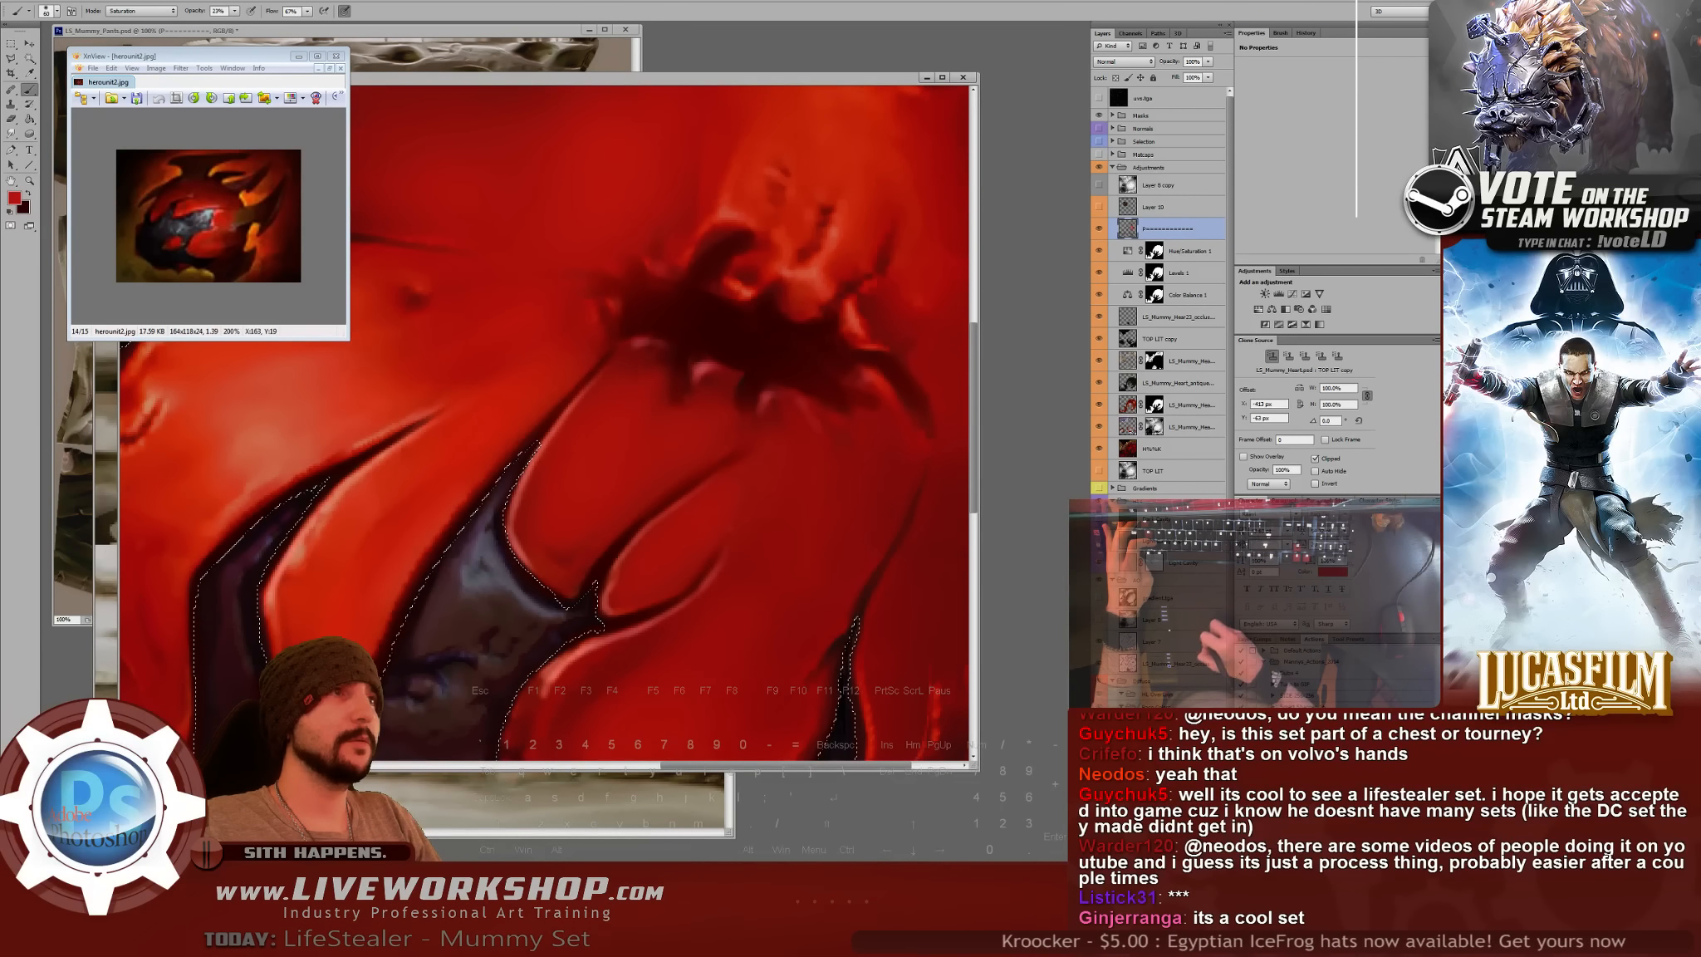
{"action": "left_click_drag", "start_coordinate": [539, 290], "coordinate": [654, 324]}
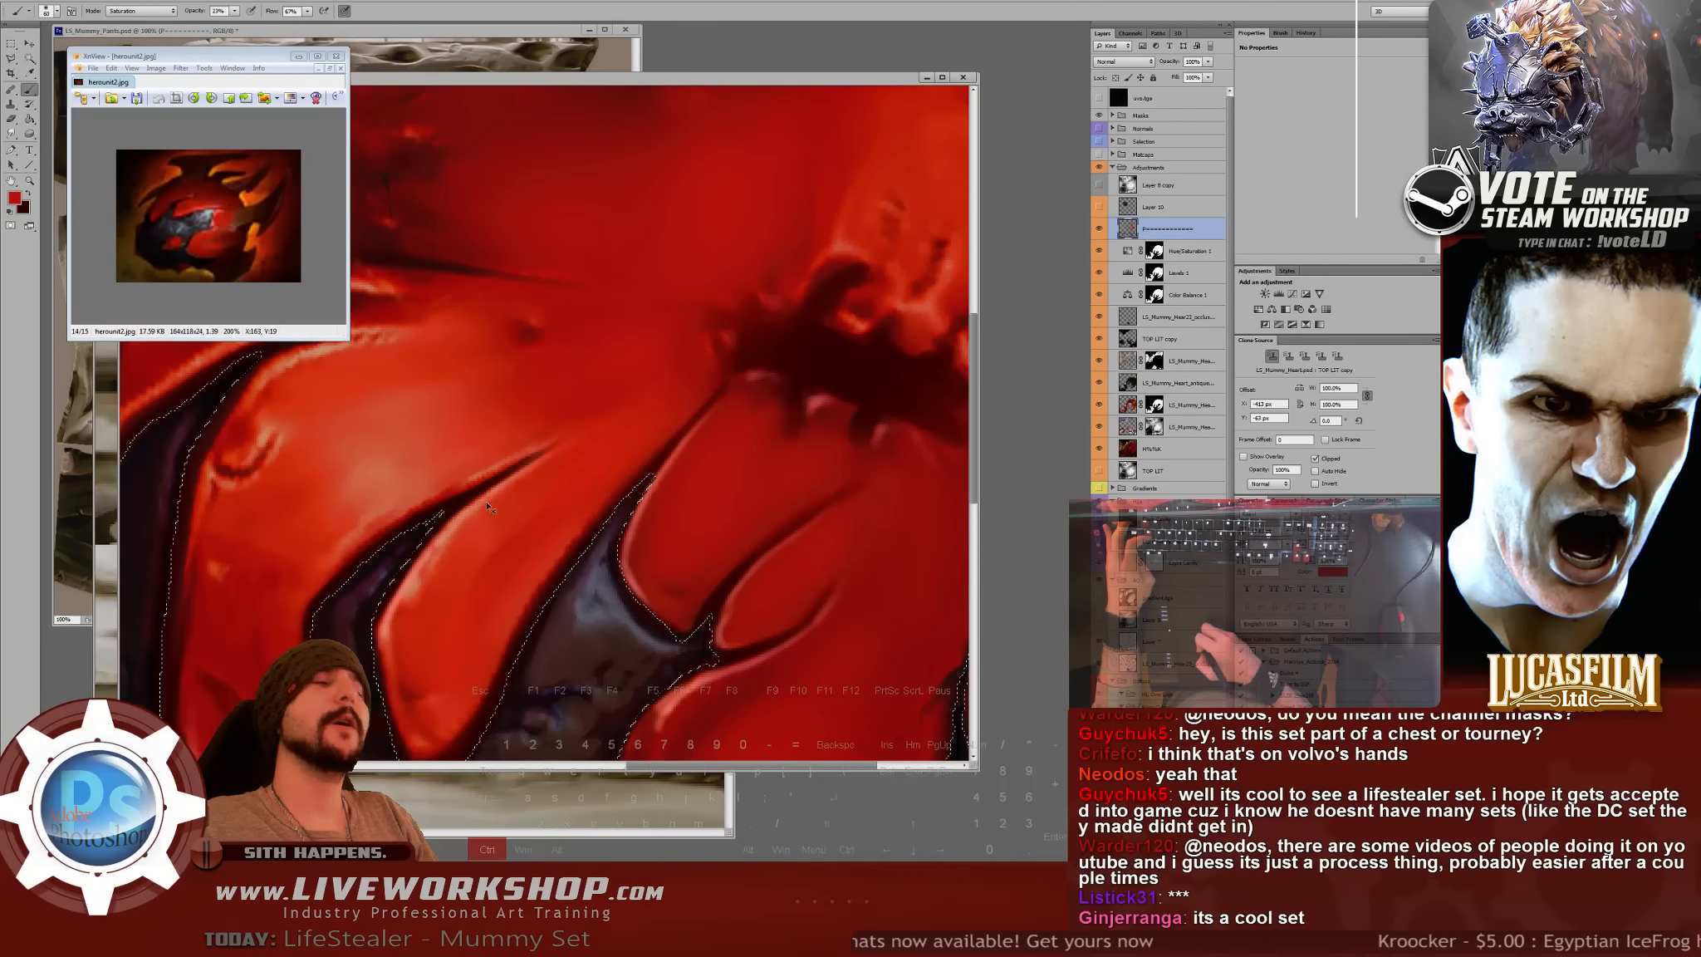
{"action": "left_click", "coordinate": [1305, 33]}
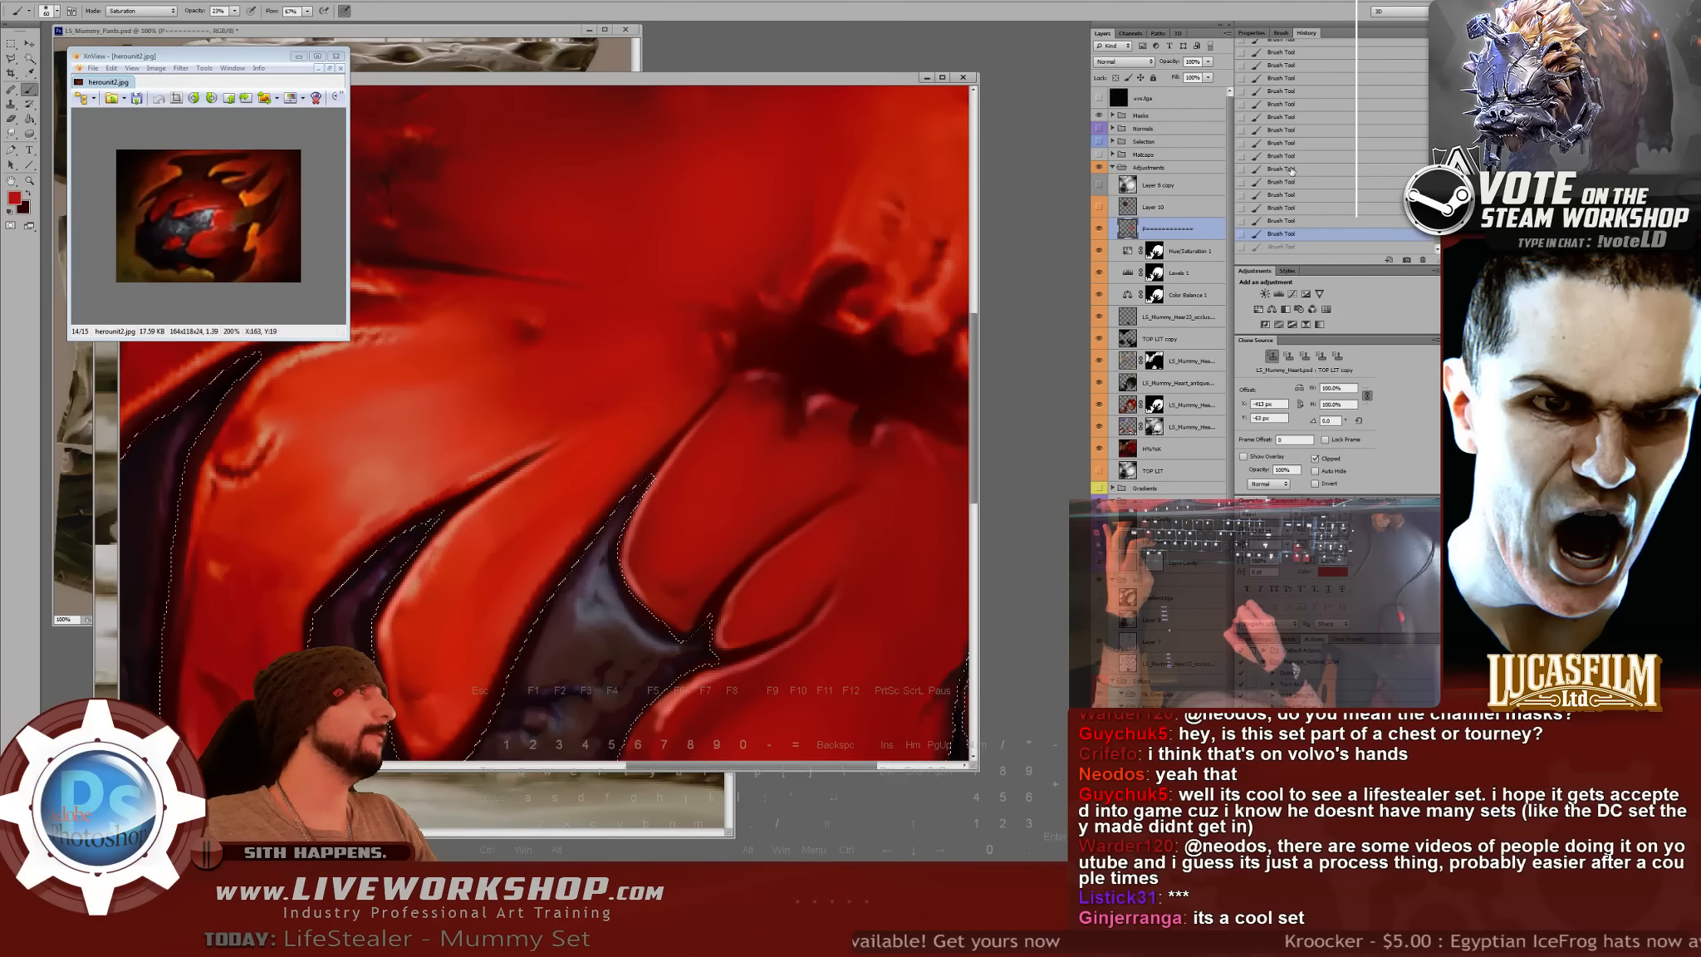
{"action": "left_click", "coordinate": [1285, 93]}
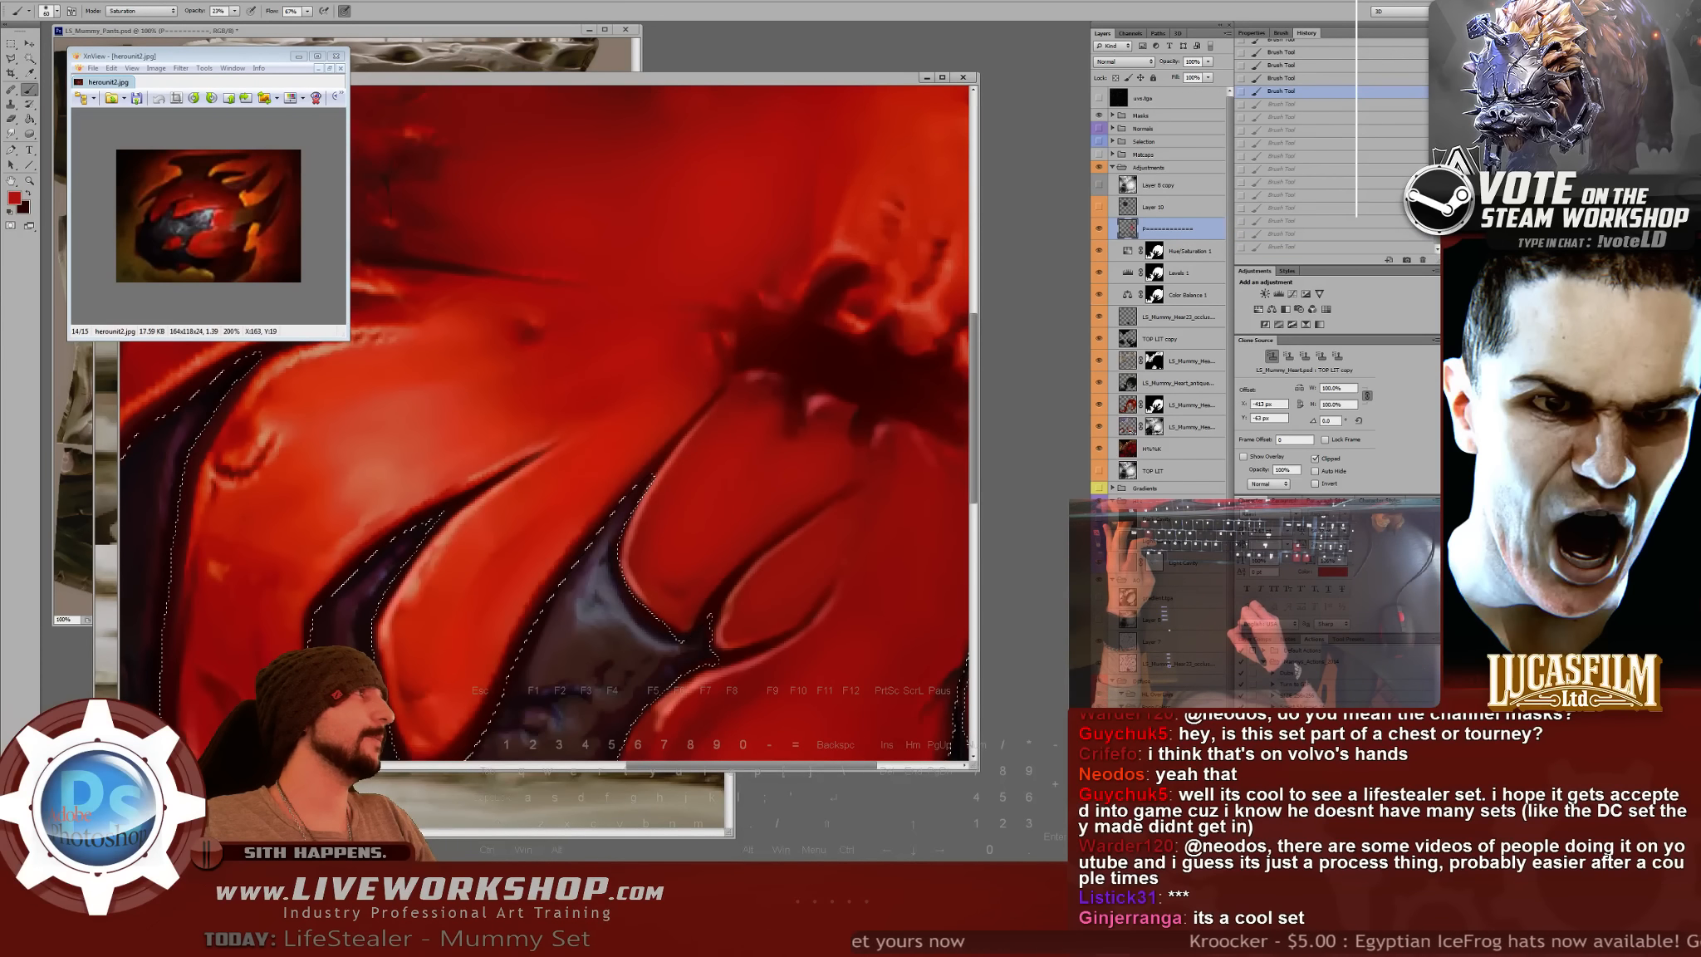
{"action": "scroll", "coordinate": [1378, 176], "scroll_direction": "up", "scroll_amount": 5}
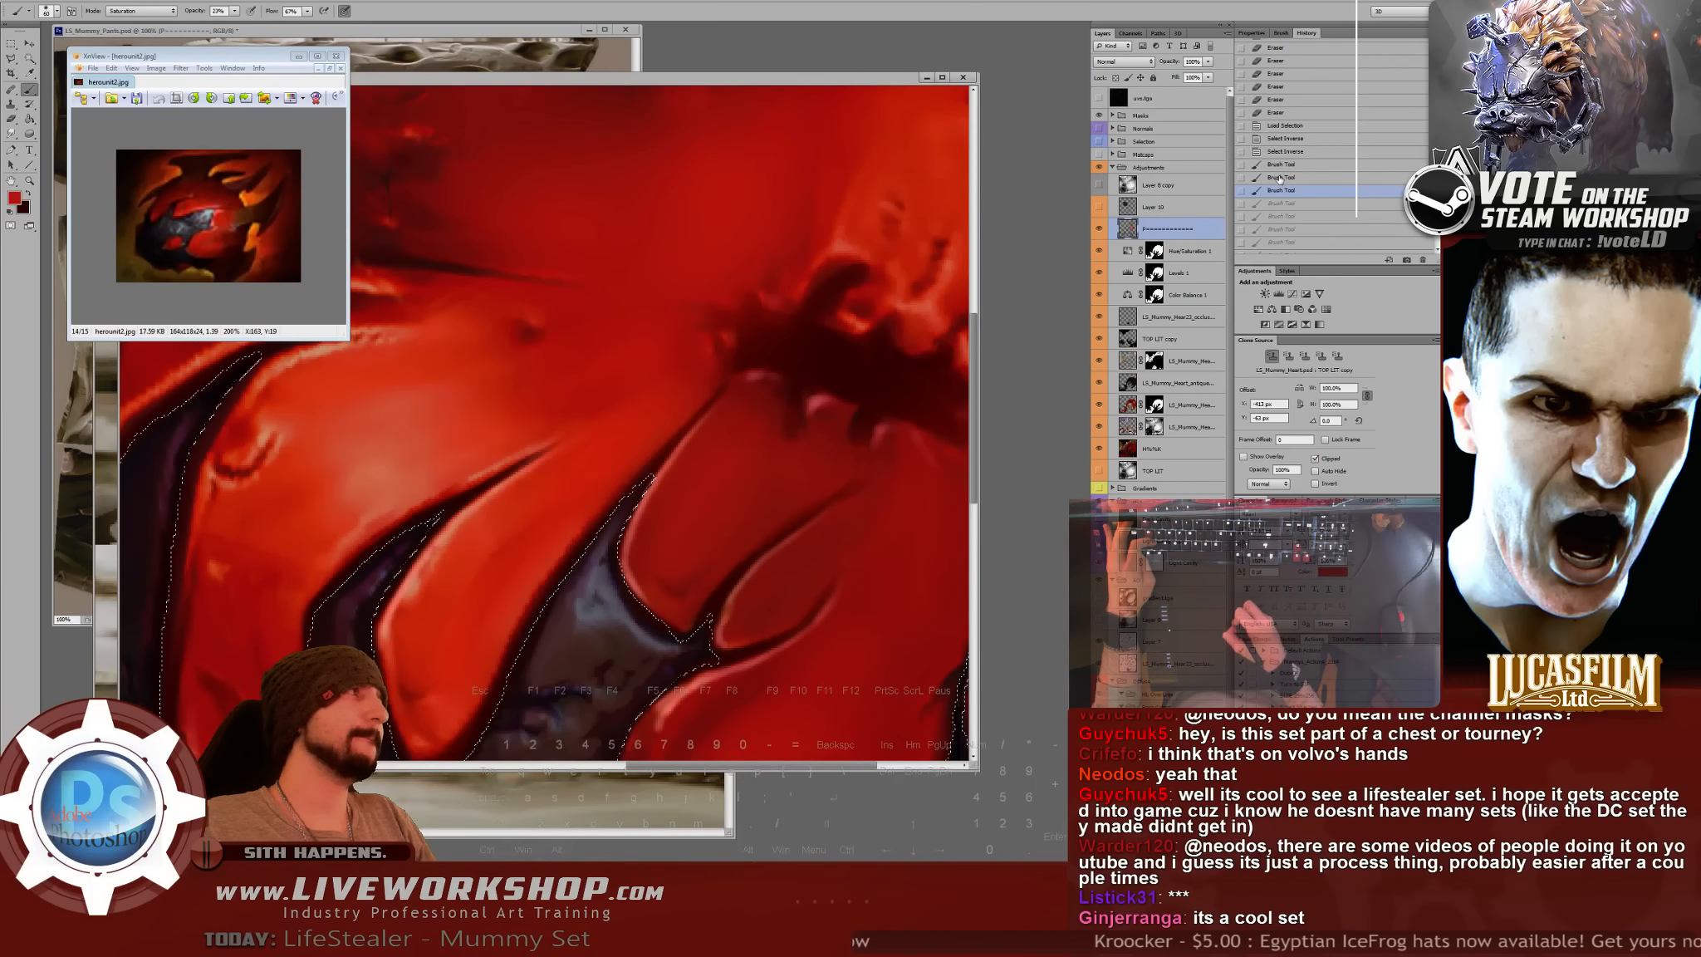
{"action": "left_click", "coordinate": [1279, 152]}
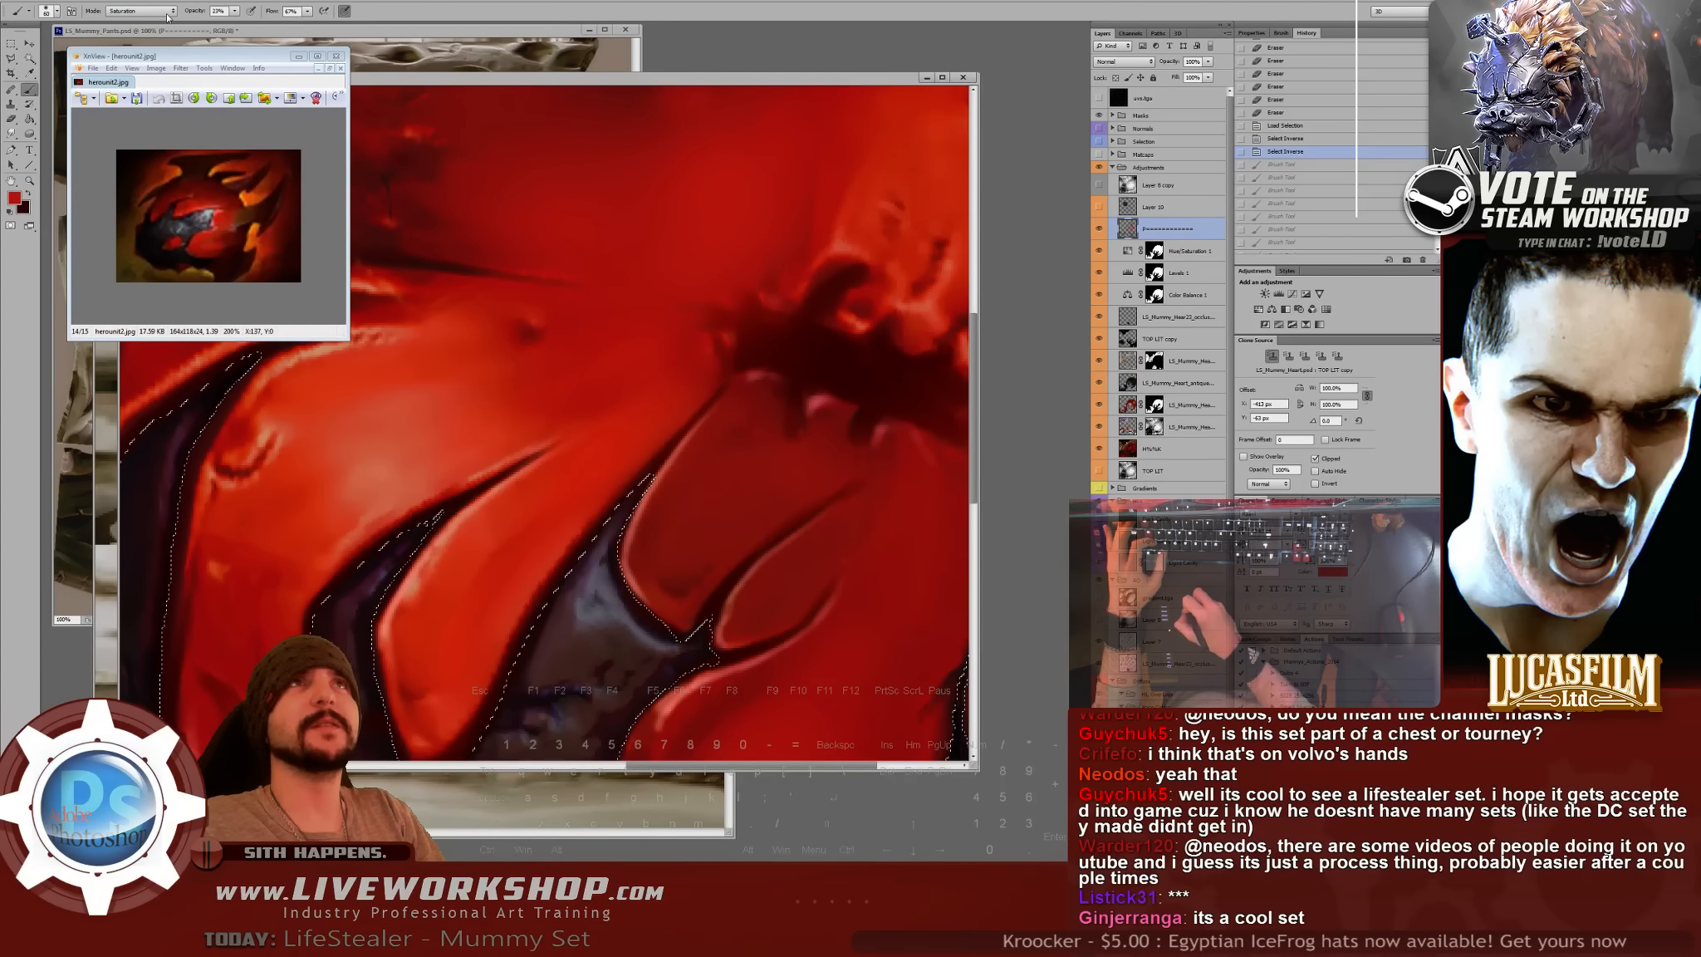
- Open the brush's blend mode choices
{"action": "left_click", "coordinate": [141, 11]}
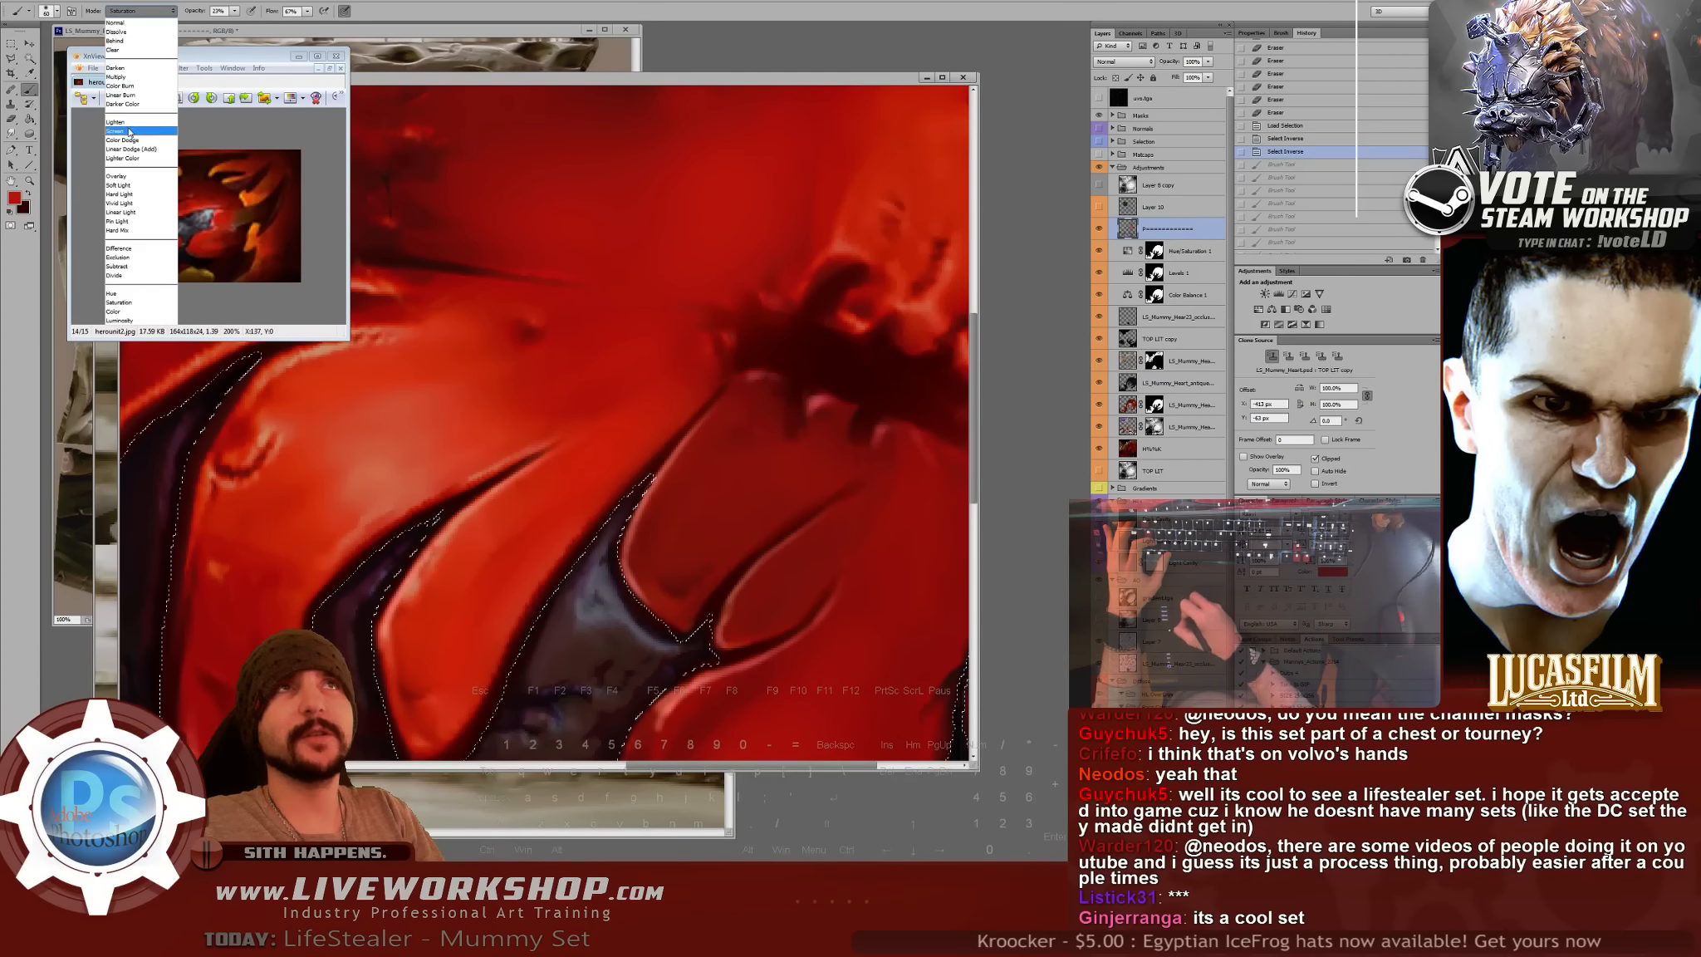
- Set the brush mode to Normal and paint red along the flesh edge beside the hooked base of the dark claw finger
{"action": "left_click", "coordinate": [116, 22]}
{"action": "mouse_move", "coordinate": [694, 444]}
{"action": "left_mouse_down"}
{"action": "mouse_move", "coordinate": [600, 334]}
{"action": "mouse_move", "coordinate": [534, 304]}
{"action": "left_mouse_up"}
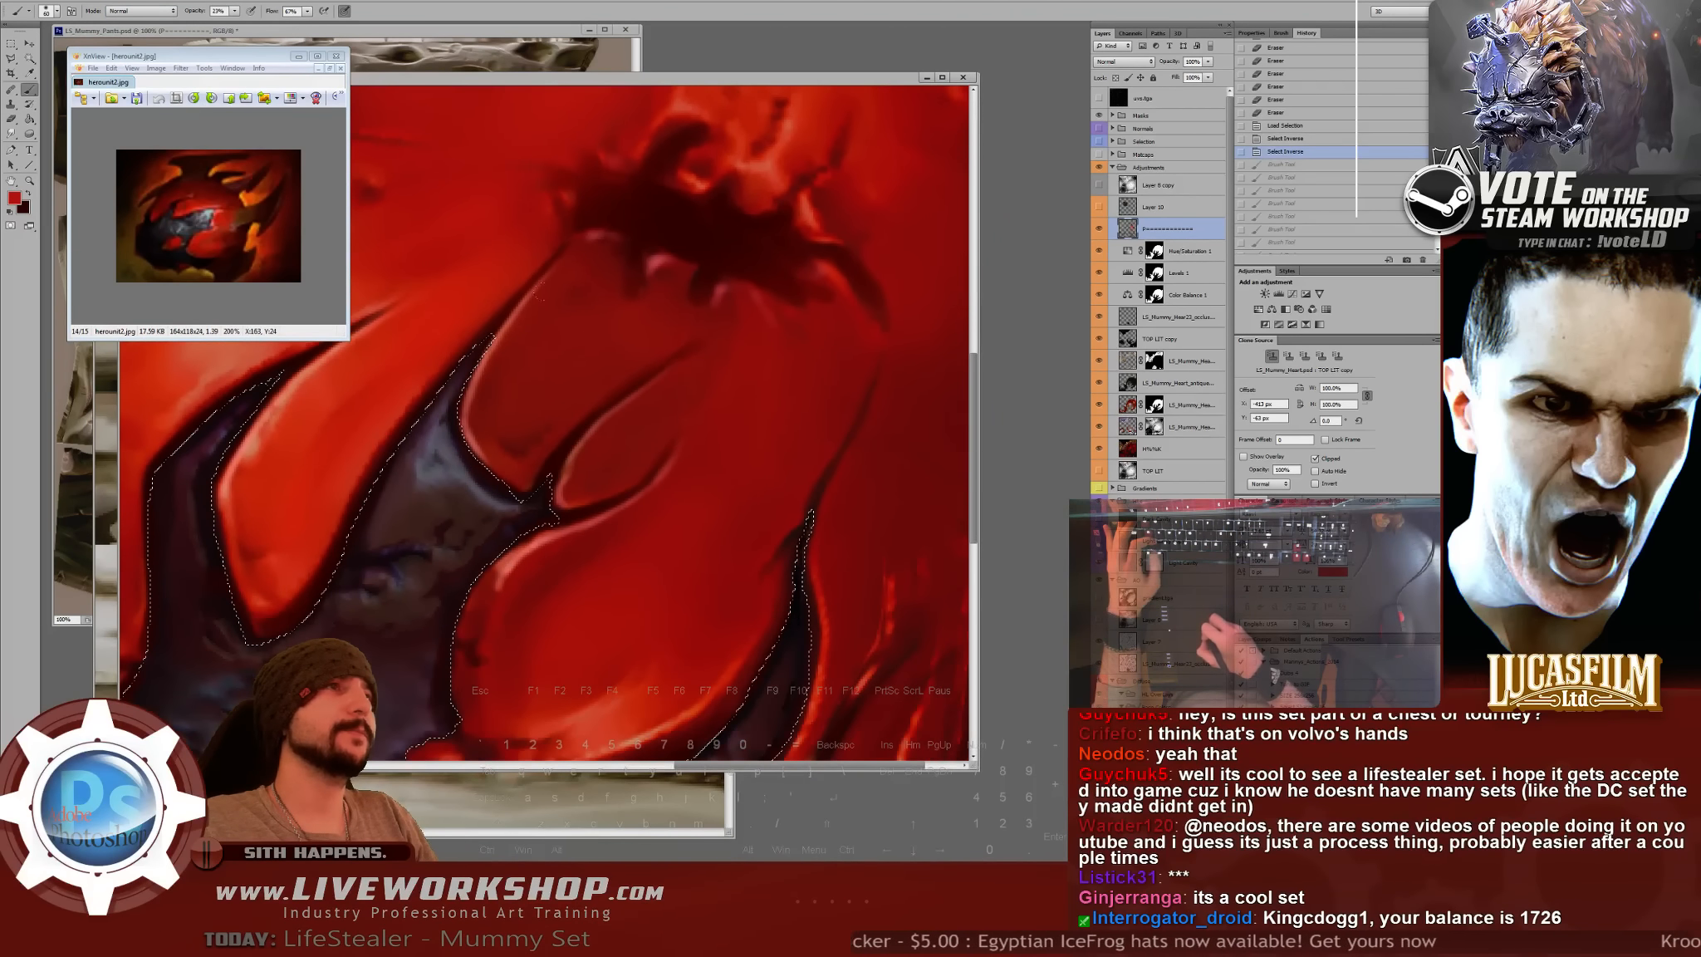
{"action": "mouse_move", "coordinate": [490, 384]}
{"action": "left_mouse_down"}
{"action": "mouse_move", "coordinate": [505, 364]}
{"action": "mouse_move", "coordinate": [699, 445]}
{"action": "left_mouse_up"}
{"action": "key", "text": "ctrl+z"}
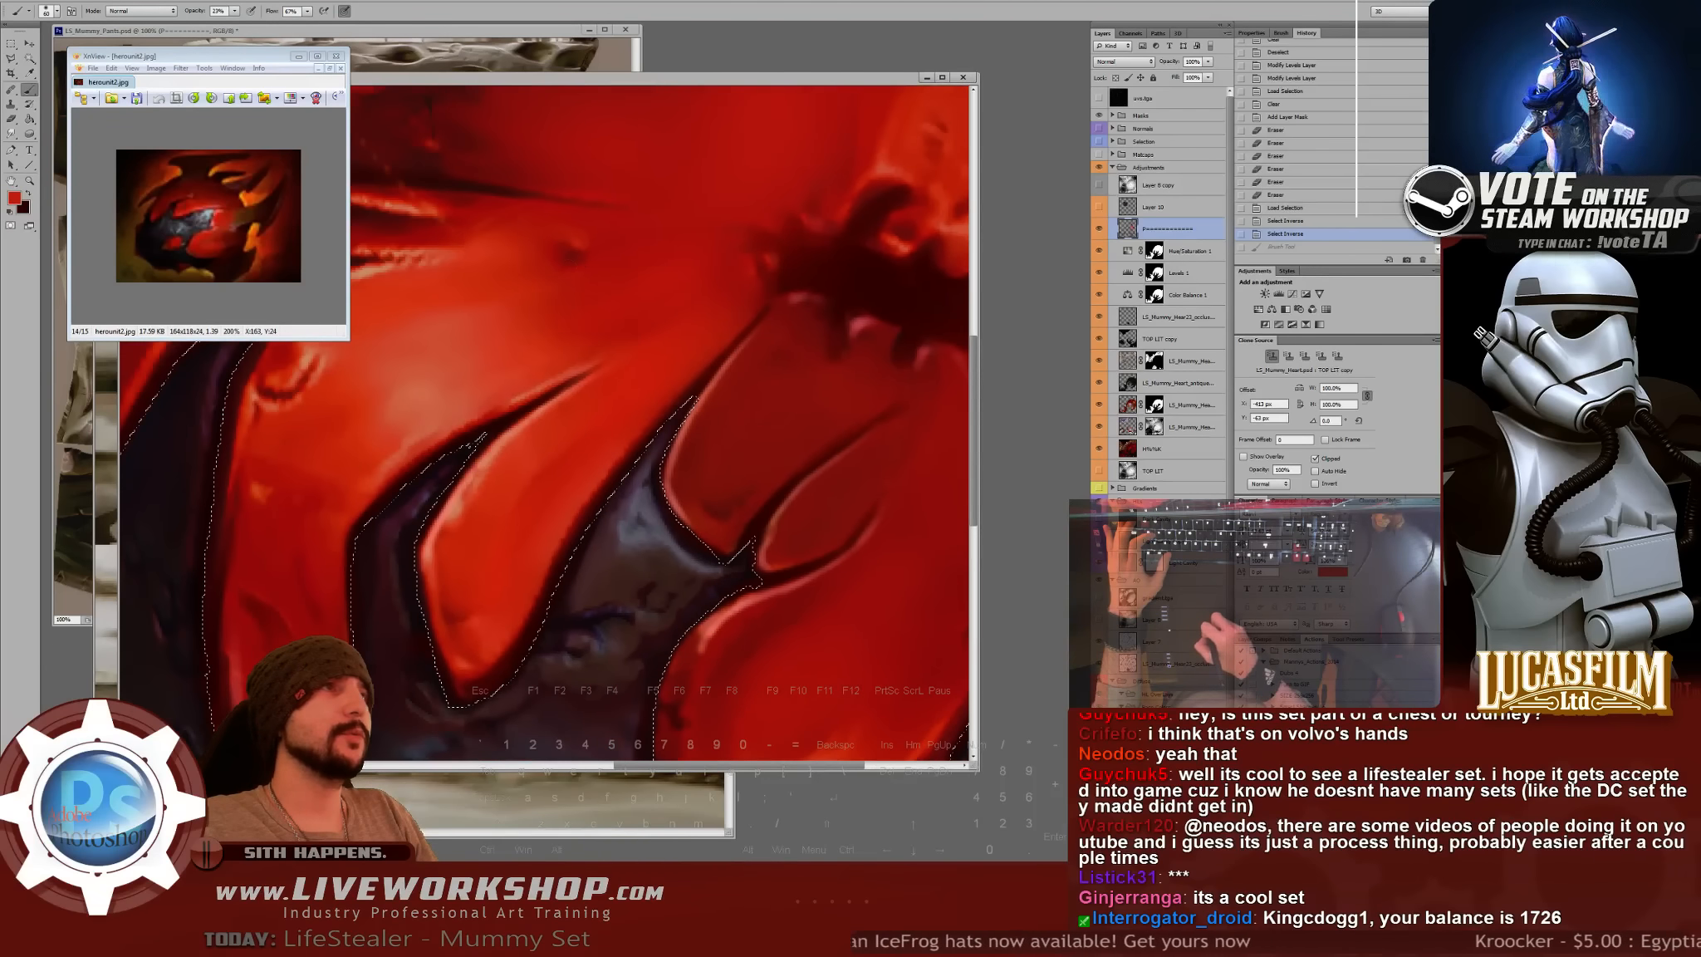
{"action": "left_click_drag", "start_coordinate": [730, 596], "coordinate": [696, 624]}
{"action": "left_click_drag", "start_coordinate": [726, 598], "coordinate": [681, 638]}
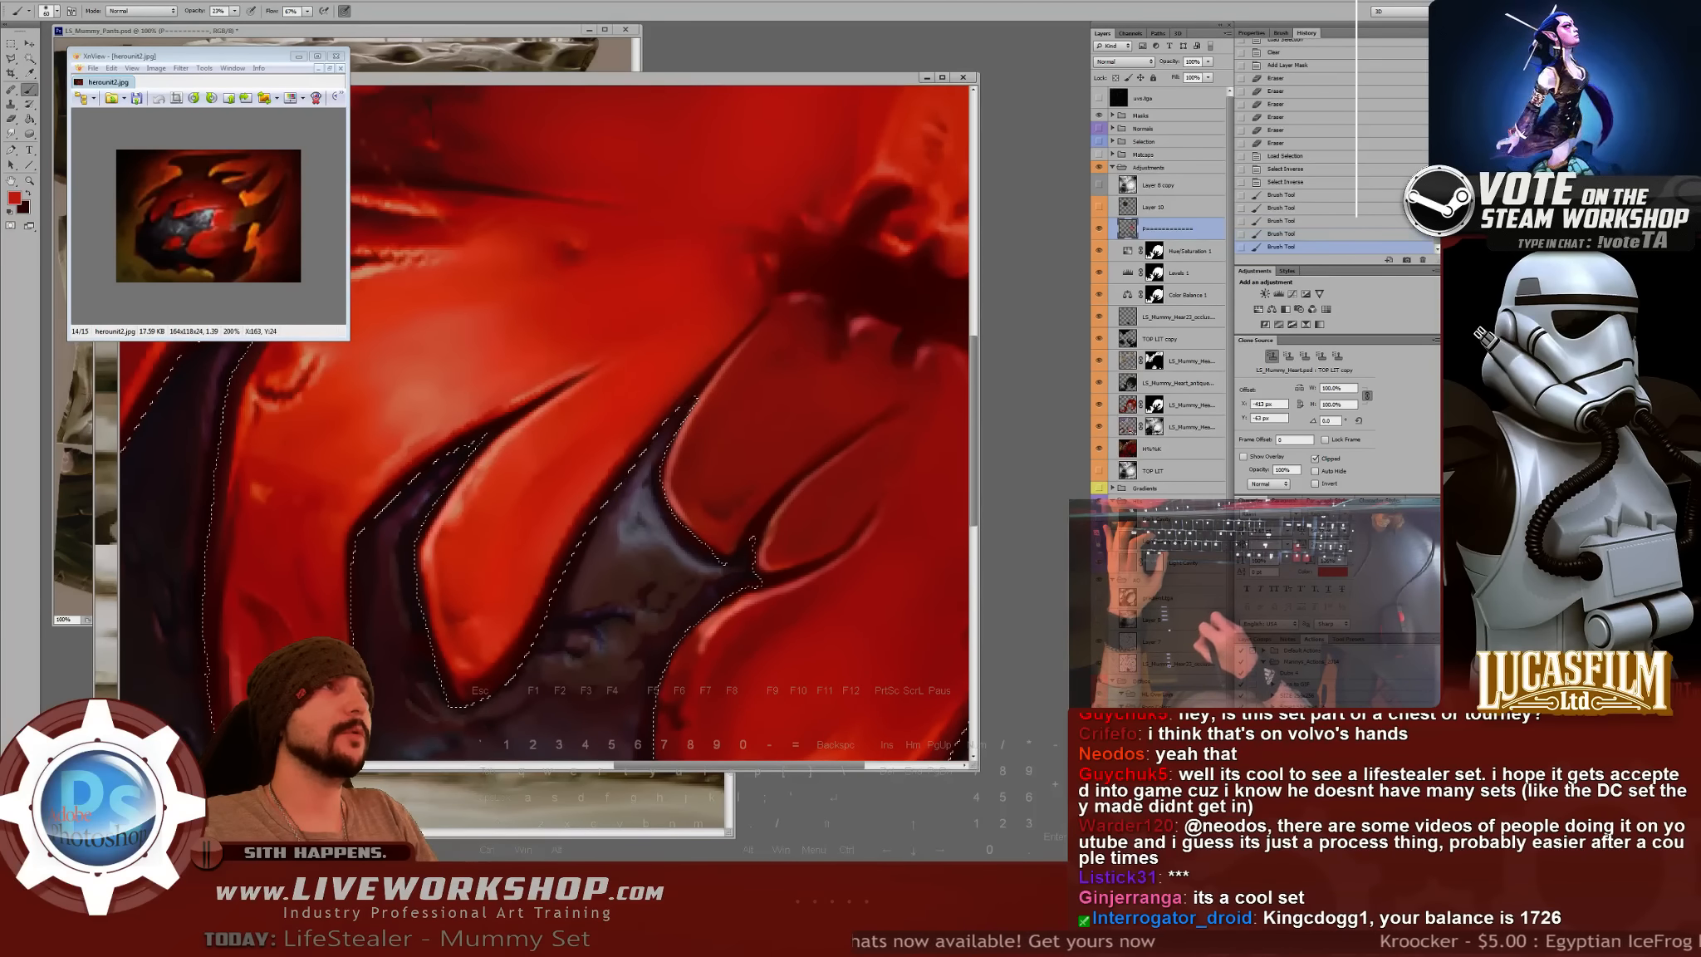
{"action": "left_click_drag", "start_coordinate": [632, 469], "coordinate": [591, 519]}
{"action": "left_click_drag", "start_coordinate": [631, 469], "coordinate": [599, 513]}
{"action": "left_click_drag", "start_coordinate": [683, 408], "coordinate": [651, 446]}
{"action": "key", "text": "ctrl+alt+z"}
{"action": "key", "text": "ctrl+alt+z"}
{"action": "key", "text": "ctrl+alt+z"}
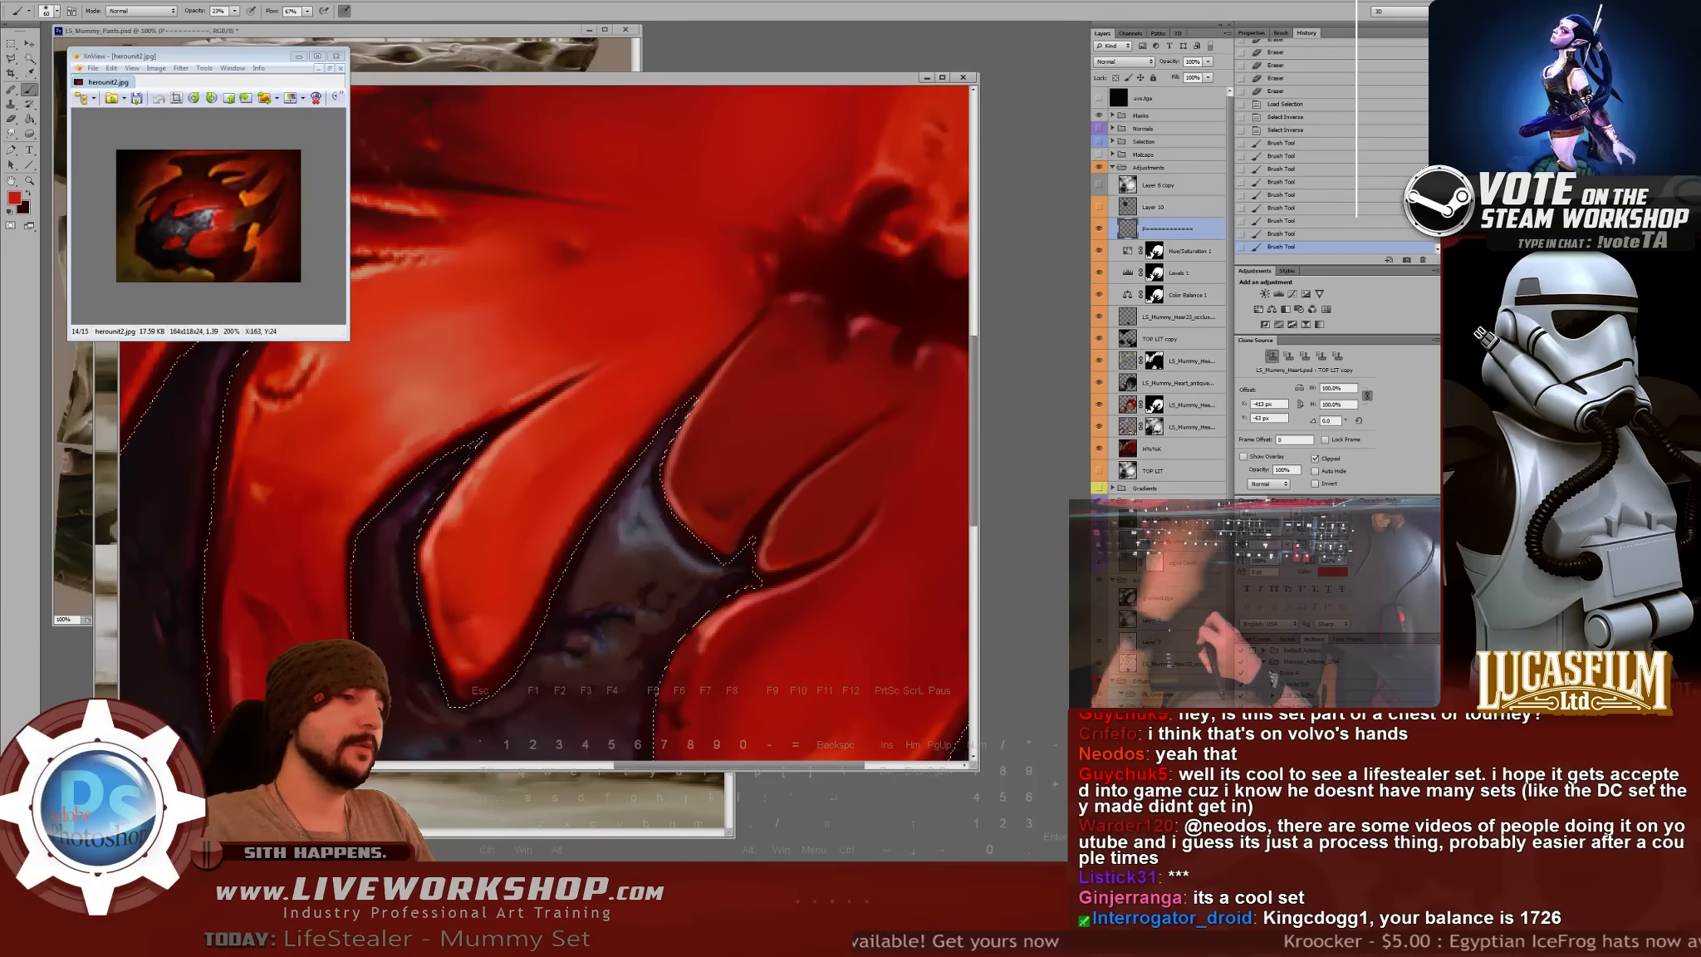
- Shrink the brush and paint brighter red over the flesh lobes between the claw fingers below the dark wound
{"action": "key", "text": "bracketleft"}
{"action": "key", "text": "bracketleft"}
{"action": "key", "text": "ctrl+alt+z"}
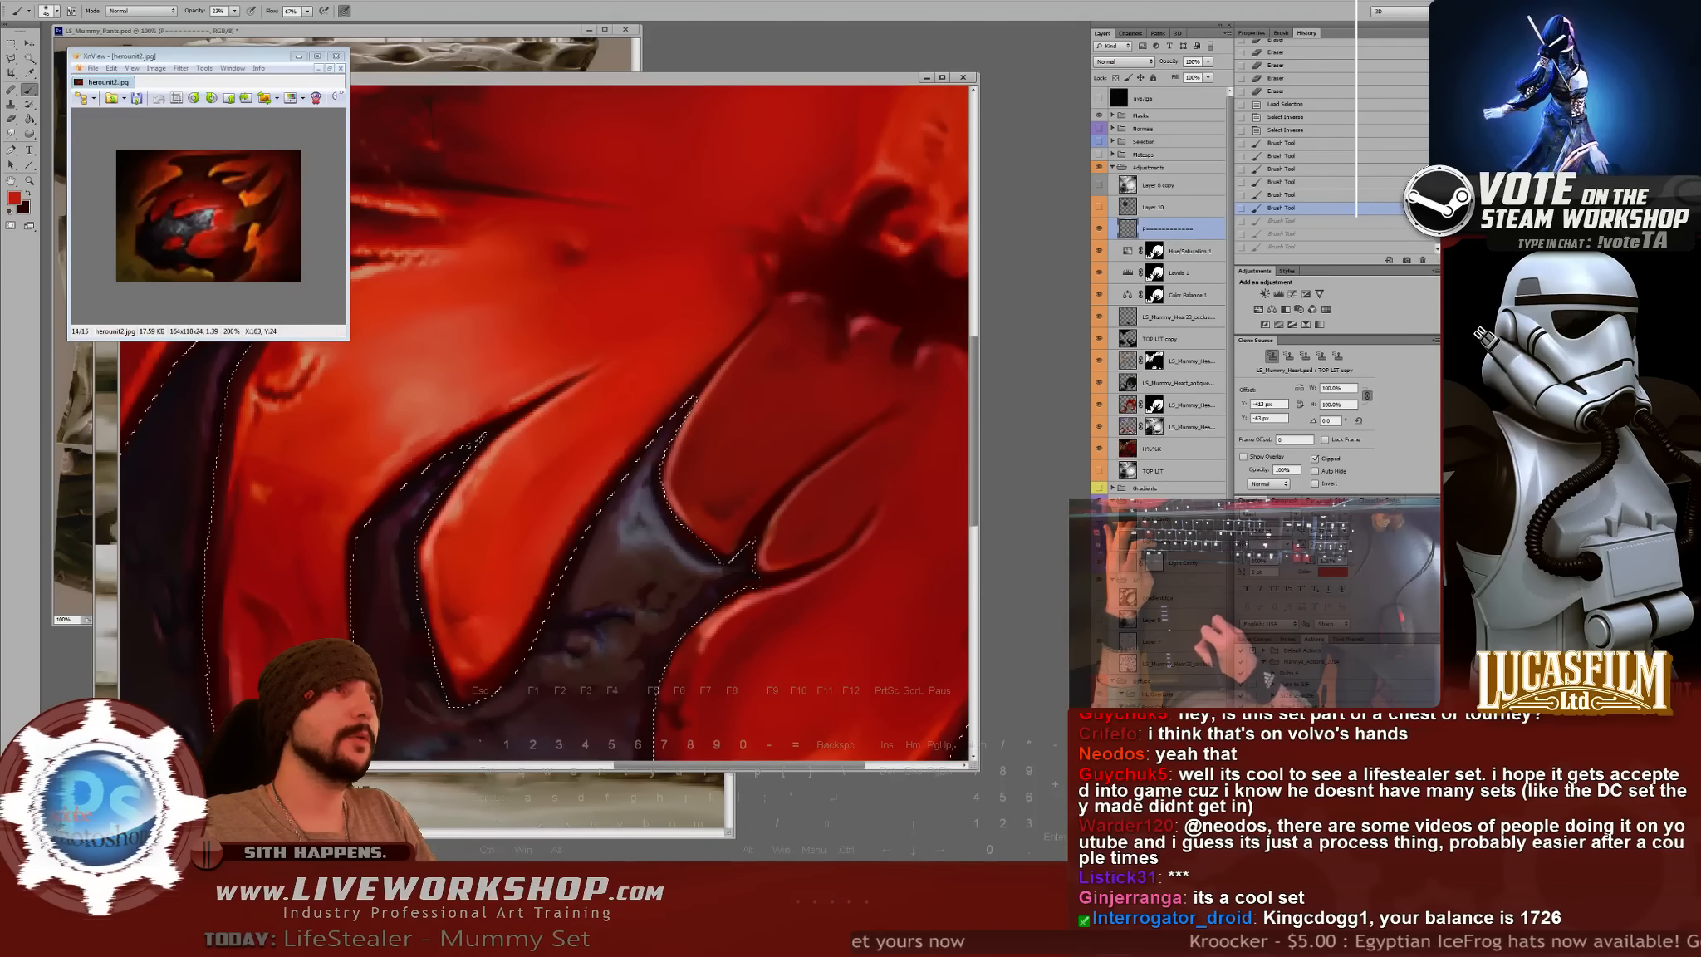
{"action": "left_click_drag", "start_coordinate": [686, 407], "coordinate": [654, 441]}
{"action": "left_click_drag", "start_coordinate": [662, 341], "coordinate": [411, 283]}
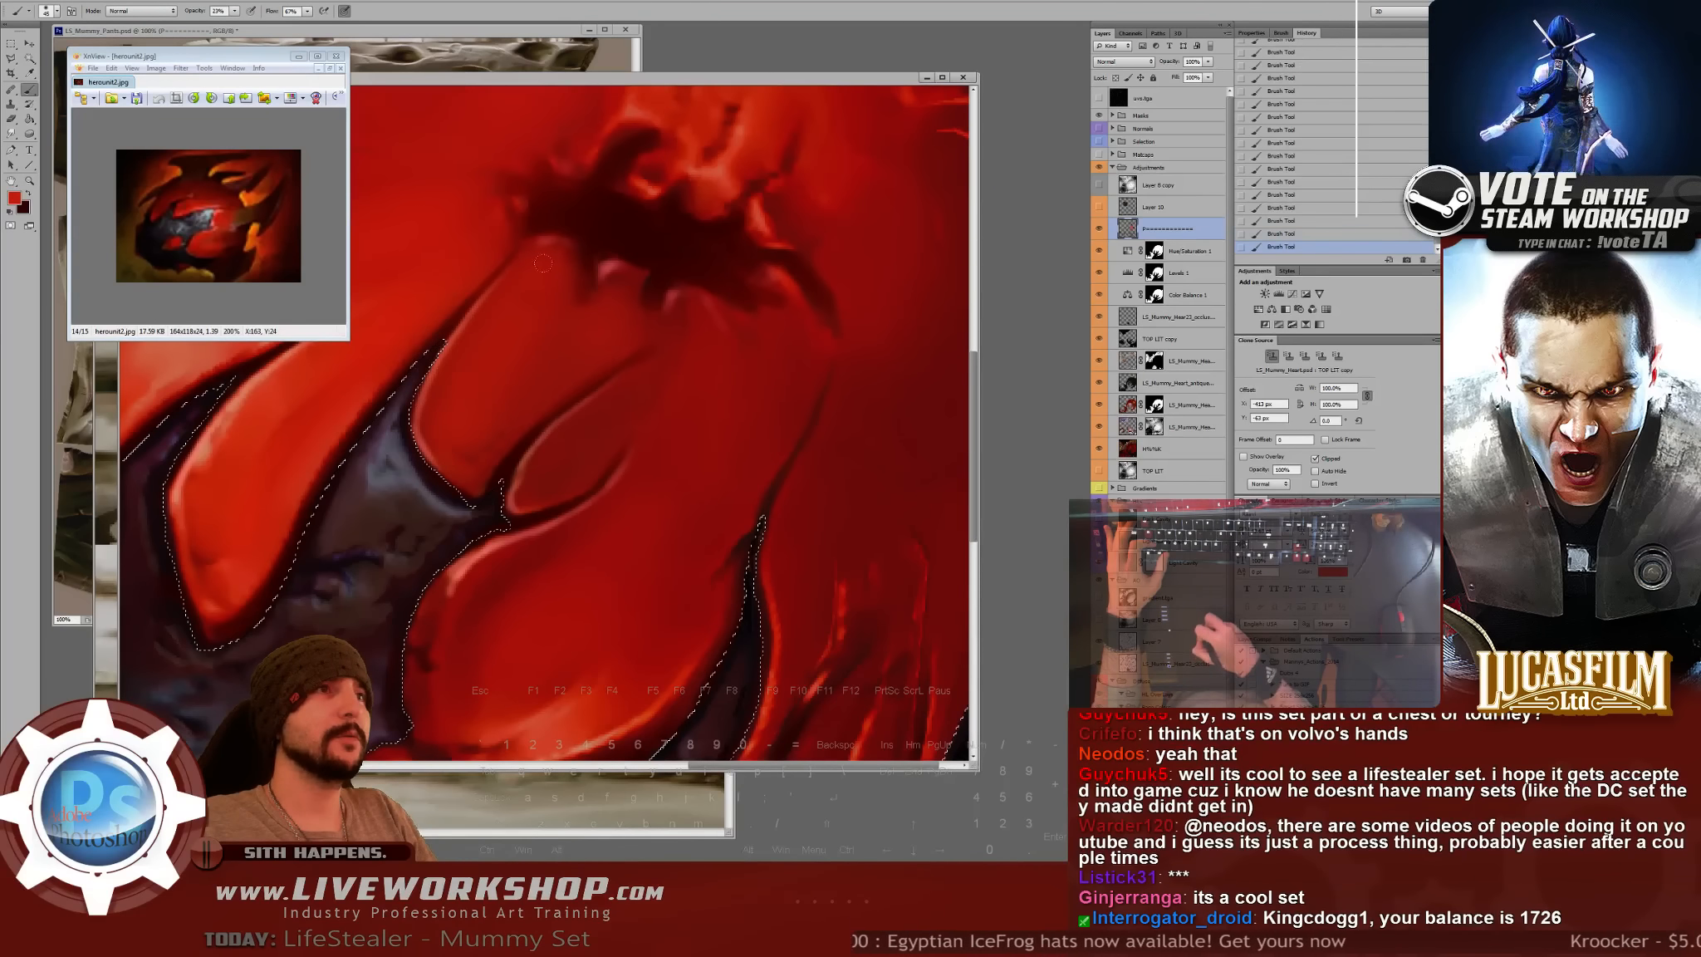
{"action": "key", "text": "bracketleft"}
{"action": "key", "text": "bracketleft"}
{"action": "key", "text": "bracketleft"}
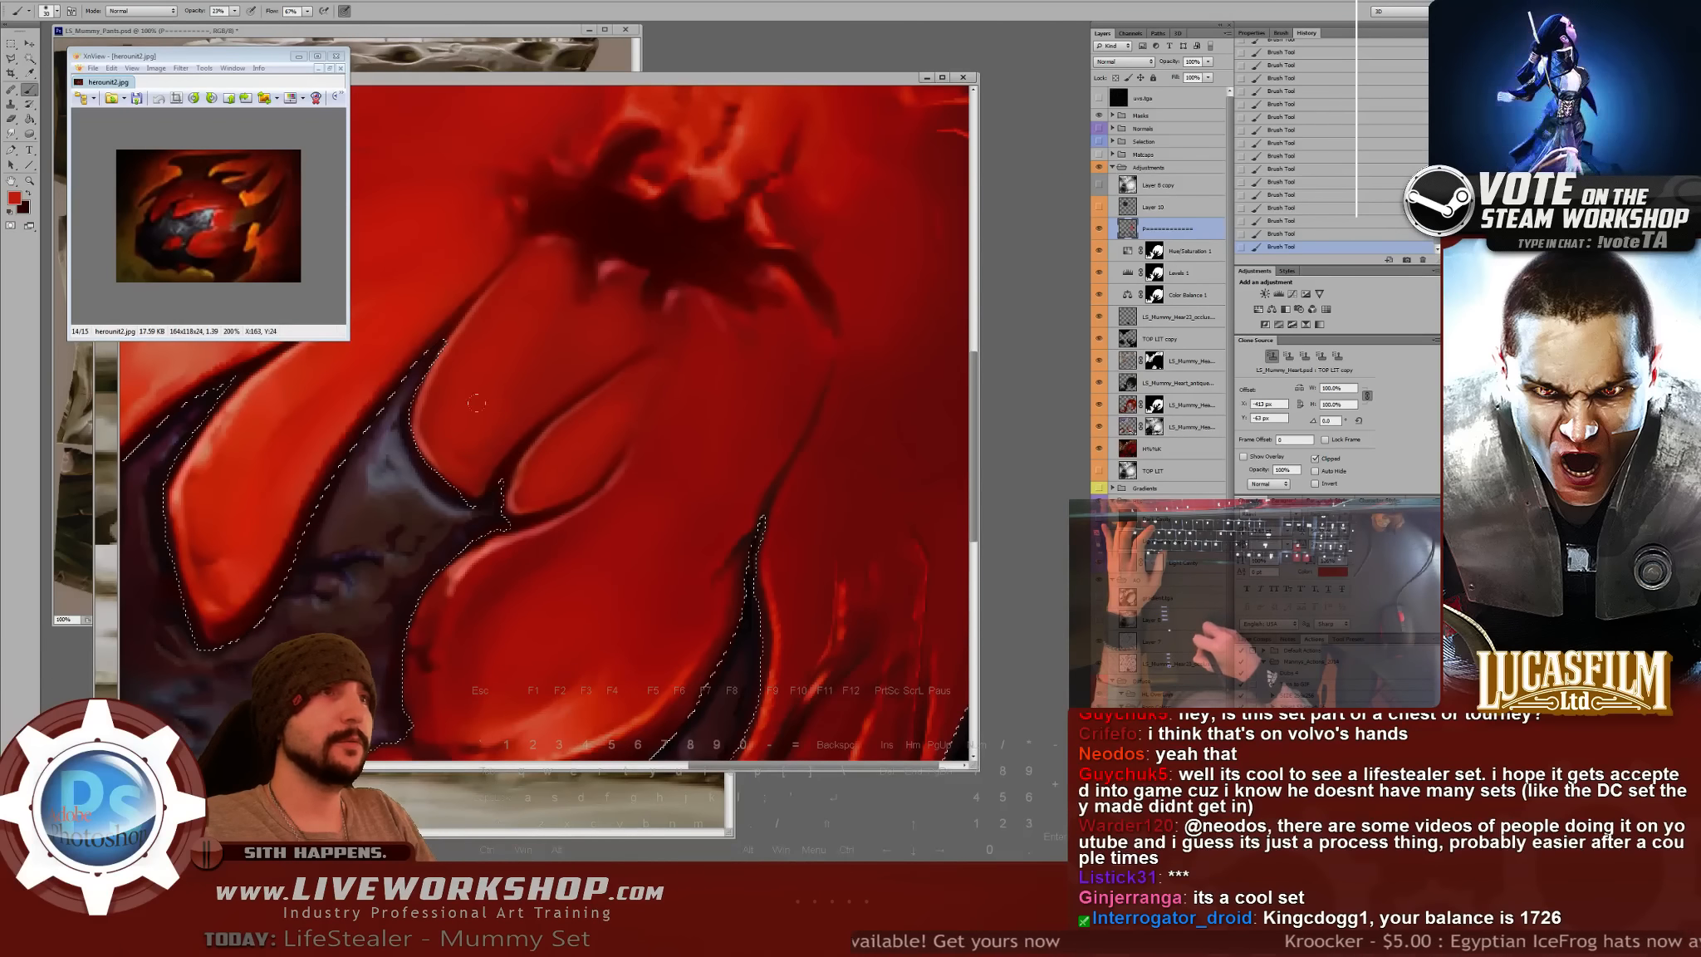
{"action": "left_click_drag", "start_coordinate": [465, 323], "coordinate": [482, 320]}
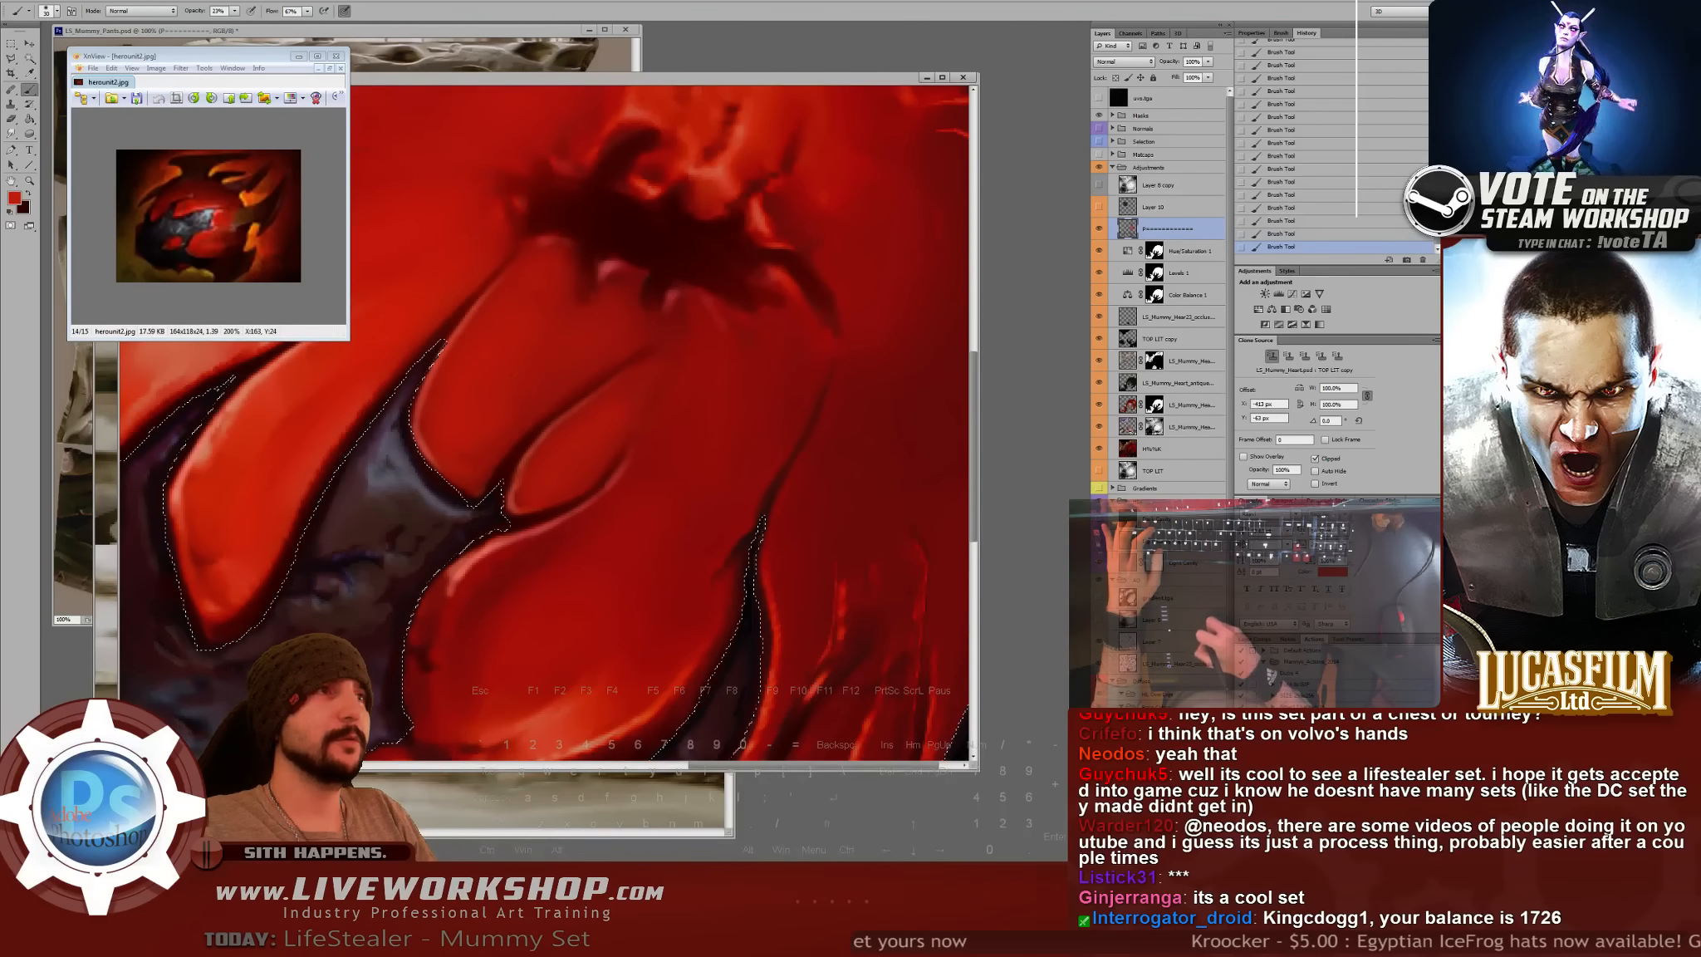
- Enlarge the brush slightly and brighten the red flesh around the dark wound and the lobes beneath it
{"action": "key", "text": "ctrl+minus"}
{"action": "key", "text": "ctrl+minus"}
{"action": "key", "text": "ctrl+minus"}
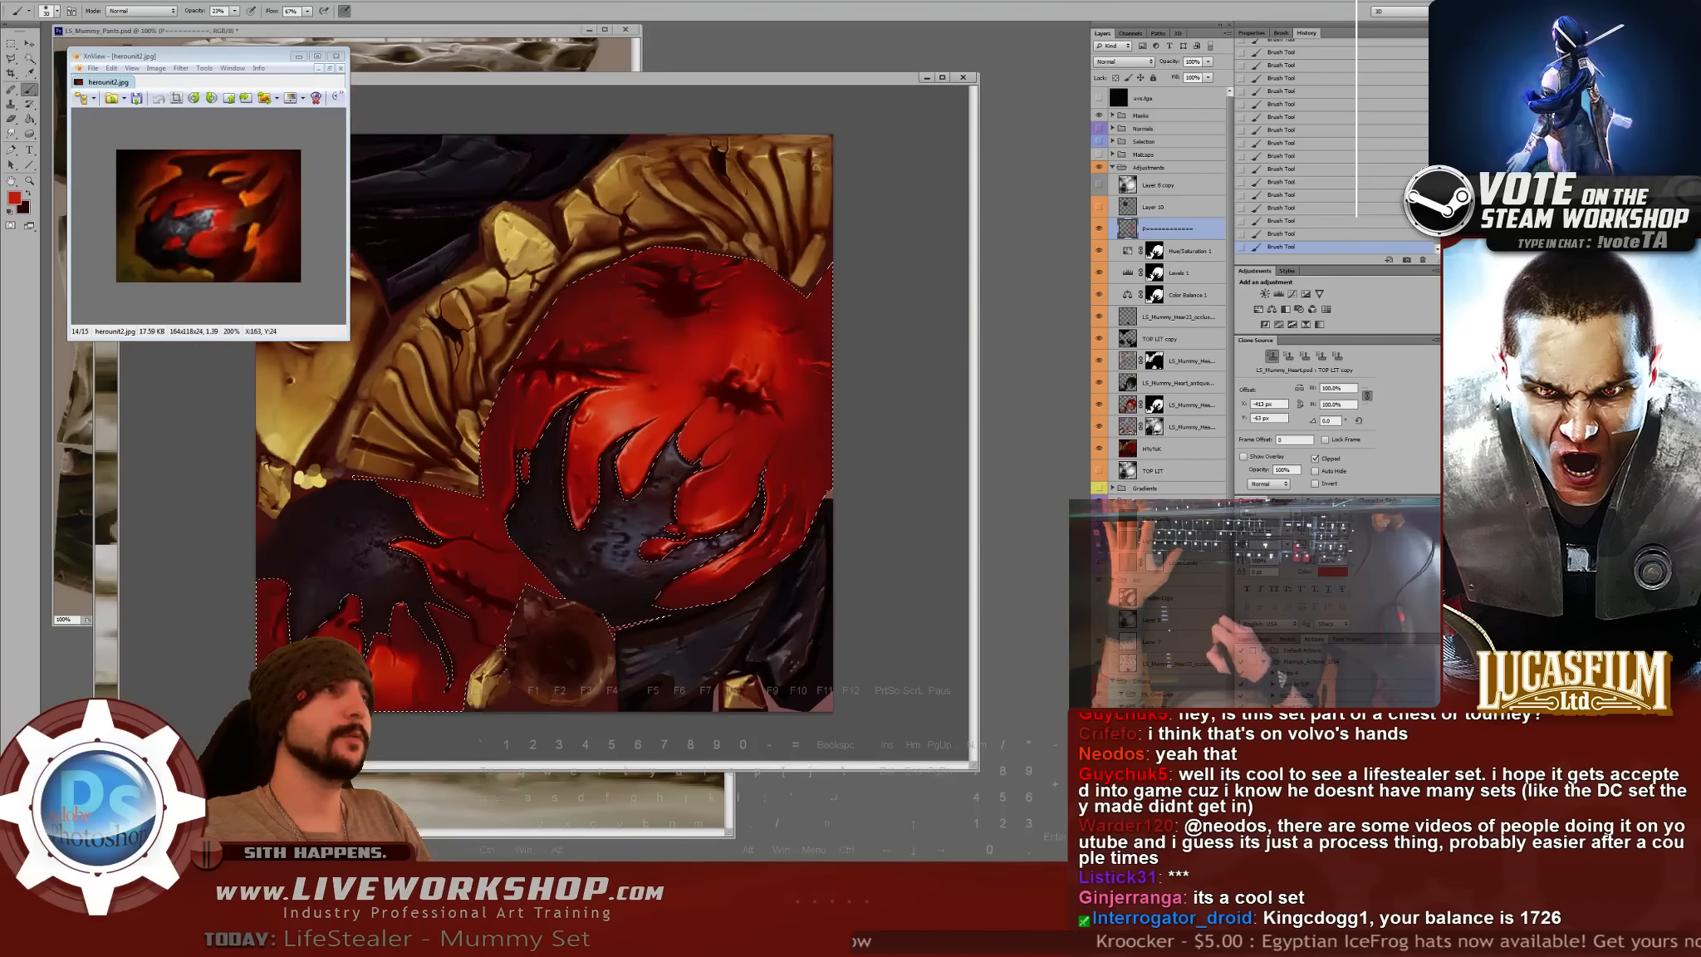
{"action": "key", "text": "ctrl+plus"}
{"action": "key", "text": "ctrl+plus"}
{"action": "left_click_drag", "start_coordinate": [803, 471], "coordinate": [361, 415]}
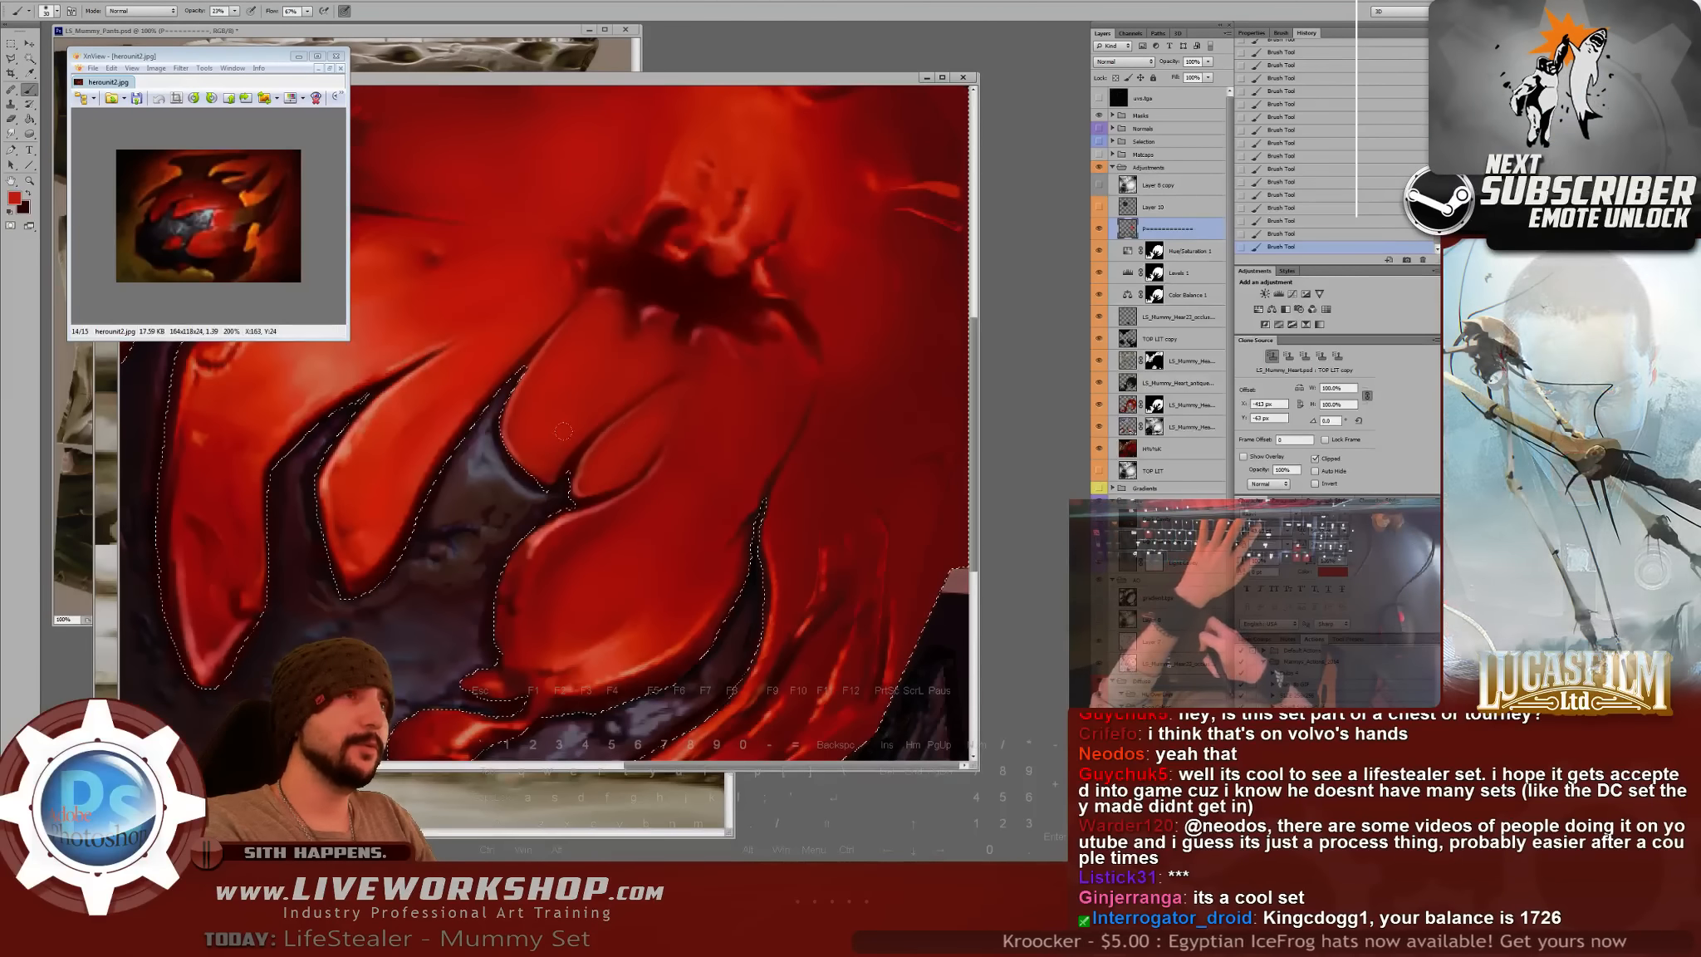
{"action": "key", "text": "bracketright"}
{"action": "key", "text": "bracketright"}
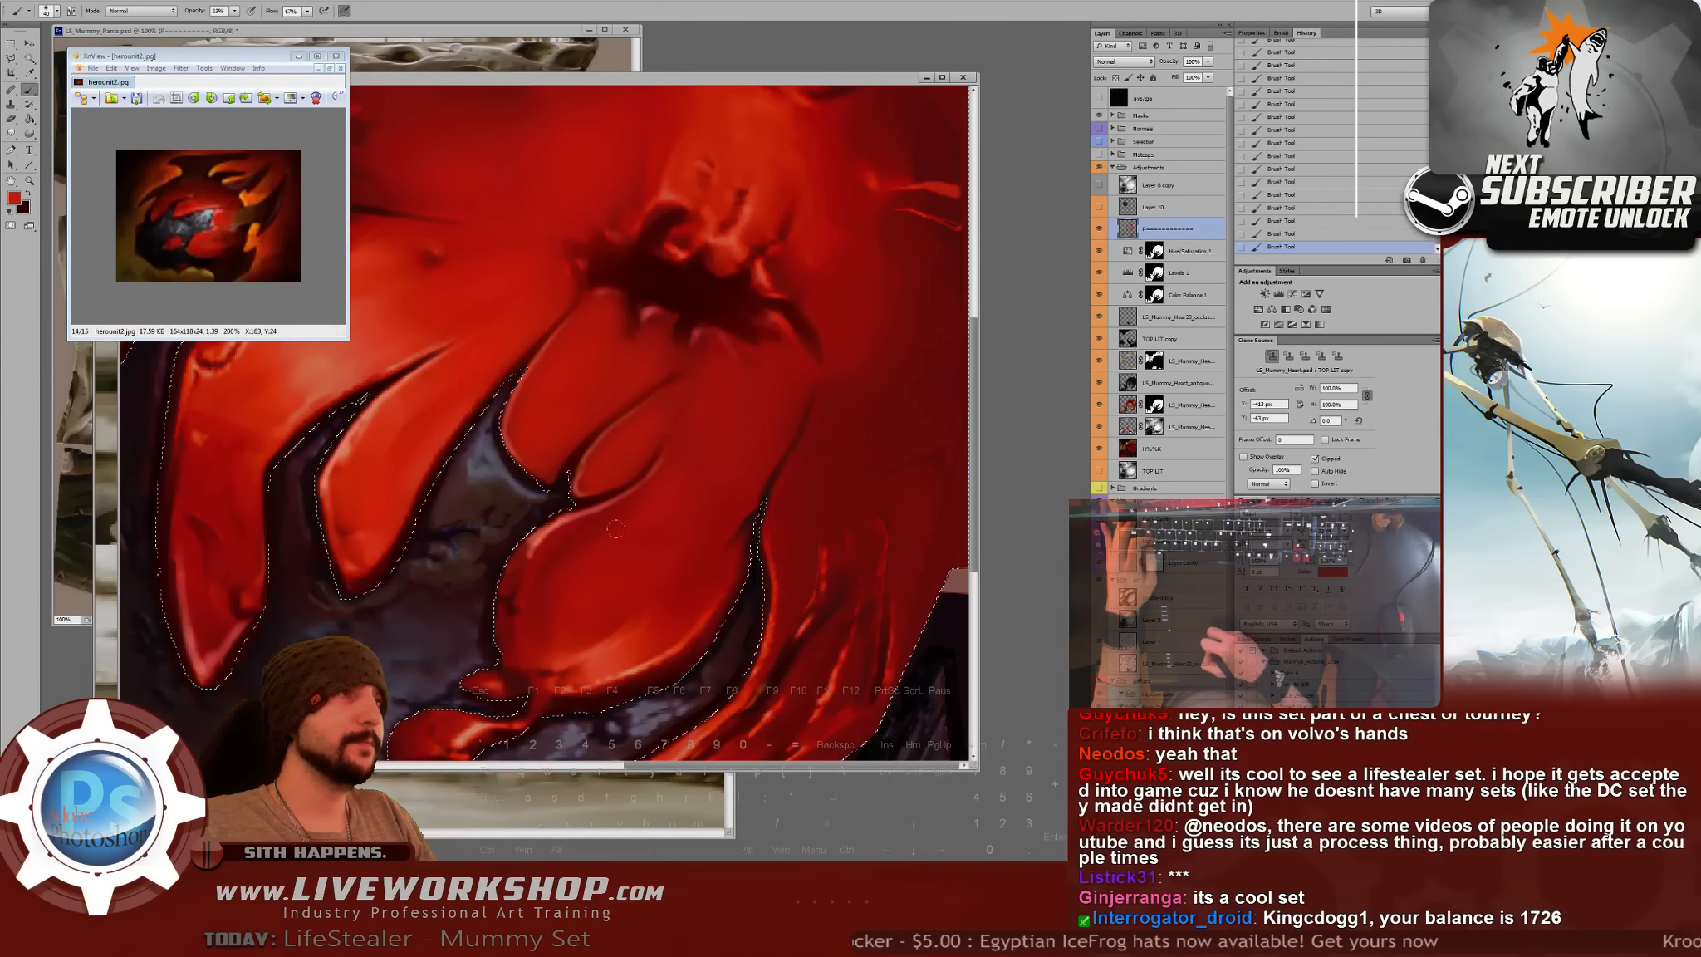
{"action": "left_click_drag", "start_coordinate": [694, 329], "coordinate": [748, 444]}
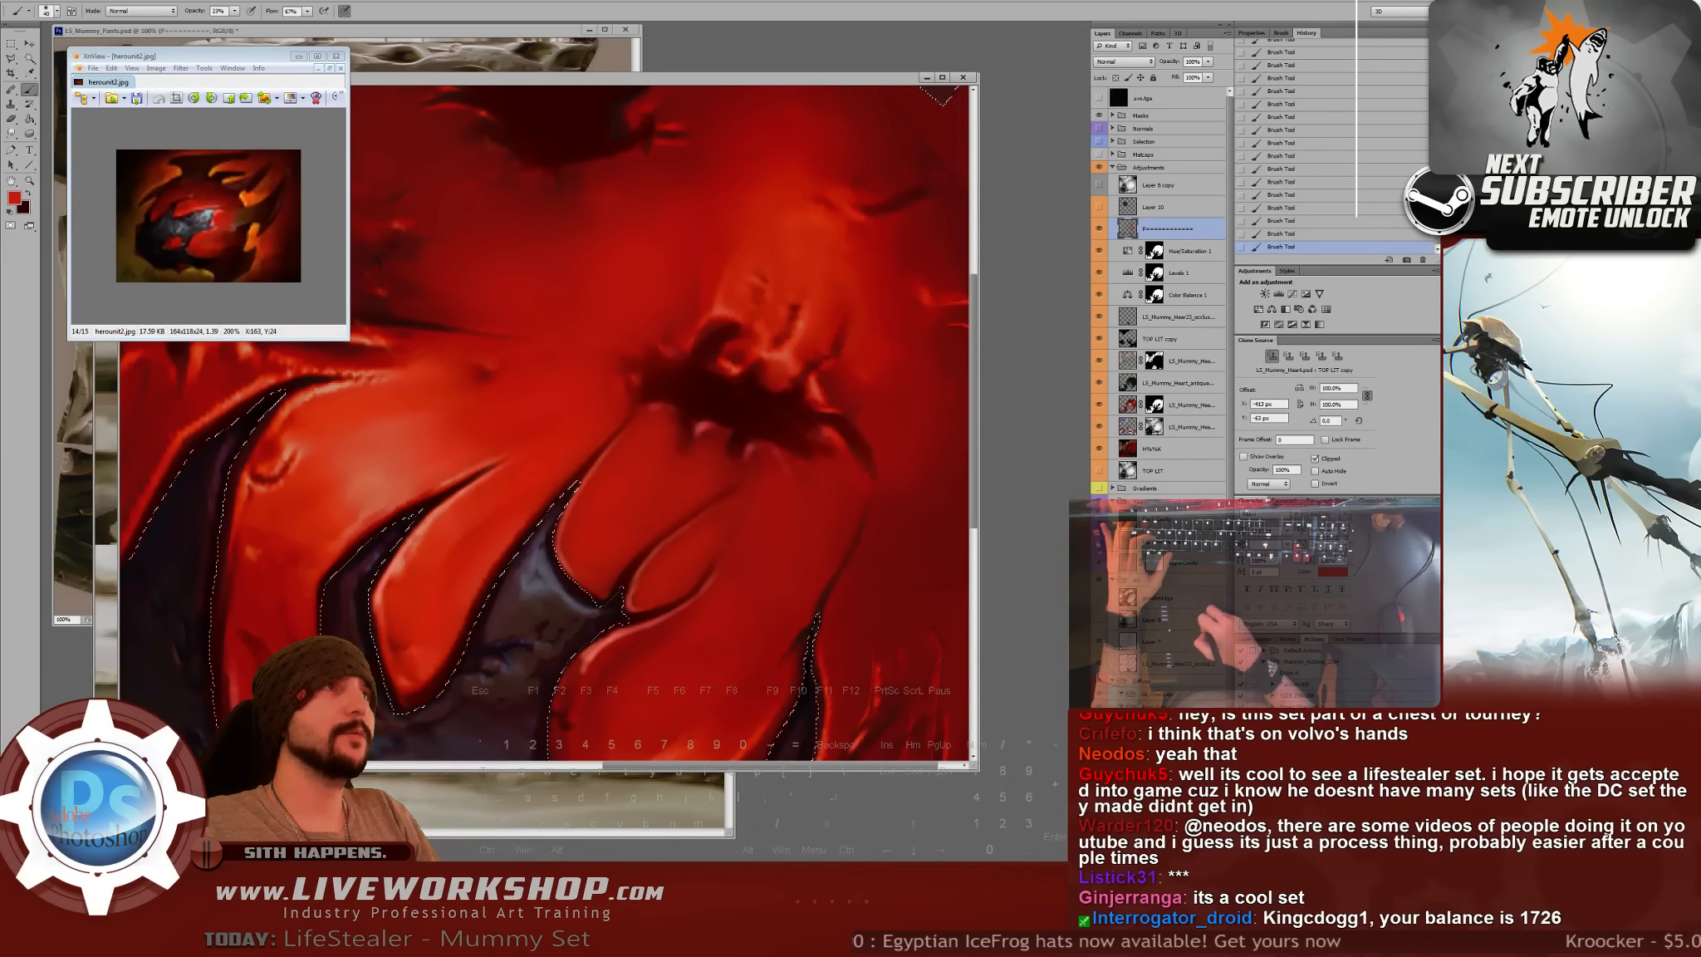
{"action": "left_click_drag", "start_coordinate": [860, 374], "coordinate": [824, 338]}
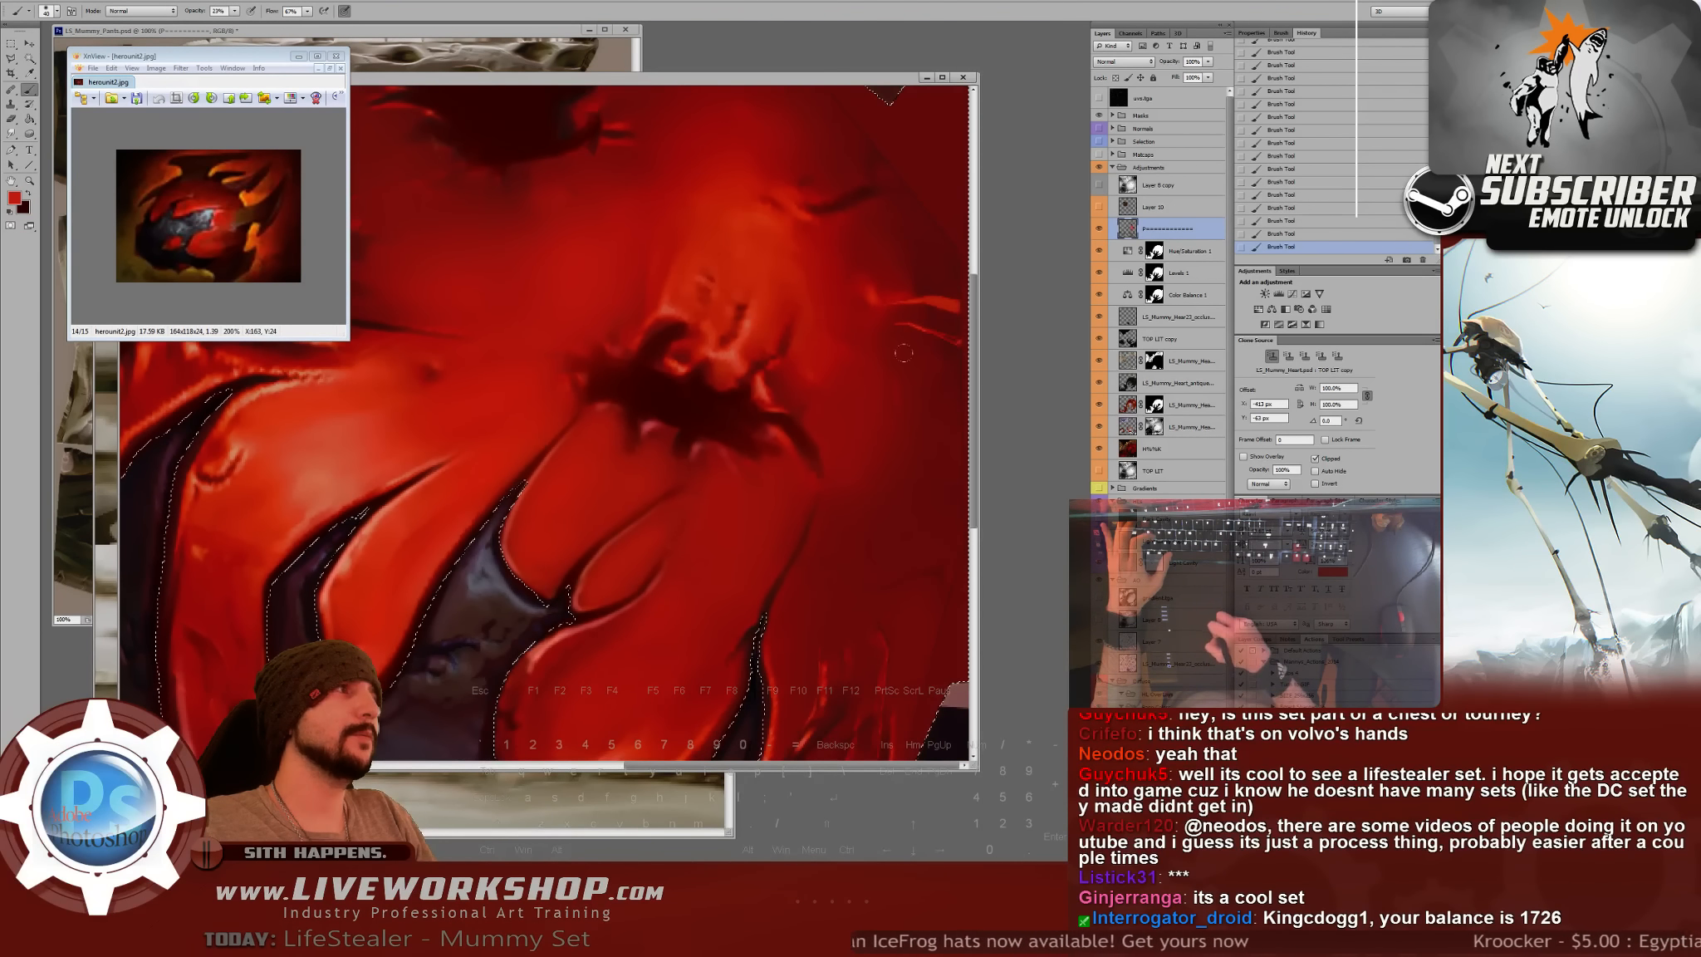
- Enlarge the brush further and blend soft red across the heart's flesh beside the dark claw
{"action": "key", "text": "ctrl+minus"}
{"action": "key", "text": "ctrl+minus"}
{"action": "key", "text": "ctrl+plus"}
{"action": "key", "text": "ctrl+plus"}
{"action": "left_click_drag", "start_coordinate": [759, 462], "coordinate": [329, 434]}
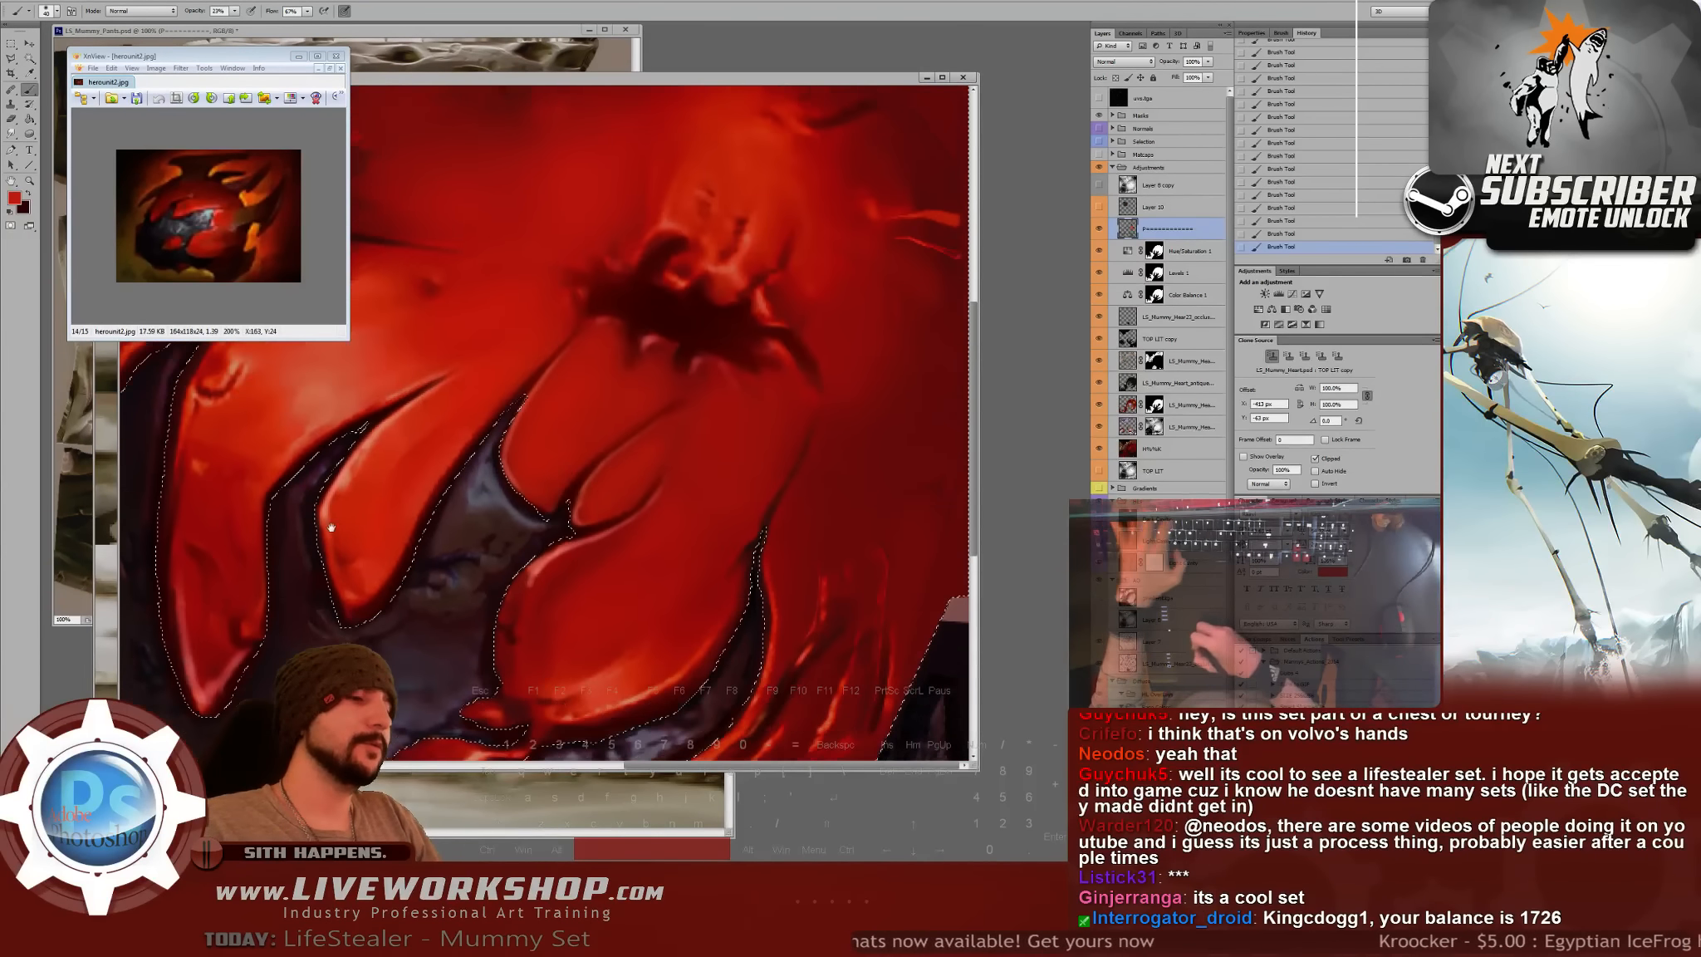
{"action": "key", "text": "bracketright"}
{"action": "key", "text": "bracketright"}
{"action": "key", "text": "bracketright"}
{"action": "key", "text": "bracketright"}
{"action": "key", "text": "bracketright"}
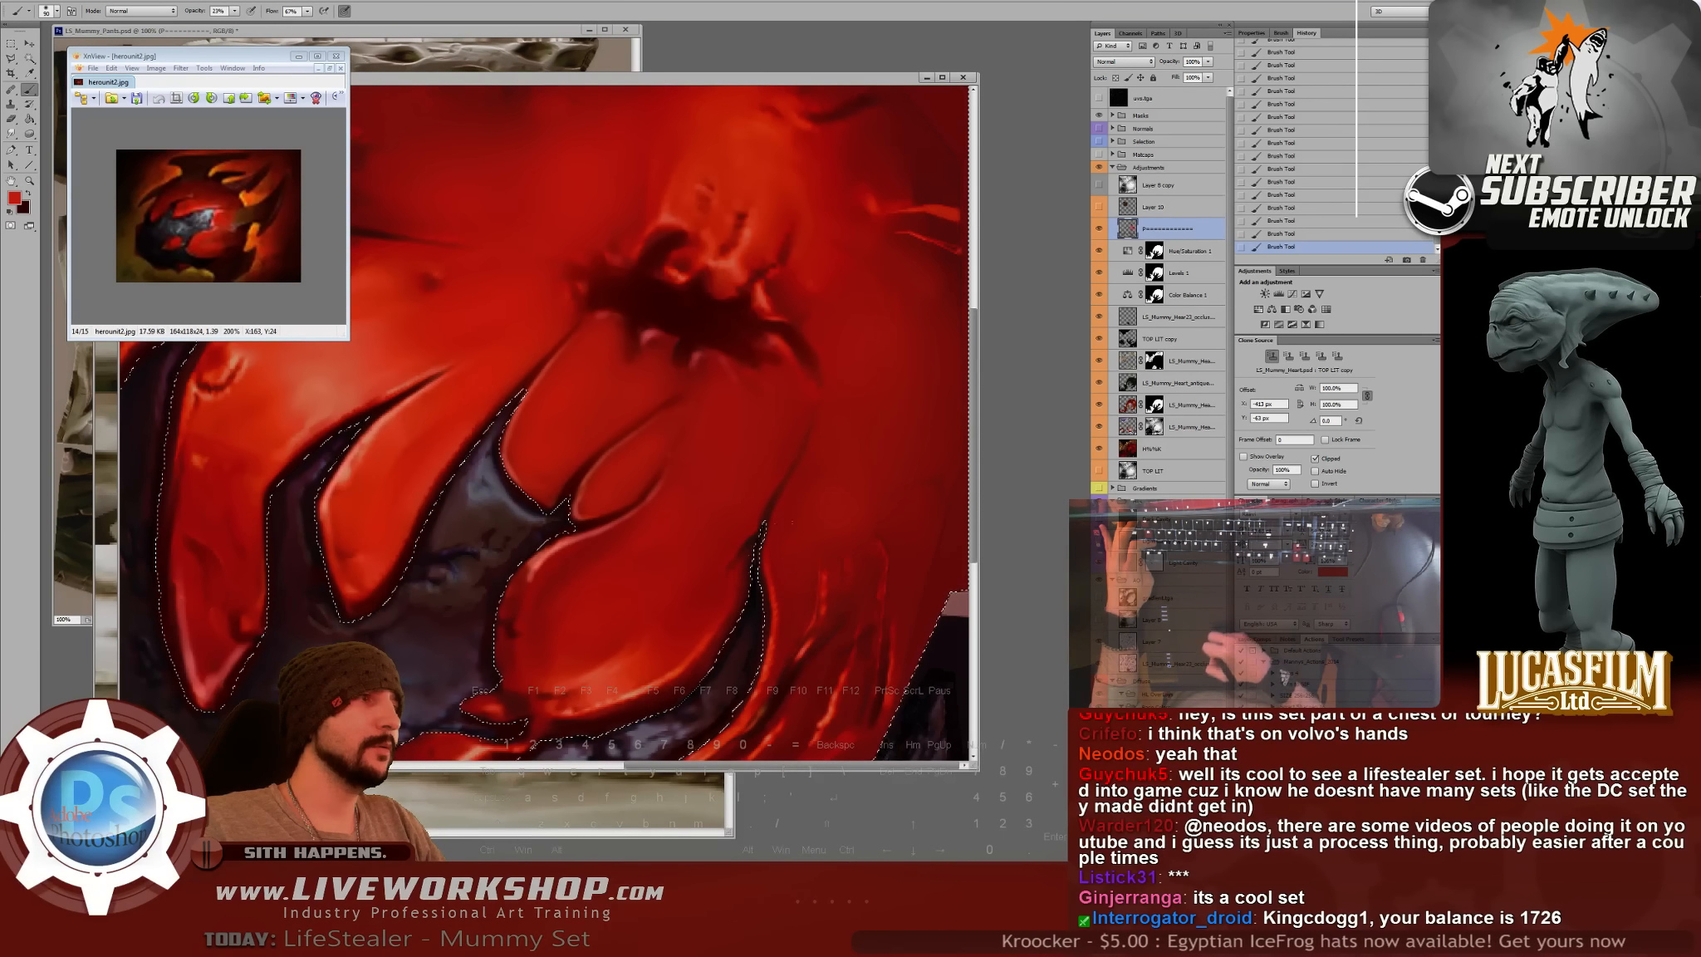
- Reduce the brush size and brighten the red flesh between the fingers of the second dark hand near the gold chunk
{"action": "scroll", "coordinate": [548, 415], "scroll_direction": "down", "scroll_amount": 3}
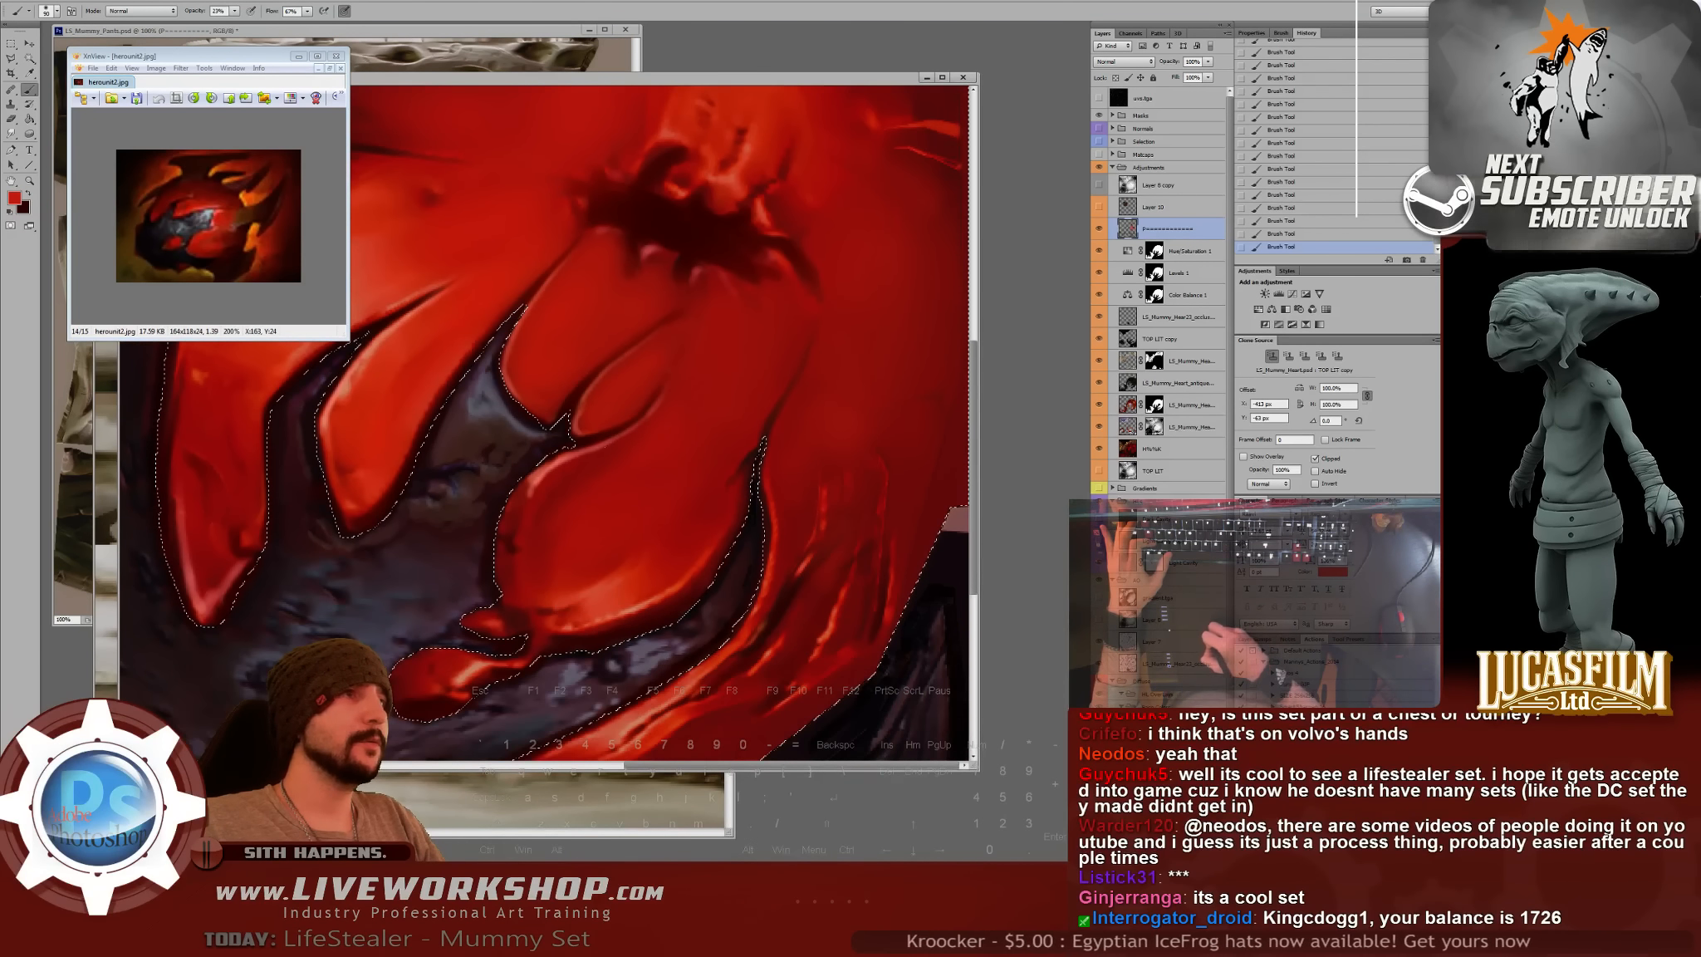
{"action": "left_click_drag", "start_coordinate": [615, 531], "coordinate": [767, 390]}
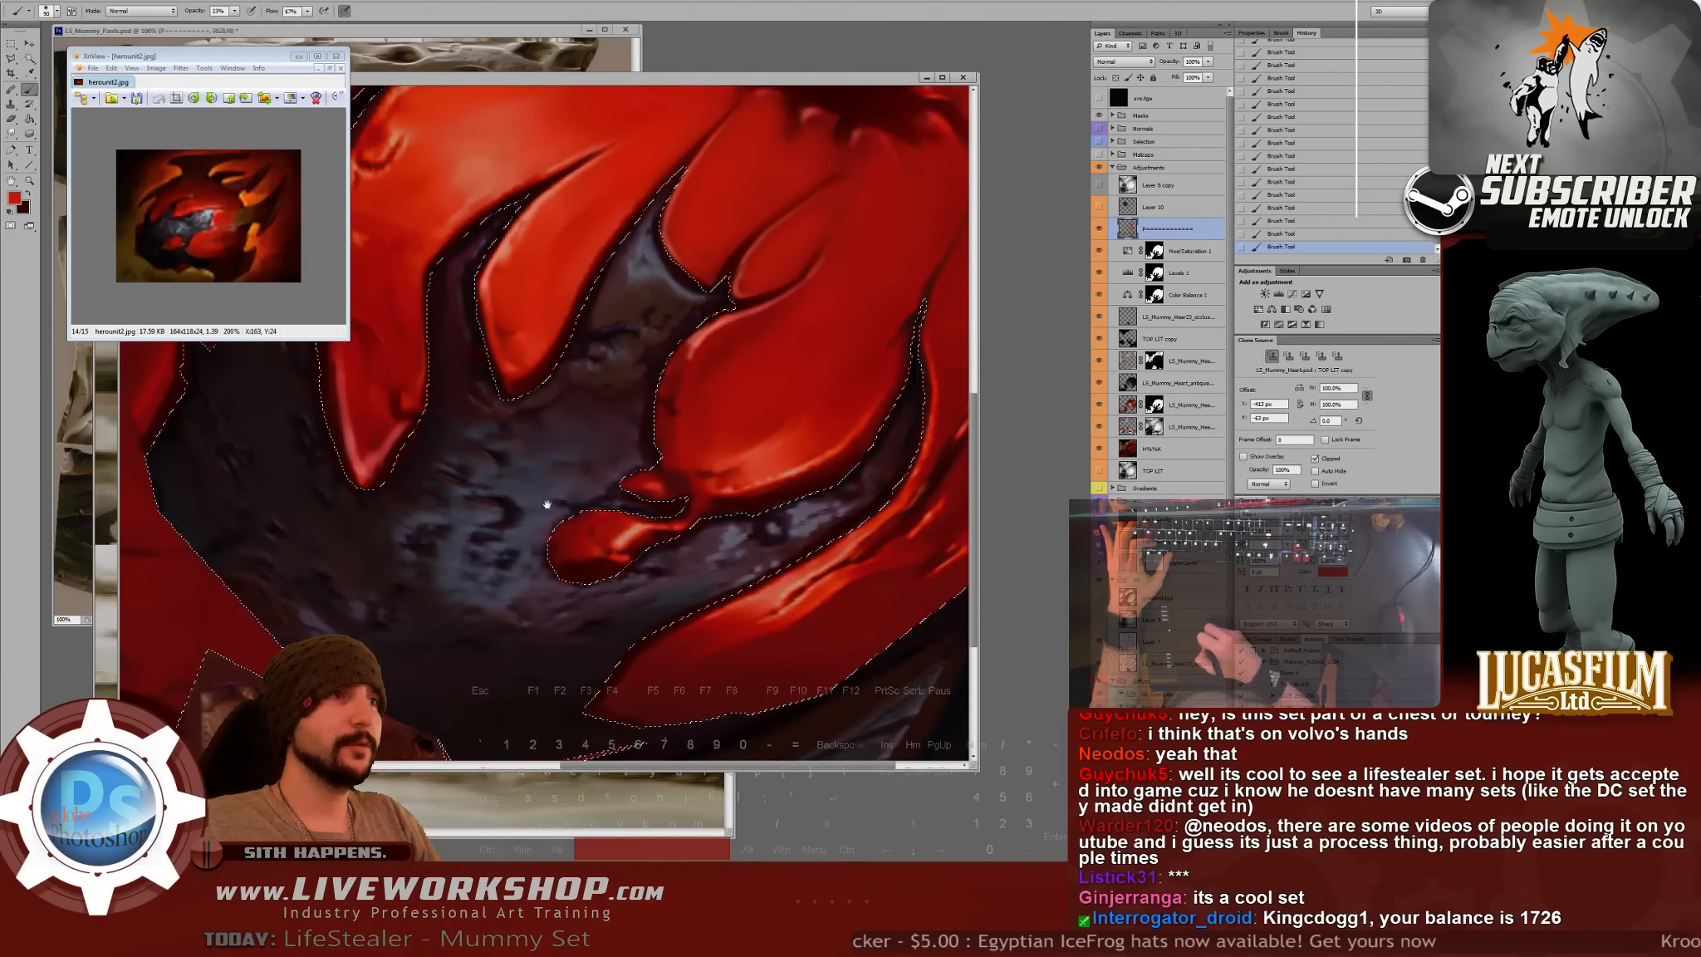
{"action": "left_click_drag", "start_coordinate": [547, 504], "coordinate": [906, 517]}
{"action": "left_click_drag", "start_coordinate": [664, 474], "coordinate": [690, 233]}
{"action": "scroll", "coordinate": [690, 233], "scroll_direction": "down", "scroll_amount": 3}
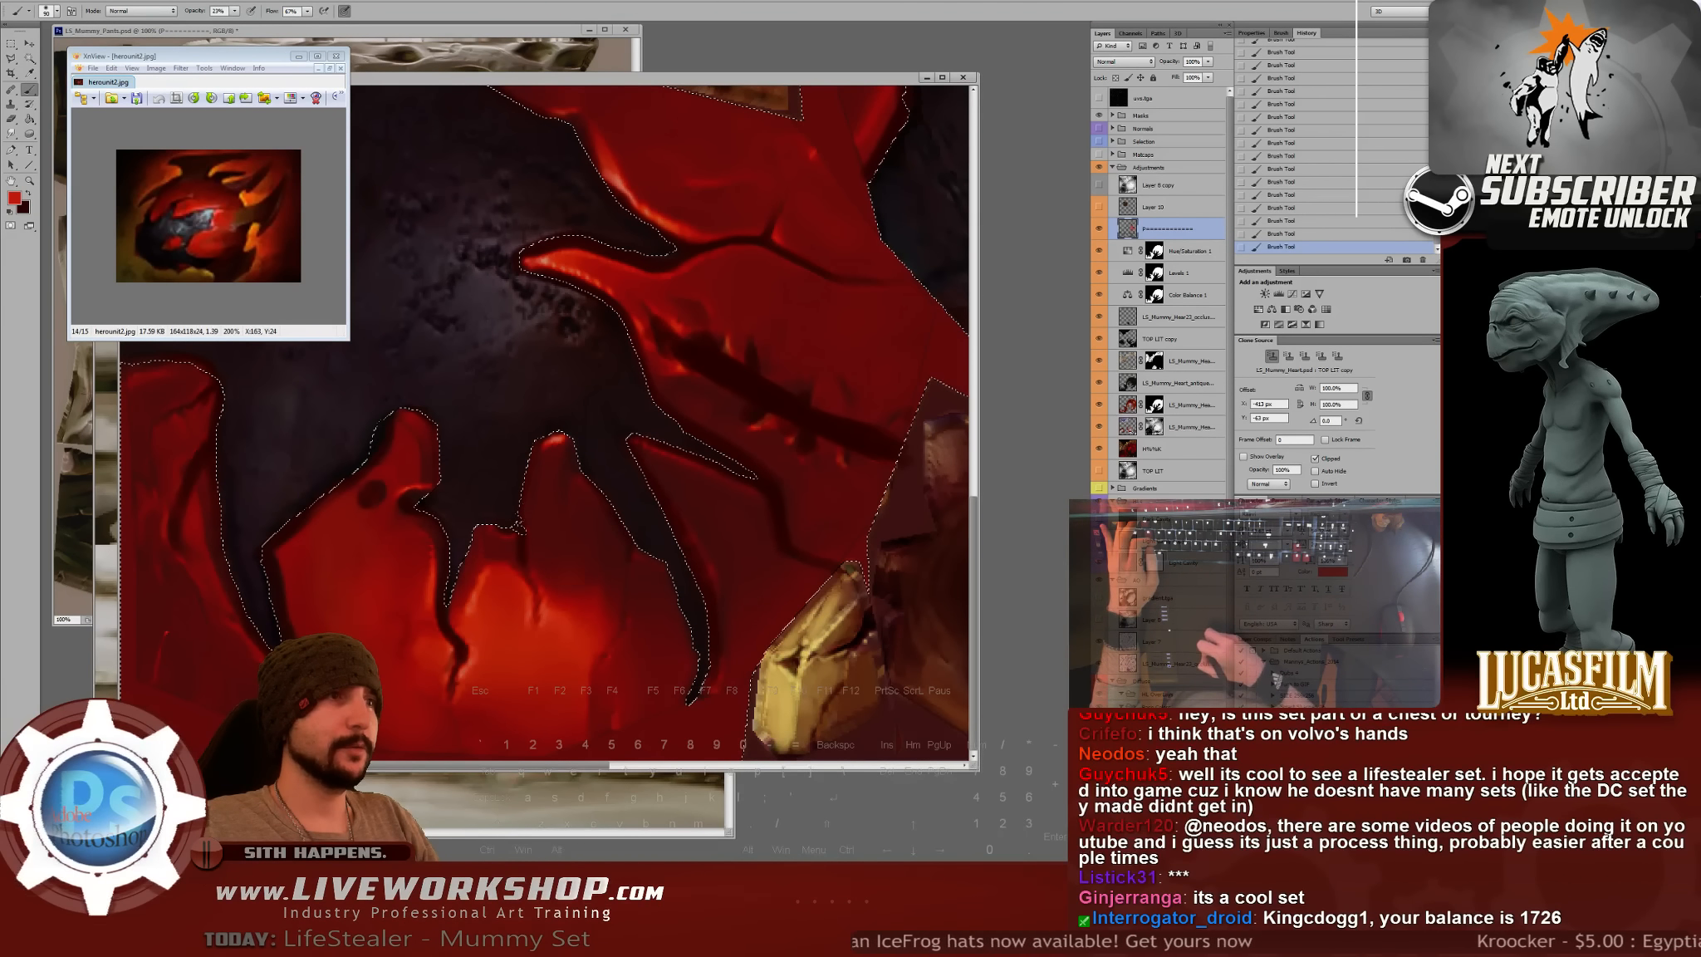
{"action": "key", "text": "bracketleft"}
{"action": "key", "text": "bracketleft"}
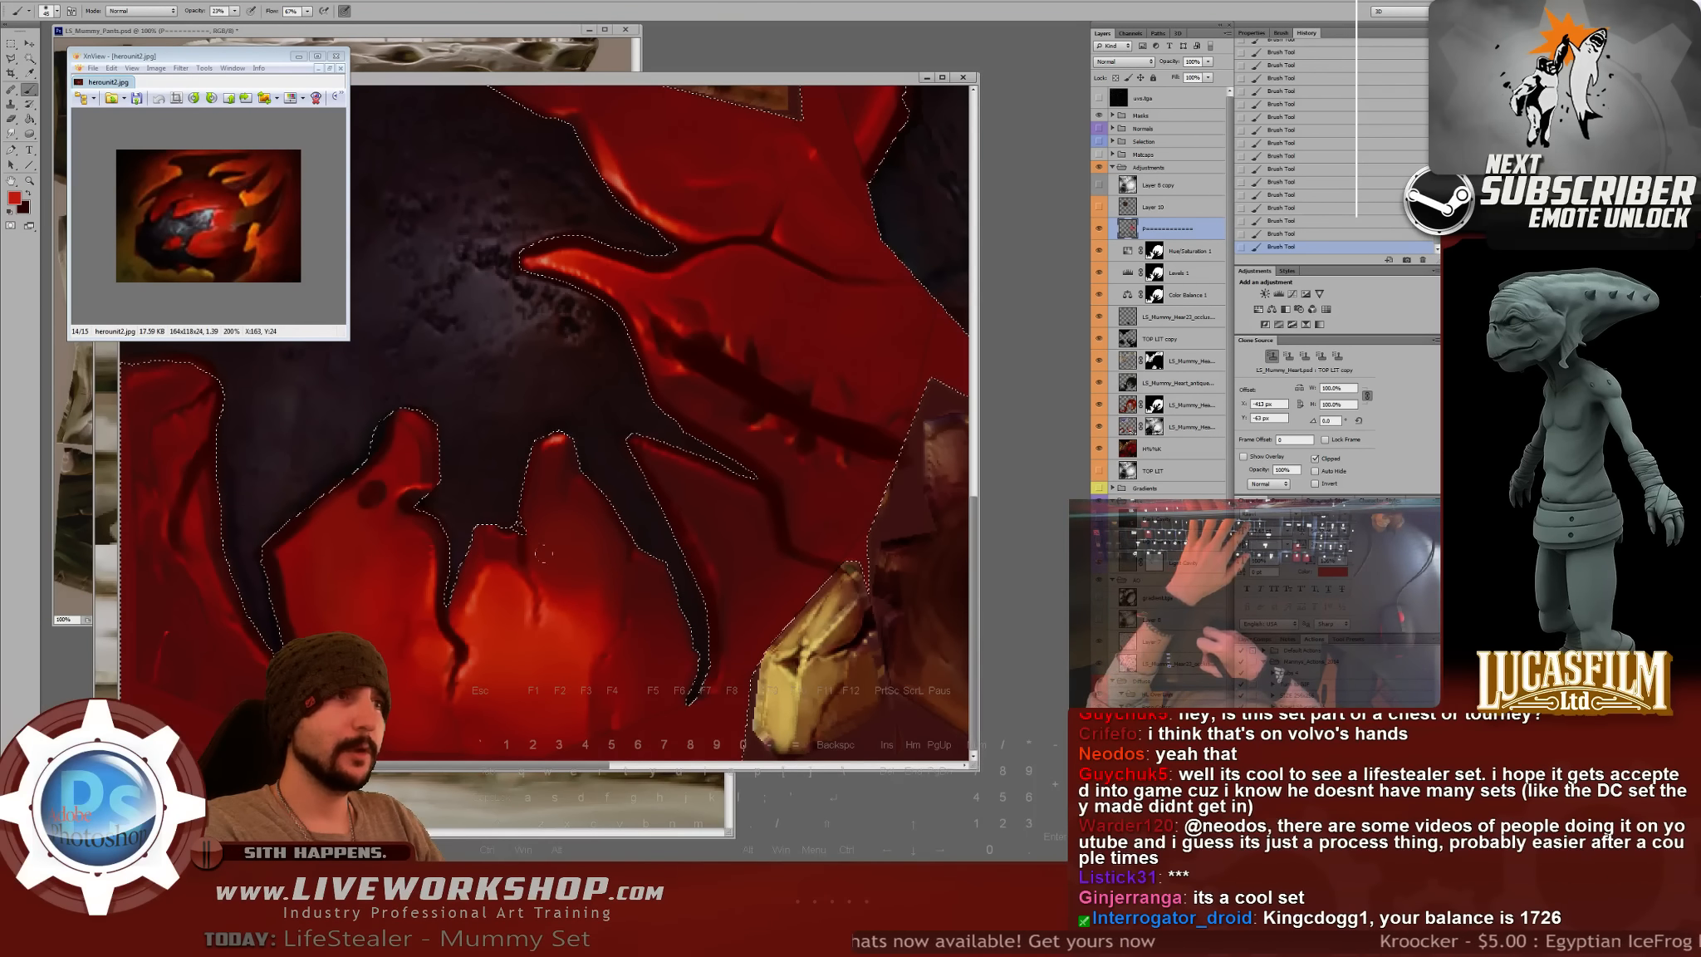
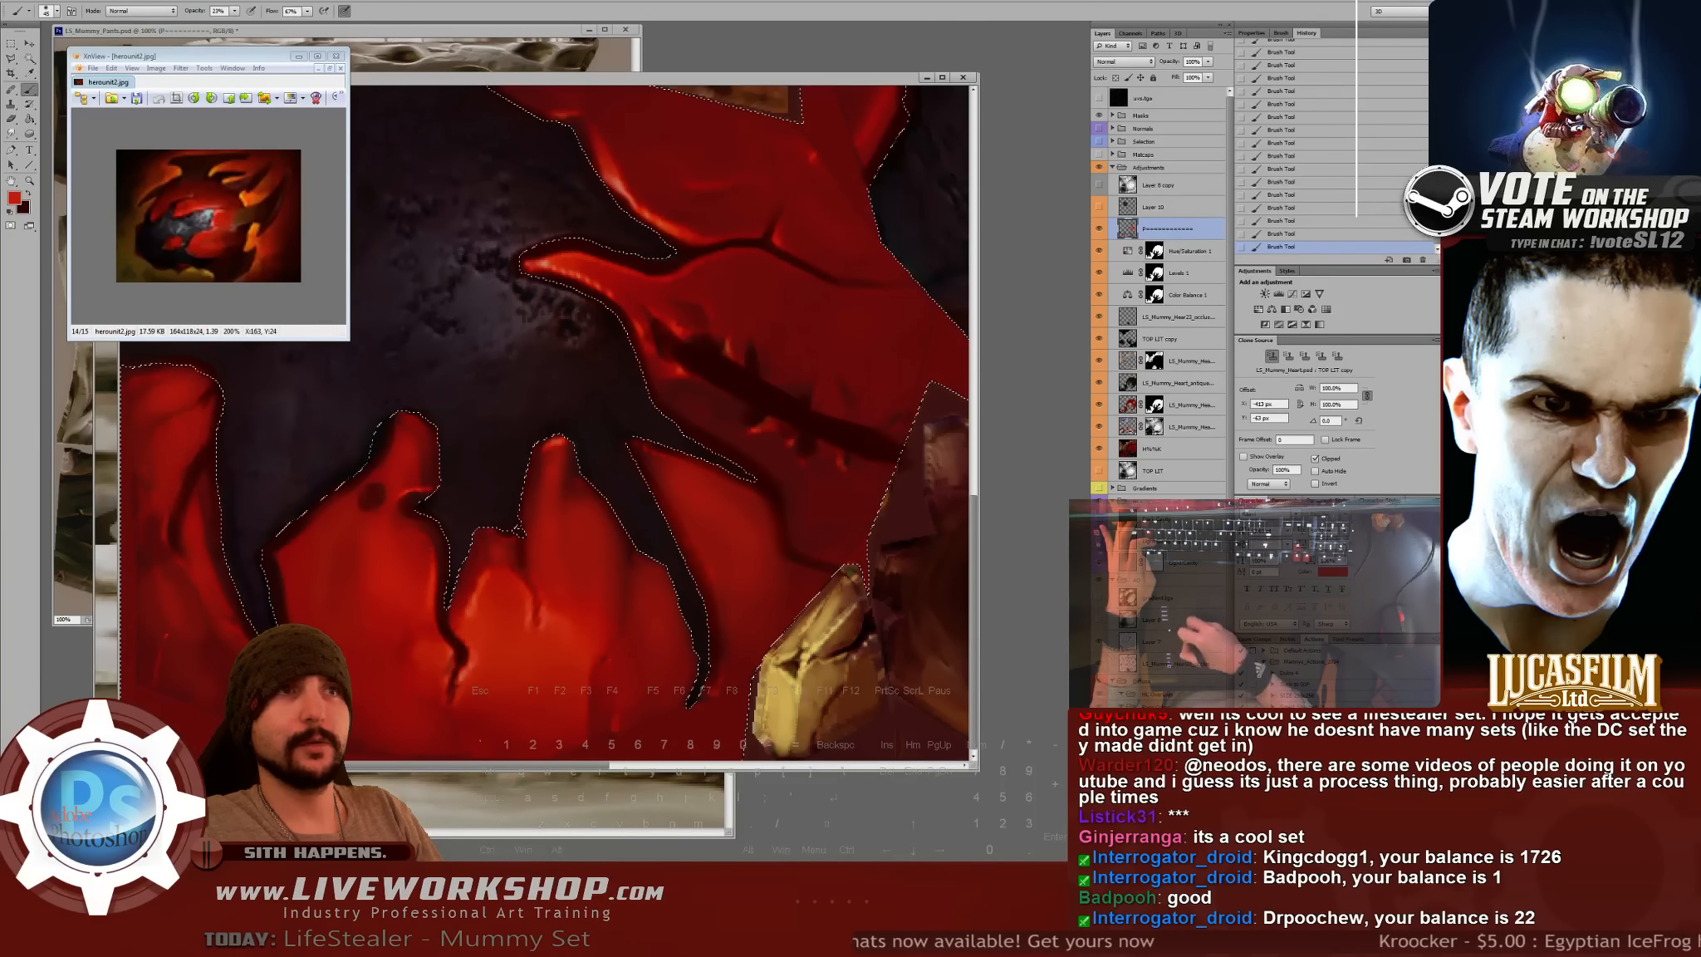
- Paint brighter red over the cracked flesh between the second dark hand and the large claw
{"action": "scroll", "coordinate": [531, 352], "scroll_direction": "up", "scroll_amount": 5}
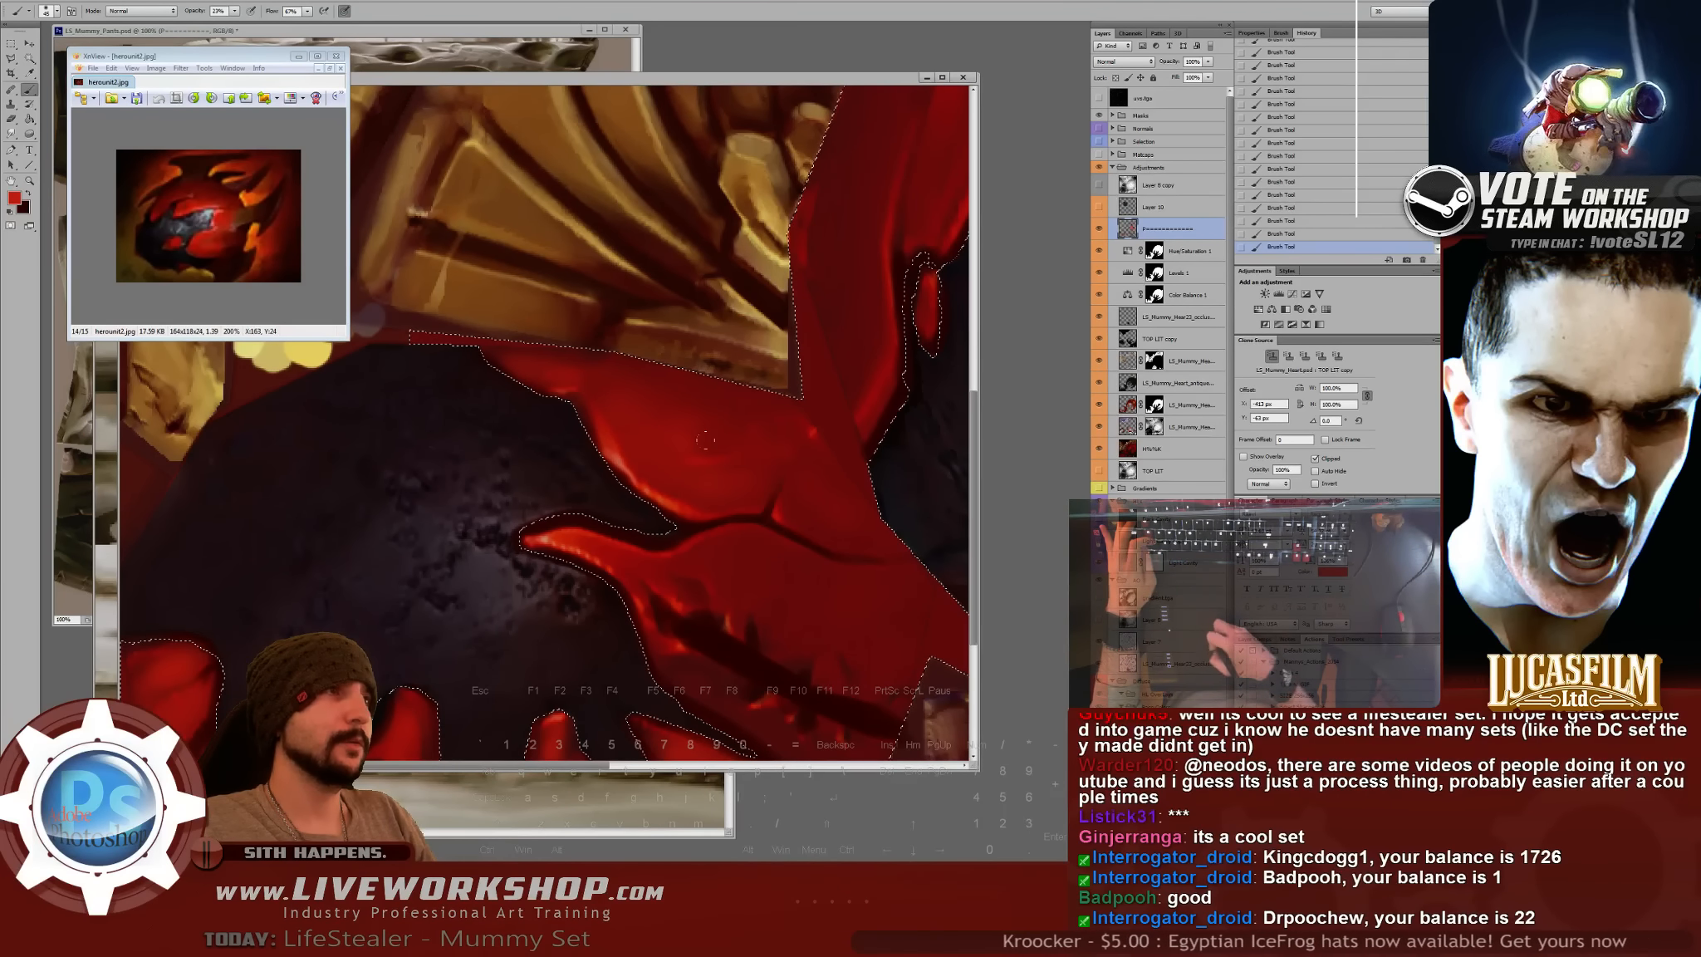
{"action": "key", "text": "ctrl+z"}
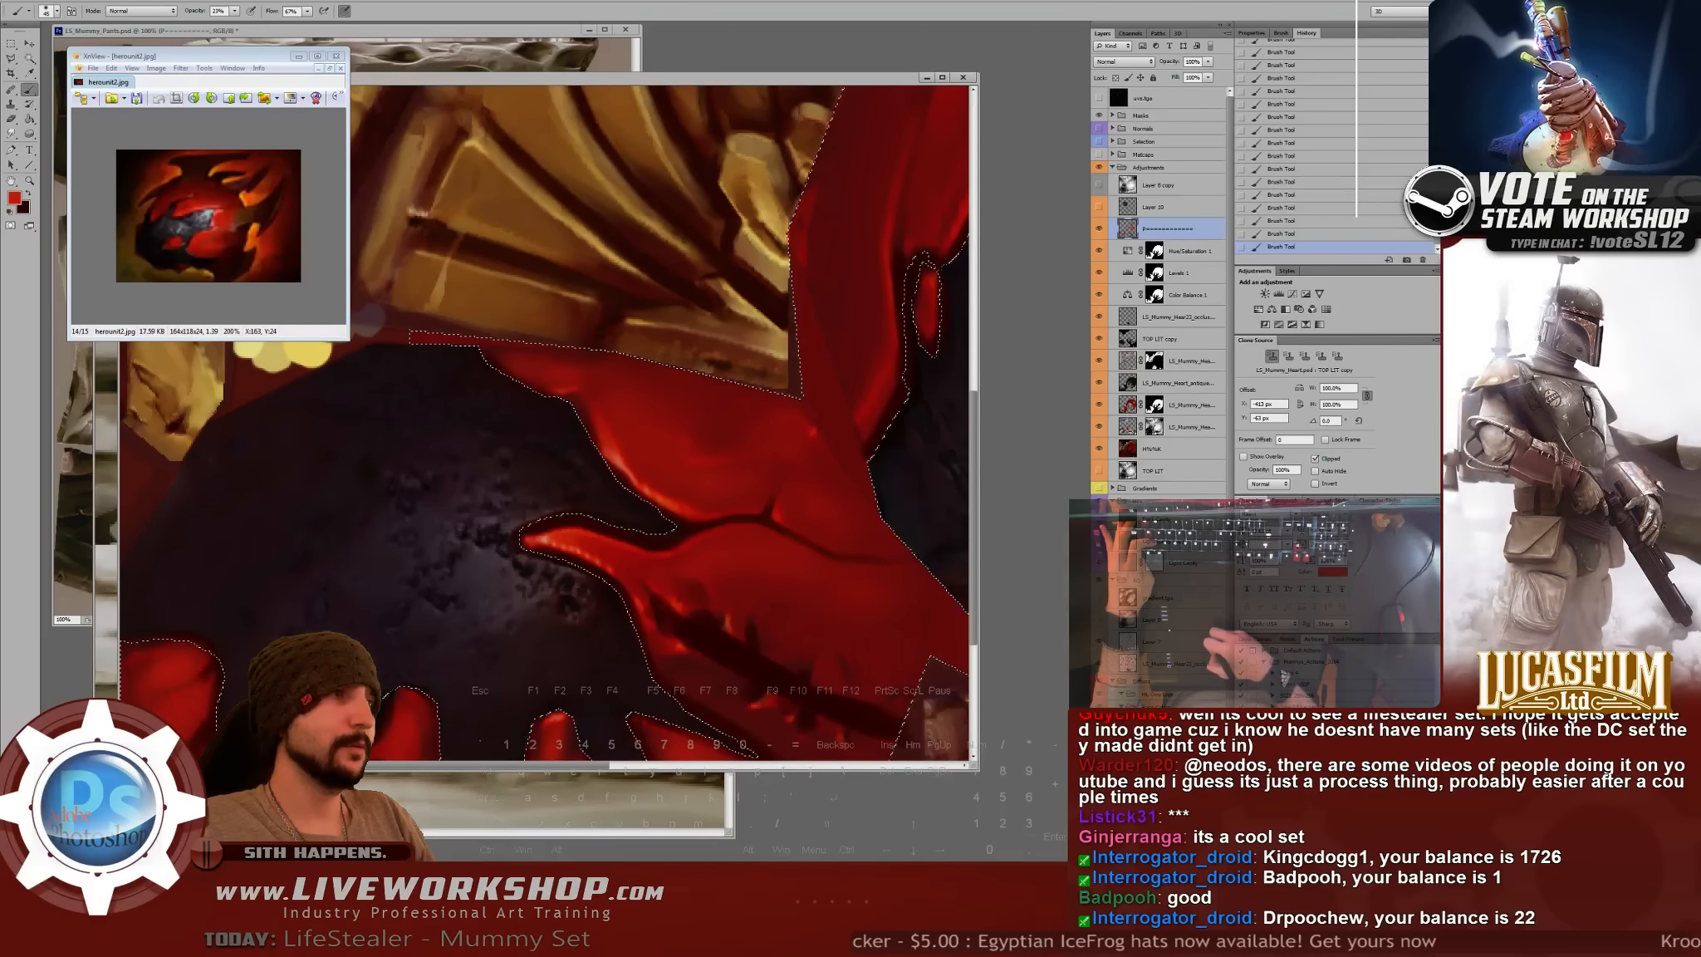
{"action": "left_click_drag", "start_coordinate": [769, 653], "coordinate": [720, 518]}
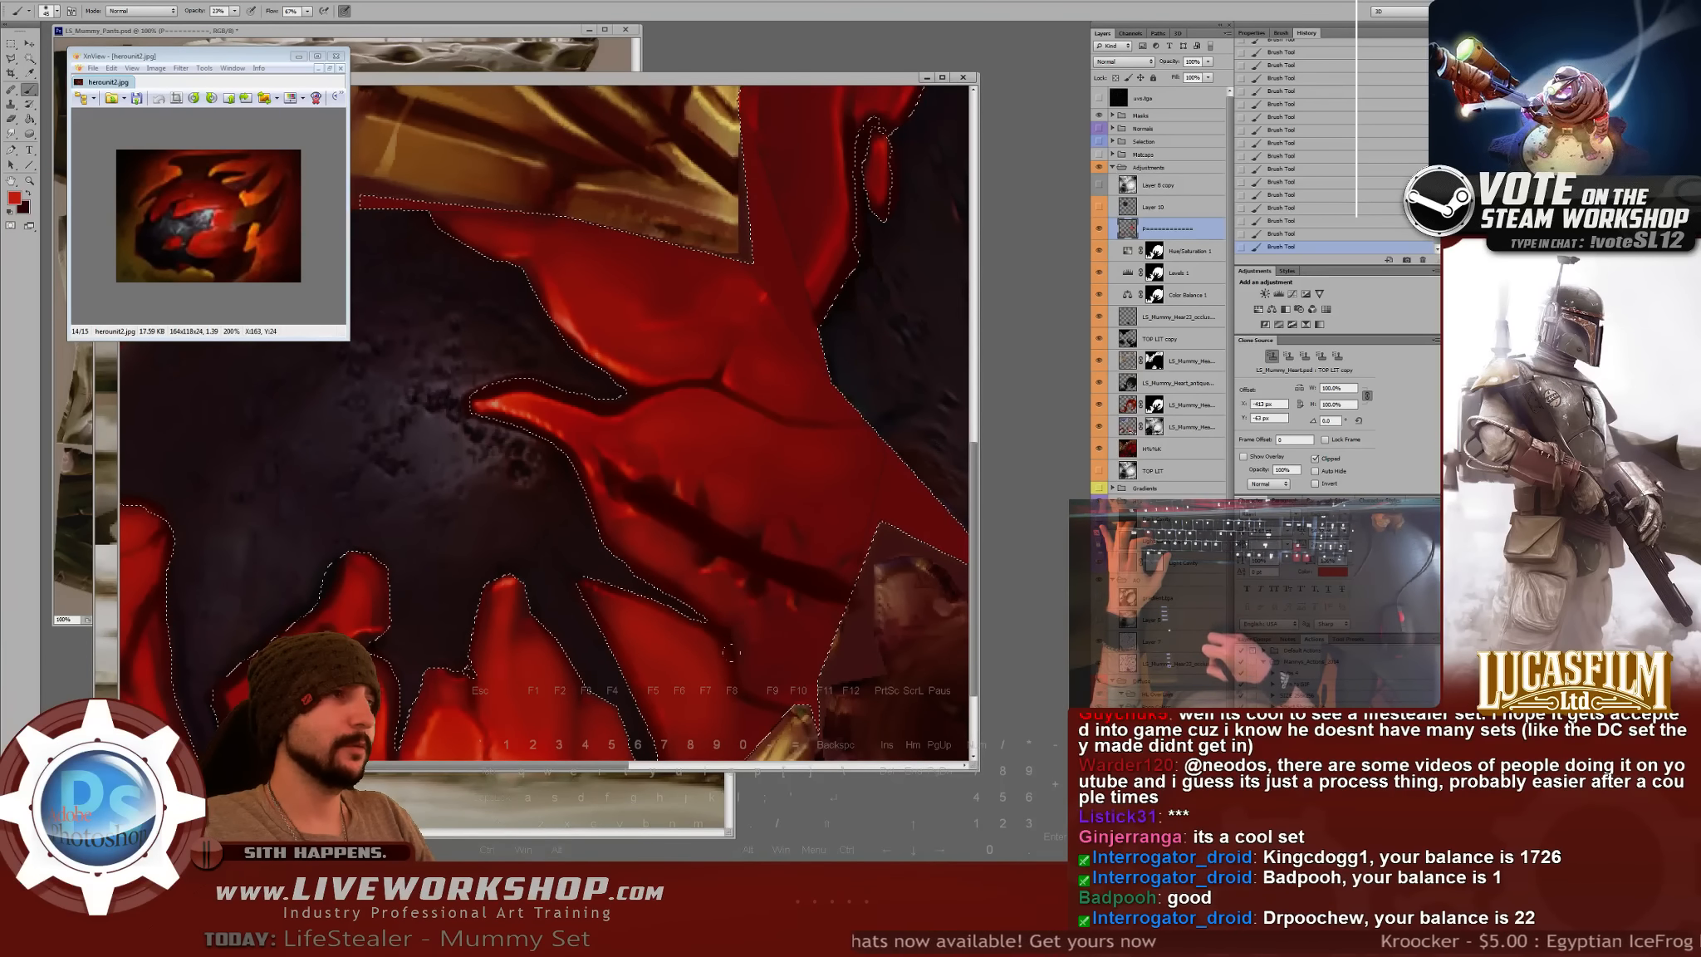
{"action": "left_click_drag", "start_coordinate": [731, 652], "coordinate": [693, 458]}
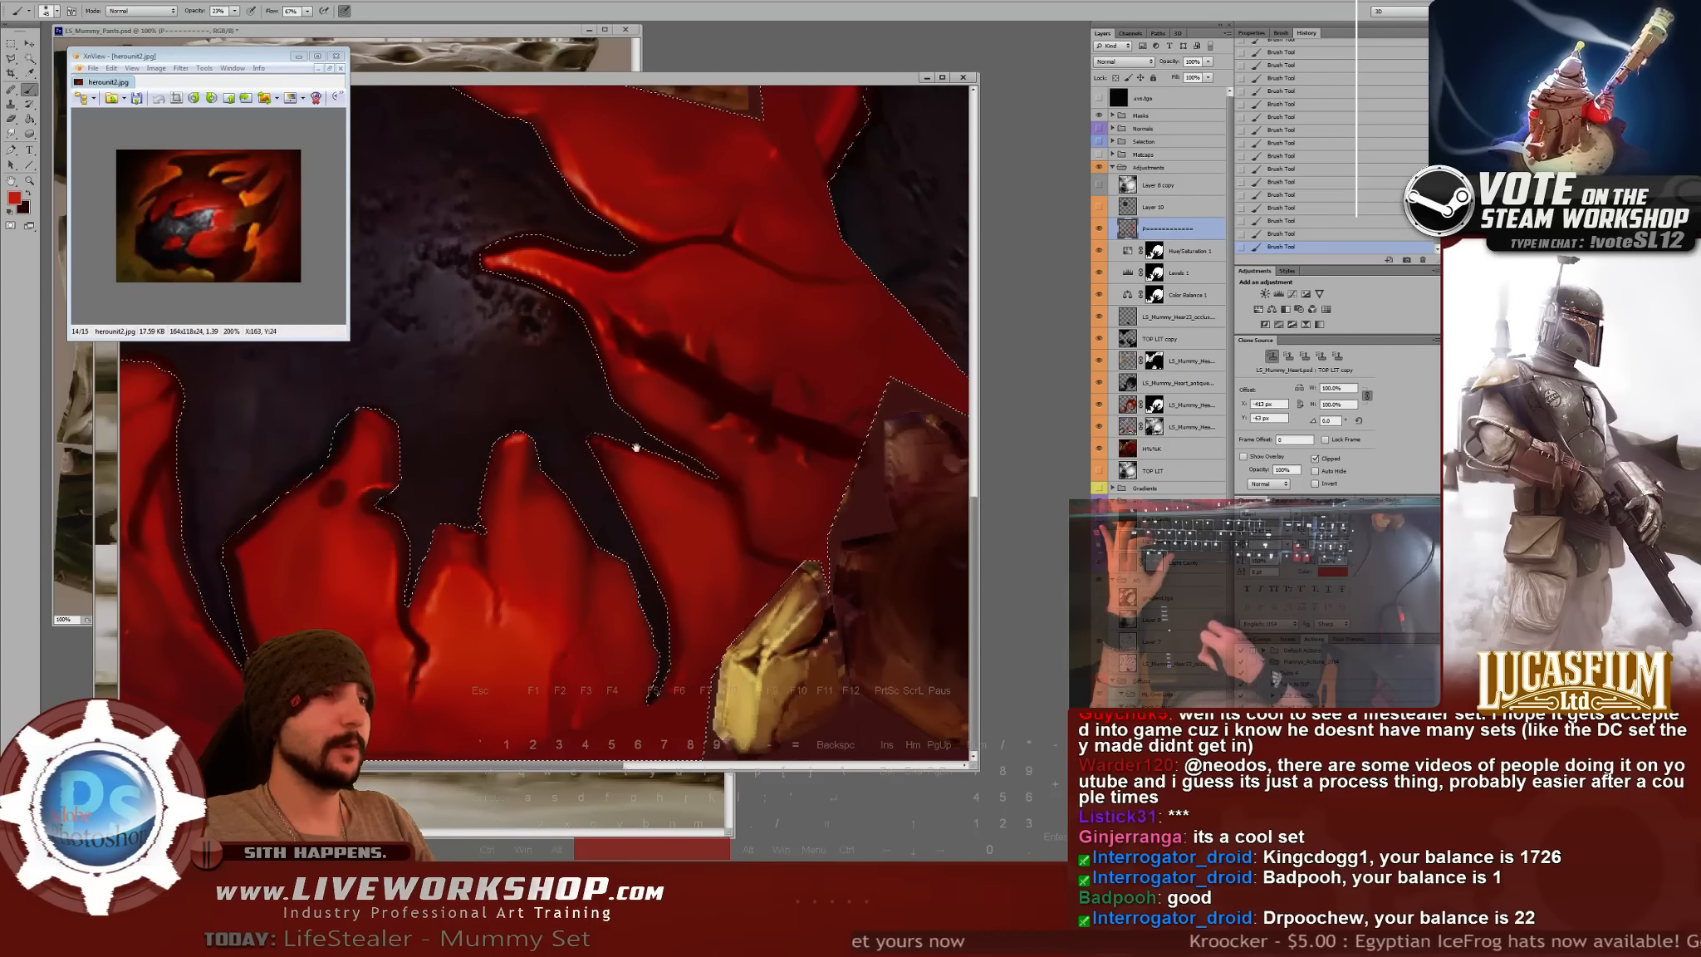
{"action": "left_click_drag", "start_coordinate": [517, 529], "coordinate": [562, 528]}
- Undo the latest brush strokes, lower the brush opacity and softly repaint the red flesh between the gold fan and the large claw
{"action": "key", "text": "ctrl+minus"}
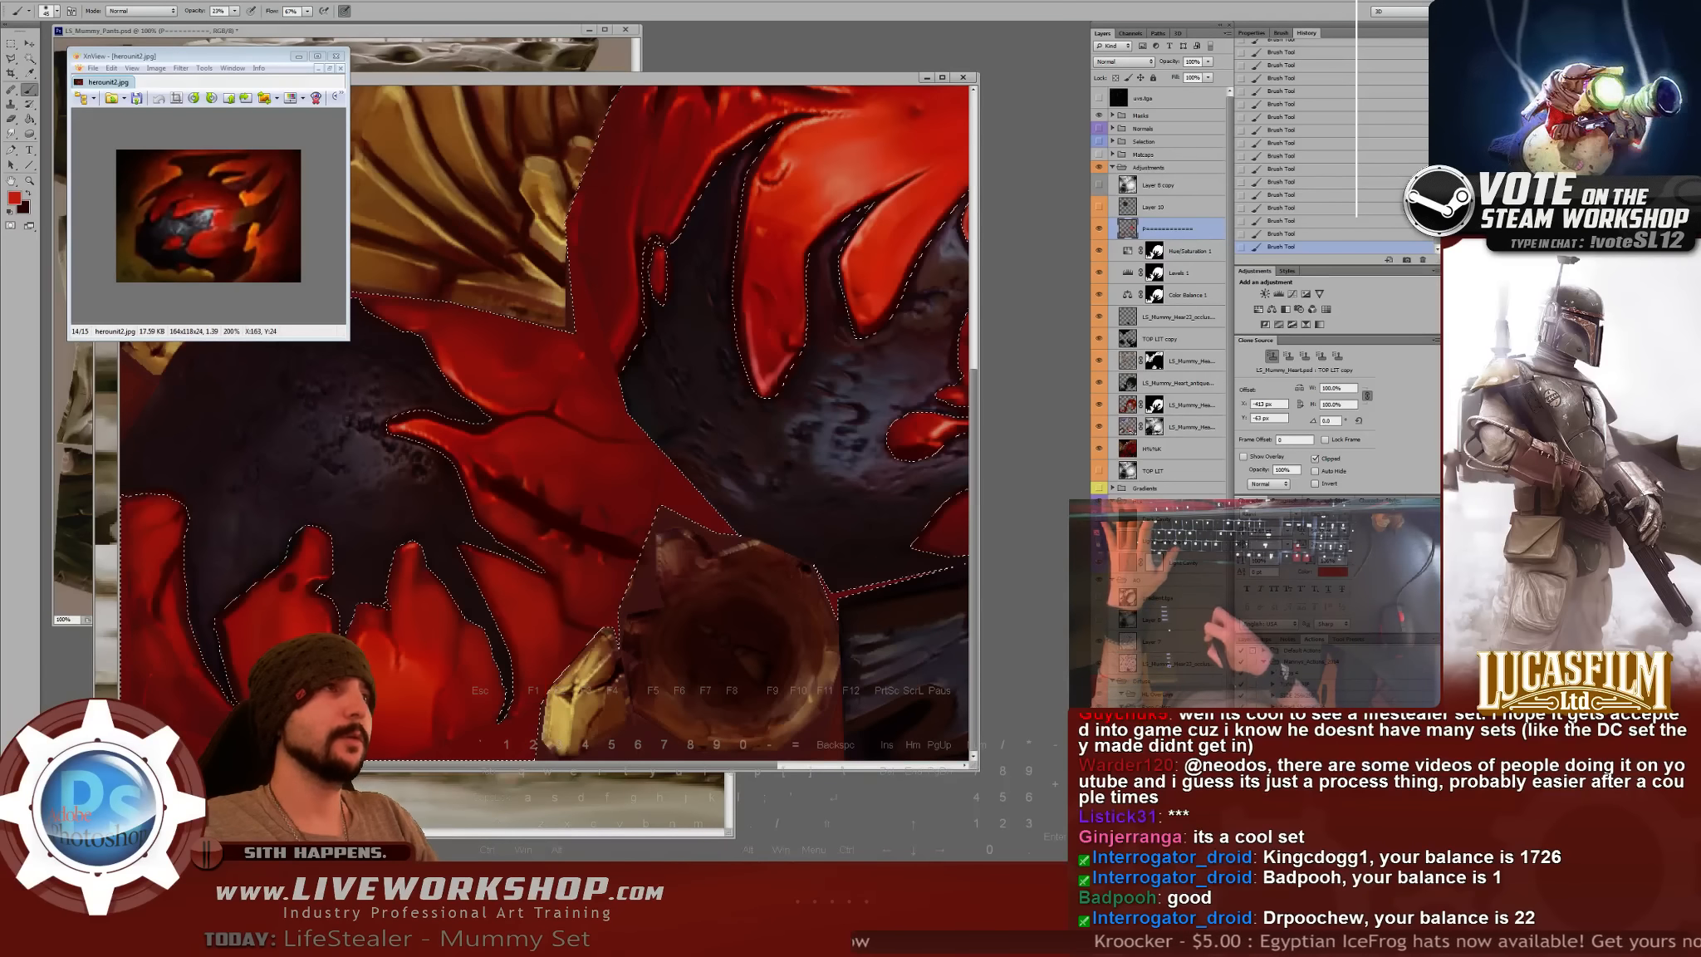
{"action": "left_click_drag", "start_coordinate": [661, 396], "coordinate": [653, 519]}
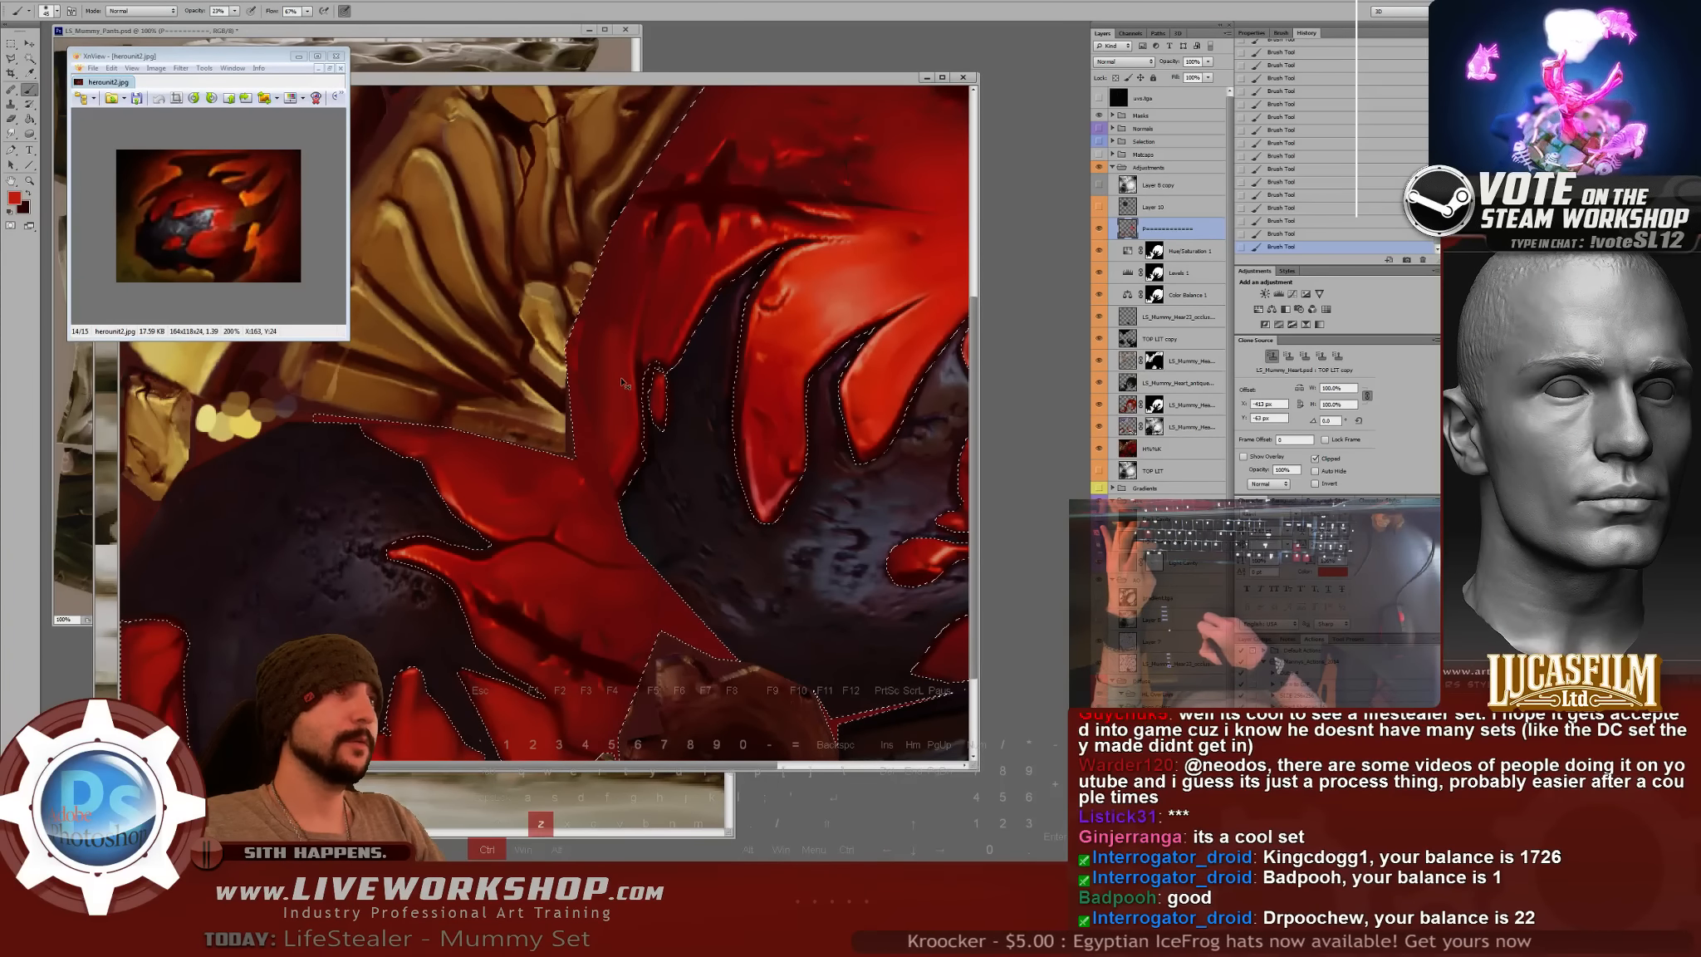
{"action": "key", "text": "ctrl+alt+z"}
{"action": "key", "text": "ctrl+alt+z"}
{"action": "key", "text": "ctrl+alt+z"}
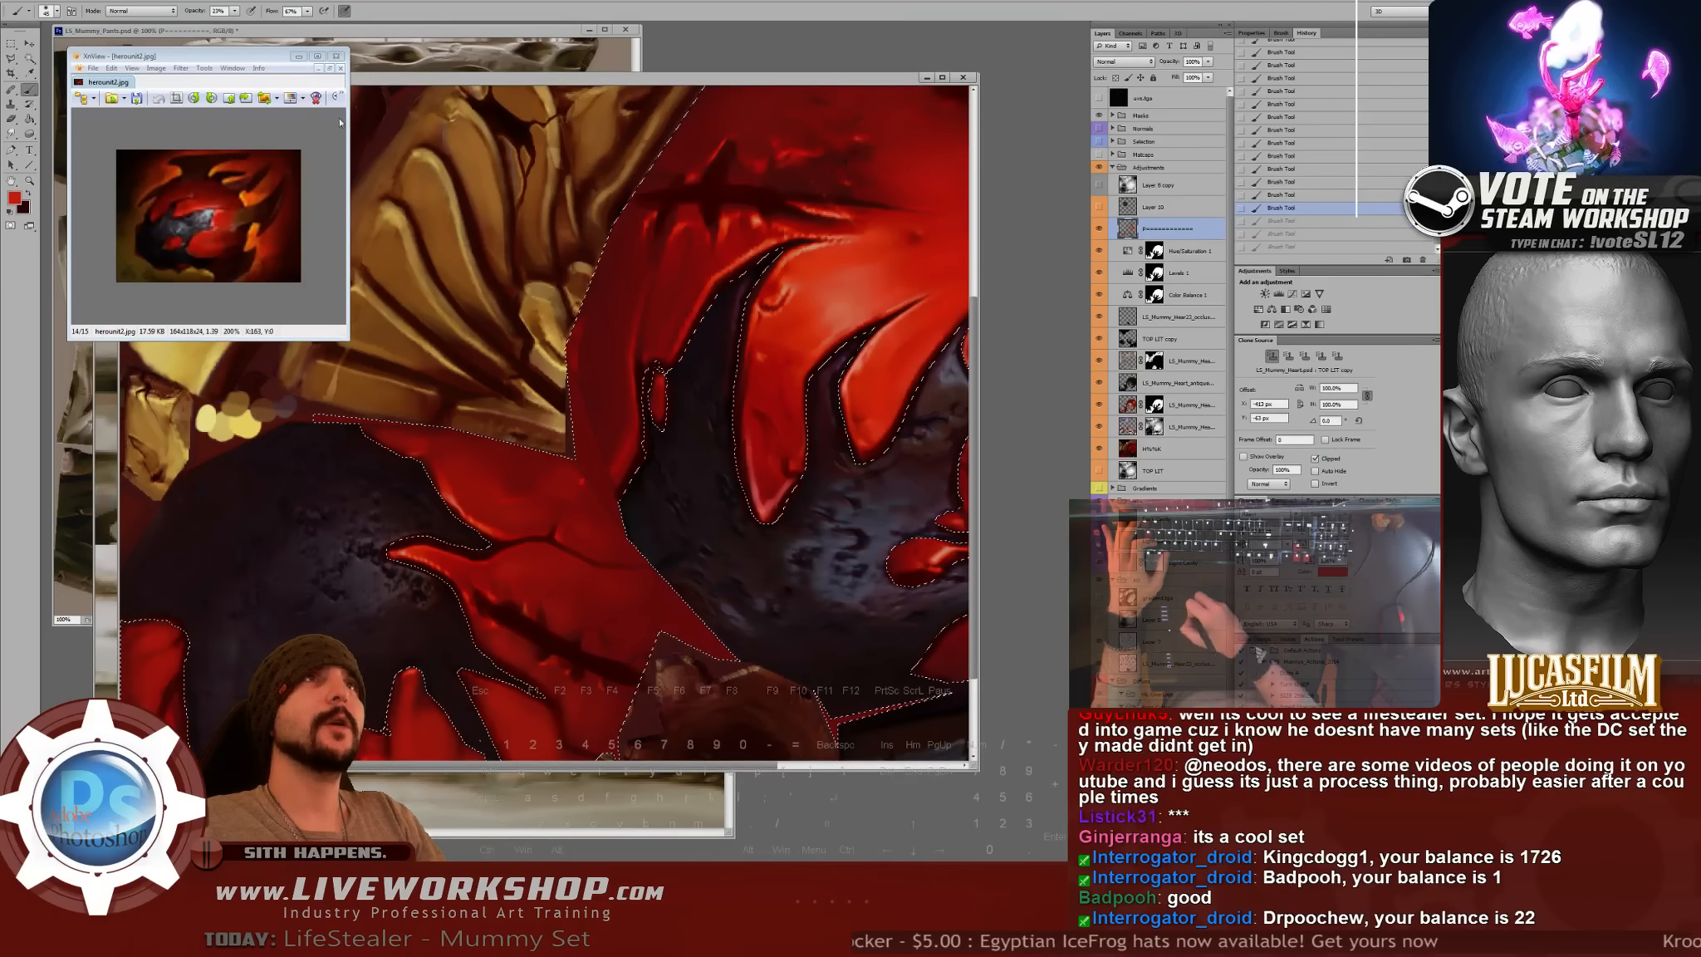
{"action": "left_click_drag", "start_coordinate": [685, 325], "coordinate": [686, 322]}
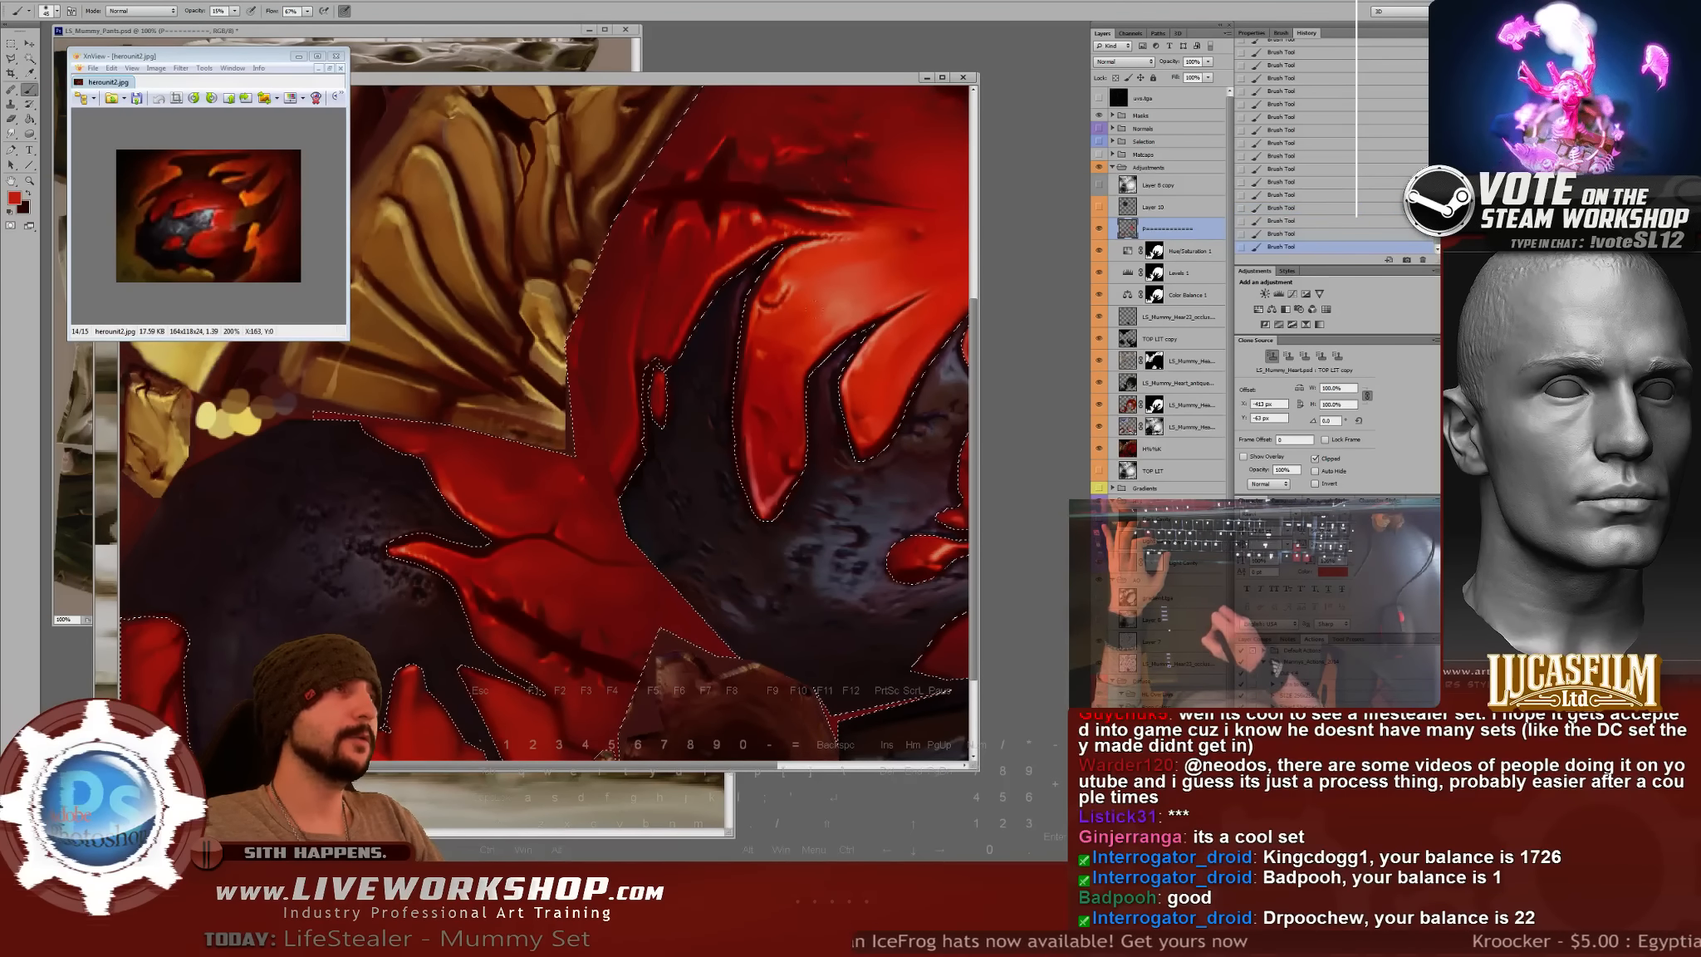
{"action": "mouse_move", "coordinate": [789, 444]}
{"action": "left_mouse_down"}
{"action": "mouse_move", "coordinate": [606, 482]}
{"action": "mouse_move", "coordinate": [538, 445]}
{"action": "left_mouse_up"}
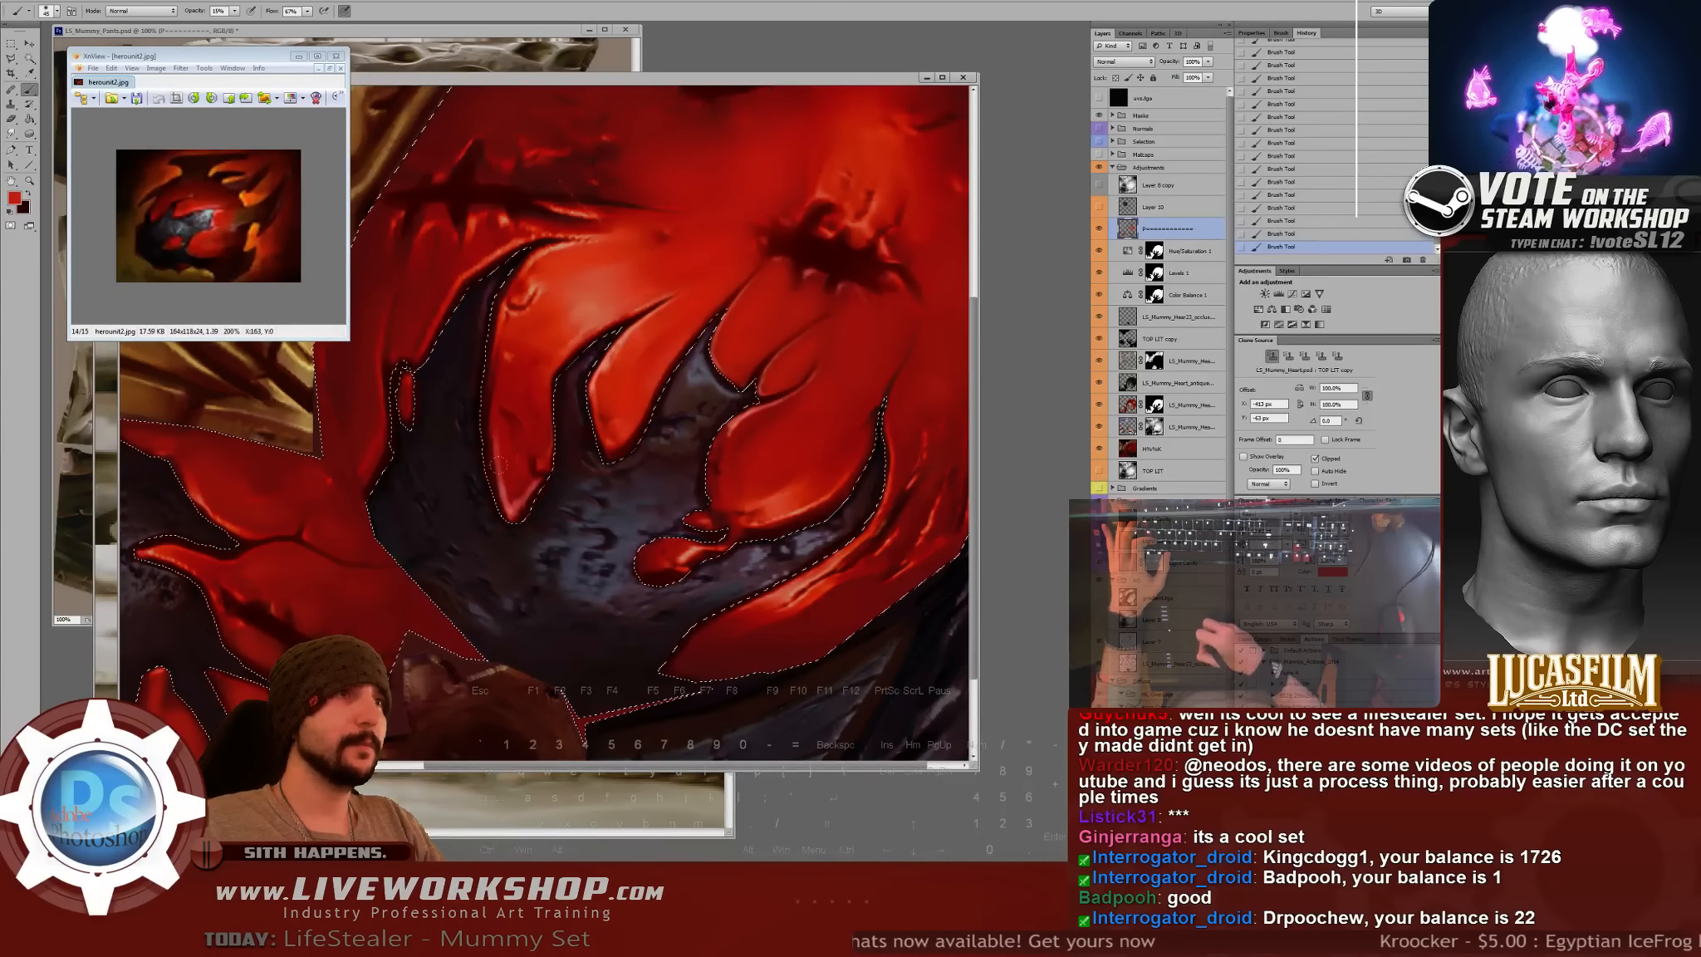
{"action": "left_click_drag", "start_coordinate": [769, 317], "coordinate": [728, 394]}
- Clear the selection around the heart flesh and dismiss the heroun42.jpg reference image window
{"action": "key", "text": "m"}
{"action": "left_click_drag", "start_coordinate": [657, 296], "coordinate": [656, 298]}
{"action": "scroll", "coordinate": [636, 432], "scroll_direction": "down", "scroll_amount": 3}
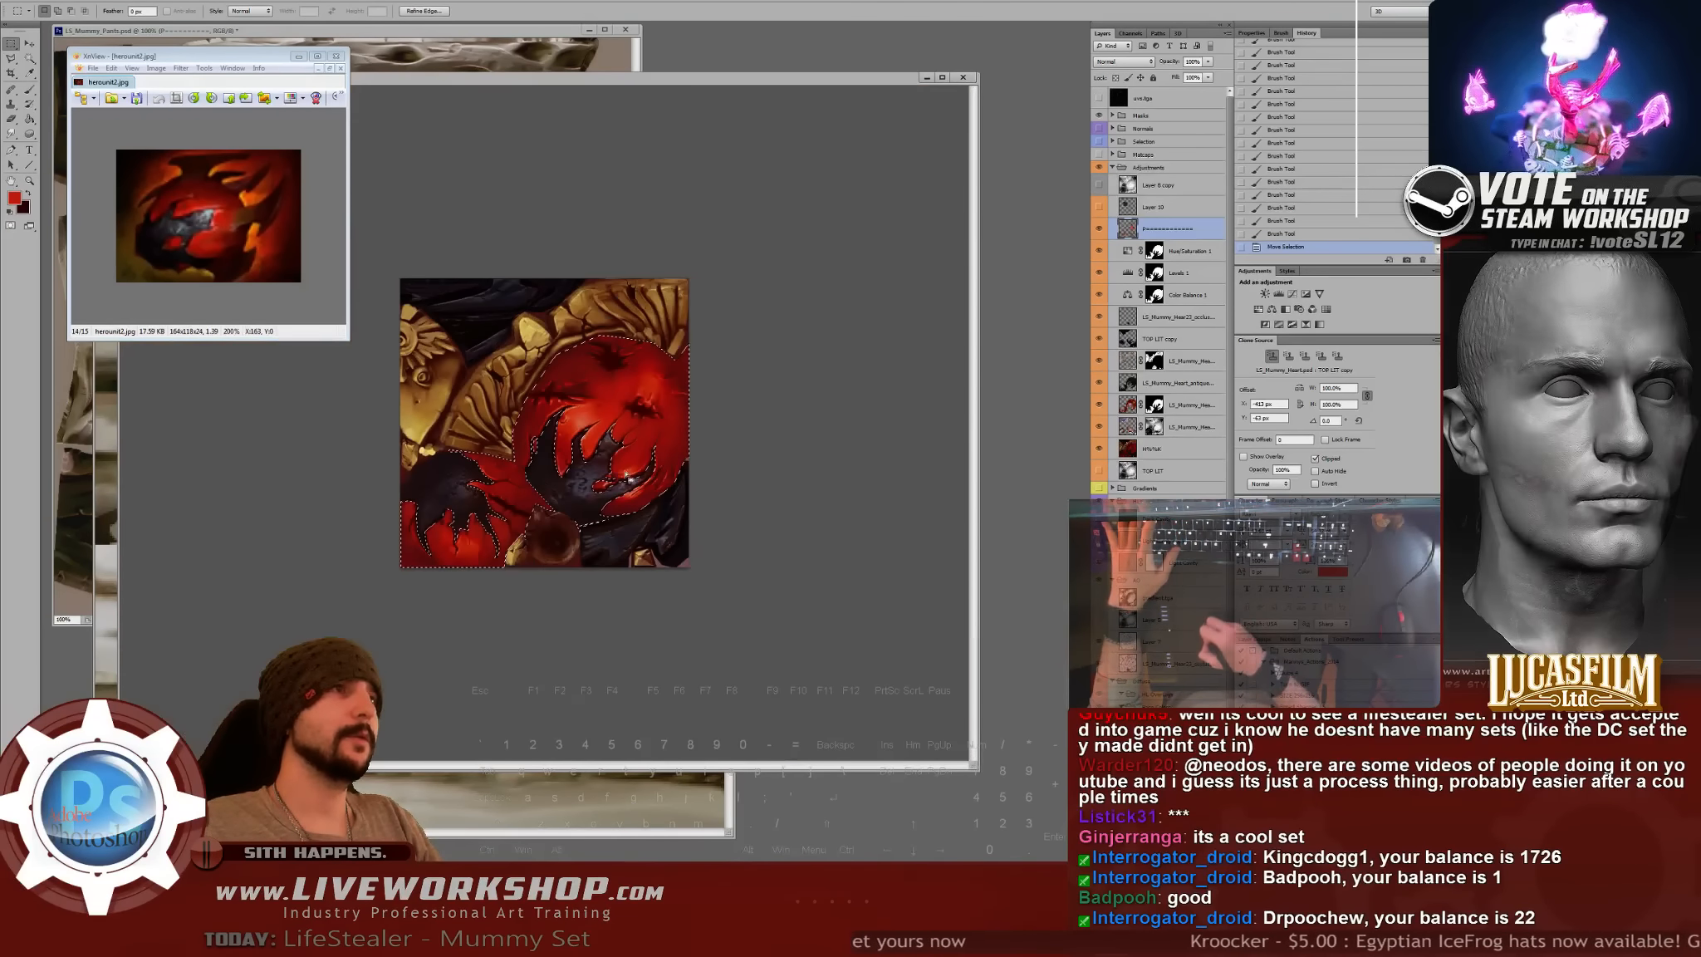
{"action": "key", "text": "ctrl+d"}
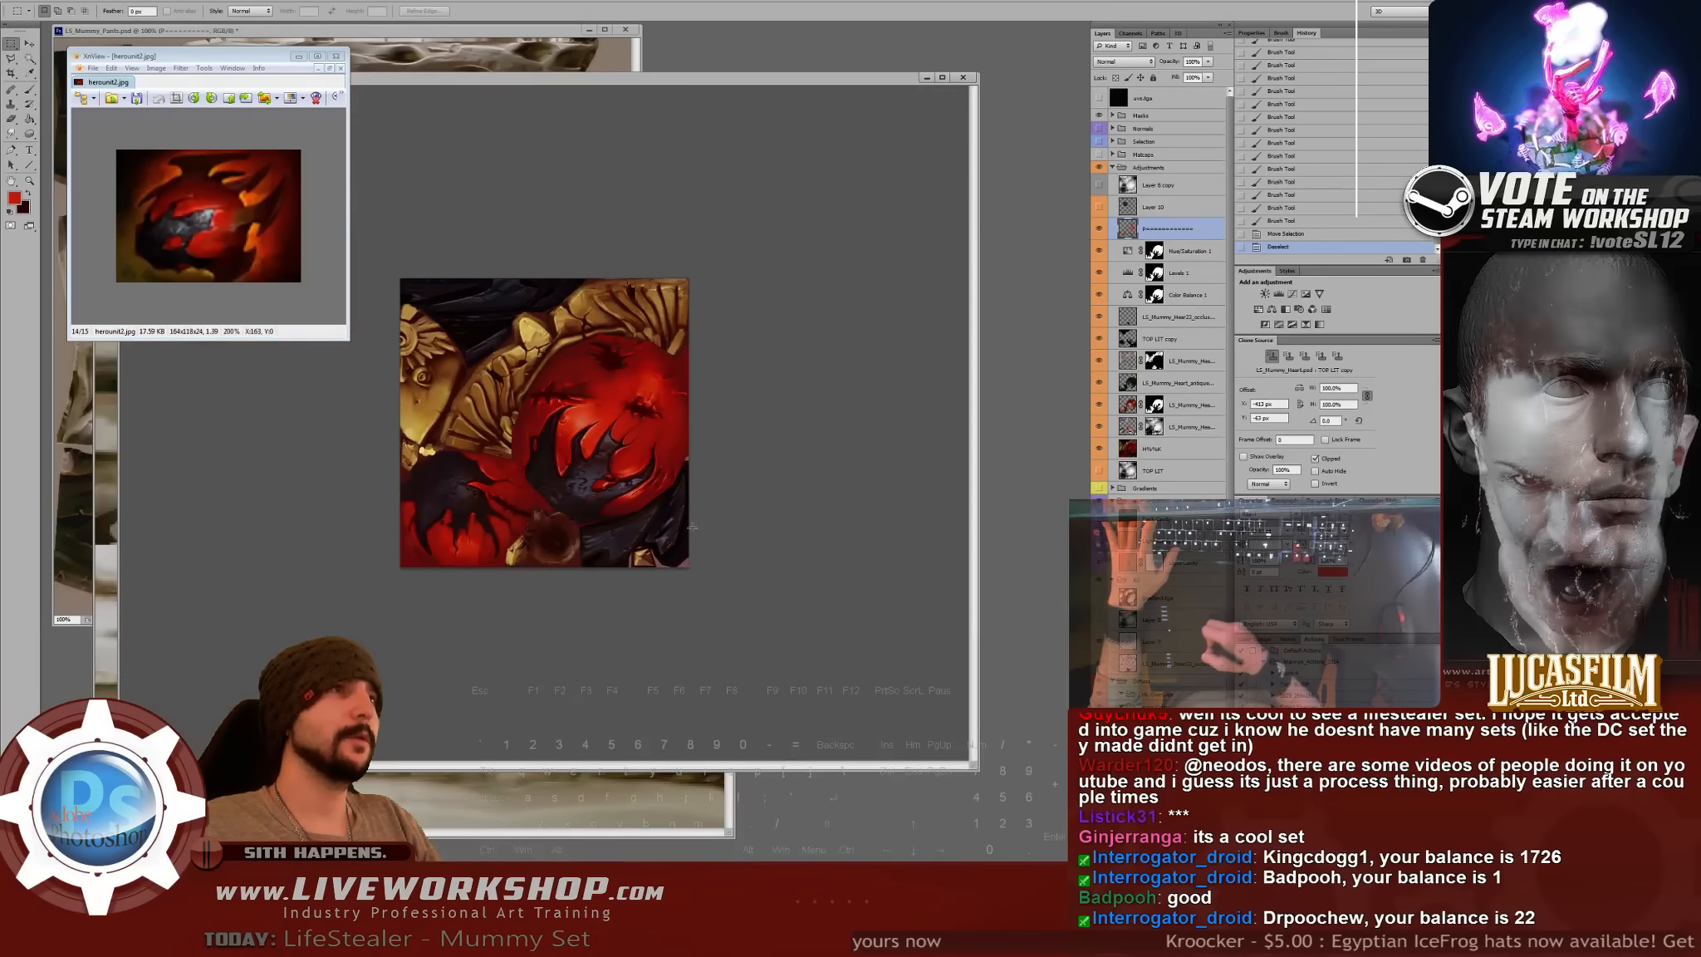
{"action": "left_click", "coordinate": [337, 58]}
{"action": "key", "text": "ctrl+plus"}
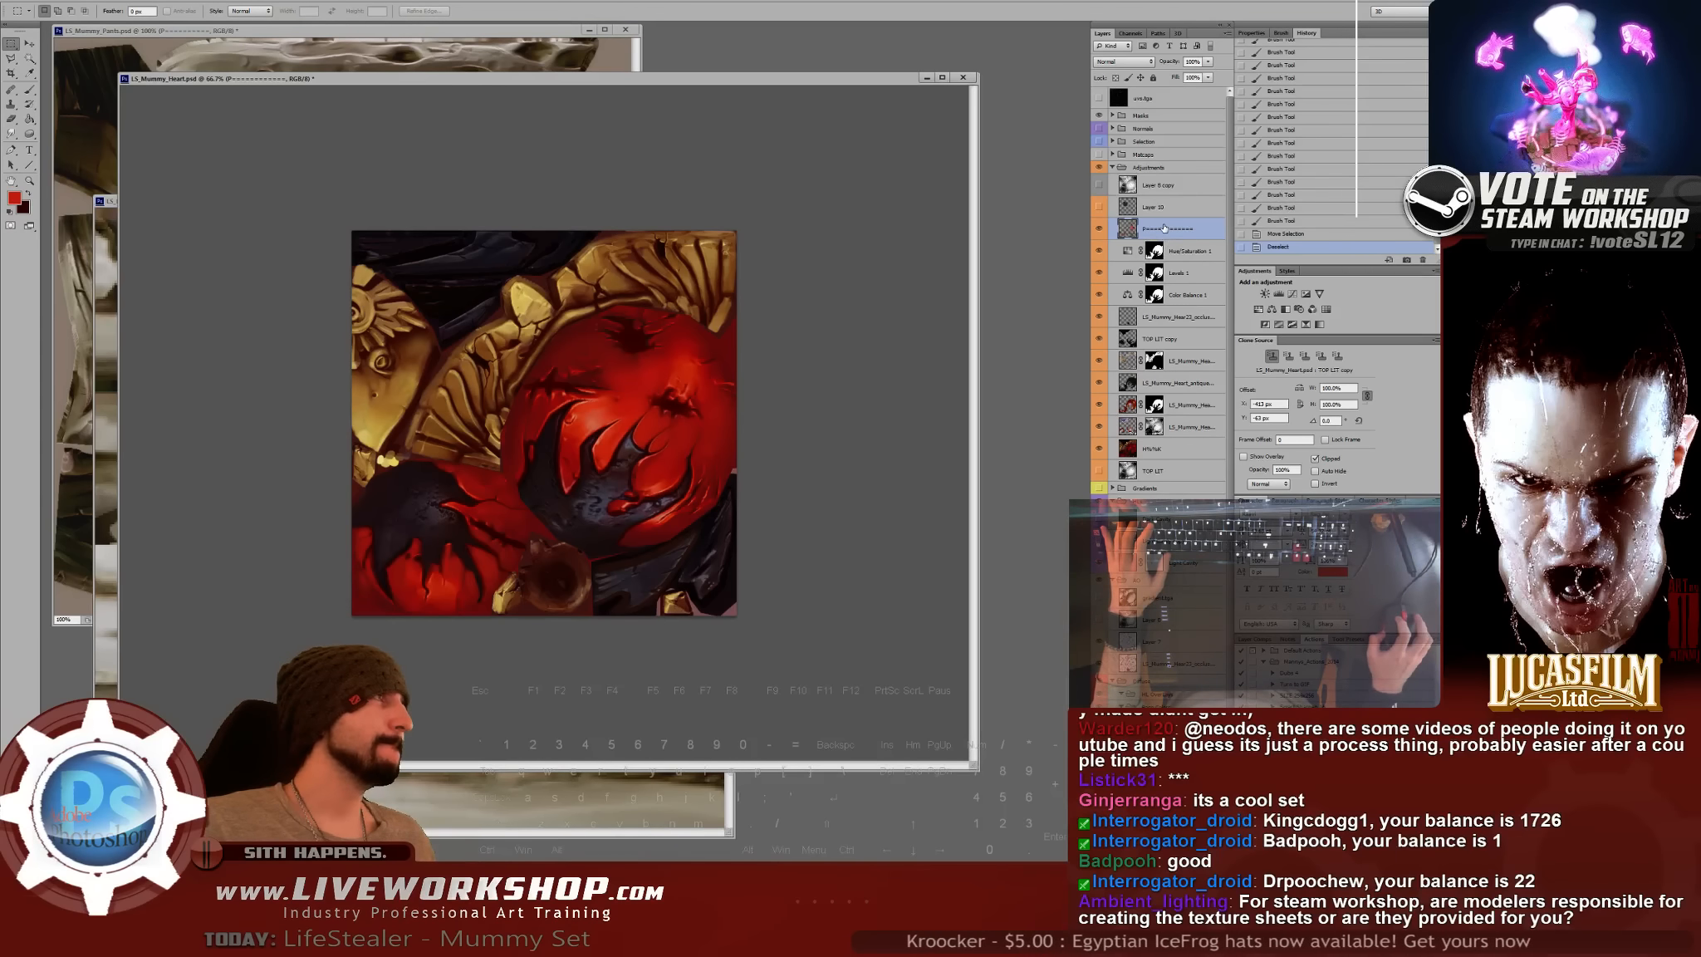
- Save the heart texture, switch to Softimage and inspect the textured heart jar and the full mummy character from several angles
{"action": "left_click", "coordinate": [1105, 231]}
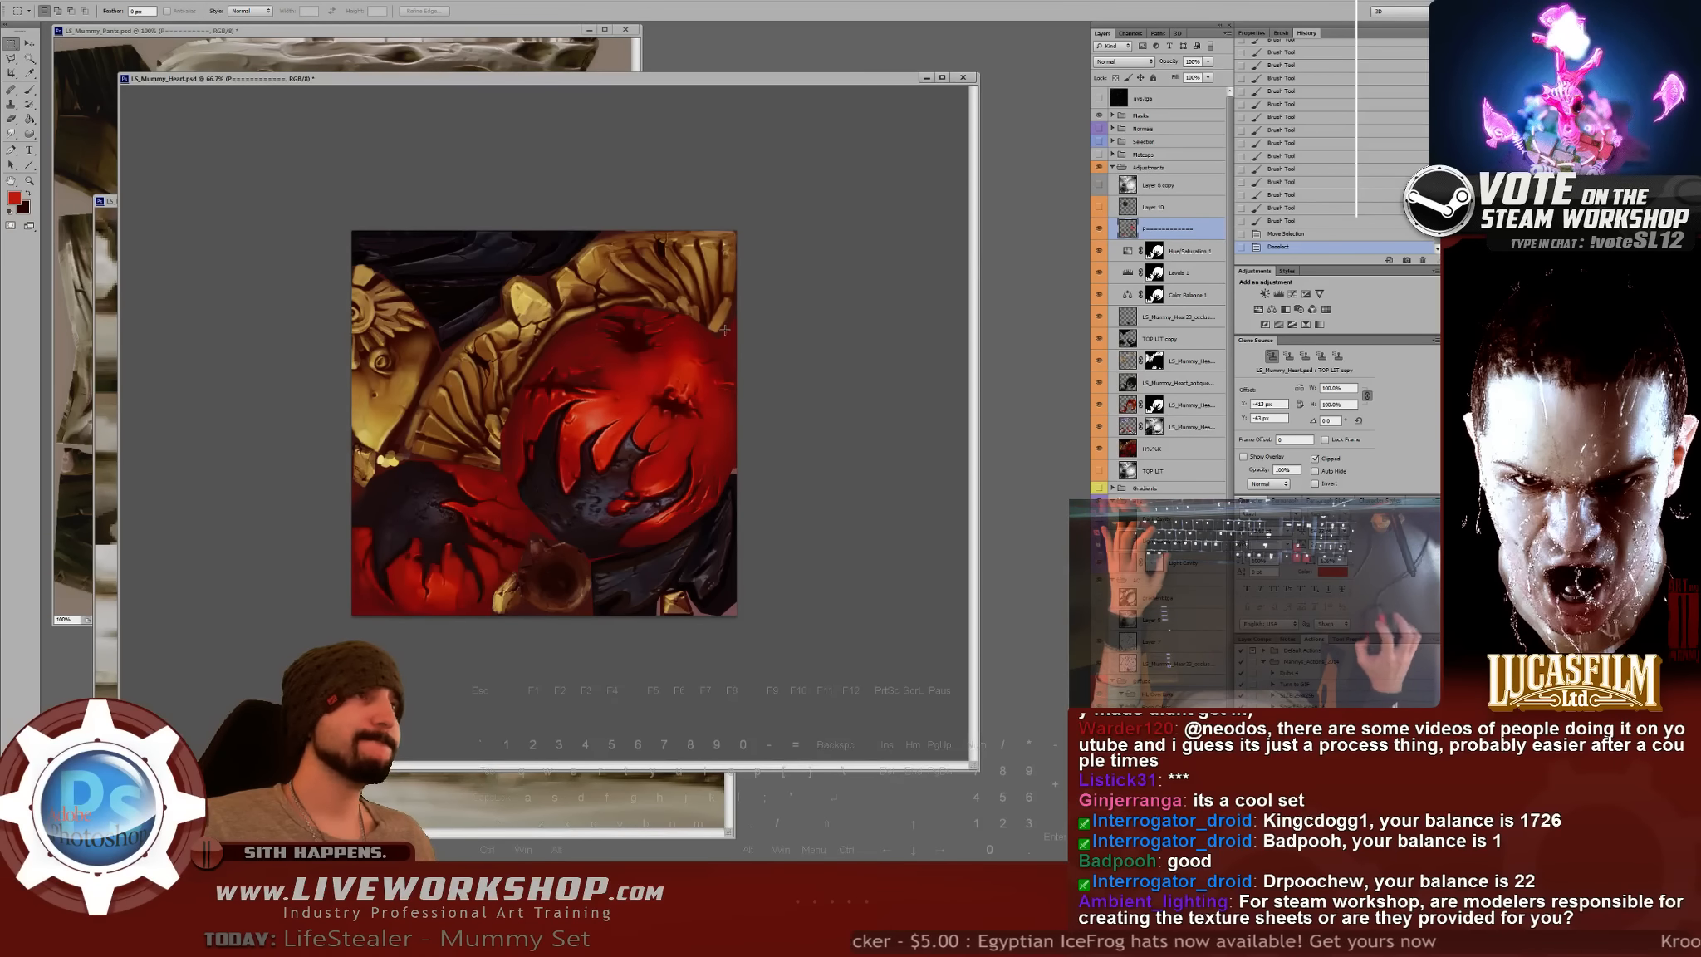
{"action": "key", "text": "ctrl+s"}
{"action": "key", "text": "alt+Tab"}
{"action": "left_click_drag", "start_coordinate": [614, 399], "coordinate": [683, 565]}
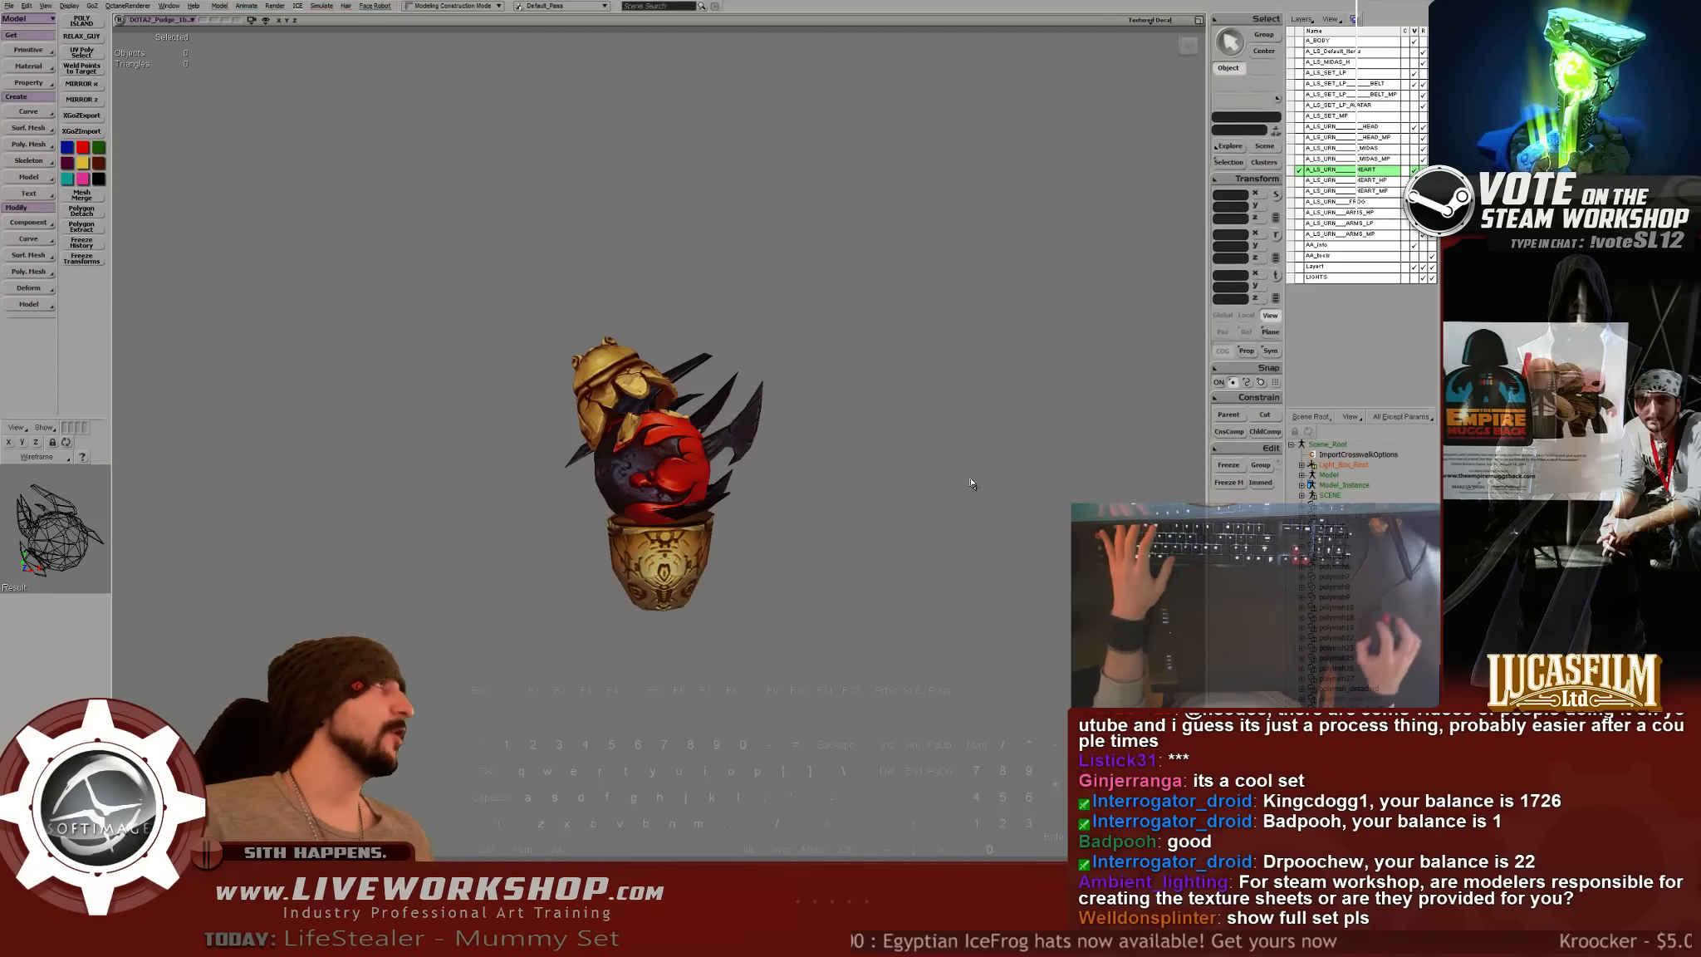
{"action": "left_click_drag", "start_coordinate": [810, 382], "coordinate": [955, 149]}
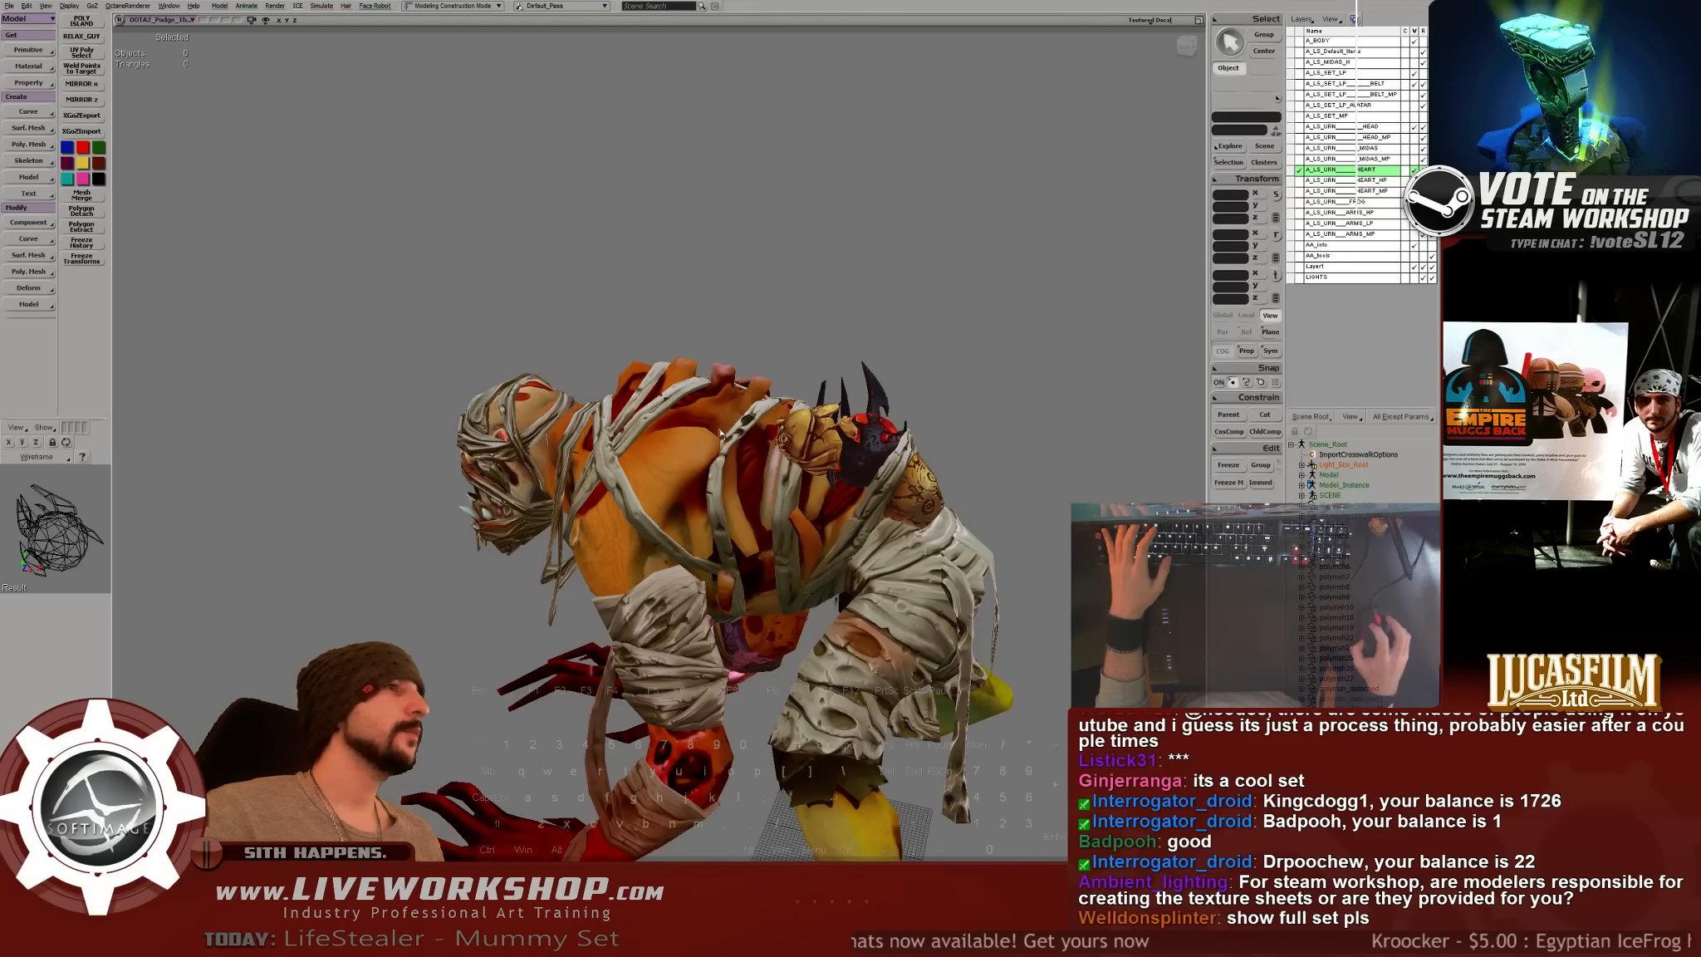
- Try to move the base body sideways out of the mummy set, and undo the move
{"action": "left_click", "coordinate": [650, 521]}
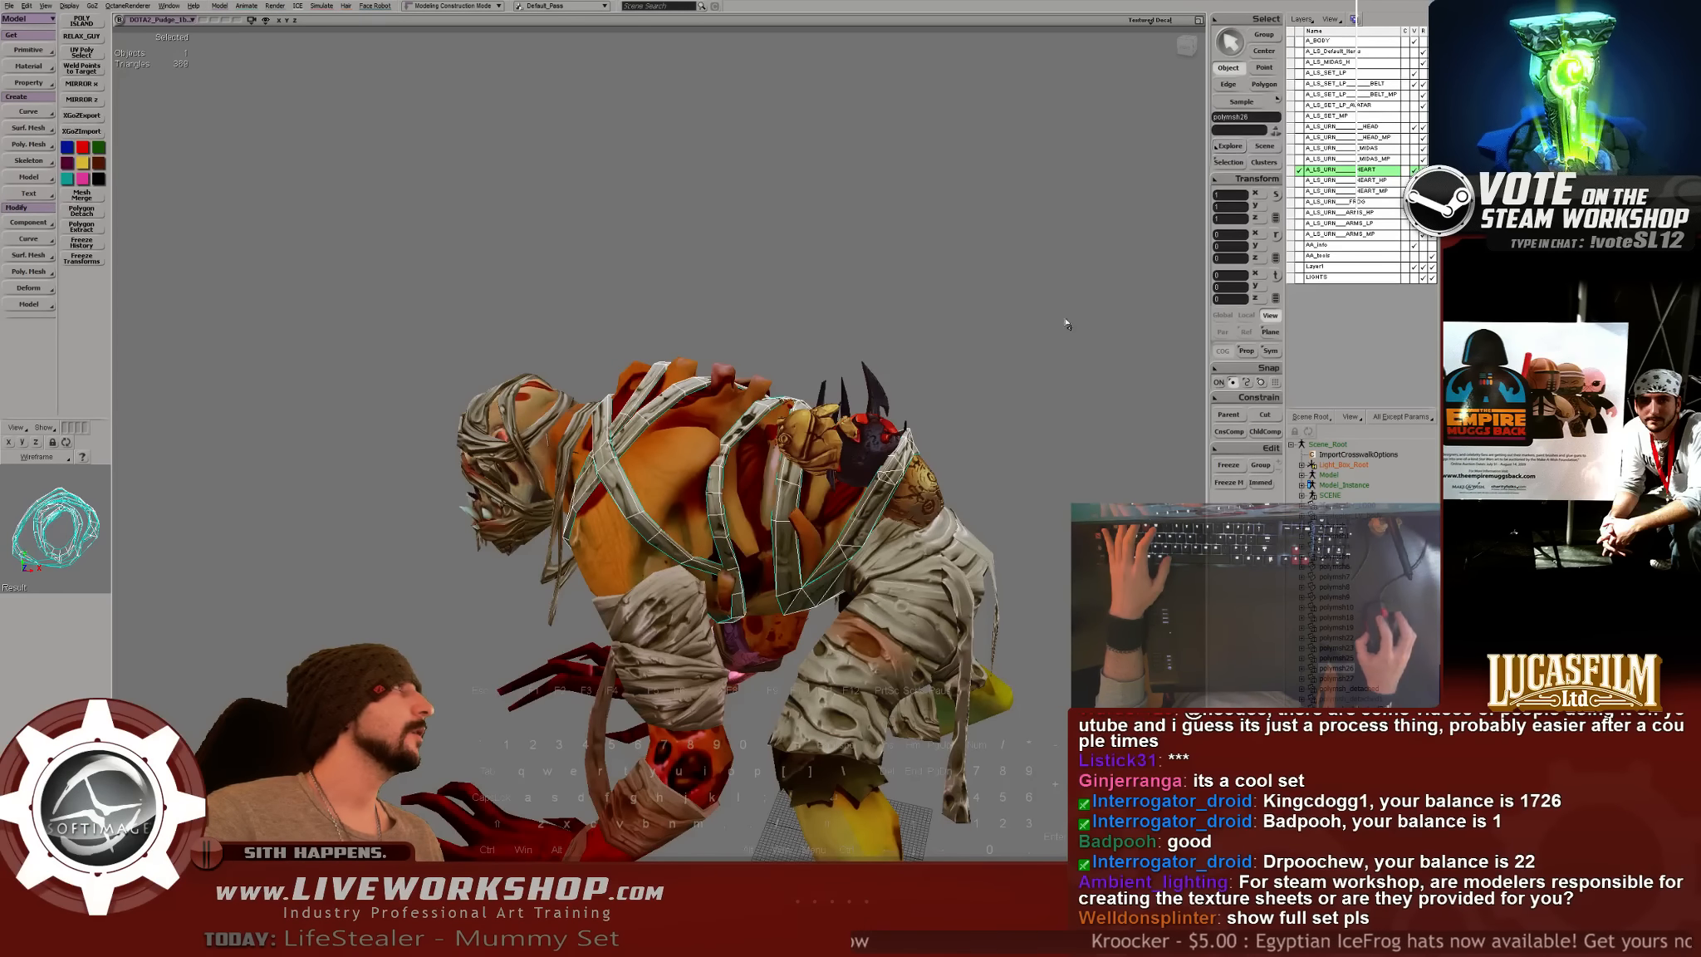
{"action": "left_click", "coordinate": [611, 498]}
{"action": "left_click_drag", "start_coordinate": [465, 416], "coordinate": [870, 388]}
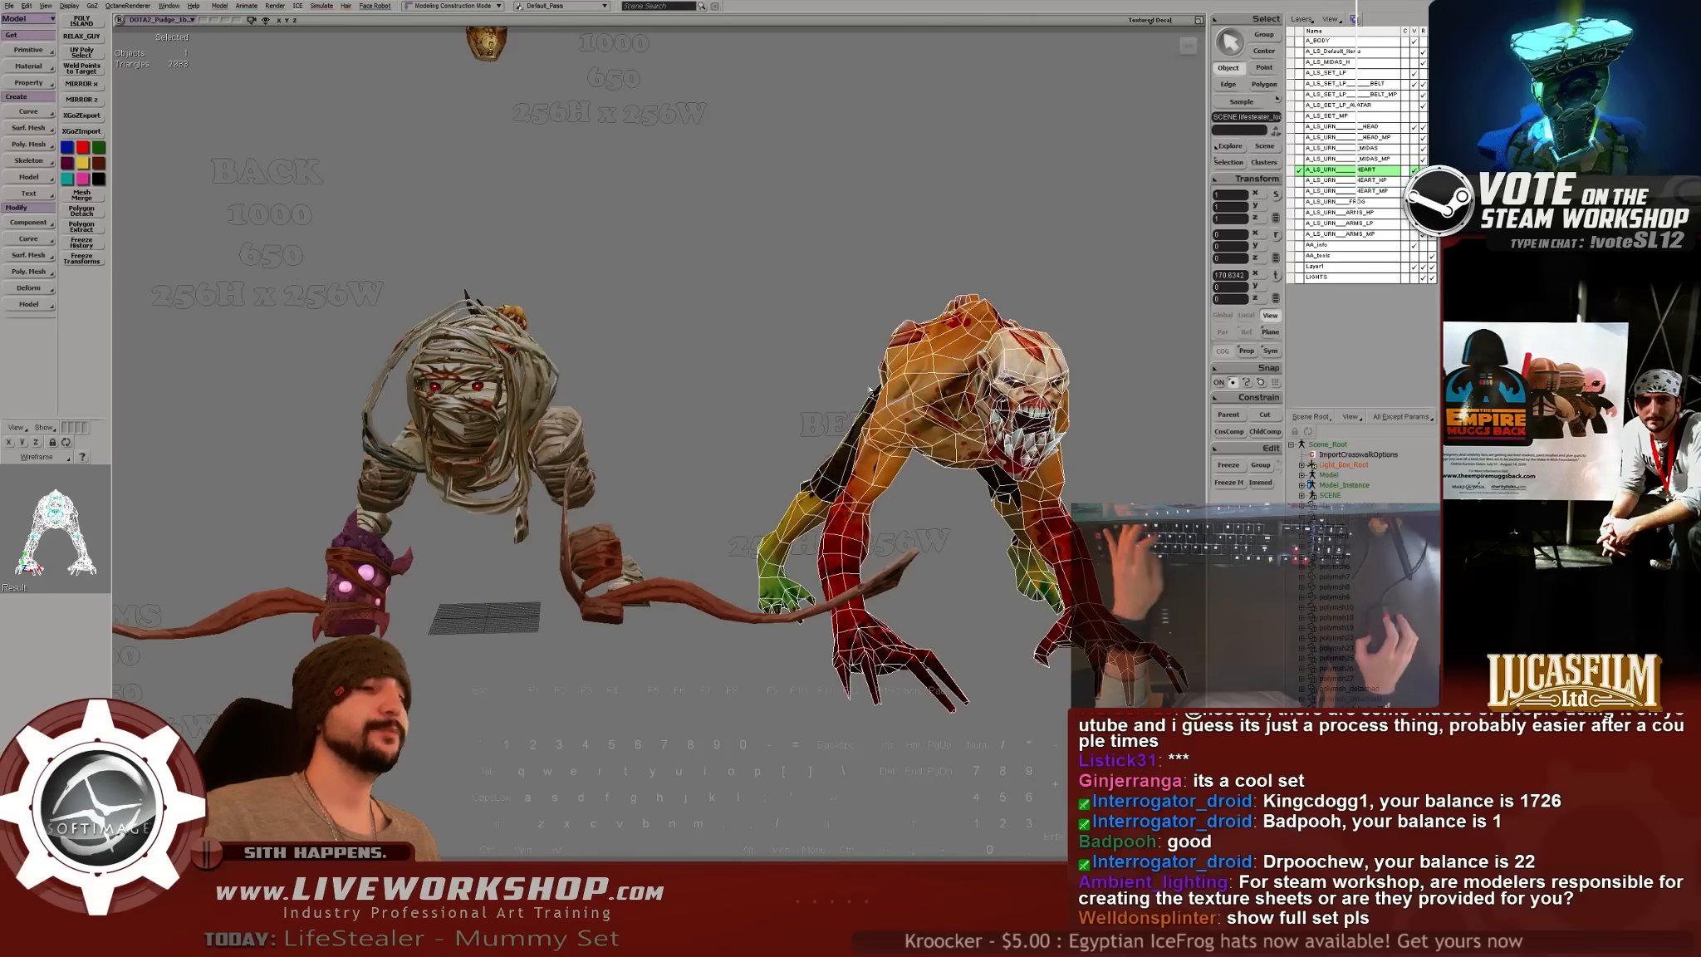
{"action": "key", "text": "ctrl+z"}
- Isolate the base body, examine it from several angles and bring the mummy set pieces back into view
{"action": "key", "text": "shift+i"}
{"action": "key", "text": "space"}
{"action": "left_click", "coordinate": [716, 374]}
{"action": "left_click_drag", "start_coordinate": [717, 374], "coordinate": [803, 406]}
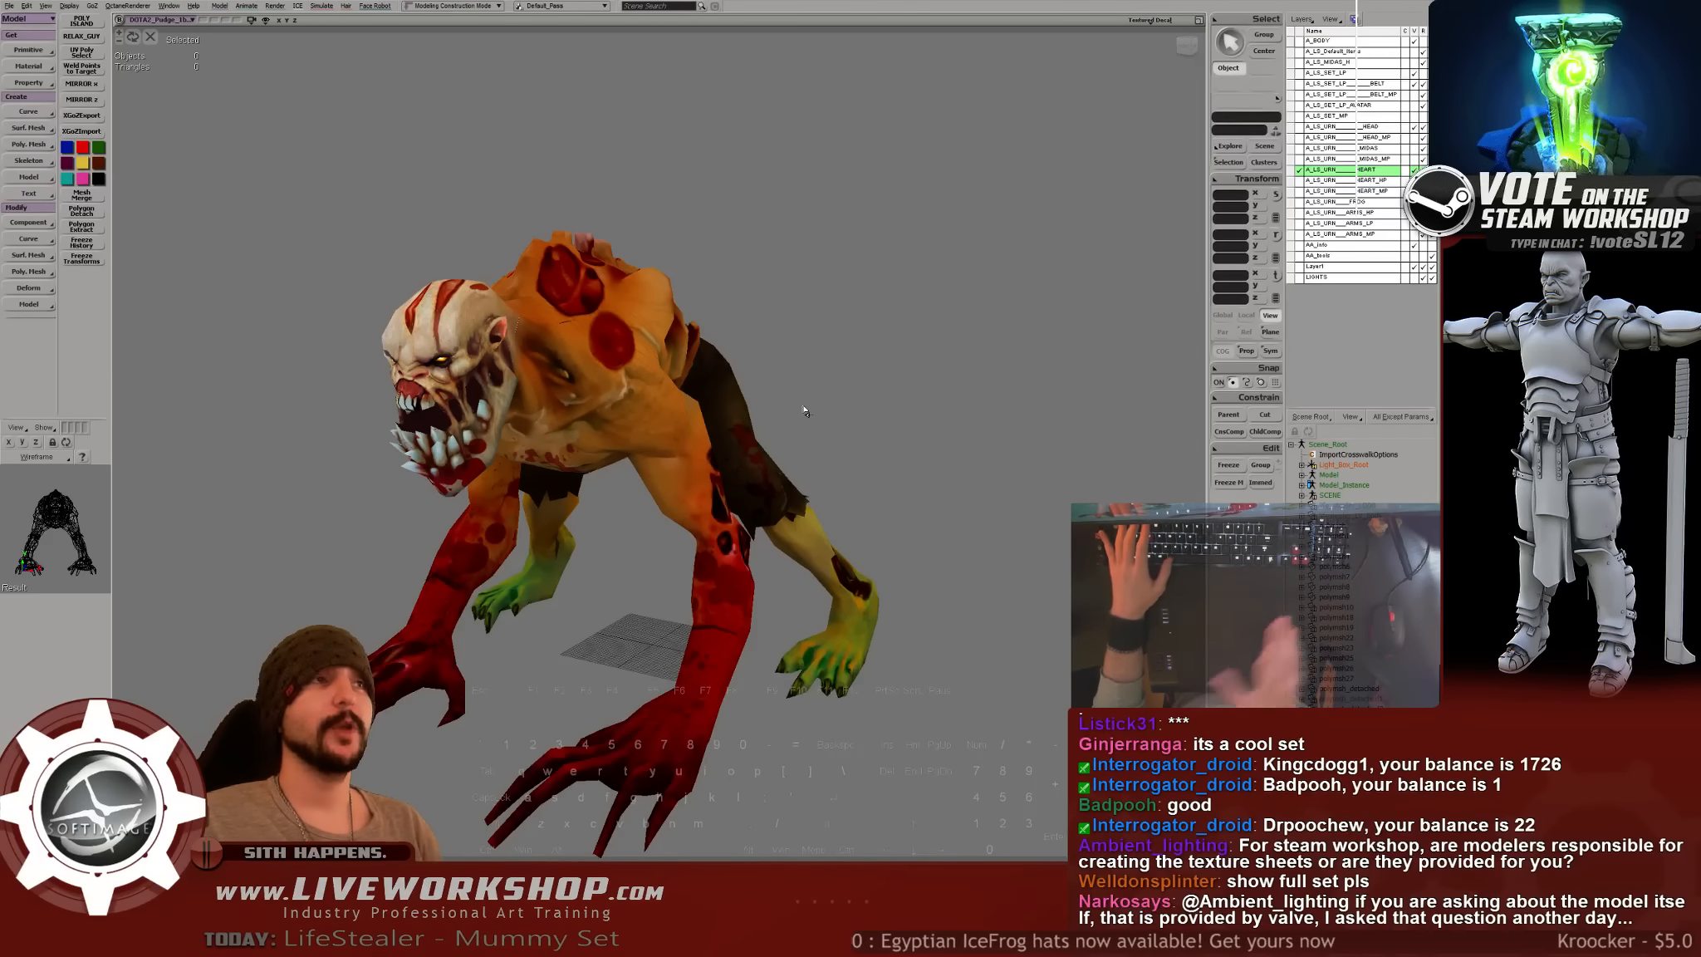
{"action": "left_click_drag", "start_coordinate": [756, 401], "coordinate": [619, 359]}
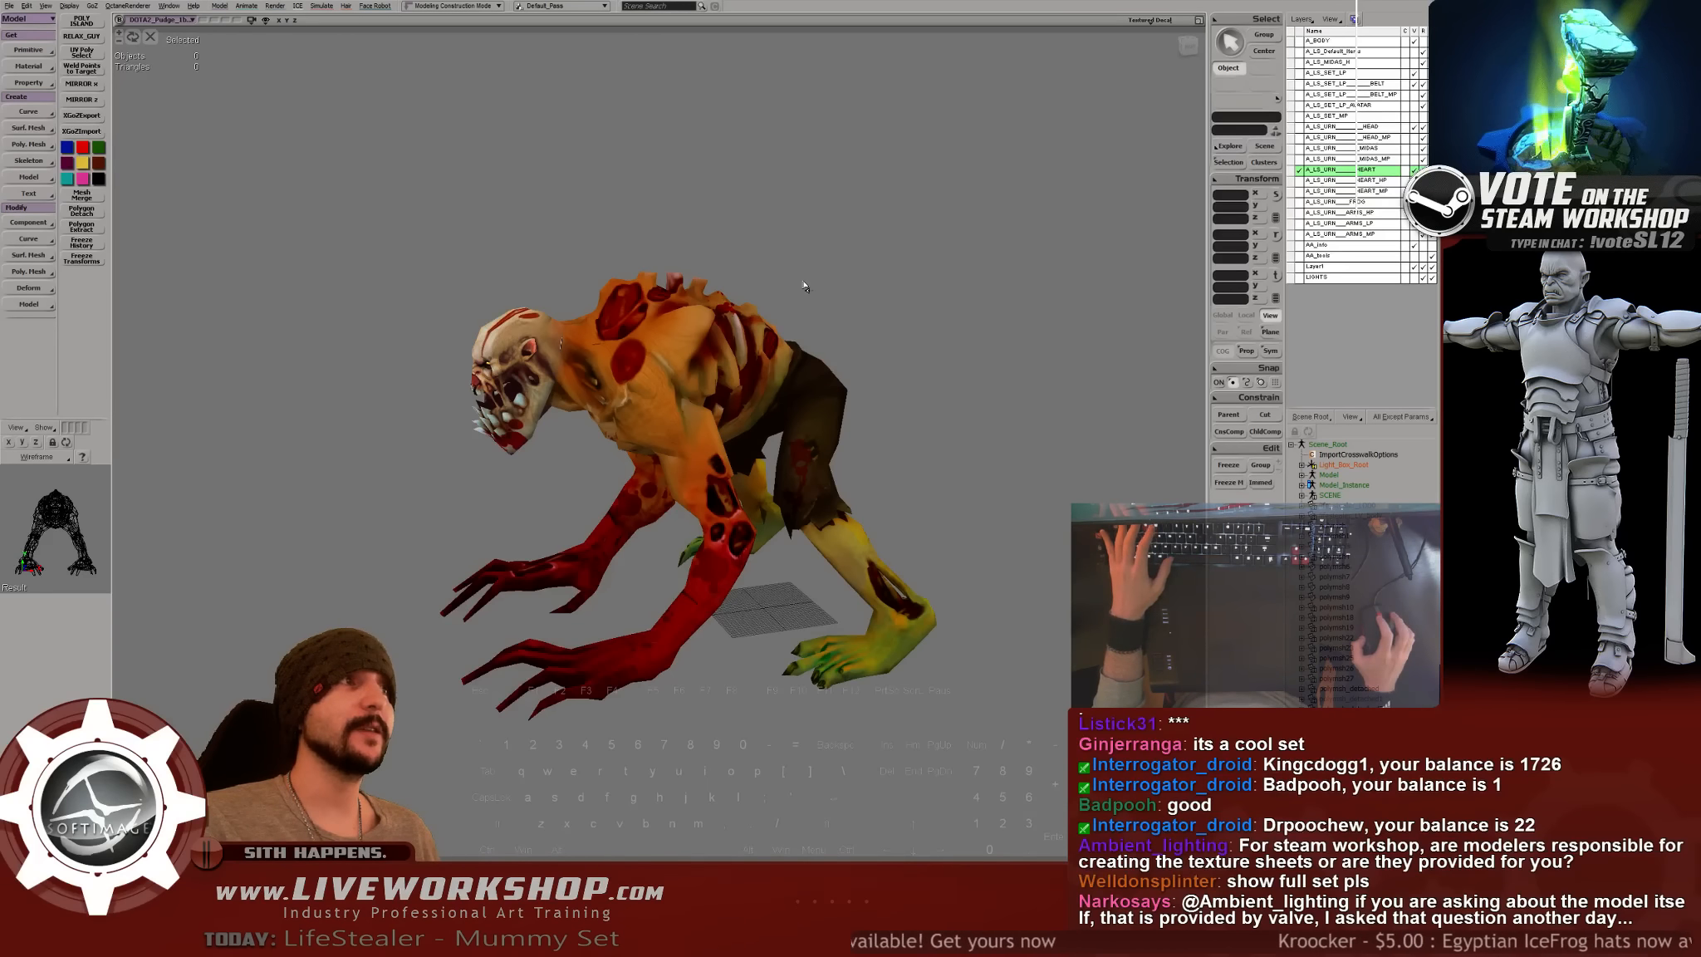
{"action": "left_click_drag", "start_coordinate": [803, 285], "coordinate": [859, 293]}
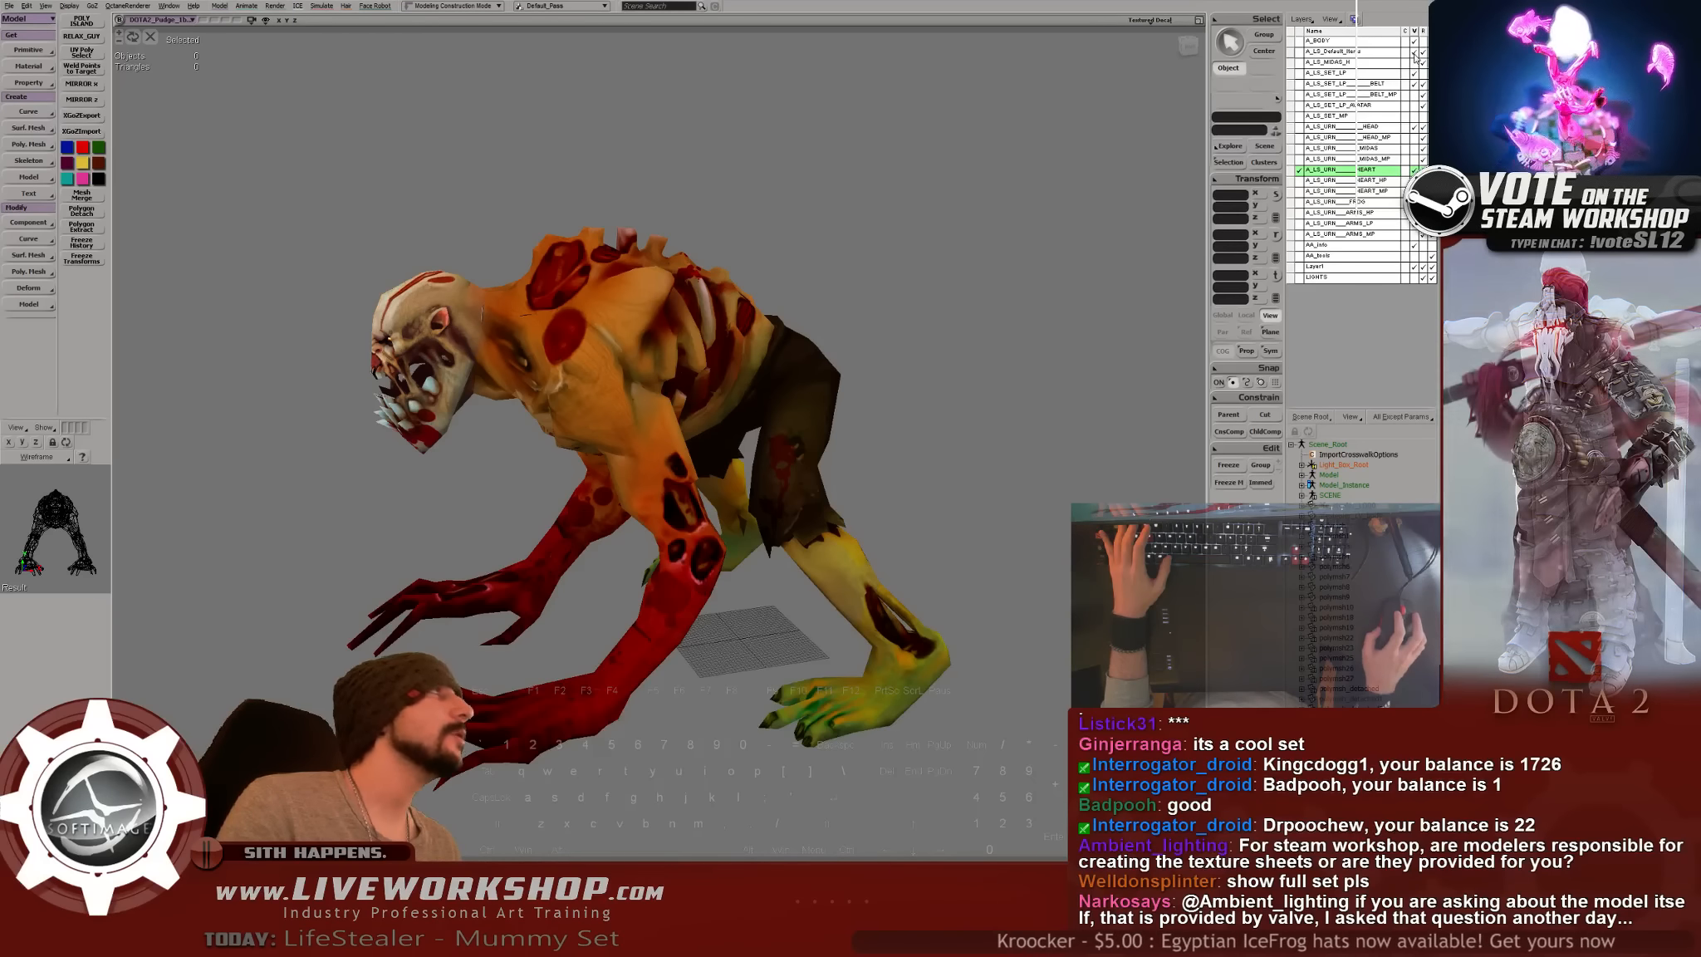
{"action": "key", "text": "shift+i"}
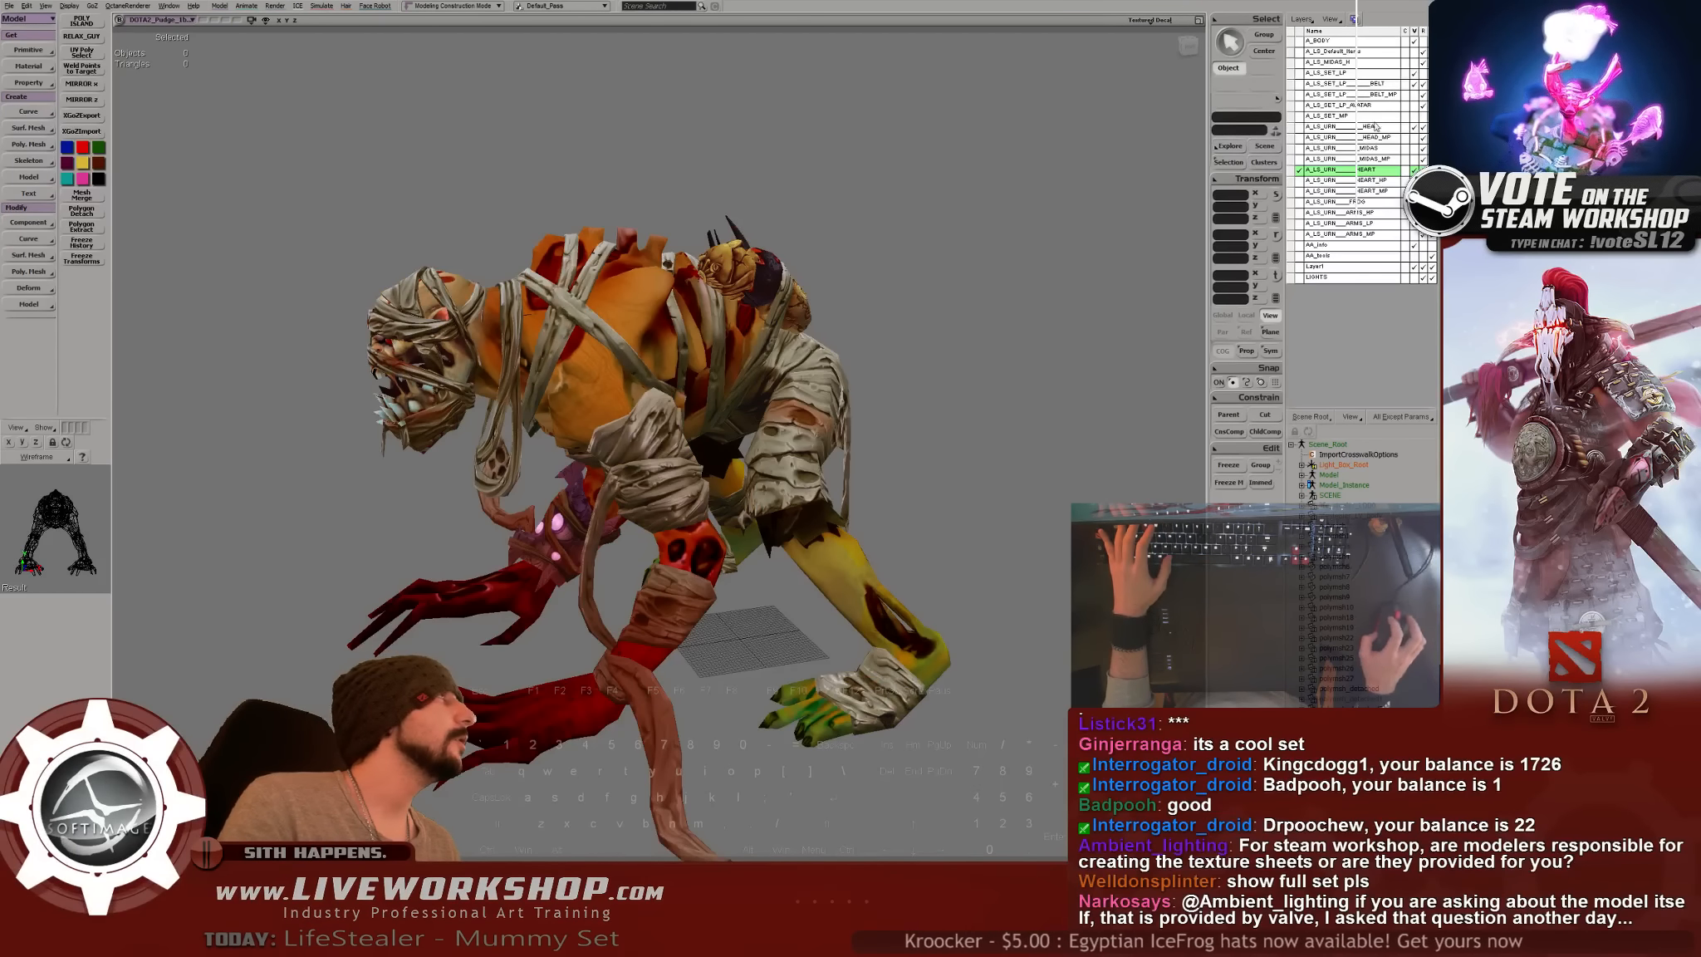
- Select all the mummy set pieces in wireframe, return to textured display and move them sideways off the base body
{"action": "left_click_drag", "start_coordinate": [827, 331], "coordinate": [880, 295]}
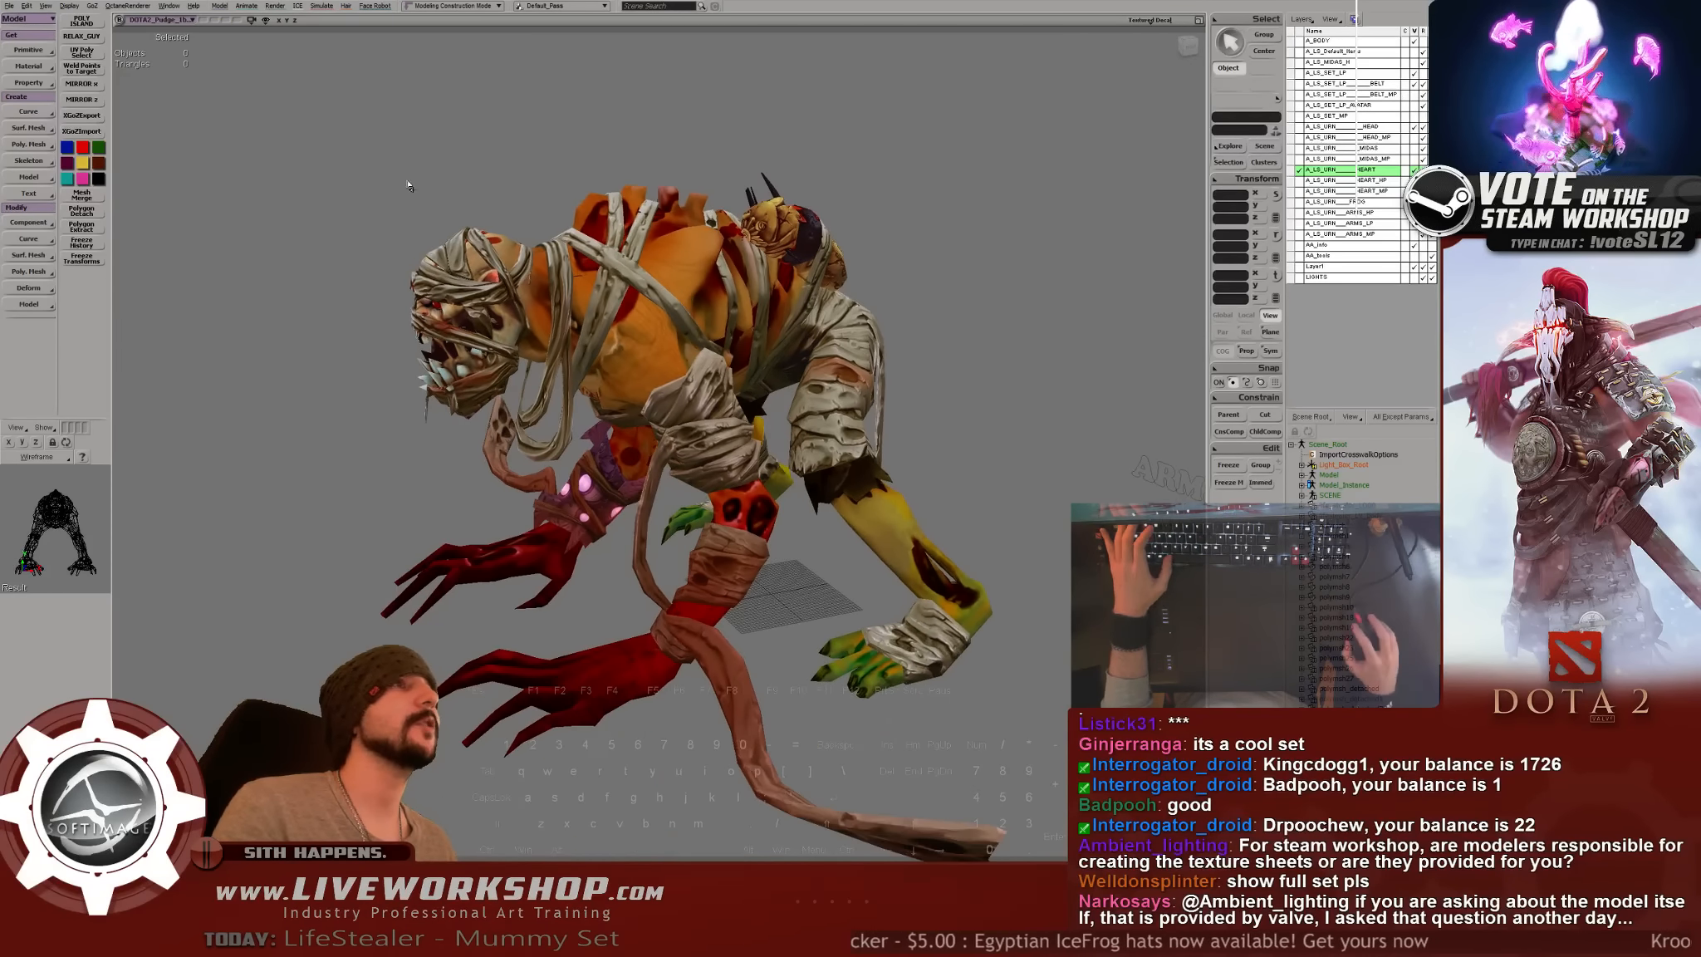
{"action": "key", "text": "4"}
{"action": "left_click_drag", "start_coordinate": [385, 176], "coordinate": [1043, 810]}
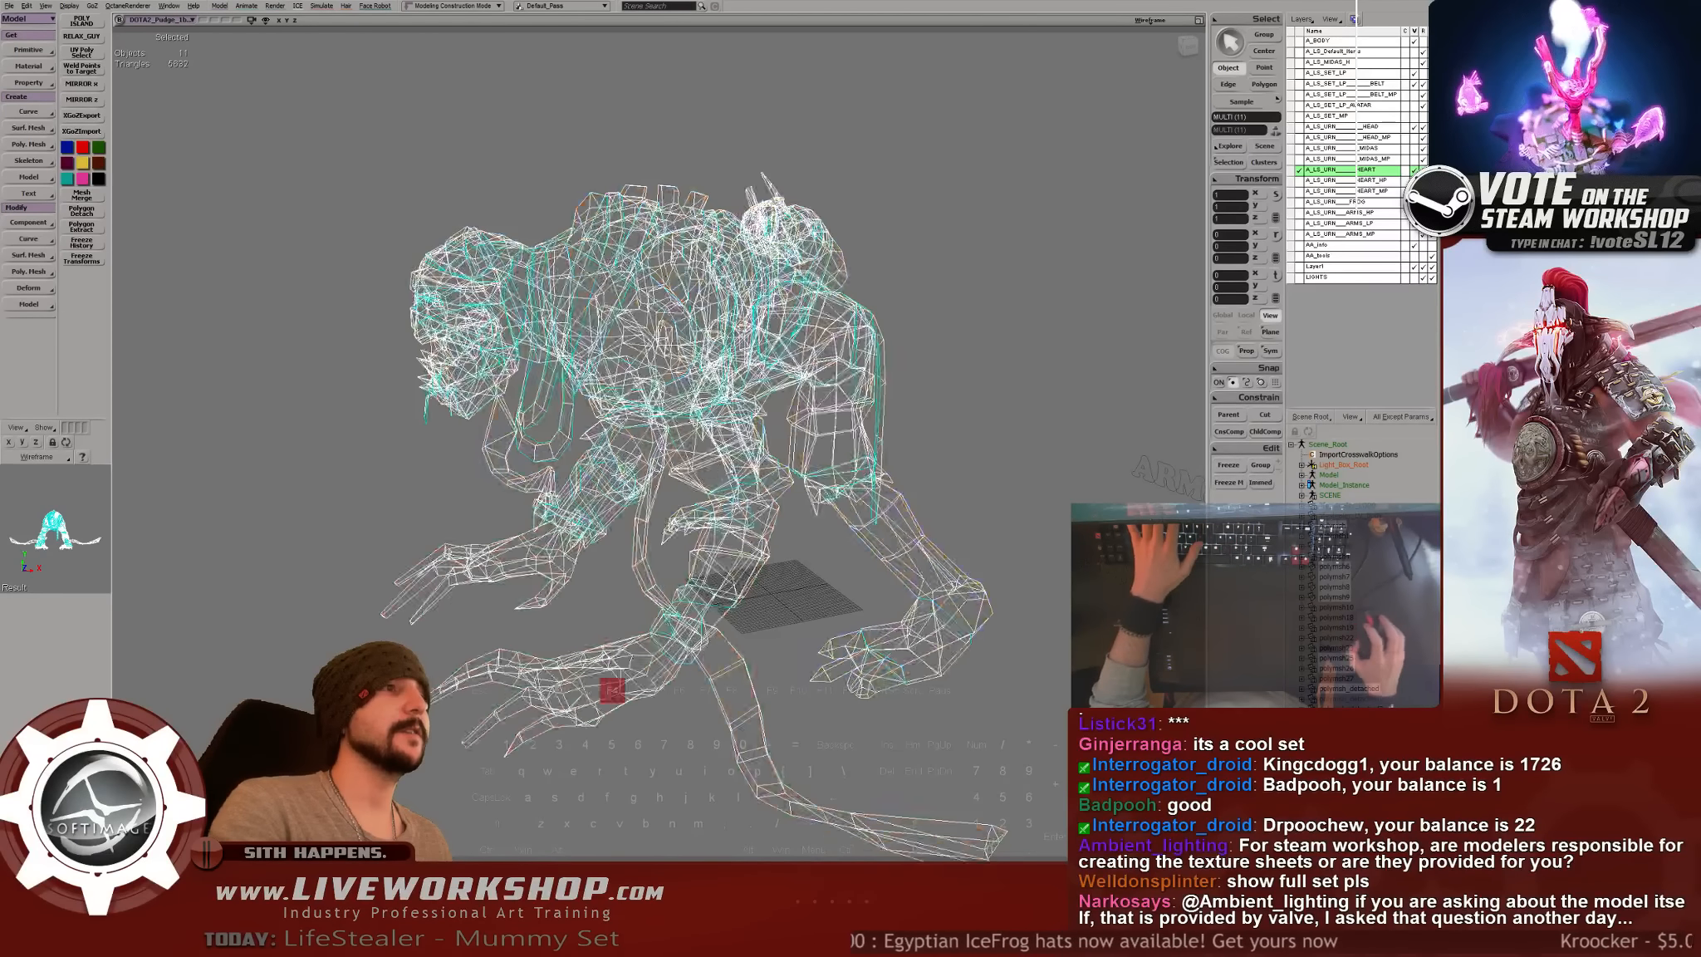
{"action": "key", "text": "6"}
{"action": "left_click_drag", "start_coordinate": [676, 361], "coordinate": [440, 278]}
{"action": "key", "text": "v"}
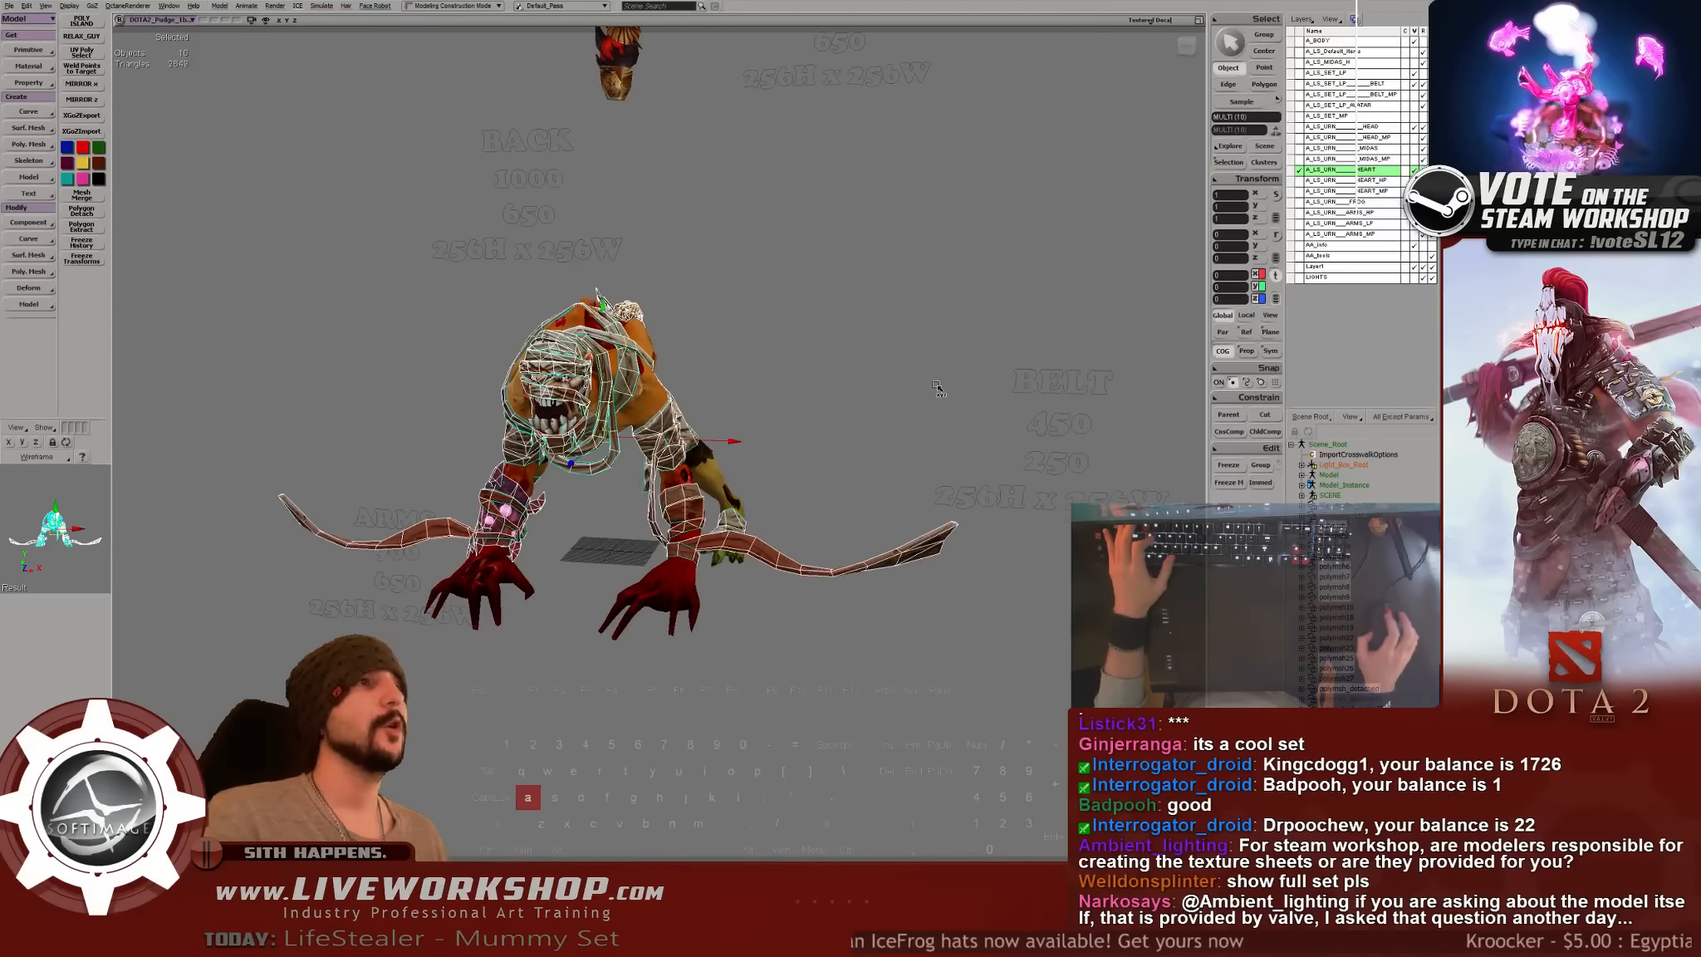
{"action": "left_click_drag", "start_coordinate": [937, 386], "coordinate": [339, 371]}
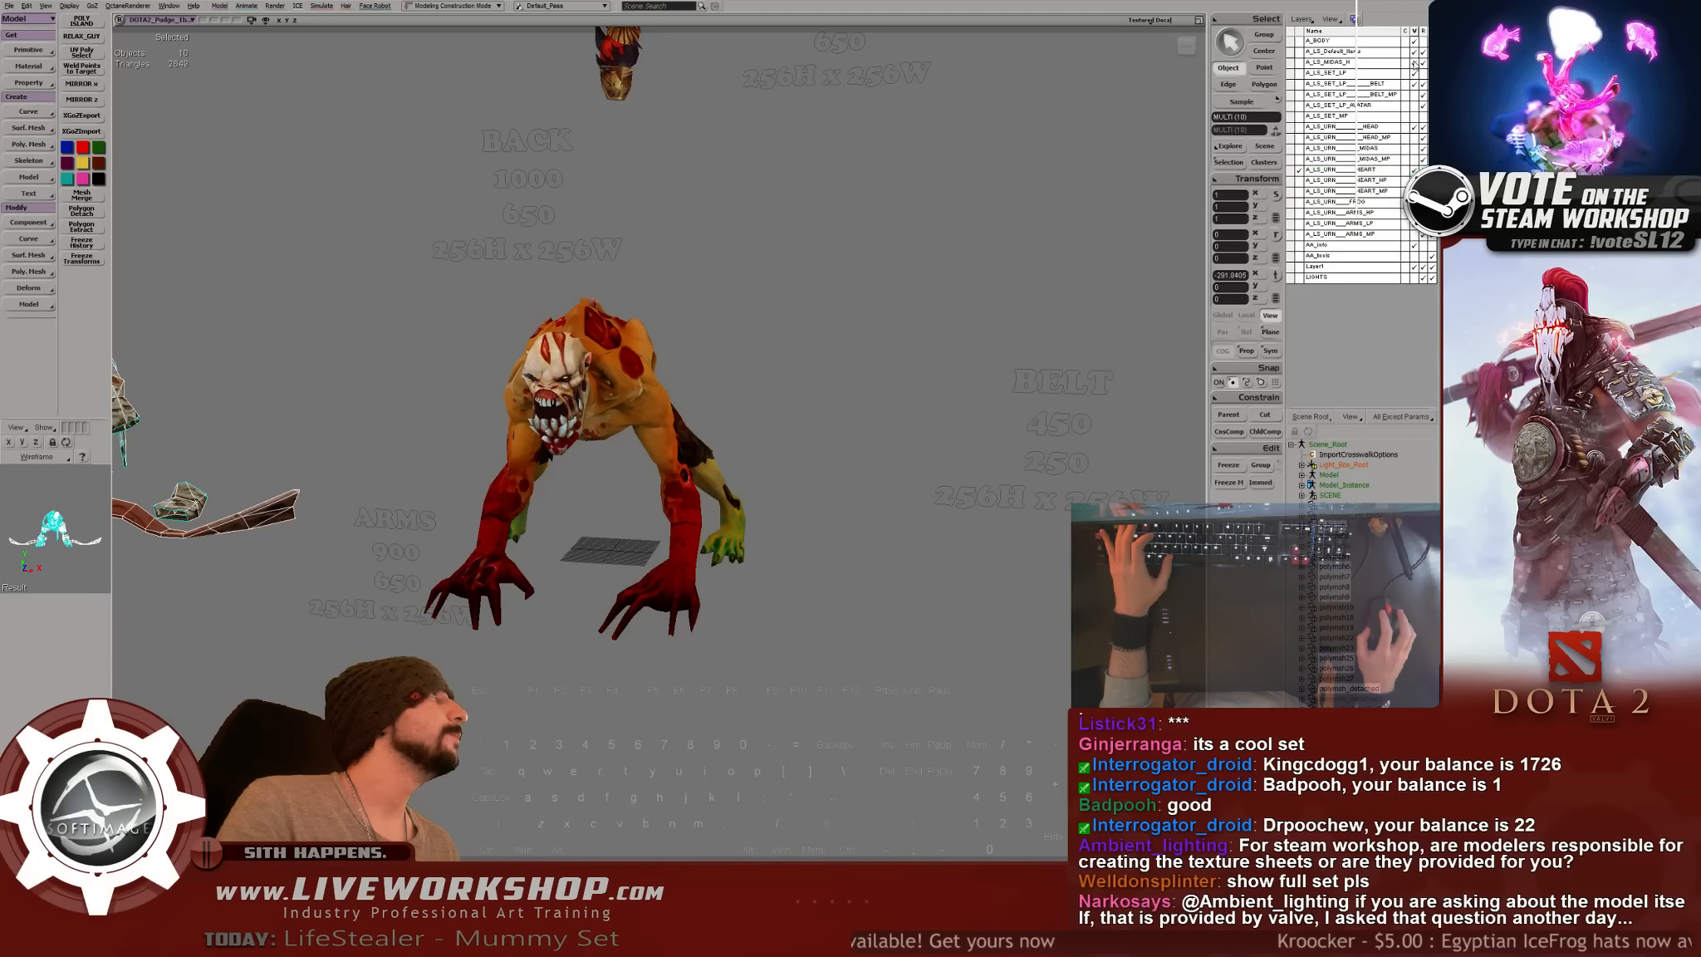
- Show the default items layer and inspect the body with its original shackles, chains and red loincloth
{"action": "left_click", "coordinate": [960, 258]}
{"action": "left_click_drag", "start_coordinate": [960, 258], "coordinate": [785, 411]}
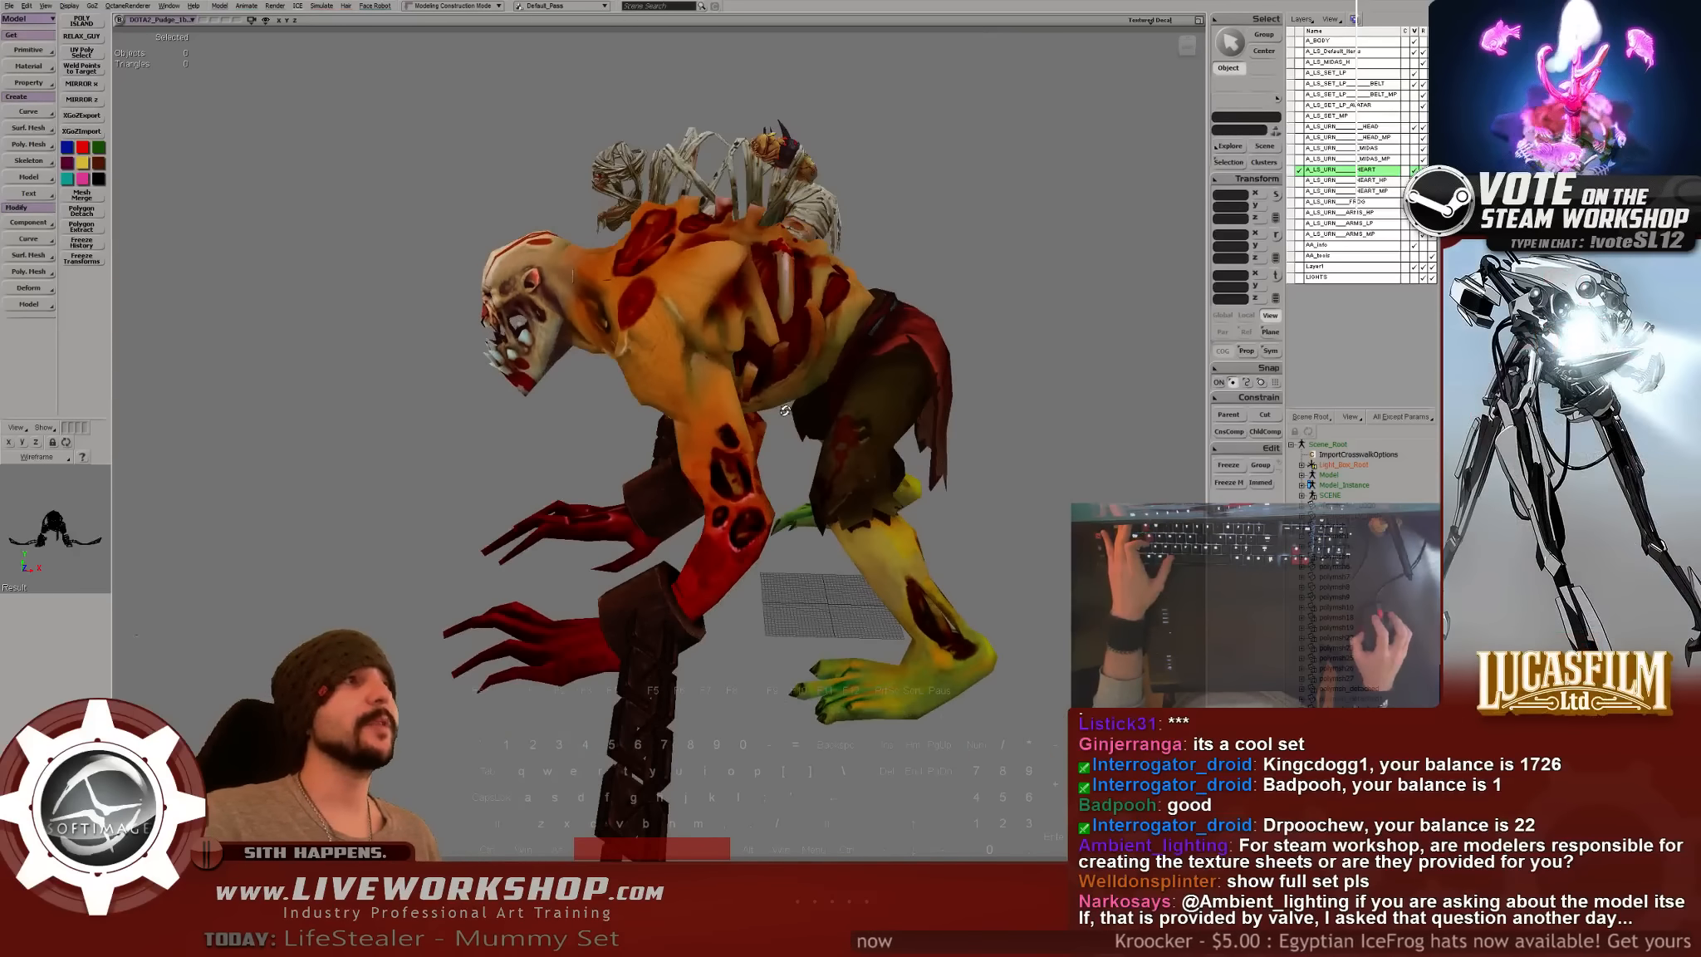
{"action": "left_click", "coordinate": [916, 334]}
{"action": "left_click_drag", "start_coordinate": [916, 335], "coordinate": [853, 322]}
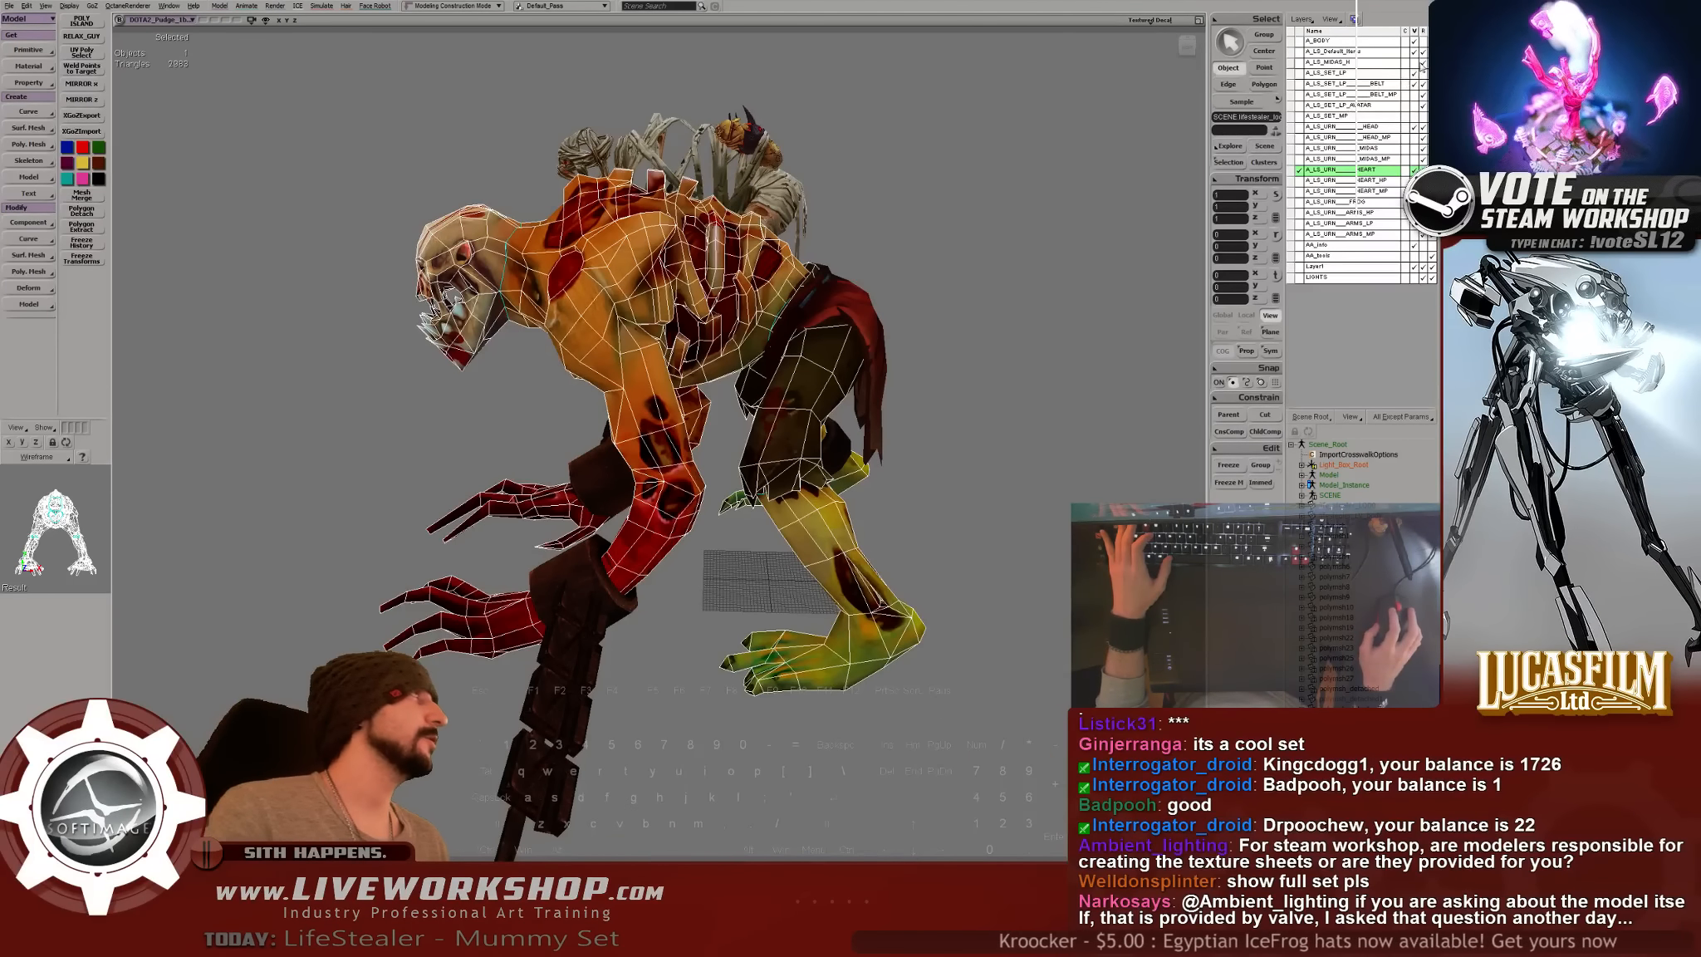
{"action": "left_click", "coordinate": [579, 610]}
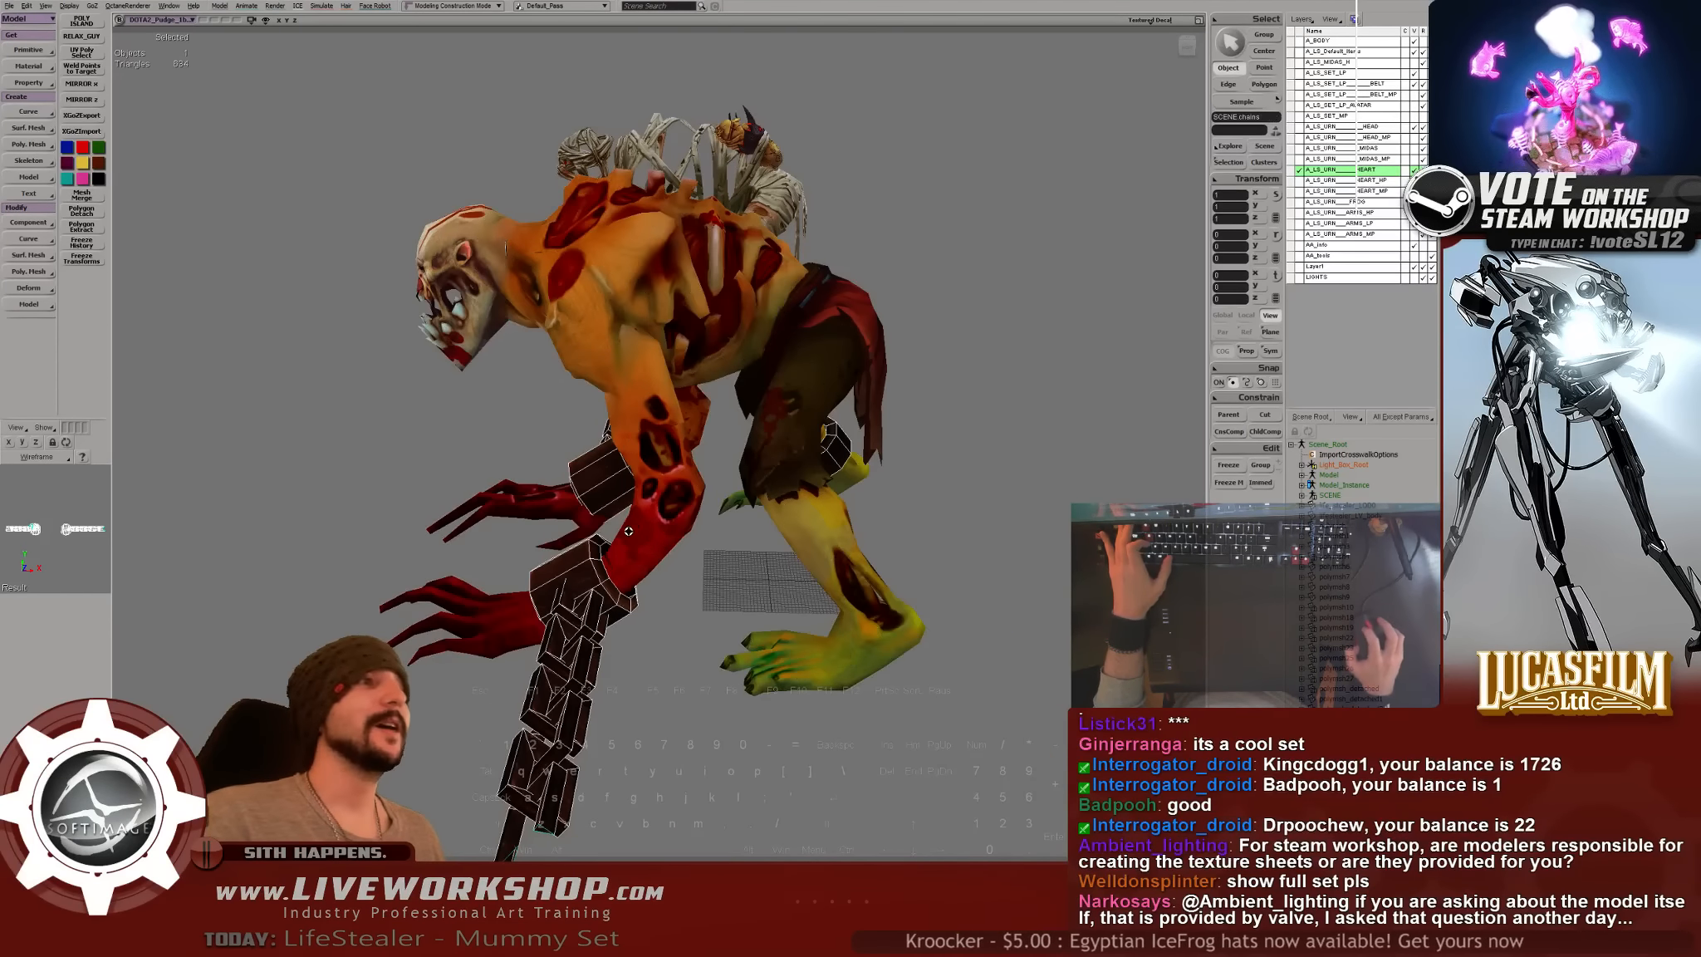
- Try pulling the chains and the red loincloth away from the body, undoing each move
{"action": "left_click_drag", "start_coordinate": [579, 611], "coordinate": [731, 428]}
{"action": "key", "text": "a"}
{"action": "key", "text": "ctrl+z"}
{"action": "left_click", "coordinate": [800, 411]}
{"action": "left_click_drag", "start_coordinate": [731, 428], "coordinate": [224, 434]}
{"action": "key", "text": "ctrl+z"}
- Select the loincloth and chains together, try moving them away from the body twice and undo both moves
{"action": "left_click_drag", "start_coordinate": [693, 446], "coordinate": [696, 446]}
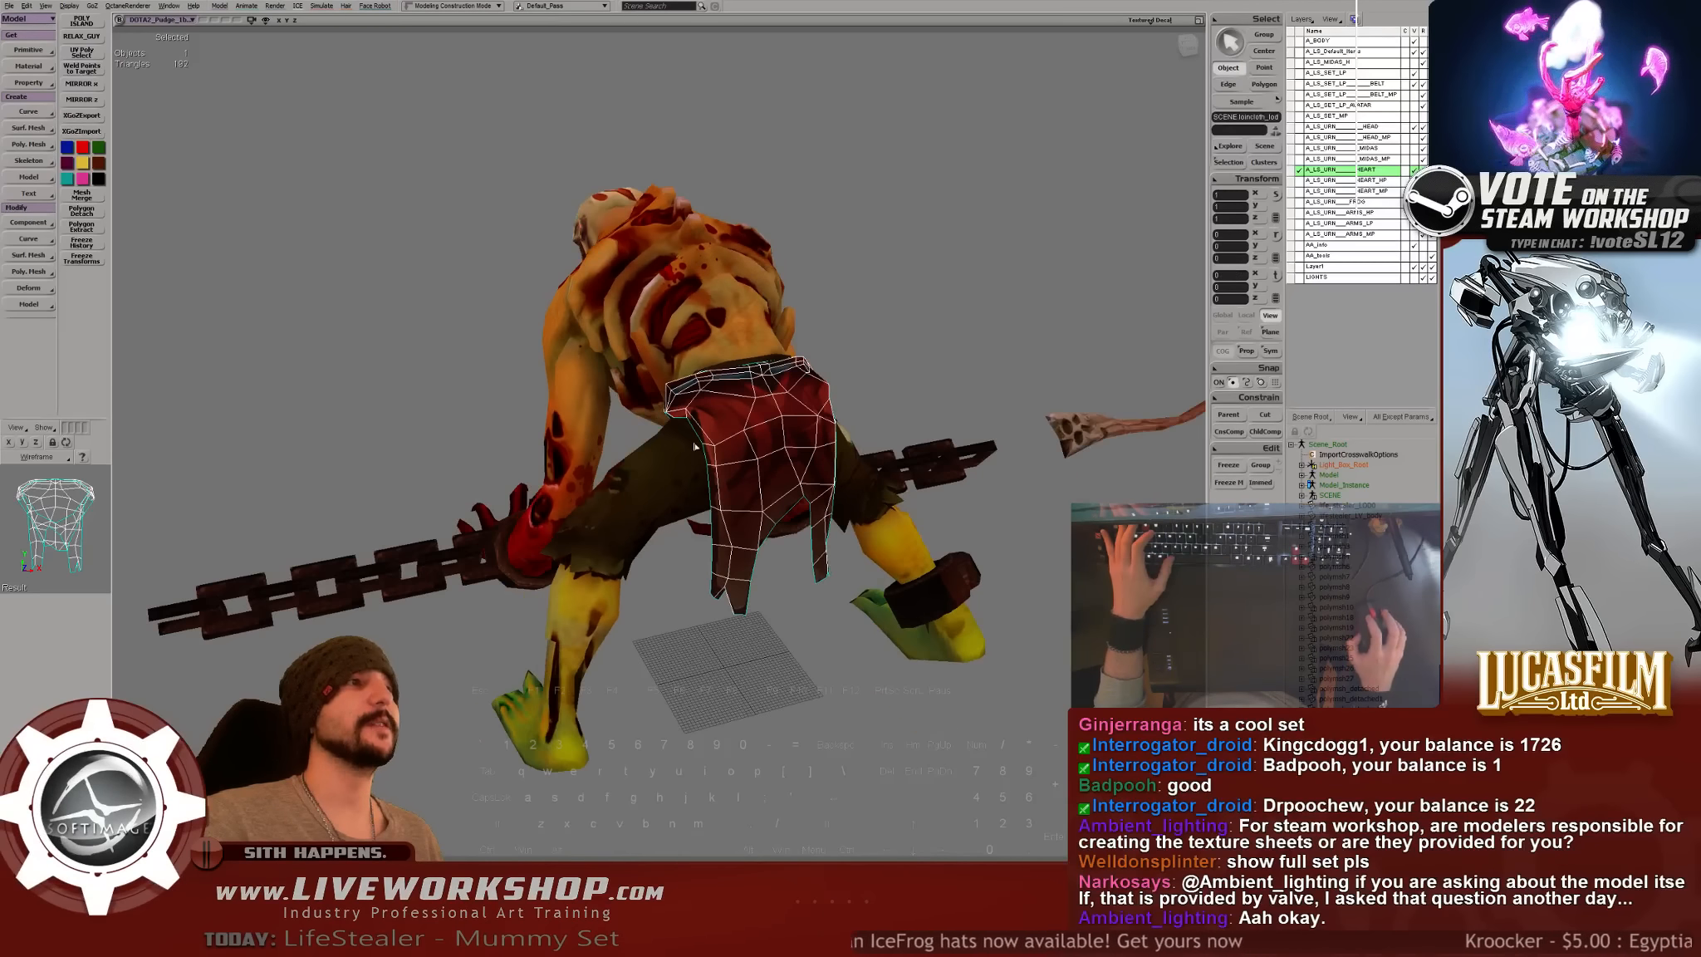
{"action": "left_click_drag", "start_coordinate": [749, 566], "coordinate": [654, 318]}
{"action": "left_click", "coordinate": [816, 587], "text": "shift"}
{"action": "key", "text": "a"}
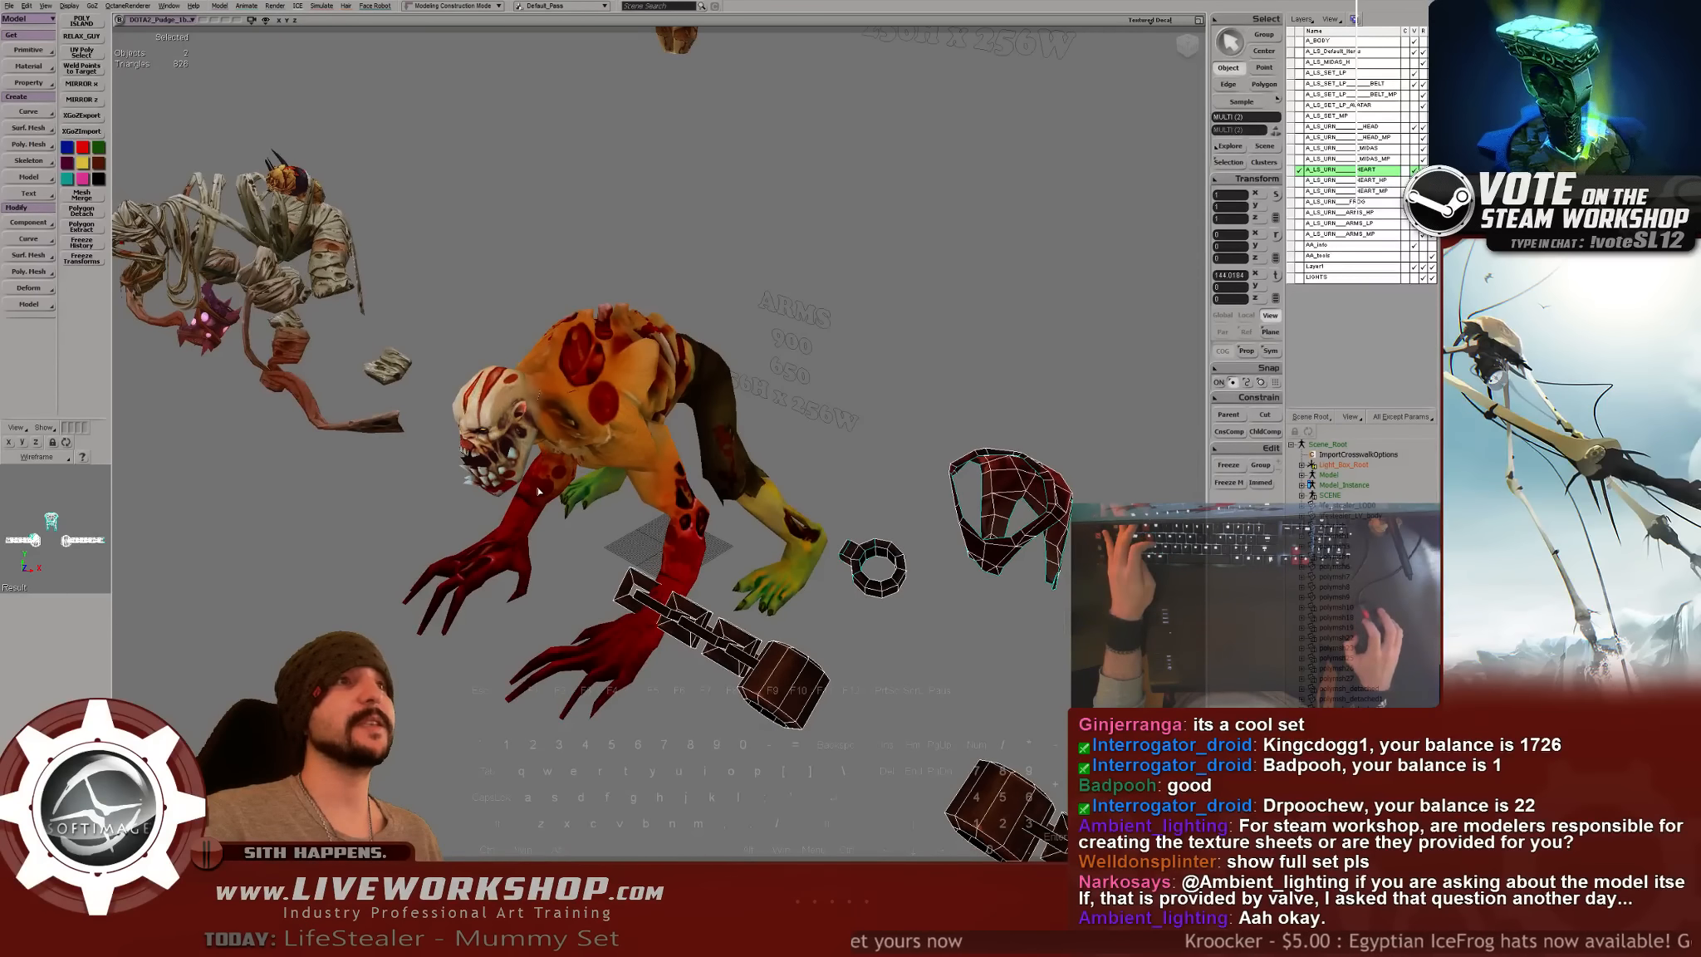
{"action": "key", "text": "ctrl+z"}
{"action": "left_click_drag", "start_coordinate": [538, 491], "coordinate": [599, 463]}
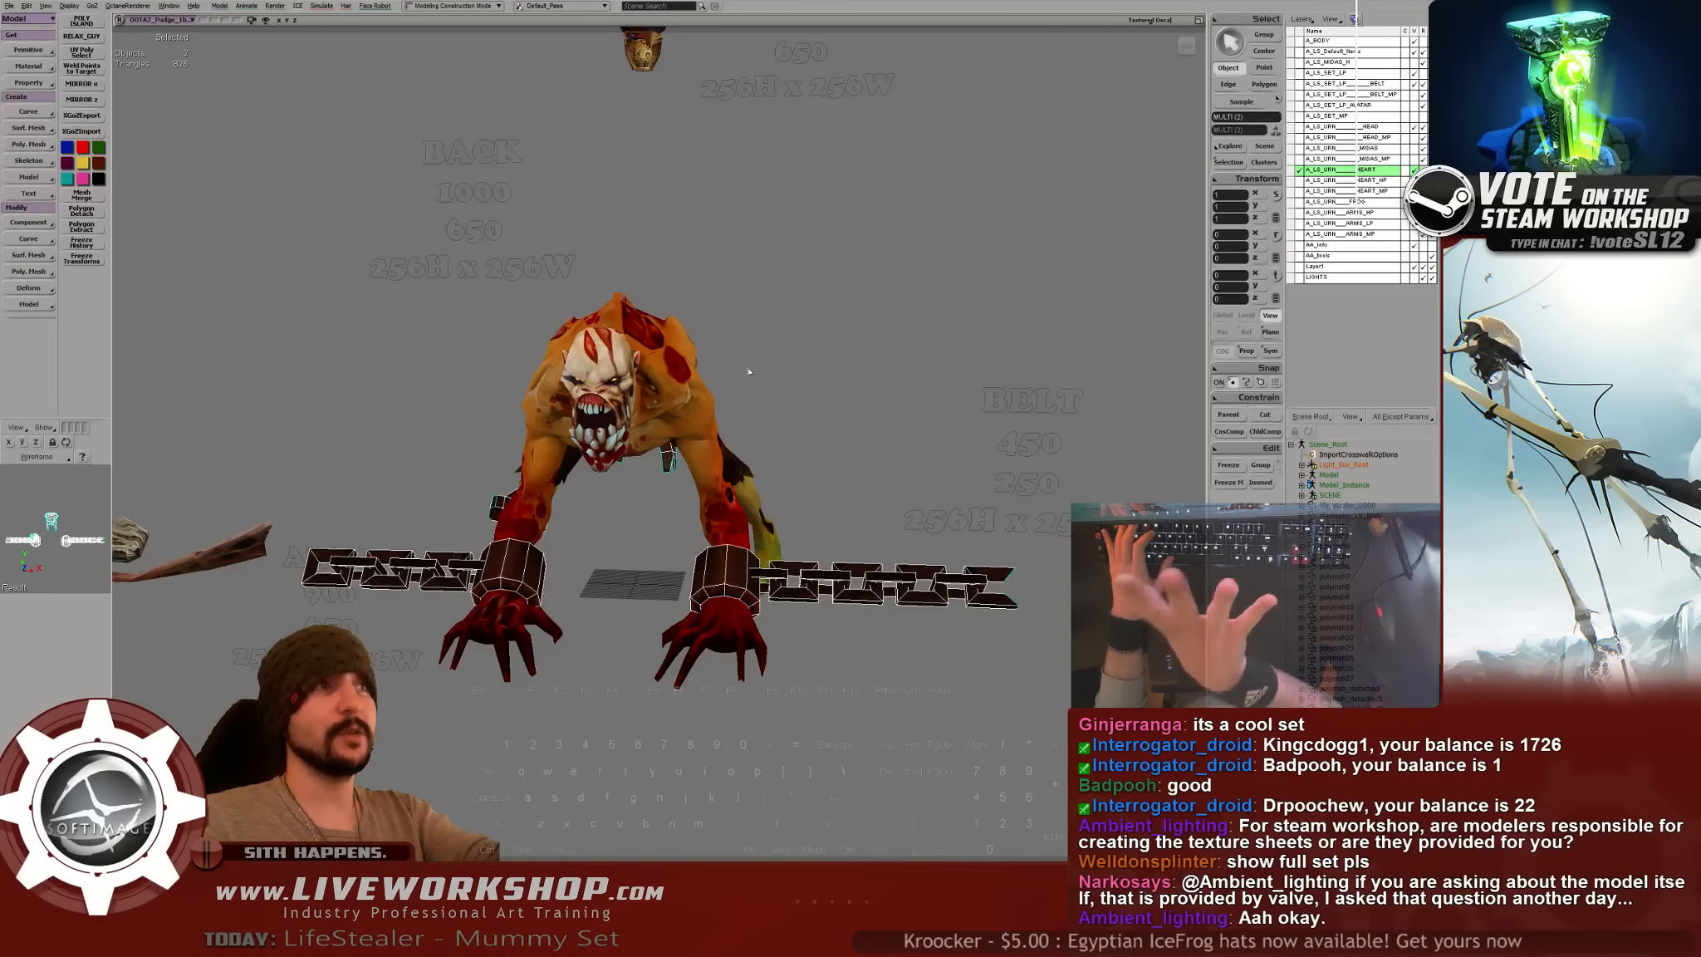
{"action": "left_click_drag", "start_coordinate": [675, 361], "coordinate": [546, 350]}
{"action": "key", "text": "a"}
{"action": "left_click_drag", "start_coordinate": [729, 513], "coordinate": [1030, 528]}
{"action": "key", "text": "ctrl+z"}
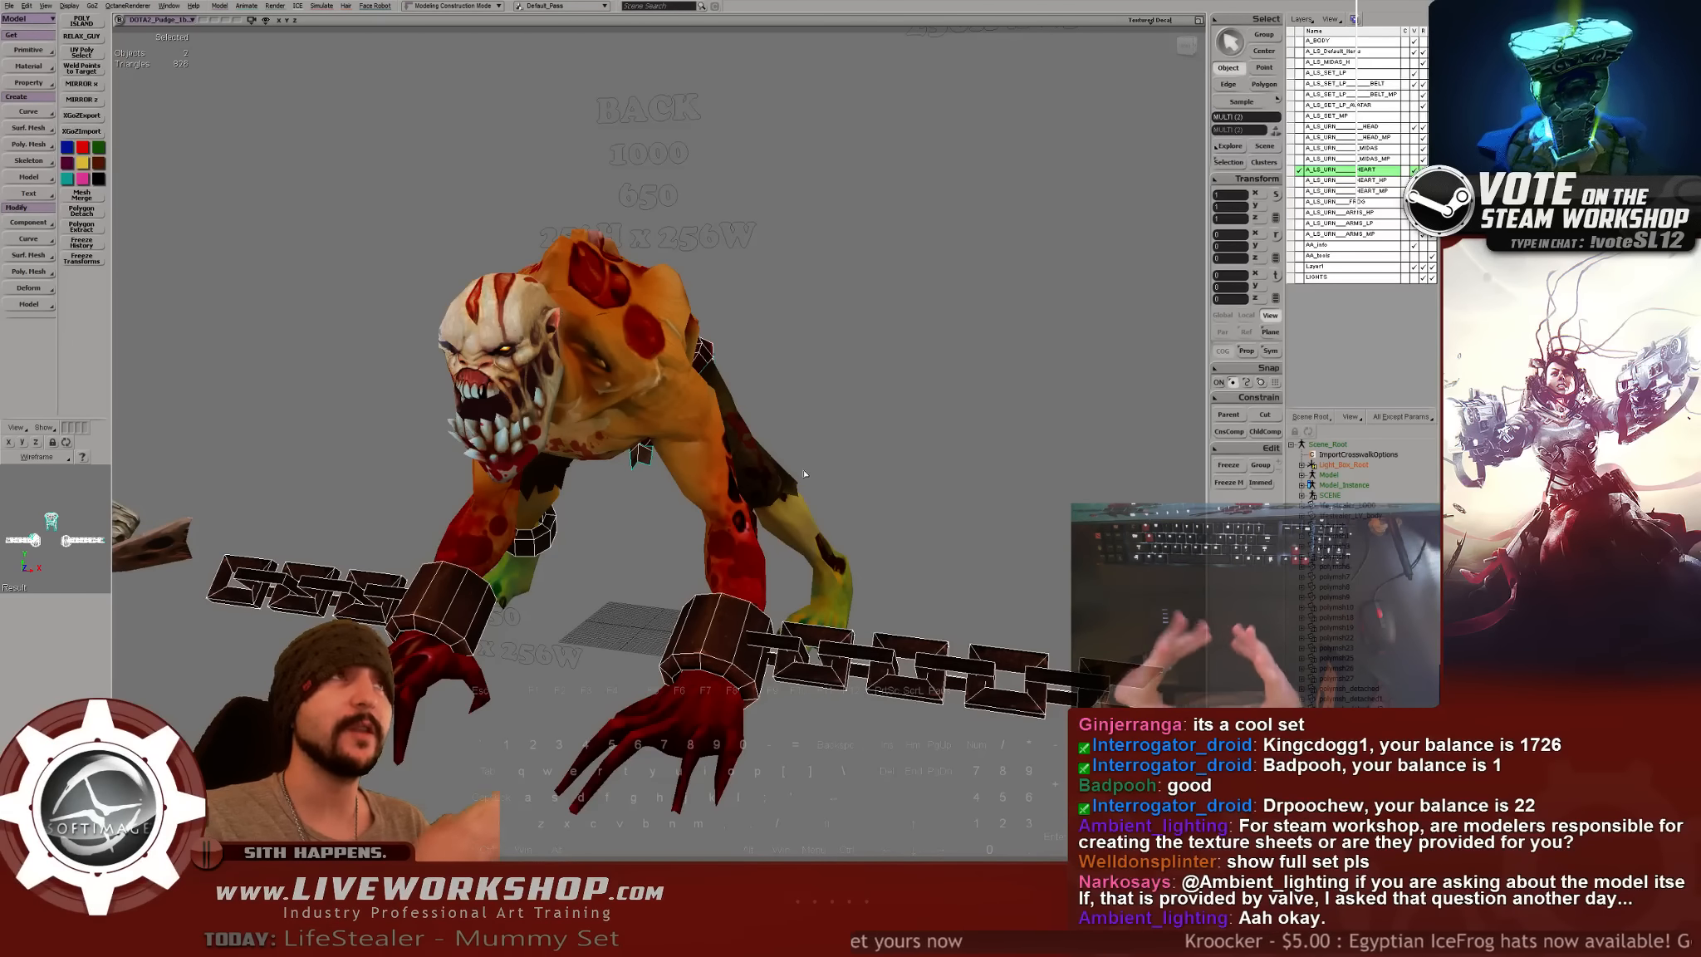
- Try to shift the base body sideways out of its shackles and chains, and undo the shift
{"action": "left_click", "coordinate": [599, 365]}
{"action": "key", "text": "a"}
{"action": "left_click_drag", "start_coordinate": [597, 365], "coordinate": [751, 366]}
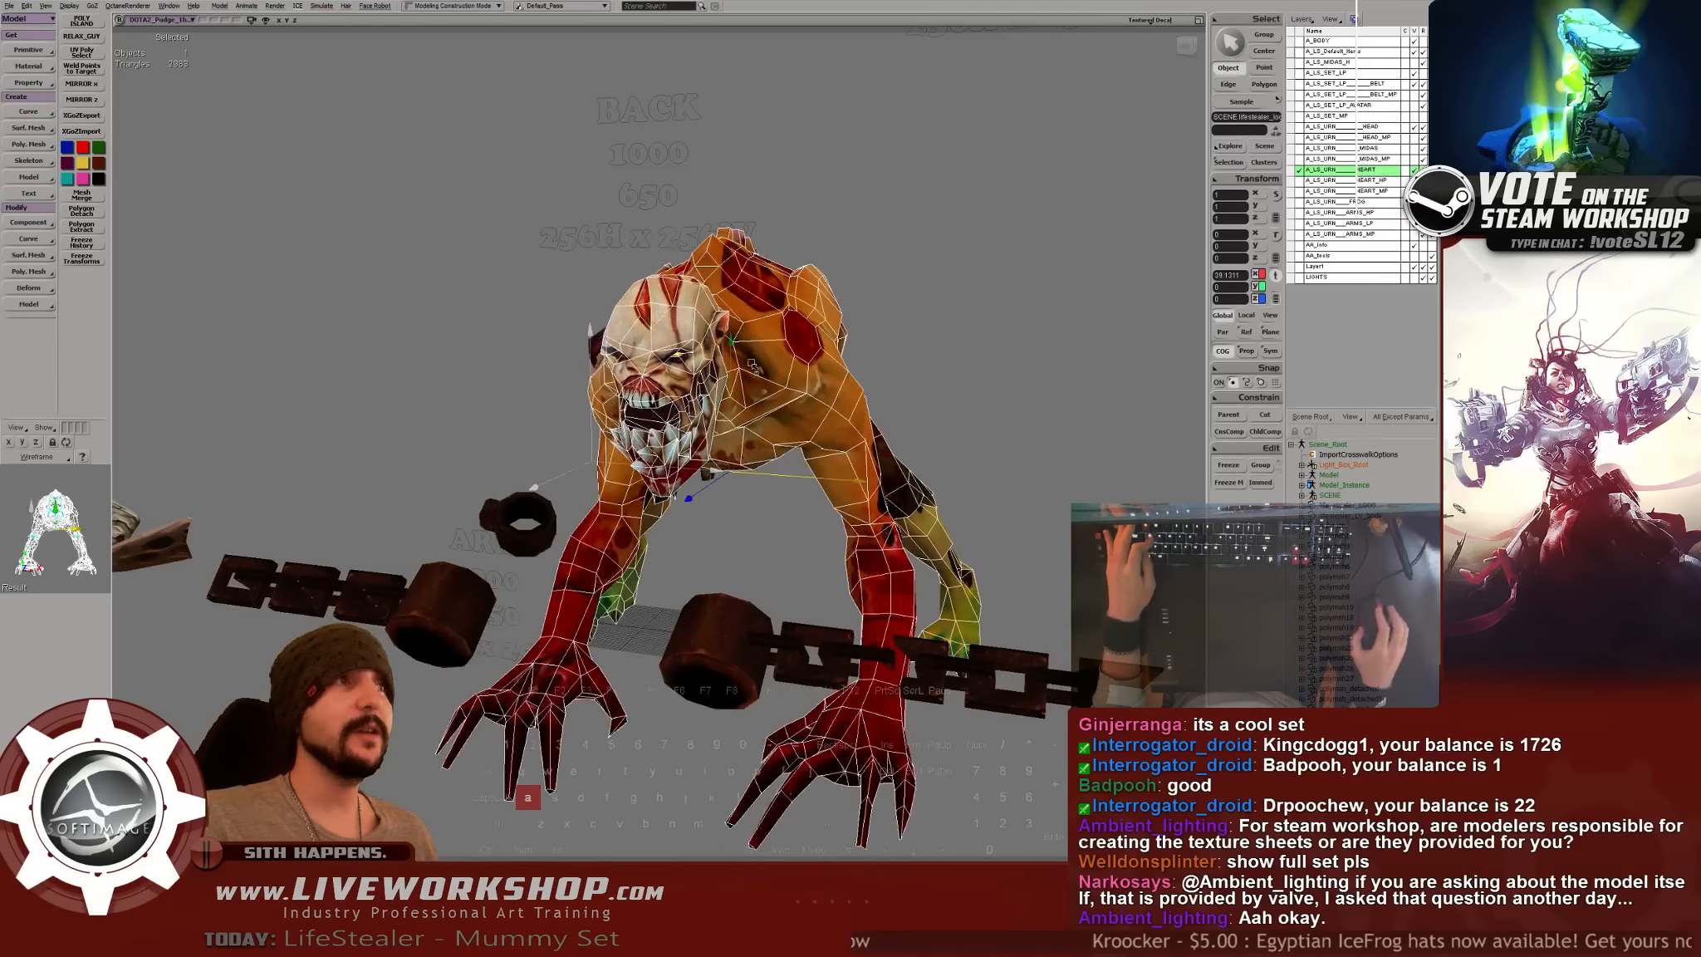
{"action": "key", "text": "ctrl+z"}
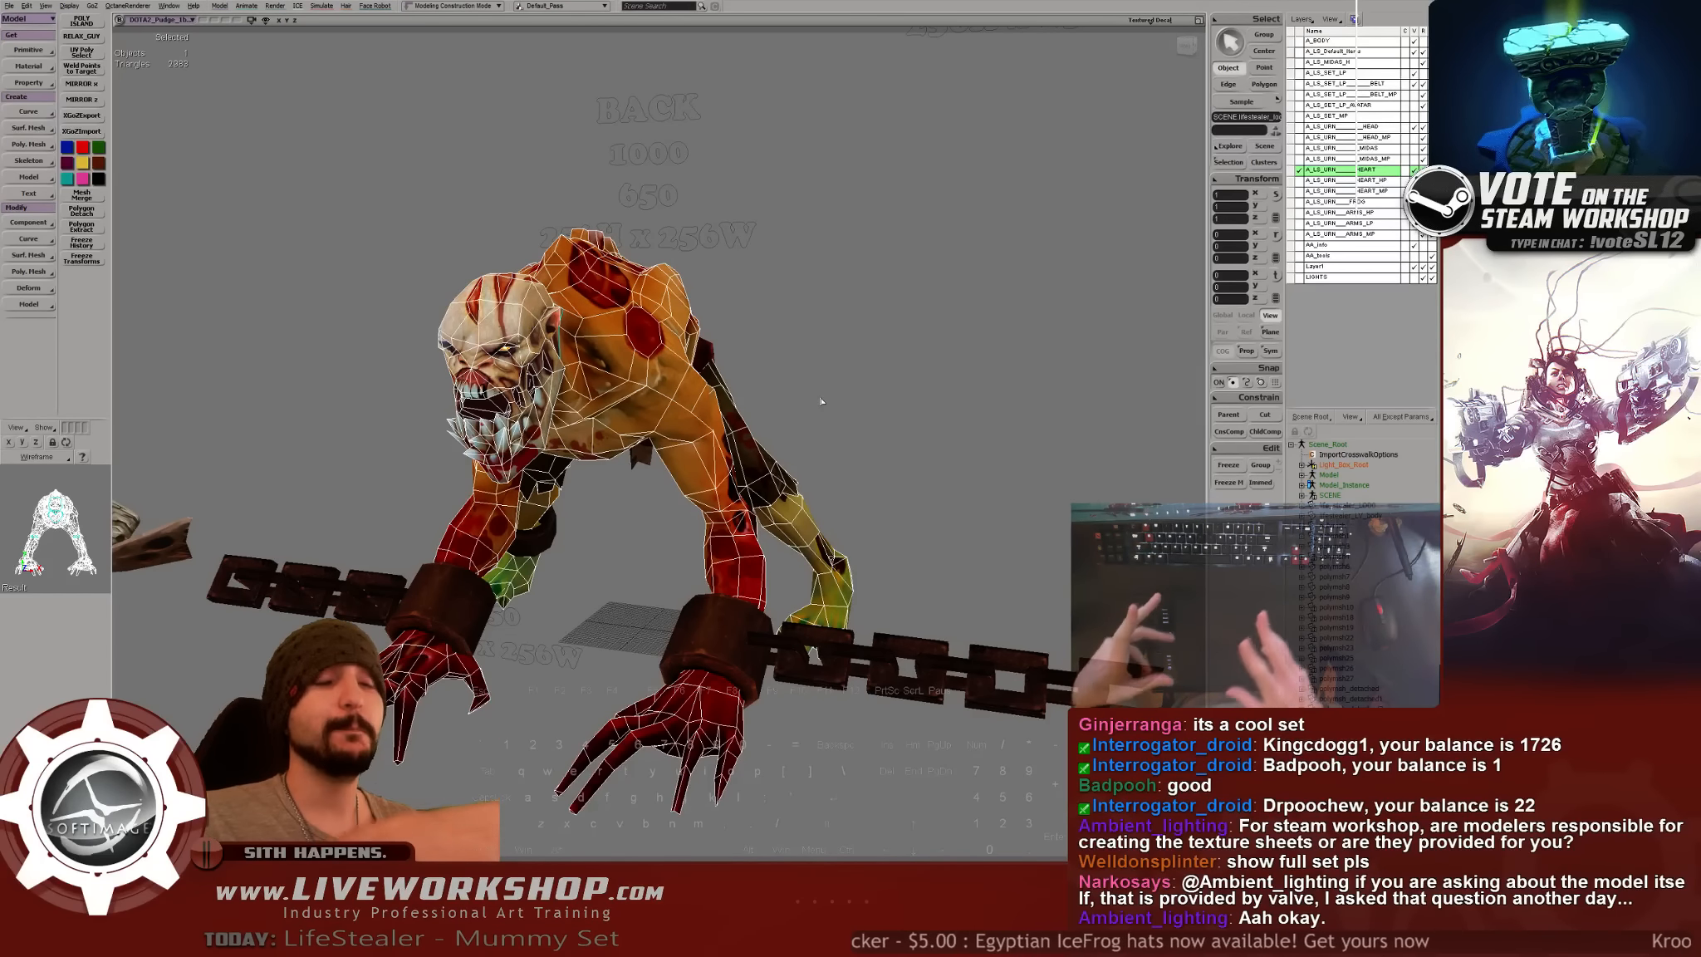
- Hide the default items layer and select all the detached mummy set pieces beside the base body
{"action": "left_click_drag", "start_coordinate": [926, 368], "coordinate": [815, 383]}
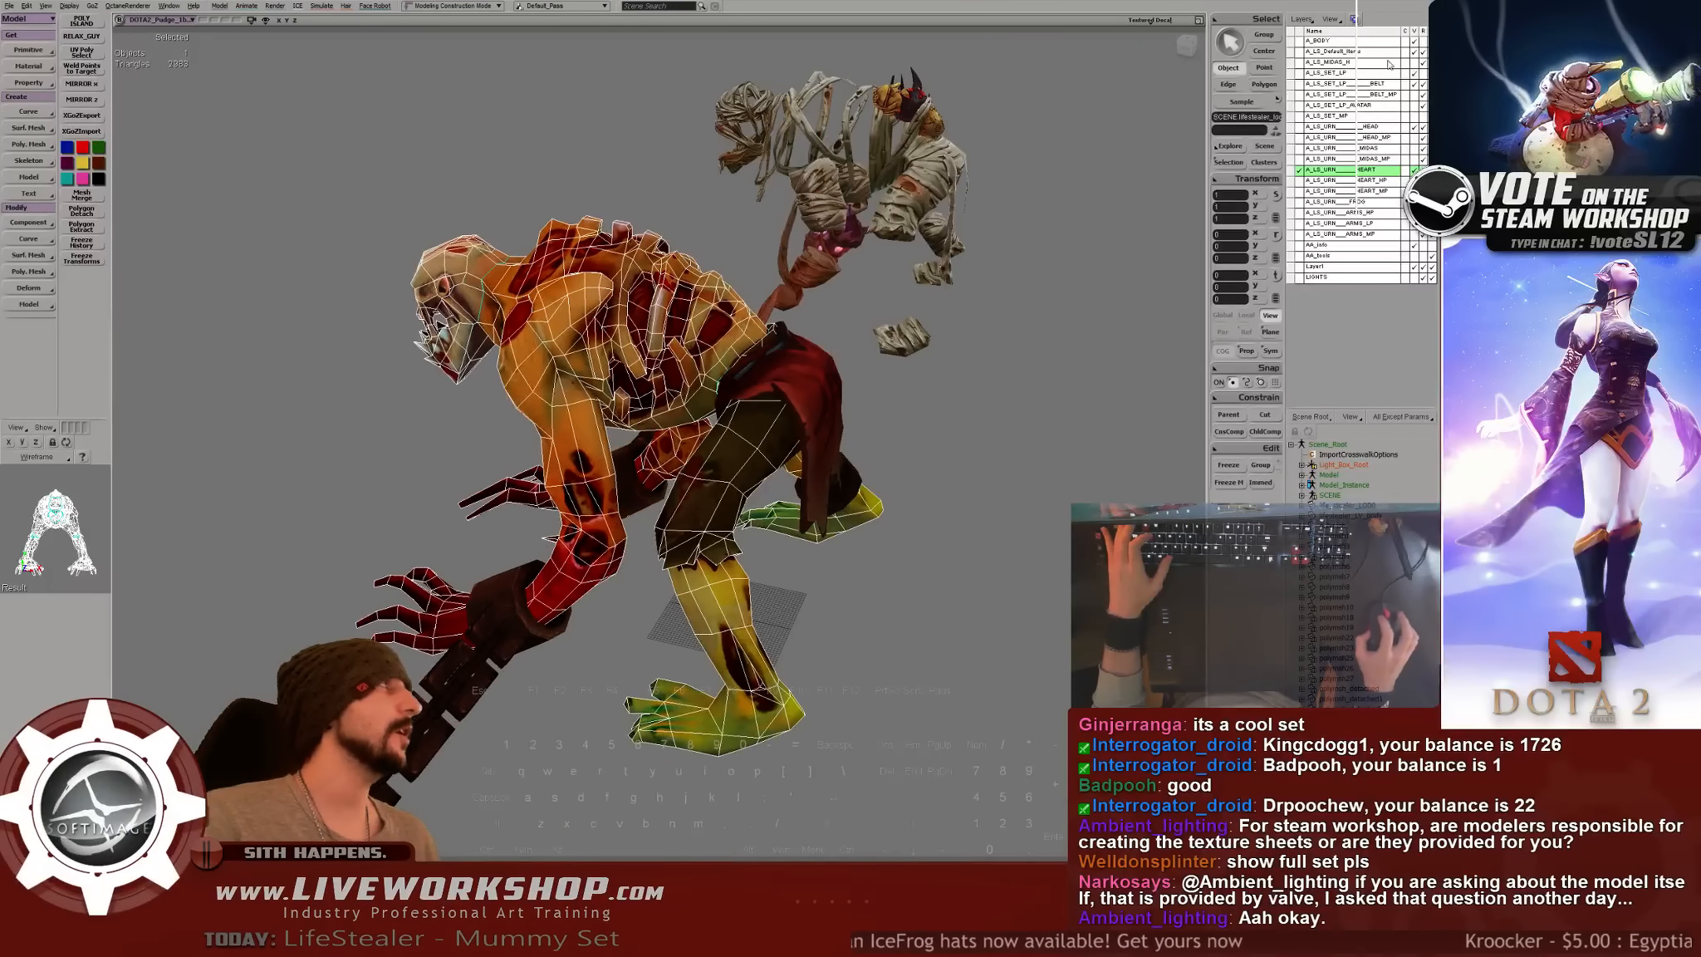
{"action": "left_click", "coordinate": [1415, 53]}
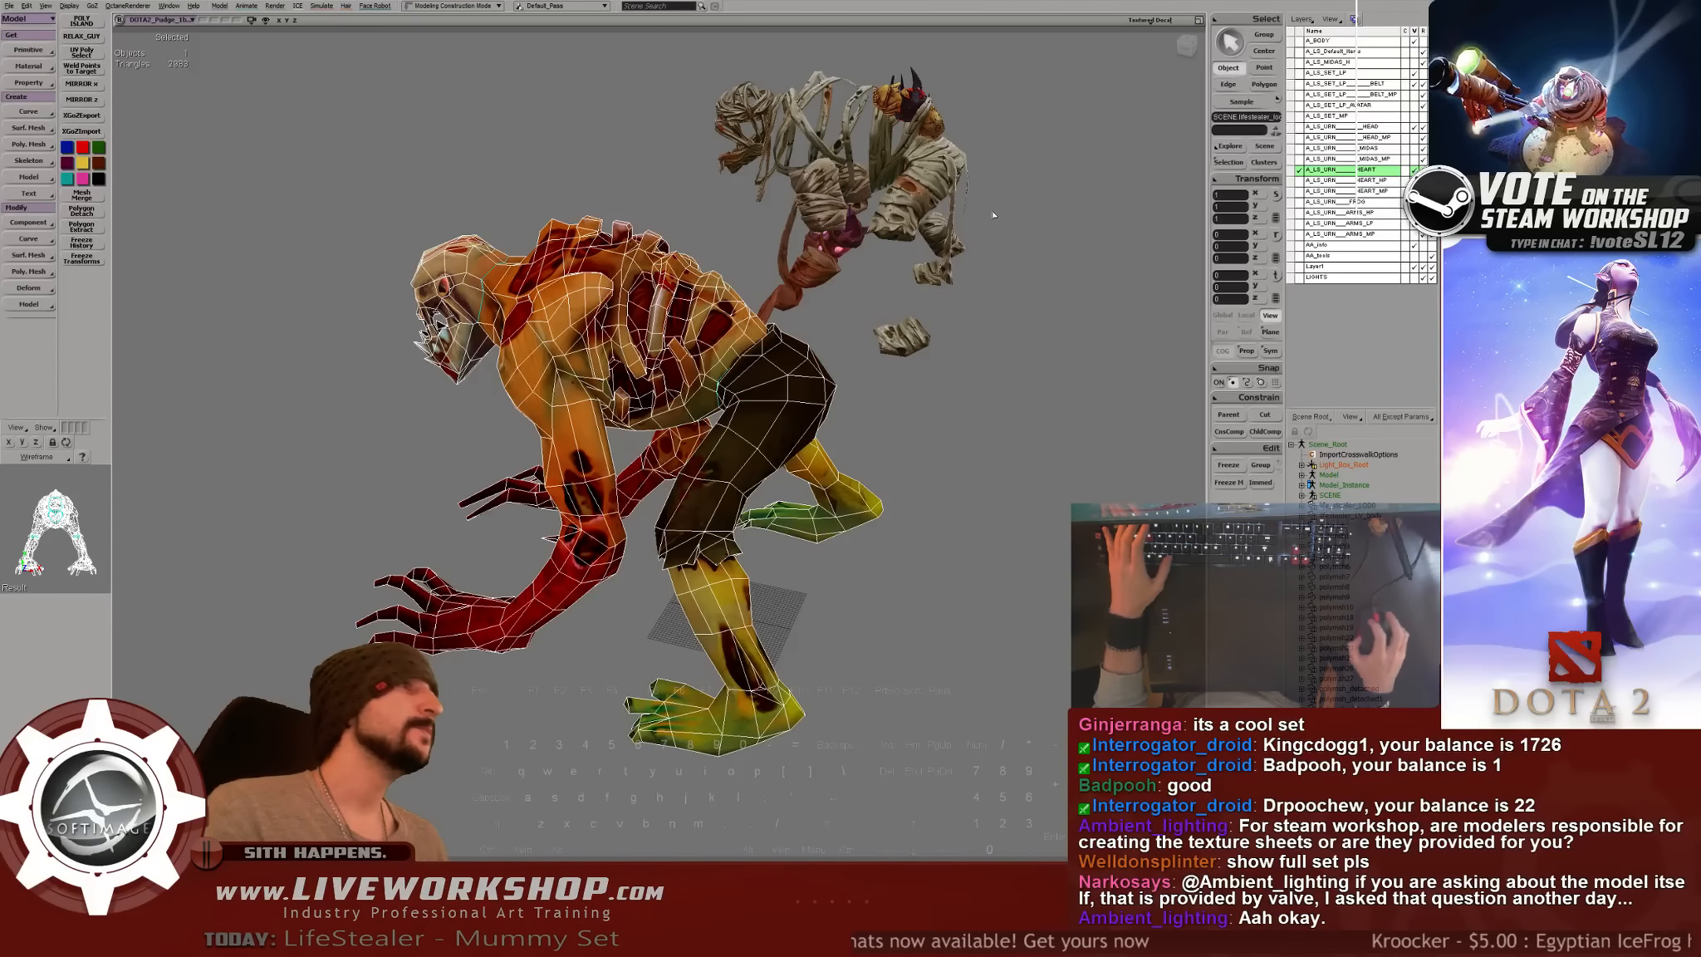
{"action": "left_click_drag", "start_coordinate": [995, 216], "coordinate": [436, 283]}
{"action": "key", "text": "4"}
{"action": "left_click_drag", "start_coordinate": [255, 303], "coordinate": [458, 426]}
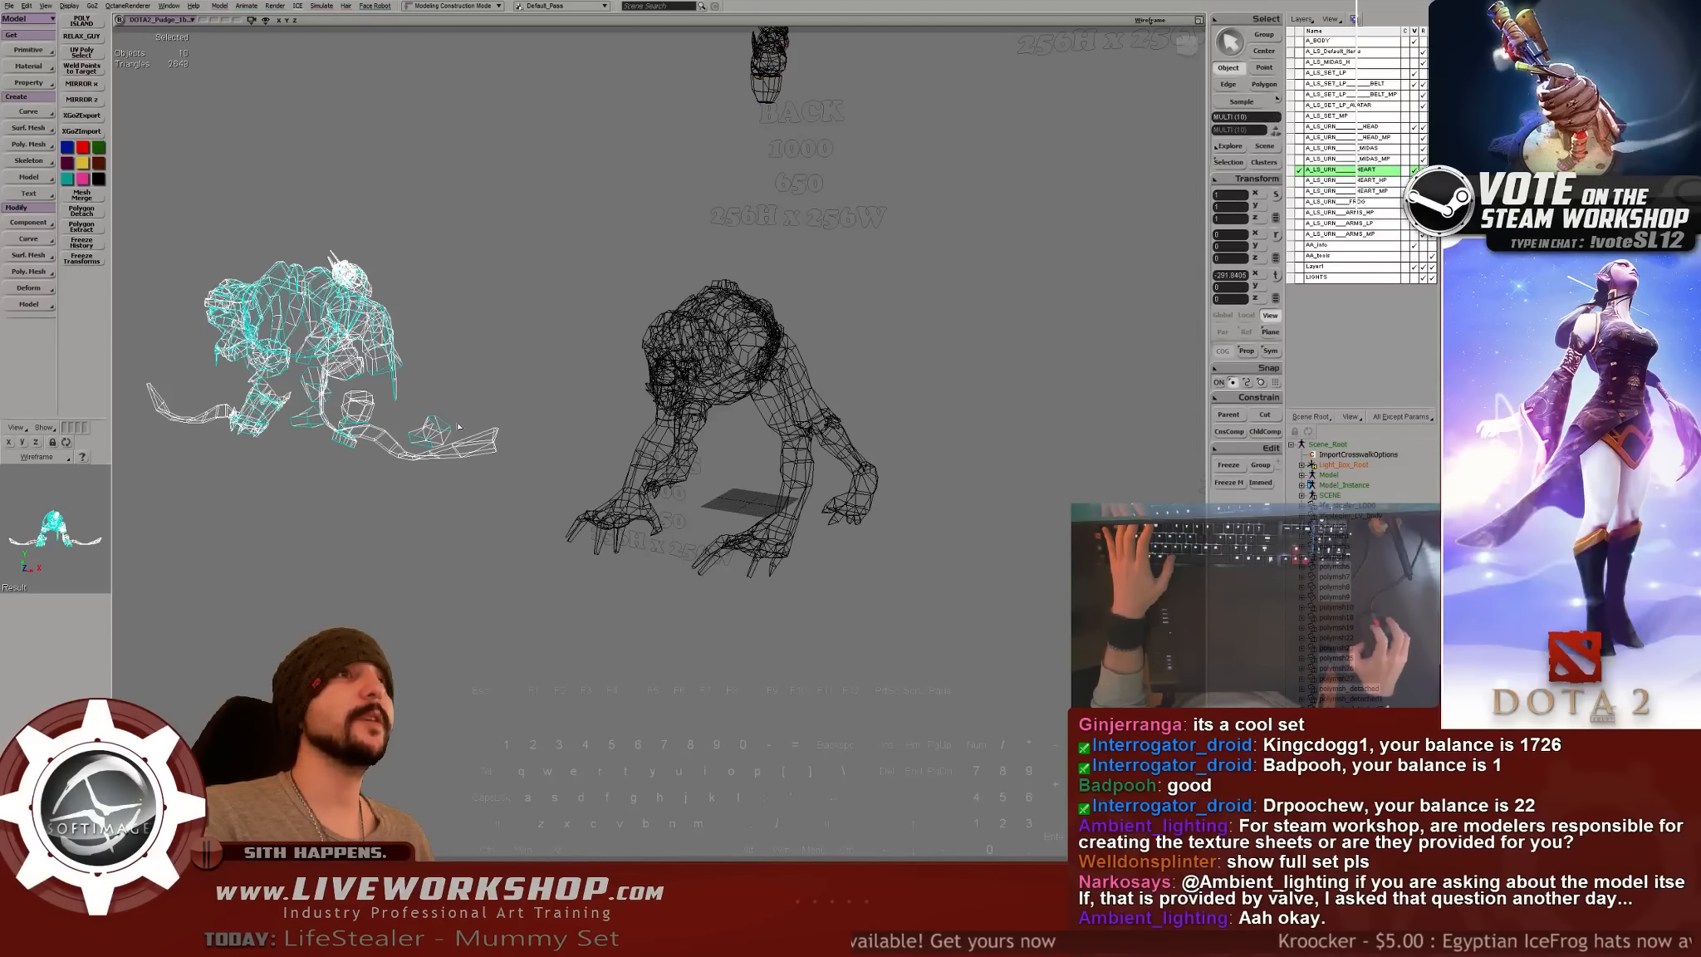
{"action": "key", "text": "6"}
{"action": "left_click_drag", "start_coordinate": [463, 329], "coordinate": [532, 325]}
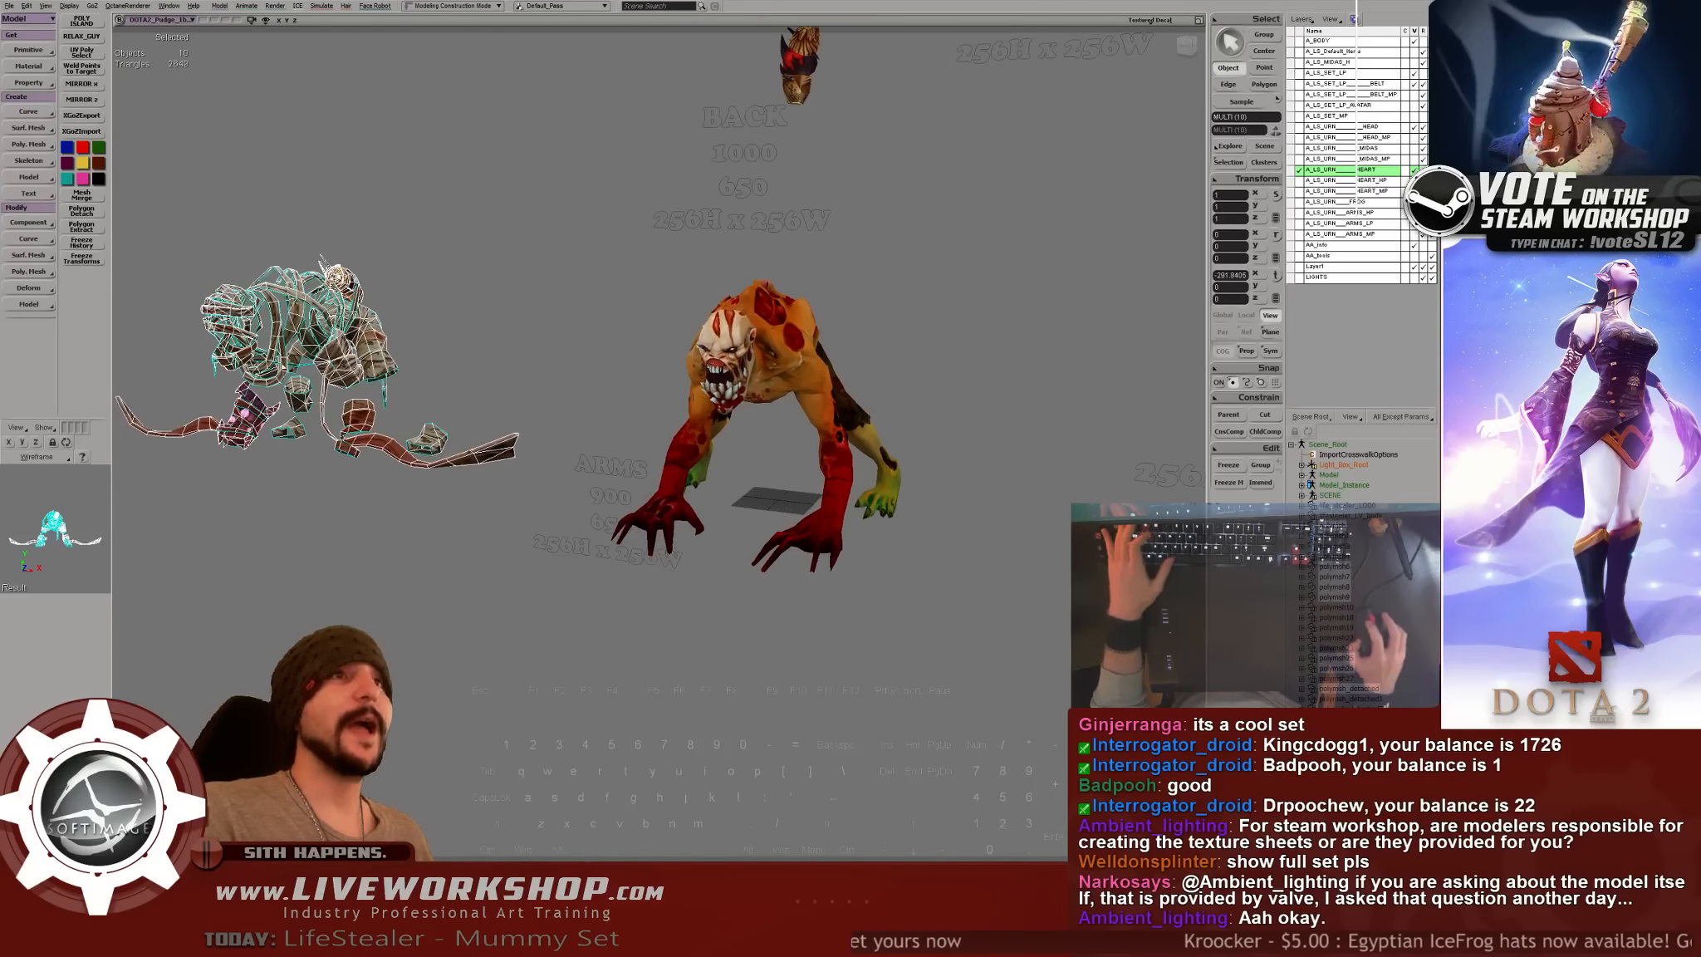
- Put the head bandages back on the body by setting their X position to 0, and inspect the wrapped head
{"action": "left_click", "coordinate": [265, 320]}
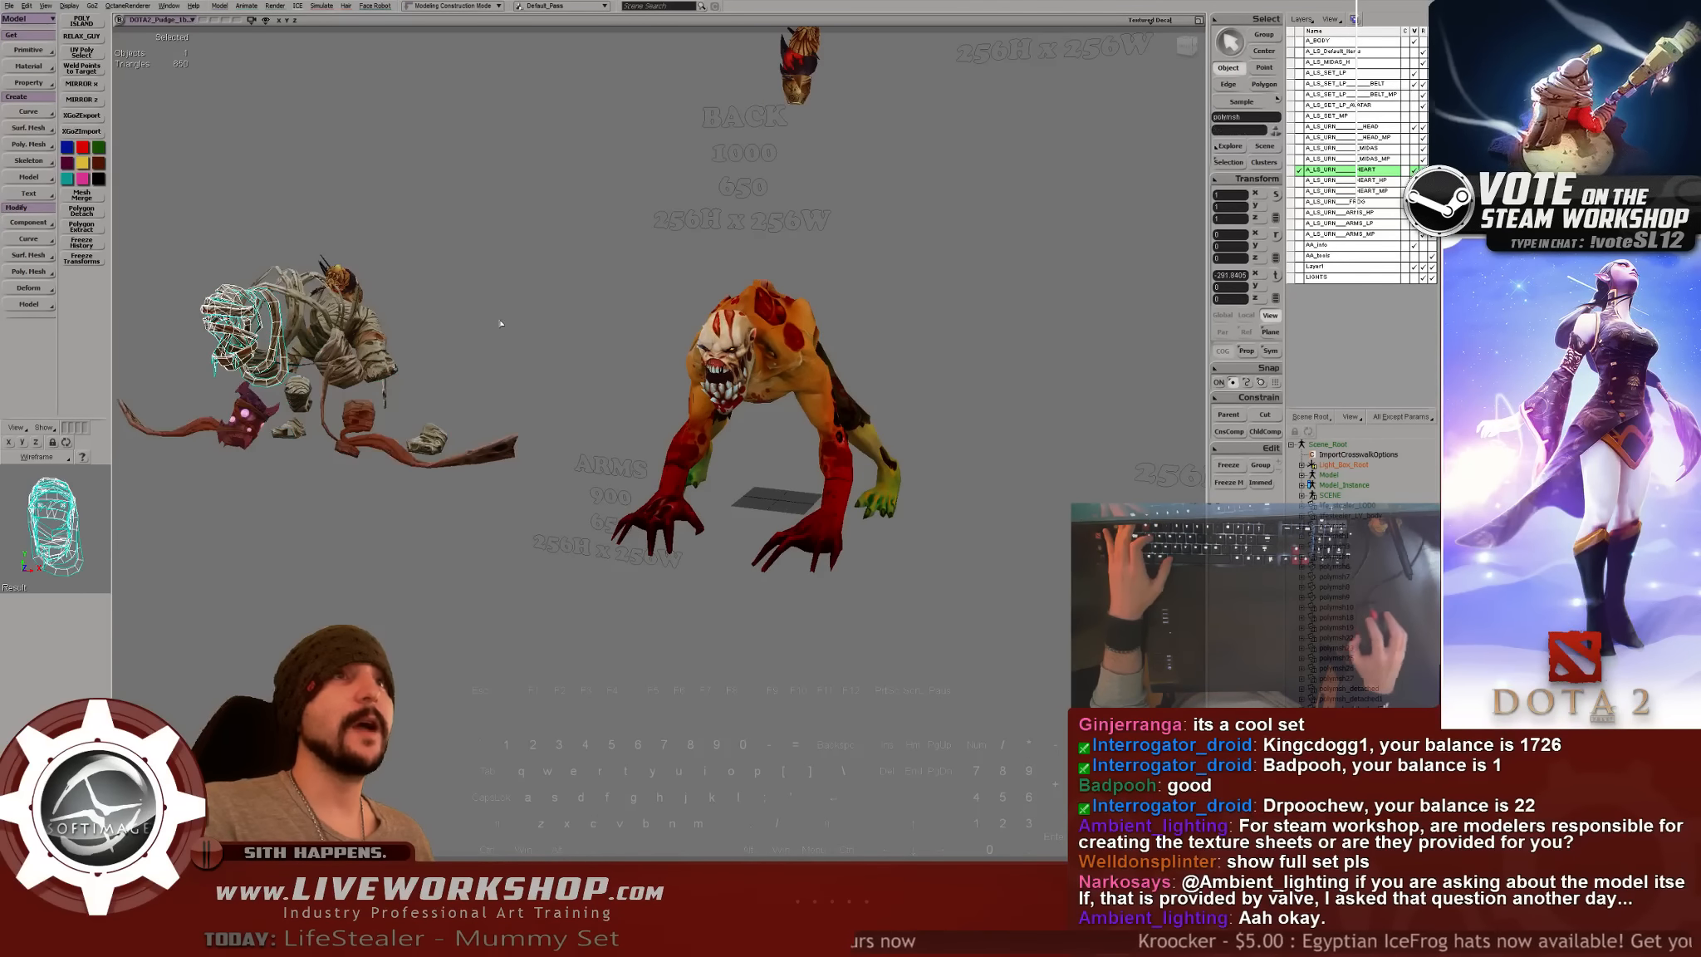
{"action": "left_click", "coordinate": [1229, 275]}
{"action": "type", "text": "0"}
{"action": "key", "text": "Return"}
{"action": "key", "text": "f"}
{"action": "key", "text": "space"}
{"action": "left_click", "coordinate": [1057, 238]}
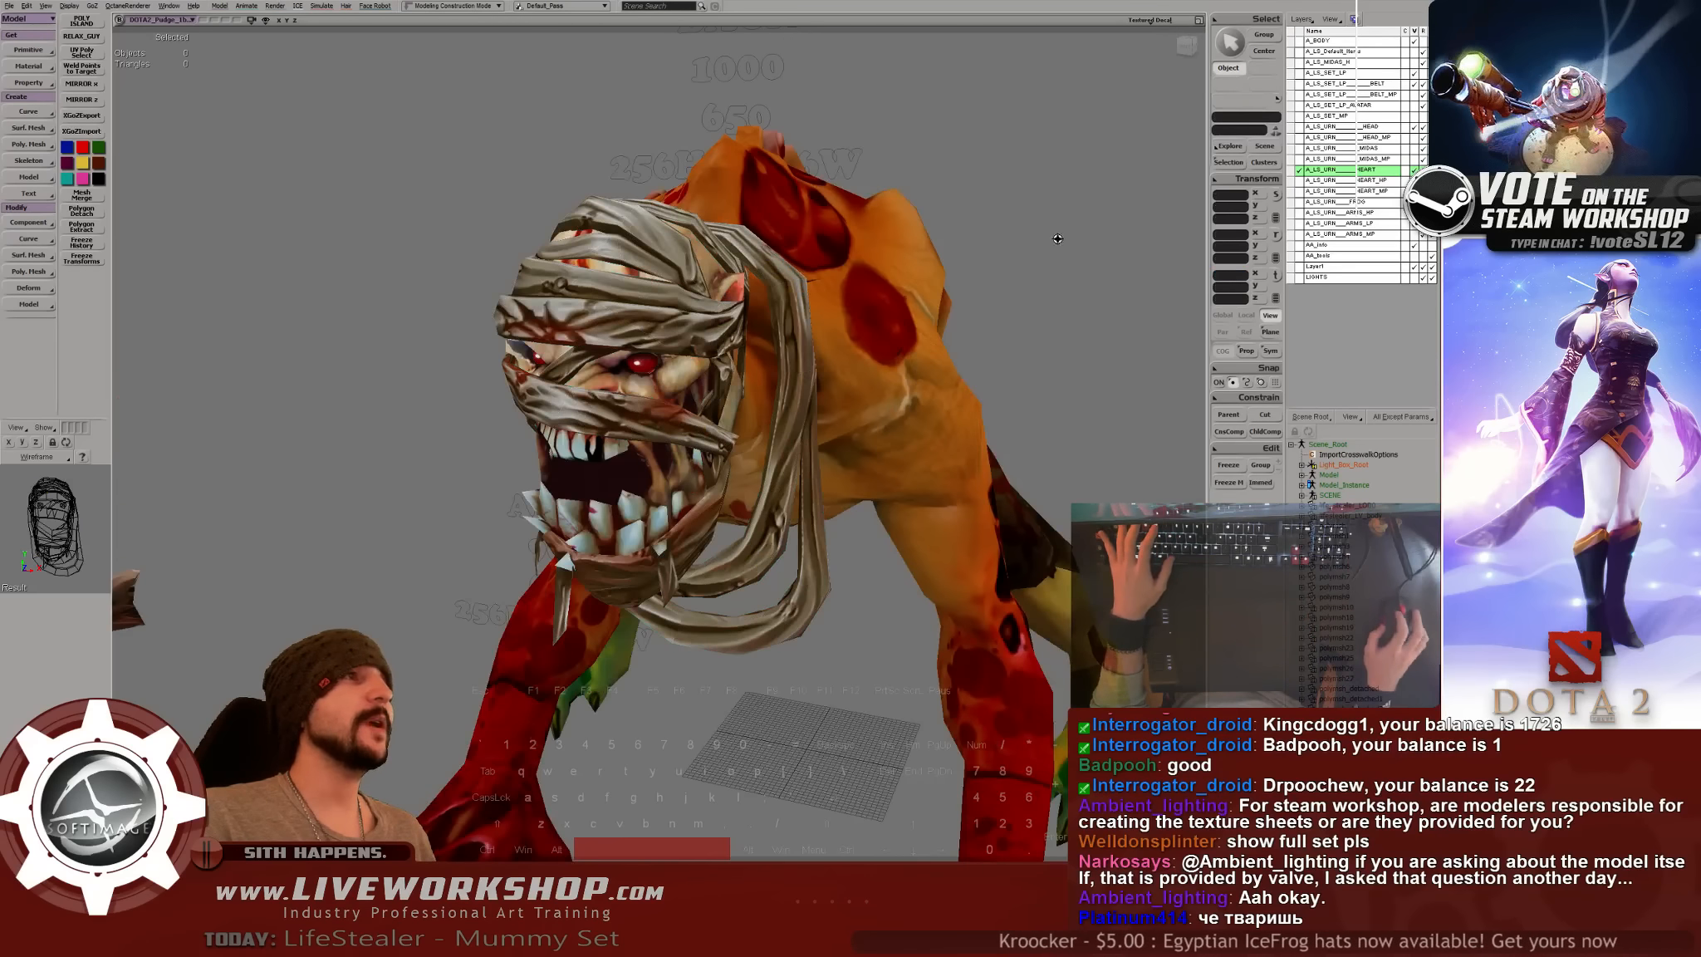
{"action": "left_click_drag", "start_coordinate": [1058, 238], "coordinate": [586, 290]}
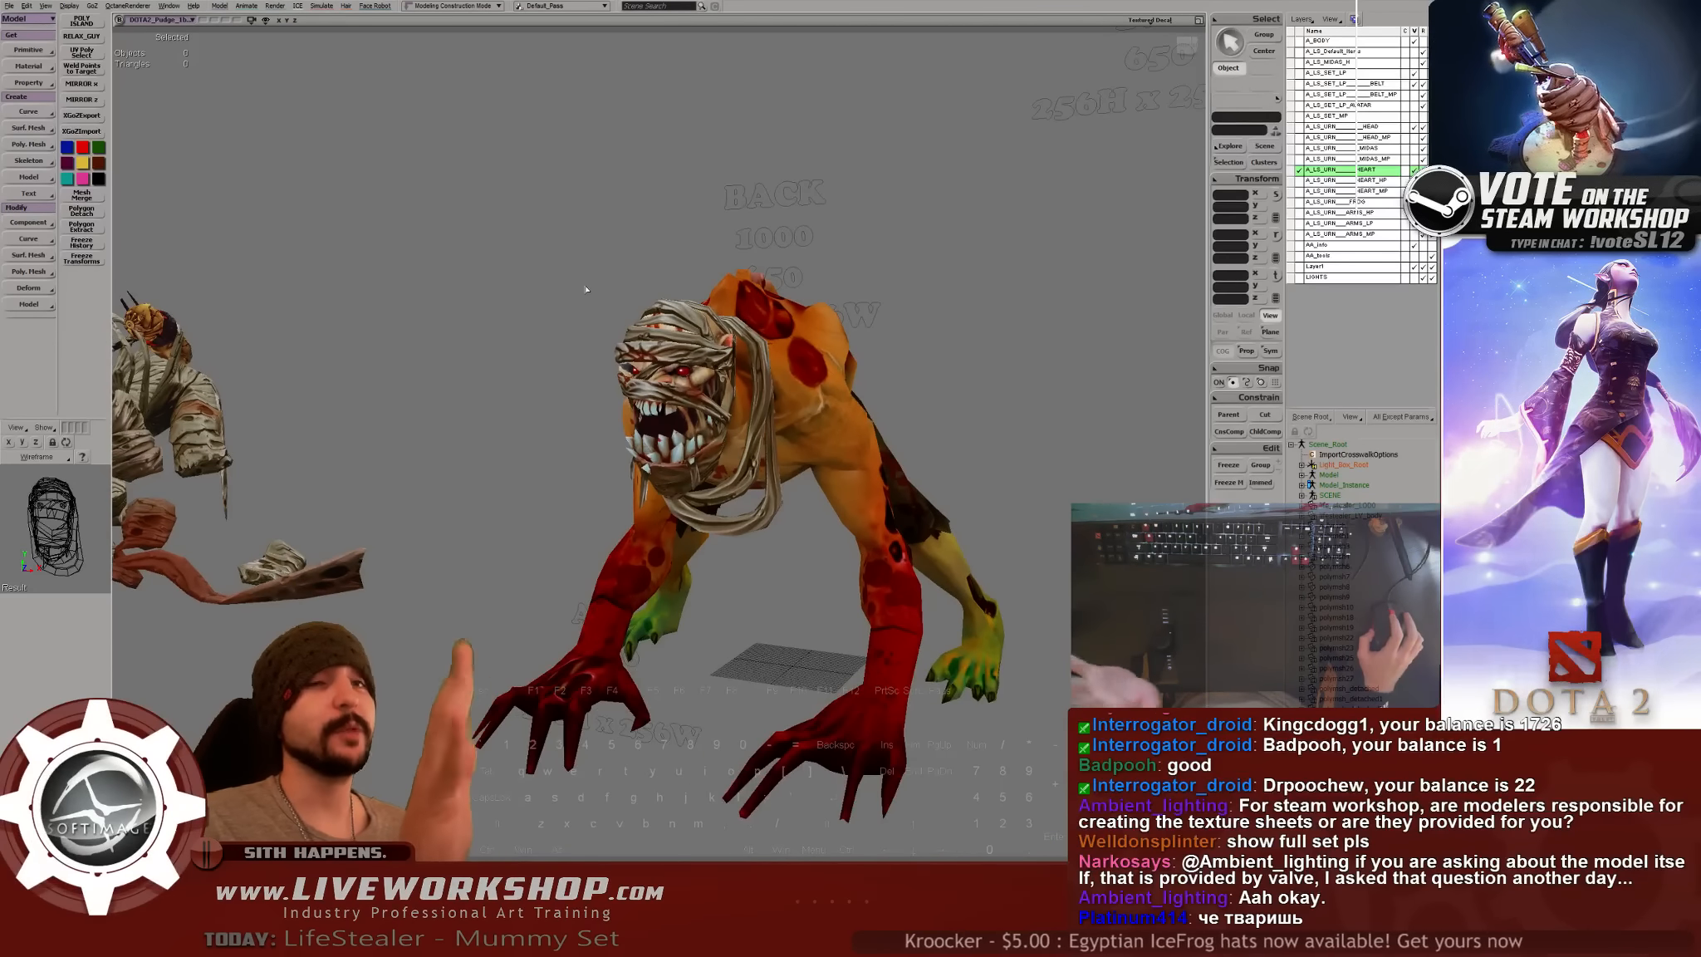
- Select the detached arm pieces and set their X position to 0 to fit them onto the body
{"action": "left_click_drag", "start_coordinate": [586, 290], "coordinate": [372, 400]}
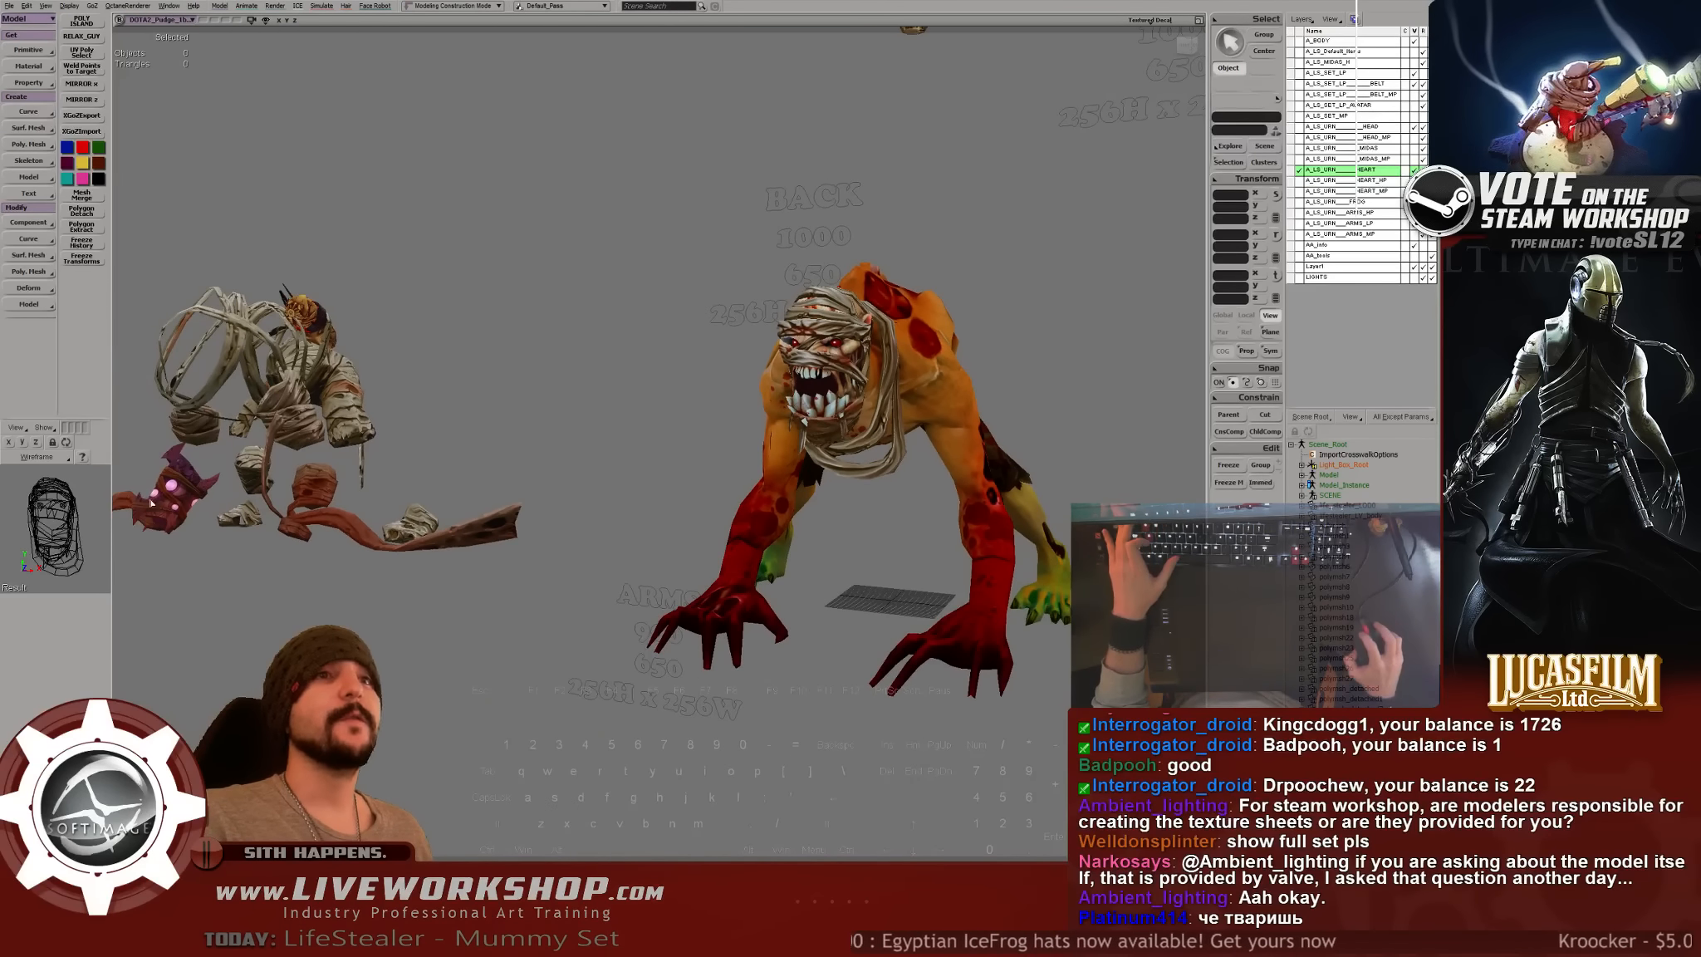
{"action": "left_click_drag", "start_coordinate": [180, 558], "coordinate": [197, 433]}
{"action": "left_click_drag", "start_coordinate": [322, 552], "coordinate": [226, 507]}
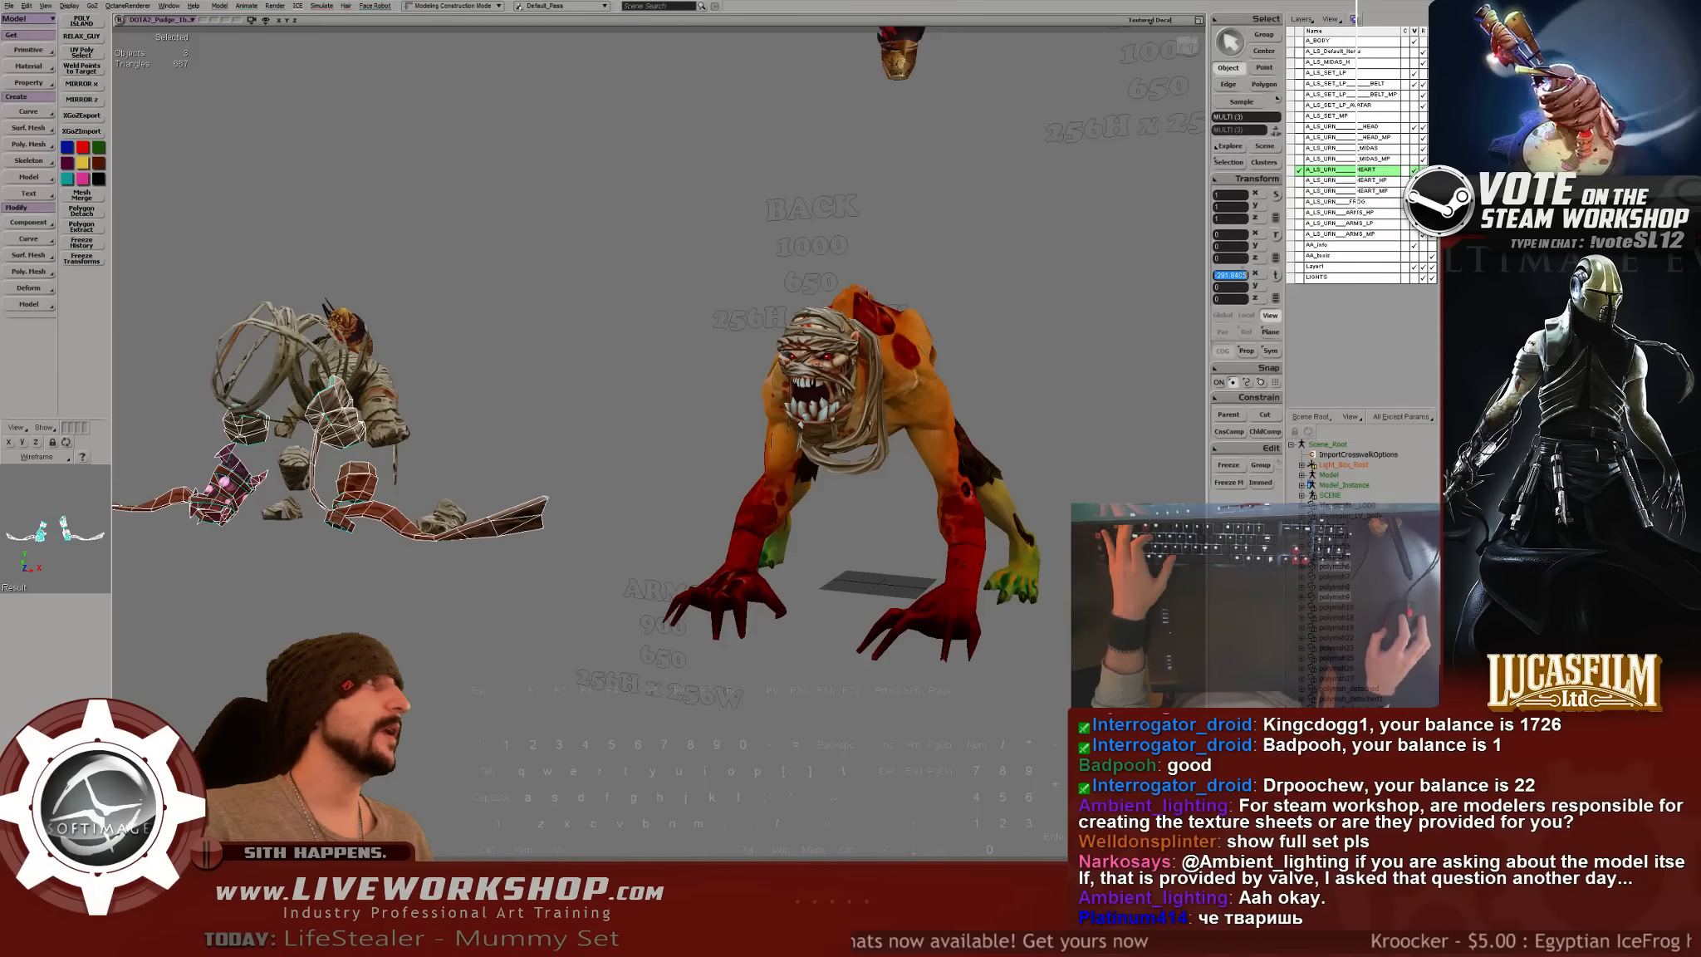
{"action": "type", "text": "0"}
{"action": "key", "text": "Return"}
- Select the belt and leg bandages and set their X position to 0 to fit them onto the body
{"action": "left_click_drag", "start_coordinate": [1026, 282], "coordinate": [515, 332]}
{"action": "left_click", "coordinate": [1050, 353]}
{"action": "left_click_drag", "start_coordinate": [967, 312], "coordinate": [1106, 414]}
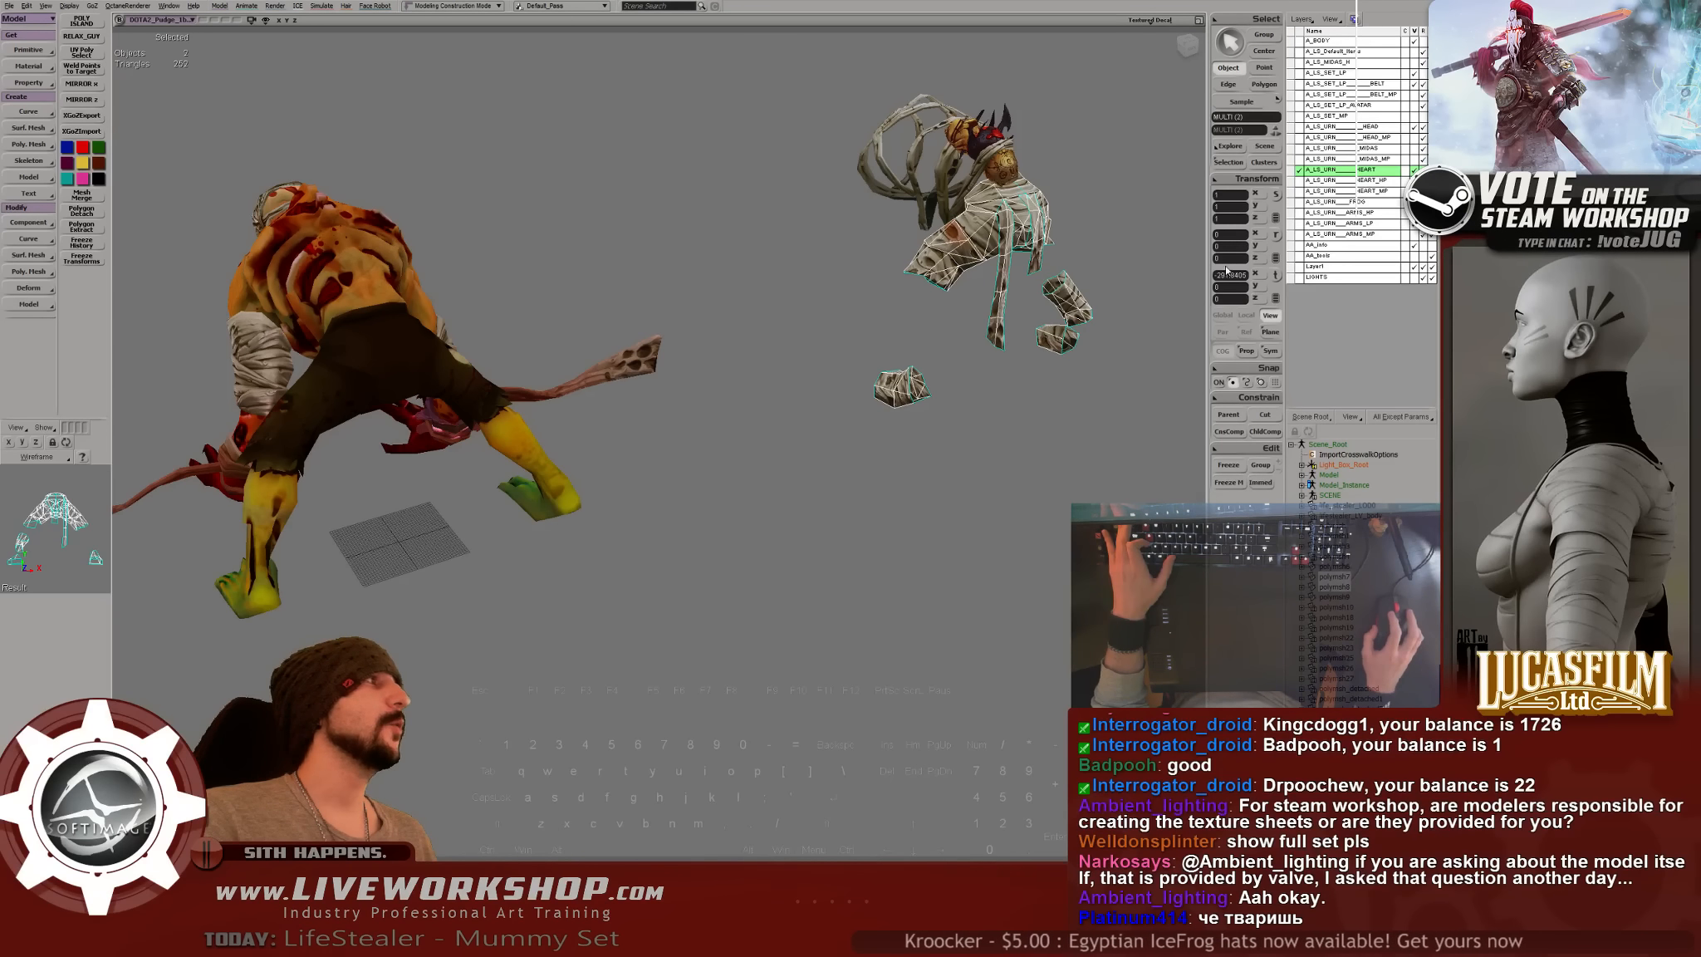
{"action": "key", "text": "0"}
{"action": "left_click_drag", "start_coordinate": [908, 319], "coordinate": [686, 392]}
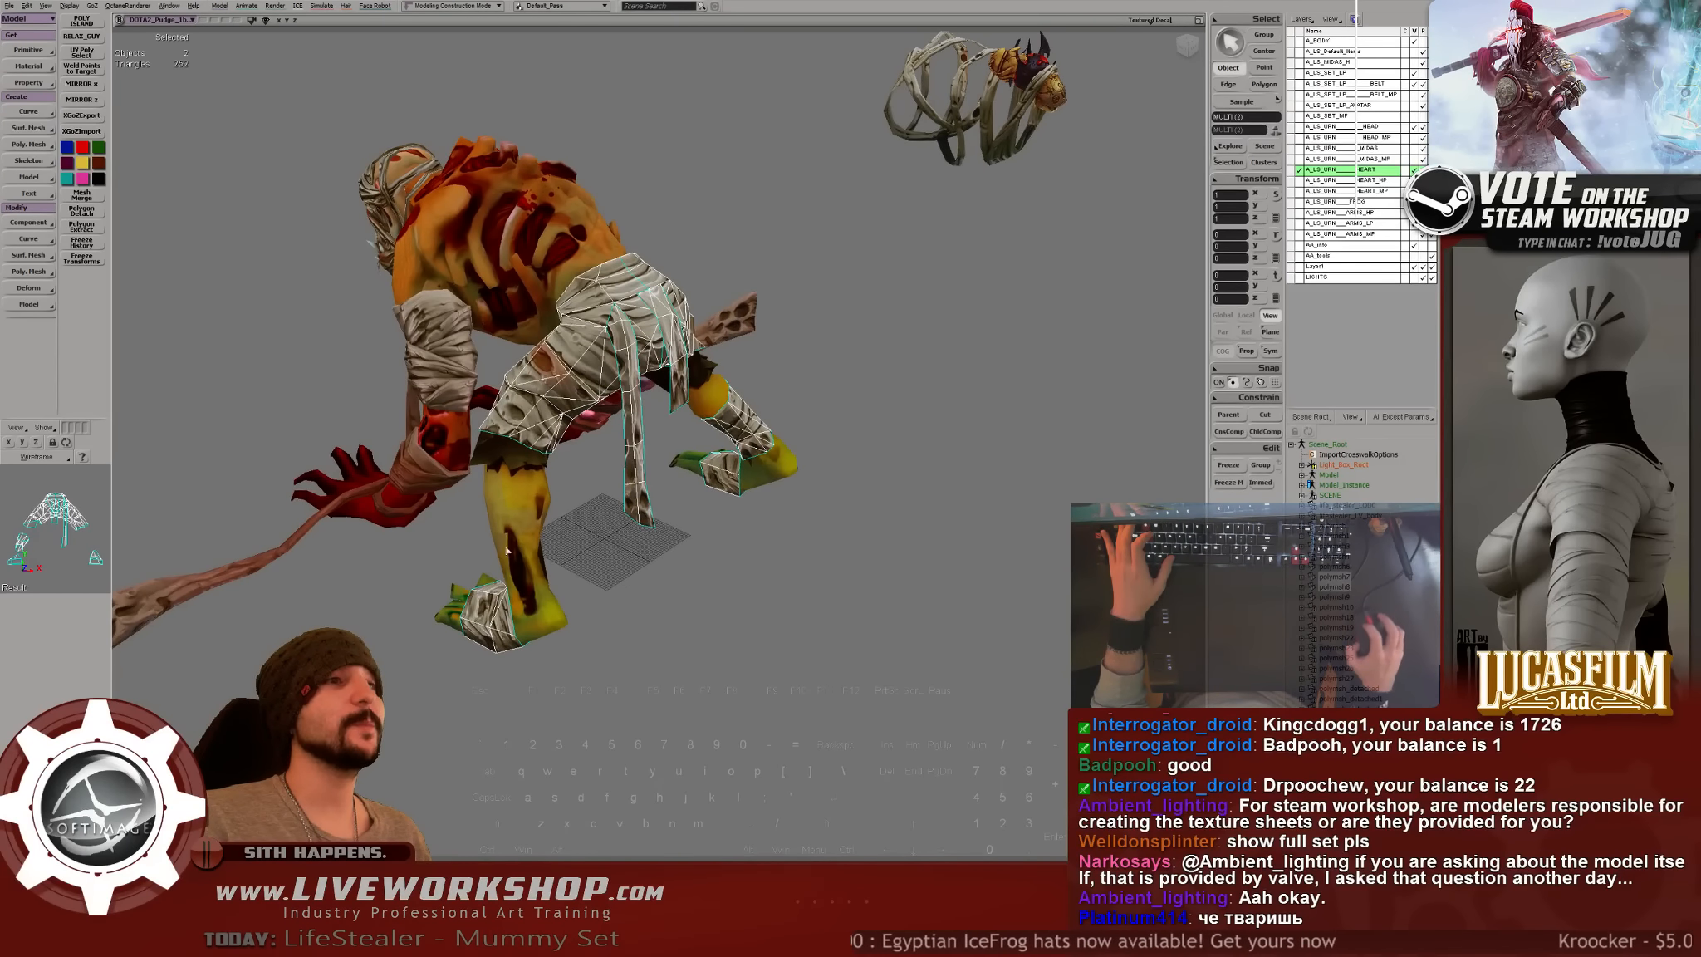
- Select the back bandages together with the heart jar pieces and set their X position to 0
{"action": "left_click_drag", "start_coordinate": [742, 462], "coordinate": [673, 494]}
{"action": "left_click", "coordinate": [539, 323]}
{"action": "left_click_drag", "start_coordinate": [539, 322], "coordinate": [798, 374]}
{"action": "left_click", "coordinate": [568, 302]}
{"action": "left_click", "coordinate": [919, 227]}
{"action": "left_click_drag", "start_coordinate": [919, 228], "coordinate": [1080, 292]}
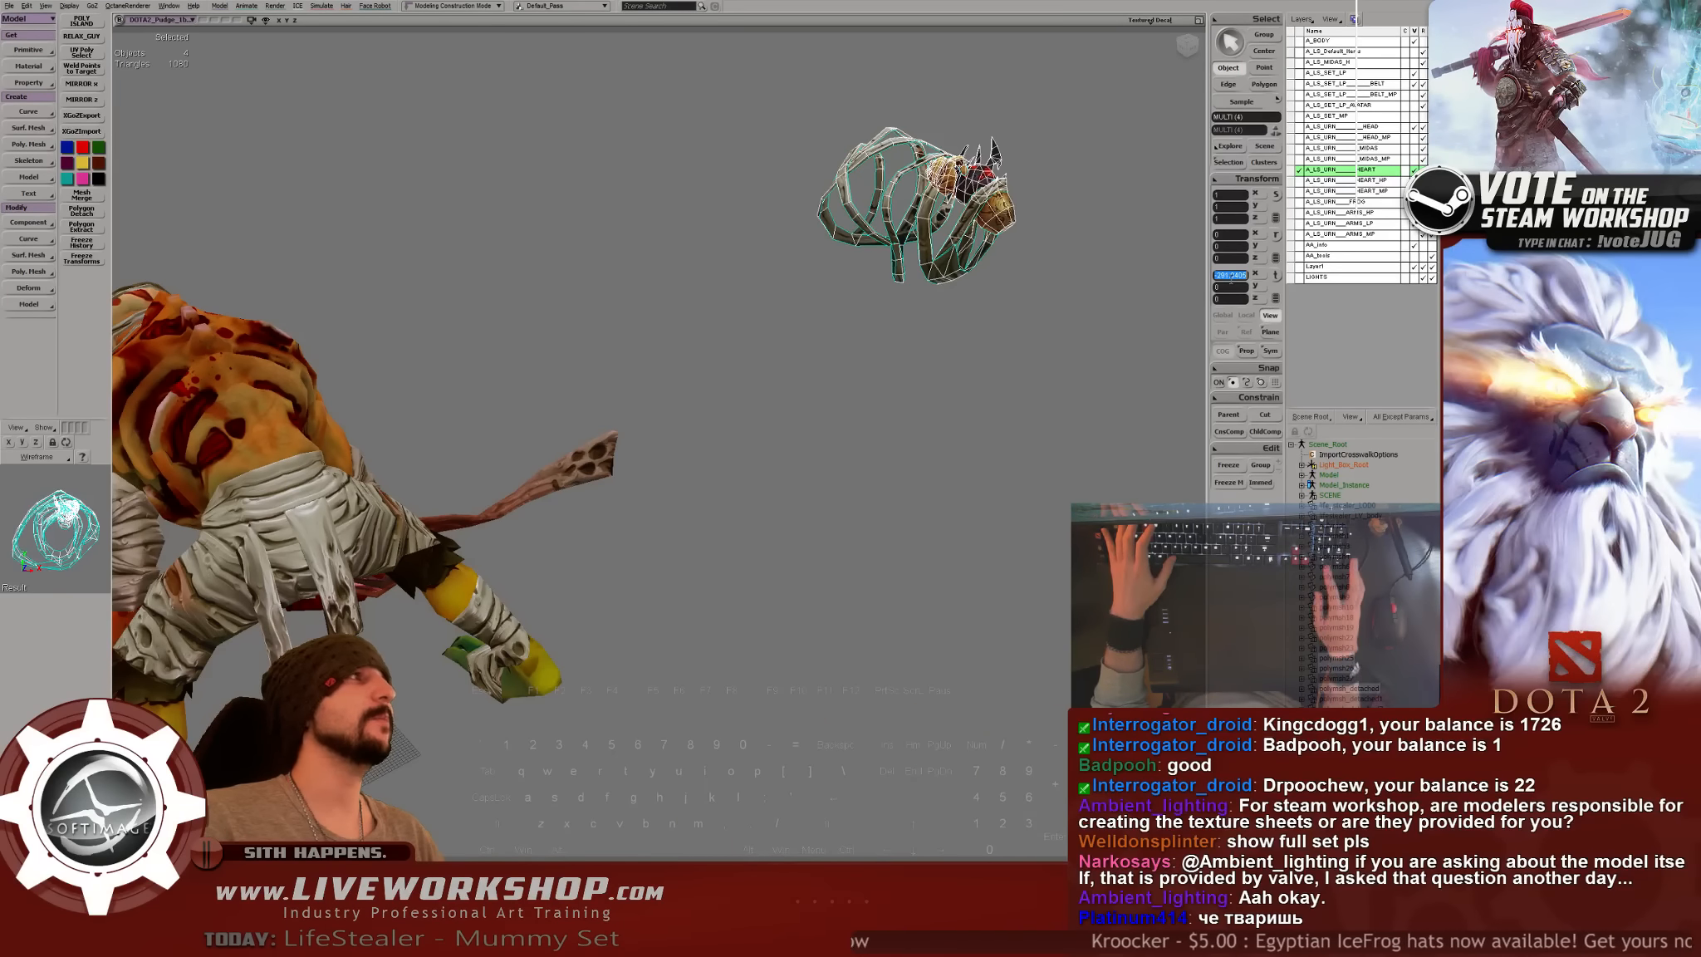
{"action": "type", "text": "0"}
{"action": "key", "text": "Return"}
- Examine the gold jar and clawed heart up close on the character's back, and deselect the jar
{"action": "left_click_drag", "start_coordinate": [548, 366], "coordinate": [660, 456]}
{"action": "left_click_drag", "start_coordinate": [704, 353], "coordinate": [727, 330]}
{"action": "left_click_drag", "start_coordinate": [816, 280], "coordinate": [798, 368]}
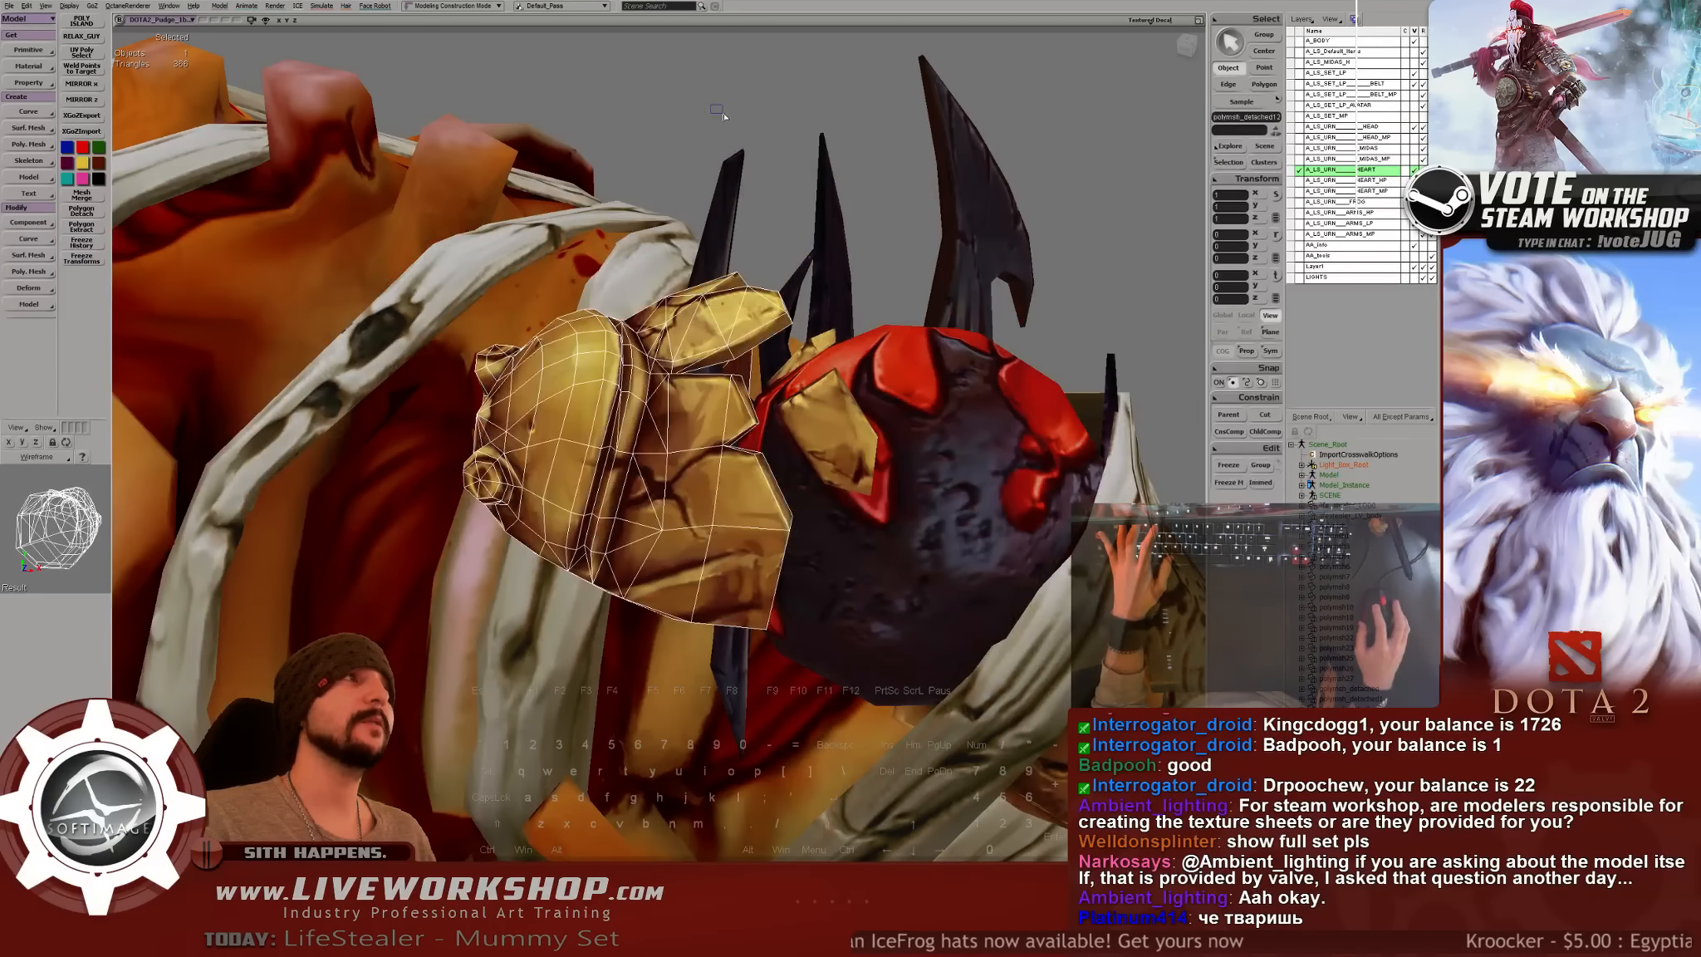
{"action": "left_click_drag", "start_coordinate": [723, 115], "coordinate": [727, 119]}
{"action": "left_click_drag", "start_coordinate": [727, 120], "coordinate": [598, 415]}
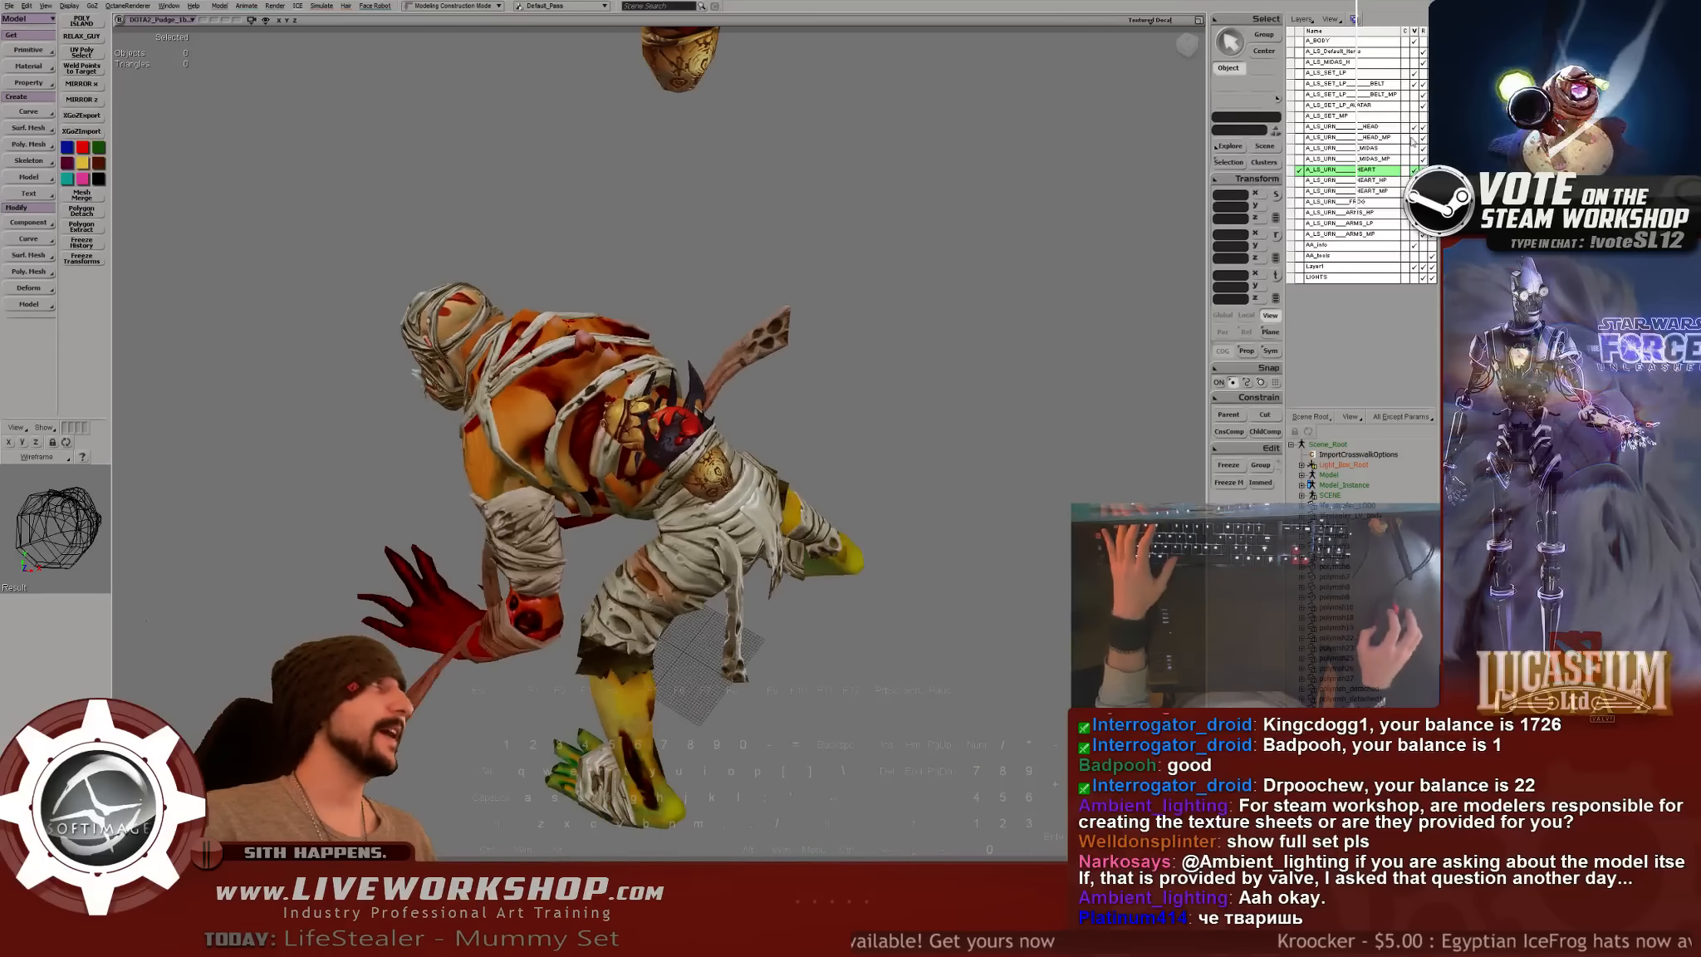
- Hide the heart variant and show the golden Midas hand variant on the character's back
{"action": "left_click", "coordinate": [1414, 158]}
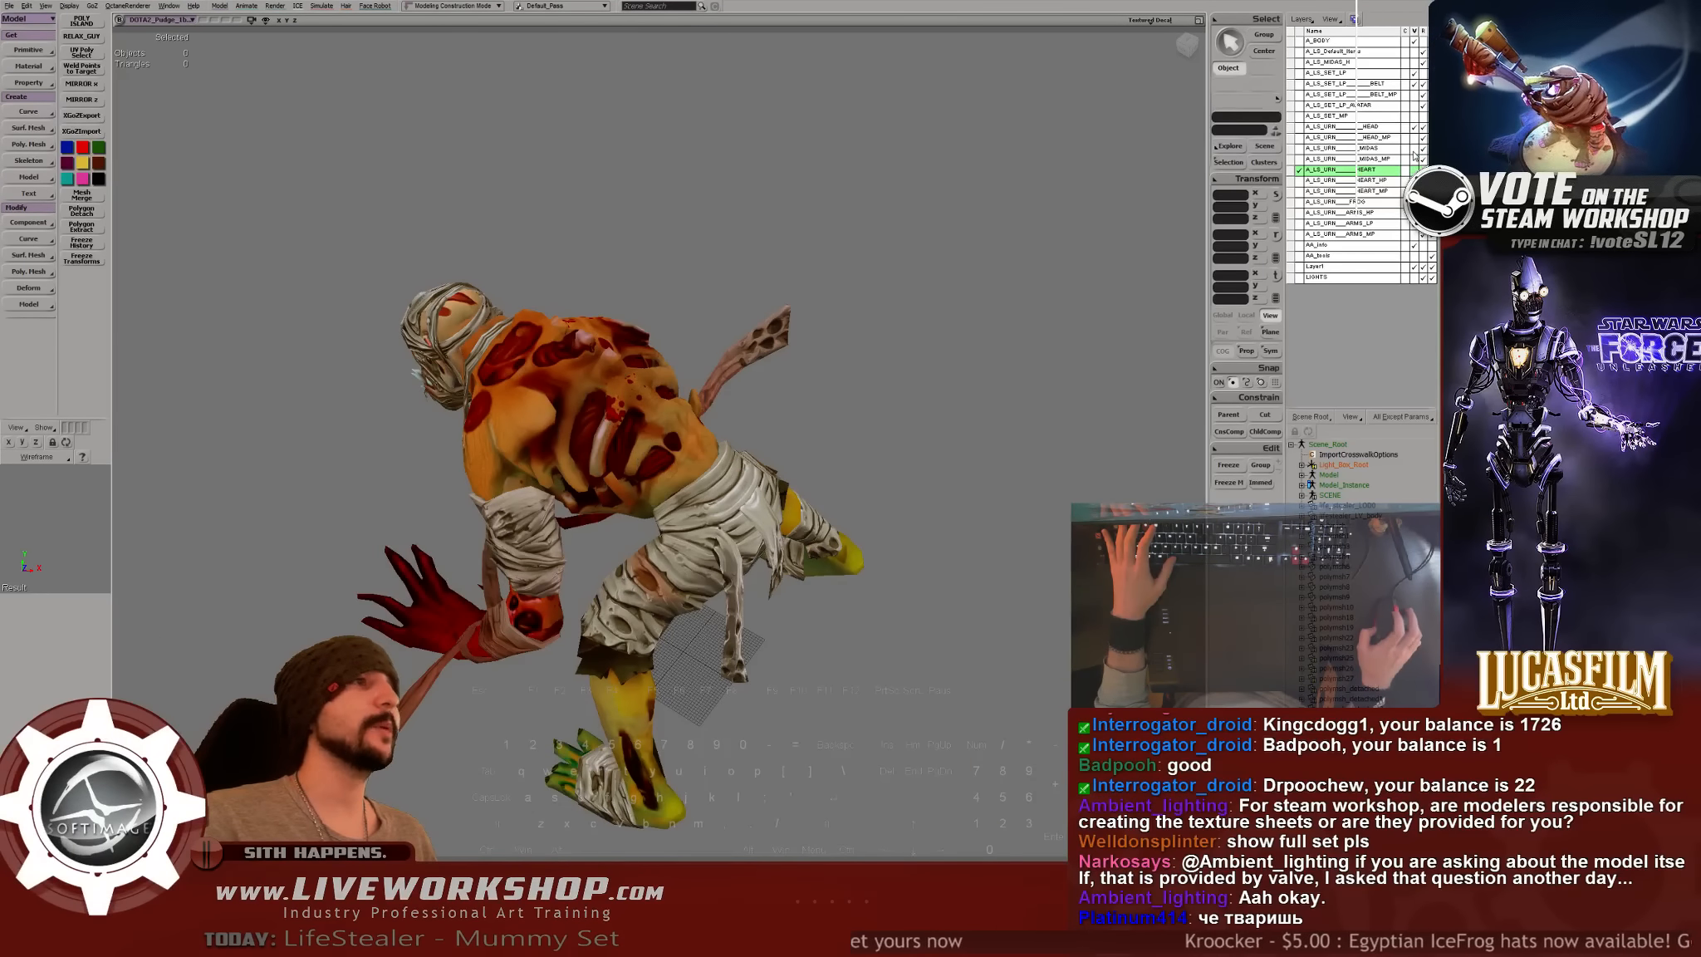
{"action": "left_click_drag", "start_coordinate": [831, 382], "coordinate": [714, 348]}
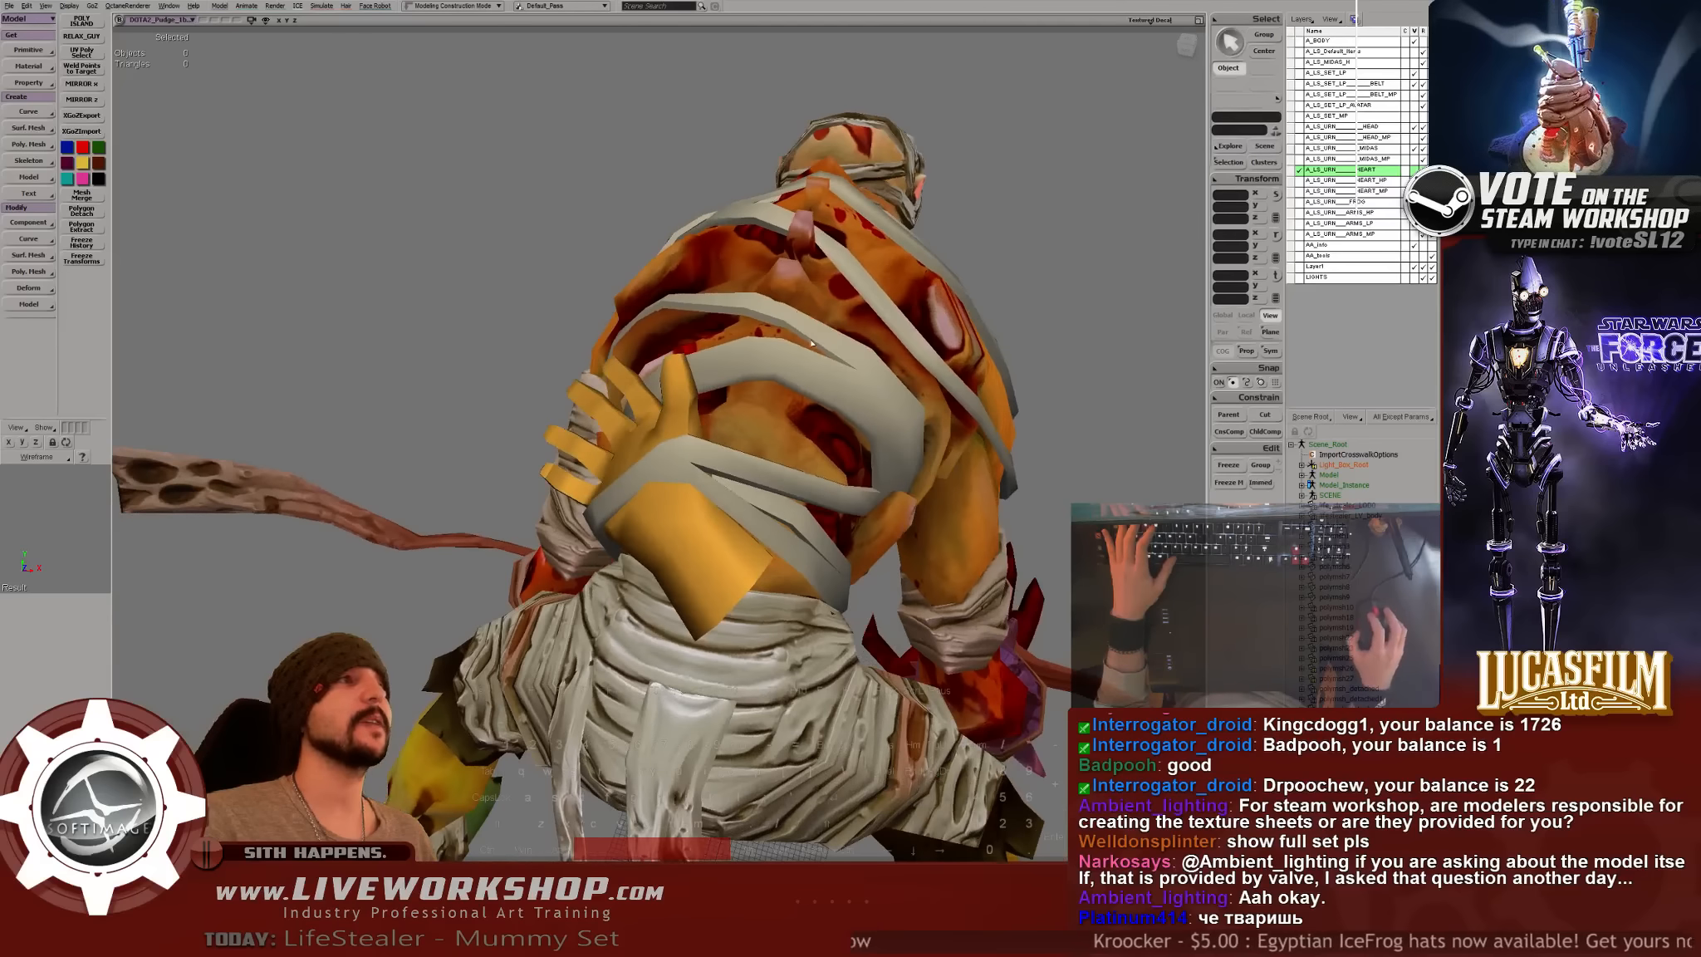
- Hide the golden Midas hand variant and show the heart variant on the character's back again
{"action": "left_click", "coordinate": [731, 365]}
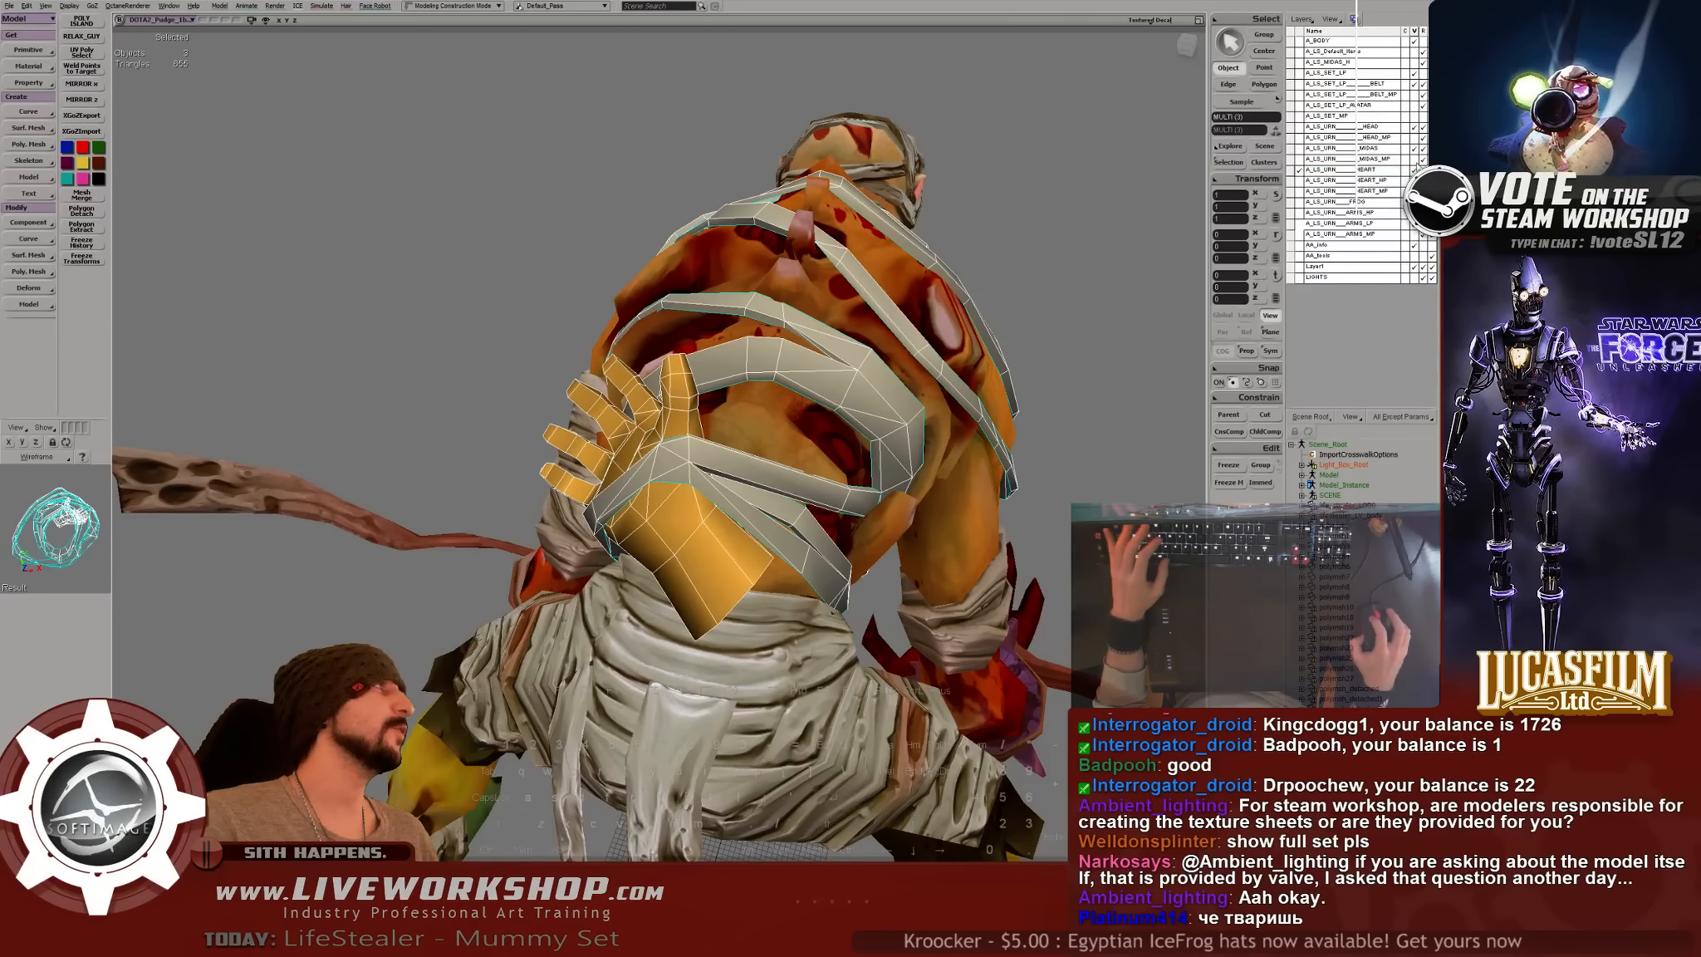
{"action": "left_click", "coordinate": [1414, 169]}
{"action": "left_click", "coordinate": [1414, 149]}
{"action": "left_click", "coordinate": [517, 217]}
{"action": "mouse_move", "coordinate": [517, 217]}
{"action": "left_mouse_down"}
{"action": "mouse_move", "coordinate": [558, 247]}
{"action": "mouse_move", "coordinate": [676, 228]}
{"action": "mouse_move", "coordinate": [660, 239]}
{"action": "mouse_move", "coordinate": [632, 180]}
{"action": "mouse_move", "coordinate": [592, 185]}
{"action": "mouse_move", "coordinate": [634, 181]}
{"action": "mouse_move", "coordinate": [731, 293]}
{"action": "mouse_move", "coordinate": [239, 137]}
{"action": "mouse_move", "coordinate": [429, 217]}
{"action": "mouse_move", "coordinate": [303, 191]}
{"action": "mouse_move", "coordinate": [321, 171]}
{"action": "mouse_move", "coordinate": [490, 216]}
{"action": "left_mouse_up"}
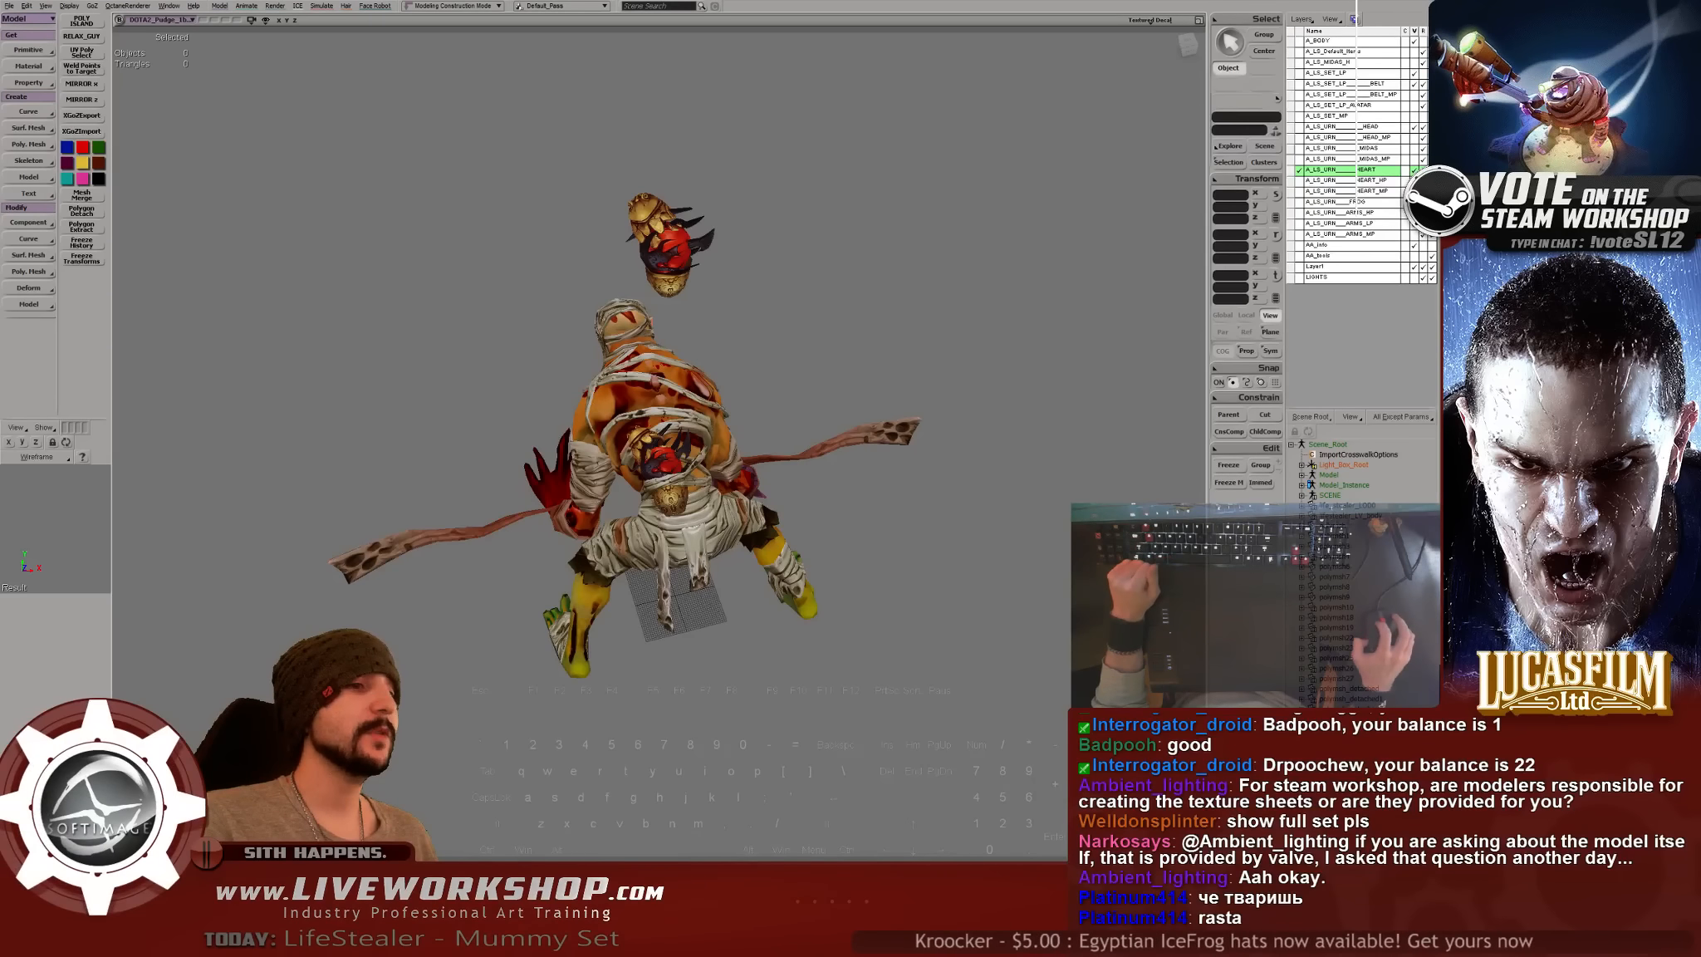
- Bring up the heart reference image beside the model and compare it with the clawed heart on the character's back
{"action": "key", "text": "alt+Tab"}
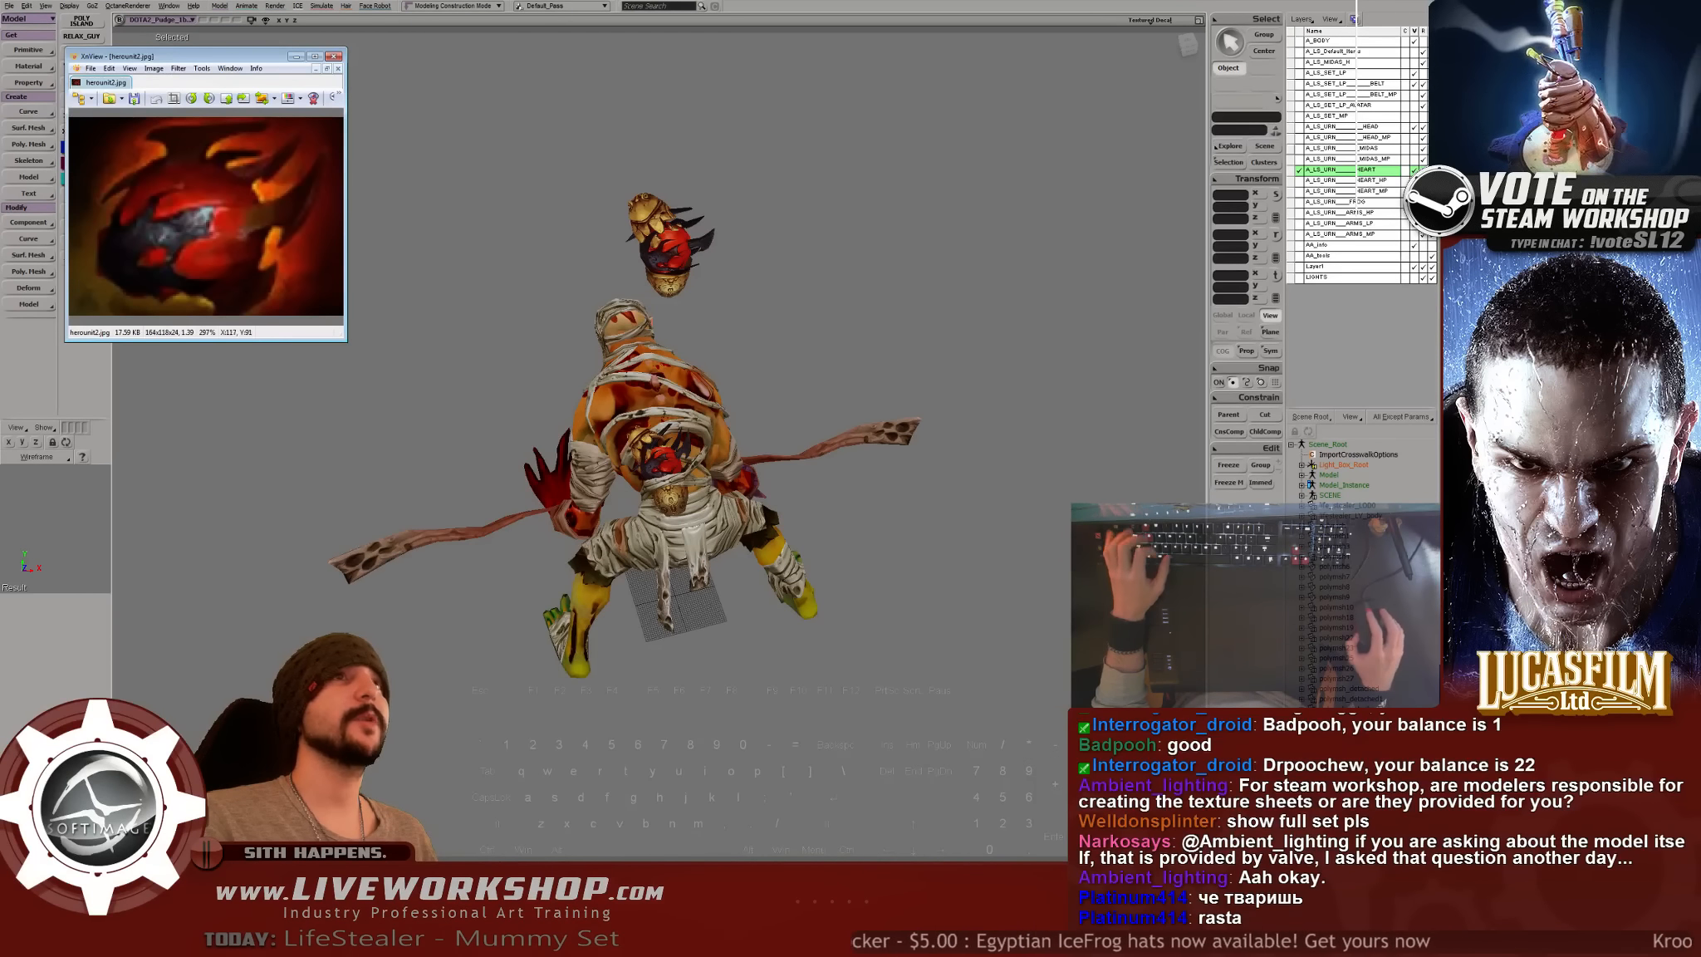
{"action": "key", "text": "alt+Tab"}
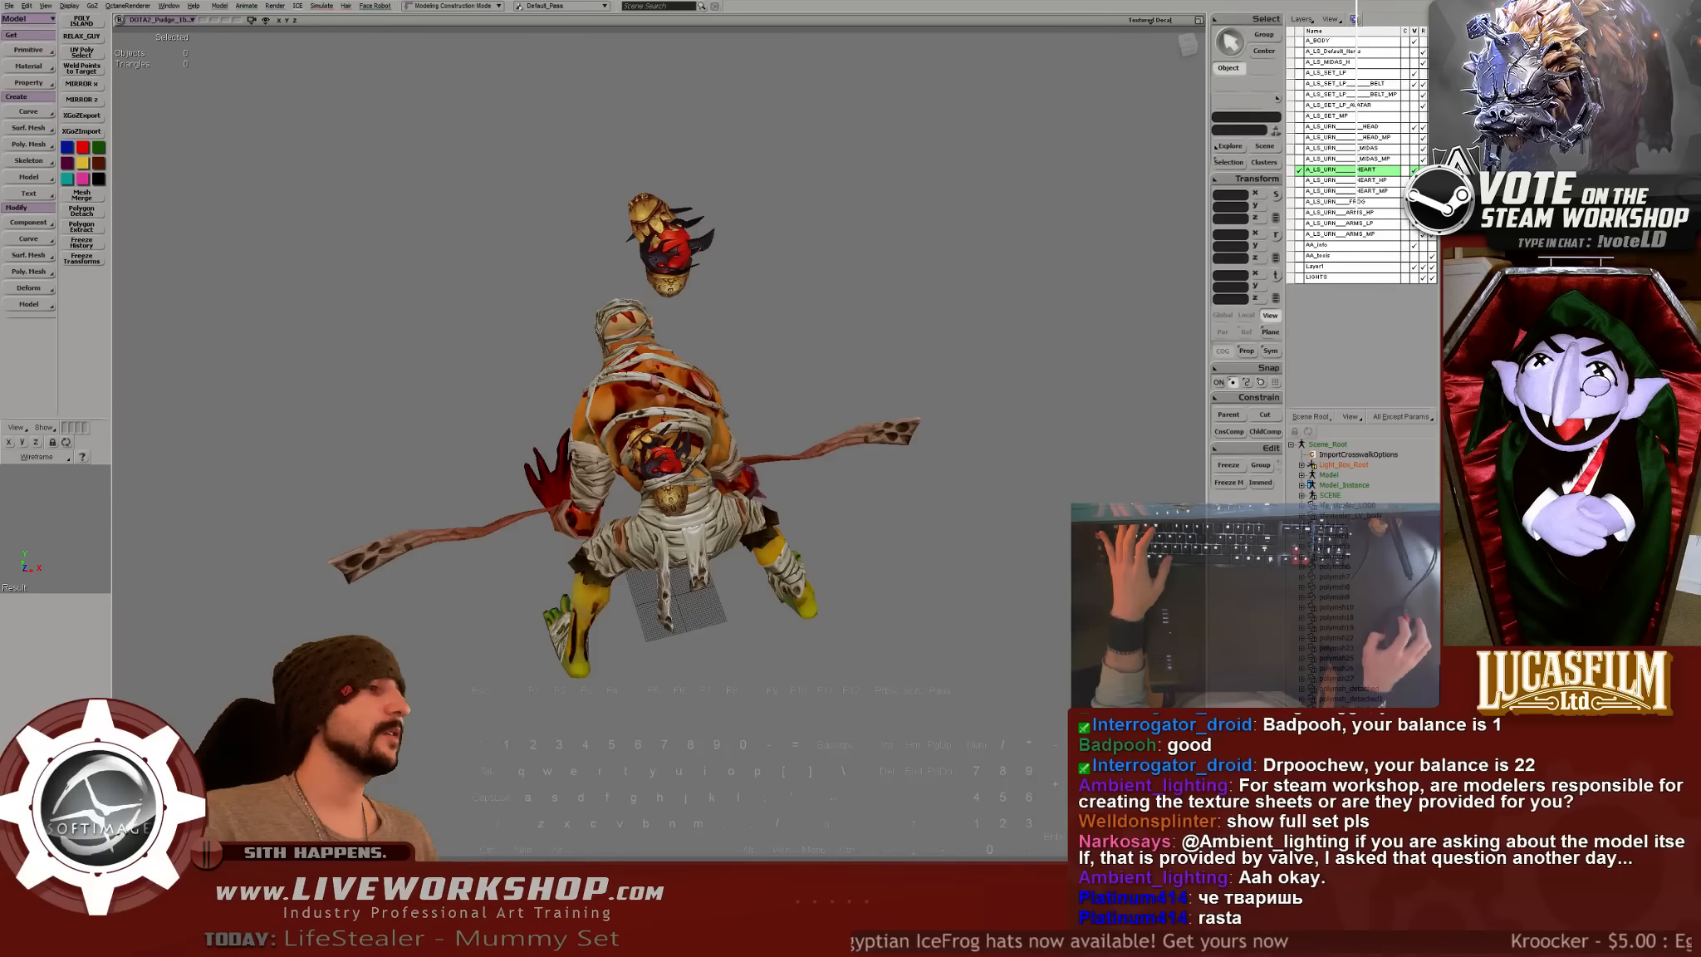
{"action": "key", "text": "alt+Tab"}
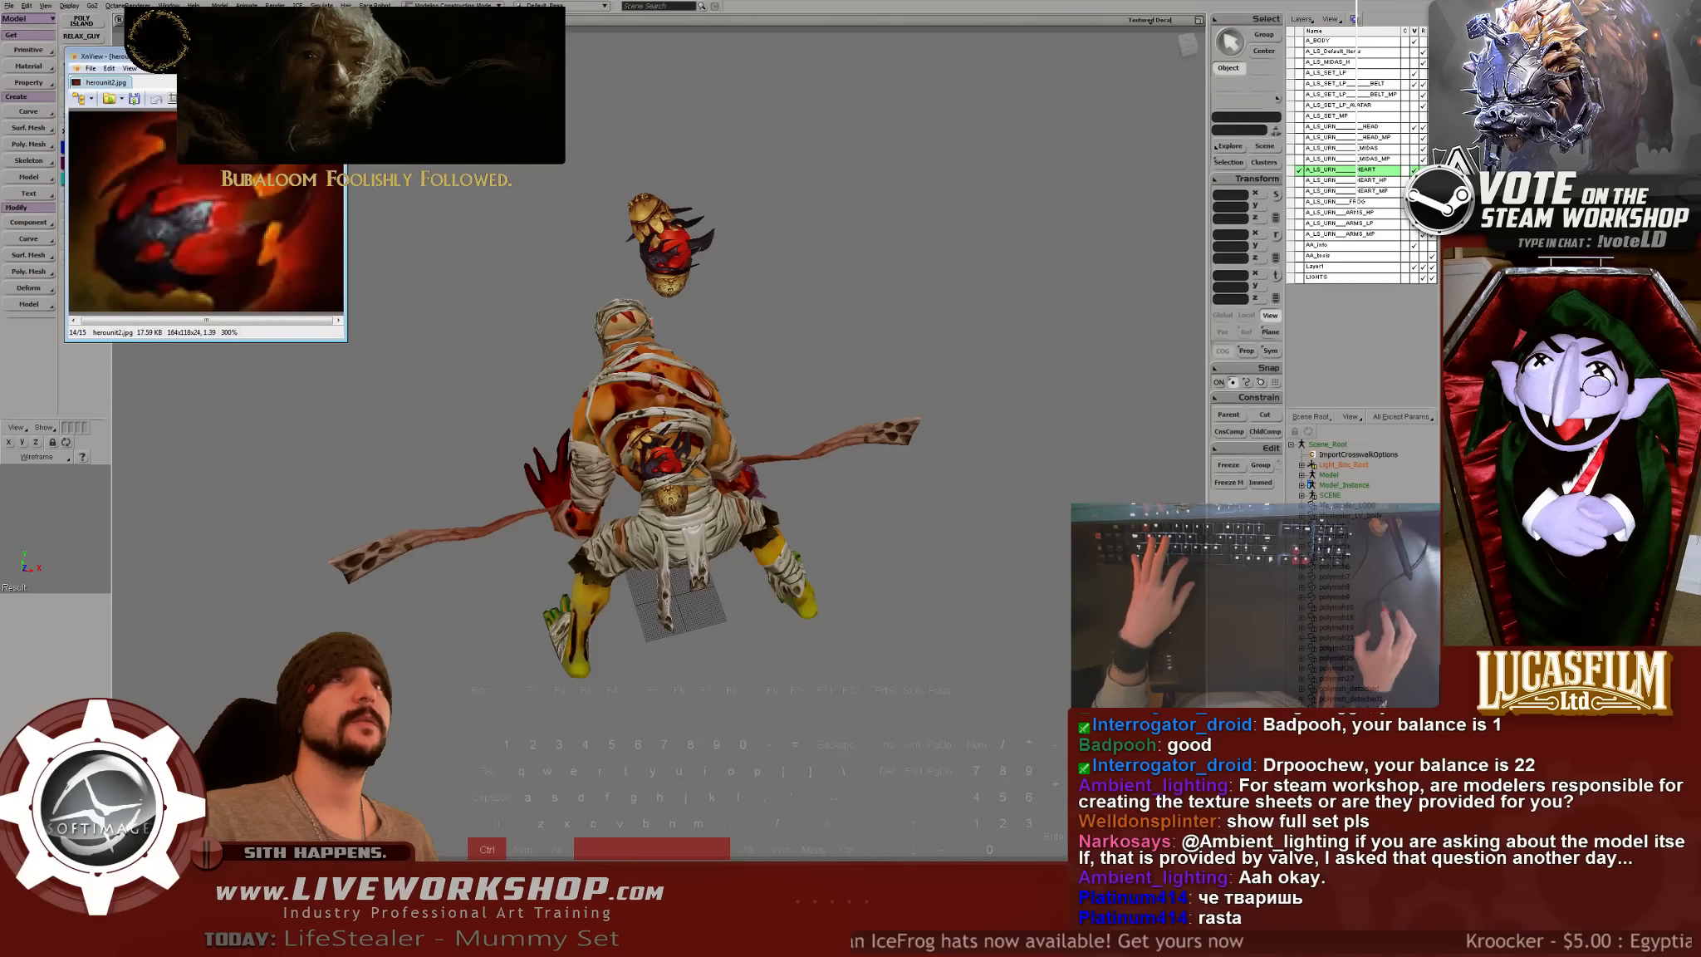
{"action": "scroll", "coordinate": [750, 558], "scroll_direction": "up", "scroll_amount": 6}
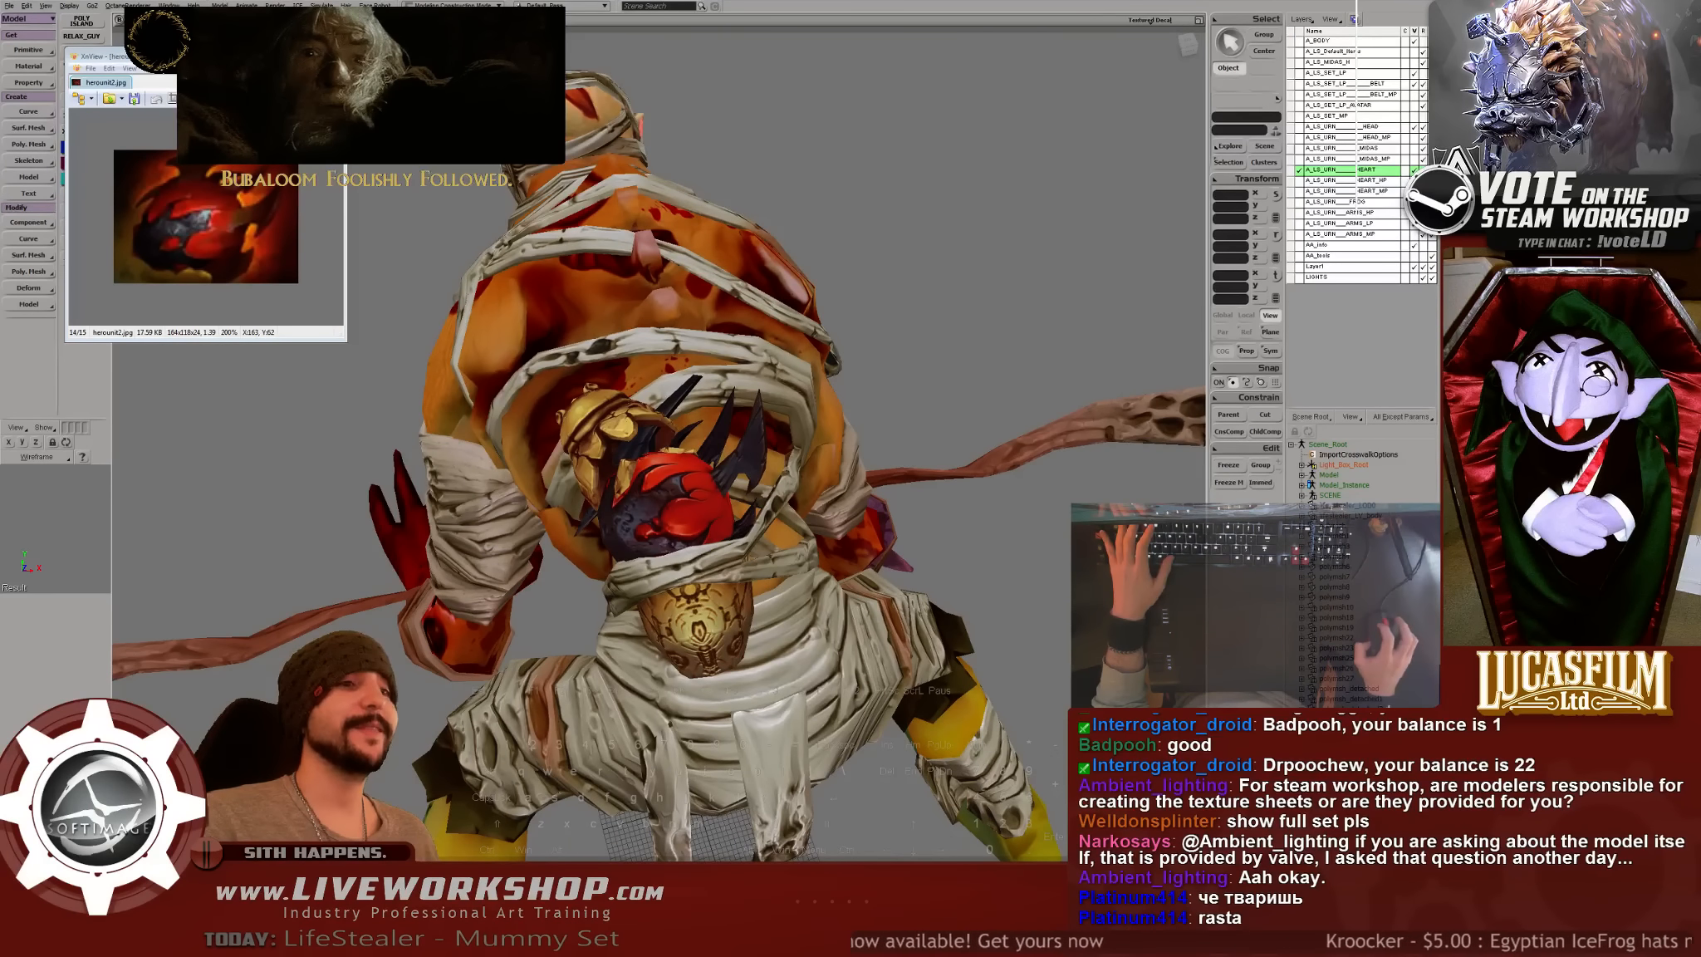
- Switch to Photoshop and add a Levels adjustment layer masked to the heart, using the existing Hue/Saturation mask as the selection
{"action": "key", "text": "alt+Tab"}
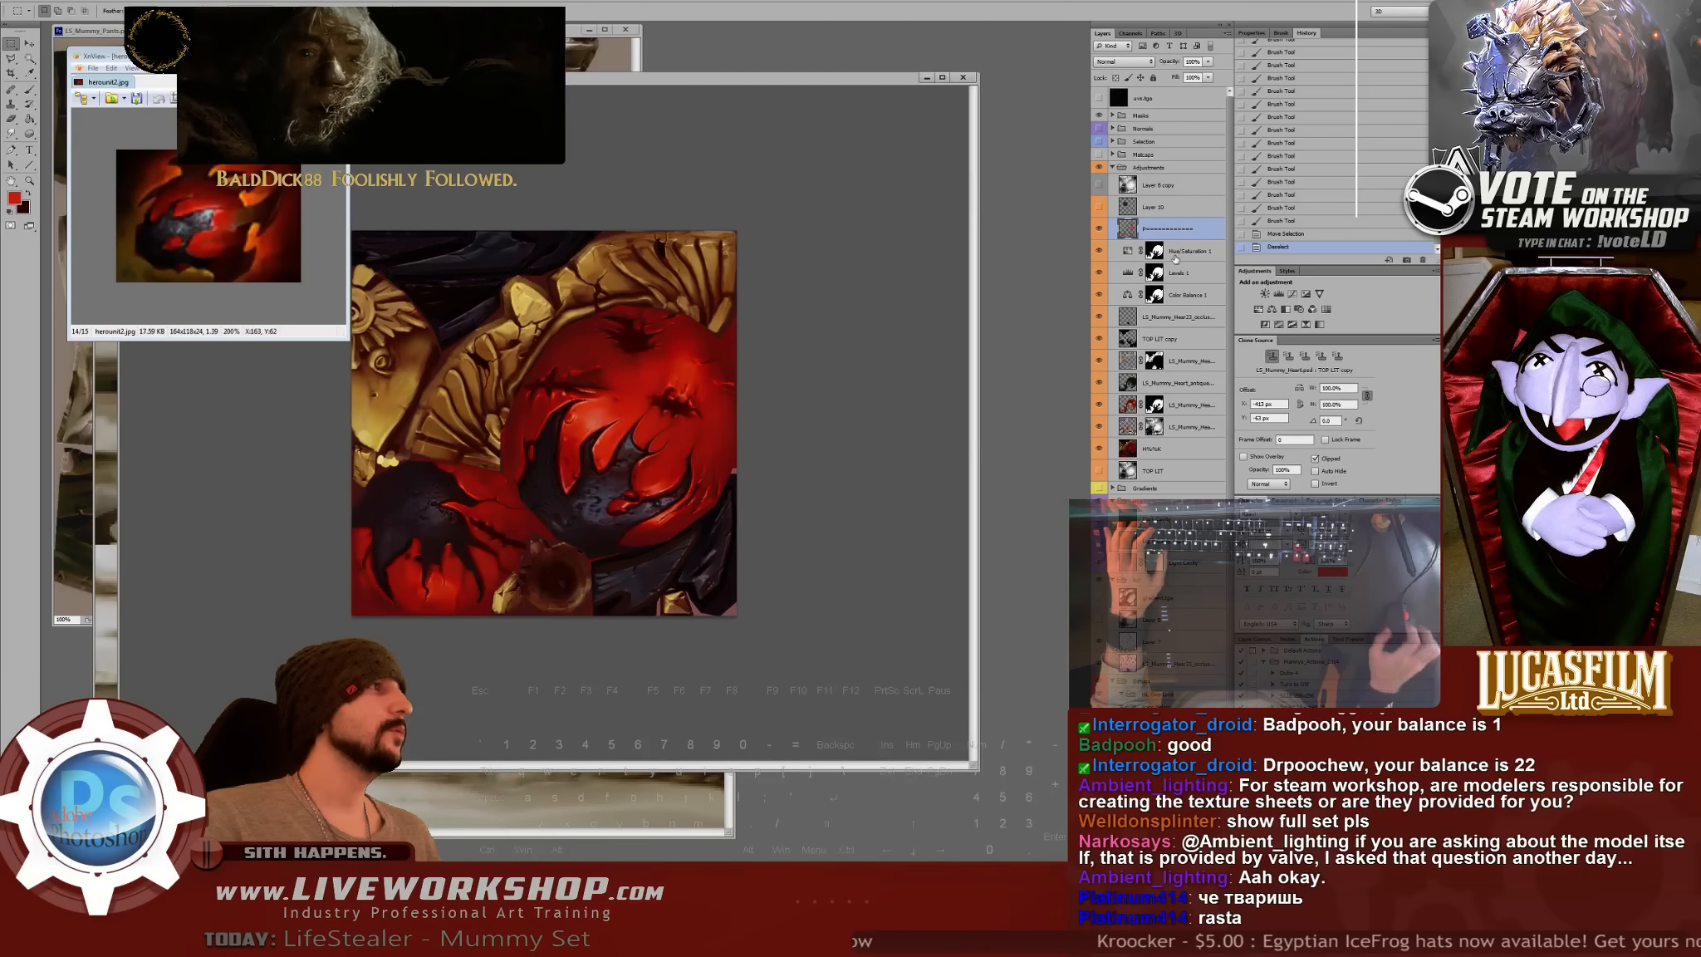
{"action": "left_click", "coordinate": [1155, 250], "text": "ctrl"}
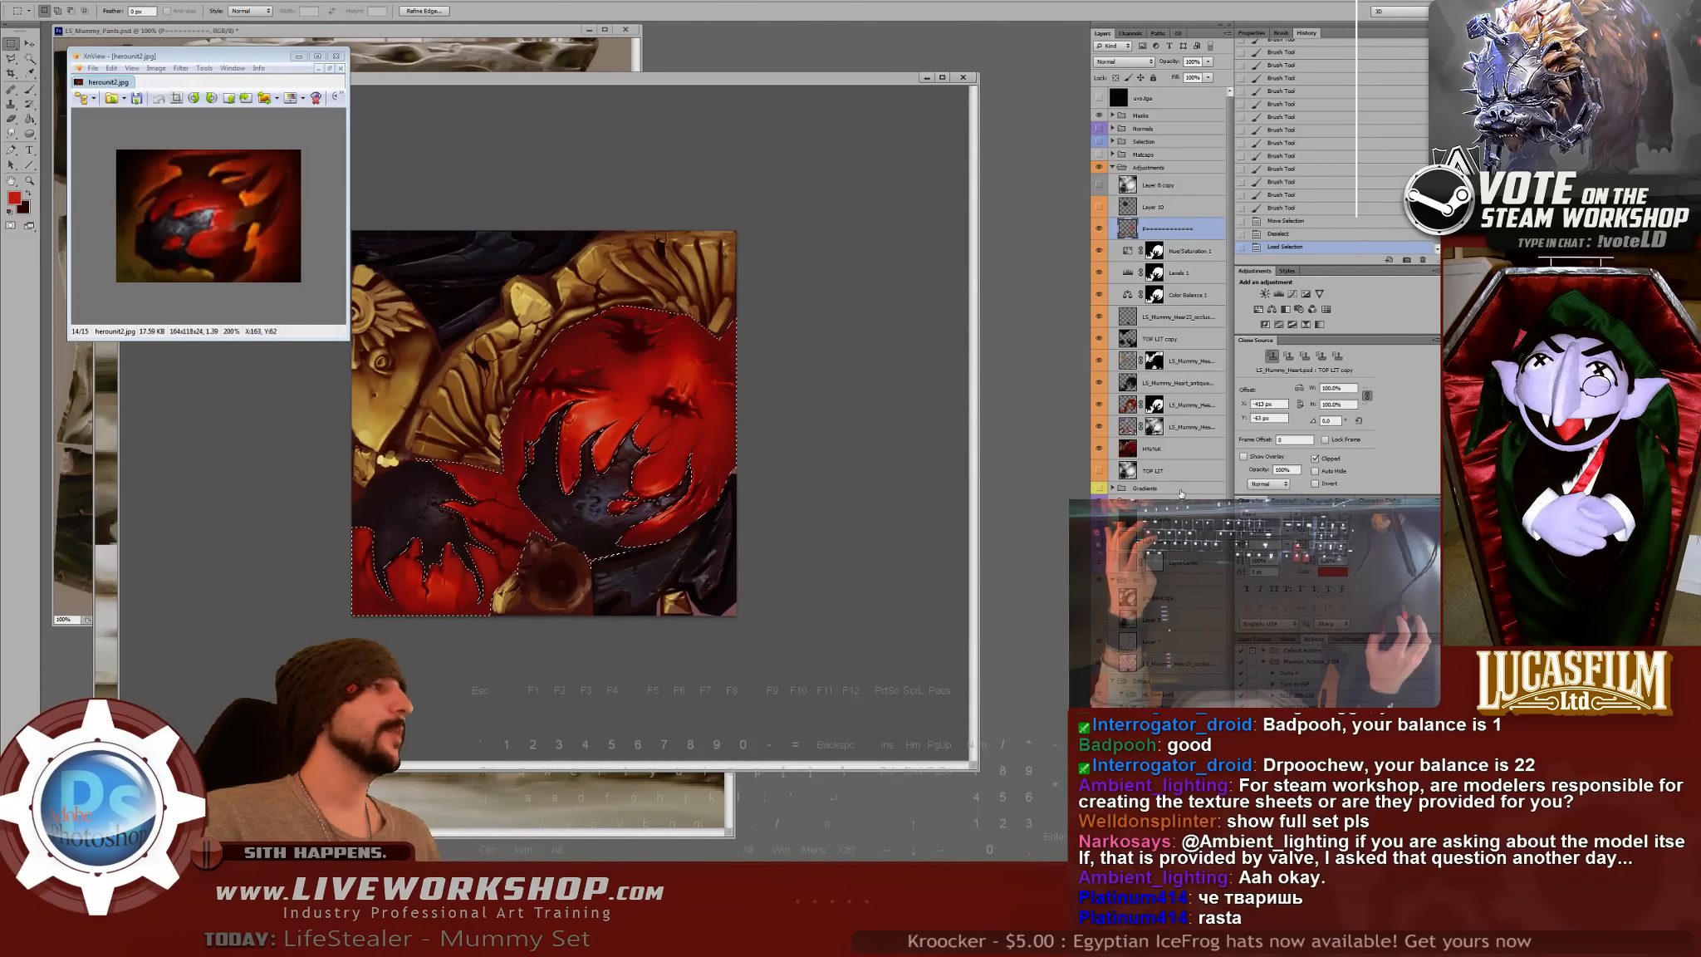
{"action": "left_click", "coordinate": [1146, 868]}
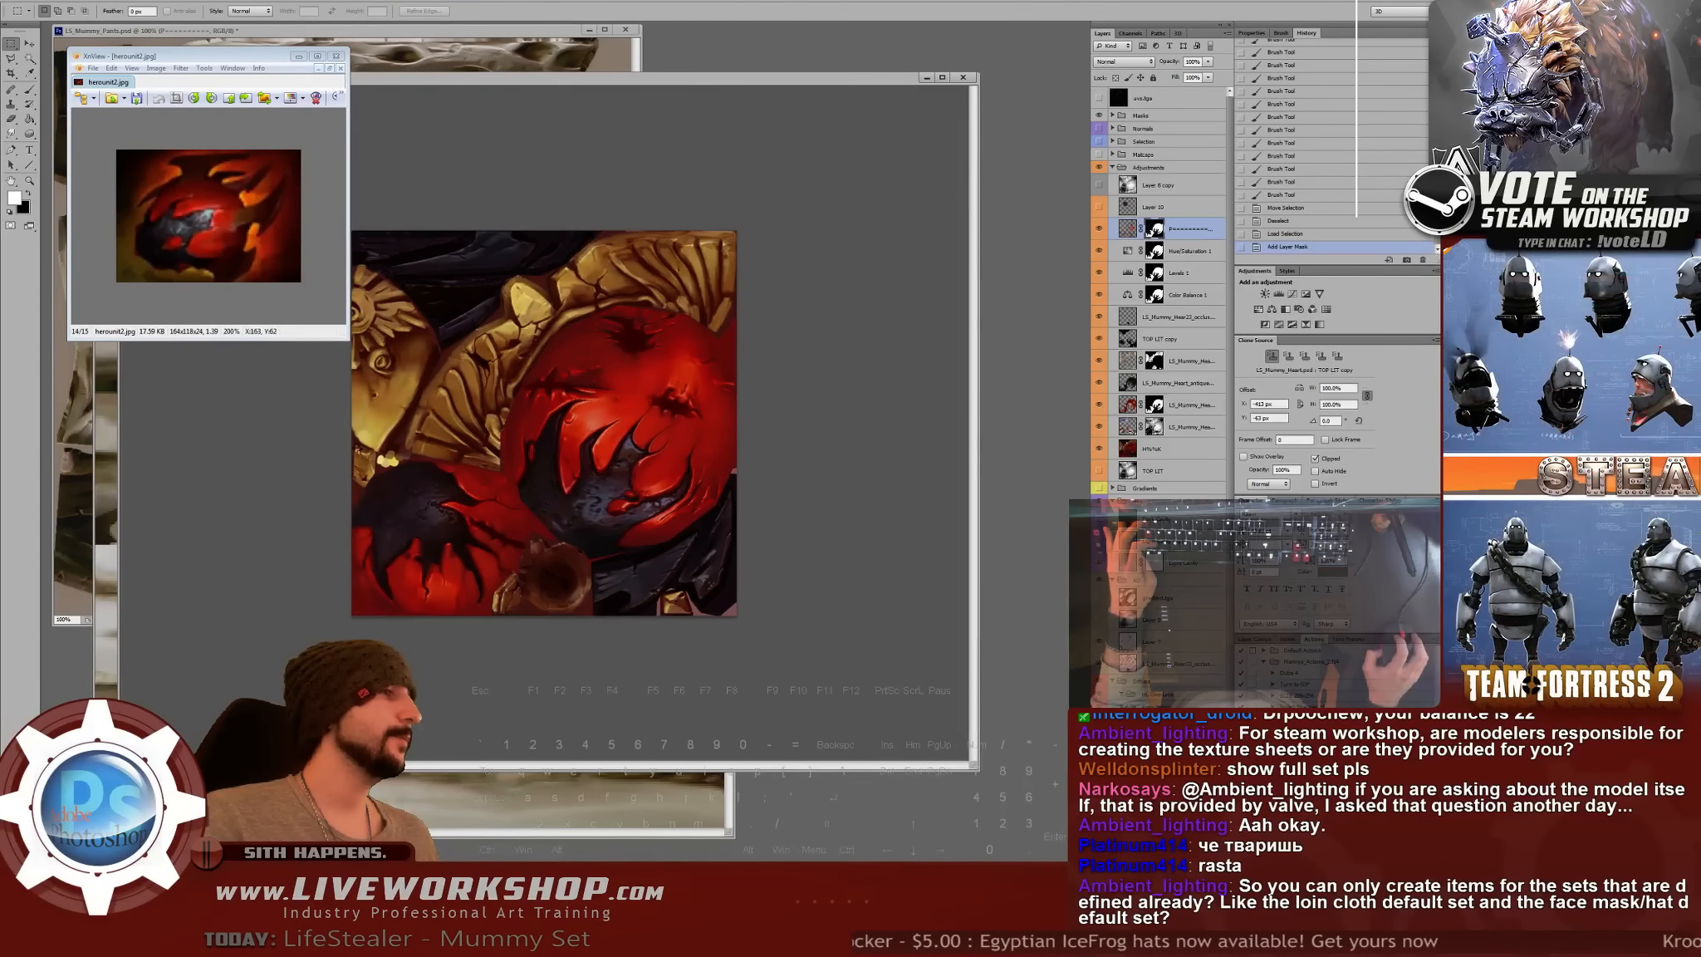
{"action": "key", "text": "ctrl+z"}
{"action": "left_click", "coordinate": [1163, 868]}
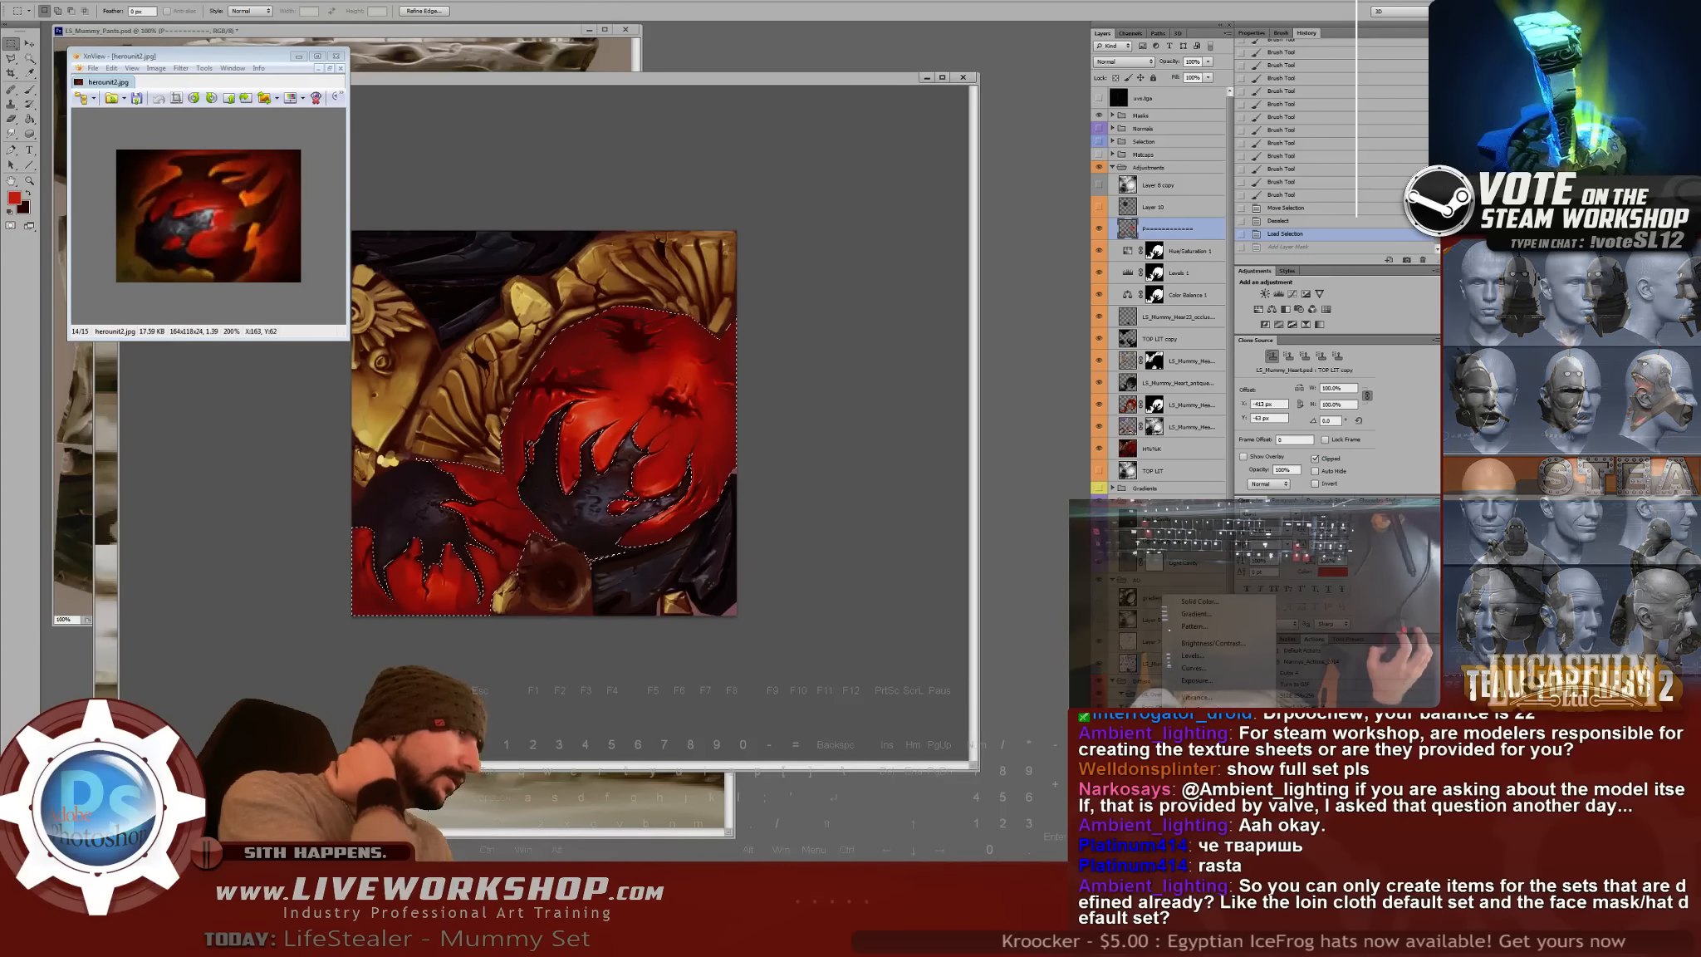
{"action": "left_click", "coordinate": [1193, 656]}
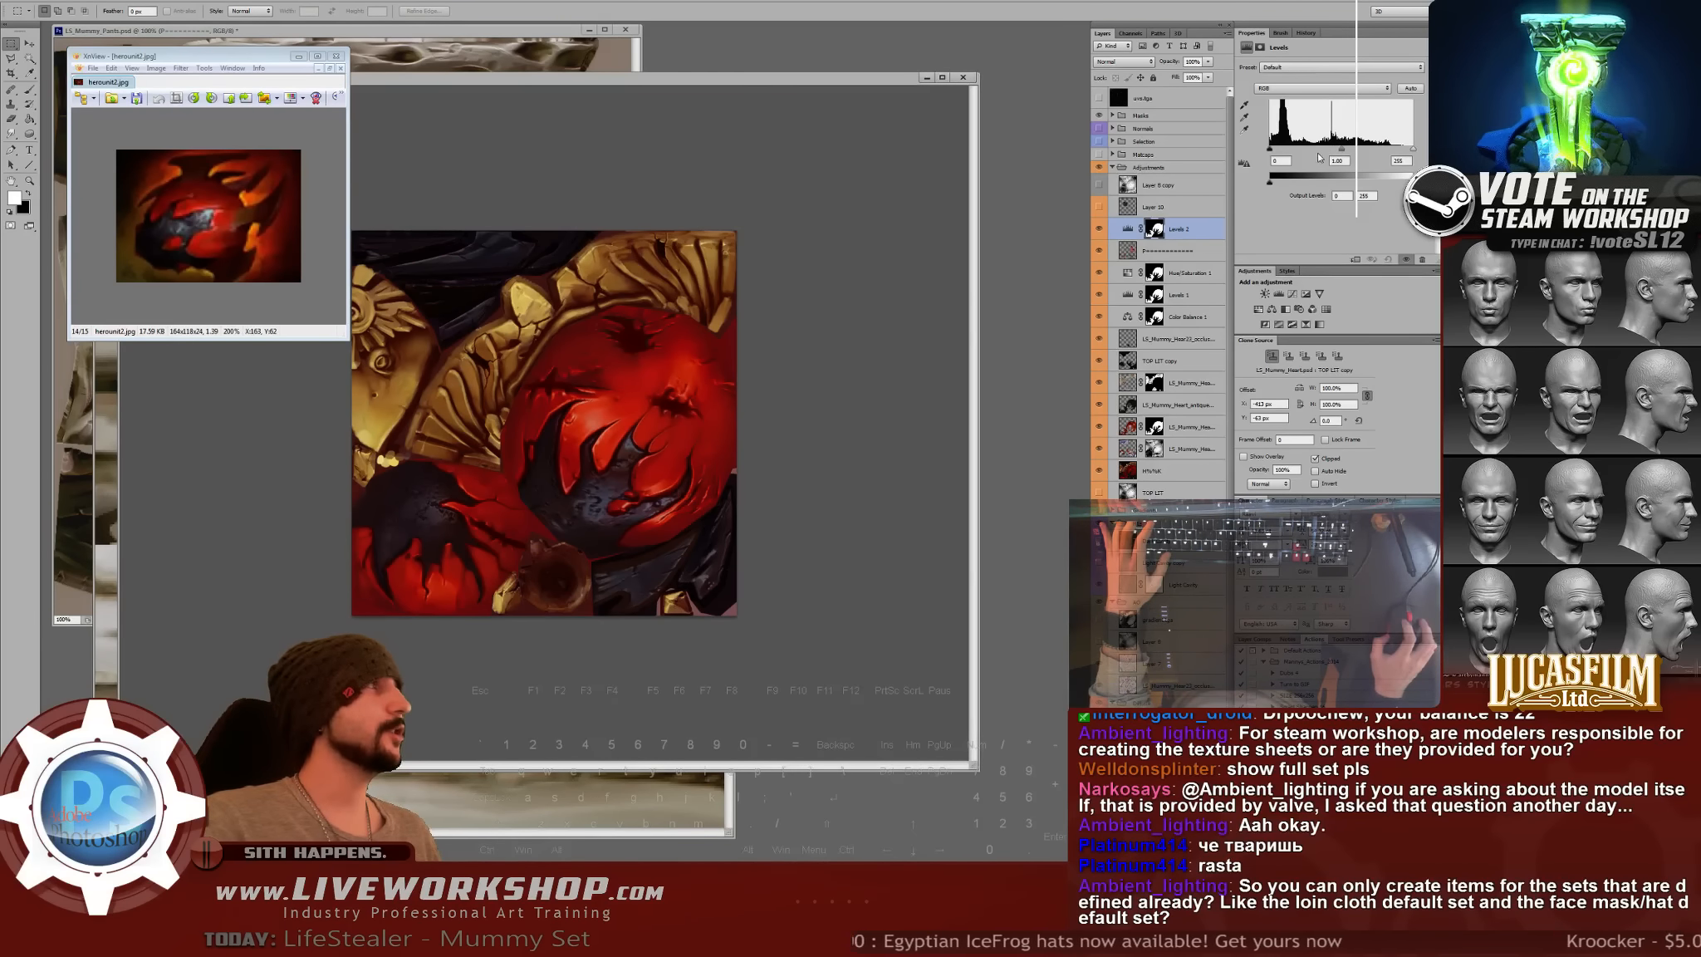
- Set the heart's Levels midtones to 0.94 and slightly lower the white output level
{"action": "left_click_drag", "start_coordinate": [1346, 151], "coordinate": [1346, 153]}
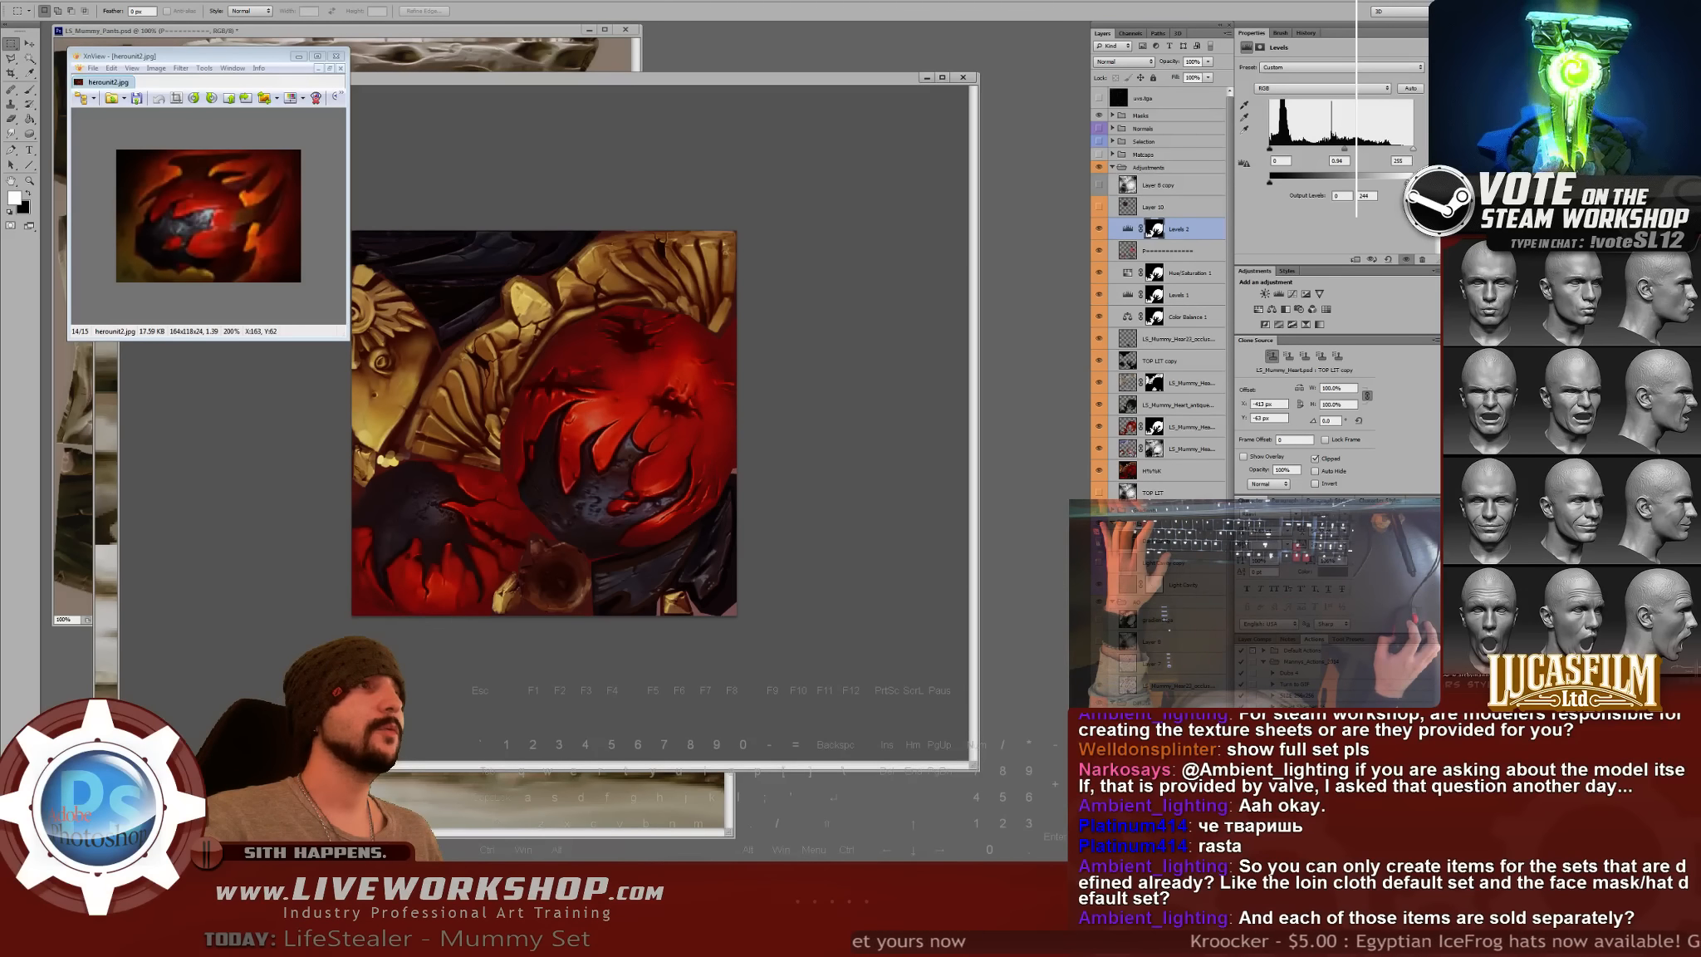
{"action": "left_click_drag", "start_coordinate": [1407, 183], "coordinate": [1410, 183]}
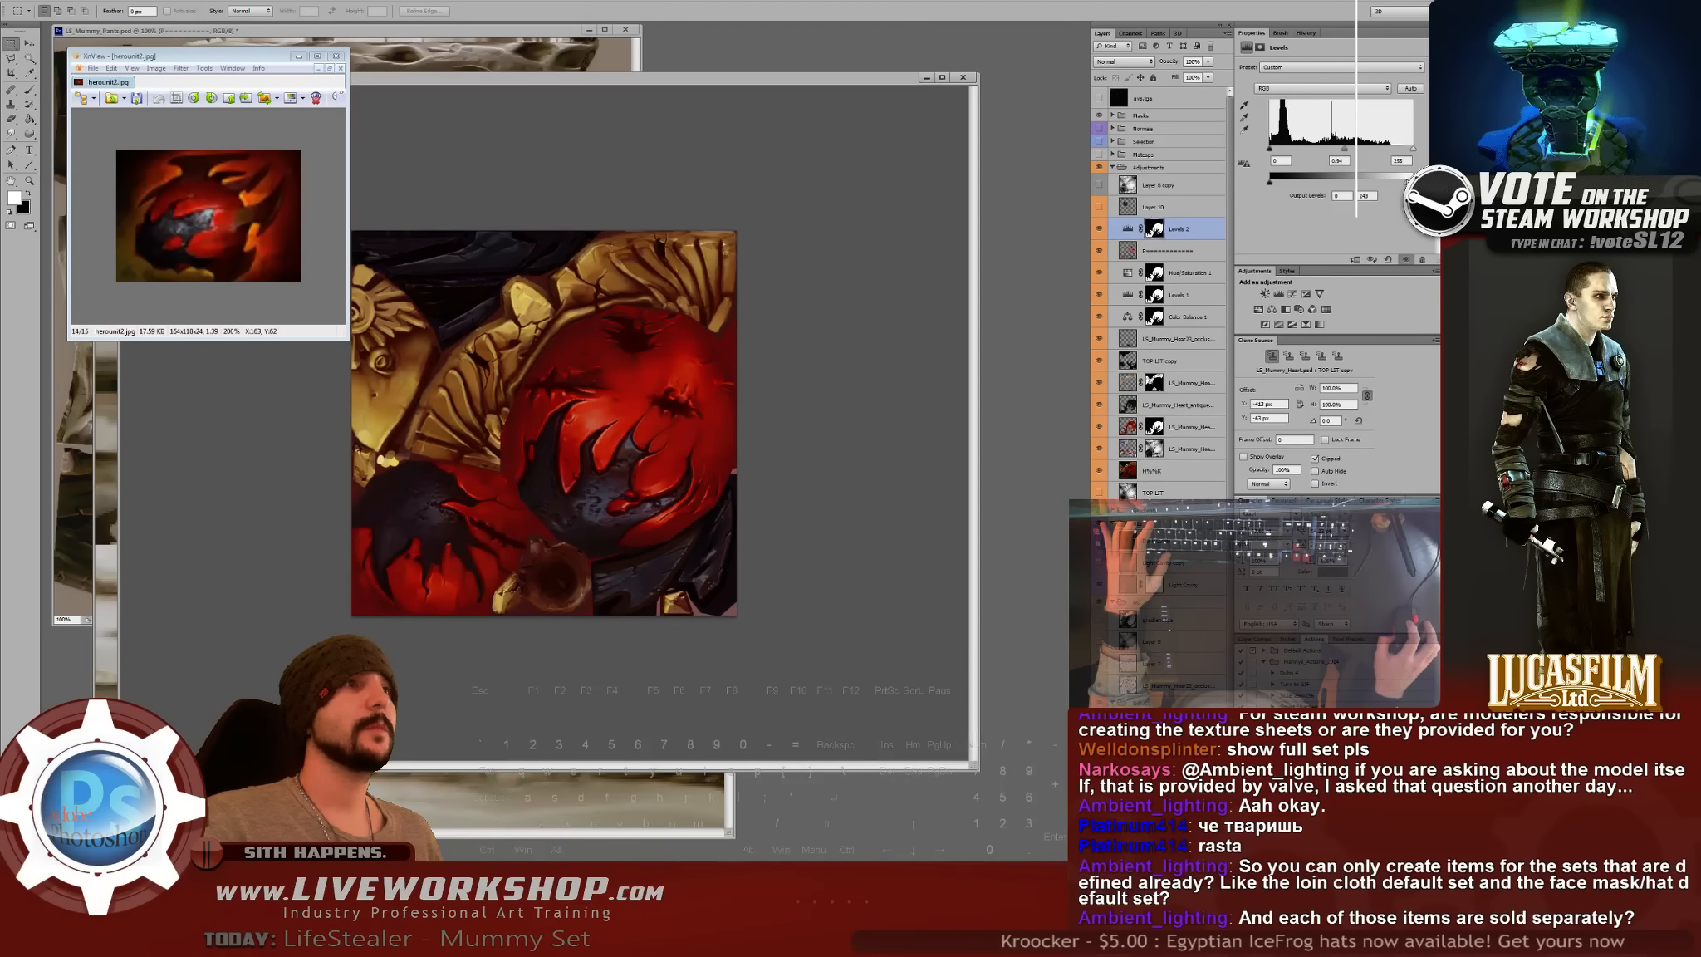
{"action": "left_click_drag", "start_coordinate": [1400, 182], "coordinate": [1403, 183]}
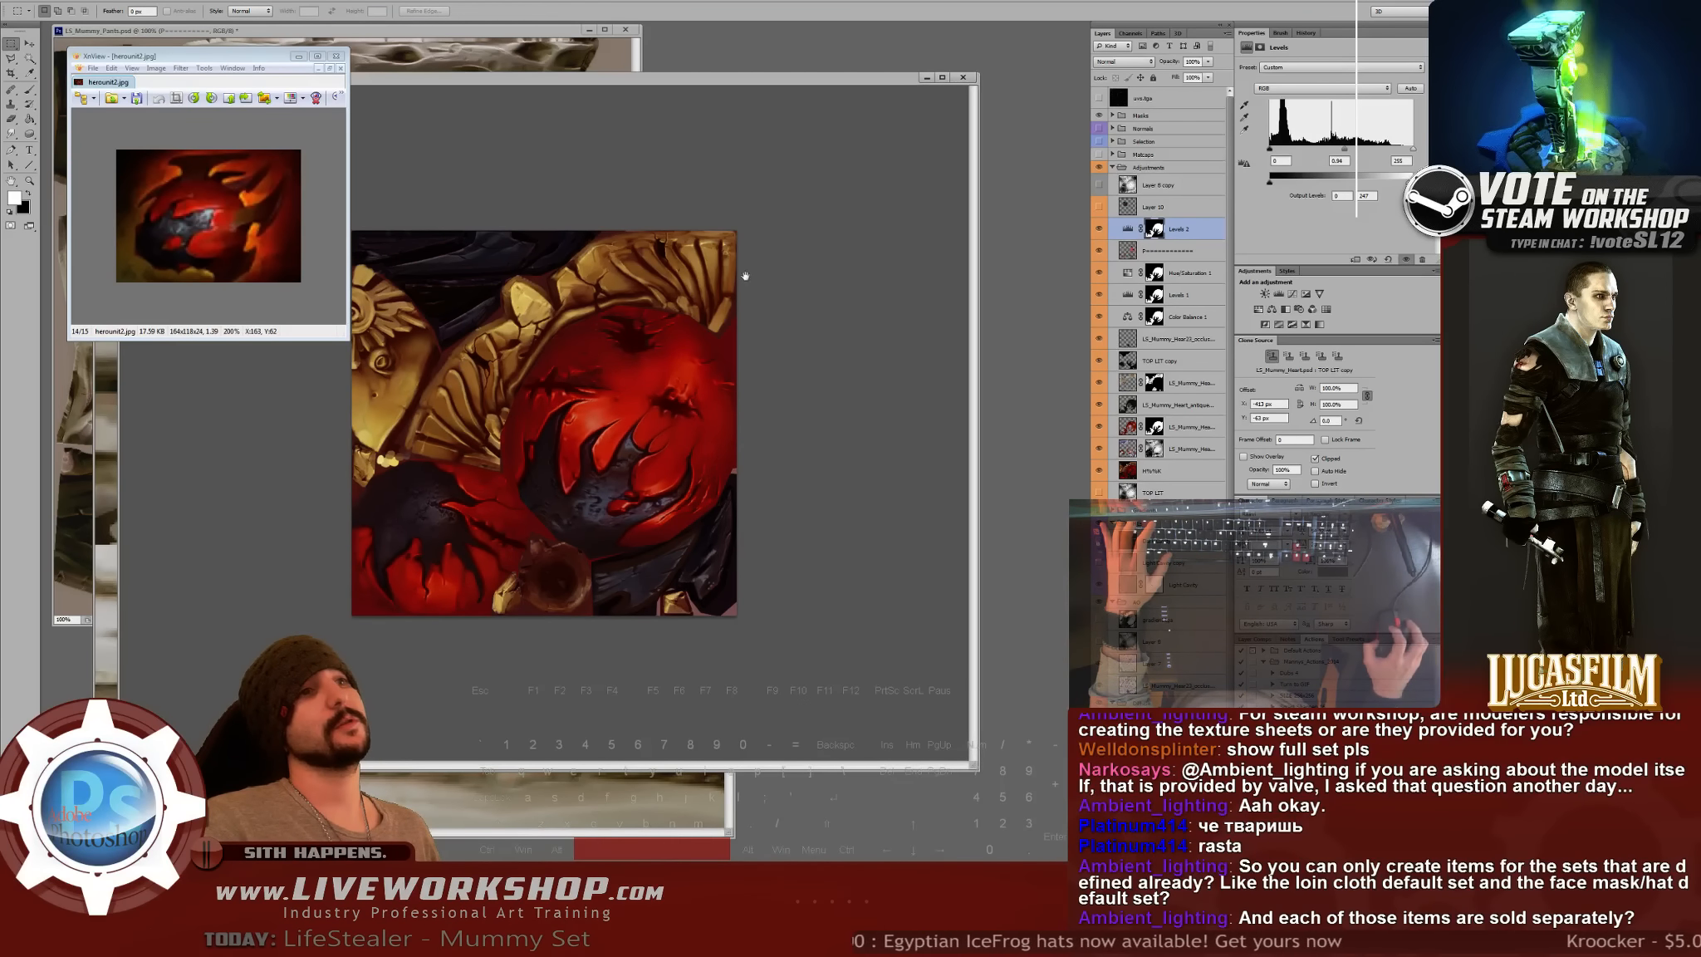
- Switch to Softimage and examine the darkened heart on the character's back and on the separate jar up close
{"action": "key", "text": "alt+Tab"}
{"action": "left_click_drag", "start_coordinate": [393, 696], "coordinate": [448, 656]}
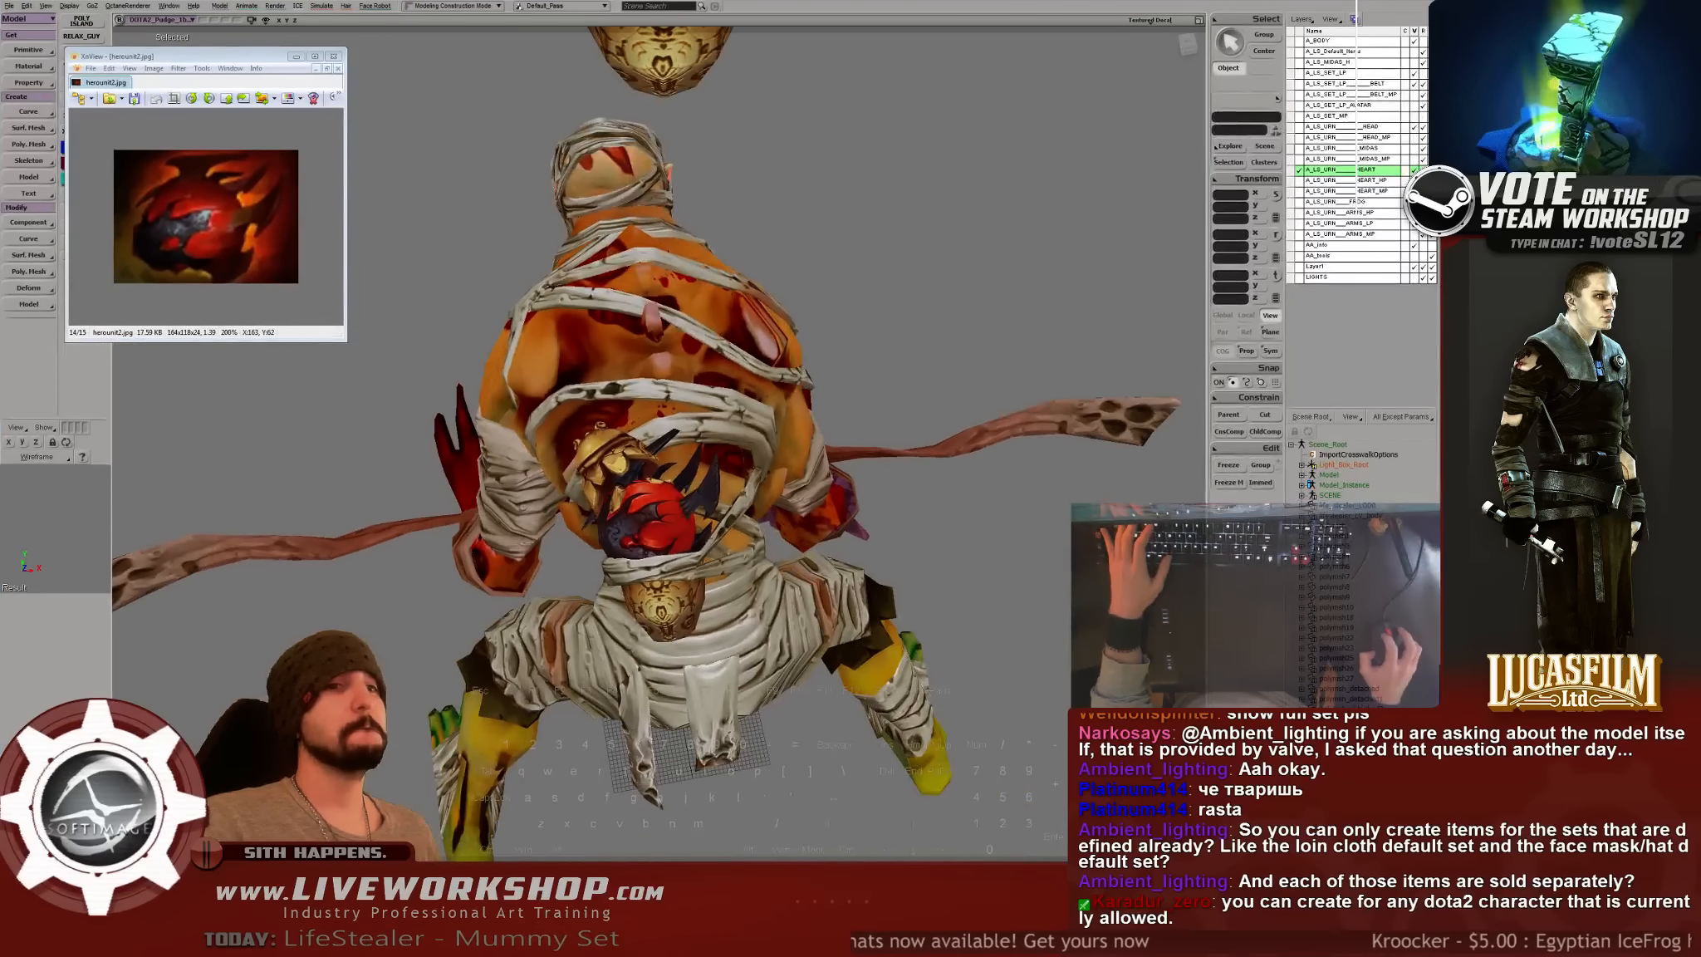
{"action": "left_click_drag", "start_coordinate": [540, 532], "coordinate": [588, 478]}
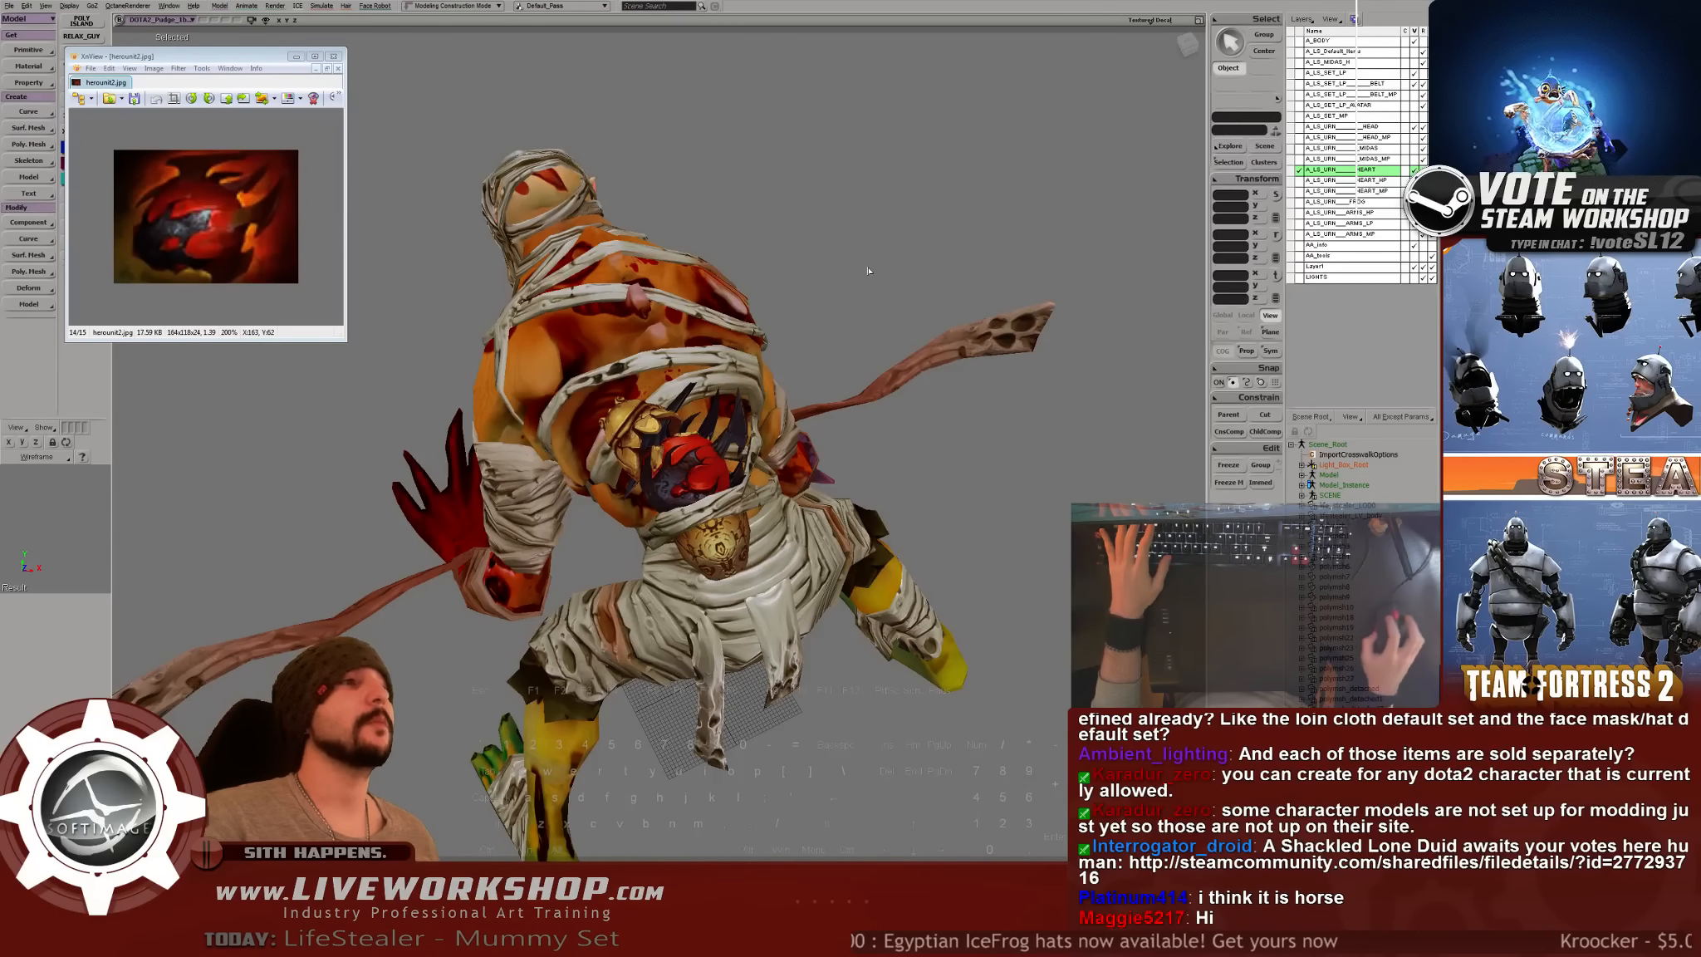
{"action": "left_click_drag", "start_coordinate": [869, 271], "coordinate": [573, 332]}
{"action": "left_click", "coordinate": [694, 304]}
{"action": "key", "text": "f"}
{"action": "left_click", "coordinate": [988, 299]}
{"action": "left_click_drag", "start_coordinate": [987, 299], "coordinate": [776, 467]}
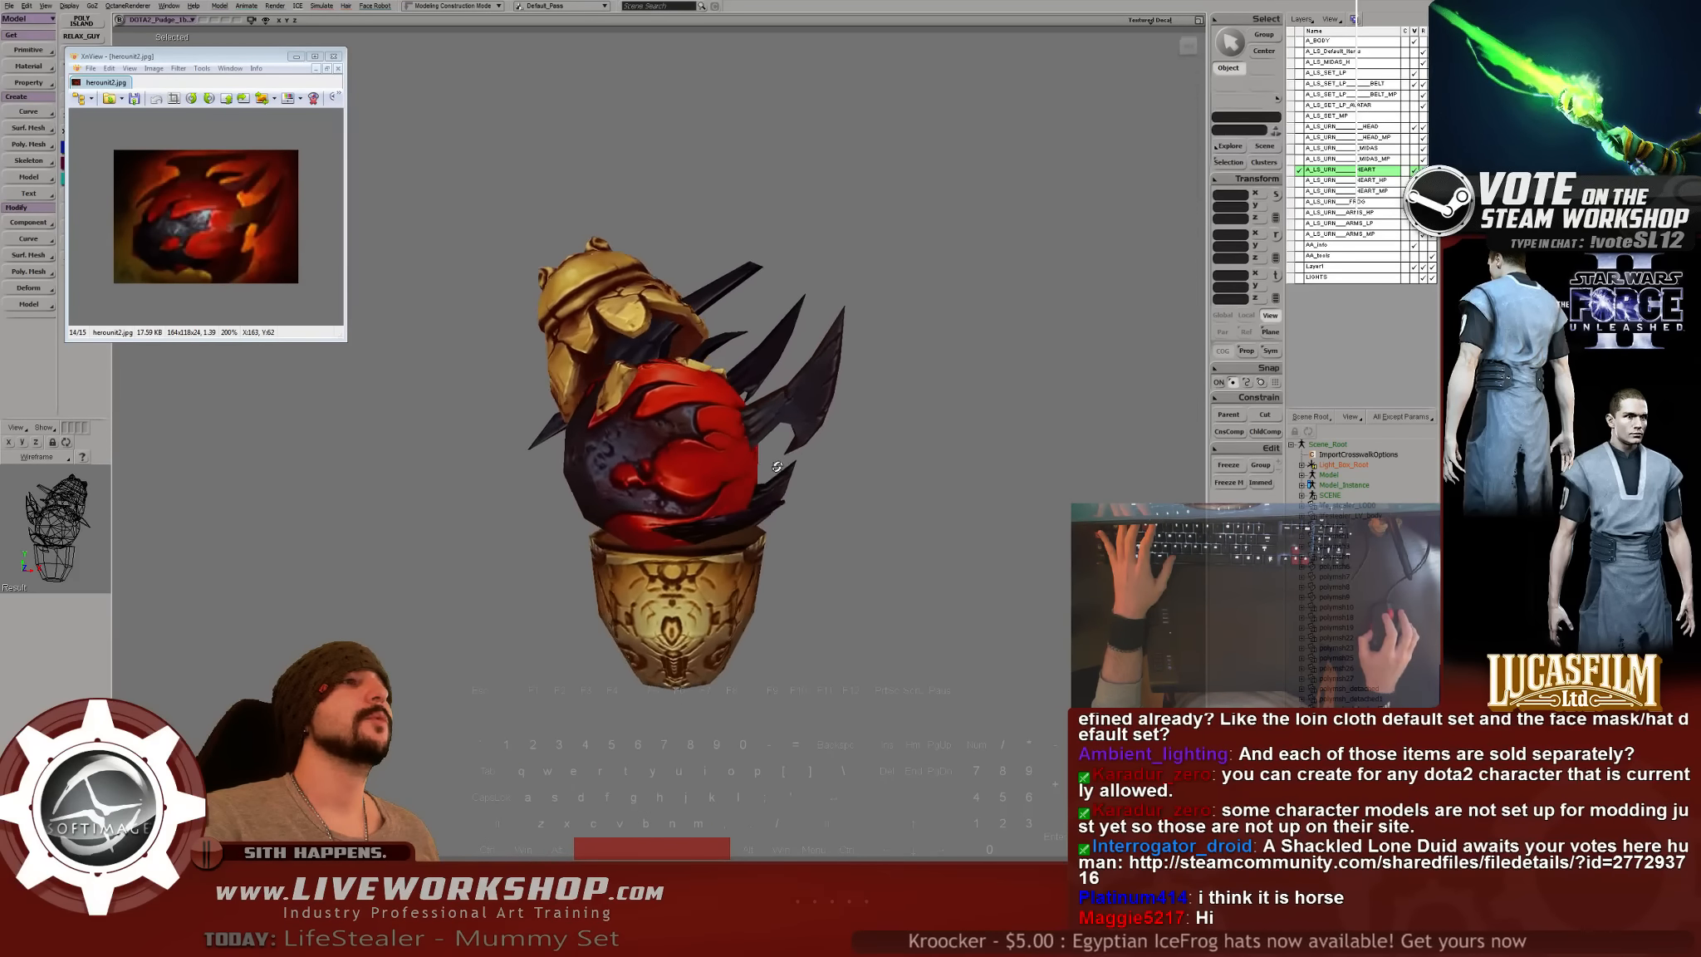
- Return to Photoshop, close the heart reference image and compare the texture with the masked gold layer hidden and shown
{"action": "key", "text": "alt+Tab"}
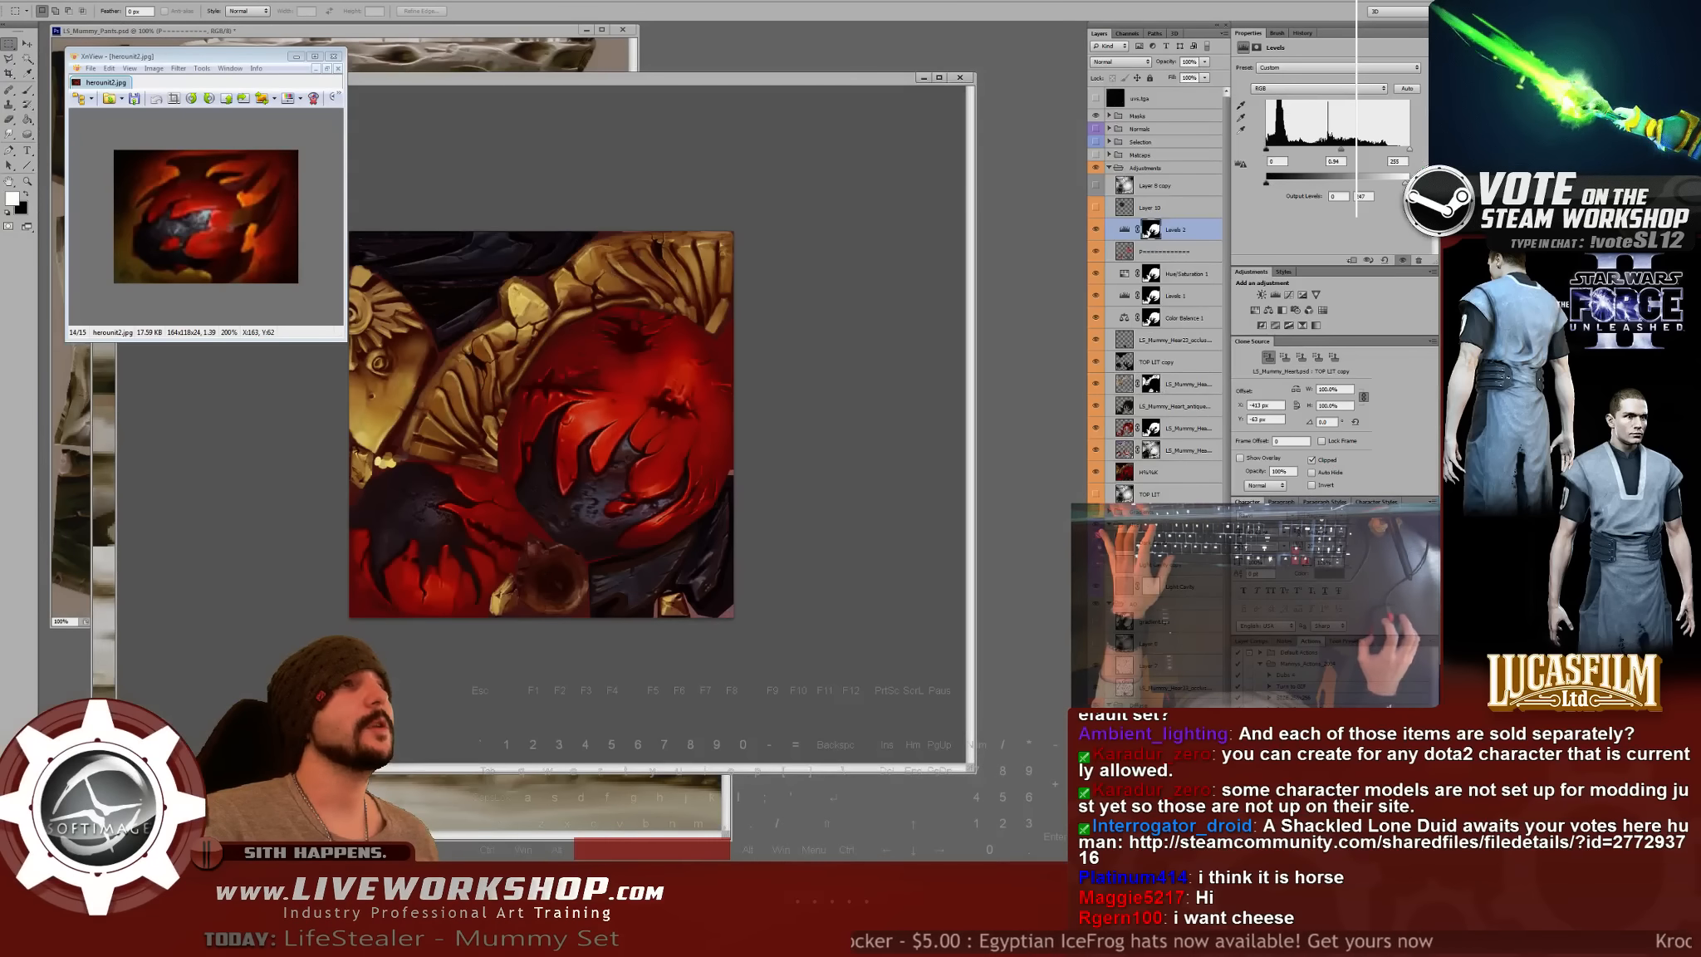
{"action": "left_click", "coordinate": [334, 55]}
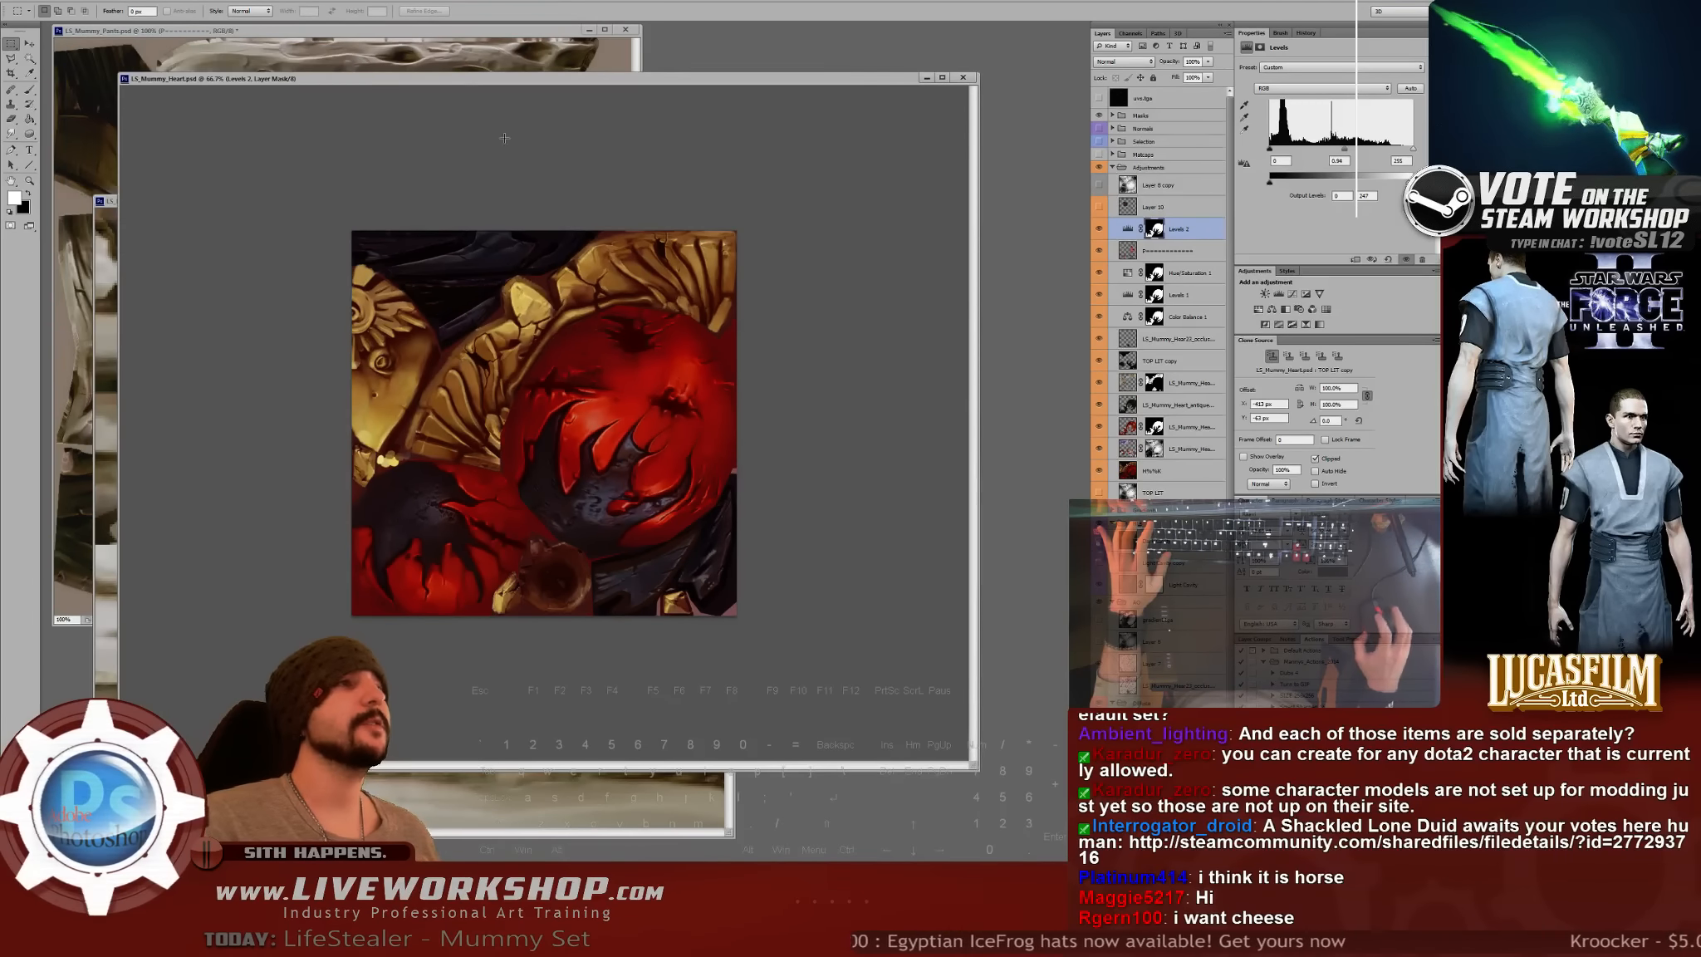
{"action": "left_click", "coordinate": [1100, 383]}
{"action": "left_click", "coordinate": [1100, 383]}
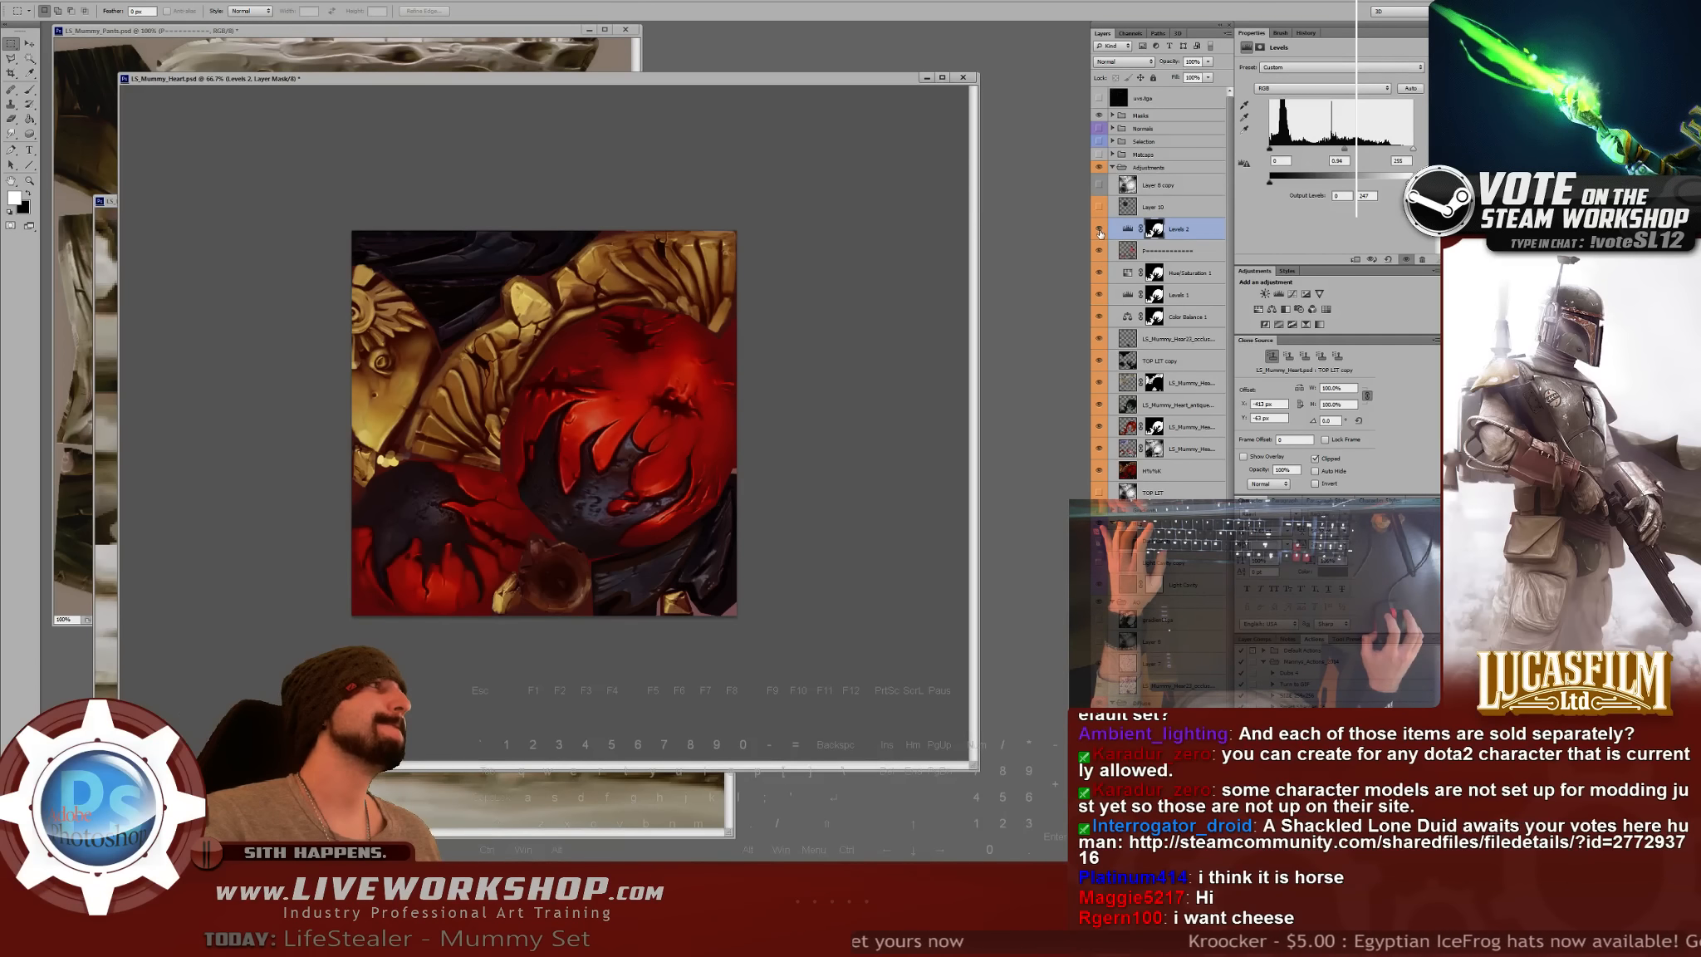
{"action": "left_click", "coordinate": [1100, 383]}
{"action": "left_click", "coordinate": [1099, 383]}
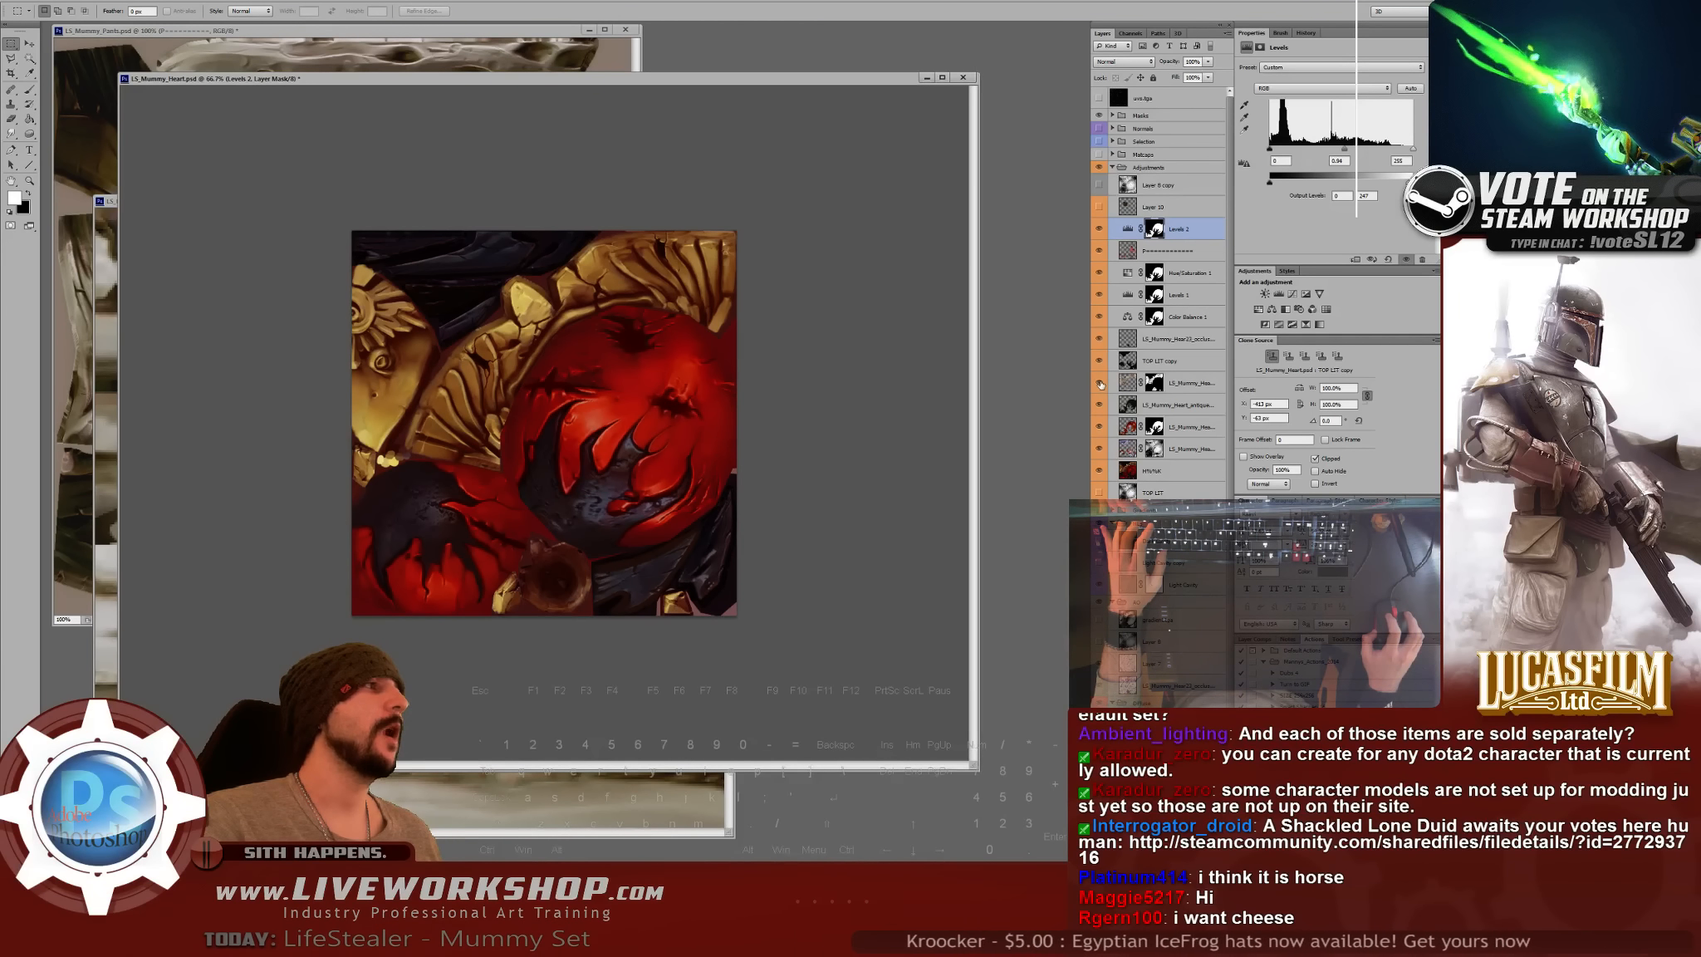
- Select the gold areas from a layer mask, raise their saturation to about +13 on the red base layer, and save the texture
{"action": "left_click", "coordinate": [1155, 383], "text": "ctrl"}
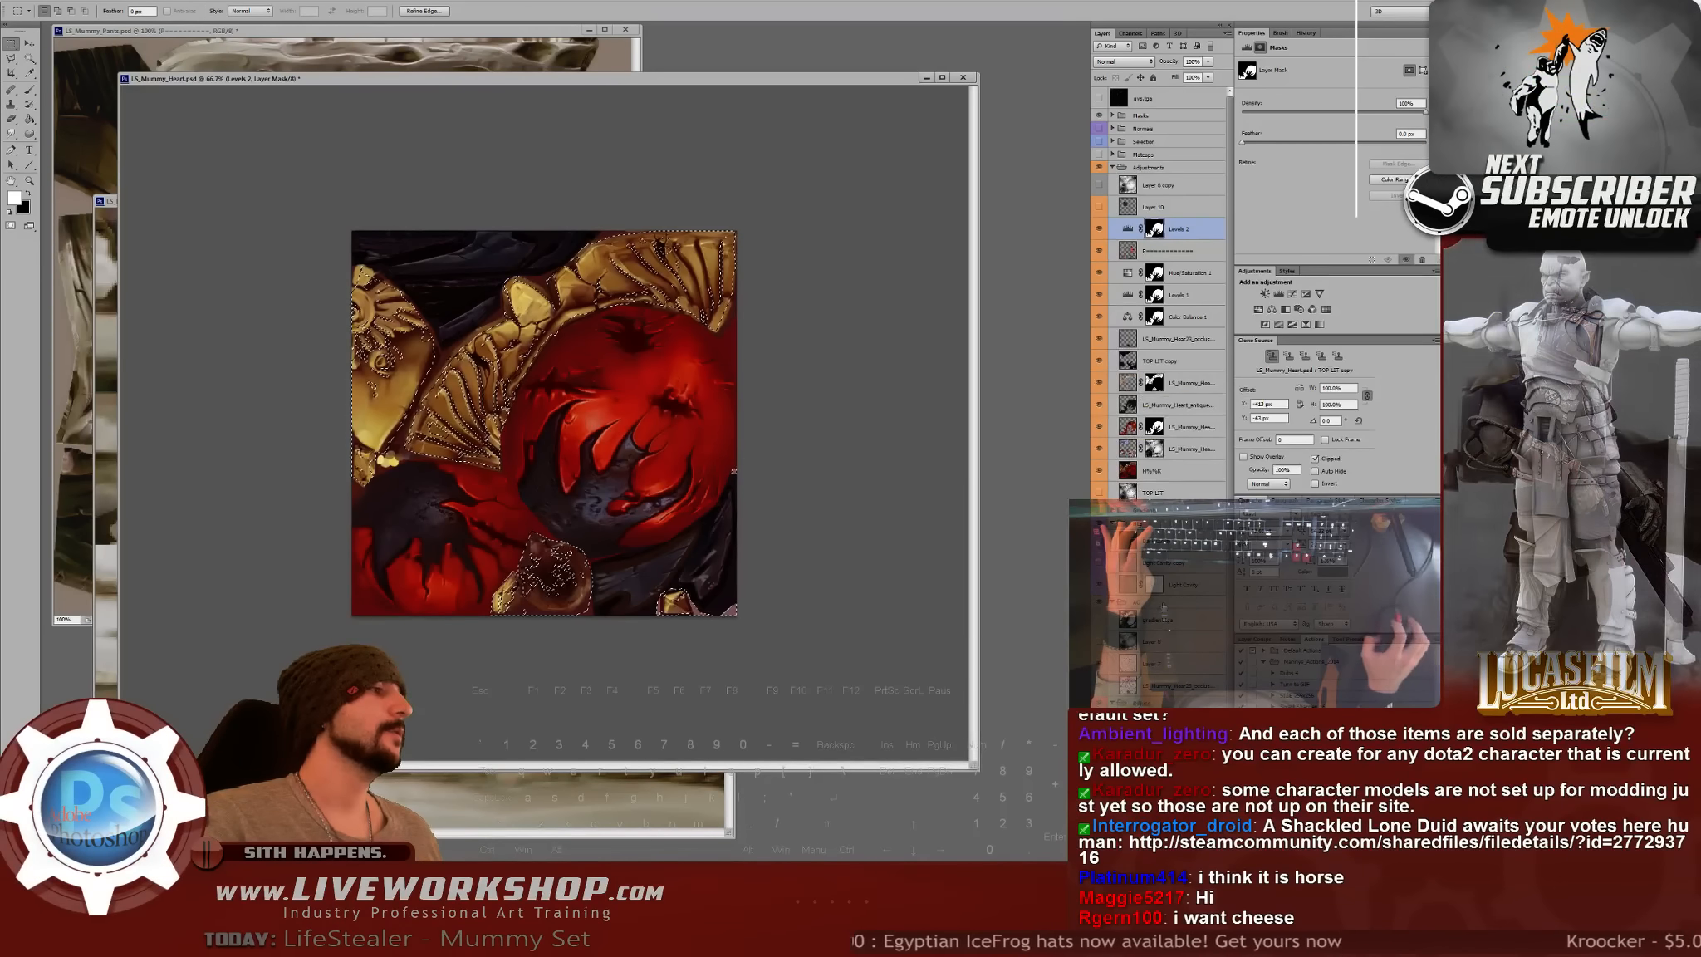
{"action": "left_click", "coordinate": [1154, 229], "text": "ctrl"}
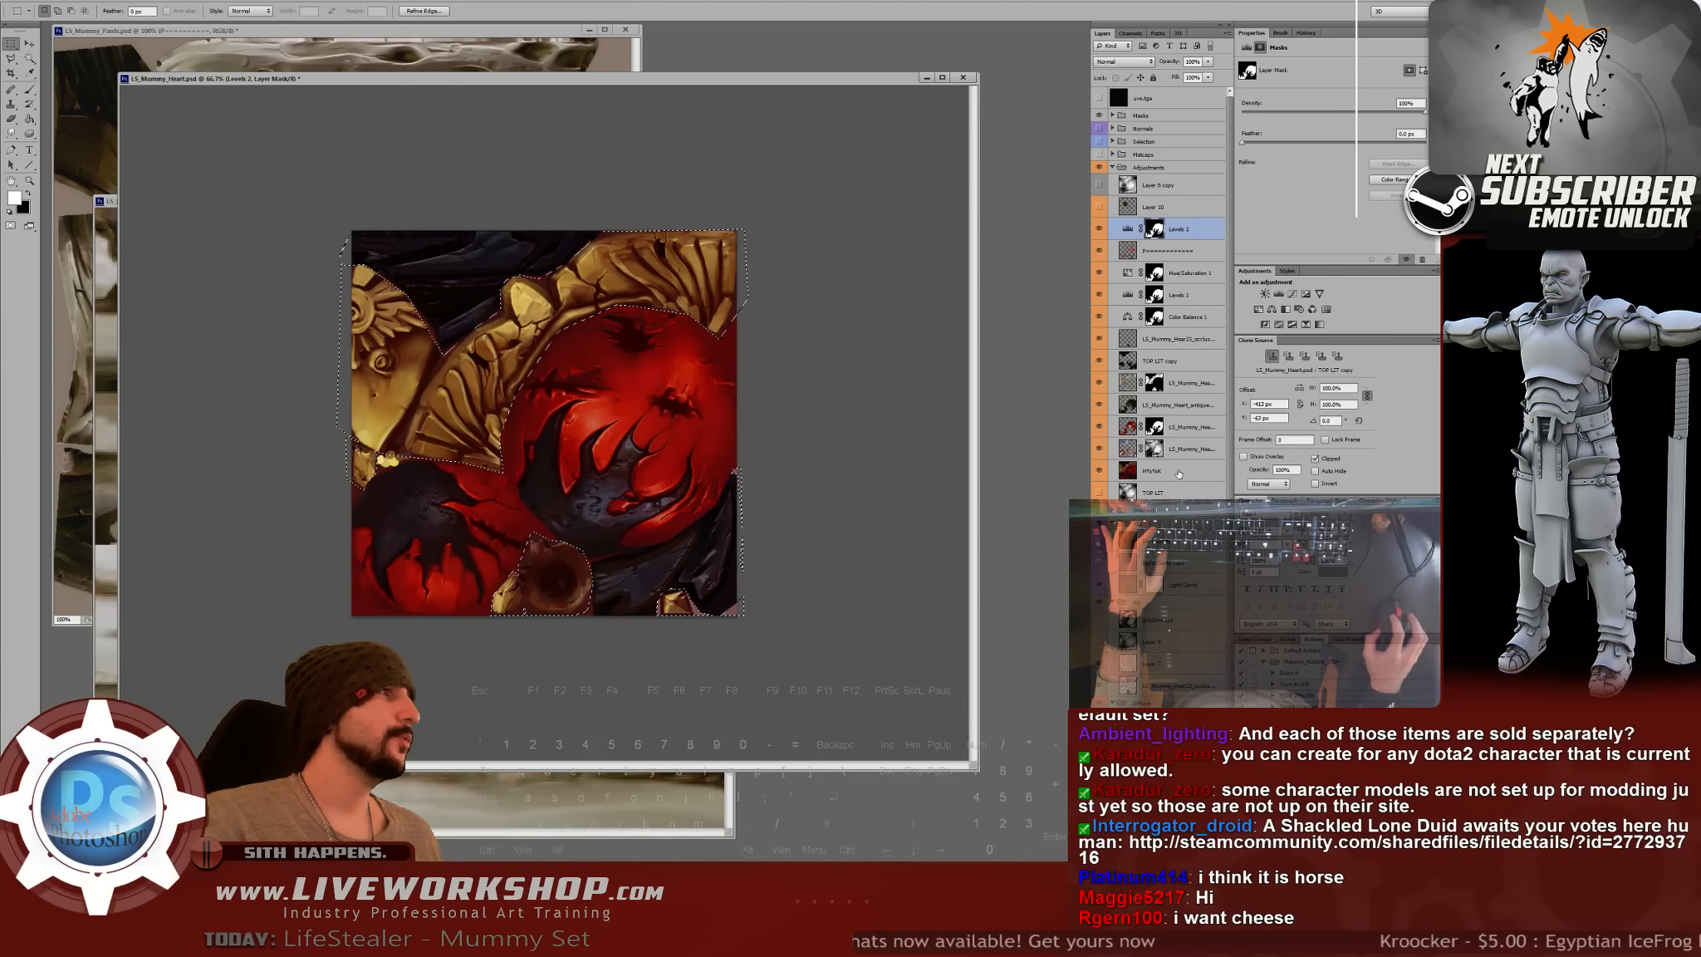
{"action": "left_click", "coordinate": [1171, 471]}
{"action": "key", "text": "F10"}
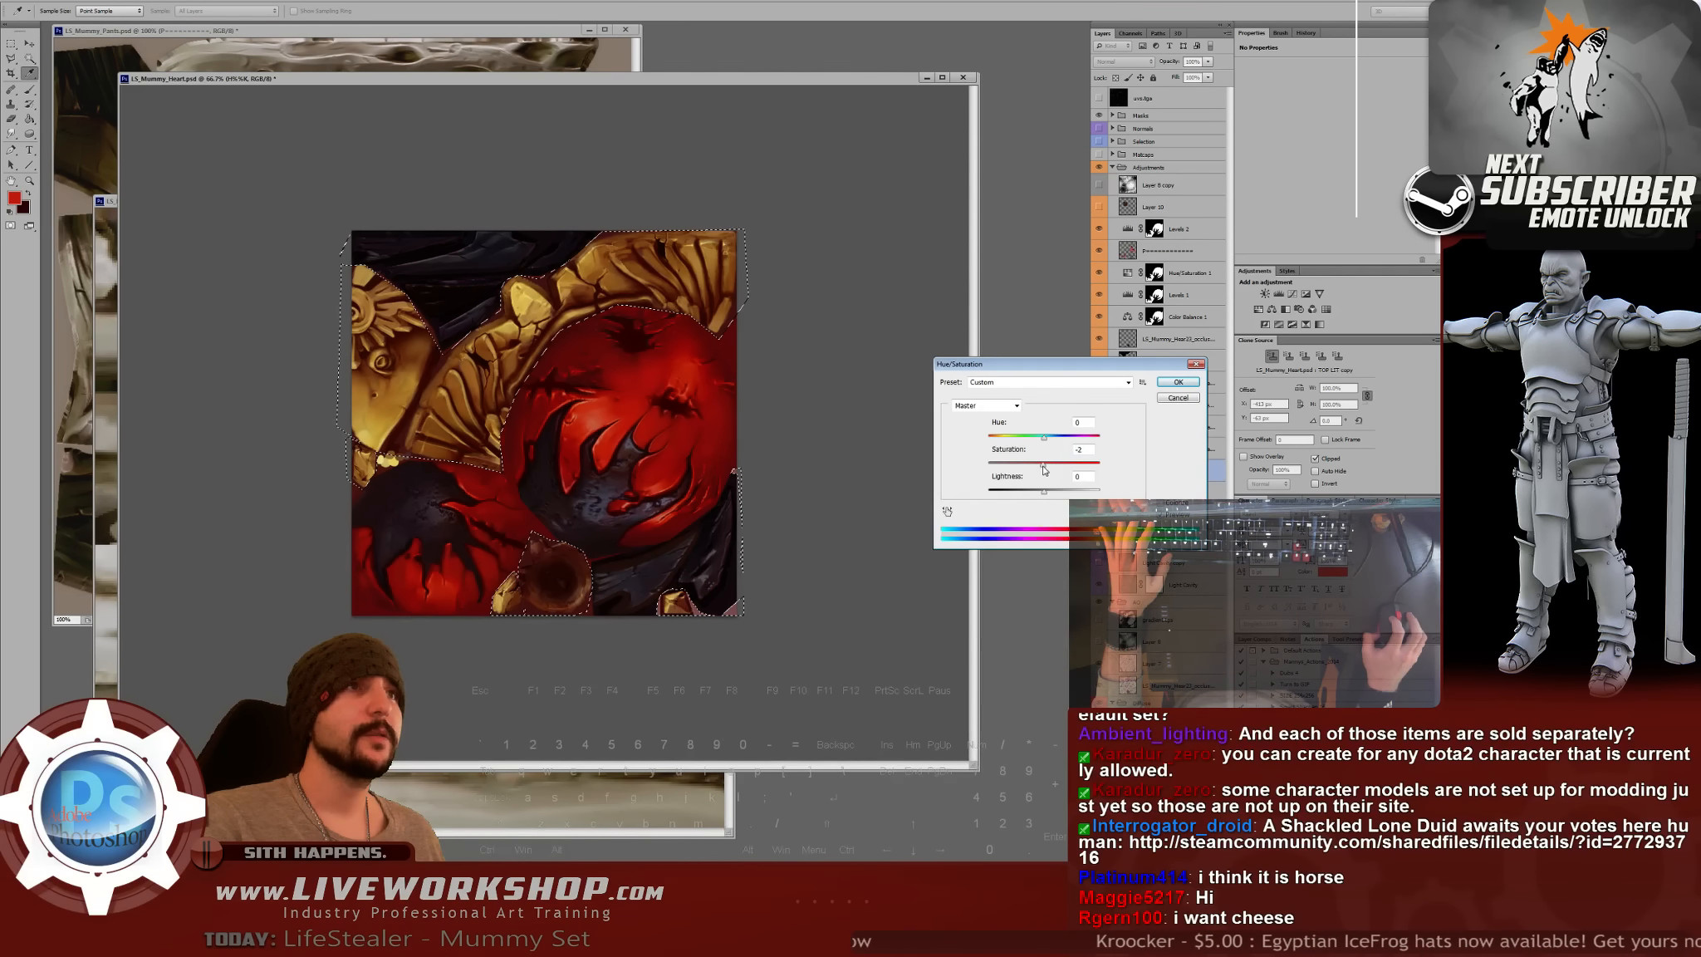
{"action": "left_click_drag", "start_coordinate": [1044, 466], "coordinate": [1049, 465]}
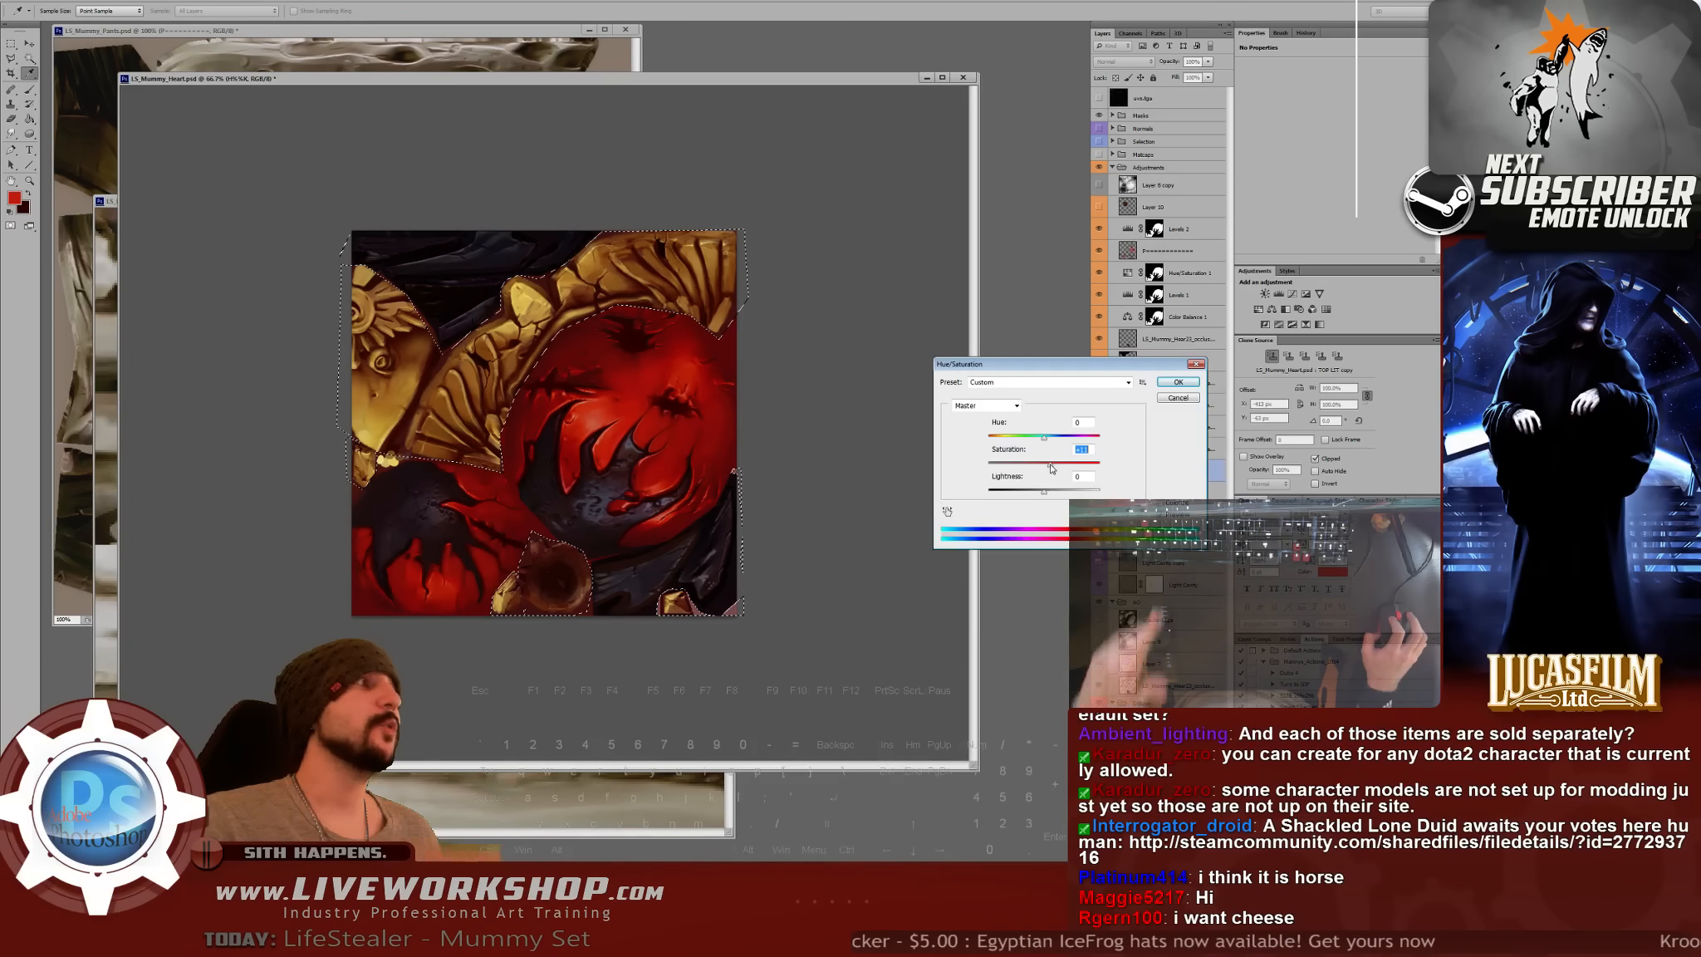
{"action": "left_click_drag", "start_coordinate": [1050, 467], "coordinate": [1045, 469]}
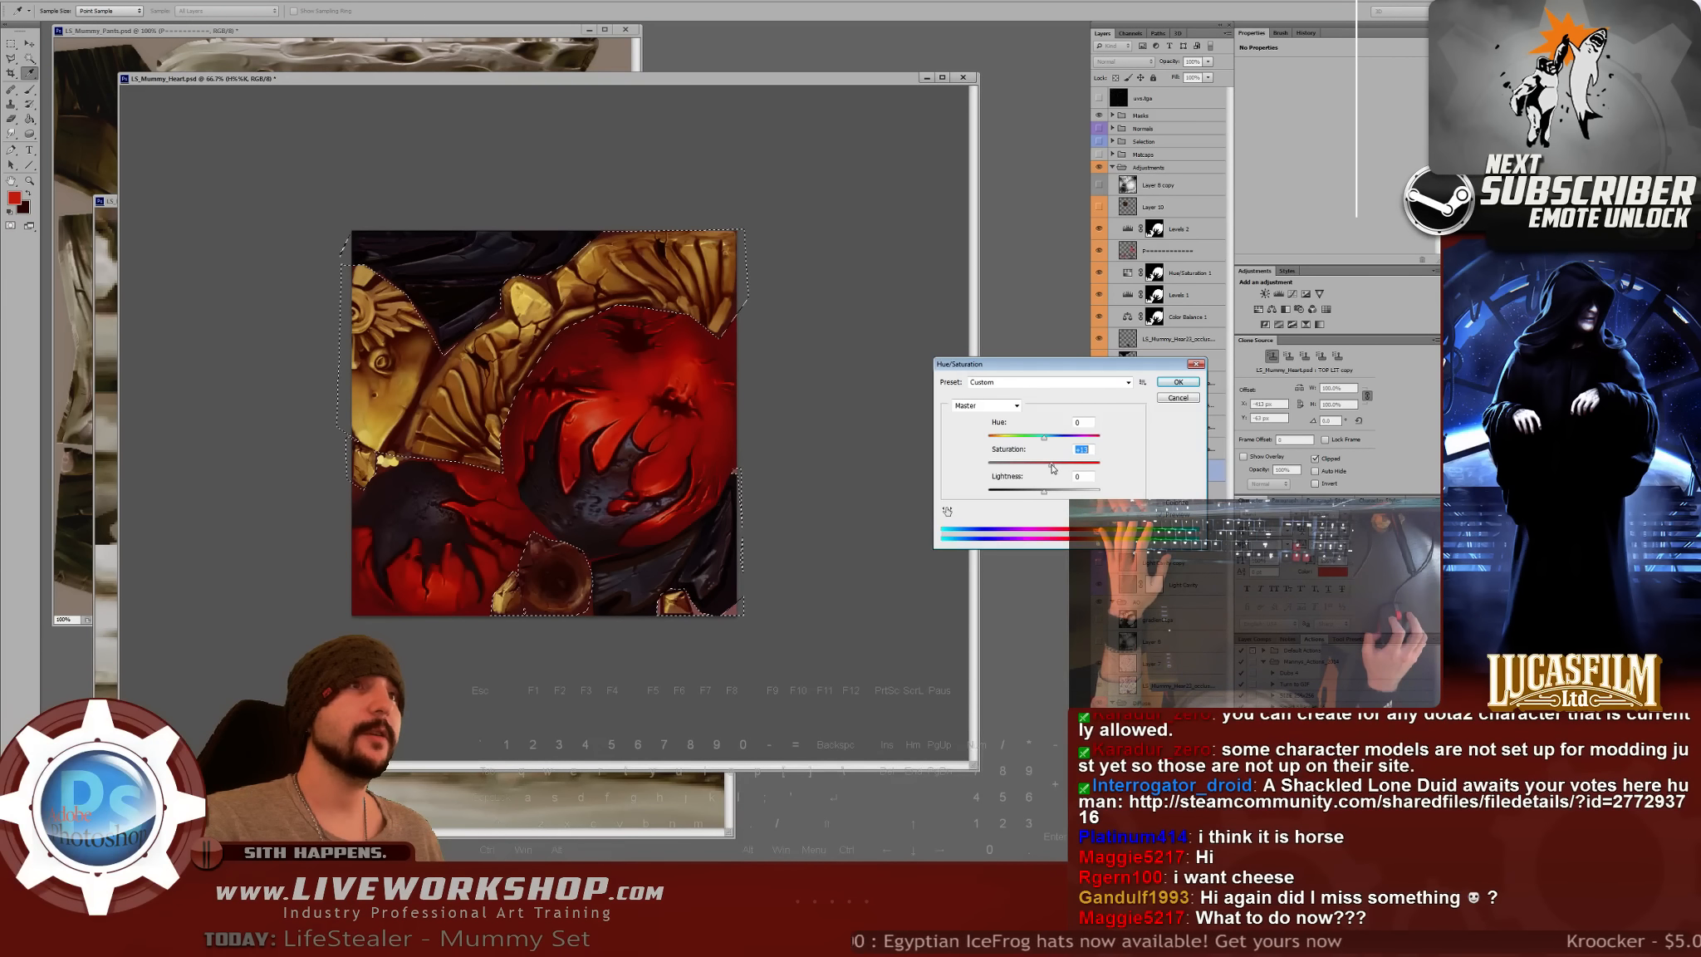
{"action": "left_click", "coordinate": [1166, 383]}
{"action": "key", "text": "ctrl+s"}
- Switch to Softimage and examine the more saturated gold on the separate jar and on the character's back
{"action": "key", "text": "alt+Tab"}
{"action": "key", "text": "space"}
{"action": "left_click_drag", "start_coordinate": [573, 535], "coordinate": [30, 492]}
{"action": "key", "text": "space"}
{"action": "left_click_drag", "start_coordinate": [379, 570], "coordinate": [568, 379]}
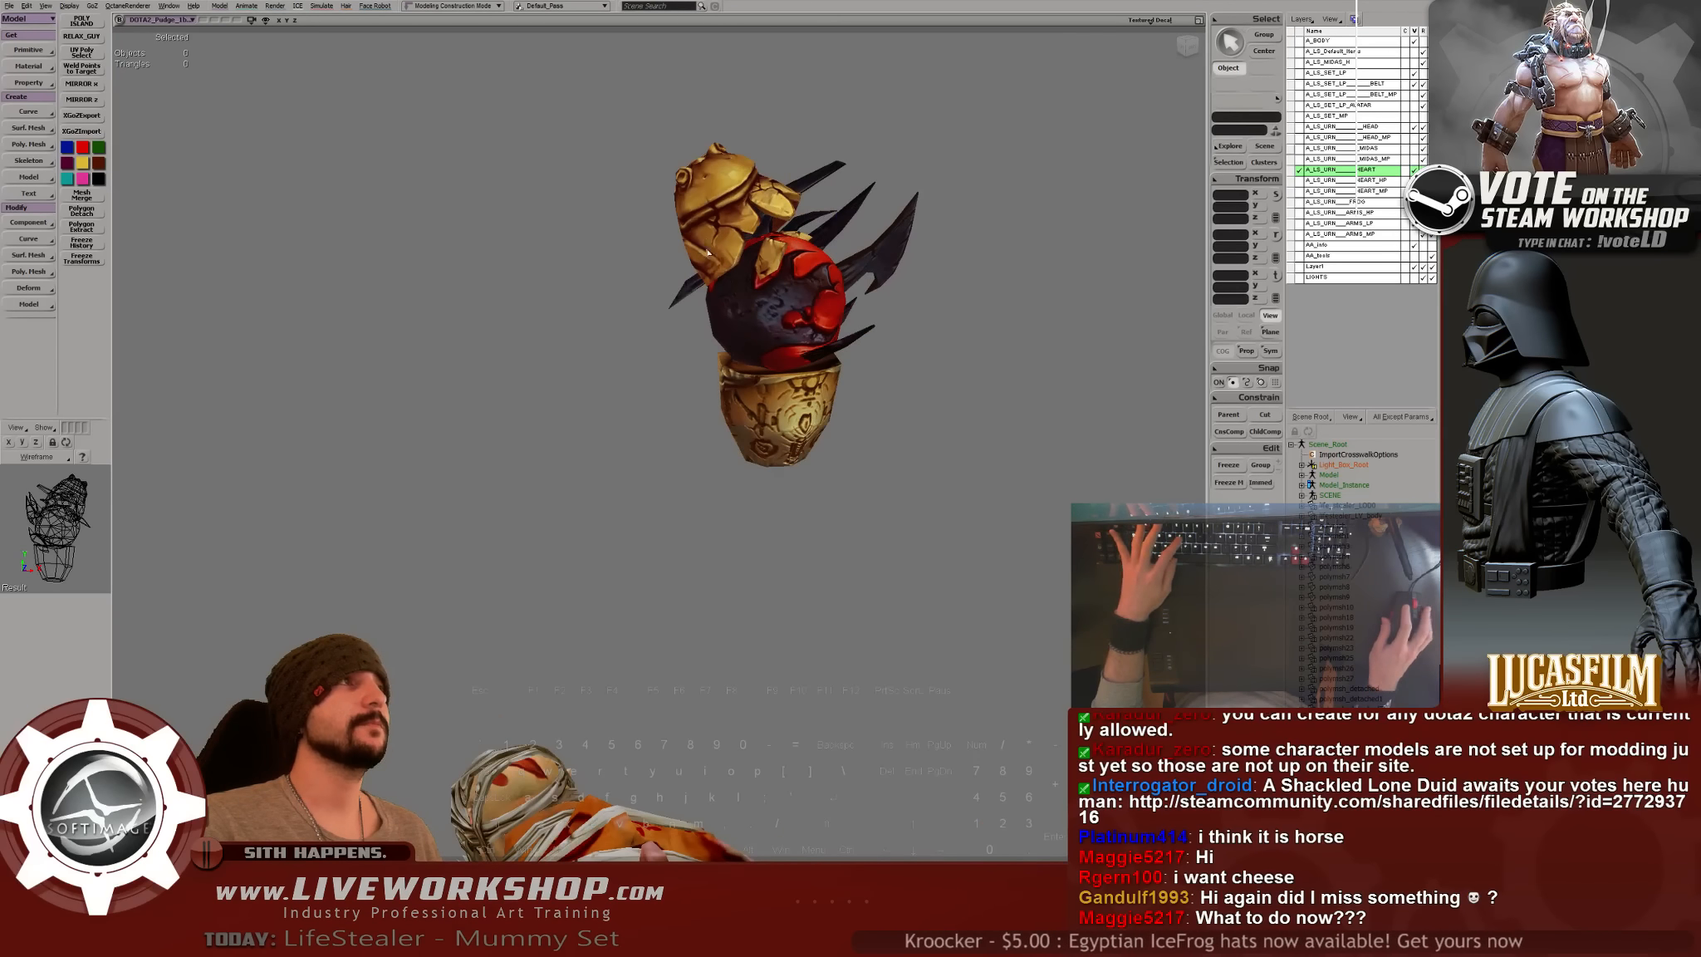
{"action": "left_click_drag", "start_coordinate": [709, 252], "coordinate": [714, 568]}
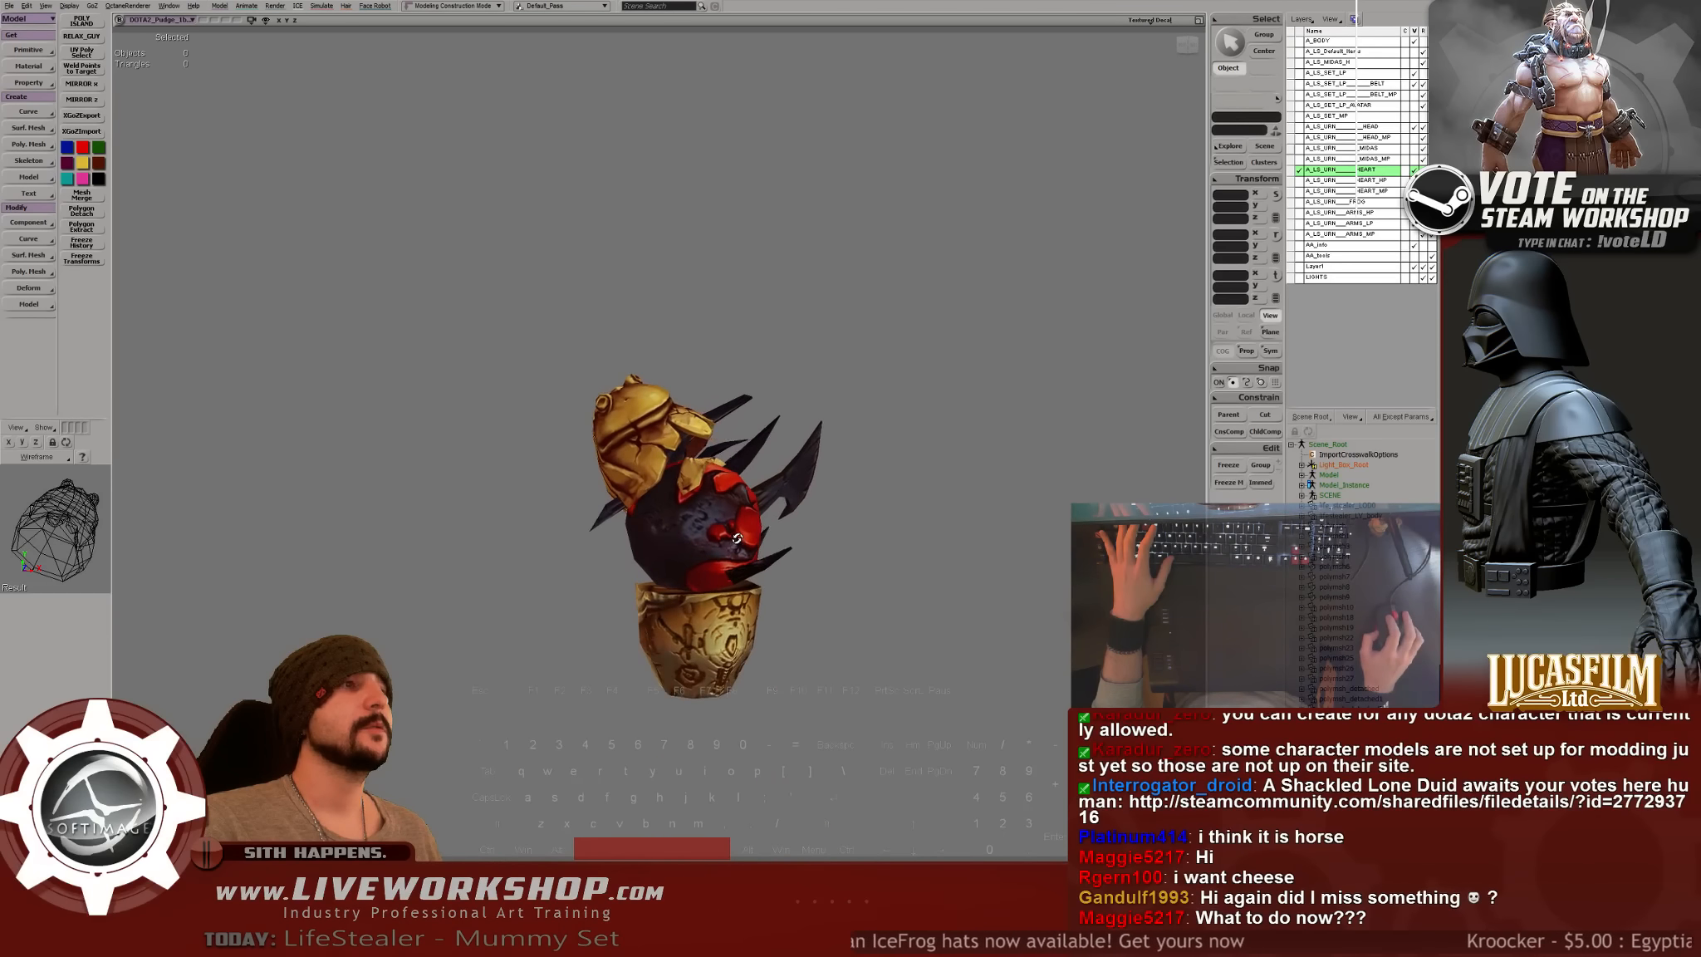
{"action": "mouse_move", "coordinate": [625, 630]}
{"action": "left_mouse_down"}
{"action": "mouse_move", "coordinate": [386, 590]}
{"action": "mouse_move", "coordinate": [971, 217]}
{"action": "mouse_move", "coordinate": [854, 135]}
{"action": "mouse_move", "coordinate": [175, 202]}
{"action": "mouse_move", "coordinate": [578, 260]}
{"action": "mouse_move", "coordinate": [798, 387]}
{"action": "left_mouse_up"}
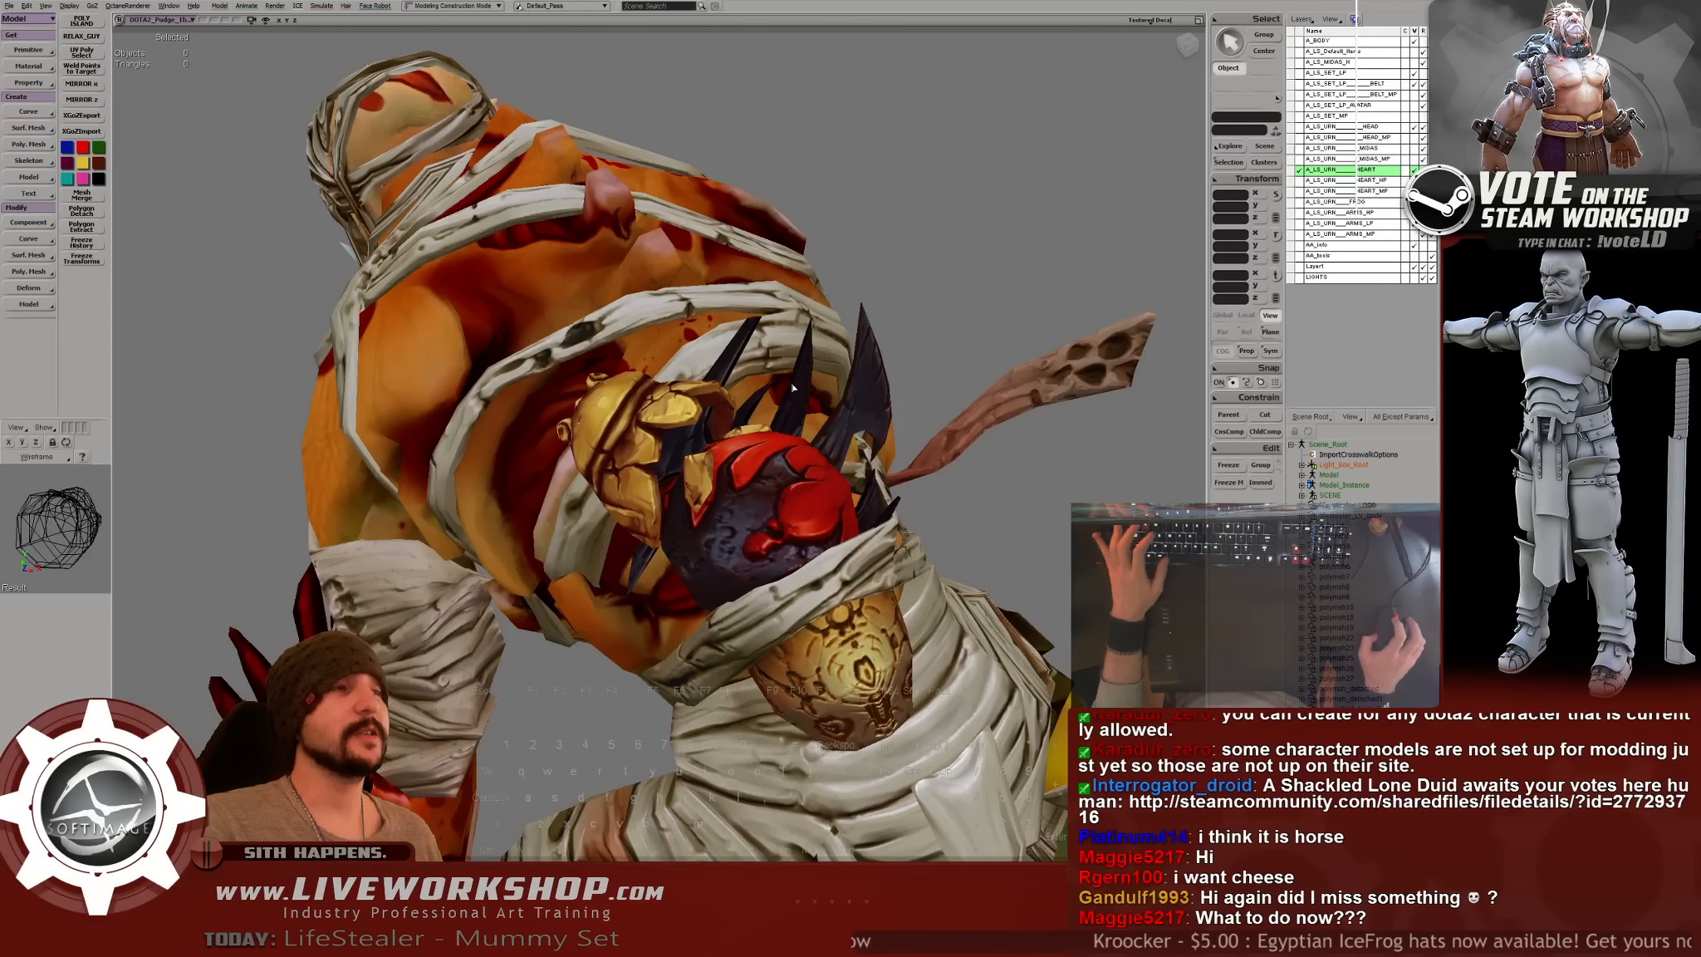
{"action": "left_click_drag", "start_coordinate": [802, 375], "coordinate": [757, 349]}
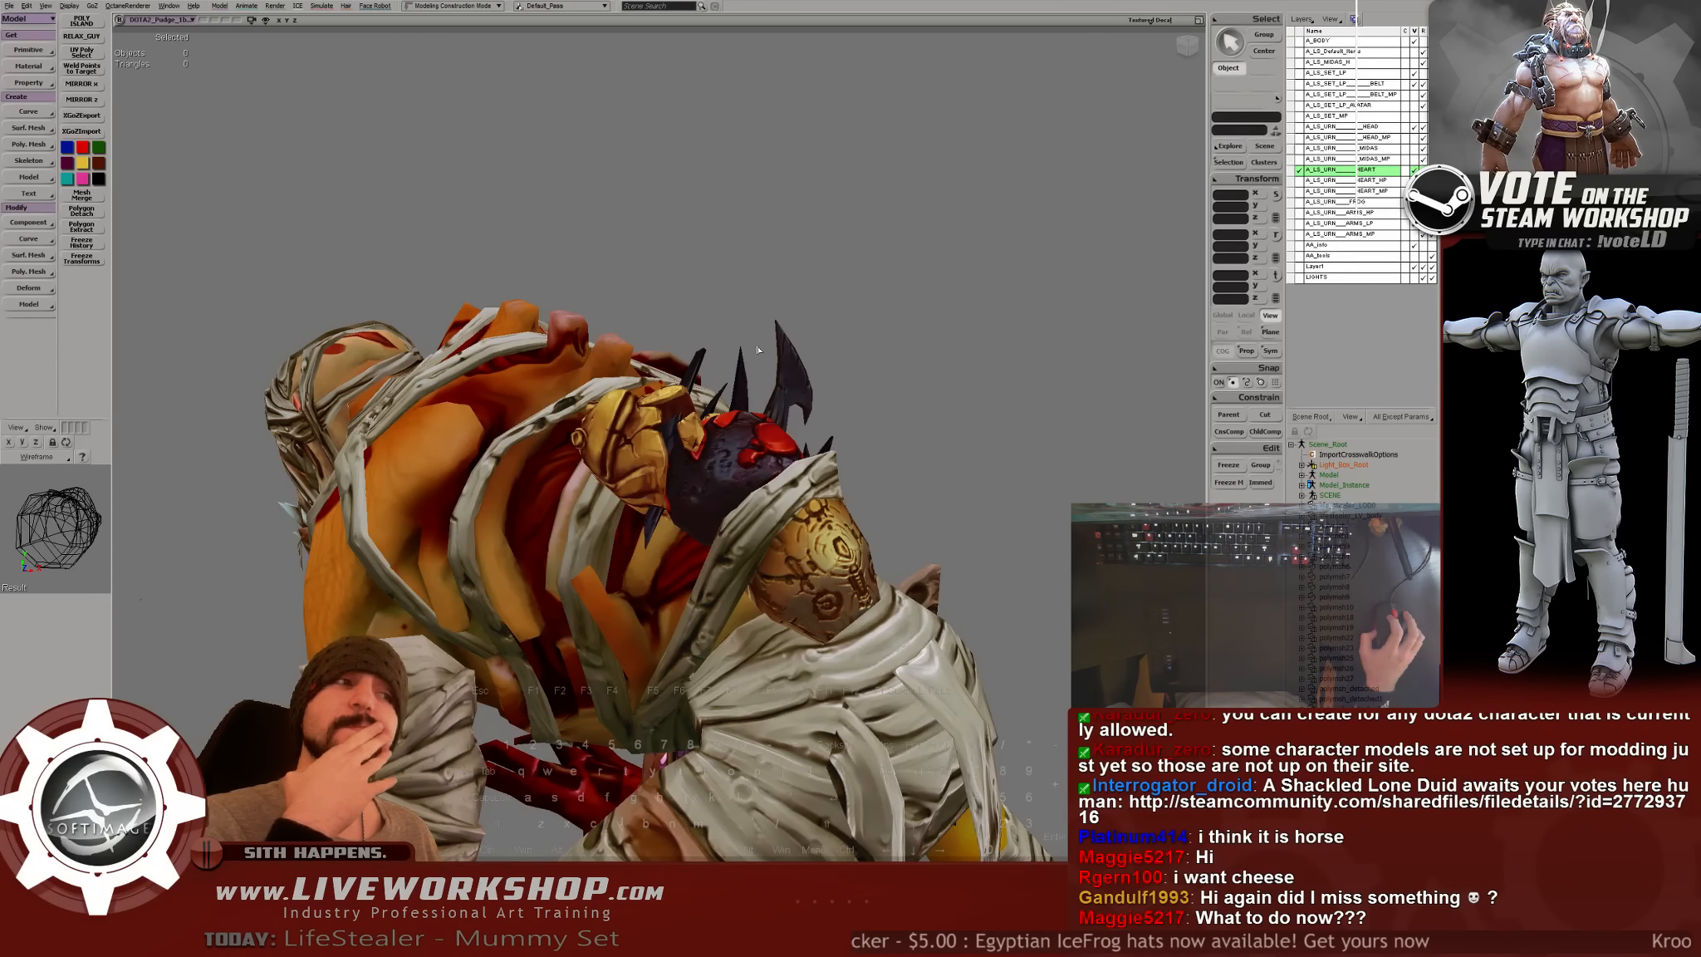
- Frame the separate heart jar and inspect the back of the frog lid, heart and pot
{"action": "left_click_drag", "start_coordinate": [781, 355], "coordinate": [789, 79]}
{"action": "left_click", "coordinate": [674, 349]}
{"action": "key", "text": "a"}
{"action": "left_click", "coordinate": [908, 326]}
{"action": "left_click_drag", "start_coordinate": [765, 226], "coordinate": [765, 436]}
{"action": "left_click", "coordinate": [645, 283]}
{"action": "left_click_drag", "start_coordinate": [645, 282], "coordinate": [398, 292]}
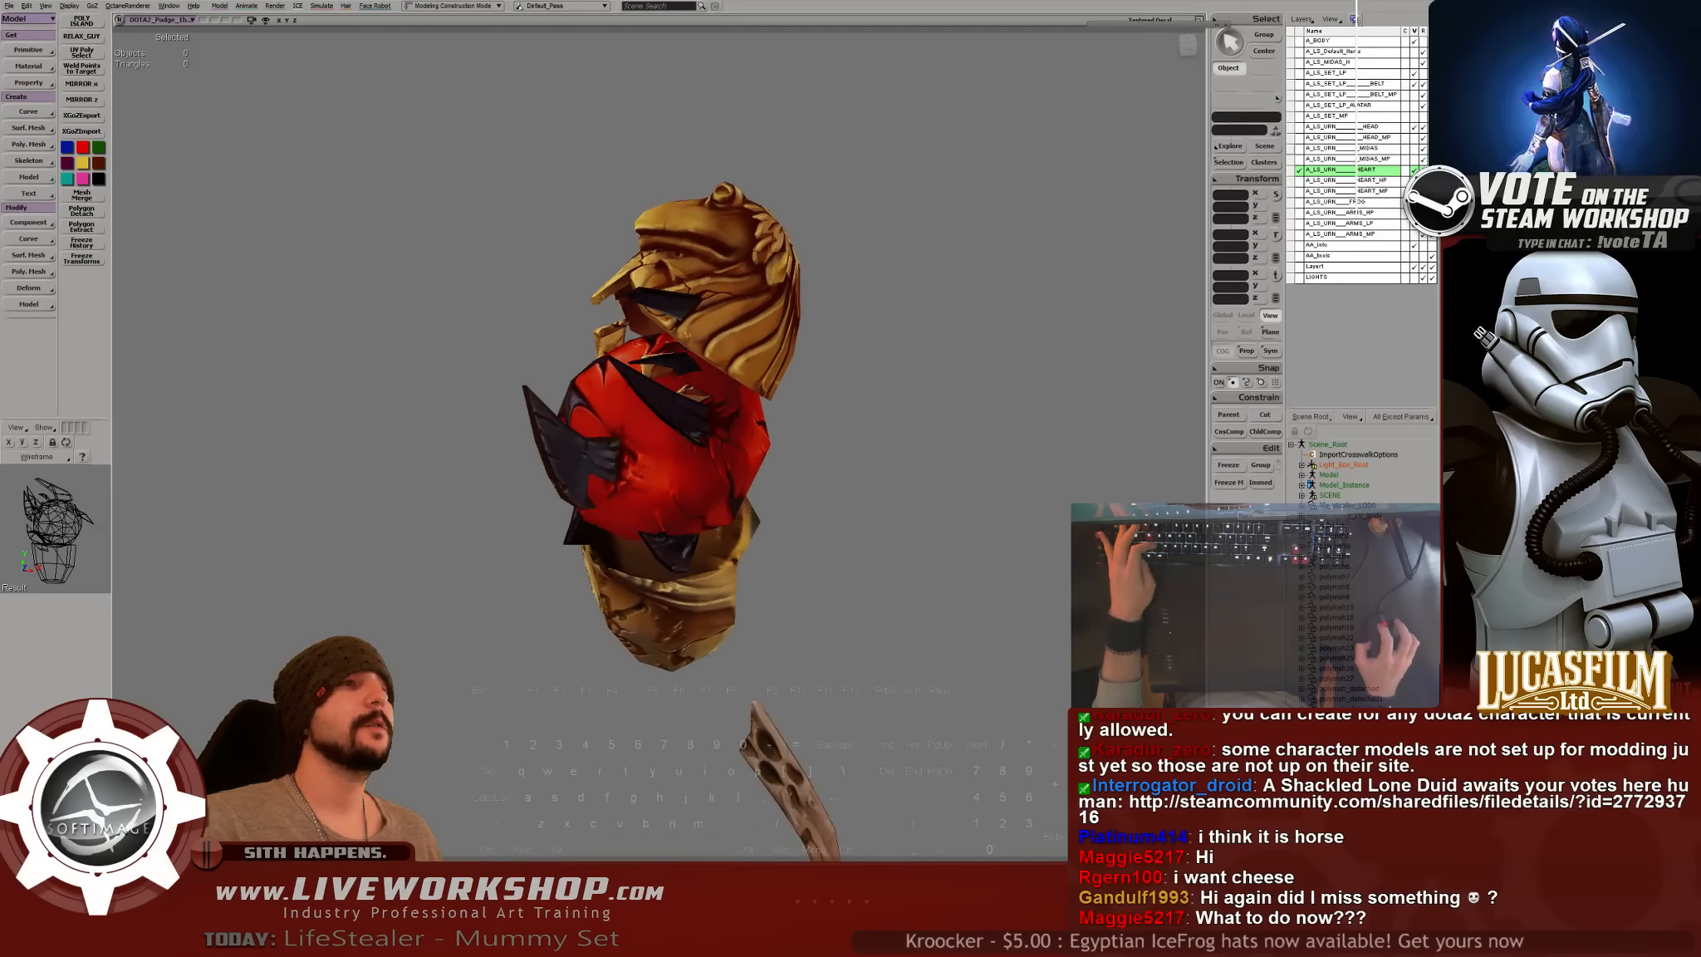
- Save the heart texture in Photoshop and review the frog jar and clawed heart up close in Softimage
{"action": "key", "text": "alt+Tab"}
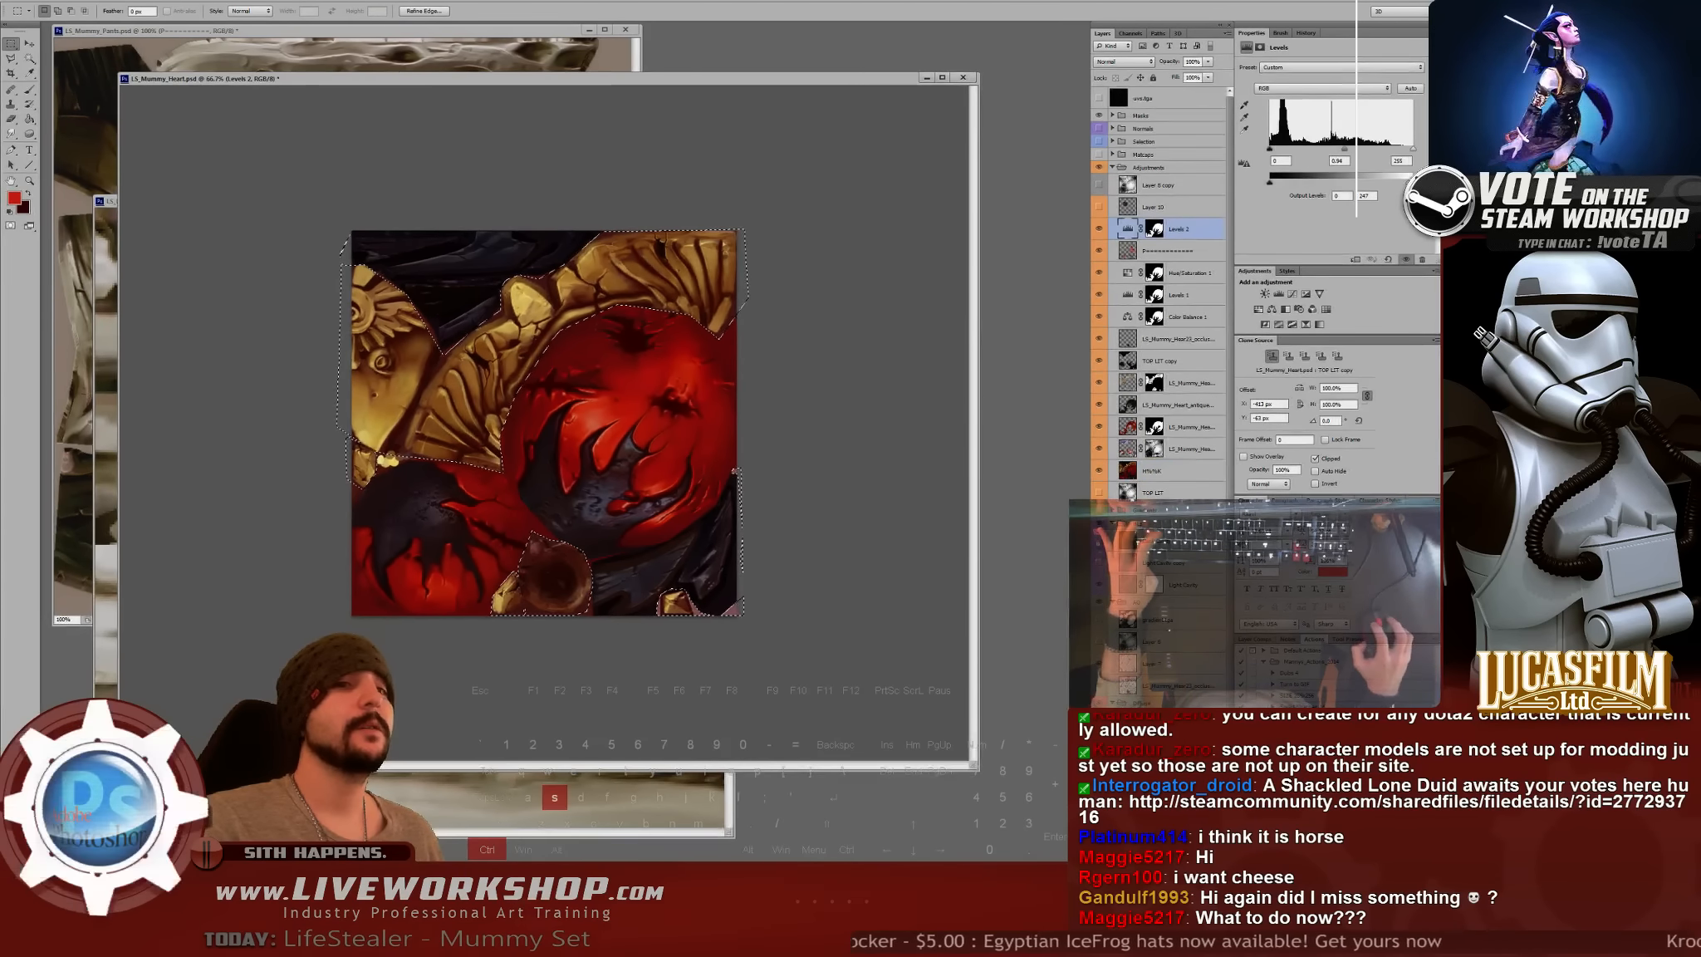
{"action": "key", "text": "alt+Tab"}
{"action": "left_click_drag", "start_coordinate": [642, 423], "coordinate": [735, 441]}
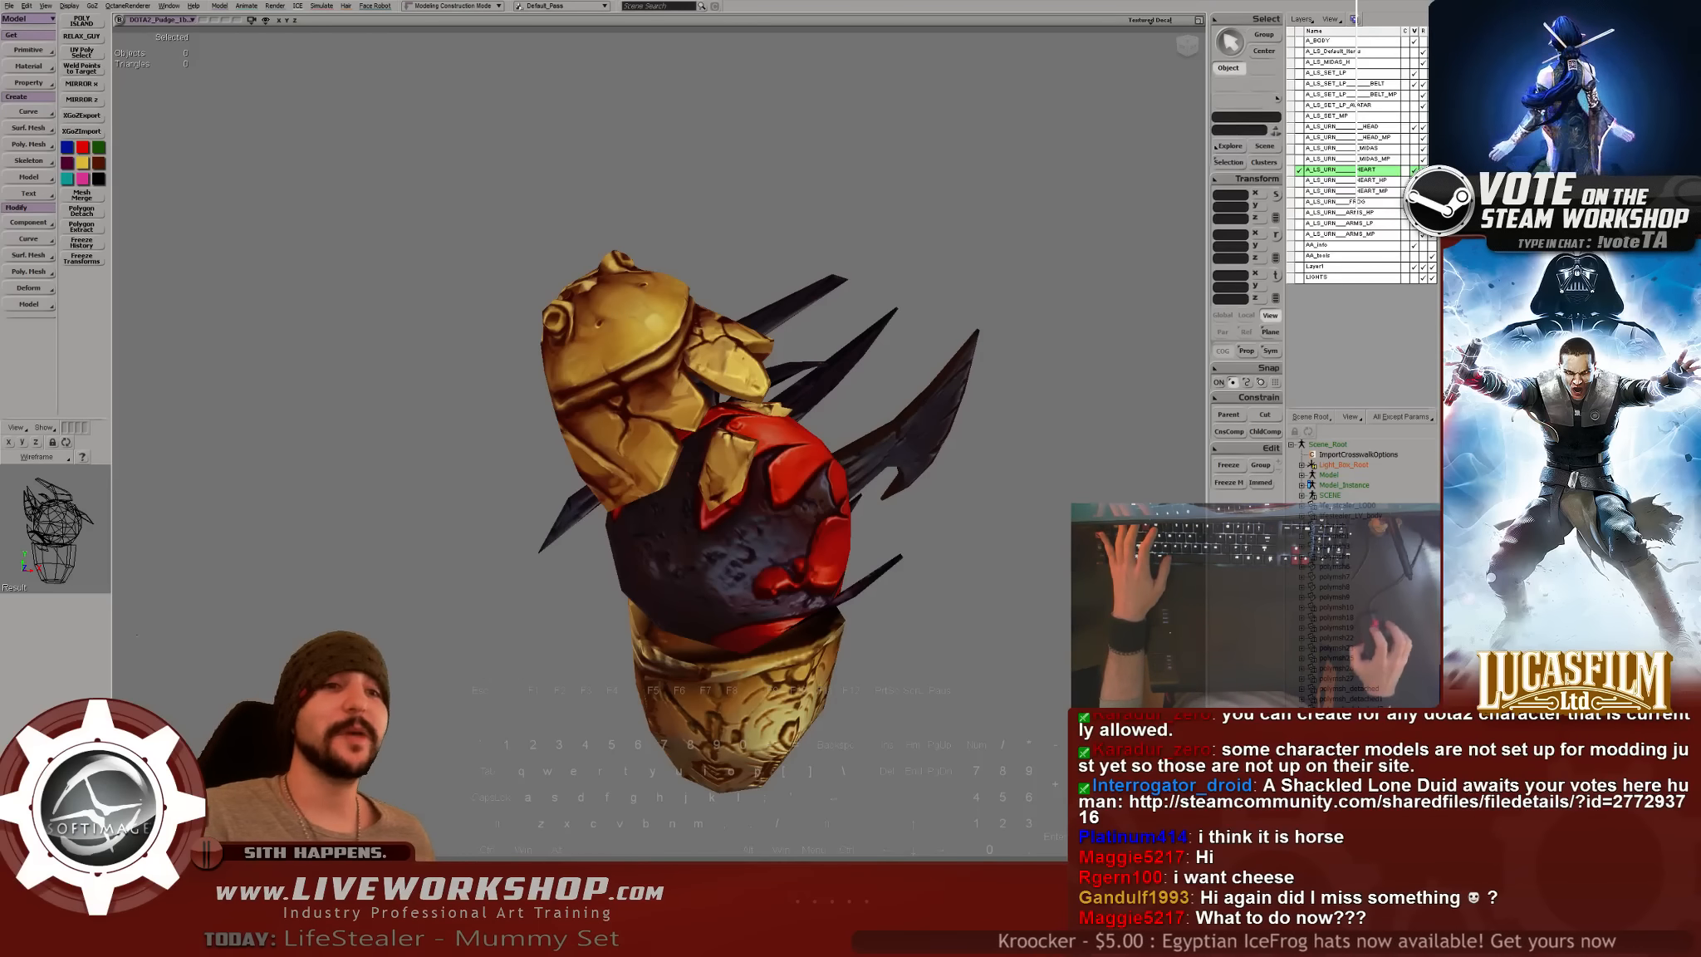
{"action": "left_click_drag", "start_coordinate": [714, 515], "coordinate": [686, 463]}
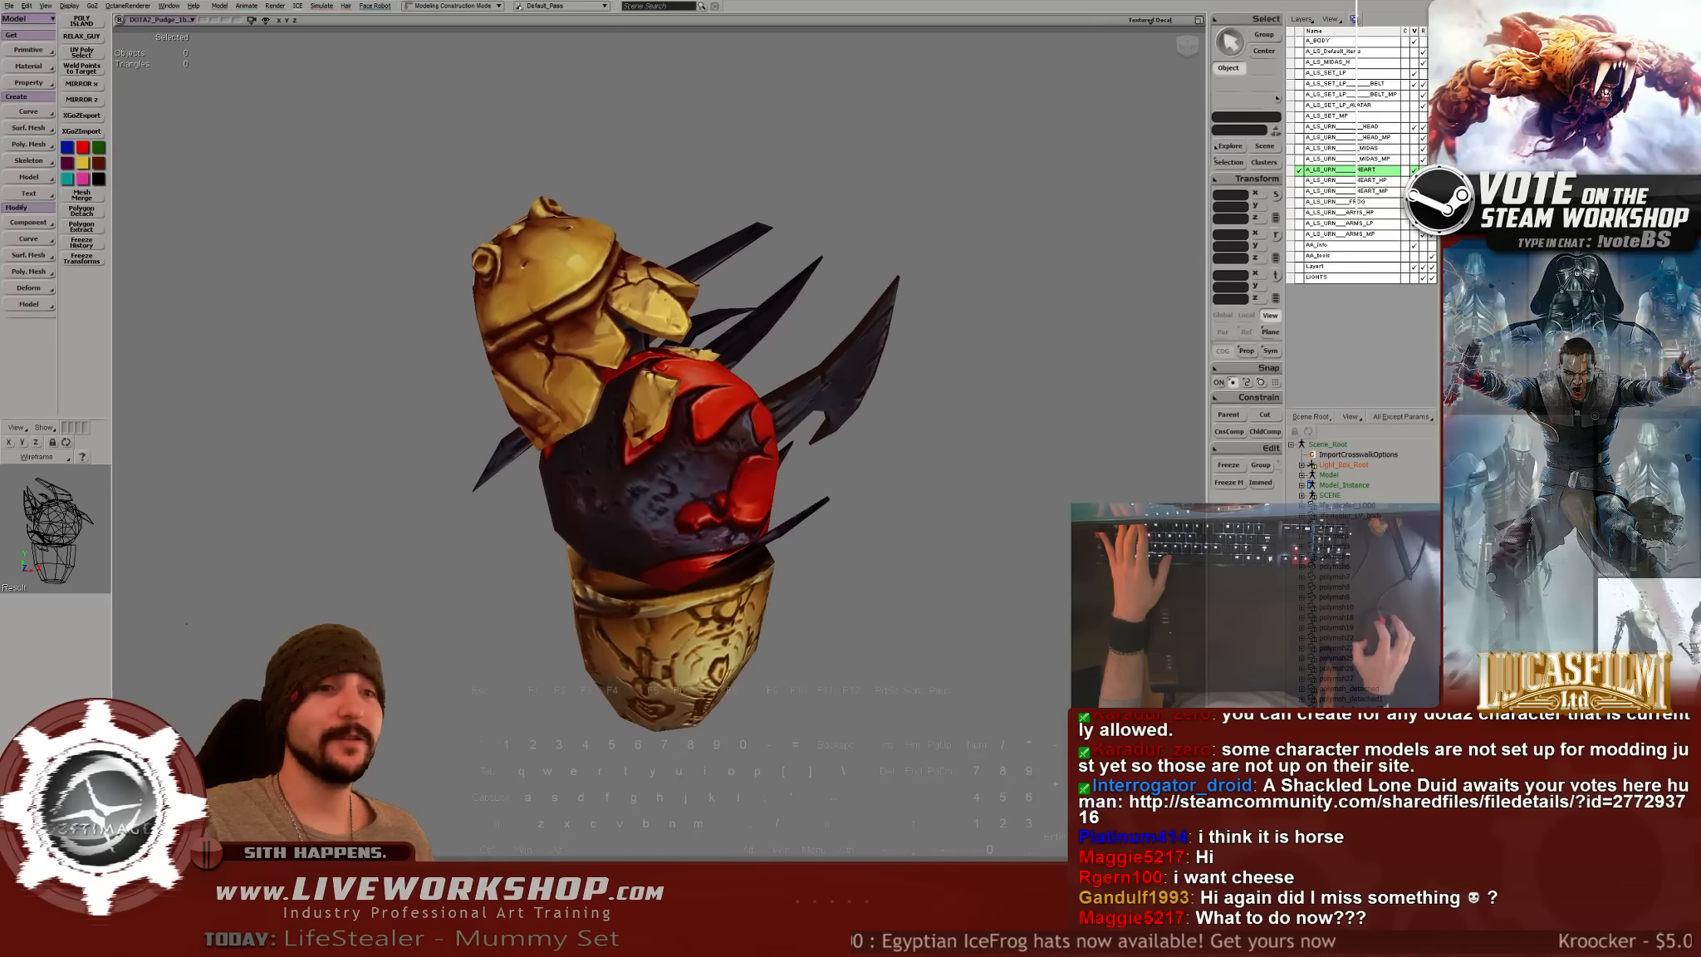
{"action": "left_click_drag", "start_coordinate": [399, 667], "coordinate": [515, 694]}
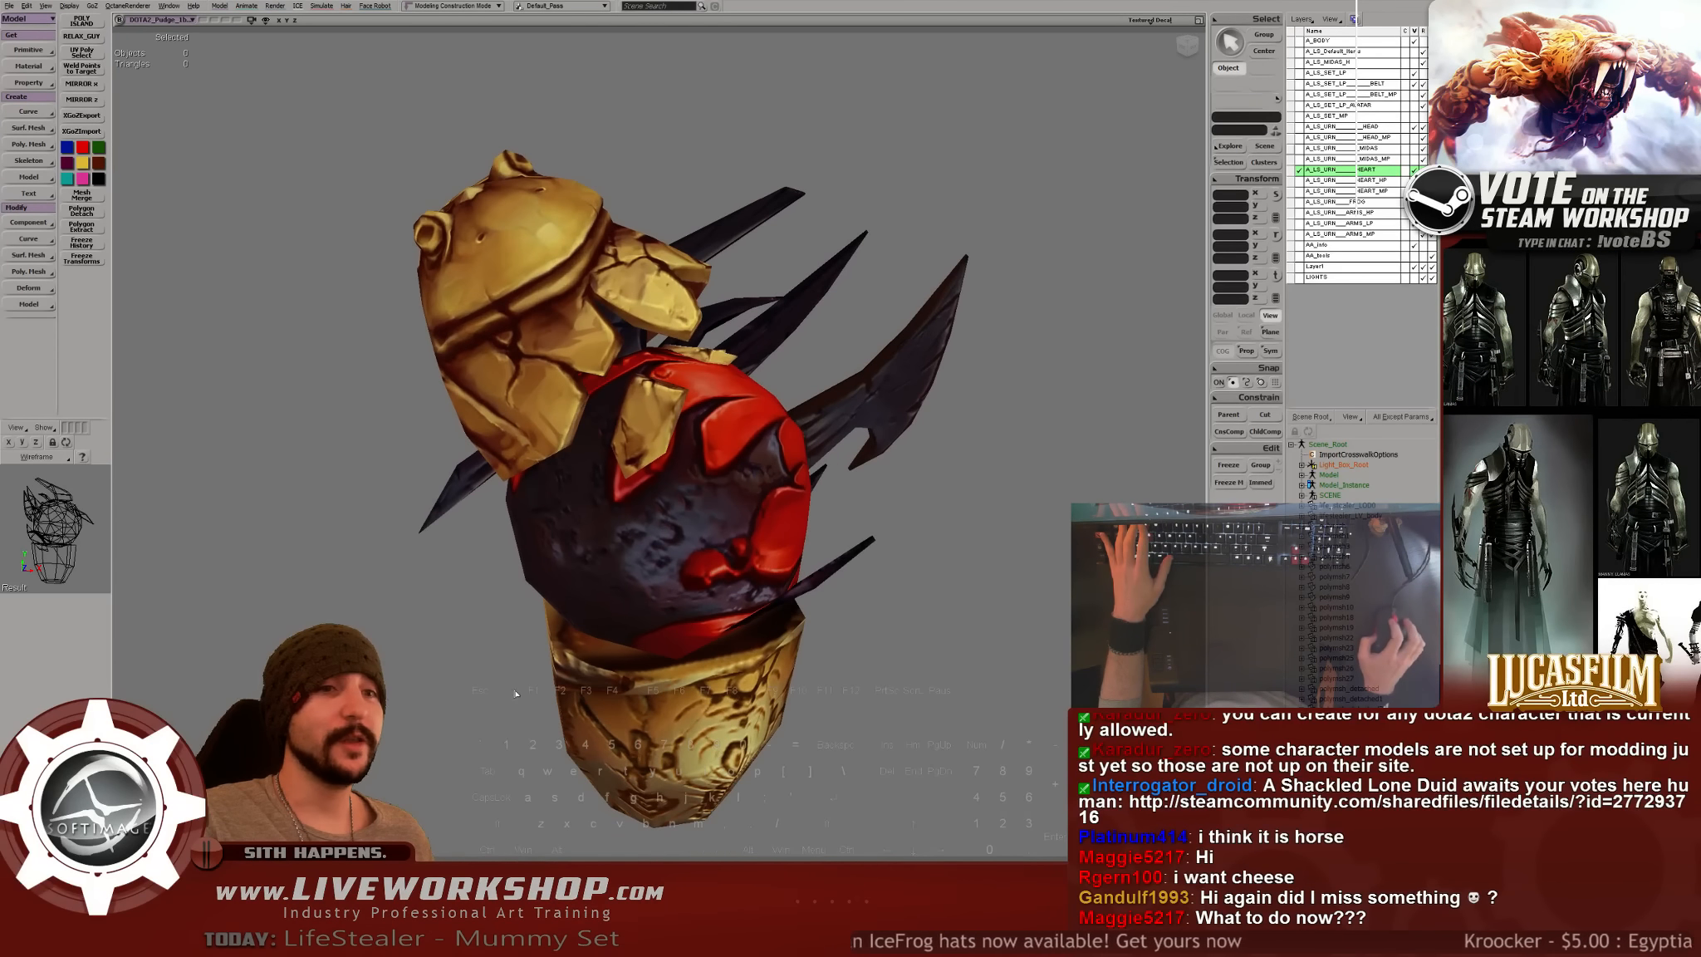
- Examine the frog-lidded heart jar on its own and in place on the character's back
{"action": "left_click_drag", "start_coordinate": [521, 576], "coordinate": [721, 600]}
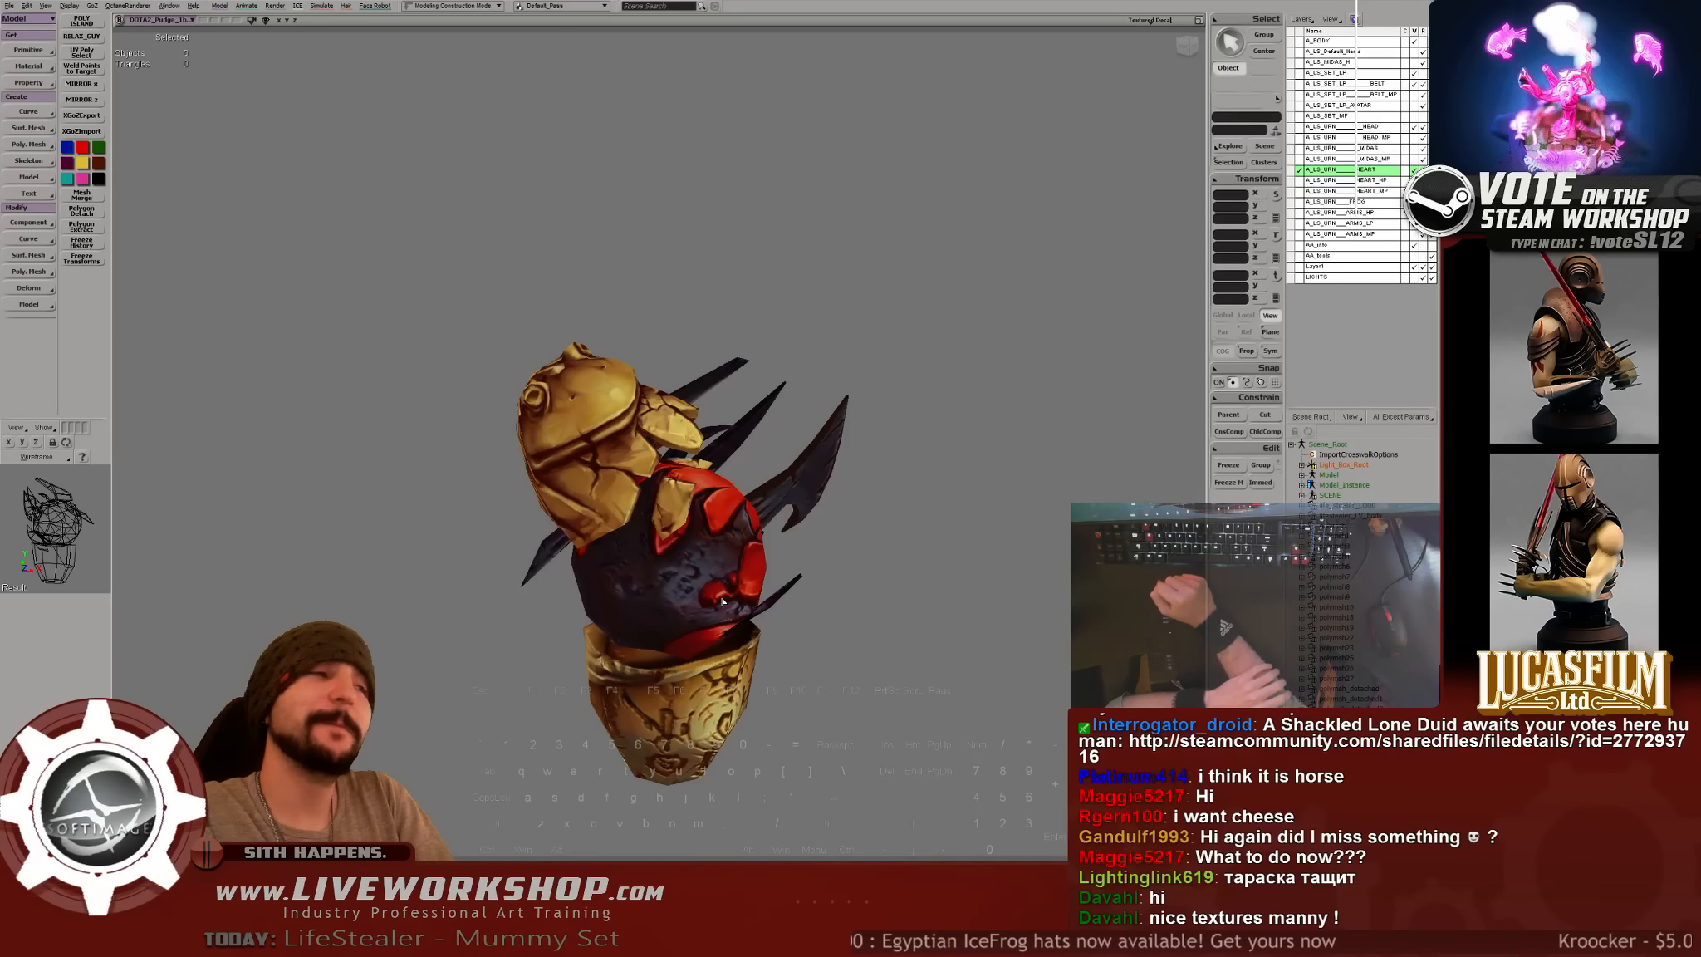
{"action": "key", "text": "space"}
{"action": "left_click_drag", "start_coordinate": [722, 601], "coordinate": [692, 497]}
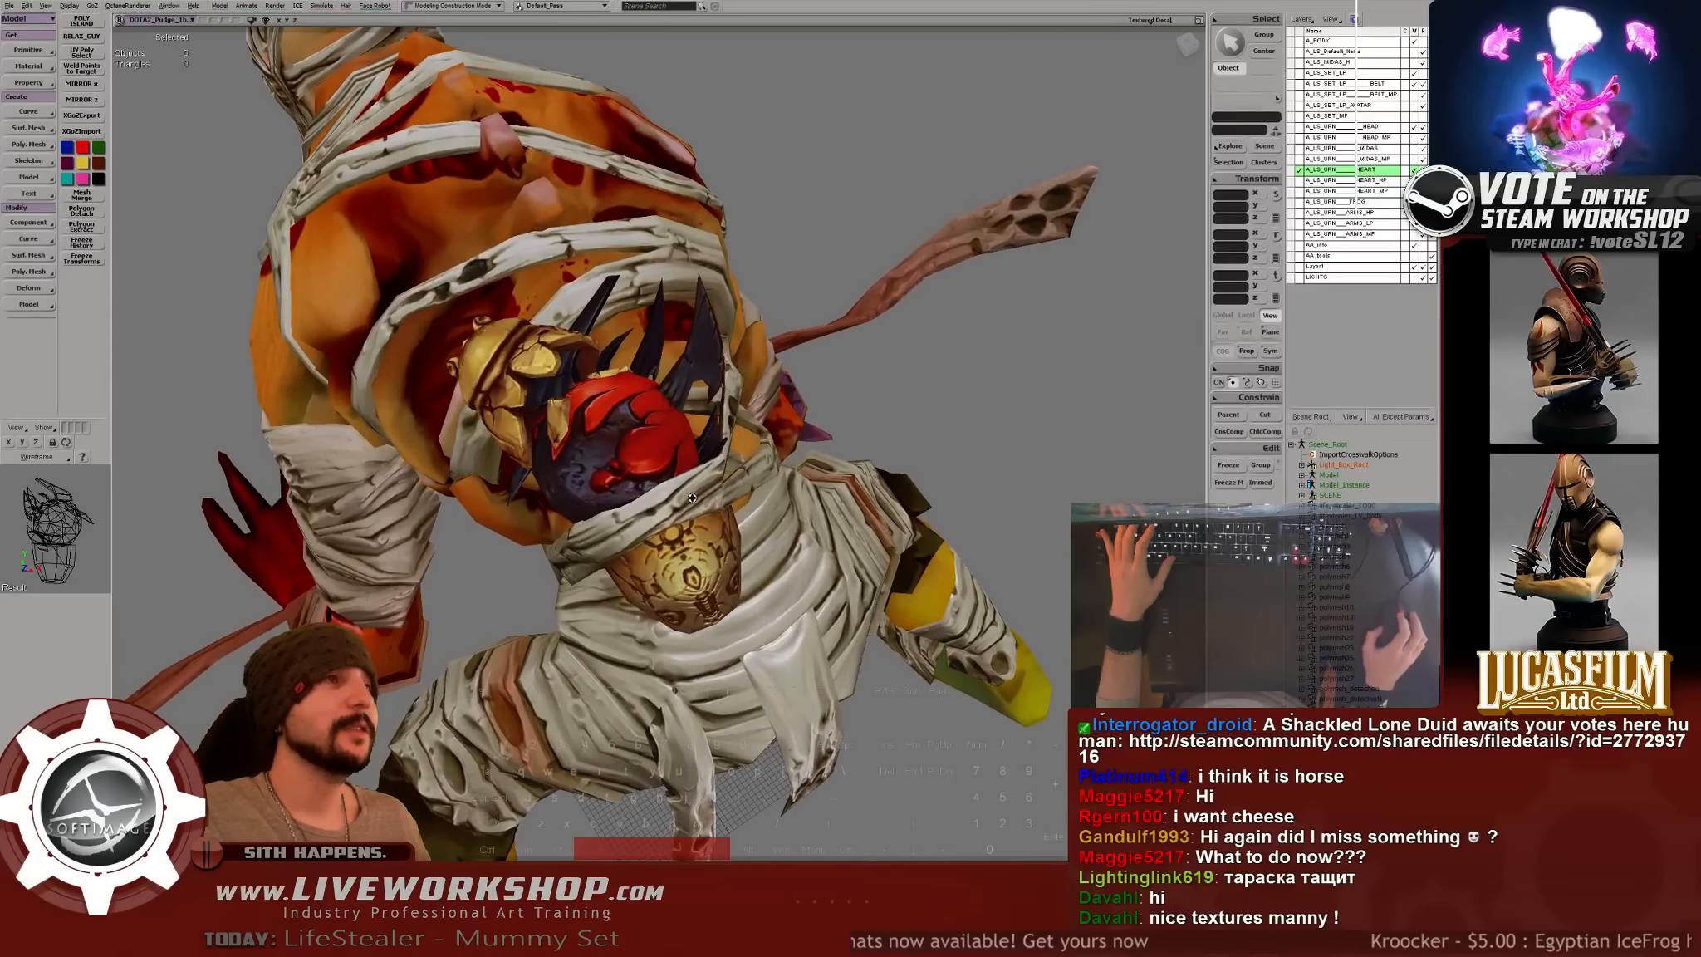
{"action": "left_click", "coordinate": [665, 465]}
{"action": "key", "text": "f"}
- Move the heart and wrapped arm pieces away from the character to show them as separate items
{"action": "left_click", "coordinate": [930, 129]}
{"action": "left_click_drag", "start_coordinate": [598, 224], "coordinate": [780, 390]}
{"action": "left_click", "coordinate": [812, 538]}
{"action": "key", "text": "a"}
{"action": "left_click_drag", "start_coordinate": [812, 541], "coordinate": [1271, 328]}
{"action": "key", "text": "ctrl+z"}
{"action": "left_click_drag", "start_coordinate": [619, 366], "coordinate": [697, 432]}
{"action": "key", "text": "a"}
{"action": "left_click_drag", "start_coordinate": [619, 504], "coordinate": [488, 407]}
{"action": "left_click", "coordinate": [565, 452]}
{"action": "key", "text": "a"}
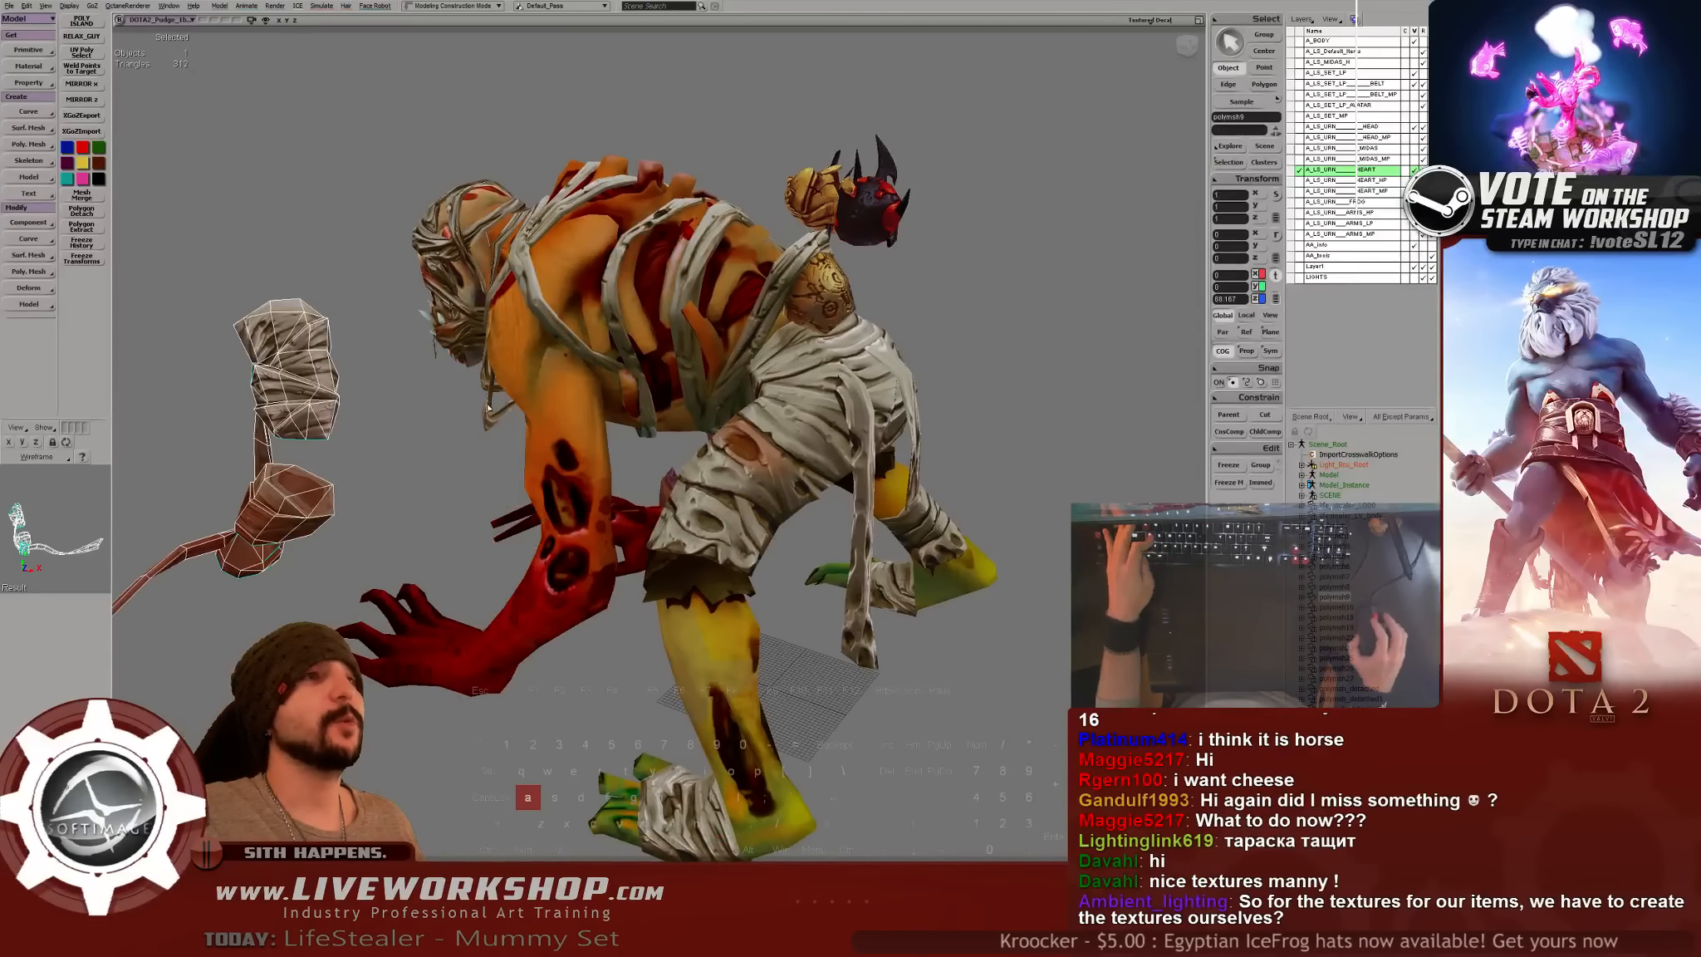
- Try moving further item pieces off the character, and undo all the piece moves
{"action": "key", "text": "ctrl+z"}
{"action": "left_click", "coordinate": [758, 446]}
{"action": "left_click", "coordinate": [447, 244]}
{"action": "left_click_drag", "start_coordinate": [447, 243], "coordinate": [212, 217]}
{"action": "key", "text": "ctrl+z"}
{"action": "left_click", "coordinate": [220, 228]}
{"action": "left_click_drag", "start_coordinate": [332, 266], "coordinate": [746, 296]}
{"action": "key", "text": "ctrl+z"}
{"action": "key", "text": "ctrl+z"}
{"action": "key", "text": "ctrl+z"}
{"action": "key", "text": "ctrl+z"}
- Frame the reassembled character and review the heart jar on its back up close and from farther away
{"action": "key", "text": "f"}
{"action": "scroll", "coordinate": [805, 258], "scroll_direction": "down", "scroll_amount": 3}
{"action": "left_click", "coordinate": [804, 259]}
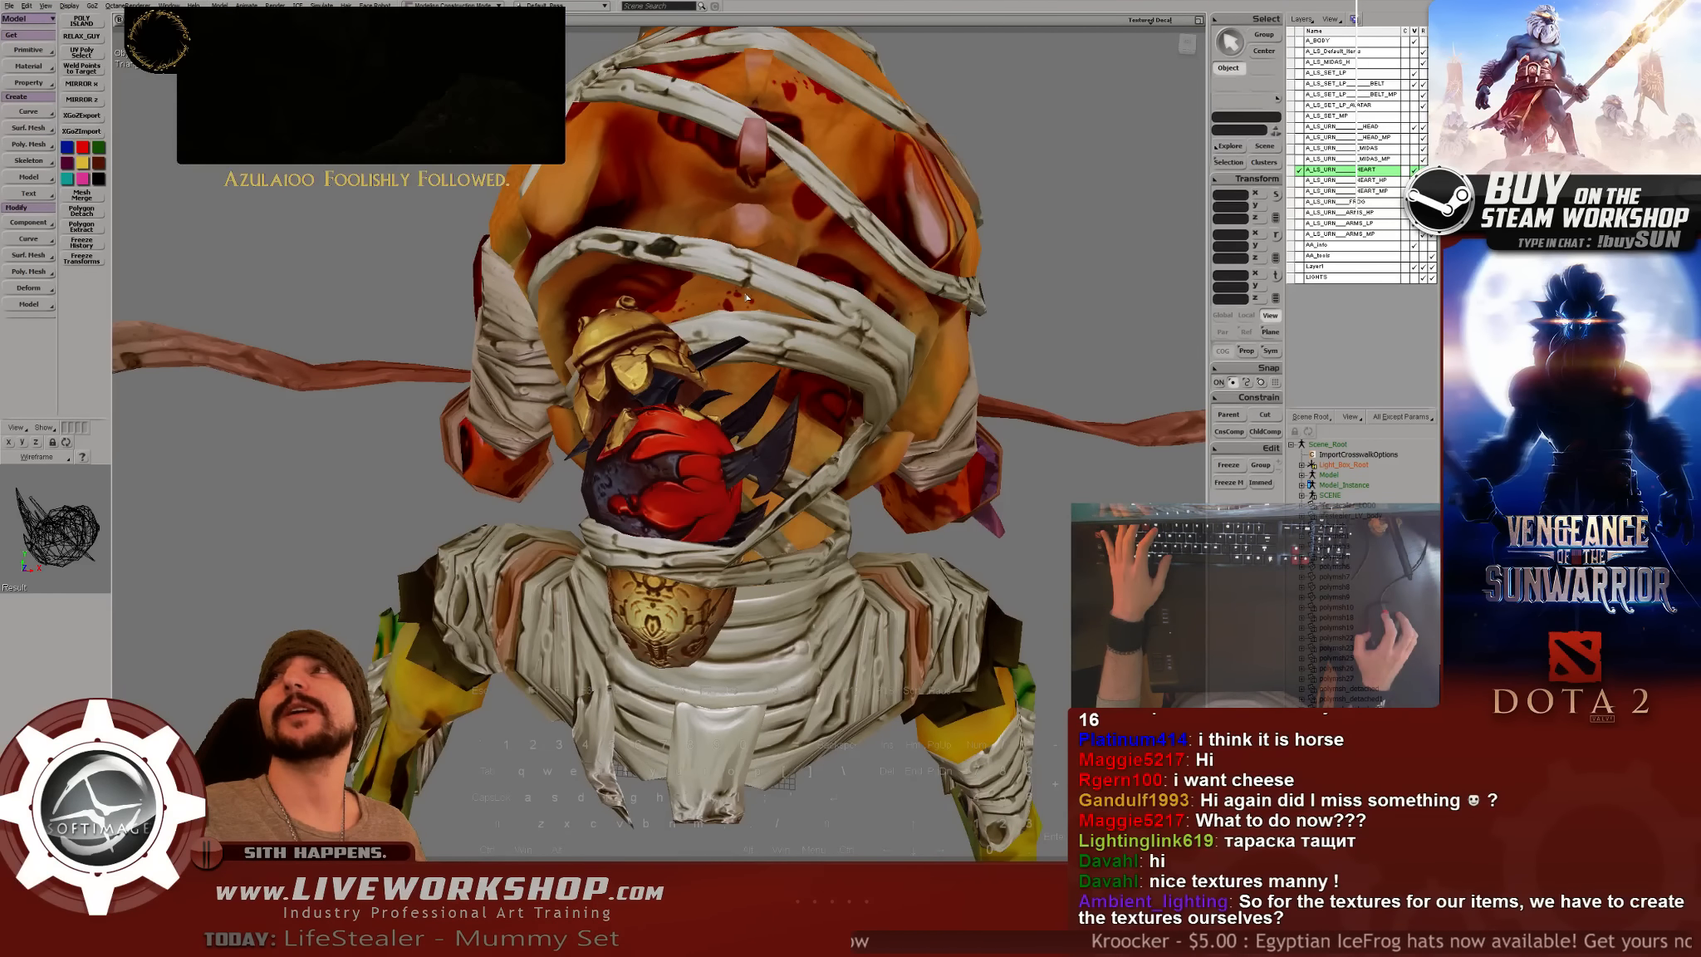
{"action": "left_click_drag", "start_coordinate": [746, 291], "coordinate": [439, 789]}
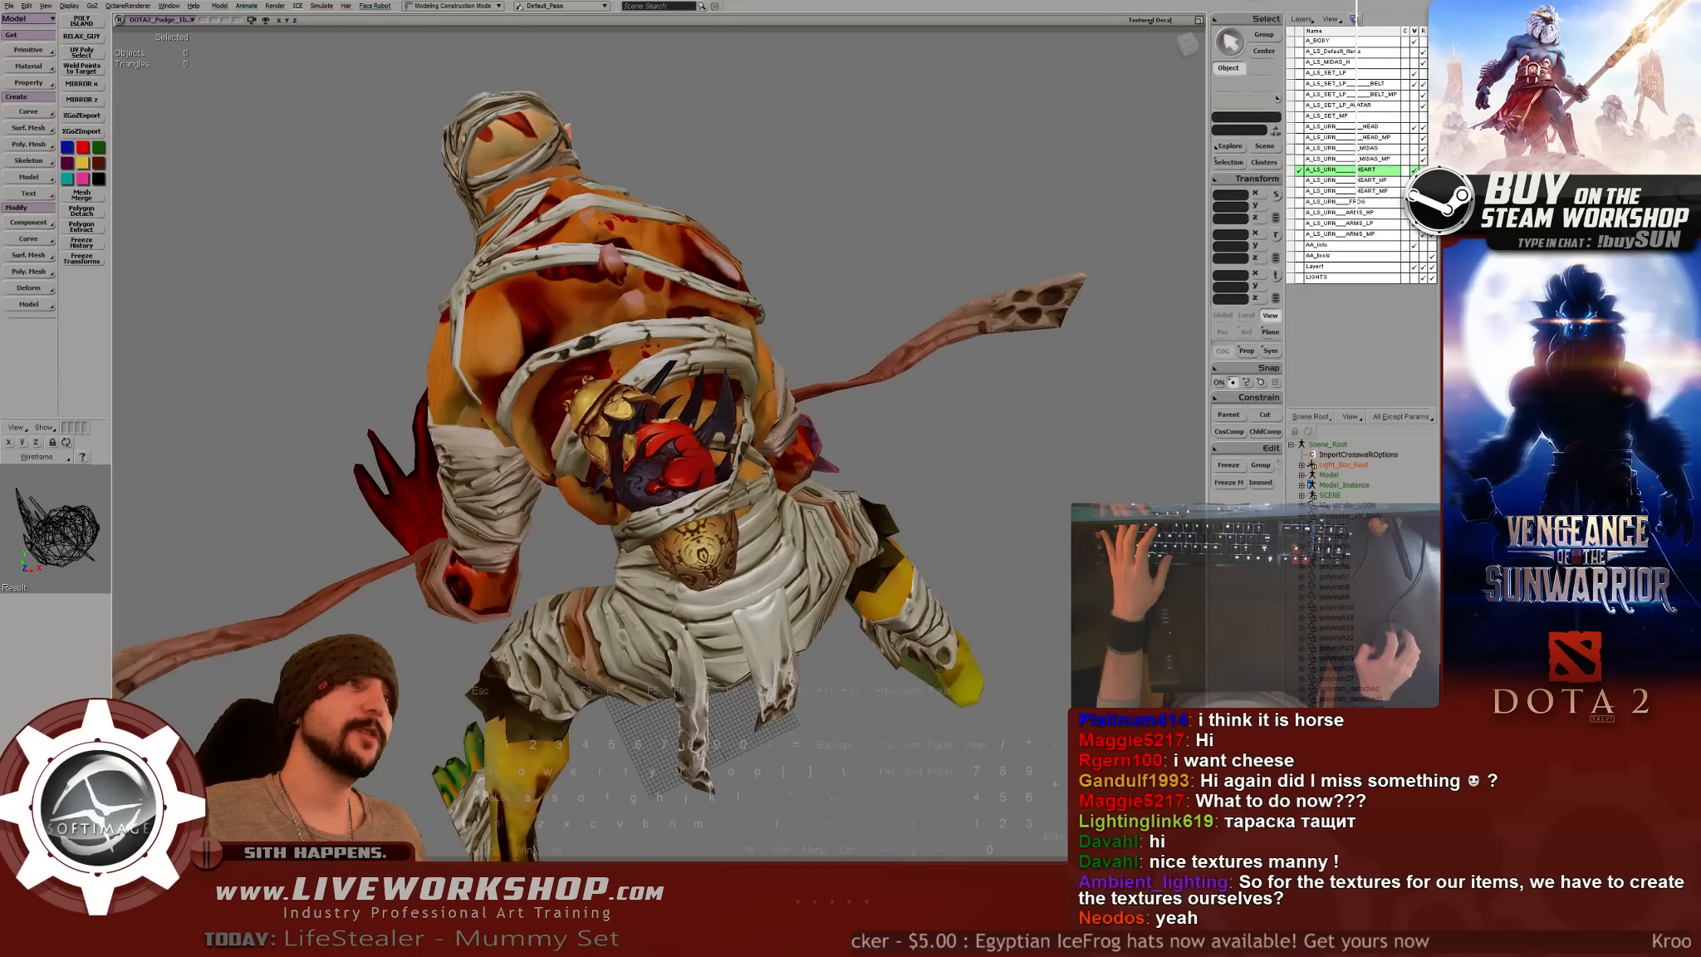
- Switch to Photoshop, compare the small reference picture of the clawed heart with the texture, and close the picture
{"action": "key", "text": "alt+Tab"}
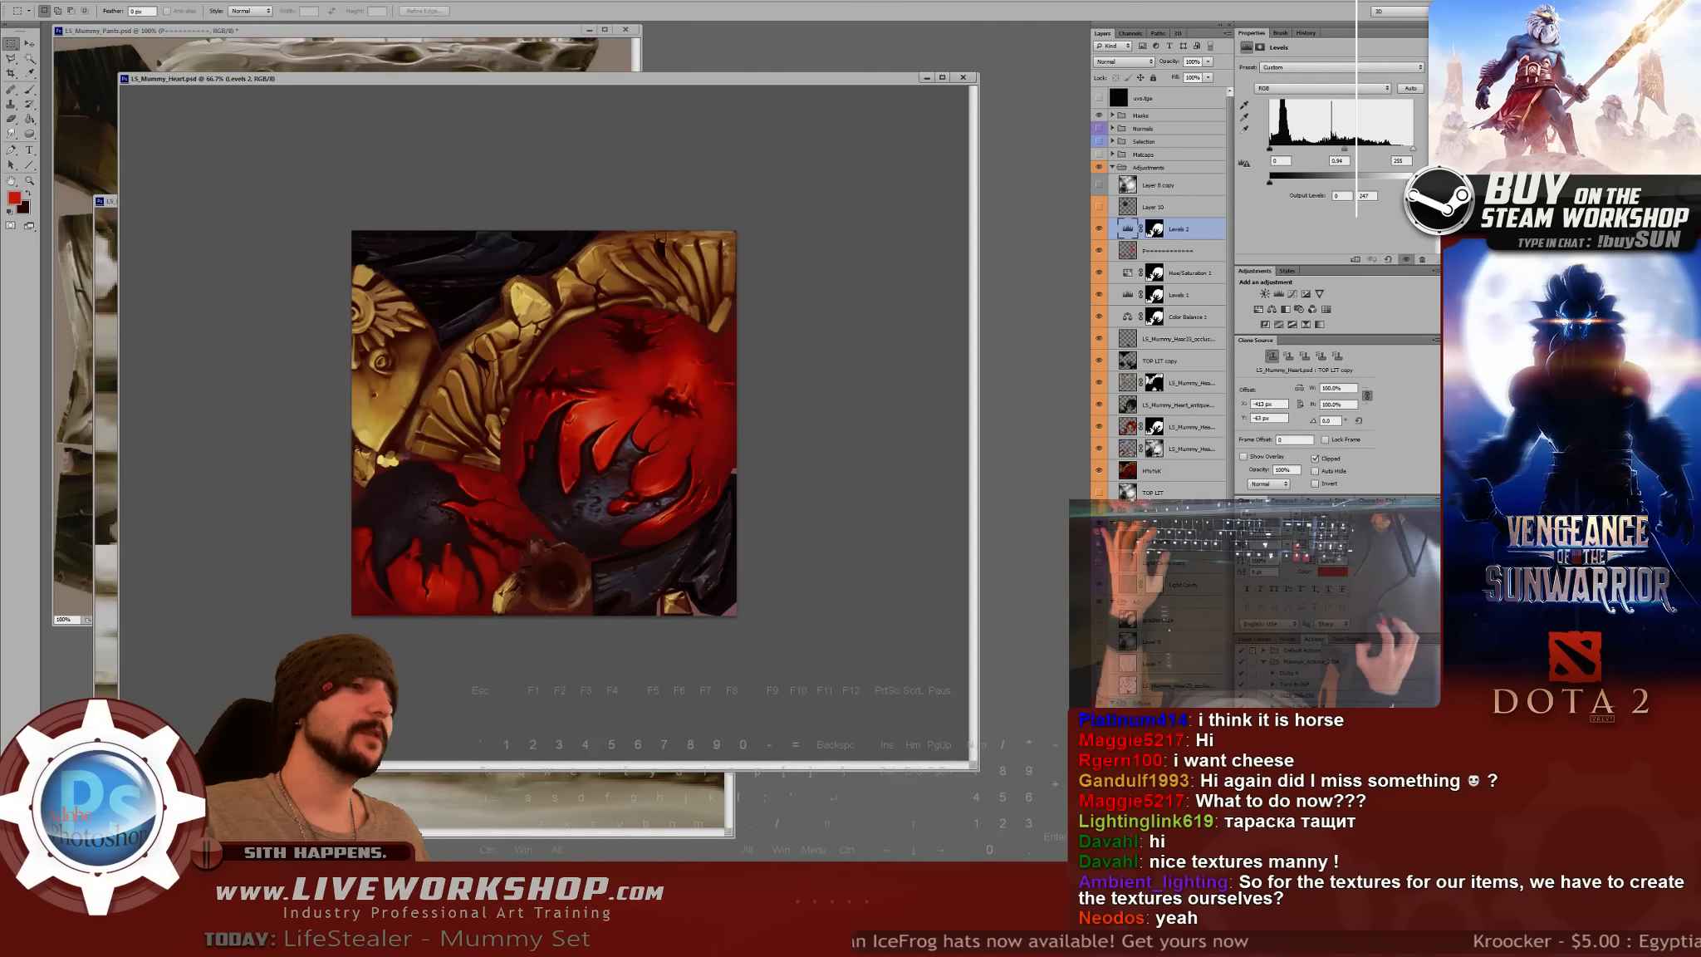
{"action": "key", "text": "alt+Tab"}
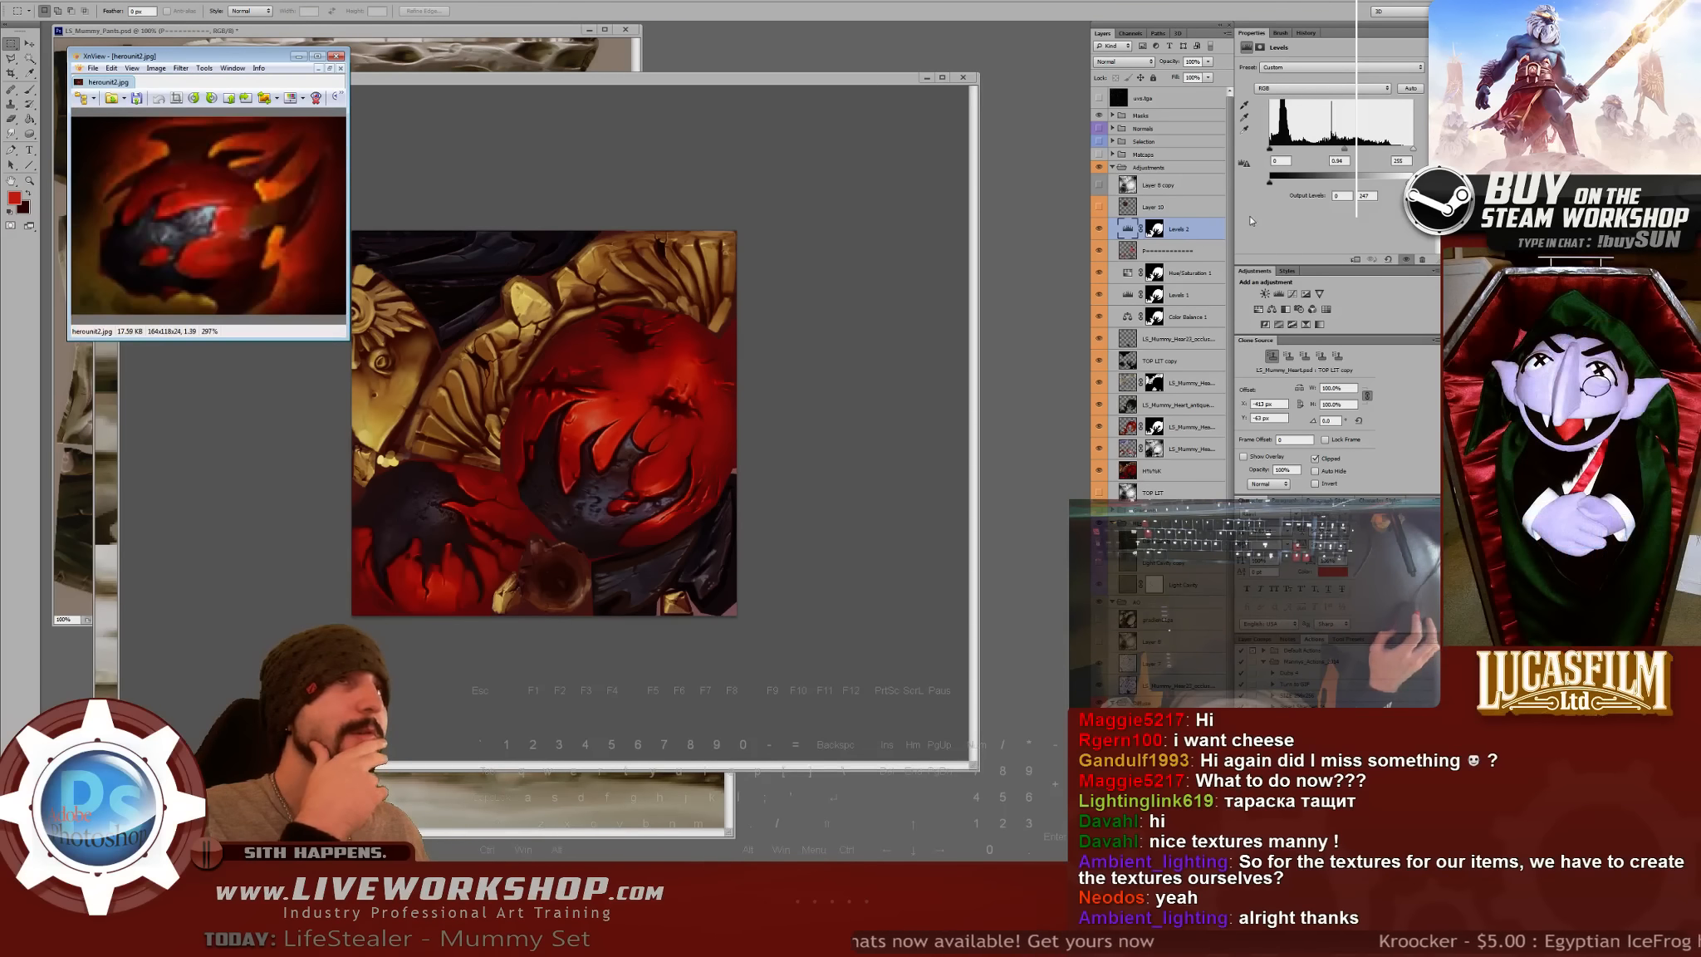
{"action": "scroll", "coordinate": [303, 235], "scroll_direction": "down", "scroll_amount": 2}
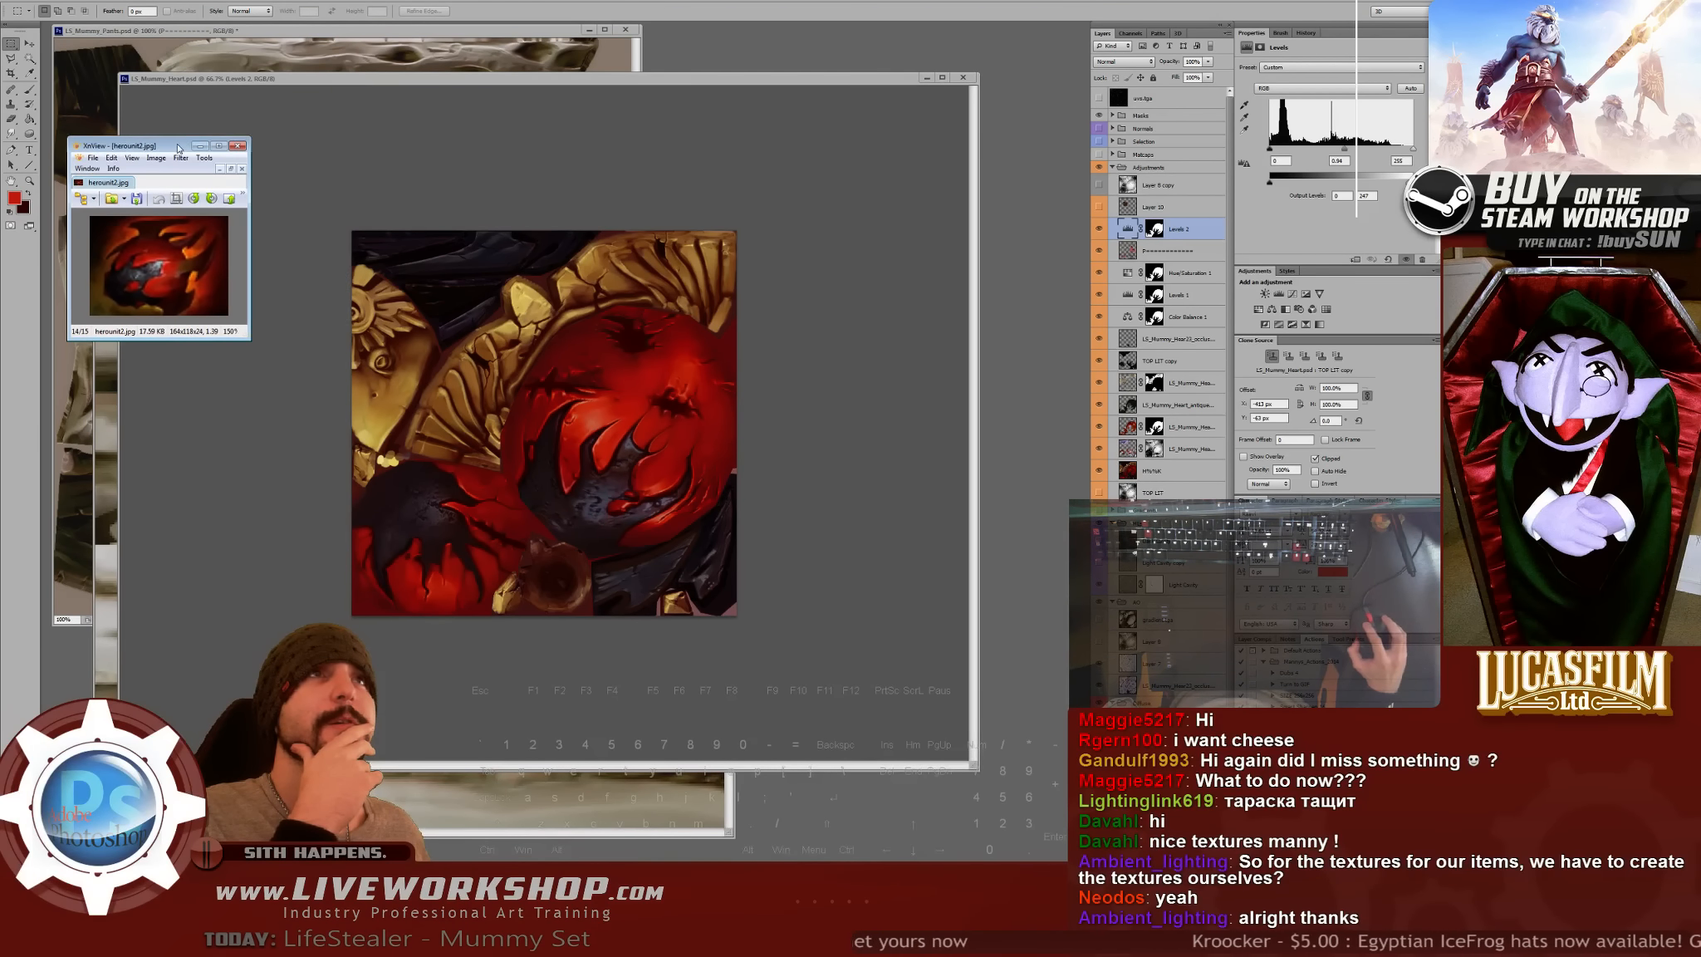
{"action": "left_click_drag", "start_coordinate": [180, 56], "coordinate": [697, 276]}
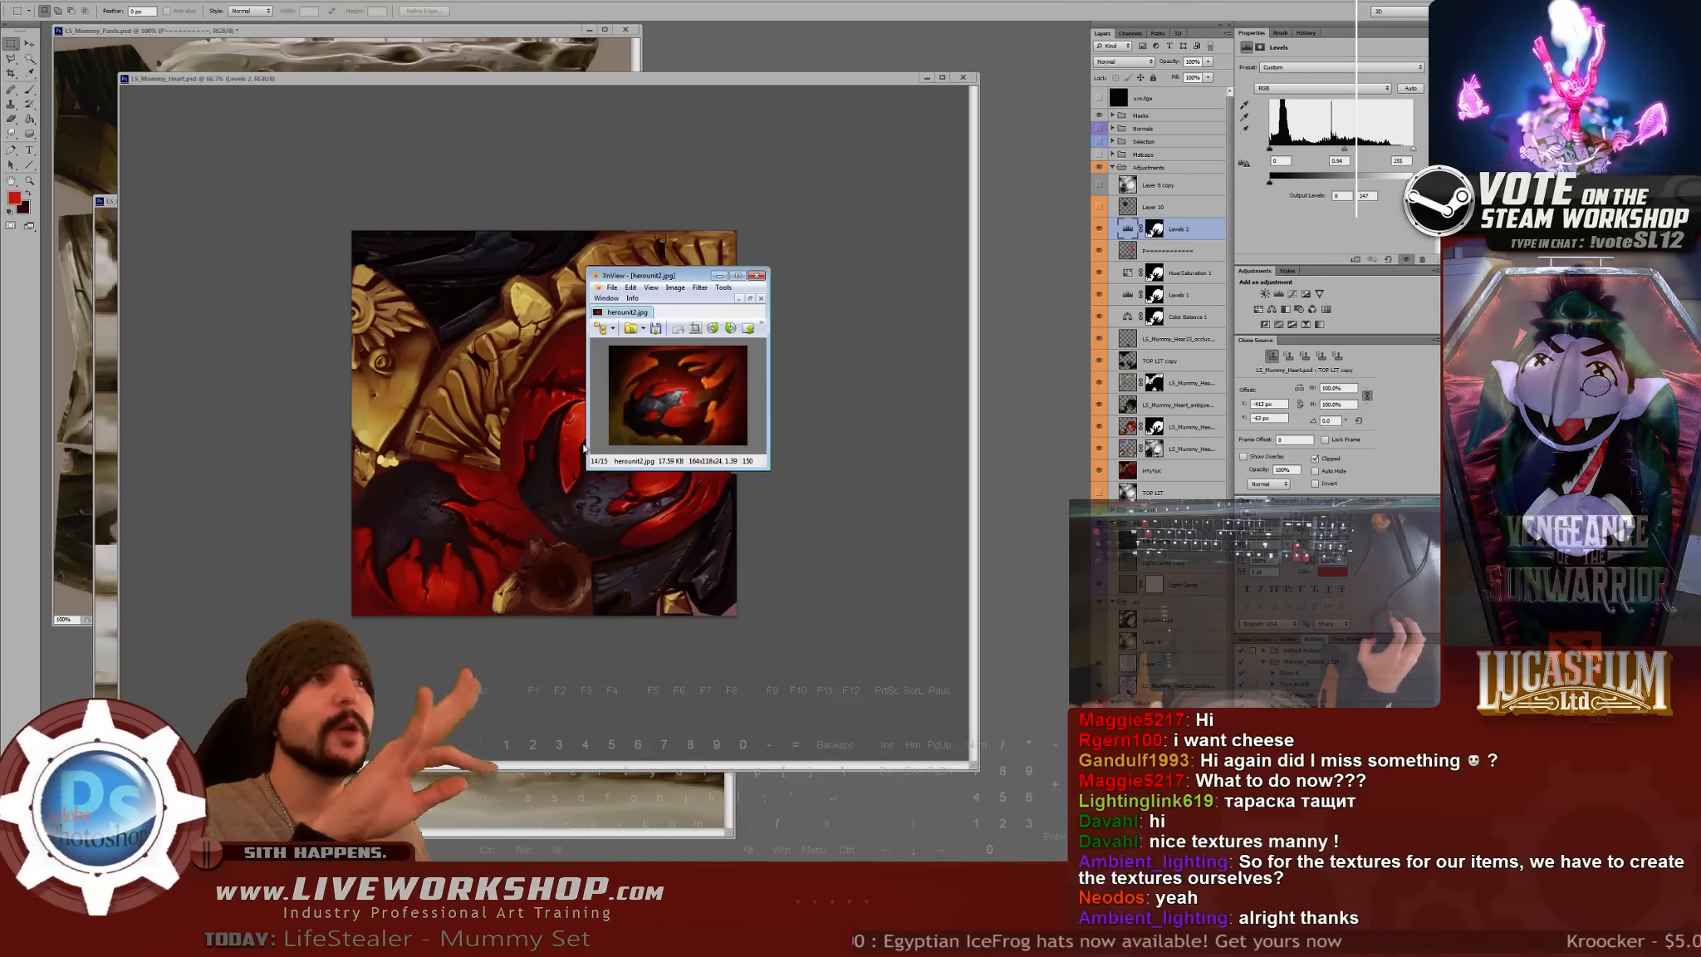
{"action": "left_click_drag", "start_coordinate": [683, 275], "coordinate": [729, 264]}
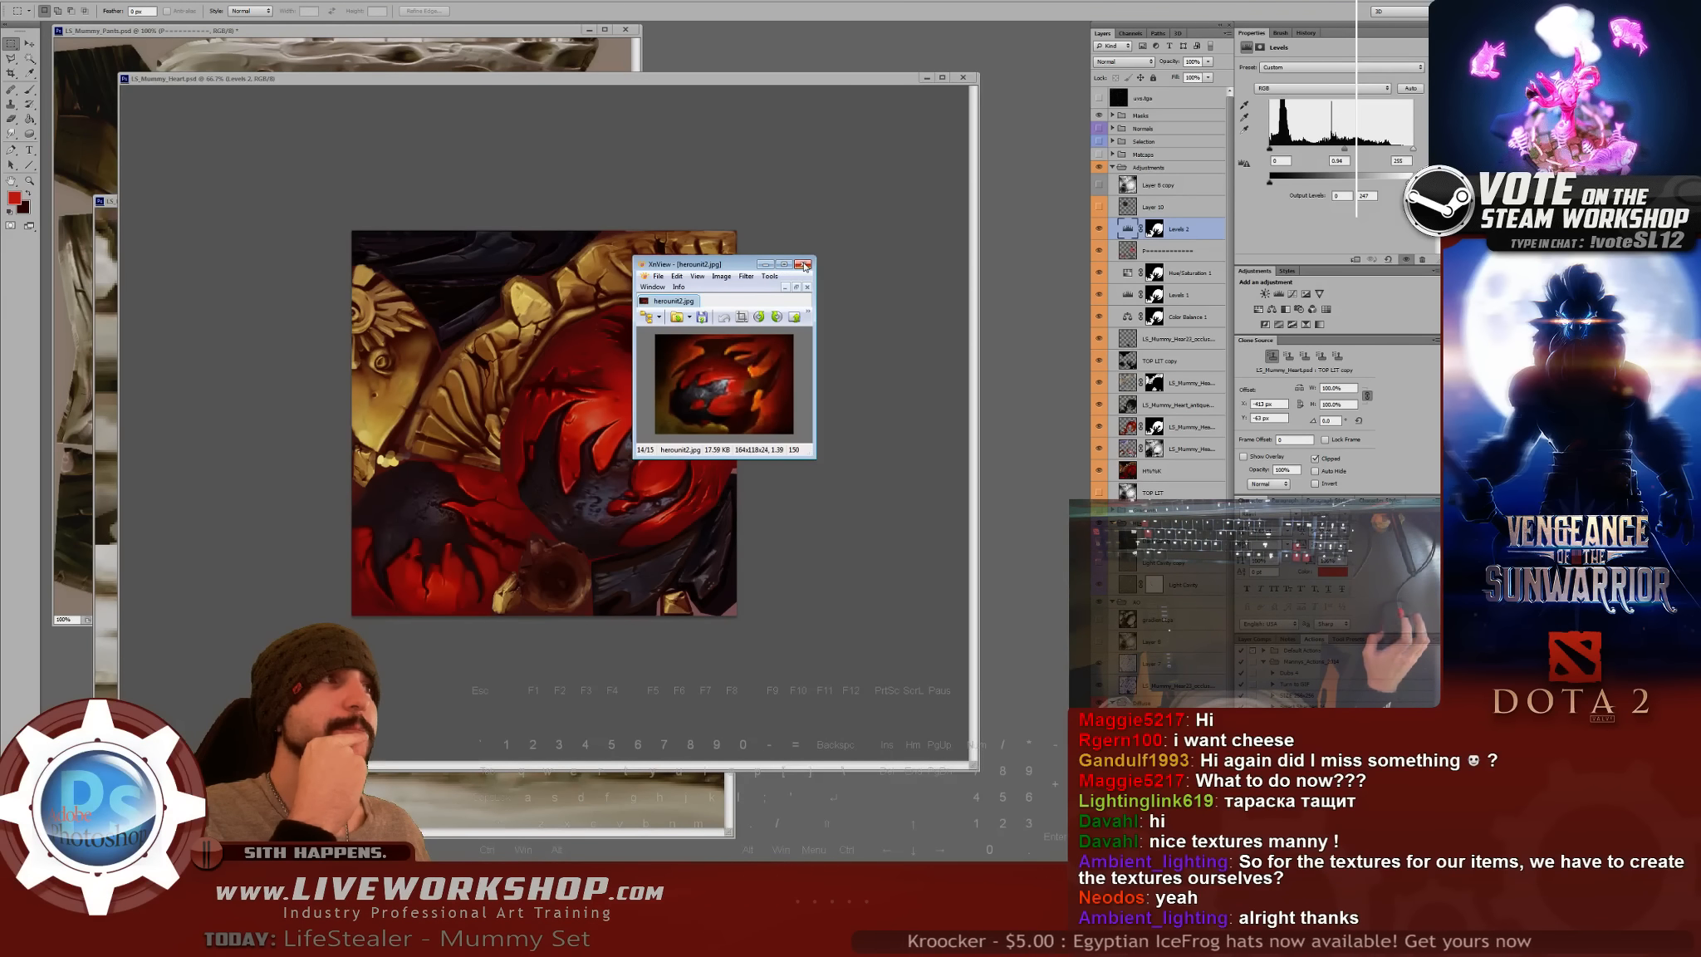
{"action": "left_click", "coordinate": [803, 264]}
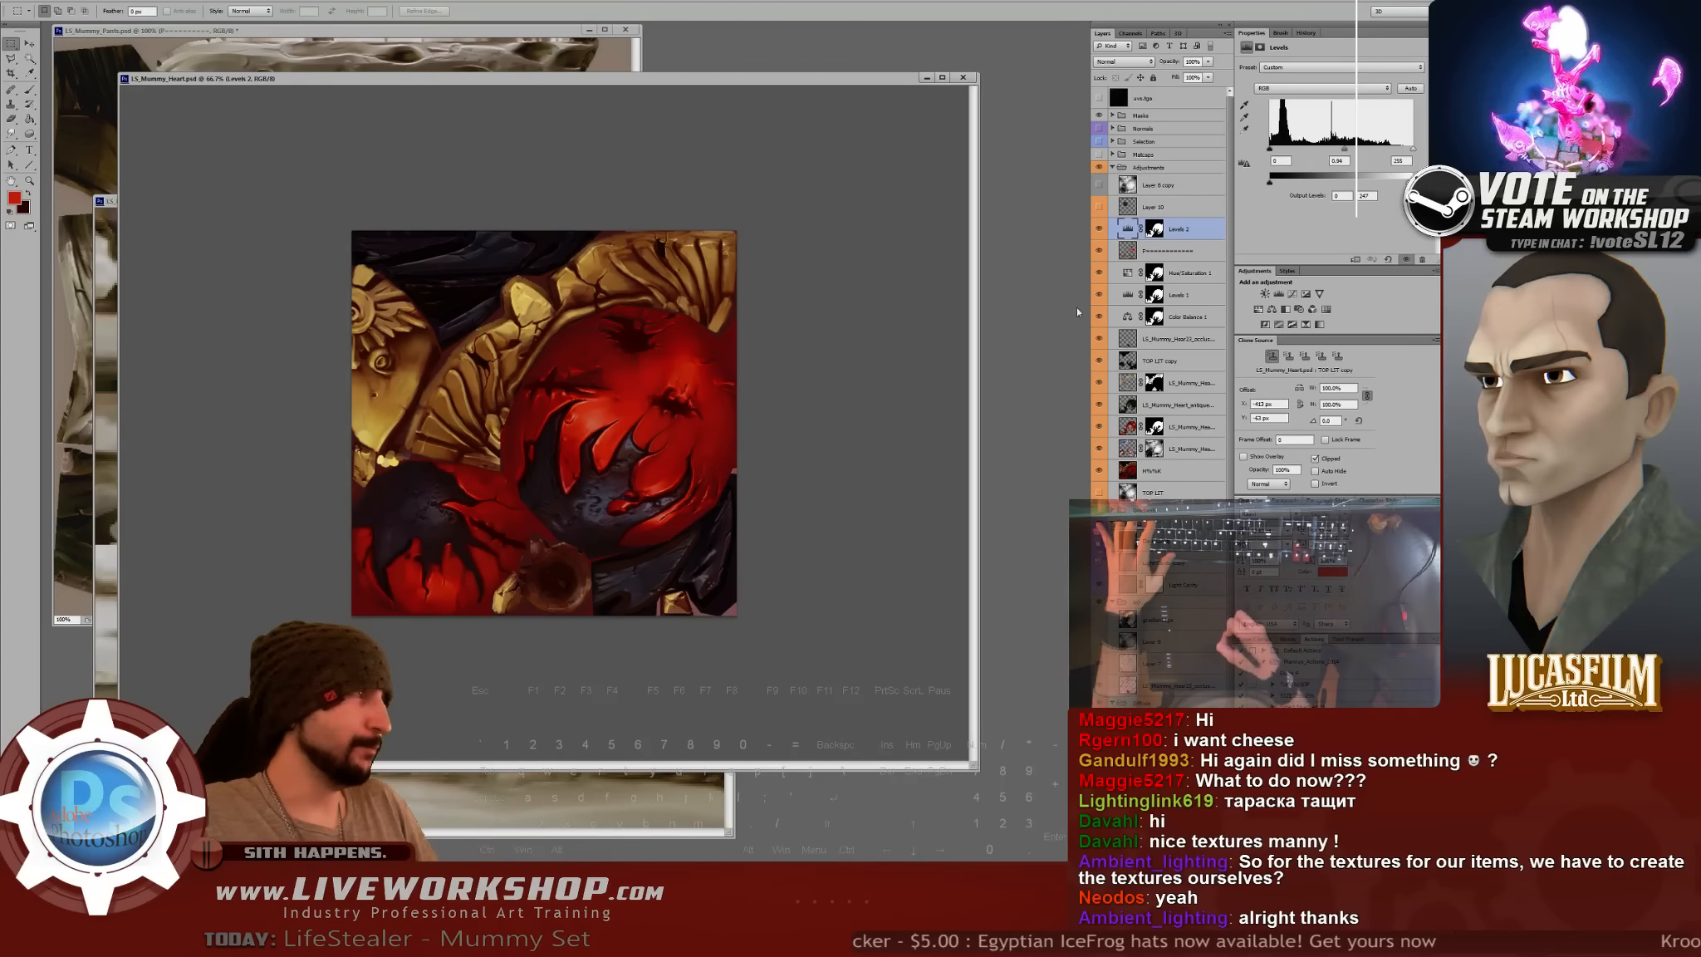
- Create a new layer above Levels 2 and give it a divider name made of equals signs
{"action": "left_click", "coordinate": [1171, 247]}
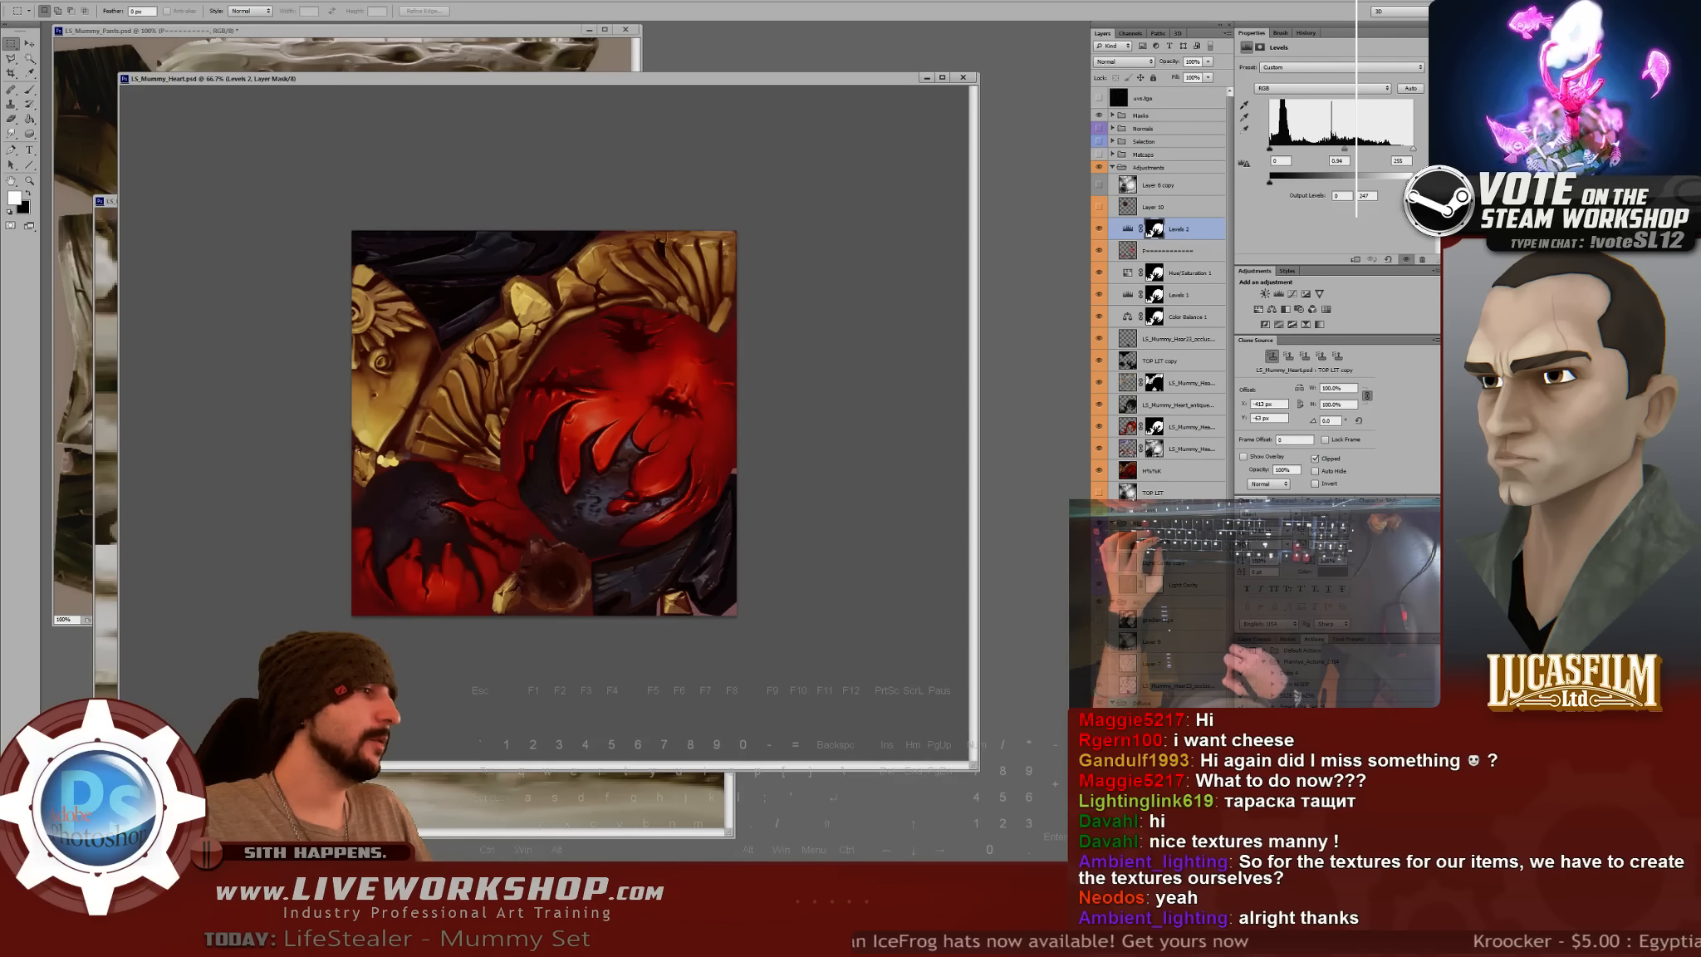
{"action": "key", "text": "ctrl+shift+alt+n"}
{"action": "double_click", "coordinate": [1154, 229]}
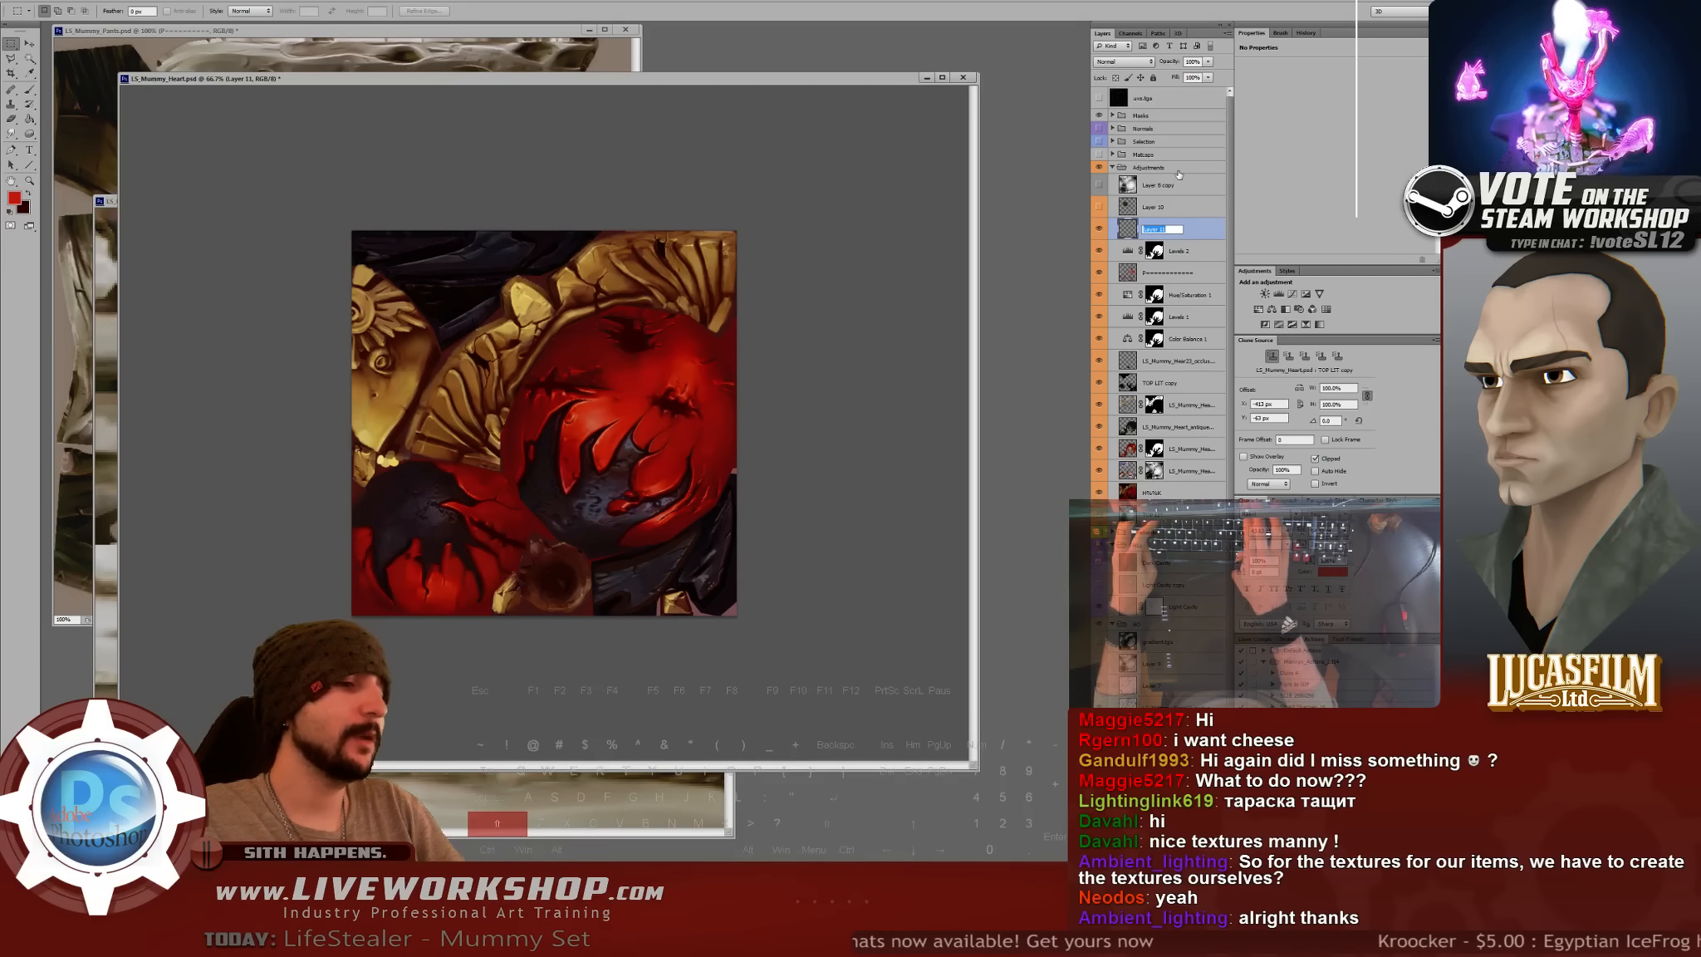
{"action": "type", "text": "==============="}
{"action": "key", "text": "Return"}
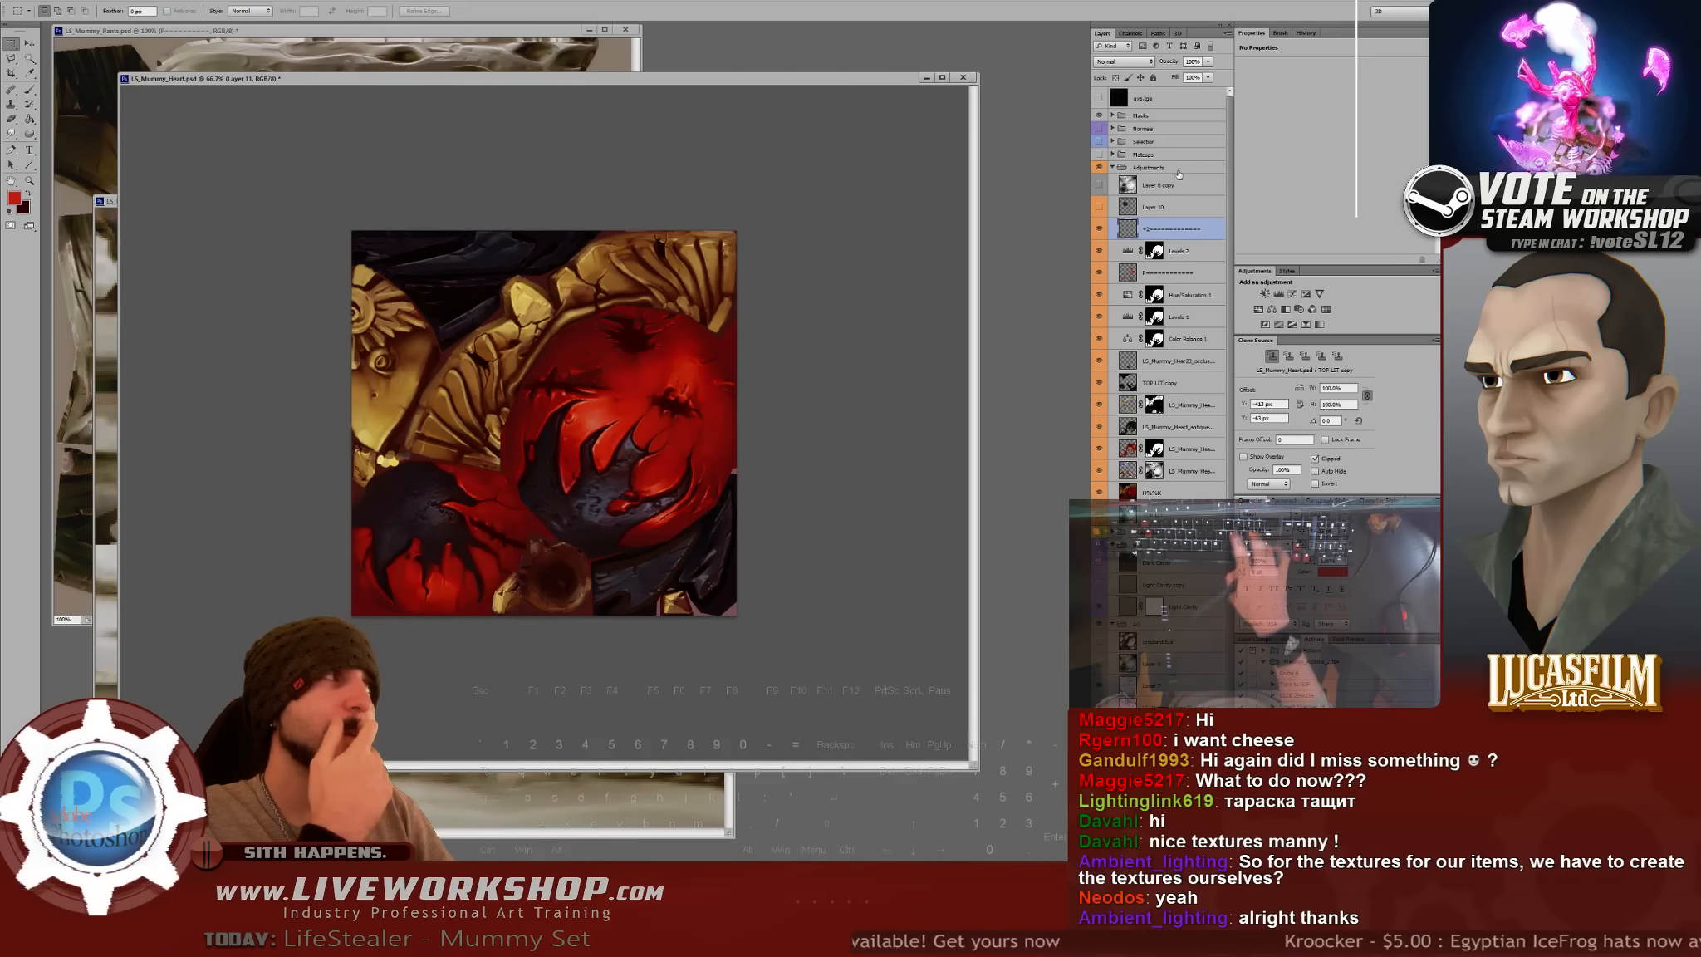
- Sample a dark tone from the upper spike with the Brush tool and show the UV wireframe over the texture
{"action": "key", "text": "b"}
{"action": "key", "text": "F2"}
{"action": "key", "text": "F2"}
{"action": "left_click_drag", "start_coordinate": [427, 282], "coordinate": [577, 498]}
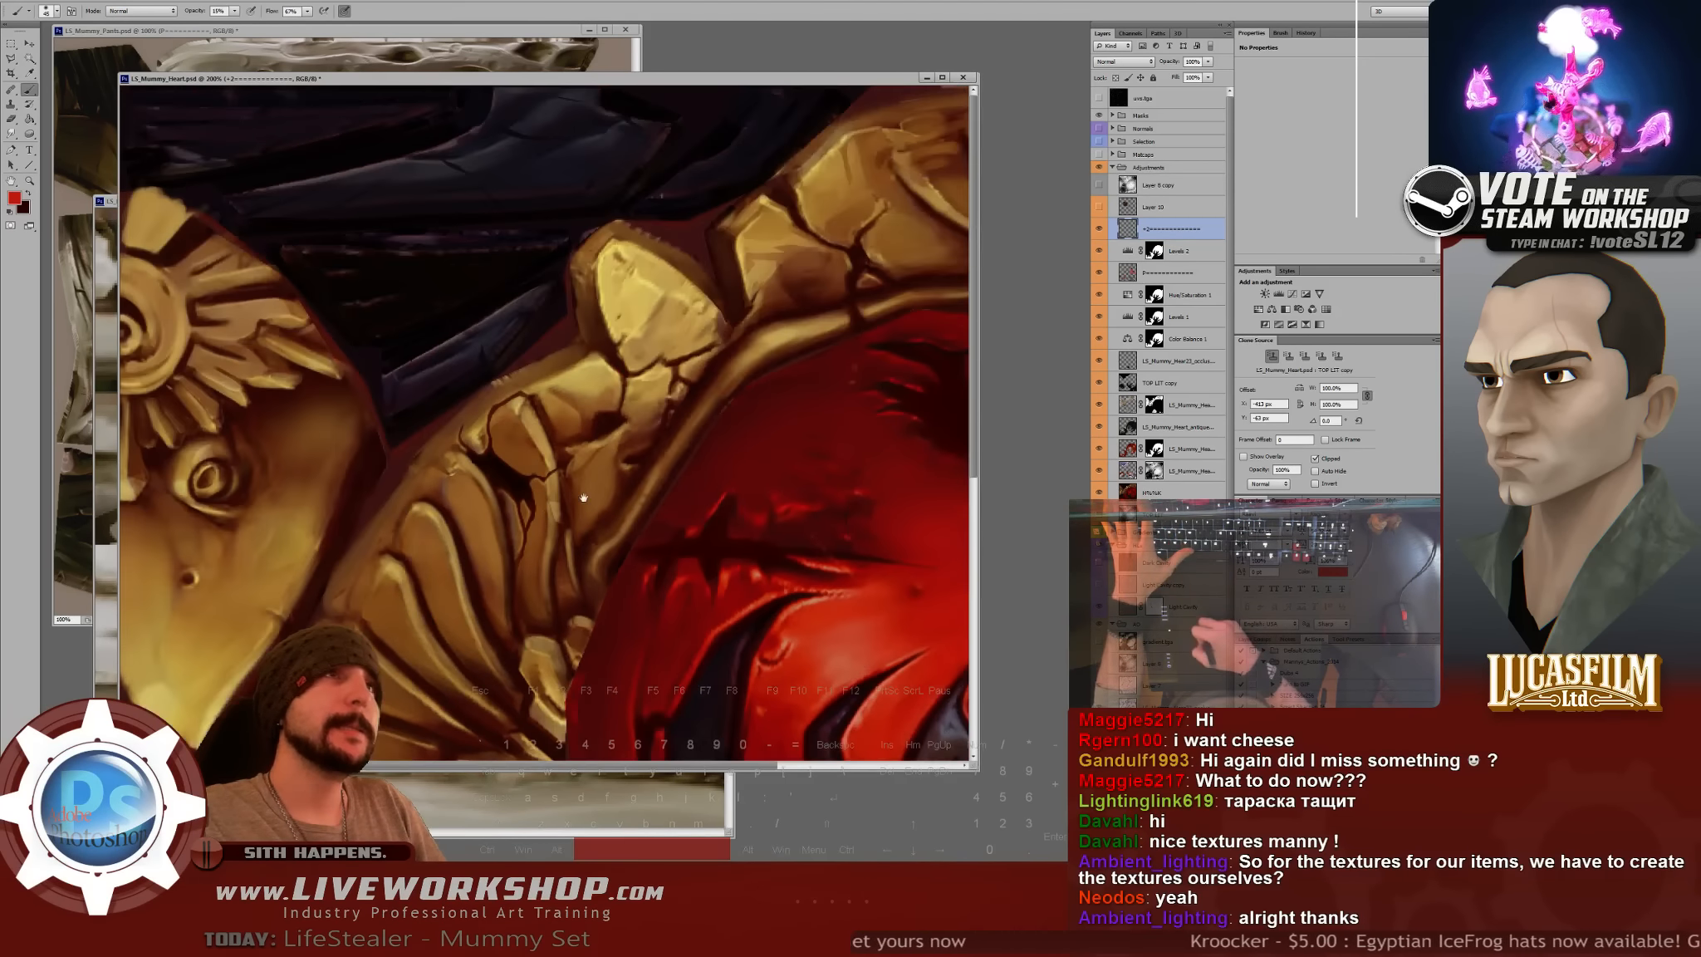
{"action": "key", "text": "F2"}
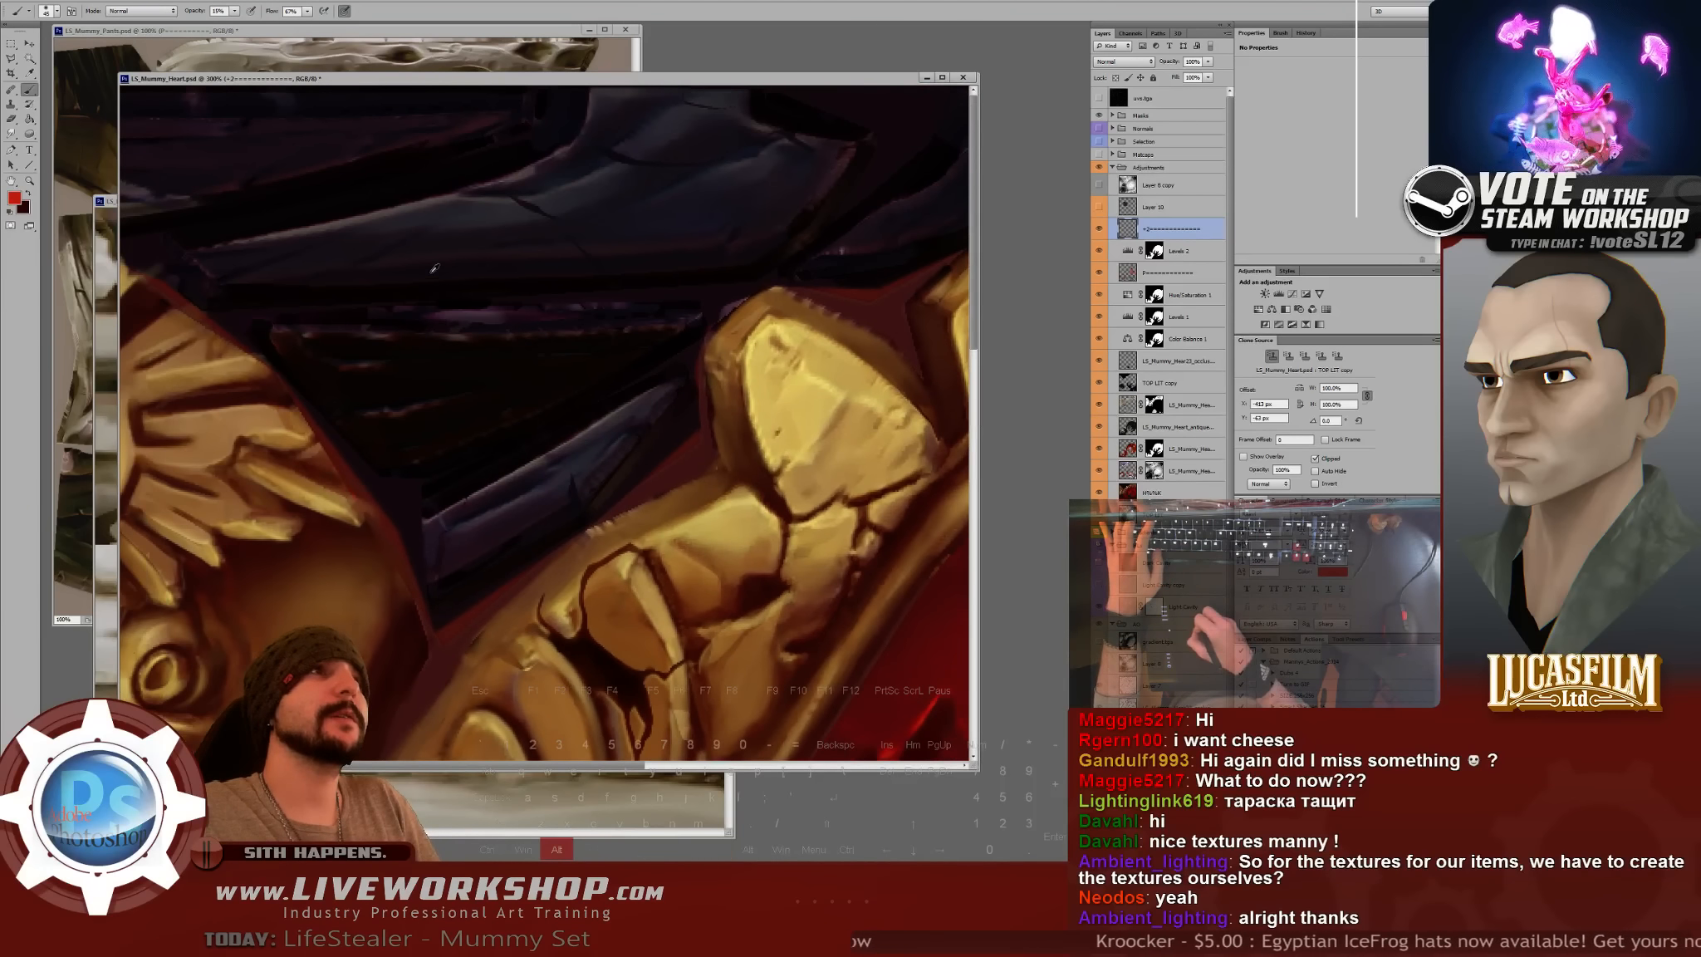
{"action": "left_click", "coordinate": [429, 266], "text": "alt"}
{"action": "left_click", "coordinate": [1099, 98]}
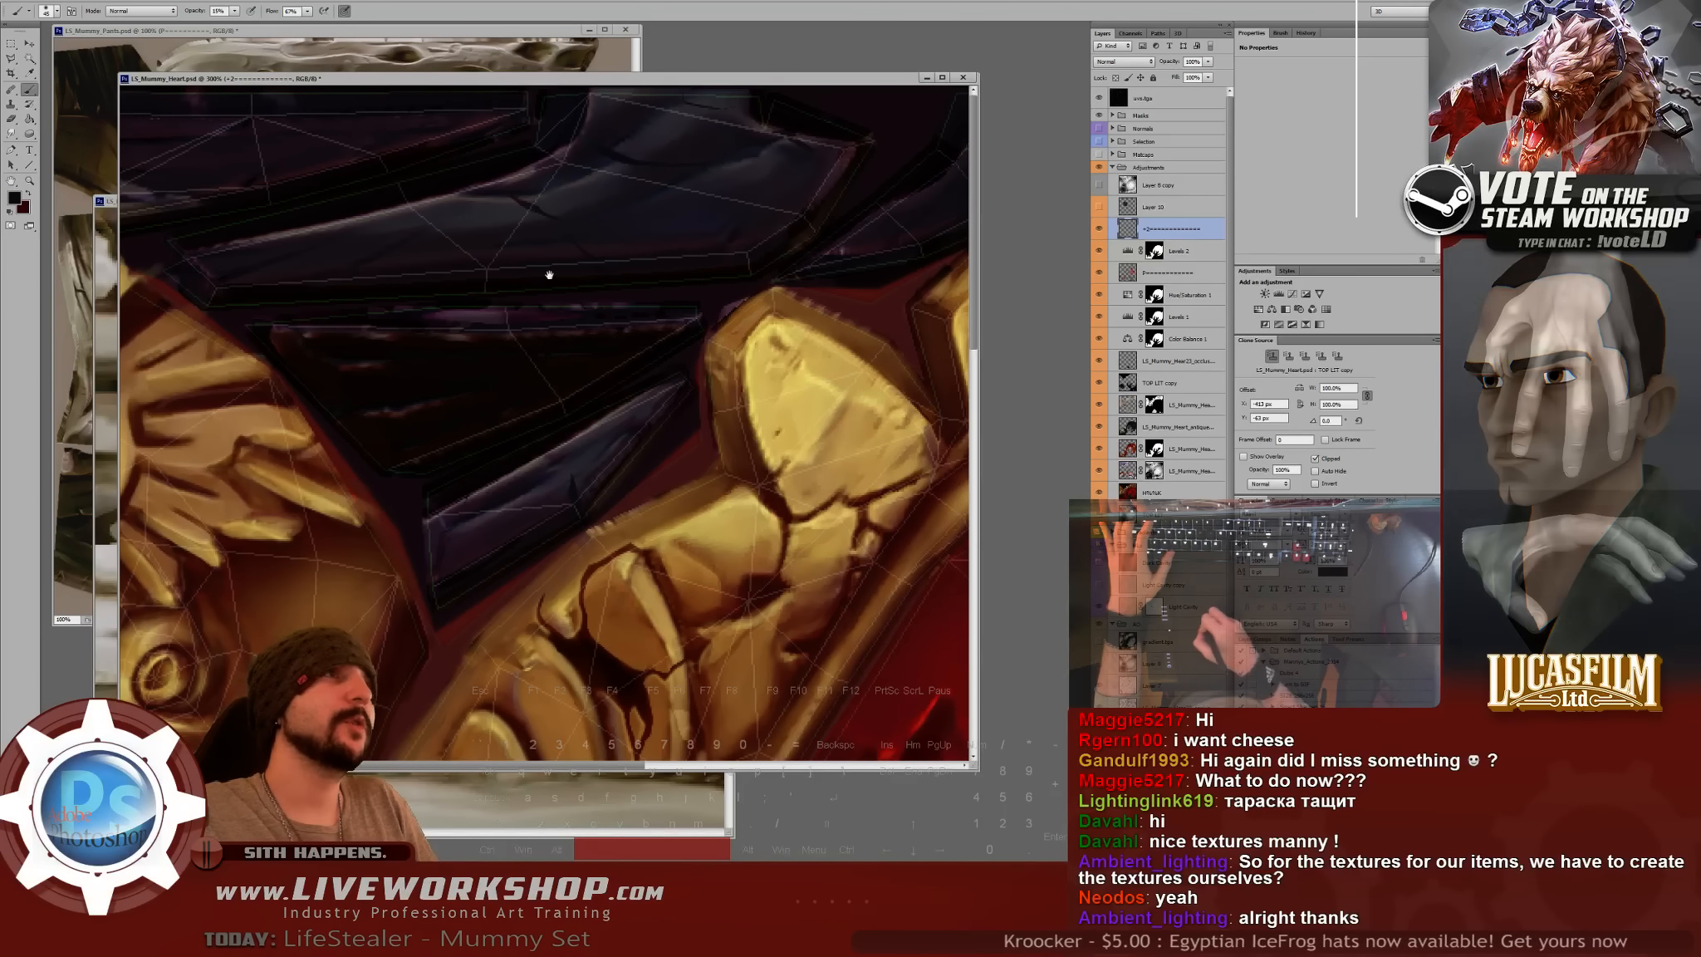
- Paint the sampled dark tone along the edges of the dark spikes with a smaller brush at 60% opacity
{"action": "left_click_drag", "start_coordinate": [547, 273], "coordinate": [554, 275]}
{"action": "key", "text": "bracketleft"}
{"action": "key", "text": "bracketleft"}
{"action": "key", "text": "6"}
{"action": "left_click_drag", "start_coordinate": [429, 272], "coordinate": [375, 273]}
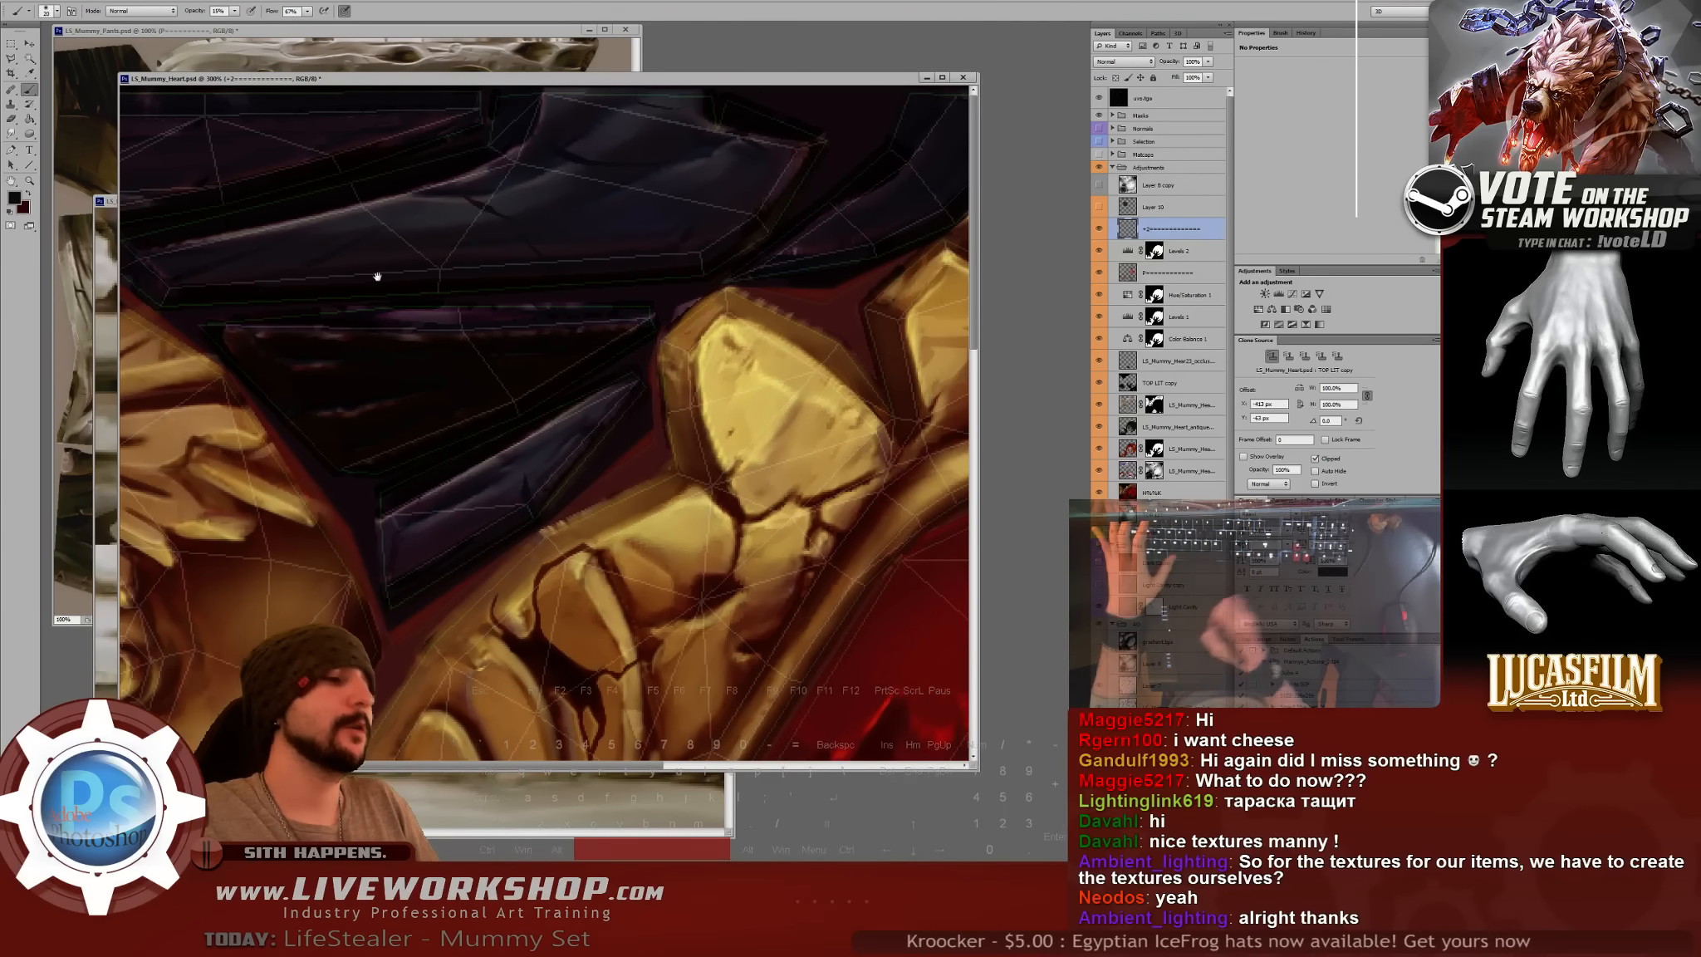
{"action": "left_click_drag", "start_coordinate": [415, 400], "coordinate": [520, 357]}
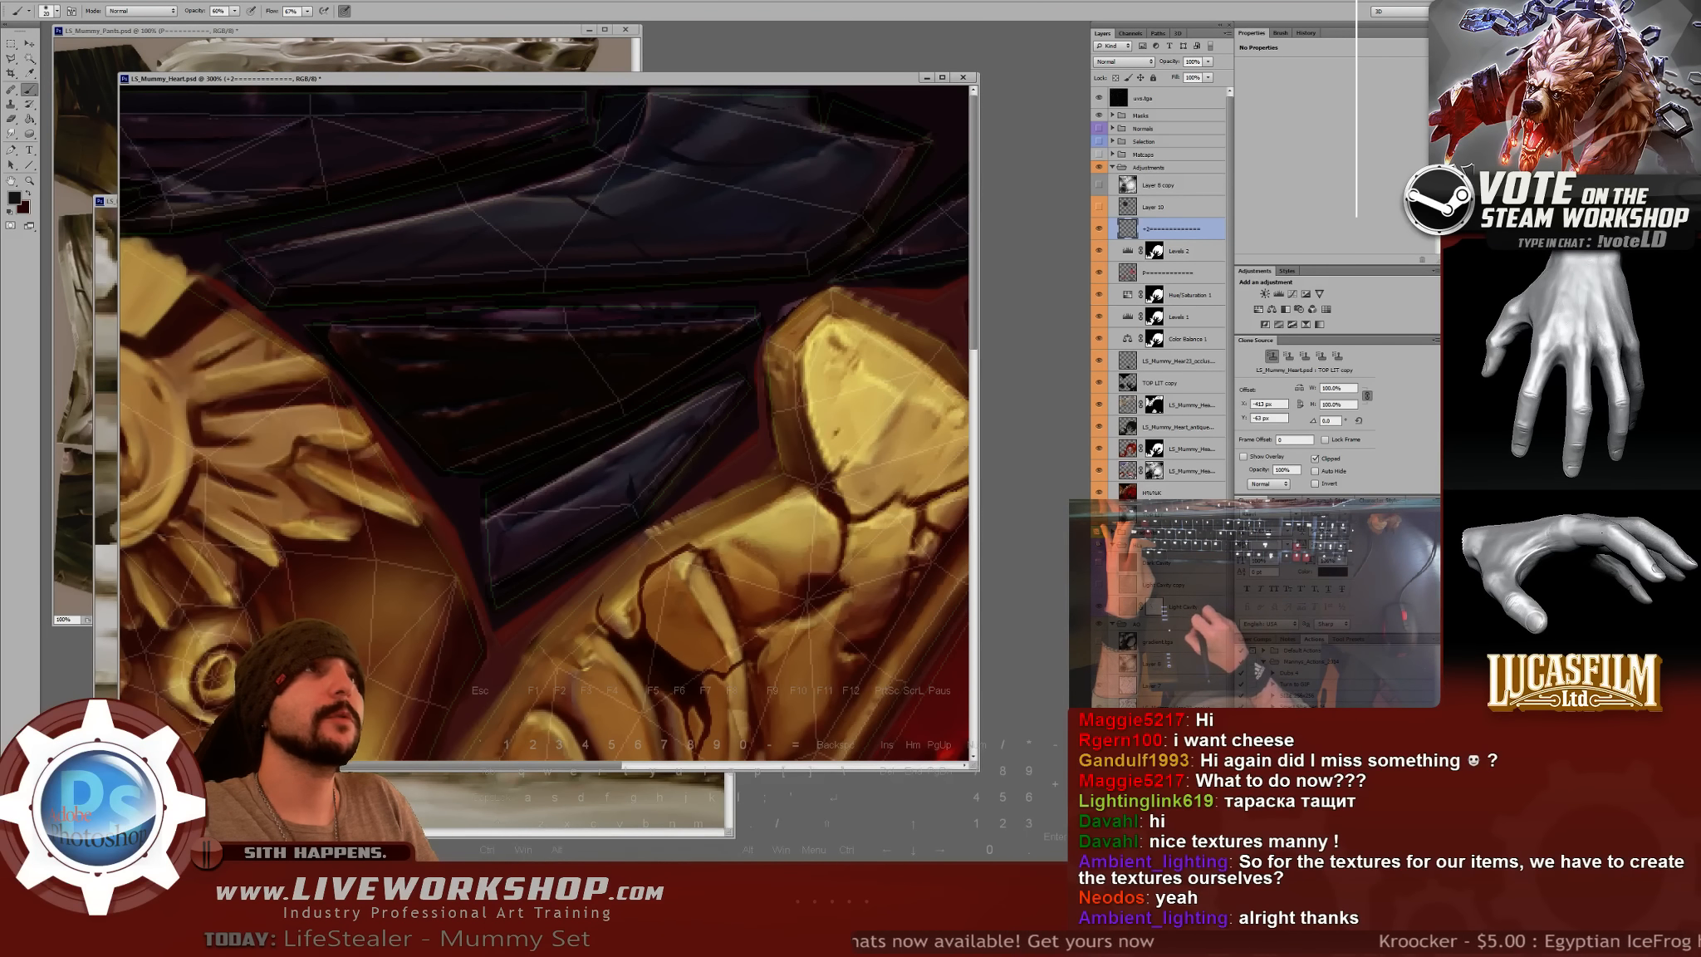
{"action": "left_click_drag", "start_coordinate": [557, 156], "coordinate": [496, 208]}
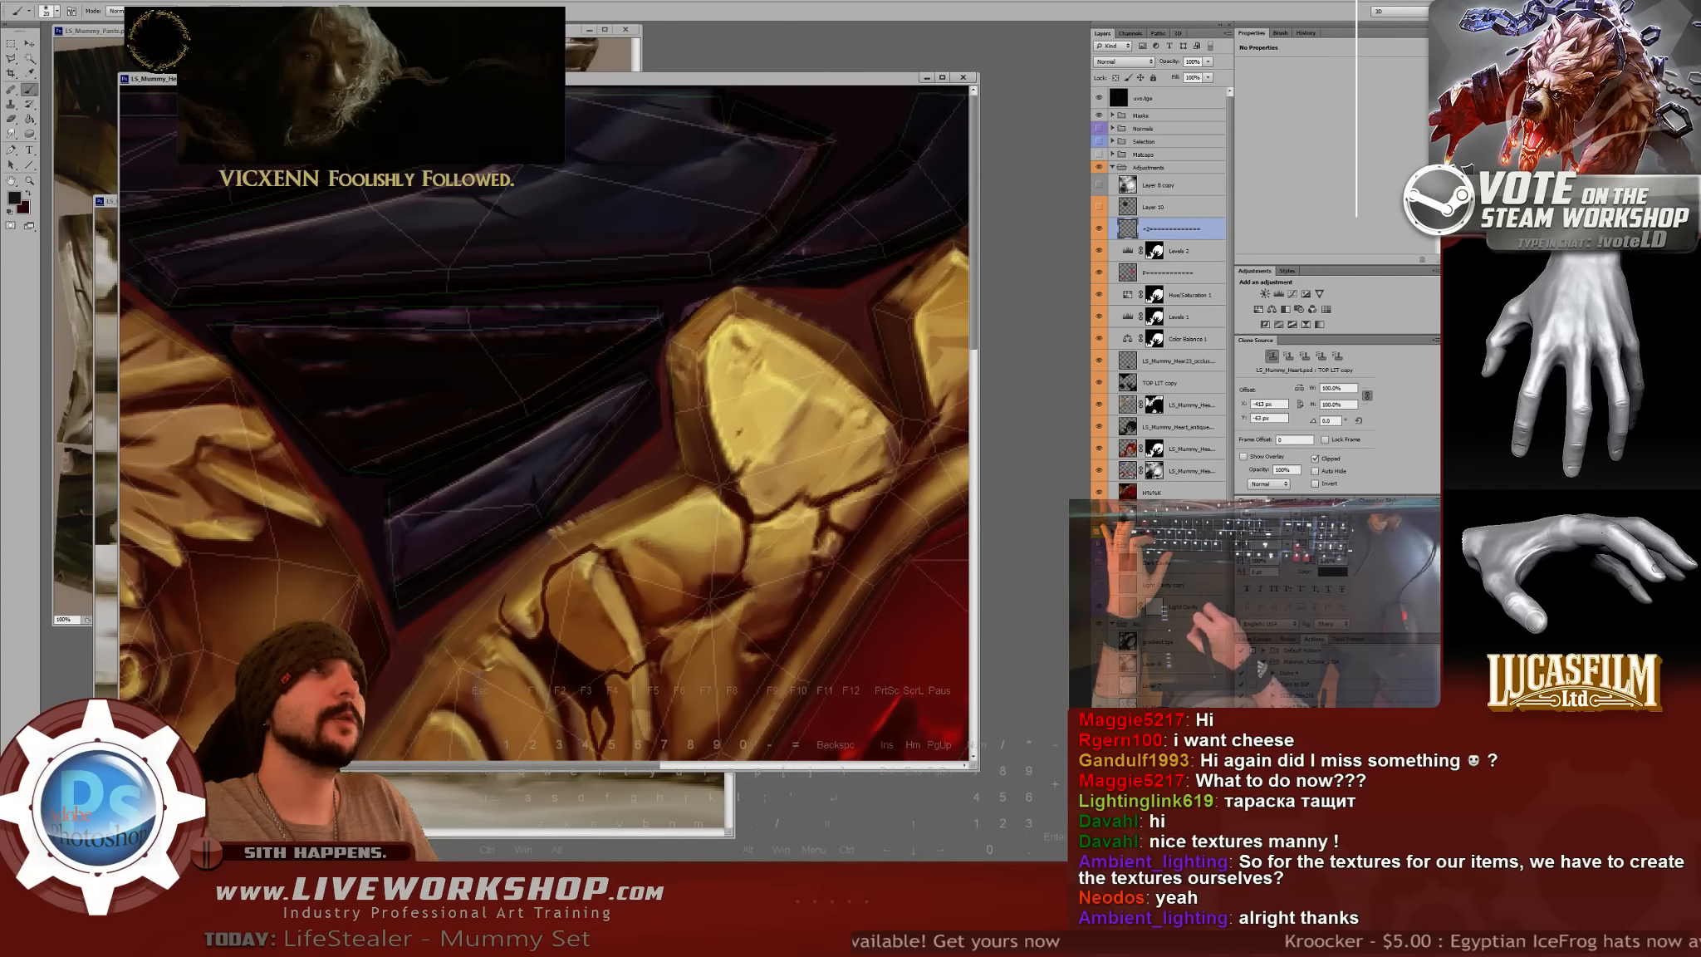
{"action": "left_click_drag", "start_coordinate": [430, 270], "coordinate": [394, 286]}
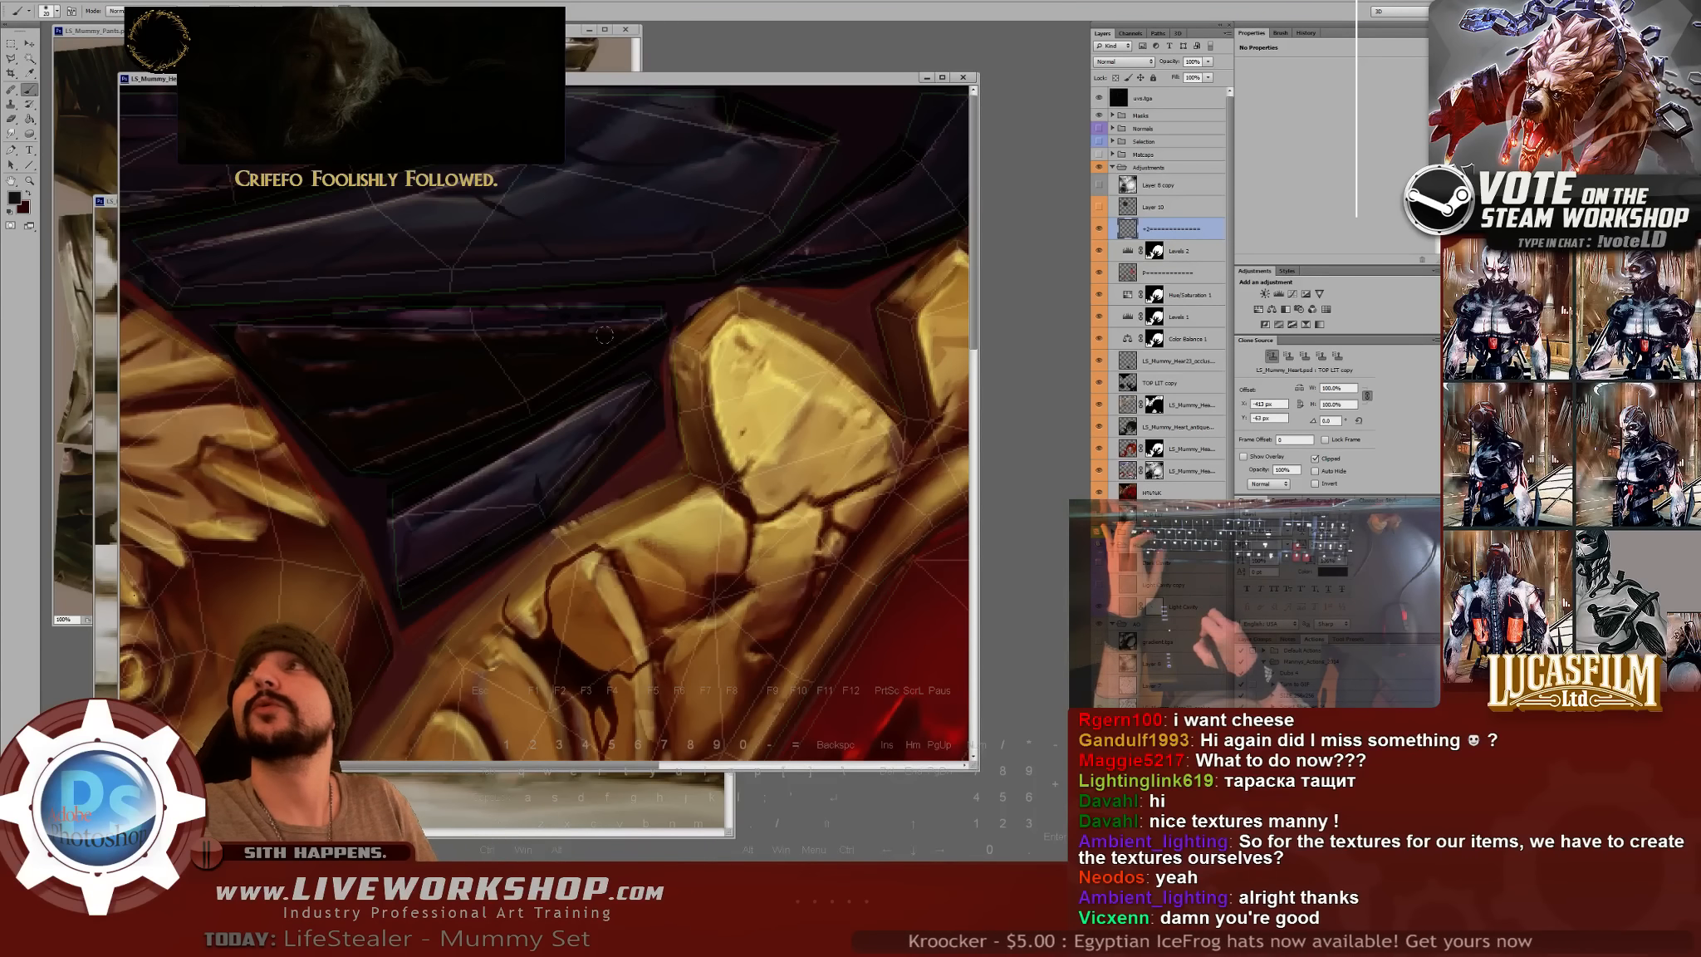
{"action": "left_click_drag", "start_coordinate": [578, 362], "coordinate": [600, 362]}
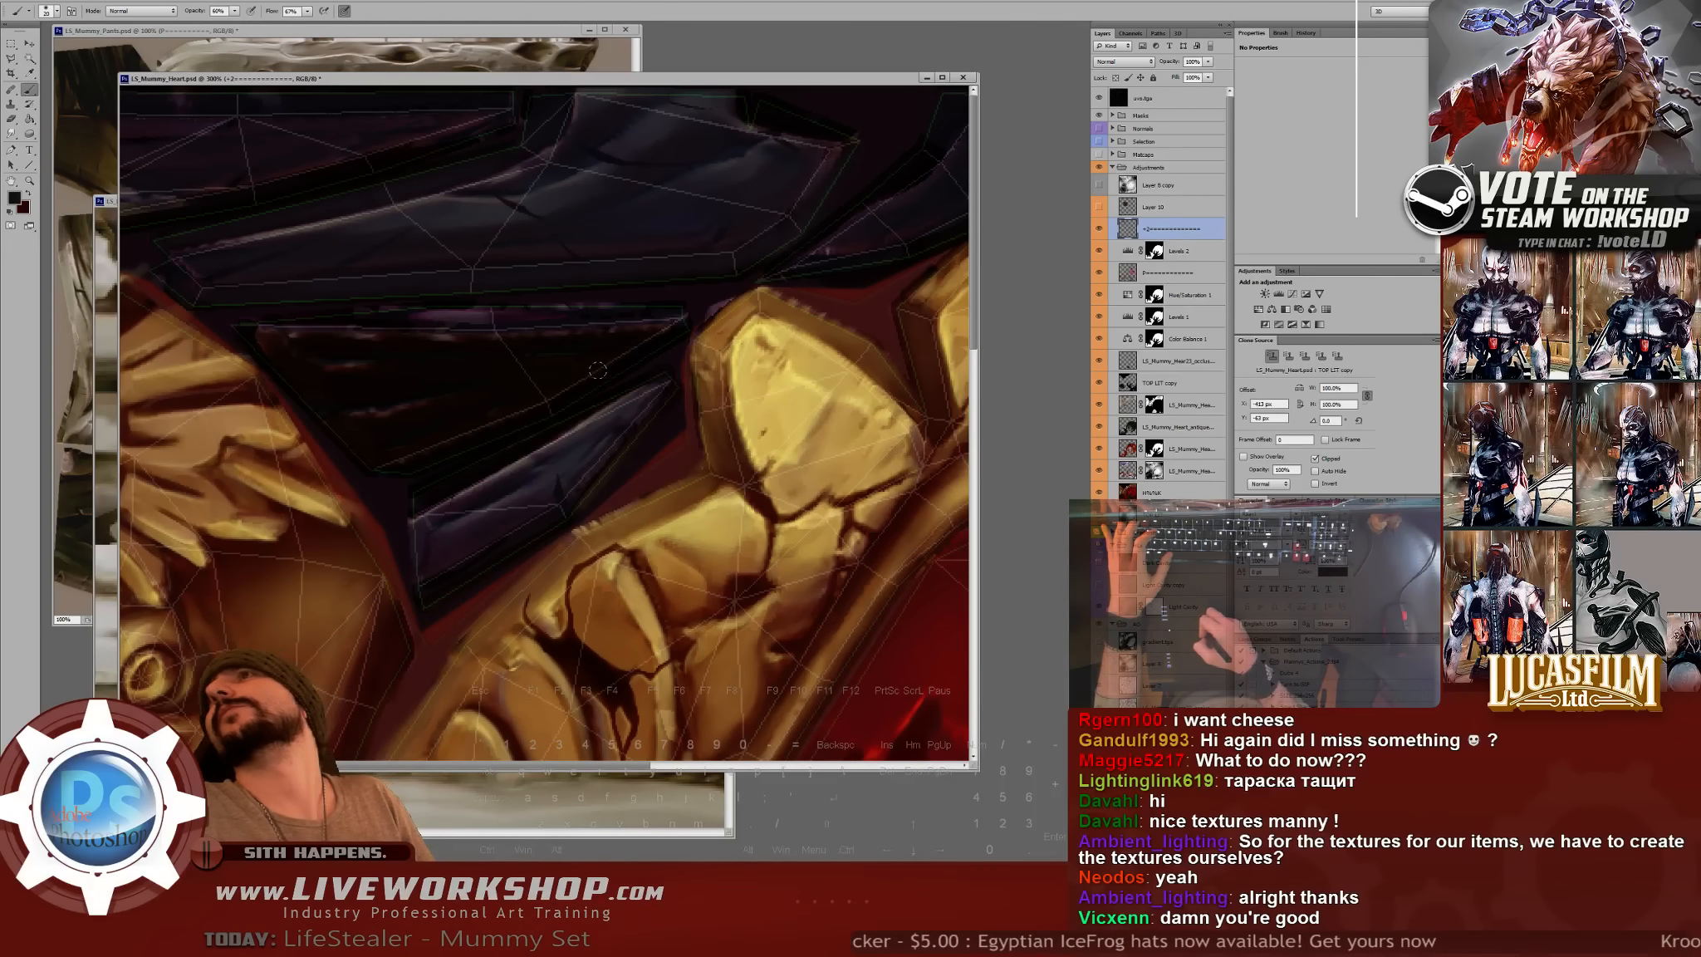
- Undo the last stroke beside the cracked gold rim and continue darkening the nearby spike edges
{"action": "left_click_drag", "start_coordinate": [616, 328], "coordinate": [390, 282]}
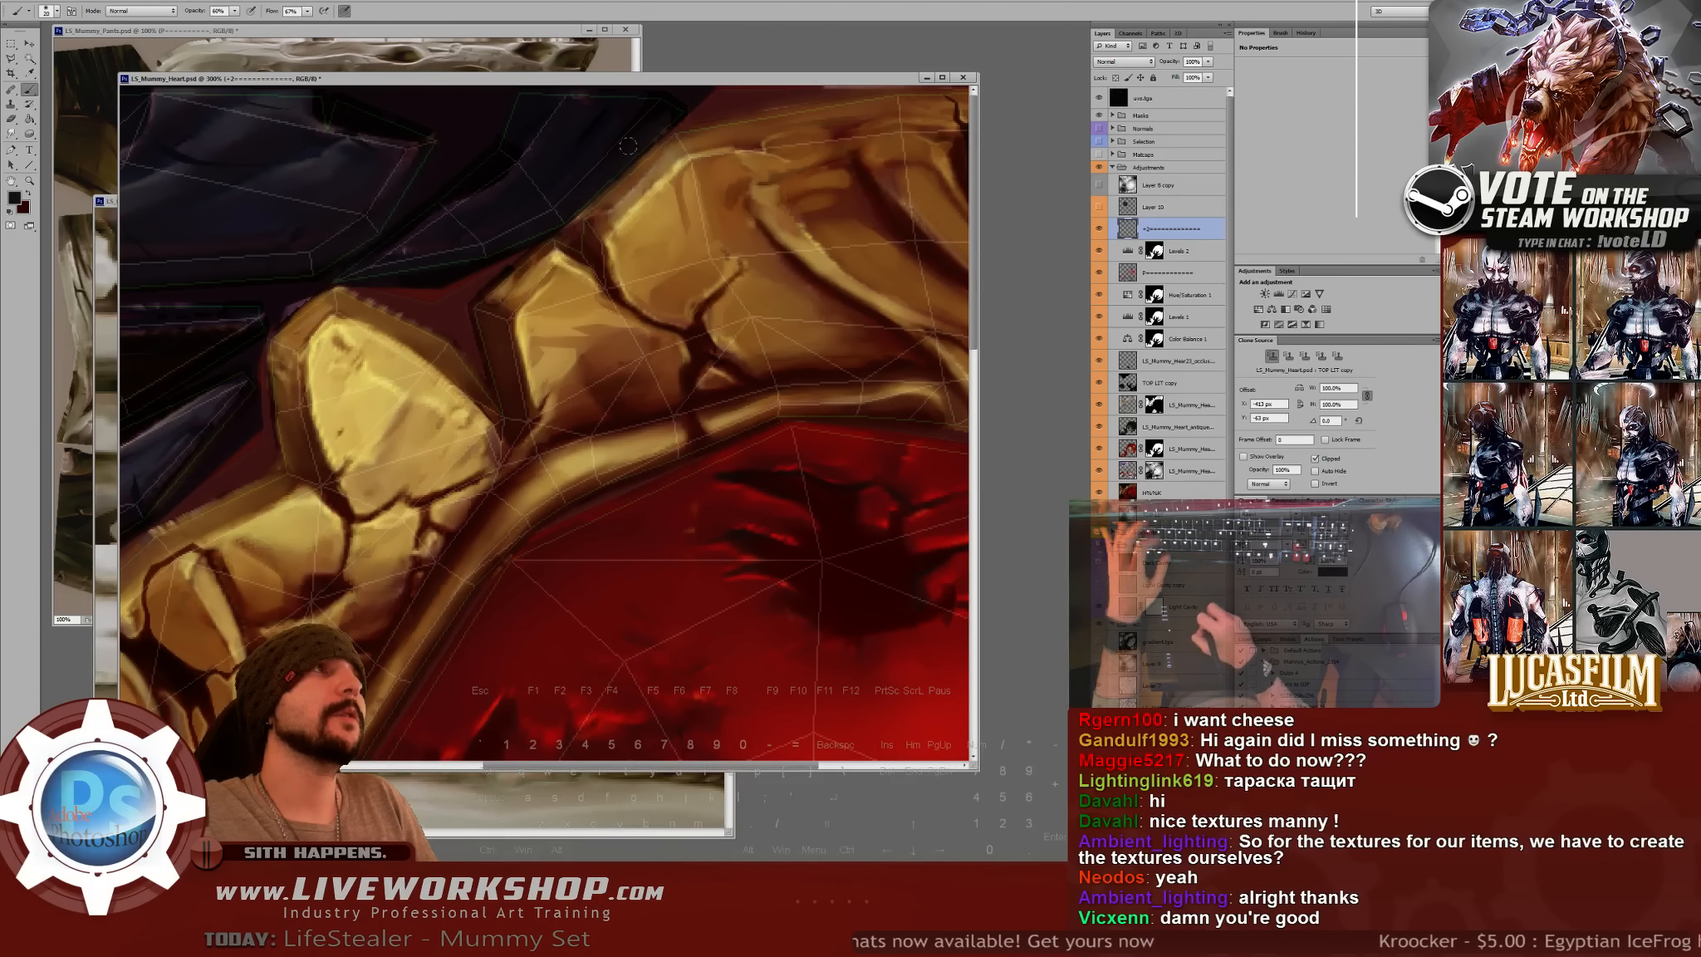
{"action": "key", "text": "ctrl+z"}
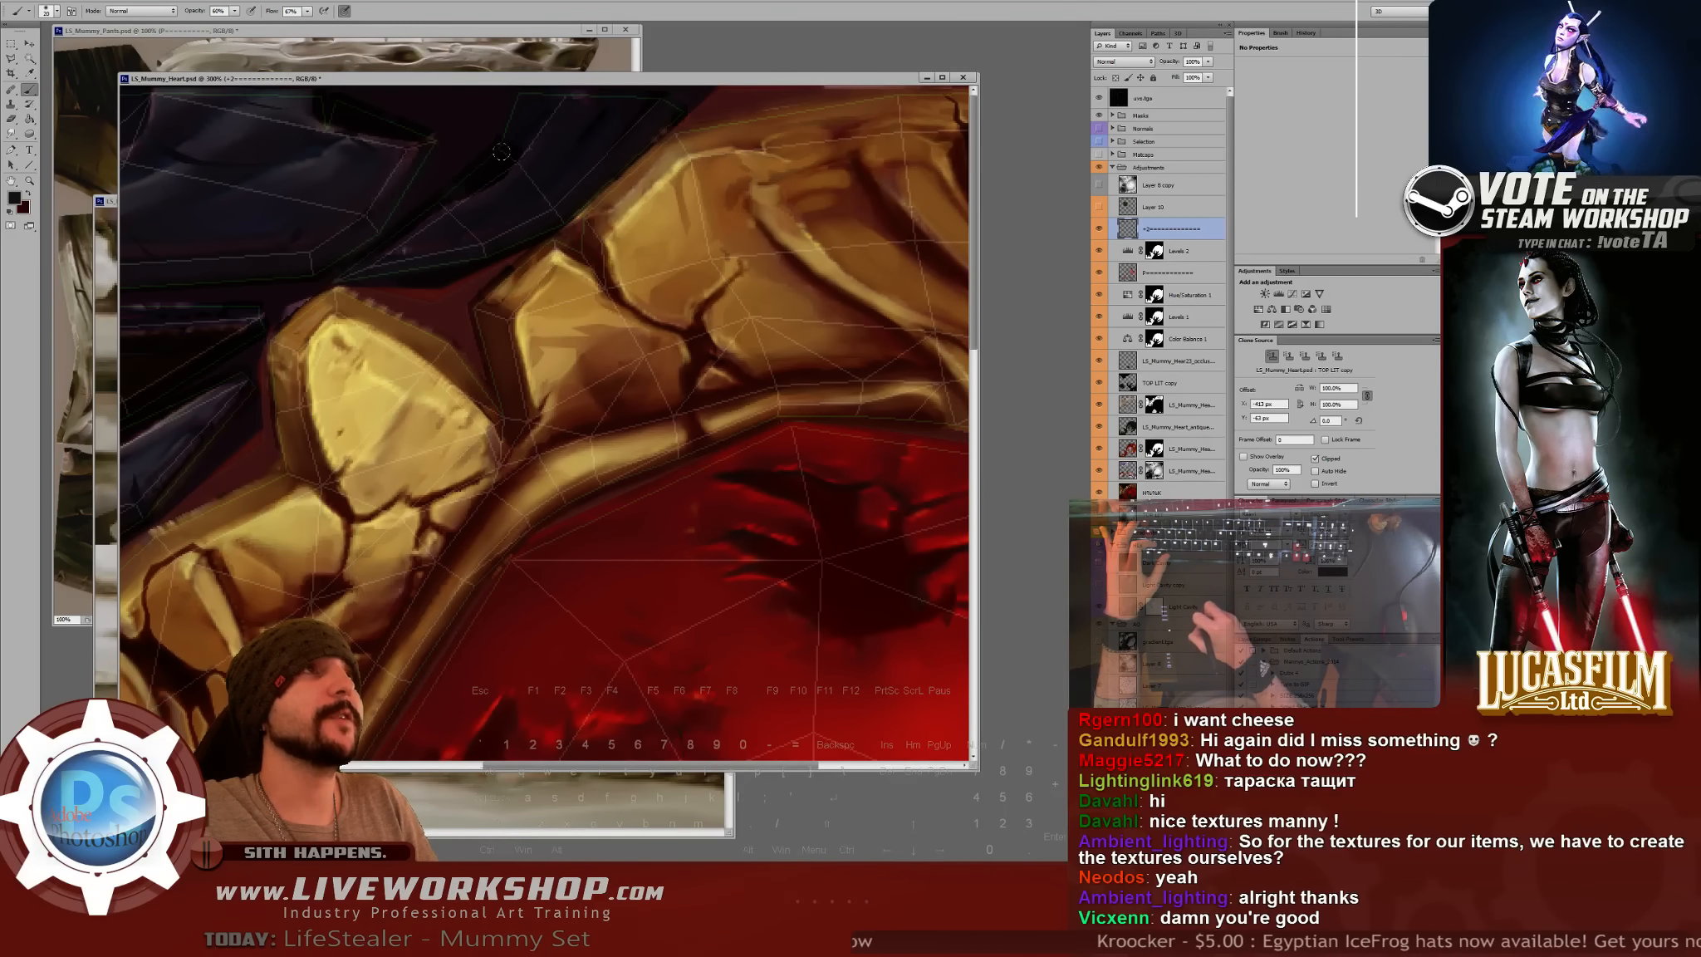
{"action": "left_click_drag", "start_coordinate": [482, 164], "coordinate": [532, 166]}
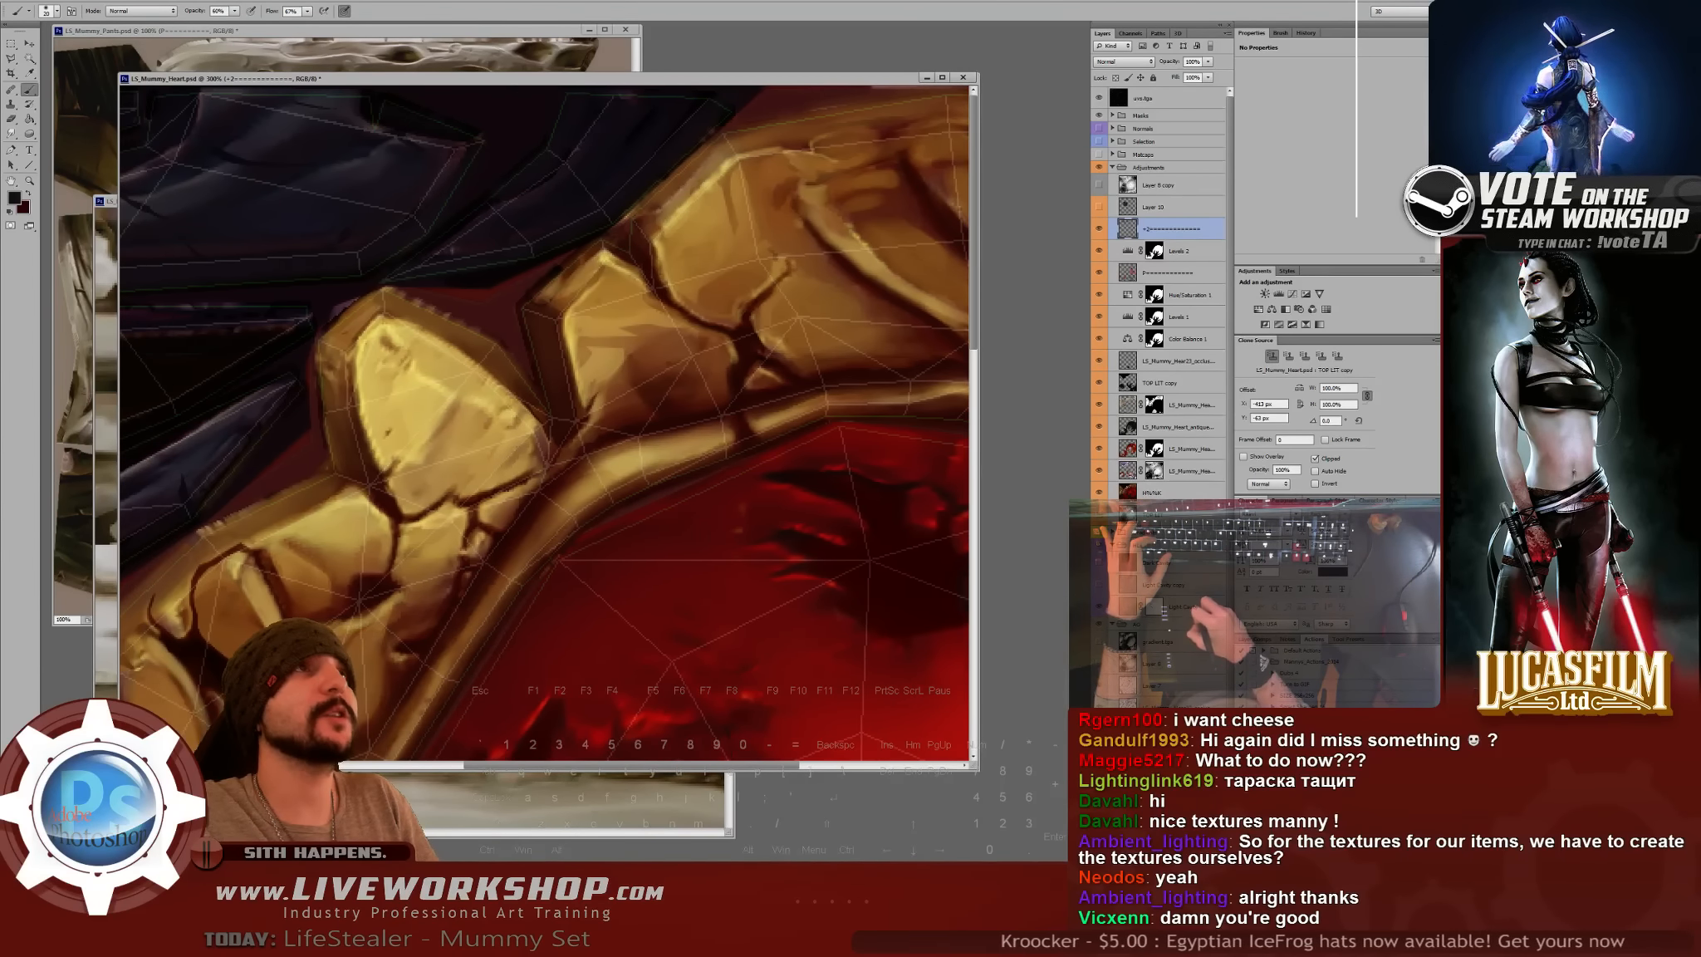
{"action": "left_click_drag", "start_coordinate": [243, 138], "coordinate": [515, 151]}
{"action": "left_click_drag", "start_coordinate": [299, 160], "coordinate": [504, 171]}
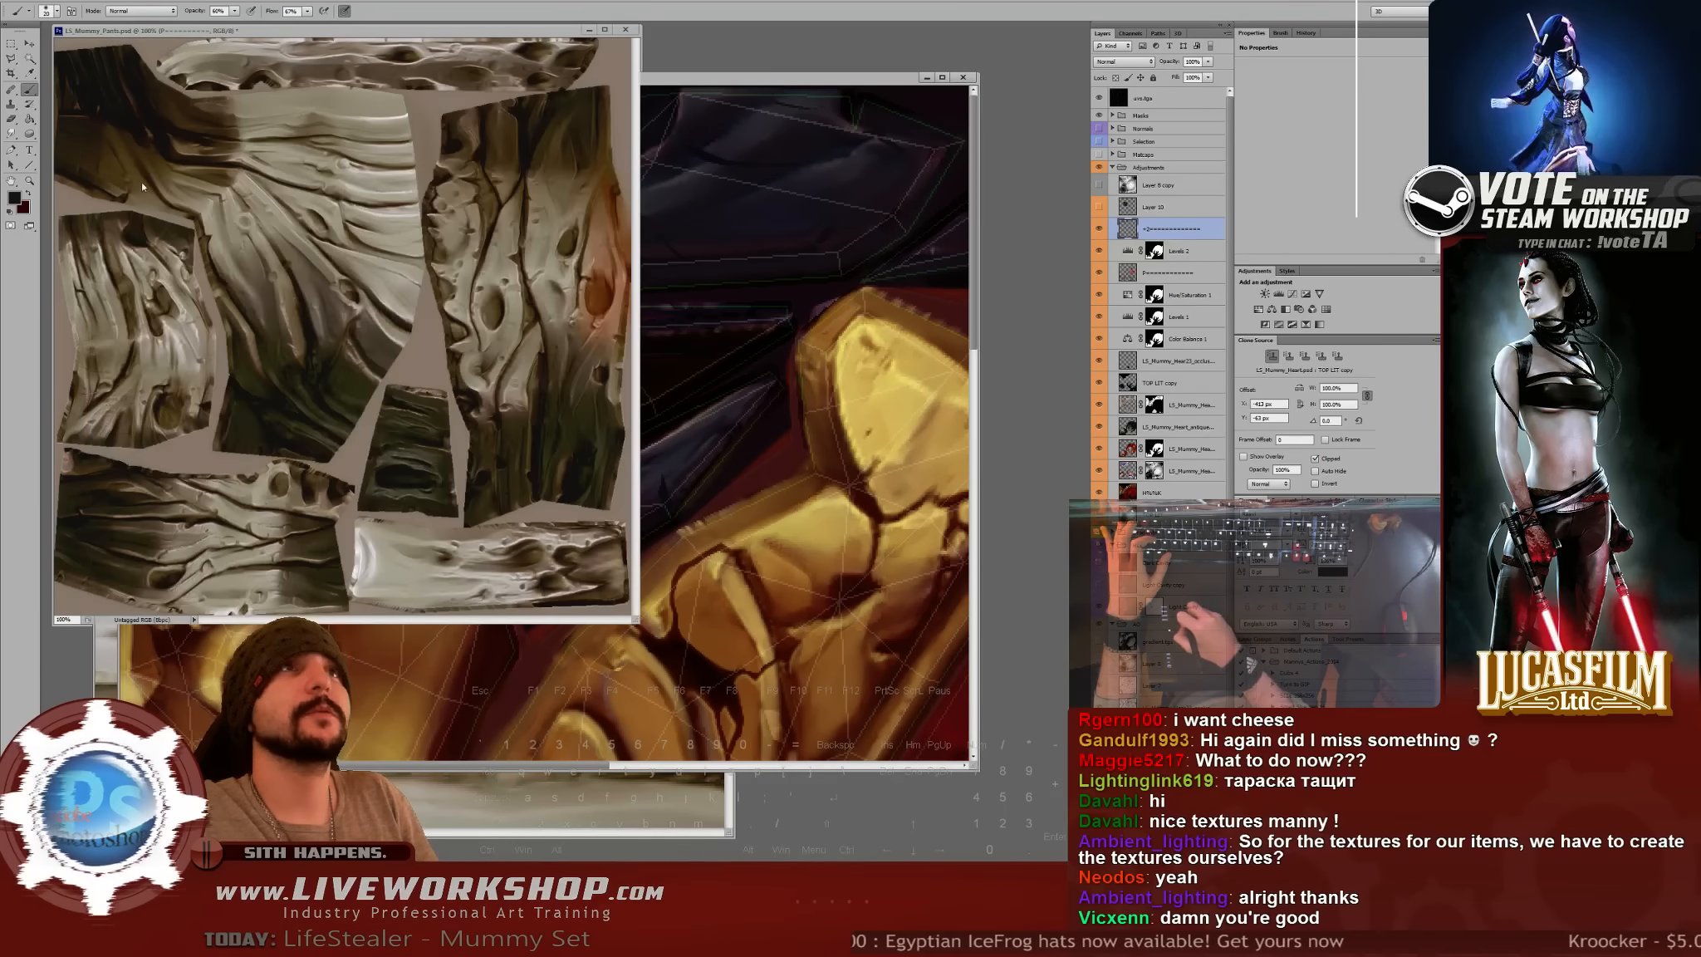
- Revert the LS_Mummy_Pants.psd document to its last Name Change history state, then save and close it
{"action": "key", "text": "ctrl+Tab"}
{"action": "left_click", "coordinate": [624, 29]}
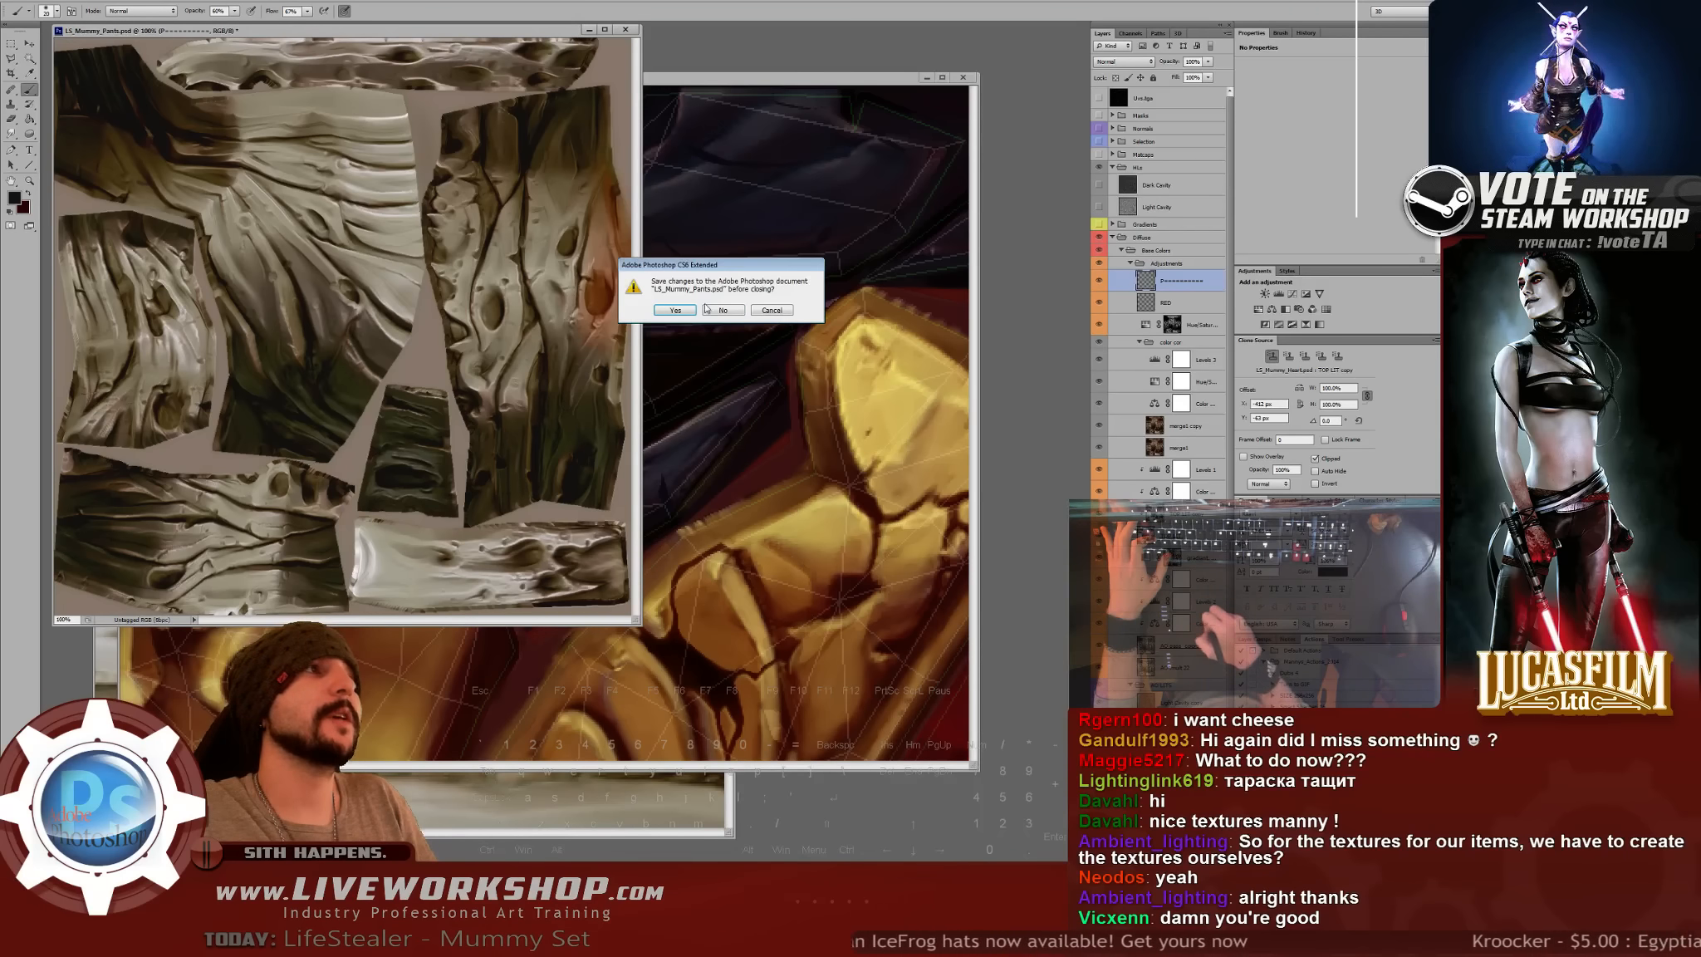
{"action": "left_click", "coordinate": [772, 311]}
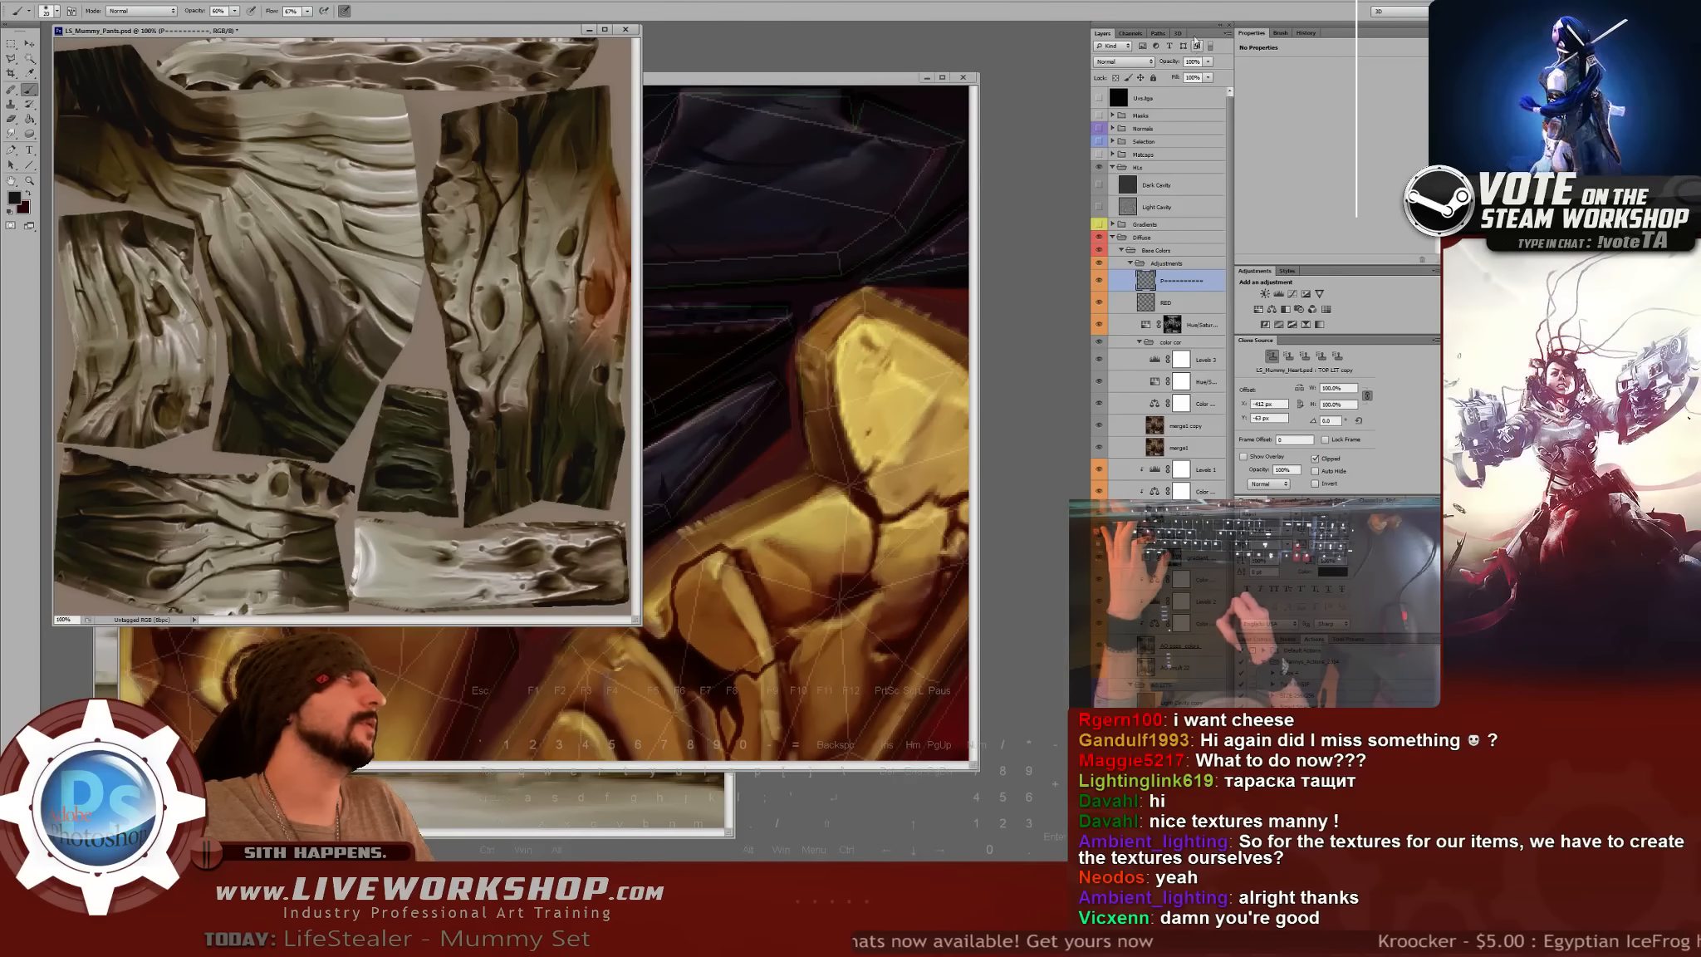
{"action": "left_click", "coordinate": [1306, 34]}
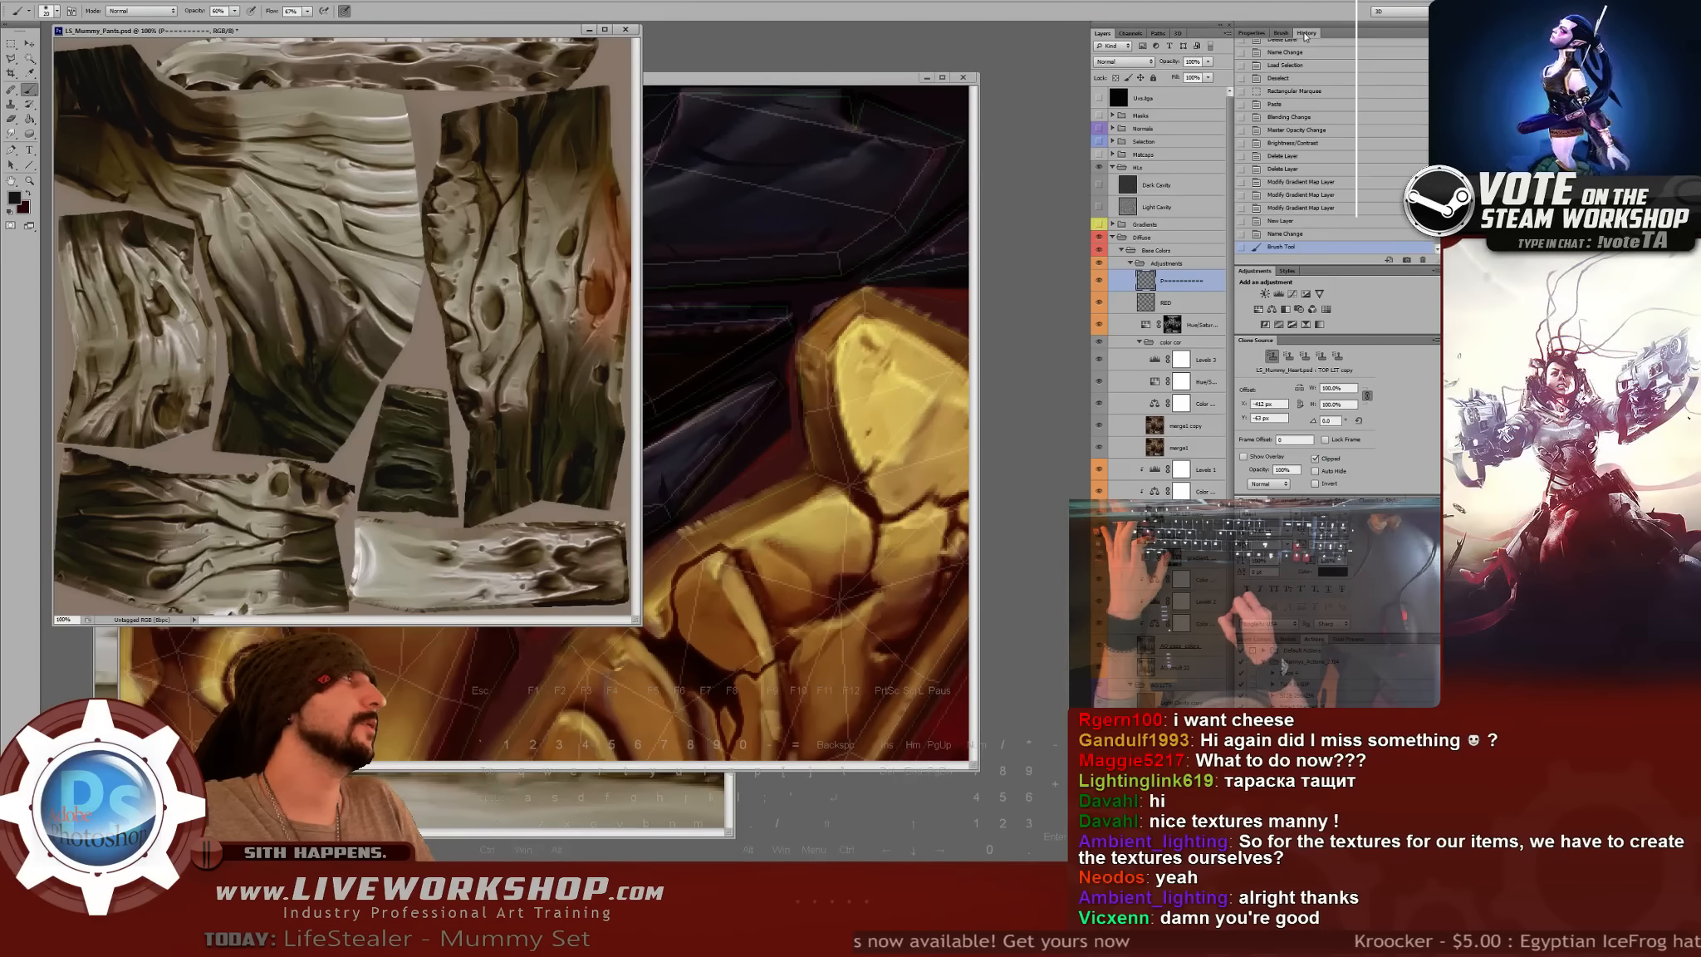
{"action": "left_click", "coordinate": [1283, 234]}
{"action": "key", "text": "ctrl+s"}
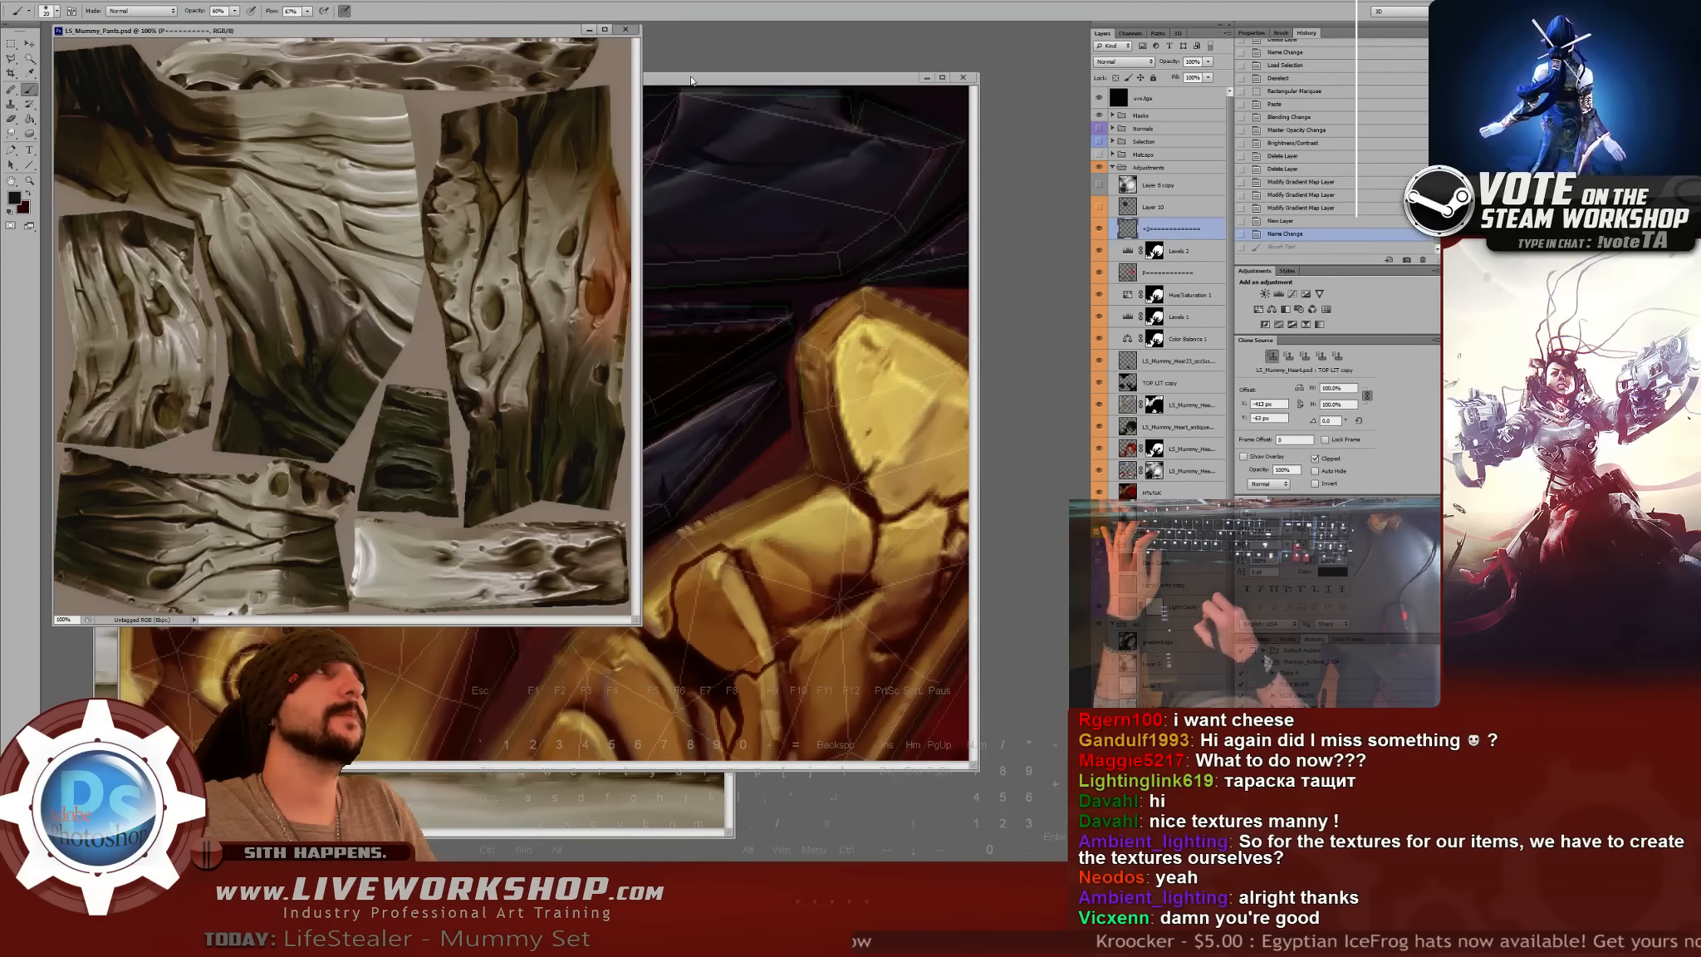
{"action": "key", "text": "ctrl+w"}
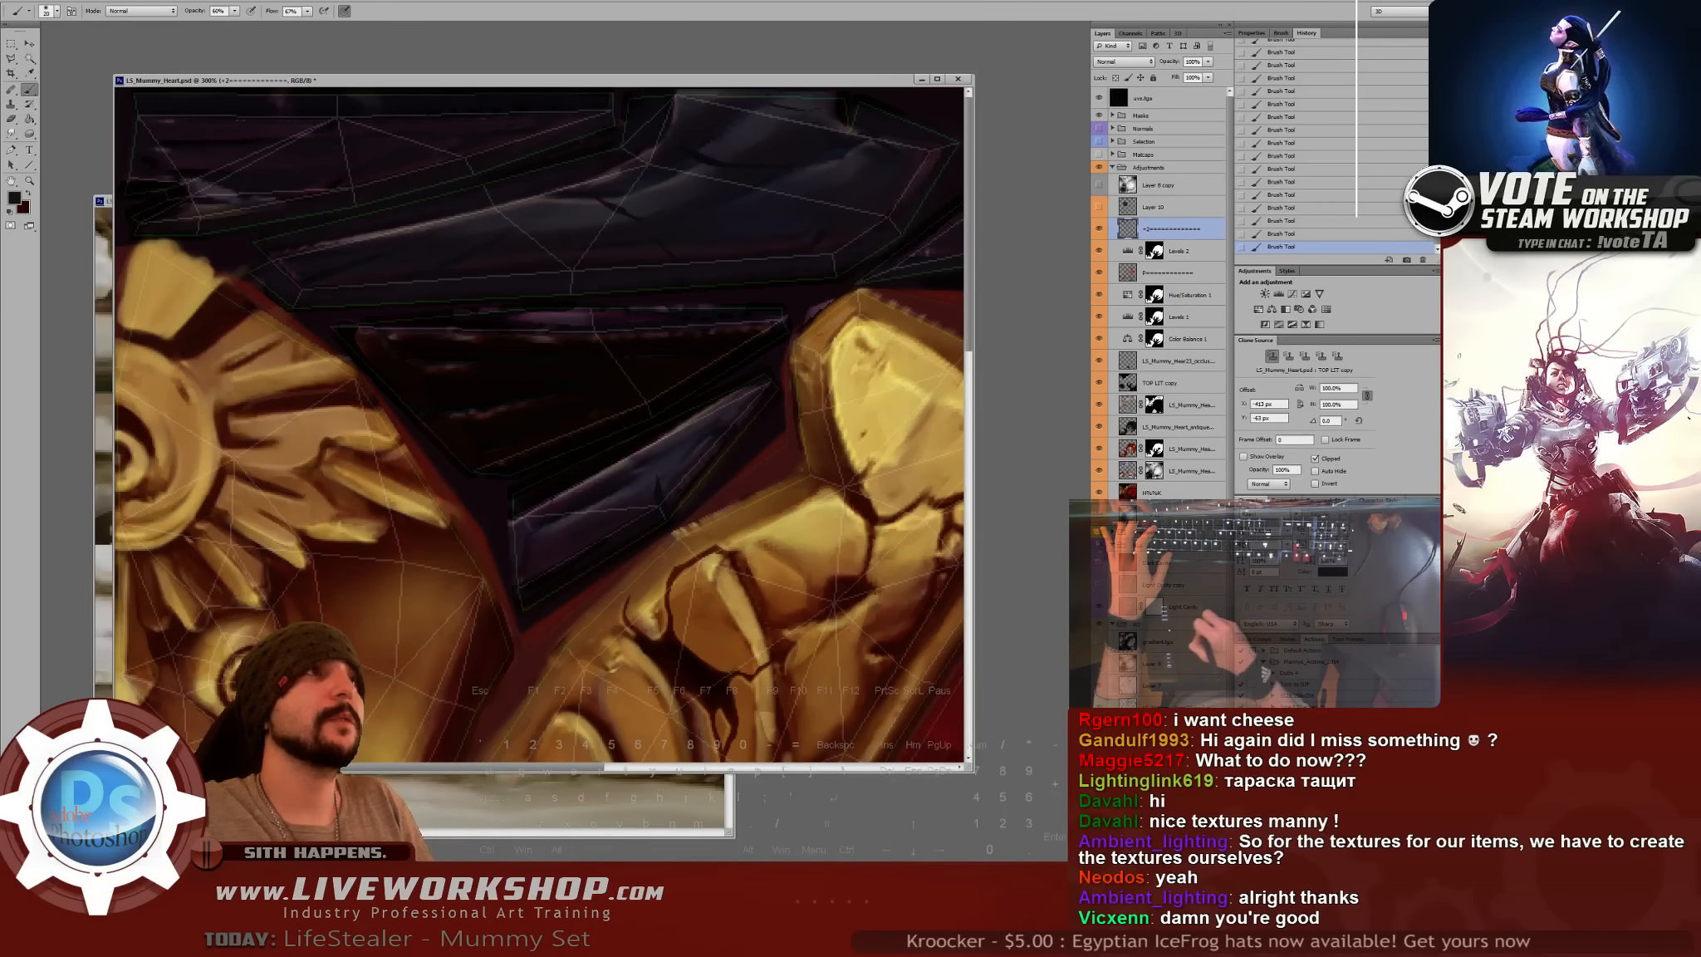
- Hide the UV wireframe and paint sampled tones along the large dark spike's upper edge with a smaller brush
{"action": "key", "text": "ctrl+plus"}
{"action": "left_click_drag", "start_coordinate": [599, 285], "coordinate": [650, 384]}
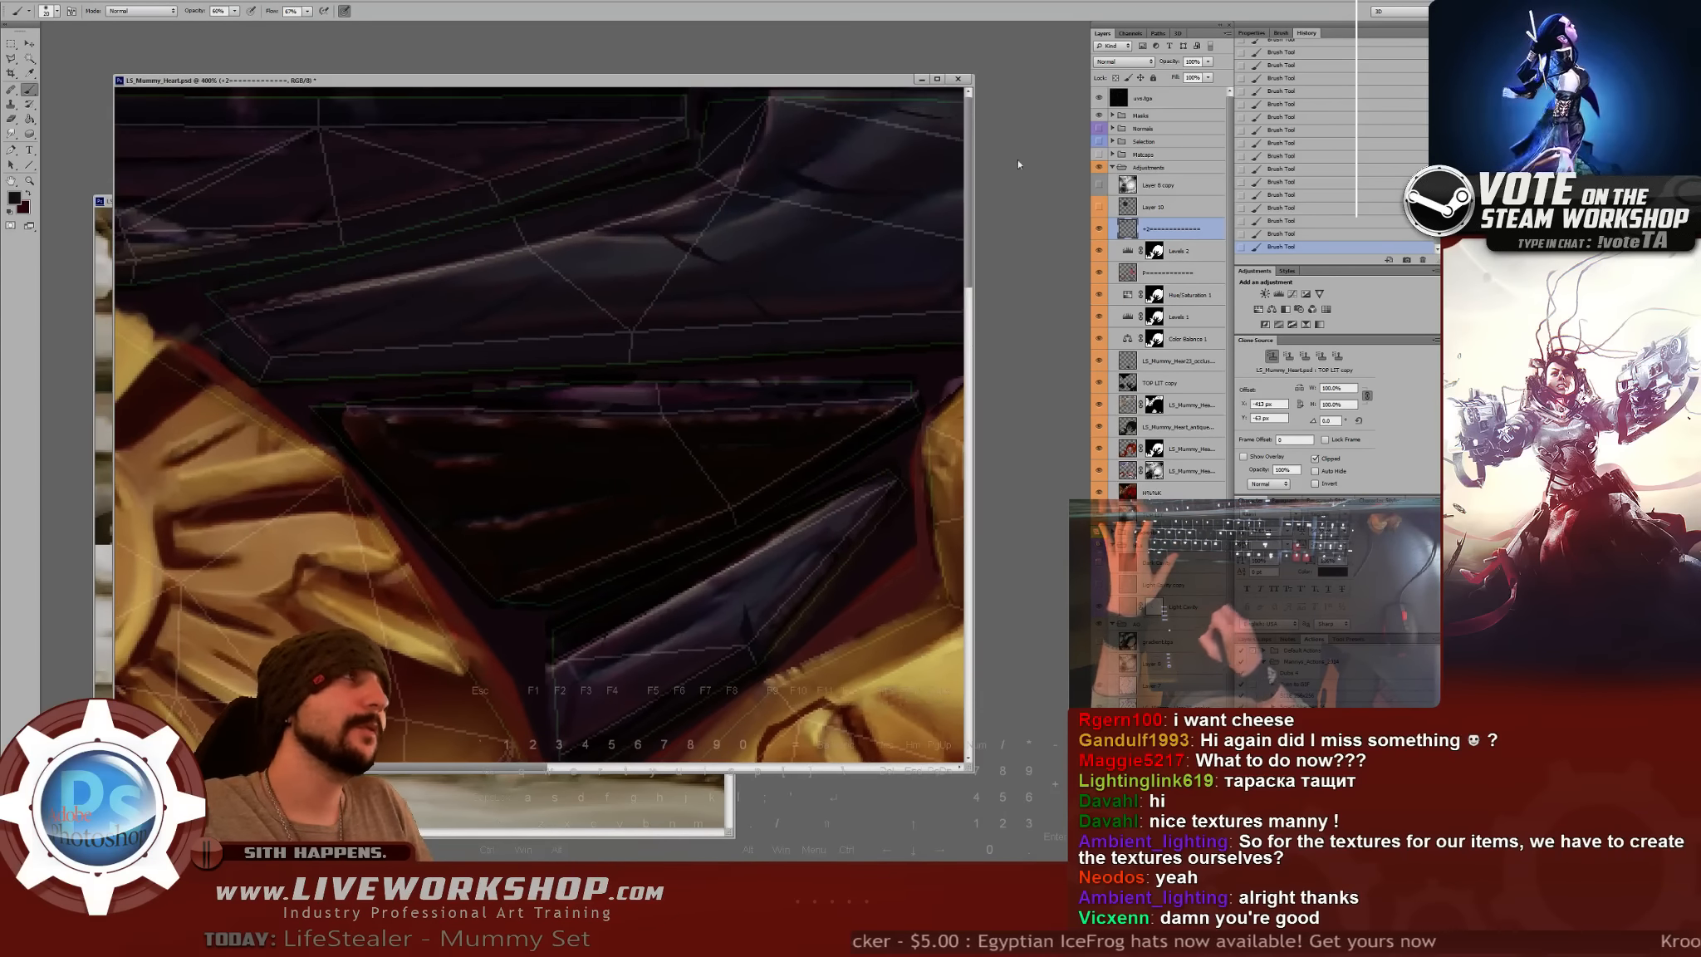
{"action": "left_click", "coordinate": [1099, 98]}
{"action": "left_click_drag", "start_coordinate": [593, 332], "coordinate": [541, 332]}
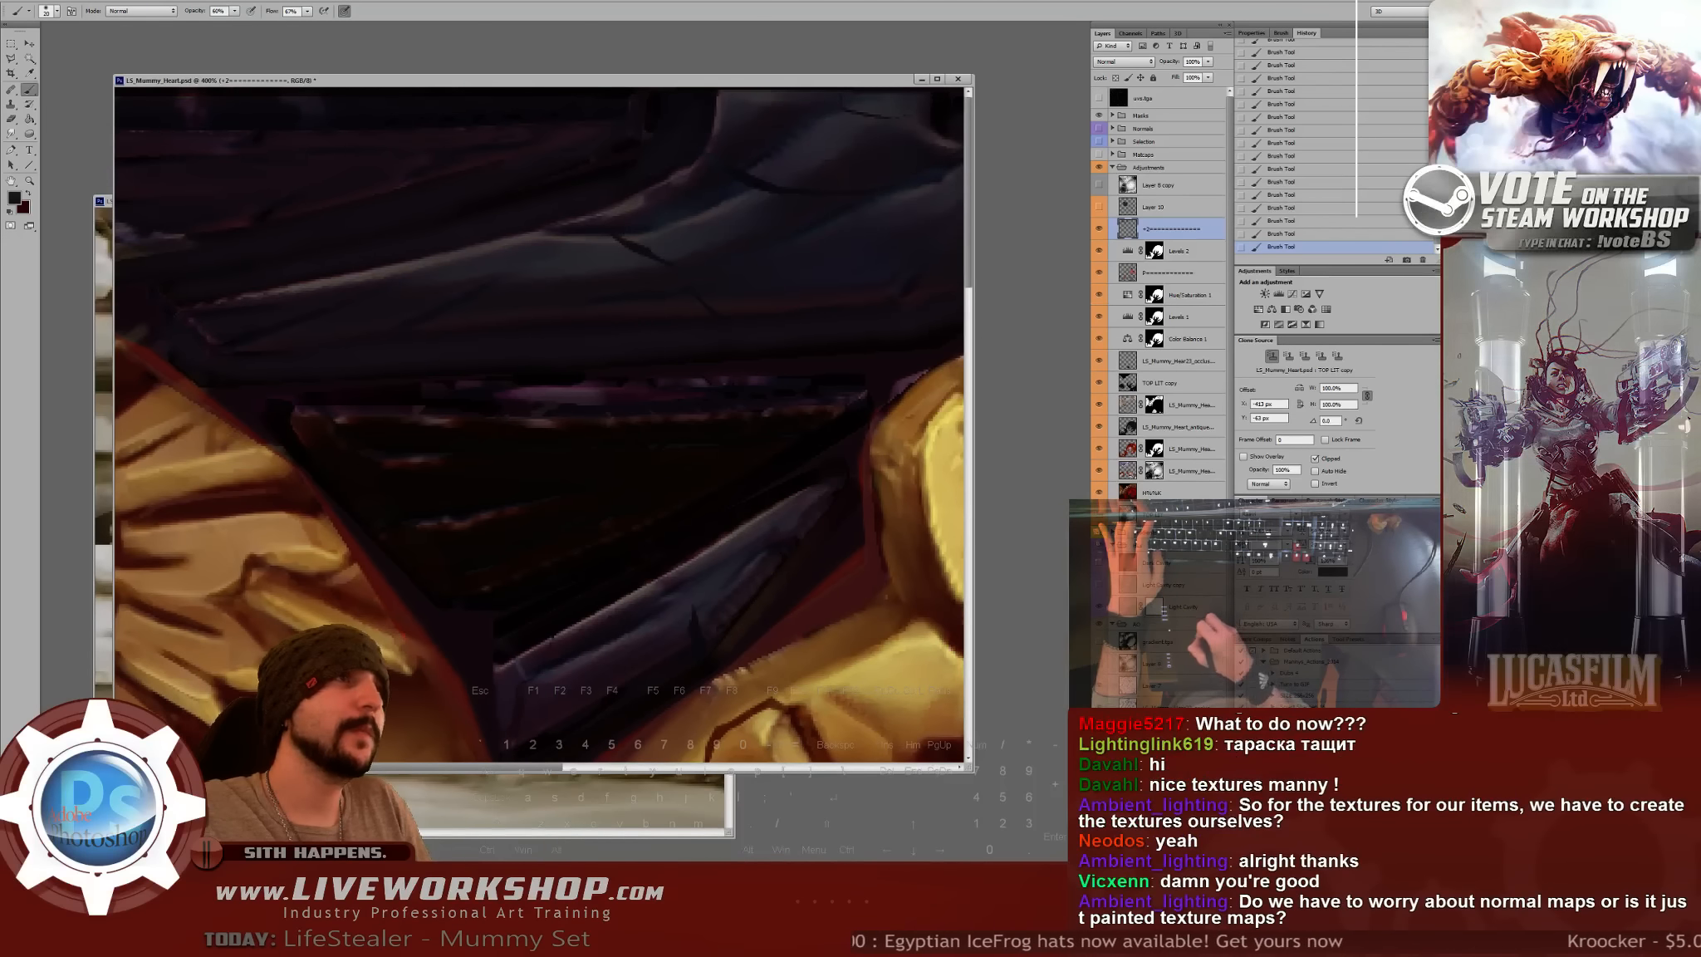
{"action": "key", "text": "bracketleft"}
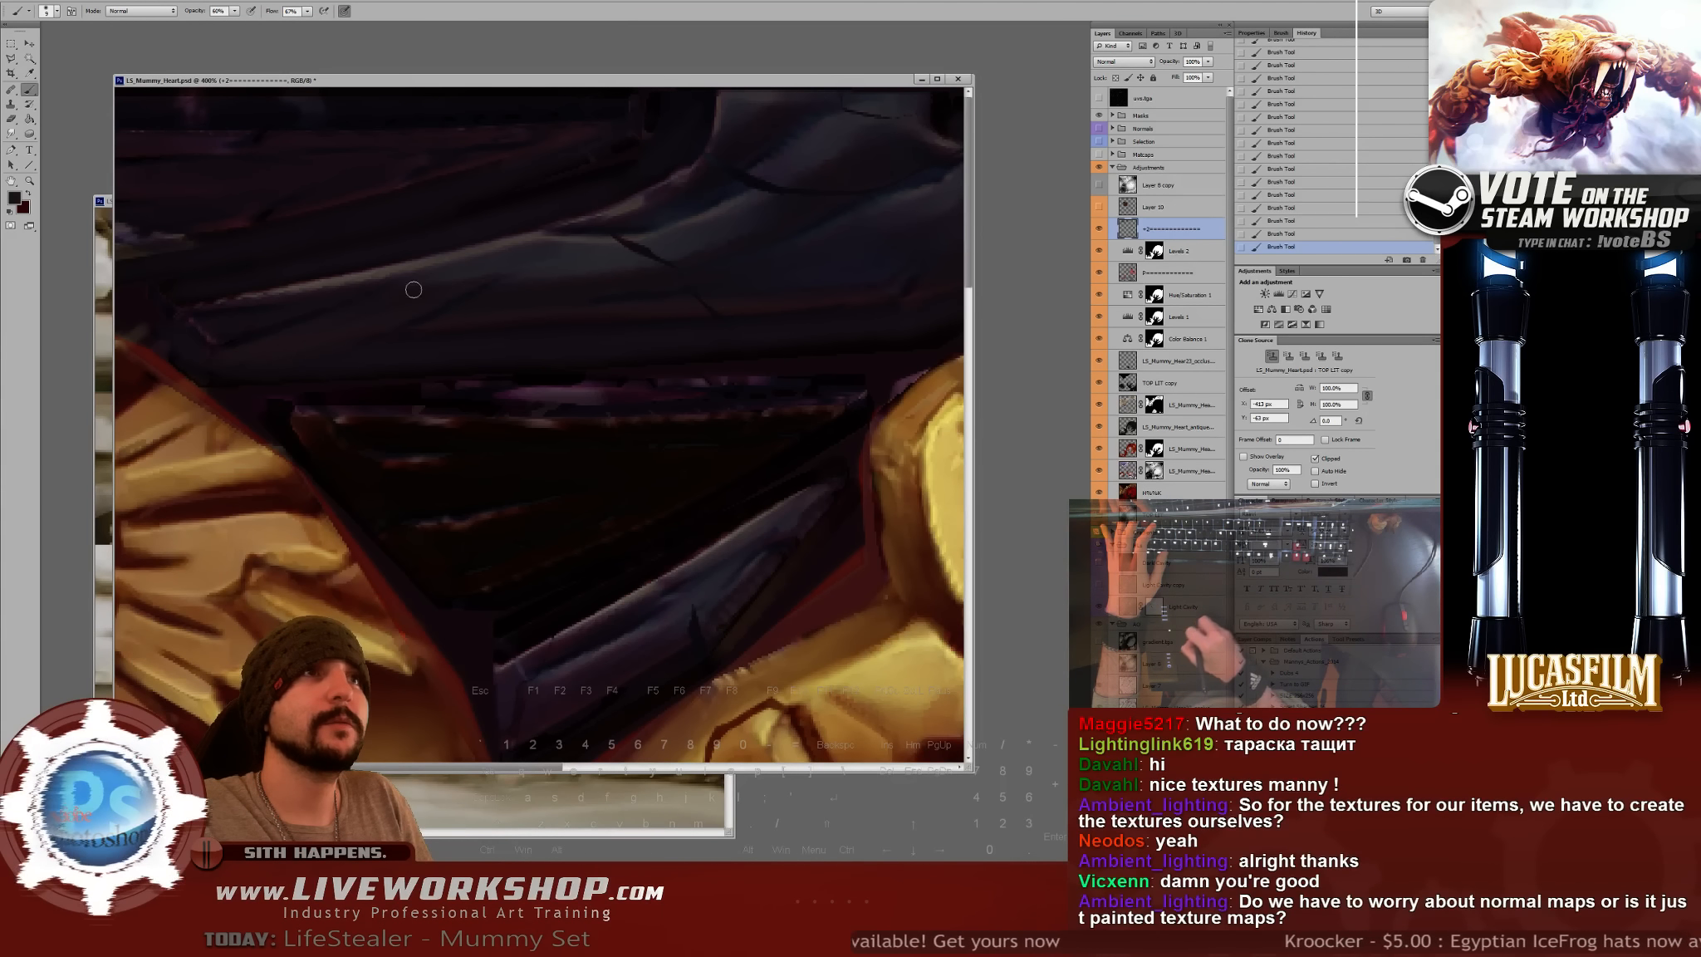
{"action": "left_click", "coordinate": [444, 278], "text": "alt"}
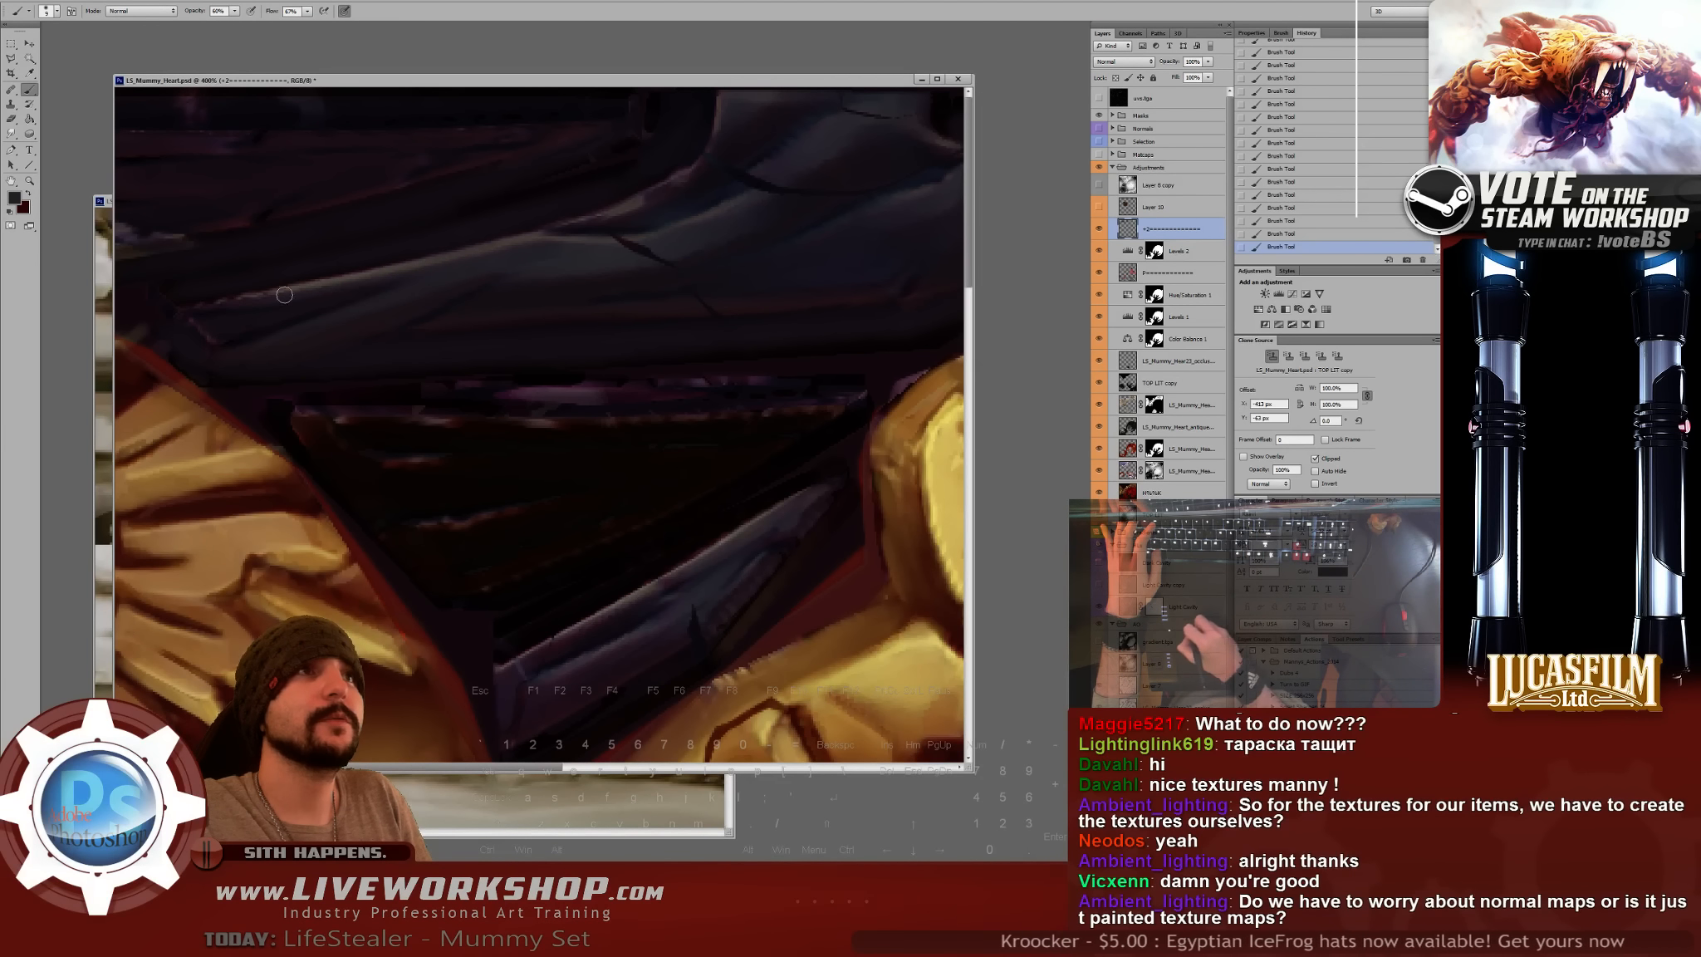
{"action": "left_click", "coordinate": [336, 282], "text": "alt"}
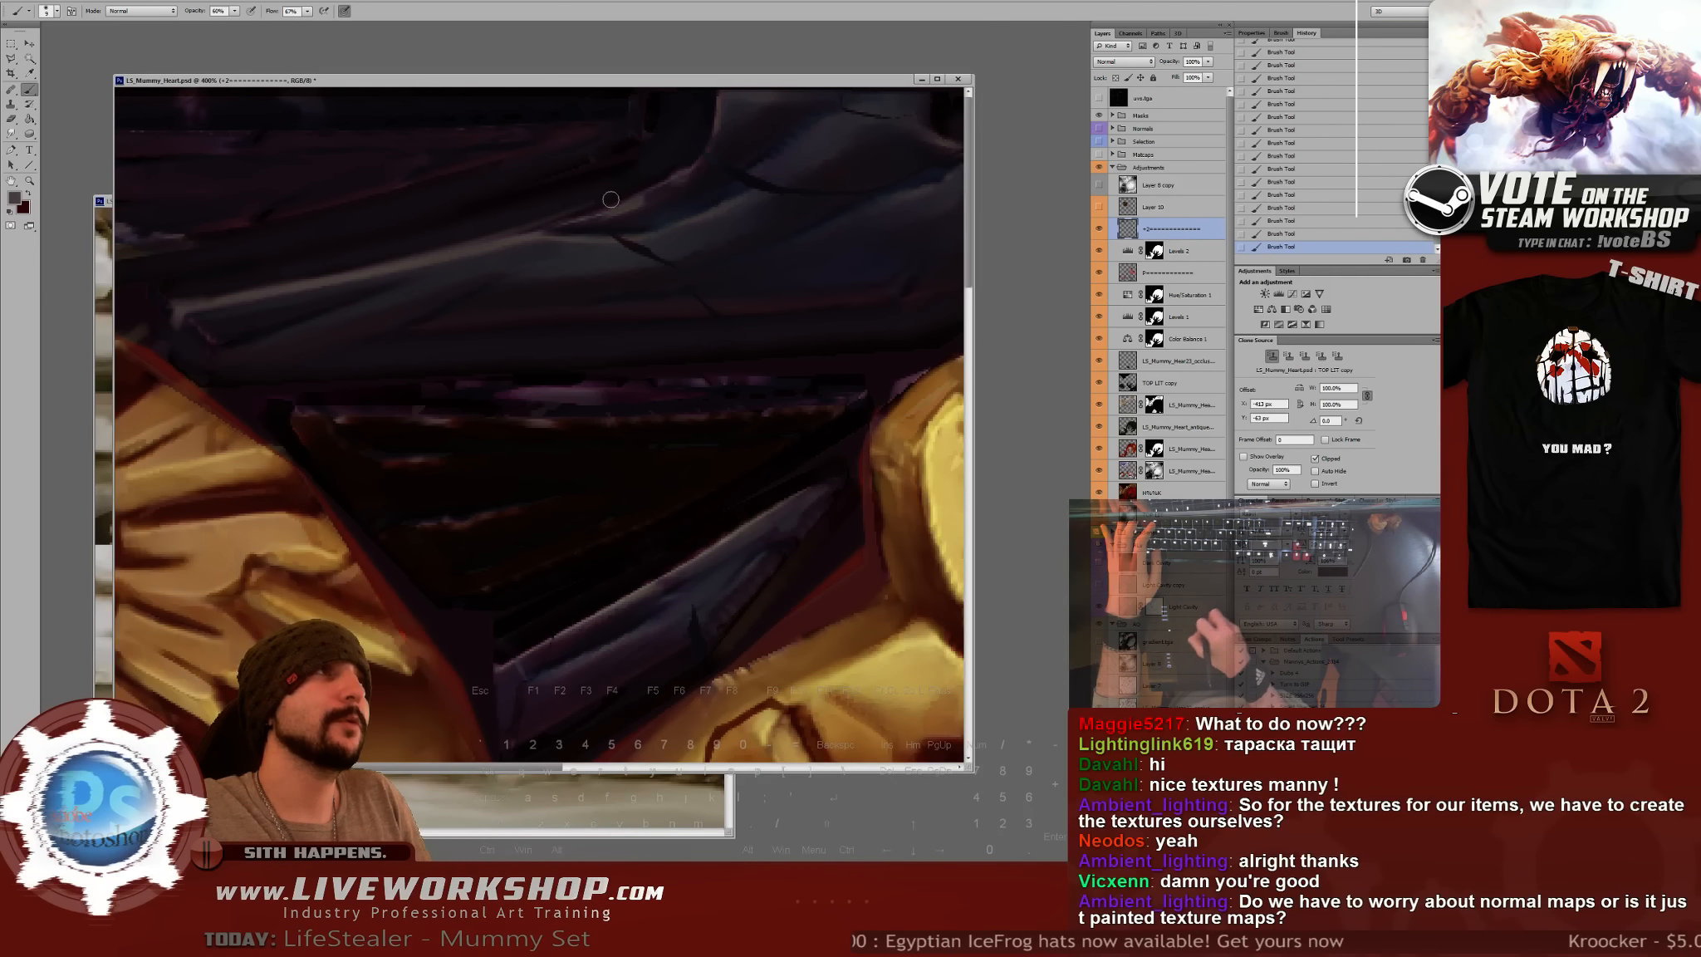
{"action": "left_click_drag", "start_coordinate": [622, 228], "coordinate": [505, 384]}
{"action": "left_click_drag", "start_coordinate": [462, 278], "coordinate": [601, 299]}
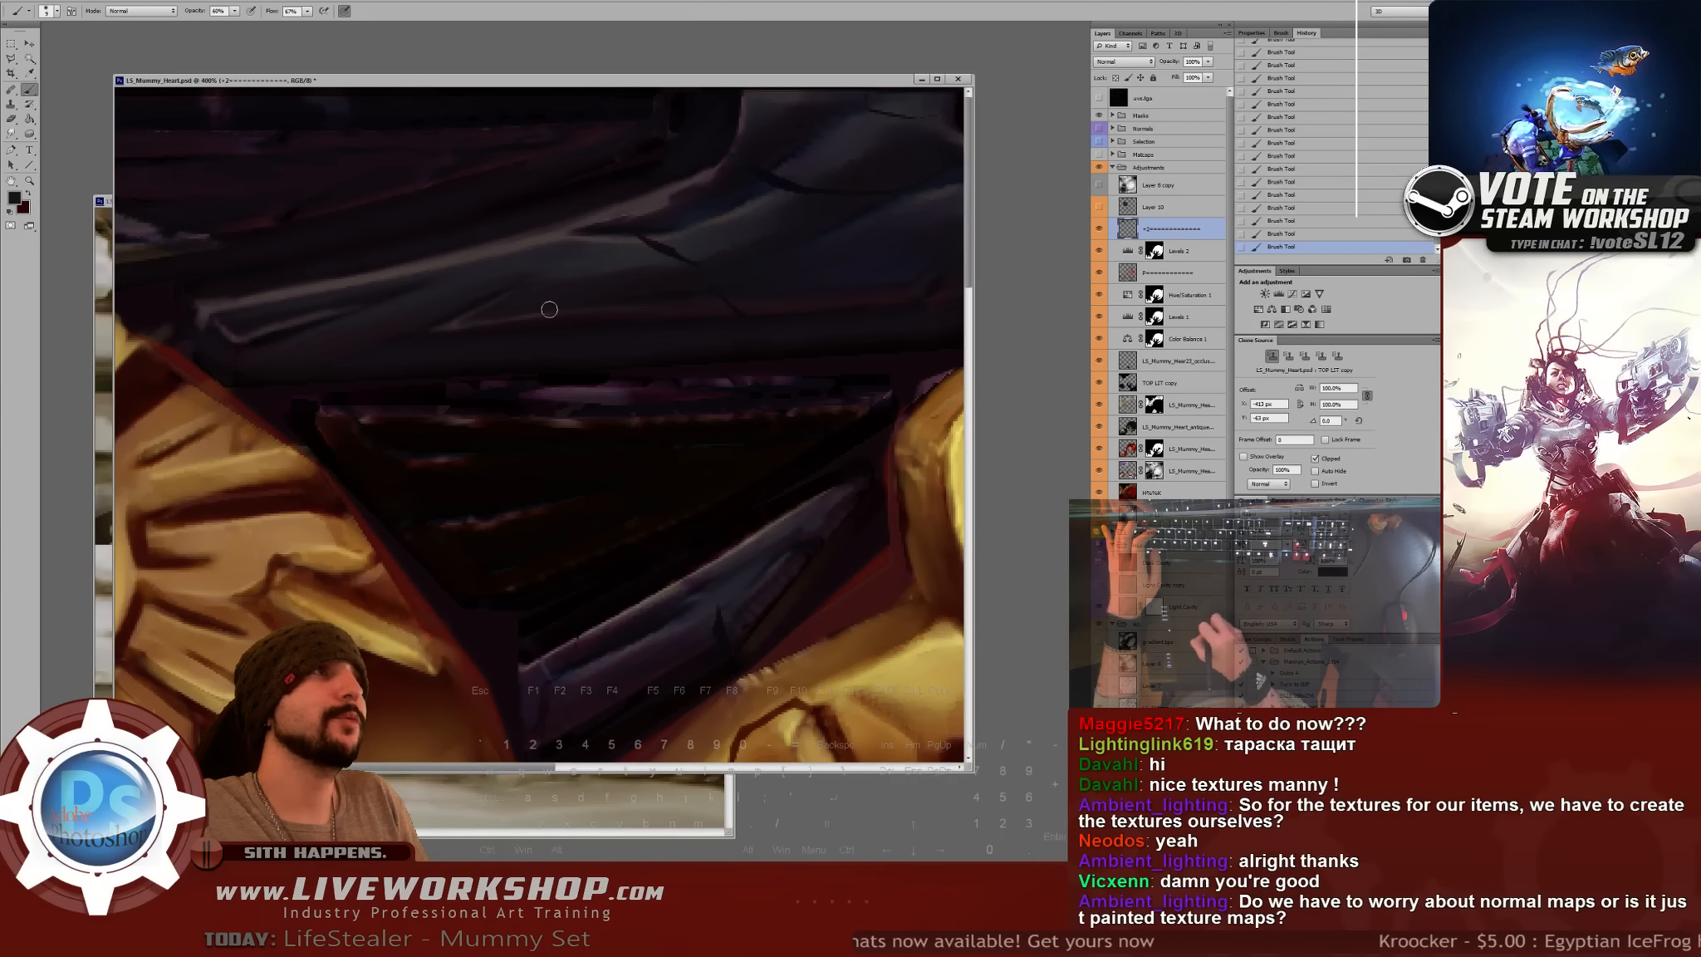
- Resample dark tones from the large spike, lower the brush opacity and blend the highlights along its upper edge
{"action": "left_click_drag", "start_coordinate": [702, 281], "coordinate": [770, 274]}
{"action": "left_click", "coordinate": [408, 322], "text": "alt"}
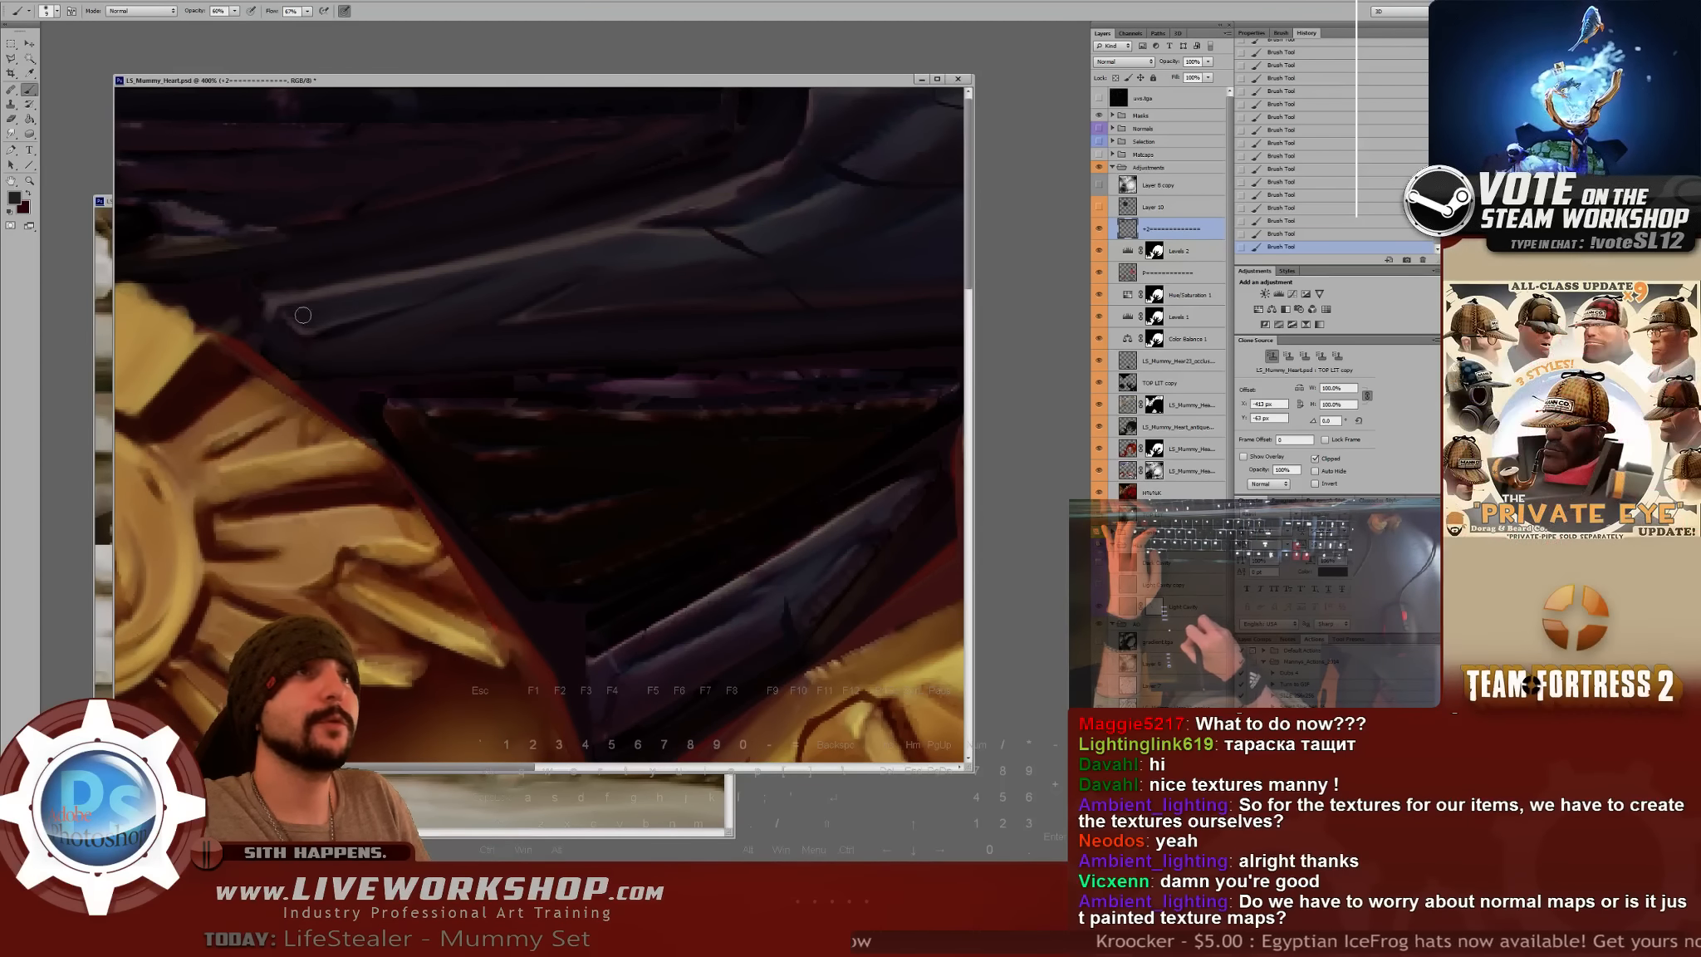
{"action": "left_click", "coordinate": [304, 279], "text": "alt"}
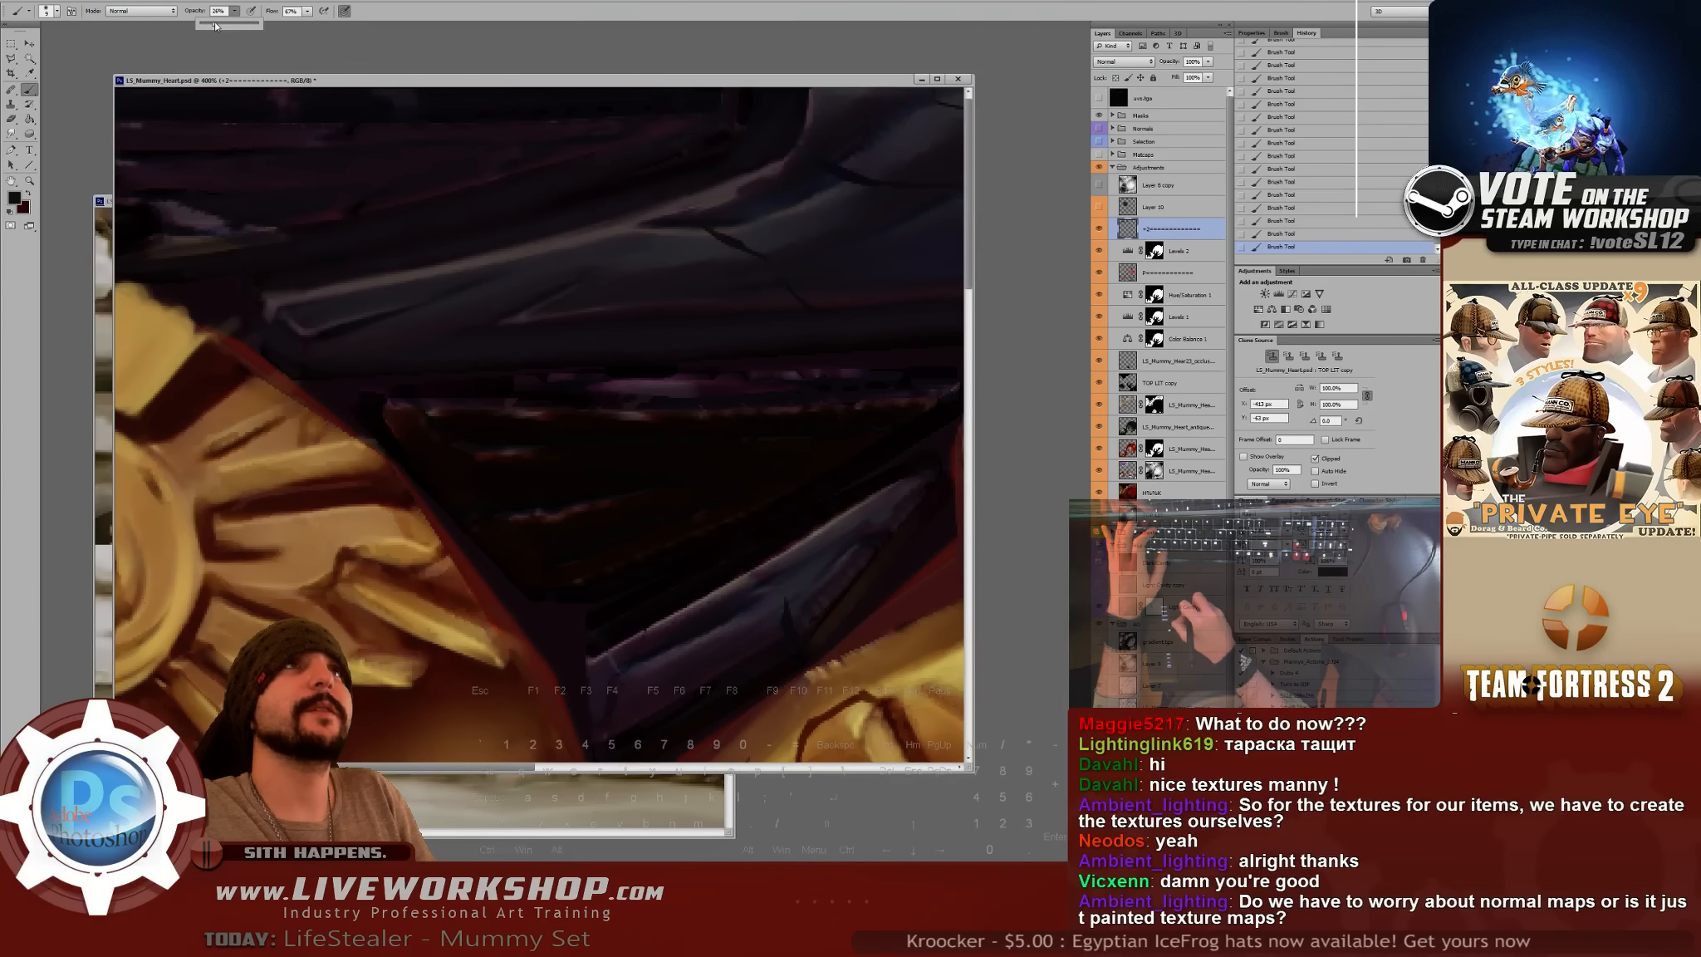
{"action": "left_click_drag", "start_coordinate": [214, 26], "coordinate": [218, 27]}
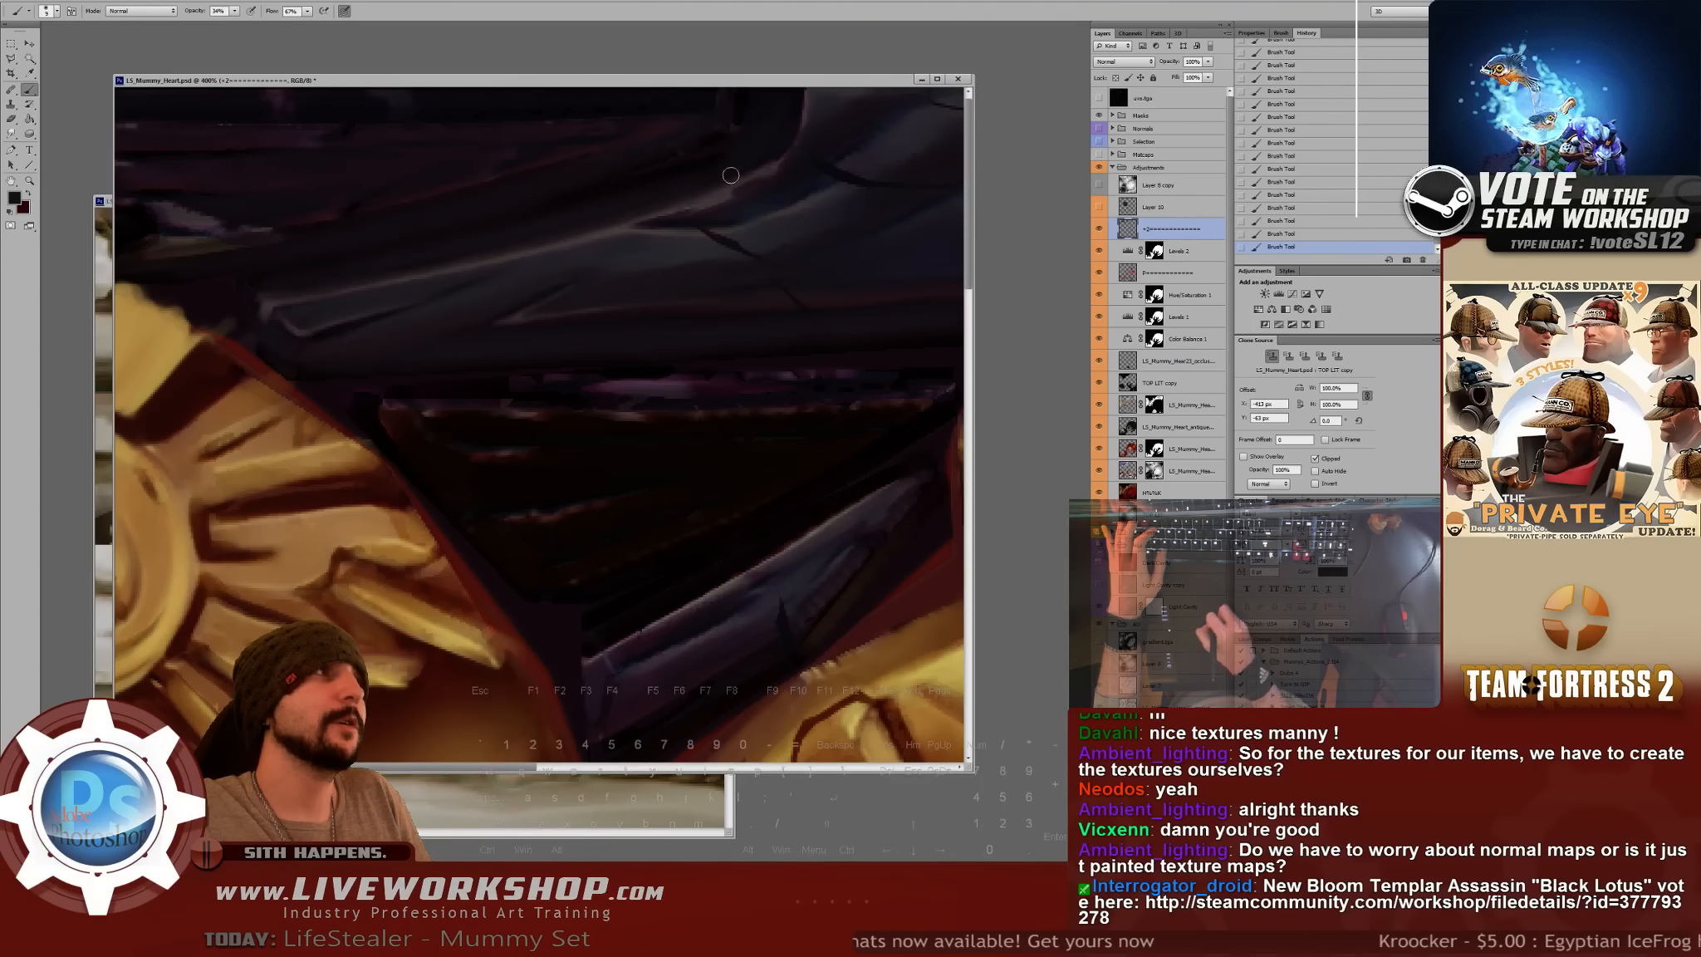
- Check the repainted spike edges against the UV wireframe, and hide the wireframe again
{"action": "left_click_drag", "start_coordinate": [791, 152], "coordinate": [592, 156]}
{"action": "left_click", "coordinate": [1098, 98]}
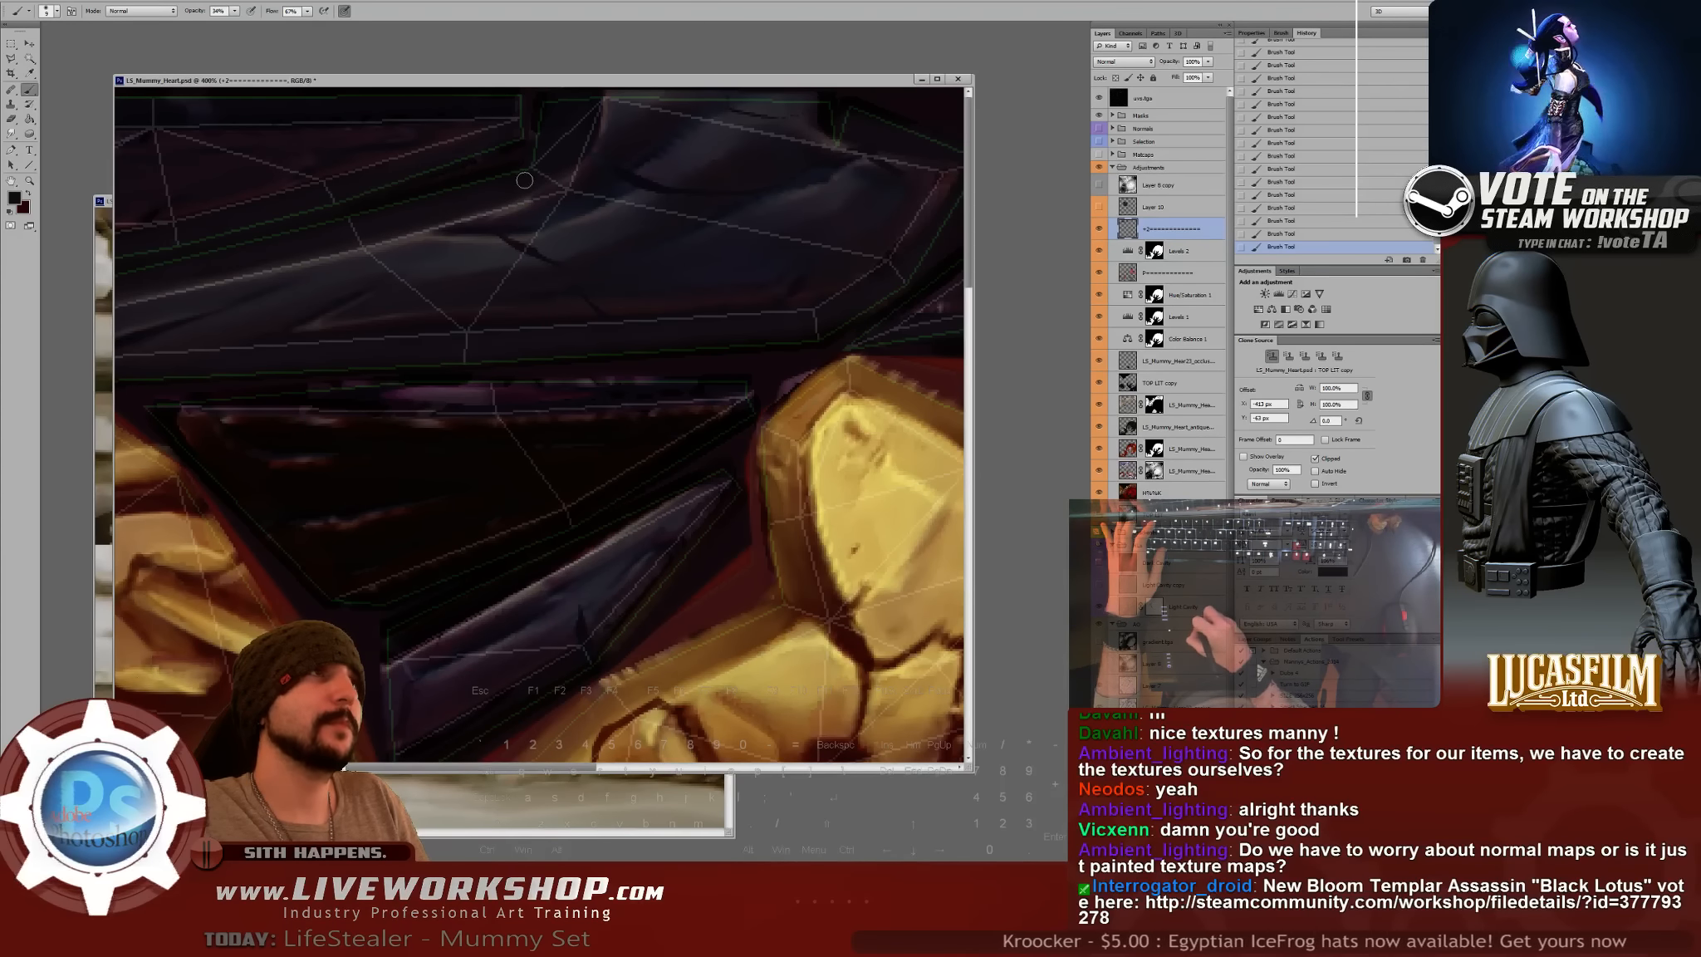
{"action": "left_click_drag", "start_coordinate": [528, 231], "coordinate": [520, 232]}
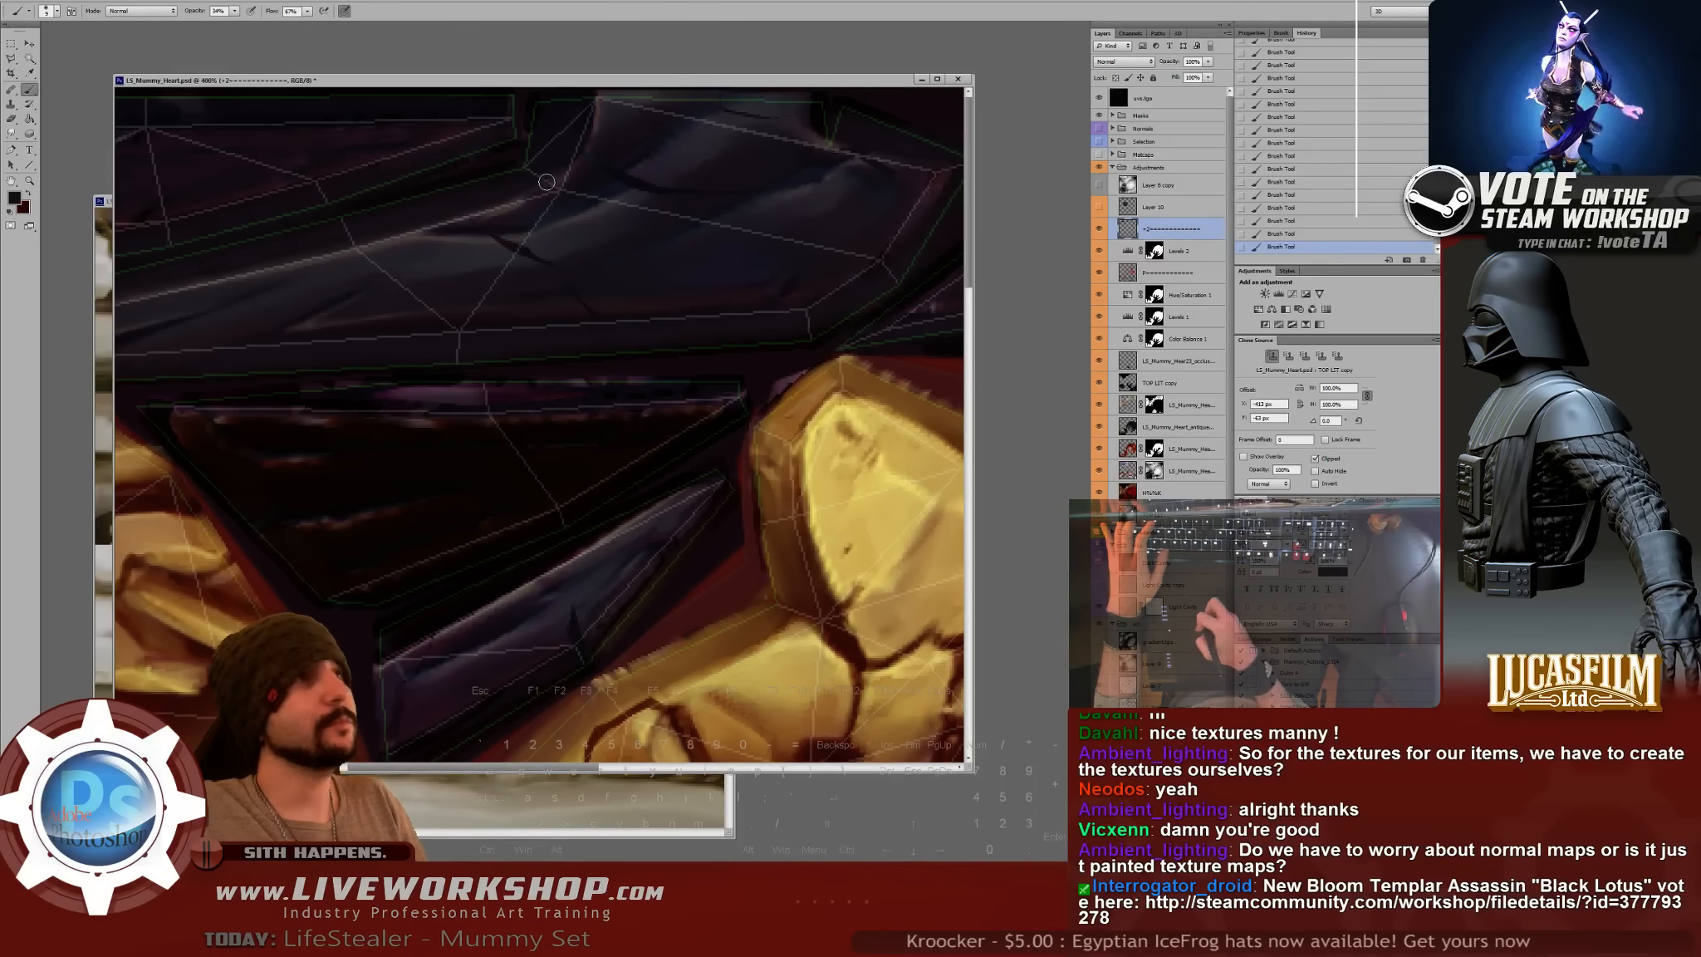
{"action": "key", "text": "ctrl+minus"}
{"action": "left_click_drag", "start_coordinate": [467, 334], "coordinate": [520, 334]}
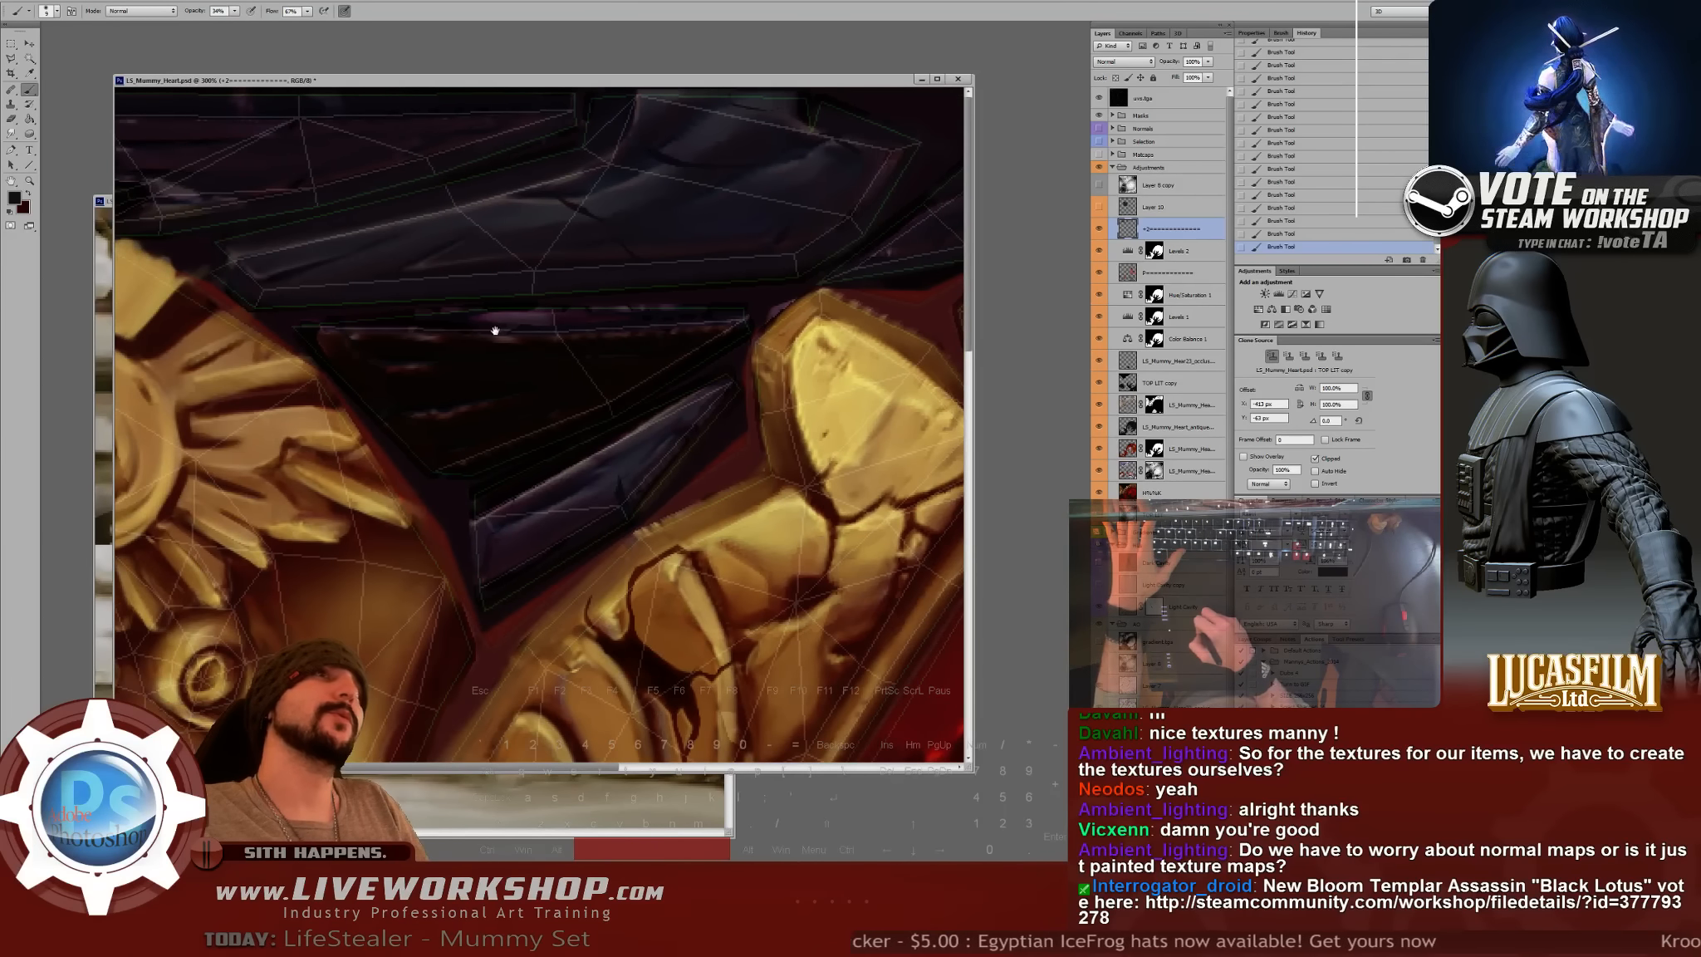
{"action": "left_click", "coordinate": [1097, 99]}
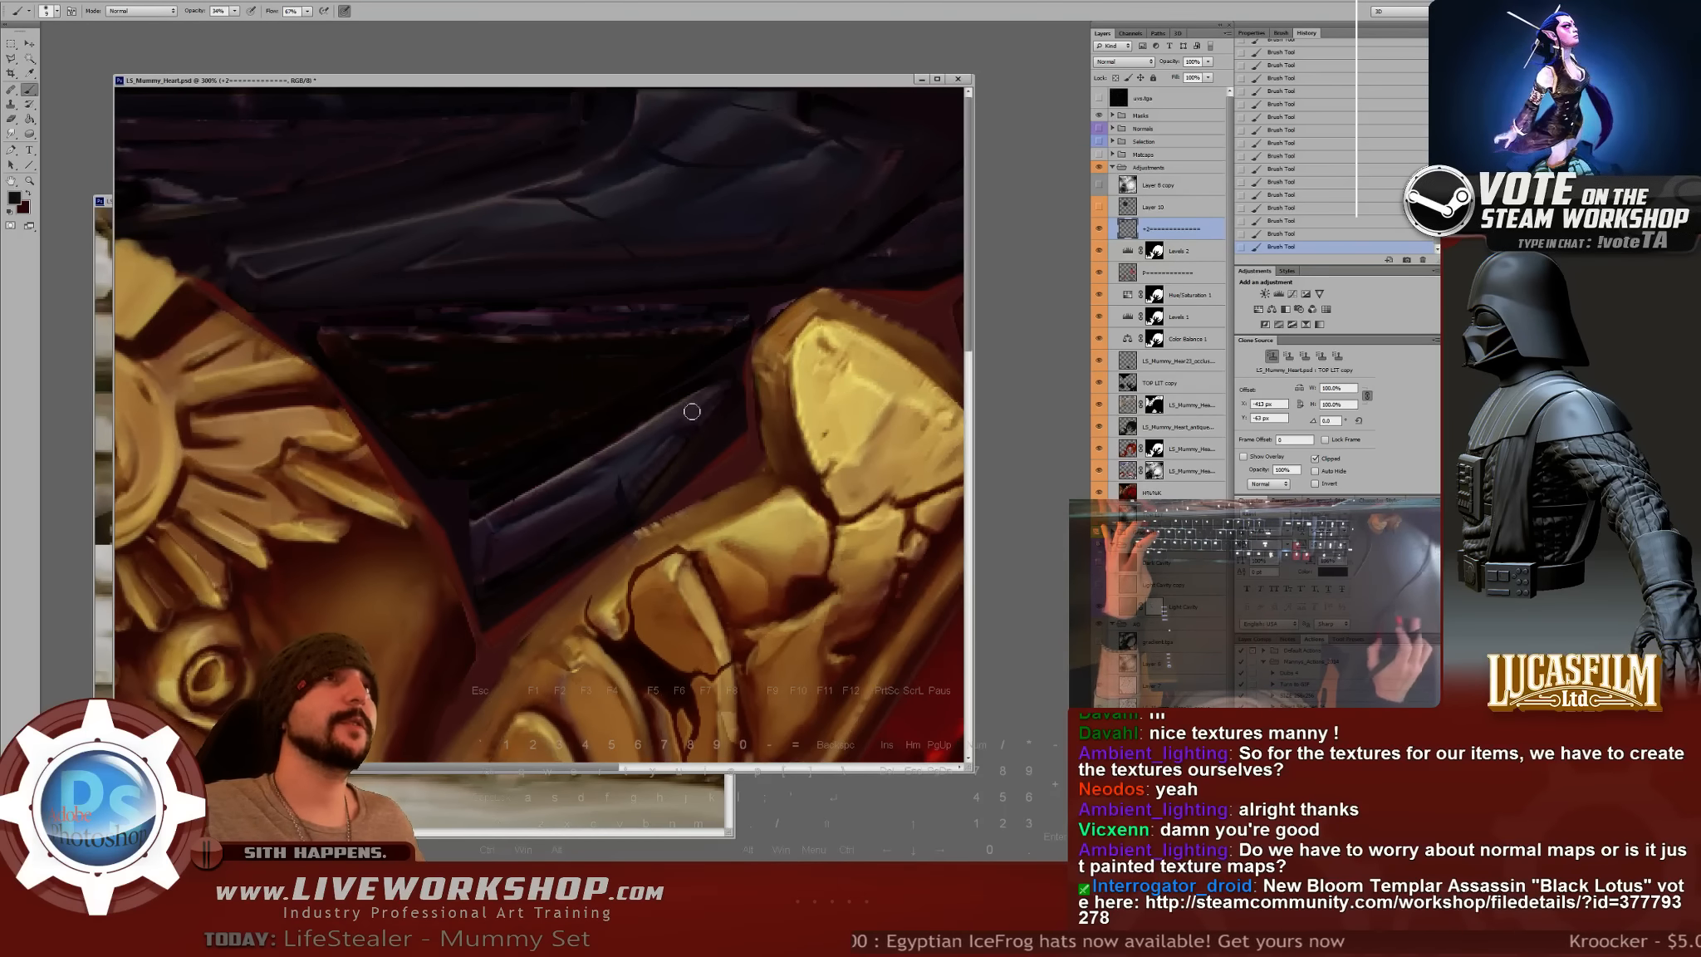
- Switch to Softimage and check the repainted heart and spikes on the mummy character
{"action": "key", "text": "alt+Tab"}
{"action": "left_click_drag", "start_coordinate": [648, 465], "coordinate": [762, 456]}
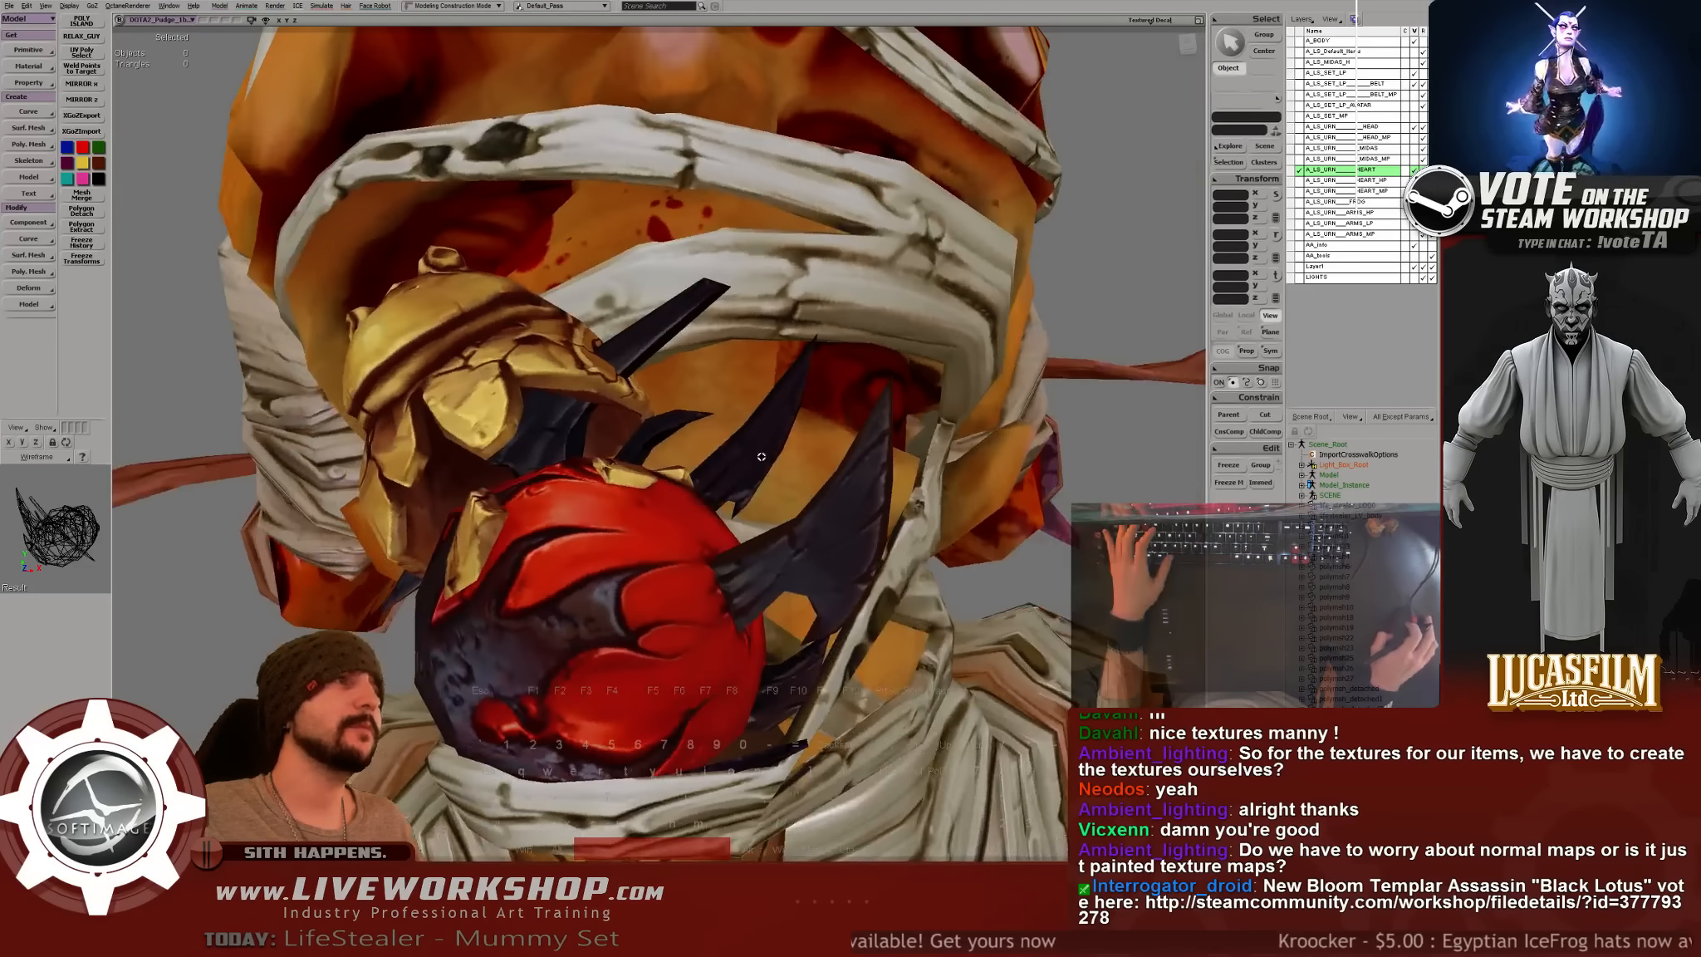
{"action": "left_click_drag", "start_coordinate": [587, 358], "coordinate": [573, 129]}
- Frame the separate heart item piece and examine its dark spikes from several angles
{"action": "key", "text": "a"}
{"action": "left_click", "coordinate": [656, 104]}
{"action": "key", "text": "f"}
{"action": "left_click", "coordinate": [577, 370]}
{"action": "key", "text": "a"}
{"action": "left_click", "coordinate": [706, 611]}
{"action": "key", "text": "a"}
{"action": "left_click", "coordinate": [793, 646]}
{"action": "left_click_drag", "start_coordinate": [506, 386], "coordinate": [637, 280]}
{"action": "scroll", "coordinate": [555, 436], "scroll_direction": "up", "scroll_amount": 4}
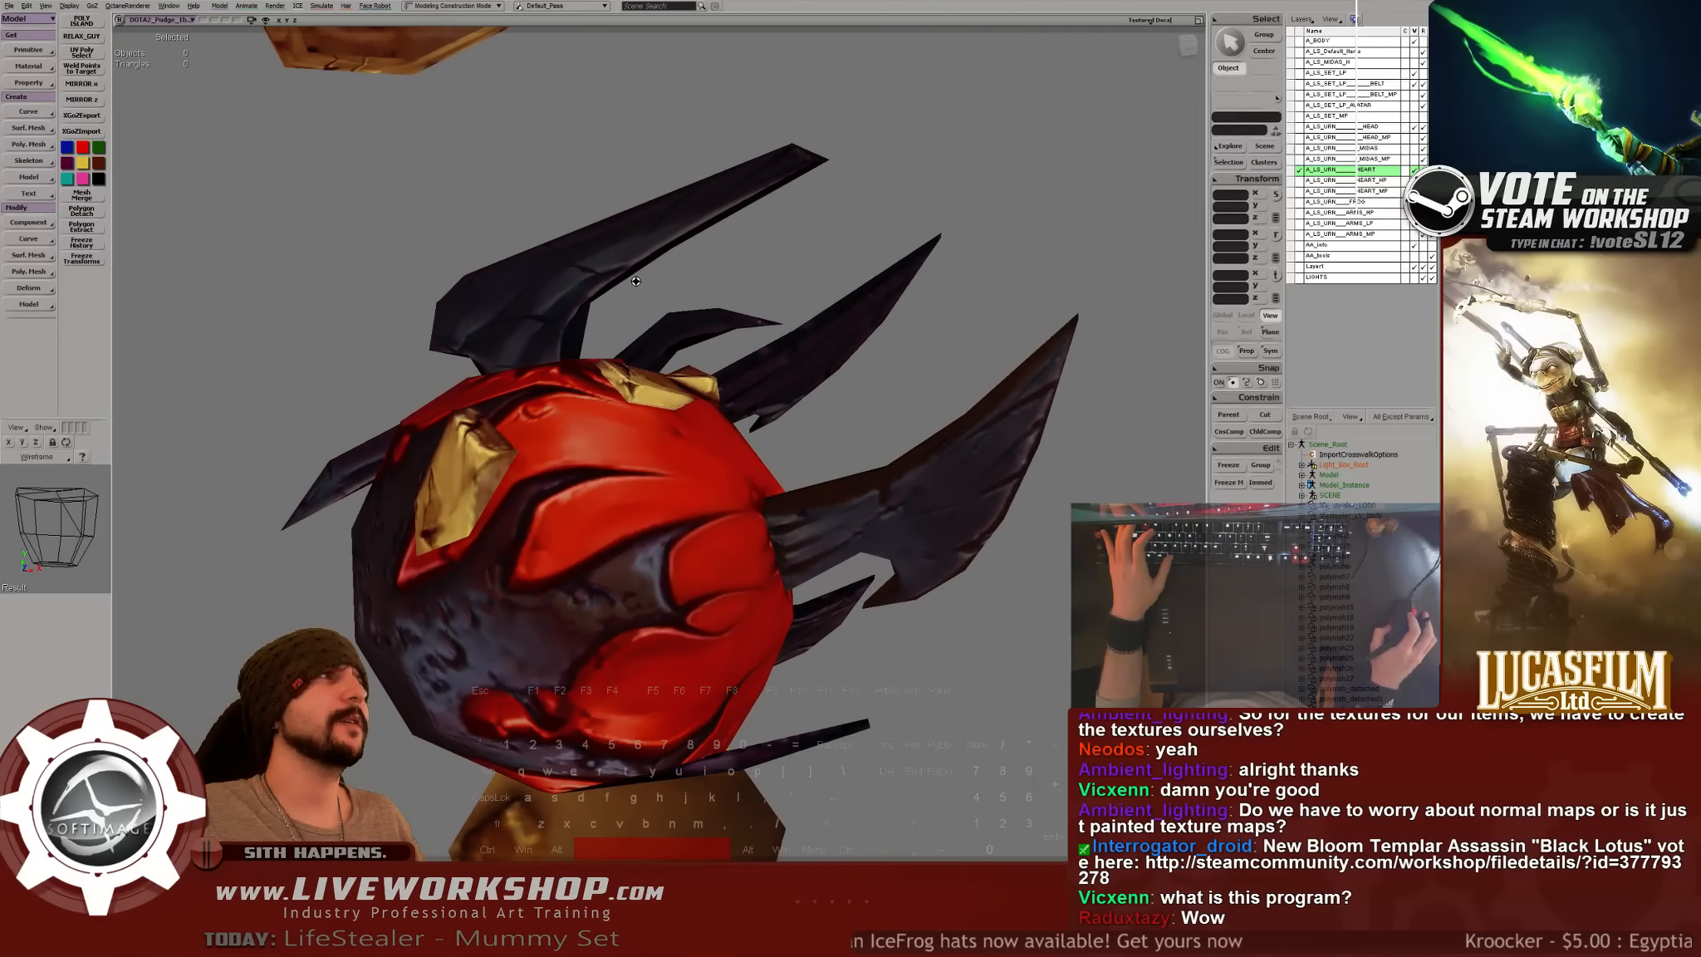
{"action": "left_click_drag", "start_coordinate": [665, 216], "coordinate": [668, 357]}
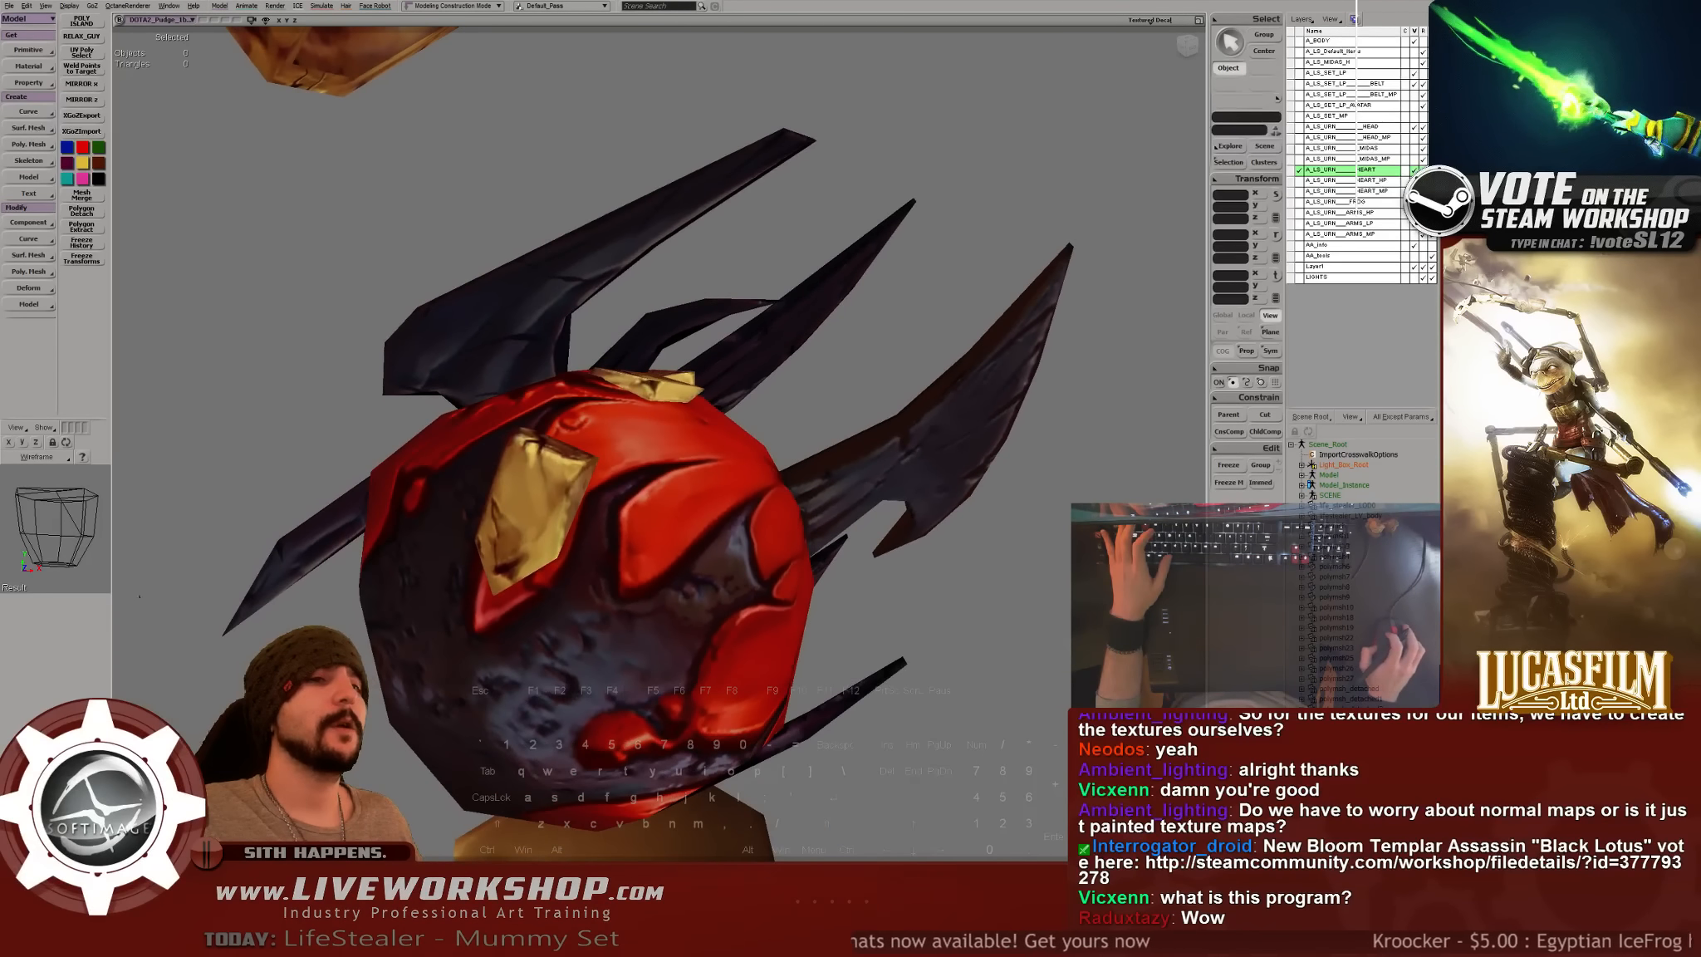
{"action": "left_click_drag", "start_coordinate": [253, 428], "coordinate": [772, 357]}
- Switch to Photoshop, duplicate the Gradients group's Layer 6 above the Adjustments group and reset the copy to Normal, 100% opacity, without a layer style
{"action": "key", "text": "alt+Tab"}
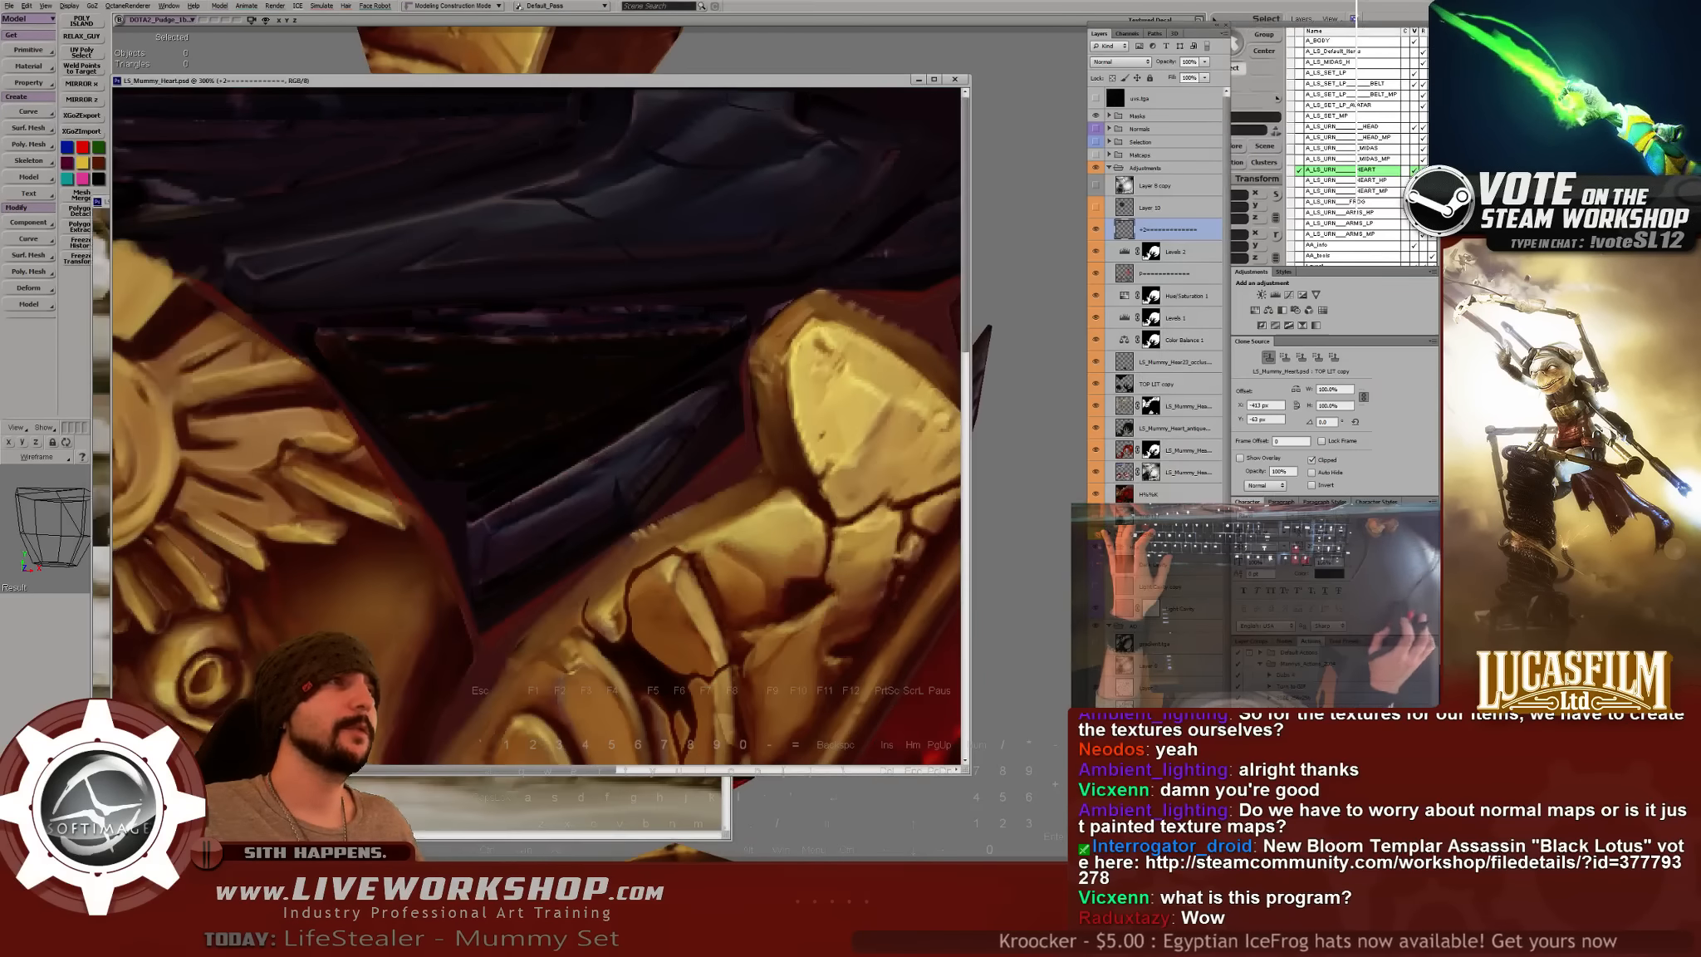
{"action": "key", "text": "ctrl+minus"}
{"action": "key", "text": "ctrl+minus"}
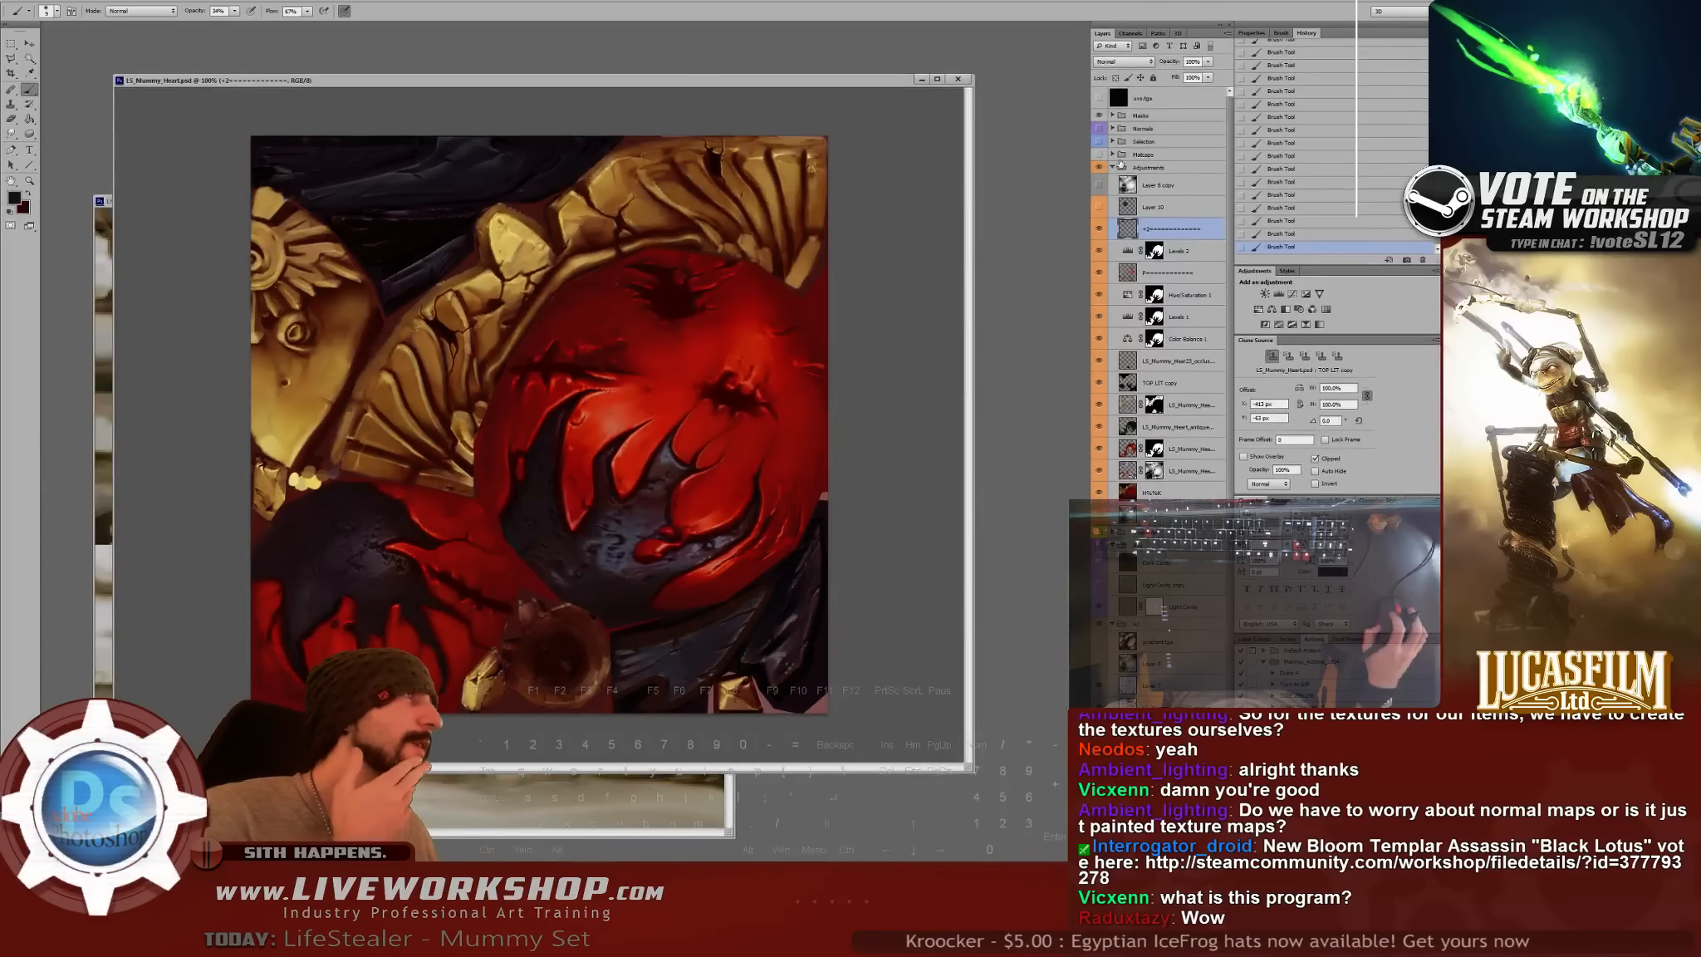
{"action": "left_click", "coordinate": [1112, 167]}
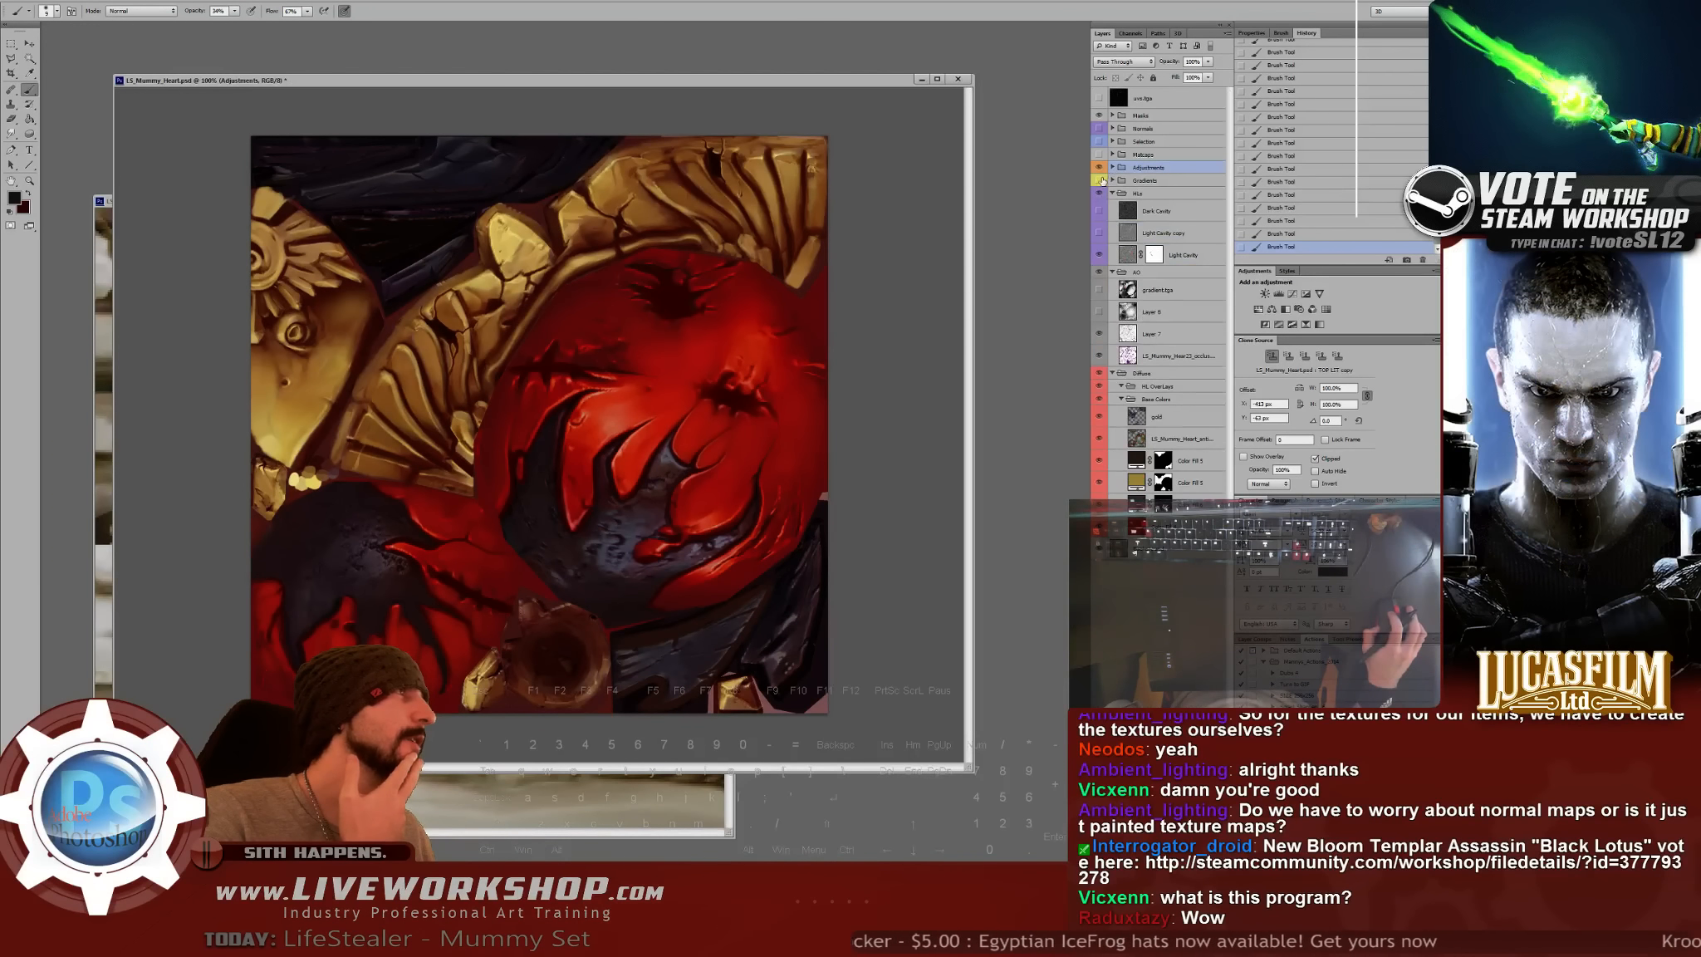
{"action": "left_click", "coordinate": [1112, 180]}
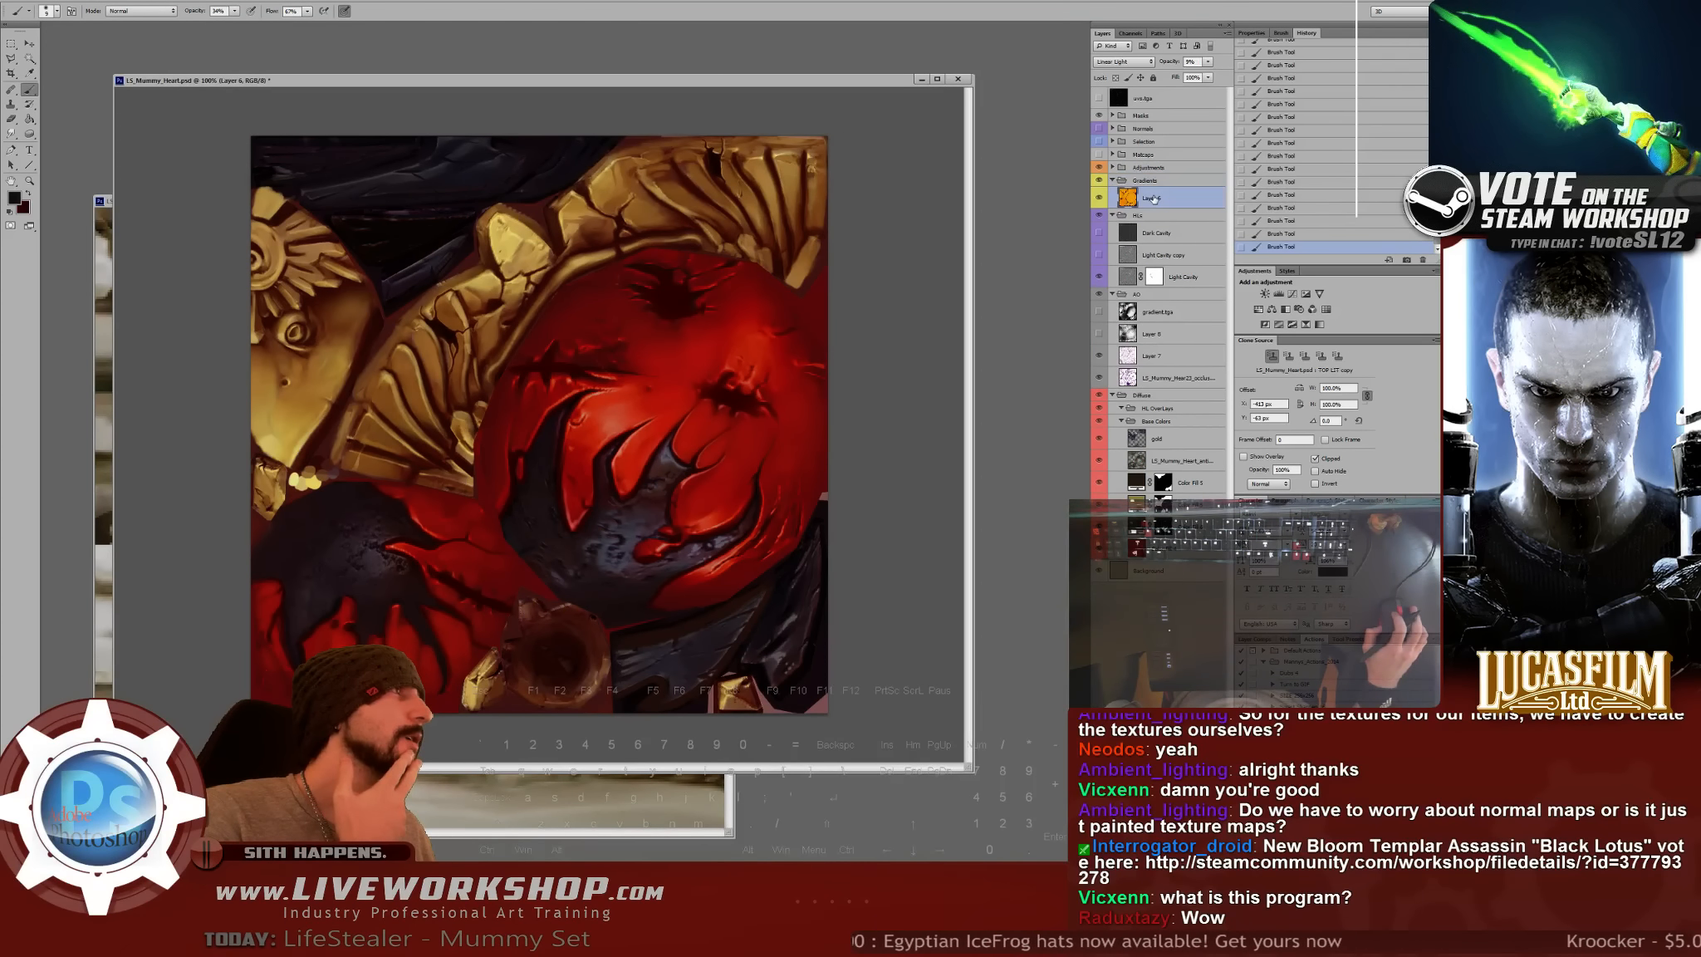
{"action": "left_click_drag", "start_coordinate": [1154, 200], "coordinate": [1150, 165]}
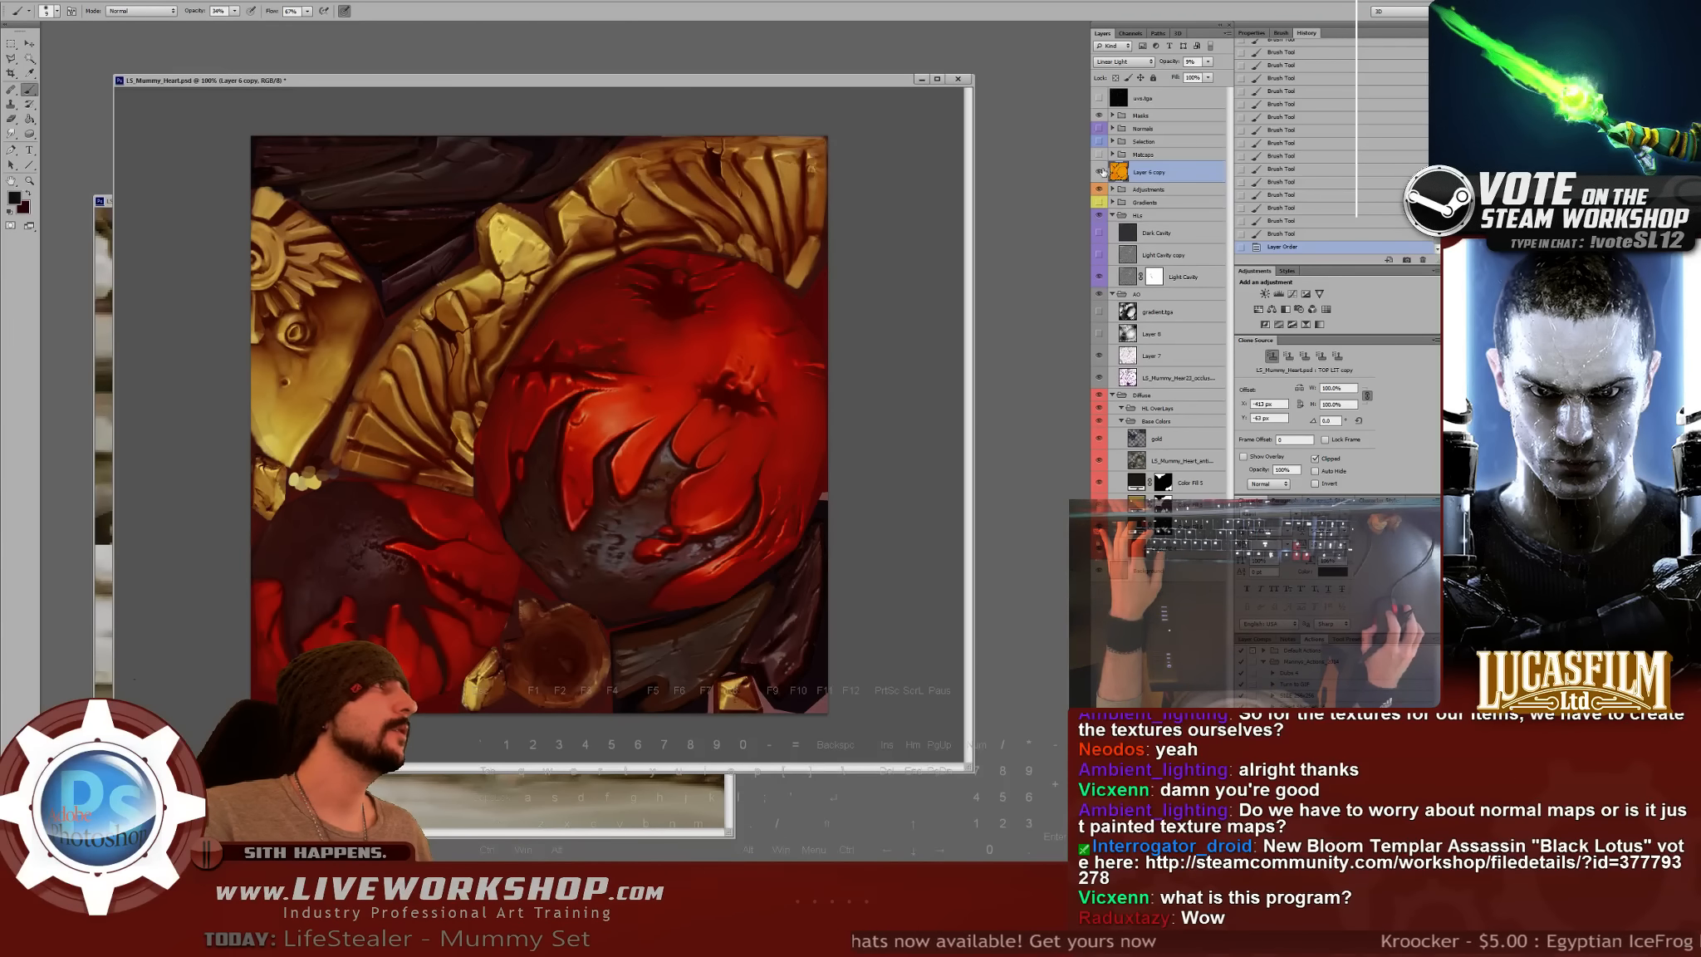
{"action": "left_click", "coordinate": [1099, 172]}
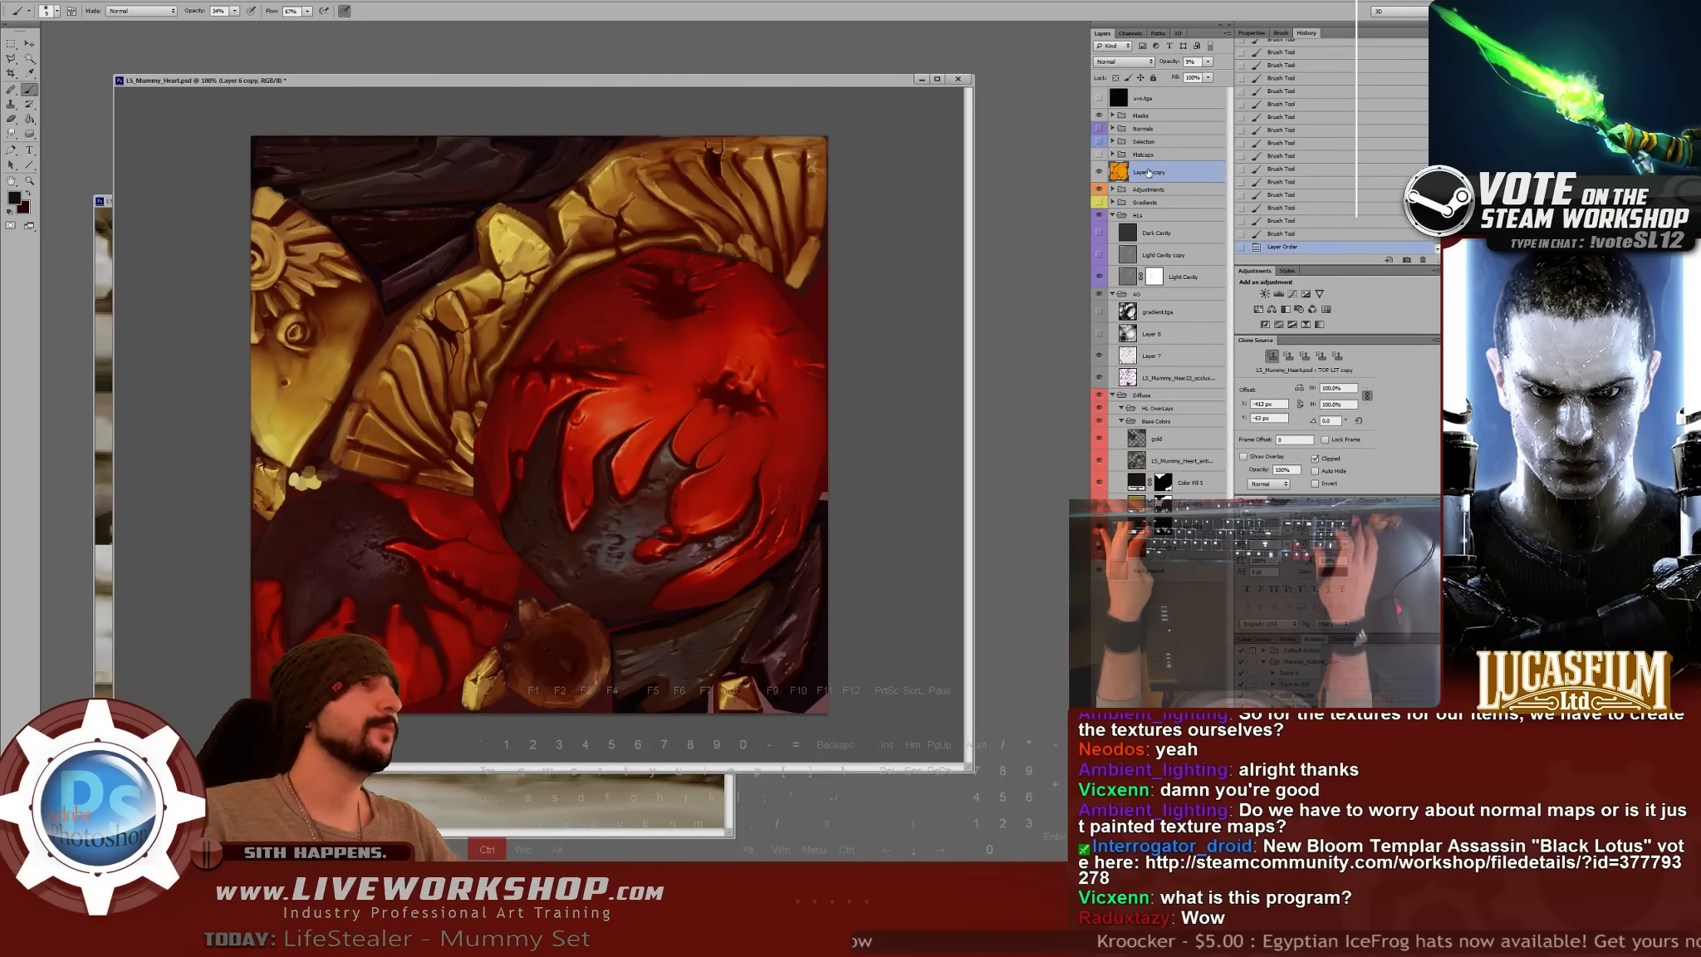
{"action": "key", "text": "F12"}
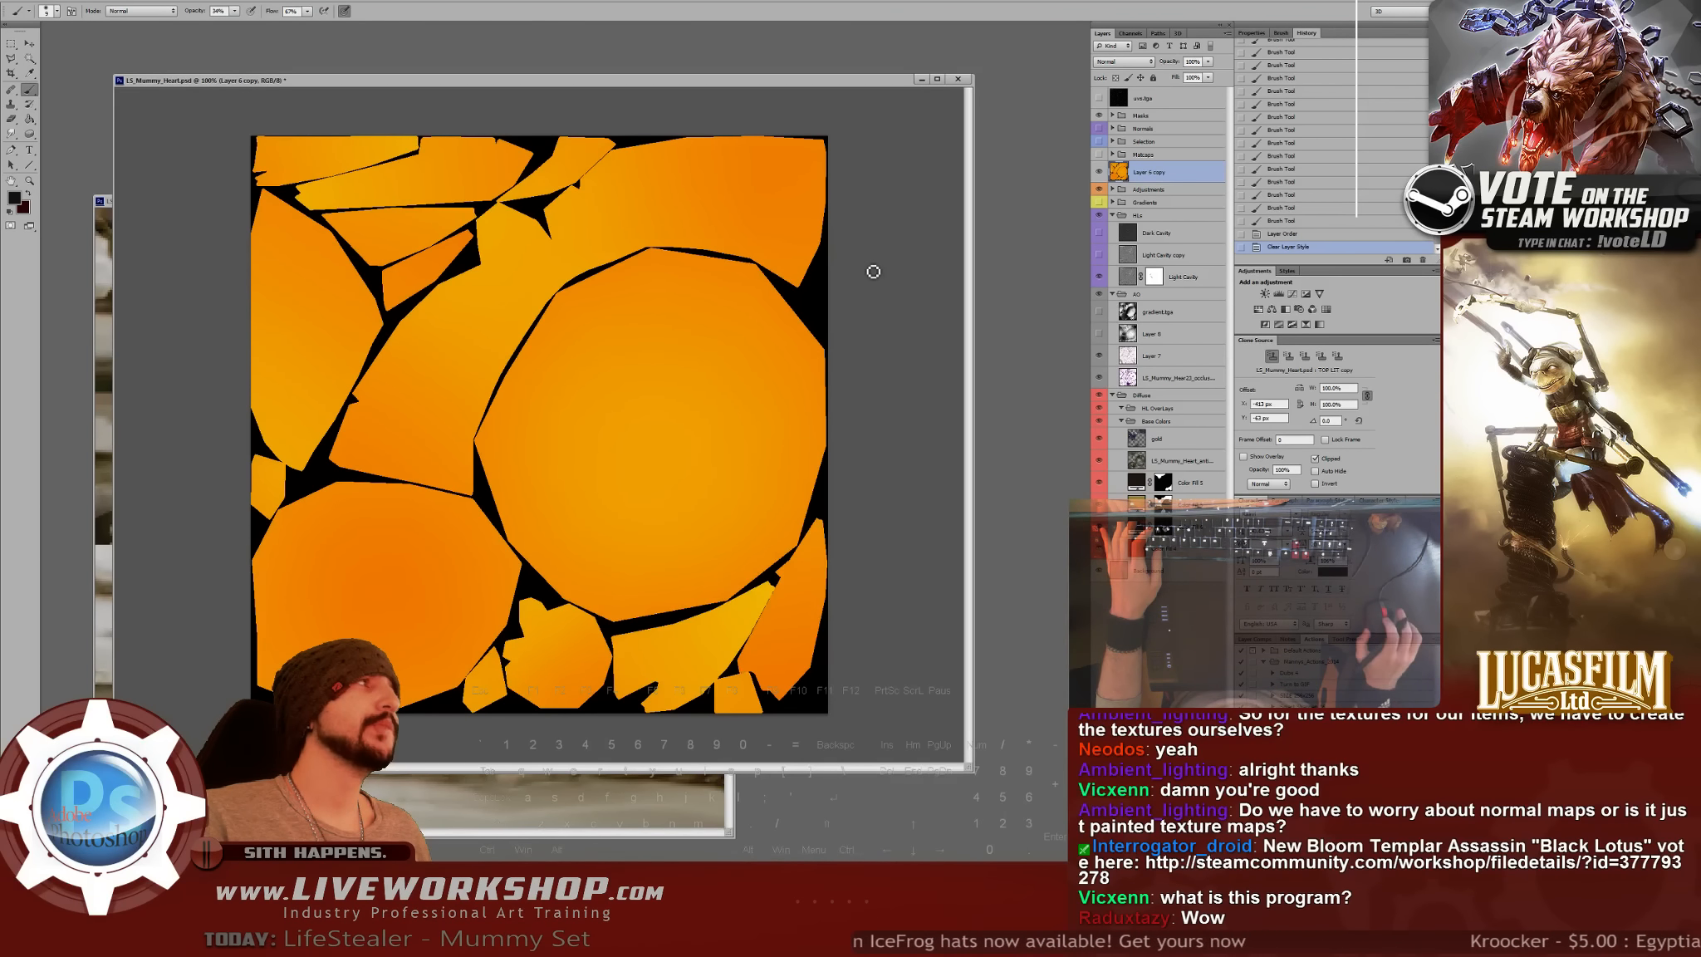
{"action": "key", "text": "ctrl+u"}
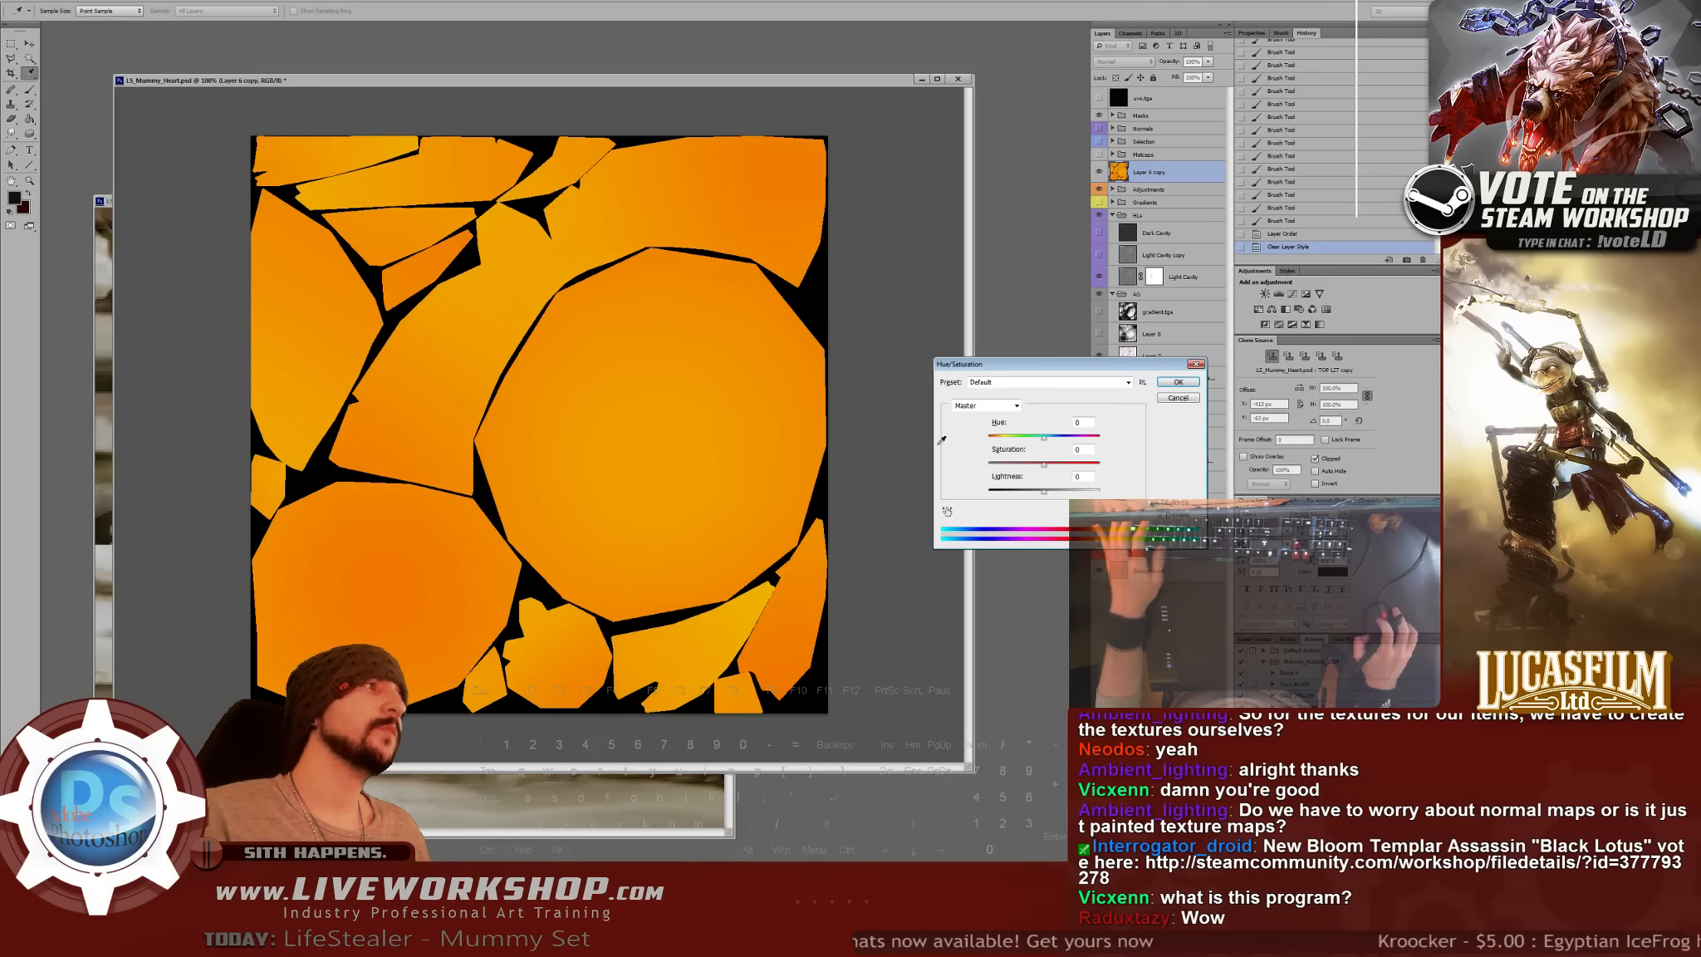
{"action": "left_click_drag", "start_coordinate": [1026, 469], "coordinate": [944, 471]}
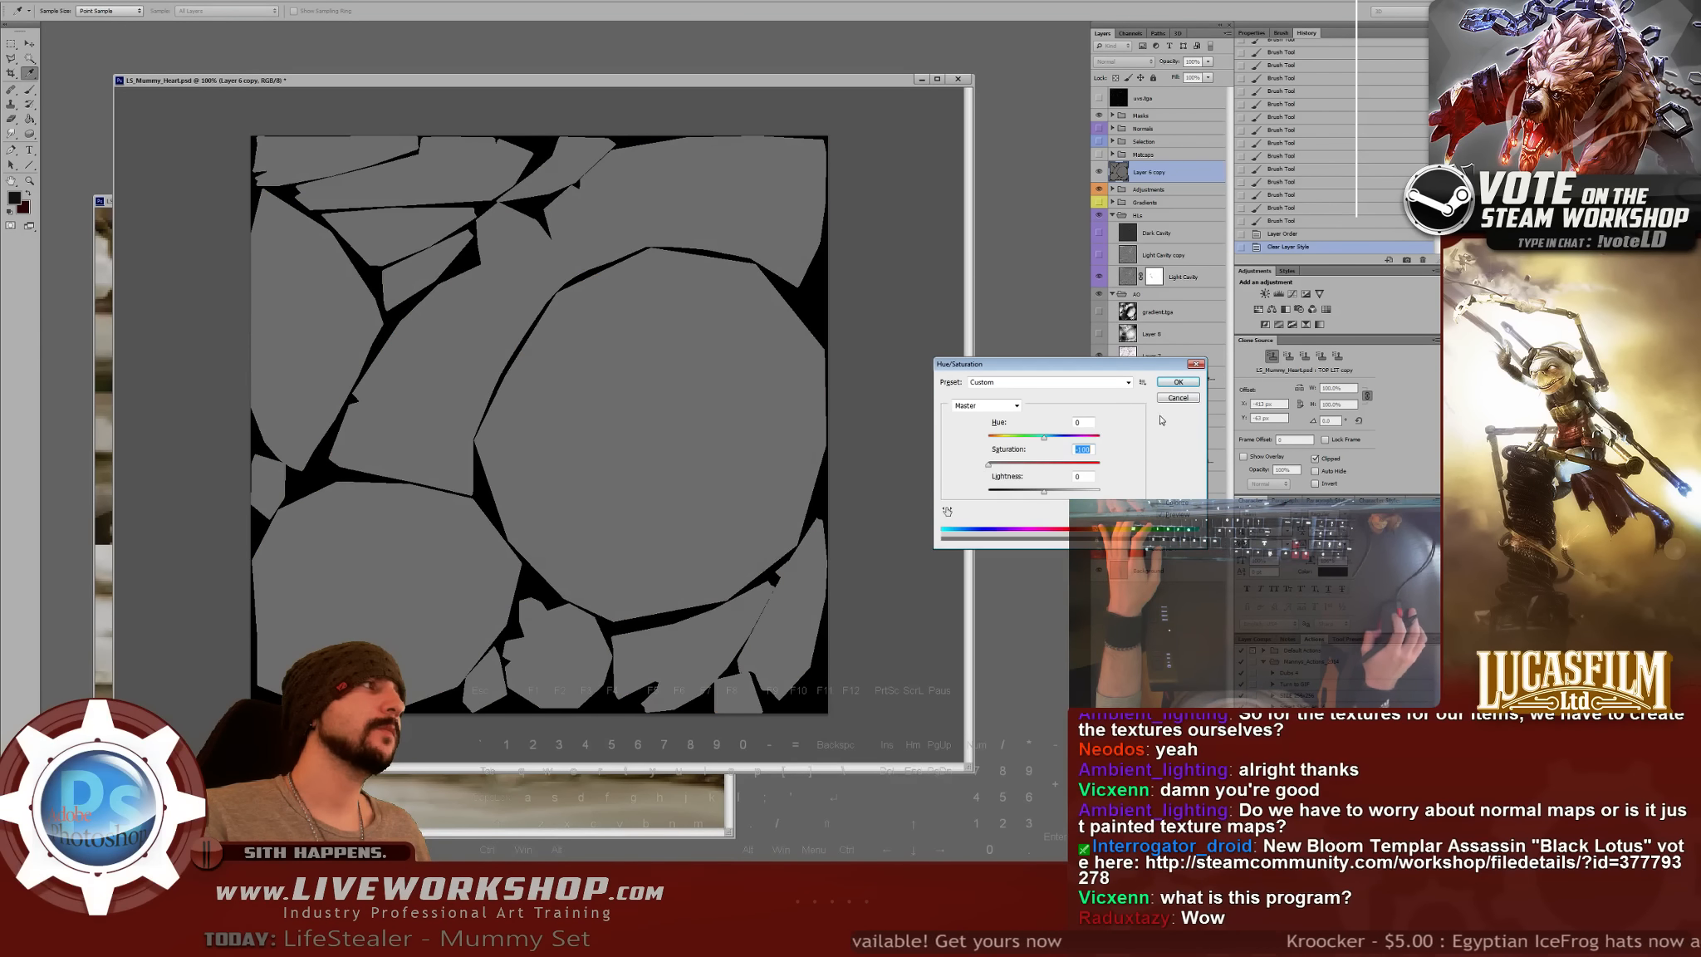
{"action": "left_click", "coordinate": [1178, 397]}
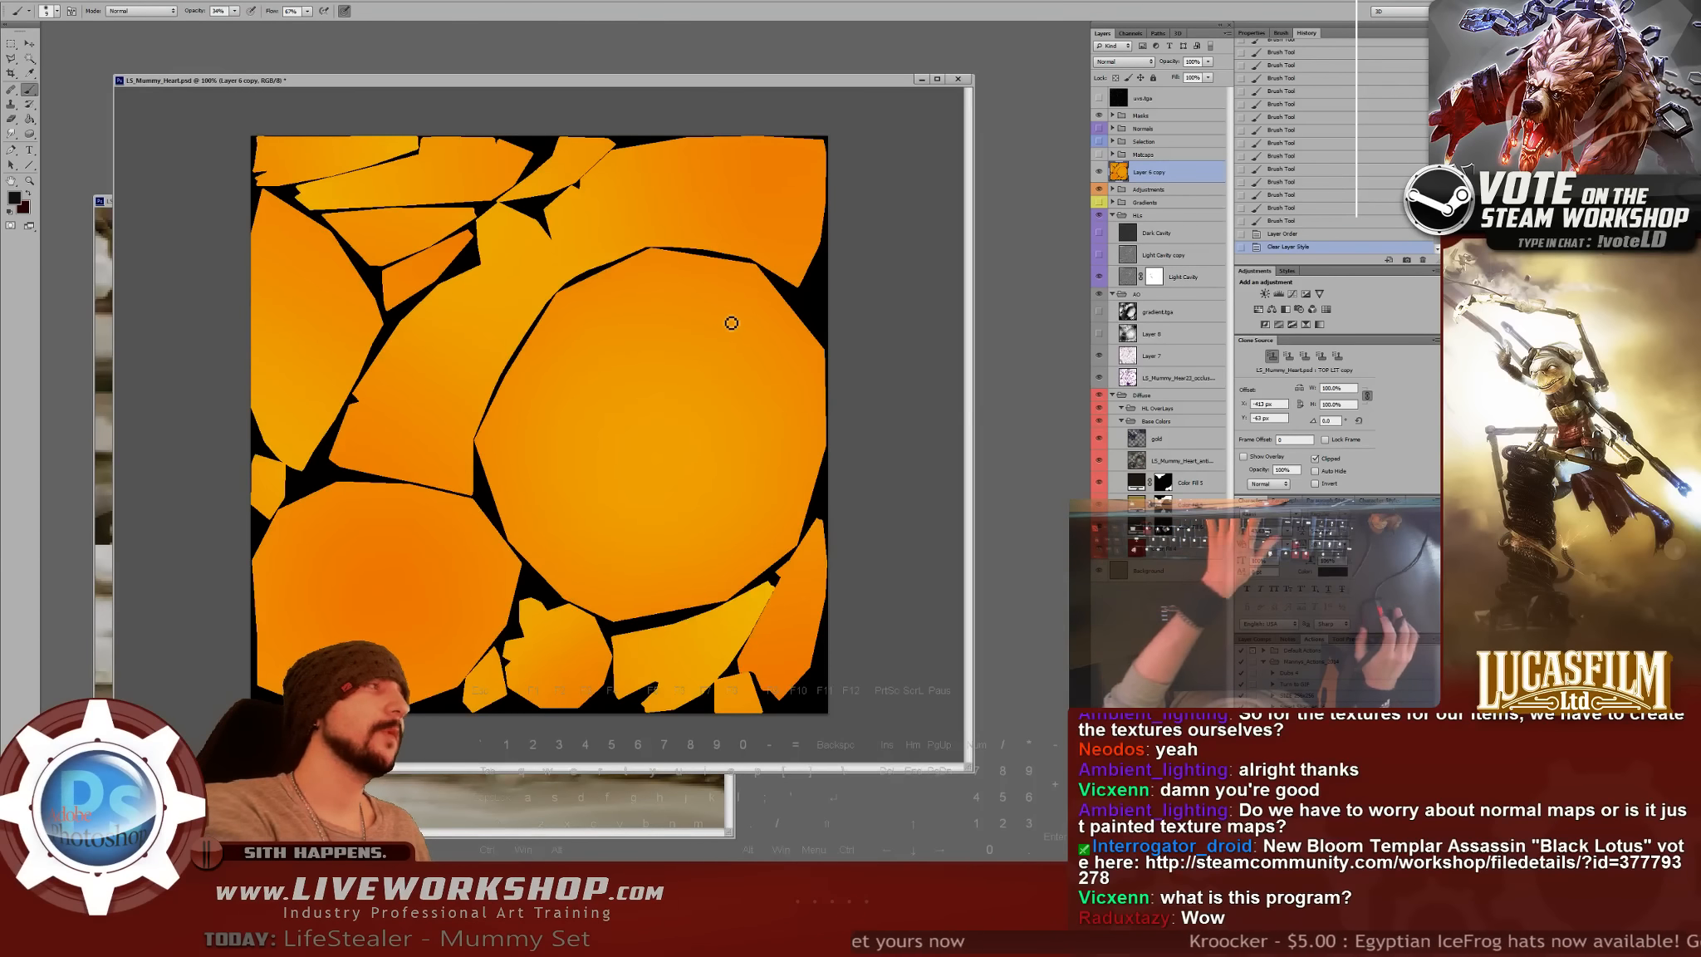
- Apply Color Balance to the gradient copy, setting the shadows to +100, 0, -100 and adjusting the highlights to shift its orange toward yellow
{"action": "key", "text": "ctrl+b"}
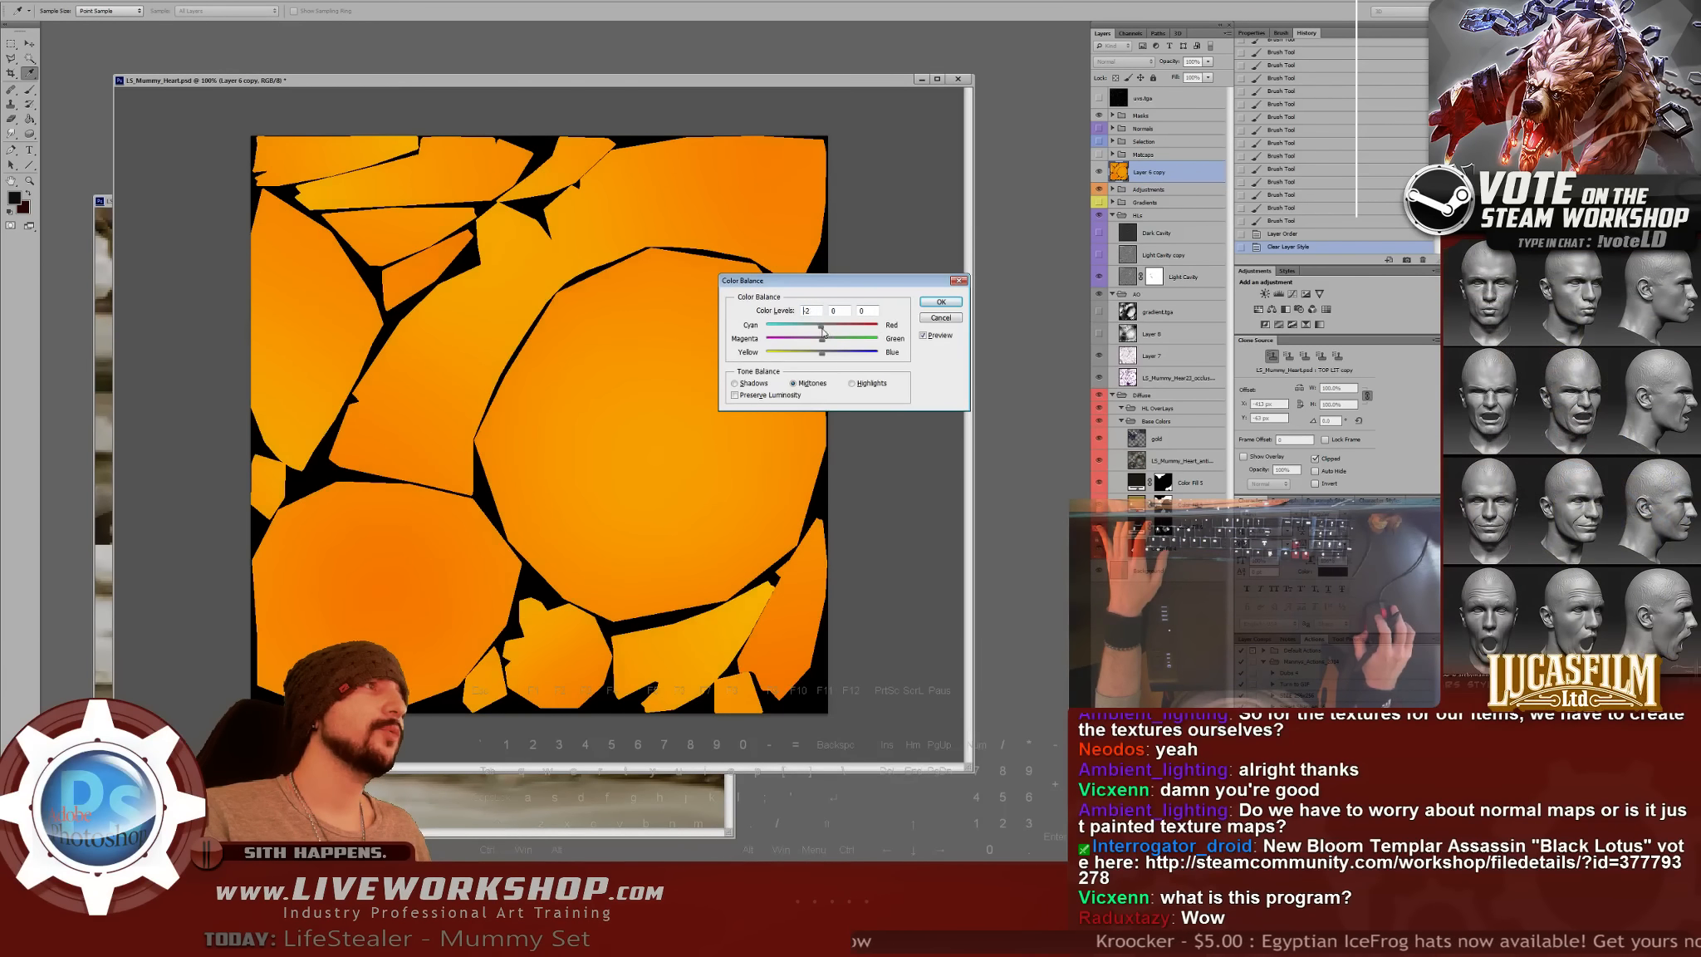
{"action": "left_click_drag", "start_coordinate": [821, 352], "coordinate": [748, 327]}
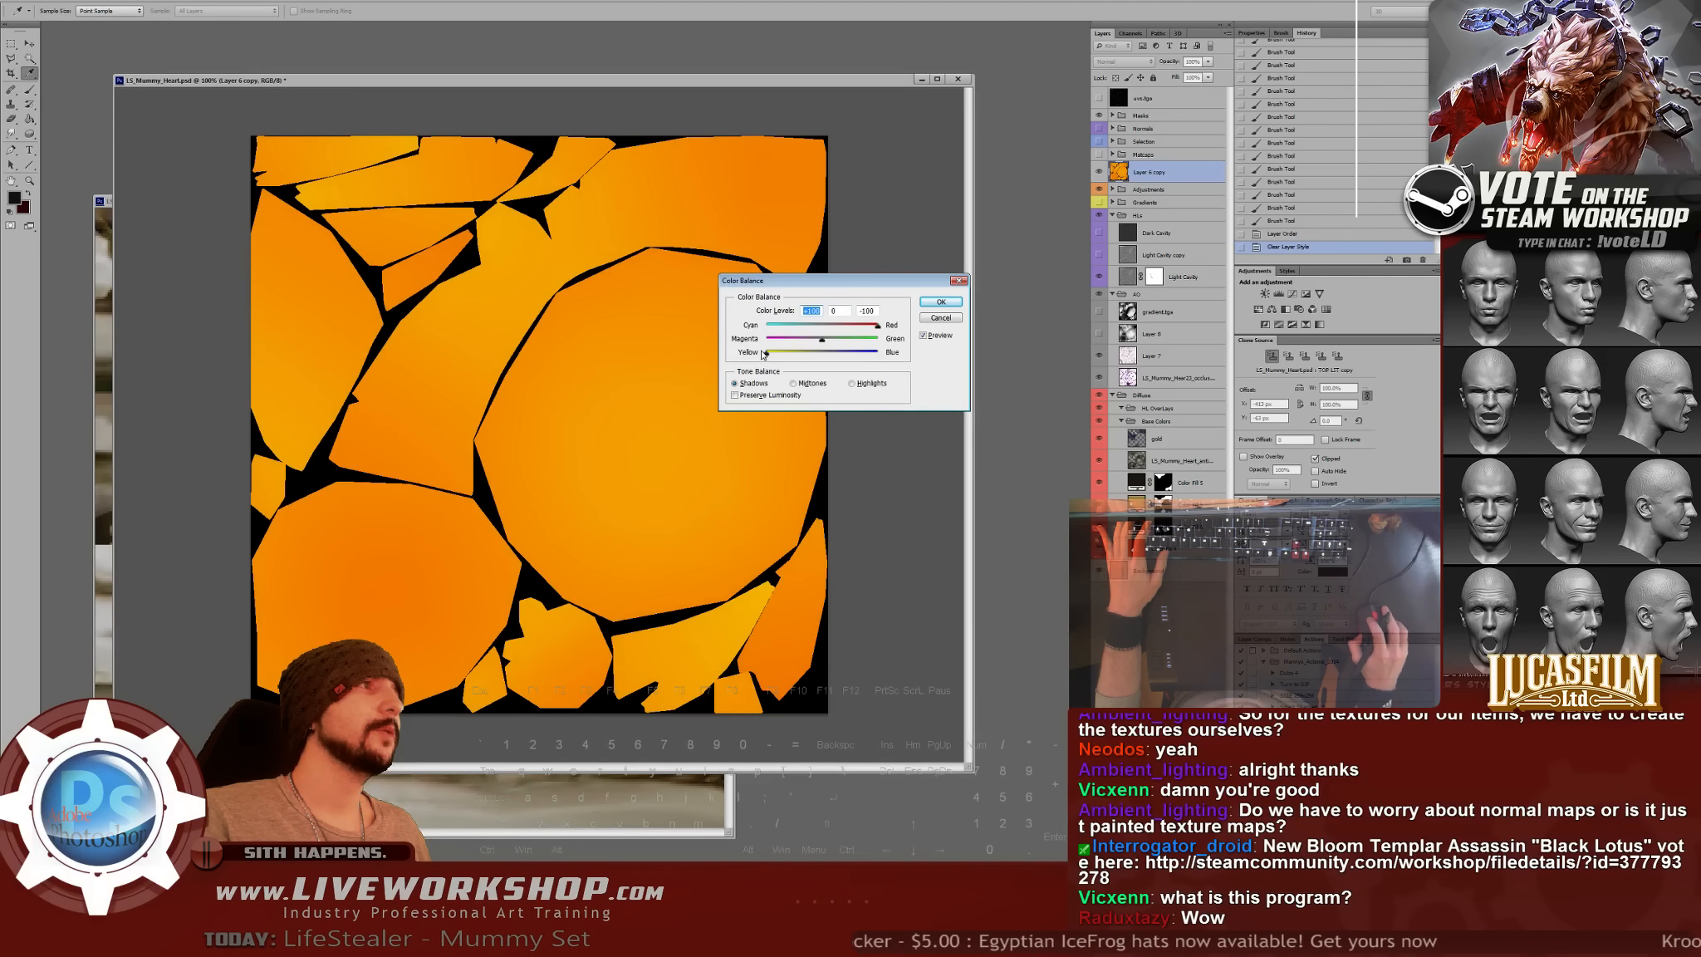
{"action": "left_click", "coordinate": [851, 383]}
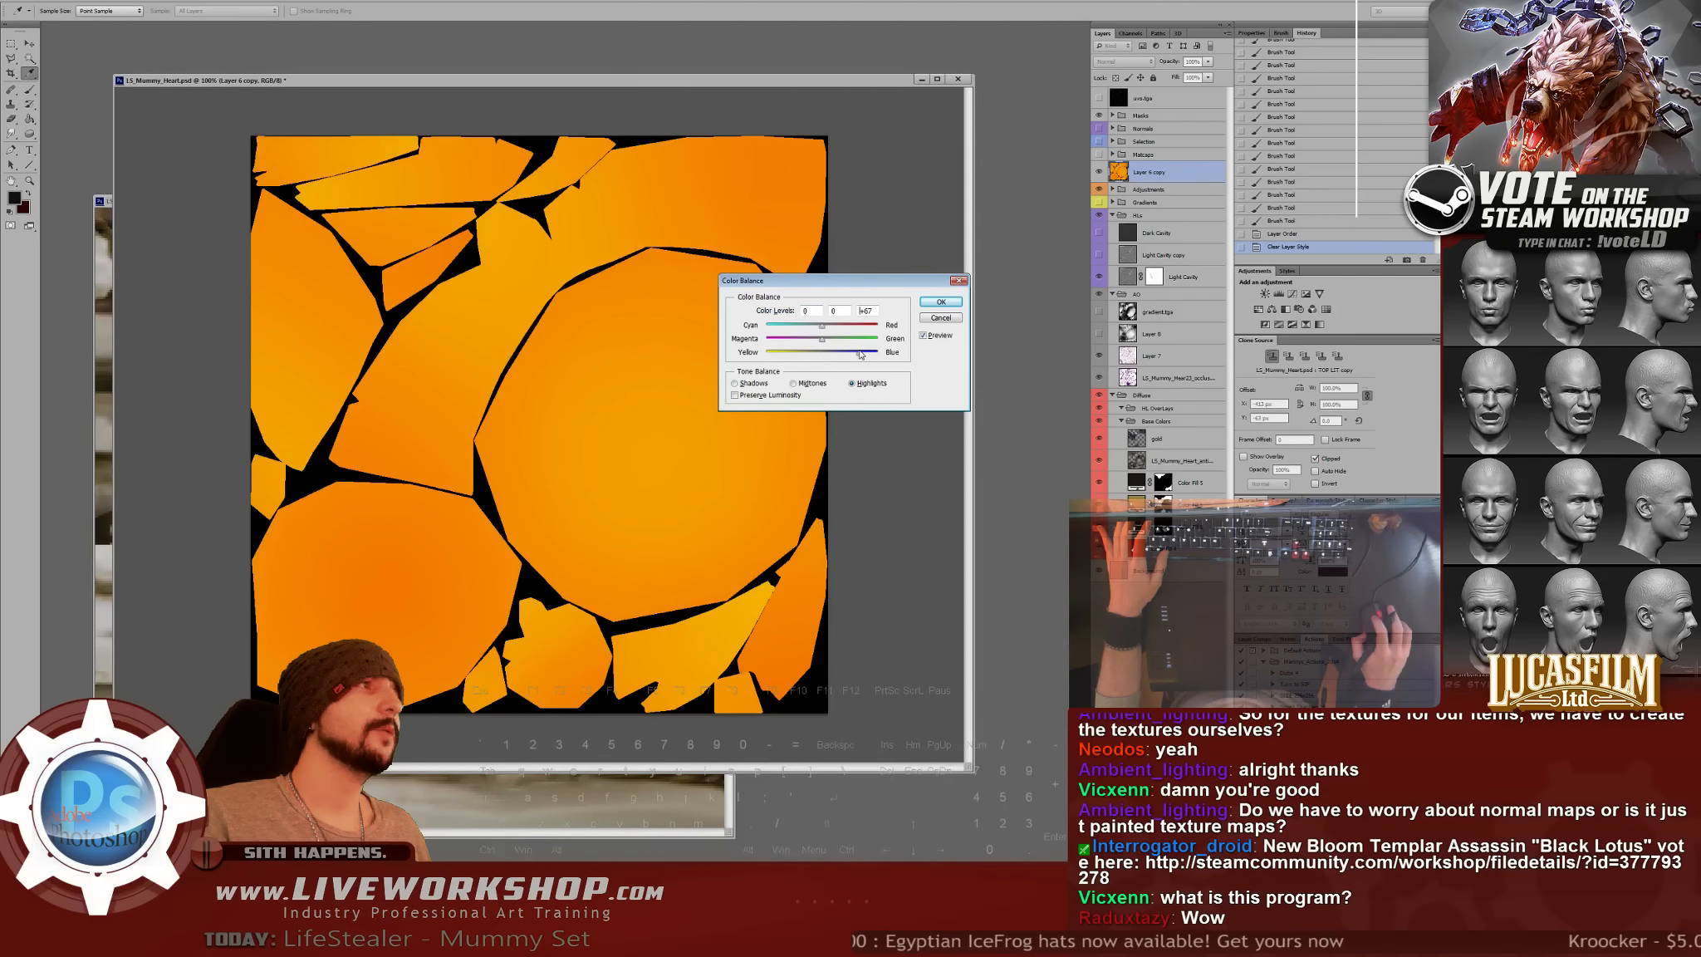
{"action": "left_click_drag", "start_coordinate": [821, 326], "coordinate": [734, 331]}
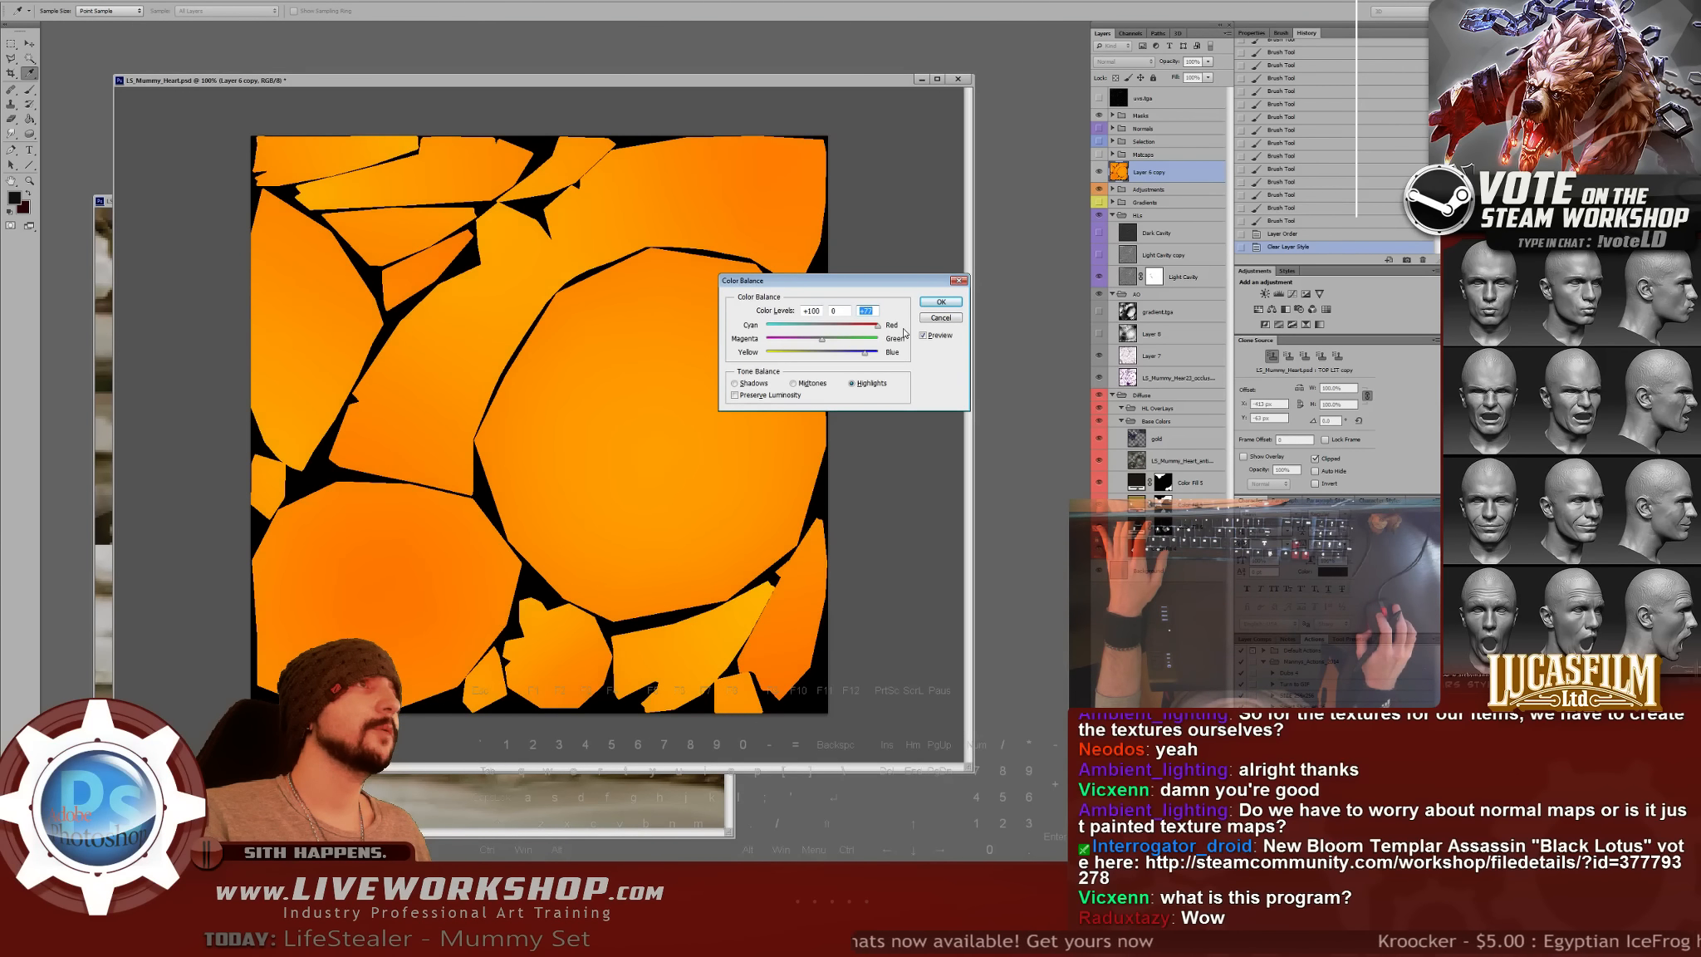
{"action": "left_click_drag", "start_coordinate": [766, 327], "coordinate": [852, 341]}
{"action": "left_click", "coordinate": [930, 303]}
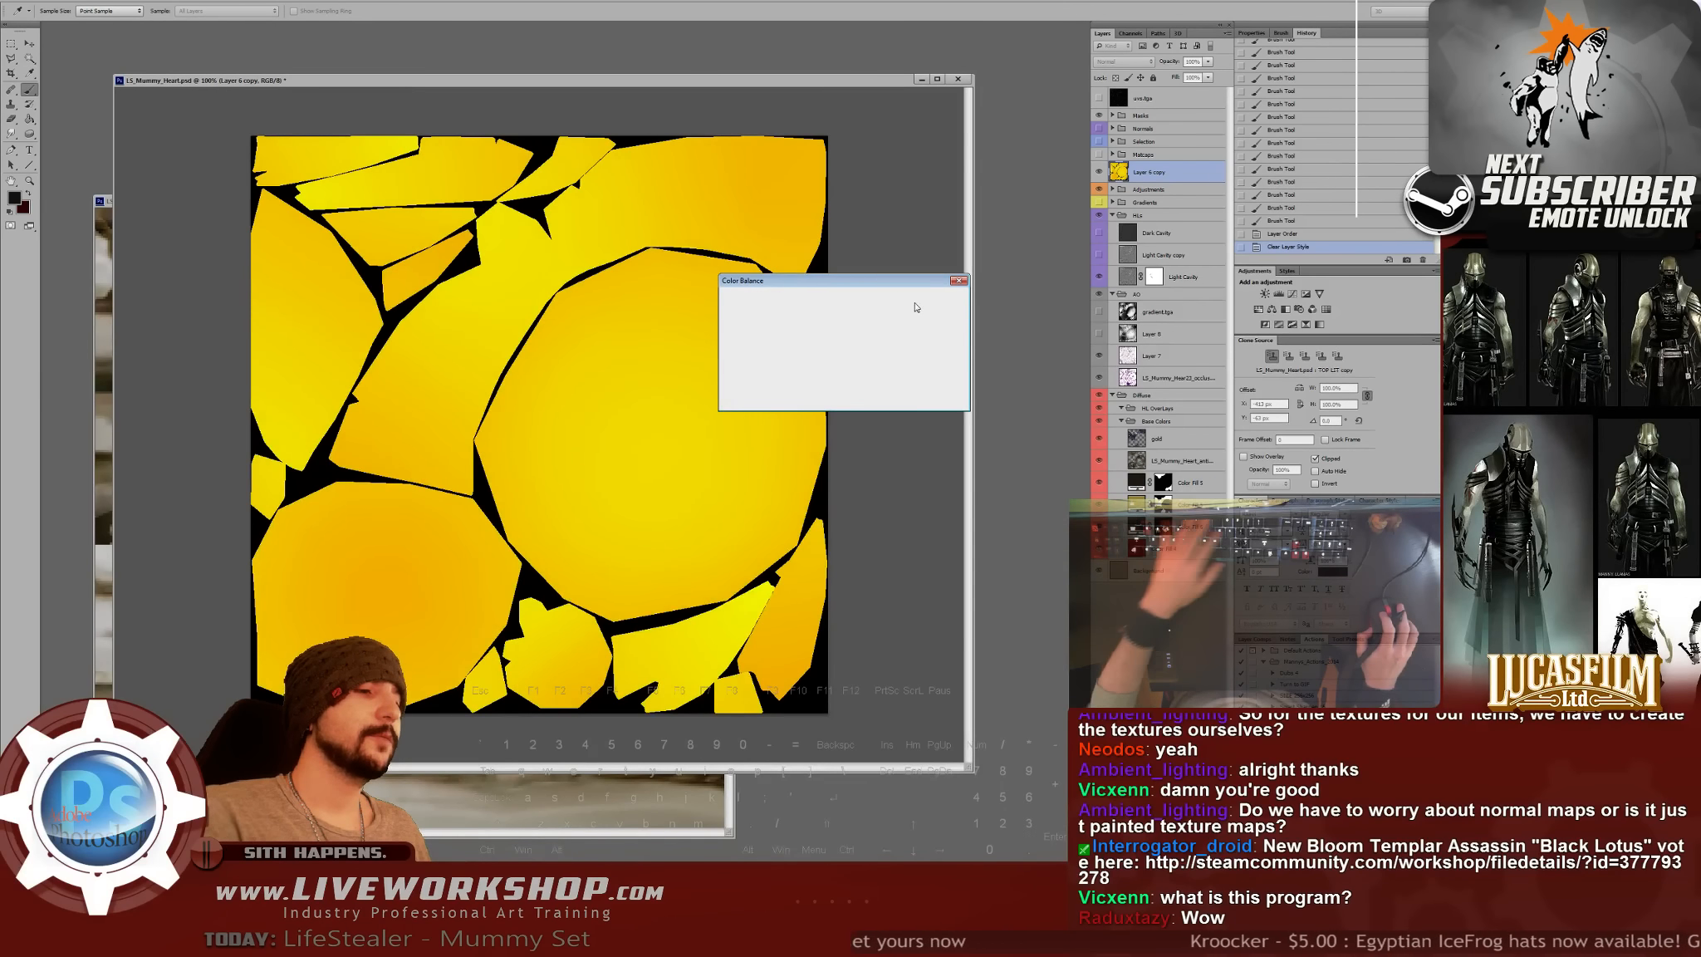
- Apply legacy Brightness/Contrast to the gradient copy with brightness -39 and strongly raised contrast
{"action": "key", "text": "ctrl+shift+b"}
{"action": "left_click", "coordinate": [907, 280]}
{"action": "left_click_drag", "start_coordinate": [927, 260], "coordinate": [967, 266]}
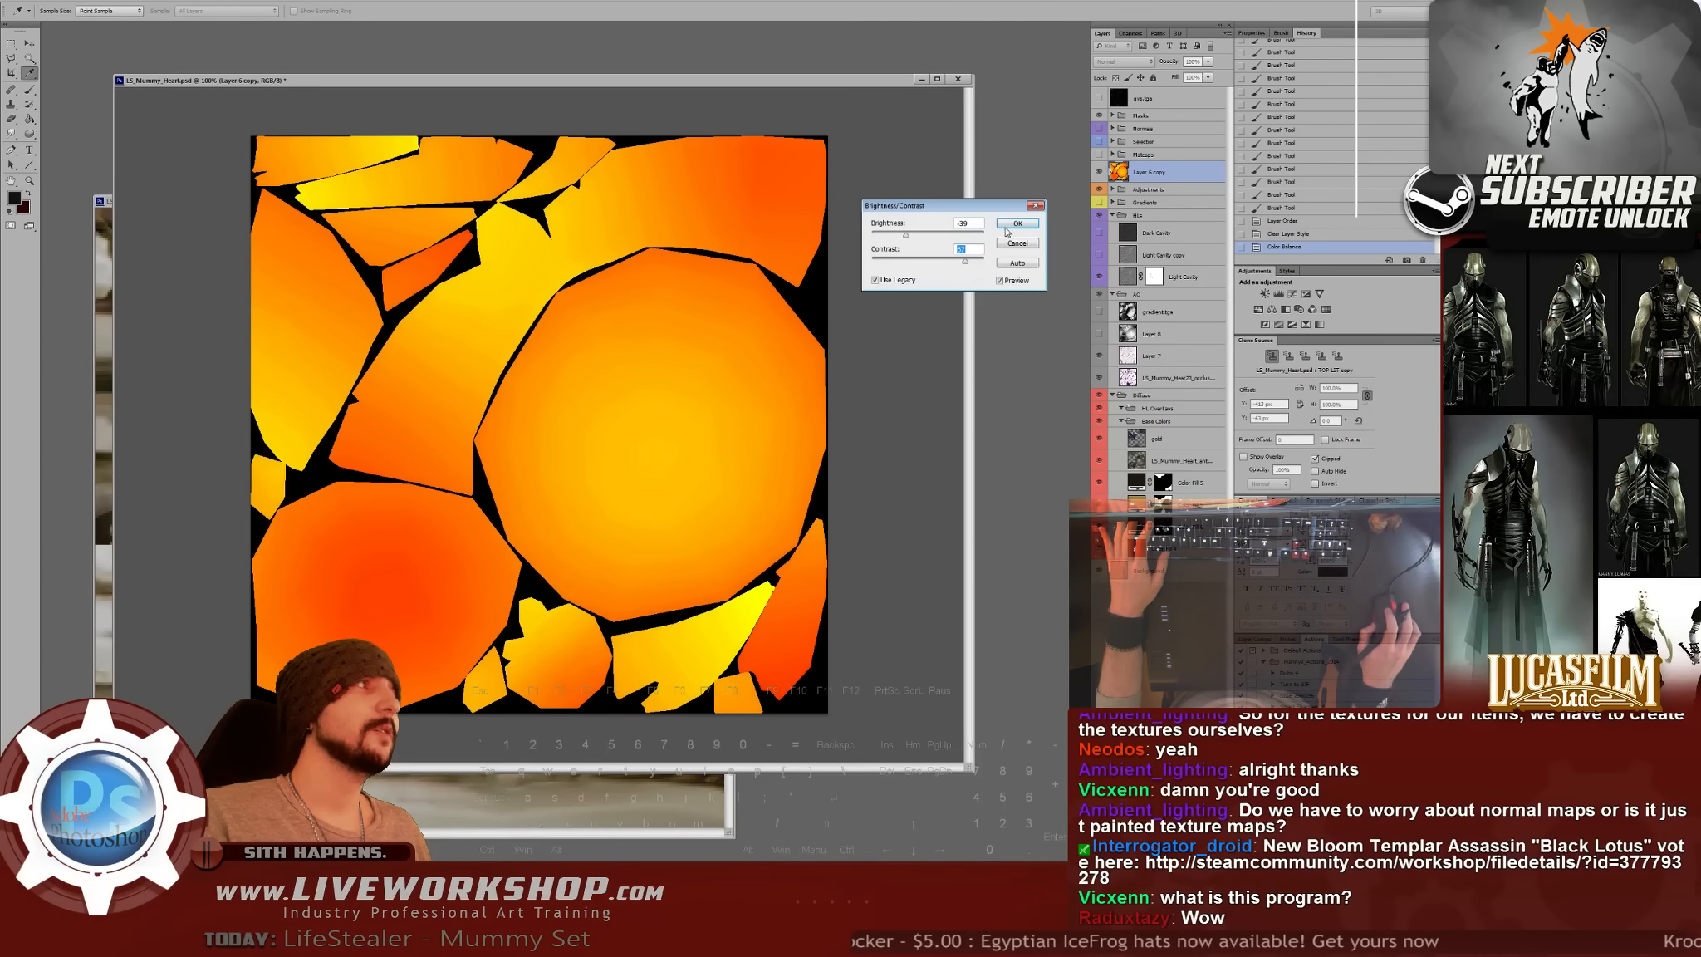
{"action": "left_click", "coordinate": [1008, 227]}
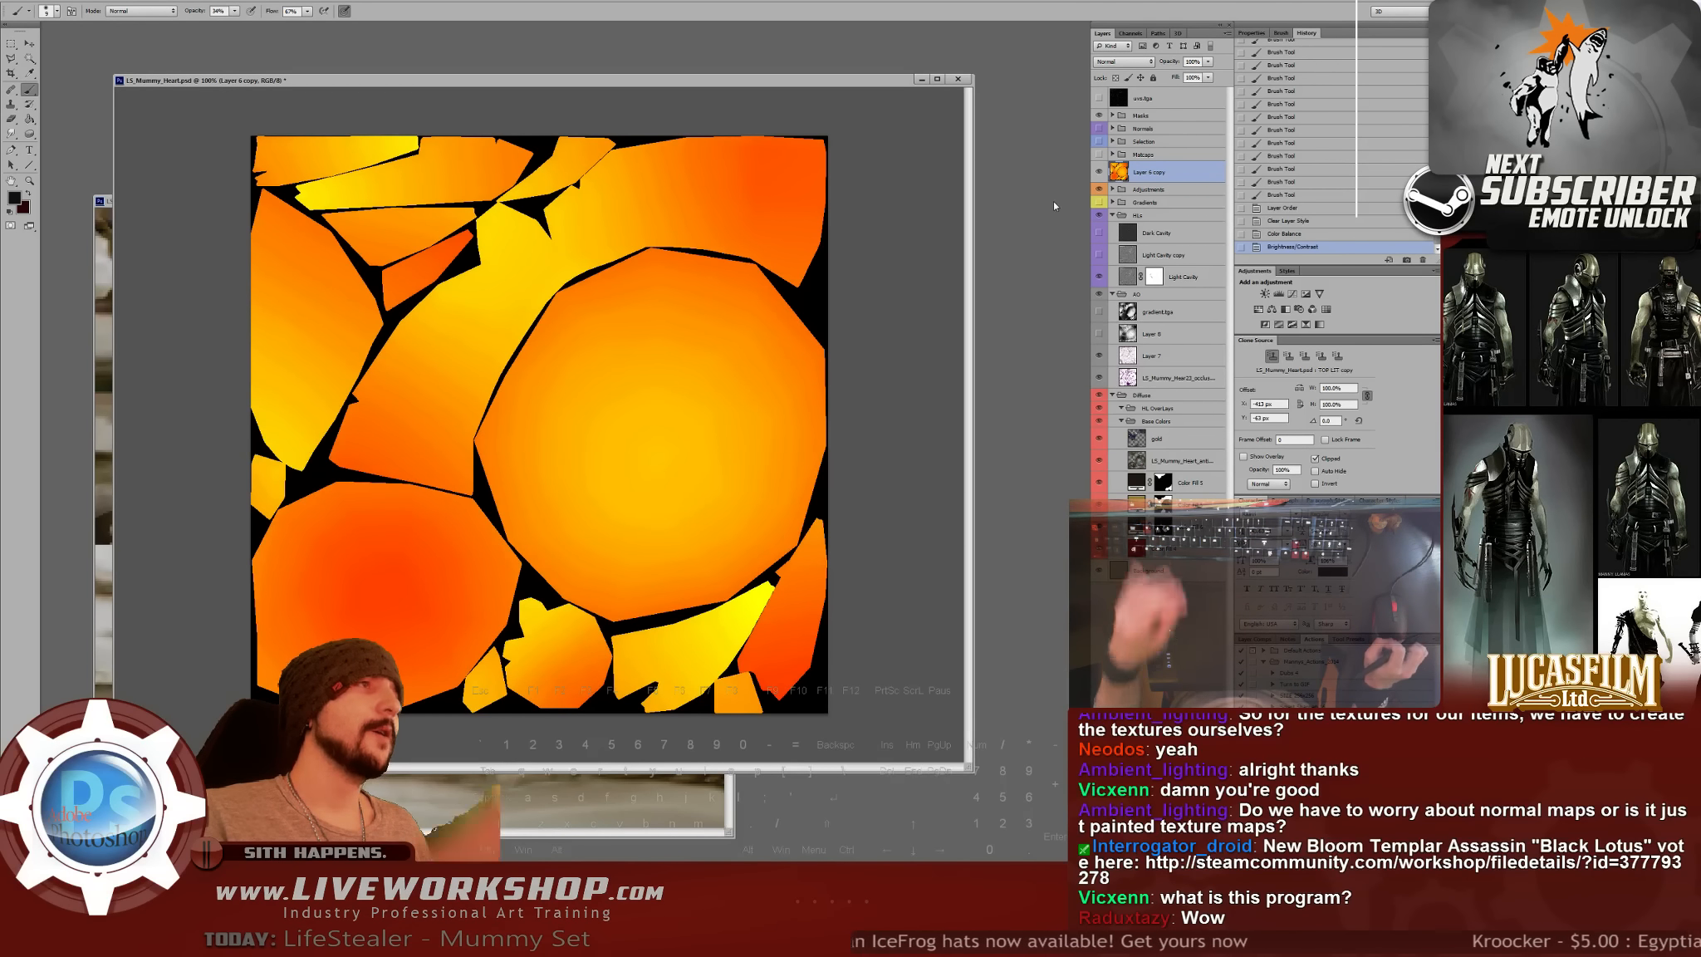
{"action": "key", "text": "ctrl+u"}
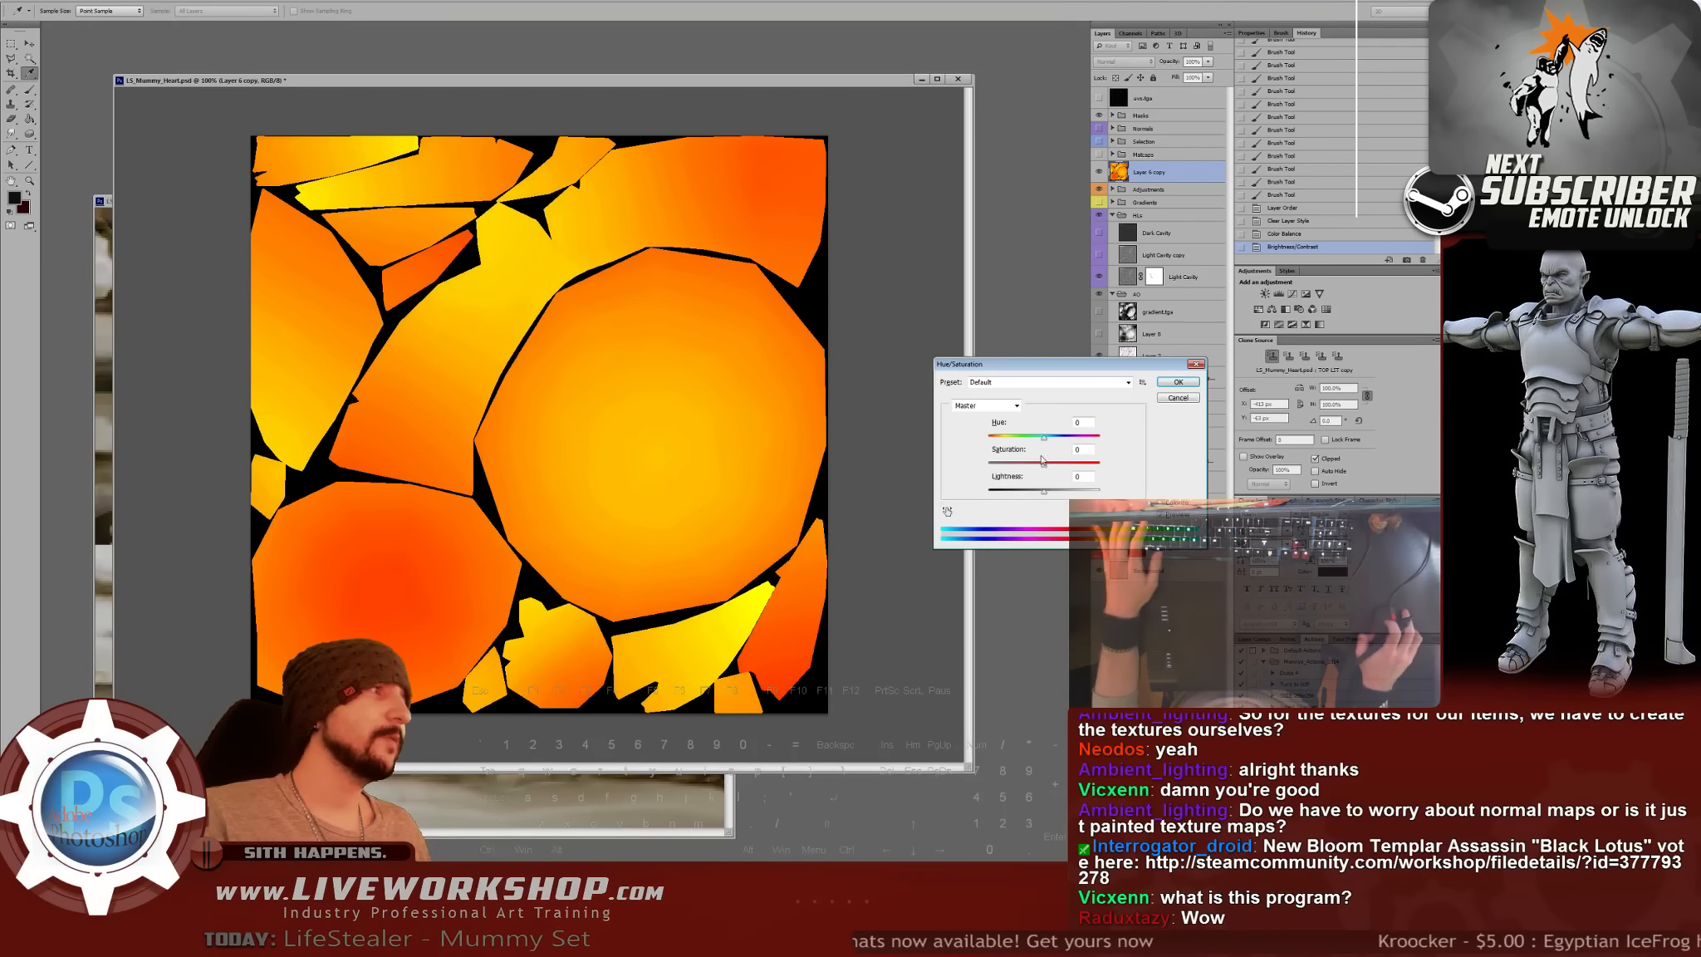
{"action": "left_click_drag", "start_coordinate": [1044, 464], "coordinate": [944, 470]}
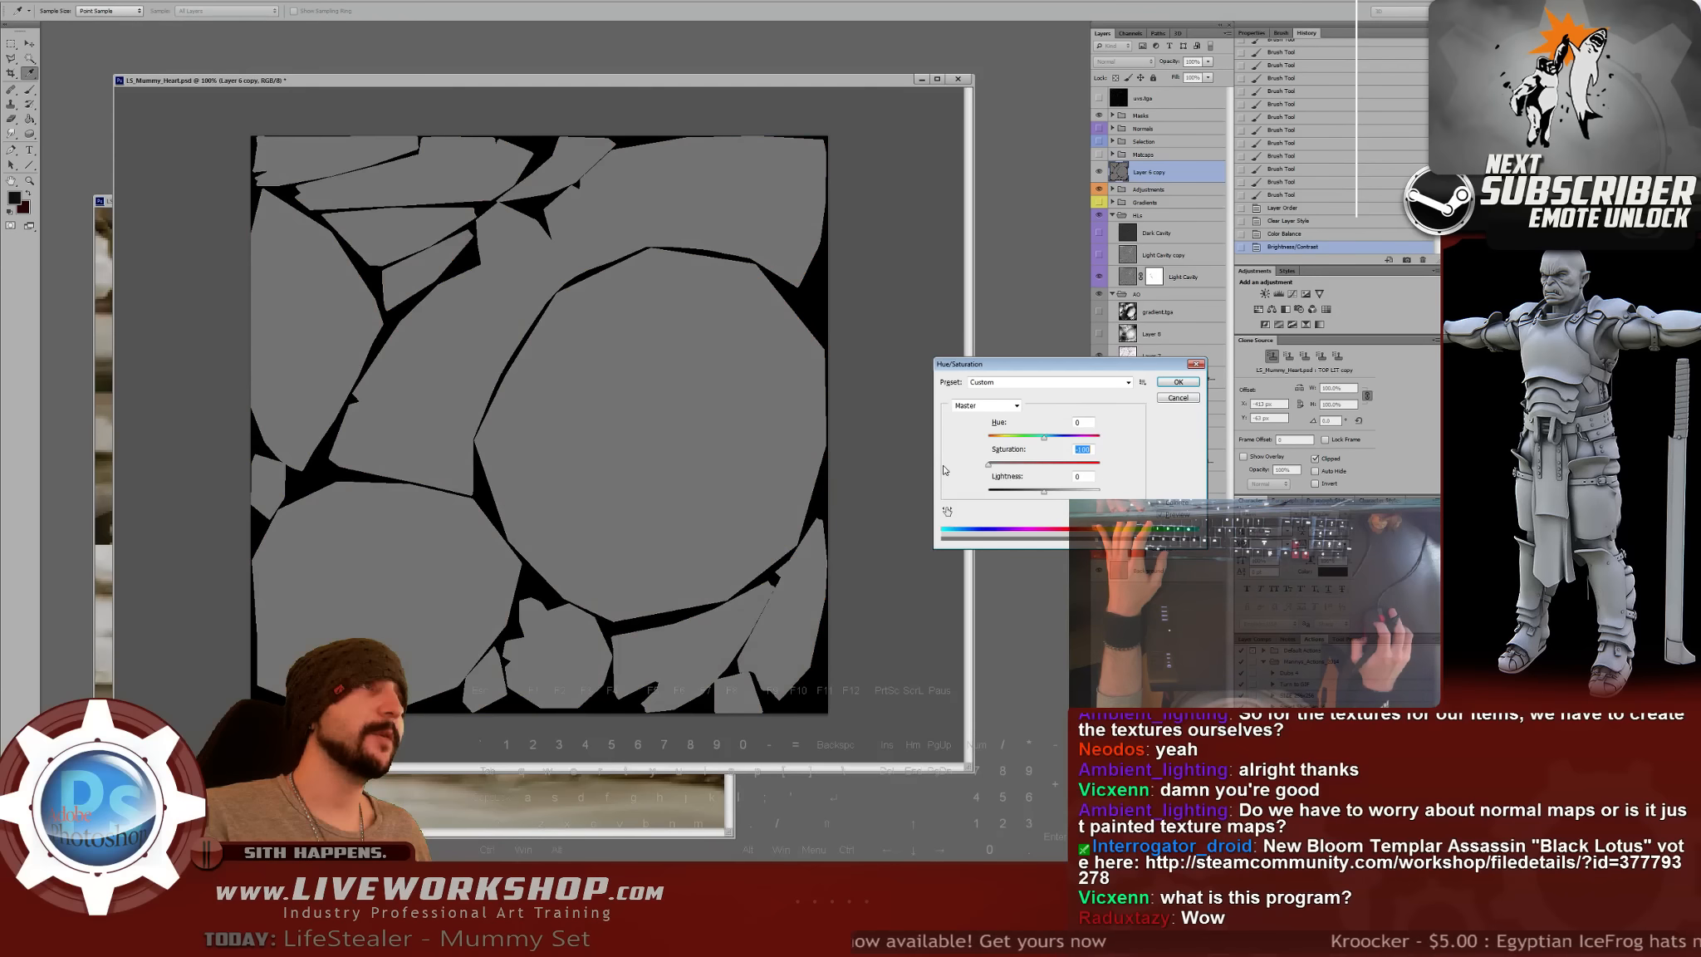
{"action": "left_click", "coordinate": [1175, 397]}
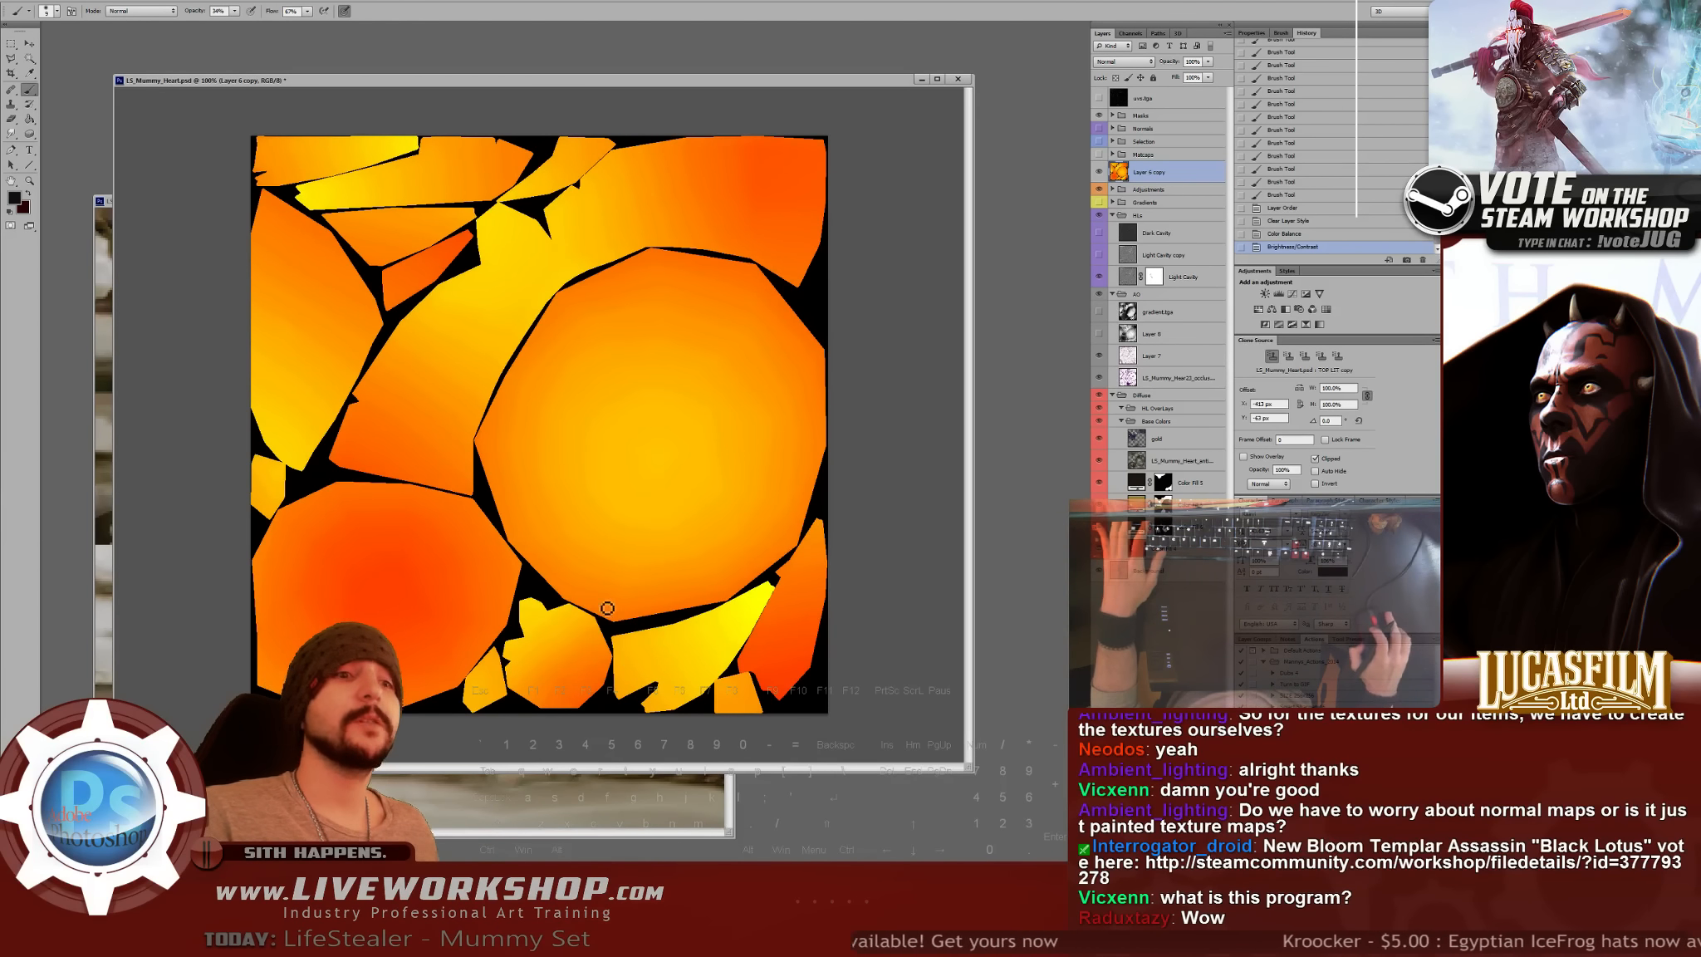
- Switch to ZBrush, examine the wrapped mummy sculpt up close, and return to the heart texture in Photoshop
{"action": "key", "text": "alt+Tab"}
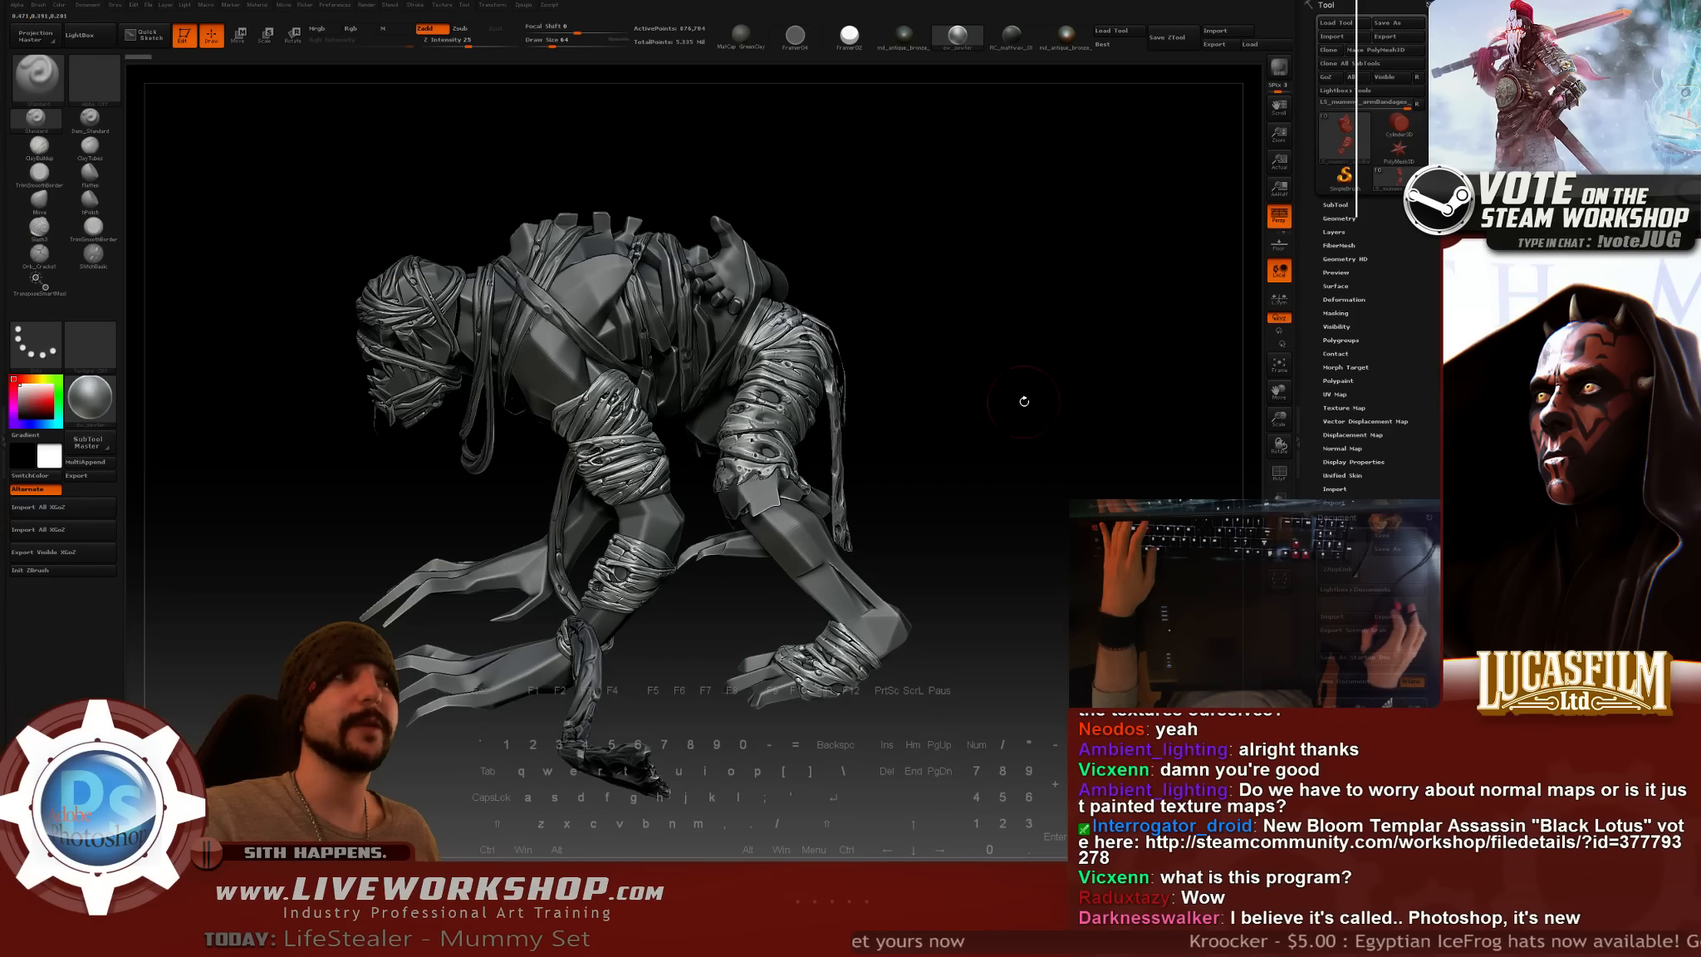
{"action": "left_click_drag", "start_coordinate": [1020, 416], "coordinate": [1100, 448]}
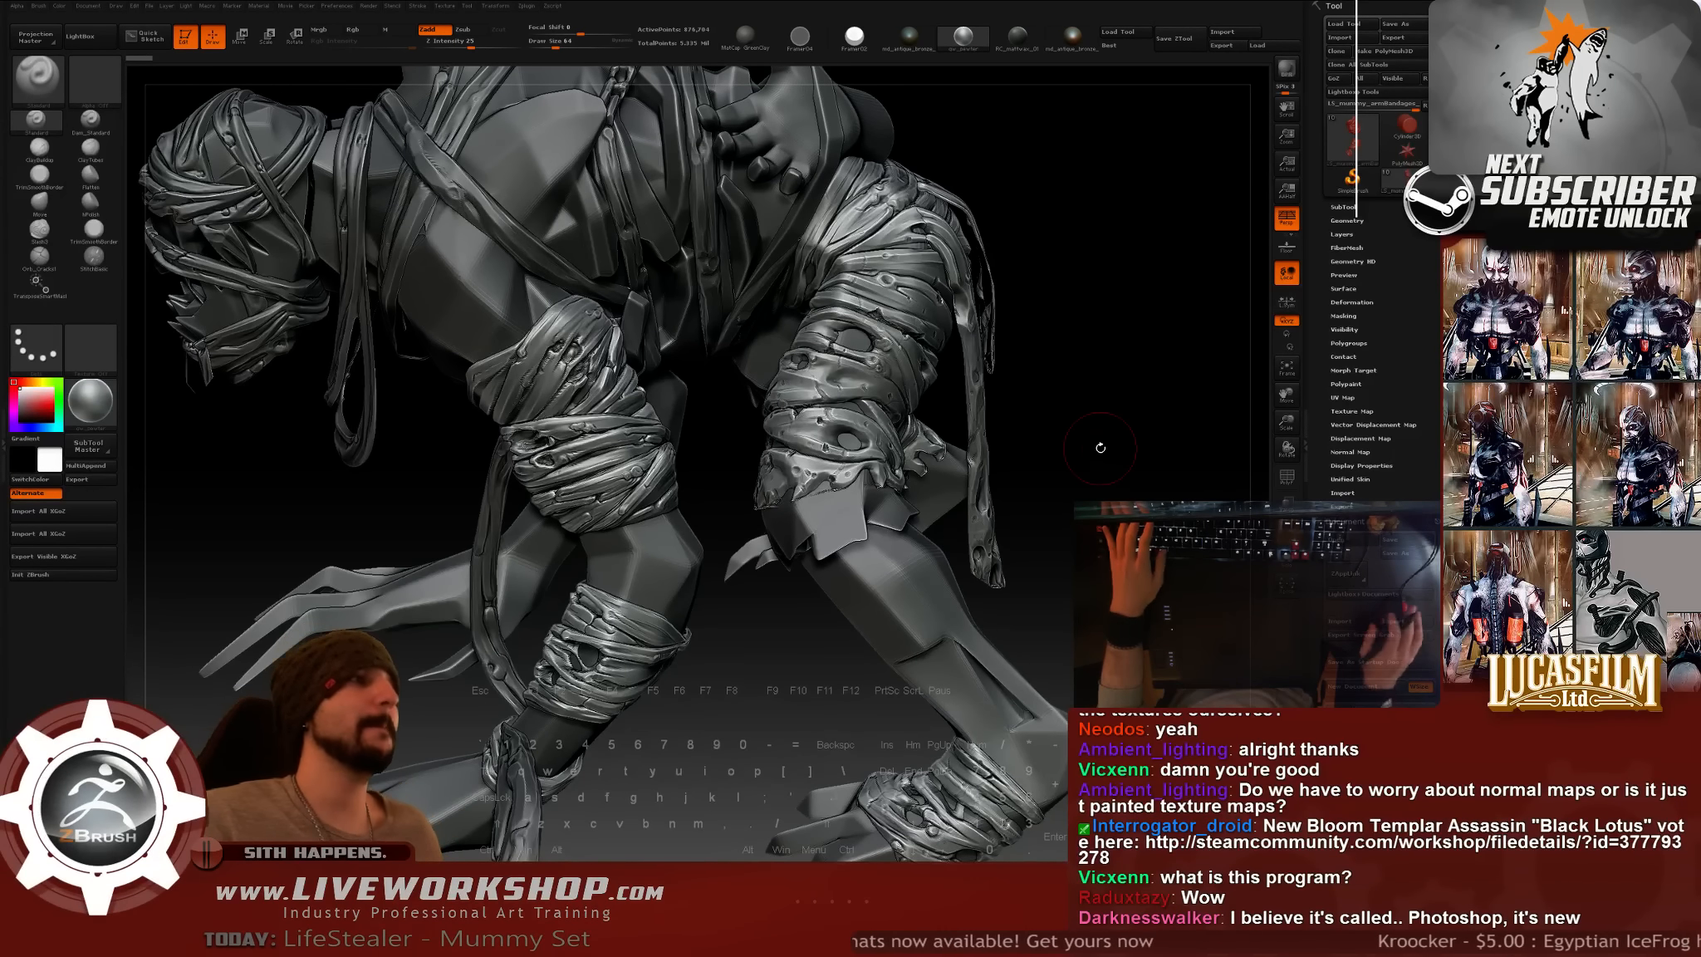
{"action": "key", "text": "super"}
{"action": "key", "text": "Escape"}
{"action": "key", "text": "alt+Tab"}
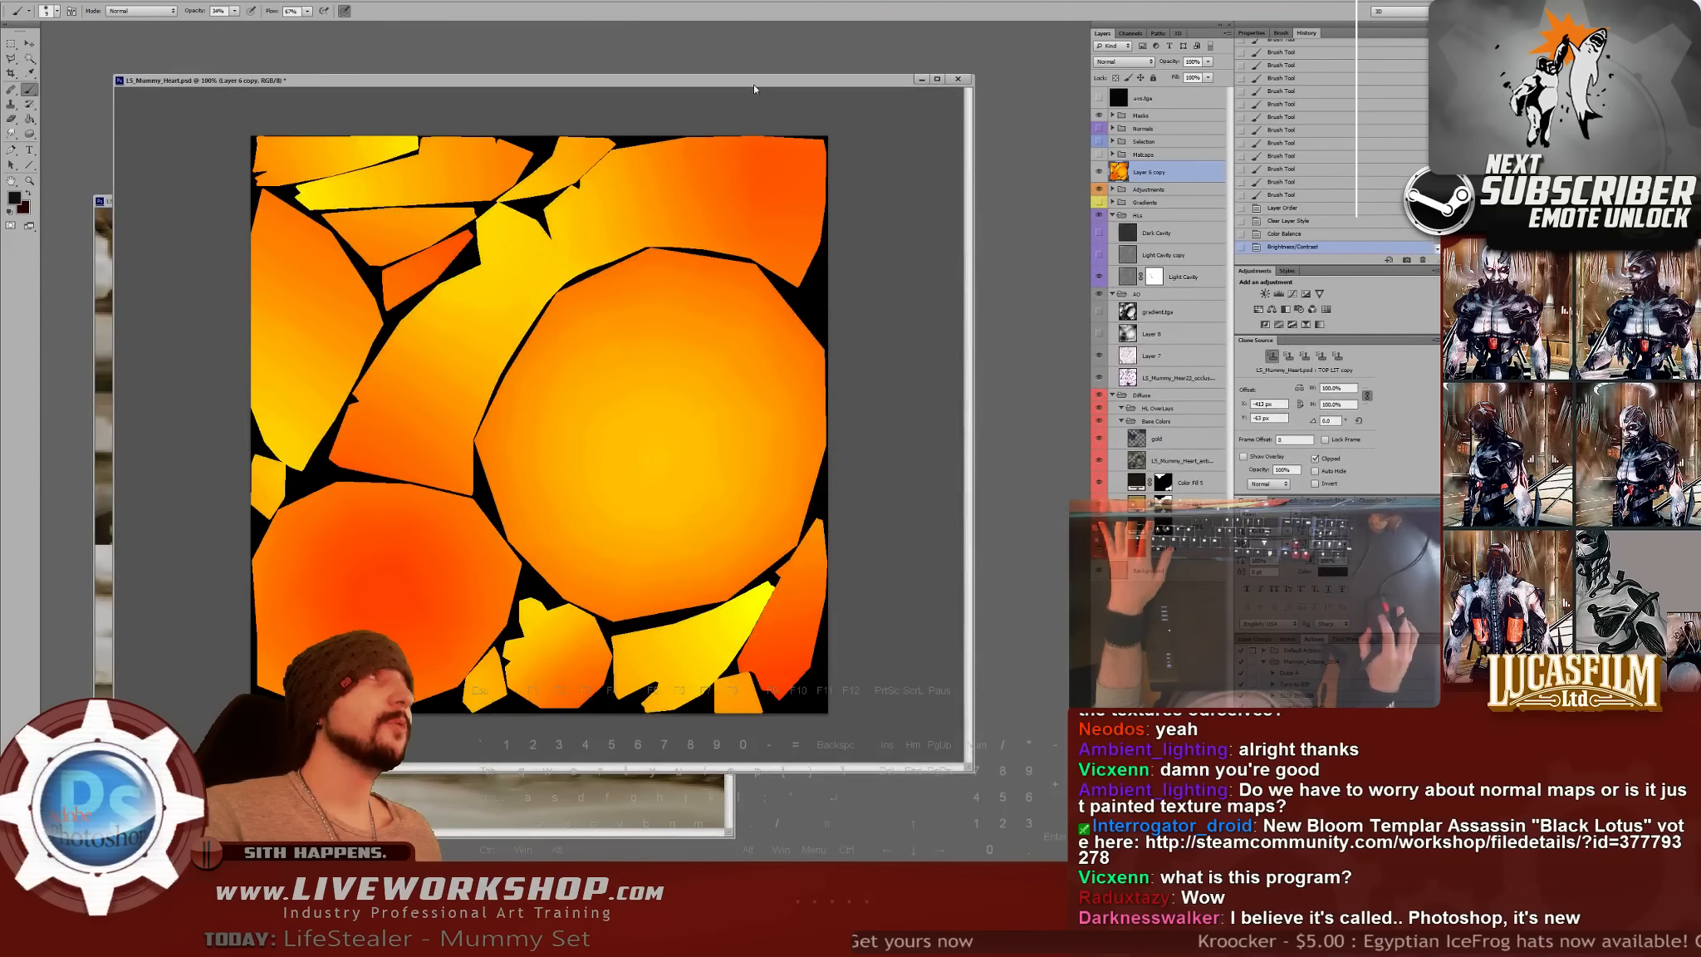
- Select the whole heart texture canvas with the Rectangular Marquee and copy the orange gradient layer, Layer 6 copy
{"action": "left_click_drag", "start_coordinate": [754, 81], "coordinate": [806, 72]}
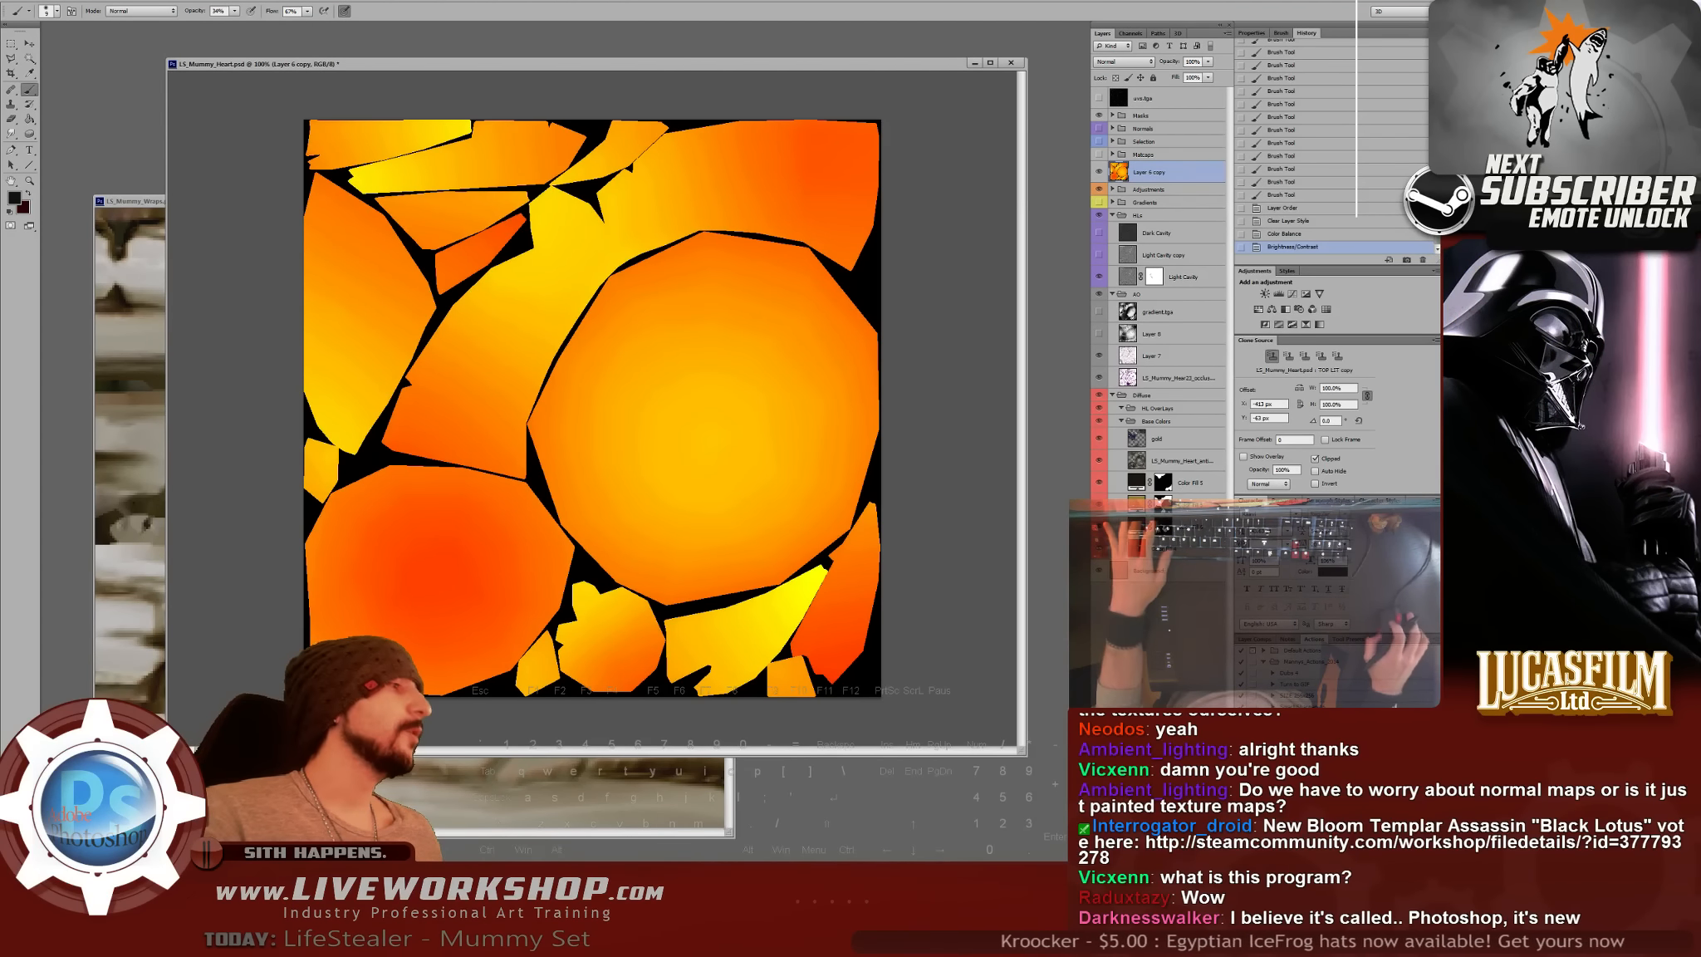
{"action": "left_click", "coordinate": [1121, 165], "text": "ctrl"}
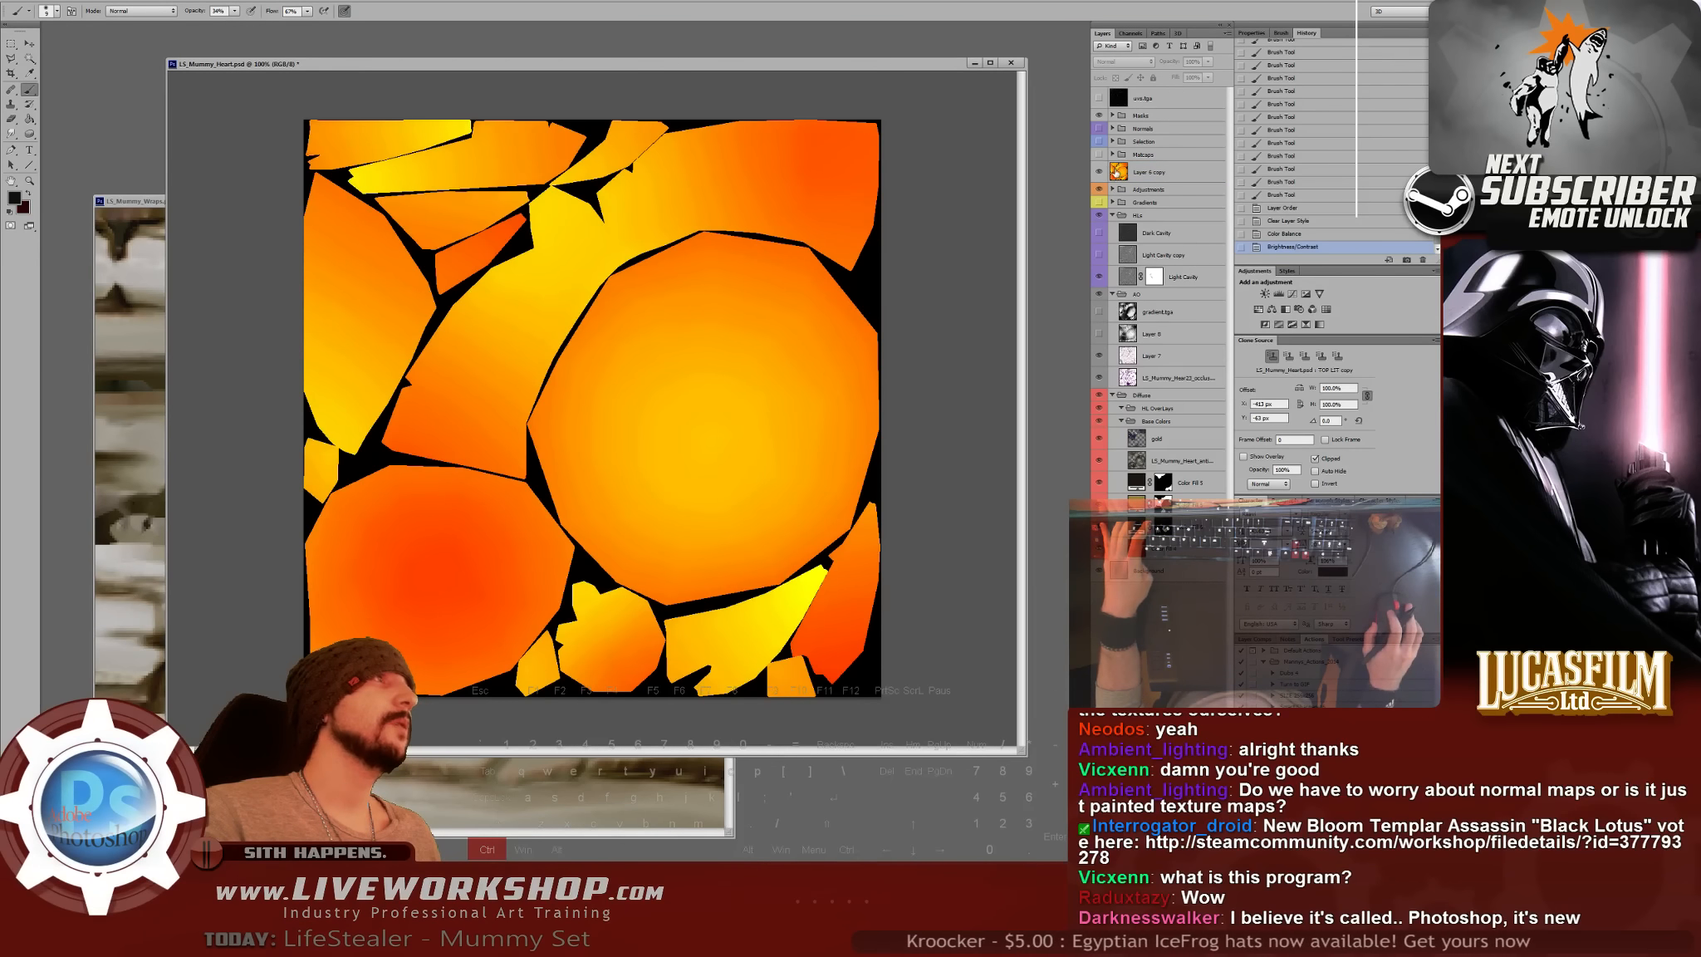
{"action": "key", "text": "m"}
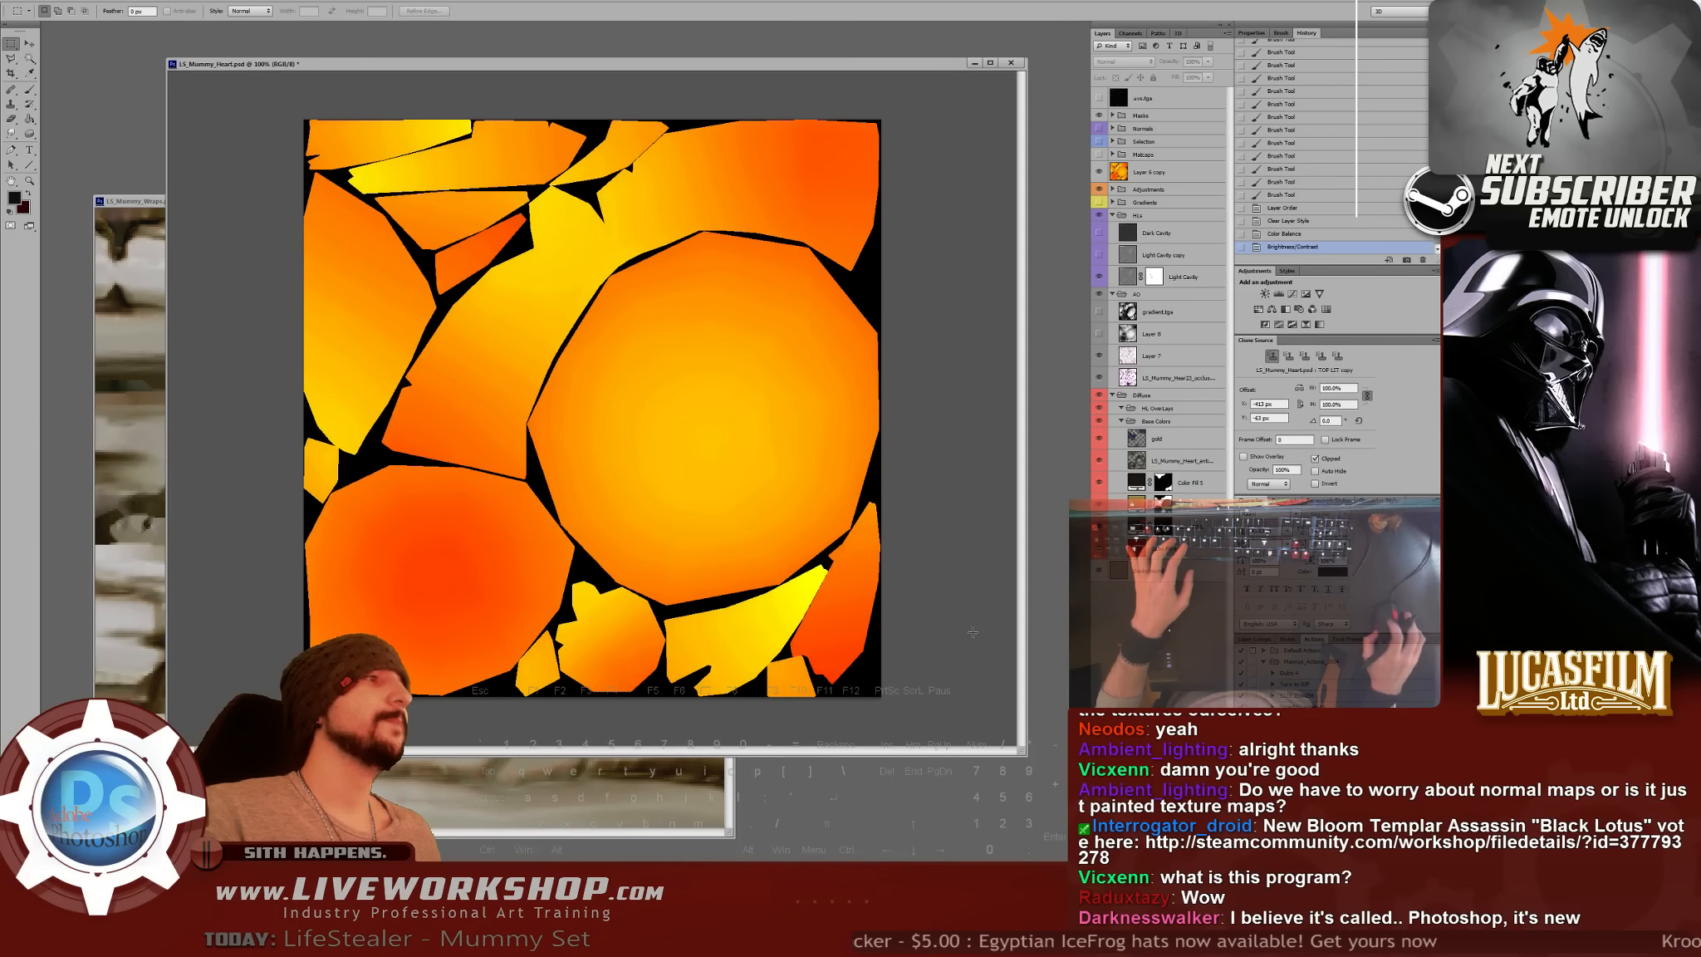
{"action": "left_click_drag", "start_coordinate": [316, 130], "coordinate": [889, 701]}
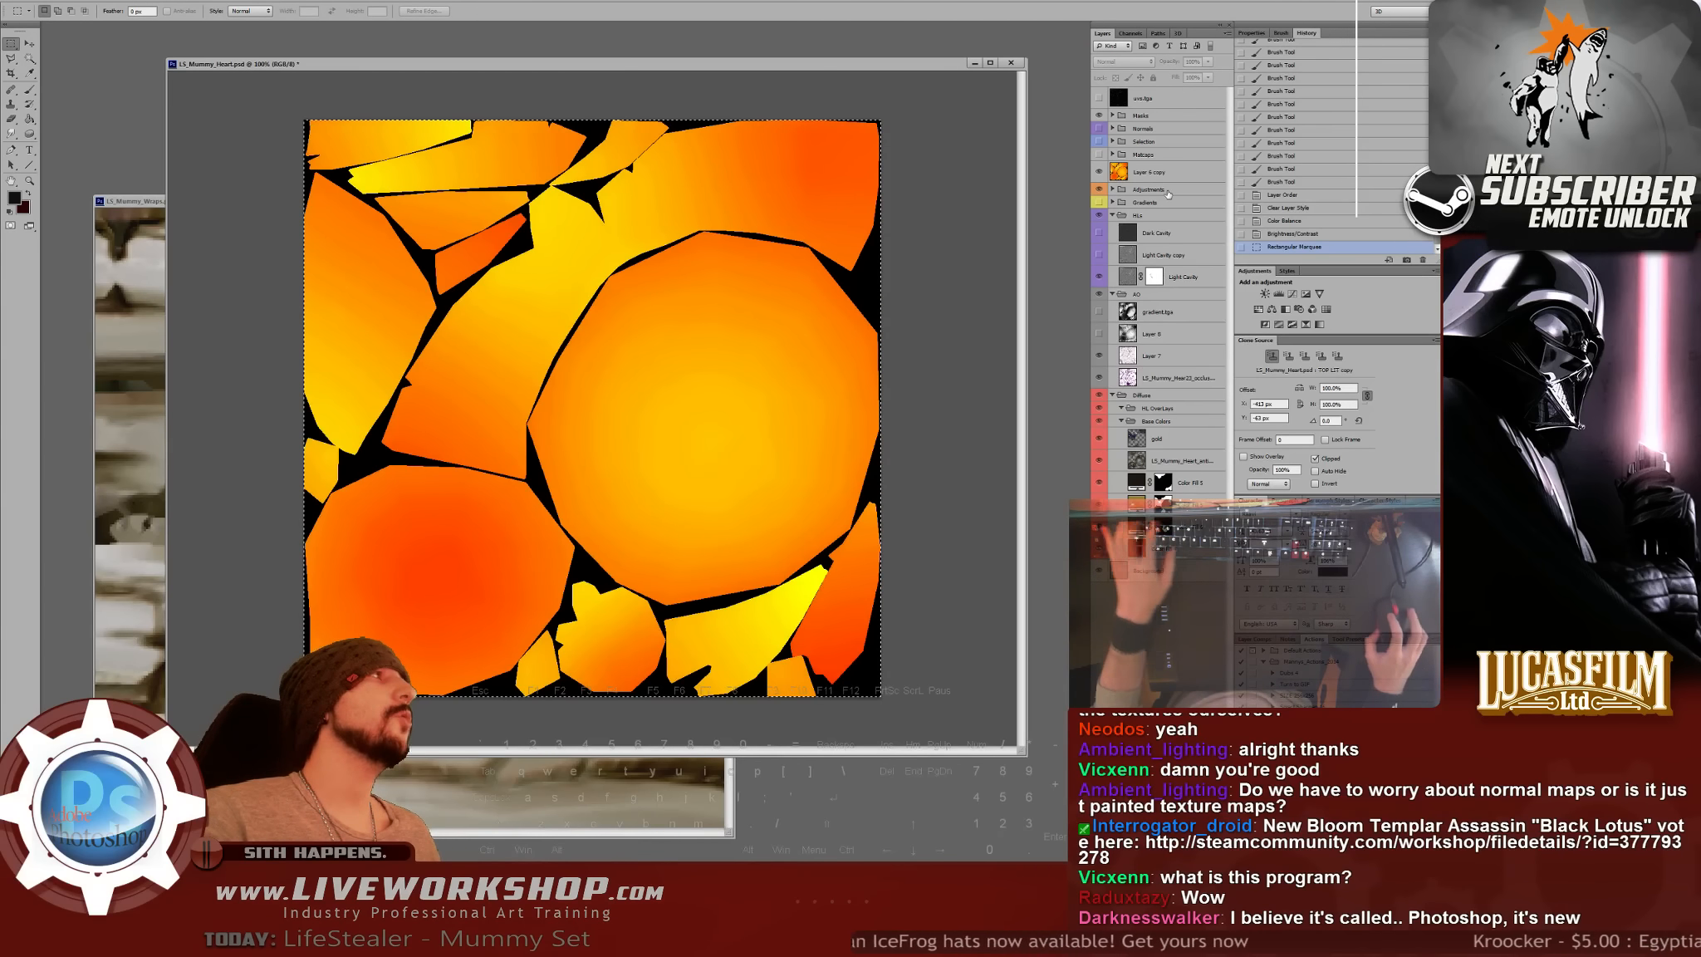
{"action": "left_click", "coordinate": [1121, 172]}
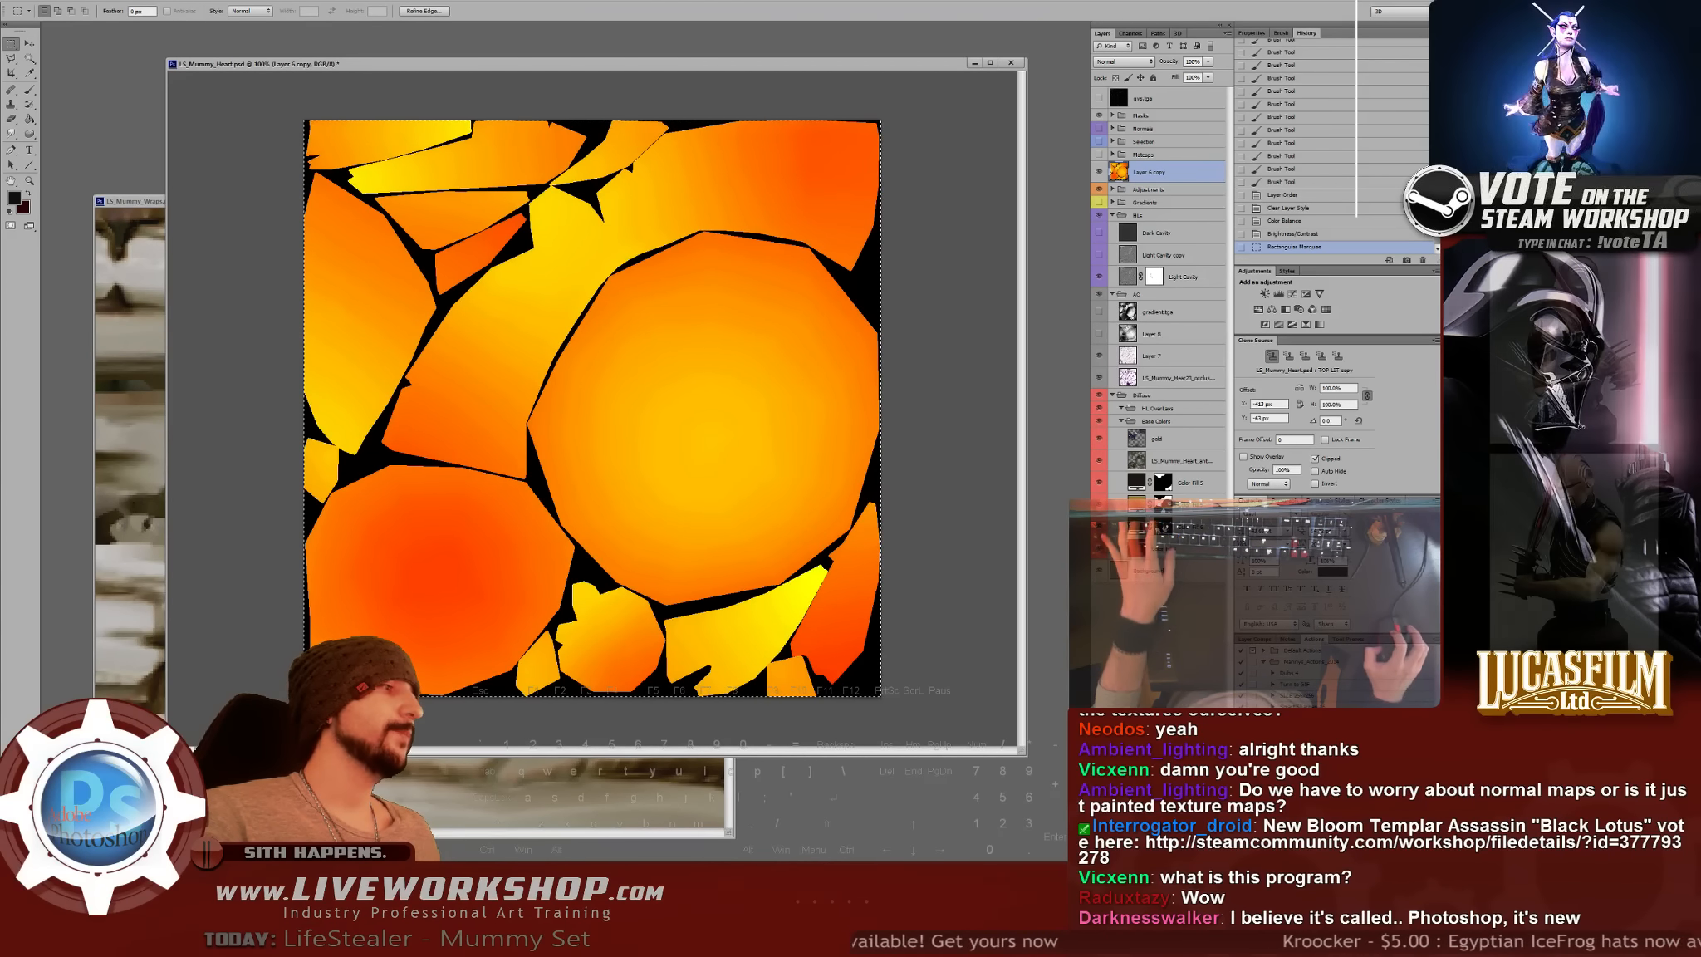
- Create a new layer above Layer 6 copy, fill it with the near-black foreground color using Paint Bucket, and deselect
{"action": "key", "text": "ctrl+shift+alt+n"}
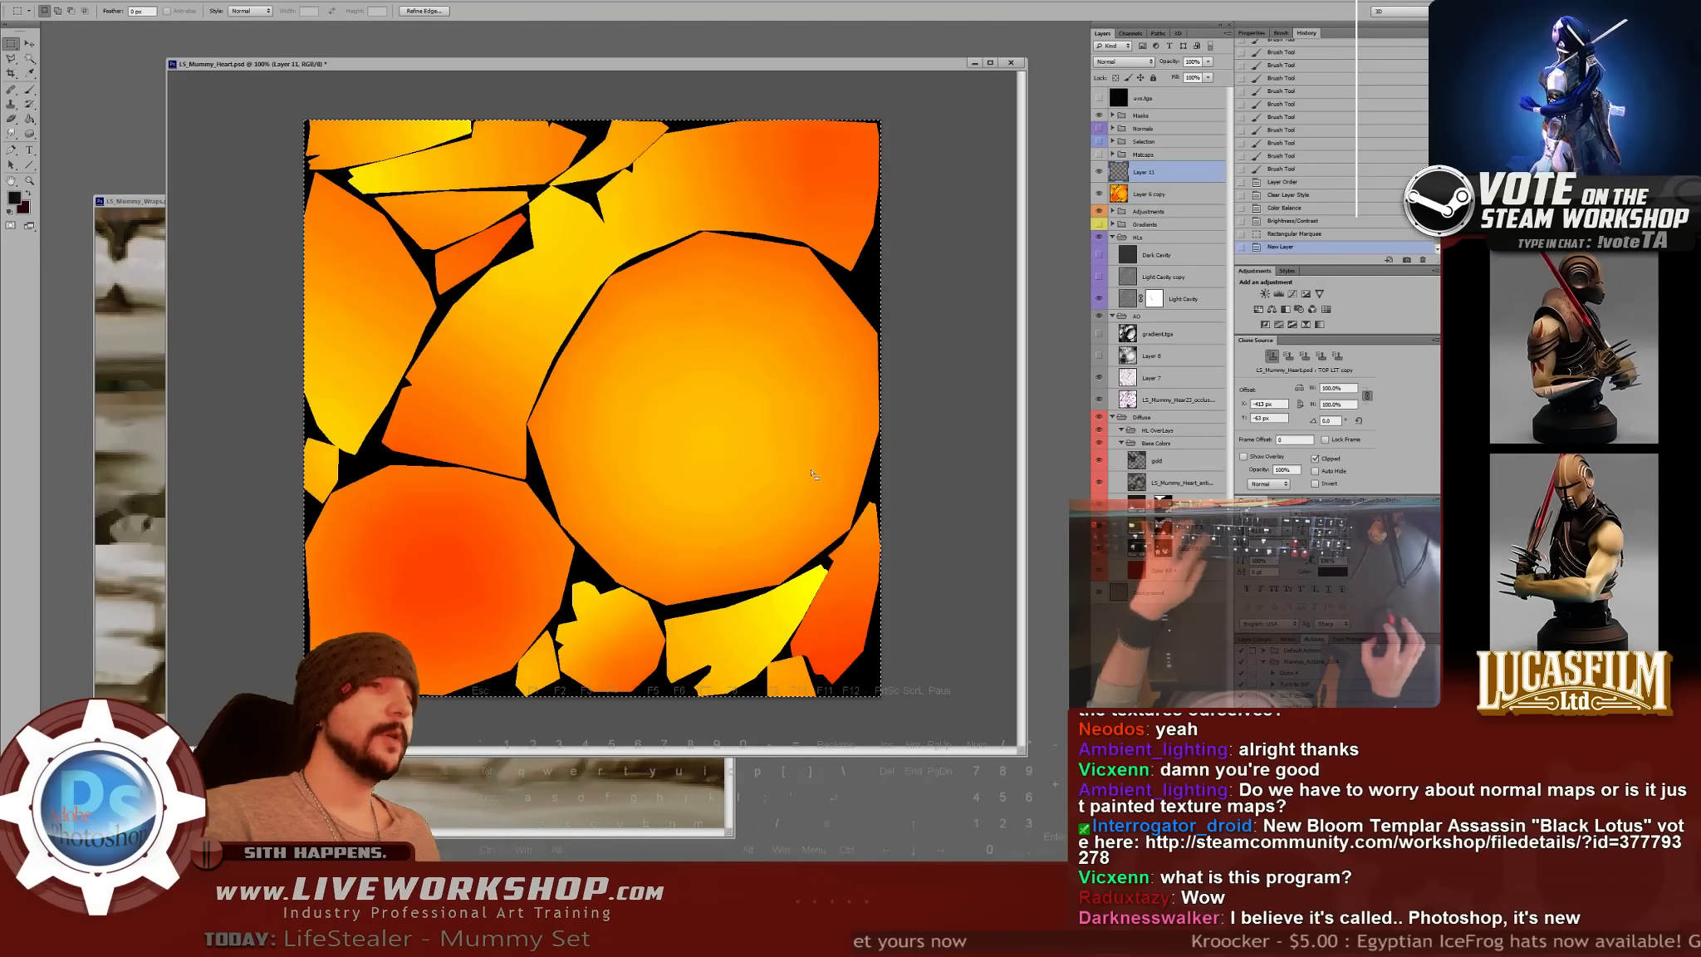
{"action": "key", "text": "g"}
{"action": "left_click", "coordinate": [16, 202]}
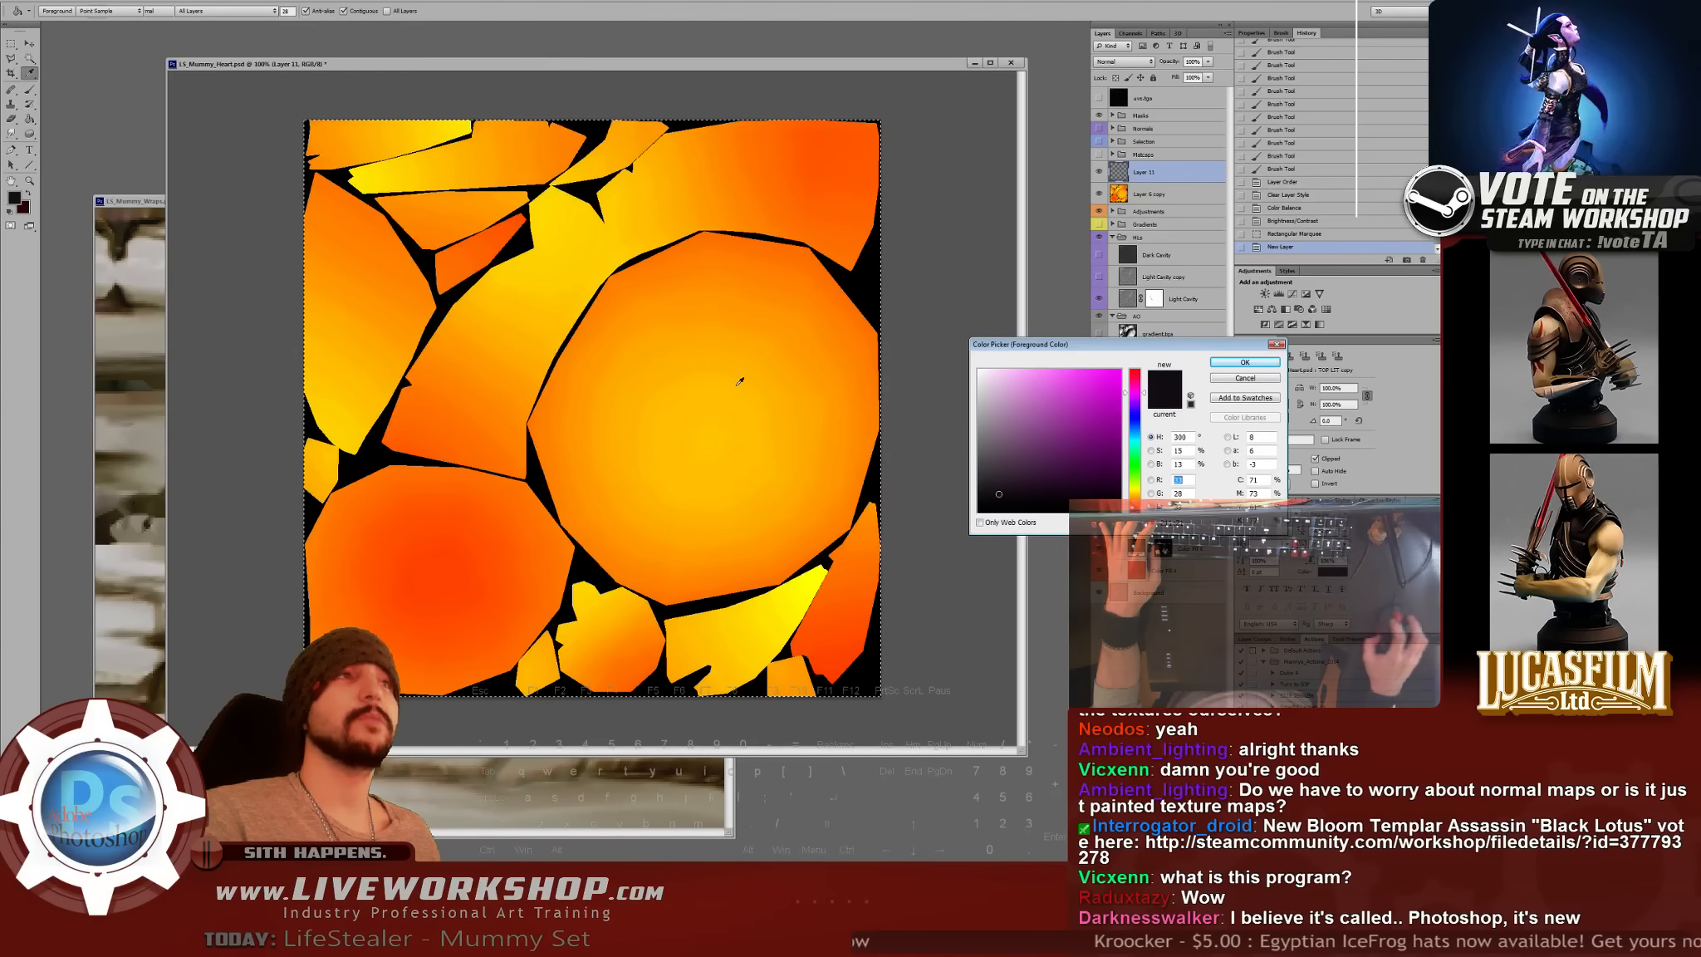
{"action": "left_click", "coordinate": [1243, 362]}
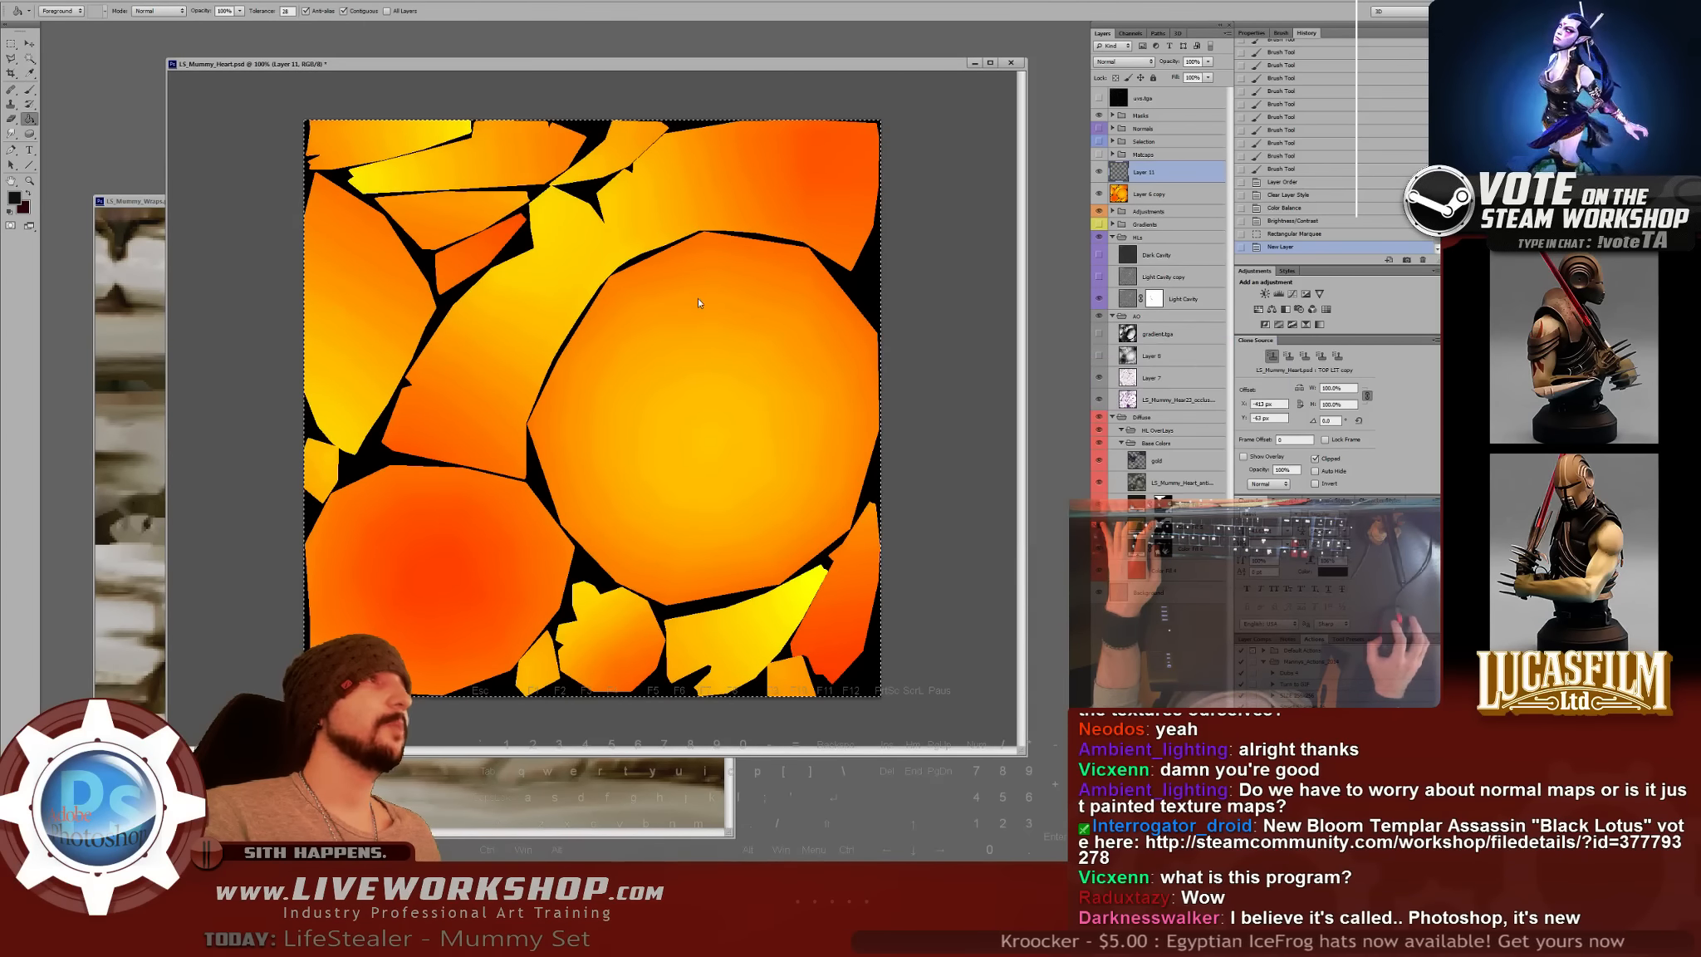
{"action": "double_click", "coordinate": [700, 303]}
{"action": "key", "text": "ctrl+d"}
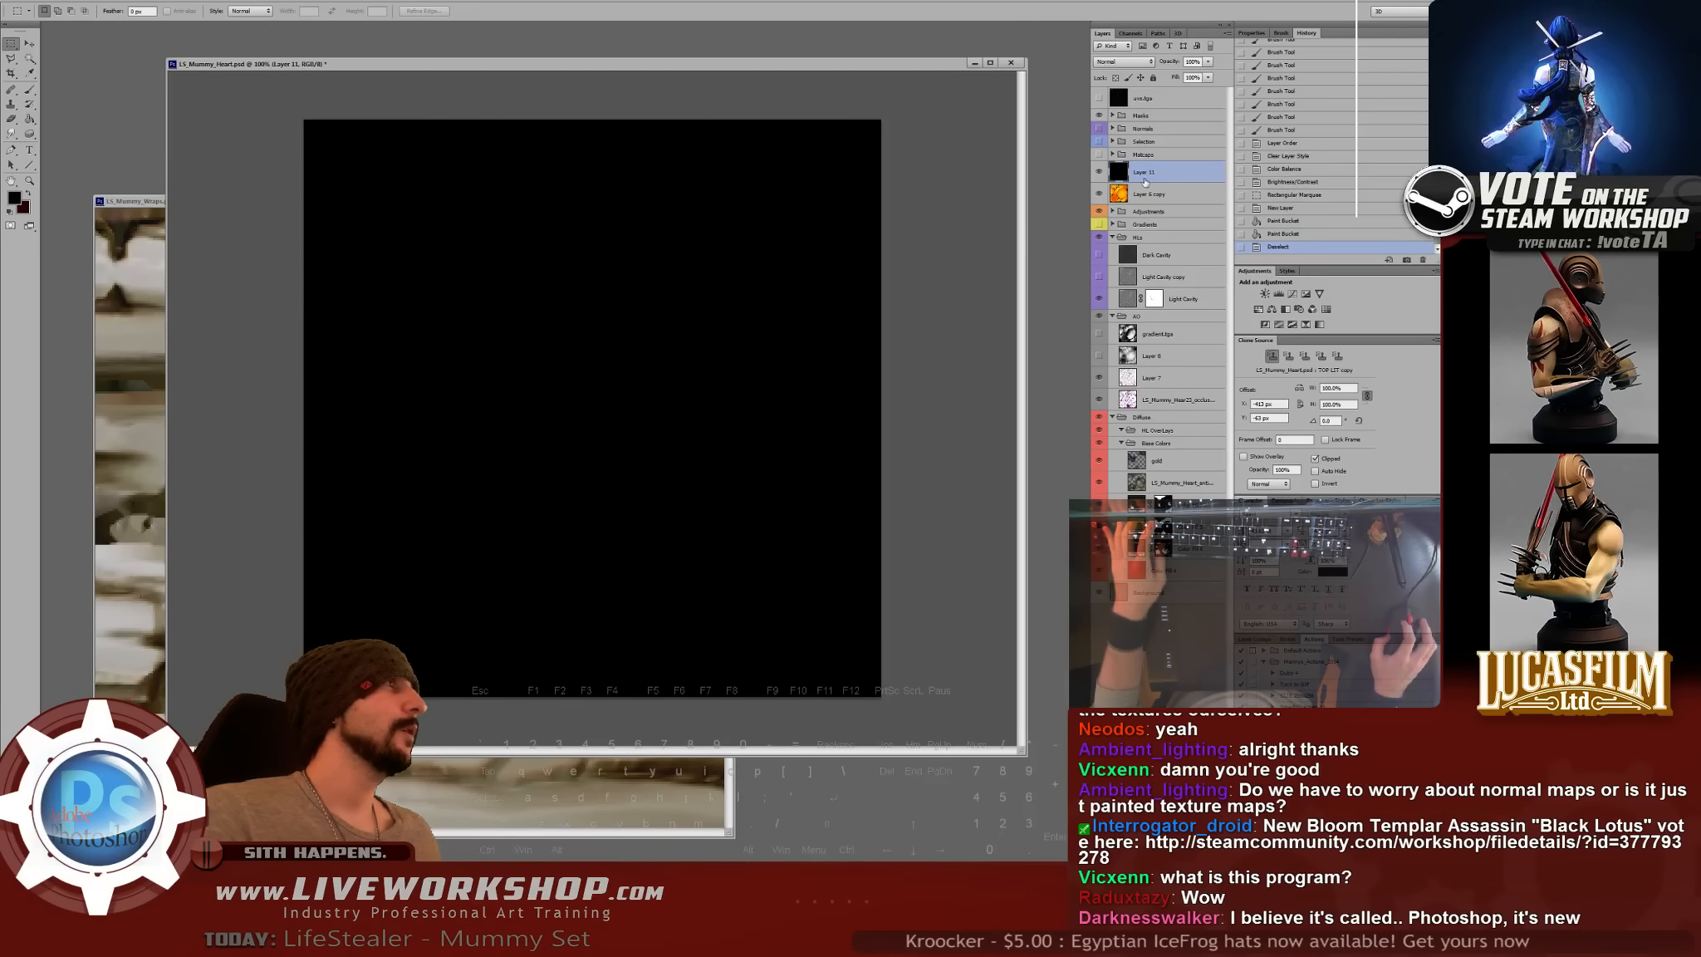
- Add a layer mask to the black Layer 11 and paste the copied gradient into the mask
{"action": "left_click", "coordinate": [1143, 172], "text": "alt"}
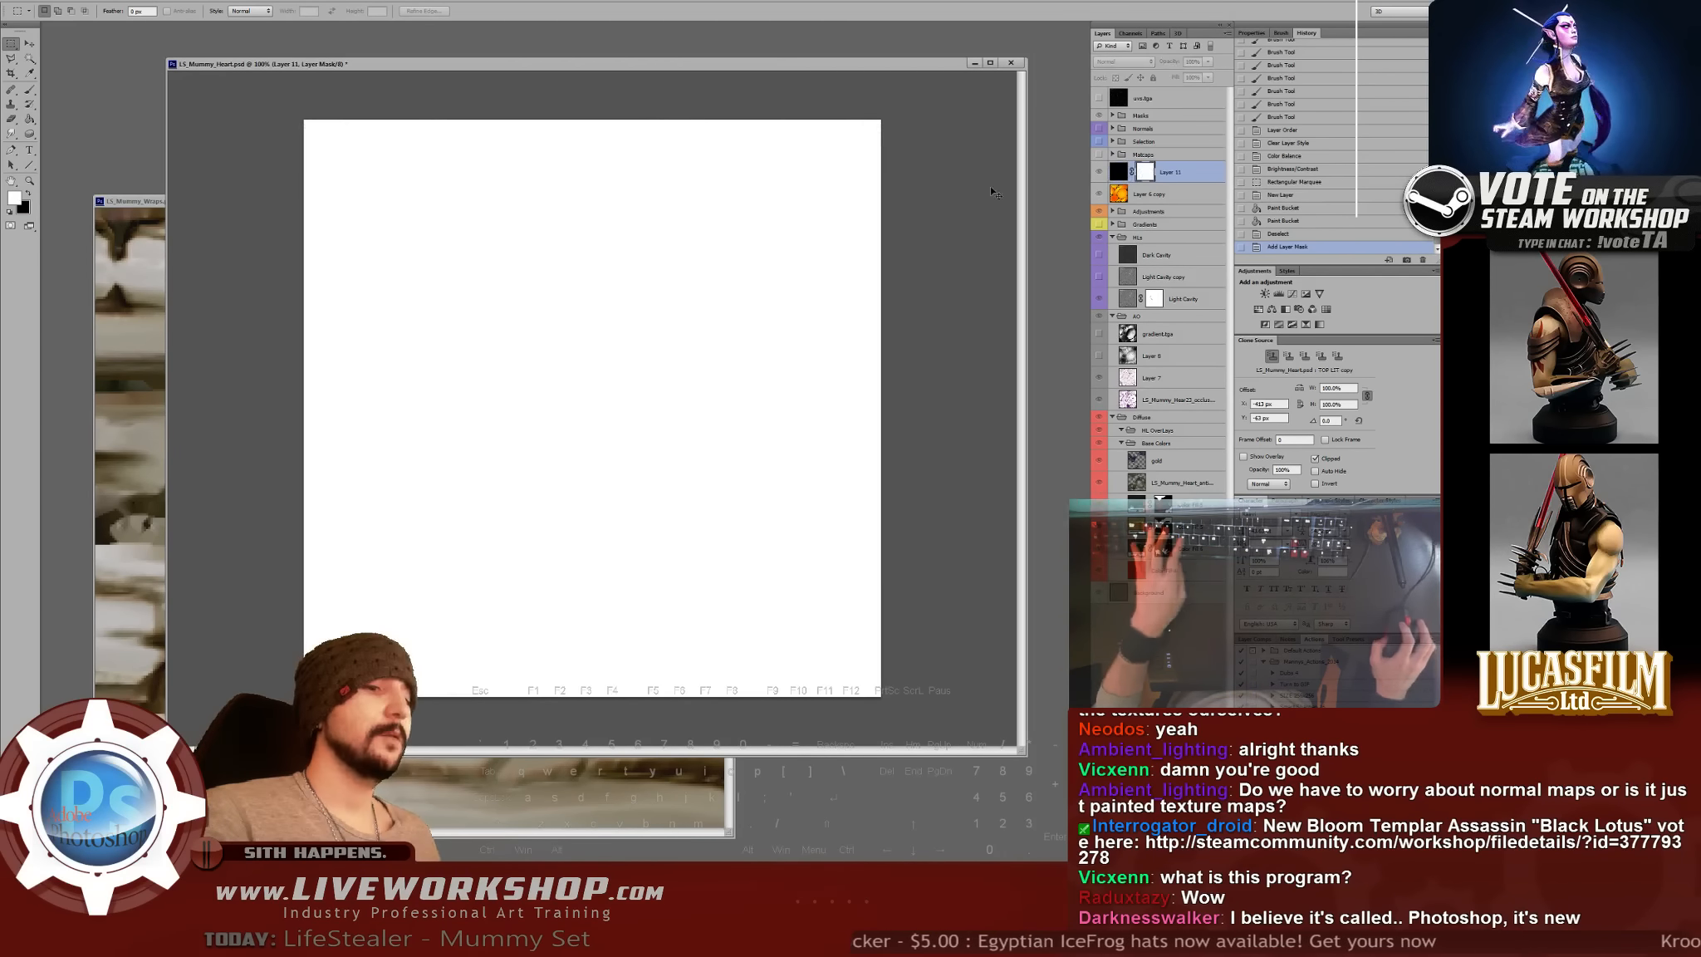
{"action": "key", "text": "ctrl+v"}
{"action": "key", "text": "ctrl+d"}
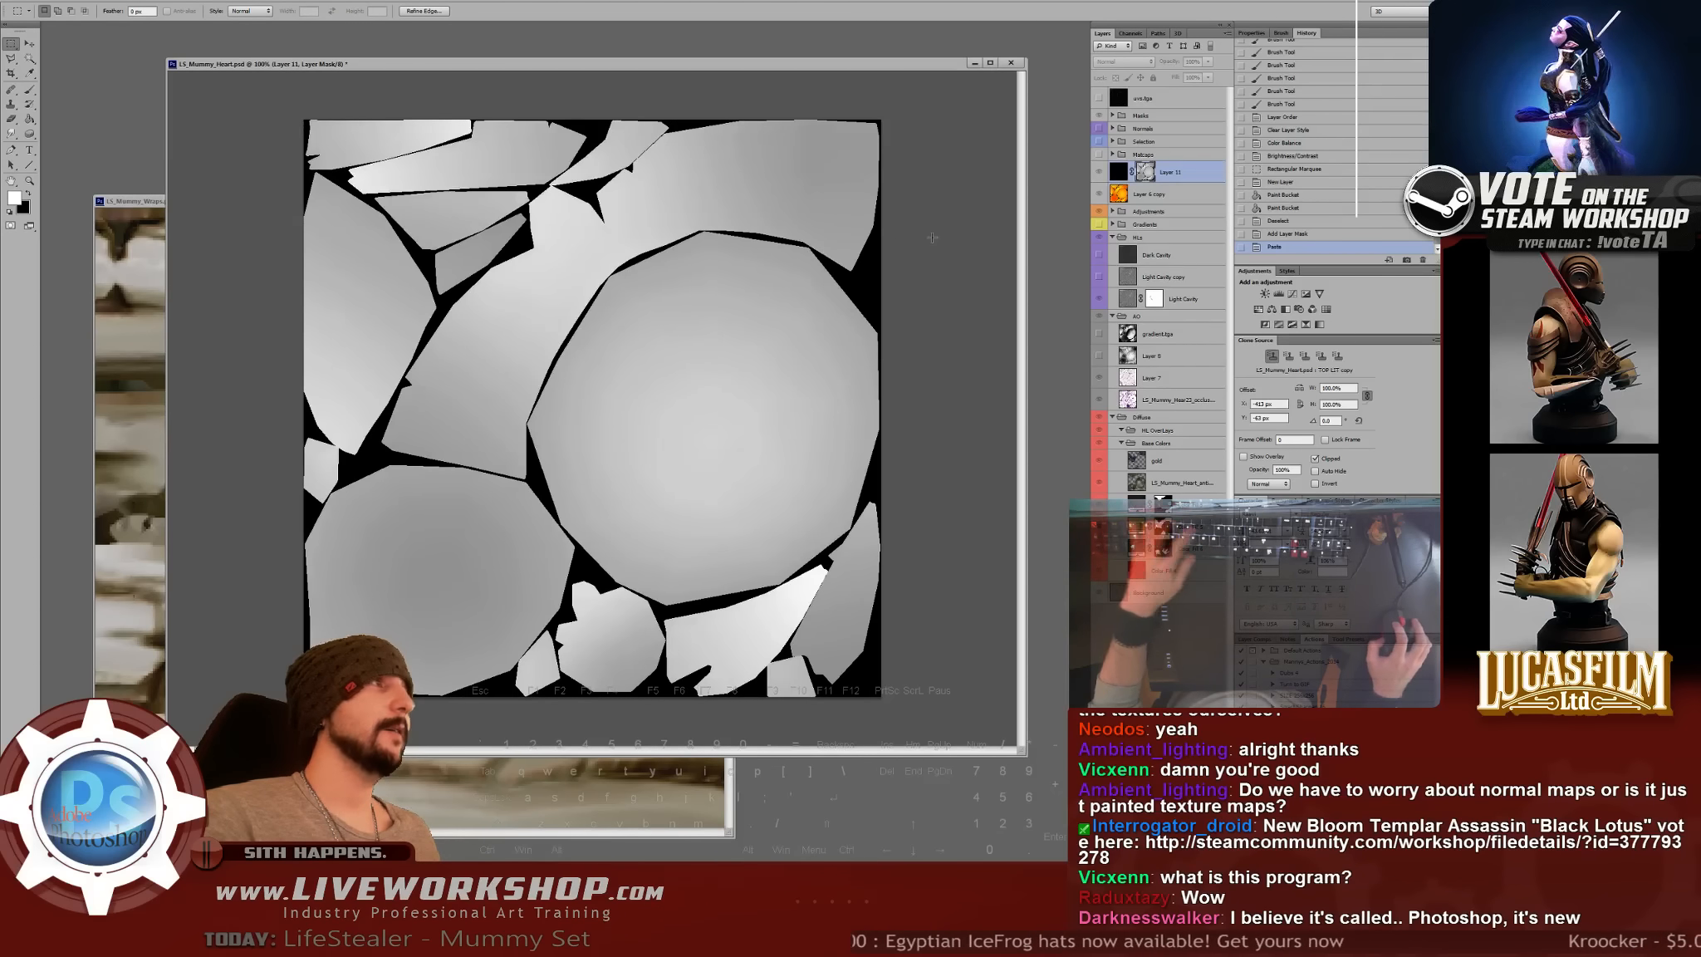
- Move Layer 6 copy into the hidden Gradients group and toggle Layer 11's visibility to compare the texture with and without it
{"action": "left_click", "coordinate": [1138, 195]}
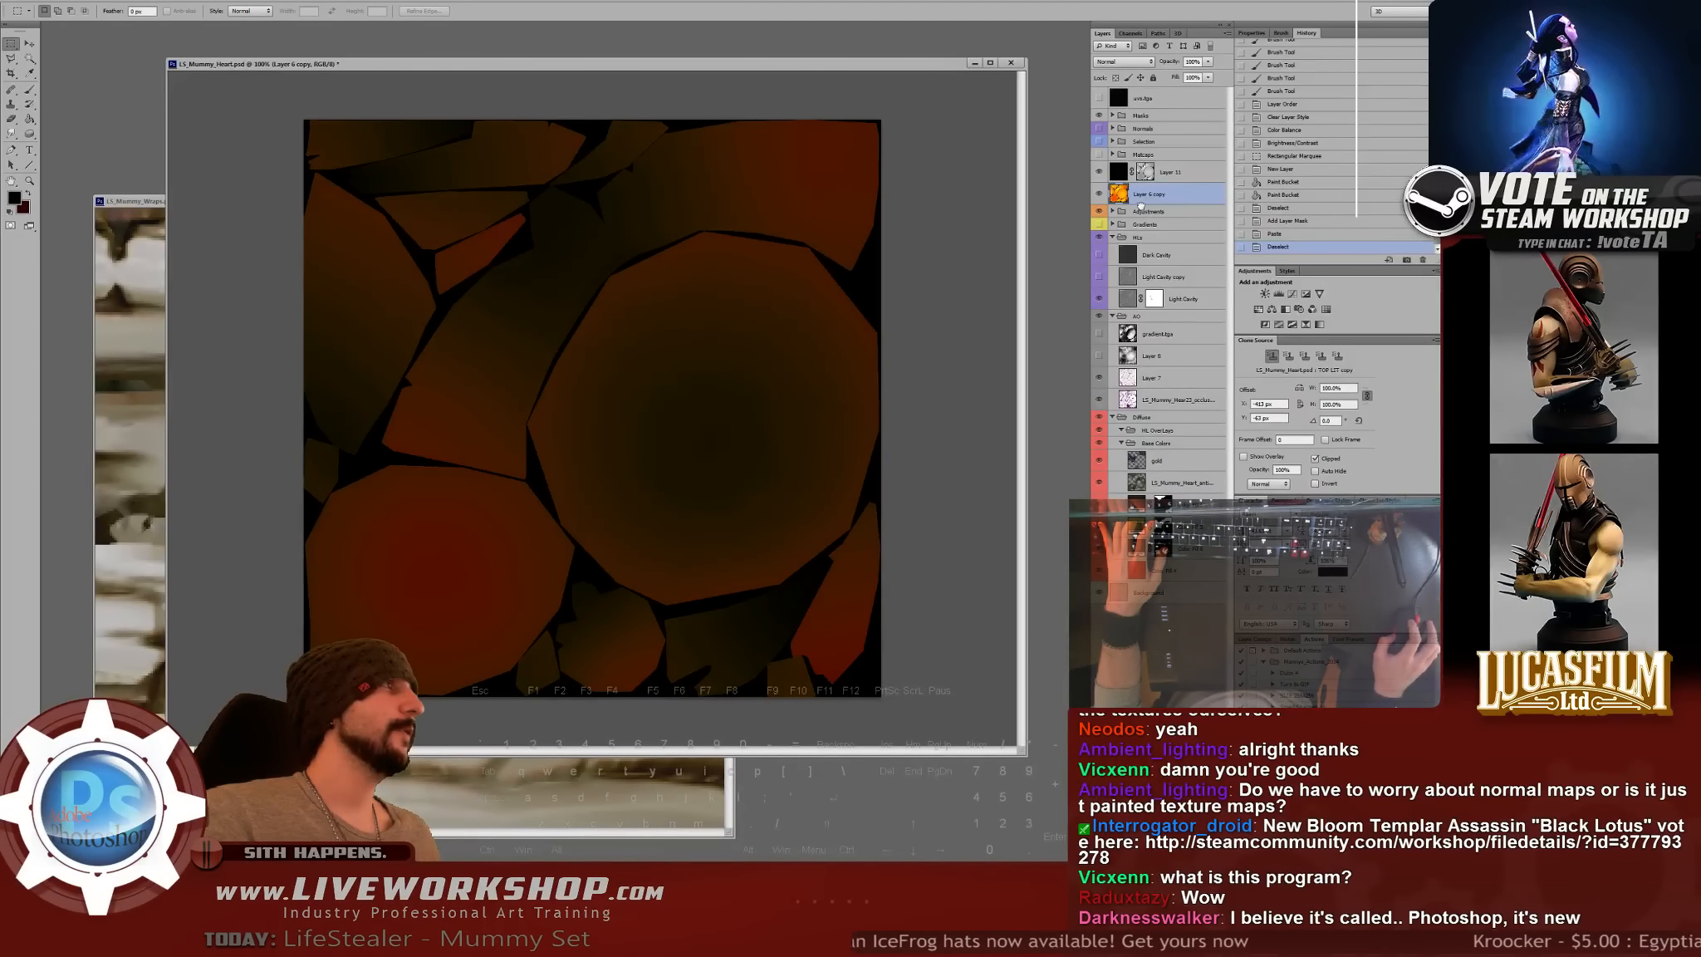
{"action": "left_click_drag", "start_coordinate": [1141, 224], "coordinate": [1143, 226]}
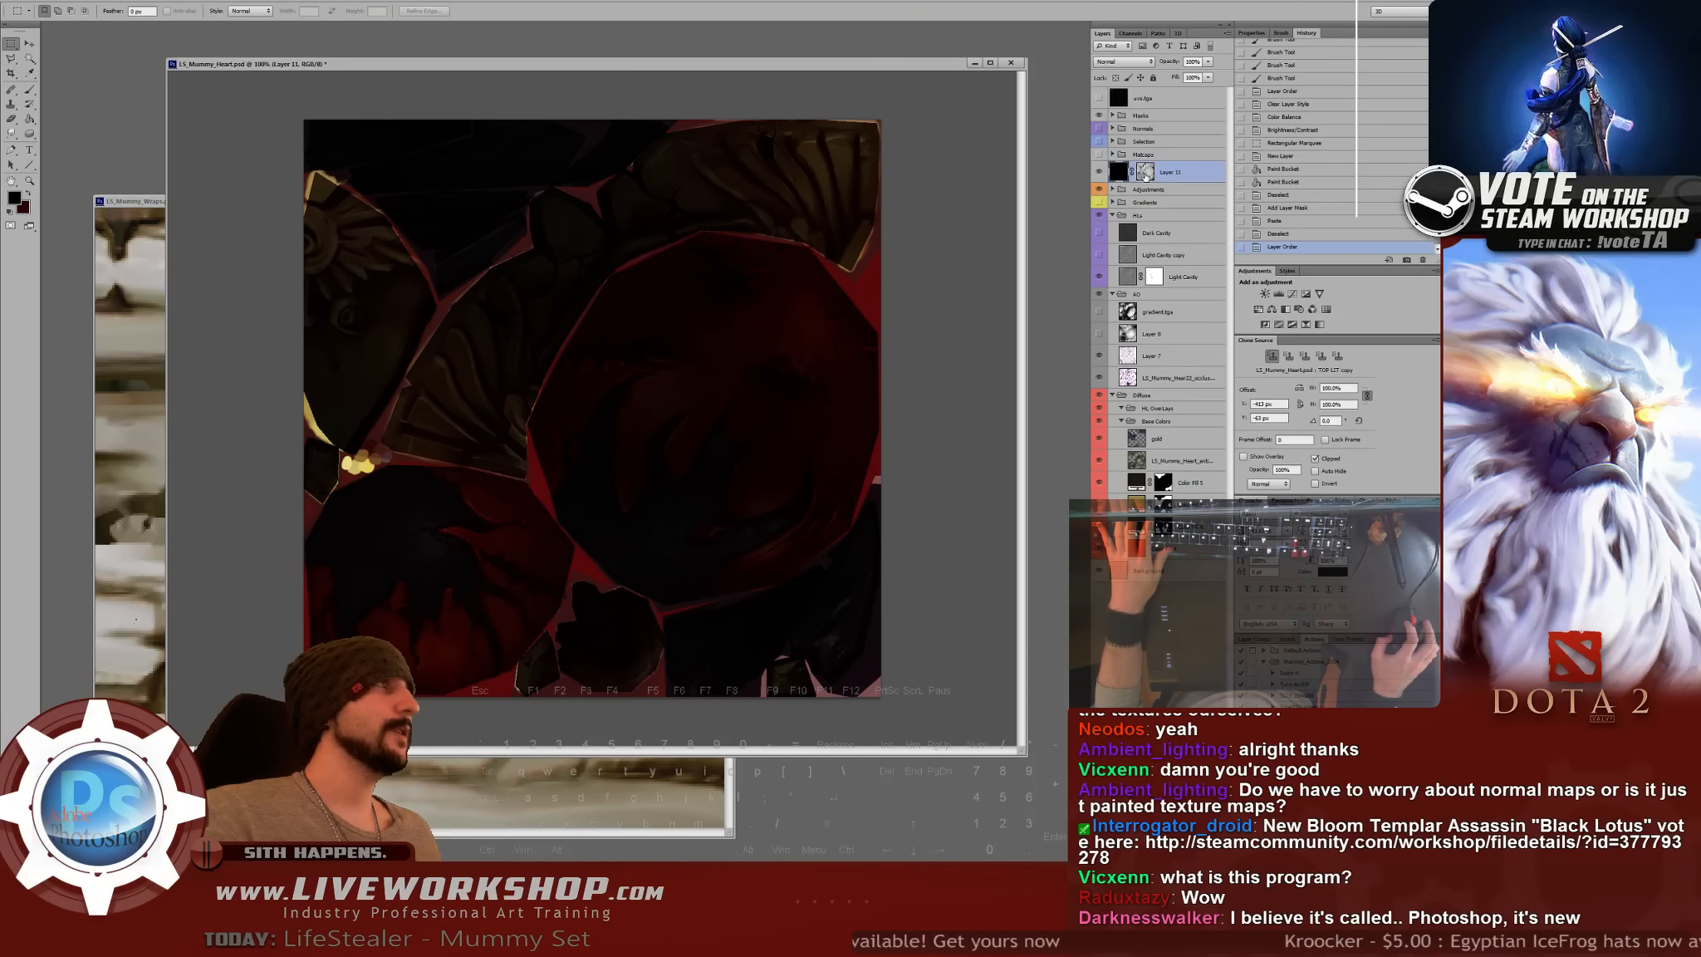
{"action": "left_click", "coordinate": [1106, 172]}
{"action": "left_click", "coordinate": [1100, 172]}
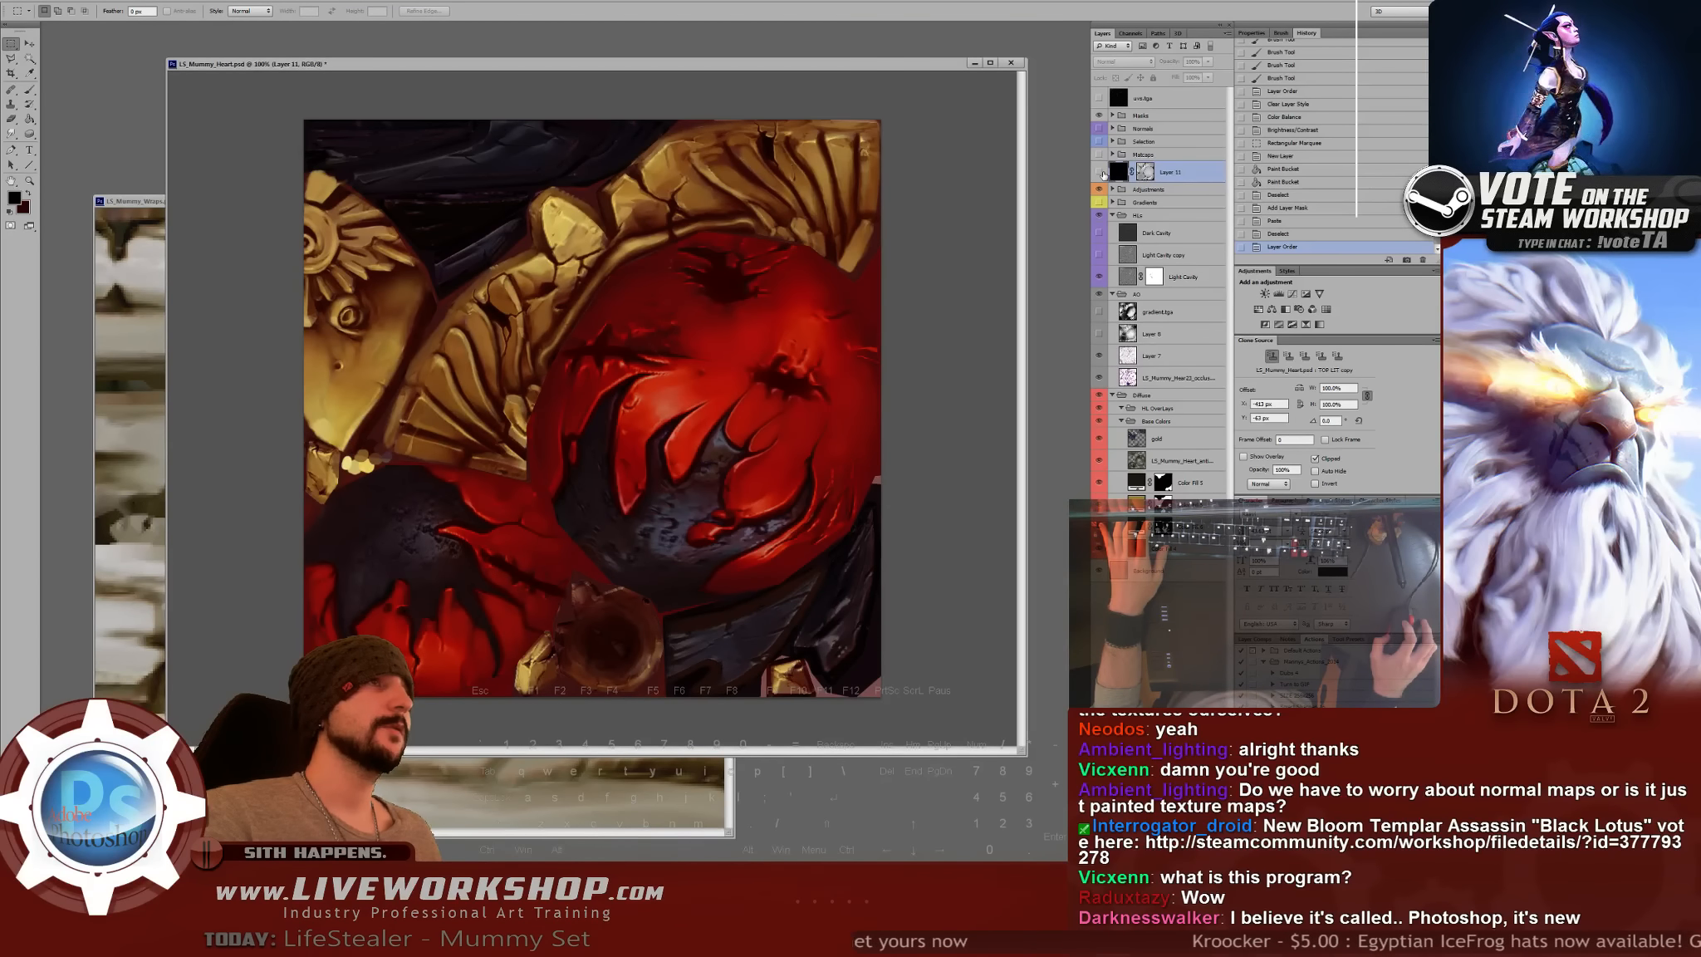
{"action": "left_click", "coordinate": [1100, 172]}
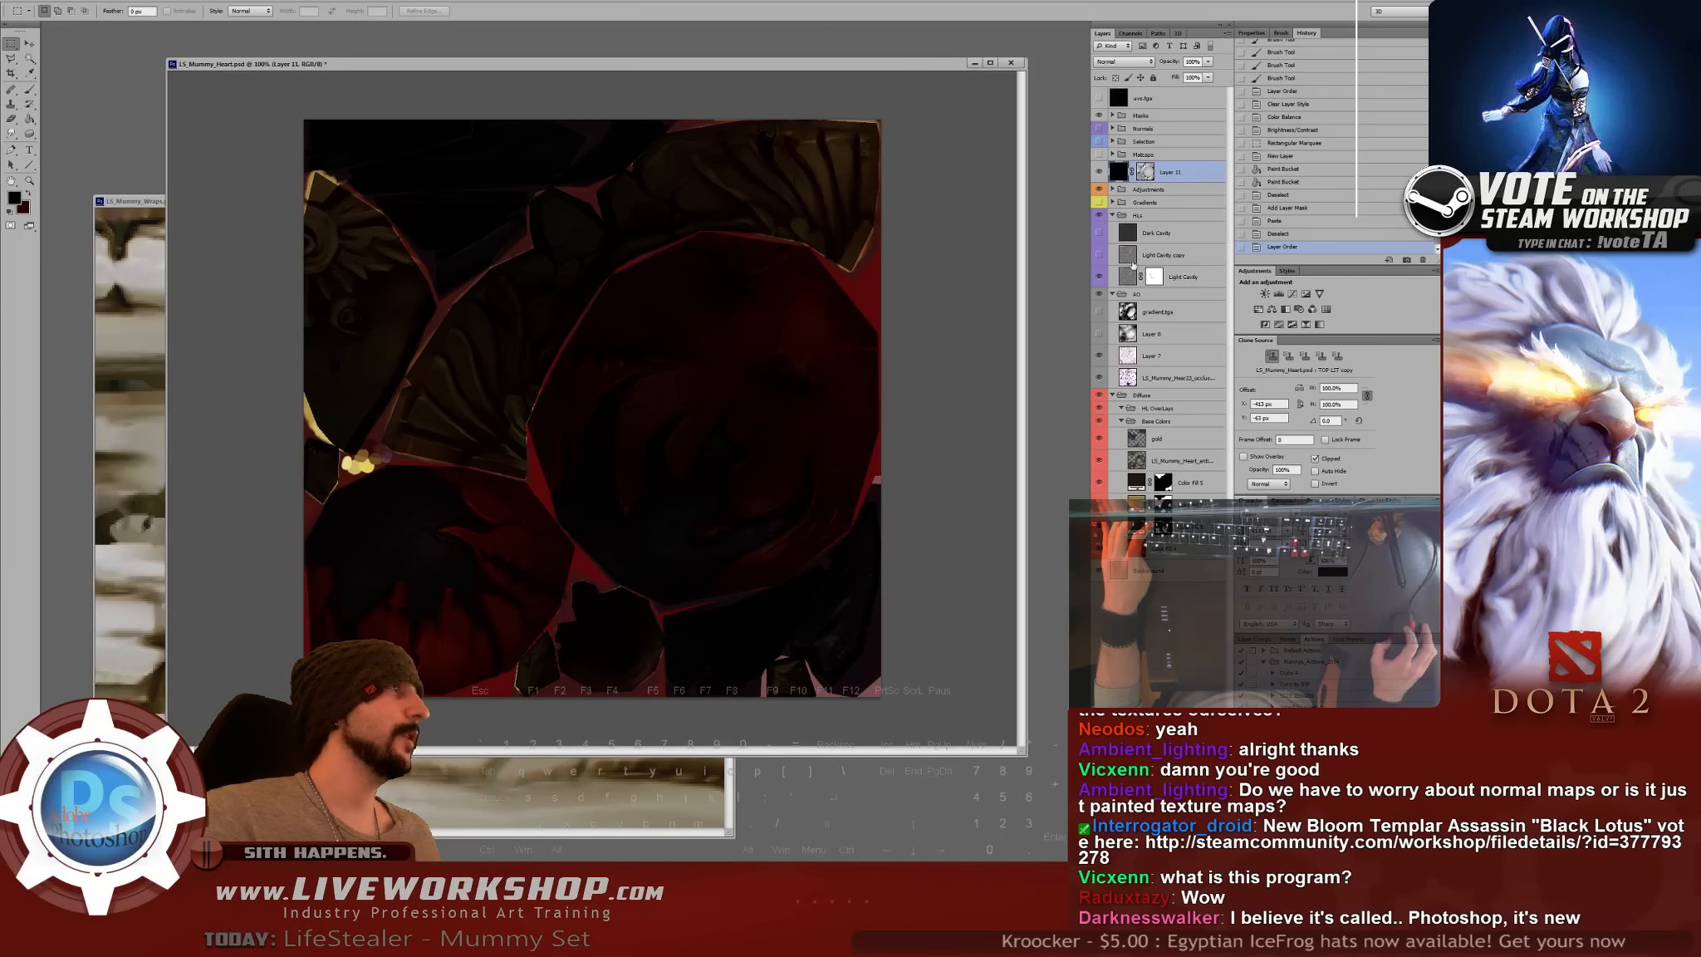
- Keep a hidden duplicate of Layer 11 and clear the original's mask outside the dark spike pieces, using the color fill layer's mask as selection
{"action": "key", "text": "ctrl+j"}
{"action": "left_click", "coordinate": [1100, 174]}
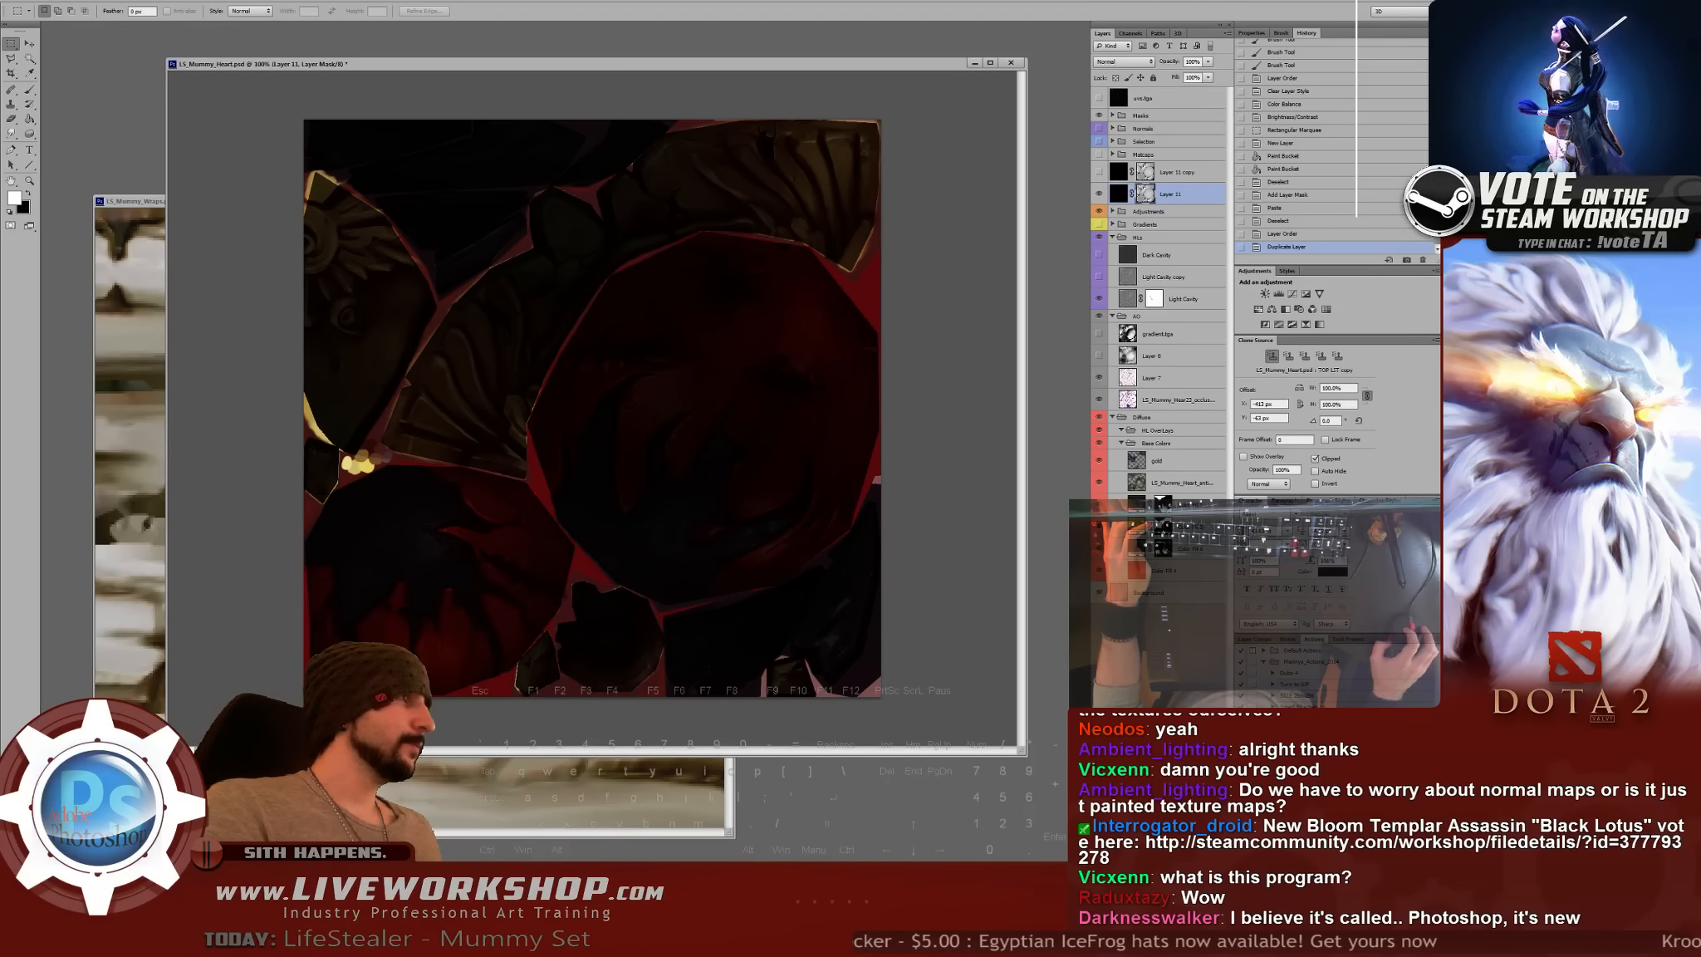
{"action": "left_click", "coordinate": [1164, 504], "text": "ctrl"}
{"action": "key", "text": "ctrl+shift+i"}
{"action": "key", "text": "Delete"}
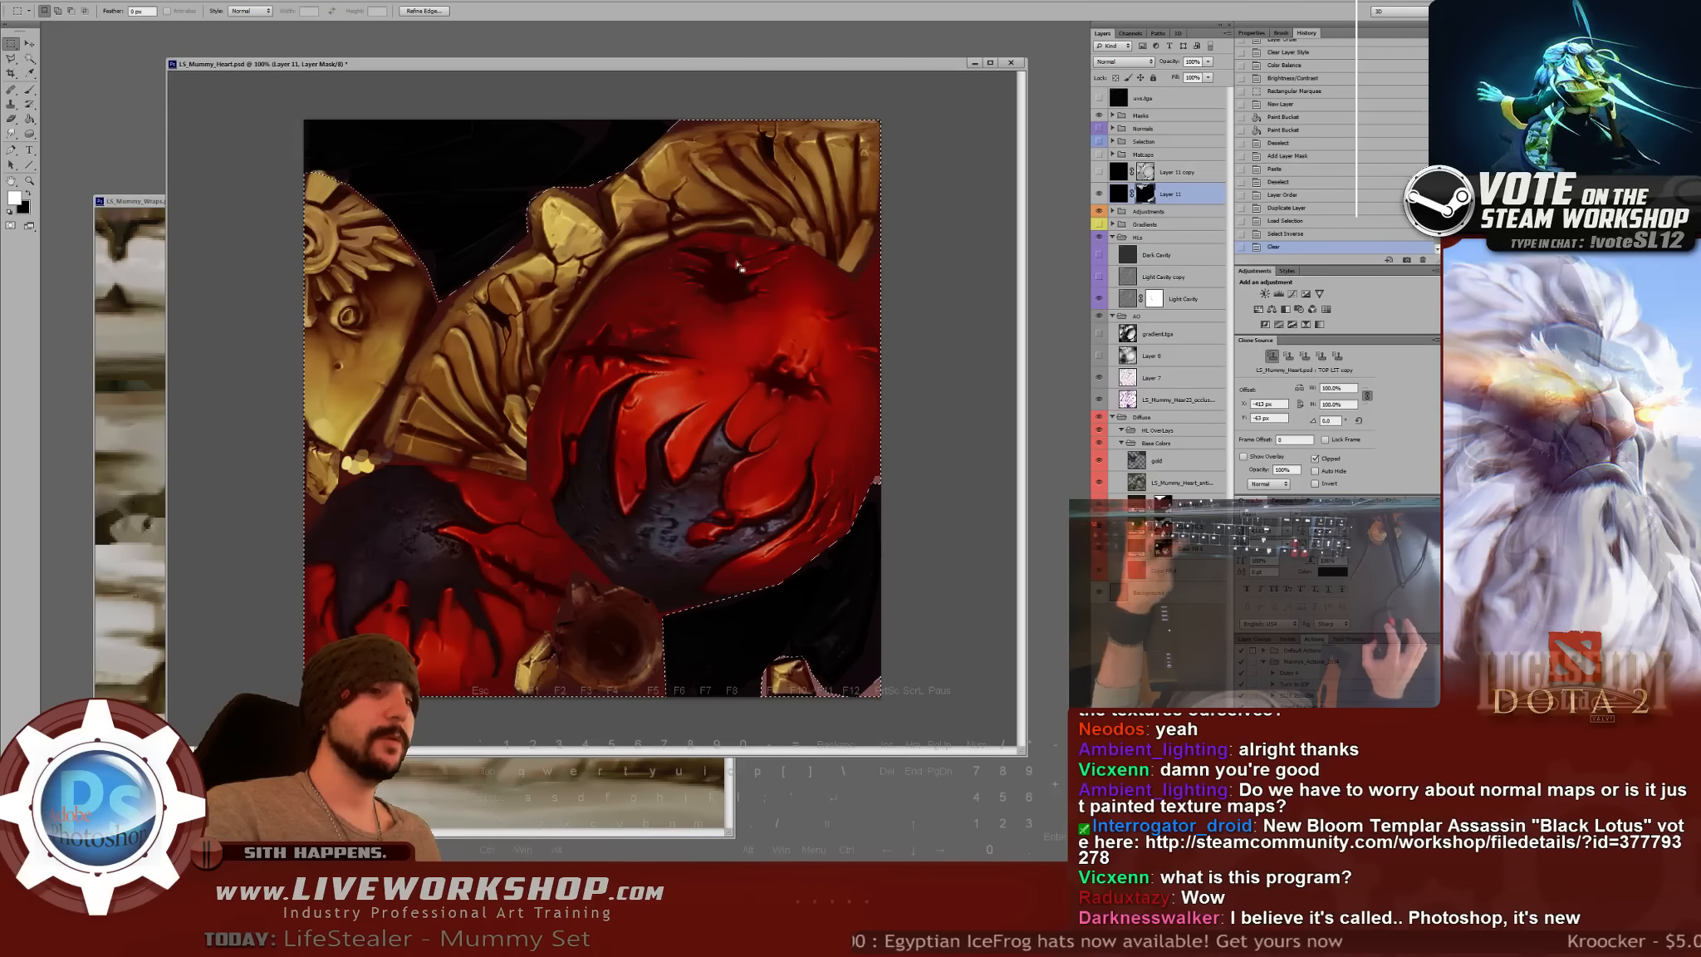
{"action": "key", "text": "ctrl+d"}
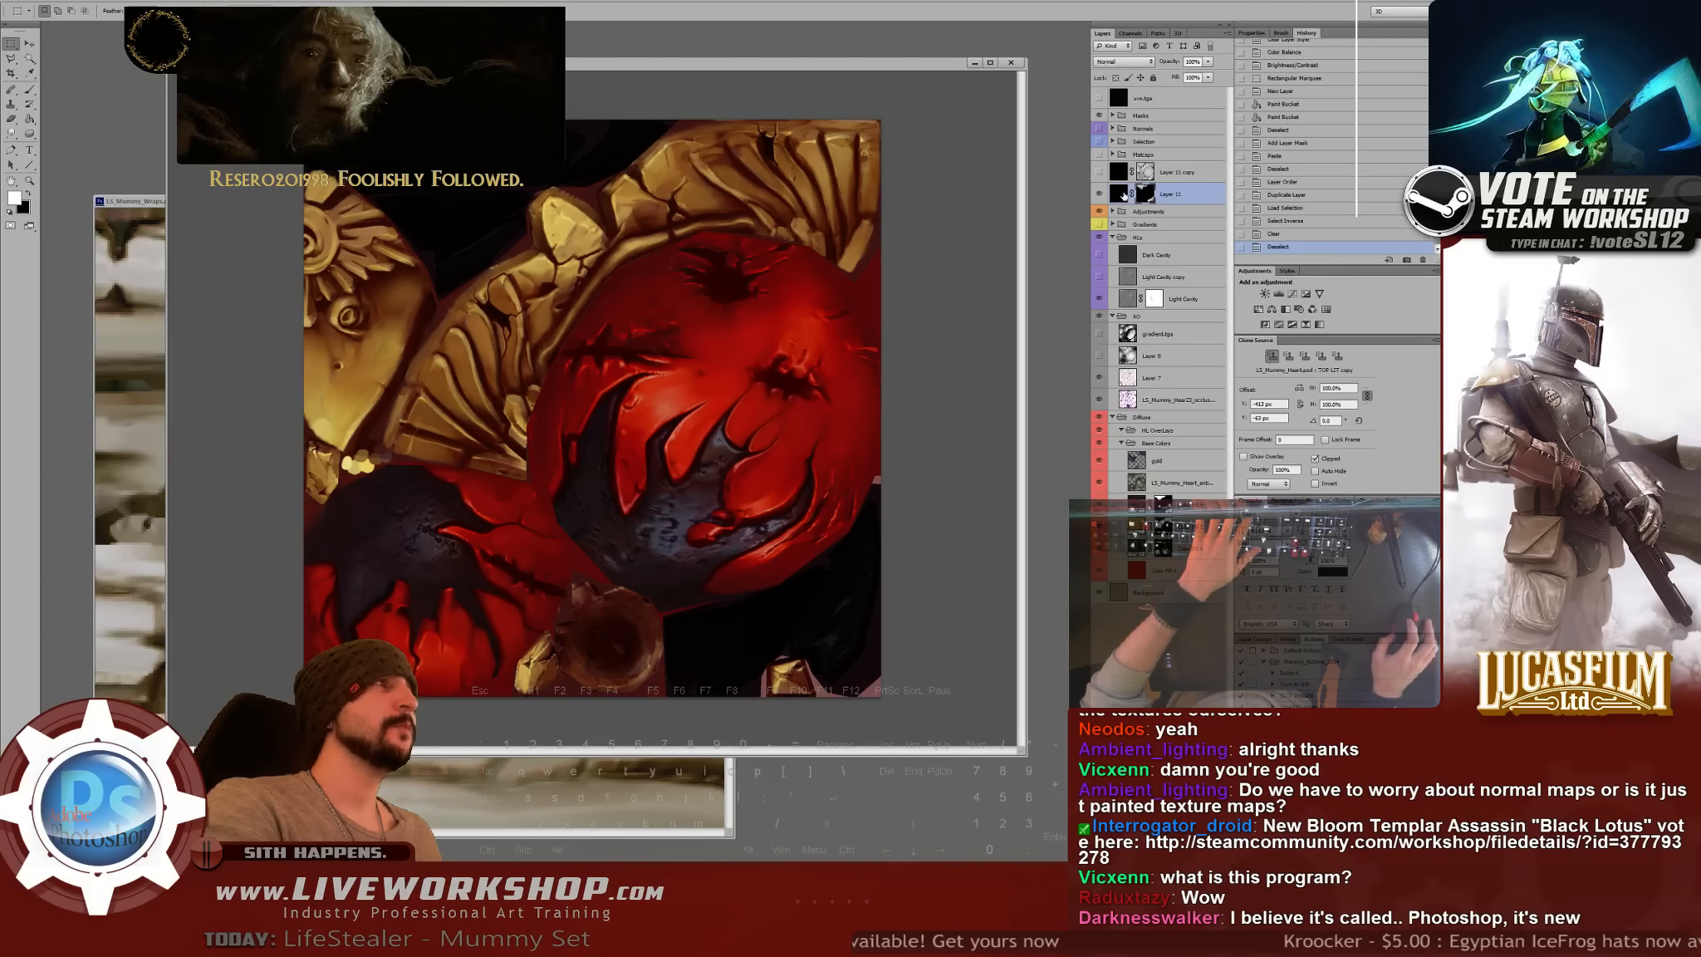
- Invert Layer 11's black fill to white and set the layer's blend mode to Screen
{"action": "left_click", "coordinate": [1120, 194]}
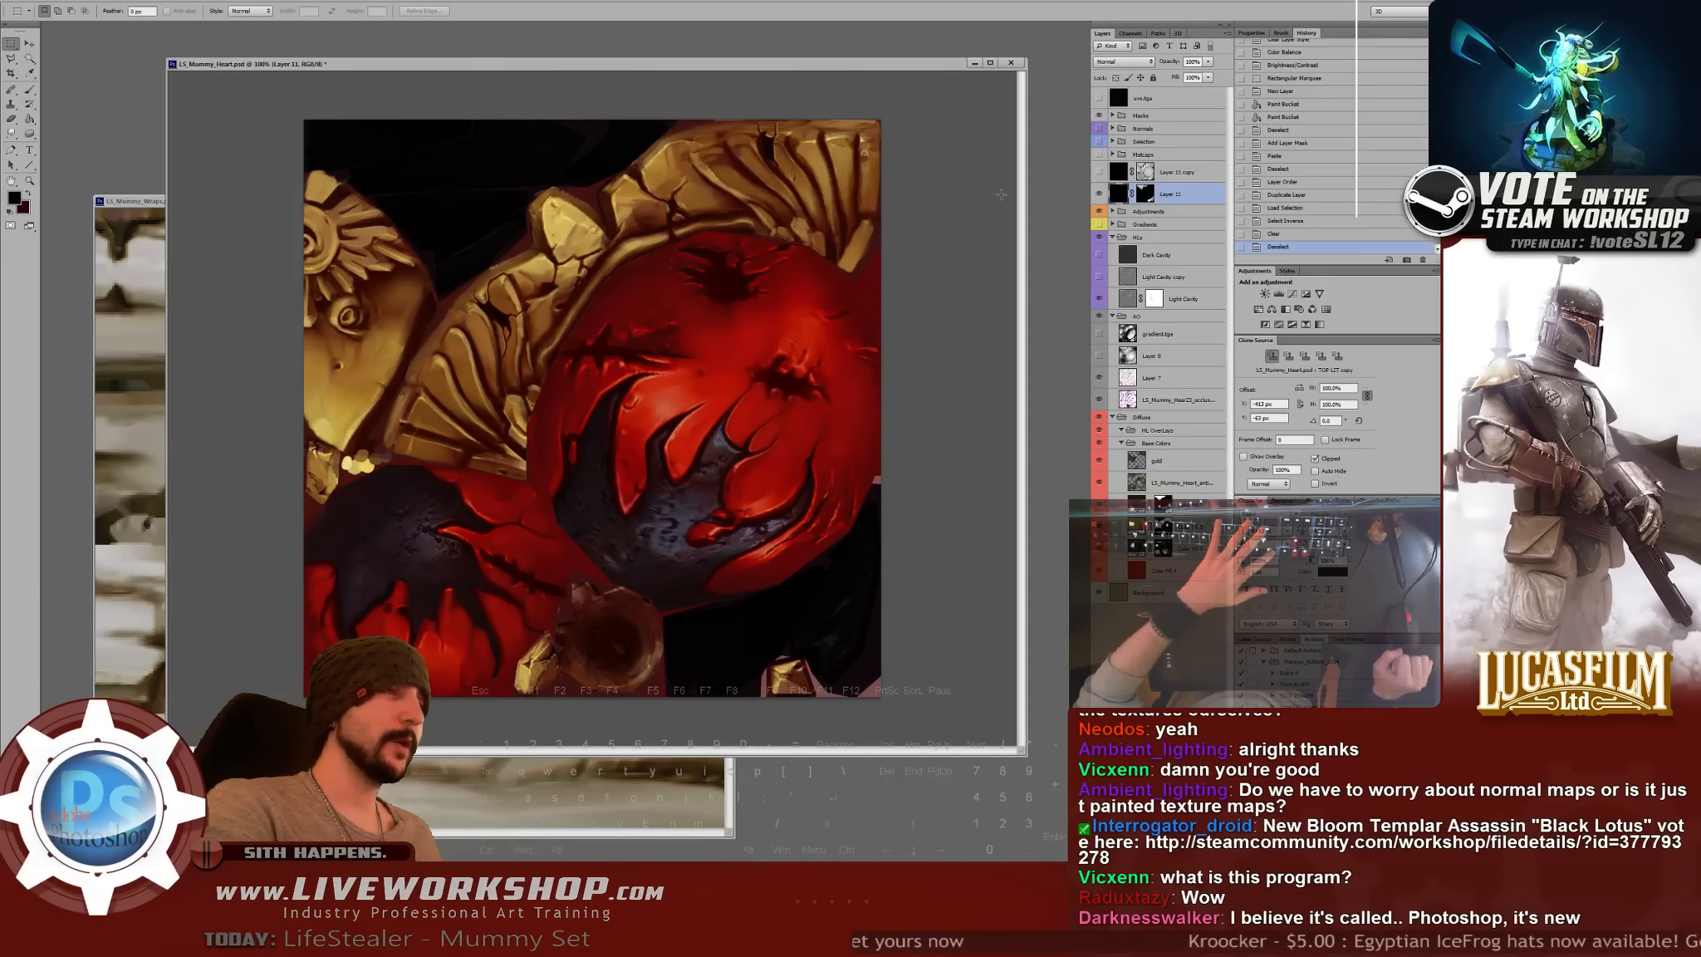
{"action": "key", "text": "ctrl+i"}
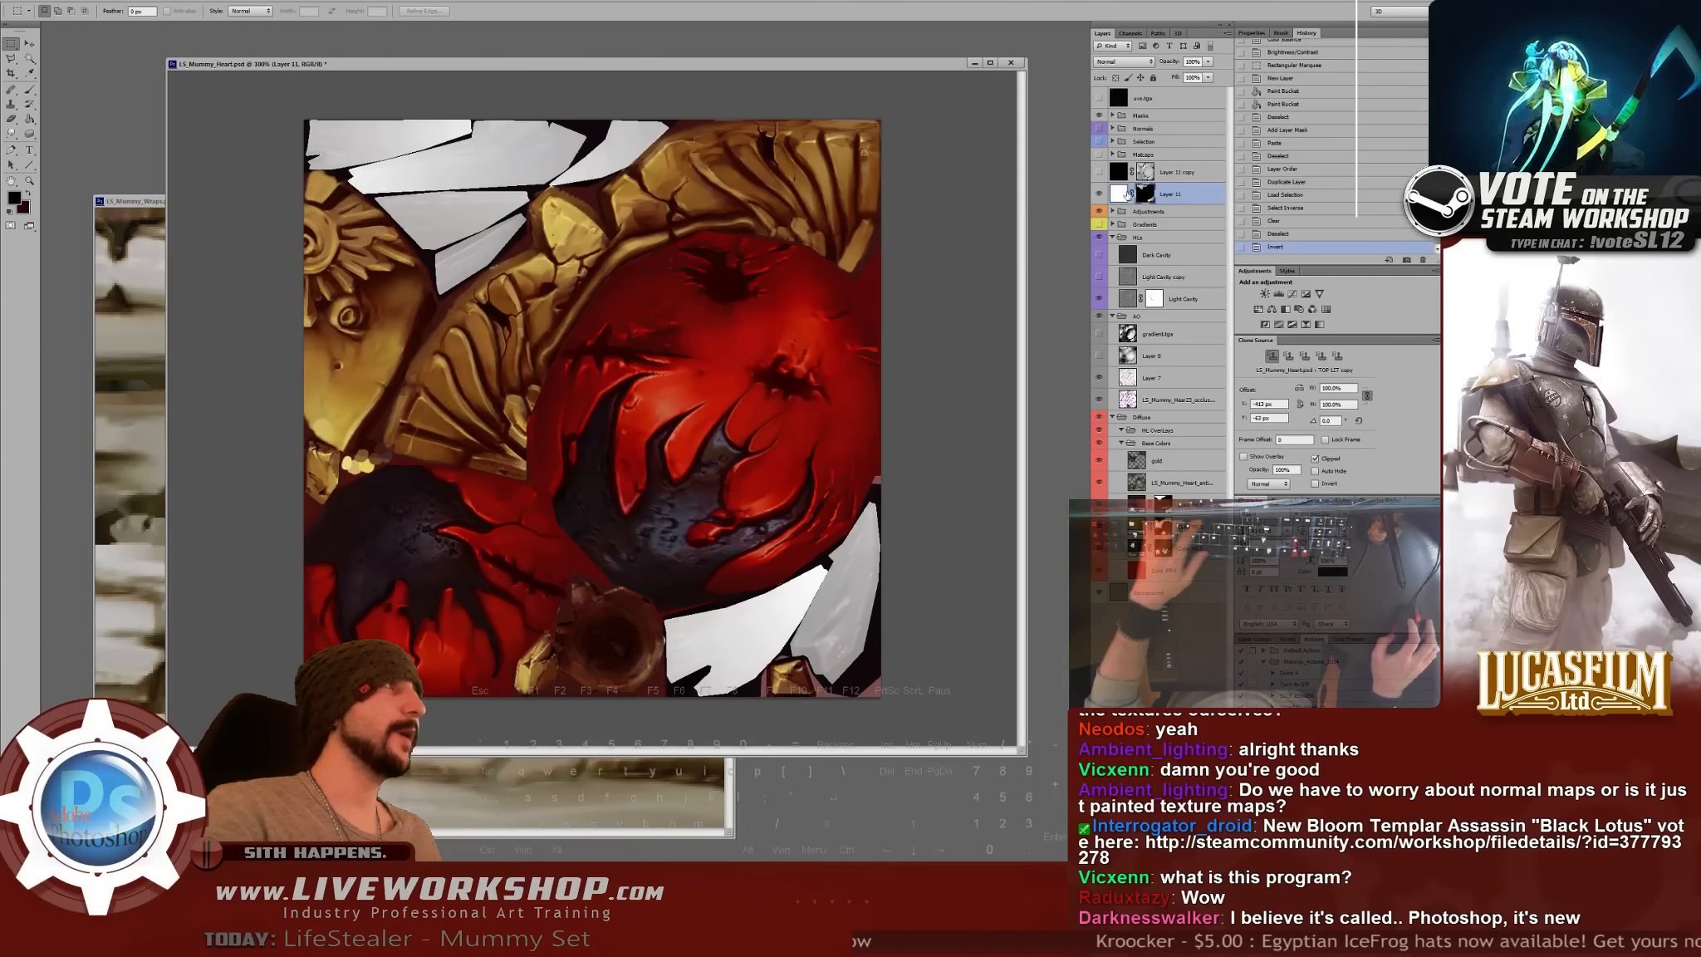
{"action": "left_click", "coordinate": [1123, 62]}
{"action": "left_click", "coordinate": [1112, 164]}
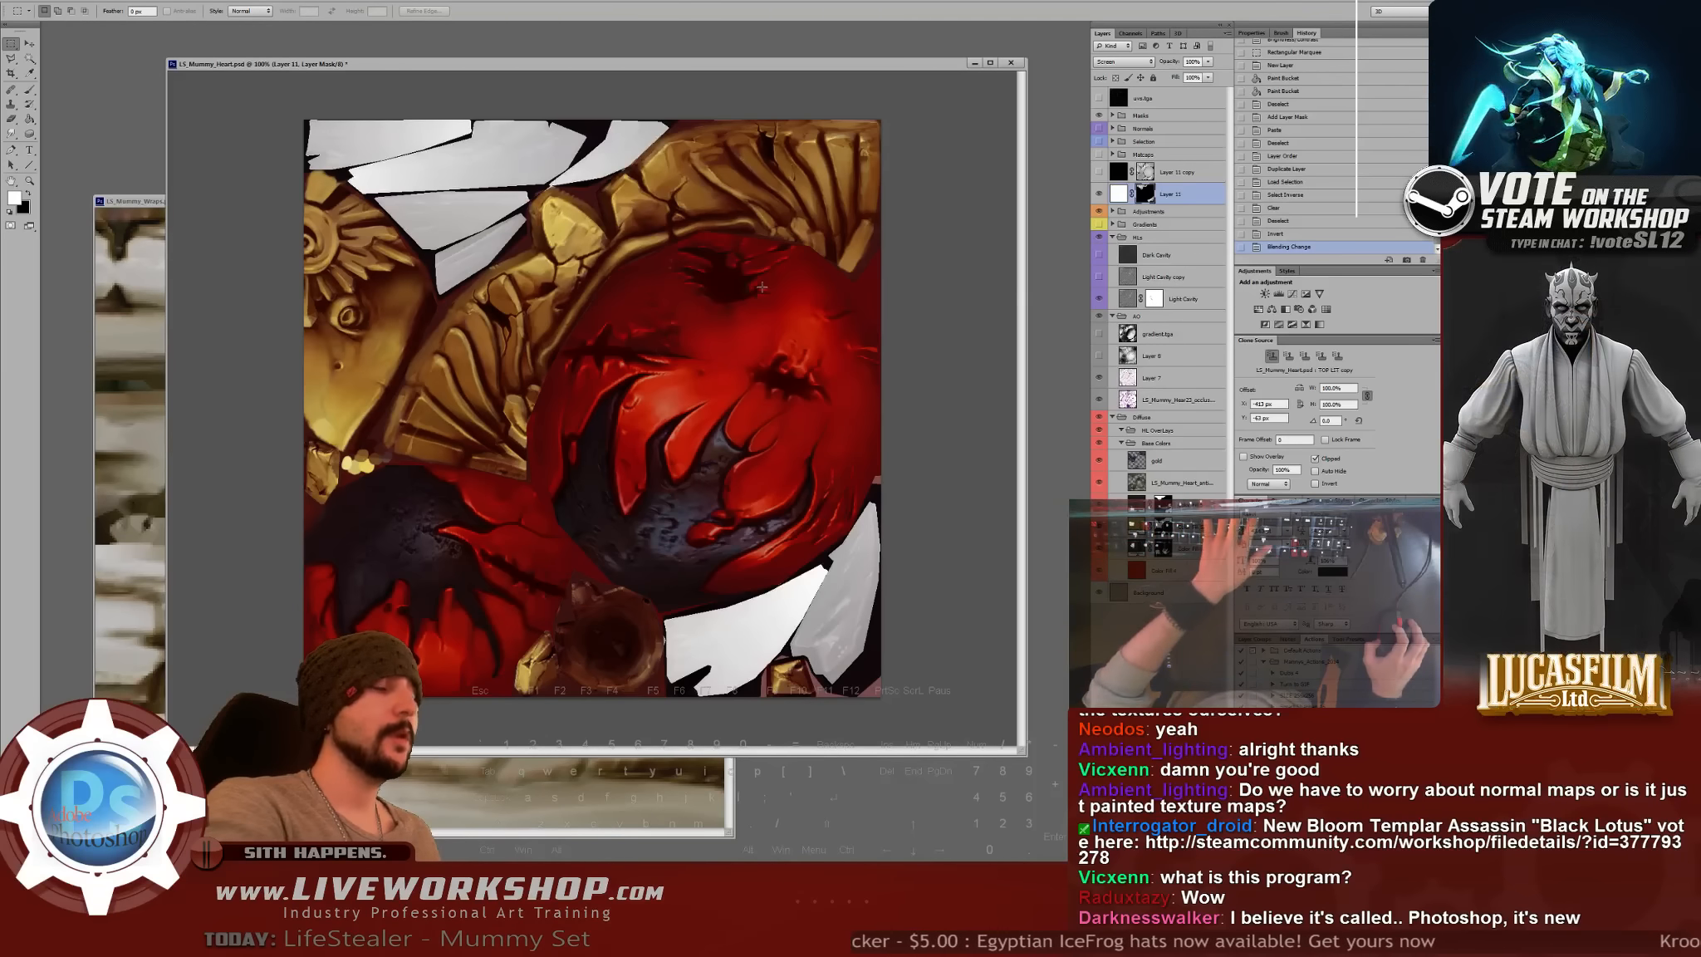
- Darken Layer 11's mask using legacy Brightness/Contrast with strongly reduced brightness
{"action": "key", "text": "alt+i"}
{"action": "key", "text": "a"}
{"action": "key", "text": "c"}
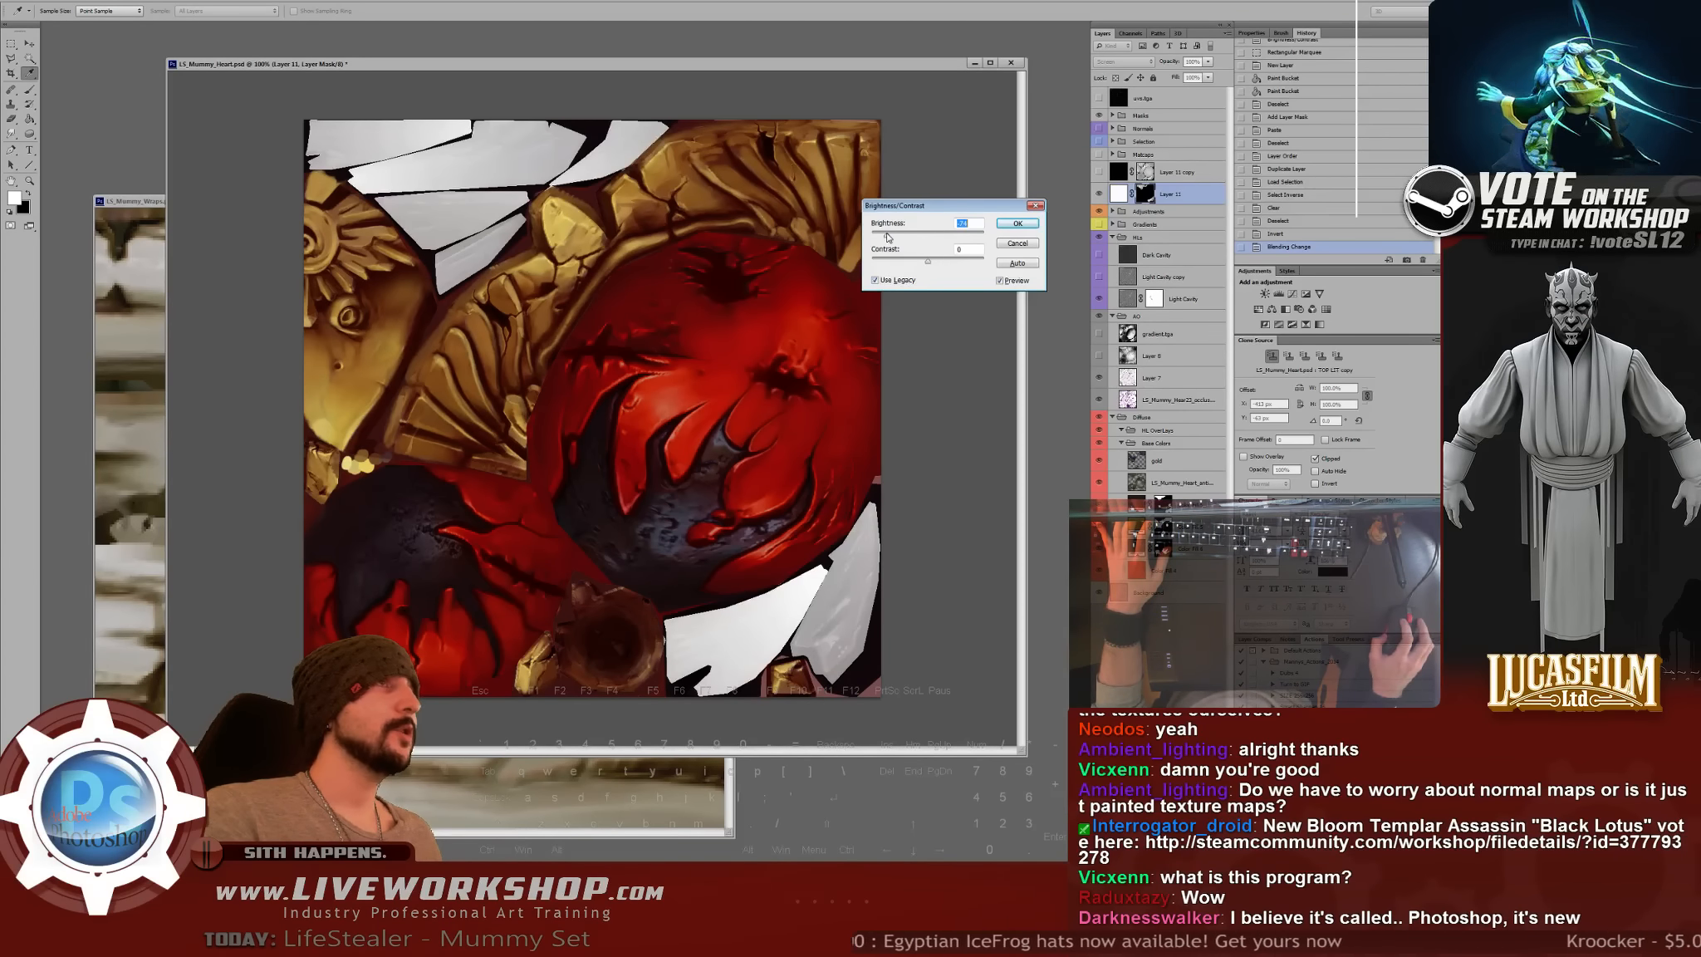
{"action": "left_click_drag", "start_coordinate": [928, 260], "coordinate": [867, 241]}
{"action": "left_click", "coordinate": [1015, 224]}
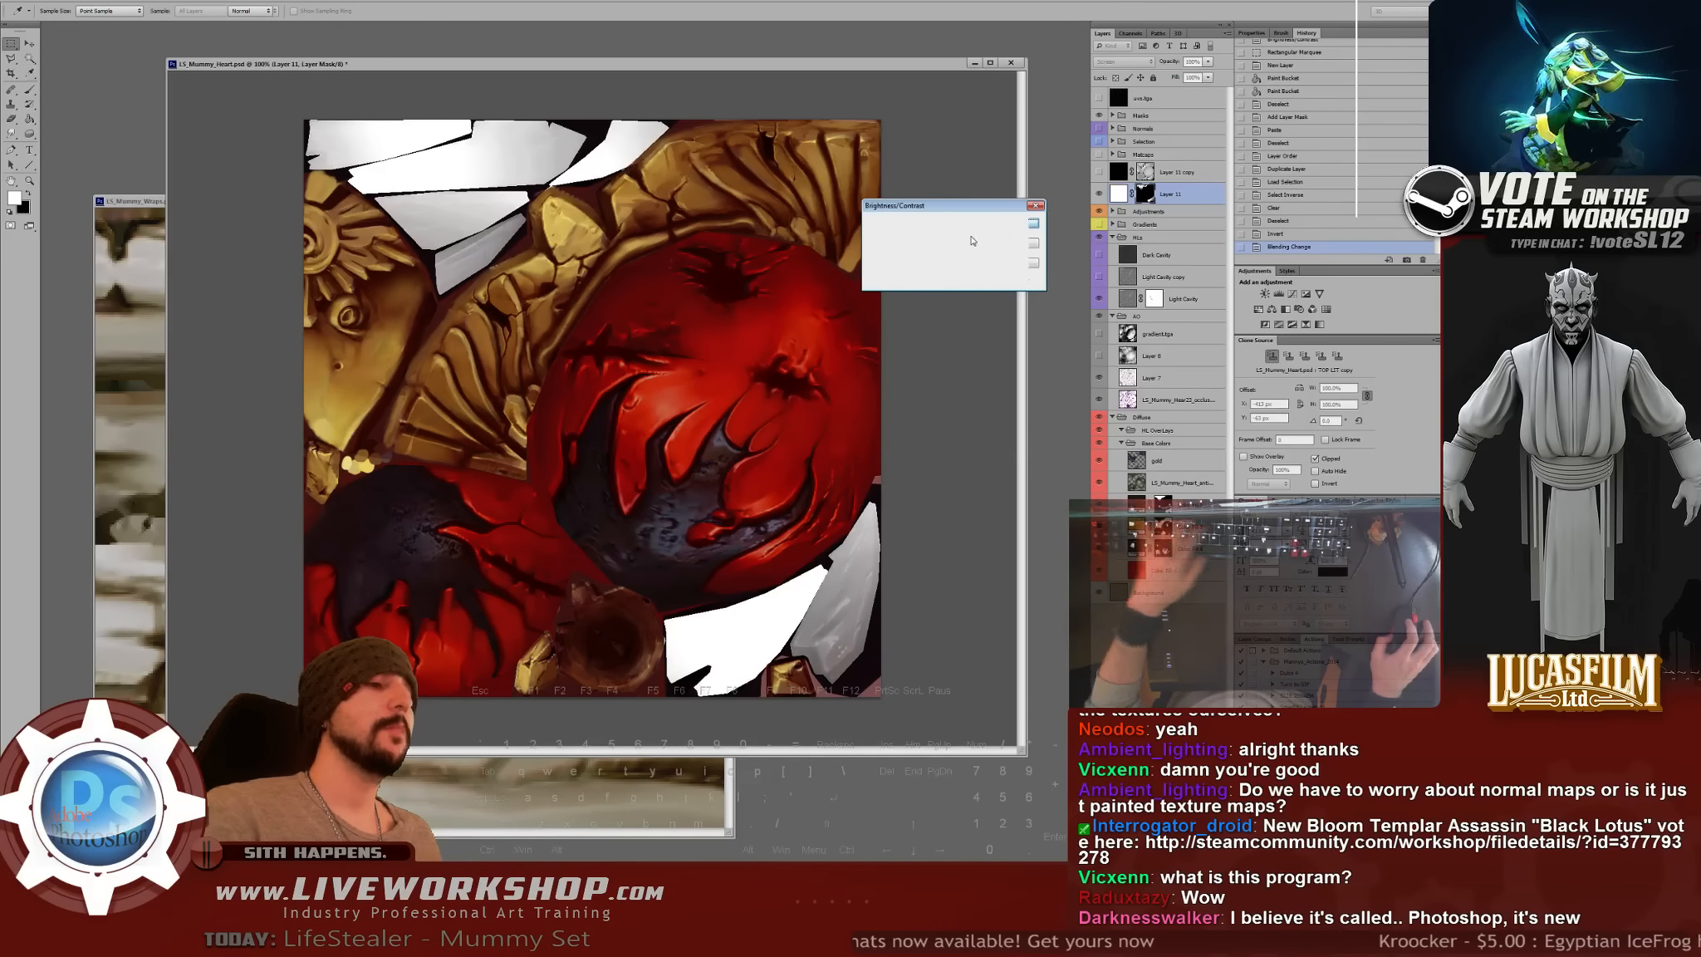
- Apply a second legacy Brightness/Contrast pass to Layer 11's mask with brightness -100 and moderately raised contrast
{"action": "key", "text": "alt+i"}
{"action": "key", "text": "a"}
{"action": "key", "text": "c"}
{"action": "mouse_move", "coordinate": [928, 261]}
{"action": "left_mouse_down"}
{"action": "mouse_move", "coordinate": [955, 262]}
{"action": "mouse_move", "coordinate": [872, 237]}
{"action": "mouse_move", "coordinate": [960, 264]}
{"action": "mouse_move", "coordinate": [928, 265]}
{"action": "mouse_move", "coordinate": [943, 263]}
{"action": "left_mouse_up"}
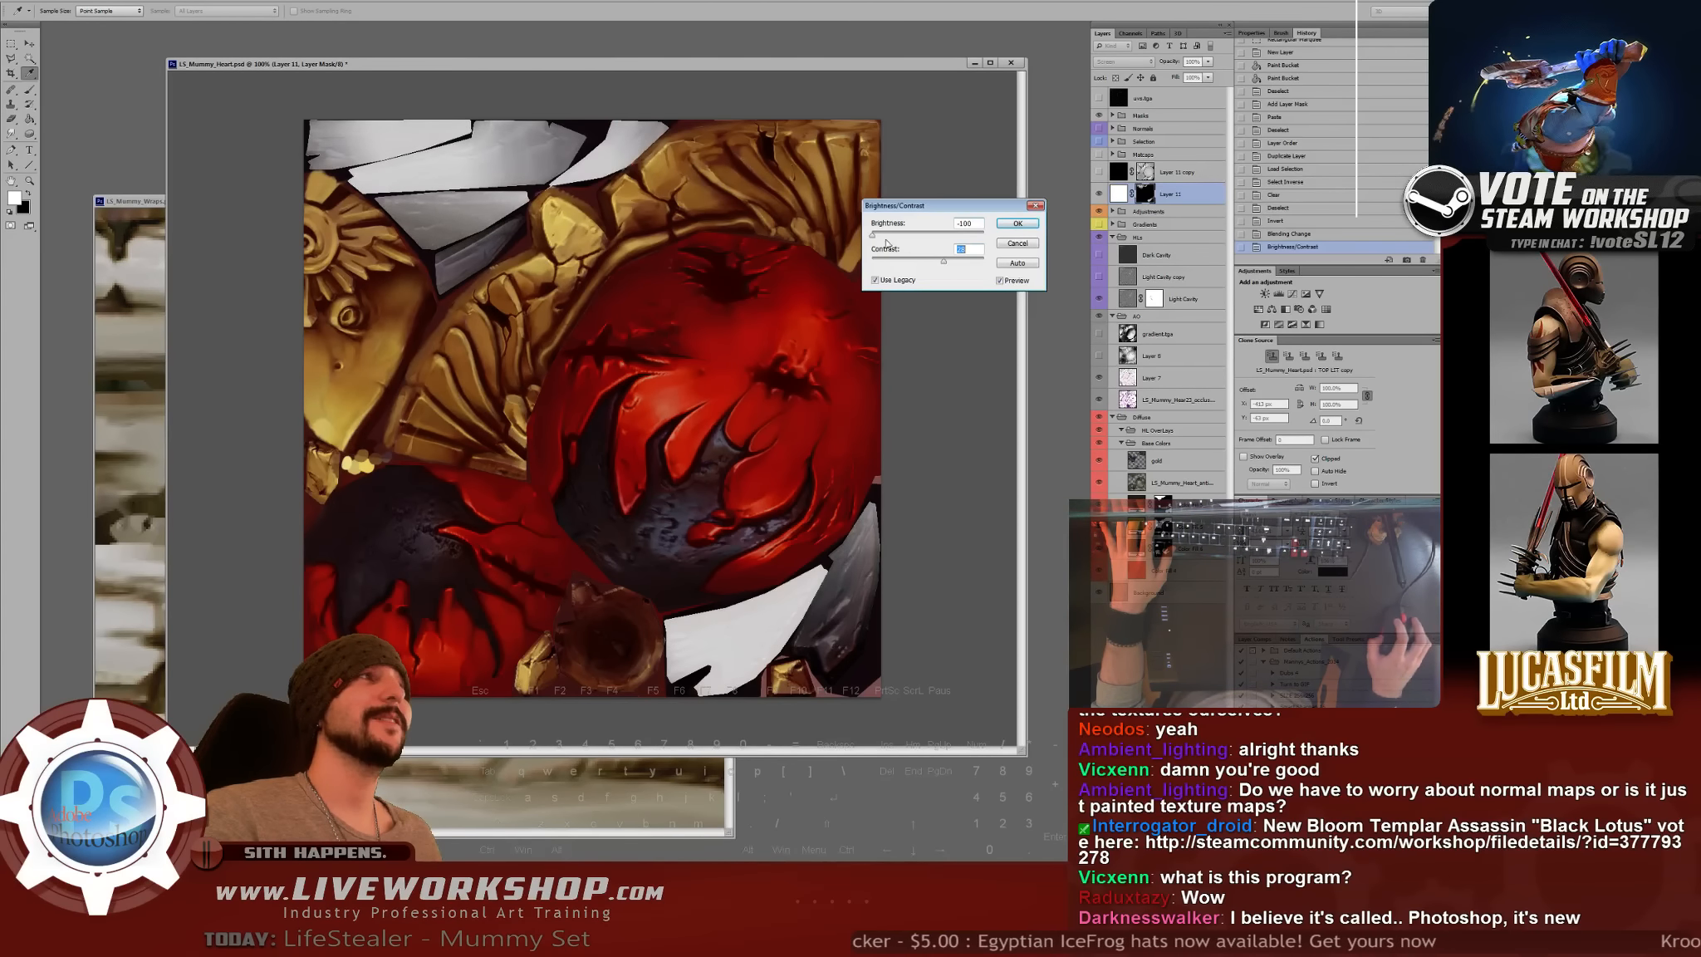
{"action": "left_click", "coordinate": [1003, 226]}
- Apply a third legacy Brightness/Contrast pass to Layer 11's mask with brightness -68 and slightly lowered contrast, and try blend modes such as Lighter Color
{"action": "key", "text": "ctrl+alt+b"}
{"action": "left_click", "coordinate": [895, 280]}
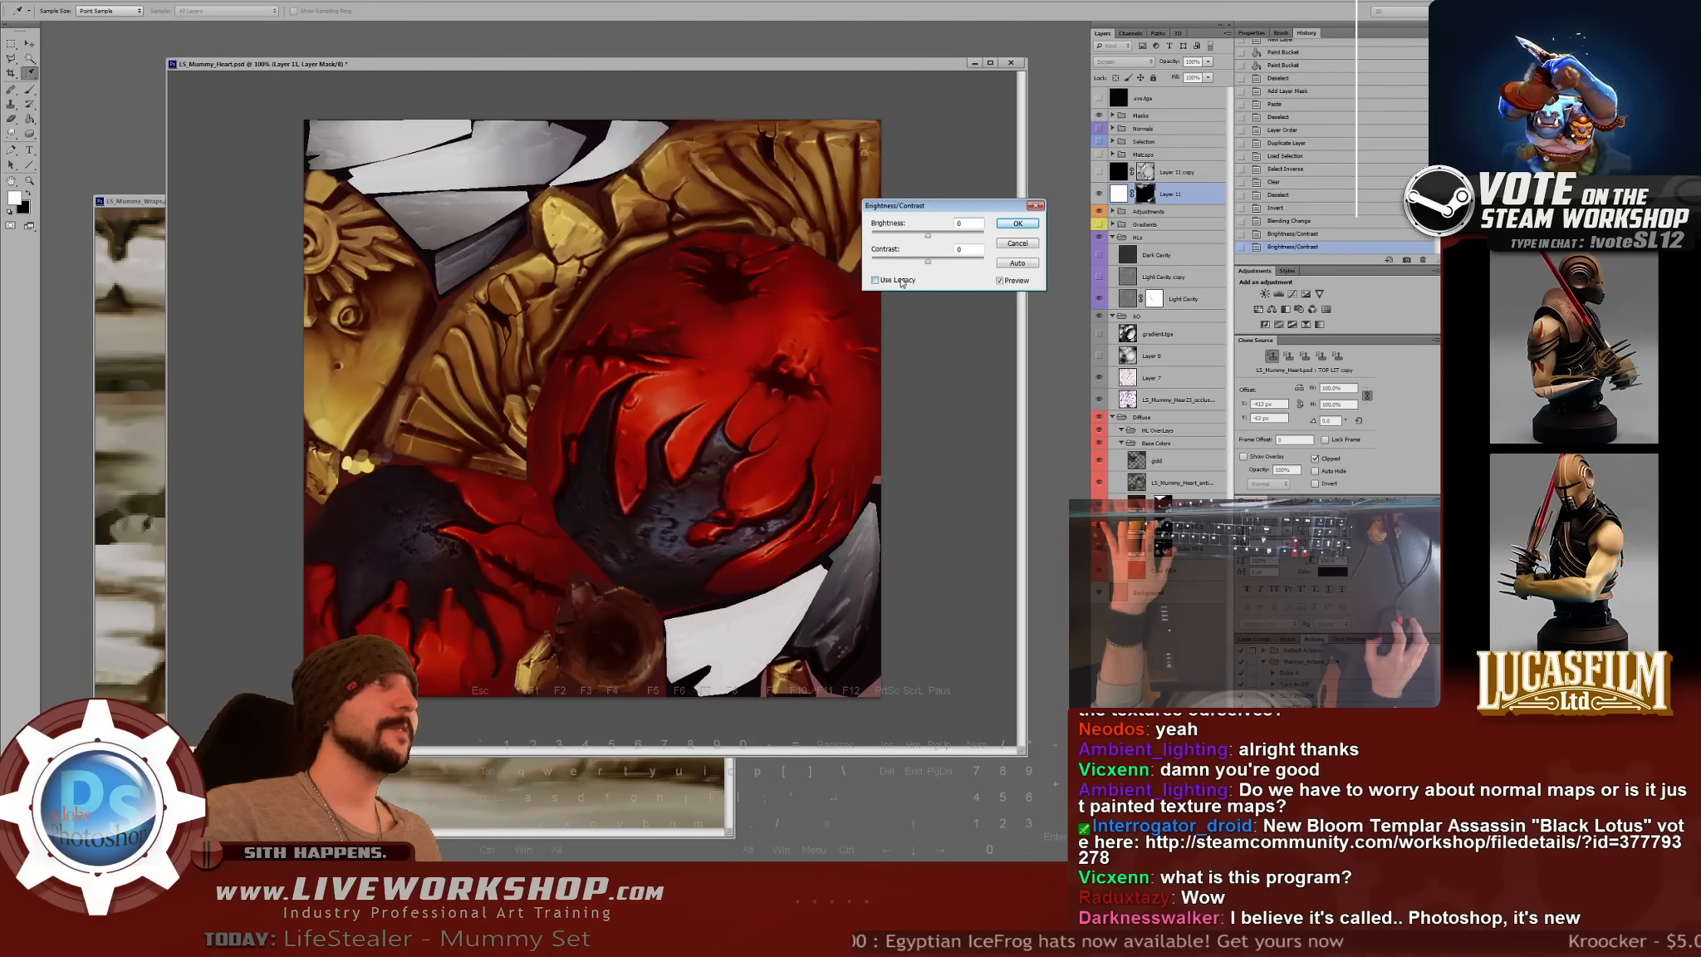
{"action": "left_click_drag", "start_coordinate": [928, 239], "coordinate": [872, 242]}
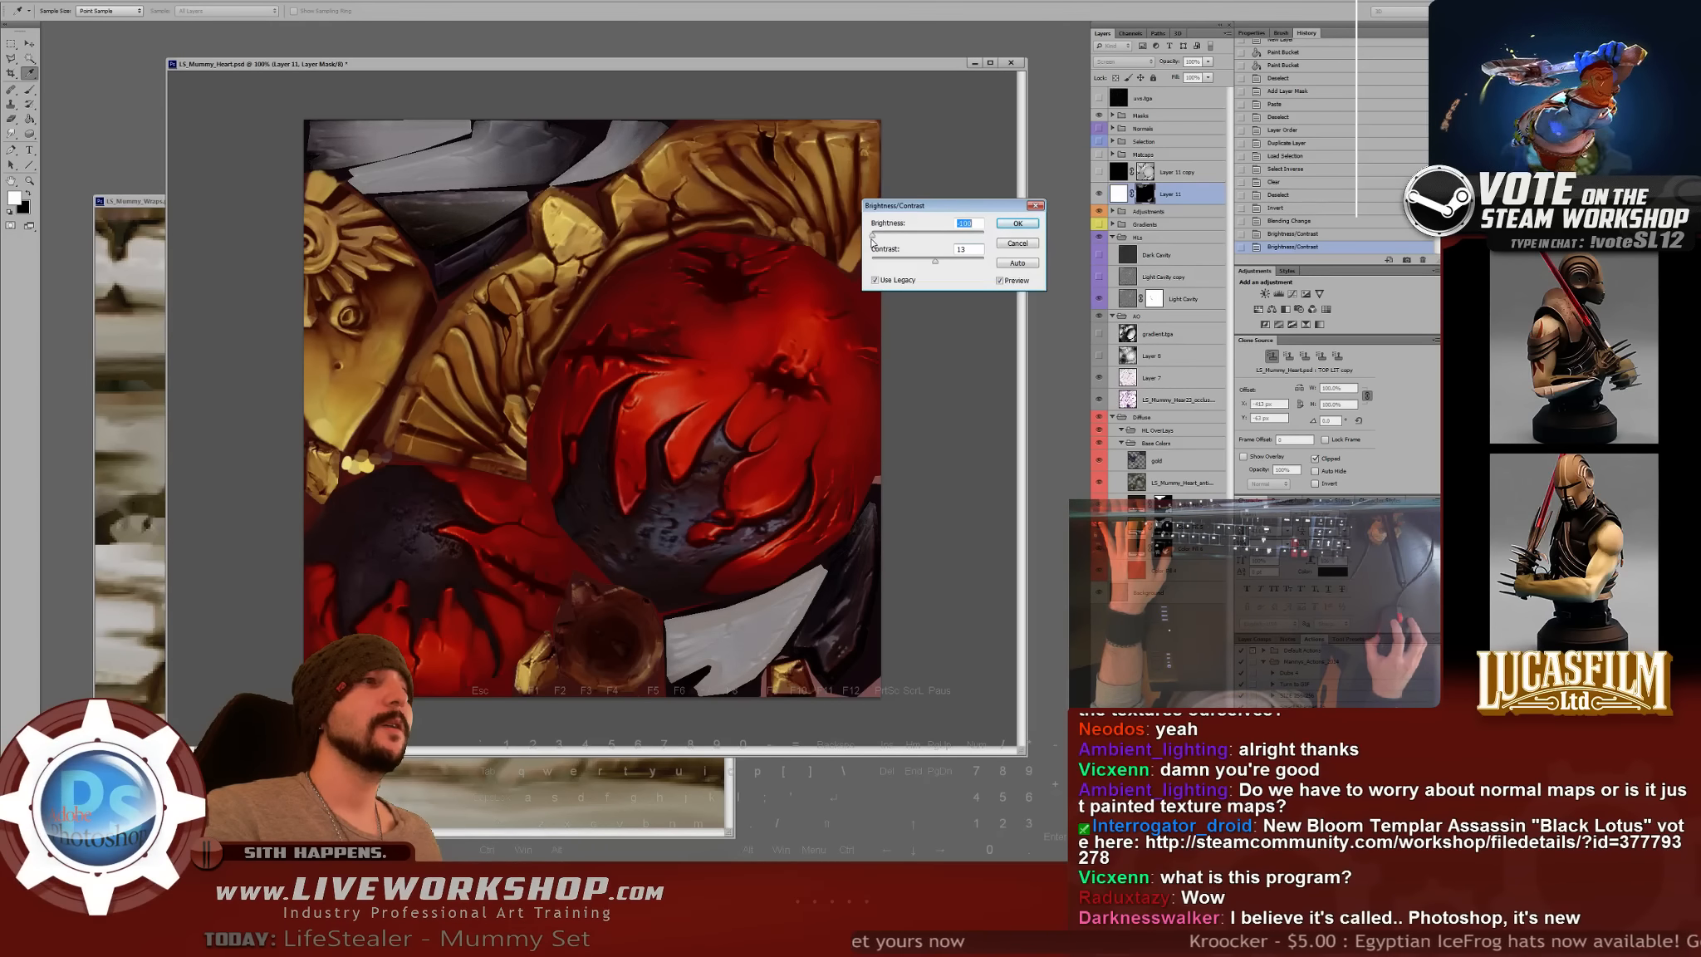
{"action": "left_click_drag", "start_coordinate": [879, 239], "coordinate": [917, 267]}
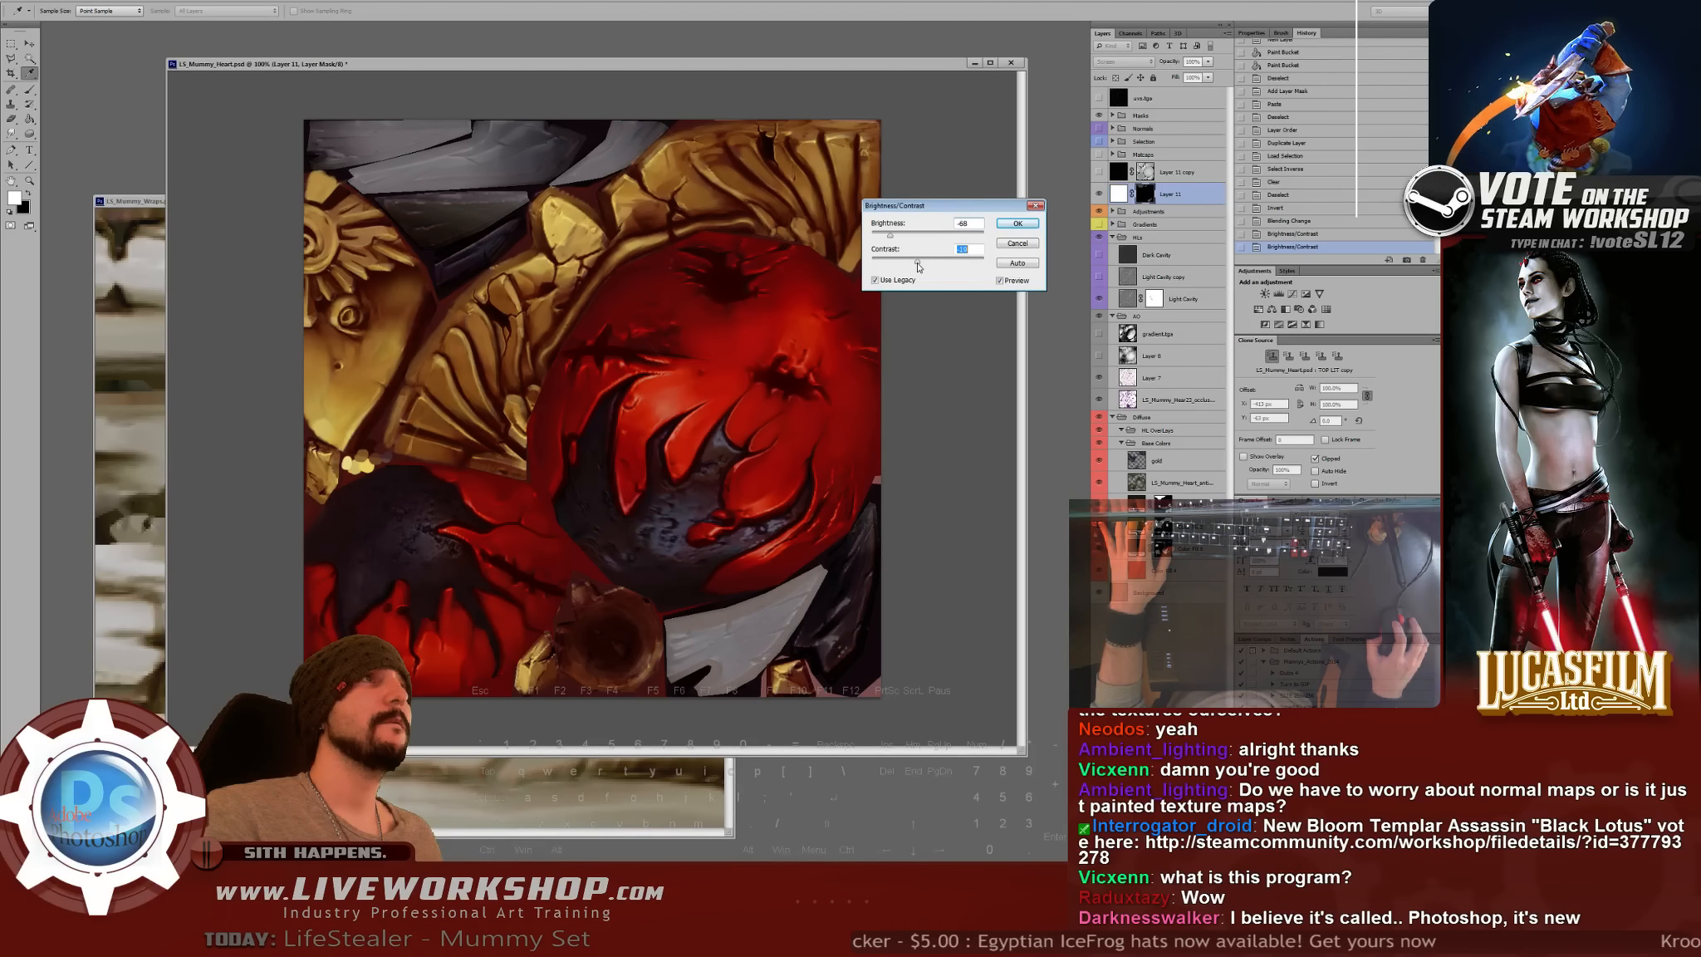
{"action": "left_click", "coordinate": [1017, 225]}
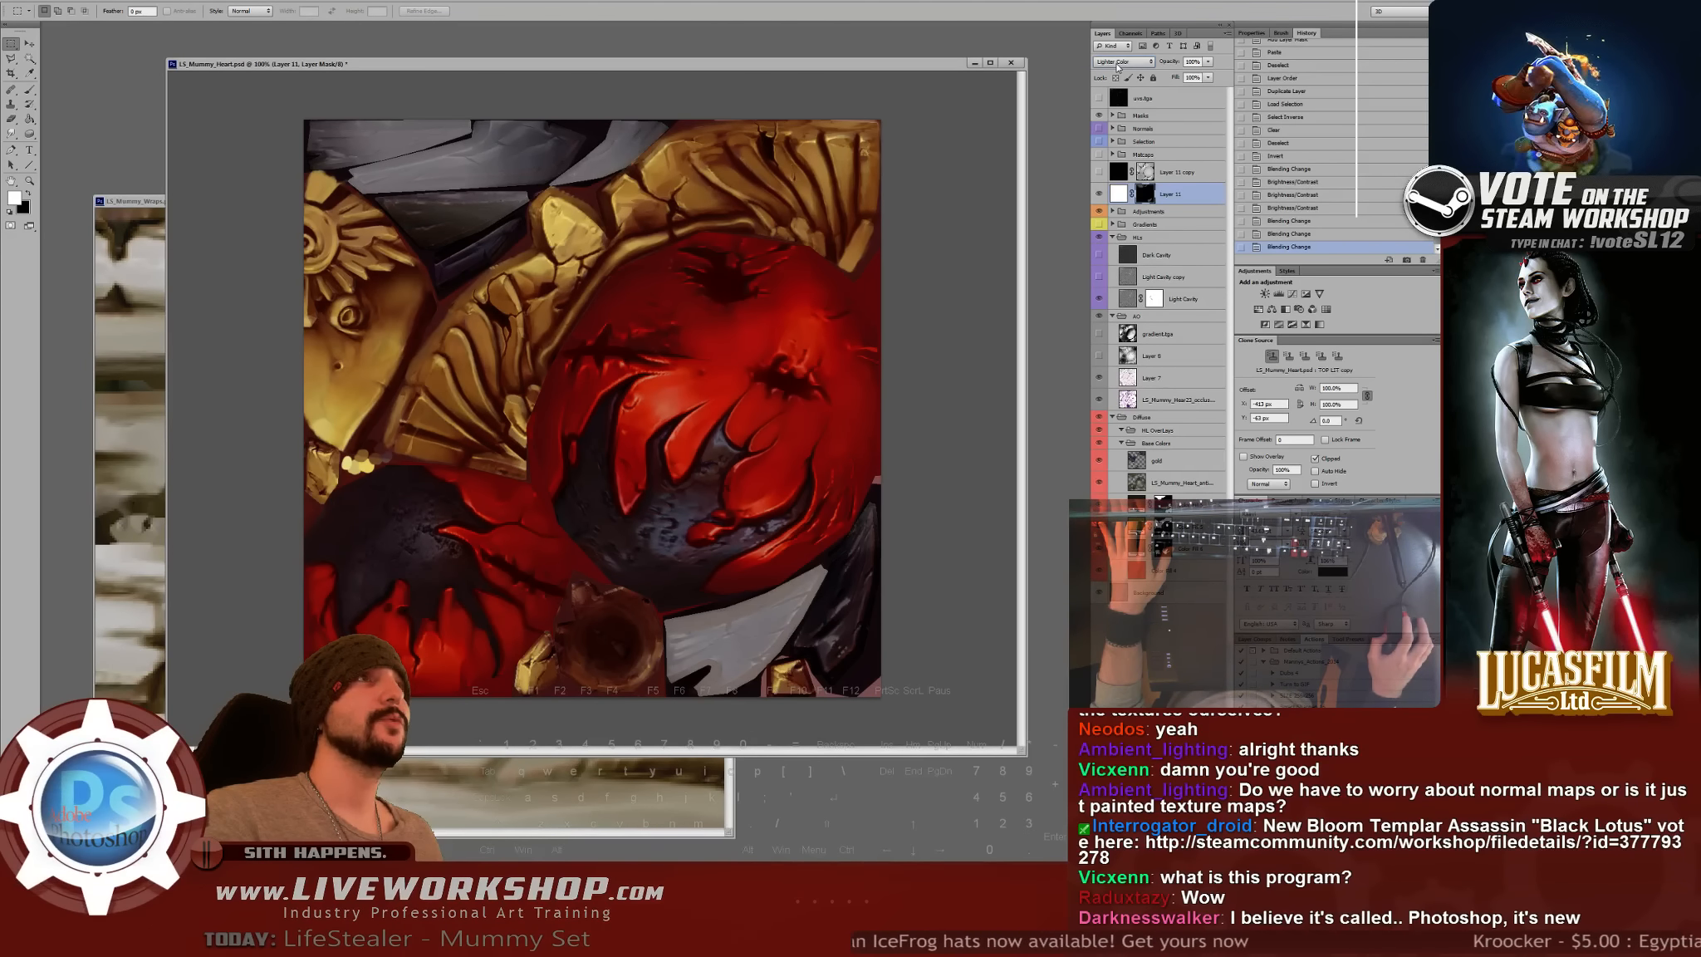
{"action": "scroll", "coordinate": [1117, 68], "scroll_direction": "down", "scroll_amount": 3}
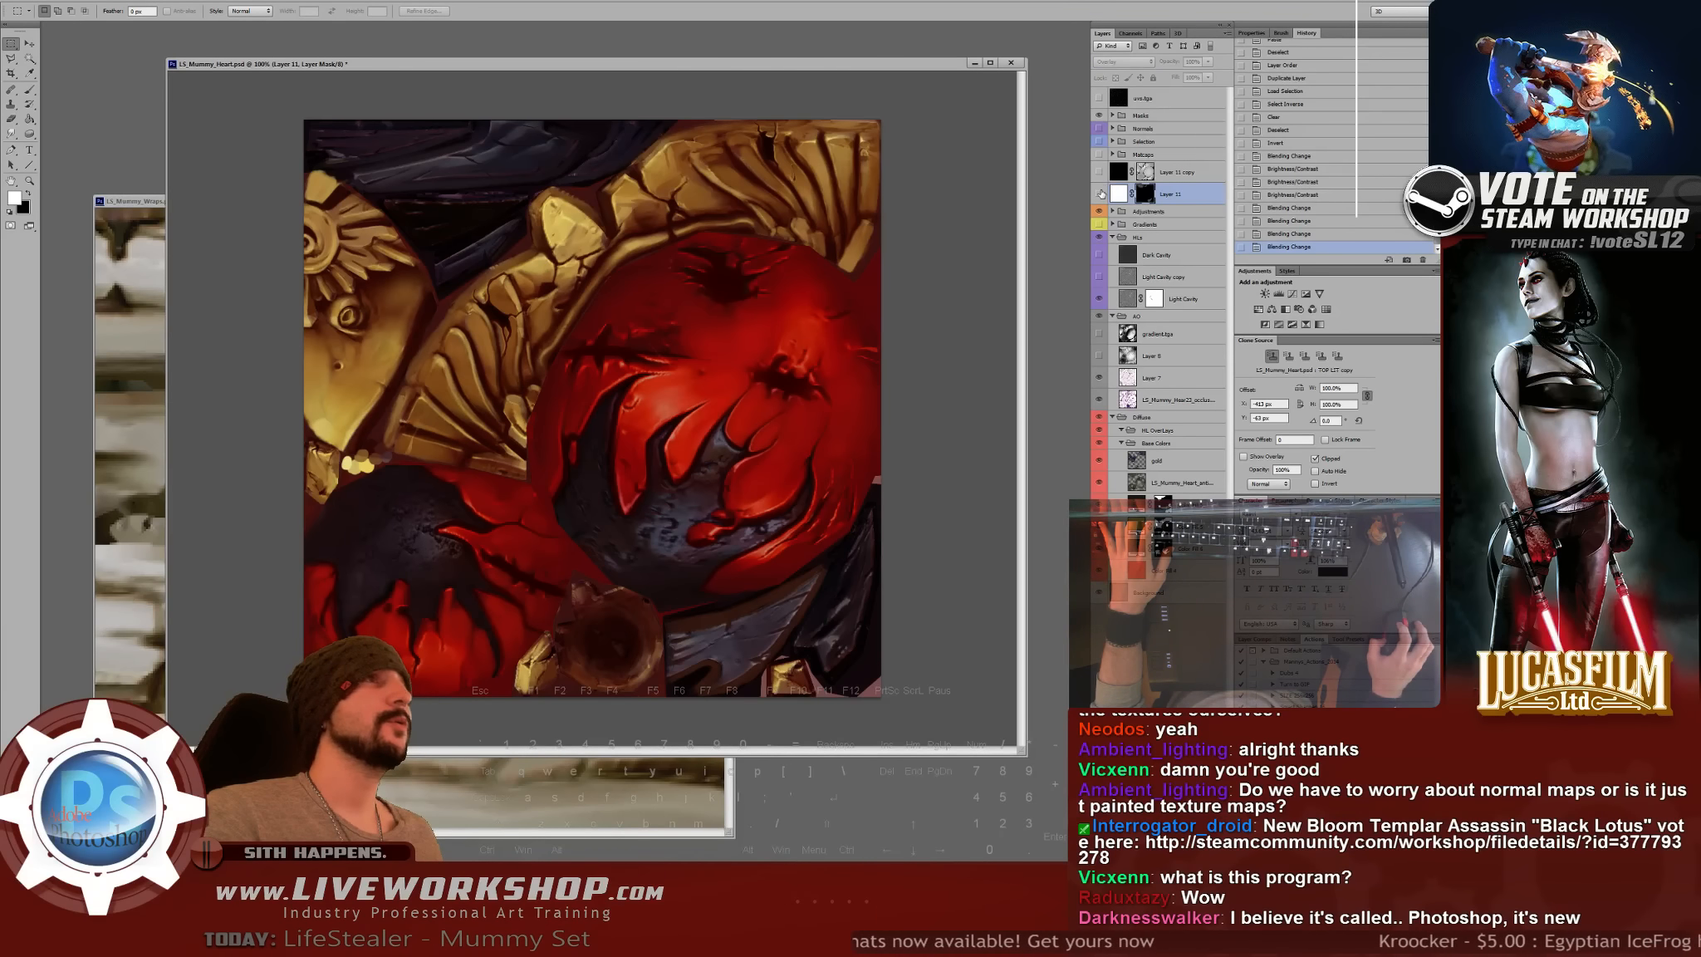
- Toggle Layer 11's visibility repeatedly to compare the heart texture with and without the spike lightening
{"action": "left_click", "coordinate": [1100, 194]}
{"action": "left_click", "coordinate": [1100, 194]}
{"action": "left_click", "coordinate": [1100, 193]}
{"action": "left_click", "coordinate": [1100, 193]}
{"action": "left_click", "coordinate": [1100, 194]}
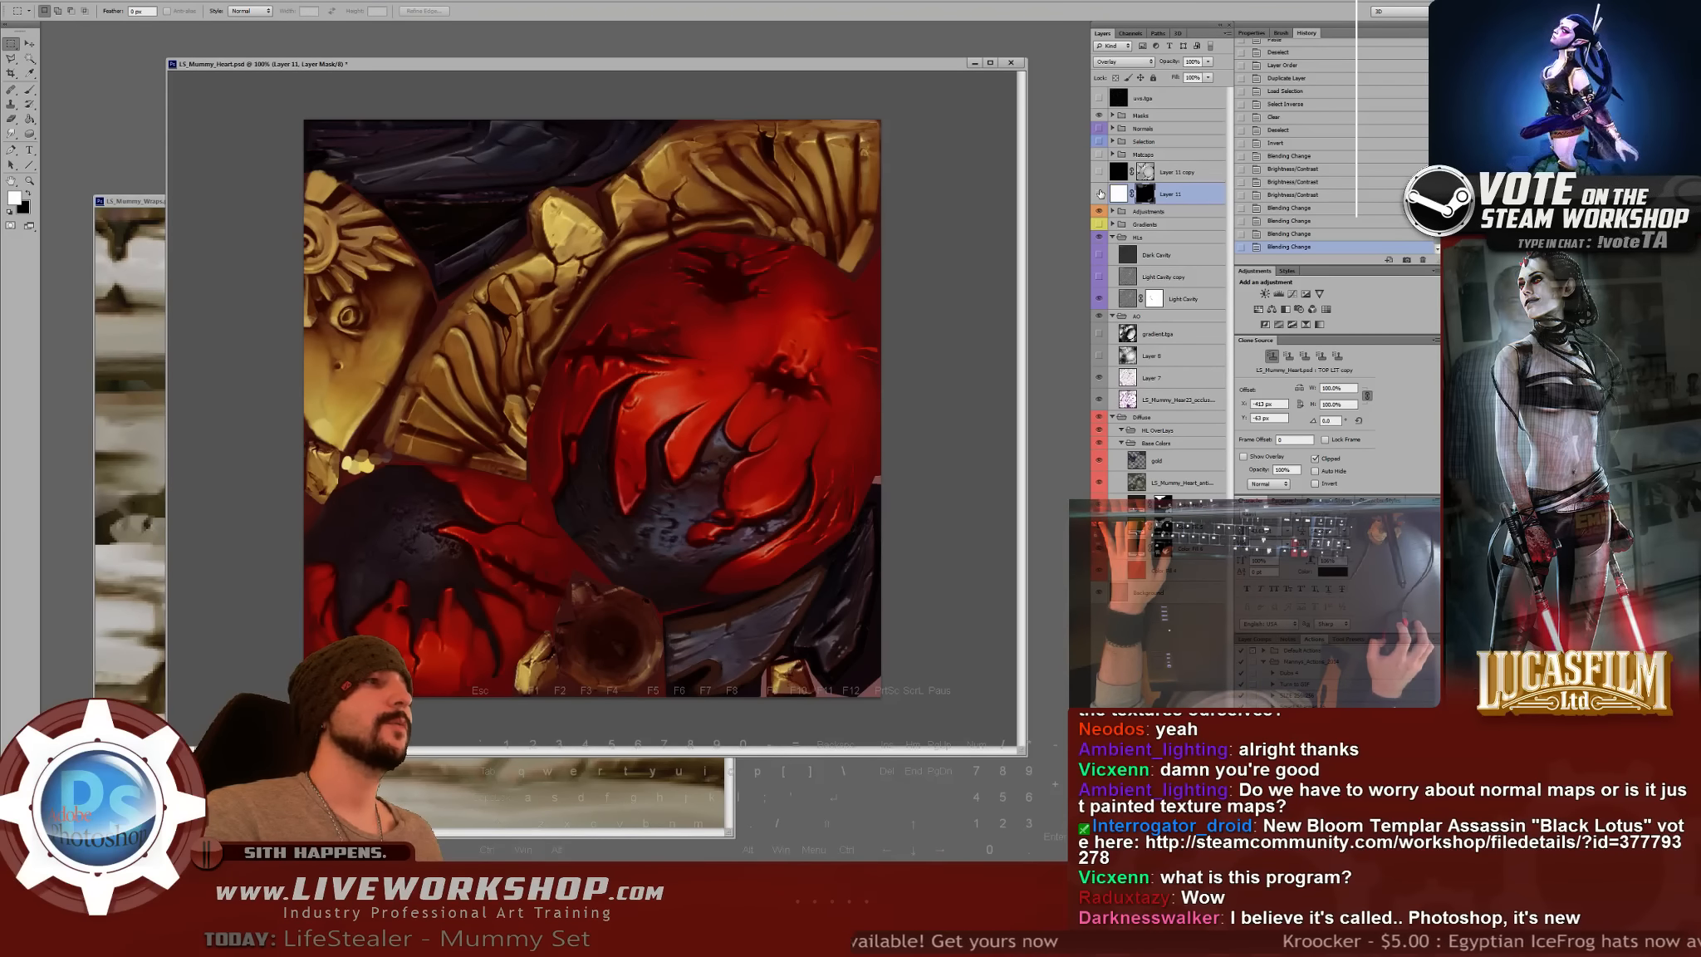
{"action": "left_click", "coordinate": [1101, 193]}
{"action": "left_click", "coordinate": [1100, 193]}
{"action": "left_click", "coordinate": [1100, 193]}
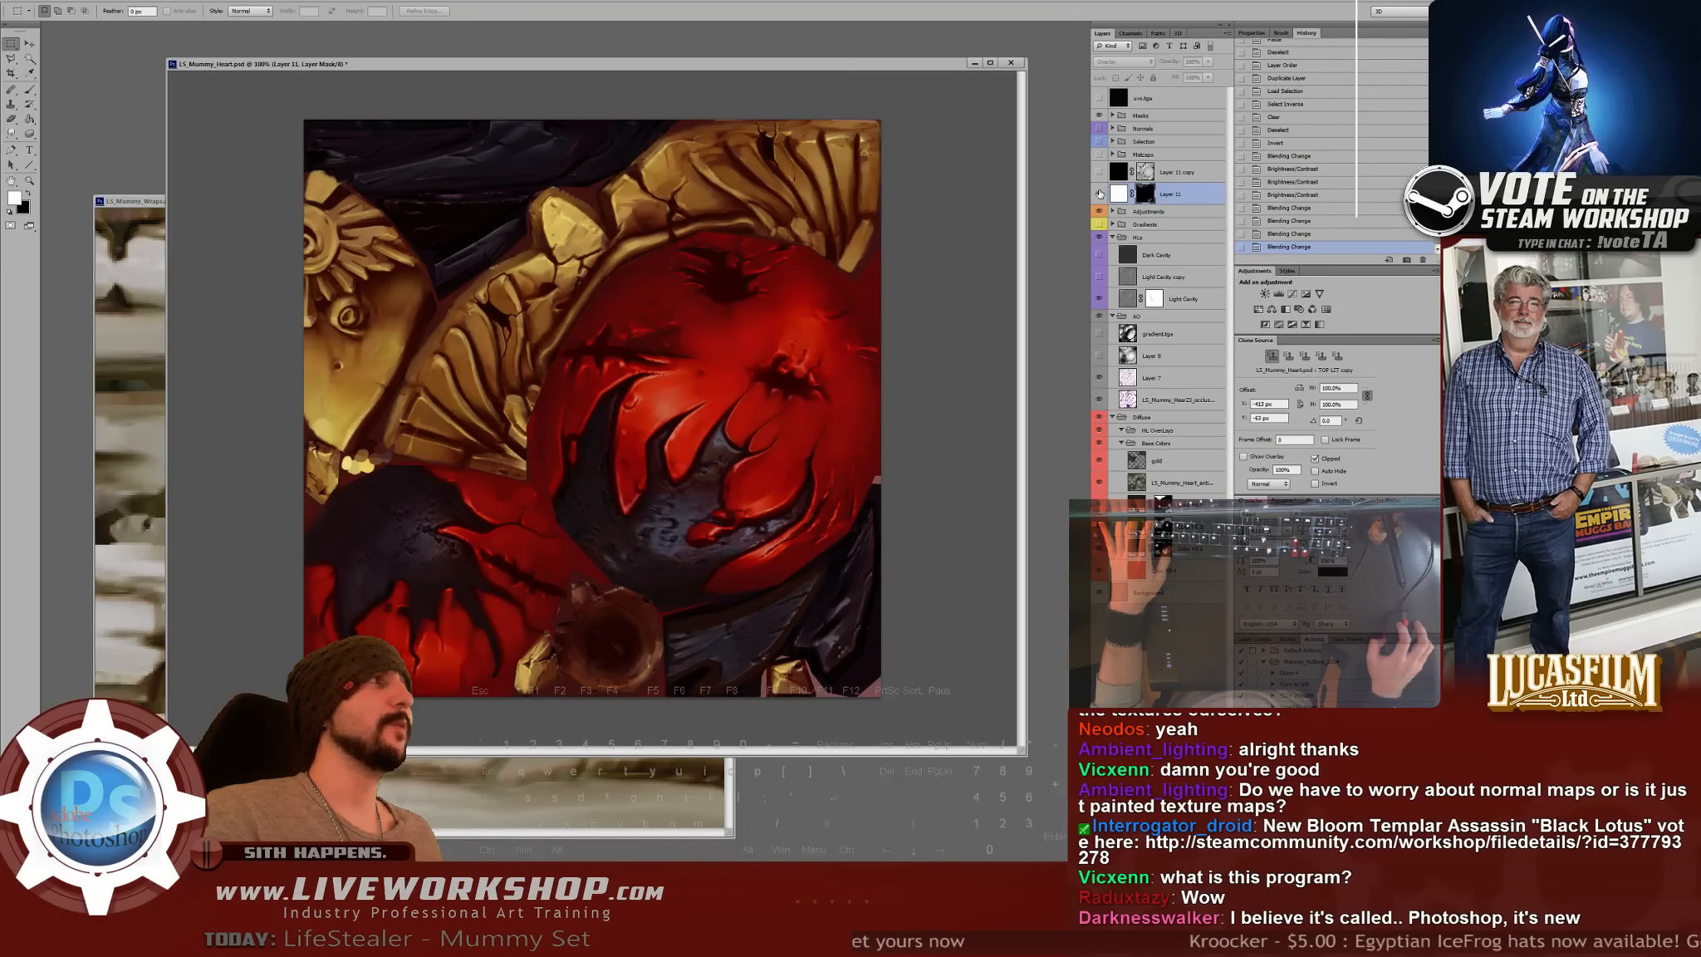
{"action": "left_click", "coordinate": [1100, 193]}
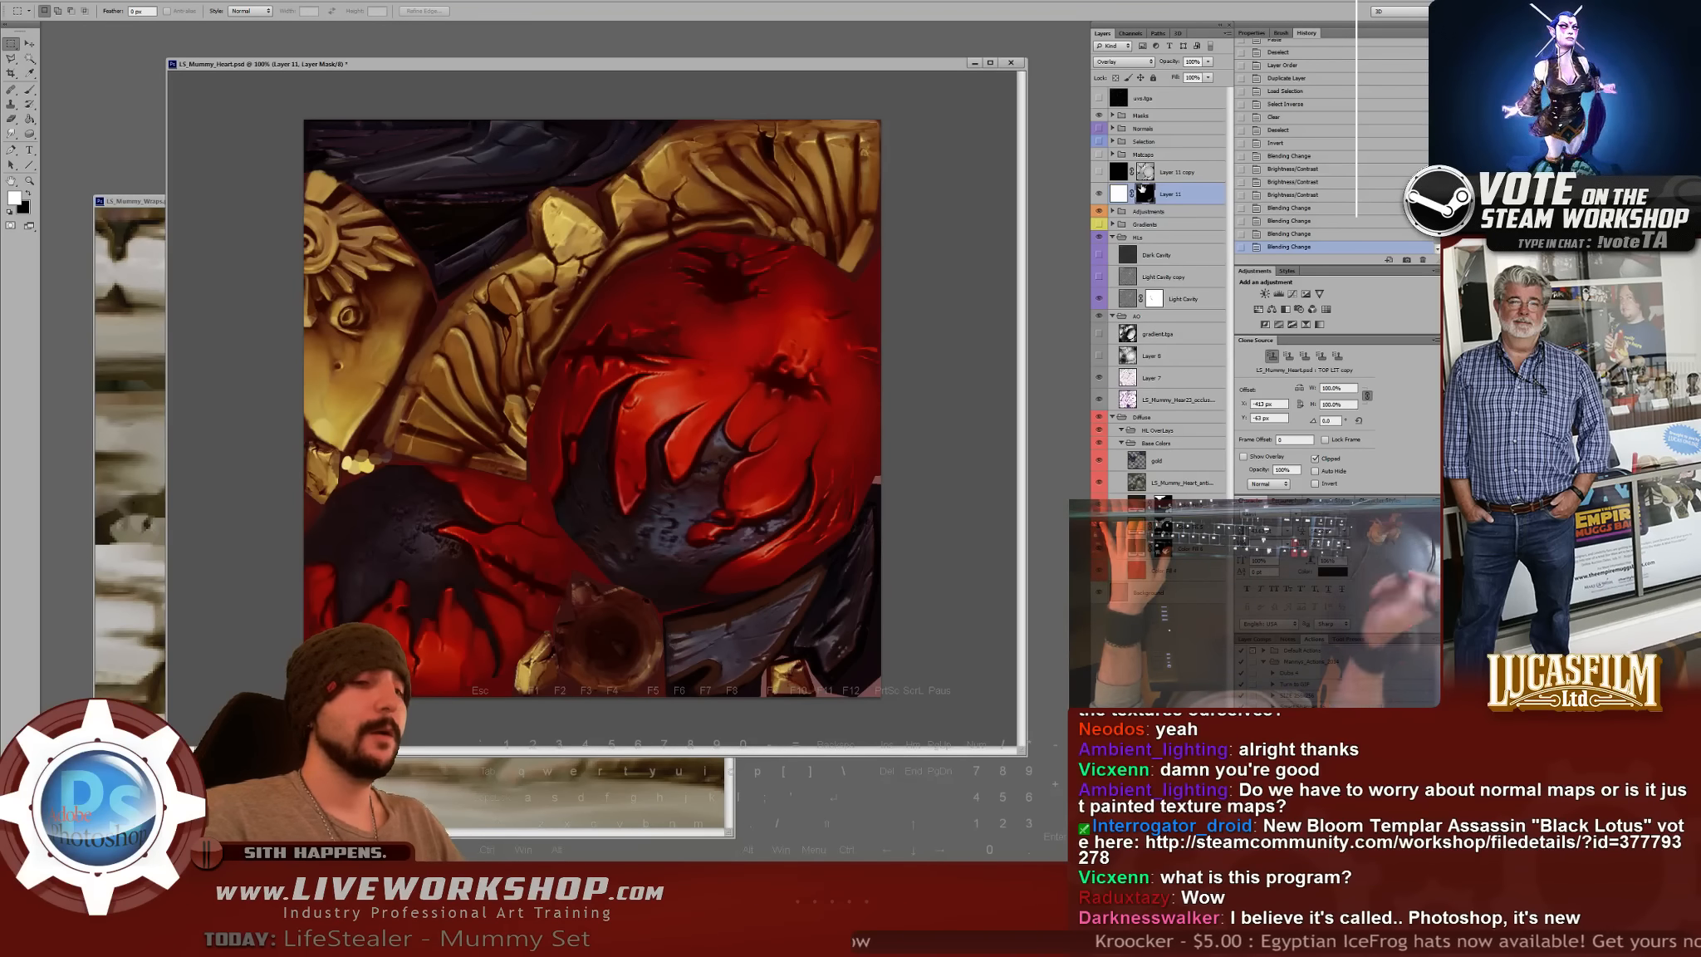
- Erase along the dark spikes on Layer 11's mask with a soft eraser at 20% and then 40% opacity, and compare the result
{"action": "key", "text": "e"}
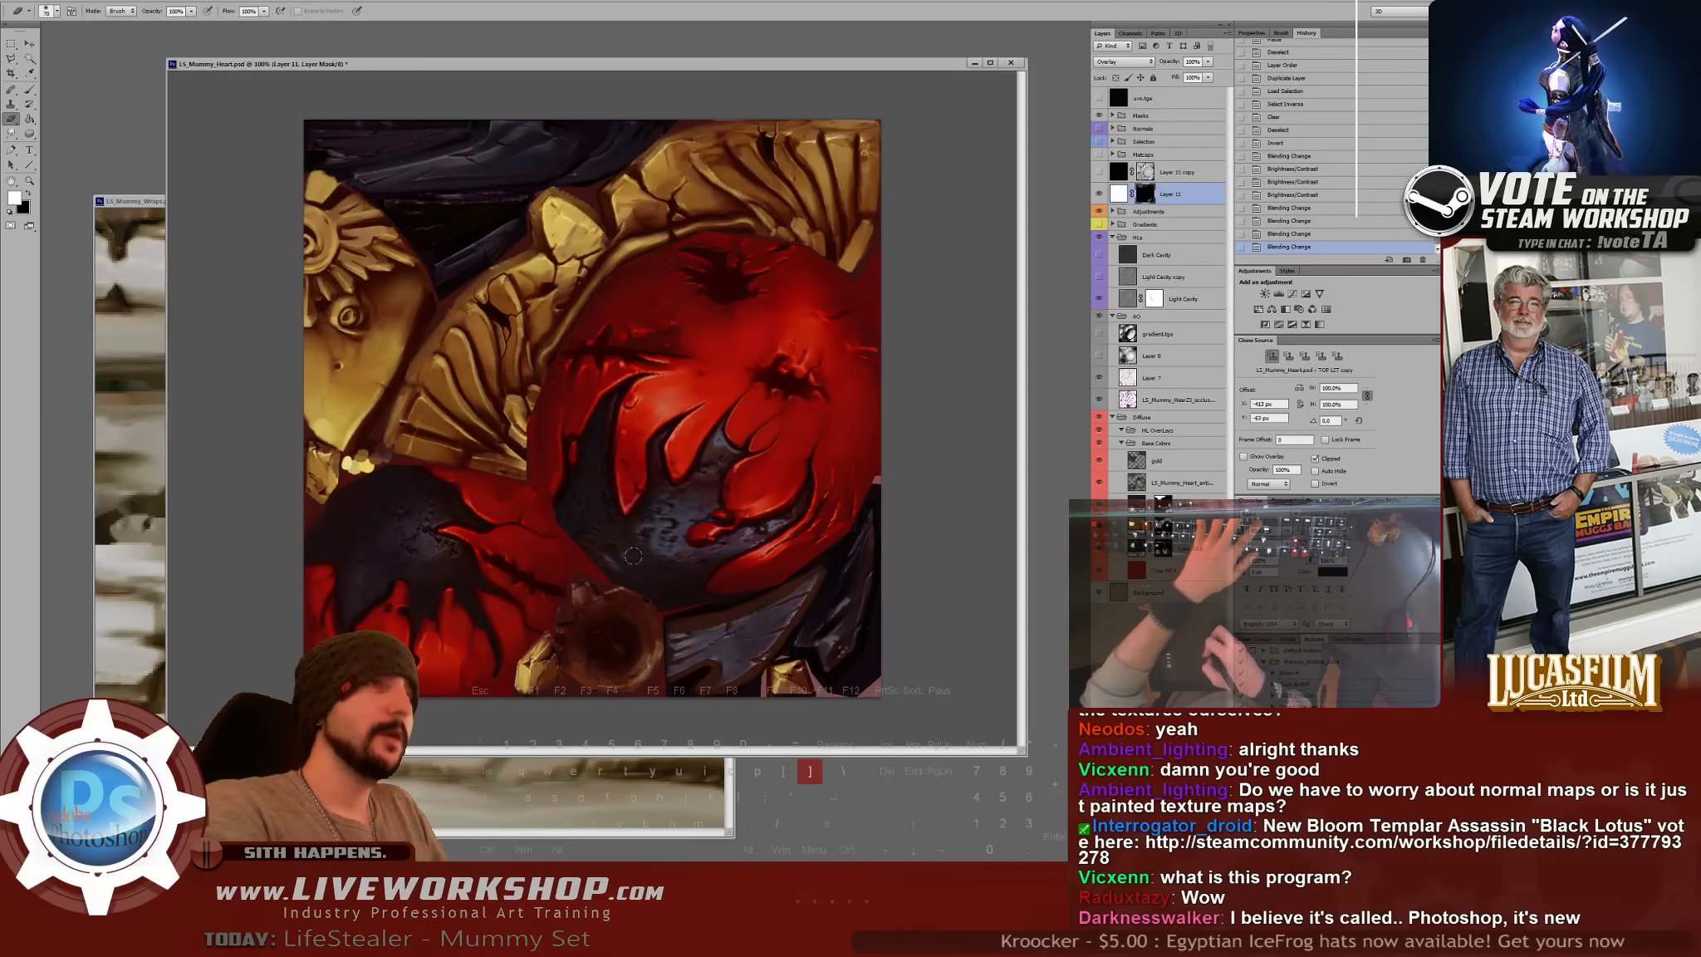
{"action": "key", "text": "2"}
{"action": "right_click", "coordinate": [665, 595]}
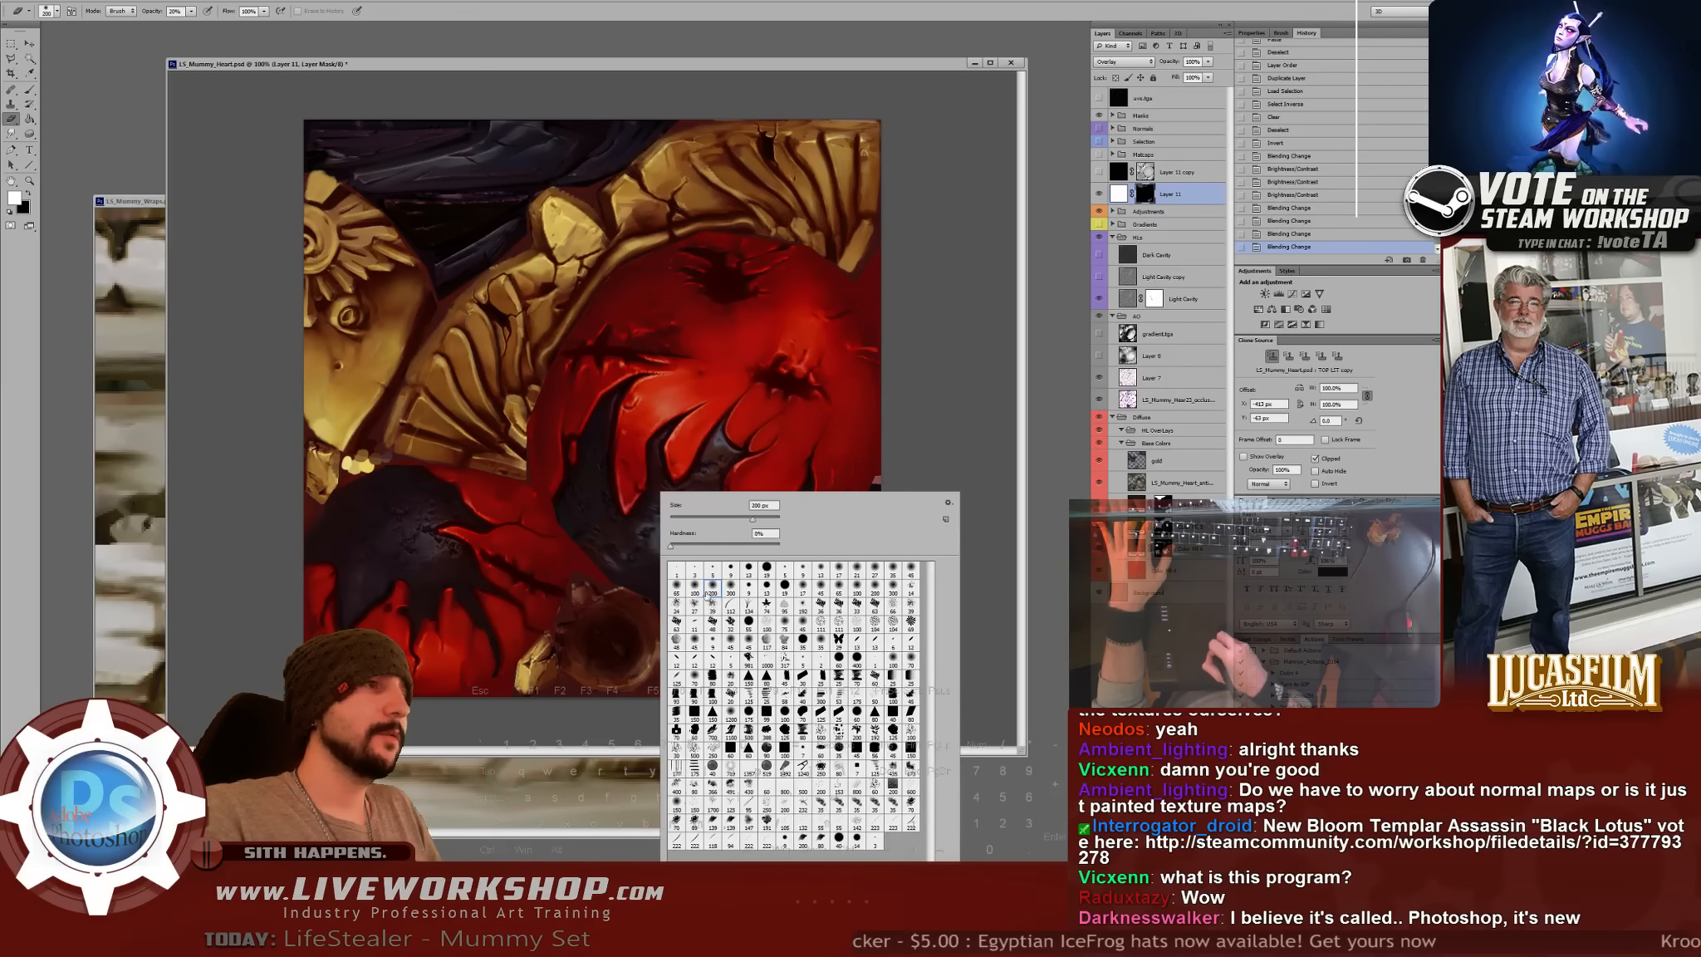
{"action": "double_click", "coordinate": [708, 594]}
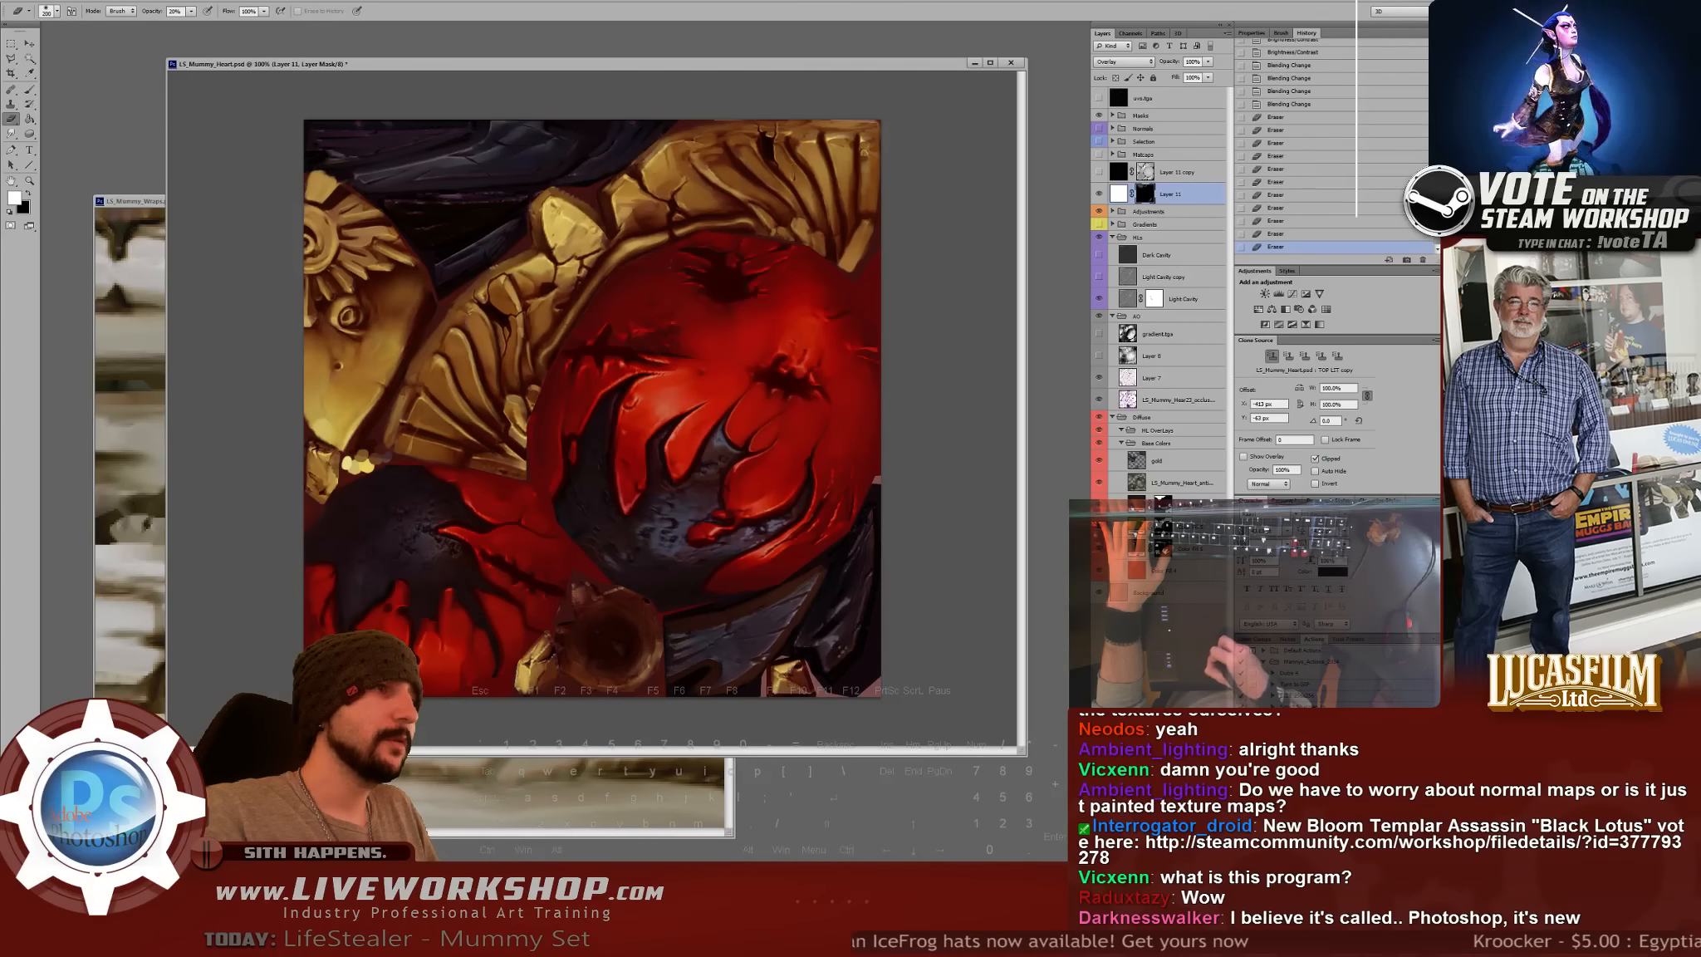
{"action": "key", "text": "4"}
{"action": "left_click_drag", "start_coordinate": [633, 610], "coordinate": [647, 637]}
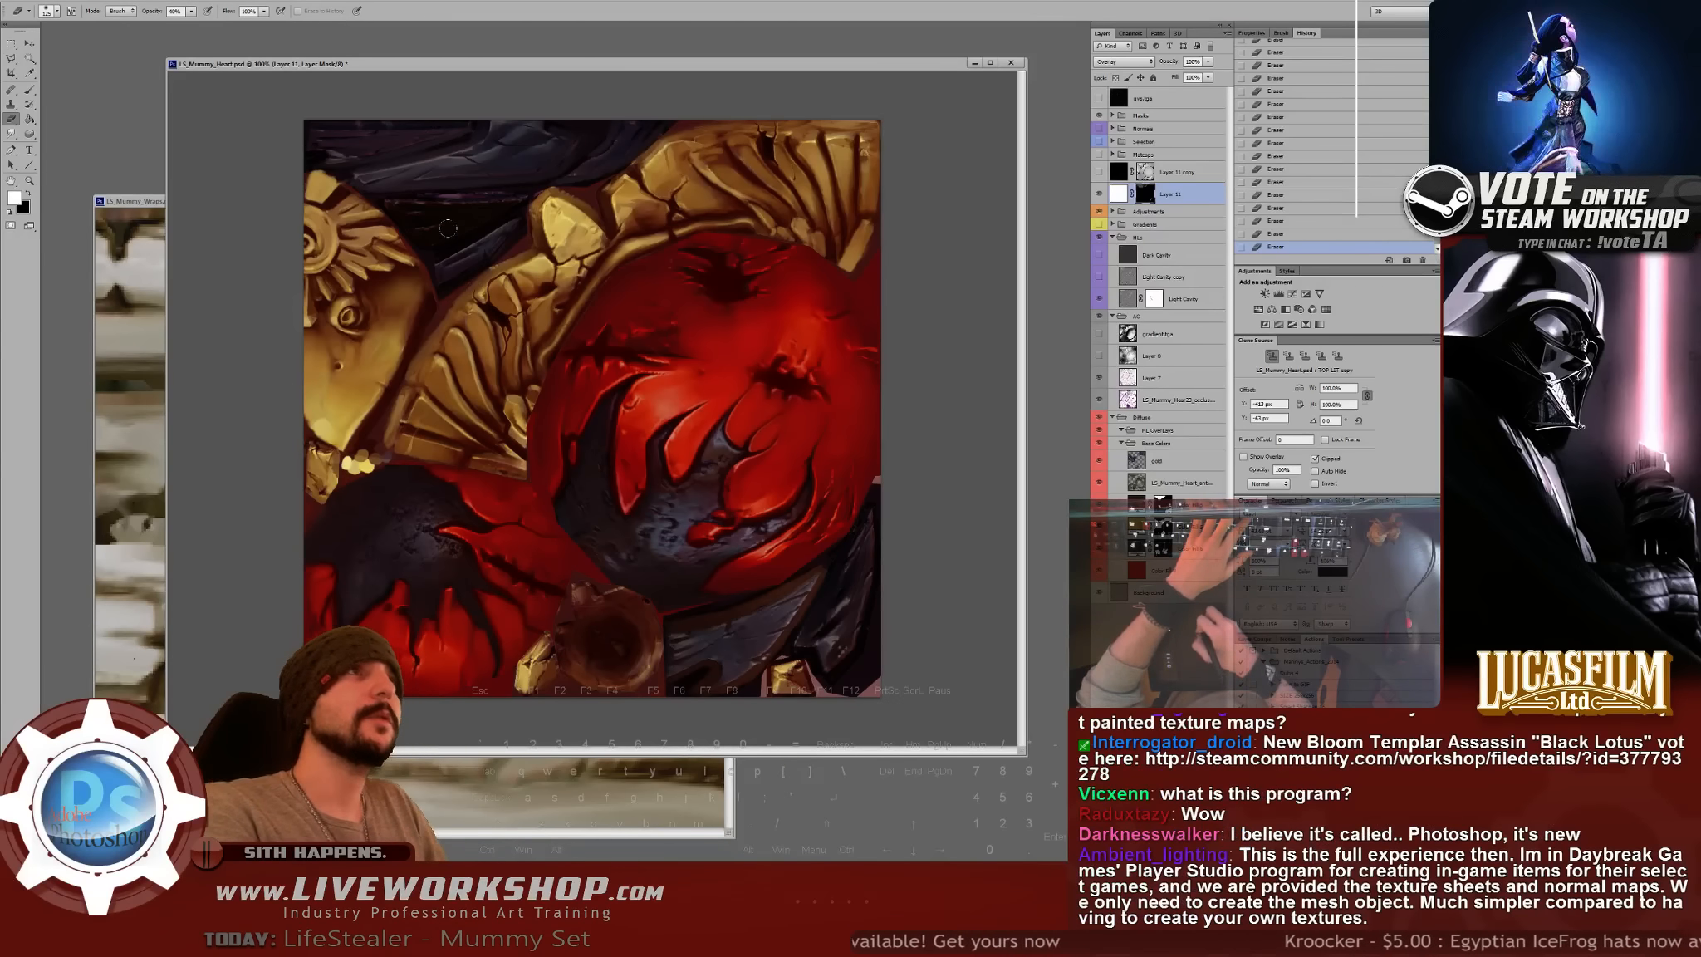
{"action": "key", "text": "ctrl+z"}
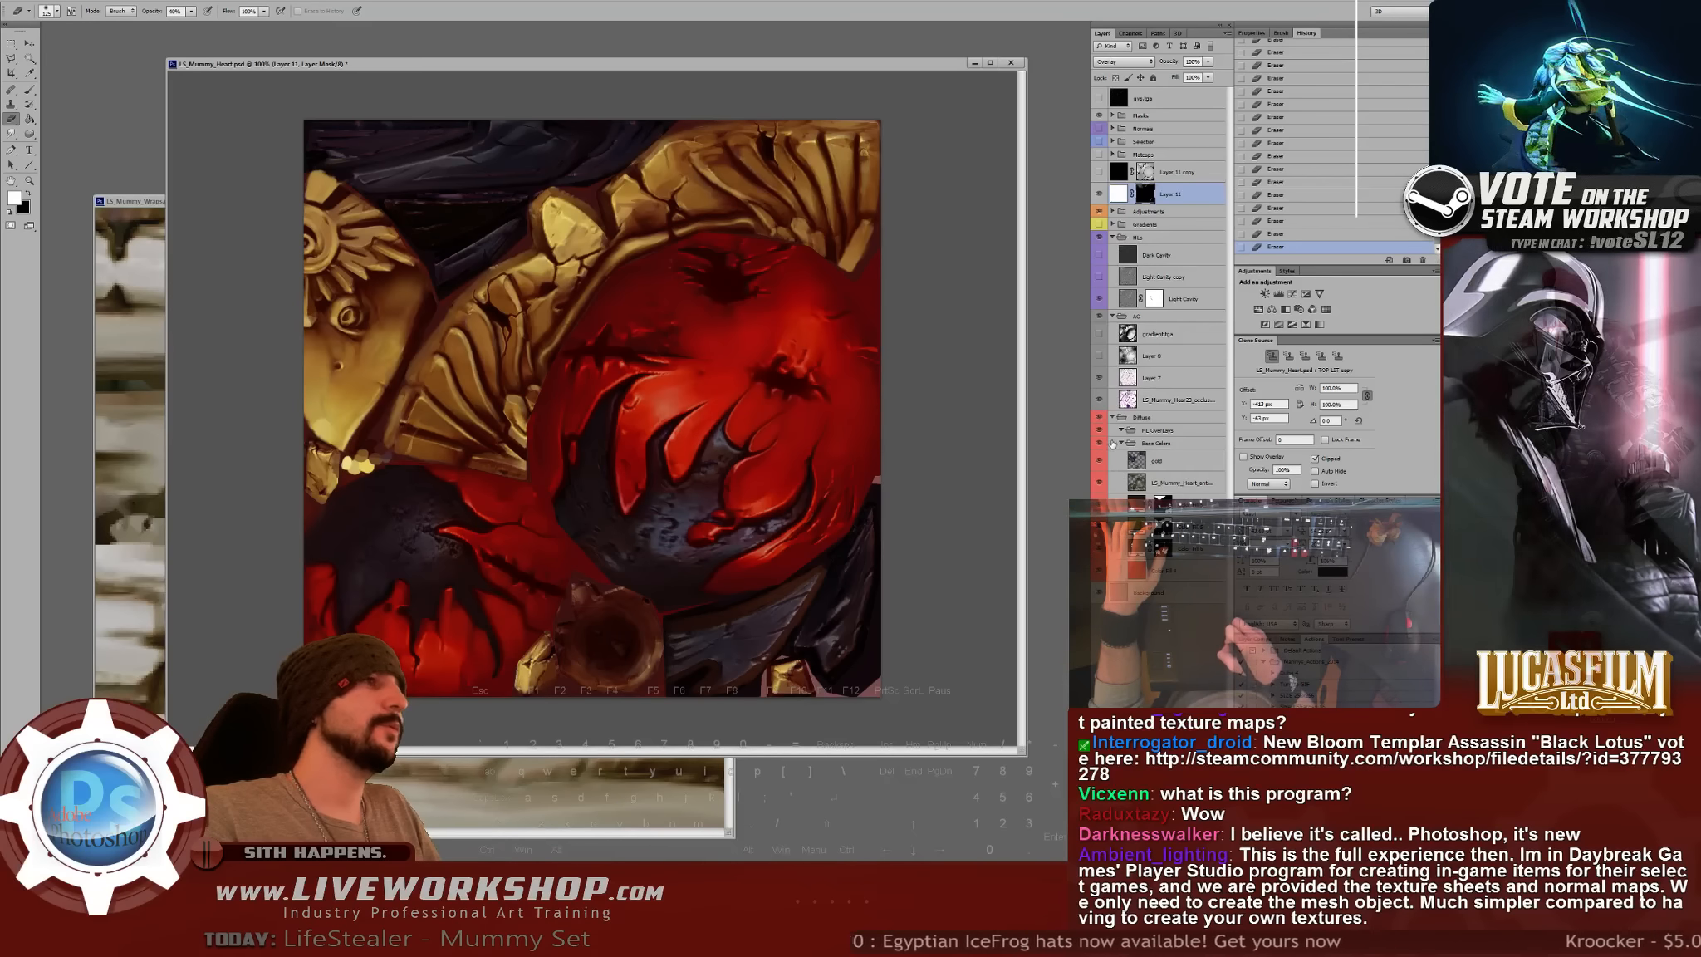
{"action": "left_click", "coordinate": [1099, 195]}
{"action": "left_click", "coordinate": [1099, 194]}
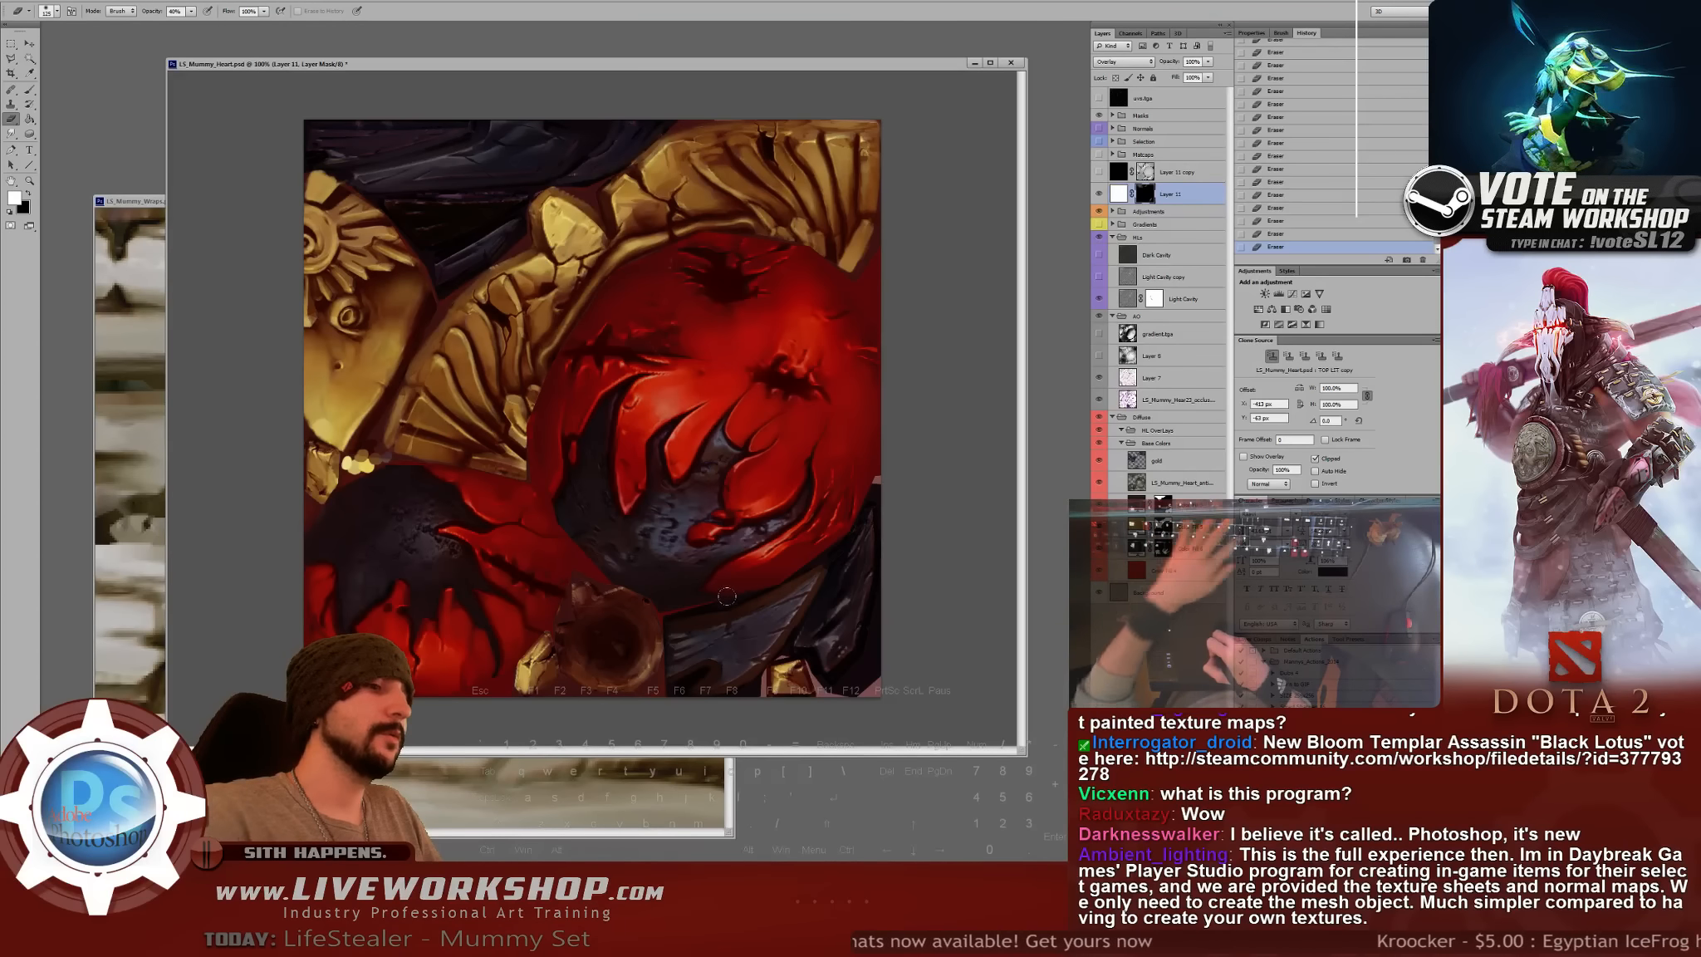
- Duplicate Layer 11 and merge the copy down into Layer 11 with the mask applied, redoing the merge once
{"action": "key", "text": "ctrl+alt+j"}
{"action": "key", "text": "Return"}
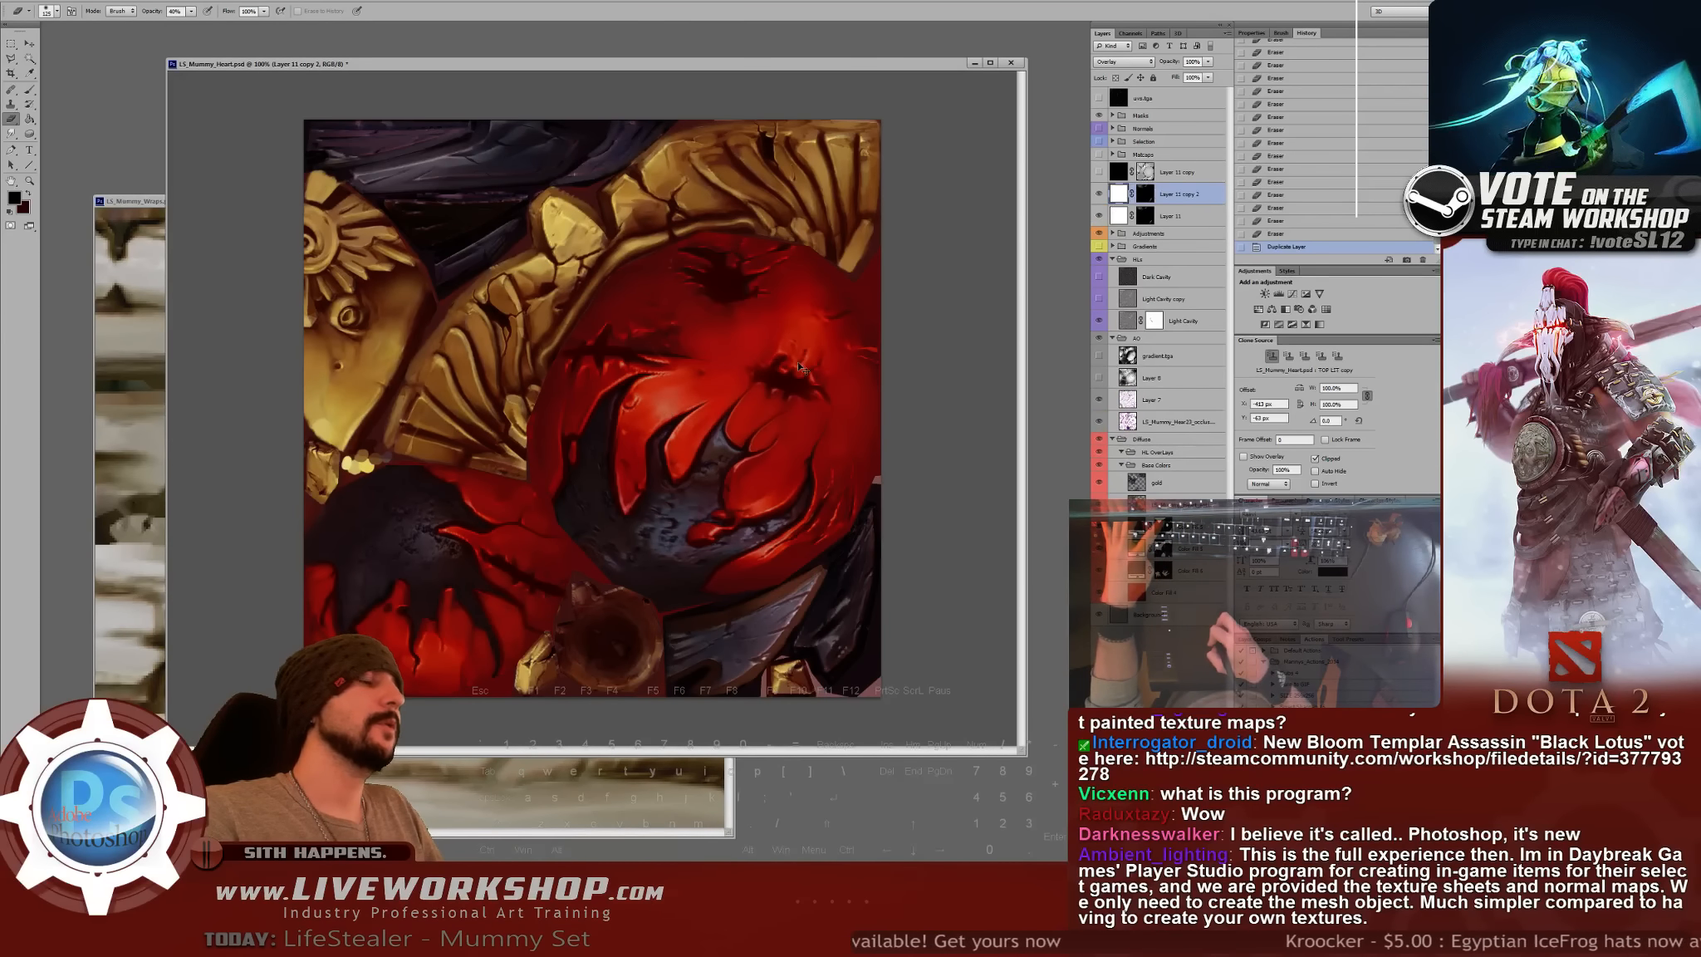
{"action": "key", "text": "ctrl+e"}
{"action": "left_click", "coordinate": [734, 316]}
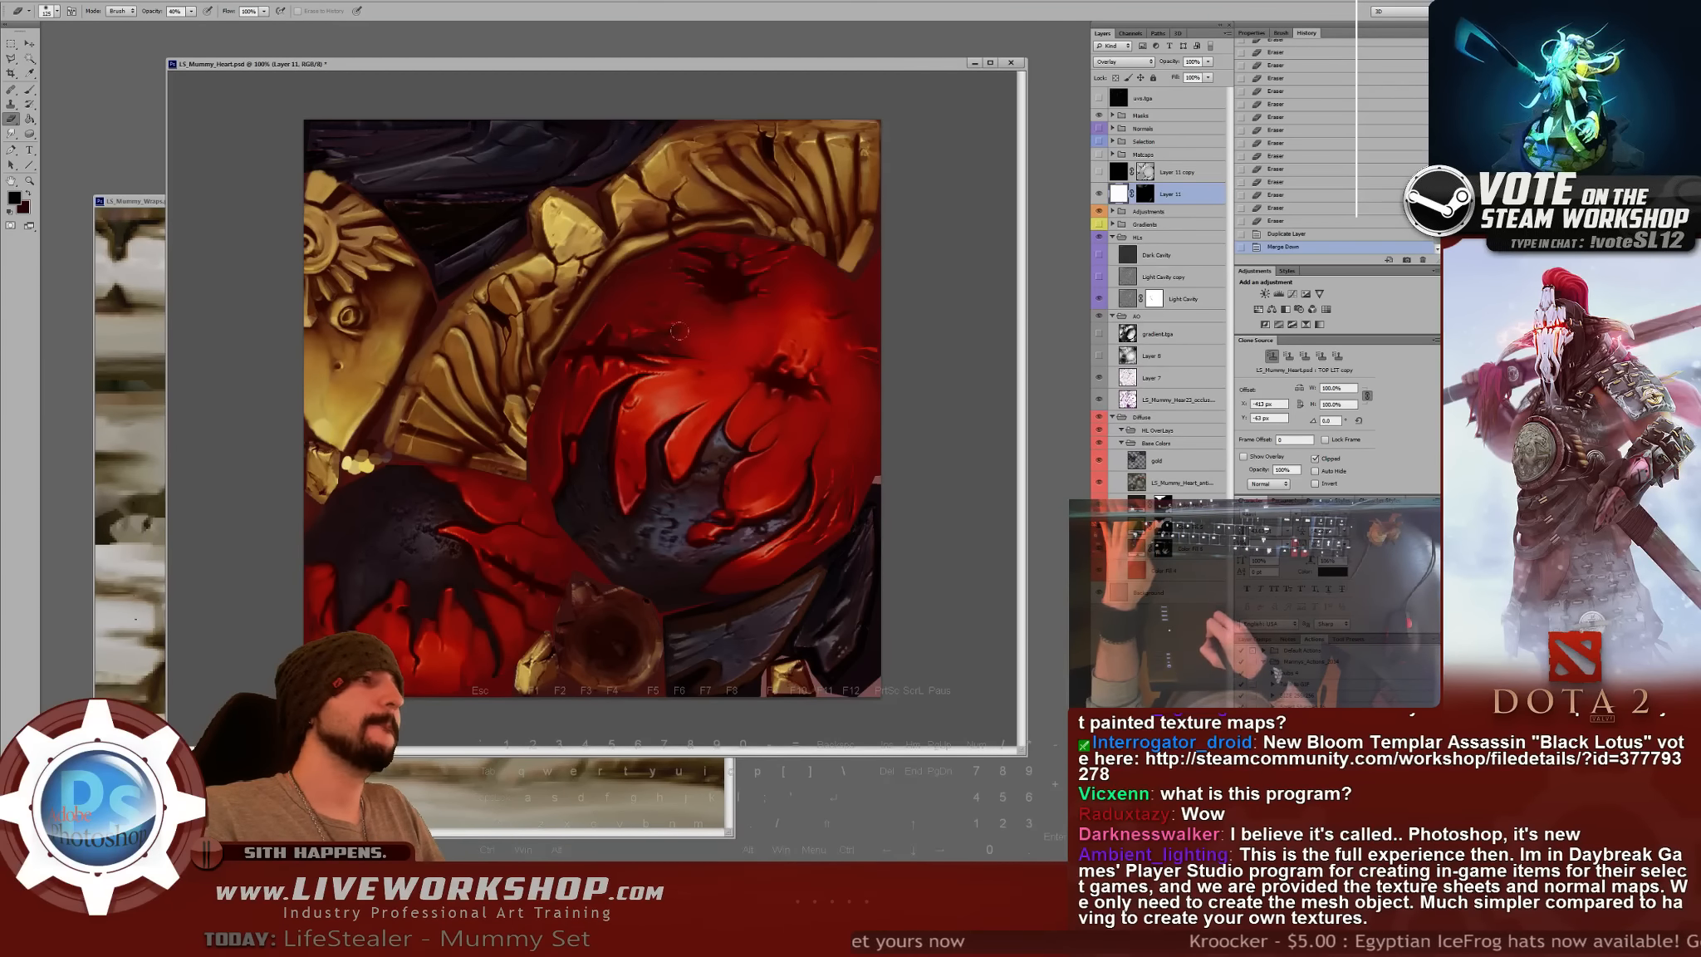
{"action": "key", "text": "ctrl+z"}
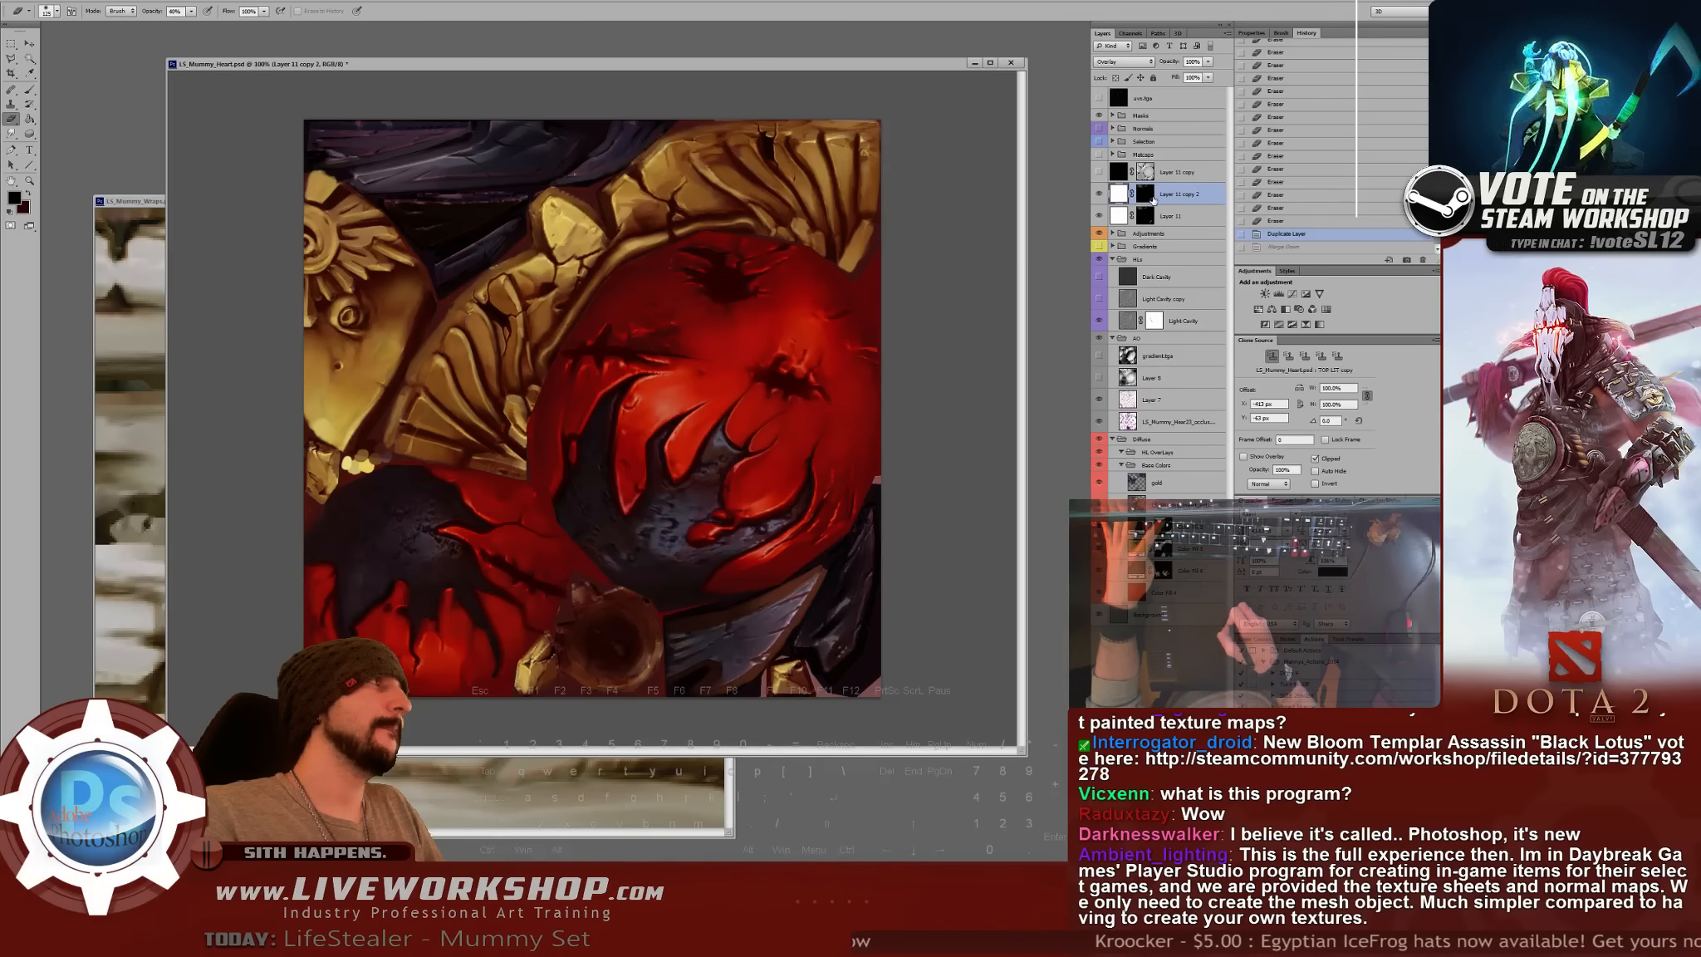
{"action": "key", "text": "ctrl+e"}
{"action": "left_click", "coordinate": [808, 308]}
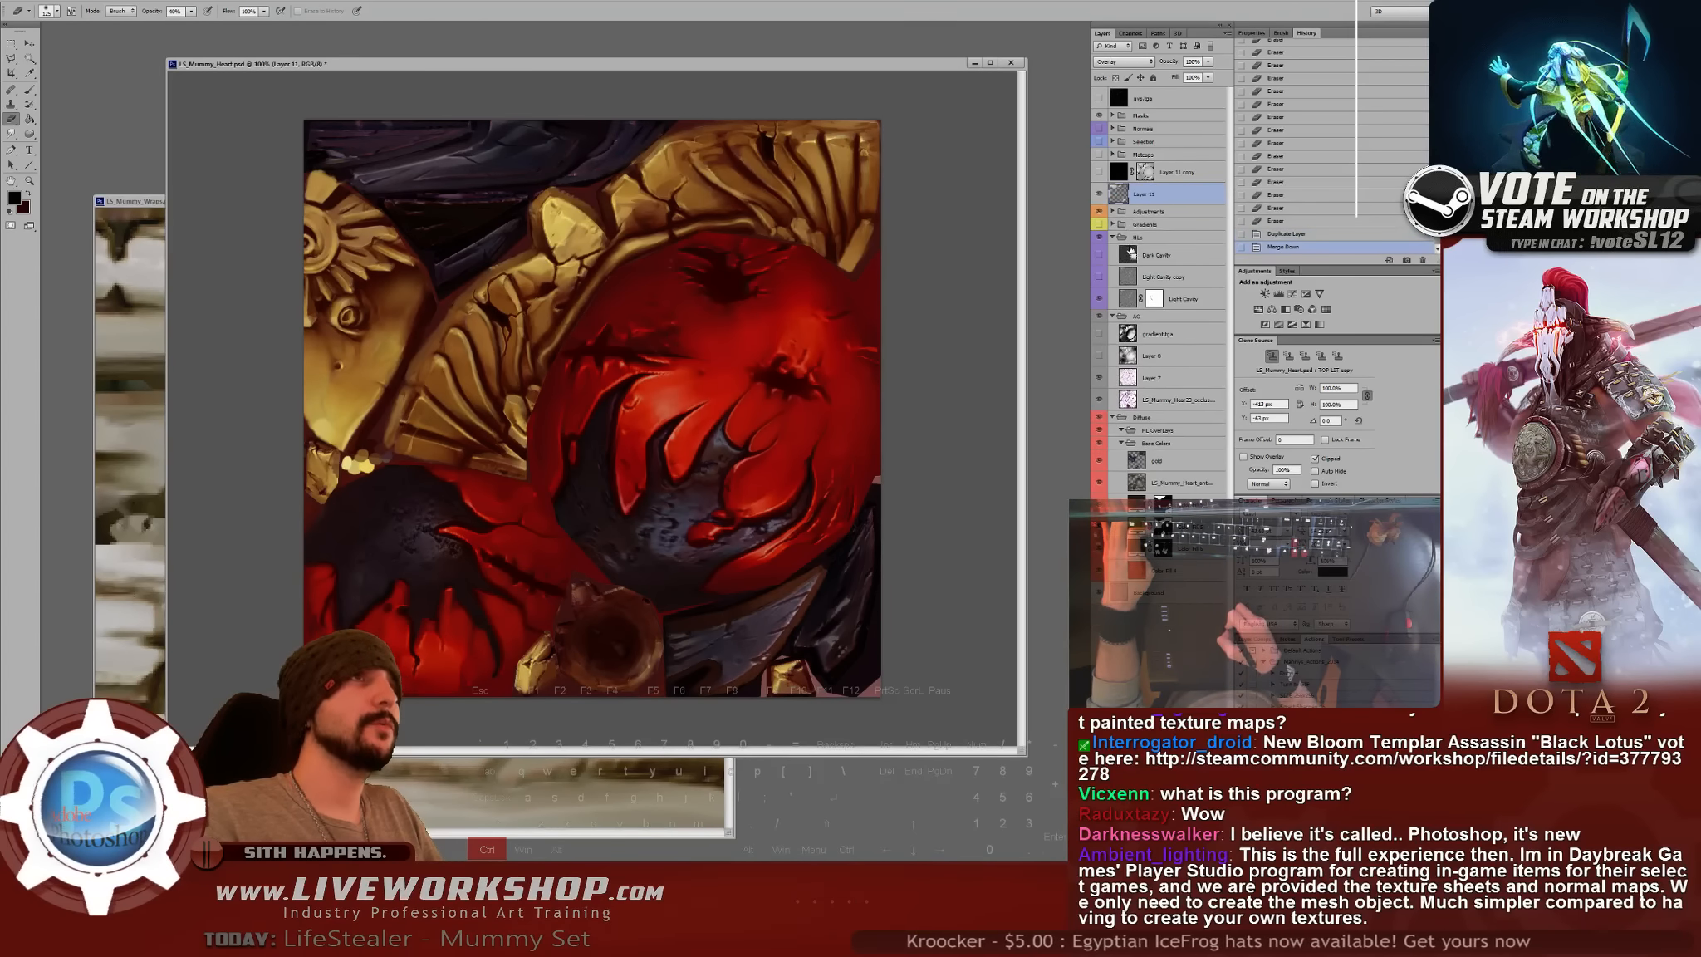
- Duplicate the merged Layer 11 once more and merge that copy down into it
{"action": "key", "text": "ctrl+j"}
{"action": "key", "text": "Return"}
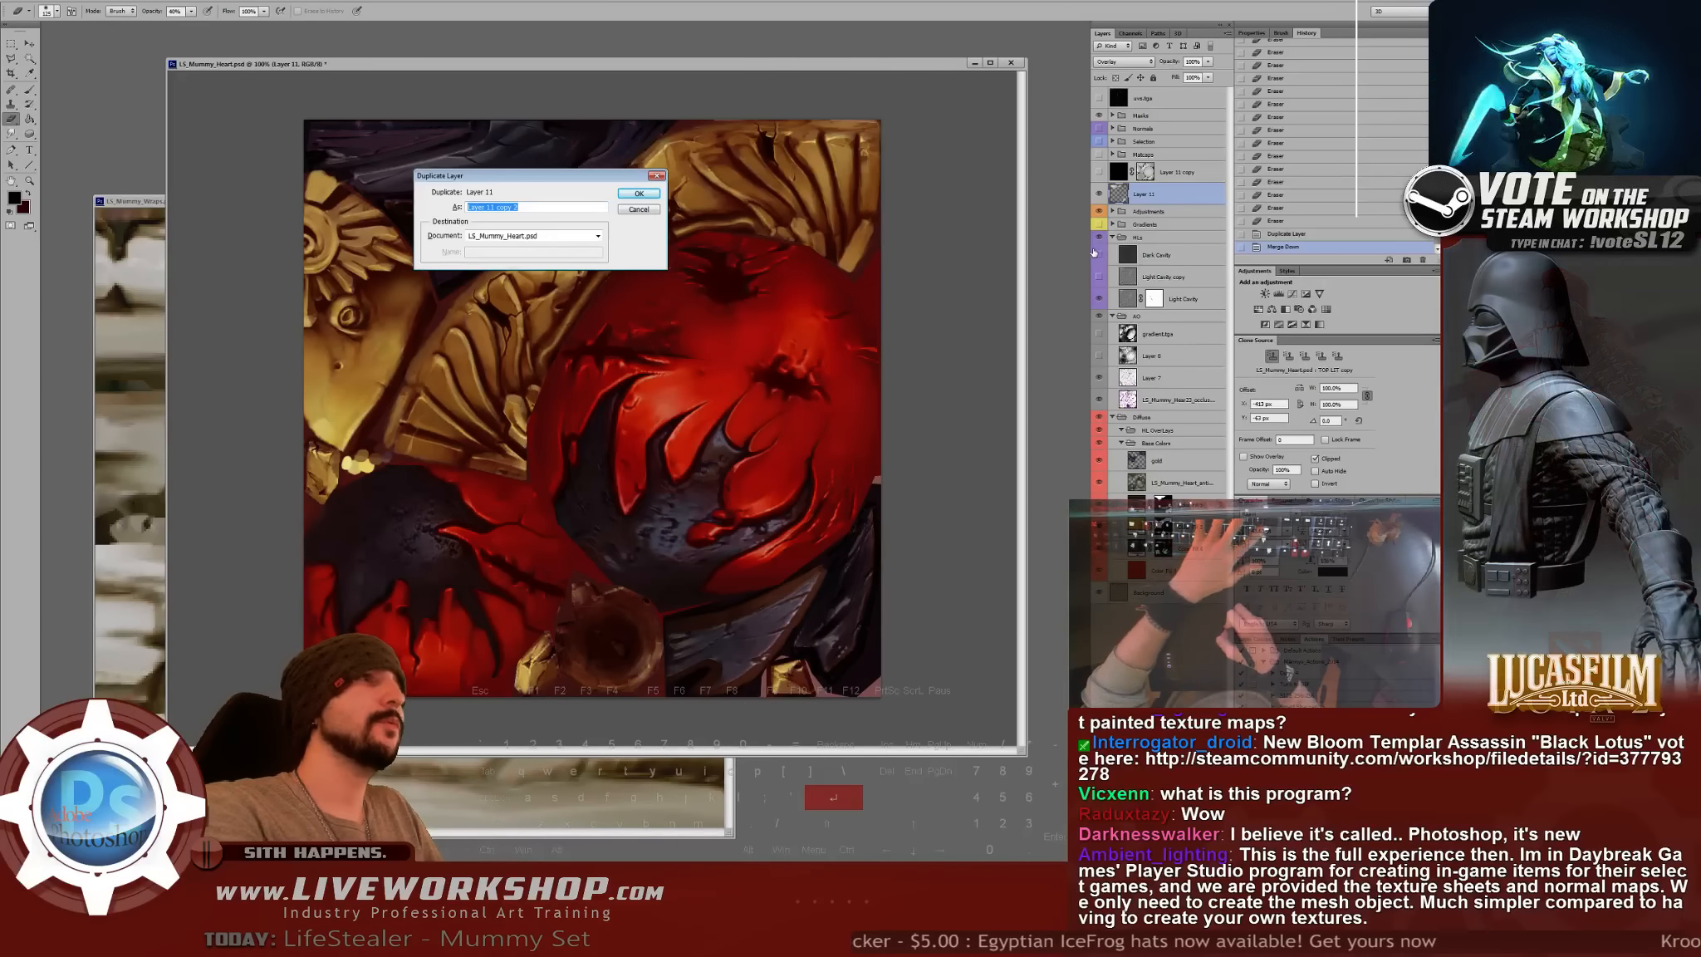
{"action": "key", "text": "ctrl+e"}
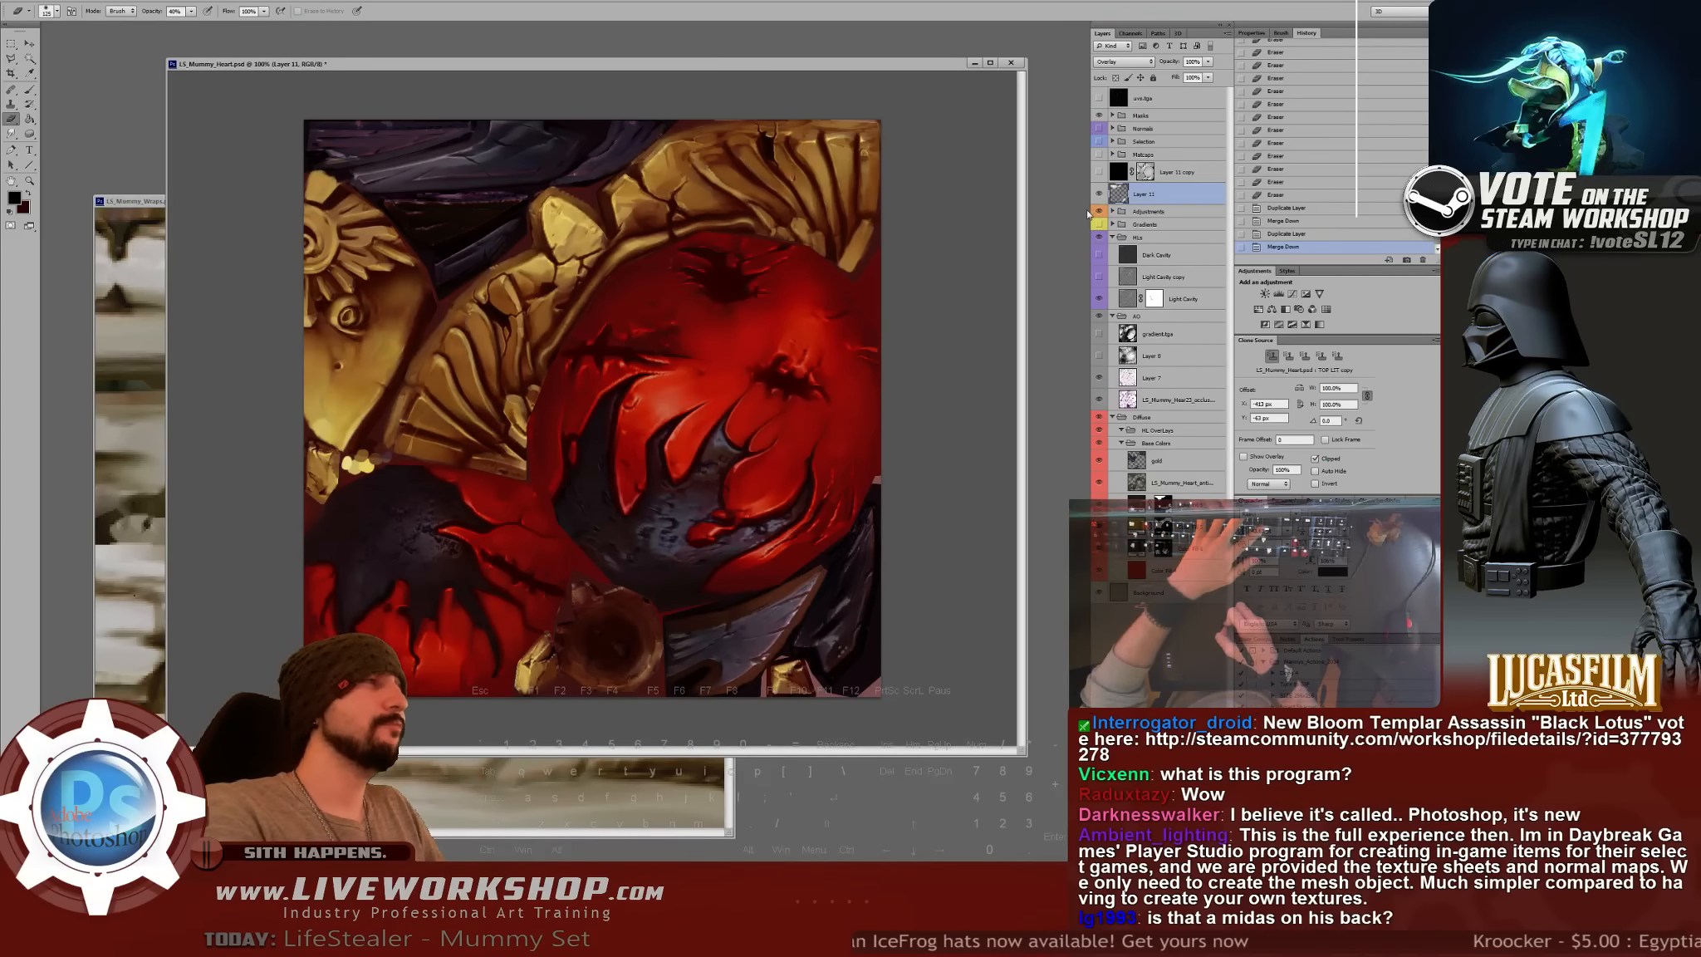
- Try blend modes such as Vivid Light, Divide, Darker Color, Linear Dodge and Overlay on a duplicate of Layer 11, and delete the duplicate
{"action": "key", "text": "ctrl+j"}
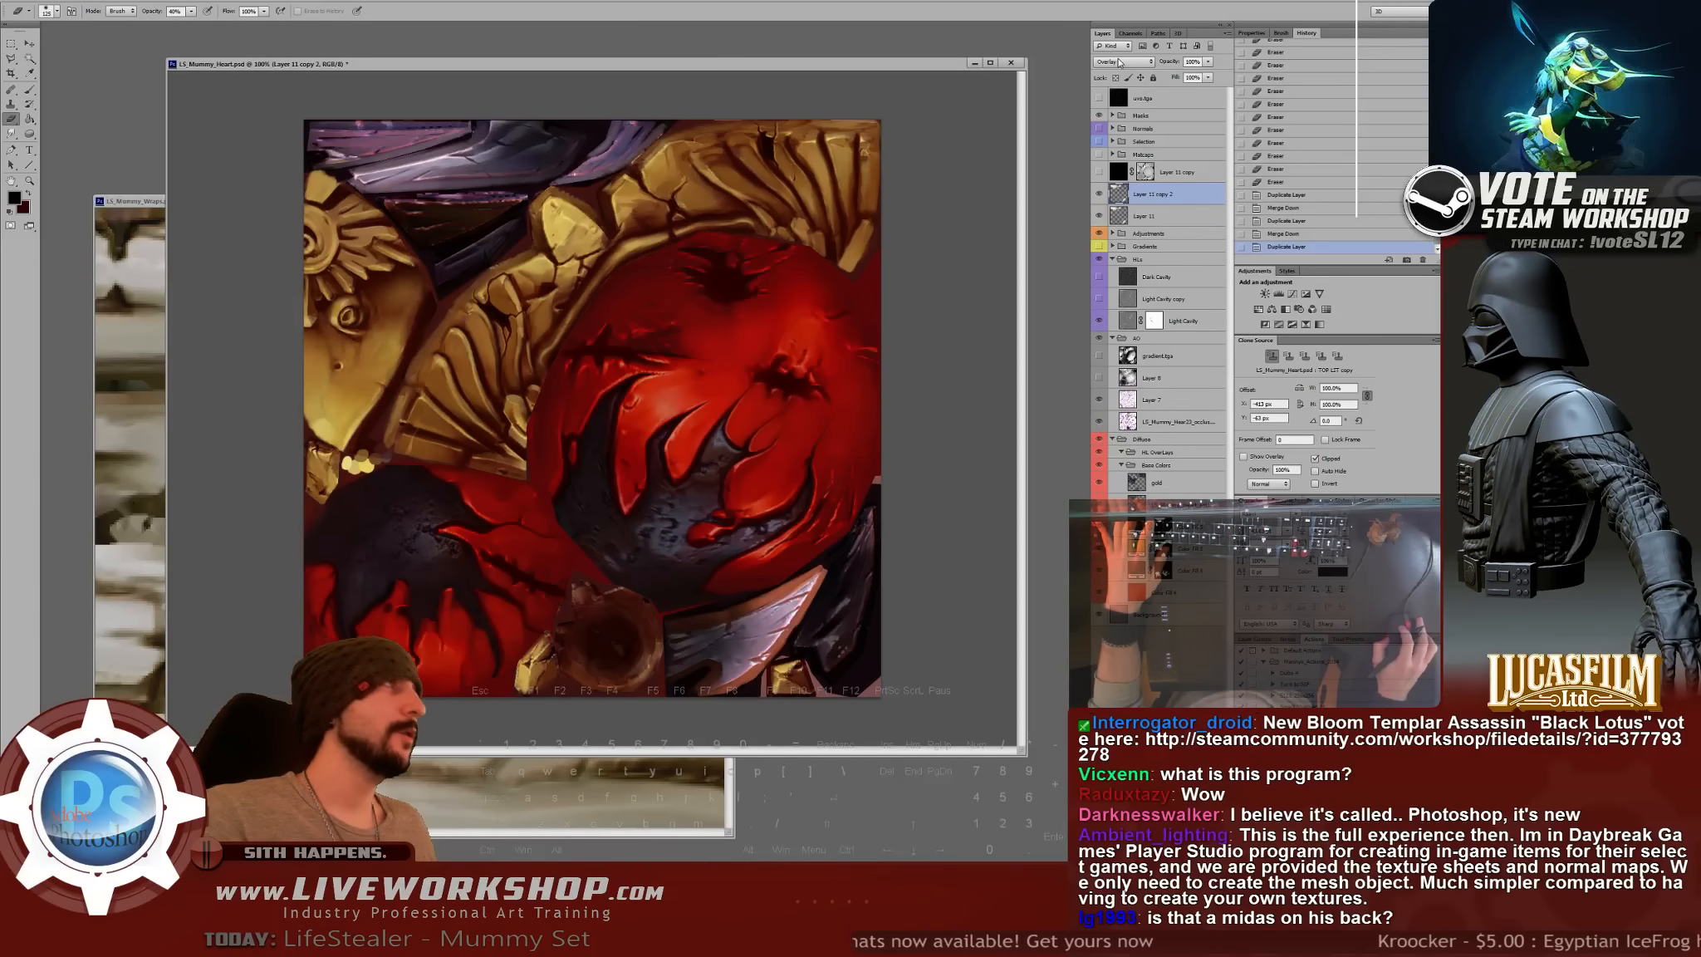
{"action": "scroll", "coordinate": [1124, 65], "scroll_direction": "down", "scroll_amount": 1}
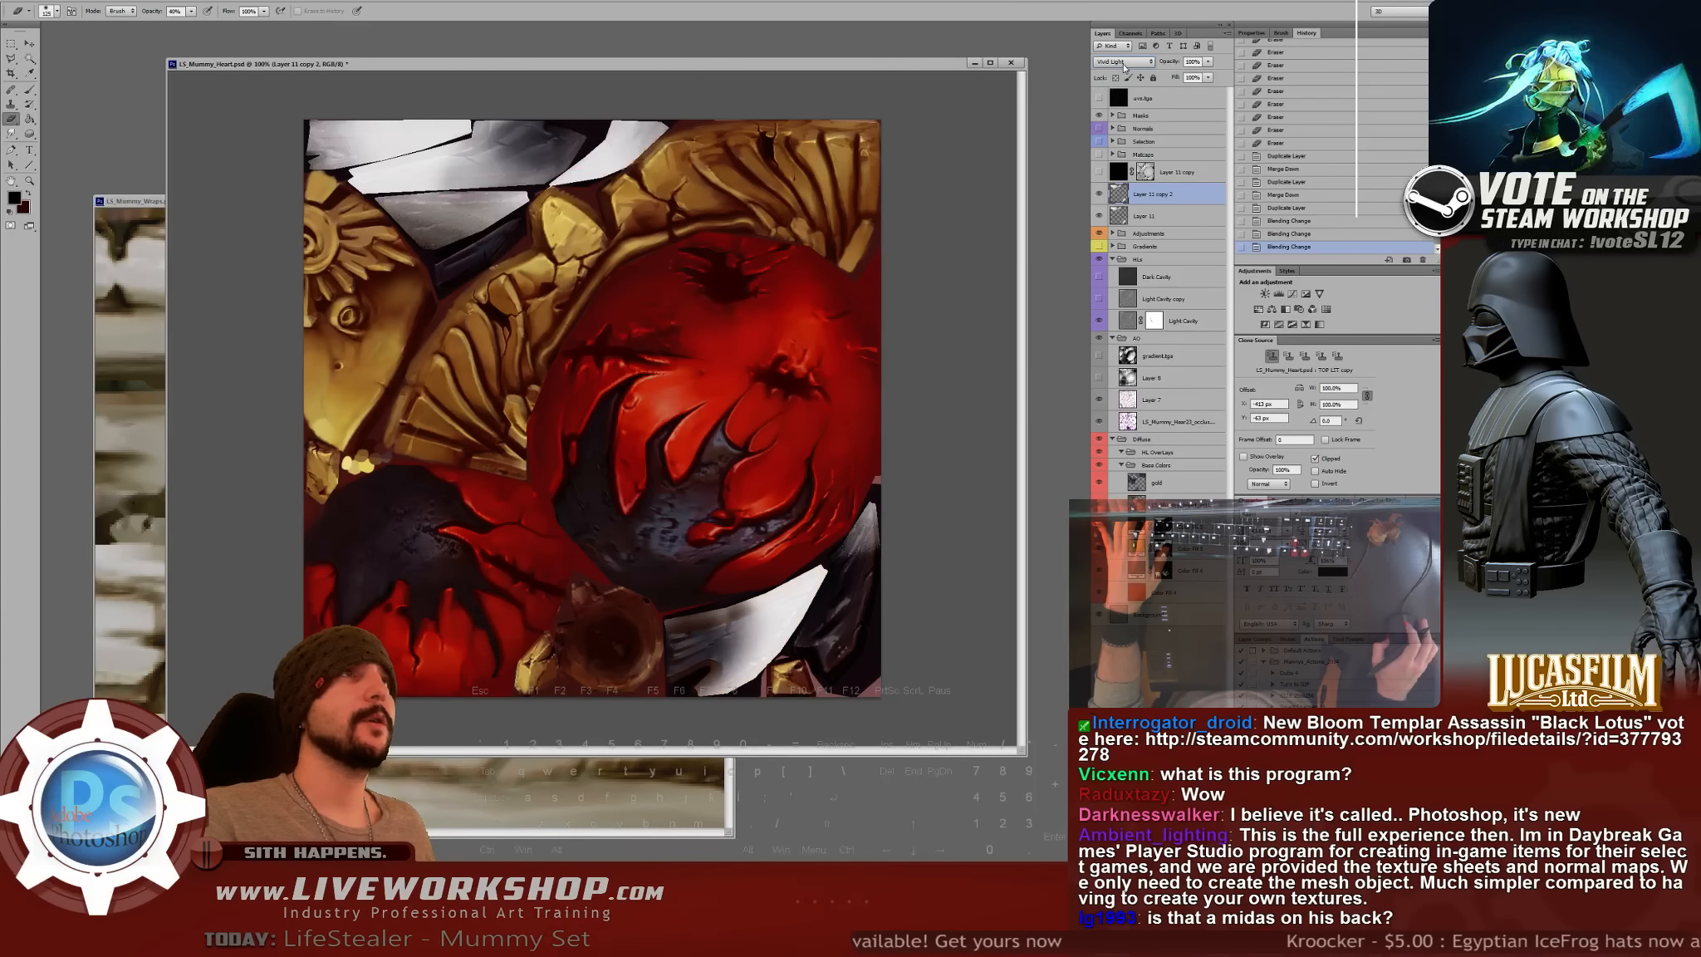
{"action": "scroll", "coordinate": [1124, 65], "scroll_direction": "down", "scroll_amount": 6}
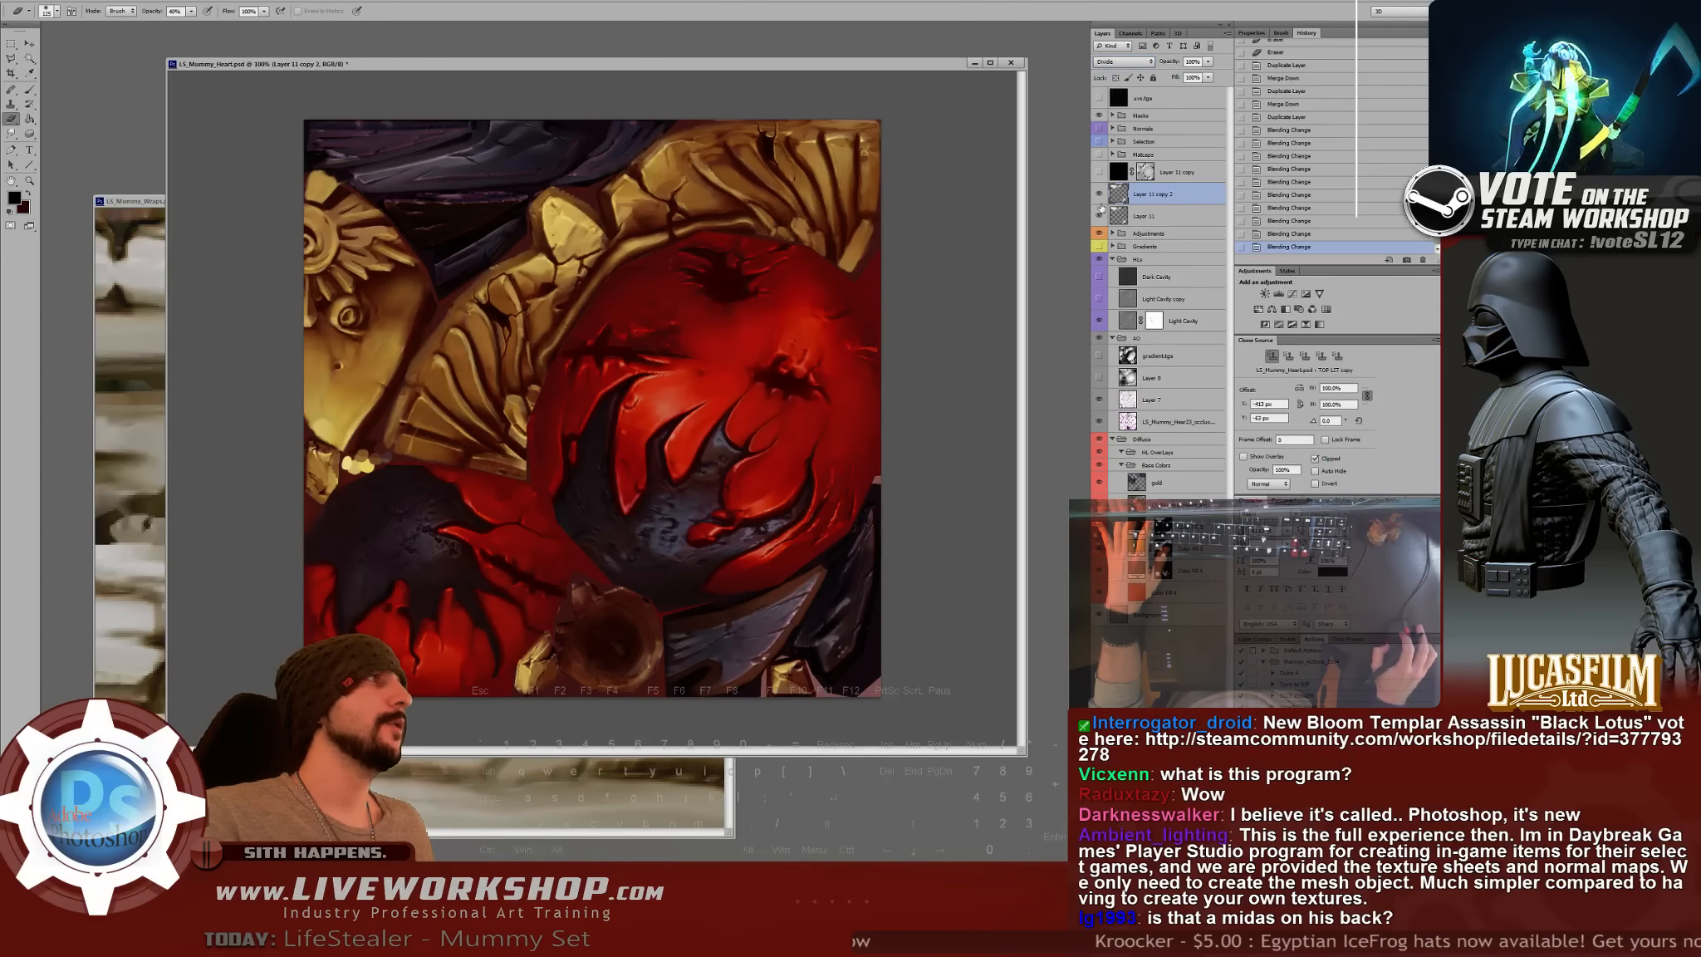
{"action": "left_click", "coordinate": [1117, 62]}
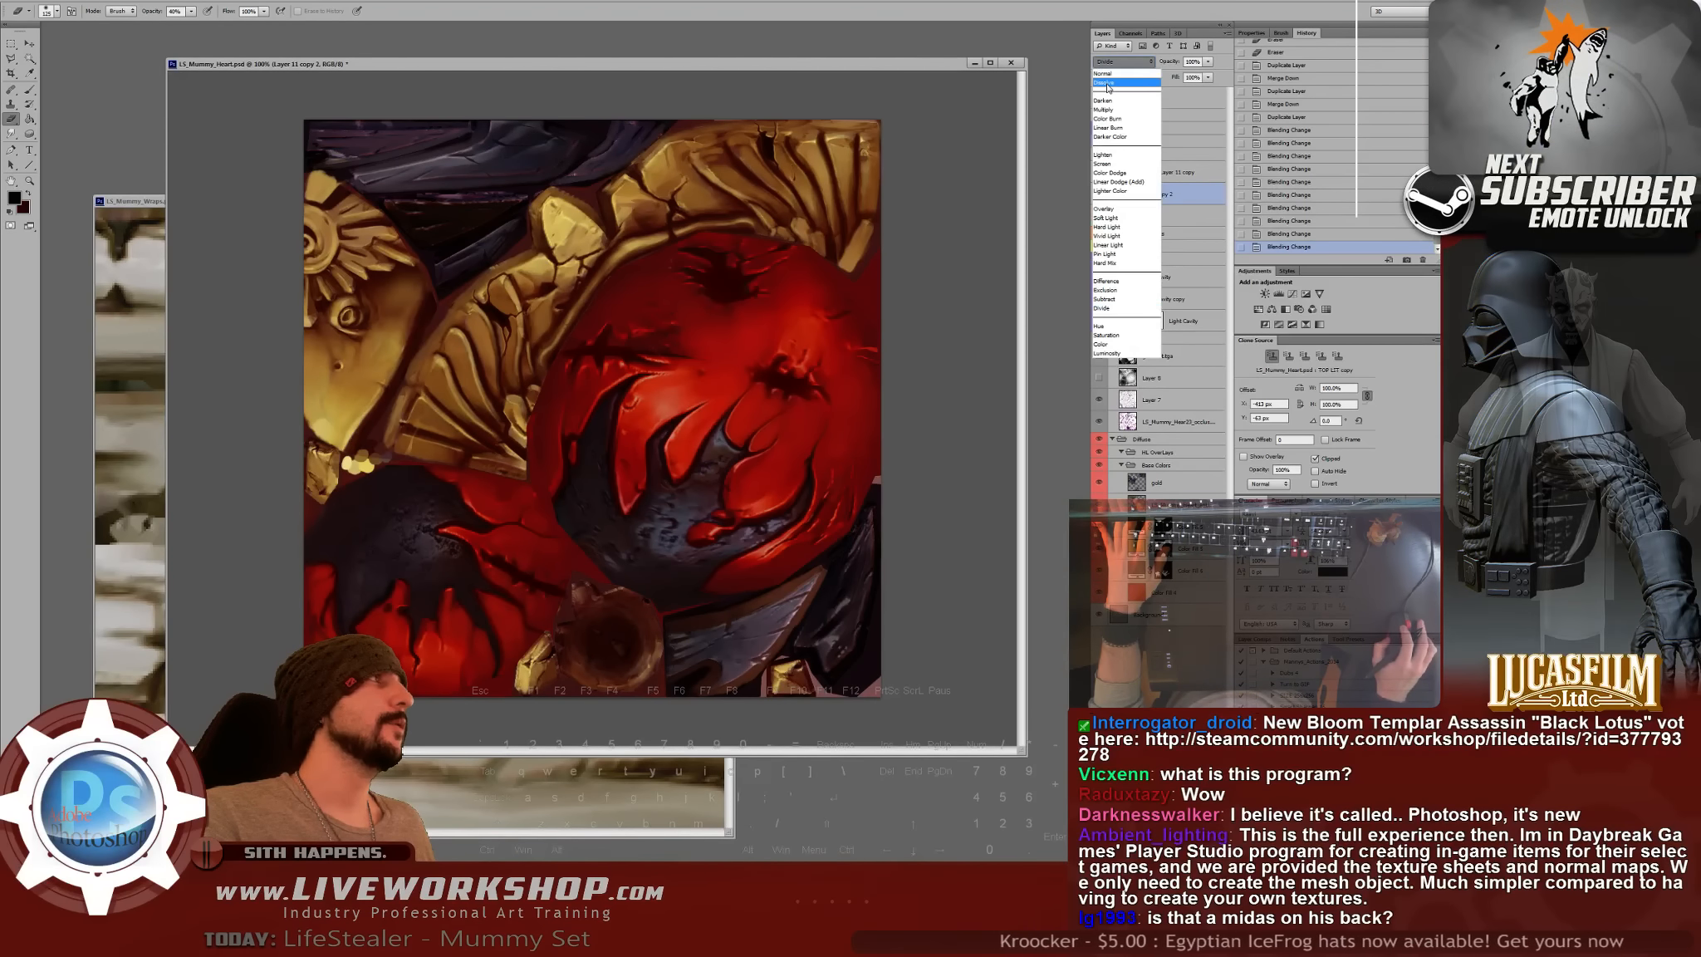
{"action": "left_click", "coordinate": [1104, 84]}
{"action": "scroll", "coordinate": [1119, 60], "scroll_direction": "down", "scroll_amount": 2}
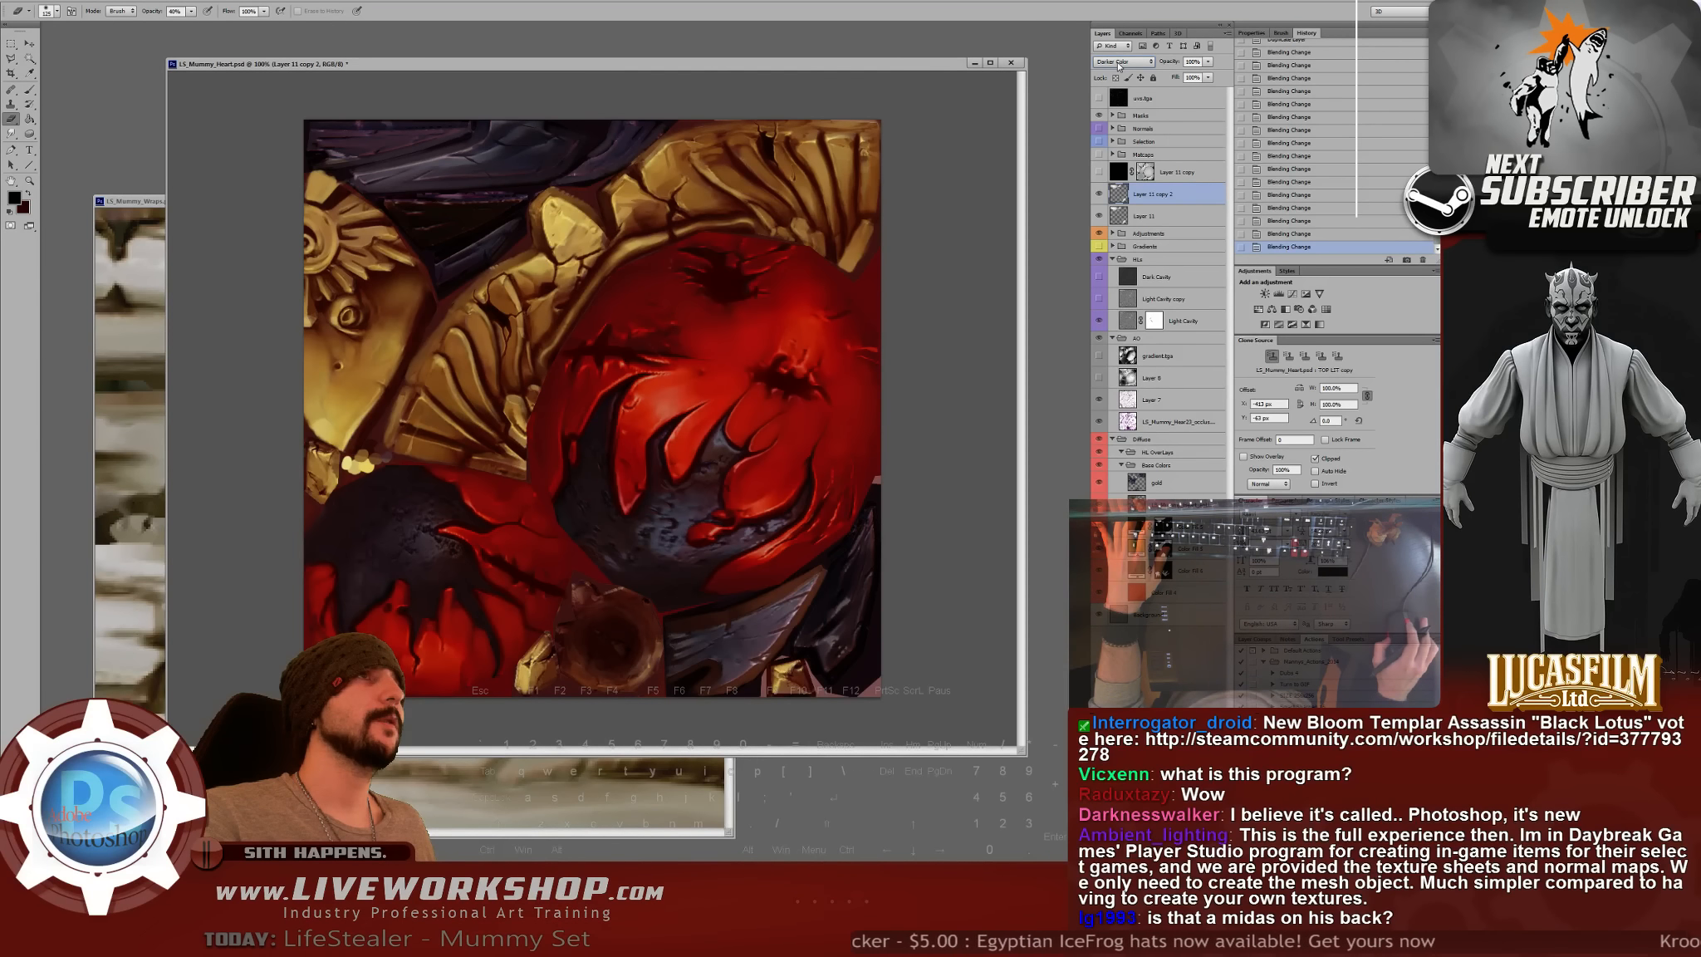
{"action": "scroll", "coordinate": [1119, 66], "scroll_direction": "down", "scroll_amount": 1}
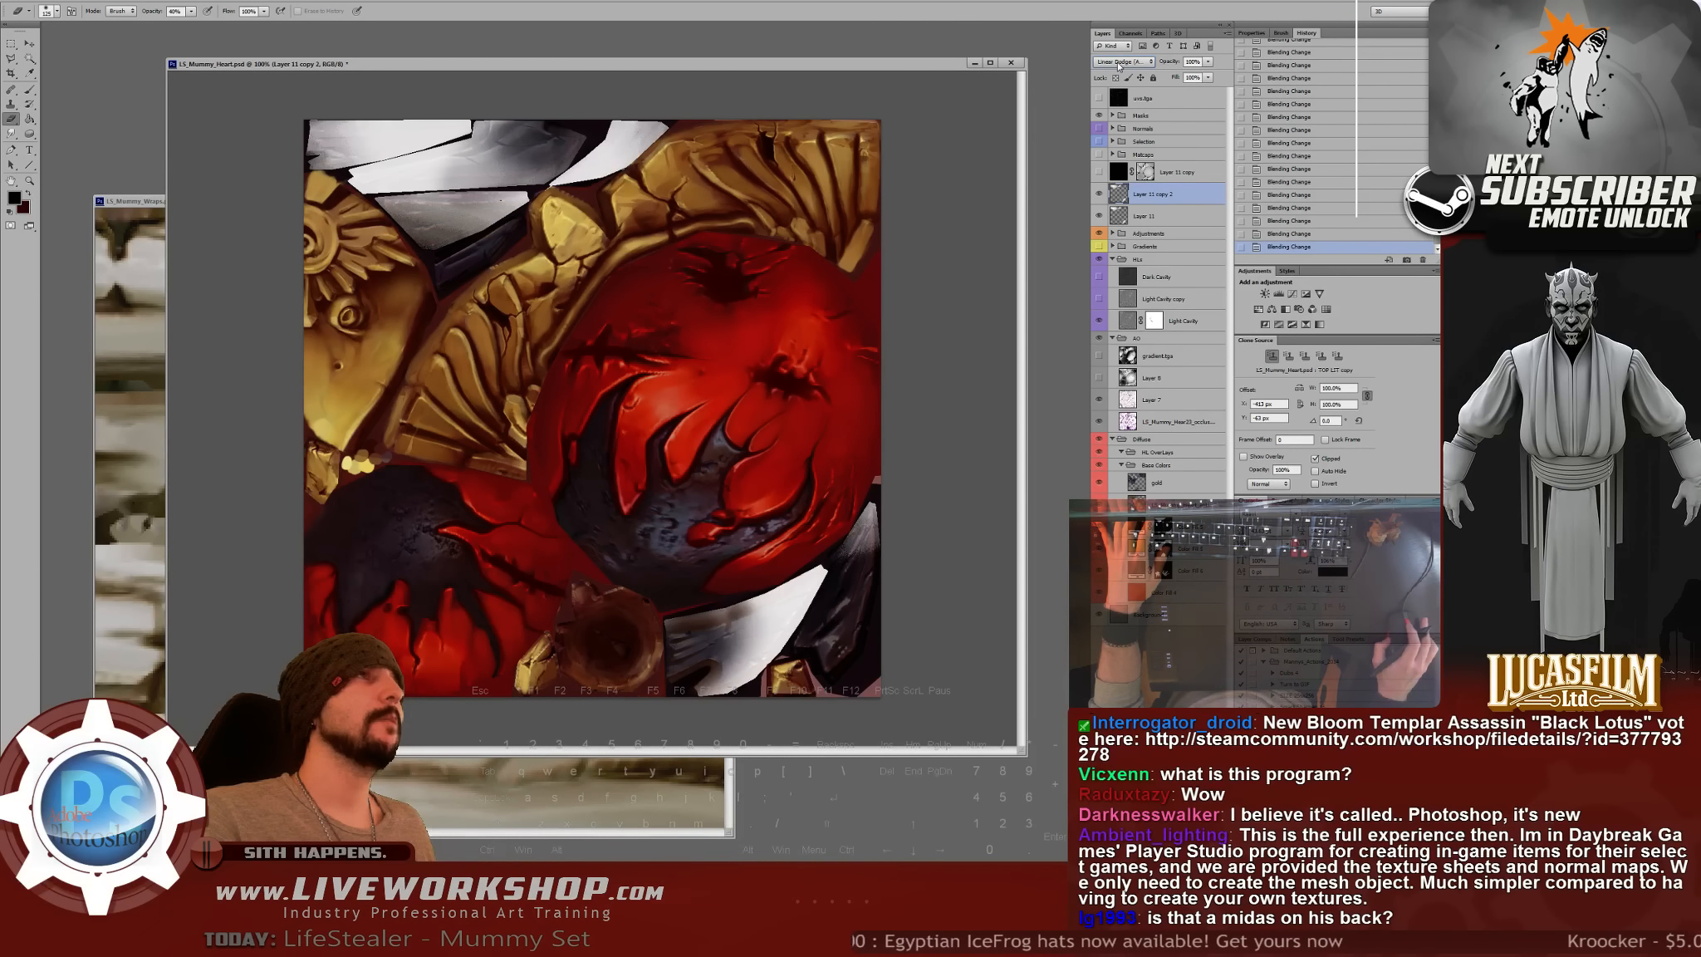
{"action": "scroll", "coordinate": [1117, 67], "scroll_direction": "down", "scroll_amount": 2}
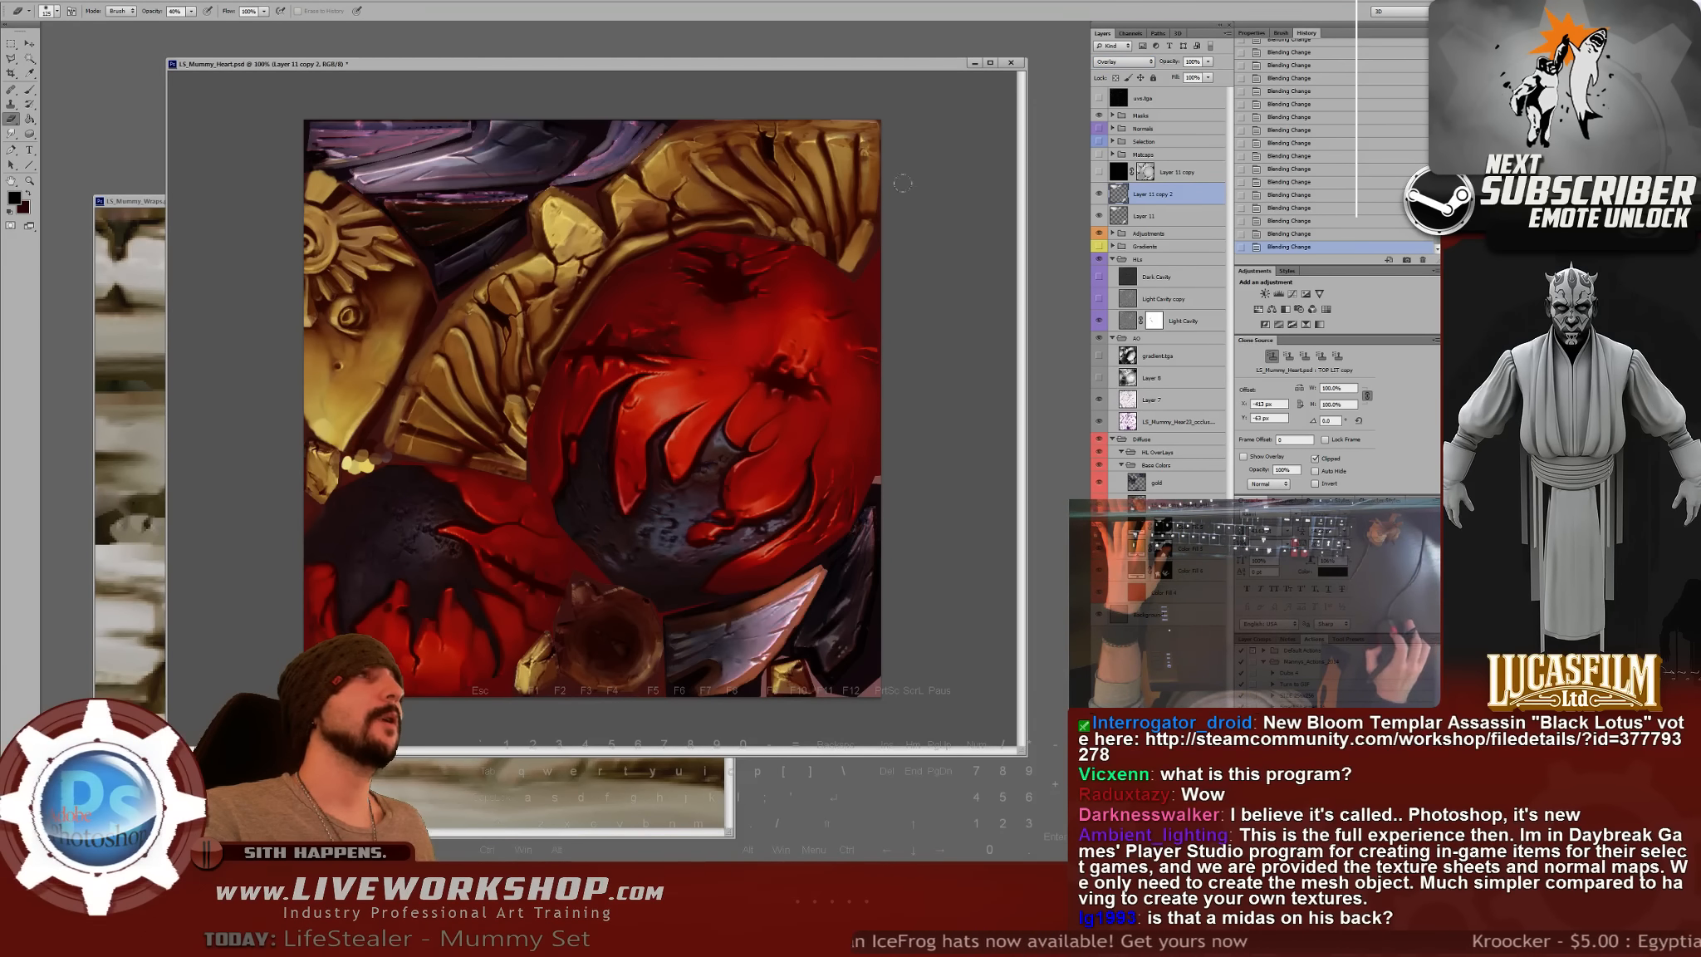
{"action": "key", "text": "Delete"}
- Duplicate Layer 11 in Overlay mode and lower the copy's opacity
{"action": "key", "text": "ctrl+j"}
{"action": "key", "text": "Return"}
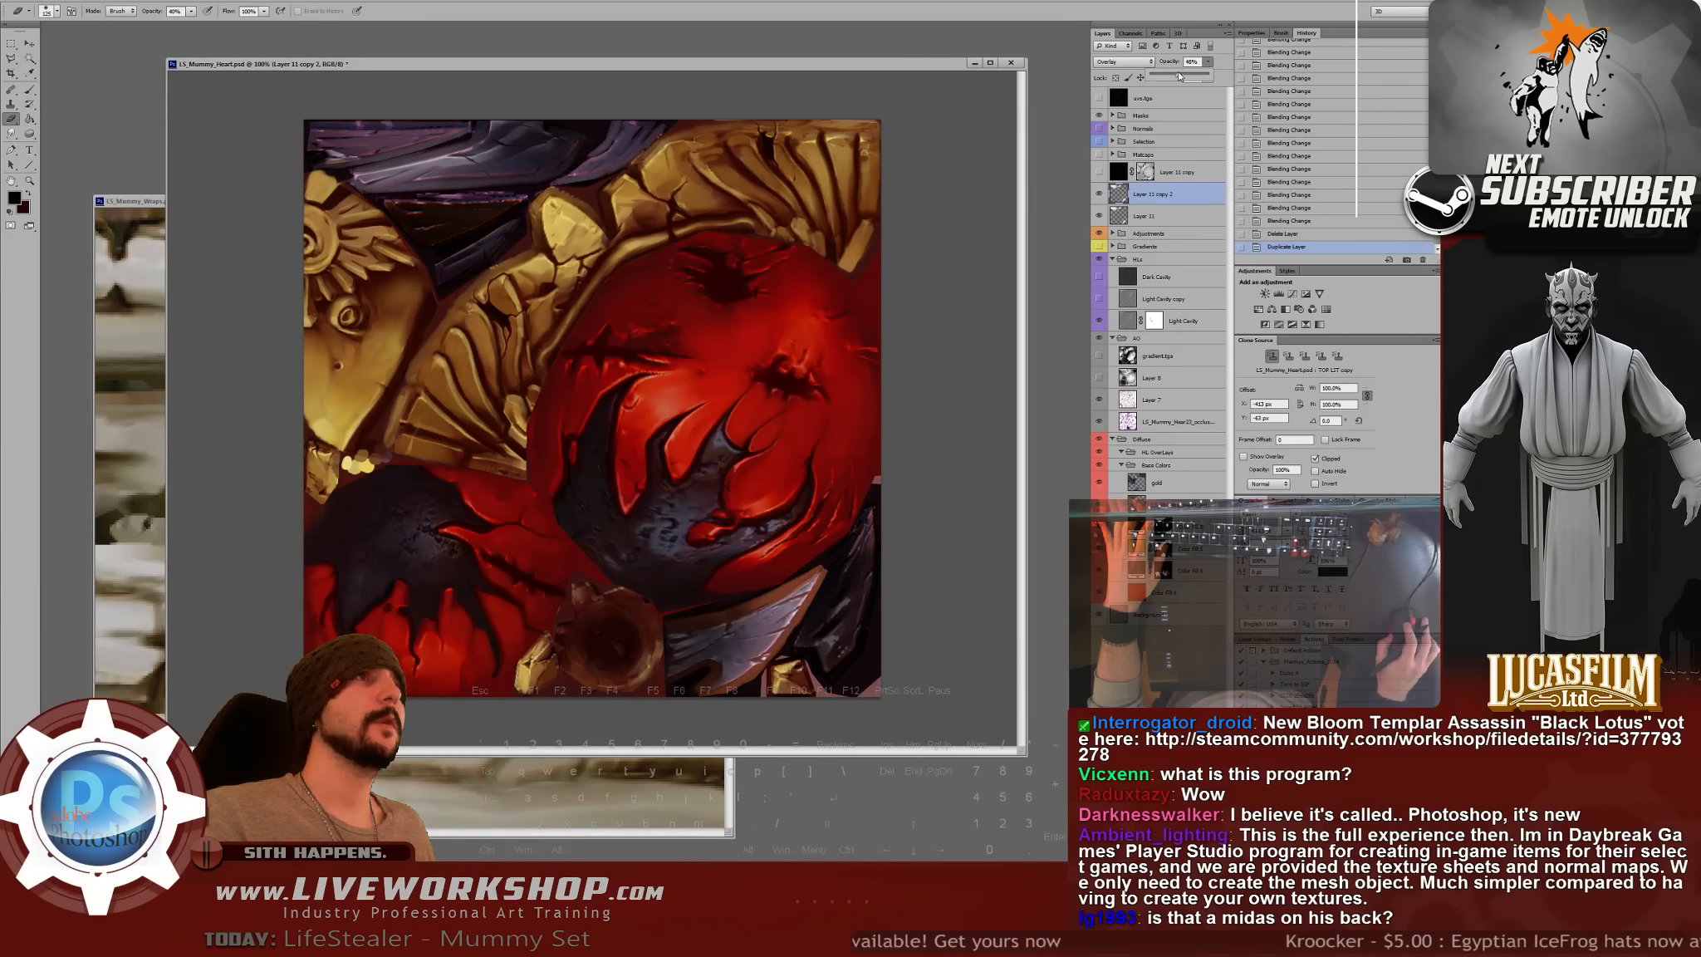
{"action": "left_click_drag", "start_coordinate": [1155, 75], "coordinate": [1159, 87]}
- Create a new group above Adjustments, move Layer 11 and its copy into it, and collapse the group
{"action": "left_click", "coordinate": [1160, 216]}
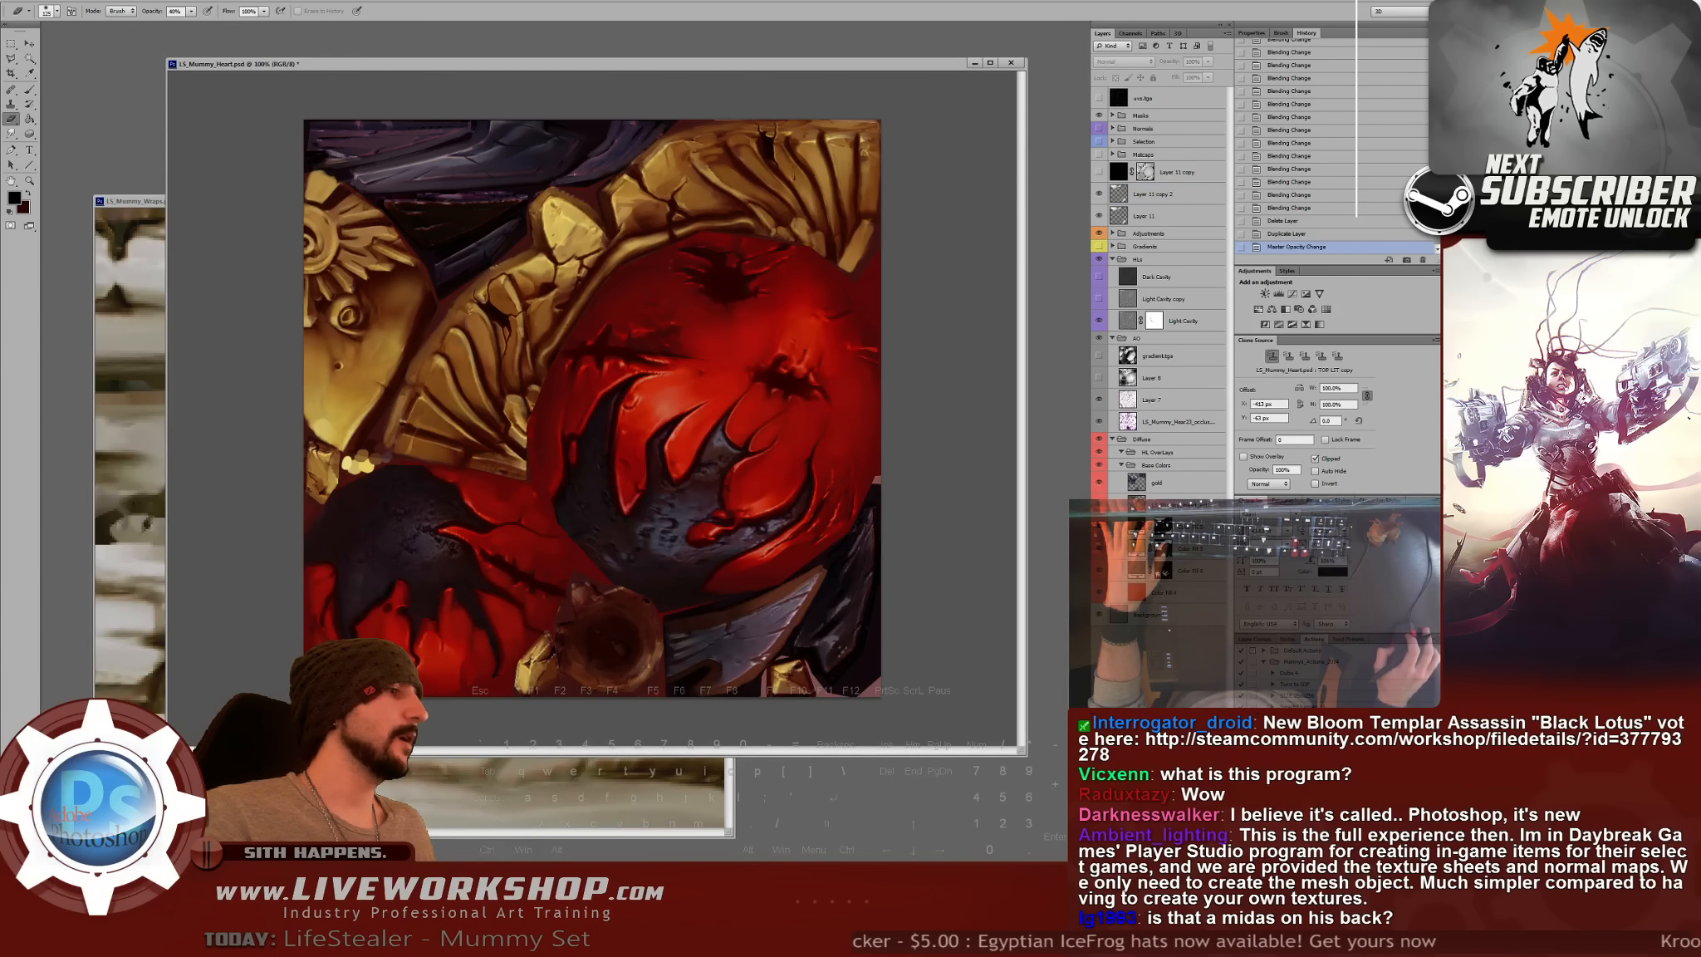
{"action": "left_click", "coordinate": [1183, 854]}
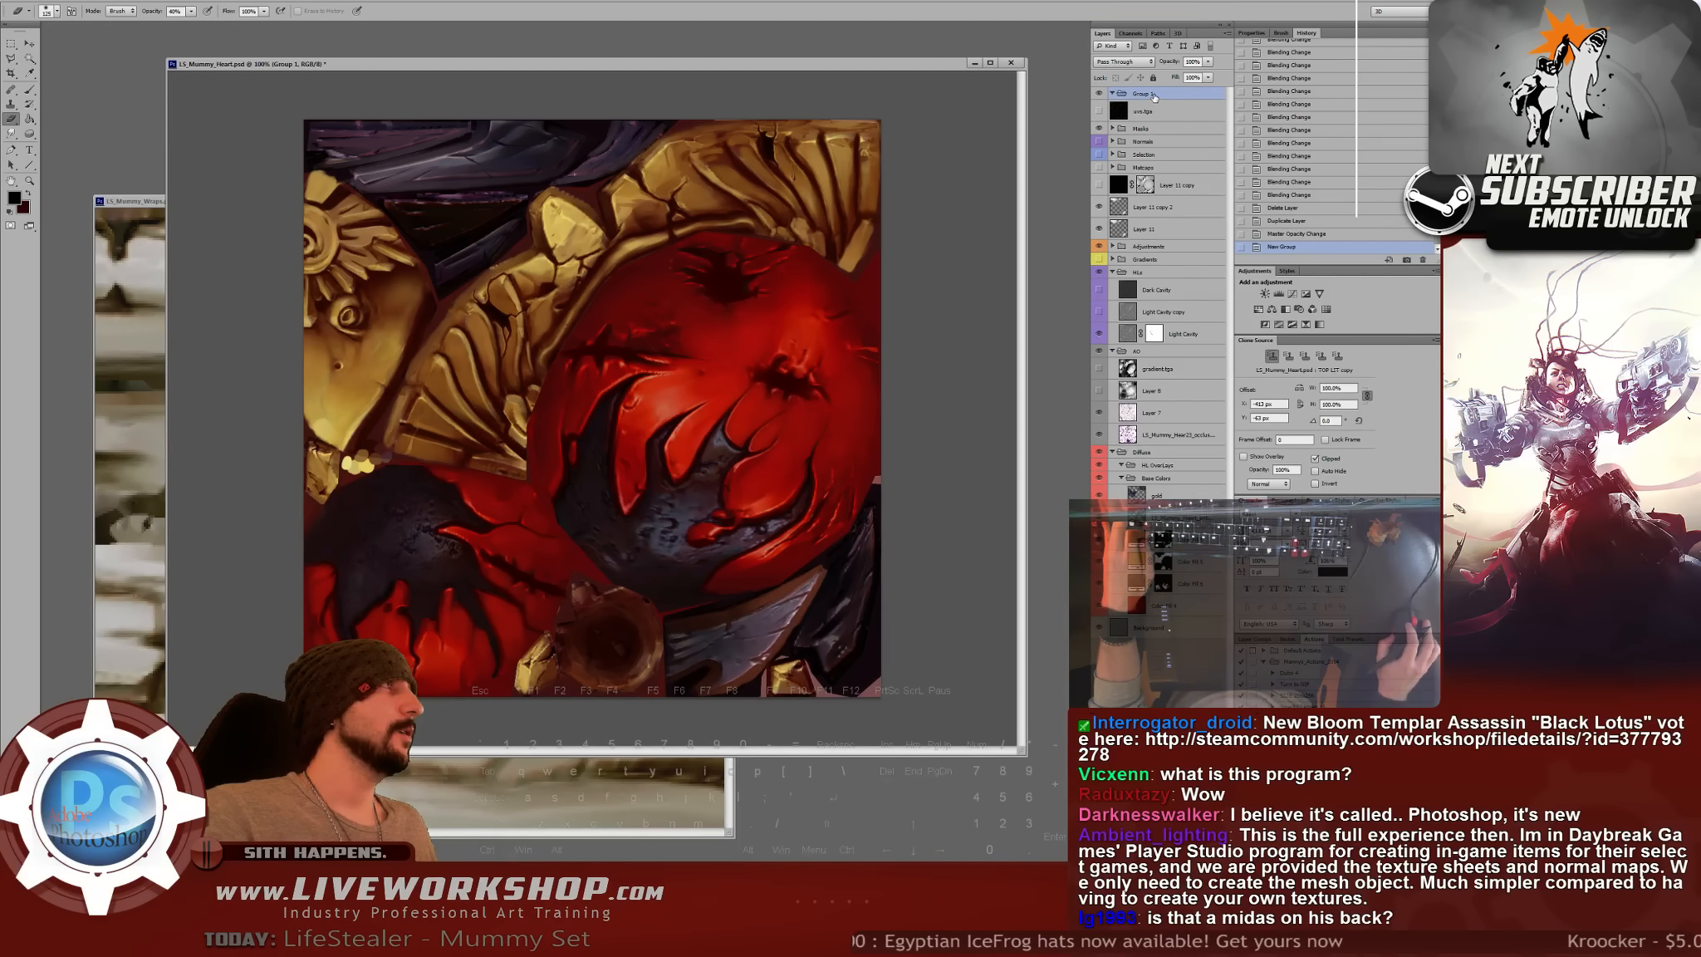
{"action": "left_click_drag", "start_coordinate": [1153, 97], "coordinate": [1115, 195]}
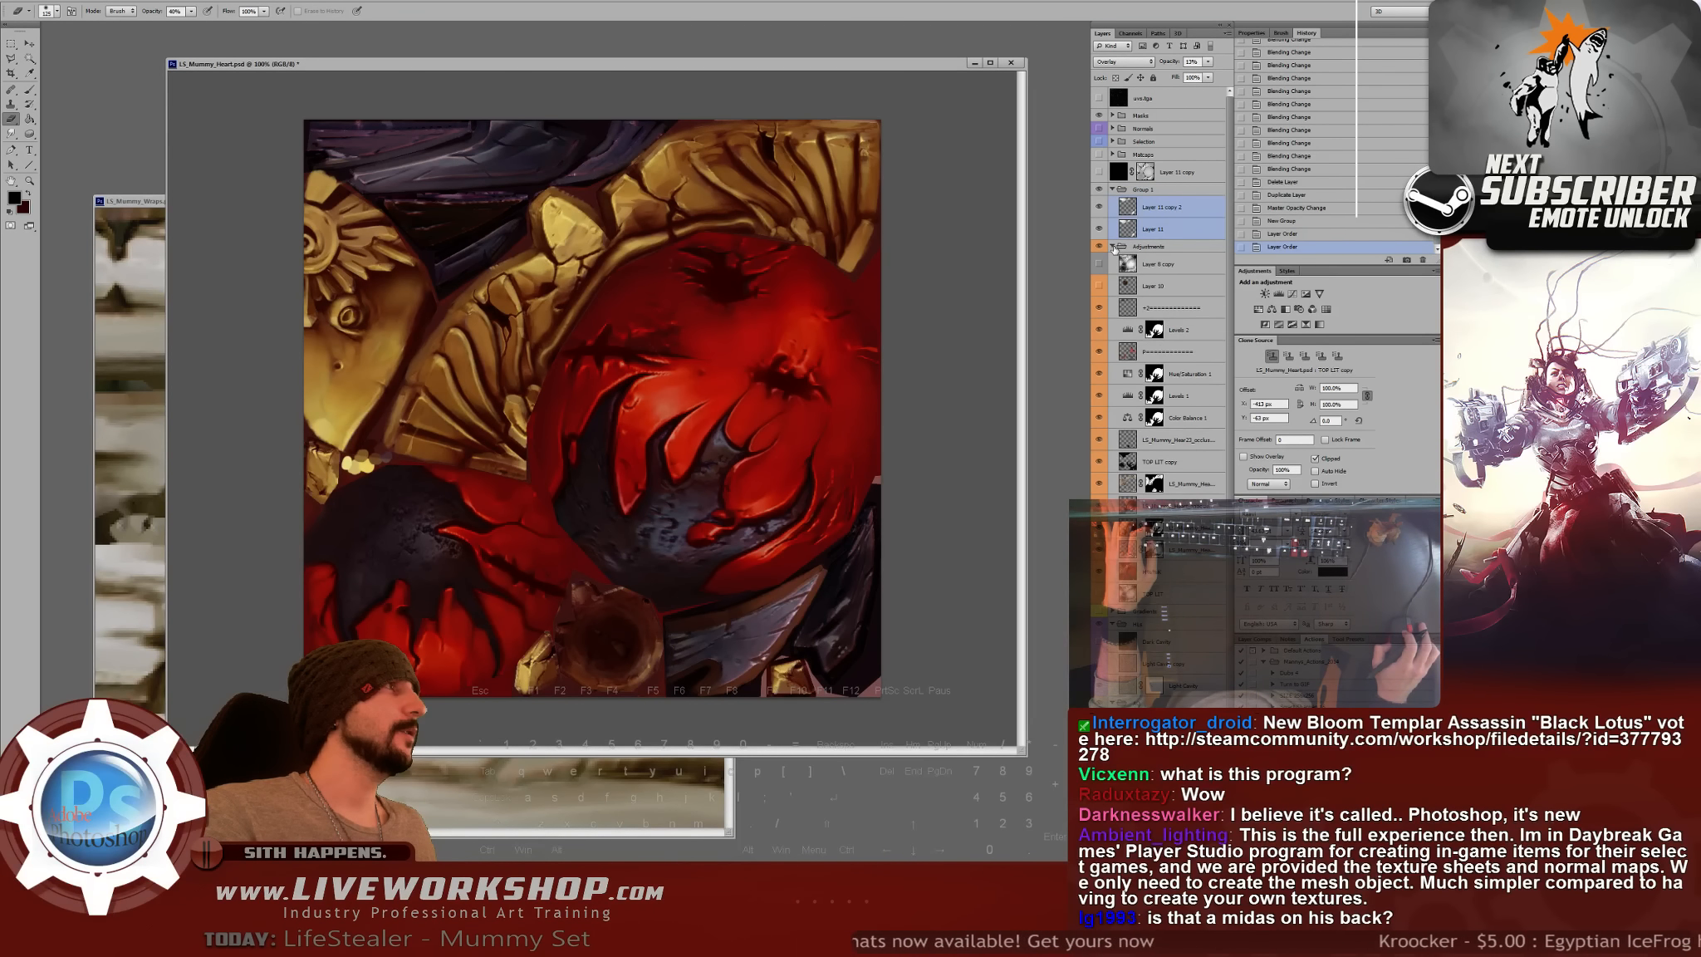
{"action": "left_click", "coordinate": [1112, 189]}
{"action": "left_click", "coordinate": [1150, 190]}
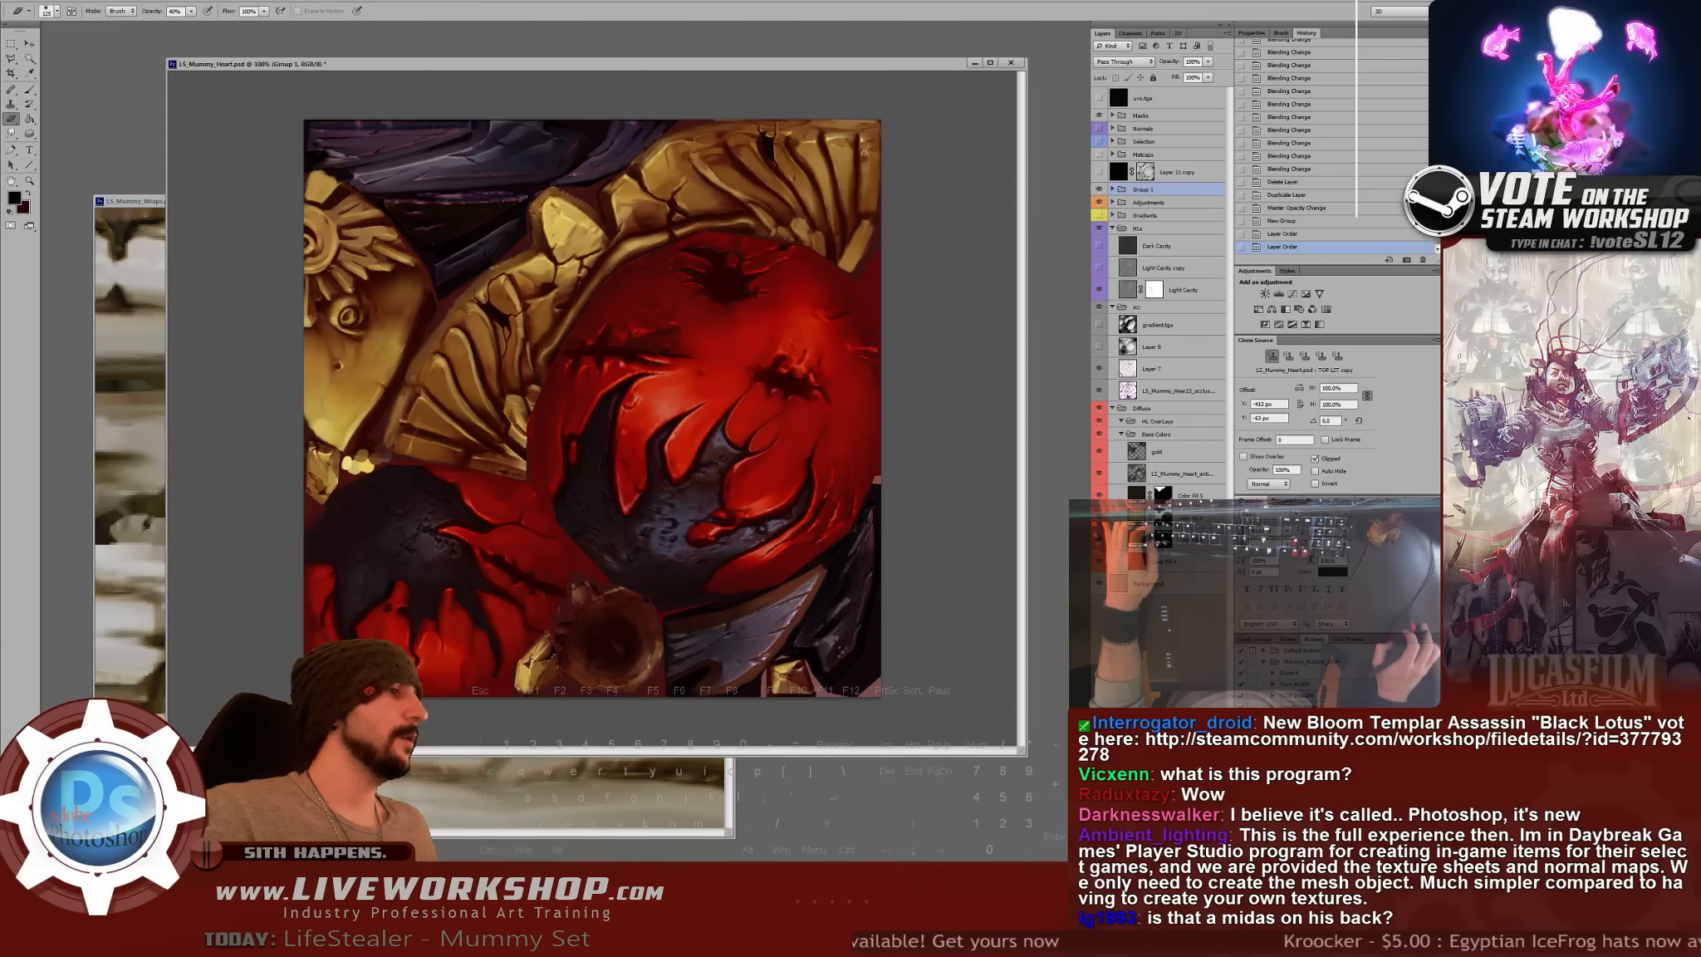
- Add a layer mask to Group 1 and softly erase over the dark spikes with a smaller eraser at 10% opacity
{"action": "left_click", "coordinate": [1147, 853]}
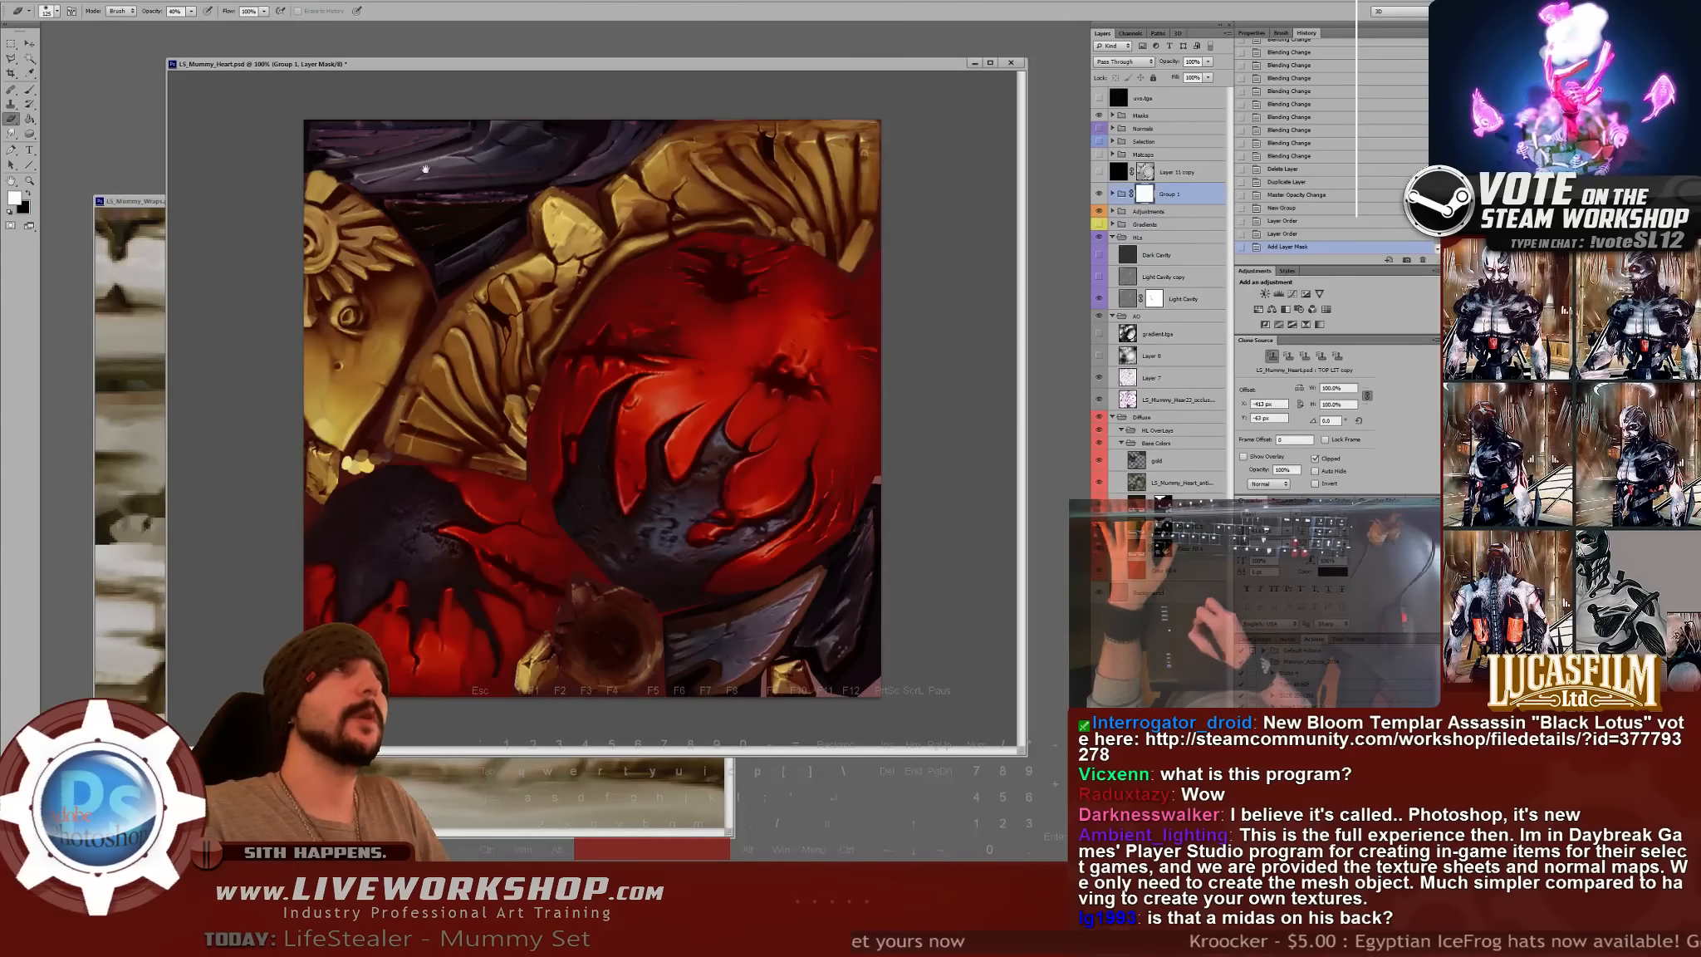
{"action": "key", "text": "bracketleft"}
{"action": "key", "text": "bracketleft"}
{"action": "key", "text": "bracketleft"}
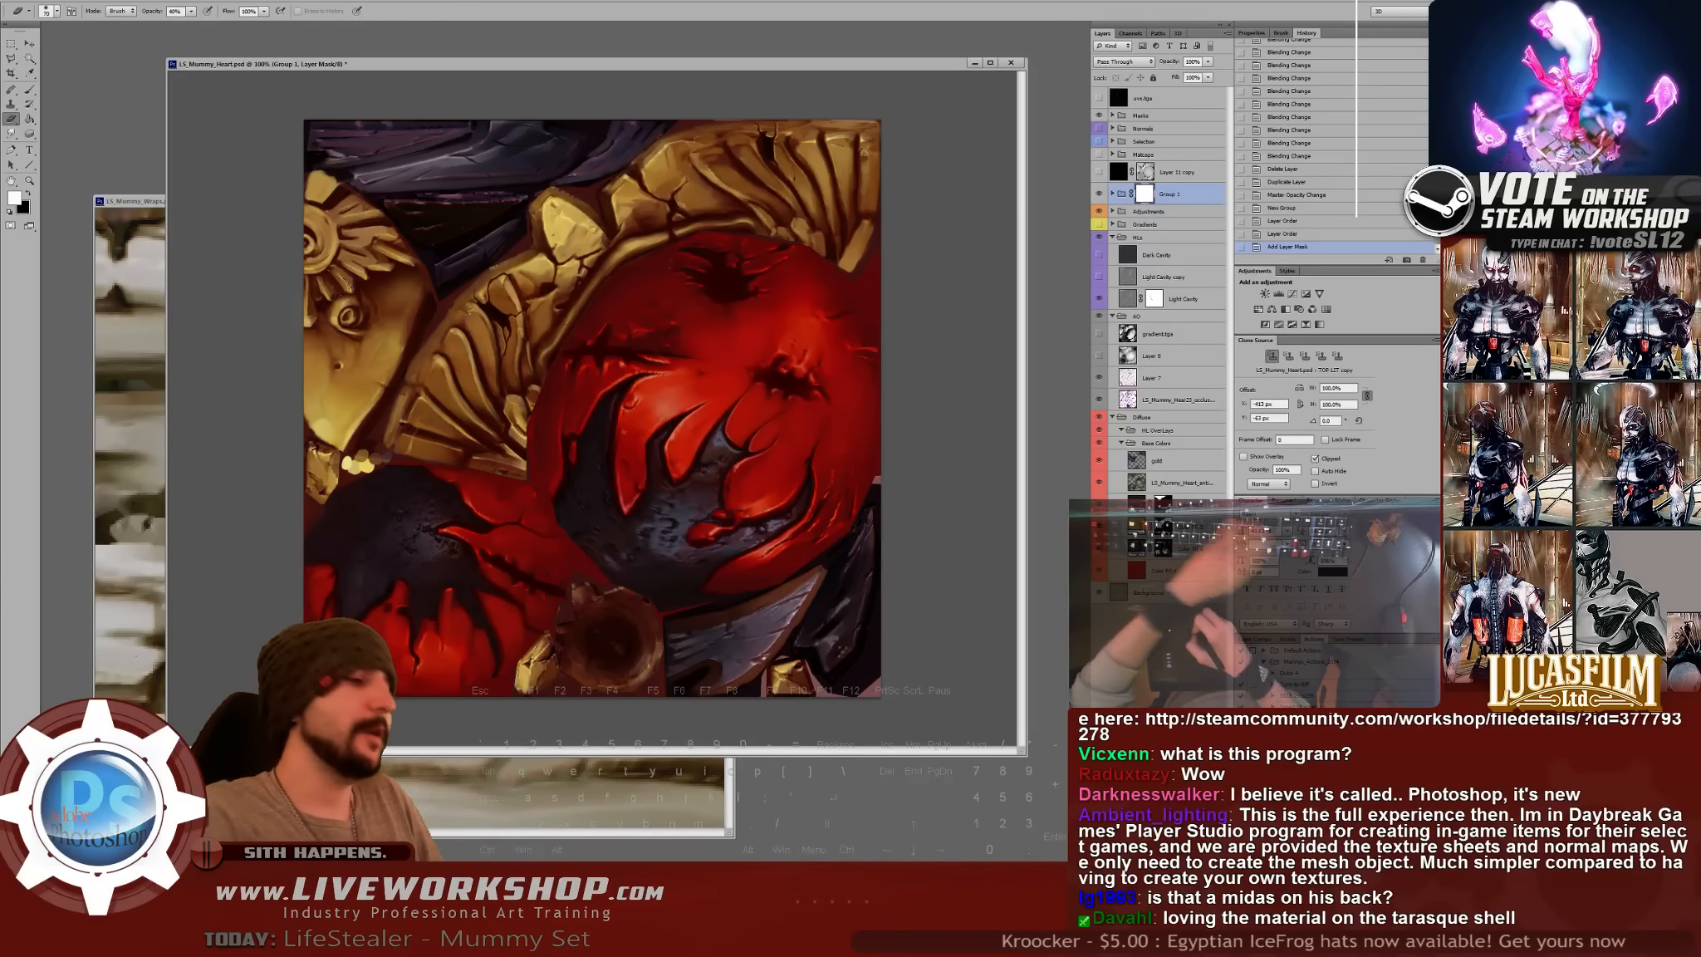
{"action": "key", "text": "1"}
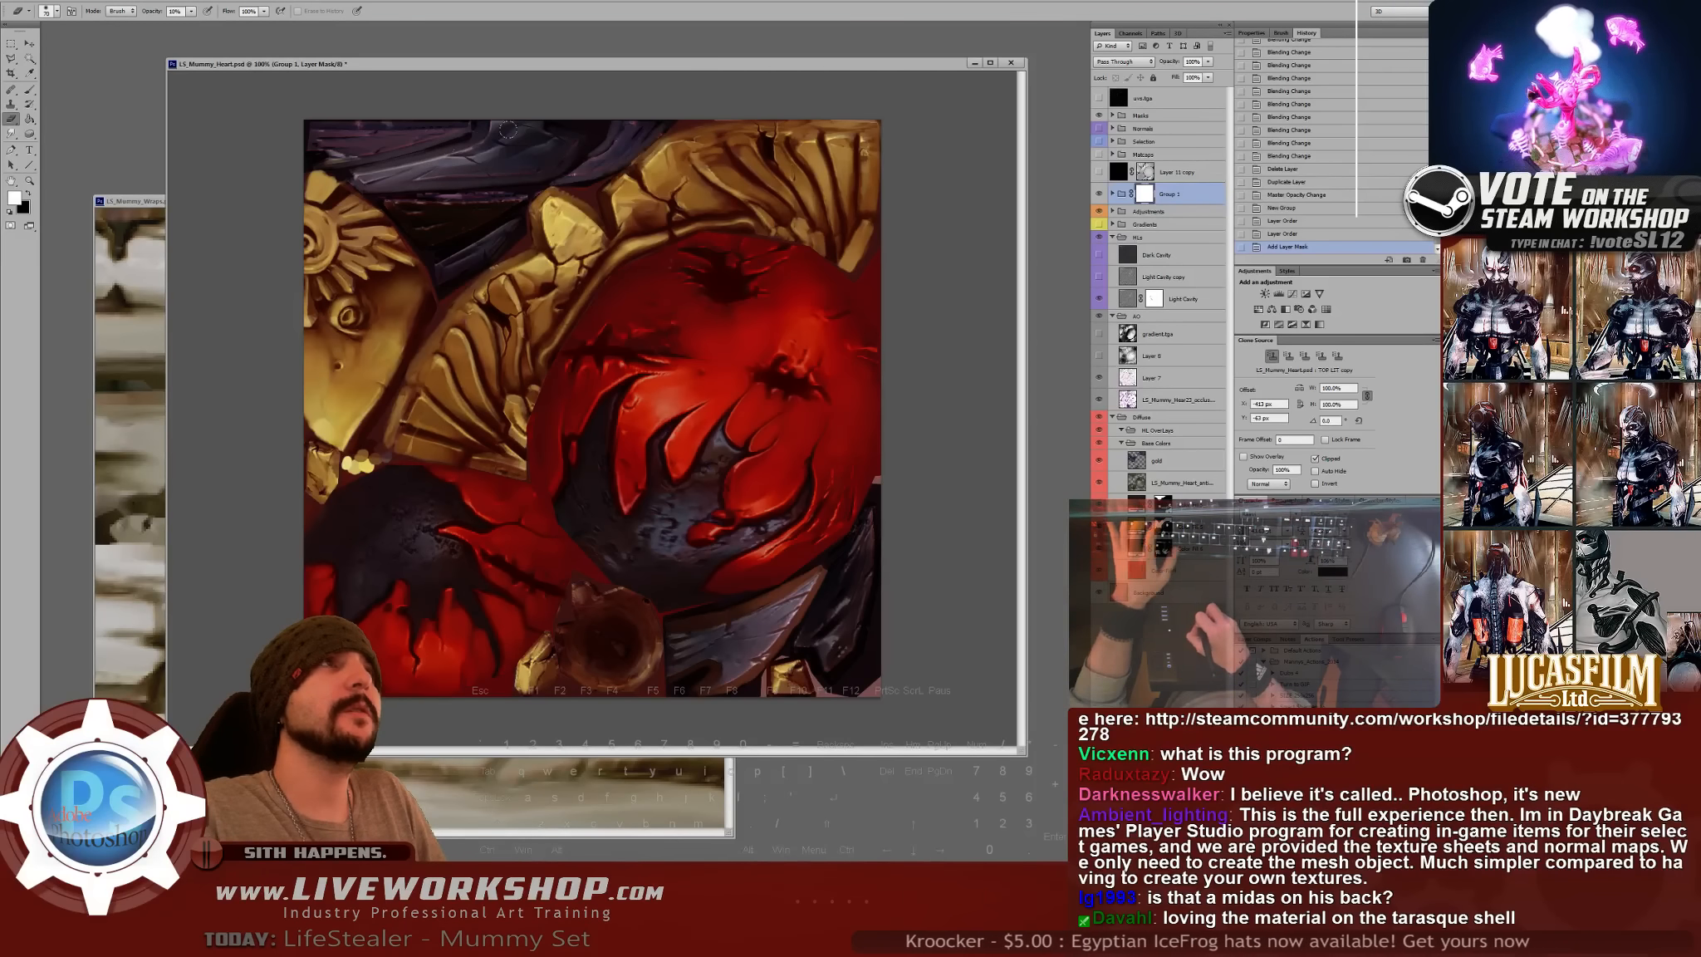
{"action": "left_click_drag", "start_coordinate": [461, 171], "coordinate": [498, 143]}
{"action": "left_click_drag", "start_coordinate": [470, 160], "coordinate": [482, 139]}
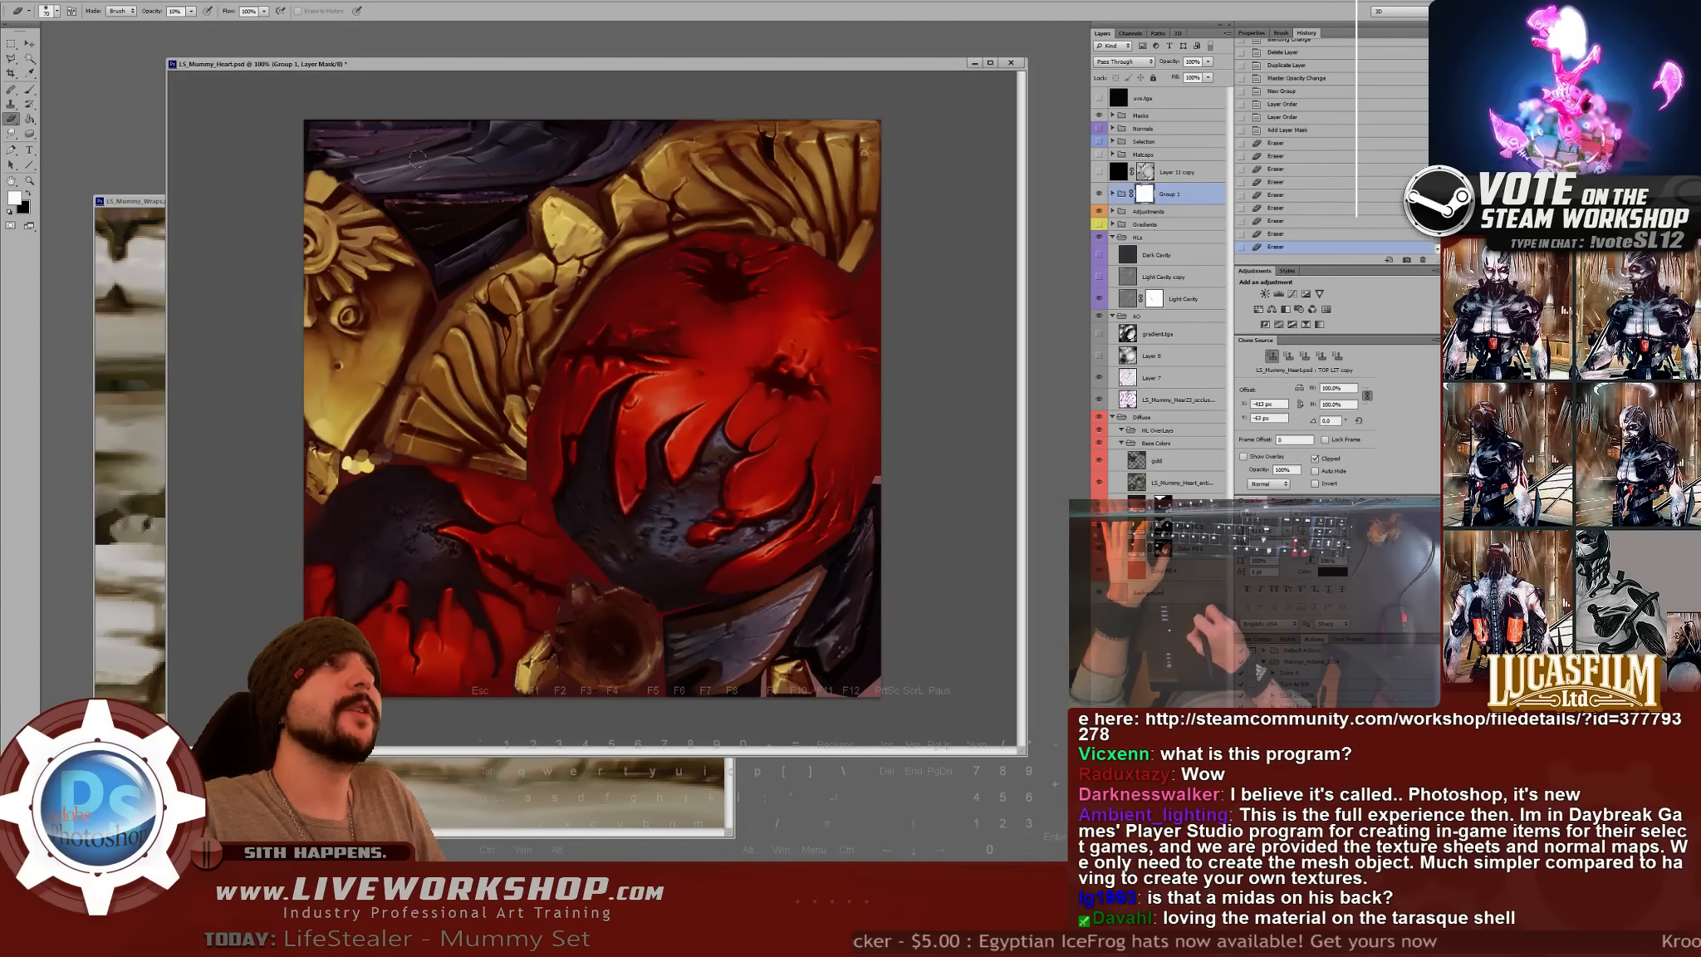
{"action": "mouse_move", "coordinate": [405, 131]}
{"action": "left_mouse_down"}
{"action": "mouse_move", "coordinate": [286, 136]}
{"action": "mouse_move", "coordinate": [364, 133]}
{"action": "left_mouse_up"}
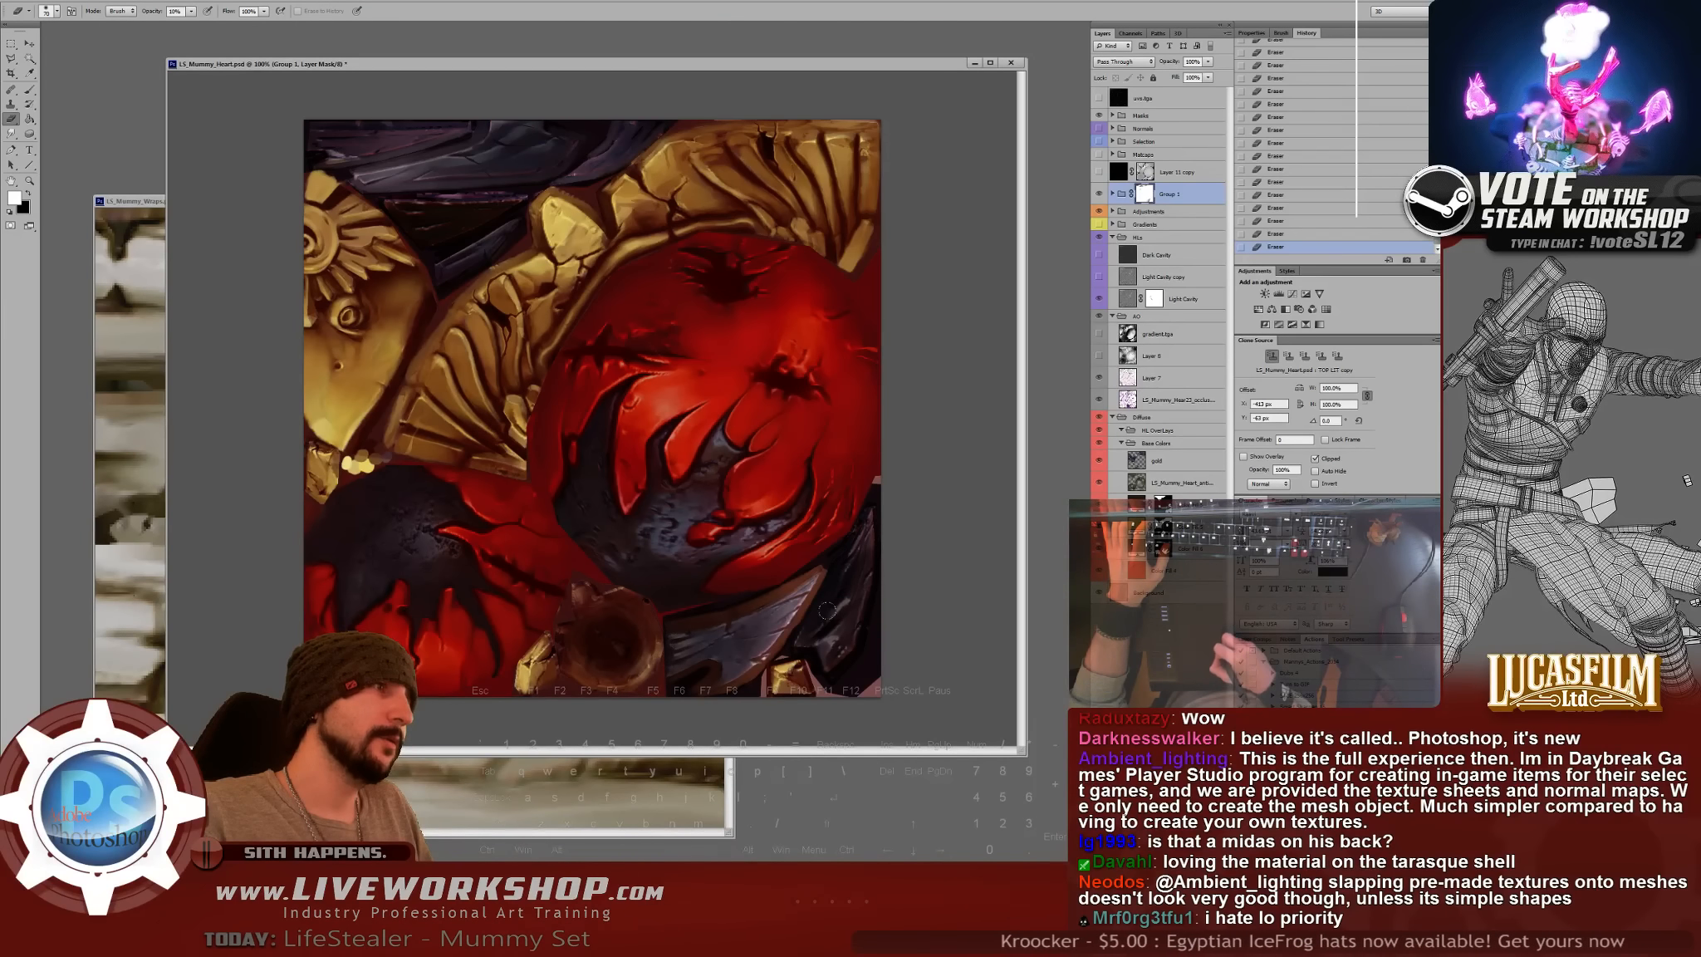
{"action": "key", "text": "ctrl+z"}
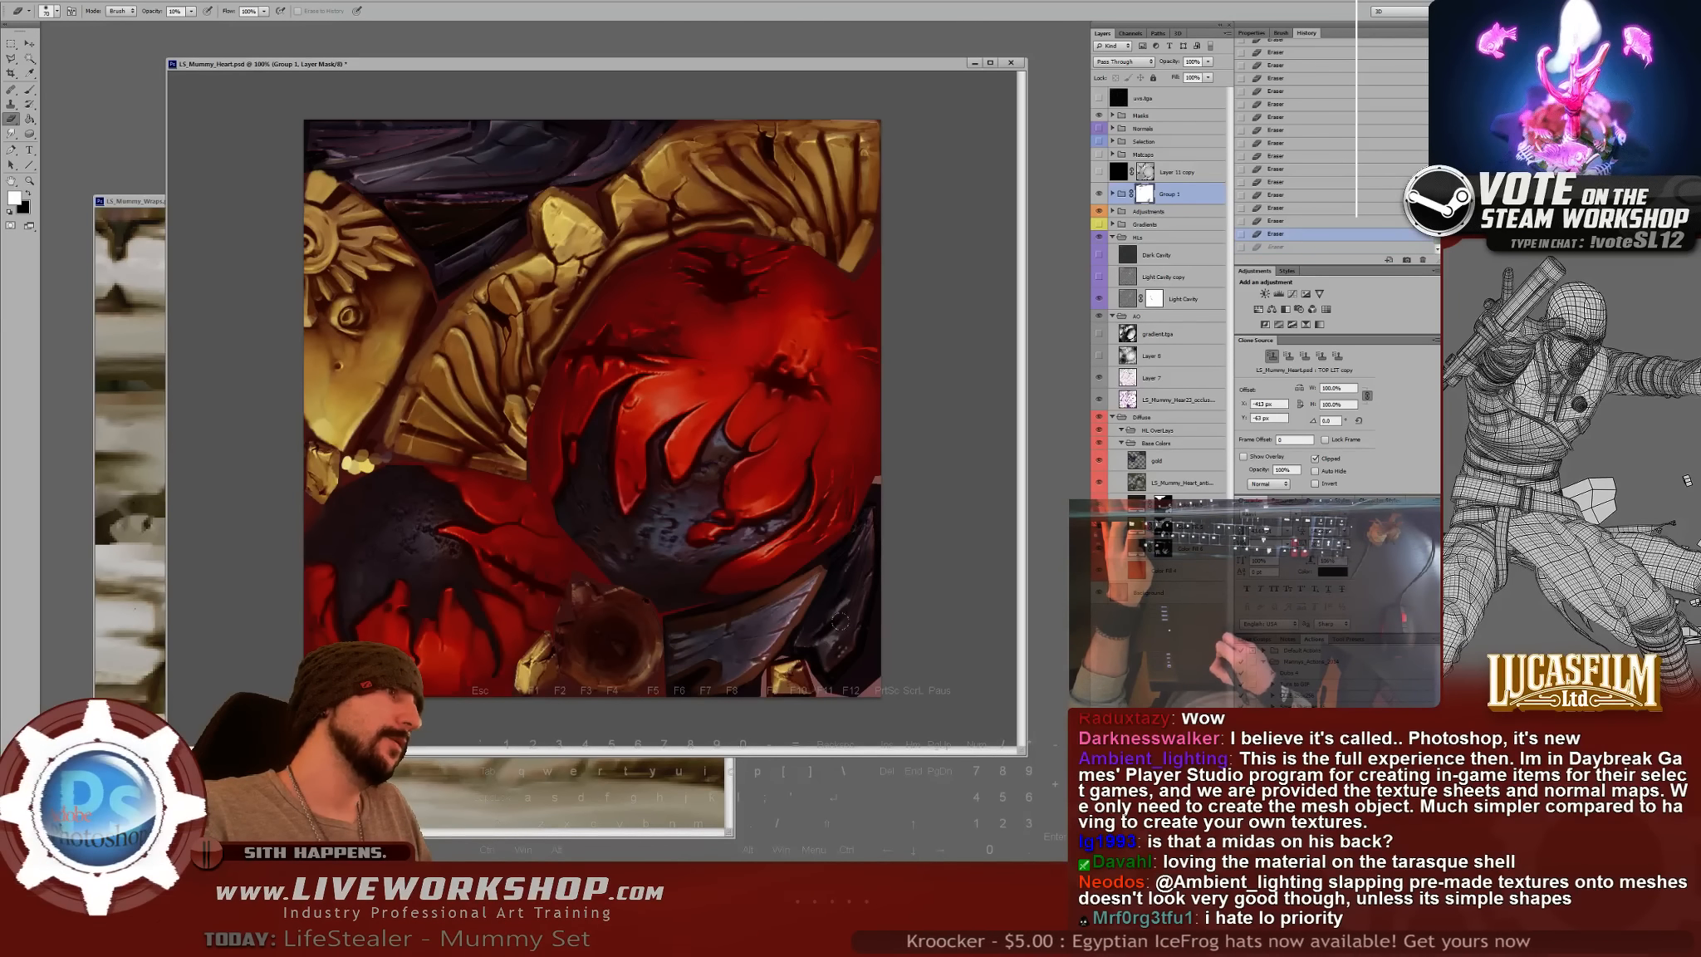
- Toggle Group 1's visibility to compare the masked lightening on the spikes, and expand the group
{"action": "left_click", "coordinate": [1100, 194]}
{"action": "left_click", "coordinate": [1099, 194]}
{"action": "left_click", "coordinate": [1100, 193]}
{"action": "left_click", "coordinate": [1100, 194]}
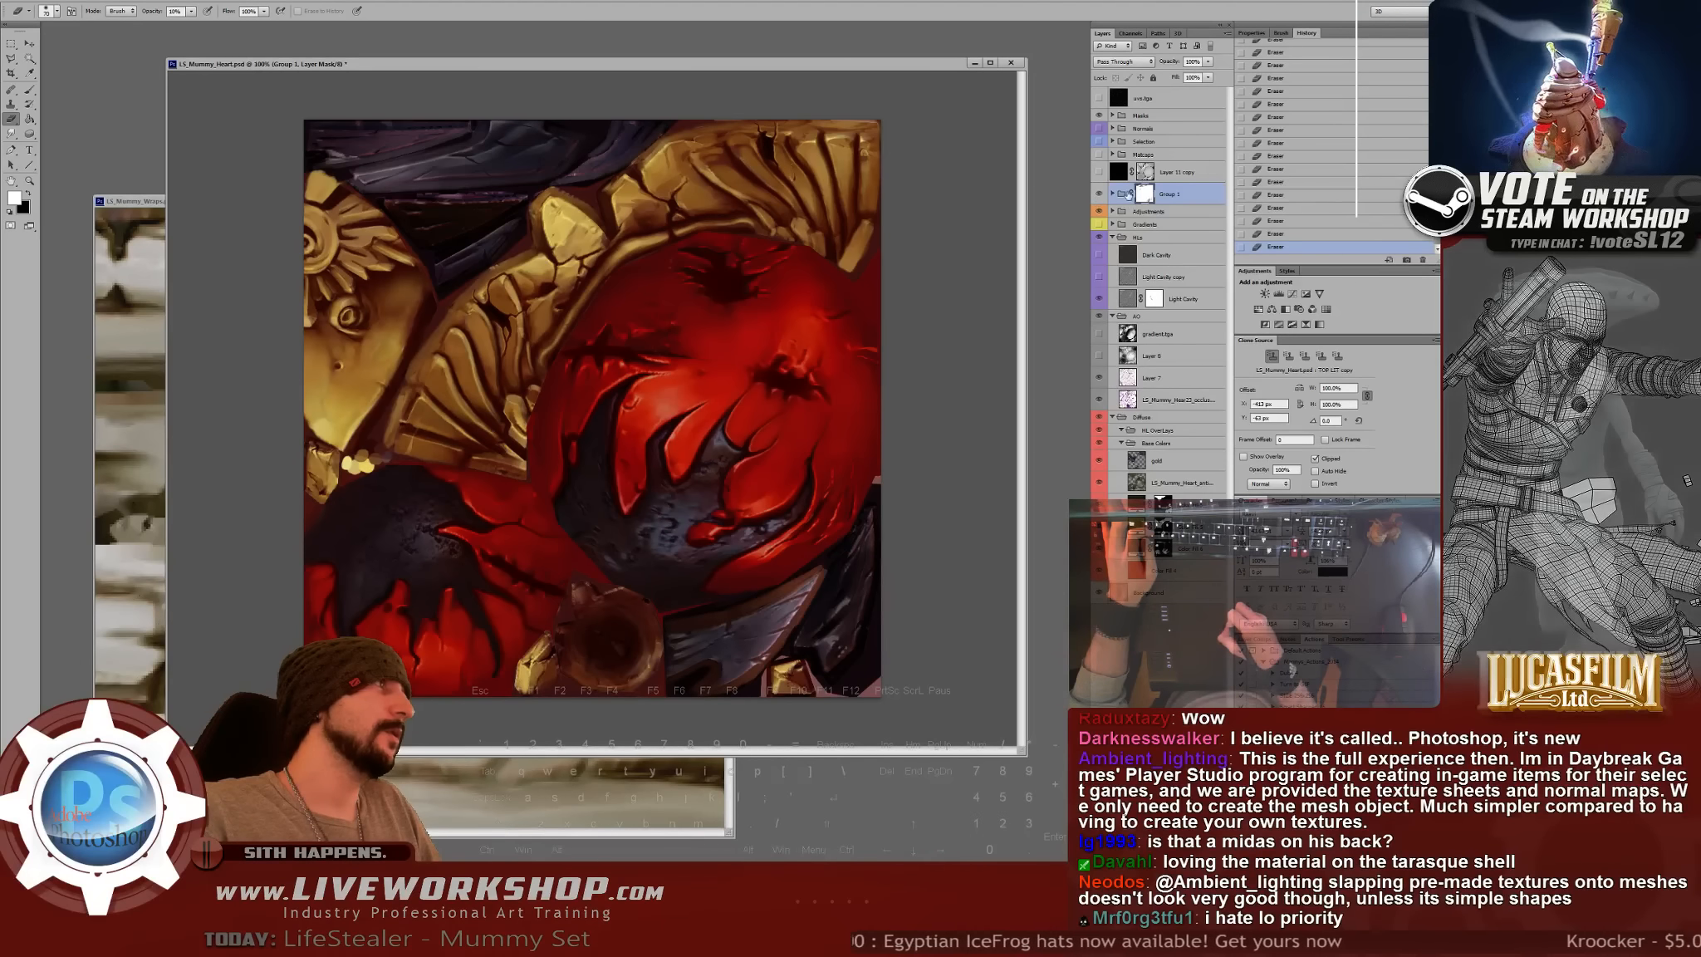
{"action": "left_click", "coordinate": [1113, 194]}
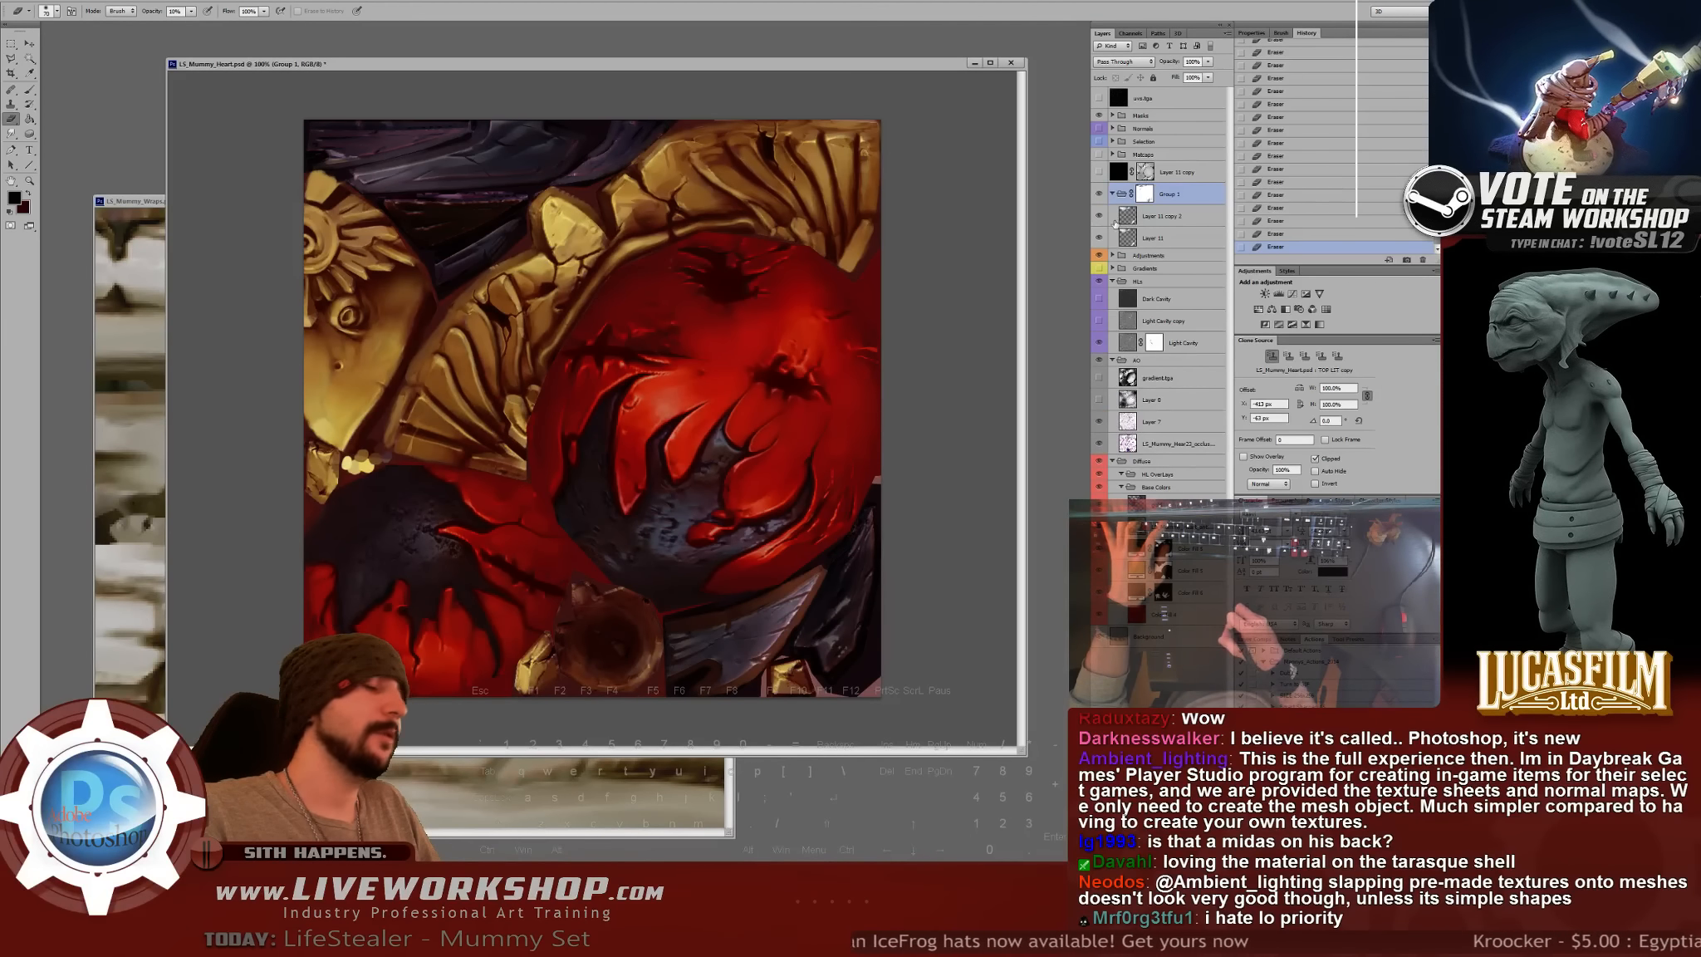
- Smudge the masked lightening on Layer 11 copy 2 and Layer 11 over the dark spikes at the texture's lower-right edge
{"action": "left_click", "coordinate": [1115, 216]}
{"action": "key", "text": "r"}
{"action": "key", "text": "bracketright"}
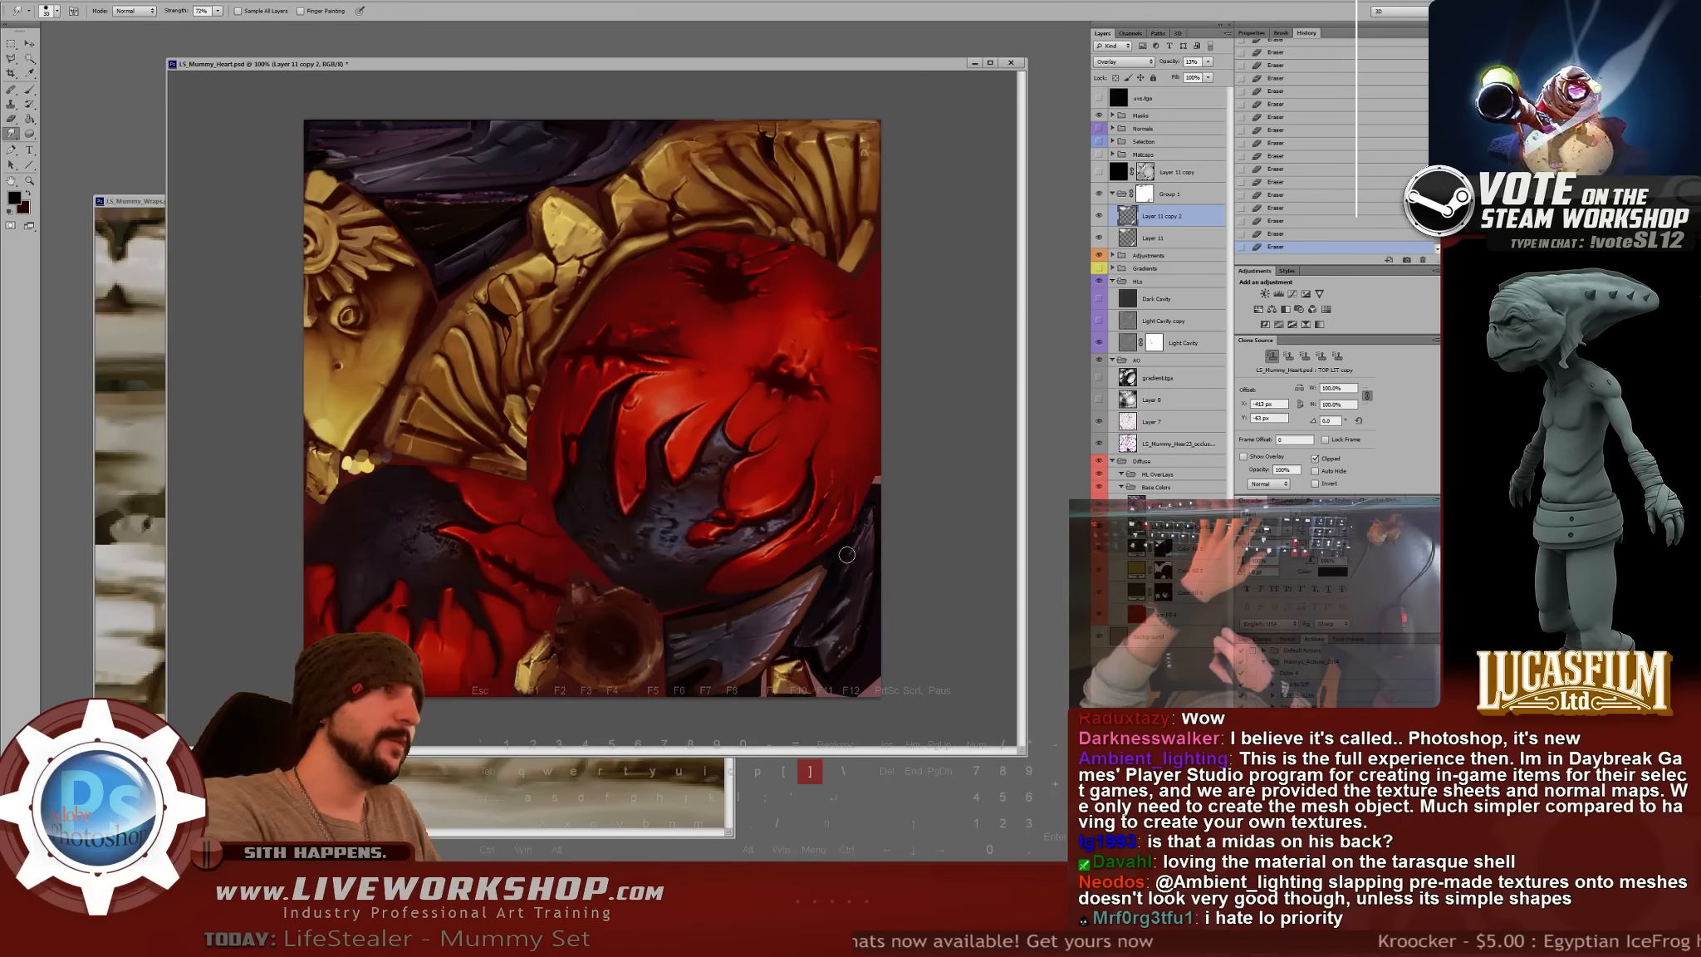
{"action": "left_click_drag", "start_coordinate": [858, 541], "coordinate": [855, 573]}
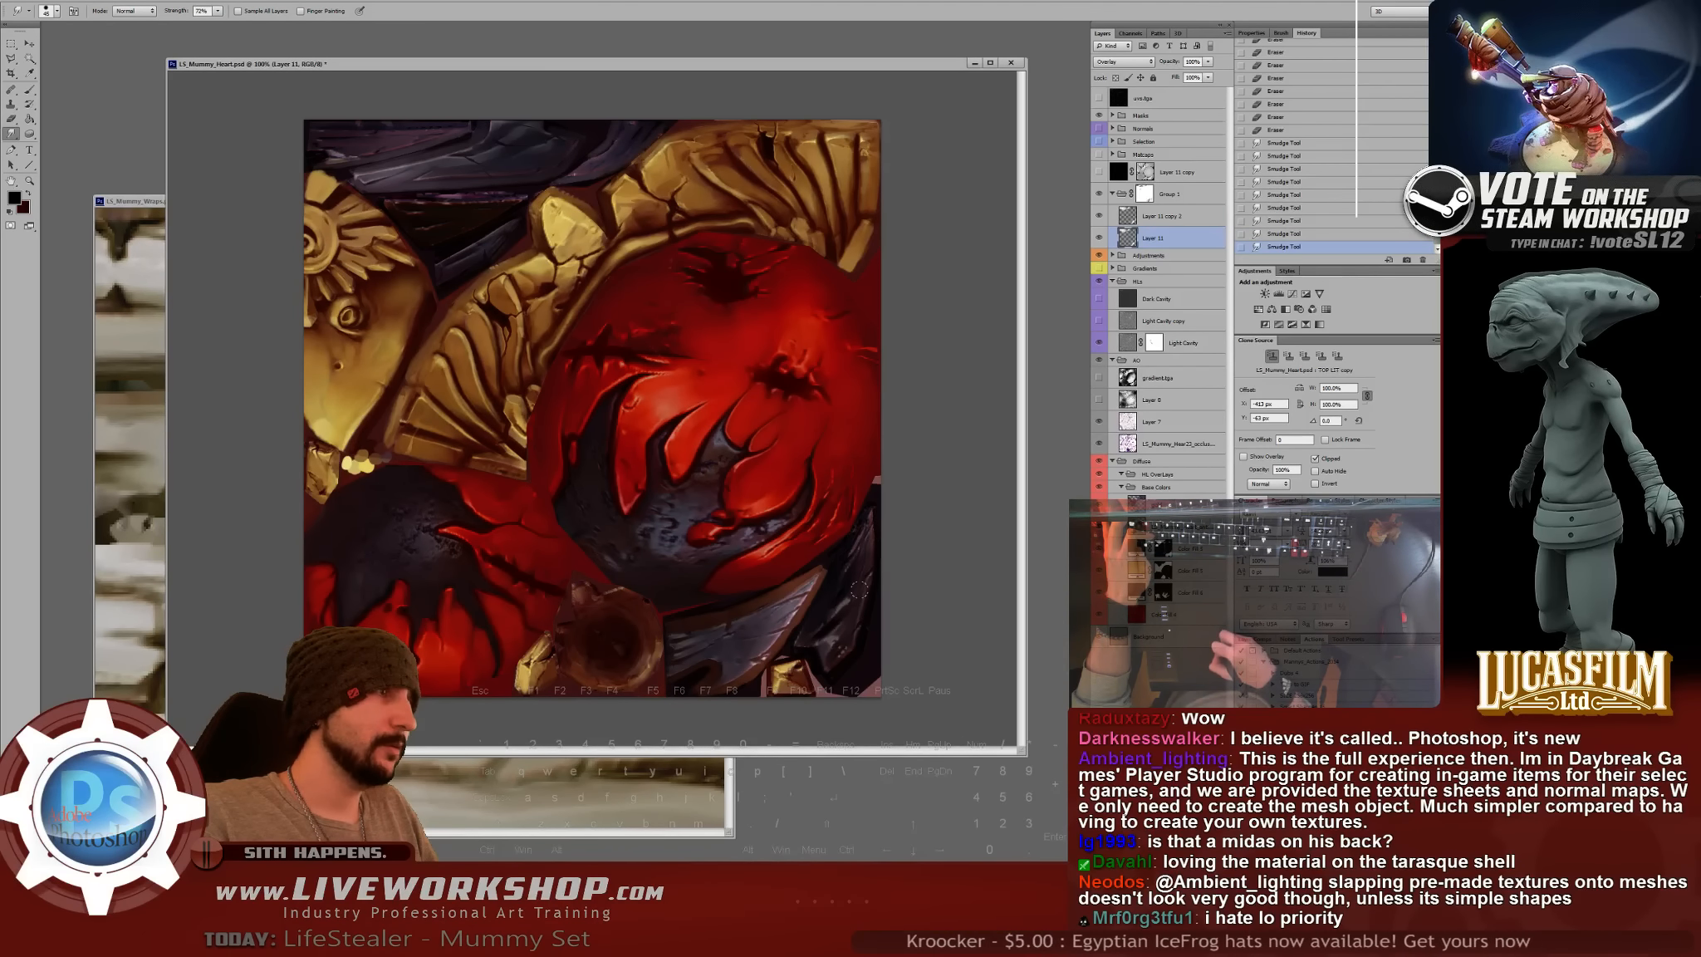
{"action": "left_click_drag", "start_coordinate": [864, 566], "coordinate": [849, 600]}
{"action": "left_click_drag", "start_coordinate": [851, 588], "coordinate": [818, 633]}
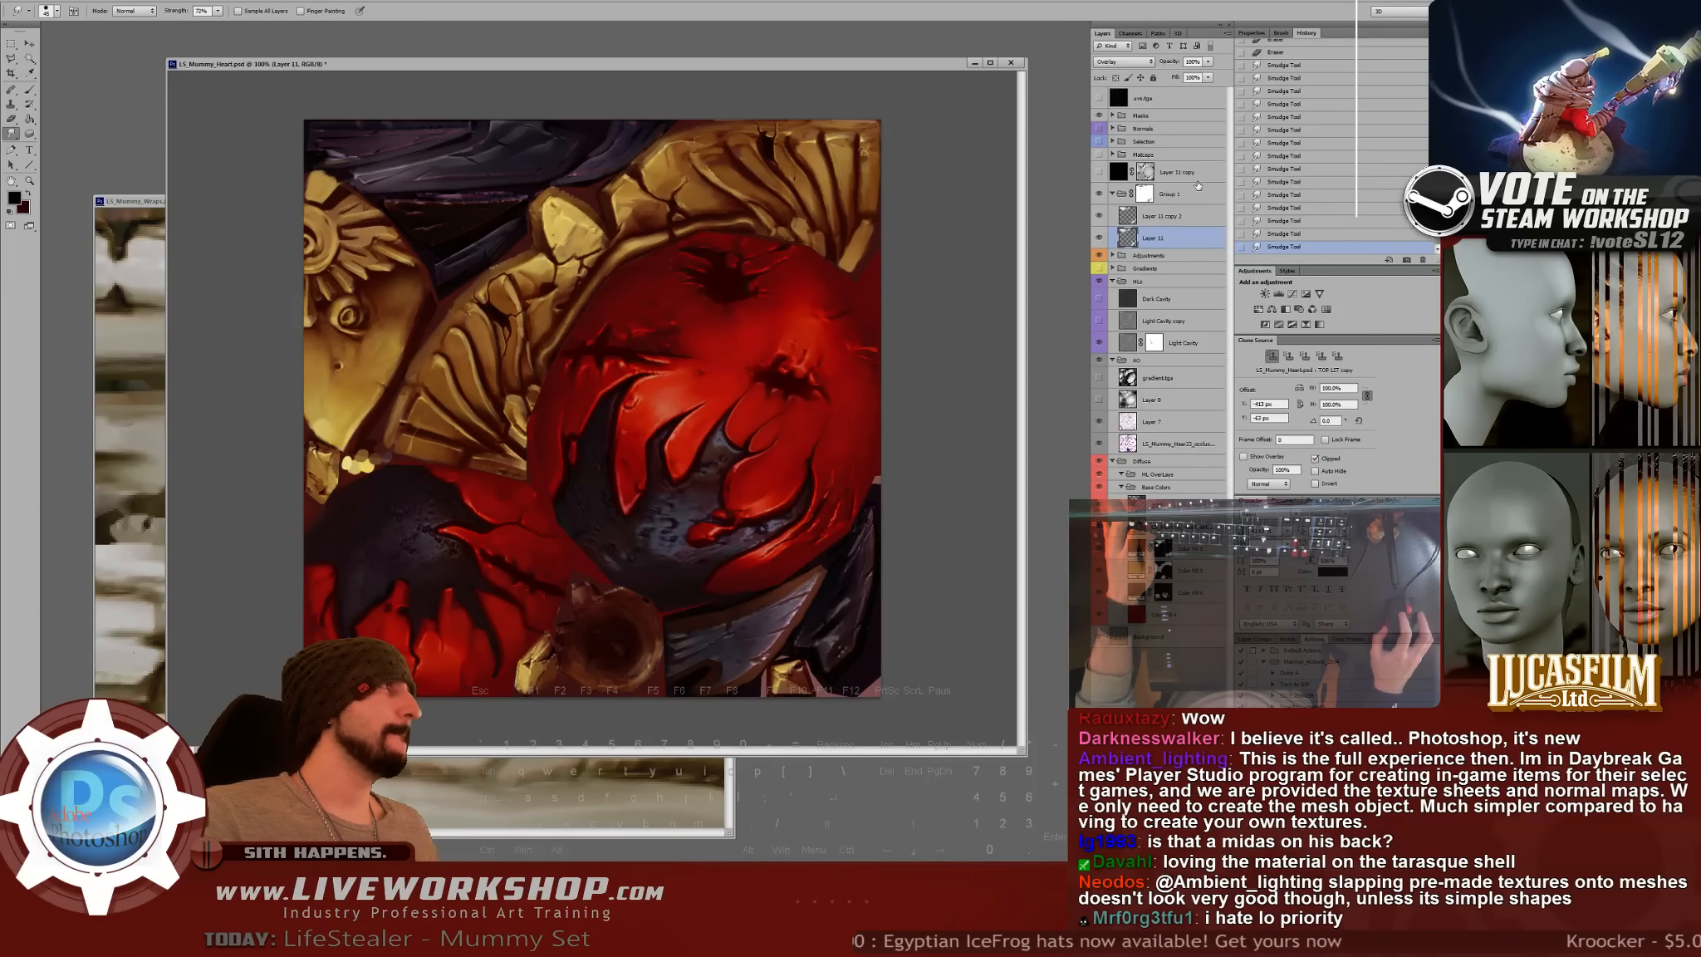
- Try clipping Layer 11 copy 2 to Layer 11 and undo the clipping mask
{"action": "left_click", "coordinate": [1176, 214]}
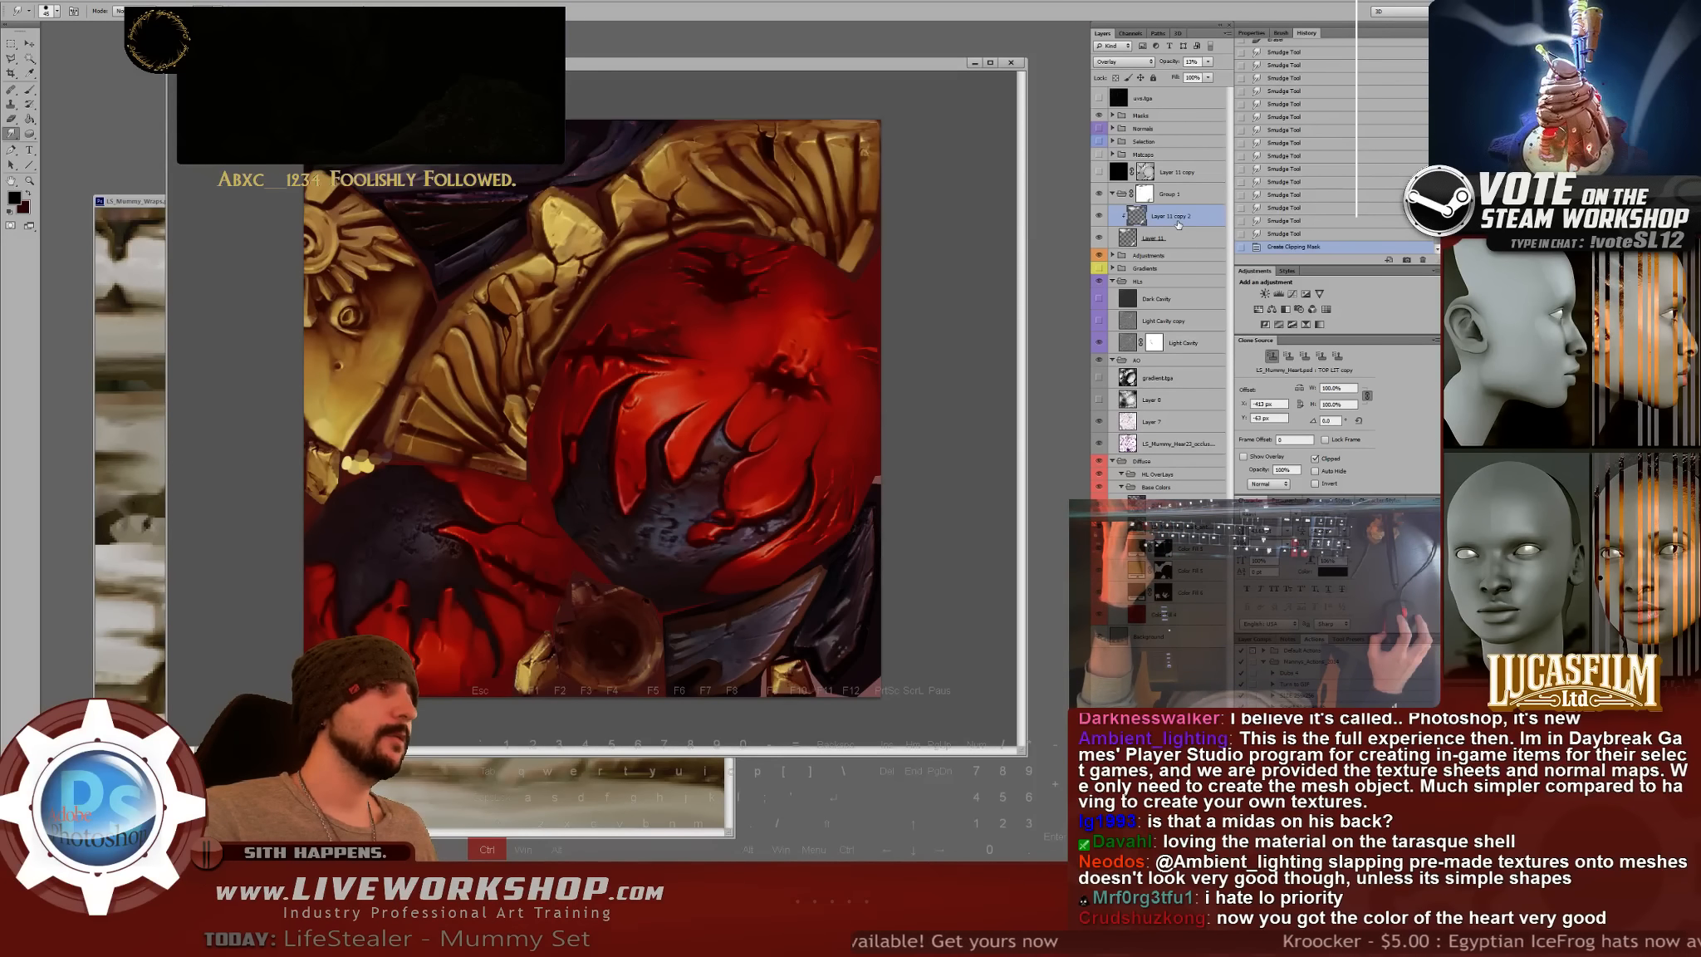
{"action": "key", "text": "ctrl+alt+g"}
{"action": "key", "text": "ctrl+z"}
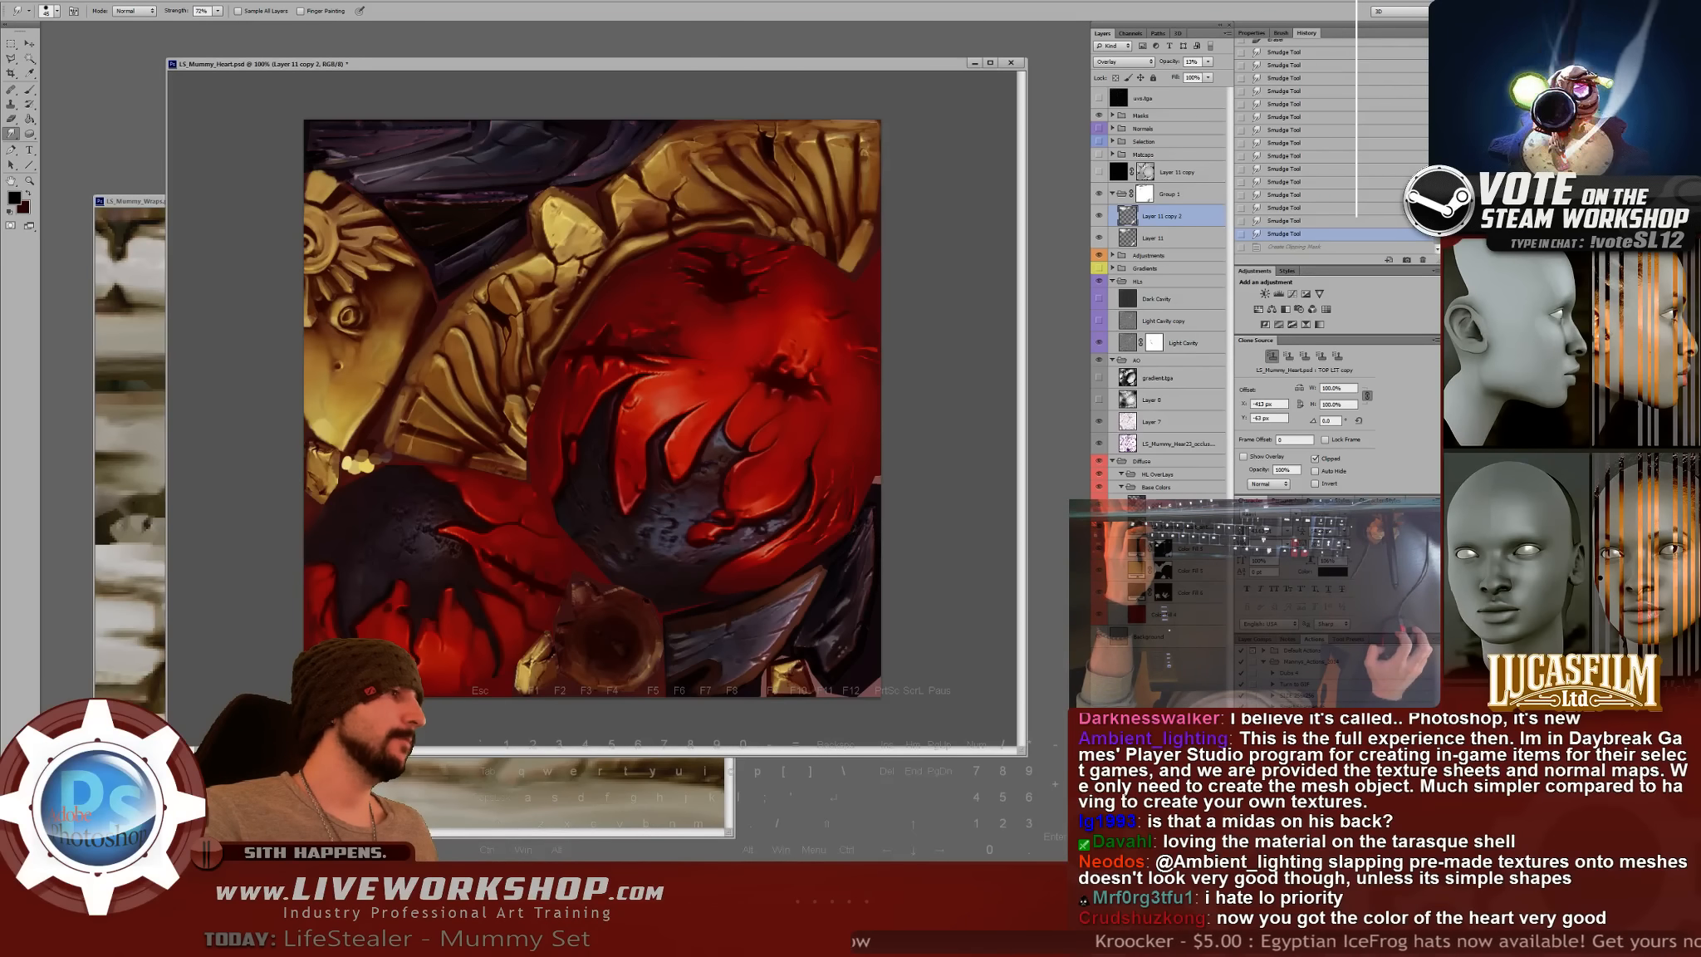
- Add a Hue/Saturation adjustment layer above Layer 11 copy 2 in Group 1 and shift its hue slightly toward yellow
{"action": "left_click", "coordinate": [1172, 852]}
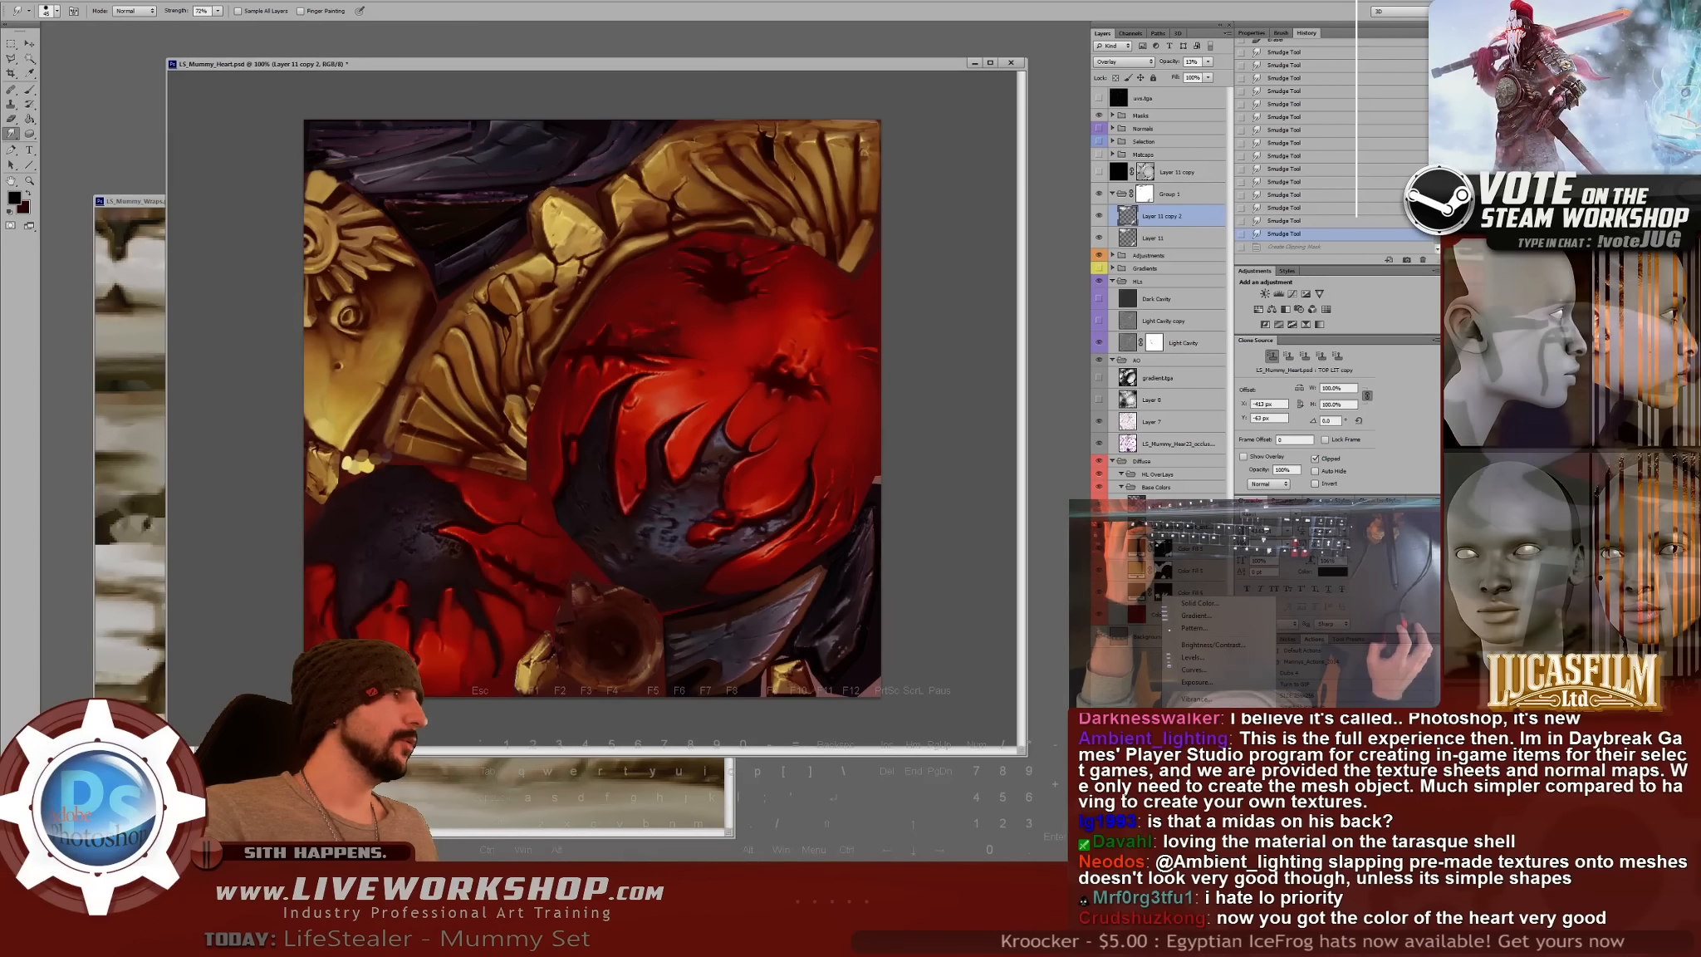
{"action": "left_click", "coordinate": [1200, 711]}
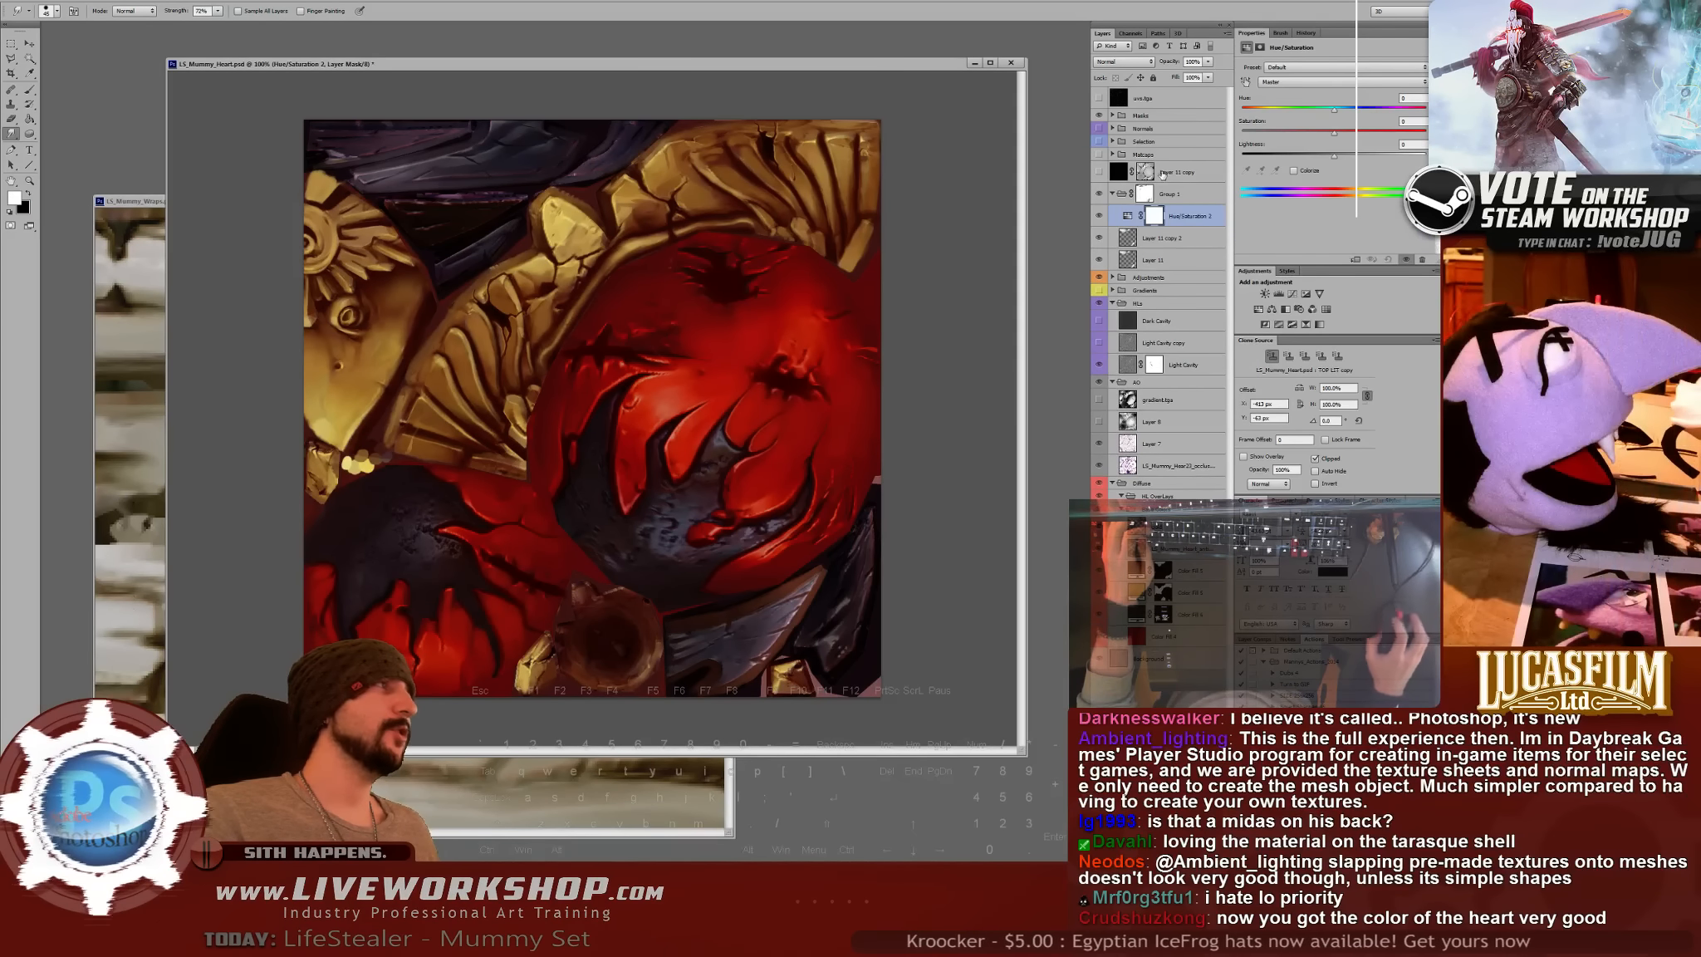
{"action": "mouse_move", "coordinate": [1335, 108]}
{"action": "left_mouse_down"}
{"action": "mouse_move", "coordinate": [1362, 113]}
{"action": "mouse_move", "coordinate": [1342, 112]}
{"action": "left_mouse_up"}
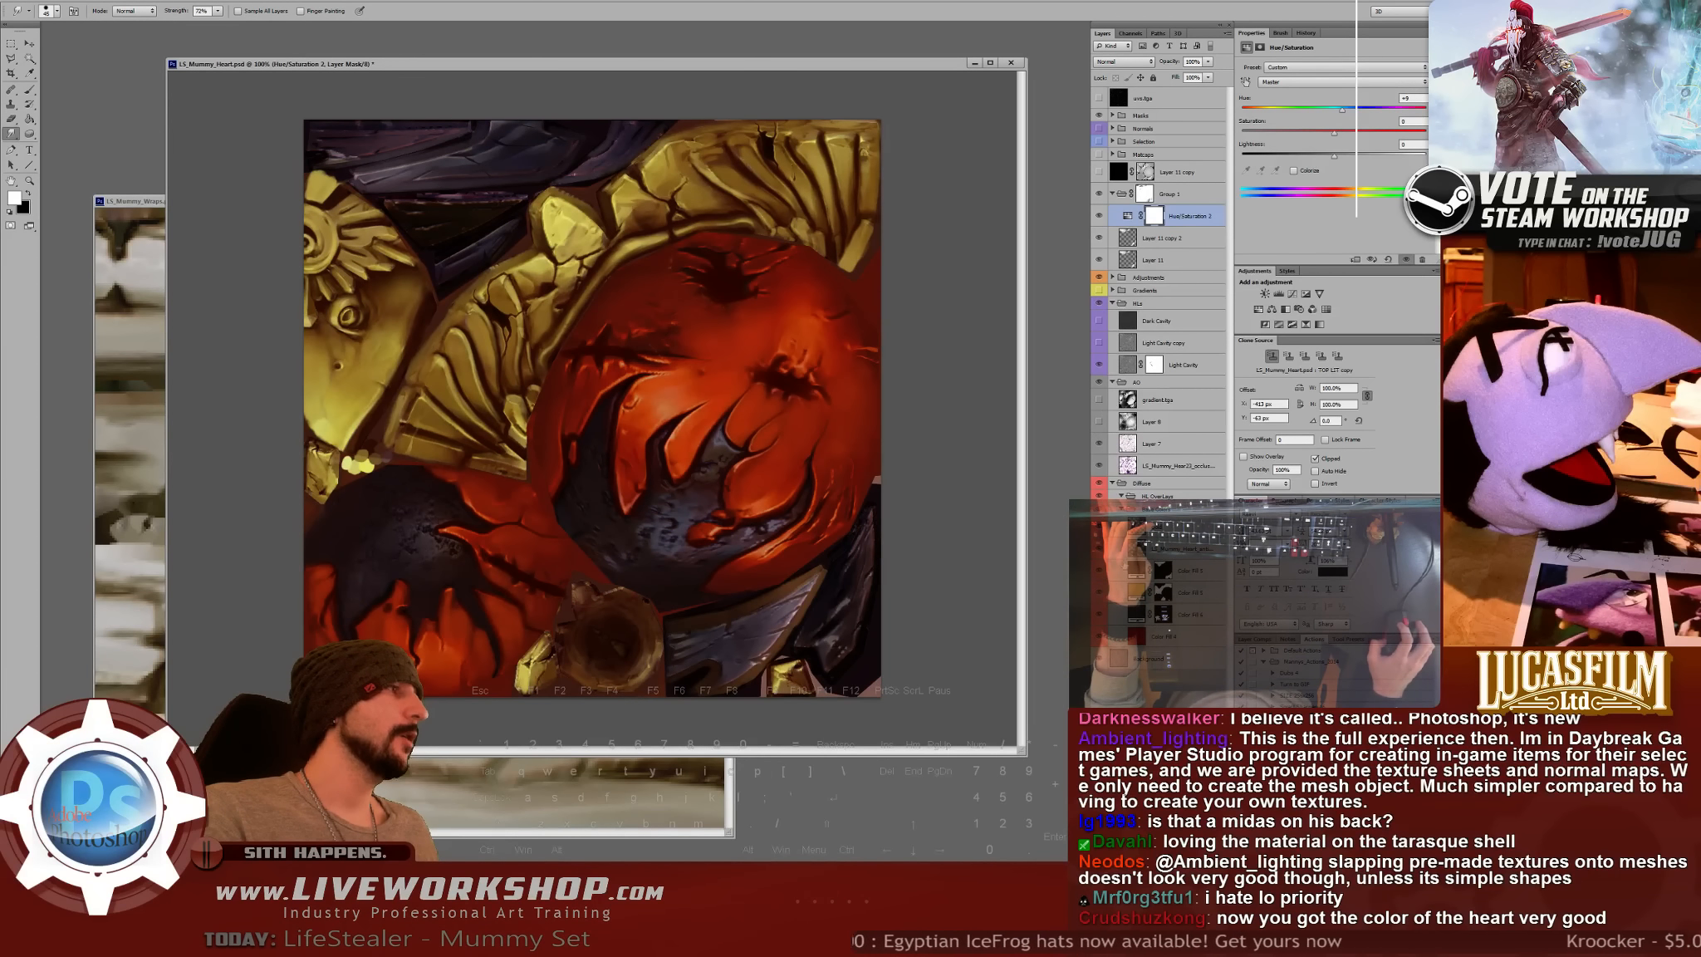
- Restrict the Hue/Saturation adjustment to the dark spikes by clearing its mask with a selection loaded from an existing layer mask, and deselect
{"action": "left_click", "coordinate": [1162, 571], "text": "ctrl"}
{"action": "key", "text": "Delete"}
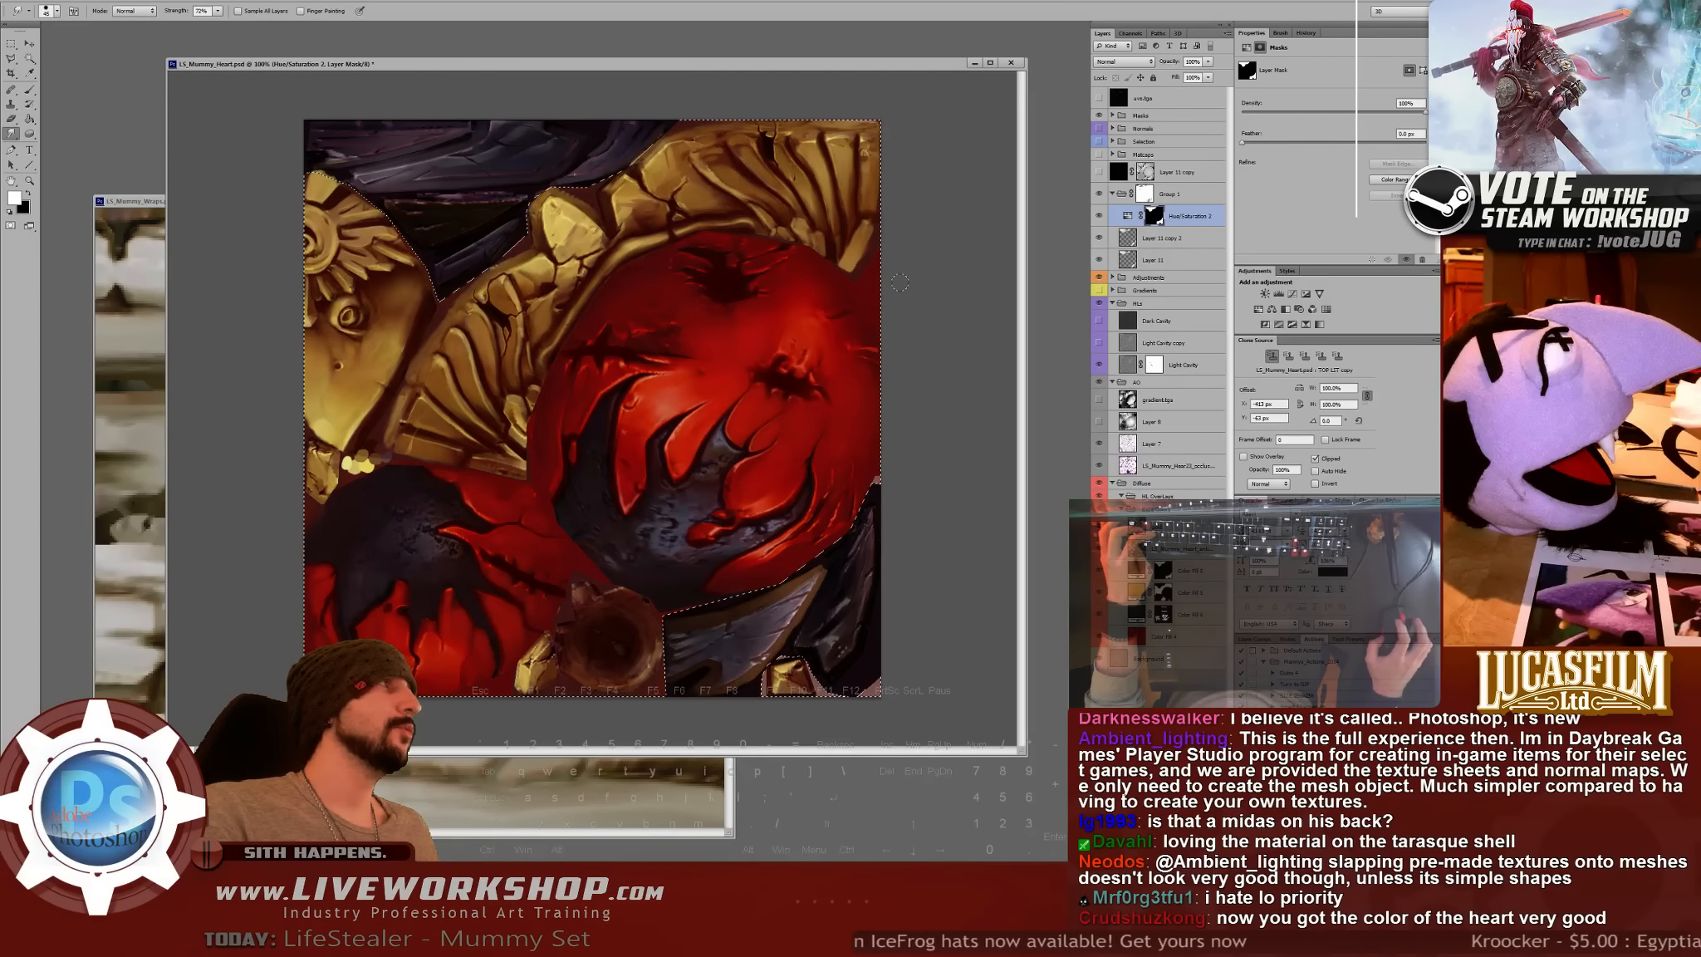
{"action": "key", "text": "ctrl+d"}
{"action": "key", "text": "m"}
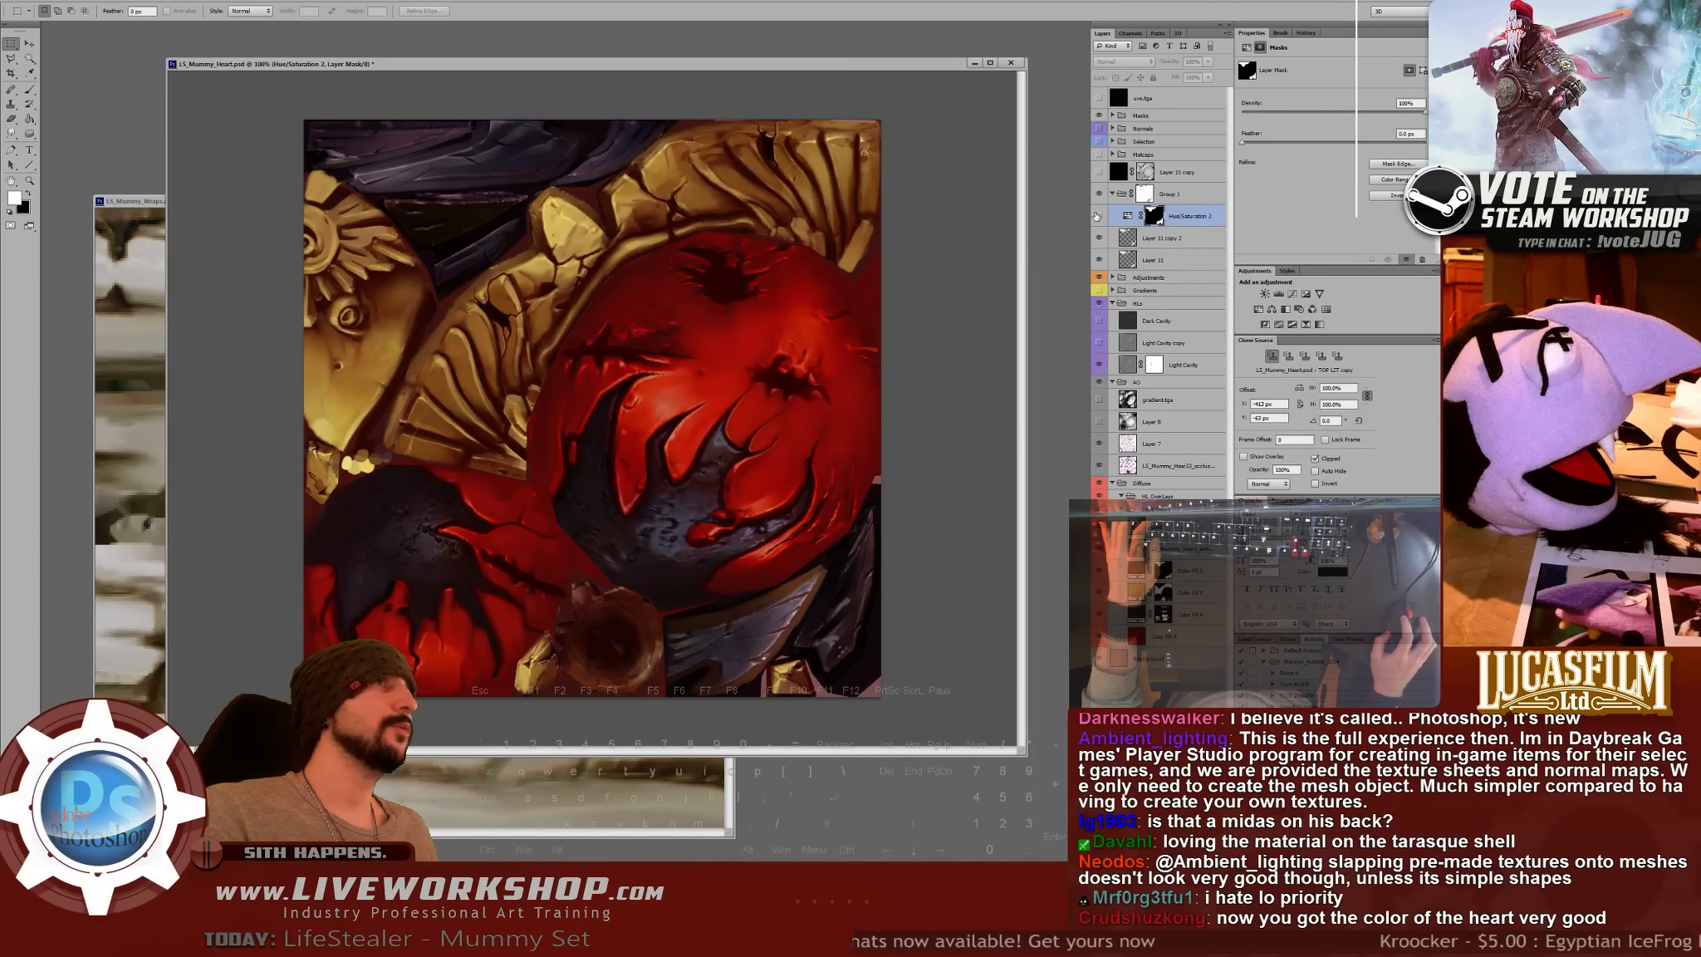
- Shift the spikes' Hue/Saturation adjustment to a negative hue and reduce its saturation
{"action": "left_click", "coordinate": [1125, 217]}
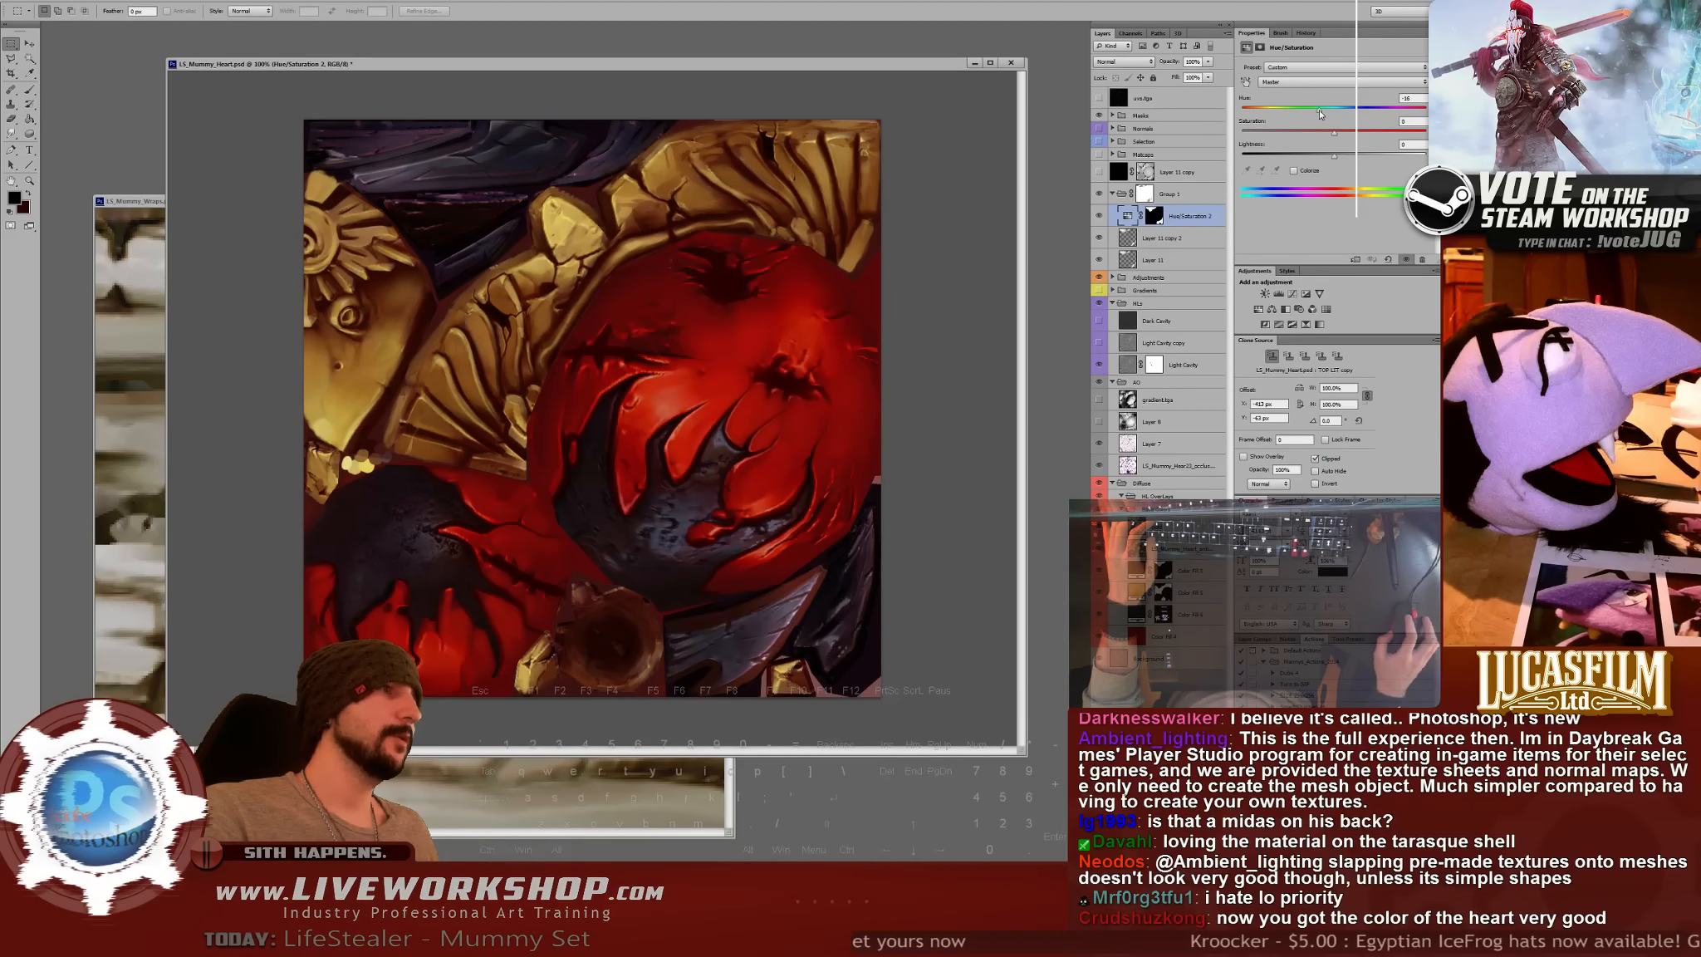
{"action": "left_click_drag", "start_coordinate": [1344, 109], "coordinate": [1267, 122]}
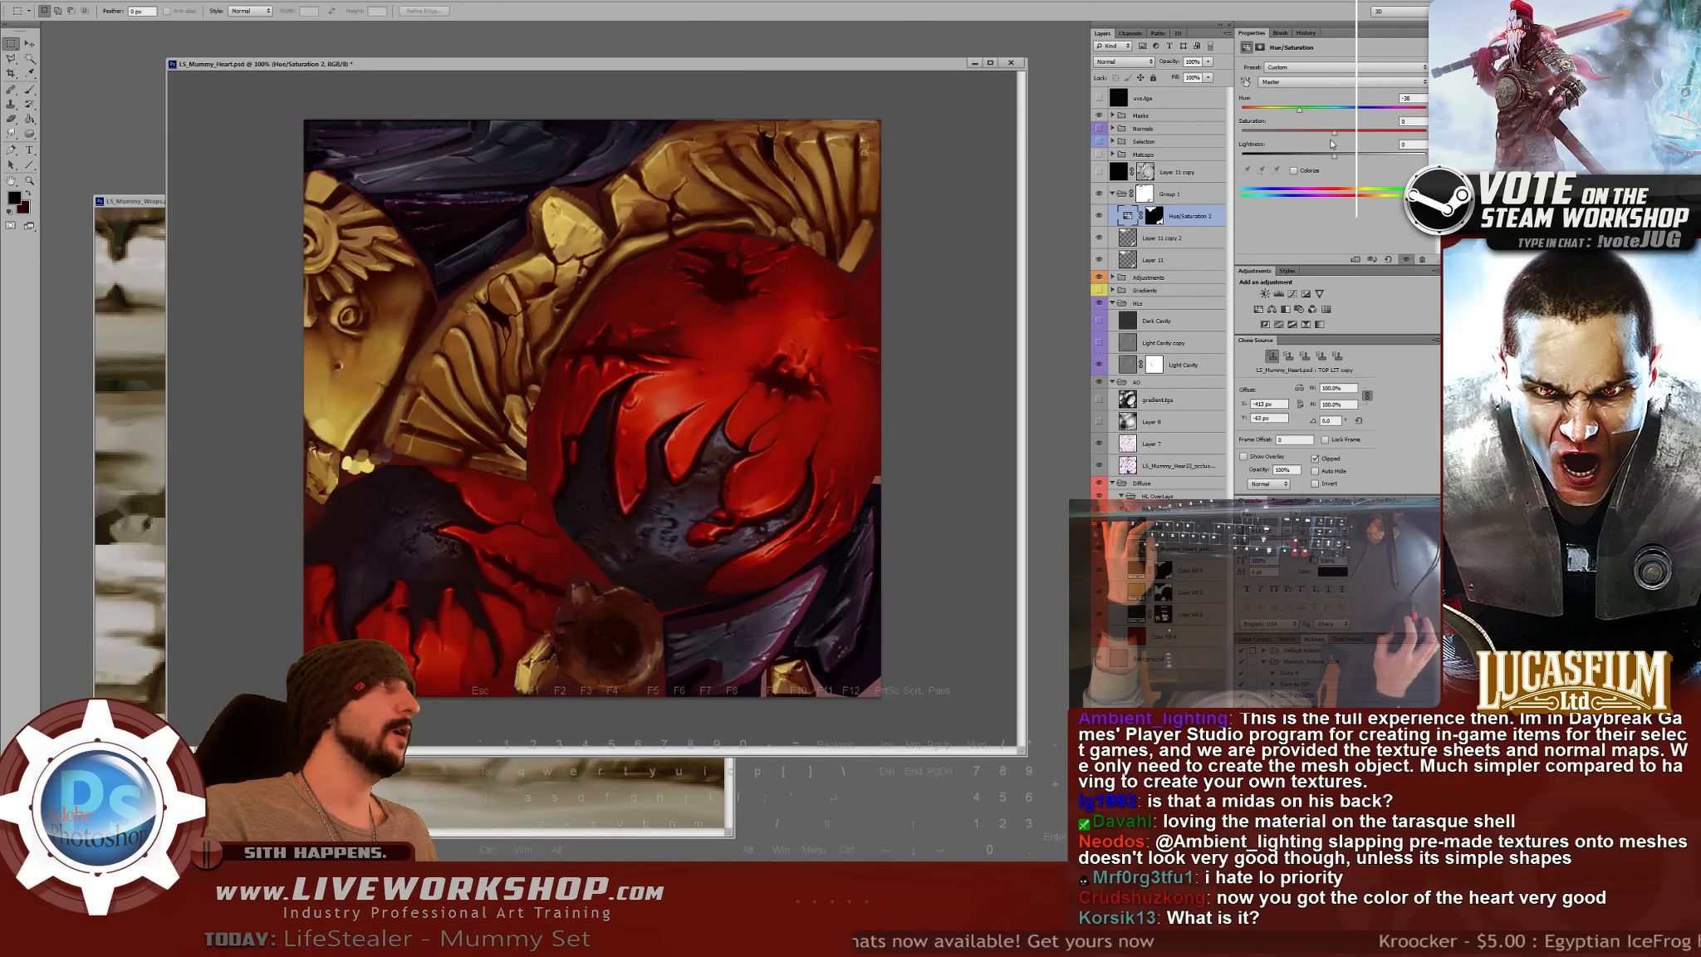
{"action": "mouse_move", "coordinate": [1333, 133]}
{"action": "left_mouse_down"}
{"action": "mouse_move", "coordinate": [1293, 136]}
{"action": "mouse_move", "coordinate": [1323, 110]}
{"action": "left_mouse_up"}
- Switch to Softimage, select the gold urn's lid and base, and reset their offset to 0 so they close around the heart
{"action": "key", "text": "alt+Tab"}
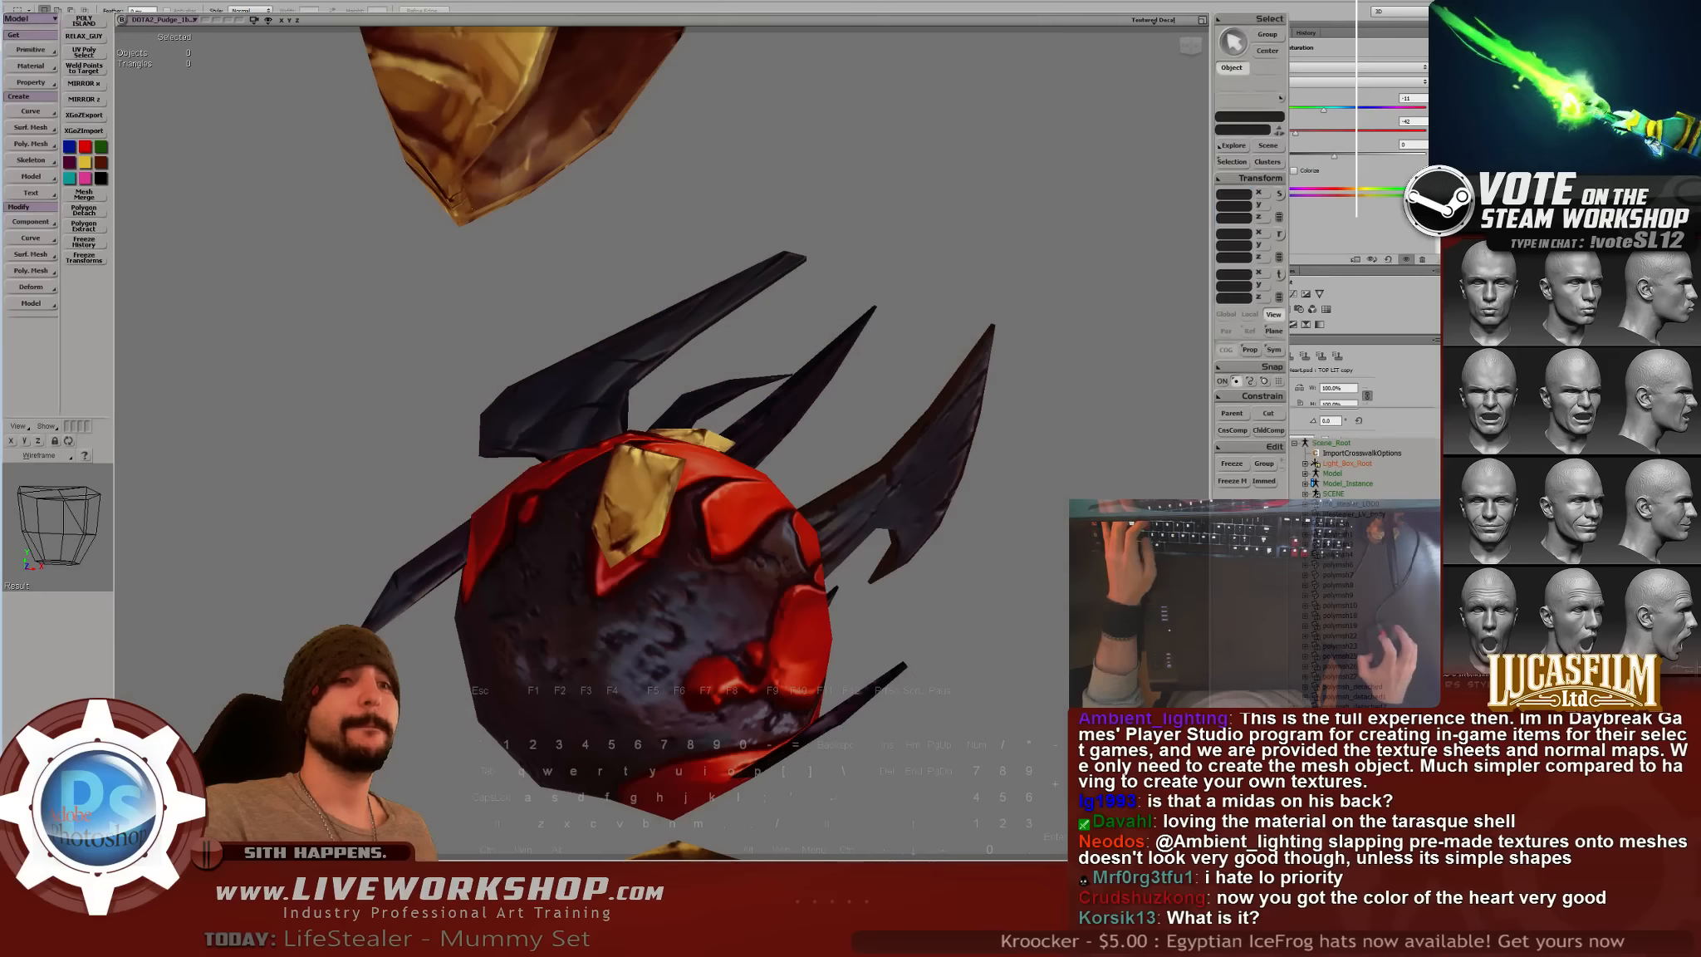
{"action": "scroll", "coordinate": [498, 405], "scroll_direction": "down", "scroll_amount": 5}
{"action": "mouse_move", "coordinate": [498, 406]}
{"action": "left_mouse_down"}
{"action": "mouse_move", "coordinate": [534, 405]}
{"action": "mouse_move", "coordinate": [515, 386]}
{"action": "left_mouse_up"}
{"action": "left_click", "coordinate": [605, 258]}
{"action": "left_click", "coordinate": [672, 686], "text": "shift"}
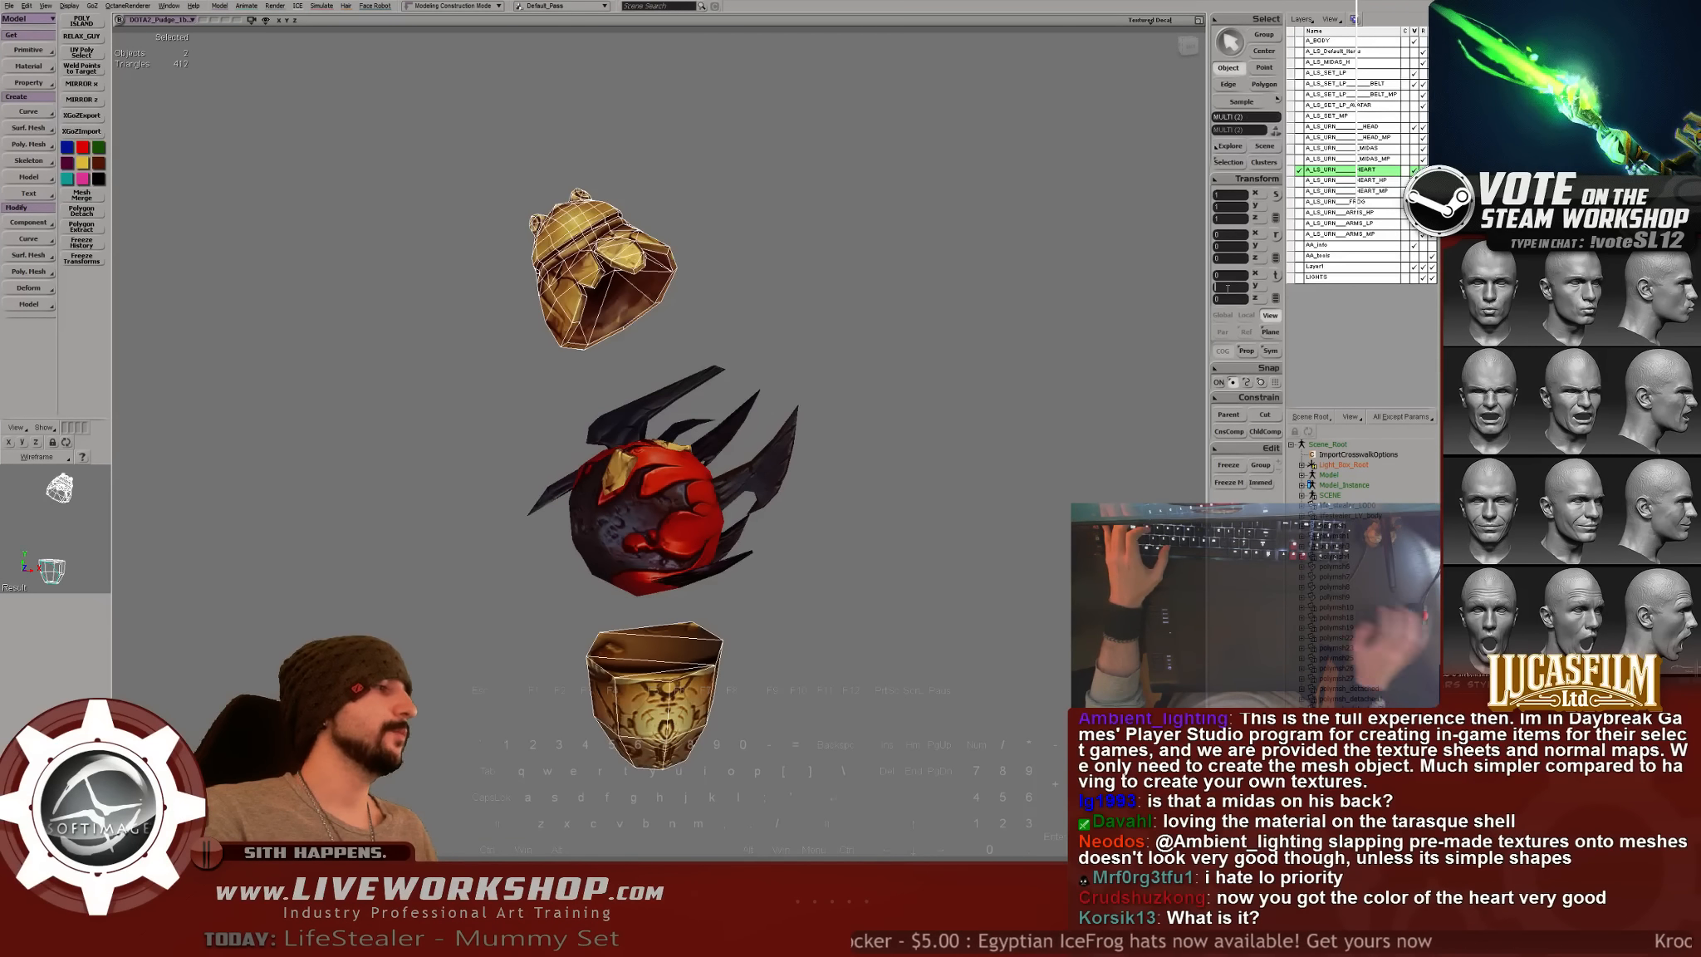
{"action": "type", "text": "0"}
{"action": "key", "text": "Return"}
- Examine the textured heart and its spikes on the mummy character's back
{"action": "left_click", "coordinate": [725, 524]}
{"action": "left_click", "coordinate": [892, 554]}
{"action": "left_click_drag", "start_coordinate": [891, 554], "coordinate": [871, 595]}
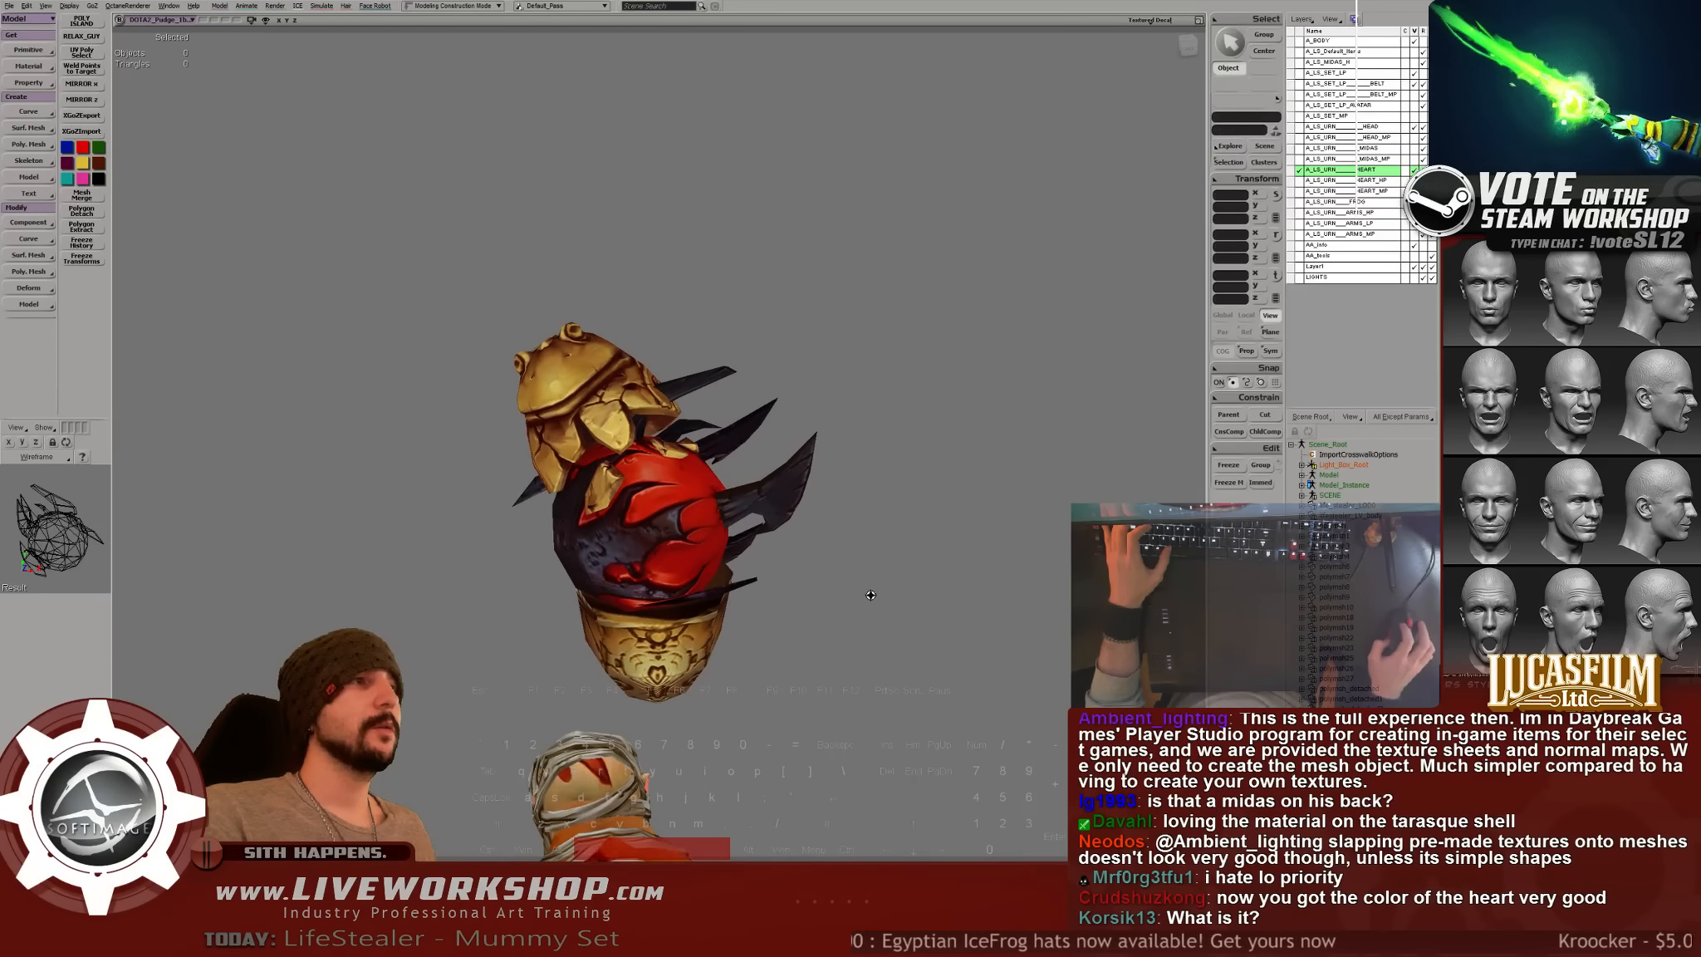
{"action": "left_click_drag", "start_coordinate": [413, 651], "coordinate": [715, 551]}
{"action": "key", "text": "space"}
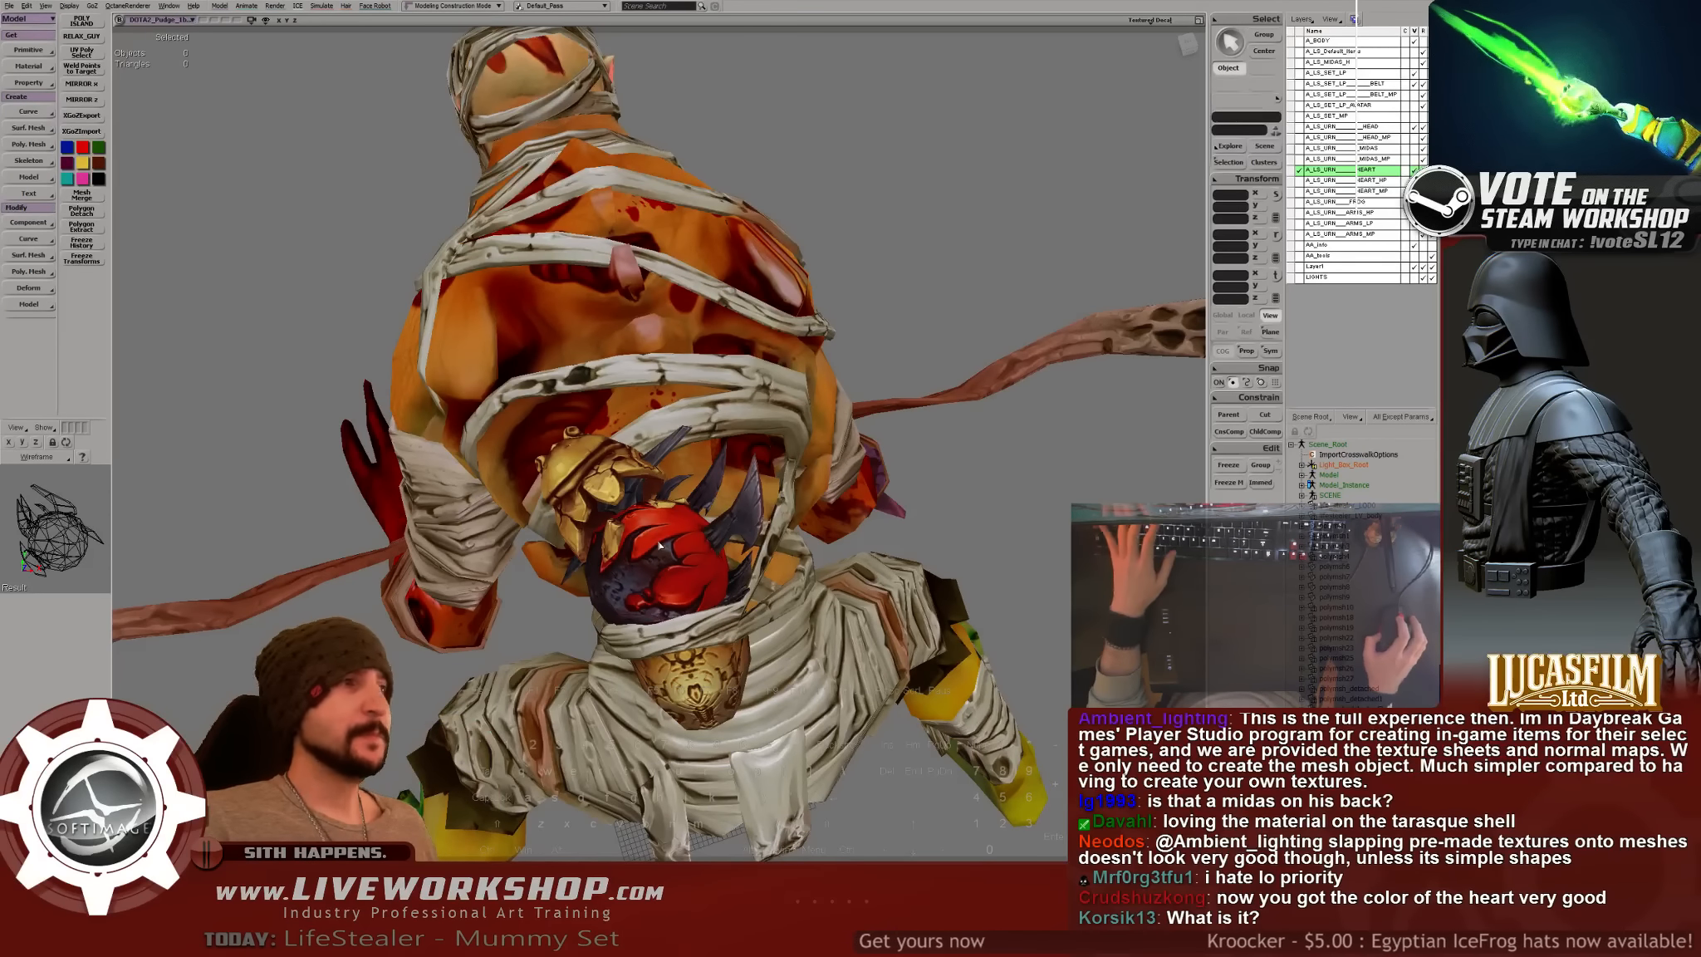
{"action": "key", "text": "space"}
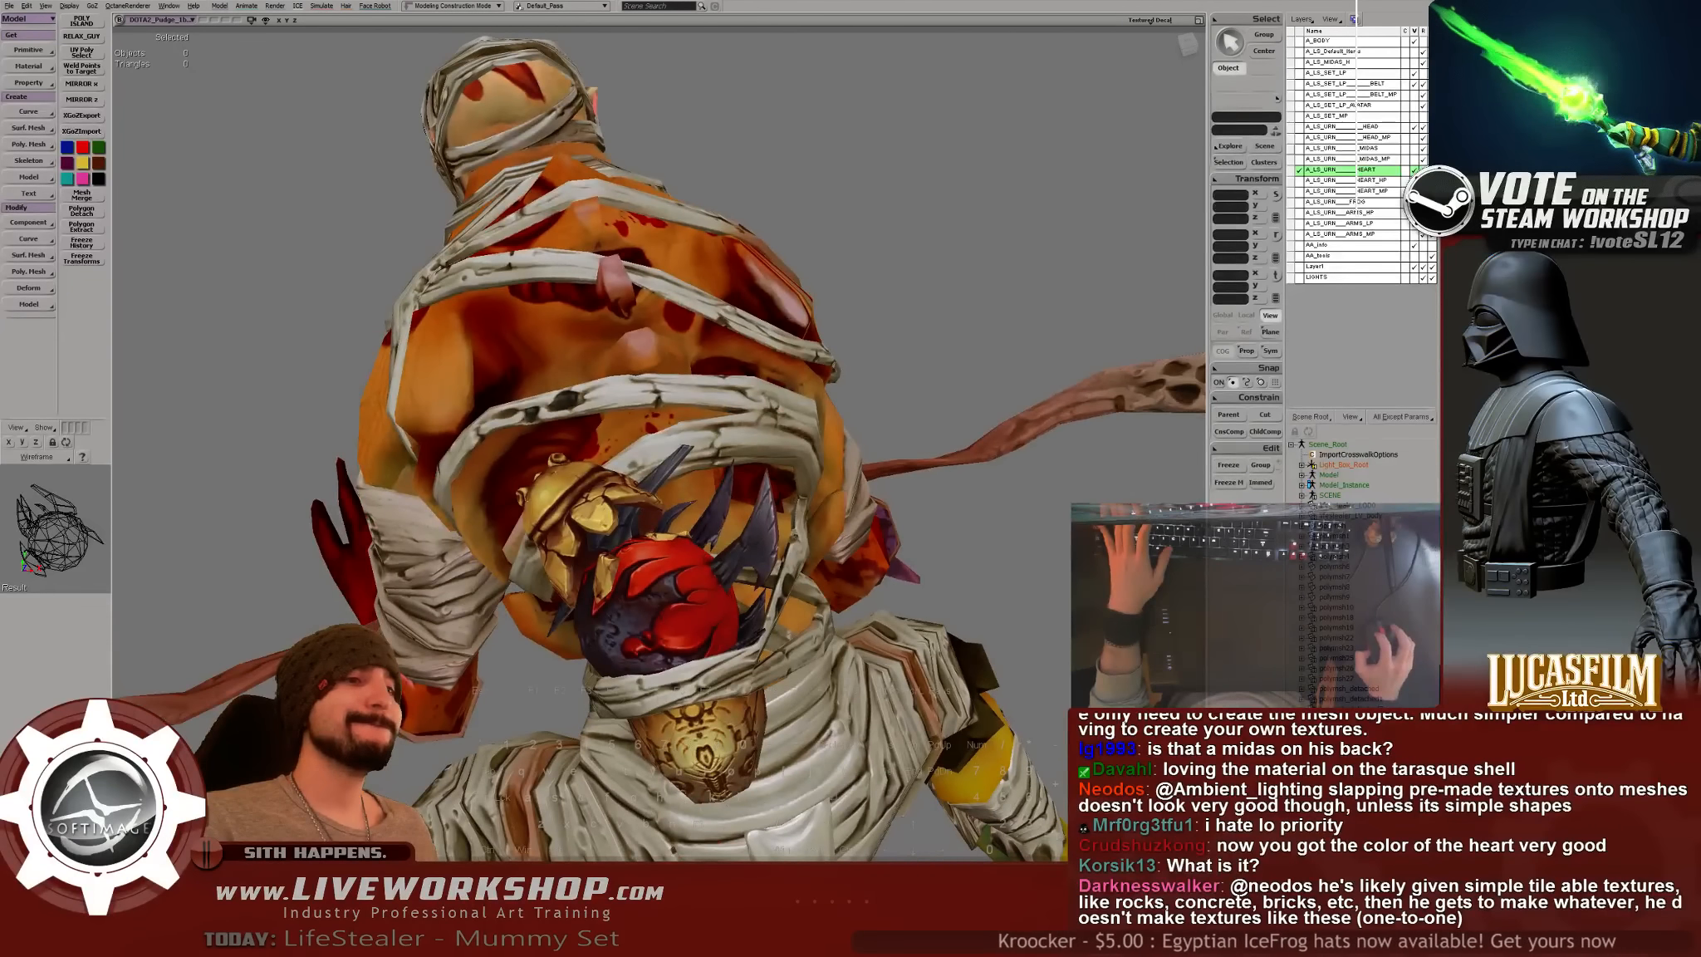
- Switch back to Photoshop, hide the Hue/Saturation 2 adjustment, and strongly lower Group 1's opacity
{"action": "key", "text": "alt+Tab"}
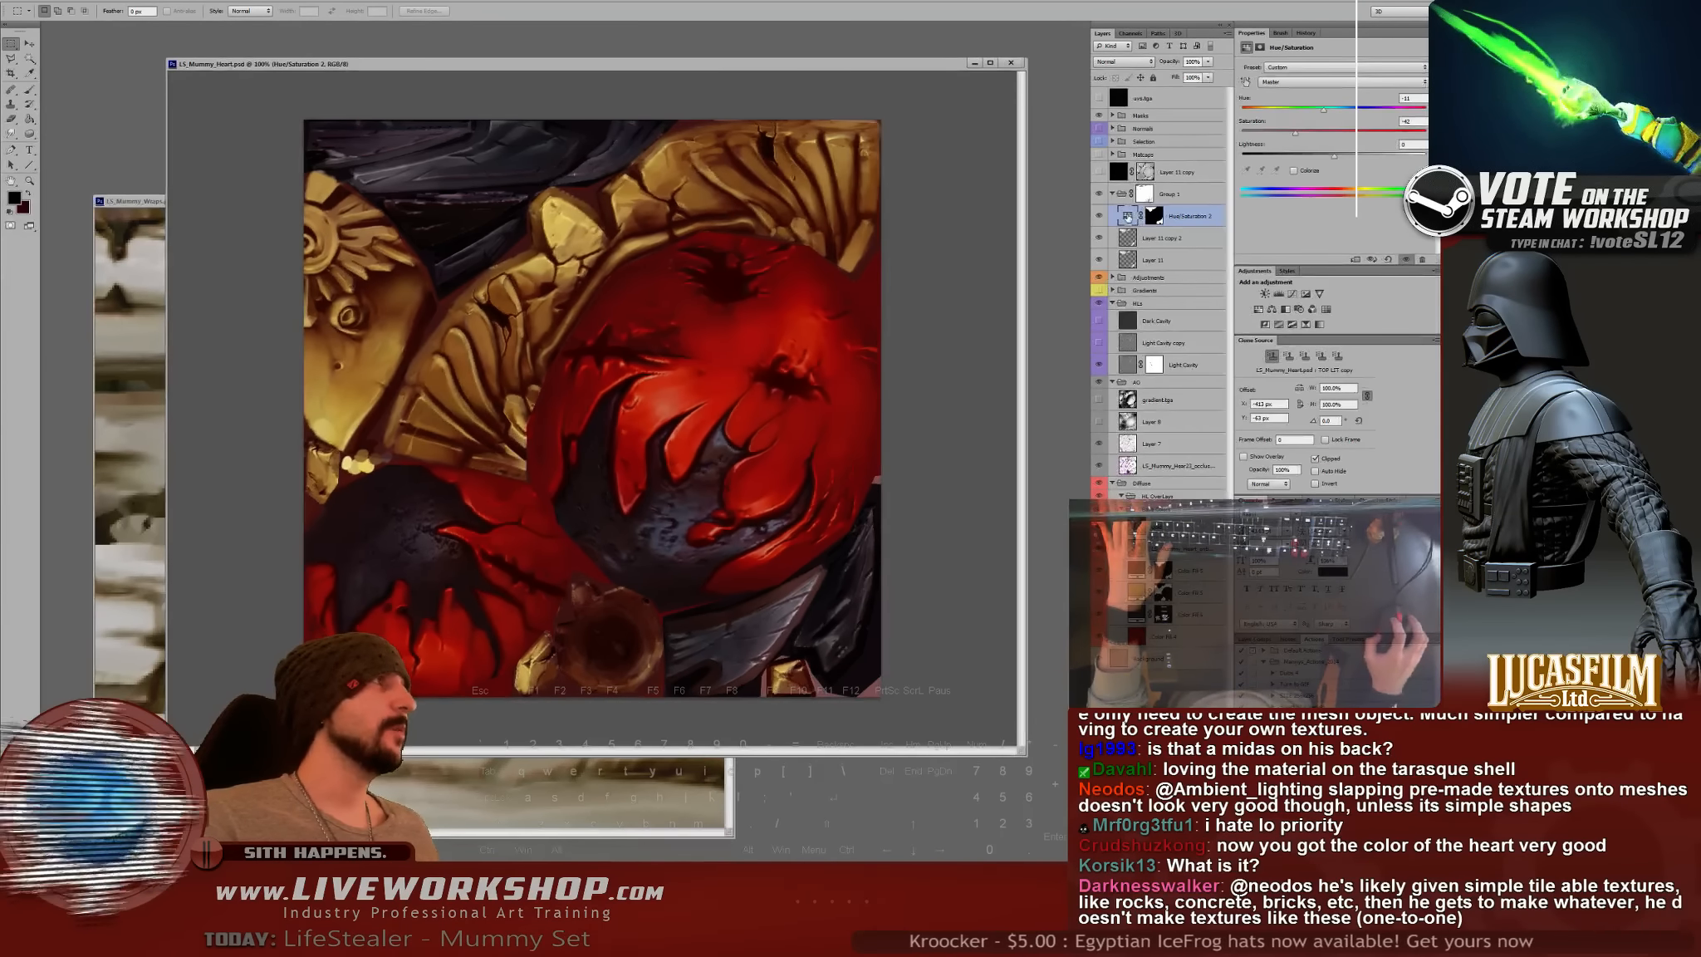
{"action": "left_click", "coordinate": [1100, 217]}
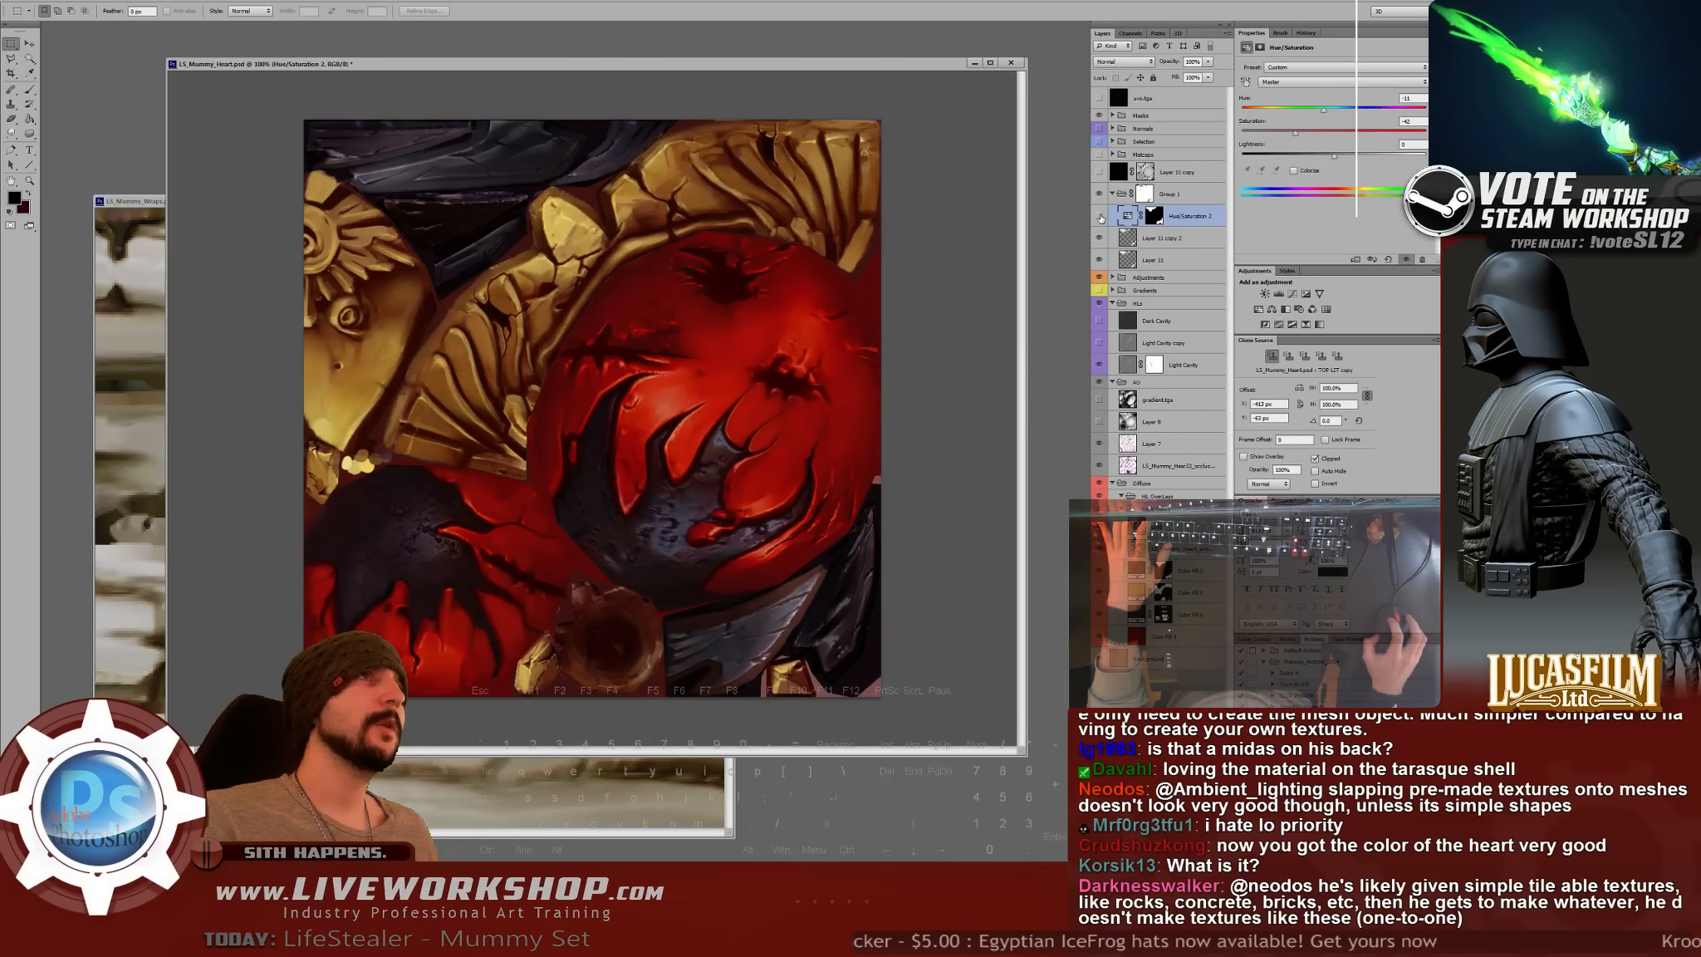
{"action": "left_click", "coordinate": [1100, 194]}
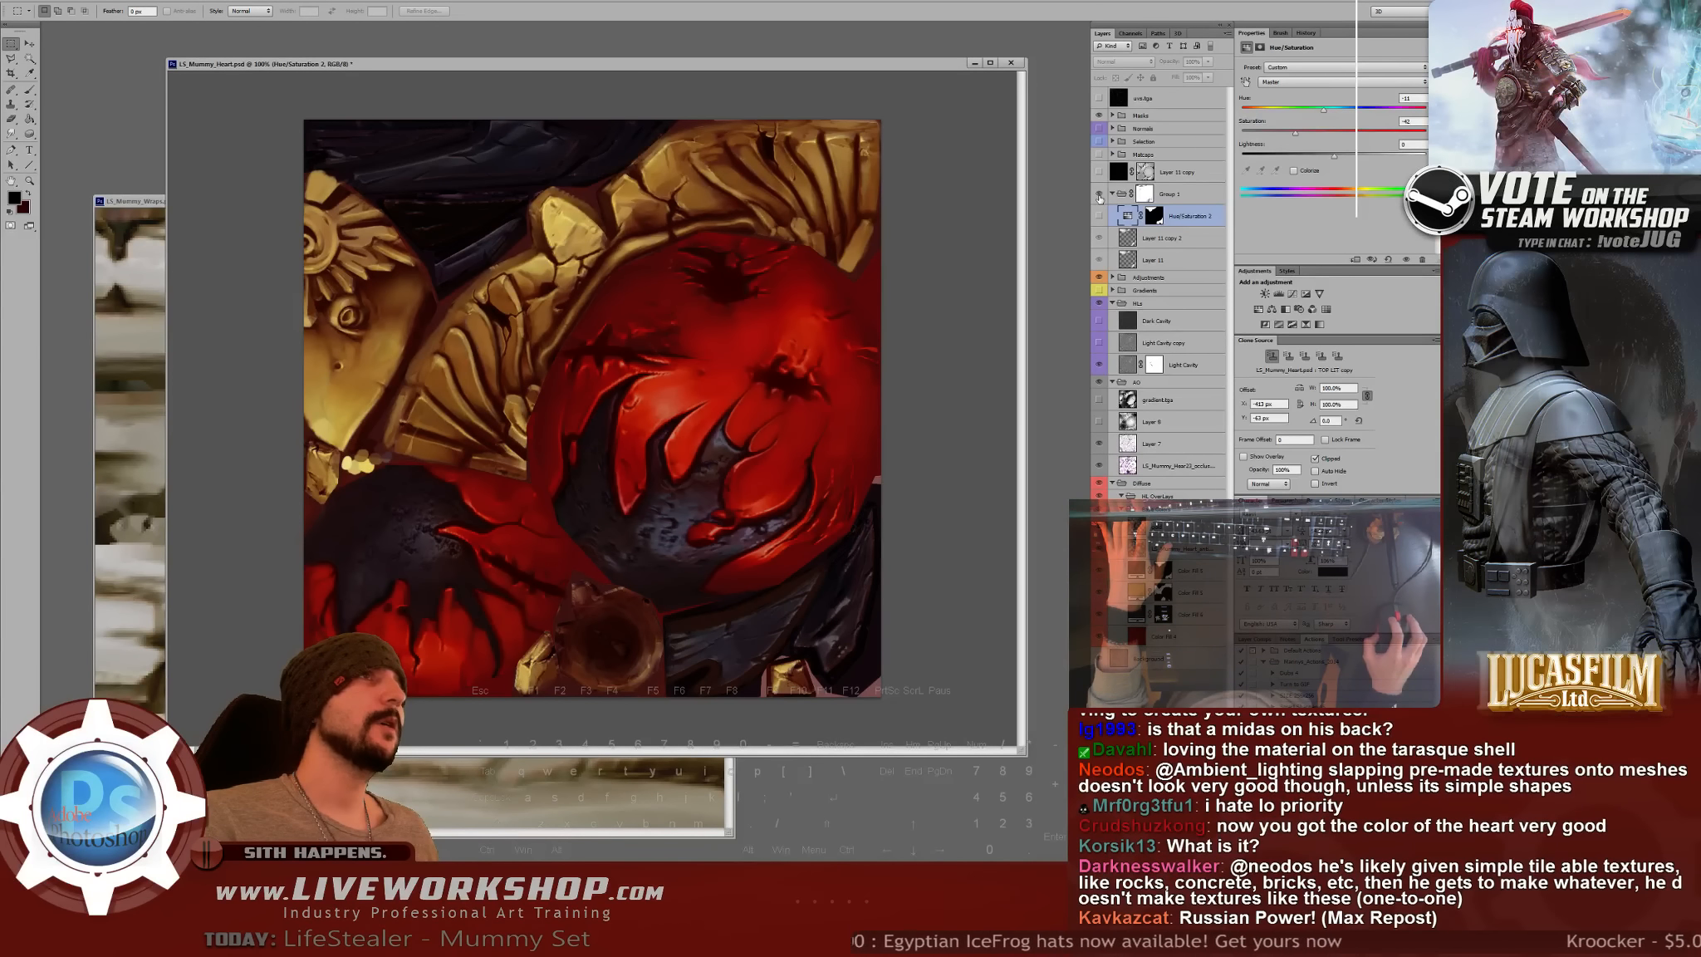
{"action": "left_click", "coordinate": [1145, 193]}
{"action": "left_click", "coordinate": [1208, 62]}
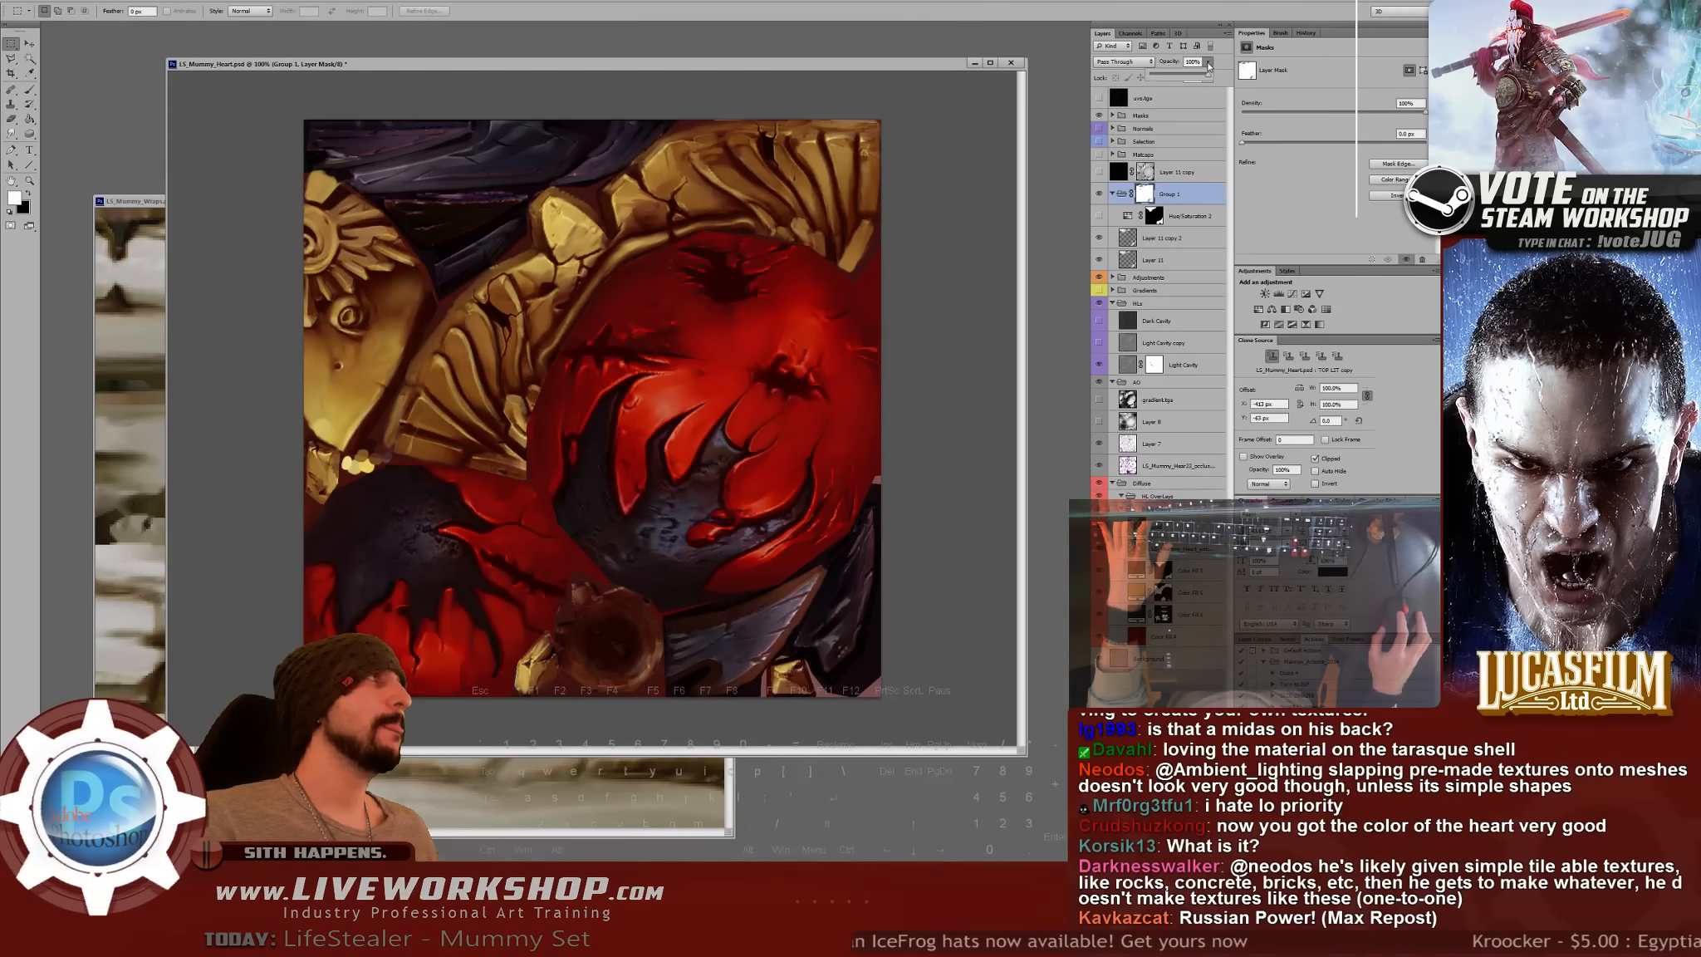
{"action": "left_click_drag", "start_coordinate": [1192, 79], "coordinate": [1126, 80]}
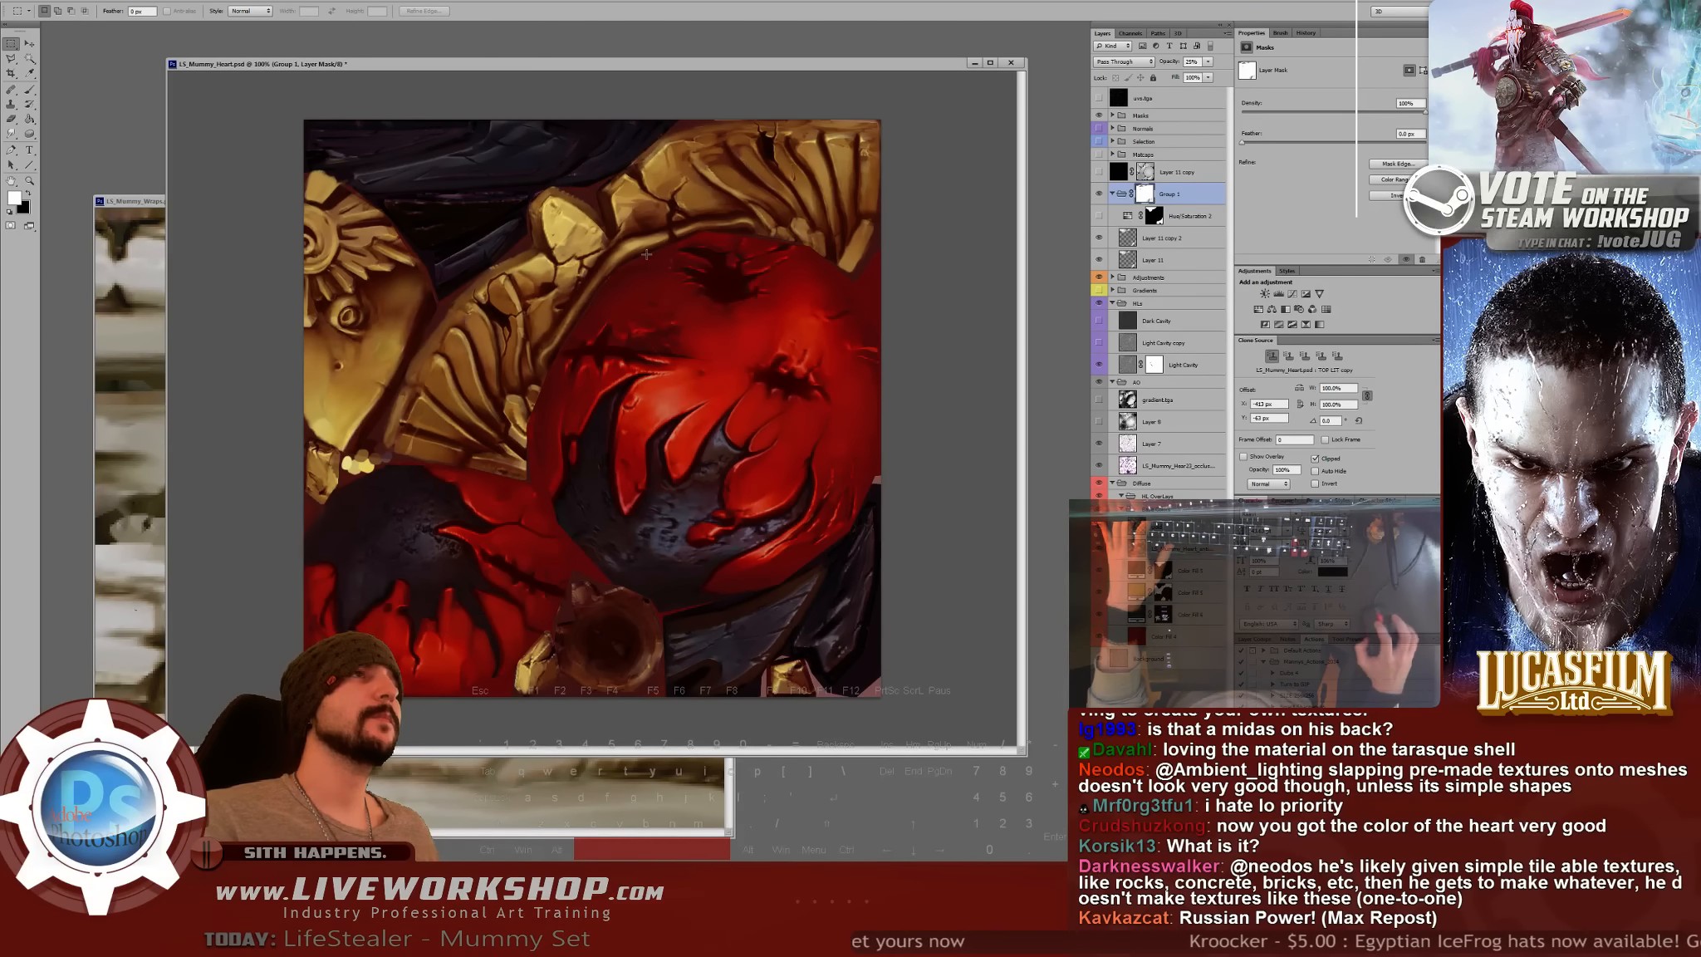
- Switch to Softimage and inspect the toned-down spikes on the heart up close
{"action": "key", "text": "alt+Tab"}
{"action": "left_click_drag", "start_coordinate": [580, 529], "coordinate": [577, 391]}
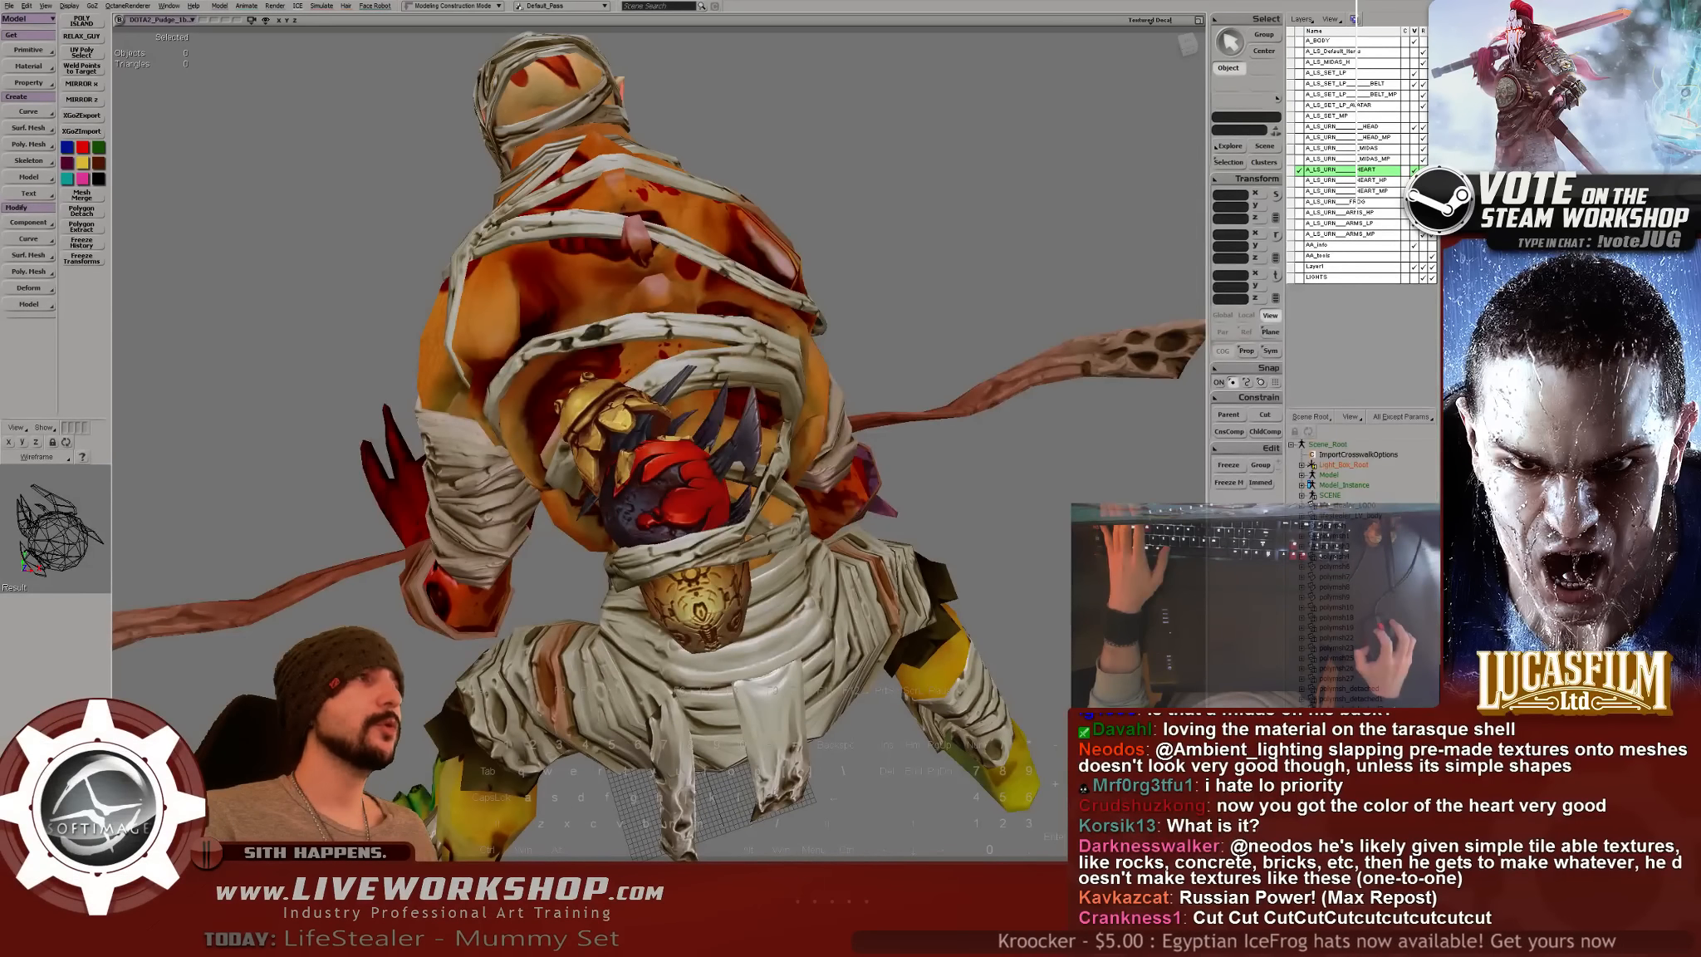
{"action": "left_click_drag", "start_coordinate": [636, 531], "coordinate": [743, 624]}
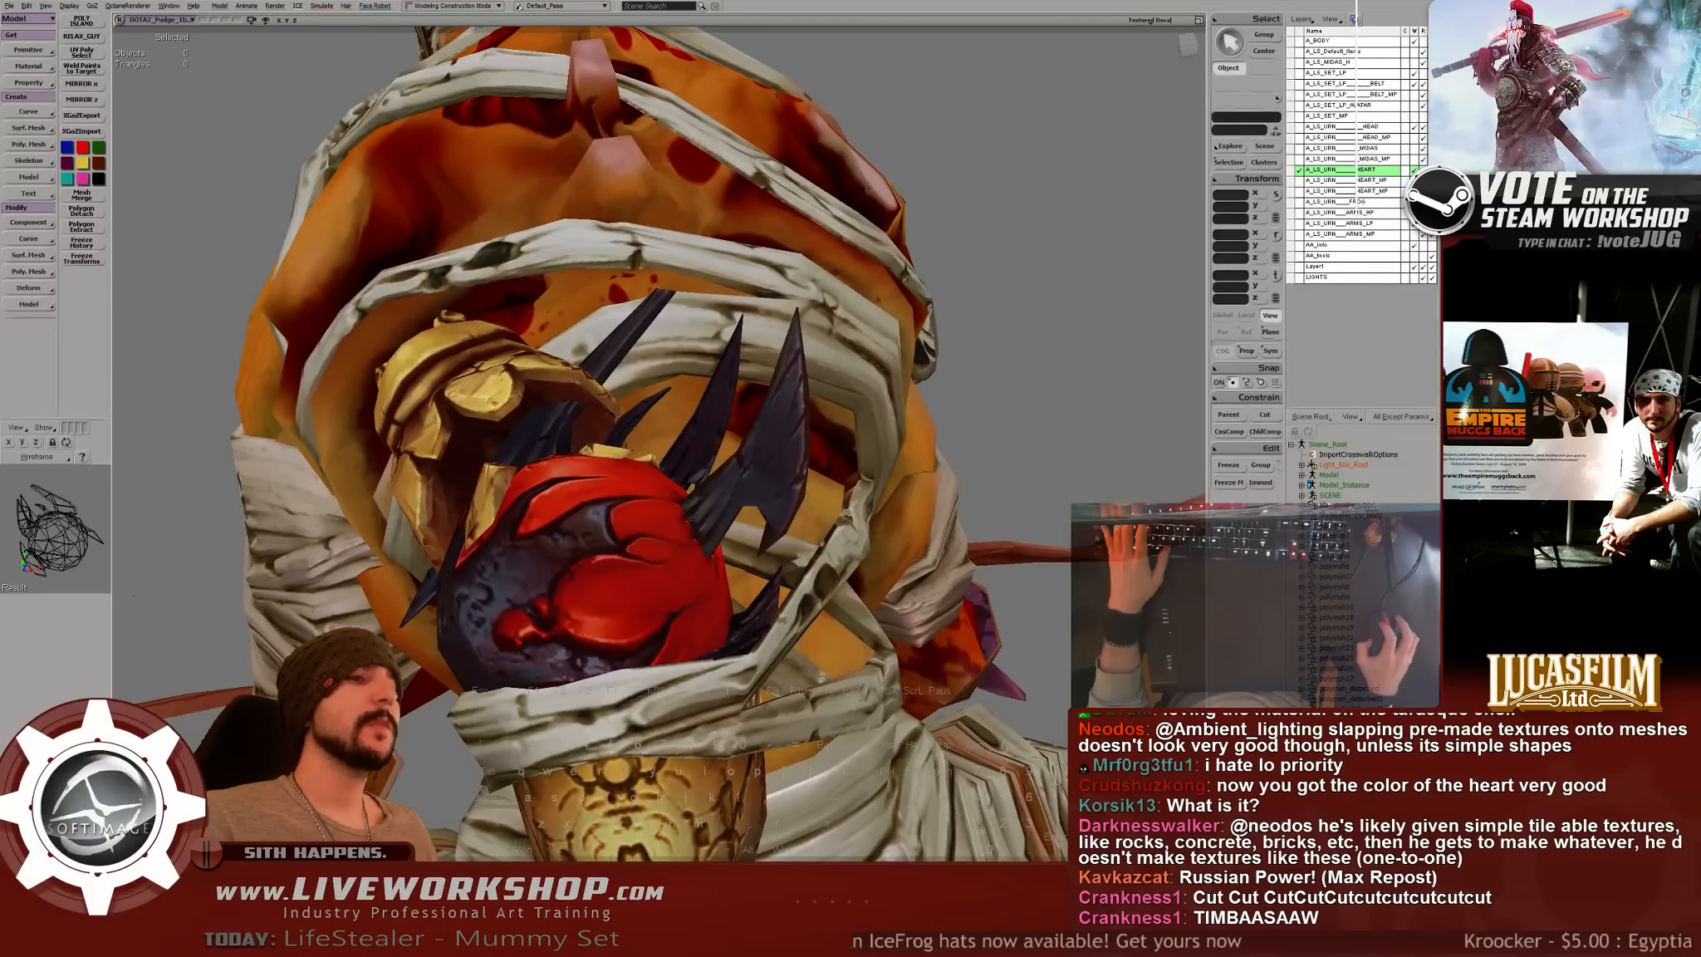
- Return to Photoshop, expand the Adjustments group, check Layer 10's effect, and delete that layer
{"action": "key", "text": "alt+Tab"}
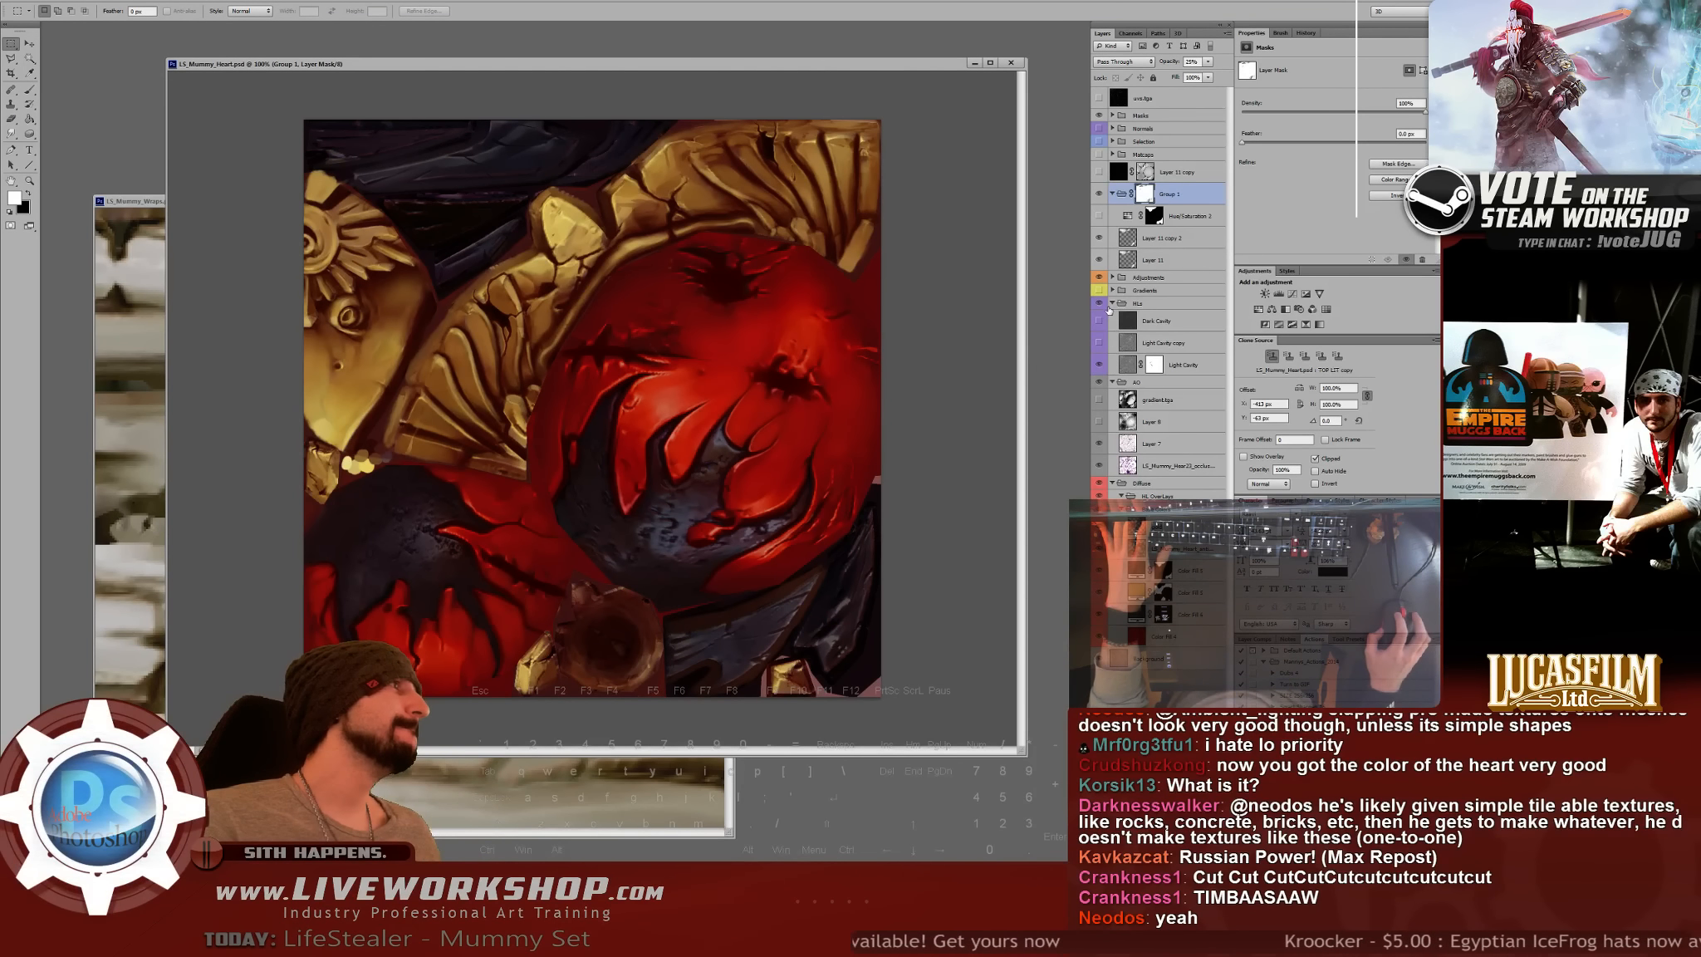
{"action": "left_click", "coordinate": [1112, 304]}
{"action": "left_click", "coordinate": [1113, 277]}
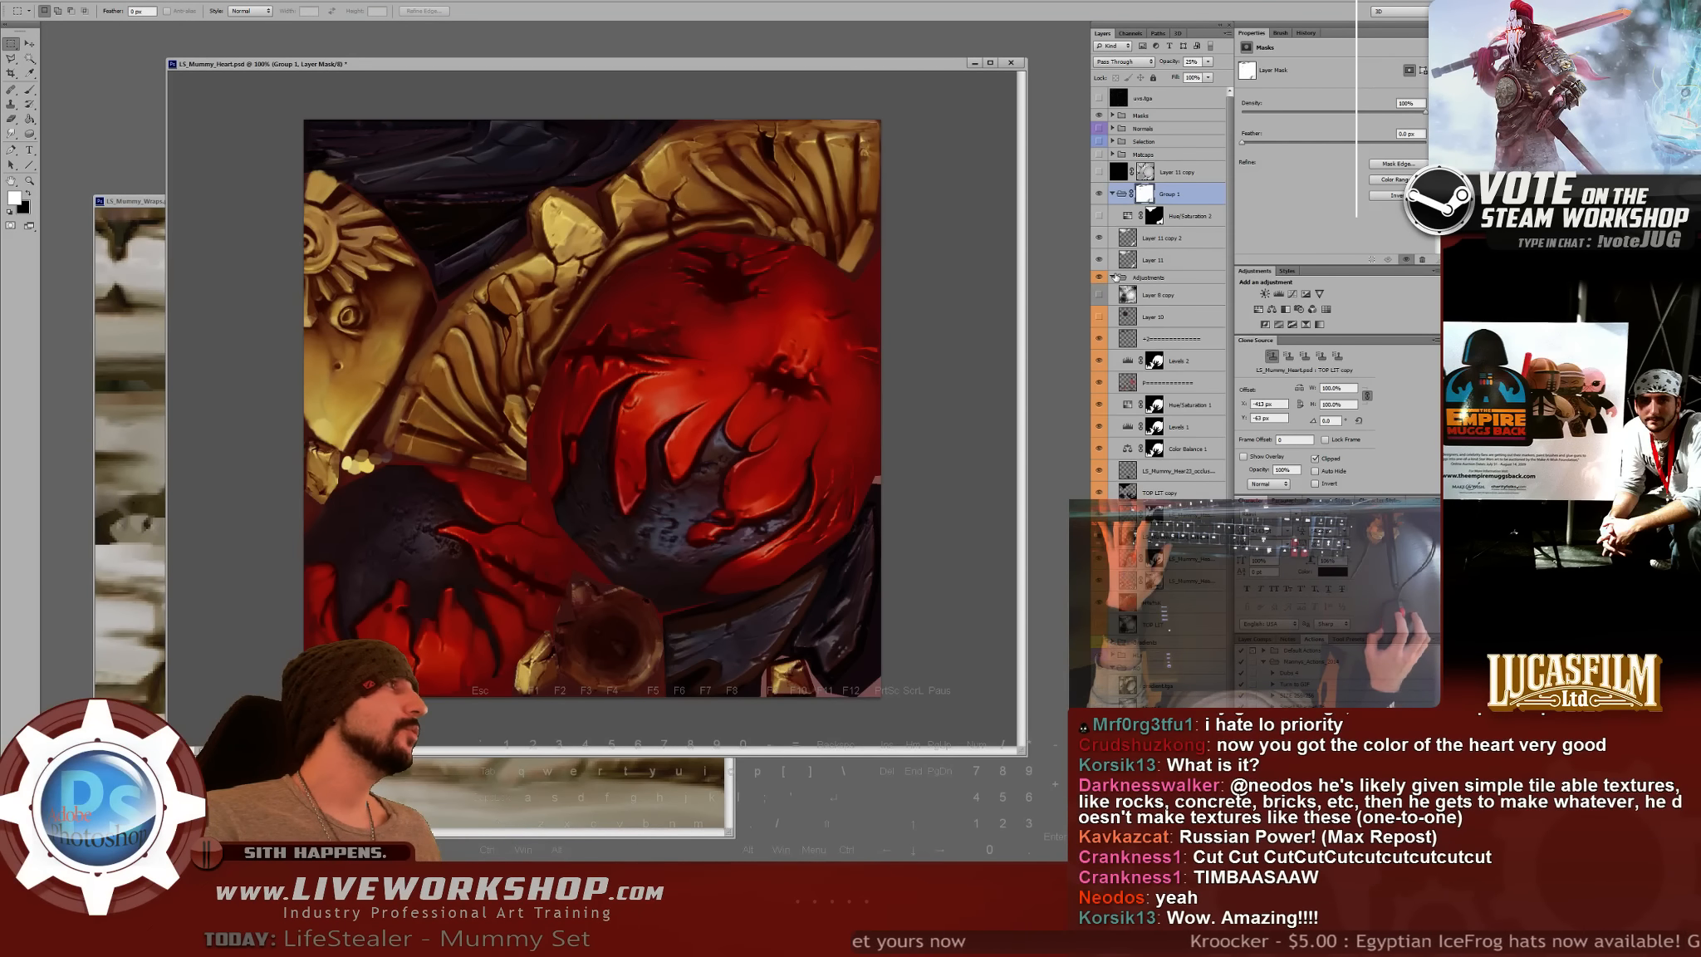
{"action": "left_click", "coordinate": [1098, 322]}
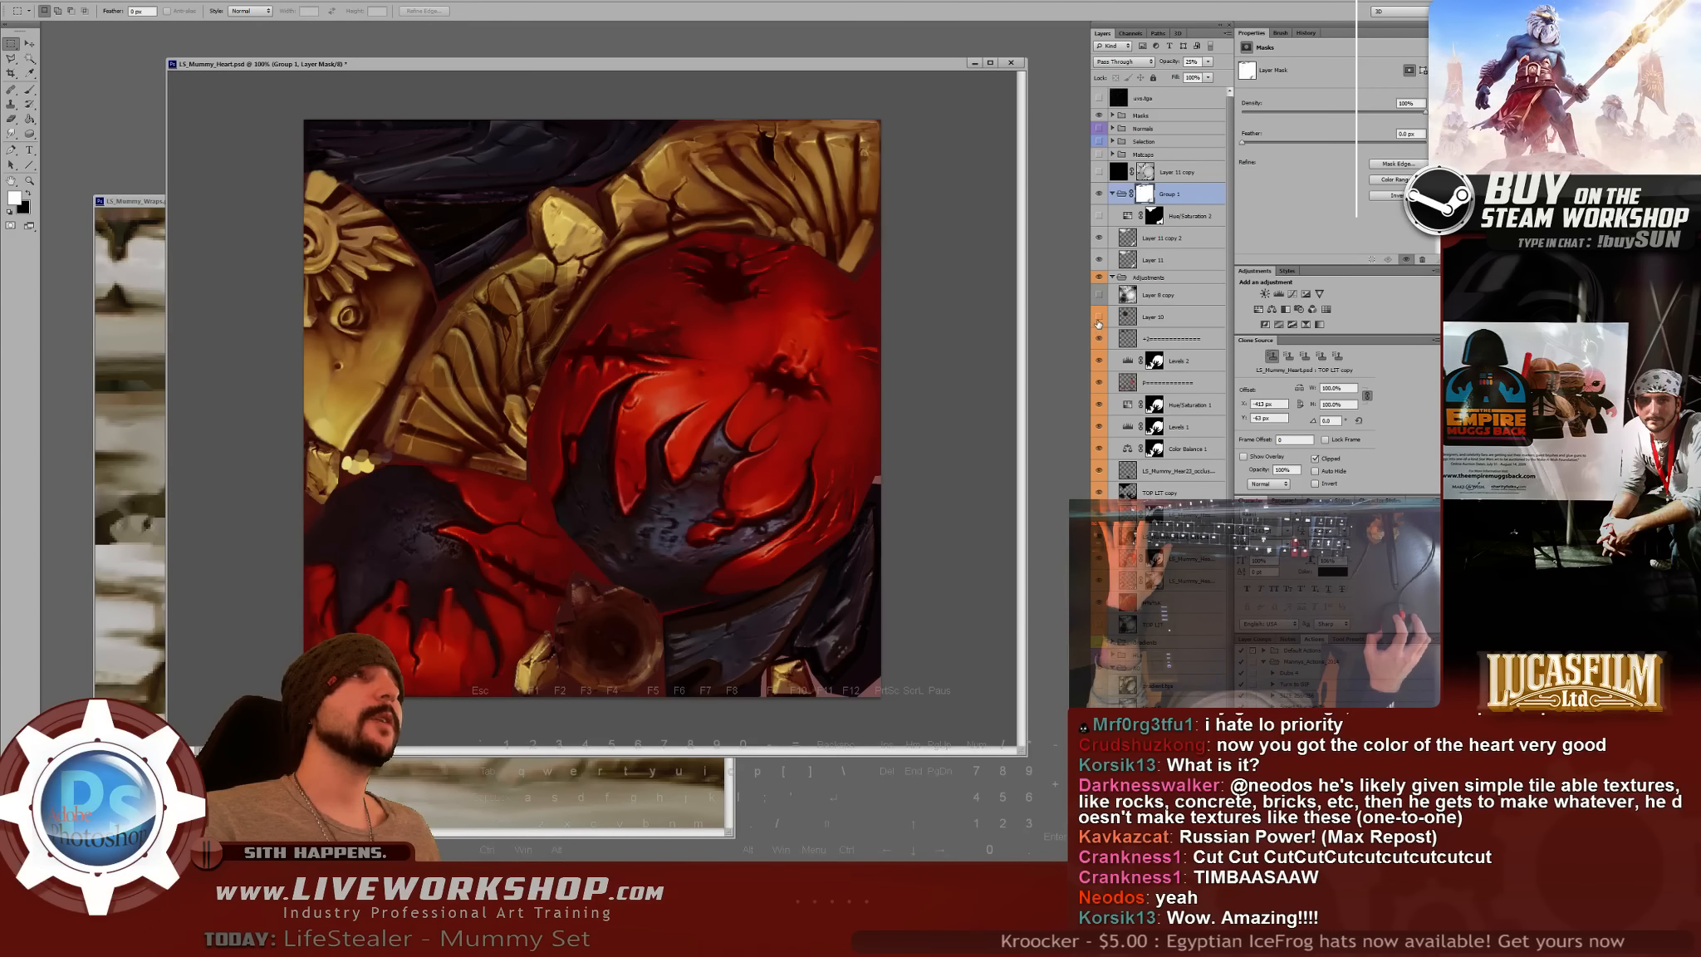
{"action": "left_click", "coordinate": [1098, 323]}
{"action": "left_click", "coordinate": [1151, 316]}
{"action": "key", "text": "Delete"}
- Preview Layer 8 copy's greyscale lighting, hide it again, and rename the layer LIT
{"action": "left_click", "coordinate": [1100, 295]}
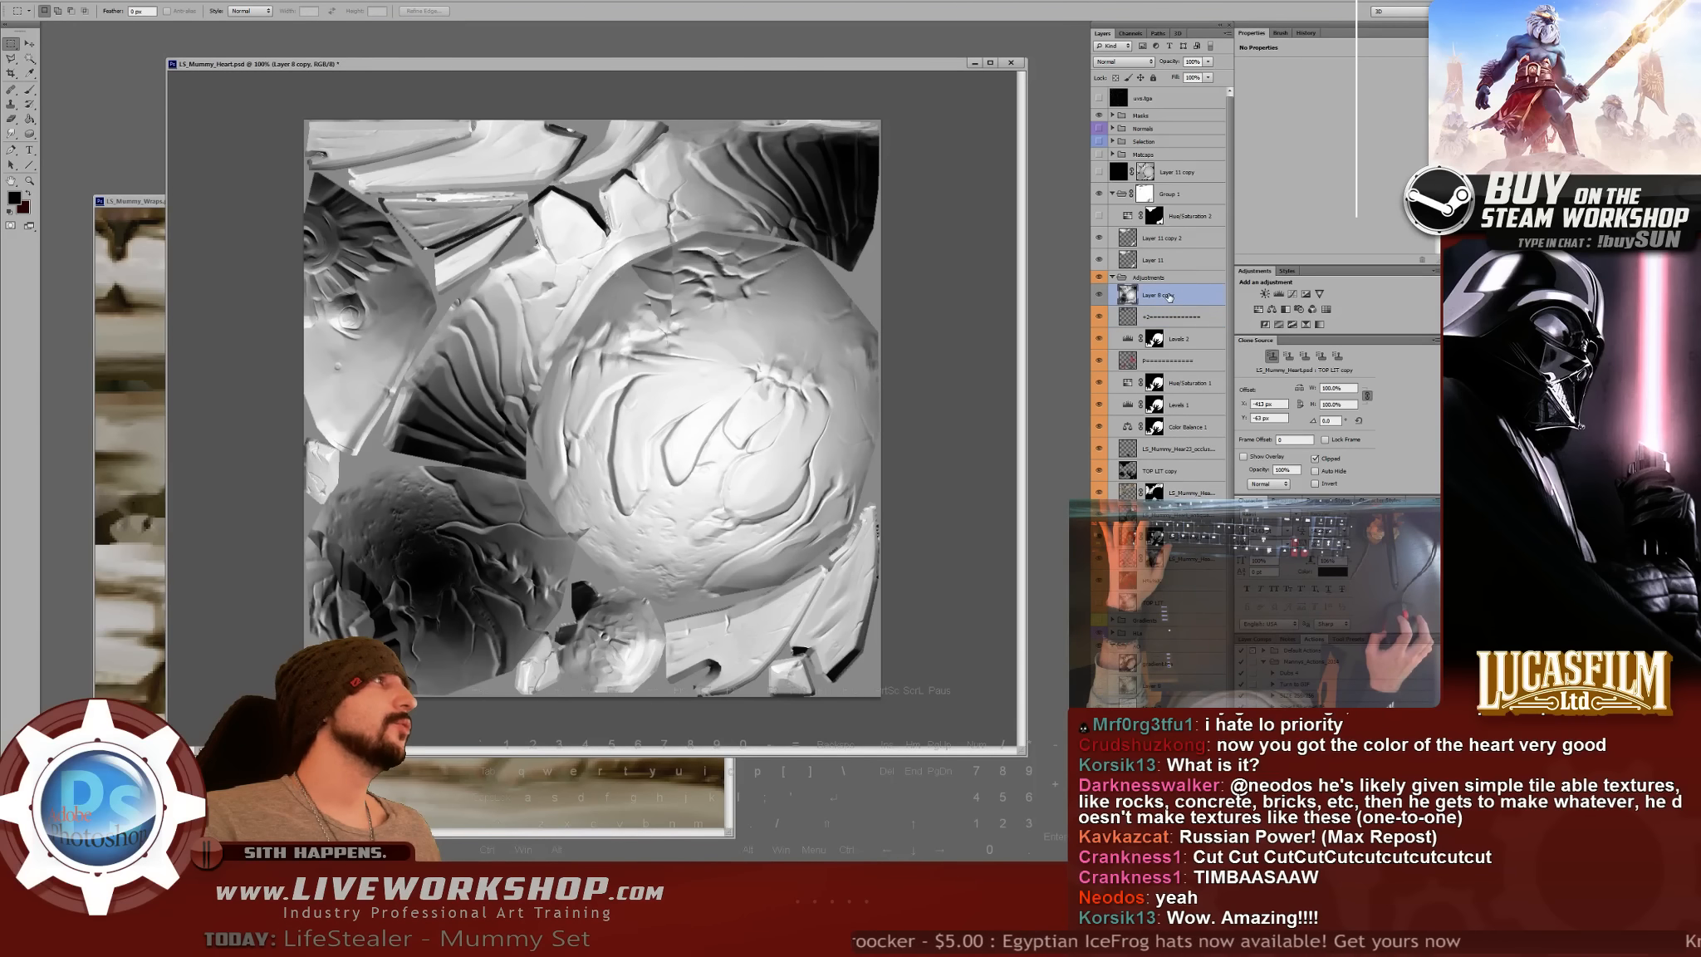
{"action": "left_click", "coordinate": [1099, 295]}
{"action": "double_click", "coordinate": [1154, 295]}
{"action": "type", "text": "LIT"}
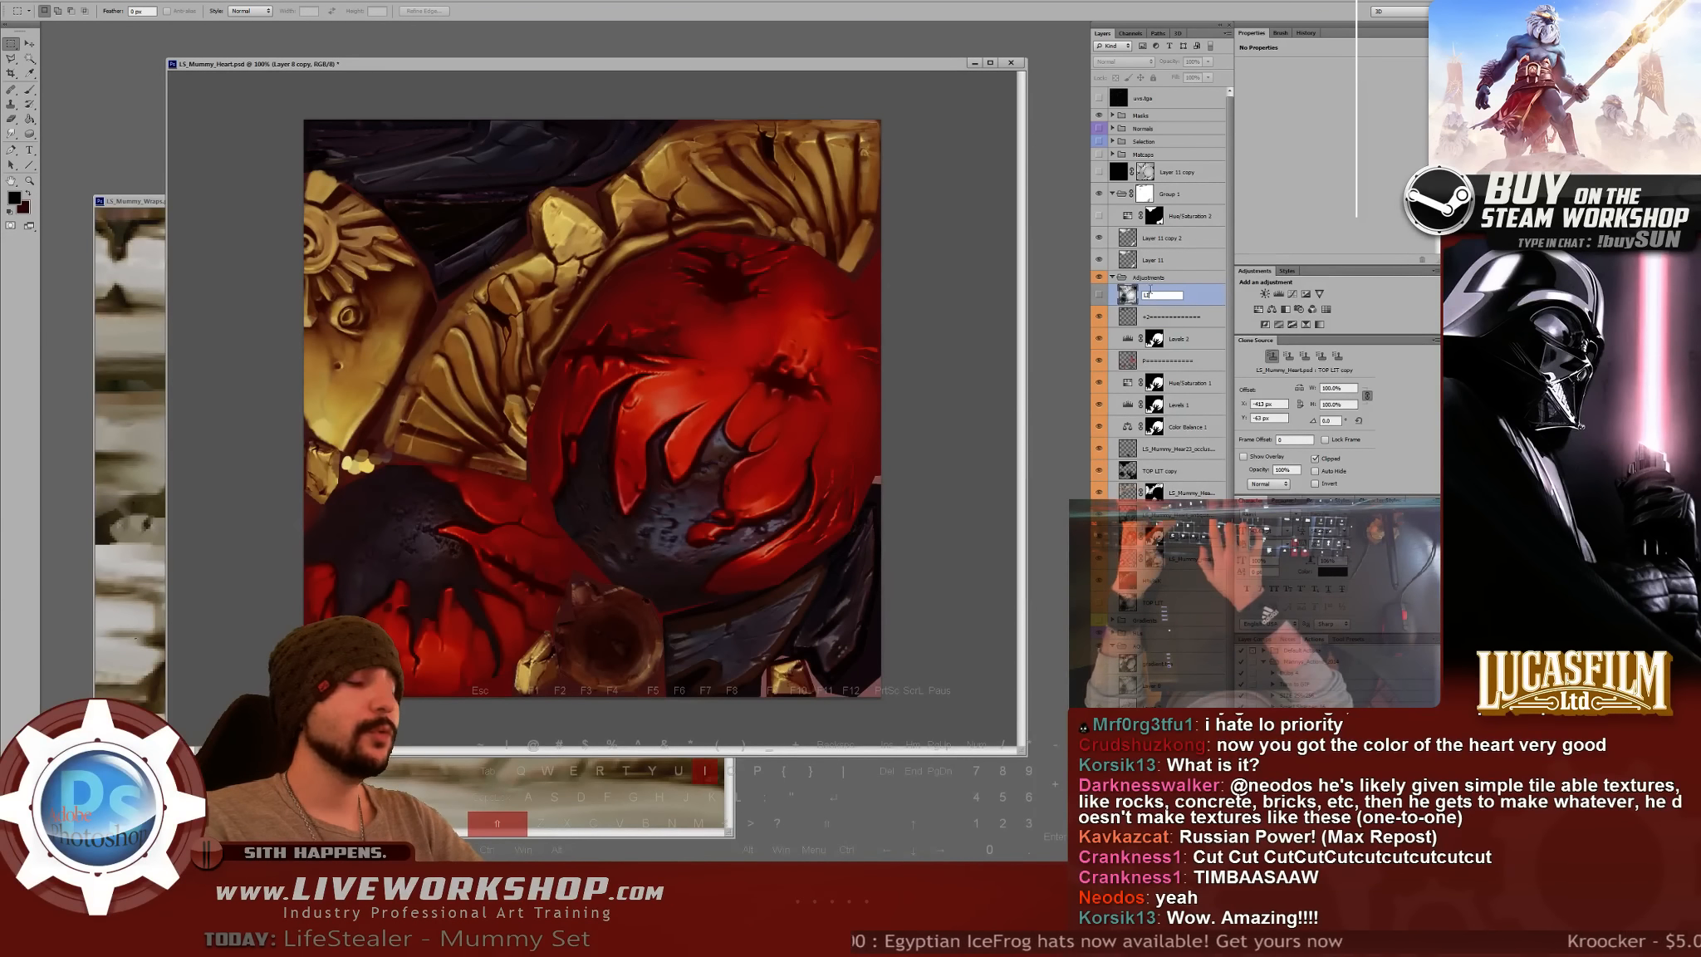
{"action": "key", "text": "Return"}
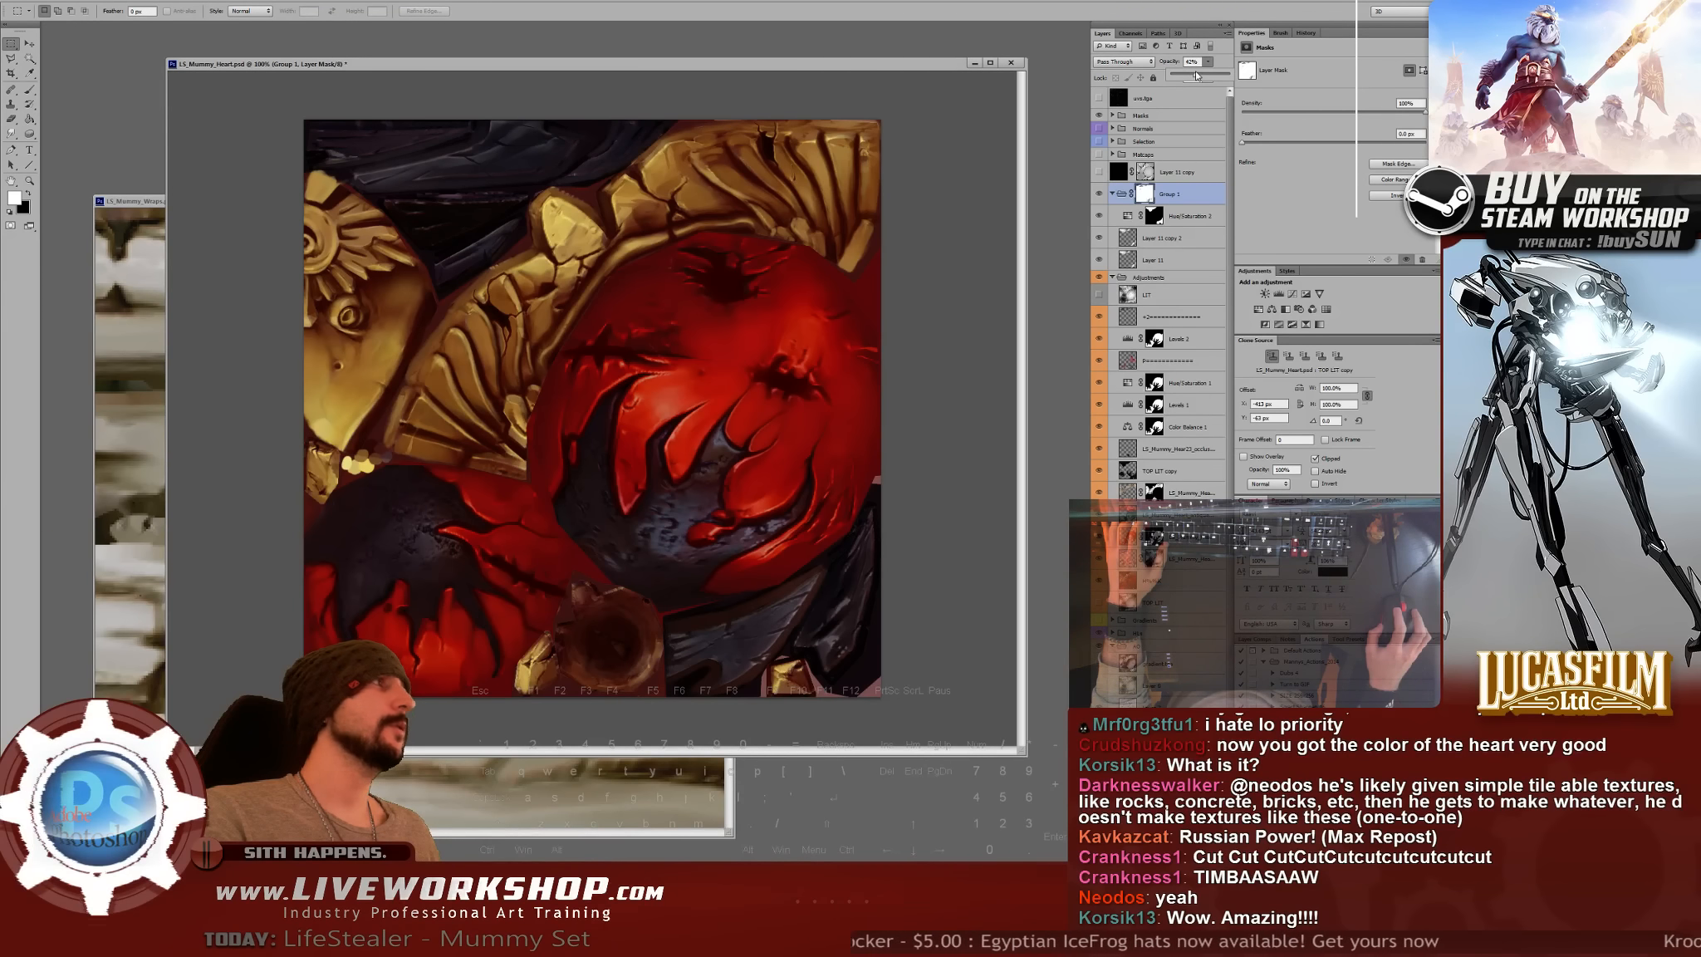
- Change Hue/Saturation 2 to a positive hue with reduced saturation, and toggle Group 1 to compare the spikes
{"action": "left_click", "coordinate": [1128, 218]}
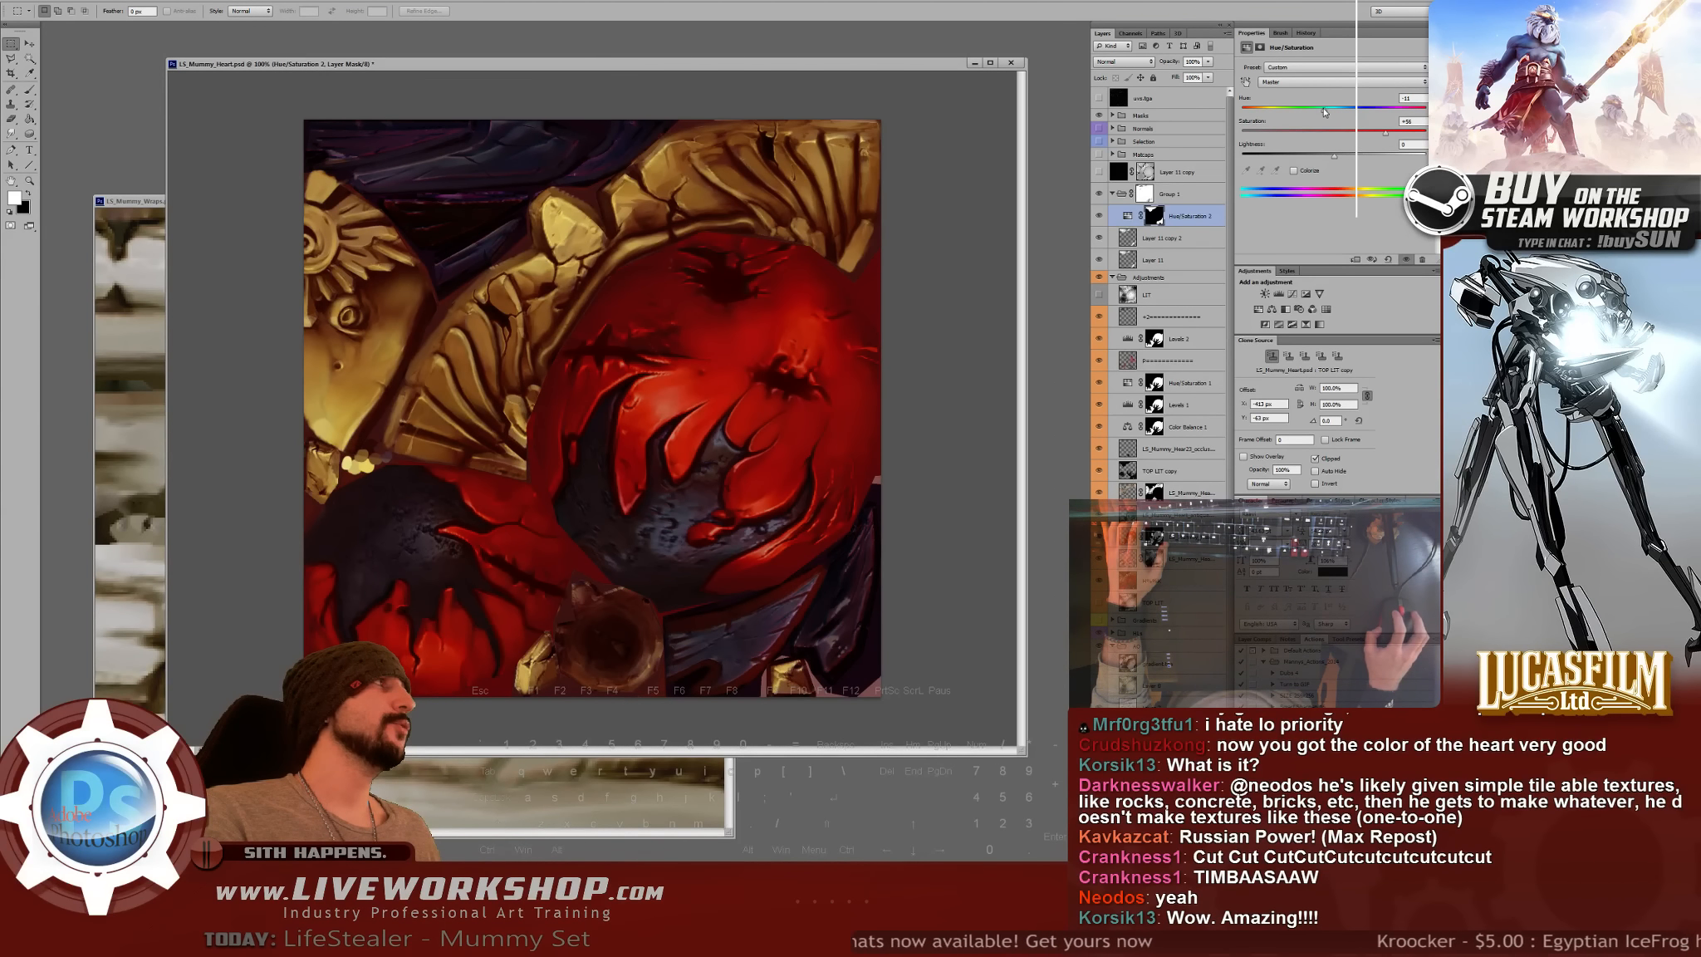
{"action": "left_click_drag", "start_coordinate": [1324, 109], "coordinate": [1321, 145]}
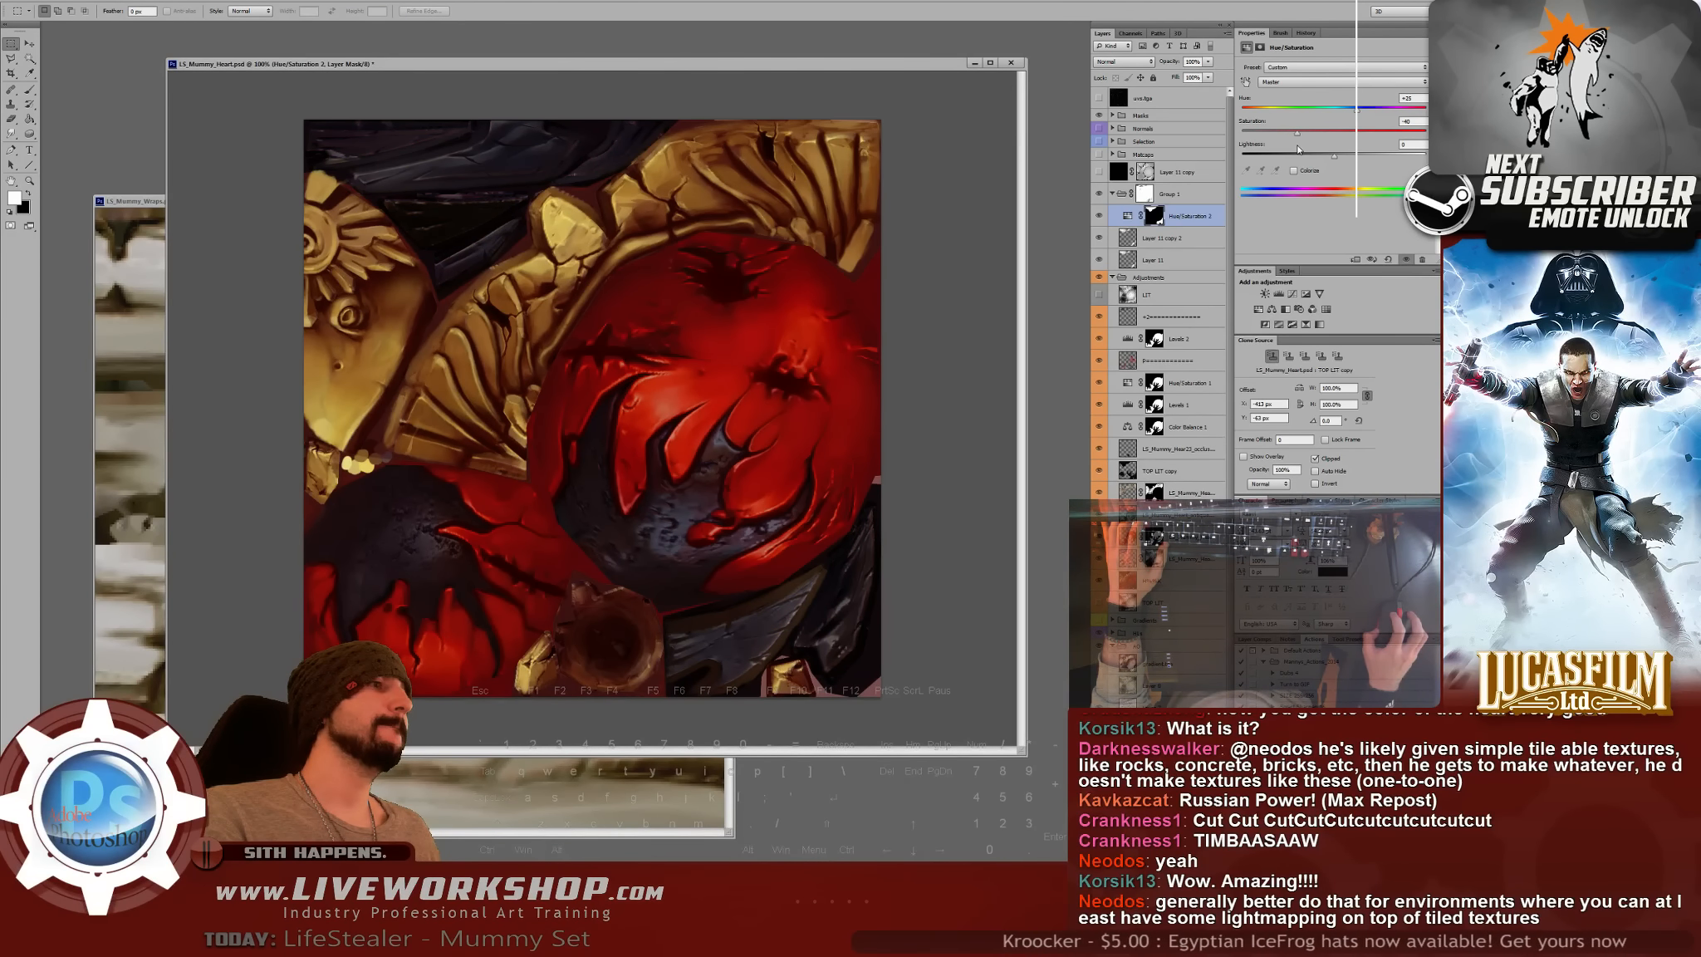
{"action": "left_click", "coordinate": [1099, 194]}
{"action": "left_click", "coordinate": [1100, 194]}
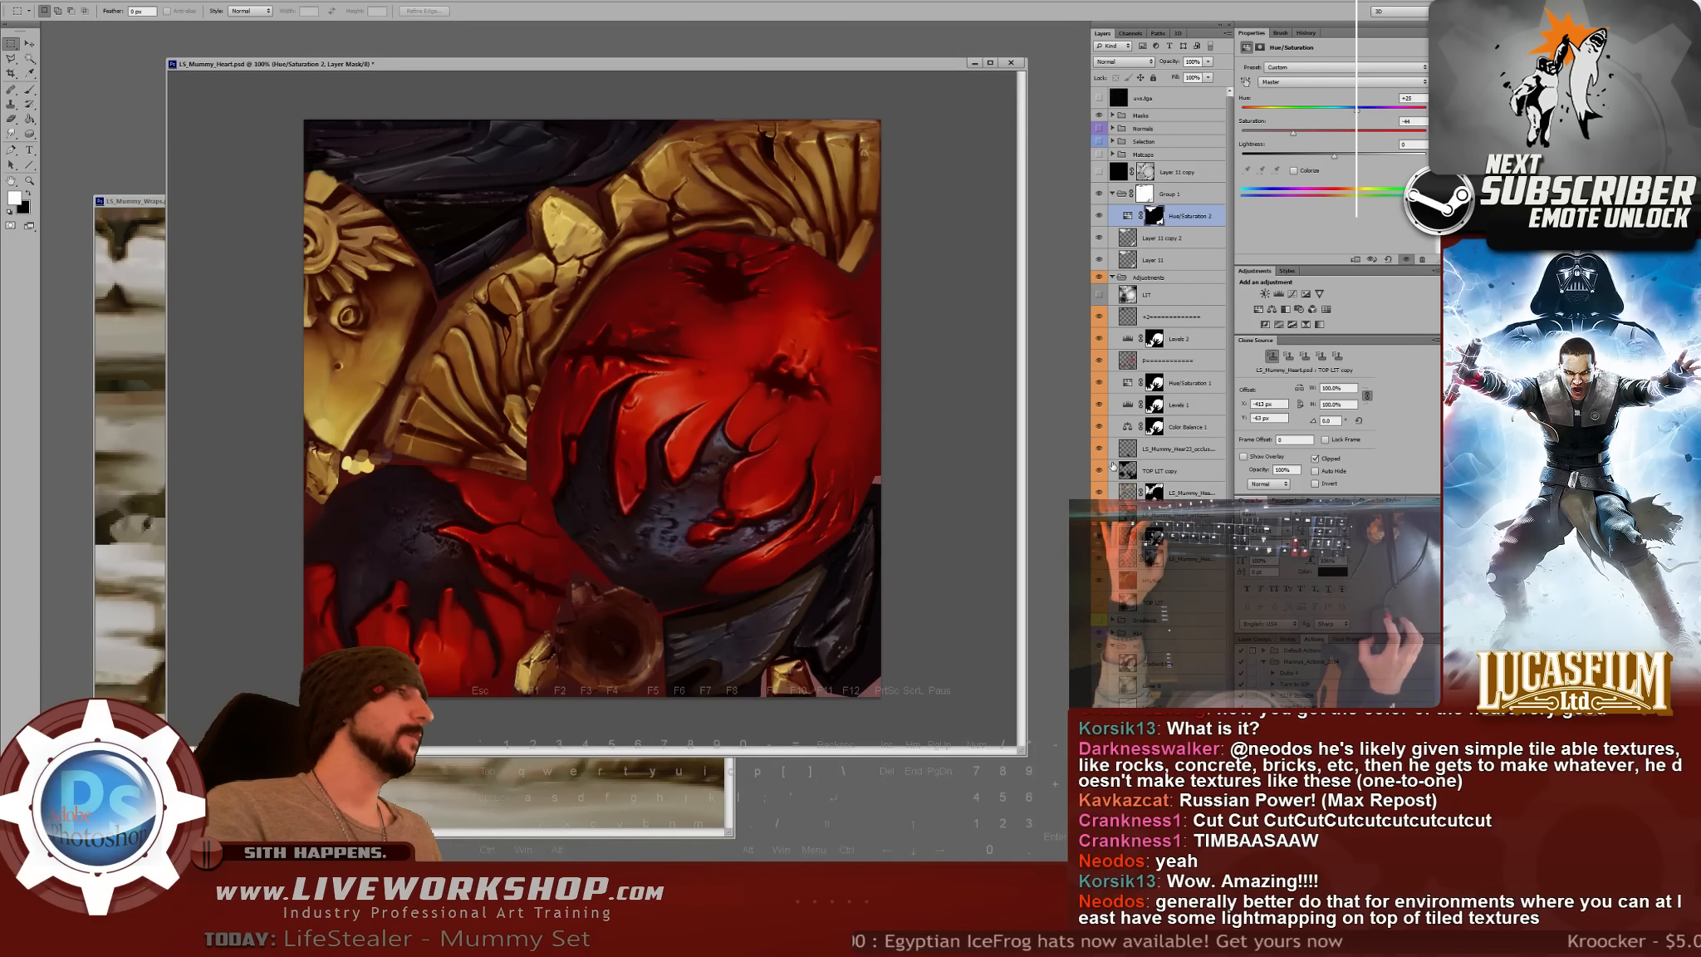
- Load Hue/Saturation 2's mask as a selection, darken that area of the base texture layer with Brightness/Contrast, and save the file
{"action": "scroll", "coordinate": [1159, 249], "scroll_direction": "down", "scroll_amount": 3}
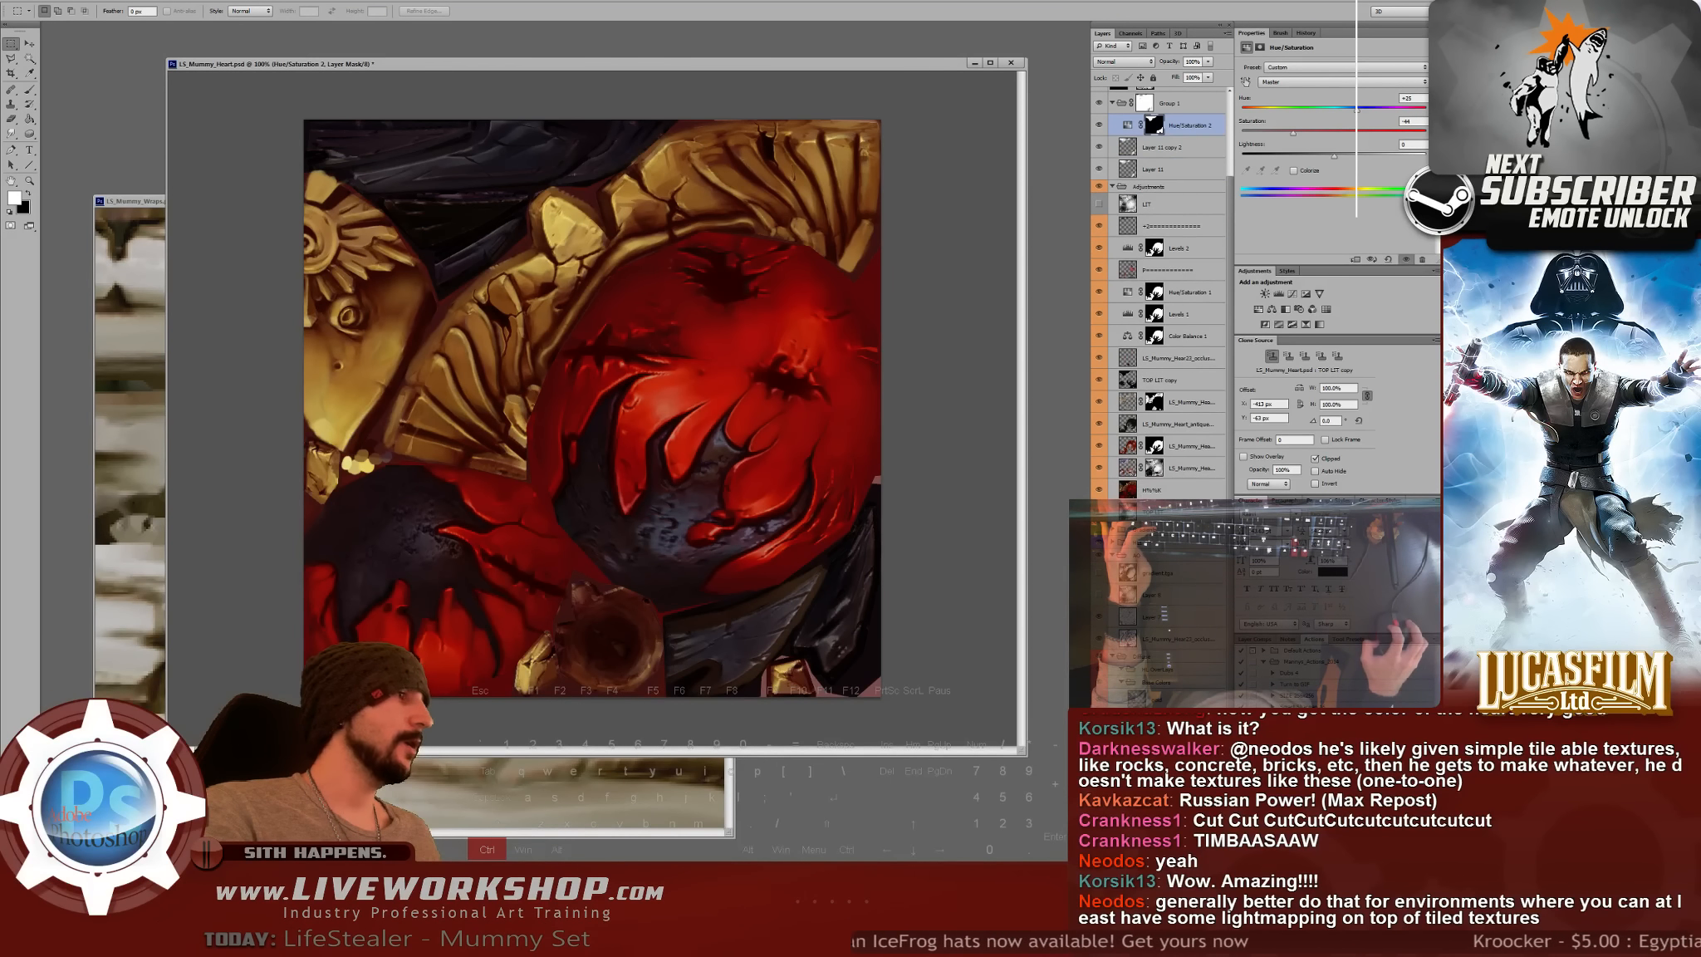
{"action": "left_click", "coordinate": [1154, 126], "text": "ctrl"}
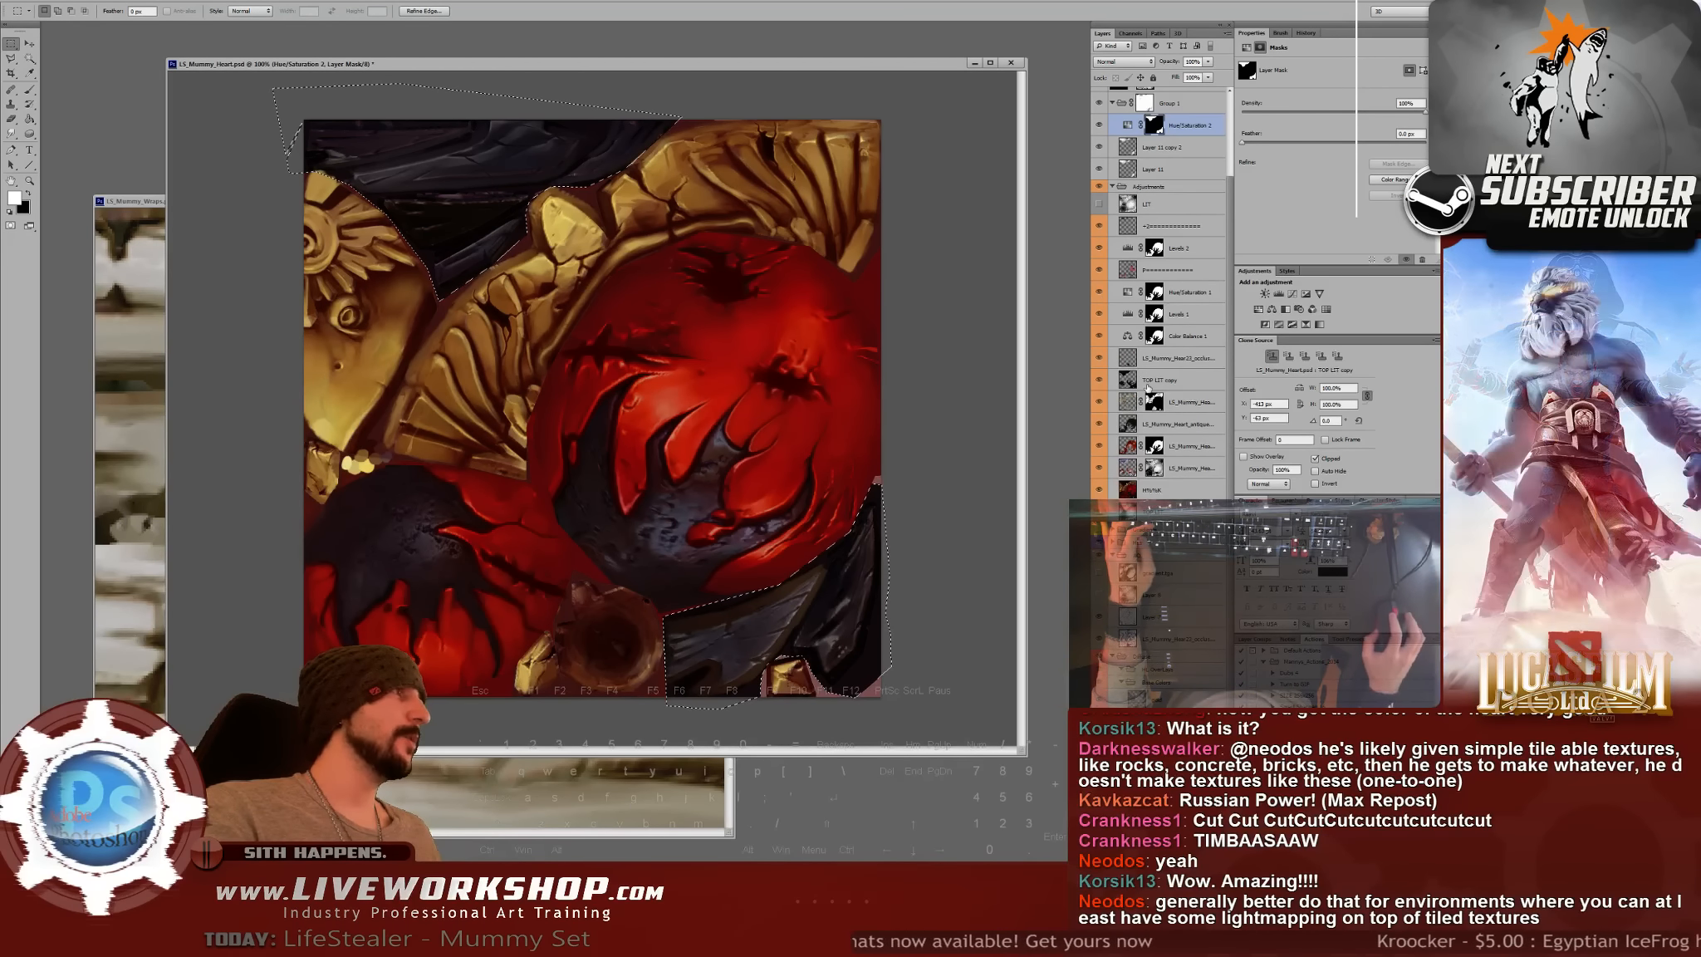
{"action": "left_click", "coordinate": [1175, 492]}
{"action": "key", "text": "ctrl+shift+b"}
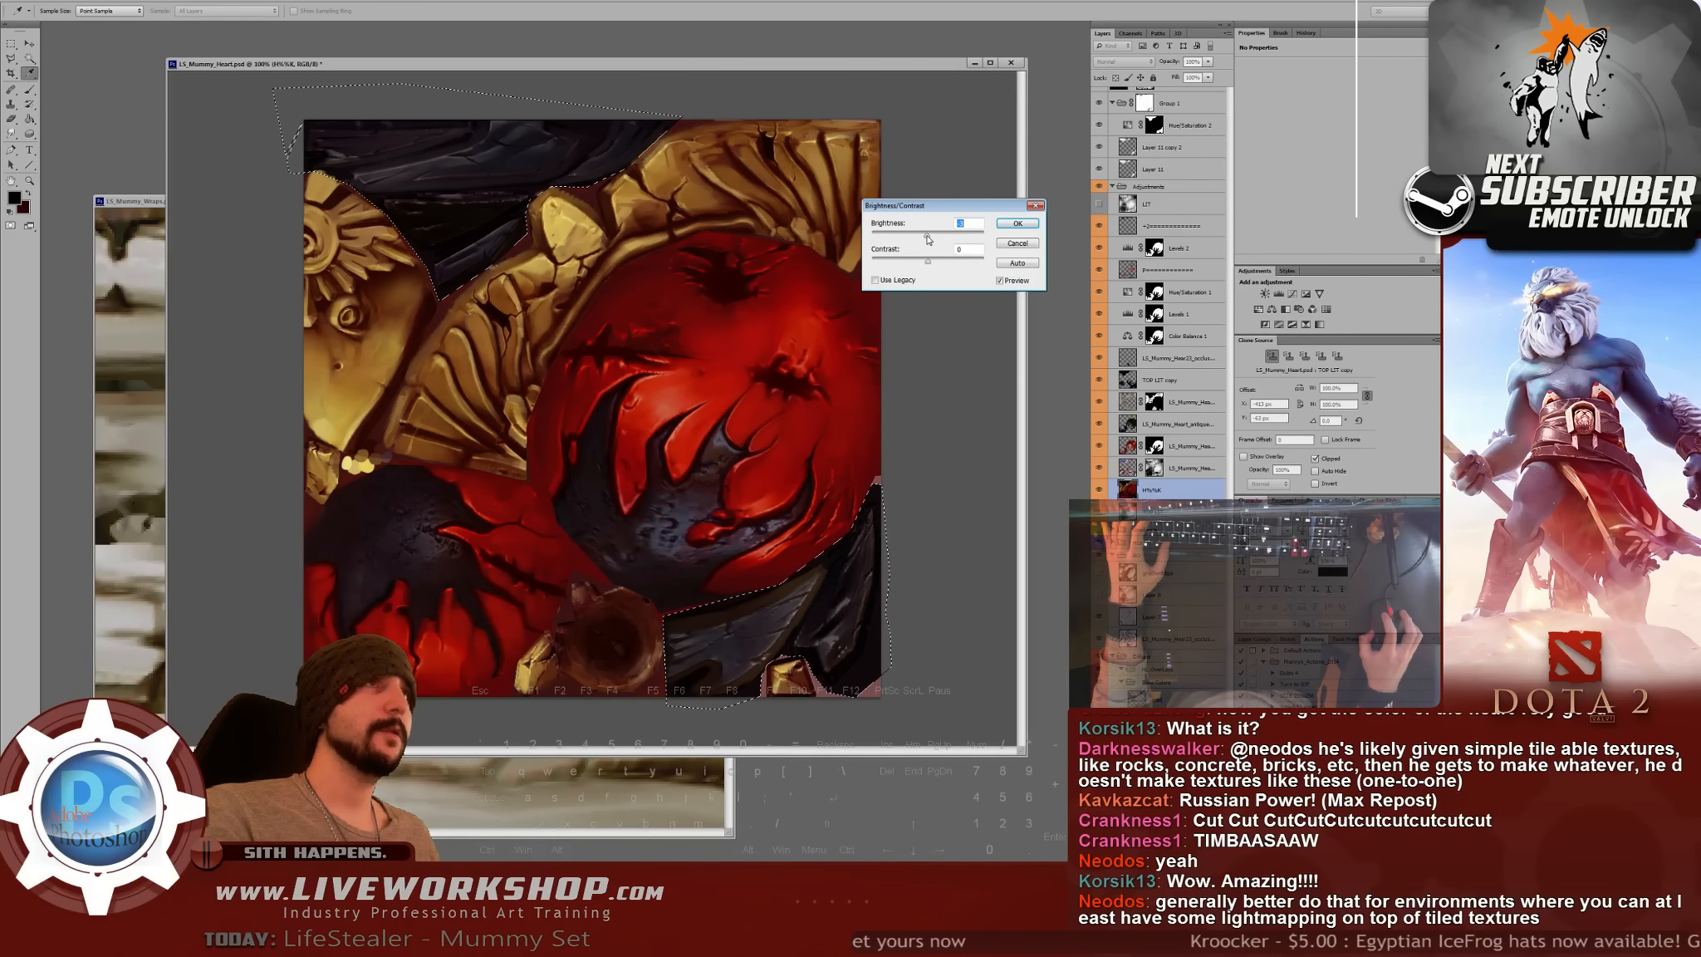
{"action": "left_click_drag", "start_coordinate": [919, 239], "coordinate": [907, 241]}
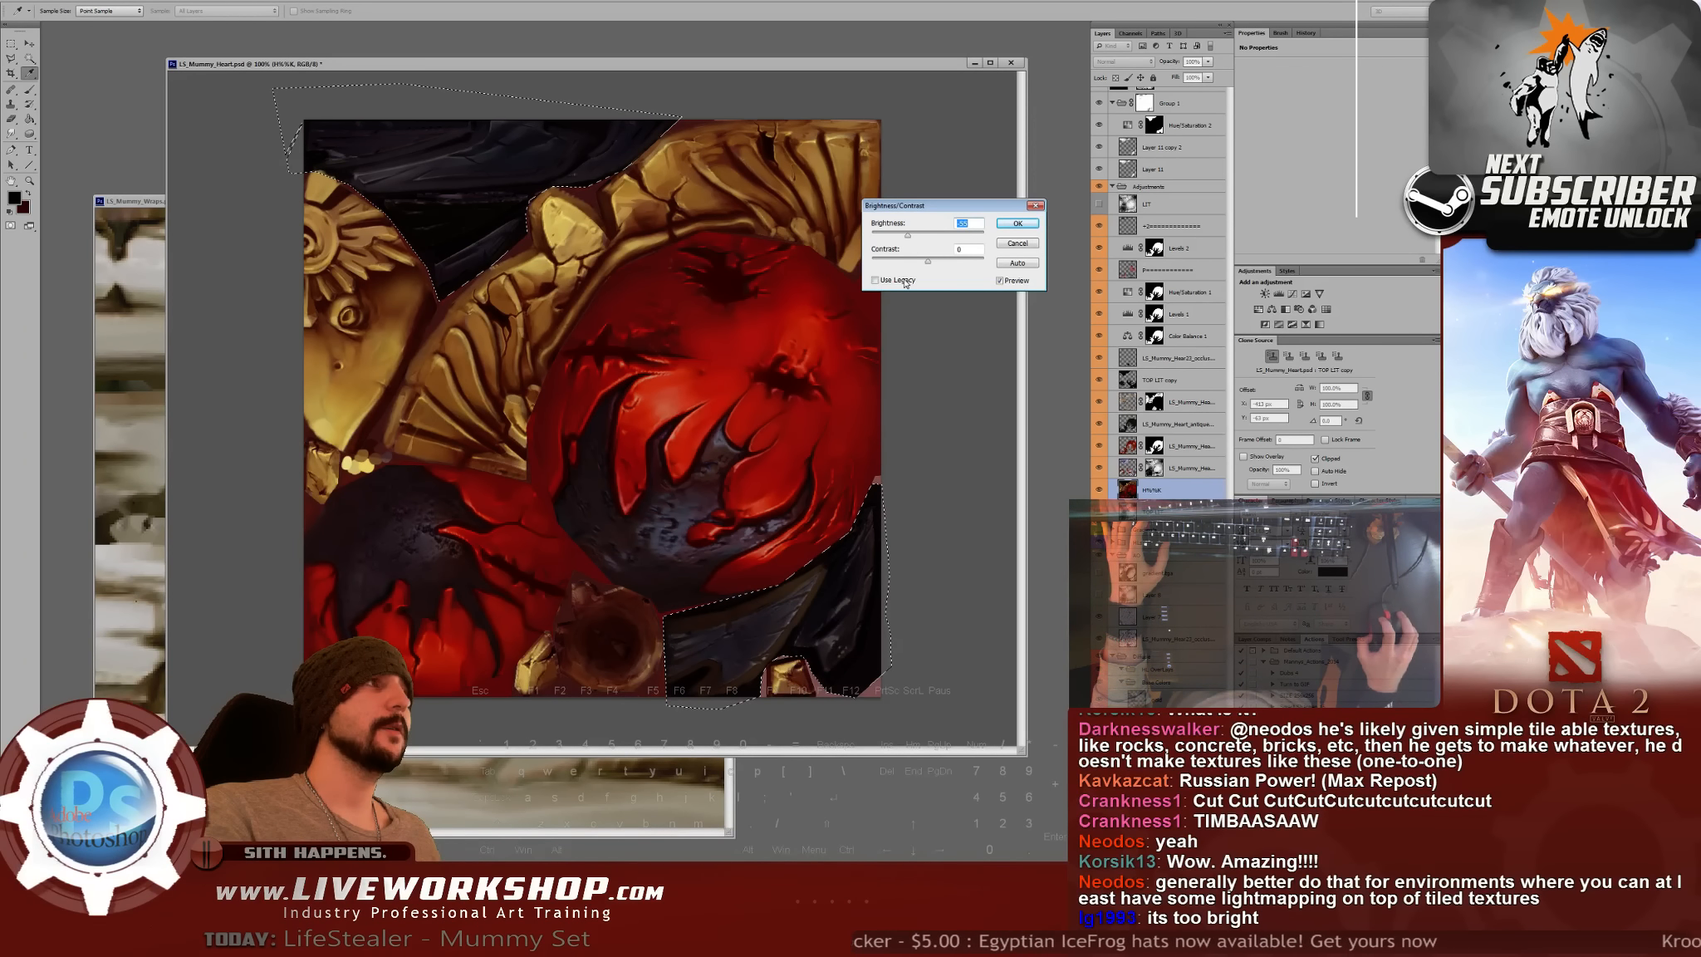
{"action": "key", "text": "Return"}
{"action": "key", "text": "ctrl+s"}
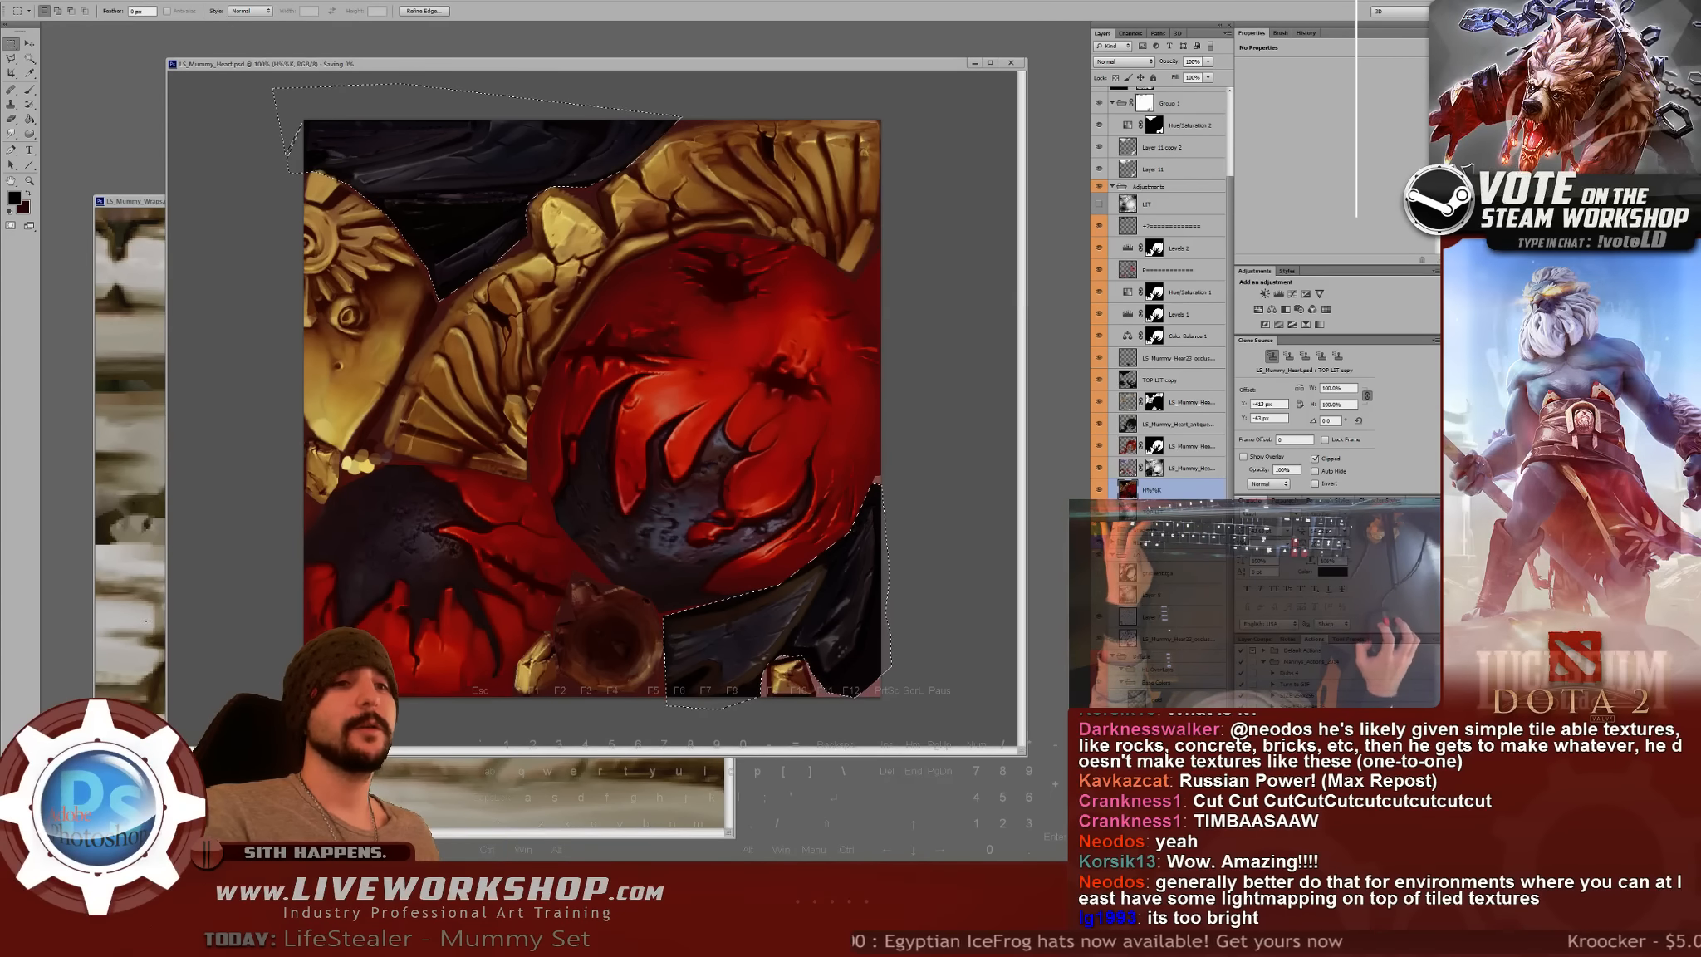
- Switch to Softimage and inspect the updated heart texture on the mummy character's back
{"action": "key", "text": "alt+Tab"}
{"action": "left_click_drag", "start_coordinate": [631, 473], "coordinate": [598, 623]}
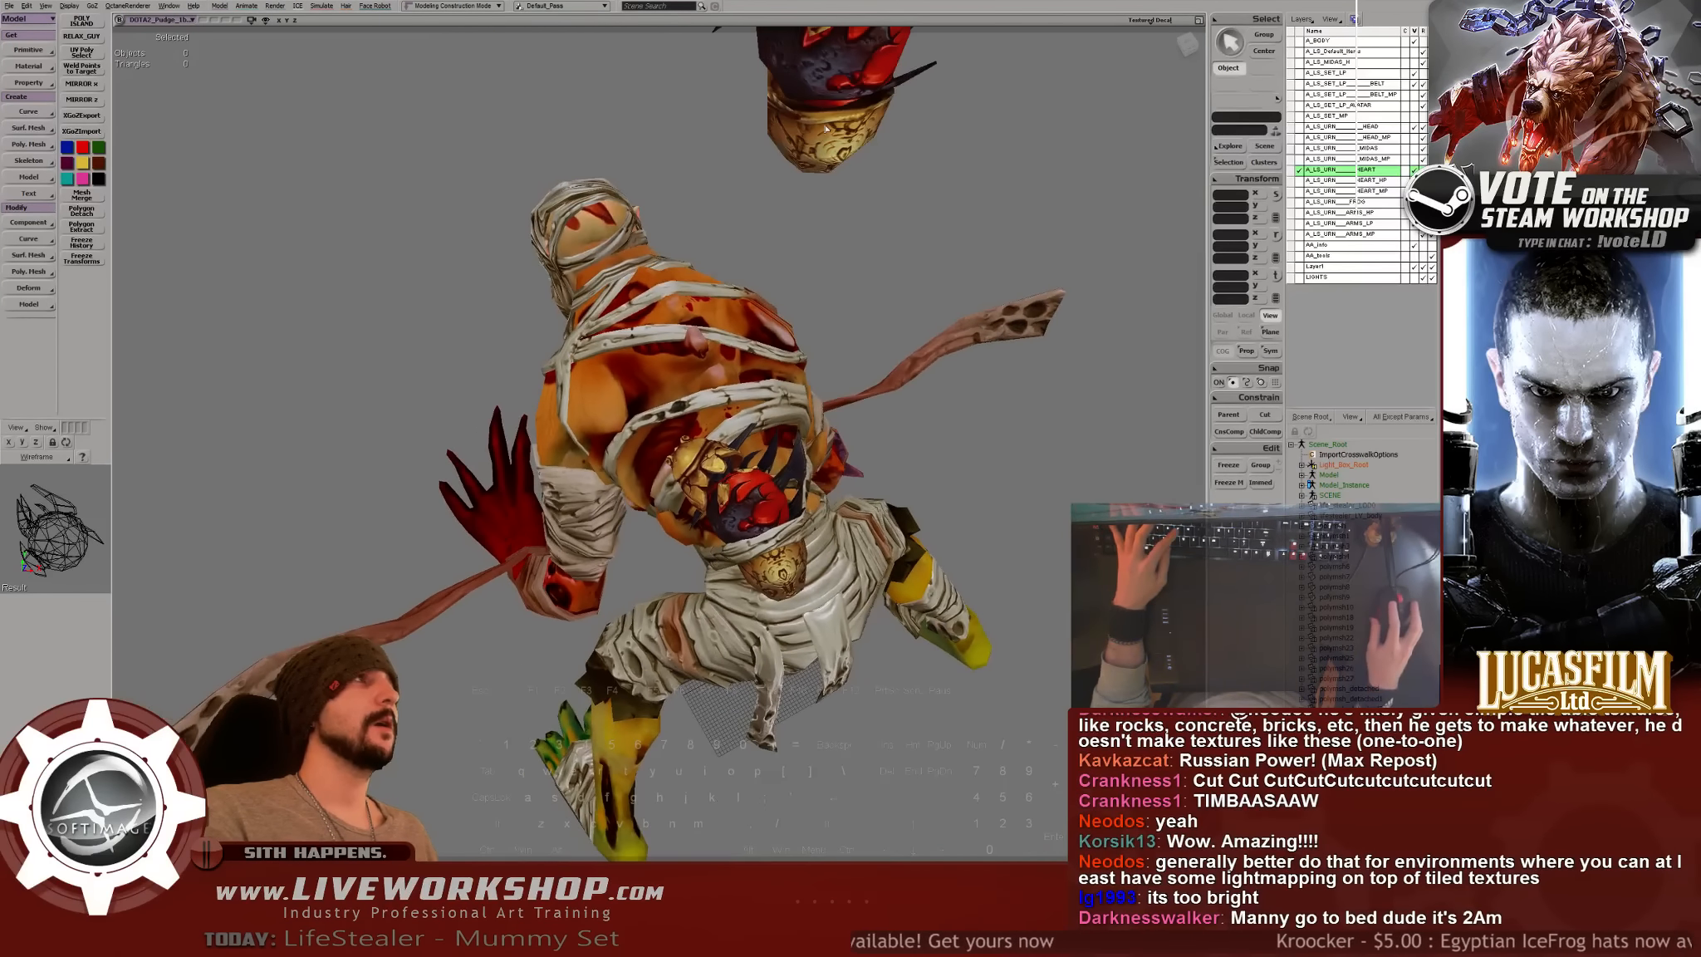
{"action": "left_click_drag", "start_coordinate": [739, 50], "coordinate": [980, 208]}
{"action": "key", "text": "f"}
{"action": "left_click_drag", "start_coordinate": [980, 208], "coordinate": [1017, 259]}
{"action": "left_click_drag", "start_coordinate": [1017, 259], "coordinate": [657, 277]}
{"action": "key", "text": "h"}
{"action": "left_click_drag", "start_coordinate": [843, 410], "coordinate": [789, 409]}
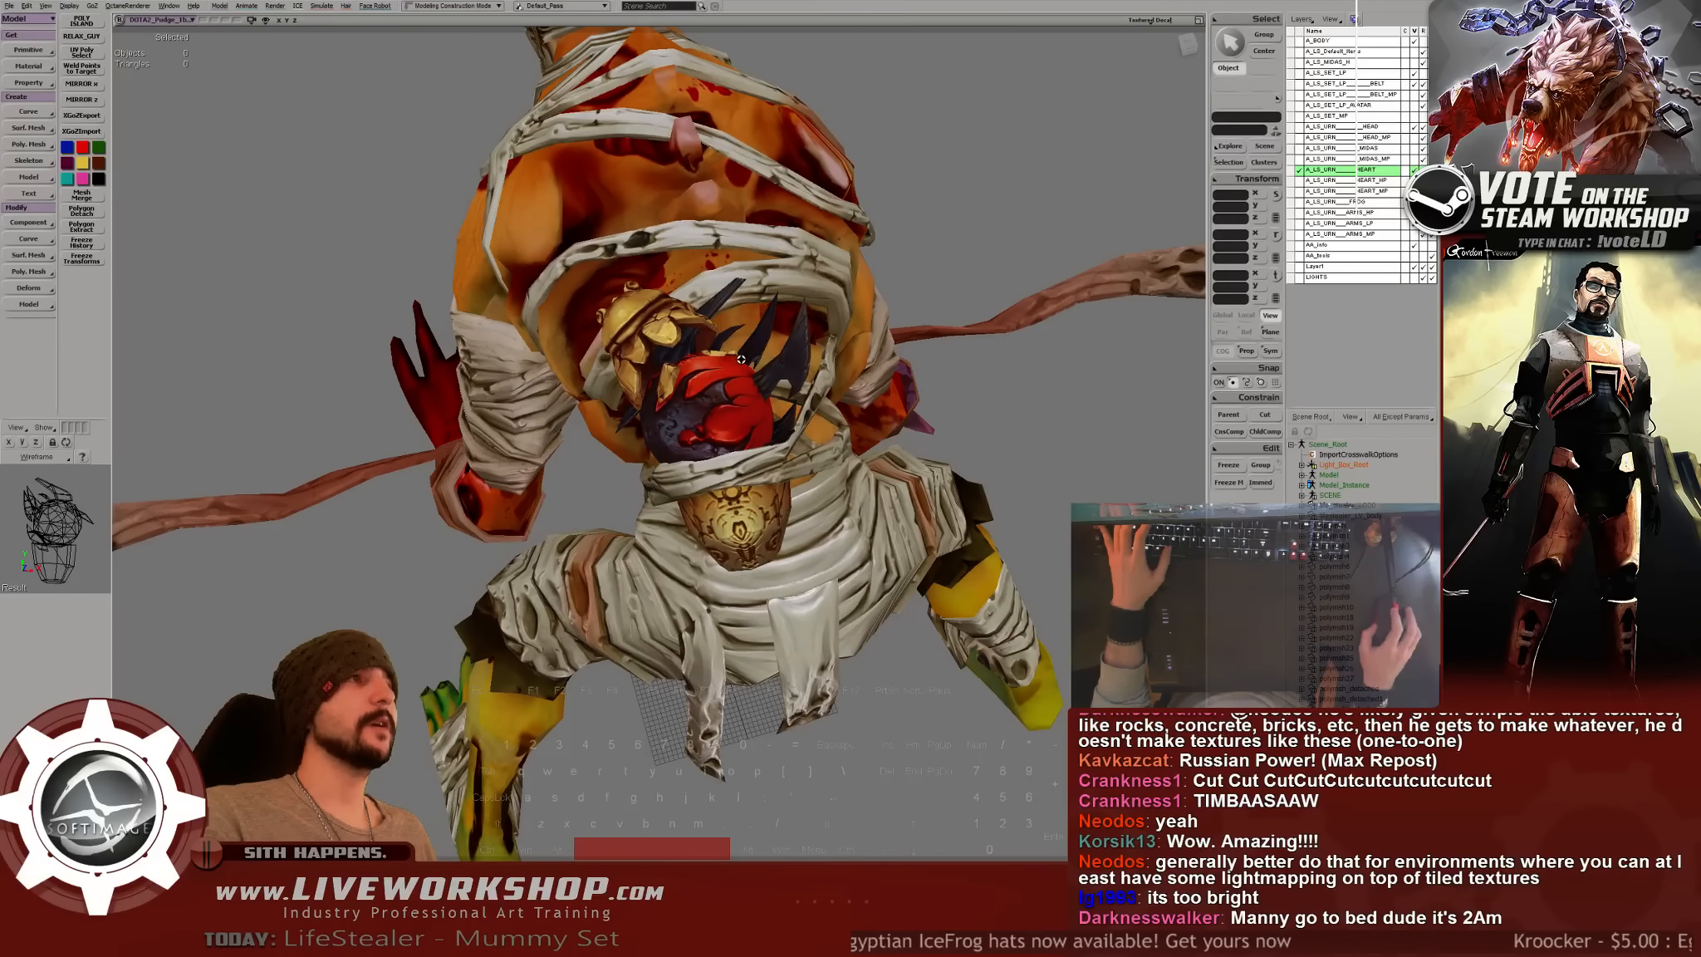
- Frame the whole scene, clear the selection, and examine the mummy character from behind and from the side
{"action": "left_click_drag", "start_coordinate": [741, 359], "coordinate": [459, 310]}
{"action": "left_click_drag", "start_coordinate": [648, 281], "coordinate": [695, 81]}
{"action": "key", "text": "a"}
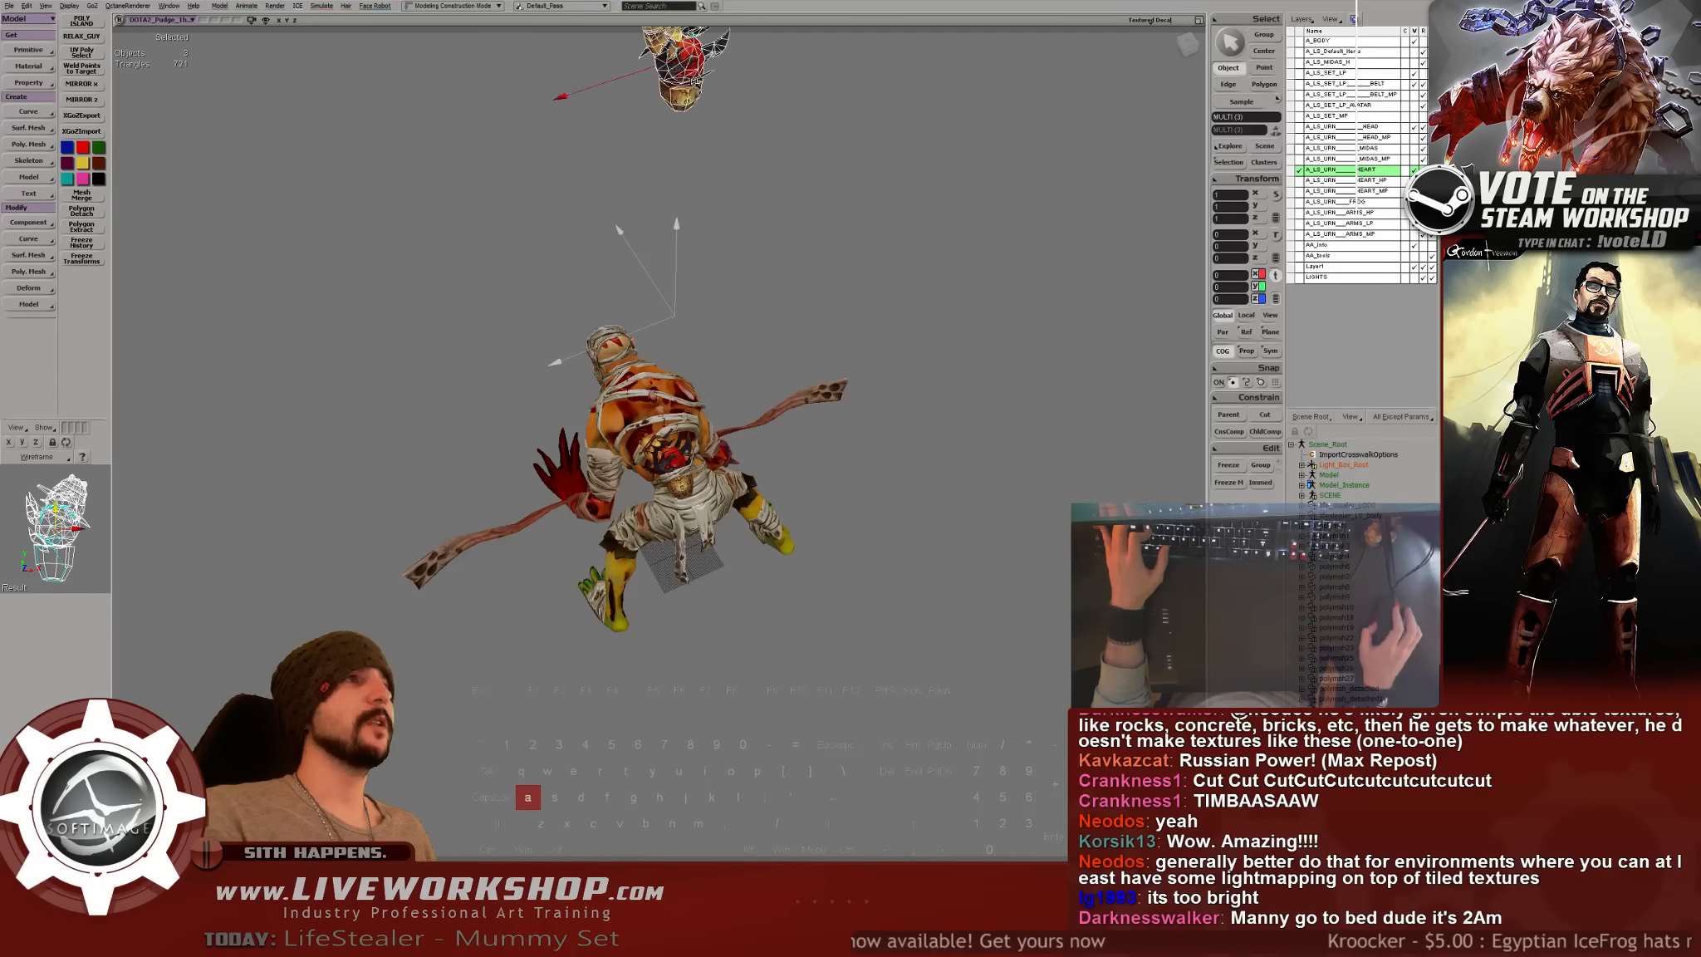
{"action": "left_click_drag", "start_coordinate": [798, 194], "coordinate": [808, 292]}
{"action": "left_click", "coordinate": [771, 437]}
{"action": "key", "text": "f"}
{"action": "left_click", "coordinate": [1033, 255]}
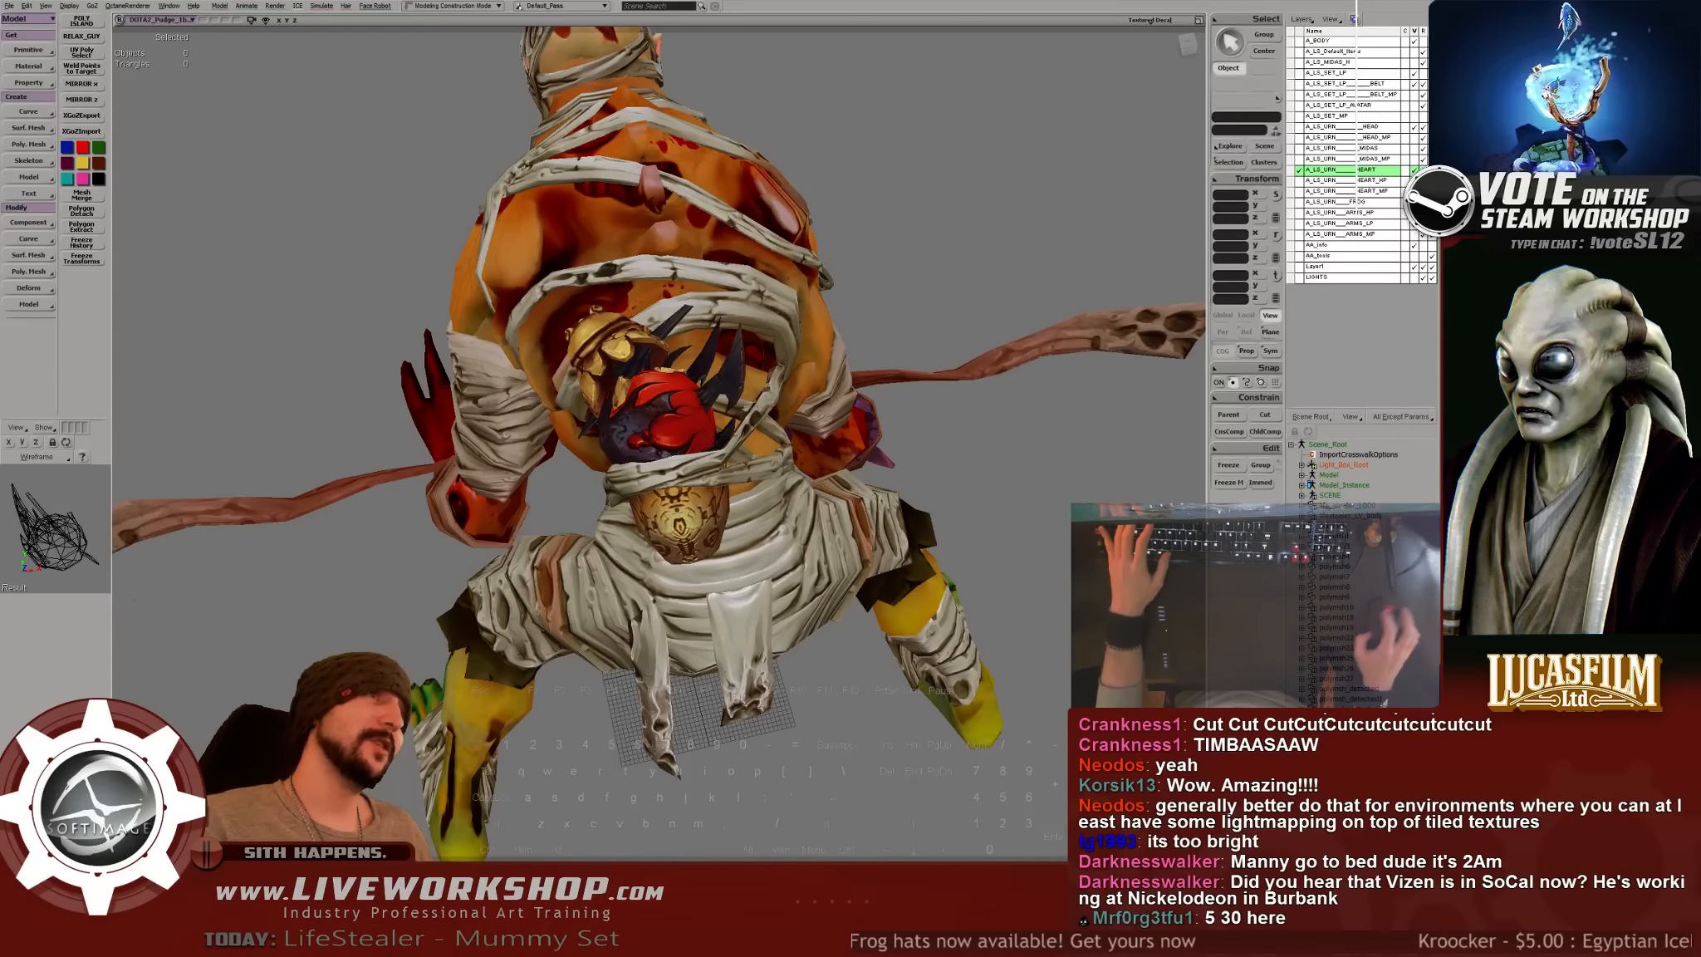
{"action": "left_click_drag", "start_coordinate": [1004, 198], "coordinate": [744, 241]}
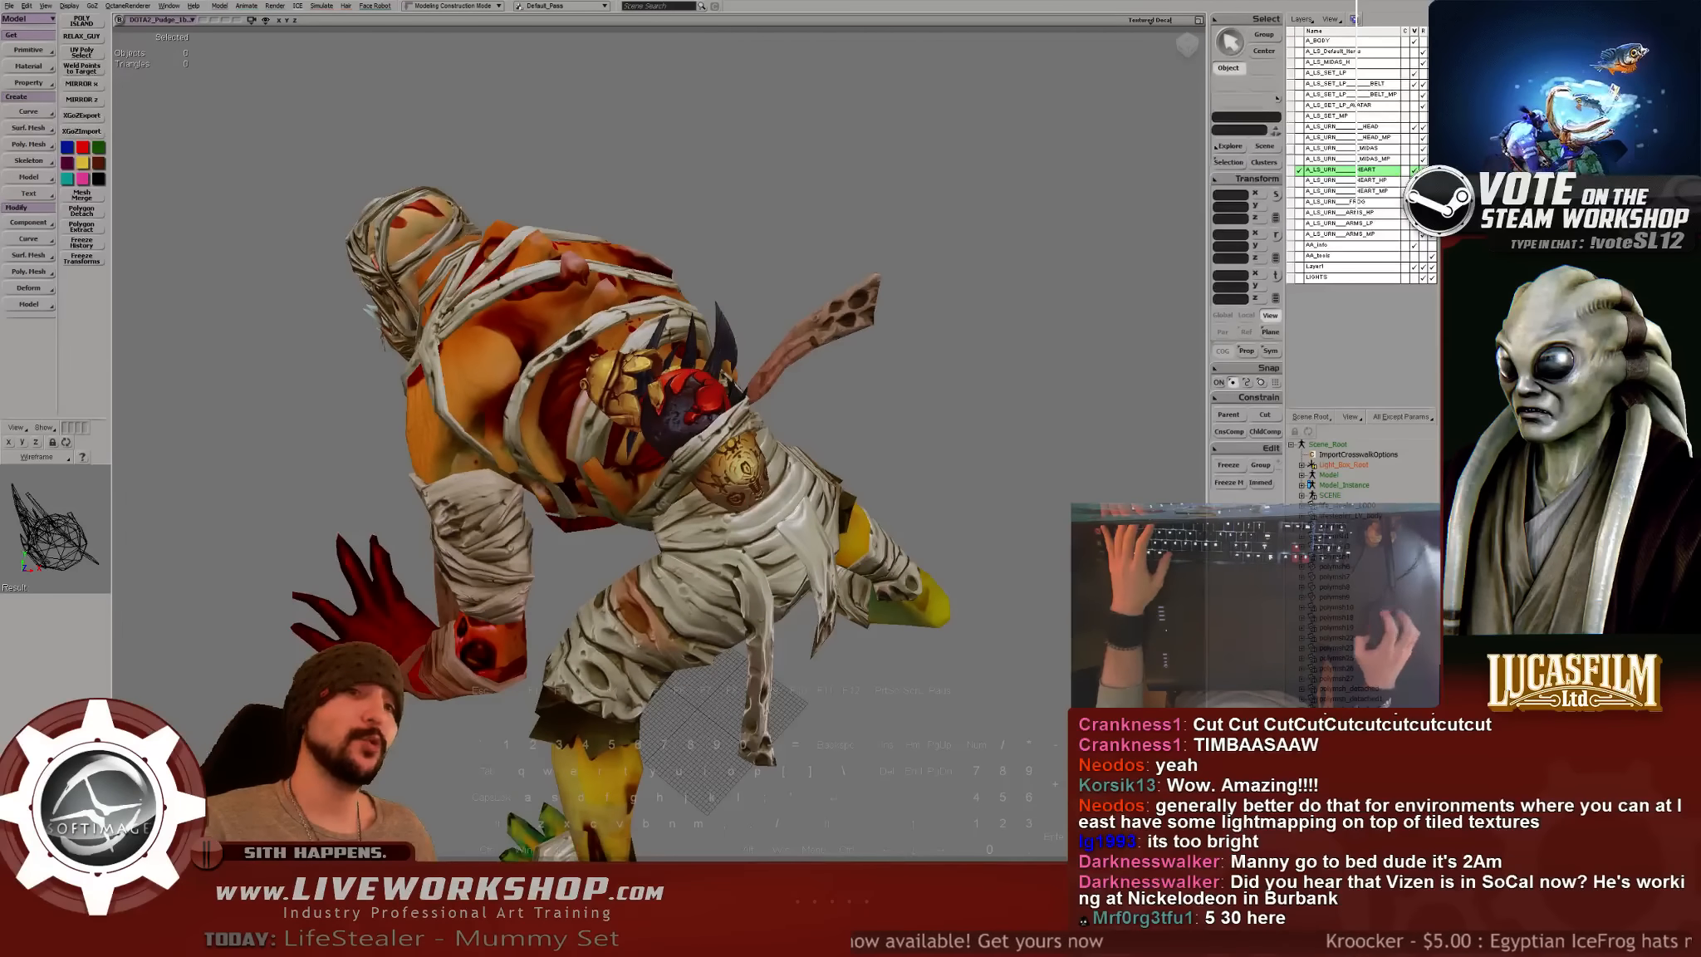
- Switch to the browser and look through the Live Workshop site's Broadcast Archive
{"action": "key", "text": "alt+Tab"}
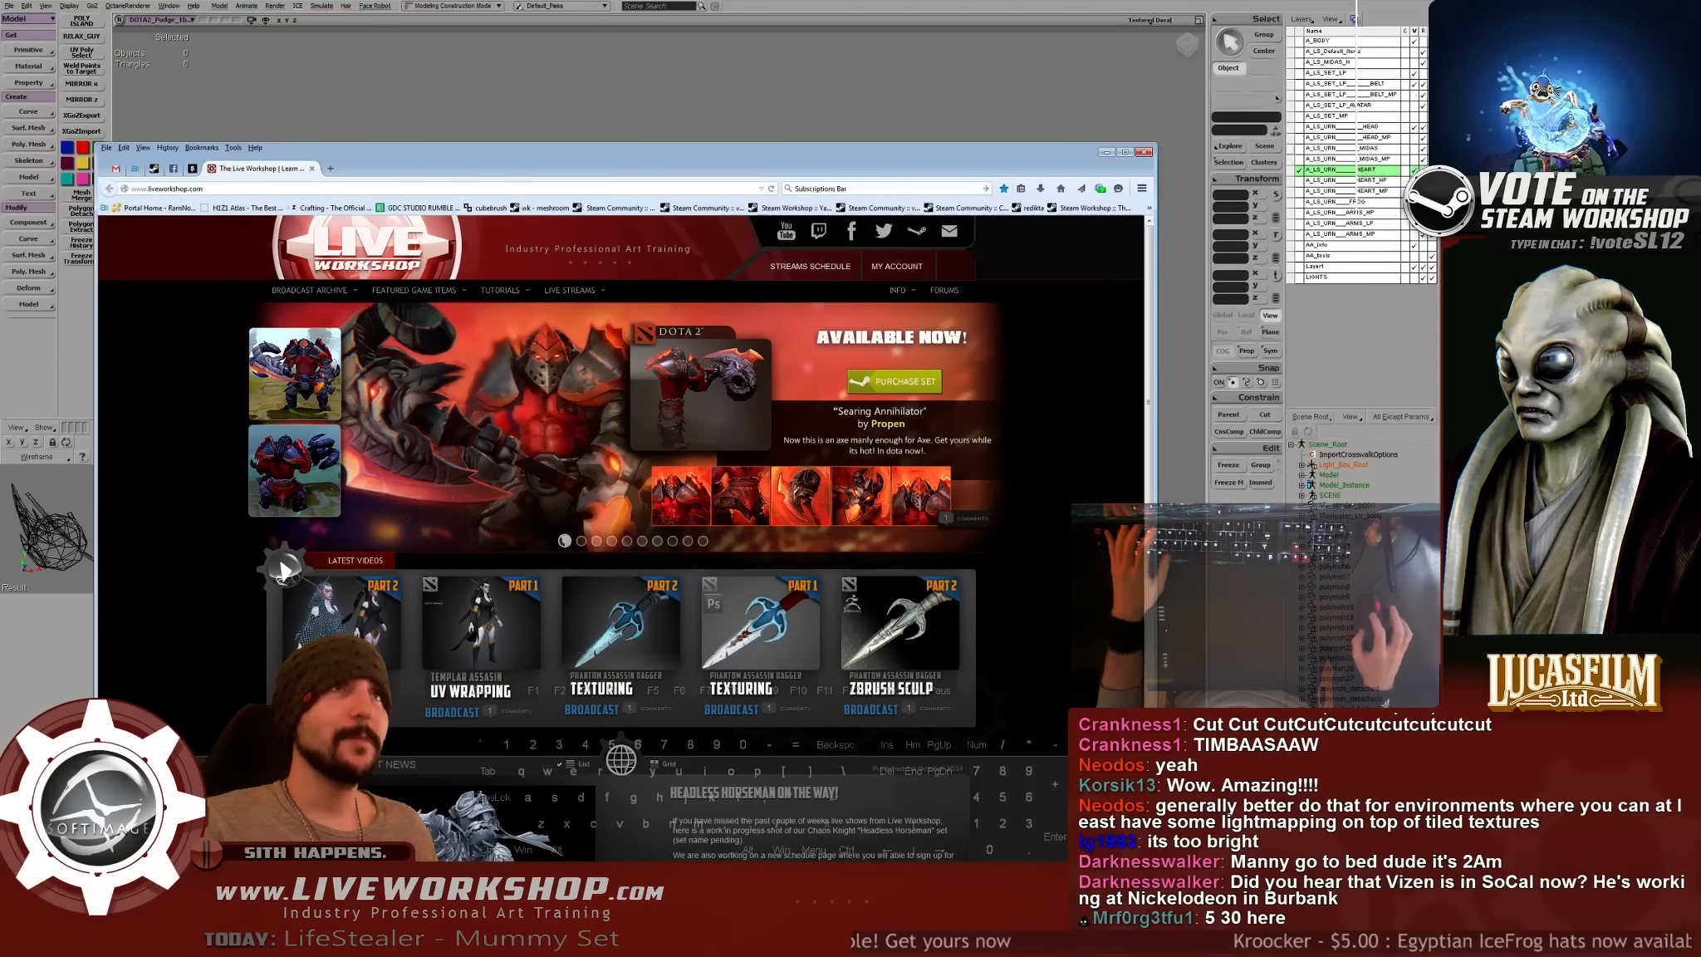
{"action": "key", "text": "alt+Tab"}
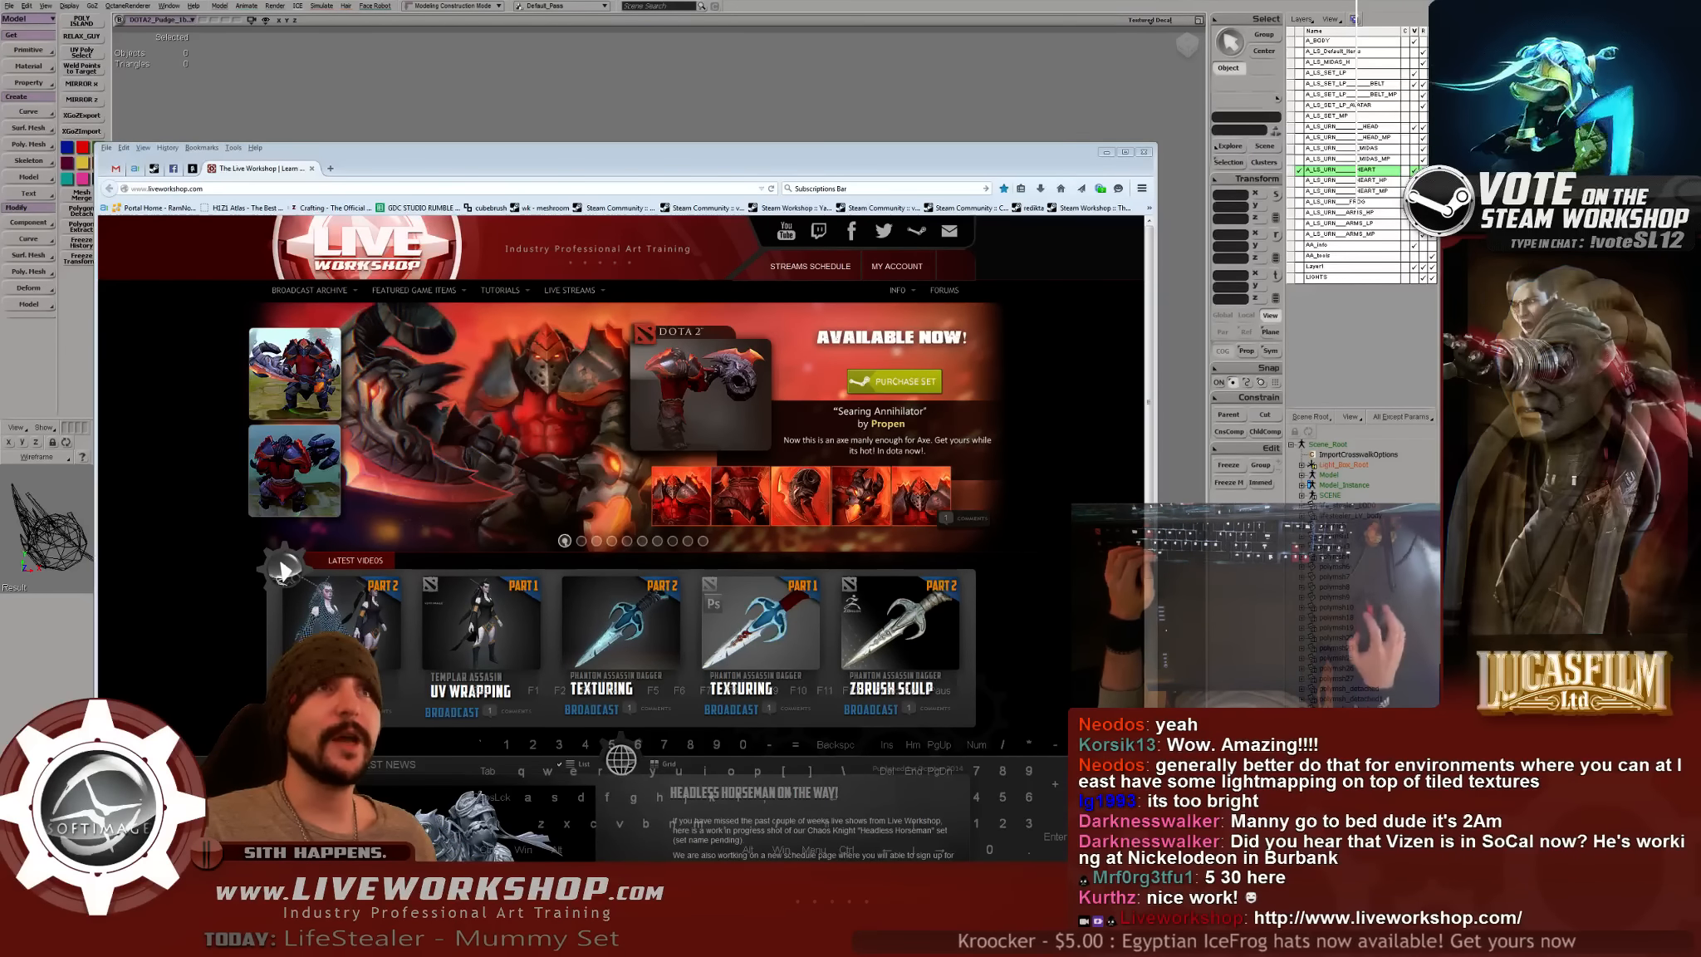
{"action": "mouse_move", "coordinate": [309, 290]}
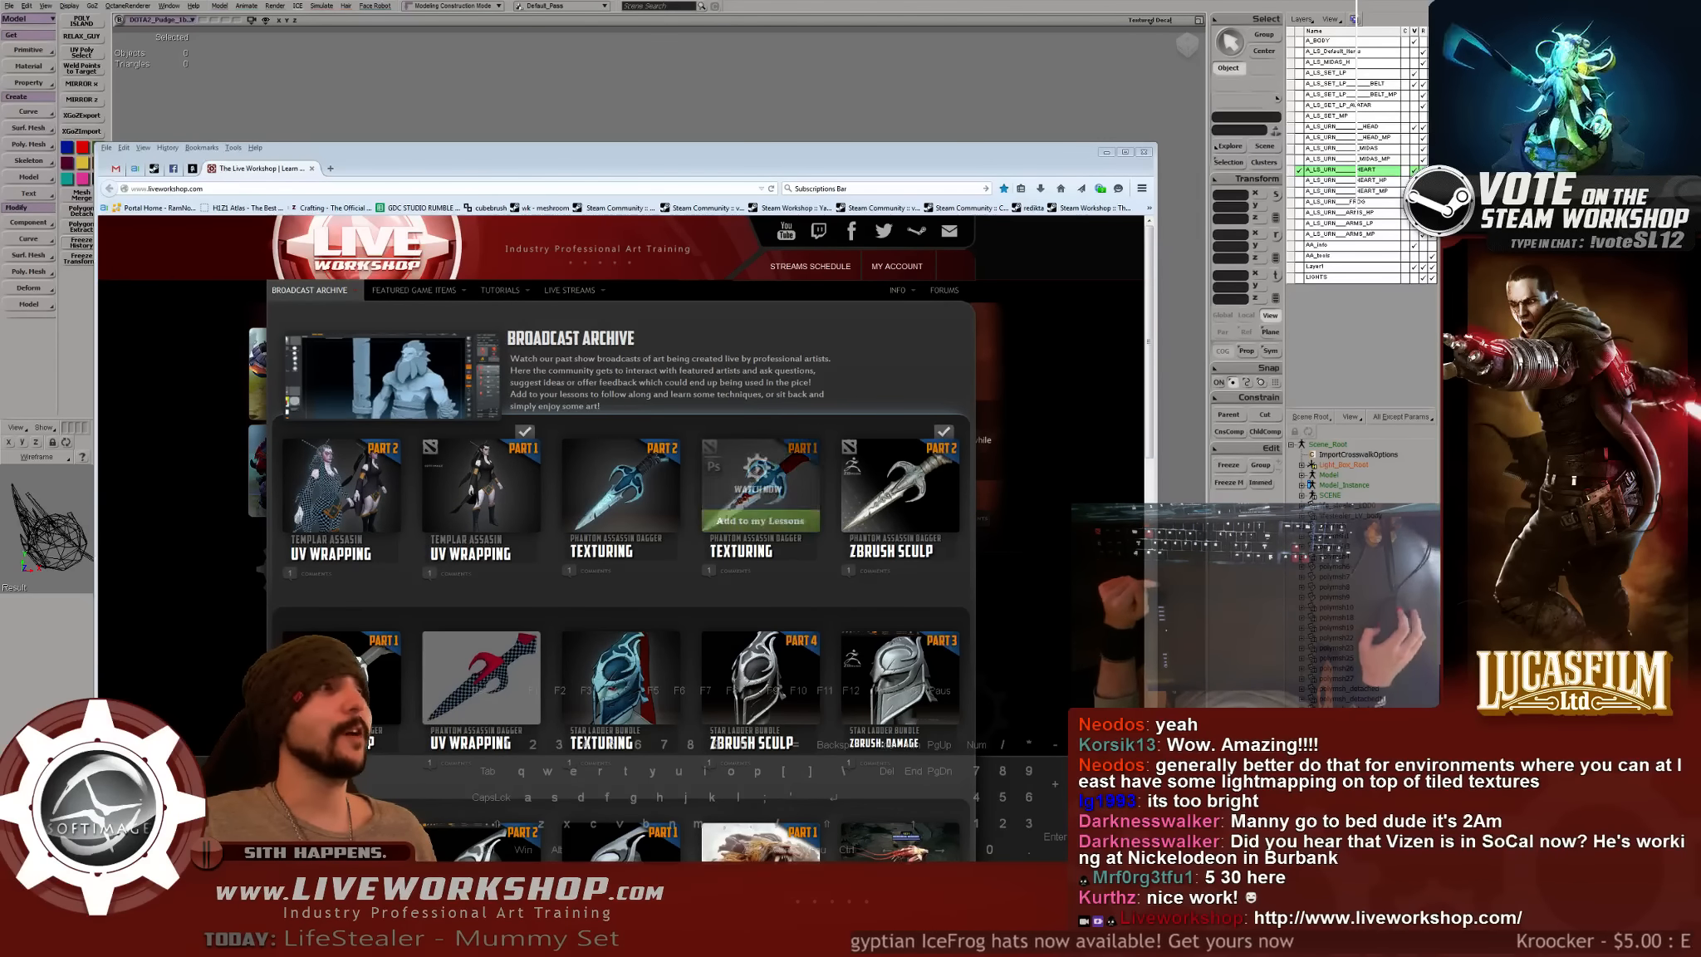
{"action": "left_click", "coordinate": [266, 188]}
{"action": "scroll", "coordinate": [621, 498], "scroll_direction": "down", "scroll_amount": 5}
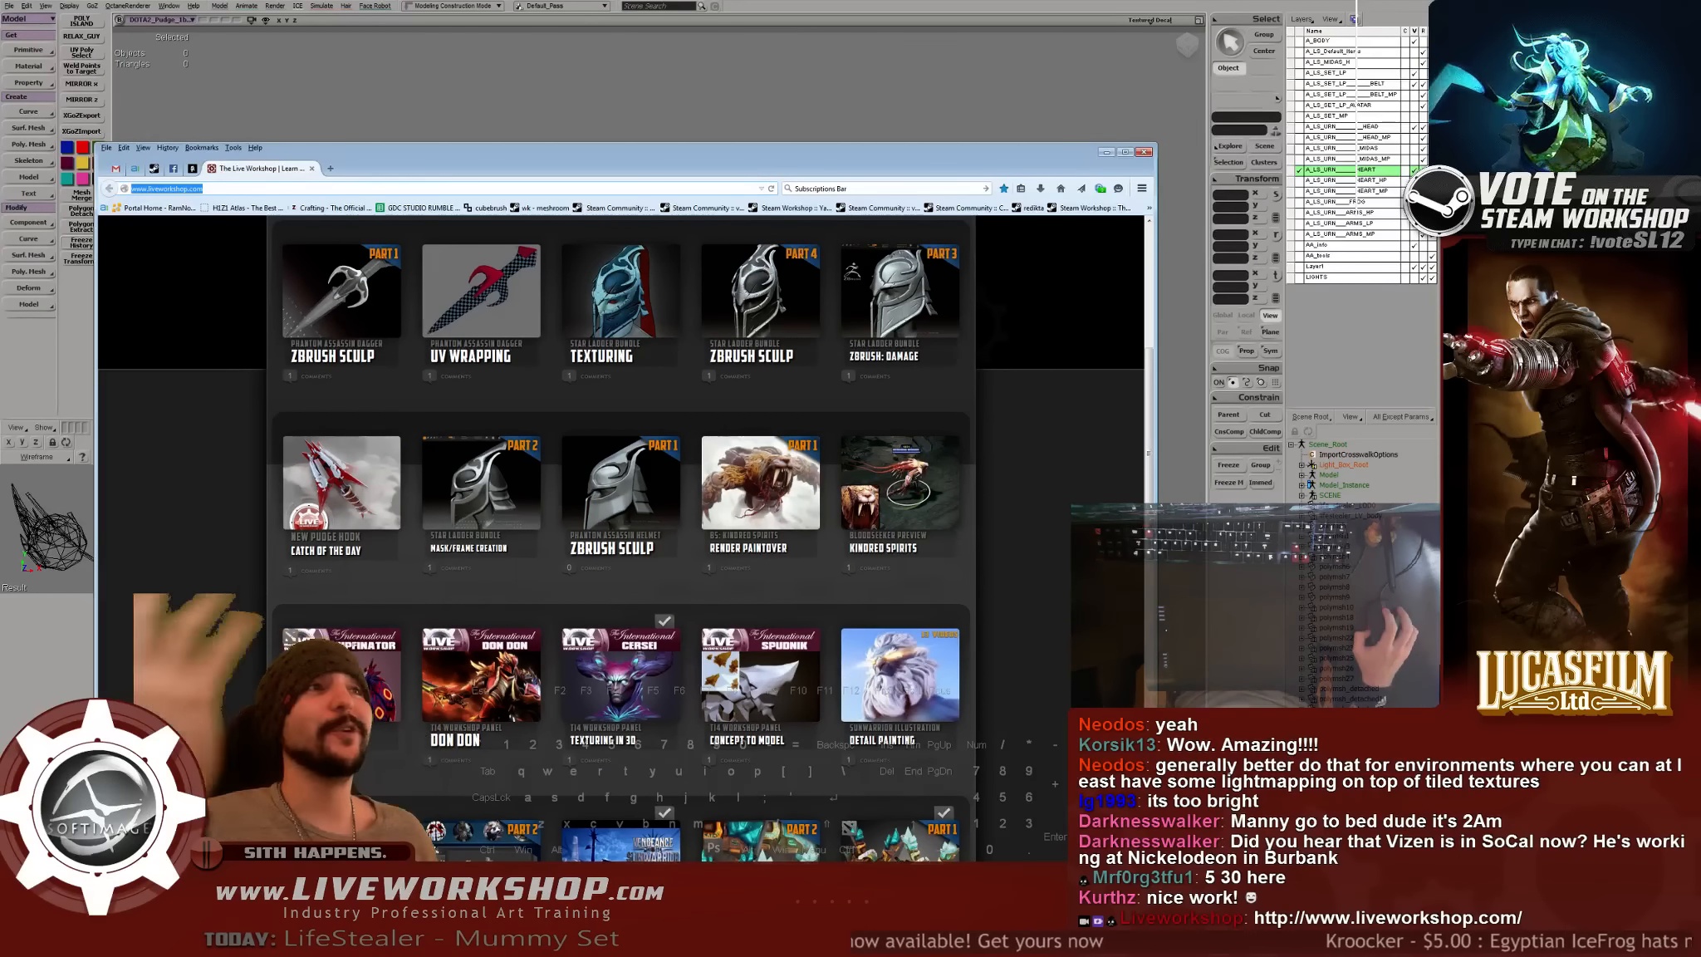
{"action": "scroll", "coordinate": [621, 540], "scroll_direction": "down", "scroll_amount": 3}
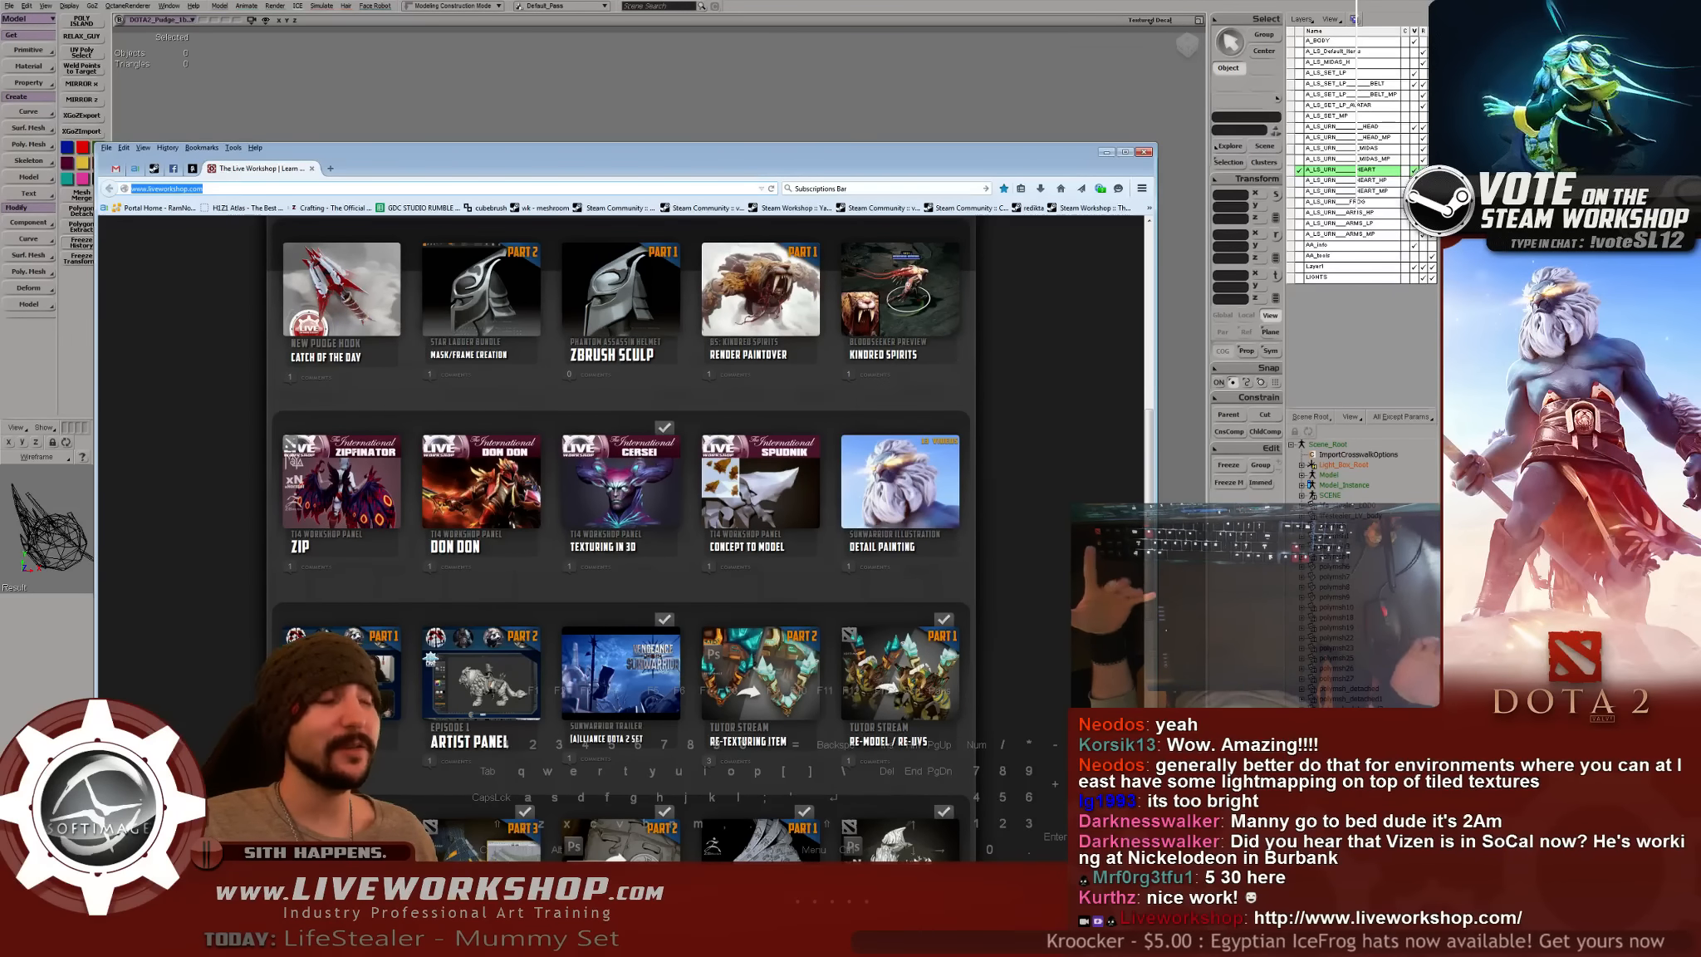
{"action": "scroll", "coordinate": [622, 540], "scroll_direction": "down", "scroll_amount": 7}
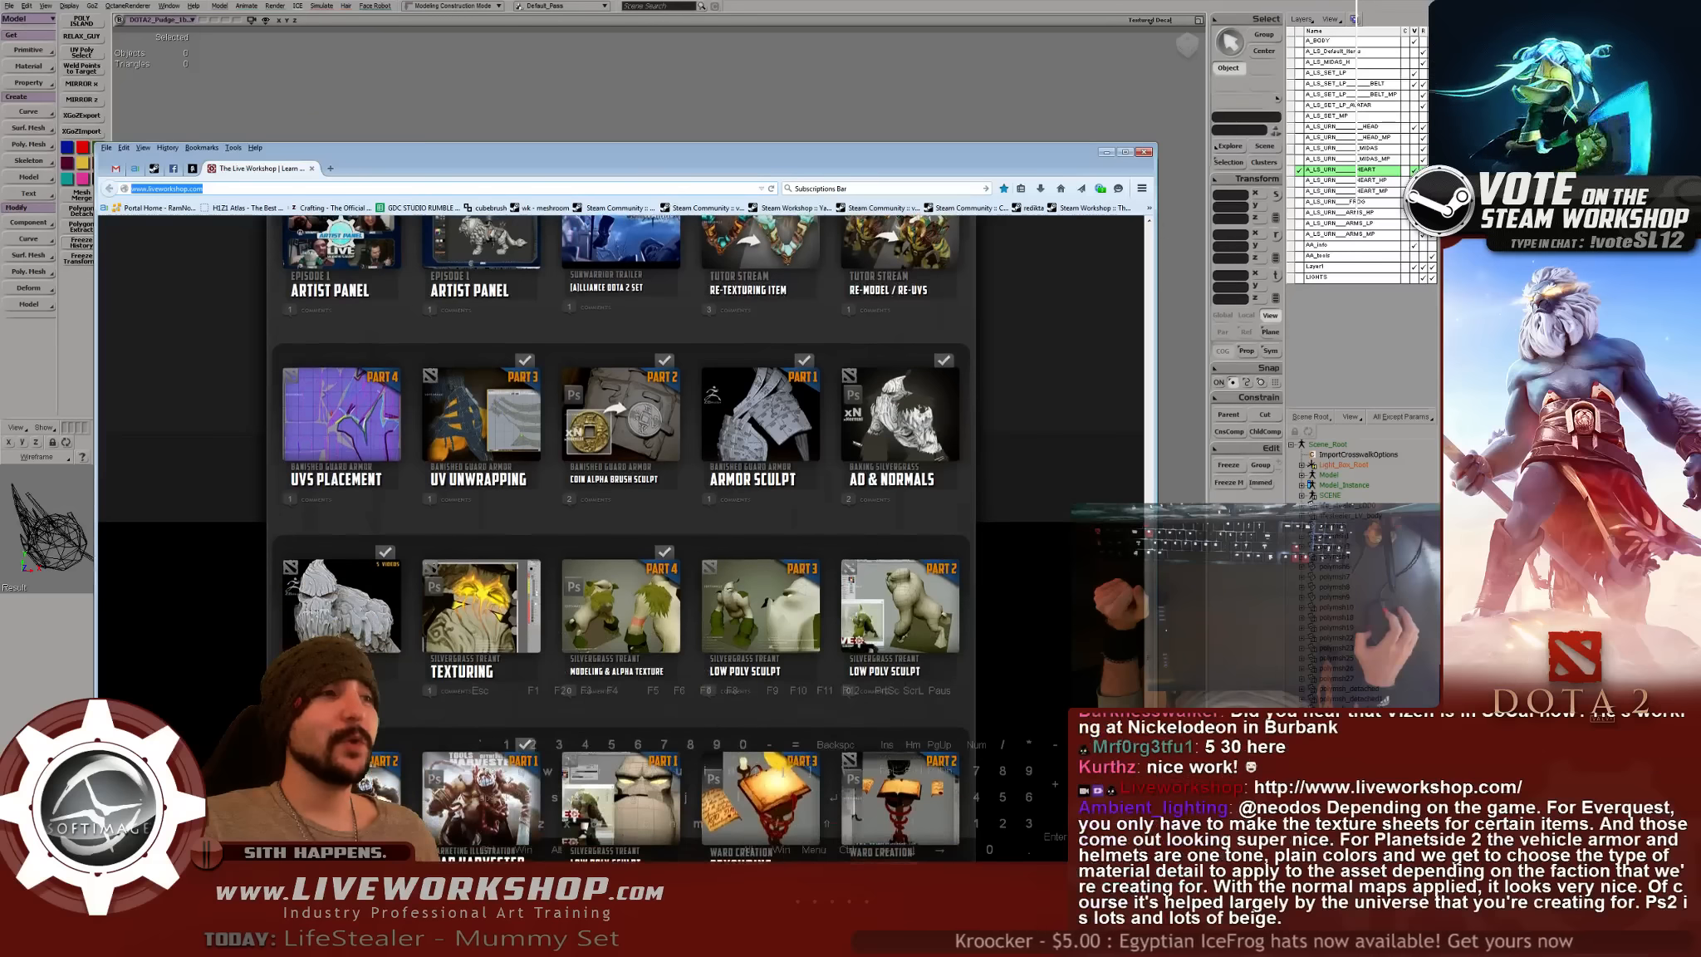
{"action": "scroll", "coordinate": [621, 540], "scroll_direction": "down", "scroll_amount": 3}
{"action": "scroll", "coordinate": [621, 540], "scroll_direction": "up", "scroll_amount": 15}
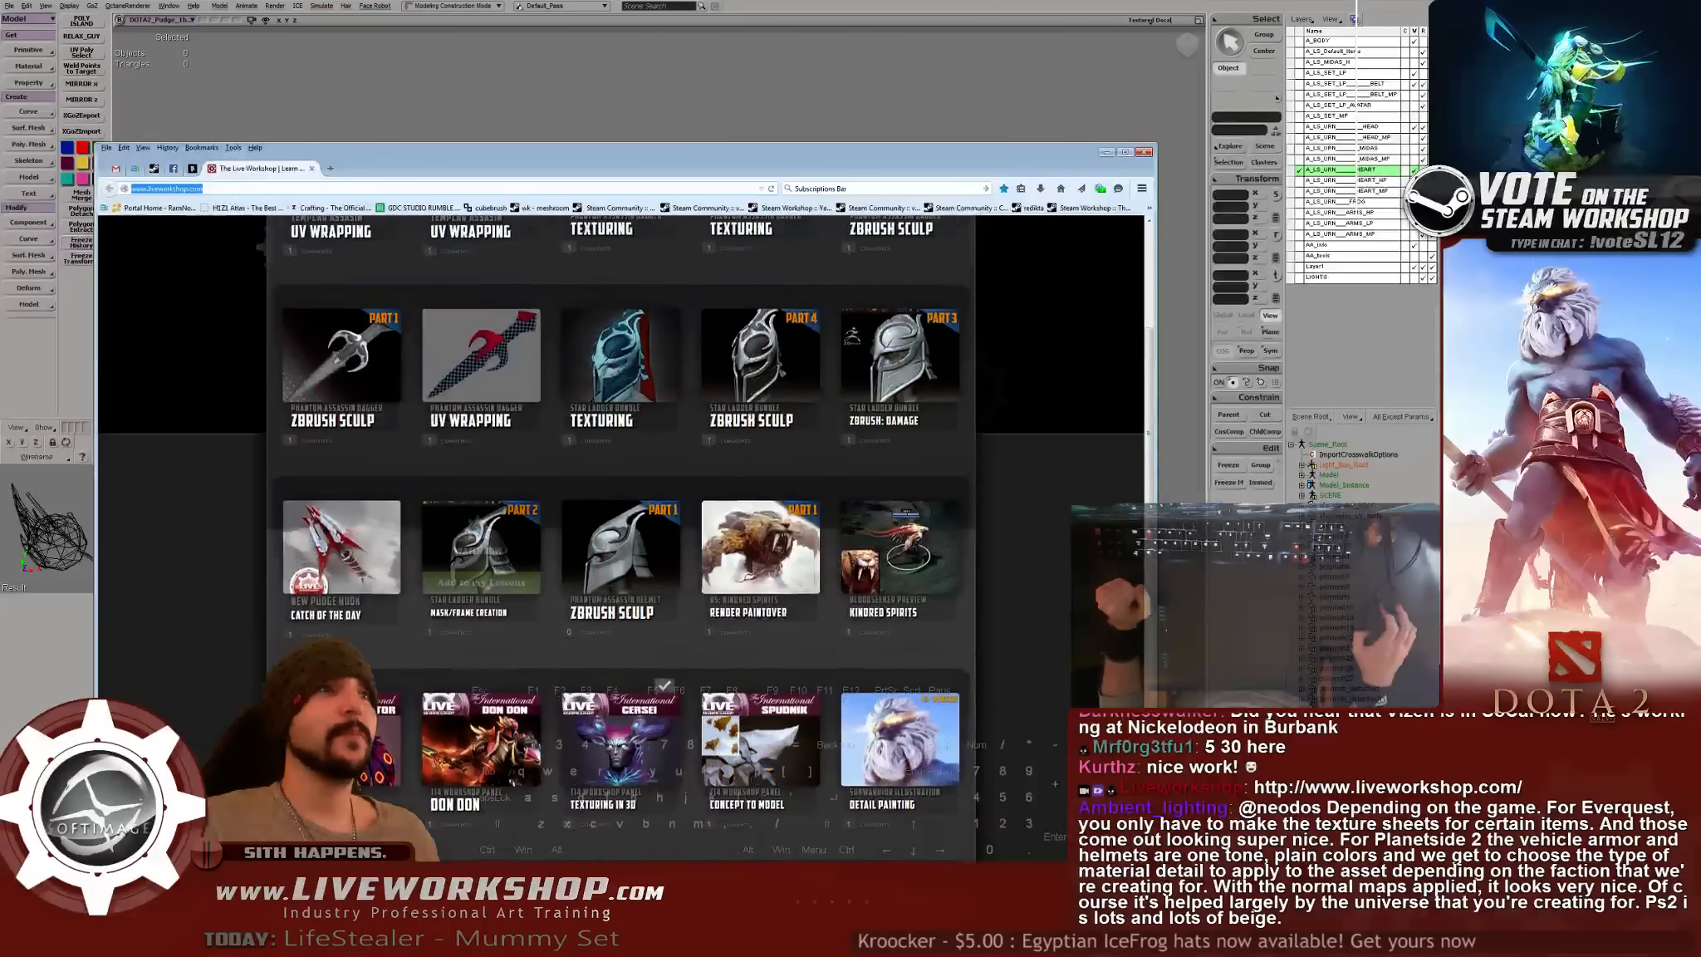
{"action": "scroll", "coordinate": [621, 540], "scroll_direction": "up", "scroll_amount": 2}
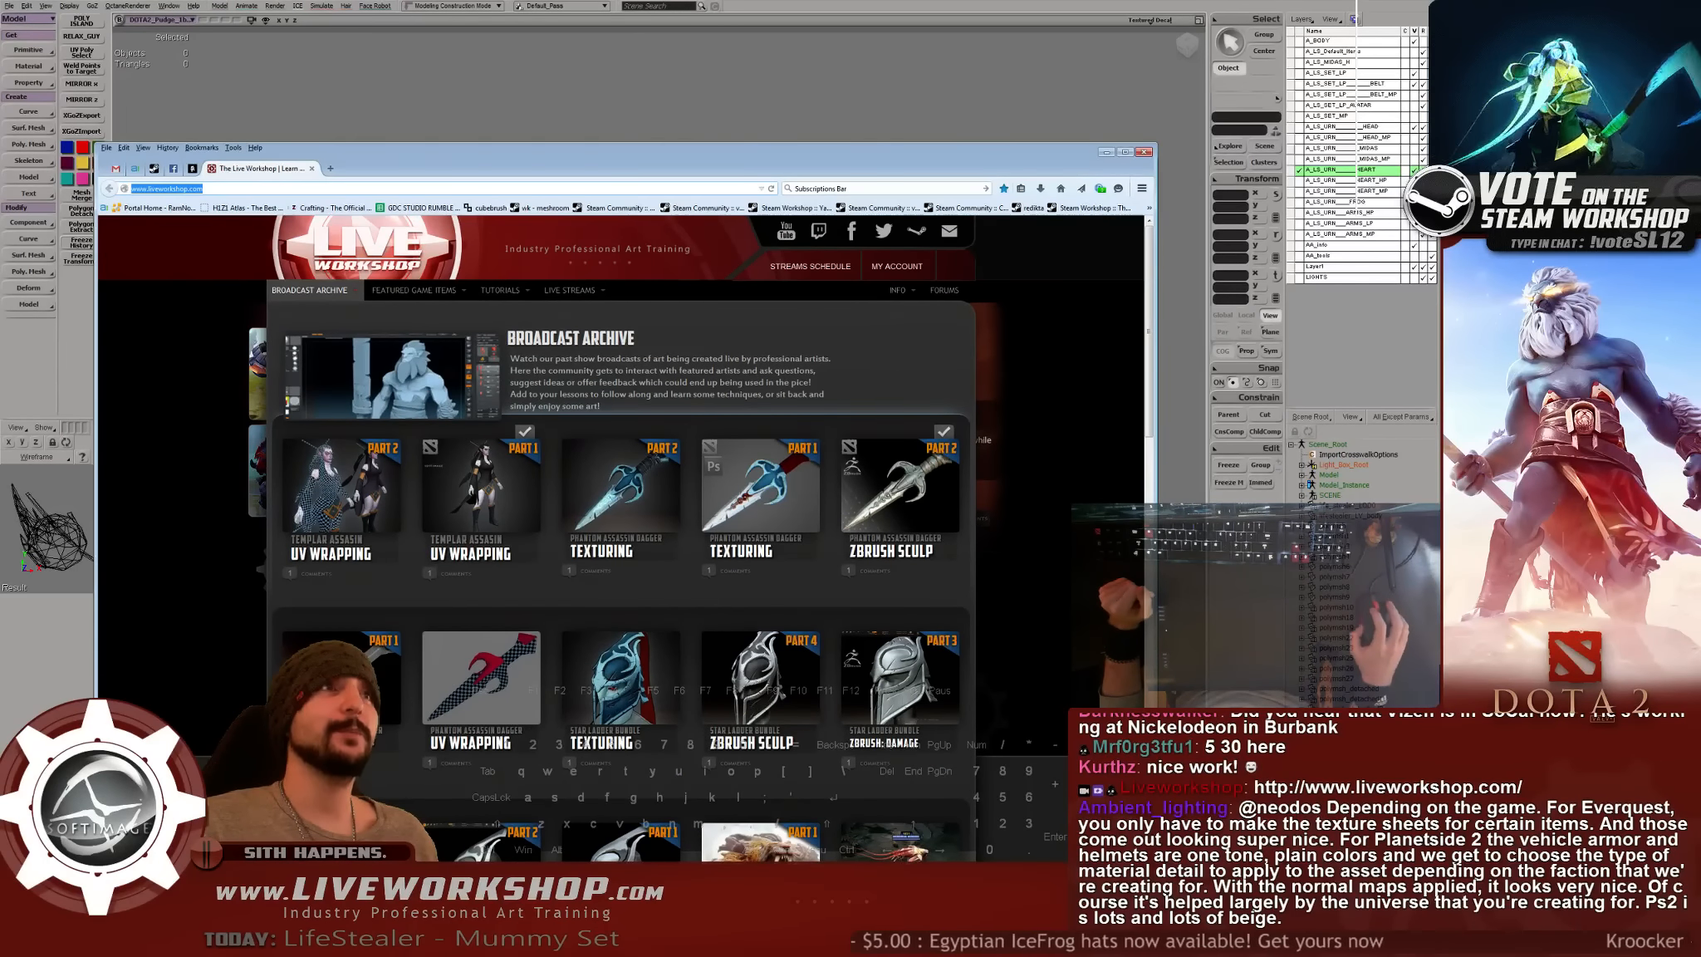
- Preview the site's Tutorials and Live Streams sections, and skim the latest videos and news on the home page
{"action": "mouse_move", "coordinate": [500, 291]}
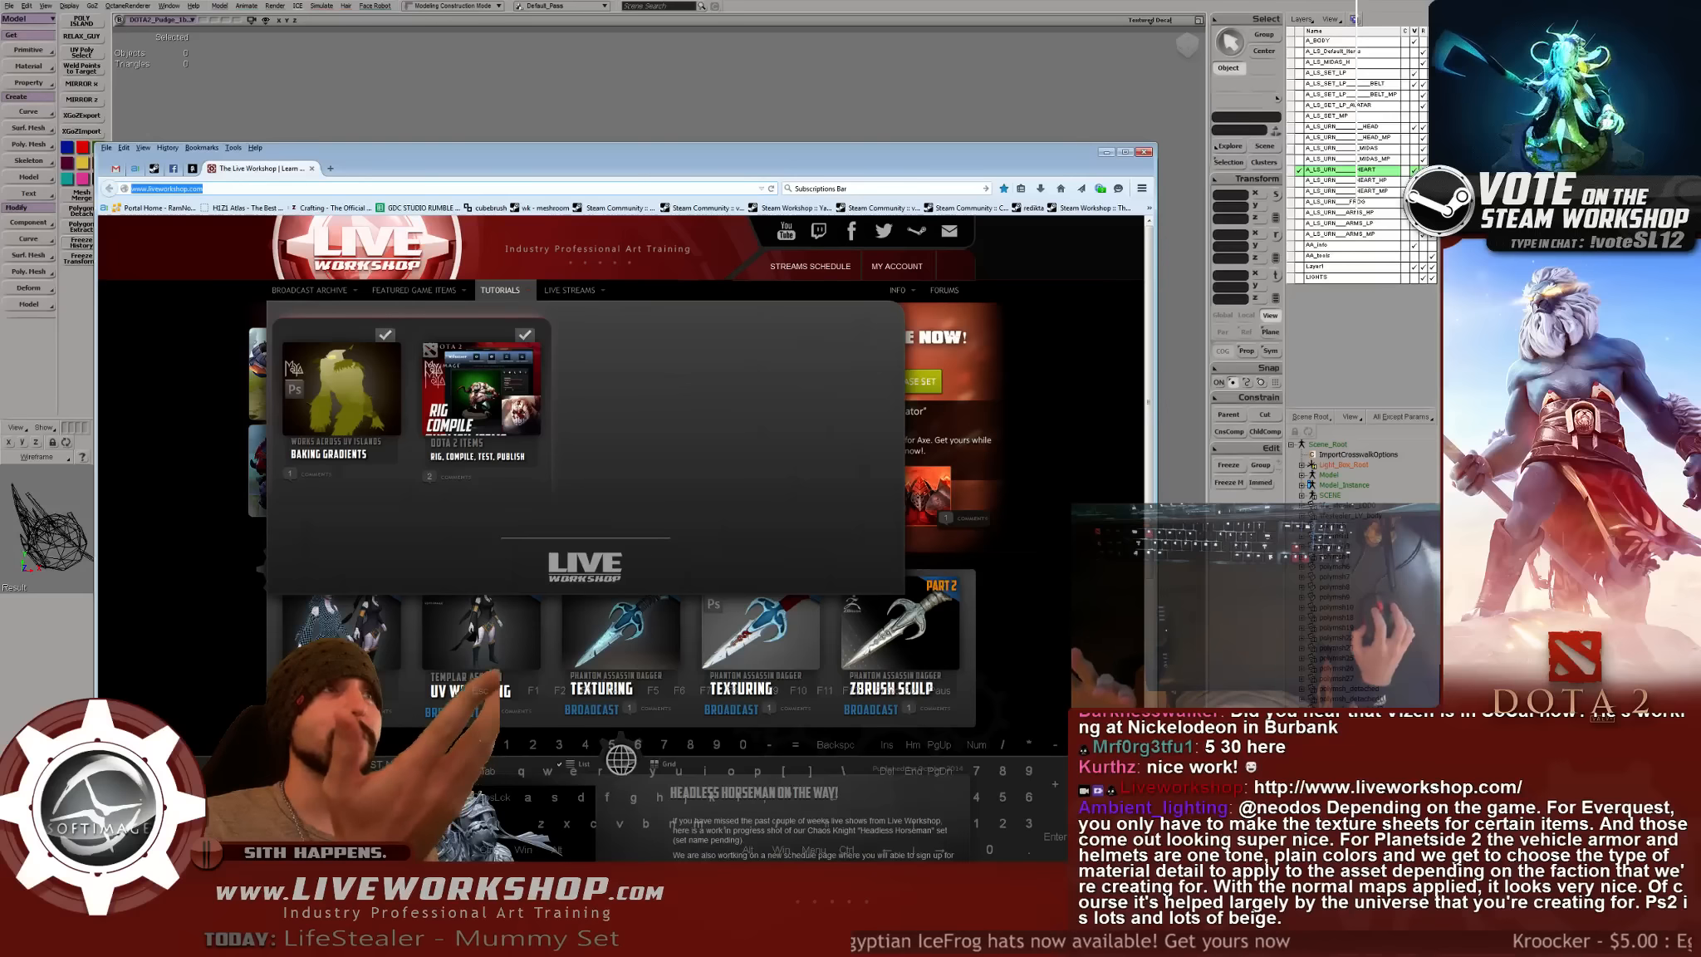
{"action": "mouse_move", "coordinate": [570, 291]}
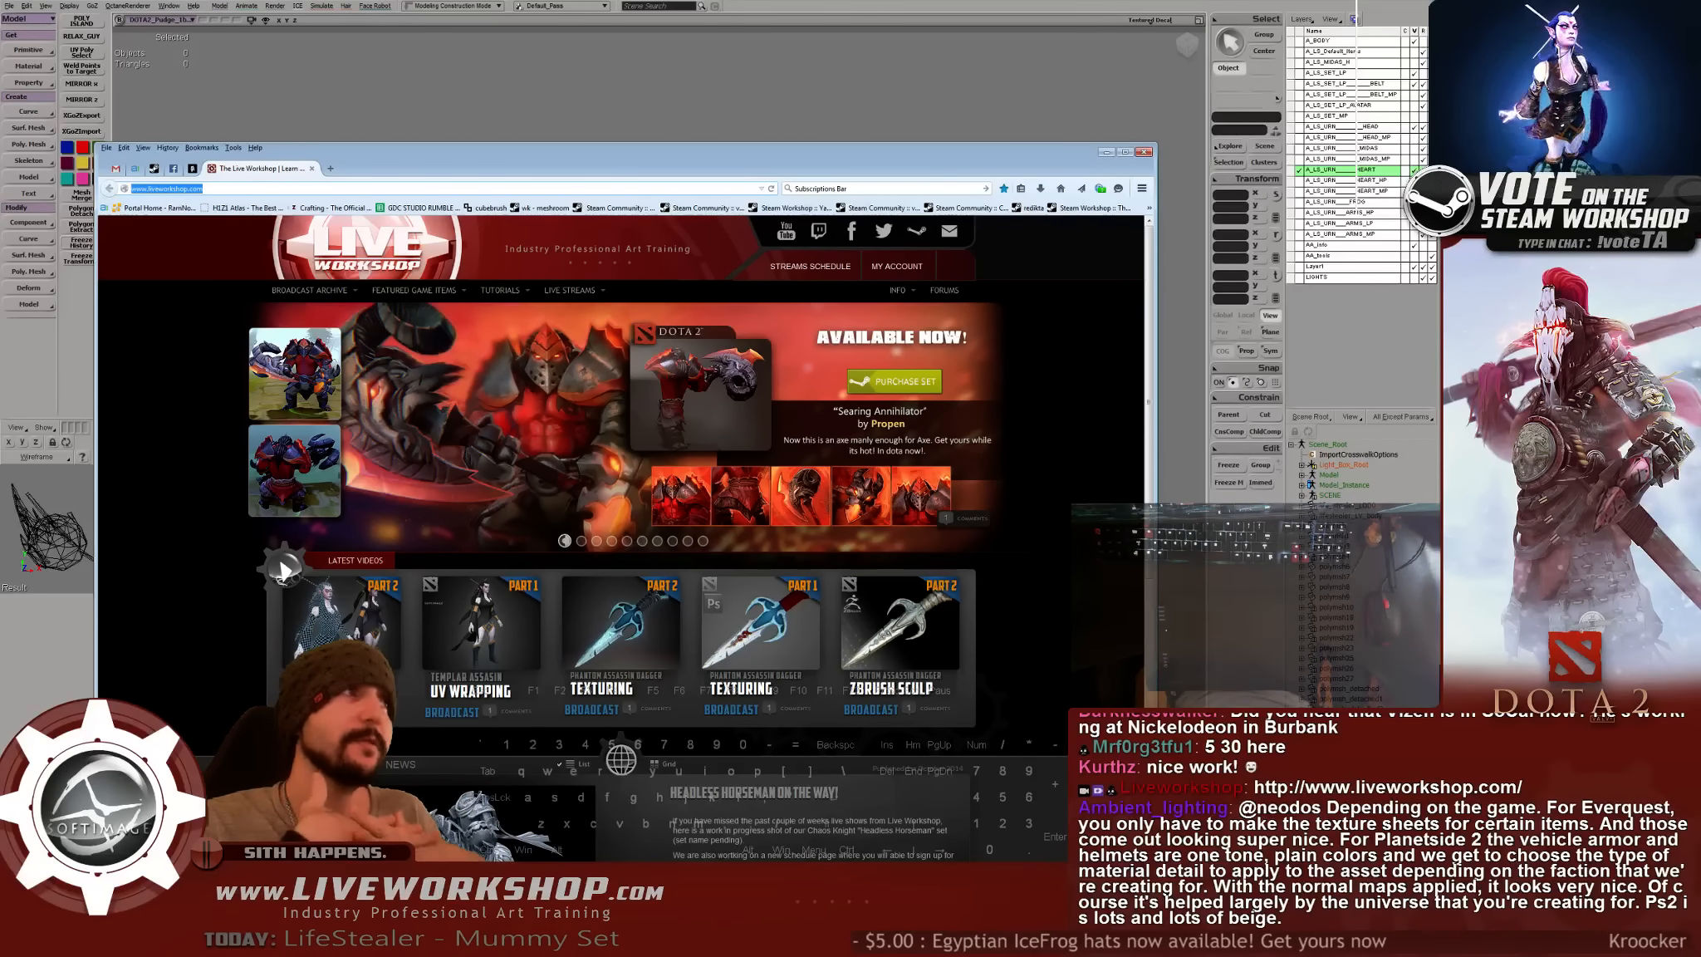
{"action": "scroll", "coordinate": [283, 568], "scroll_direction": "down", "scroll_amount": 7}
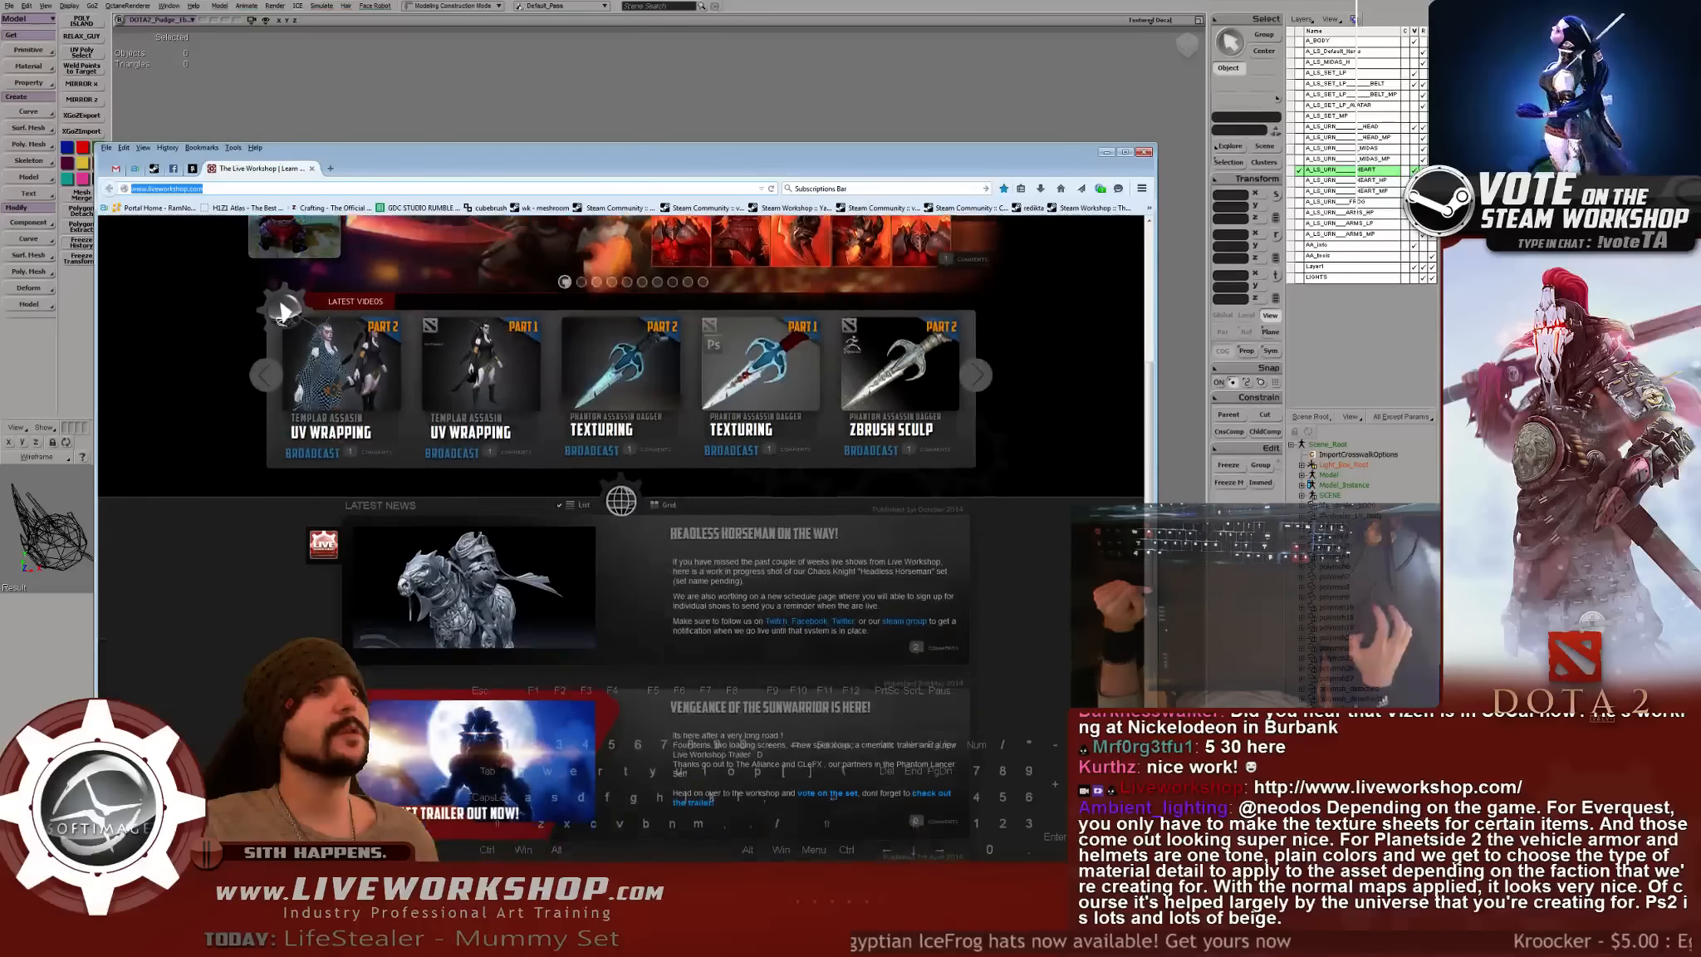
{"action": "scroll", "coordinate": [282, 569], "scroll_direction": "up", "scroll_amount": 7}
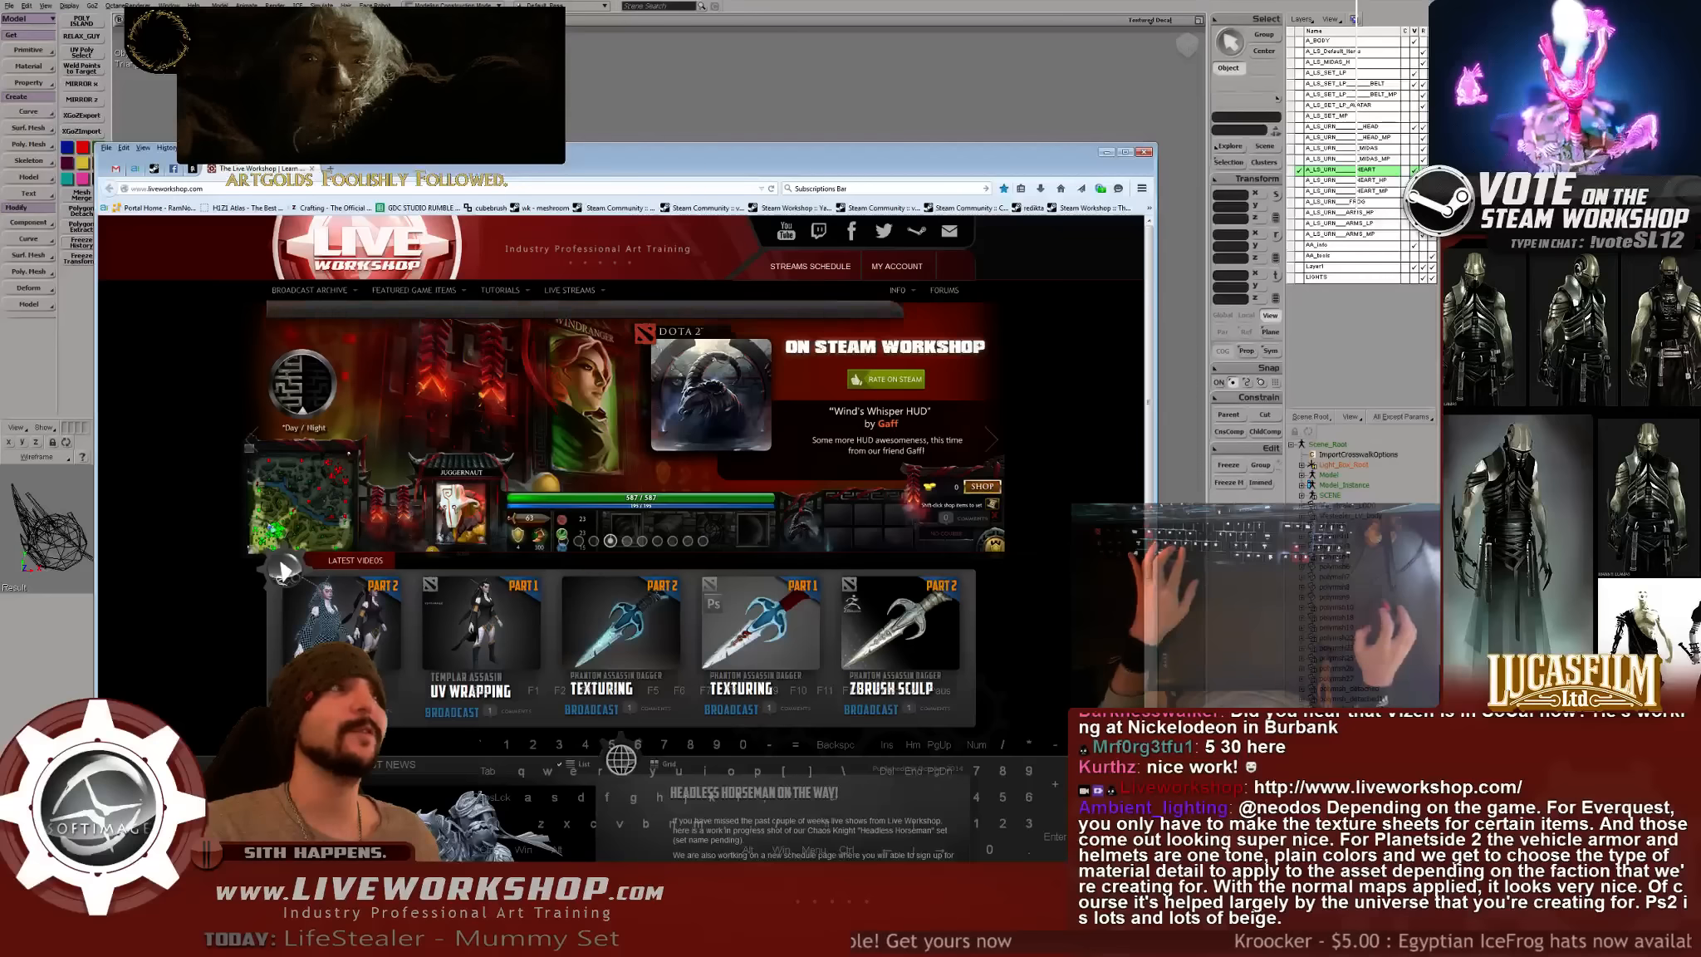
- Open the Steam Workshop page of the featured "Eternal Princess" Silencer set, copy its link, and close the page
{"action": "left_click", "coordinate": [252, 440]}
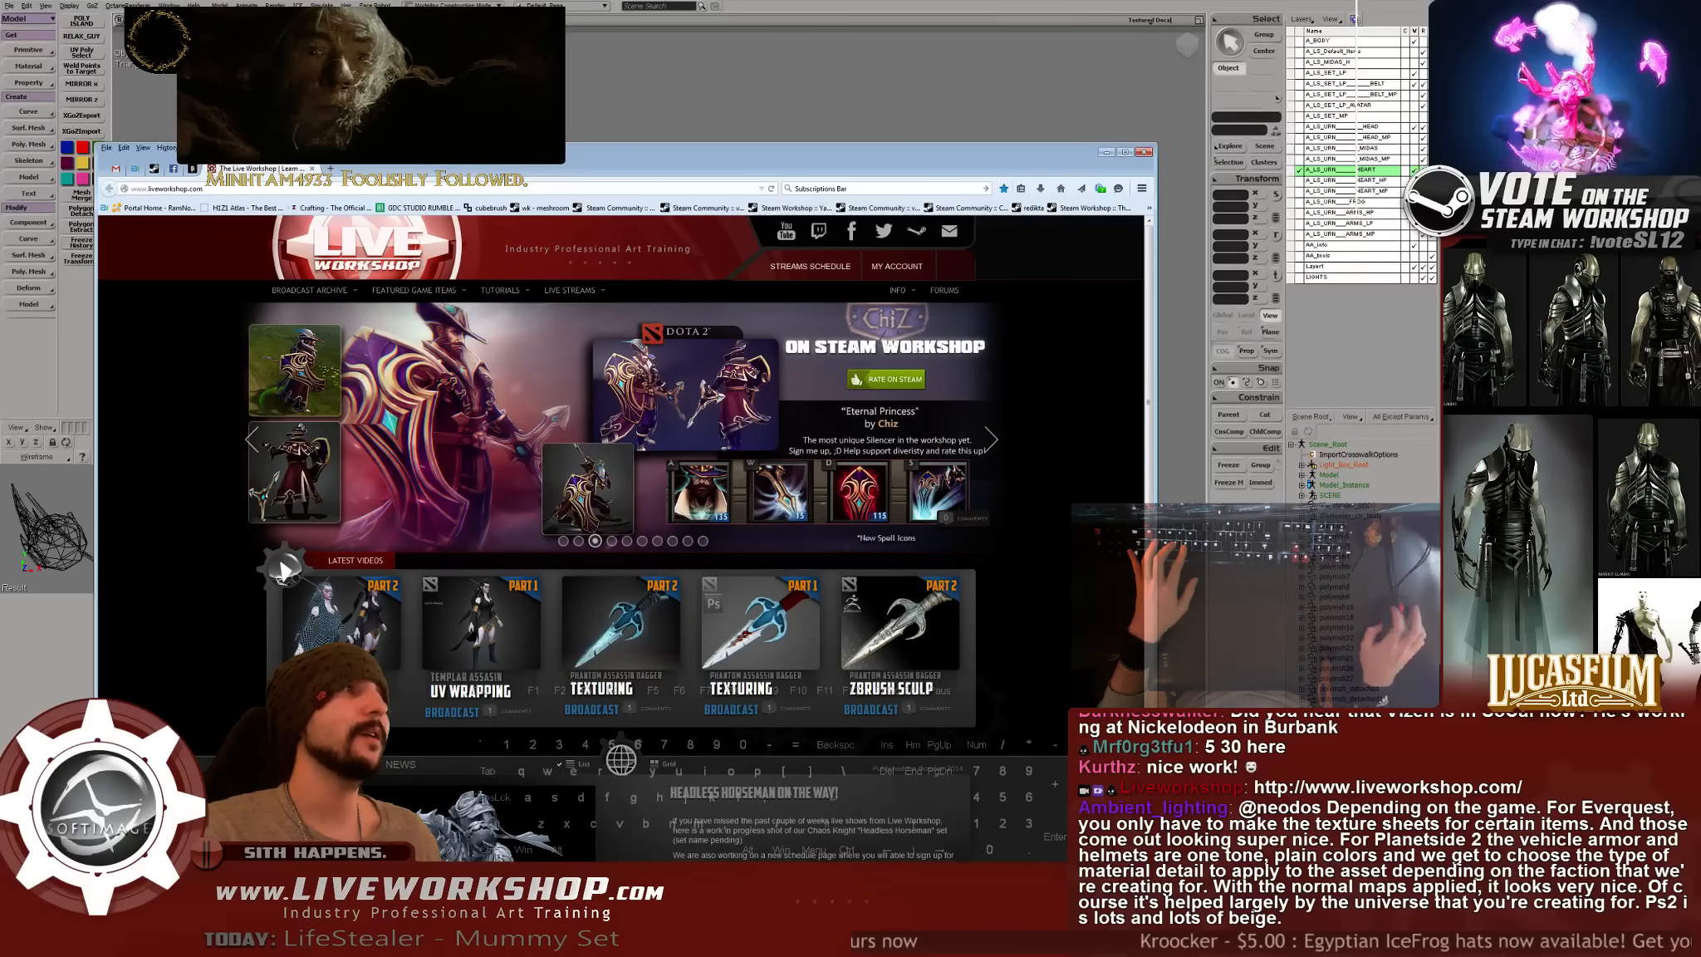
{"action": "left_click", "coordinate": [885, 378]}
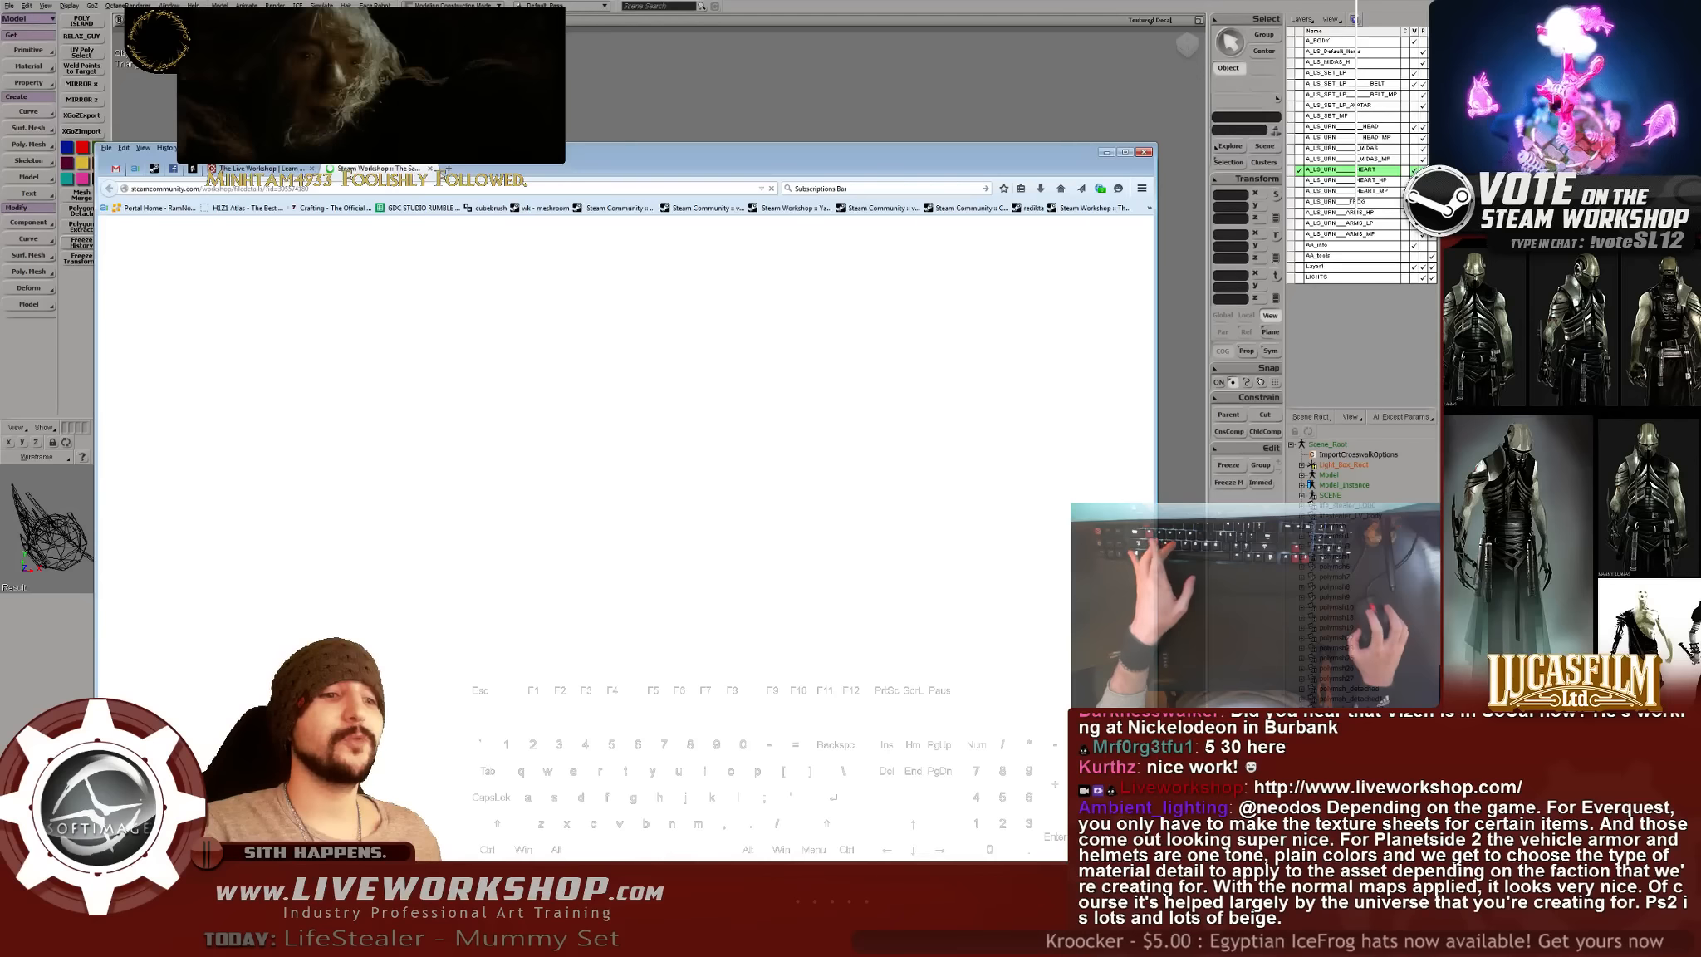
{"action": "key", "text": "ctrl+c"}
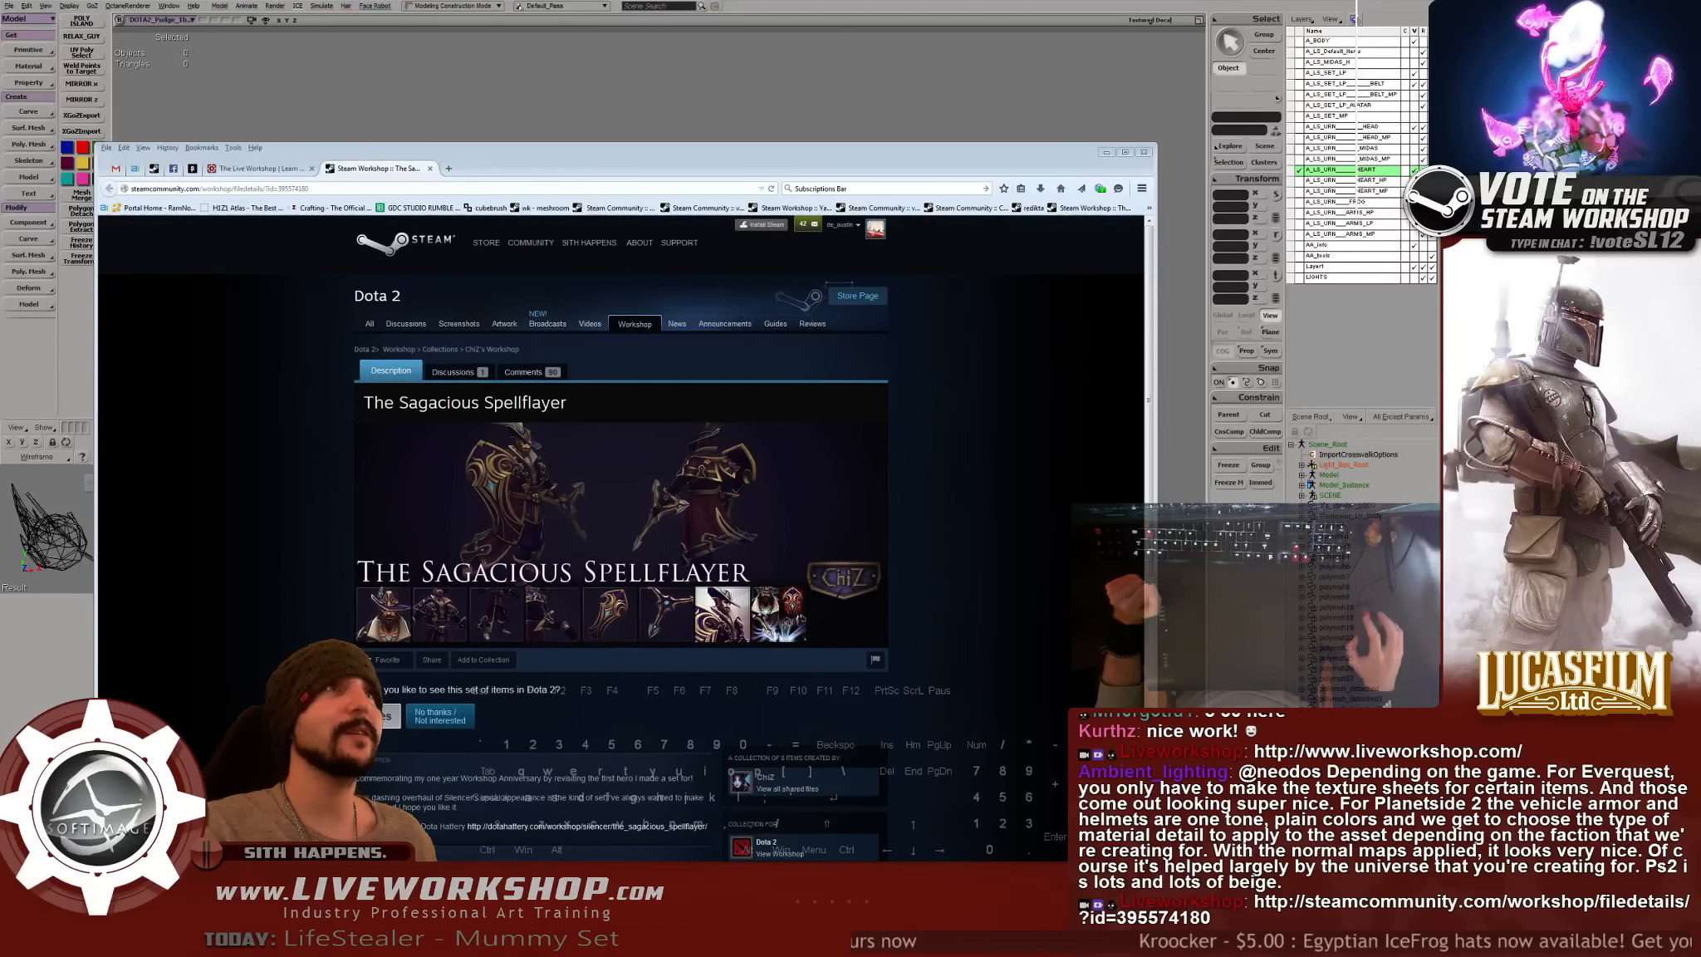
{"action": "key", "text": "ctrl+w"}
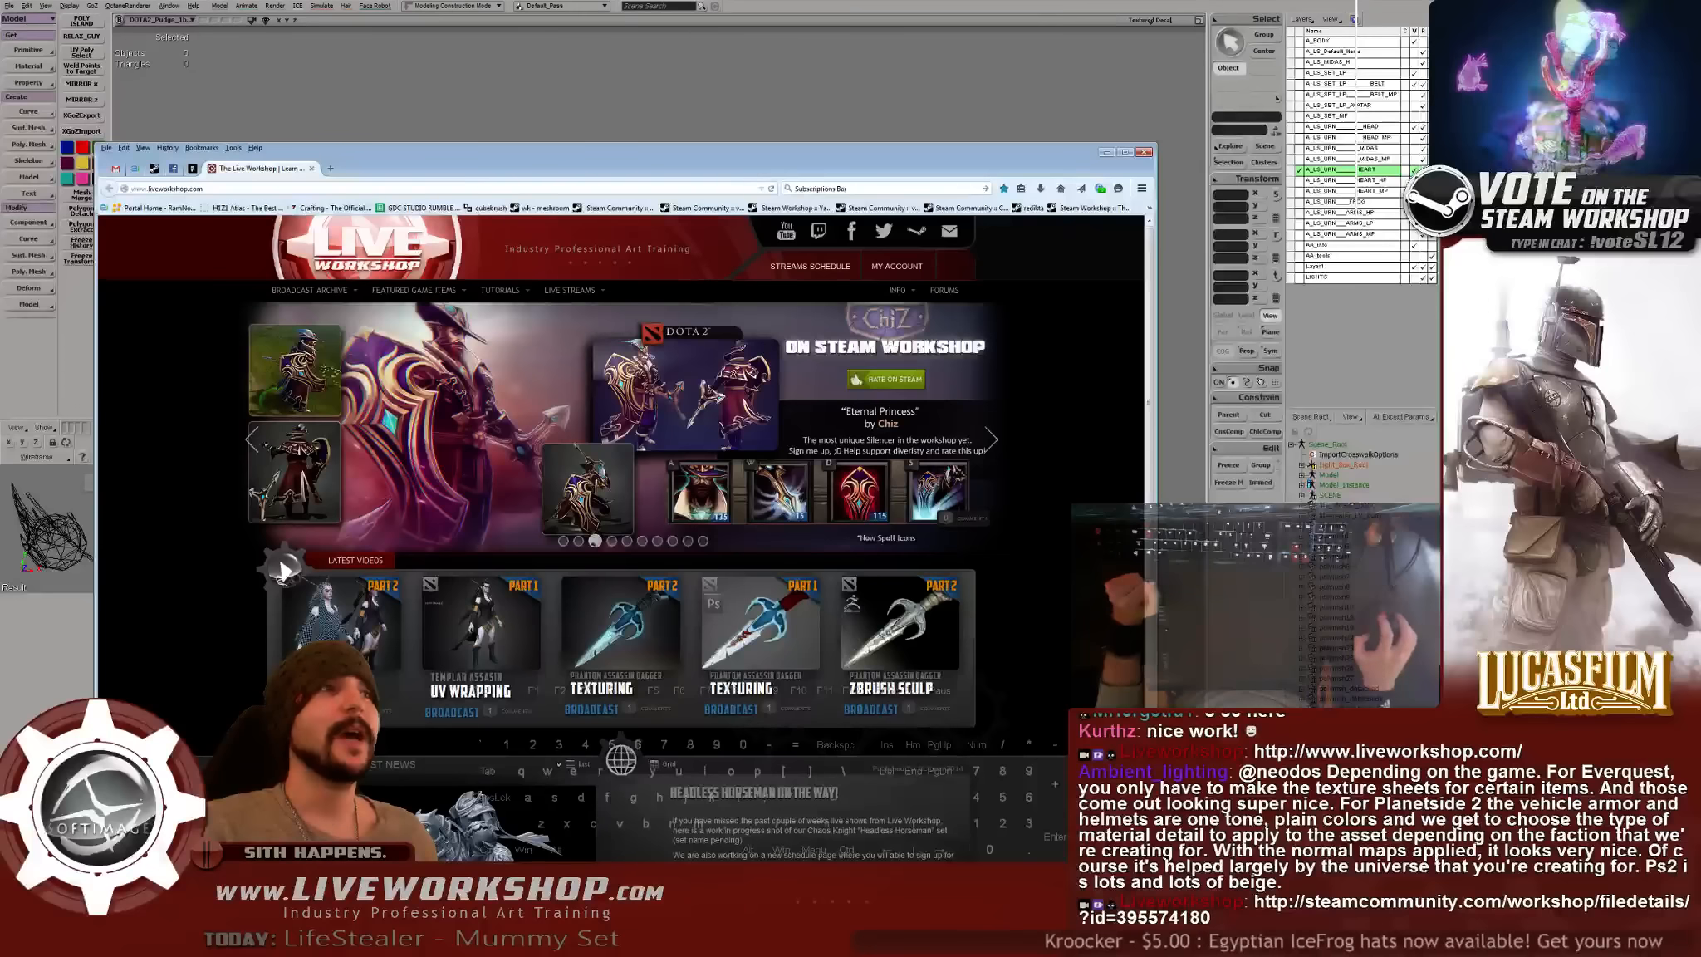
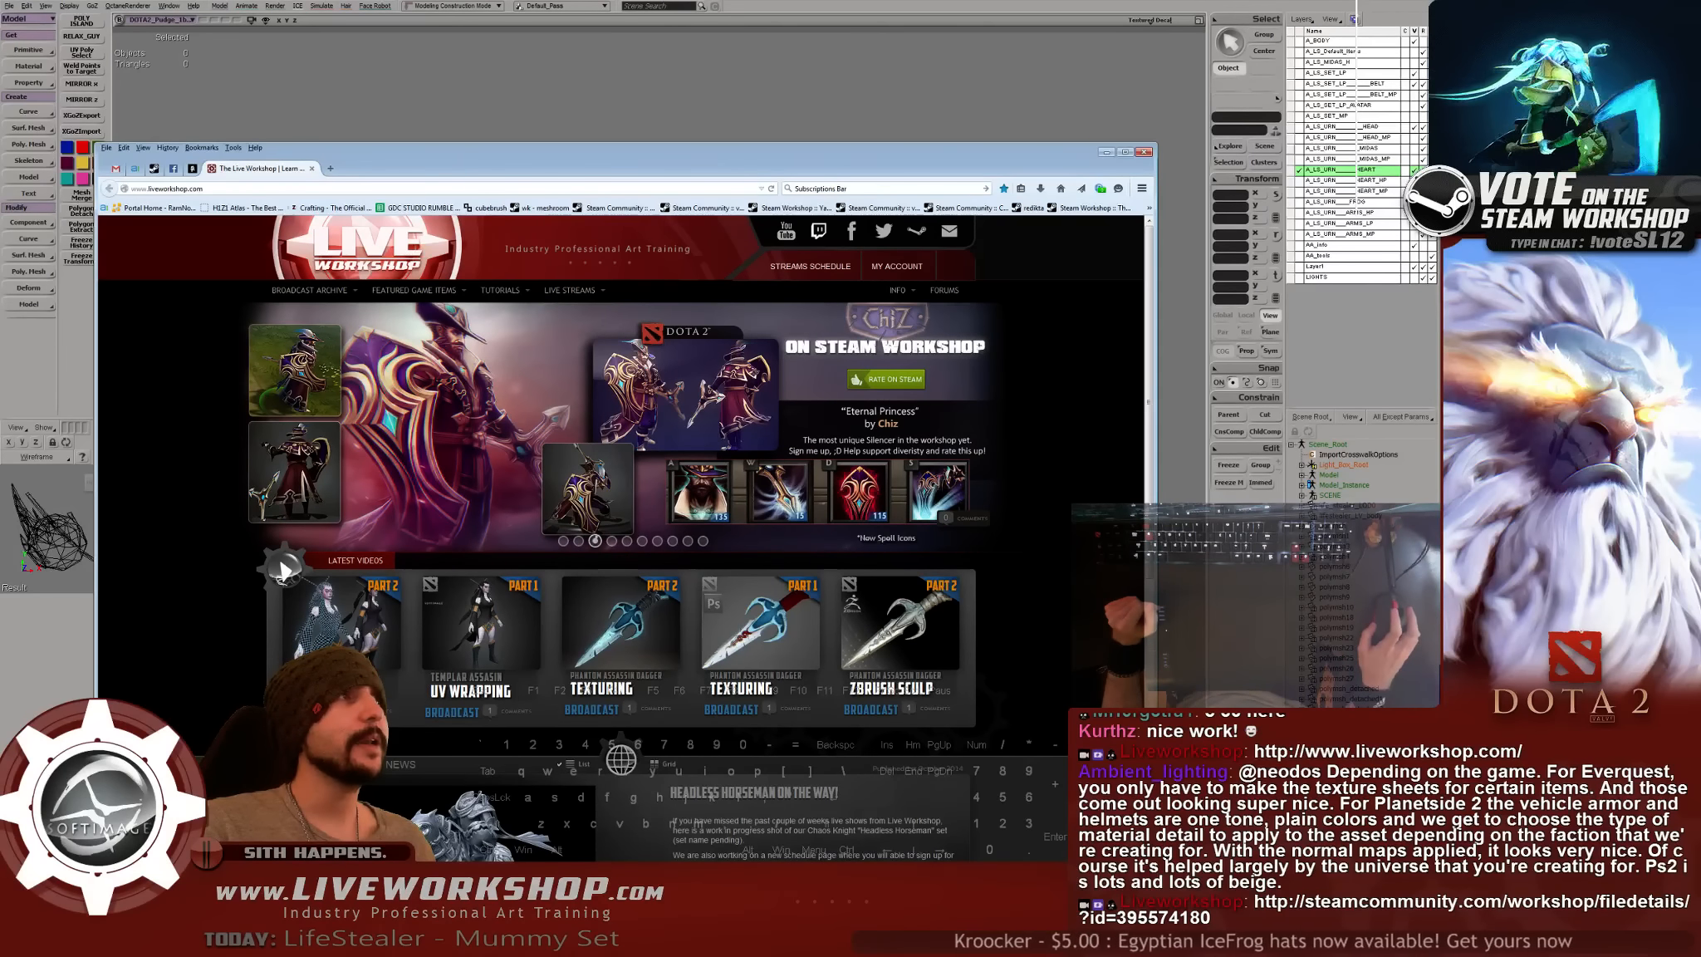
- Open the LiveWorkshop Twitch channel from the site and look over the information panels below the video
{"action": "left_click", "coordinate": [818, 231]}
{"action": "left_click_drag", "start_coordinate": [818, 156], "coordinate": [833, 152]}
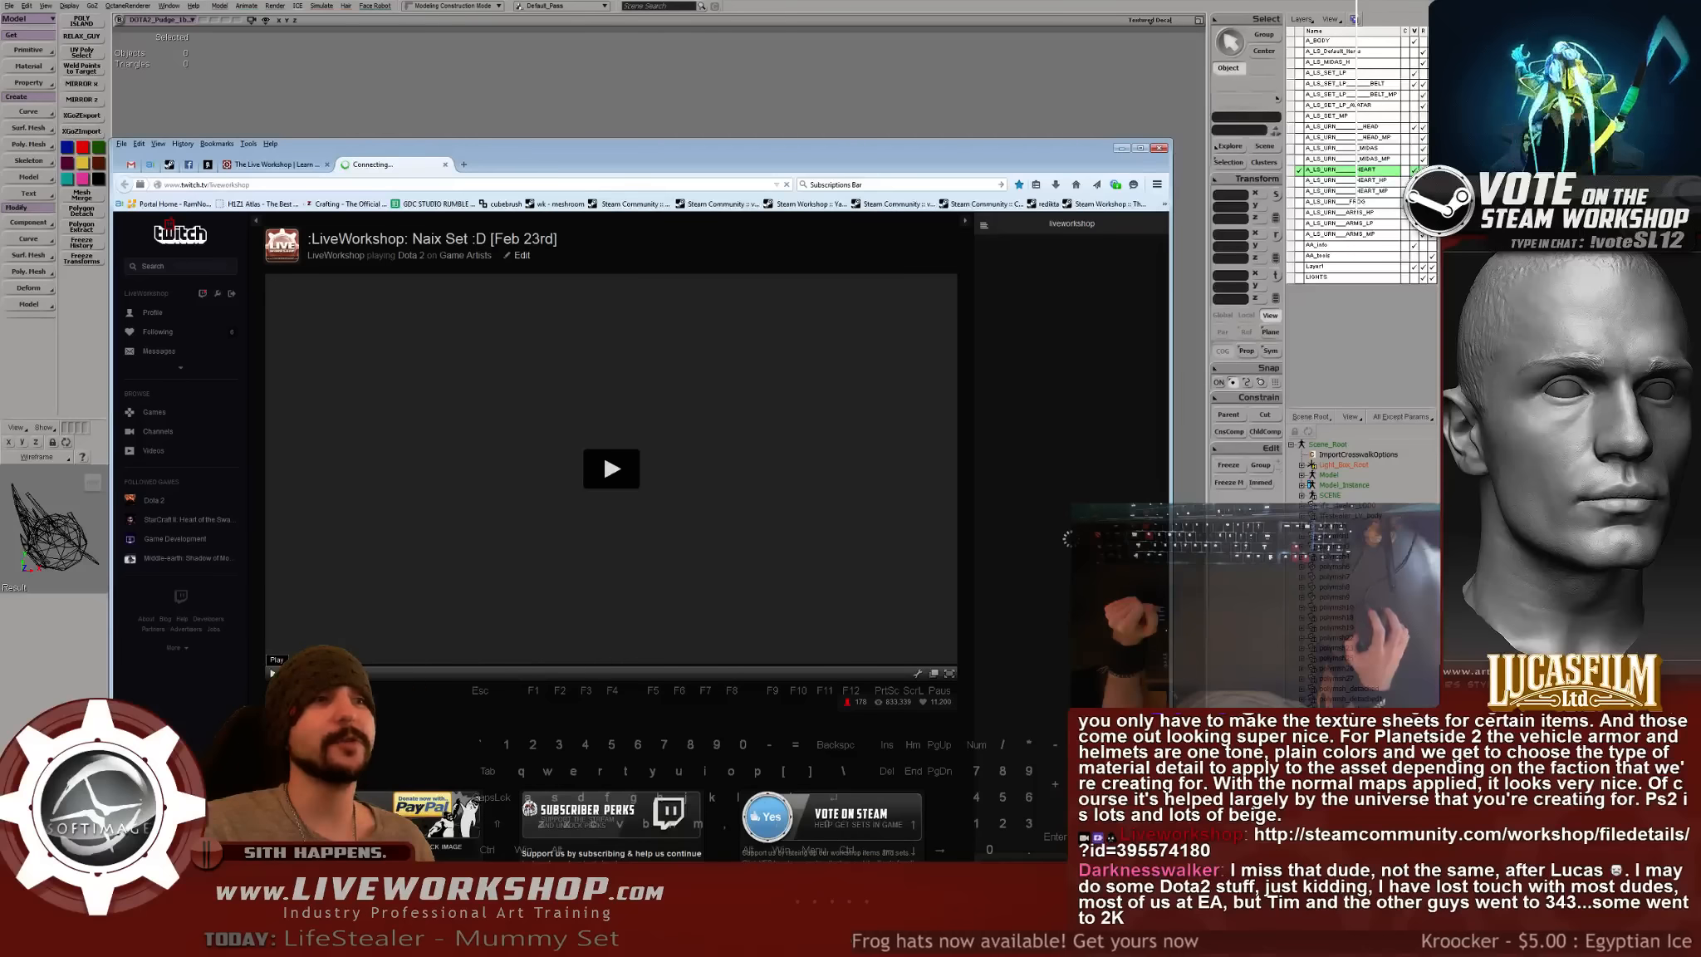
{"action": "scroll", "coordinate": [392, 560], "scroll_direction": "down", "scroll_amount": 3}
{"action": "scroll", "coordinate": [610, 540], "scroll_direction": "down", "scroll_amount": 4}
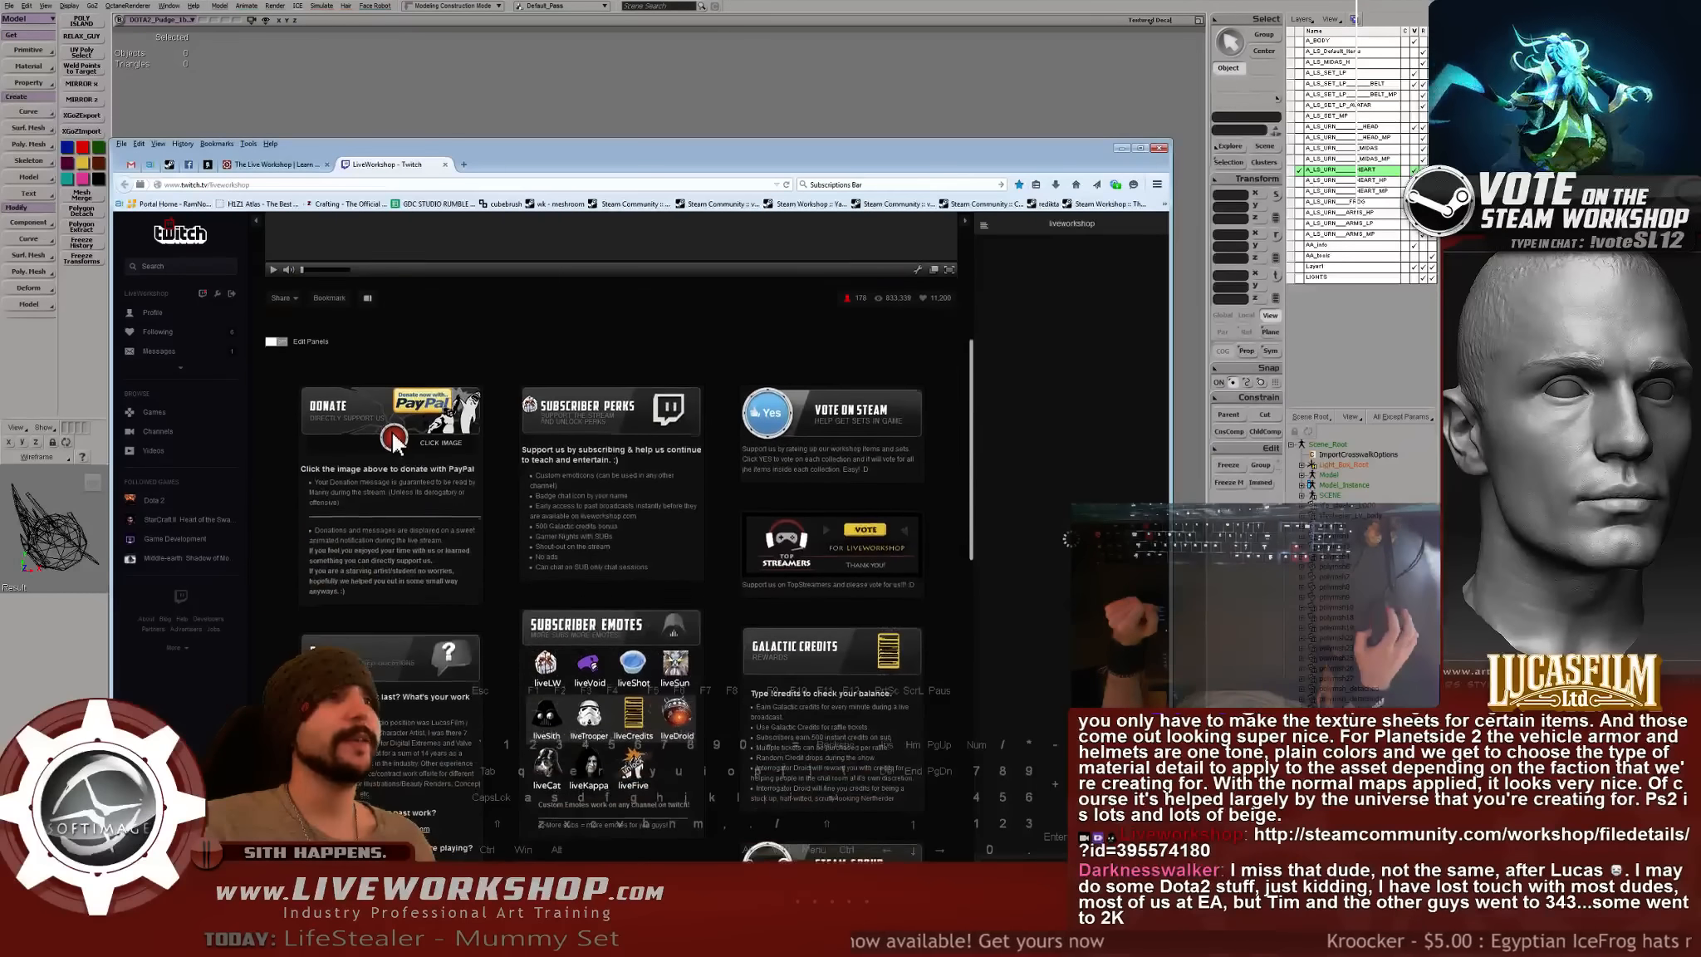
{"action": "scroll", "coordinate": [395, 231], "scroll_direction": "down", "scroll_amount": 2}
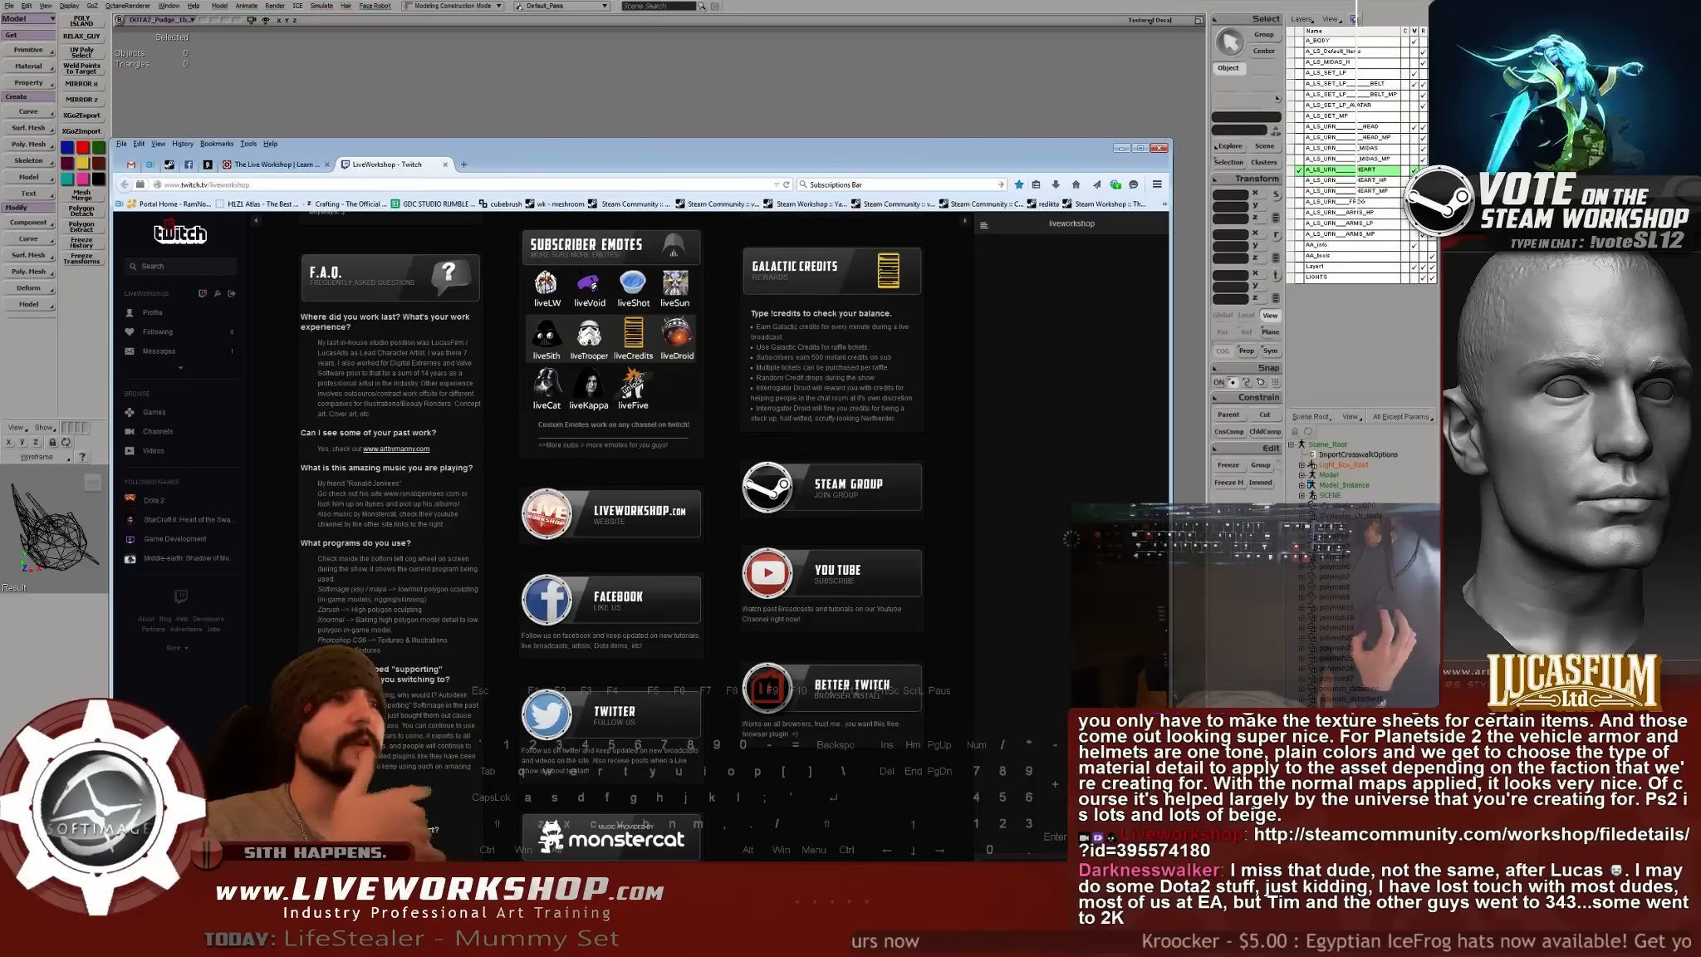
{"action": "scroll", "coordinate": [611, 536], "scroll_direction": "down", "scroll_amount": 1}
{"action": "scroll", "coordinate": [397, 538], "scroll_direction": "up", "scroll_amount": 6}
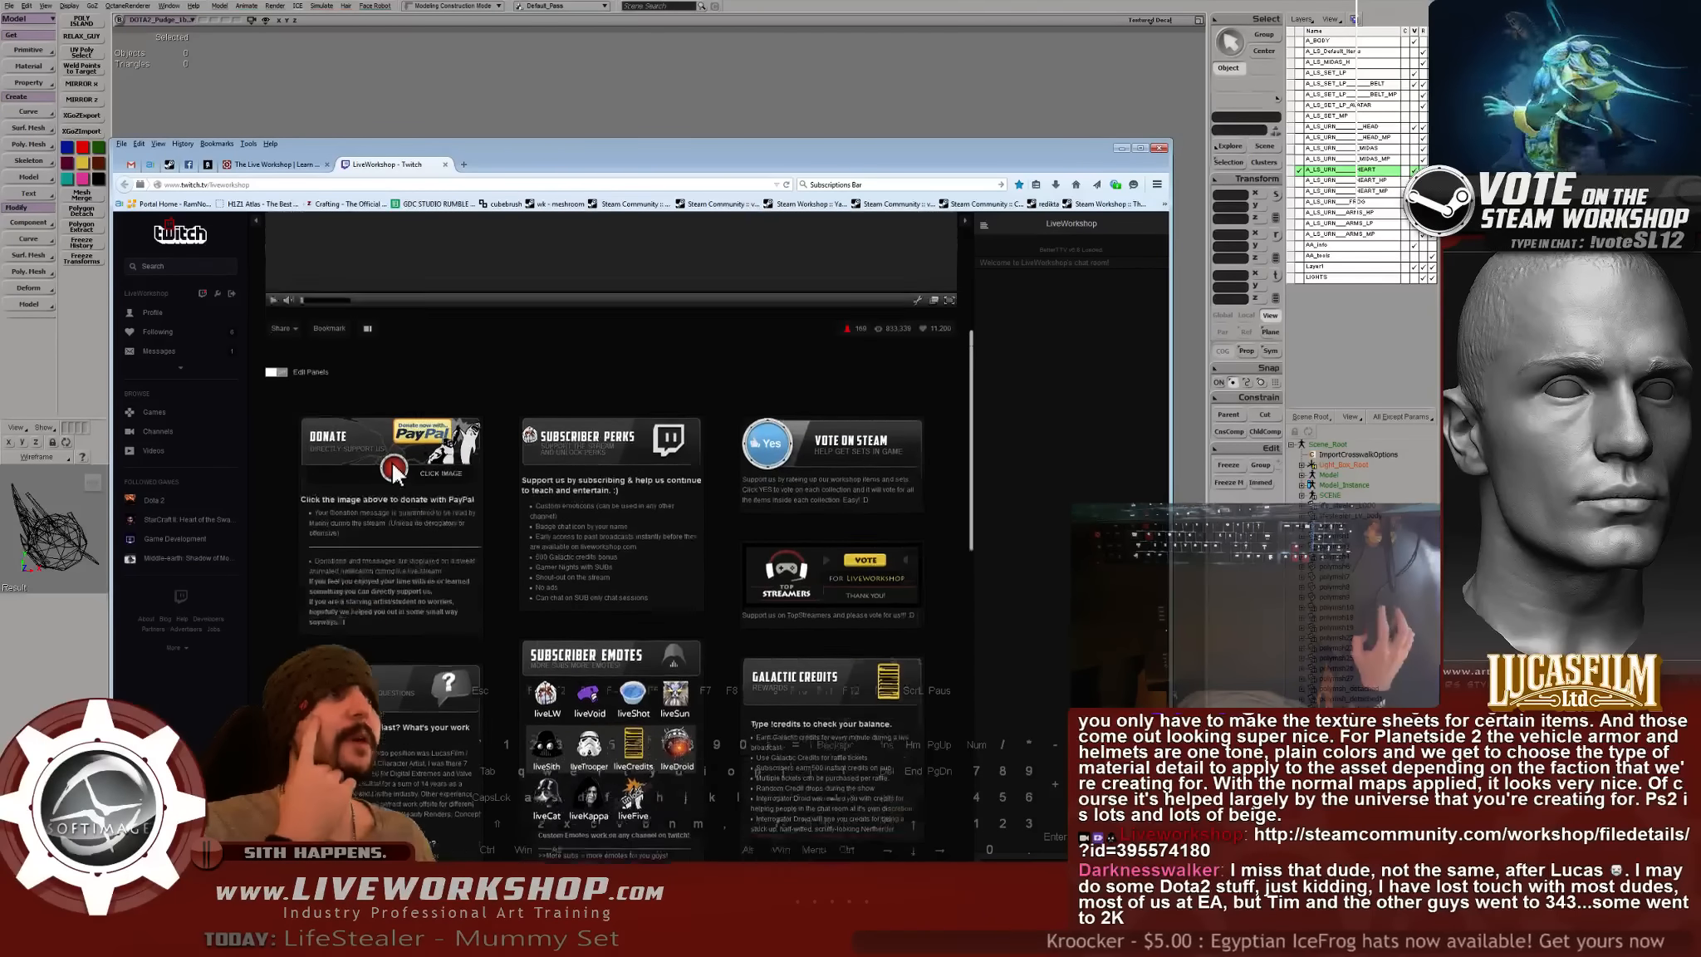
- Open the Steam Workshop collections from the channel's vote panel and review the items in StarLadder 12: Lineage of the Banished Guard
{"action": "left_click", "coordinate": [831, 507]}
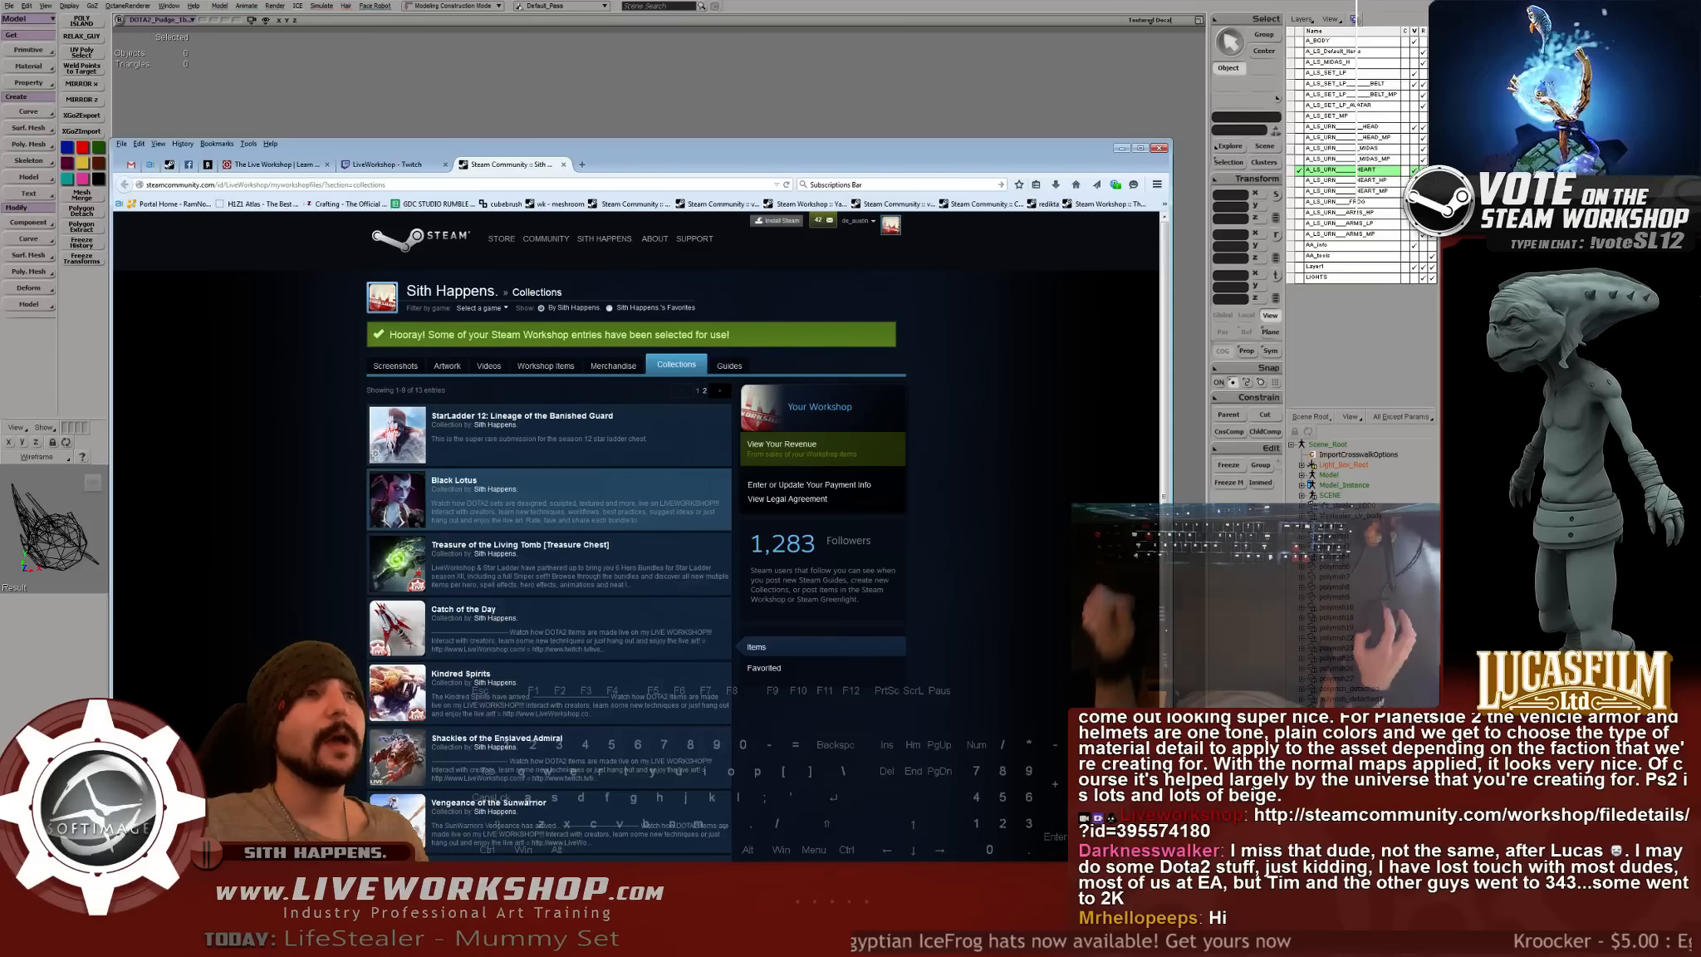
{"action": "scroll", "coordinate": [548, 598], "scroll_direction": "down", "scroll_amount": 2}
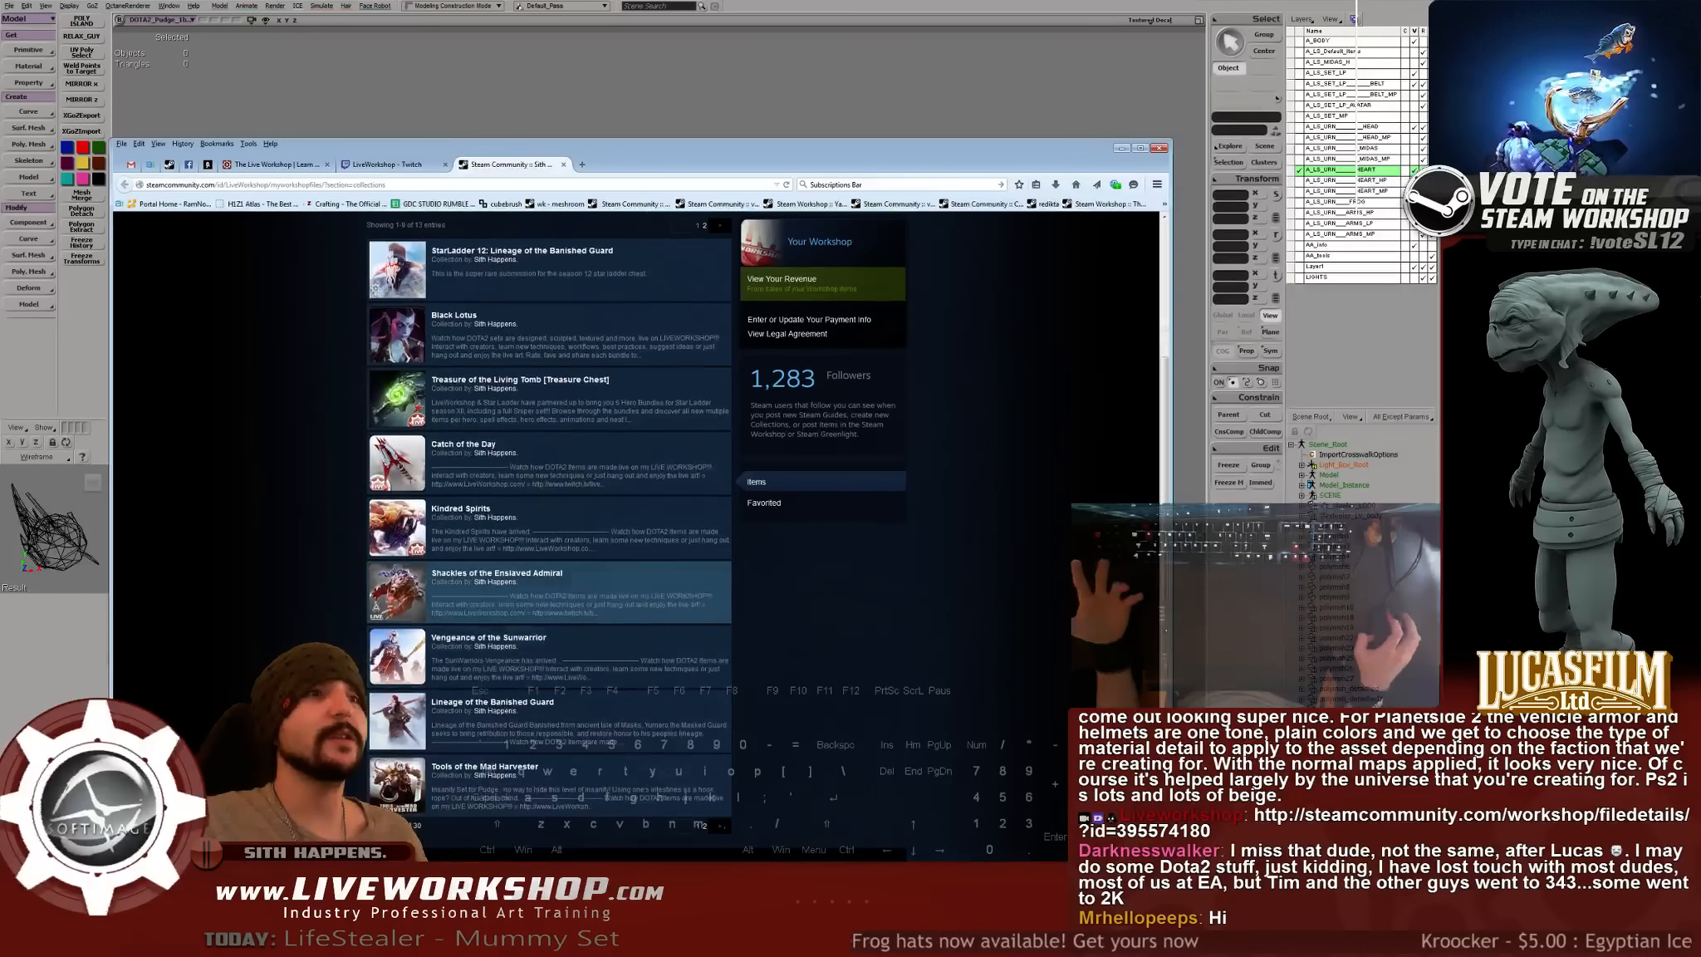
{"action": "scroll", "coordinate": [549, 592], "scroll_direction": "up", "scroll_amount": 2}
{"action": "left_click", "coordinate": [531, 432]}
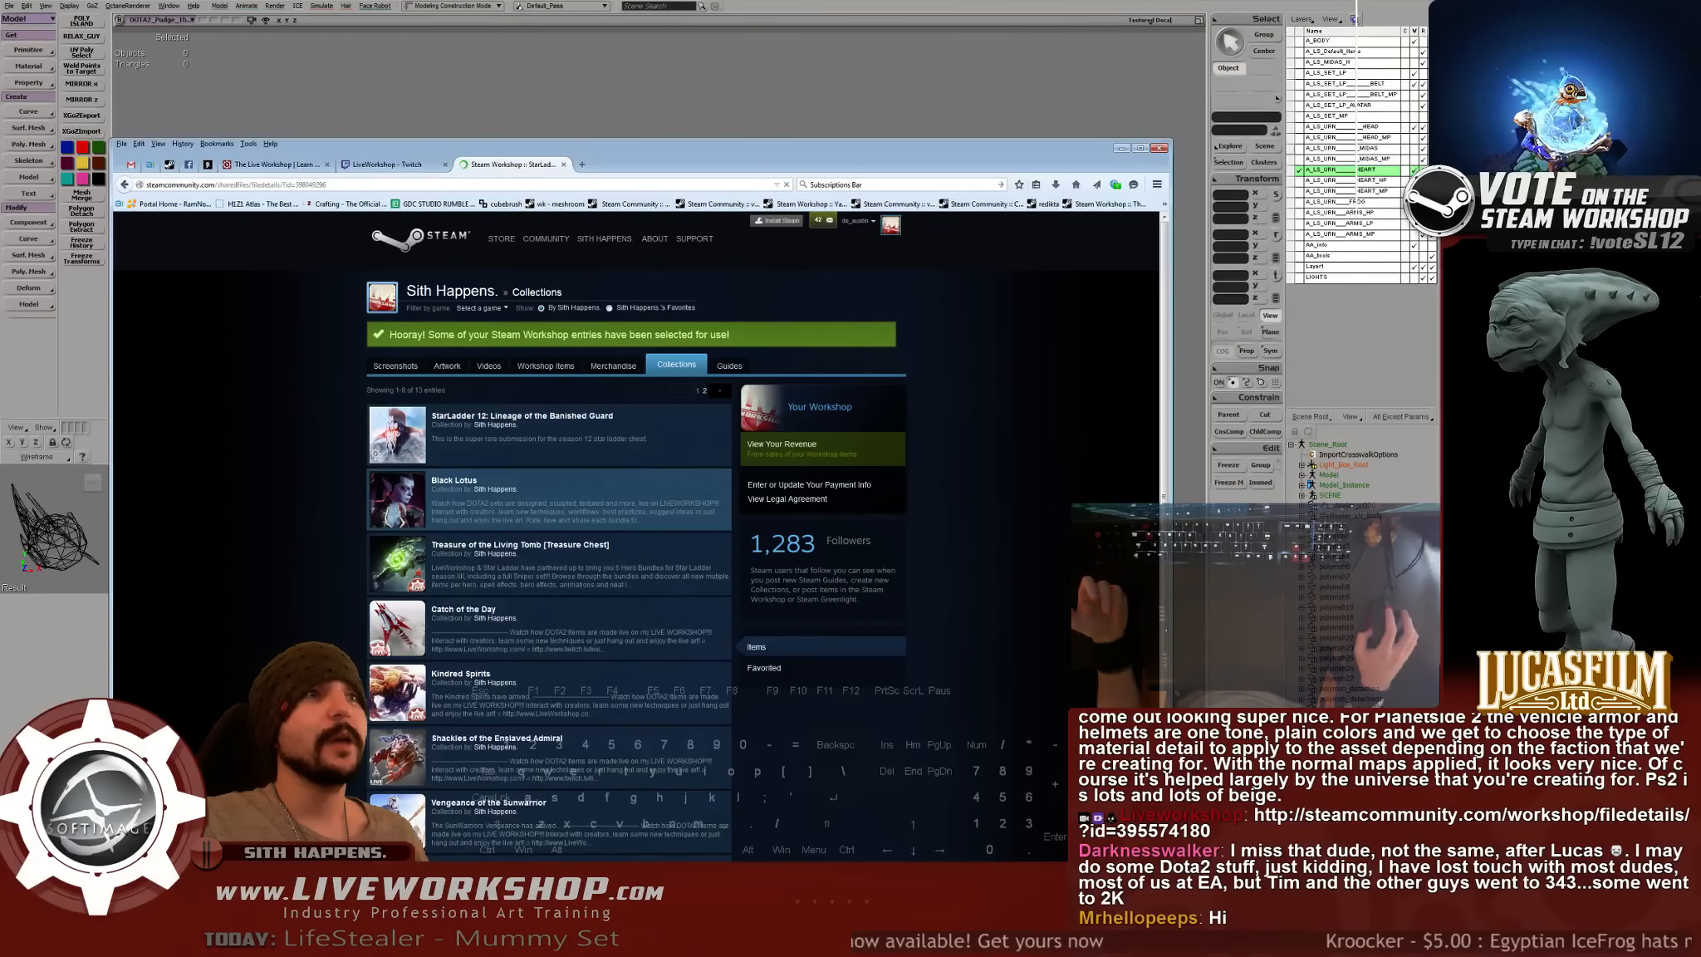
{"action": "scroll", "coordinate": [635, 531], "scroll_direction": "down", "scroll_amount": 2}
{"action": "scroll", "coordinate": [635, 532], "scroll_direction": "down", "scroll_amount": 5}
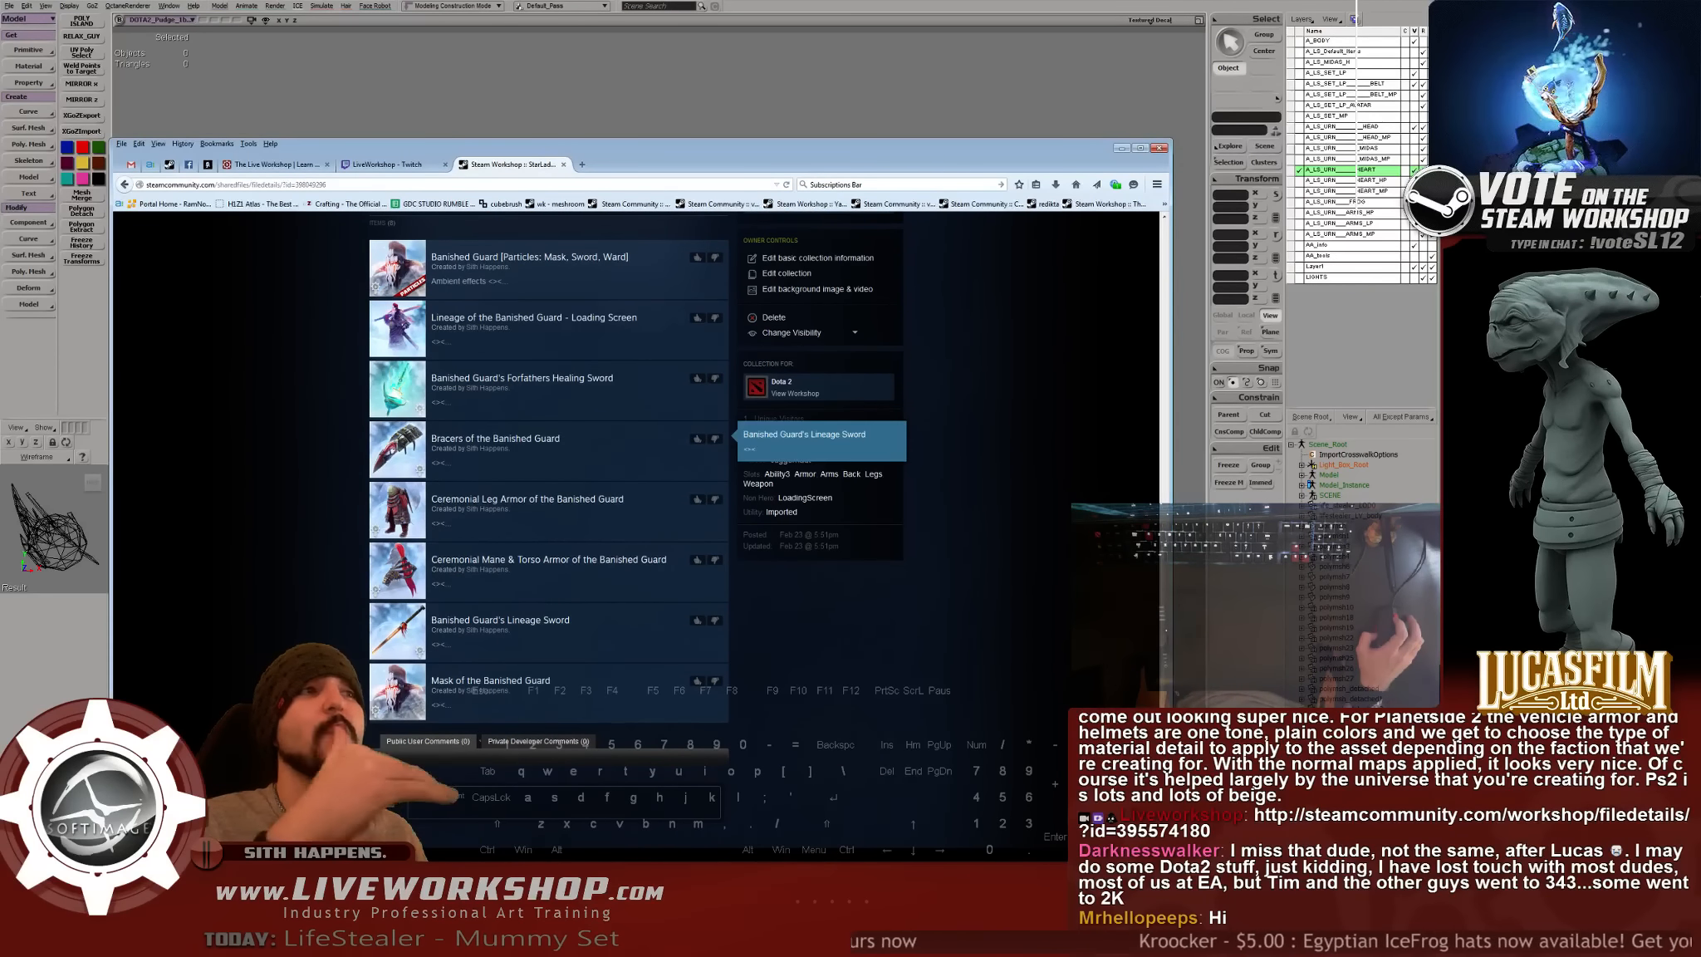
- Return from the StarLadder 12 collection to the list of Workshop collections and look through its entries
{"action": "scroll", "coordinate": [635, 532], "scroll_direction": "up", "scroll_amount": 7}
{"action": "key", "text": "alt+Left"}
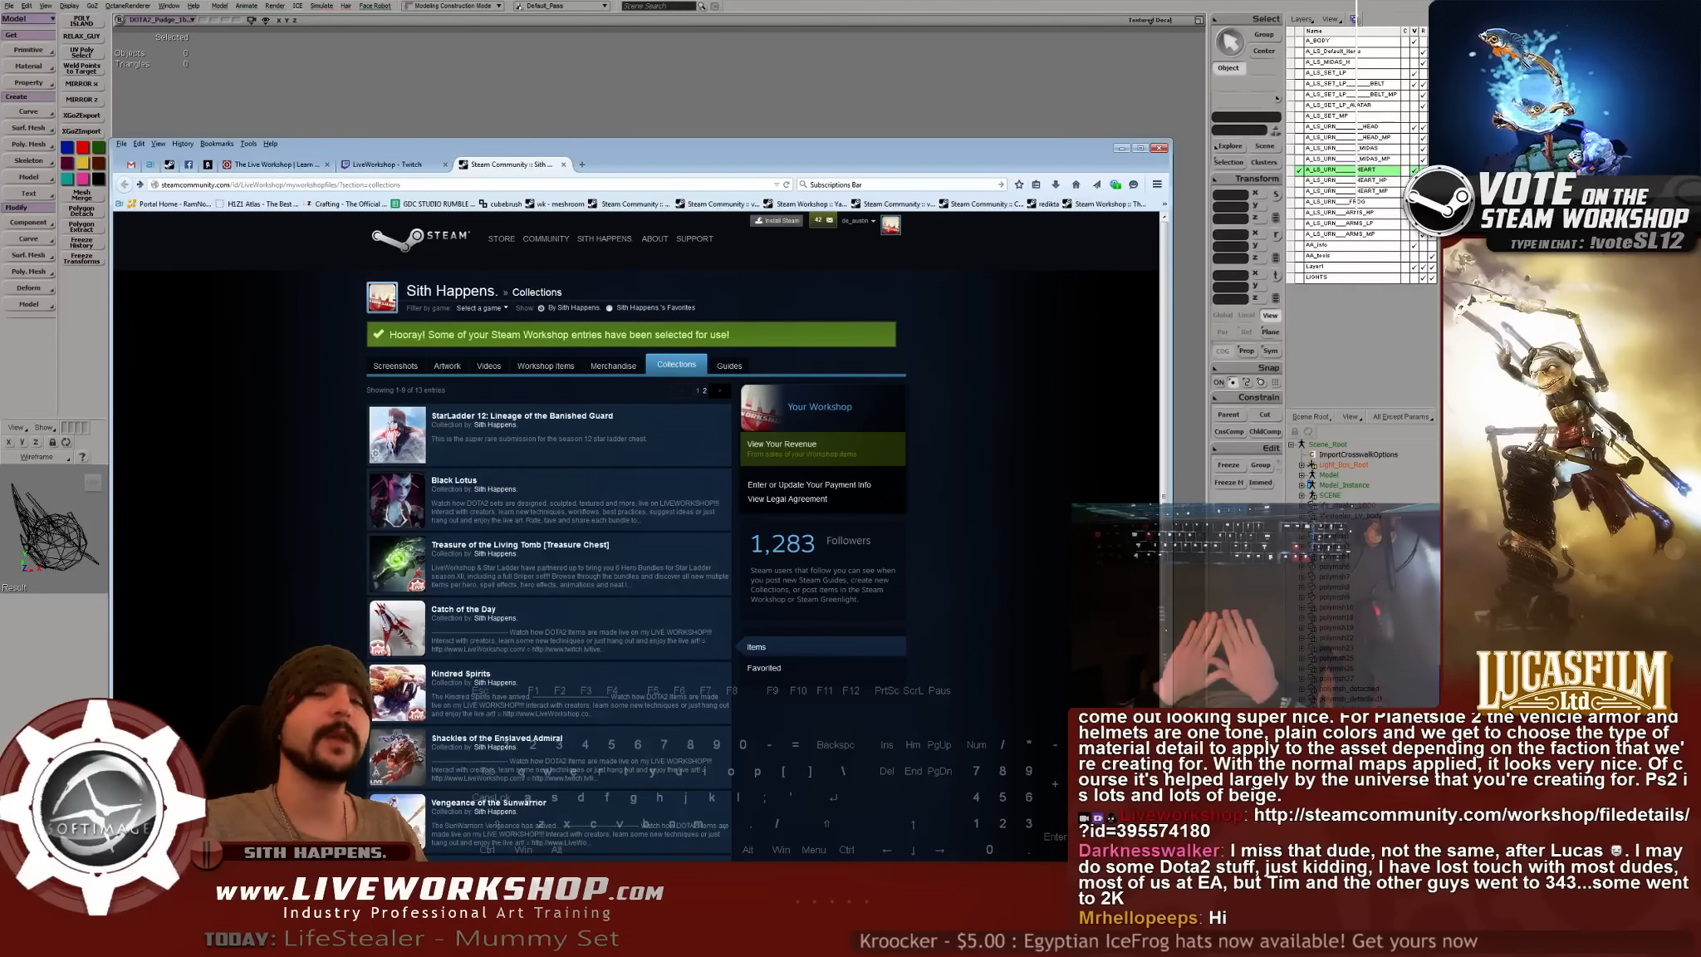
{"action": "scroll", "coordinate": [581, 490], "scroll_direction": "down", "scroll_amount": 3}
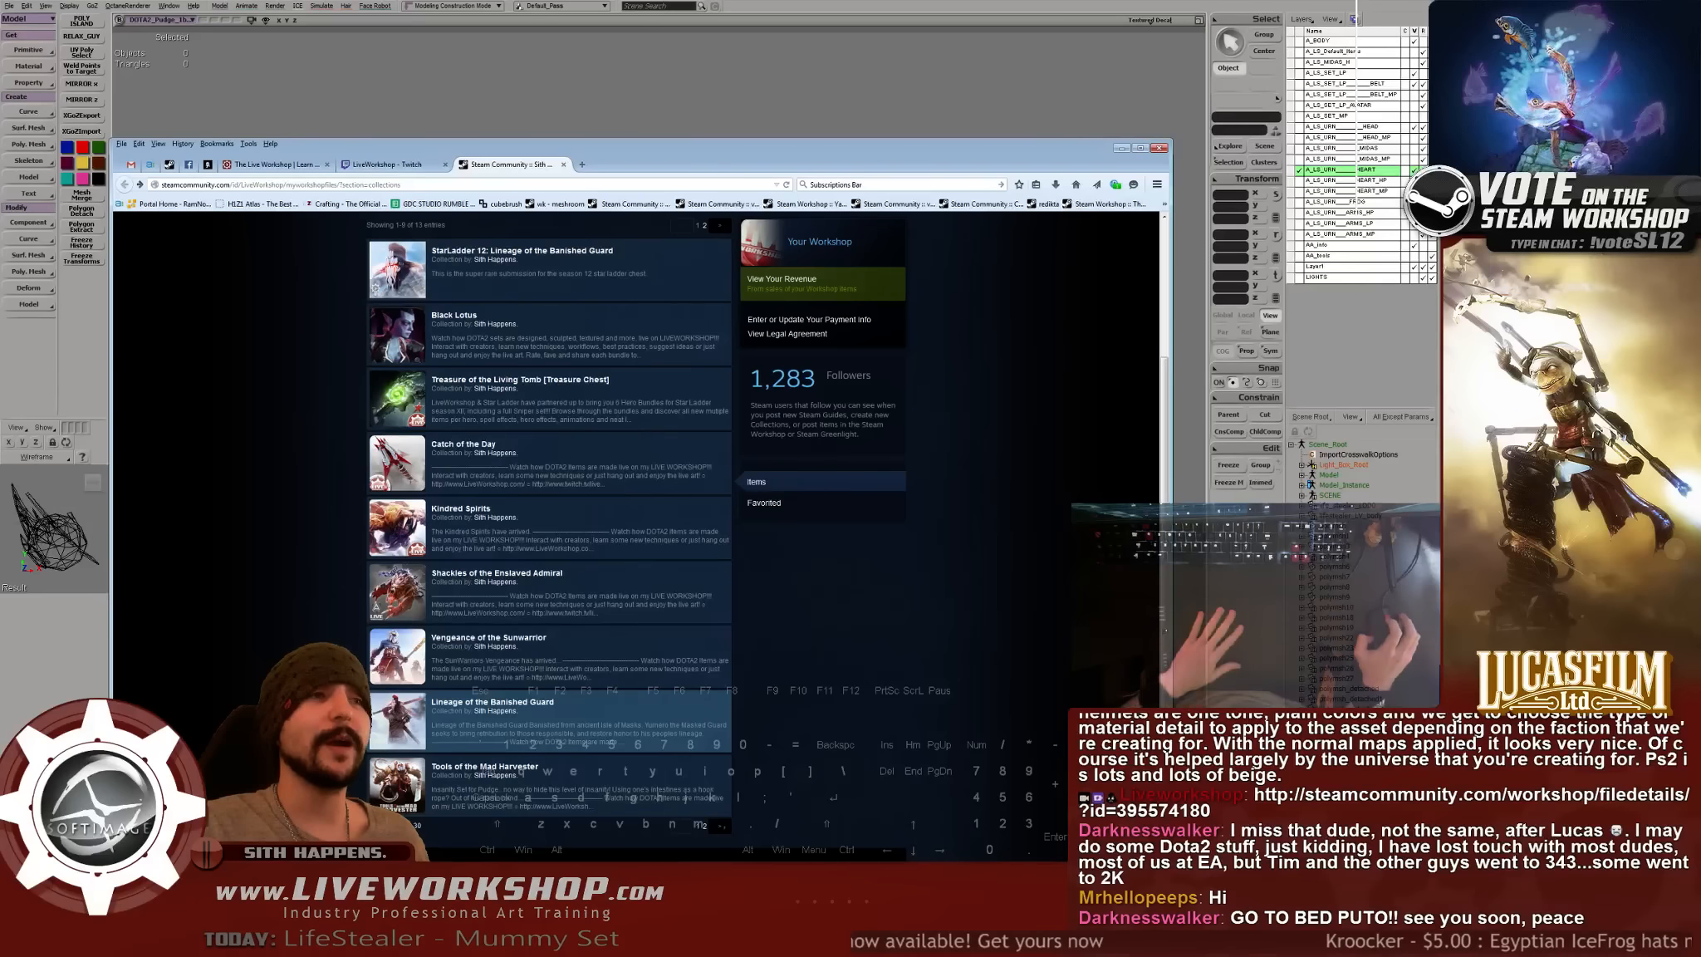
{"action": "scroll", "coordinate": [548, 581], "scroll_direction": "up", "scroll_amount": 1}
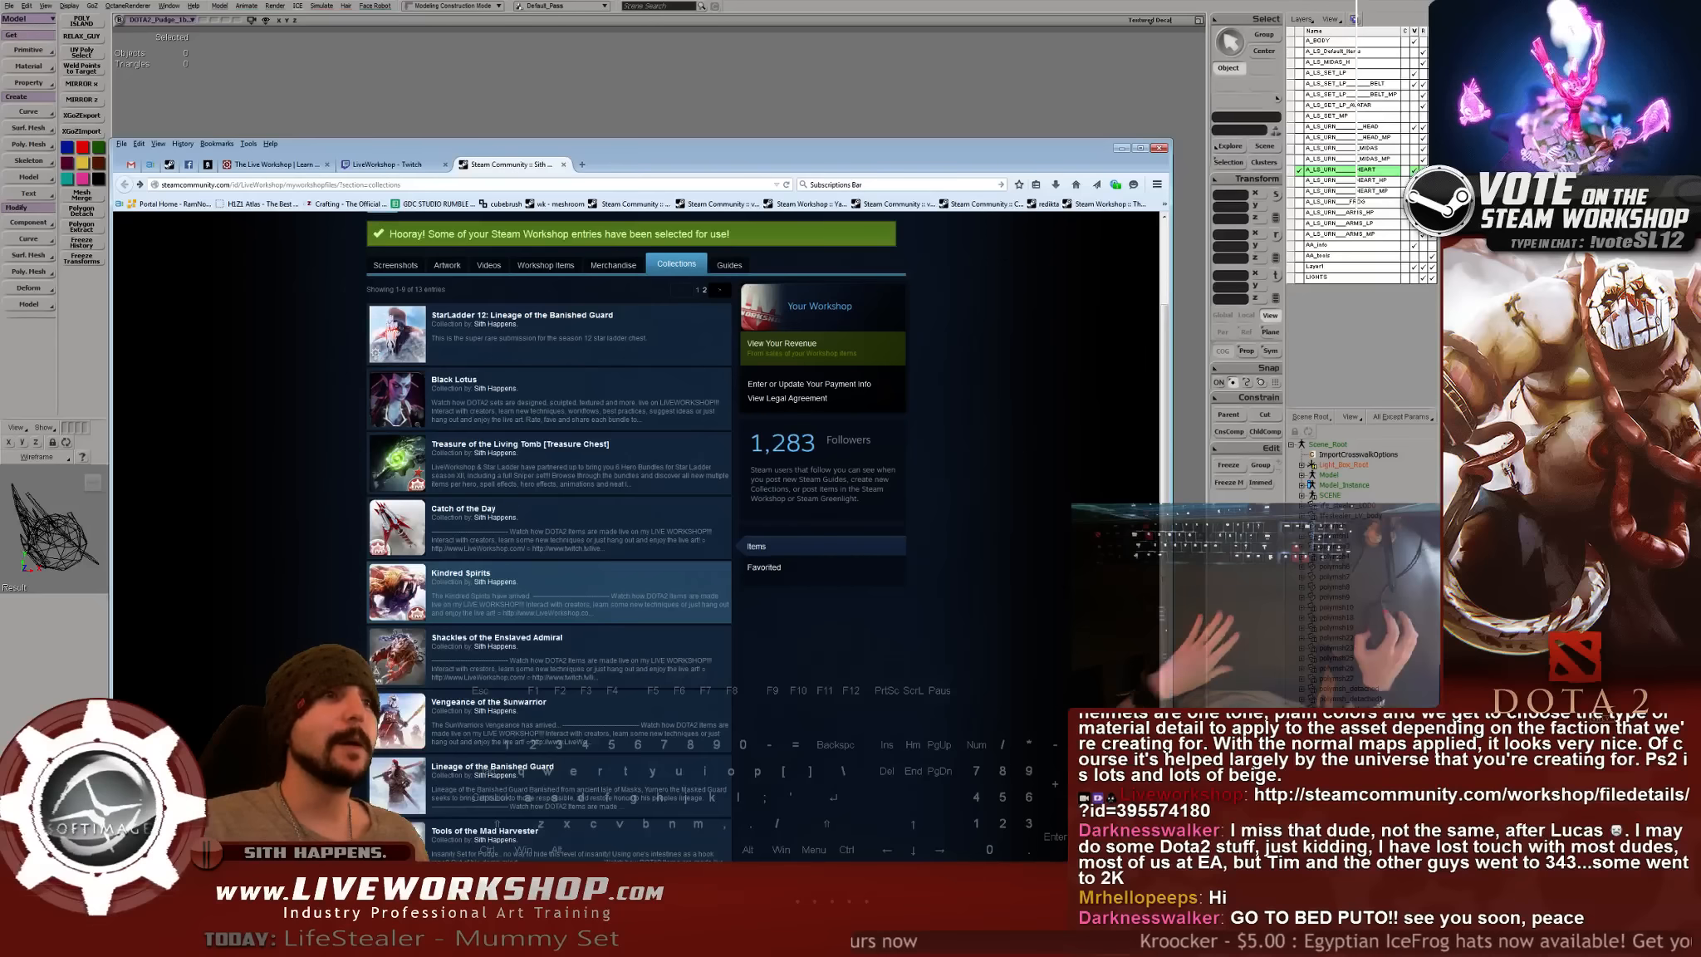
{"action": "scroll", "coordinate": [548, 540], "scroll_direction": "up", "scroll_amount": 1}
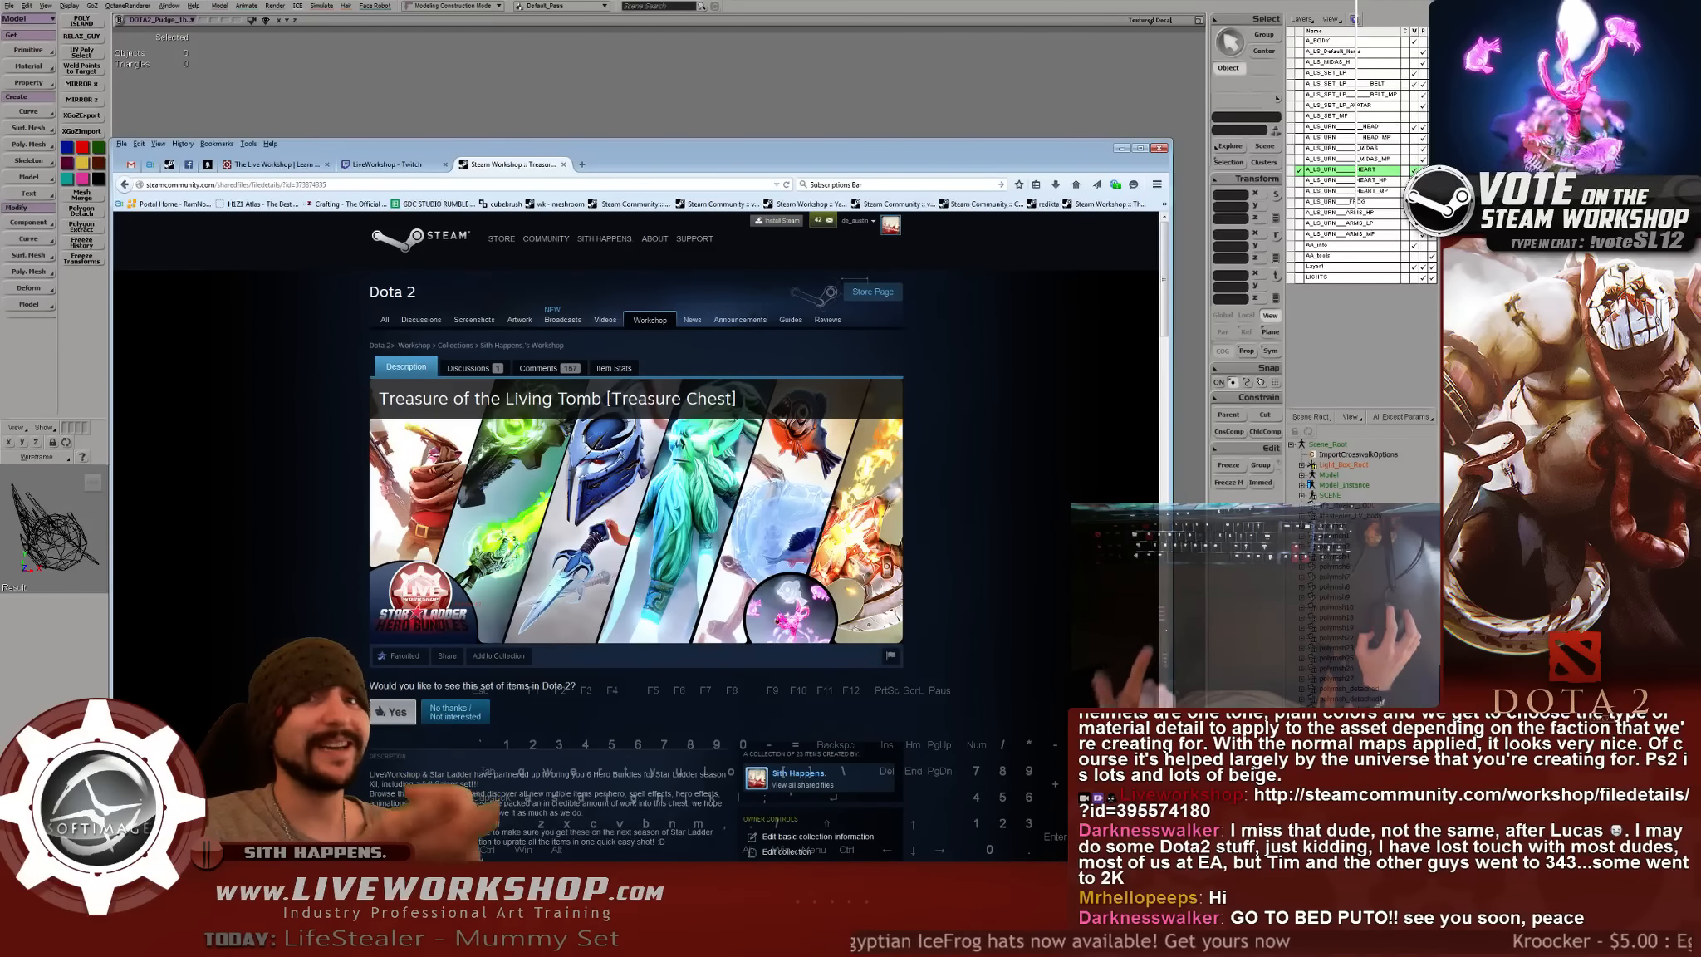
- Review the items in the Treasure of the Living Tomb collection, from Oath of the Dead to the Desert Snake pieces
{"action": "scroll", "coordinate": [548, 498], "scroll_direction": "down", "scroll_amount": 10}
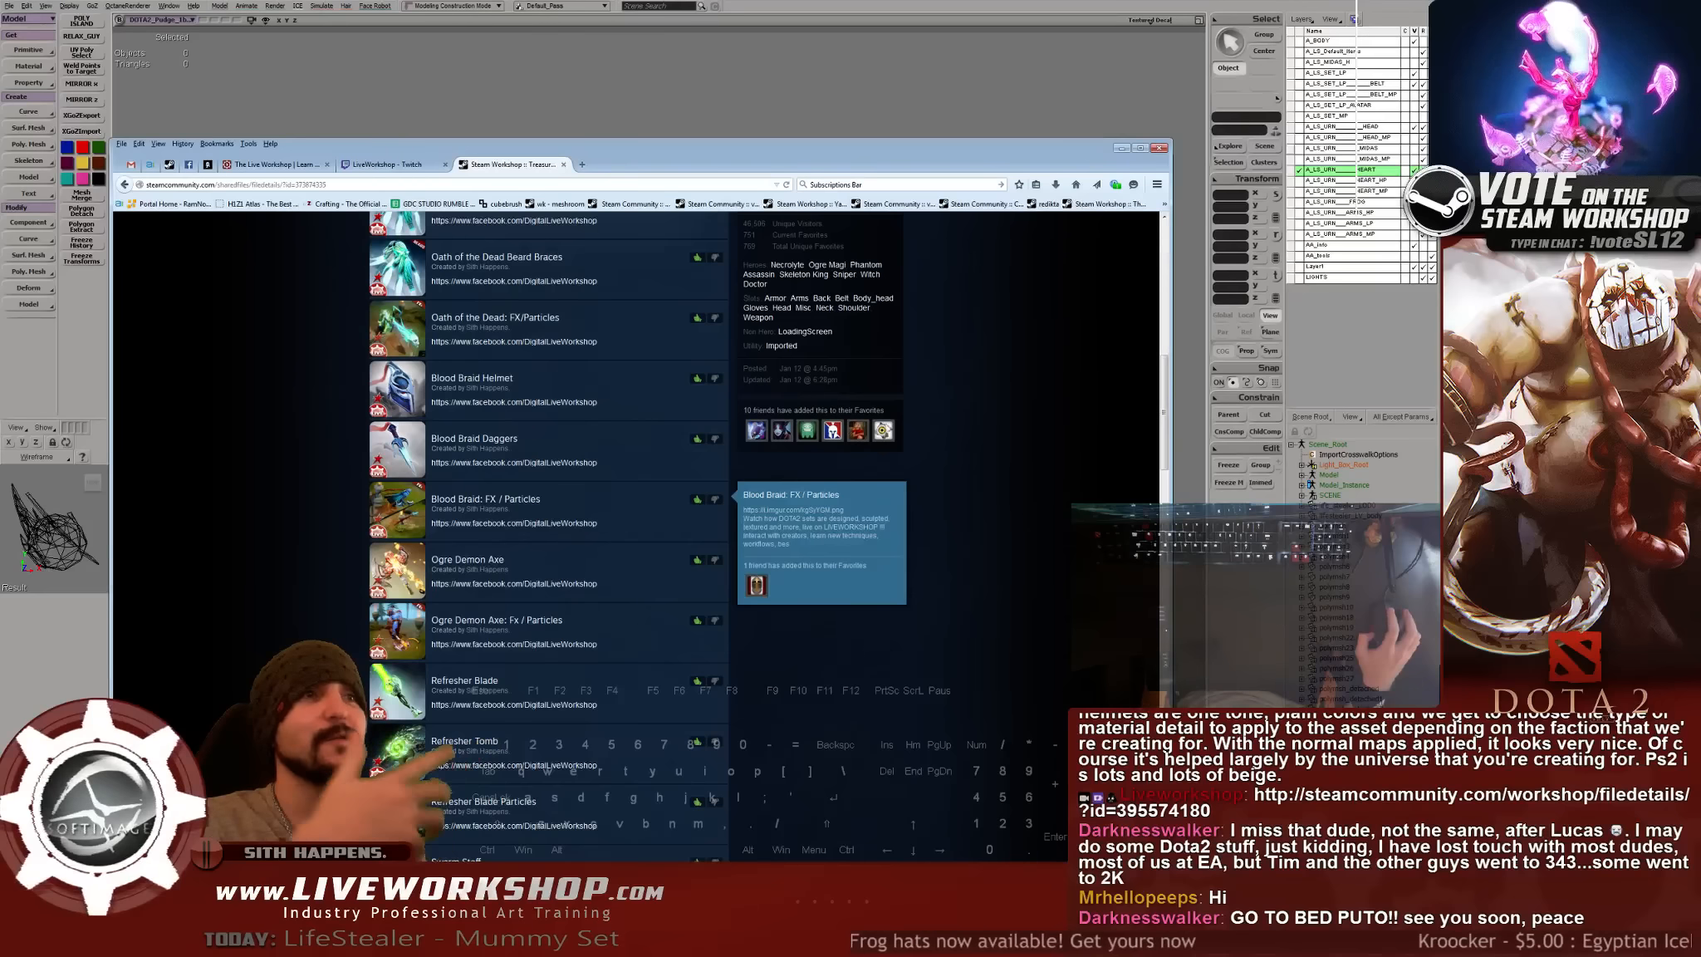
{"action": "scroll", "coordinate": [548, 531], "scroll_direction": "down", "scroll_amount": 5}
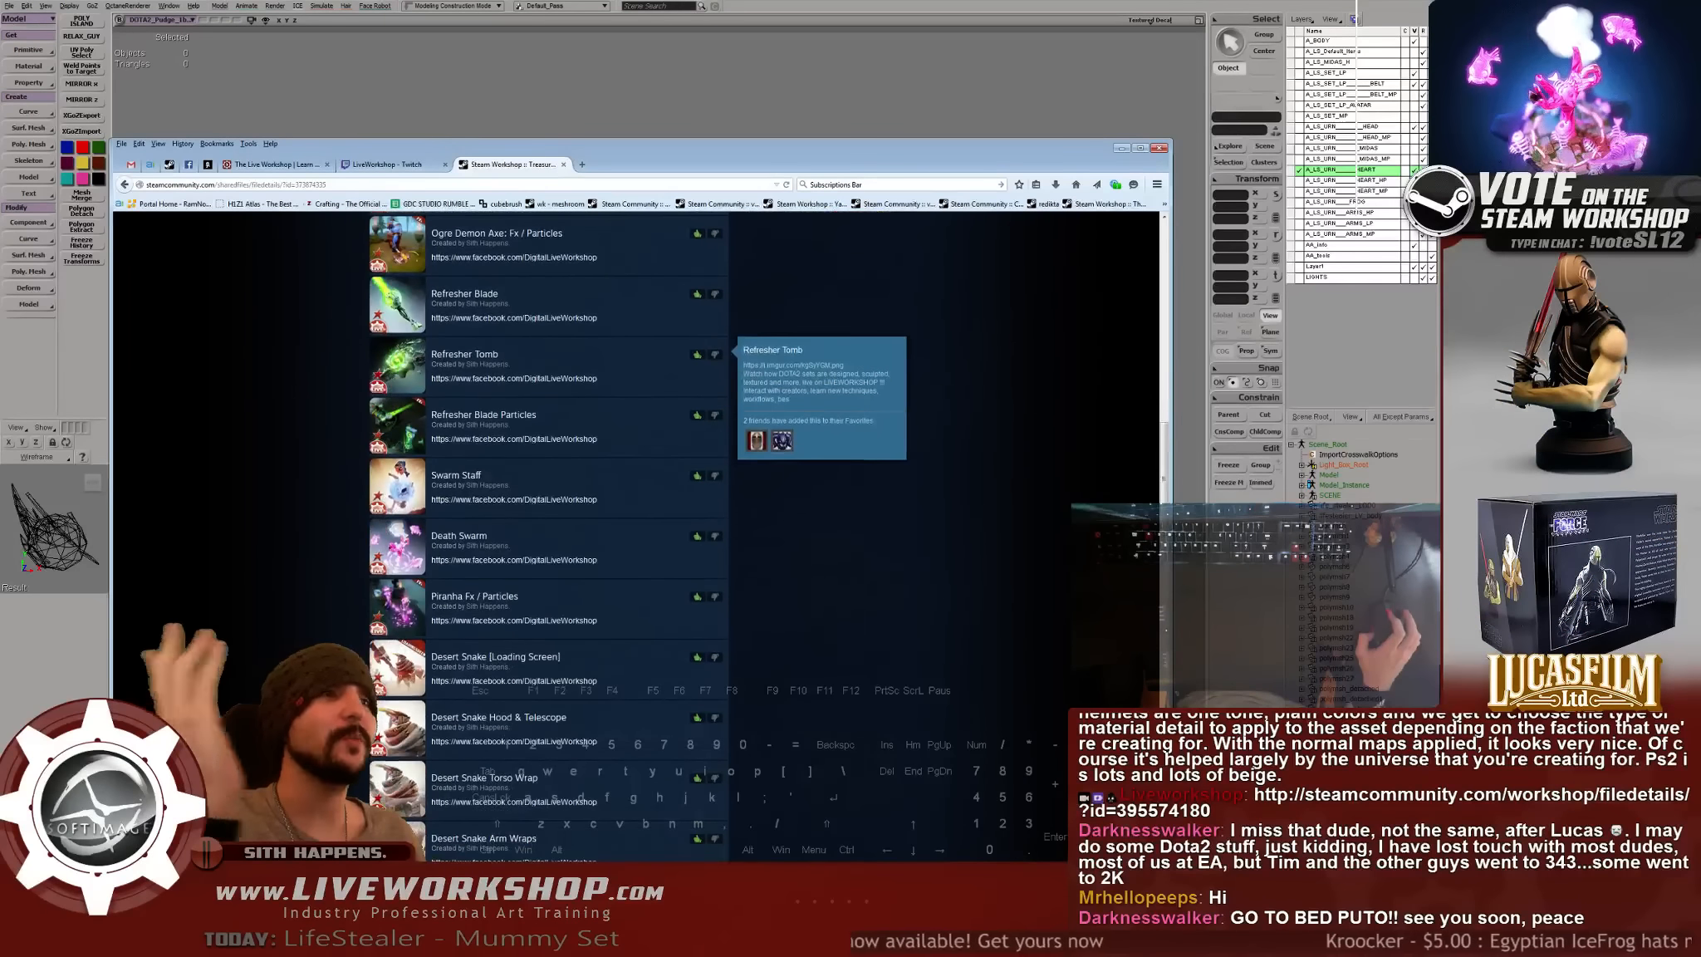
{"action": "scroll", "coordinate": [548, 532], "scroll_direction": "down", "scroll_amount": 3}
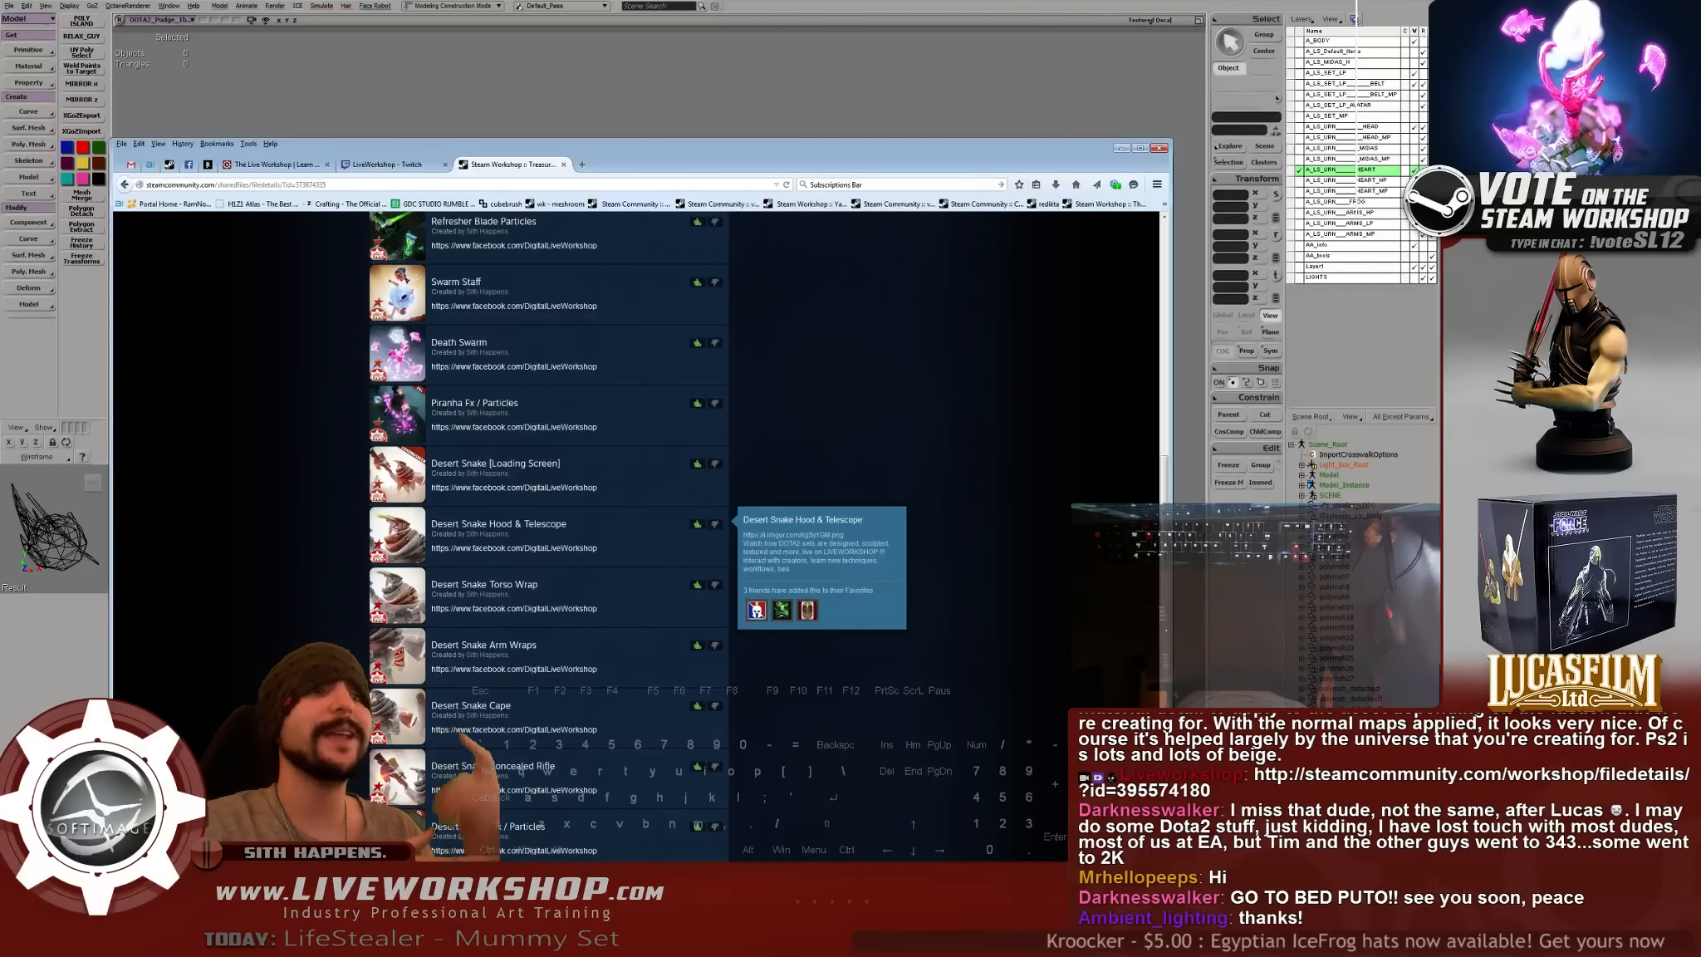
{"action": "scroll", "coordinate": [548, 532], "scroll_direction": "up", "scroll_amount": 3}
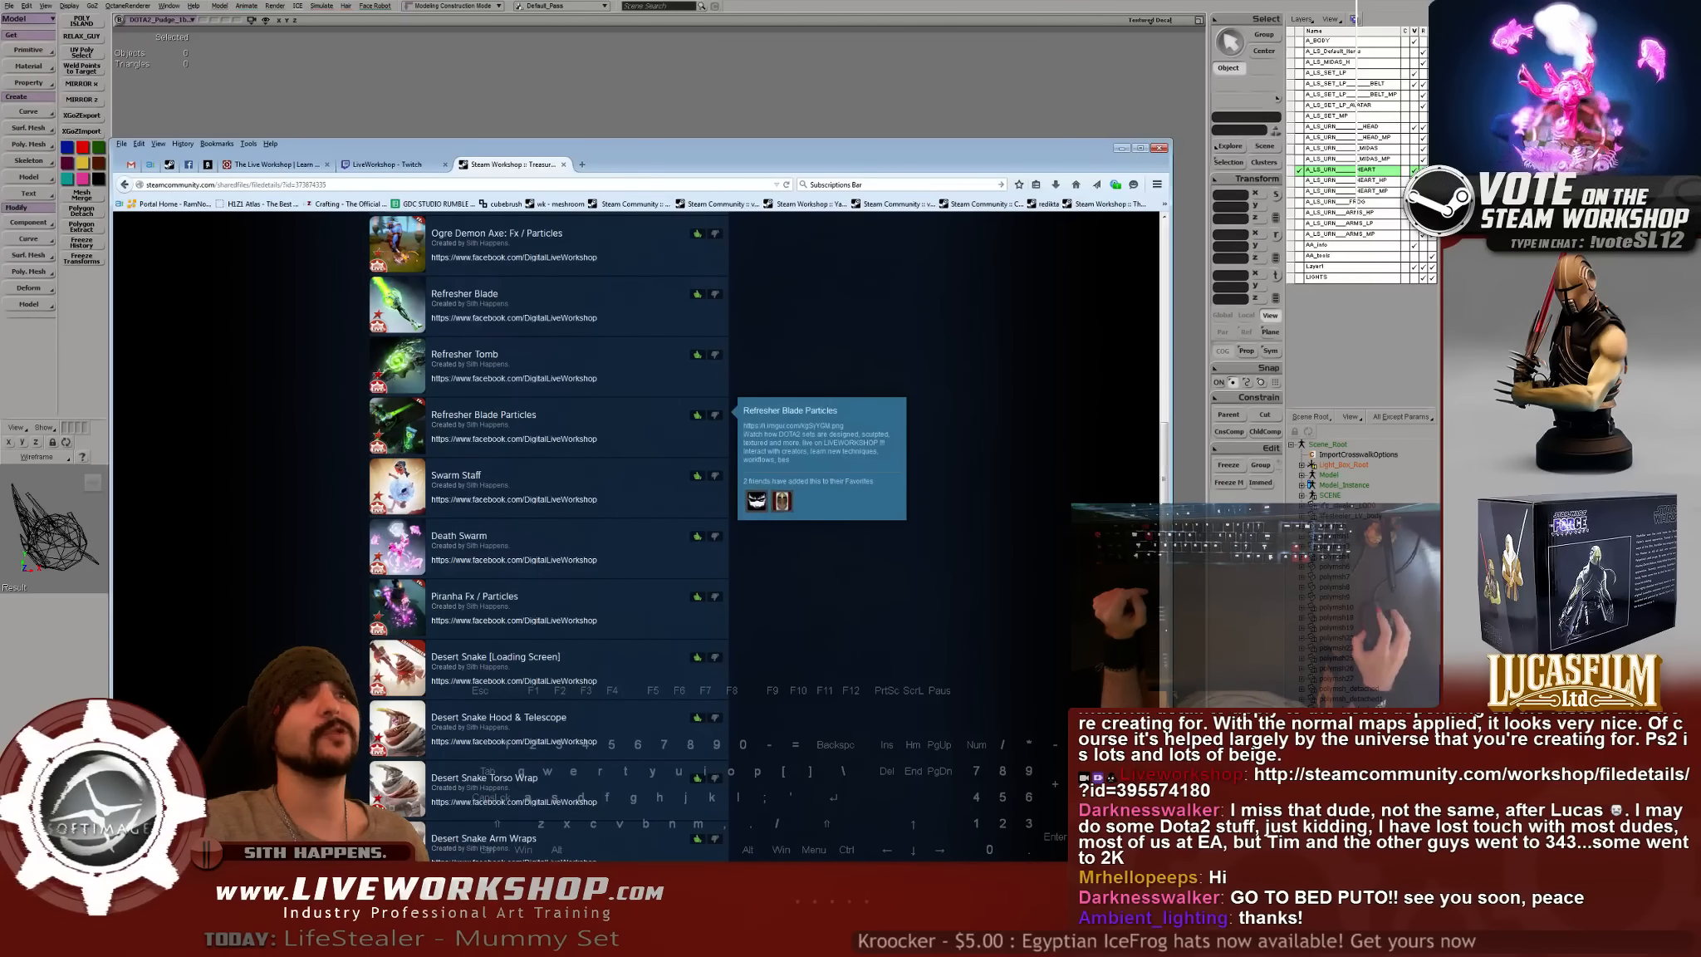
- Open the Refresher Blade Particles item in a separate tab and look over its description and artwork
{"action": "middle_click", "coordinate": [484, 415]}
{"action": "key", "text": "ctrl+Tab"}
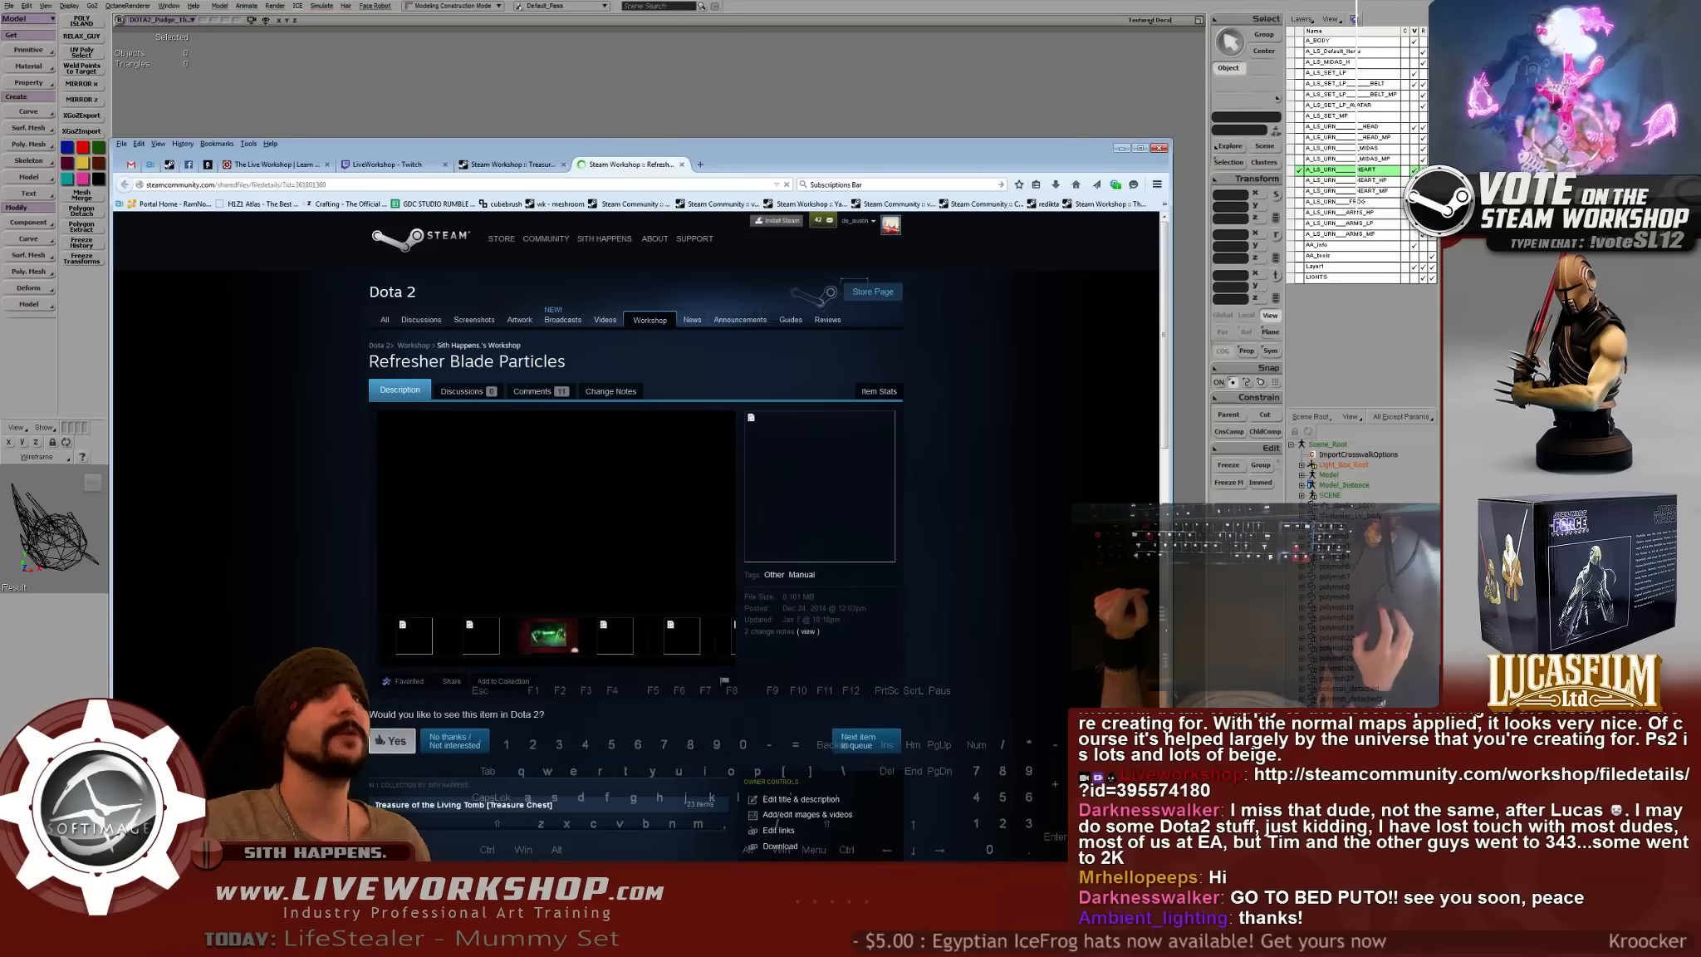
{"action": "scroll", "coordinate": [602, 687], "scroll_direction": "down", "scroll_amount": 5}
{"action": "scroll", "coordinate": [597, 686], "scroll_direction": "down", "scroll_amount": 7}
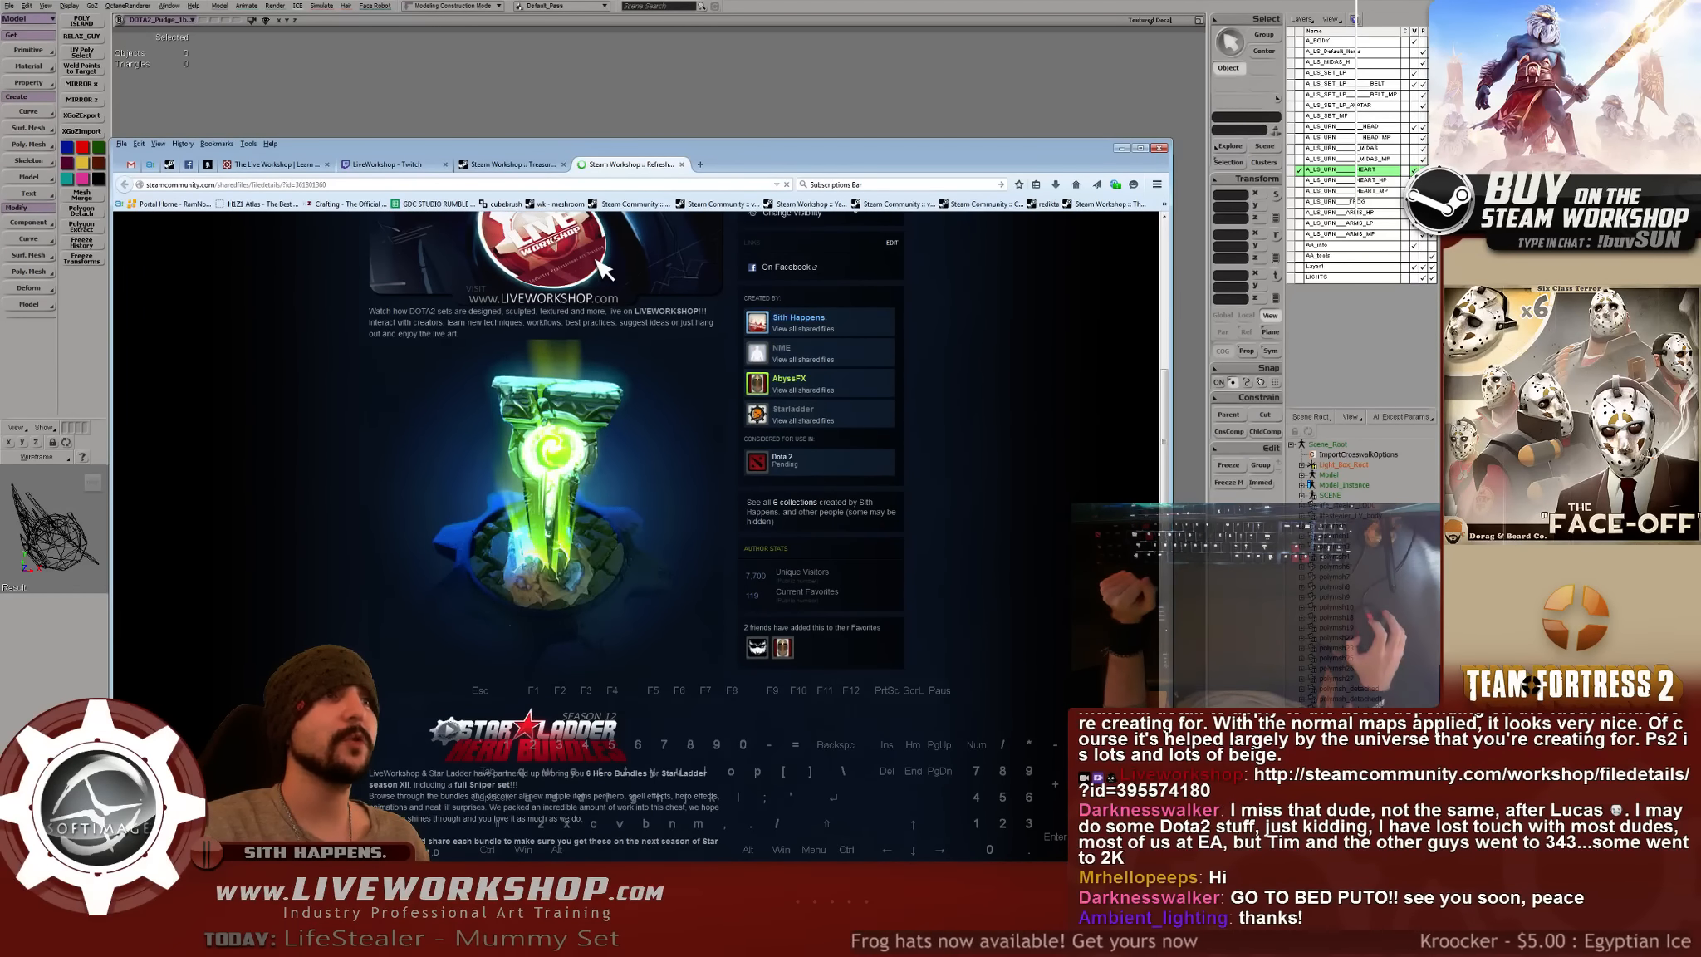
{"action": "scroll", "coordinate": [601, 783], "scroll_direction": "up", "scroll_amount": 10}
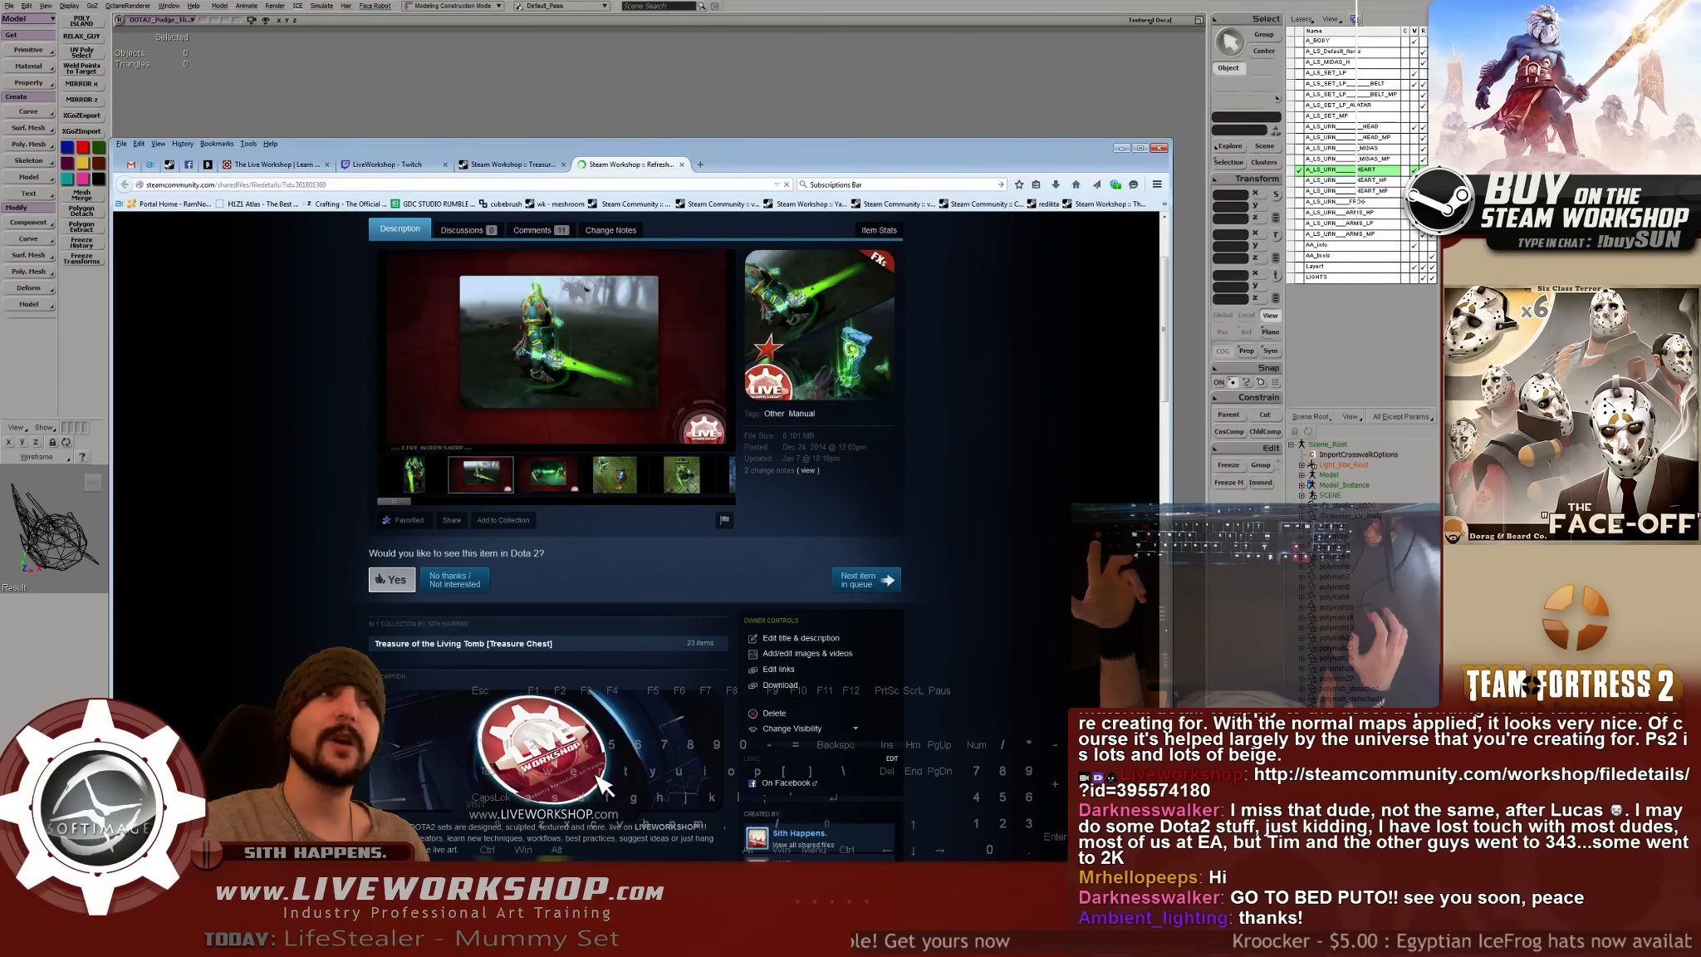
{"action": "scroll", "coordinate": [604, 785], "scroll_direction": "up", "scroll_amount": 3}
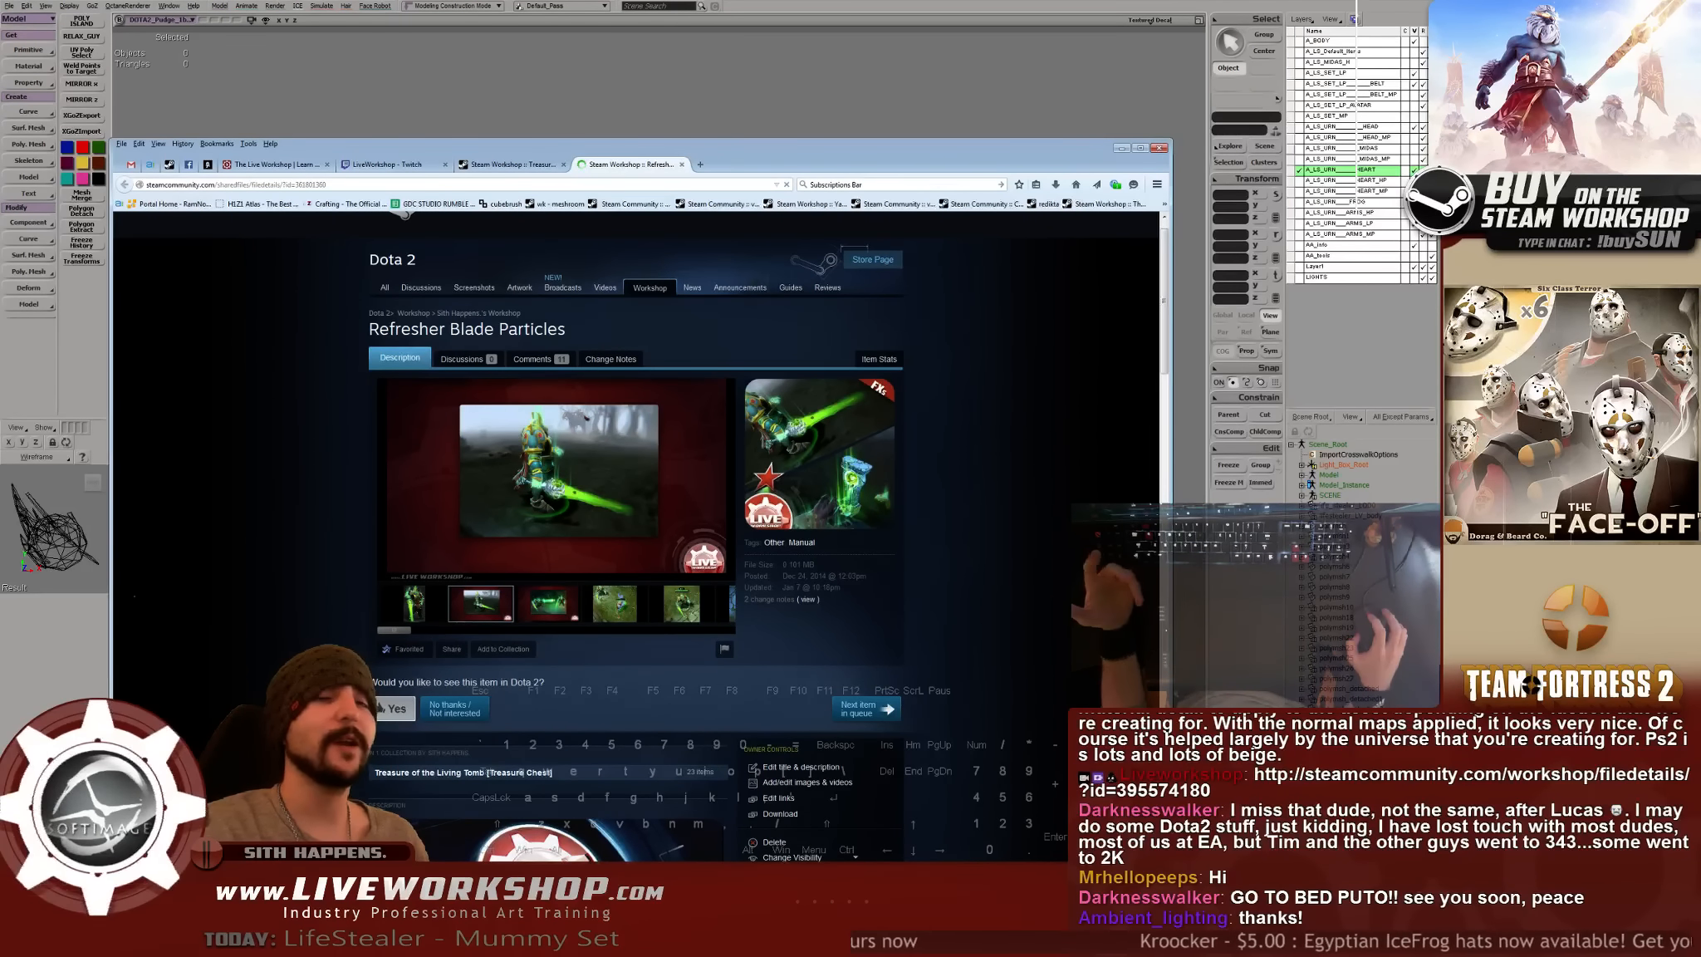
- View the Refresher Blade Particles preview images, enlarging the green spell-effect shot and the character render
{"action": "left_click", "coordinate": [728, 516]}
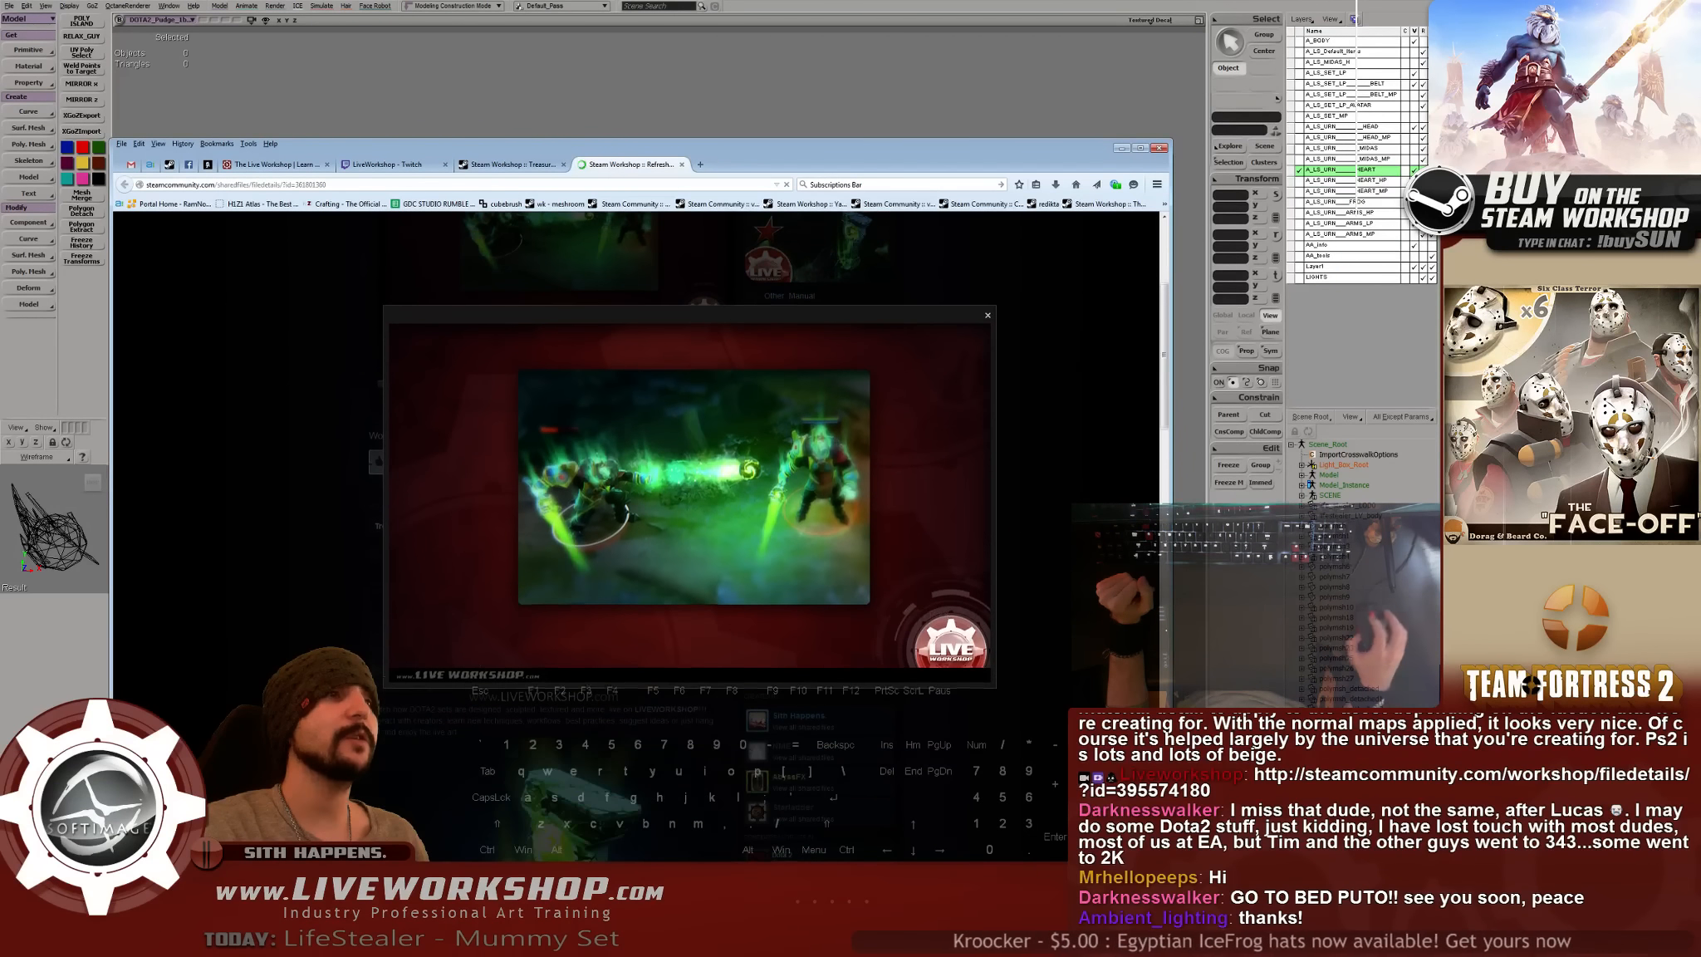
{"action": "left_click", "coordinate": [597, 648]}
{"action": "scroll", "coordinate": [598, 648], "scroll_direction": "down", "scroll_amount": 1}
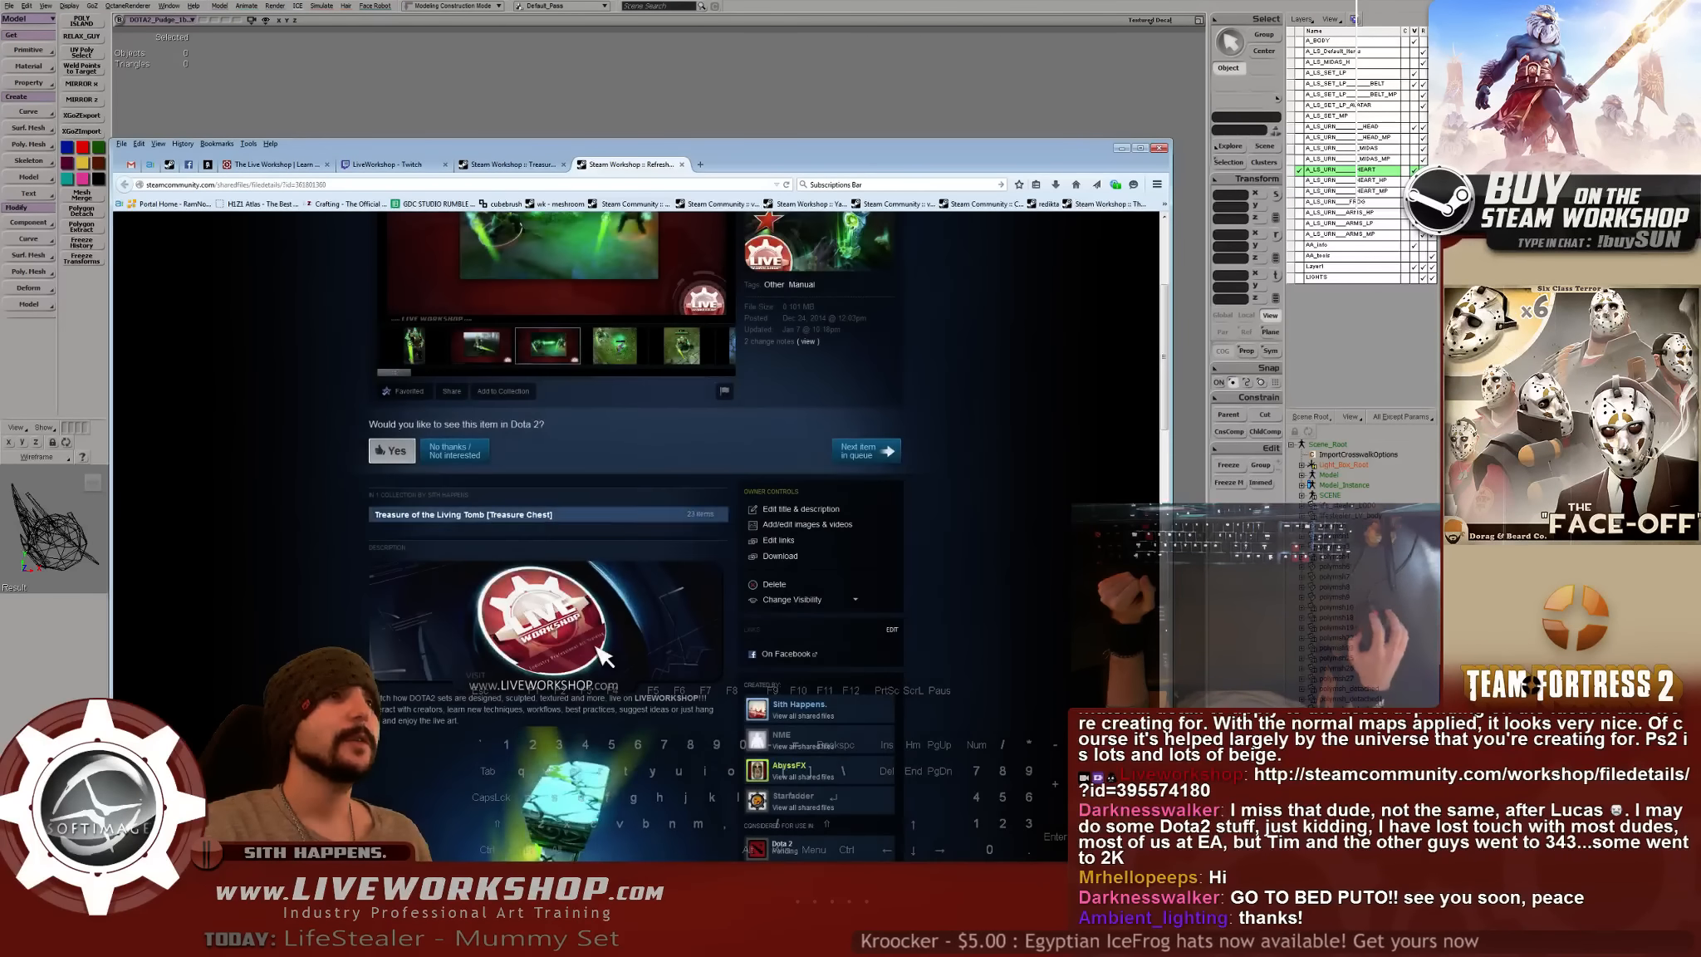
{"action": "scroll", "coordinate": [635, 540], "scroll_direction": "up", "scroll_amount": 3}
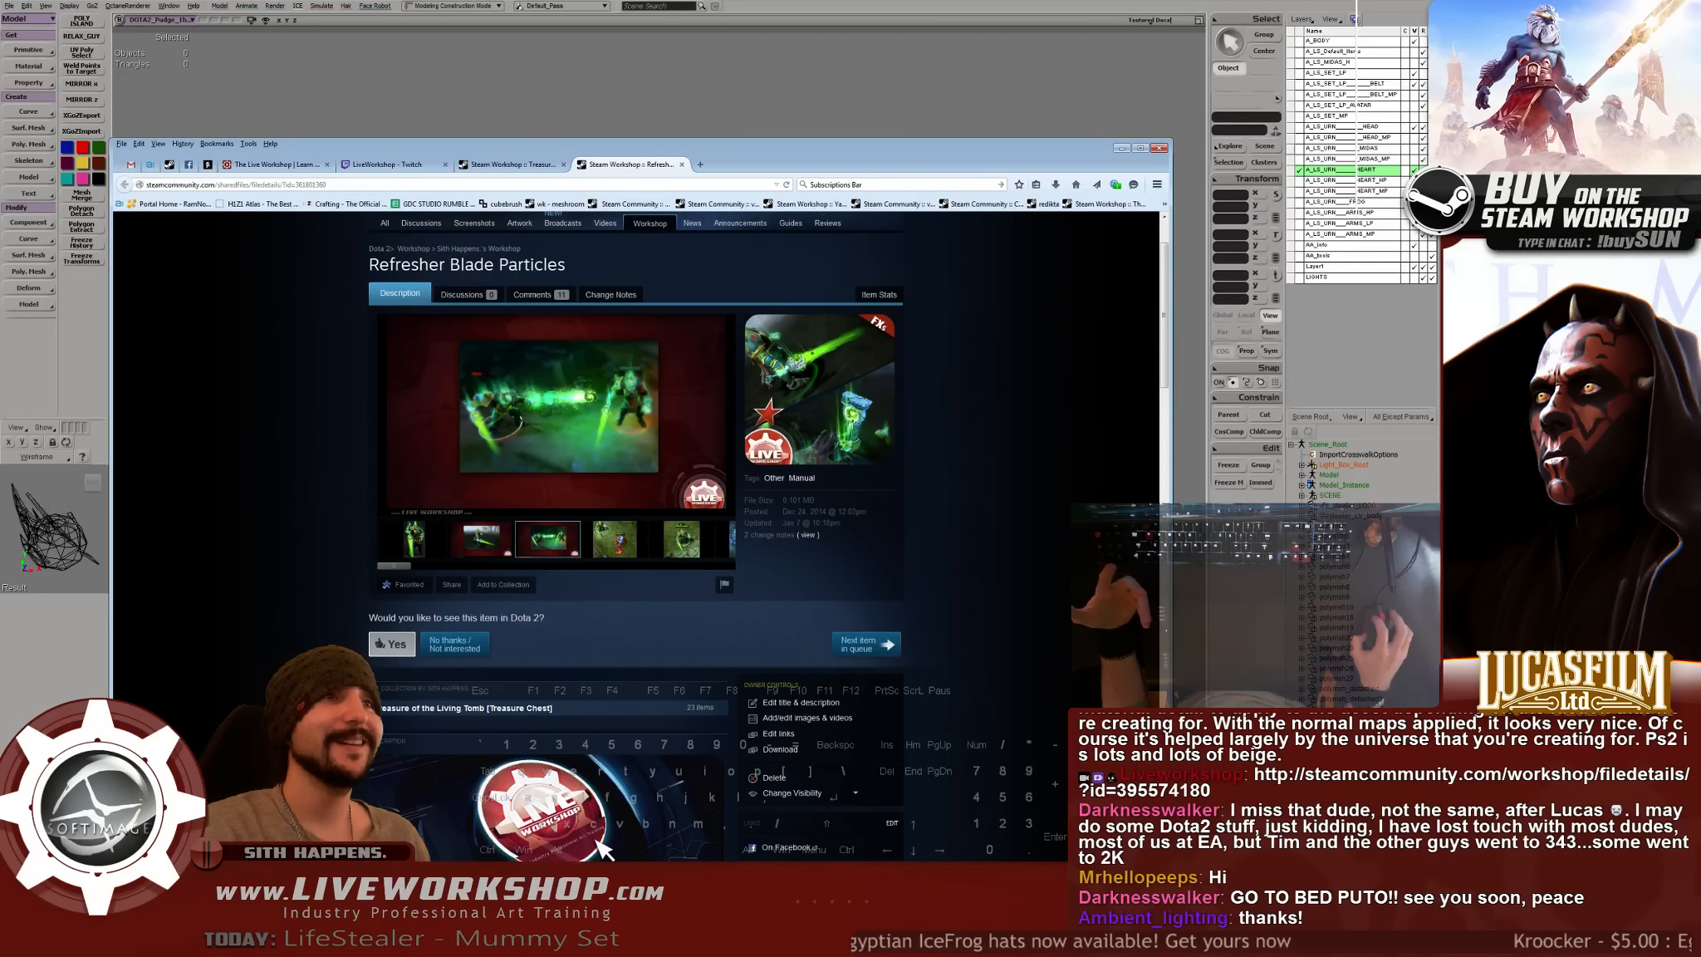
{"action": "left_click", "coordinate": [414, 539]}
{"action": "left_click", "coordinate": [442, 423]}
{"action": "scroll", "coordinate": [442, 465], "scroll_direction": "down", "scroll_amount": 2}
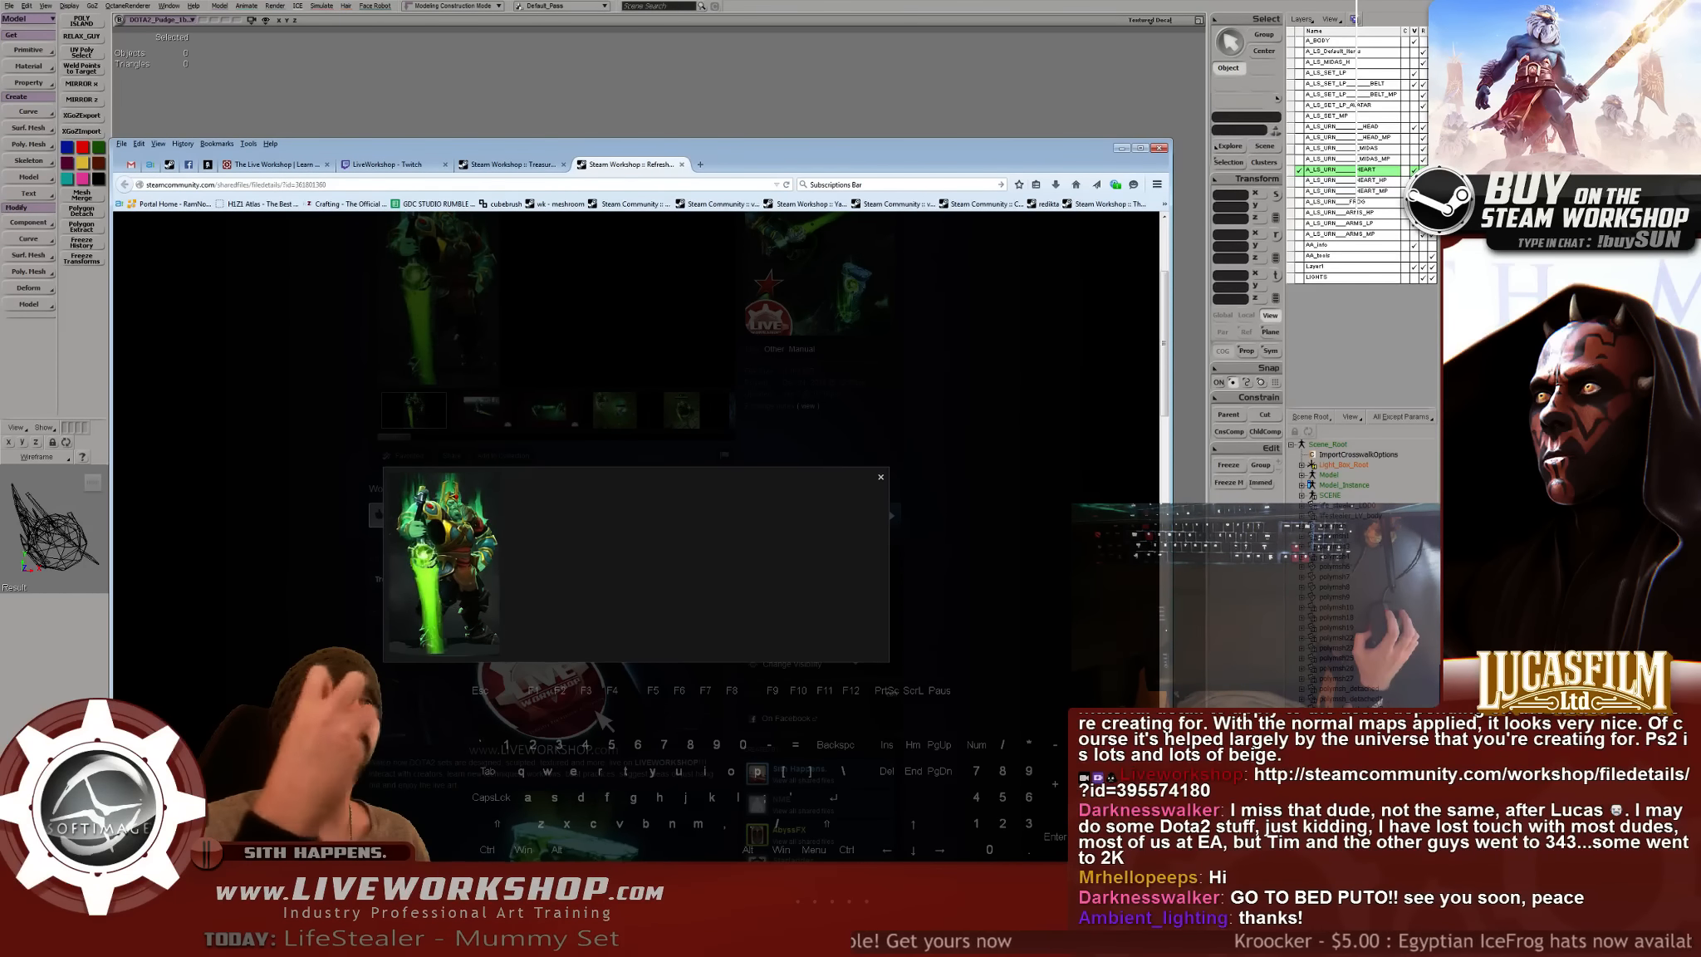
{"action": "left_click", "coordinate": [605, 721]}
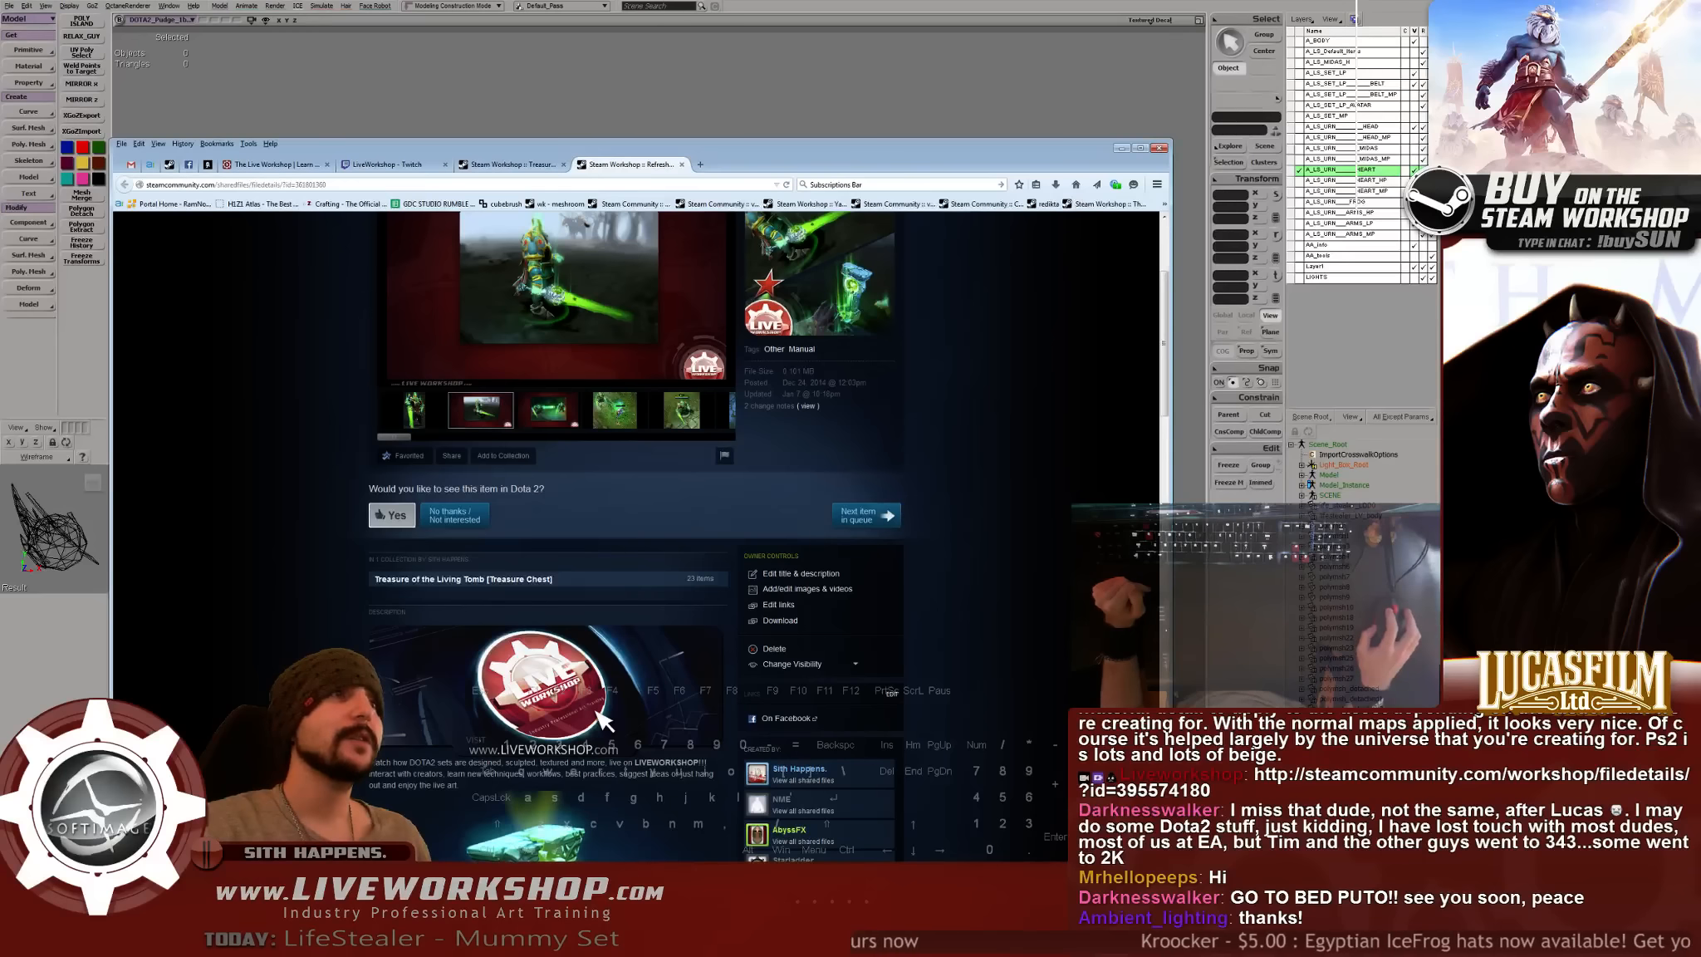
{"action": "scroll", "coordinate": [599, 715], "scroll_direction": "up", "scroll_amount": 1}
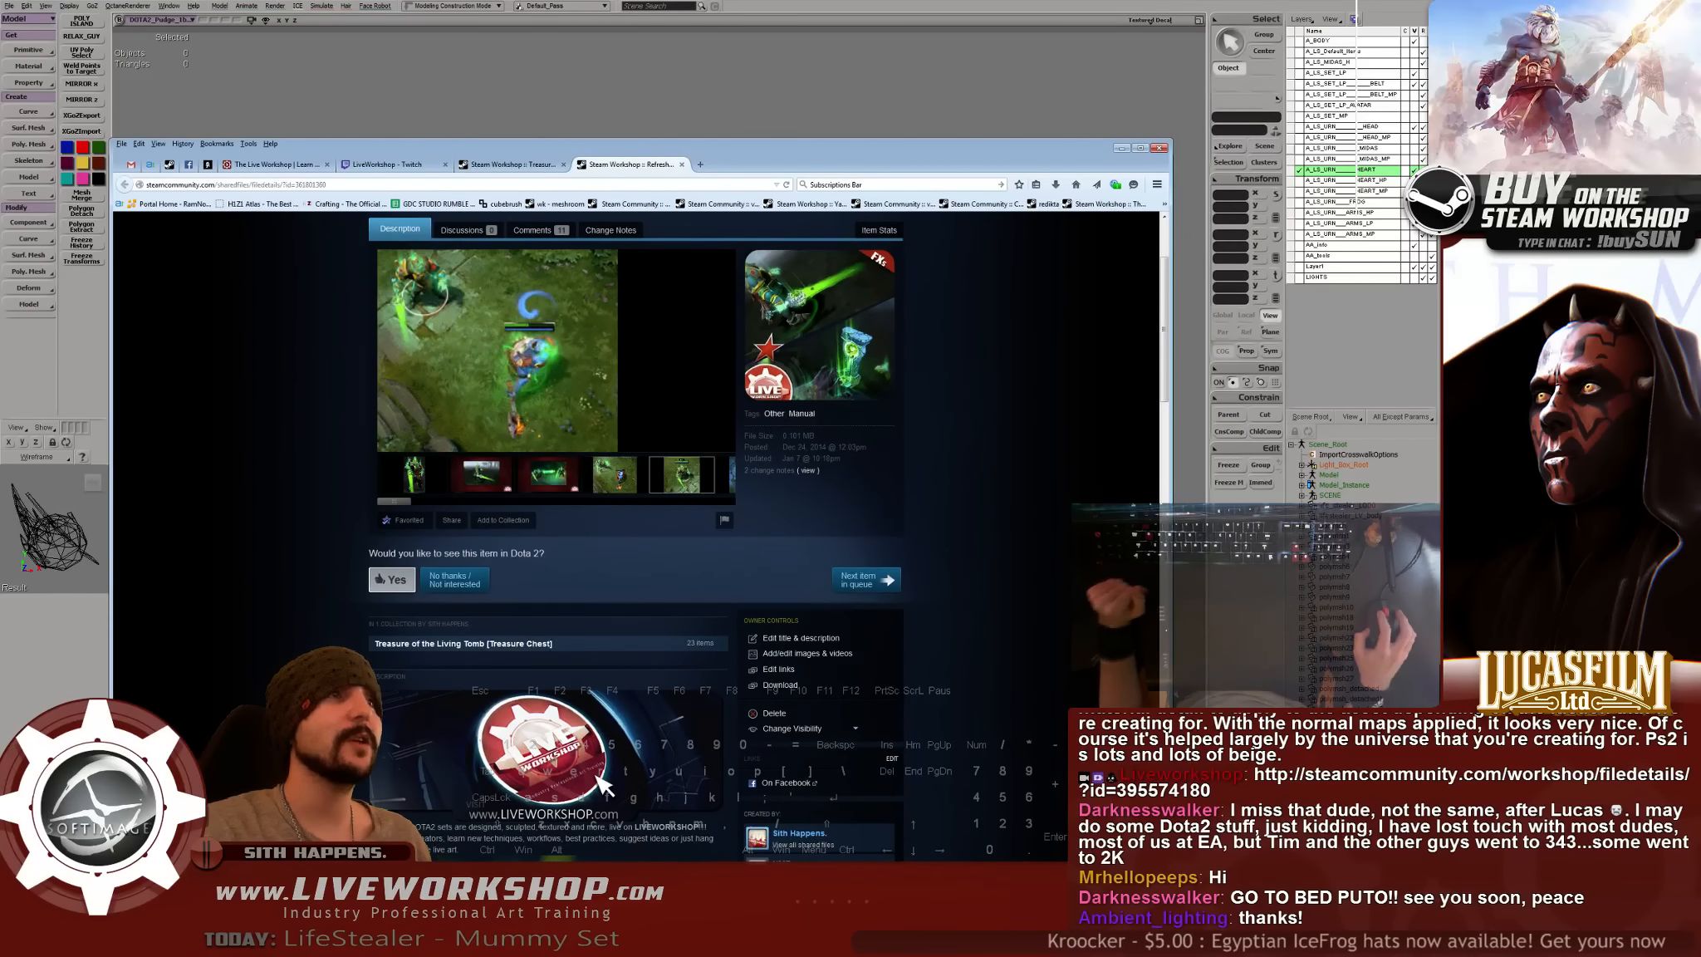
{"action": "scroll", "coordinate": [600, 781], "scroll_direction": "up", "scroll_amount": 2}
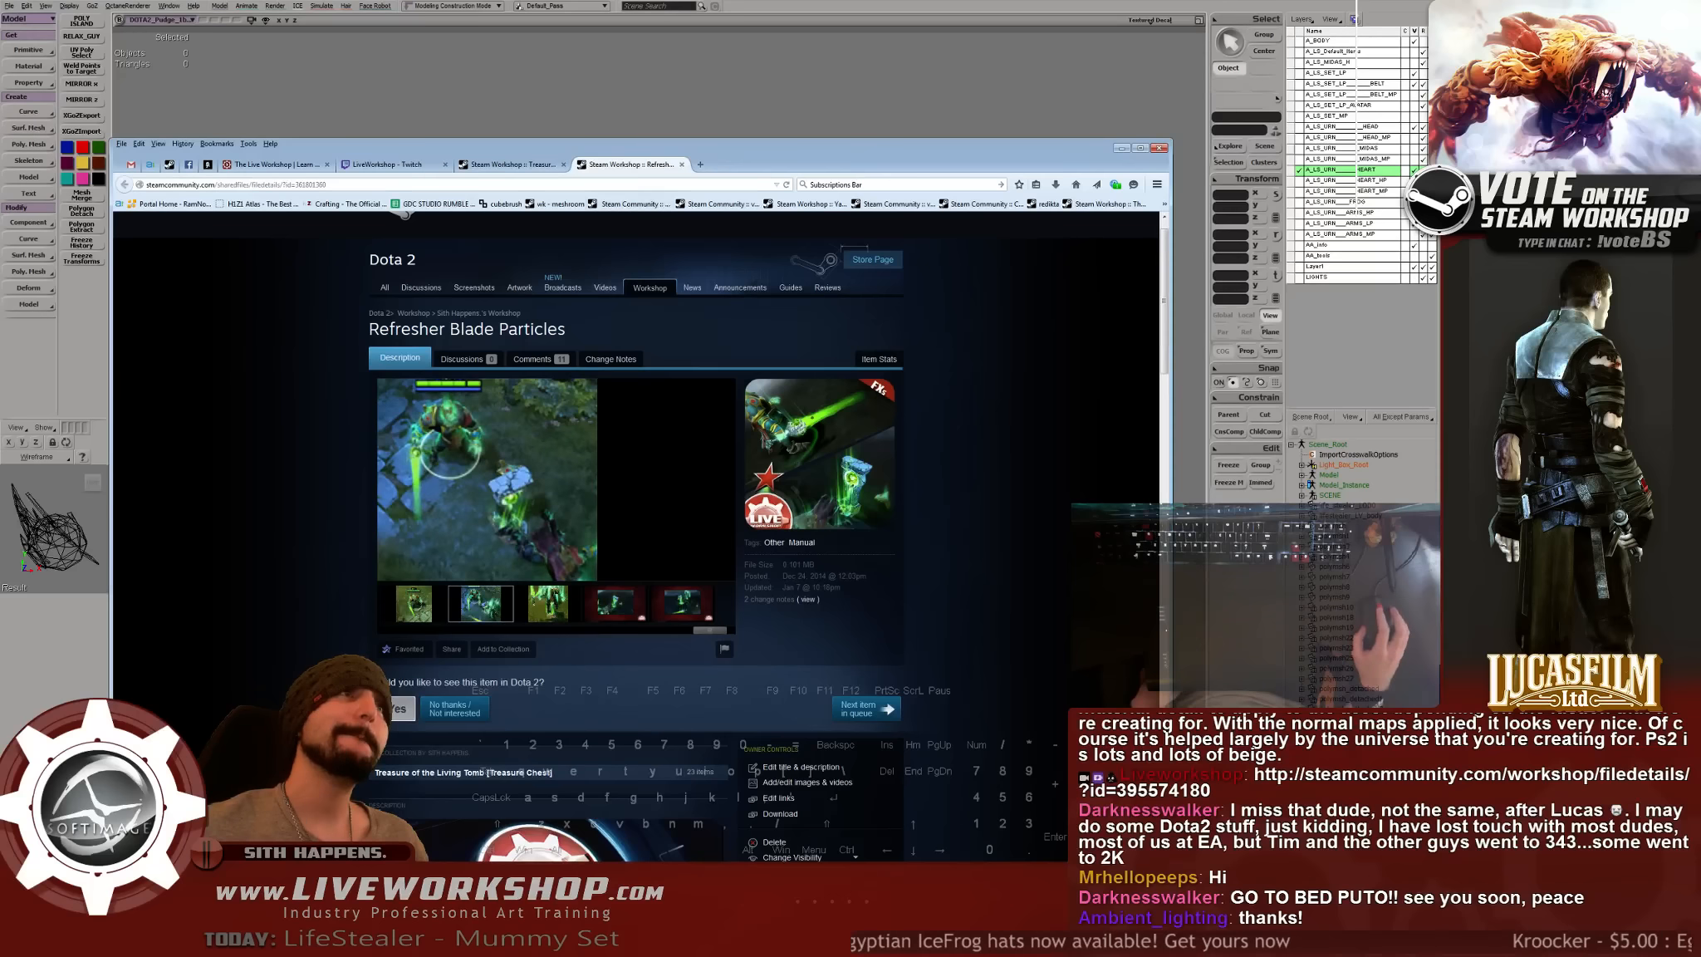
- Close both Steam Workshop tabs and minimize the browser to return to the mummy model in Softimage
{"action": "key", "text": "ctrl+w"}
{"action": "key", "text": "ctrl+w"}
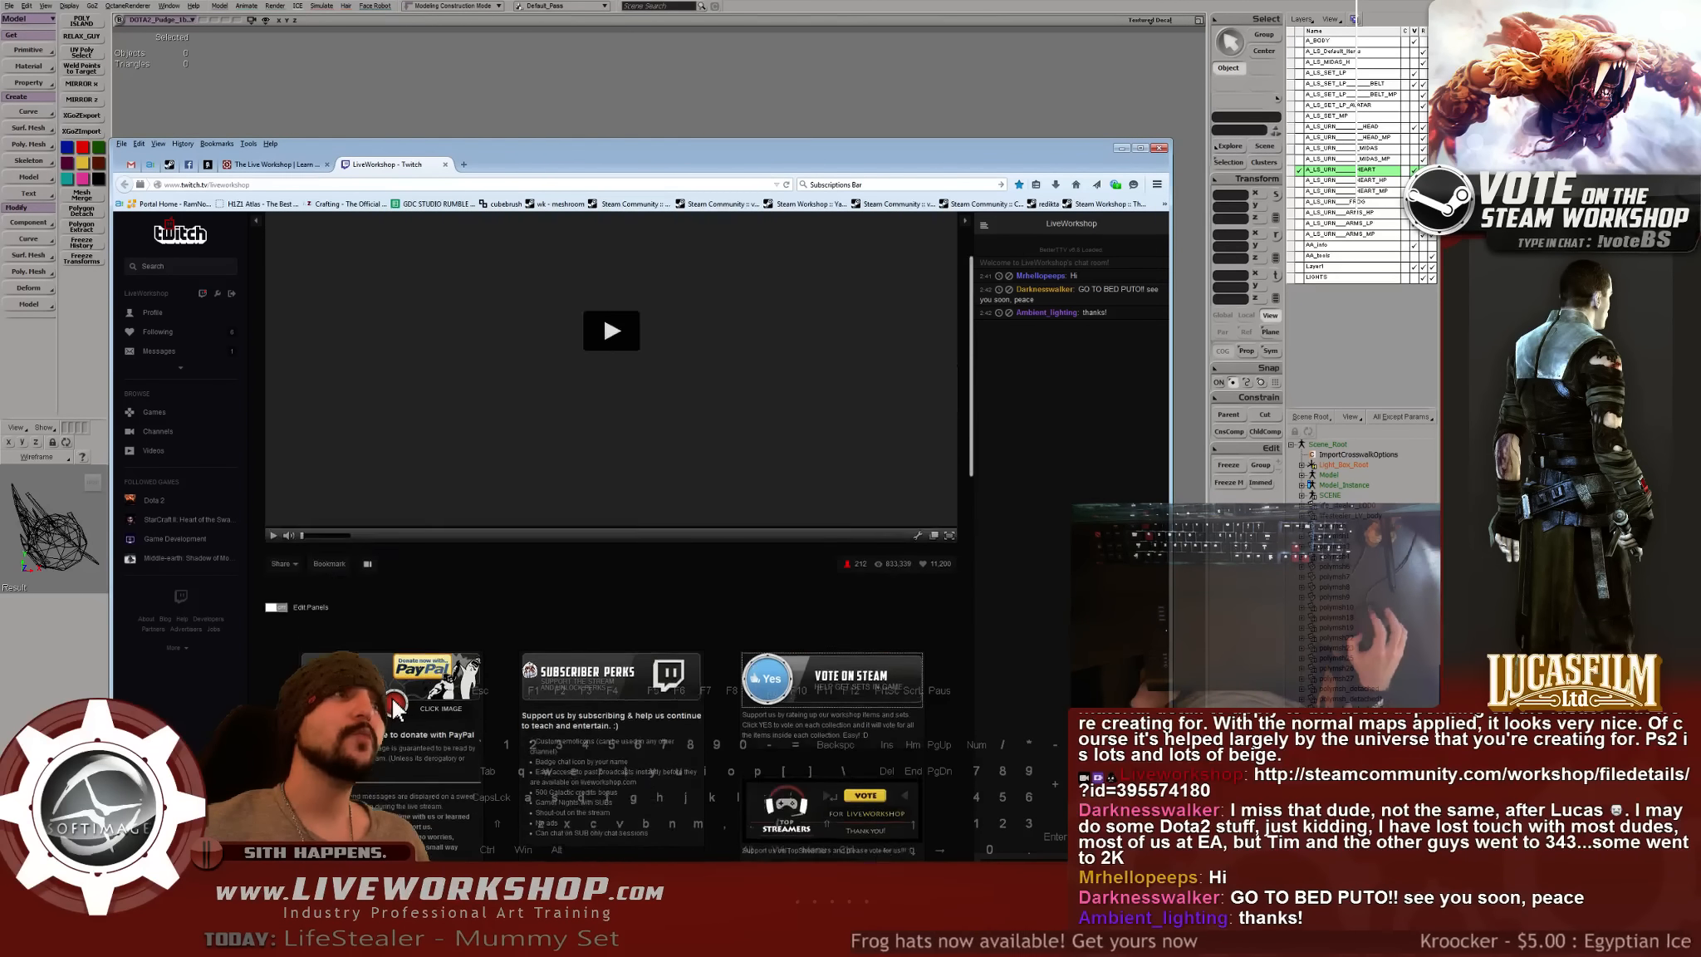
{"action": "left_click", "coordinate": [1122, 148]}
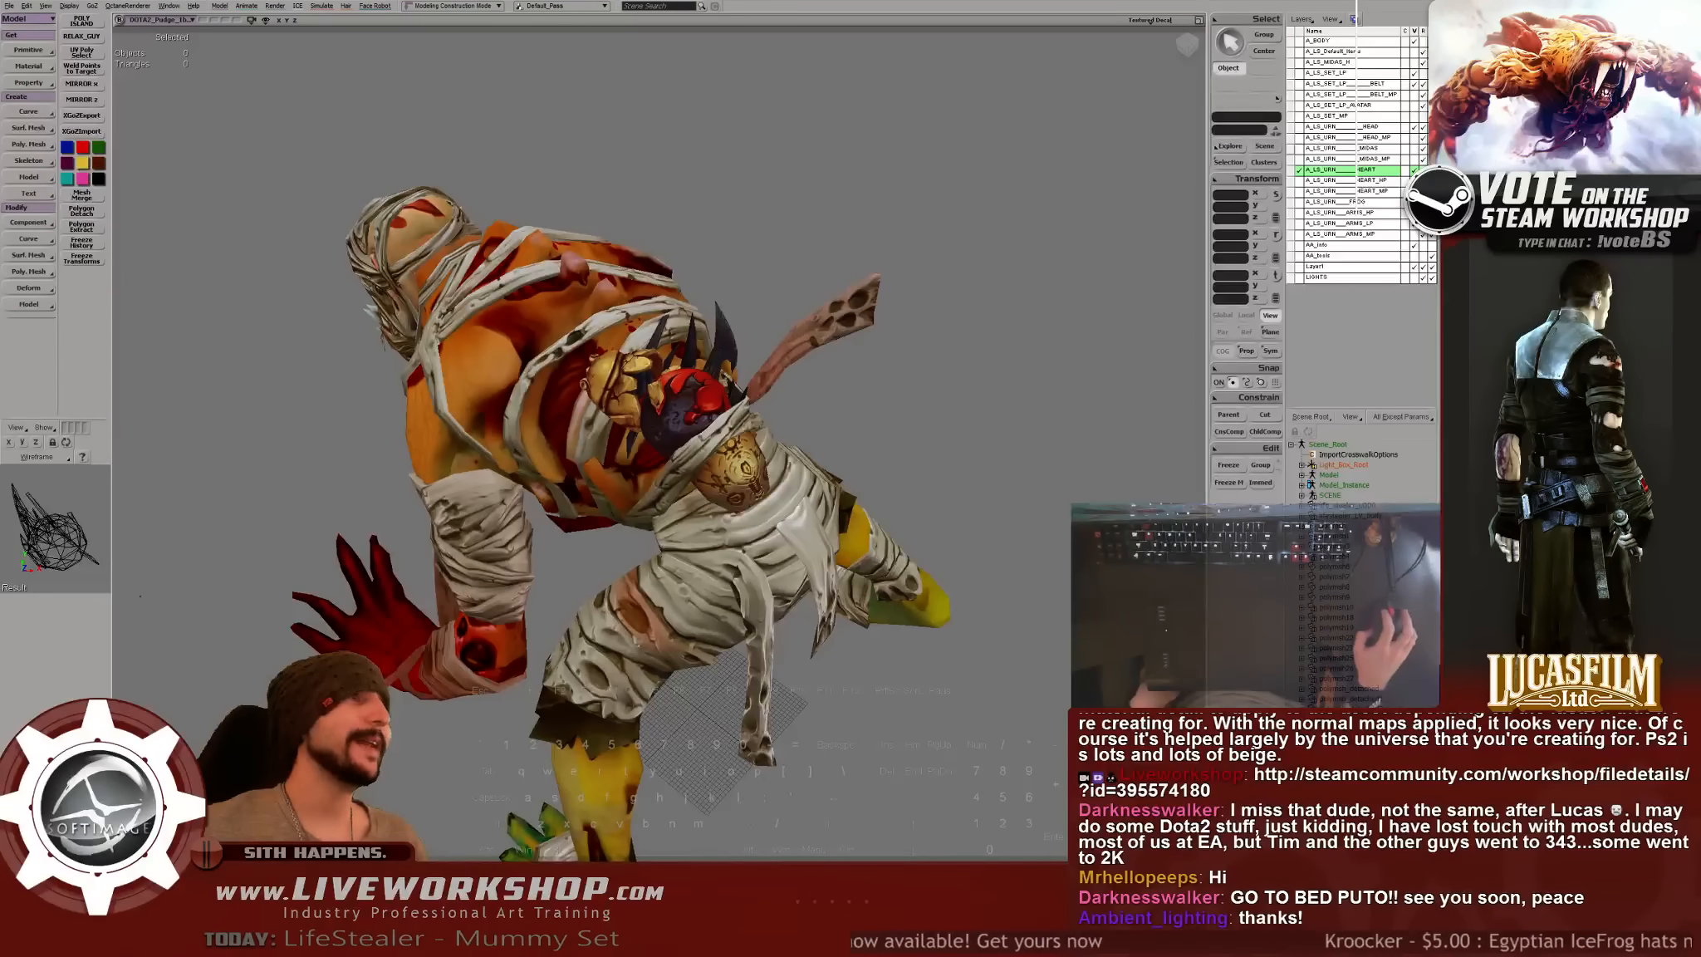